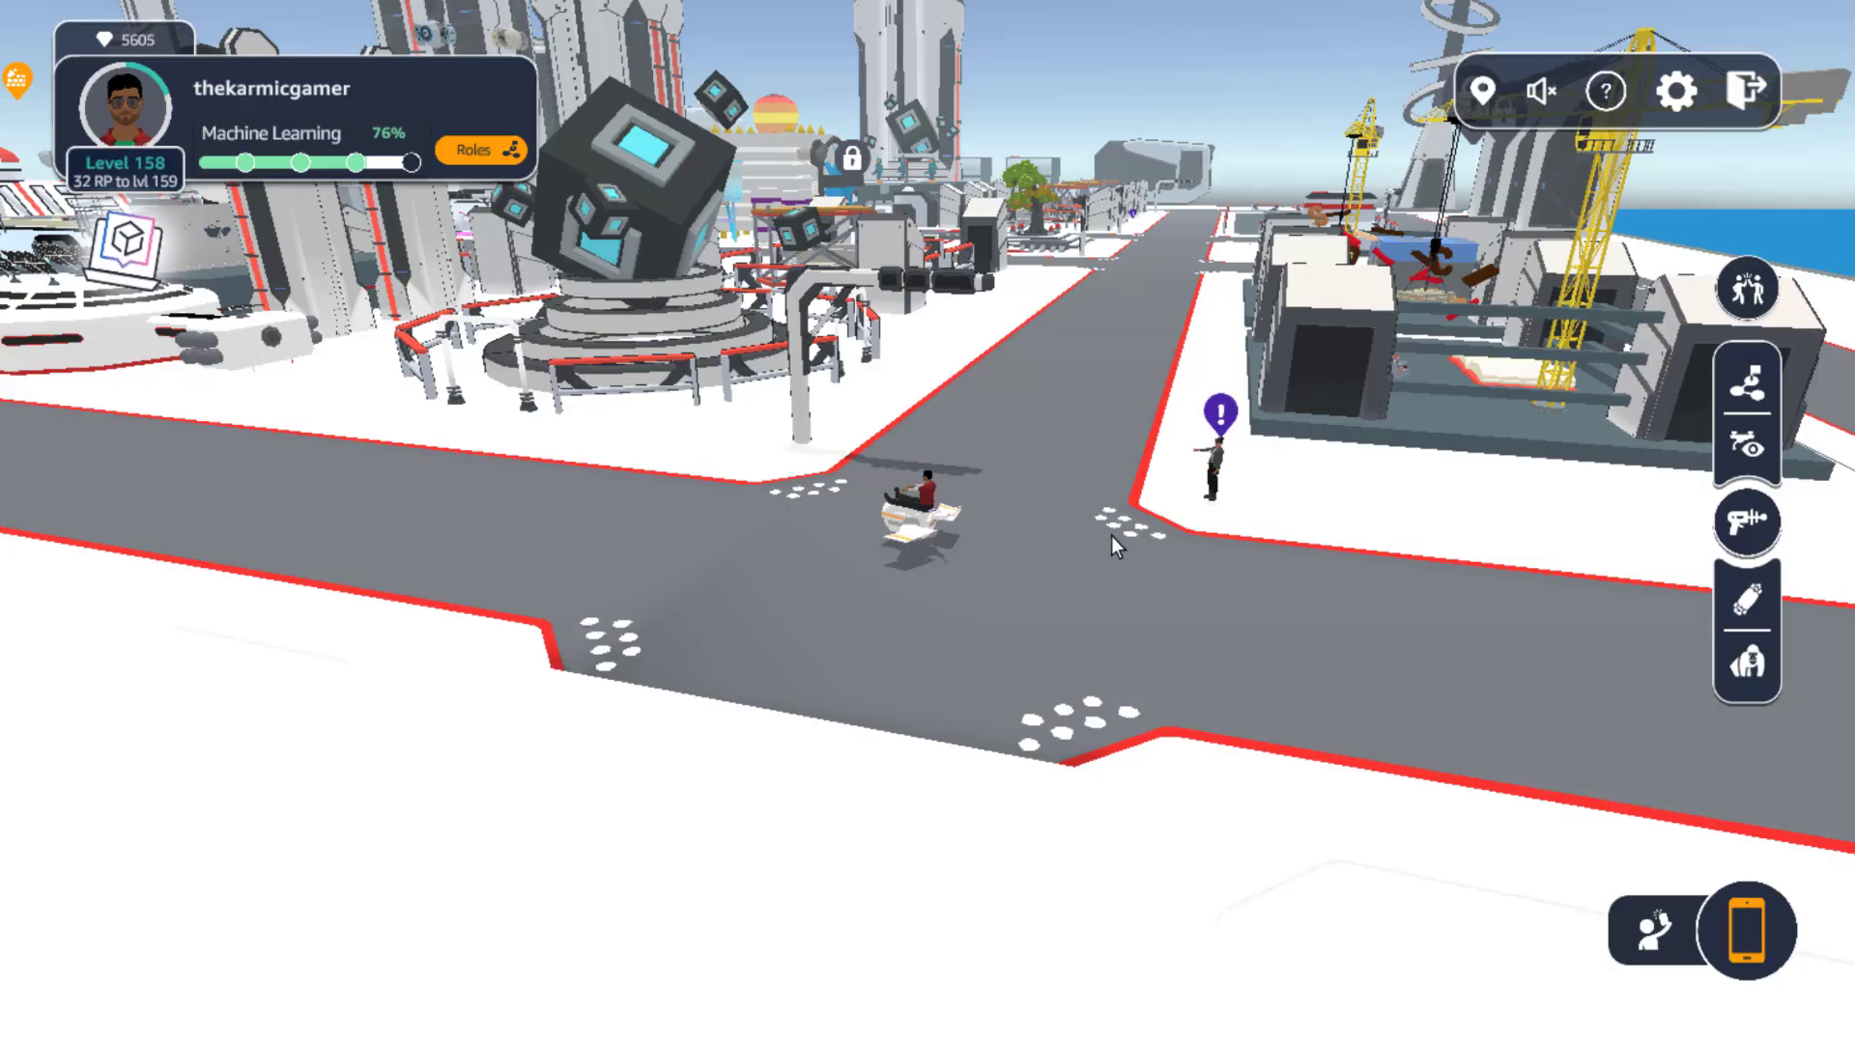
Route to the Extract Text from Docs assignment and open the conversation with its assignment giver
{"action": "left_click", "coordinate": [1742, 923]}
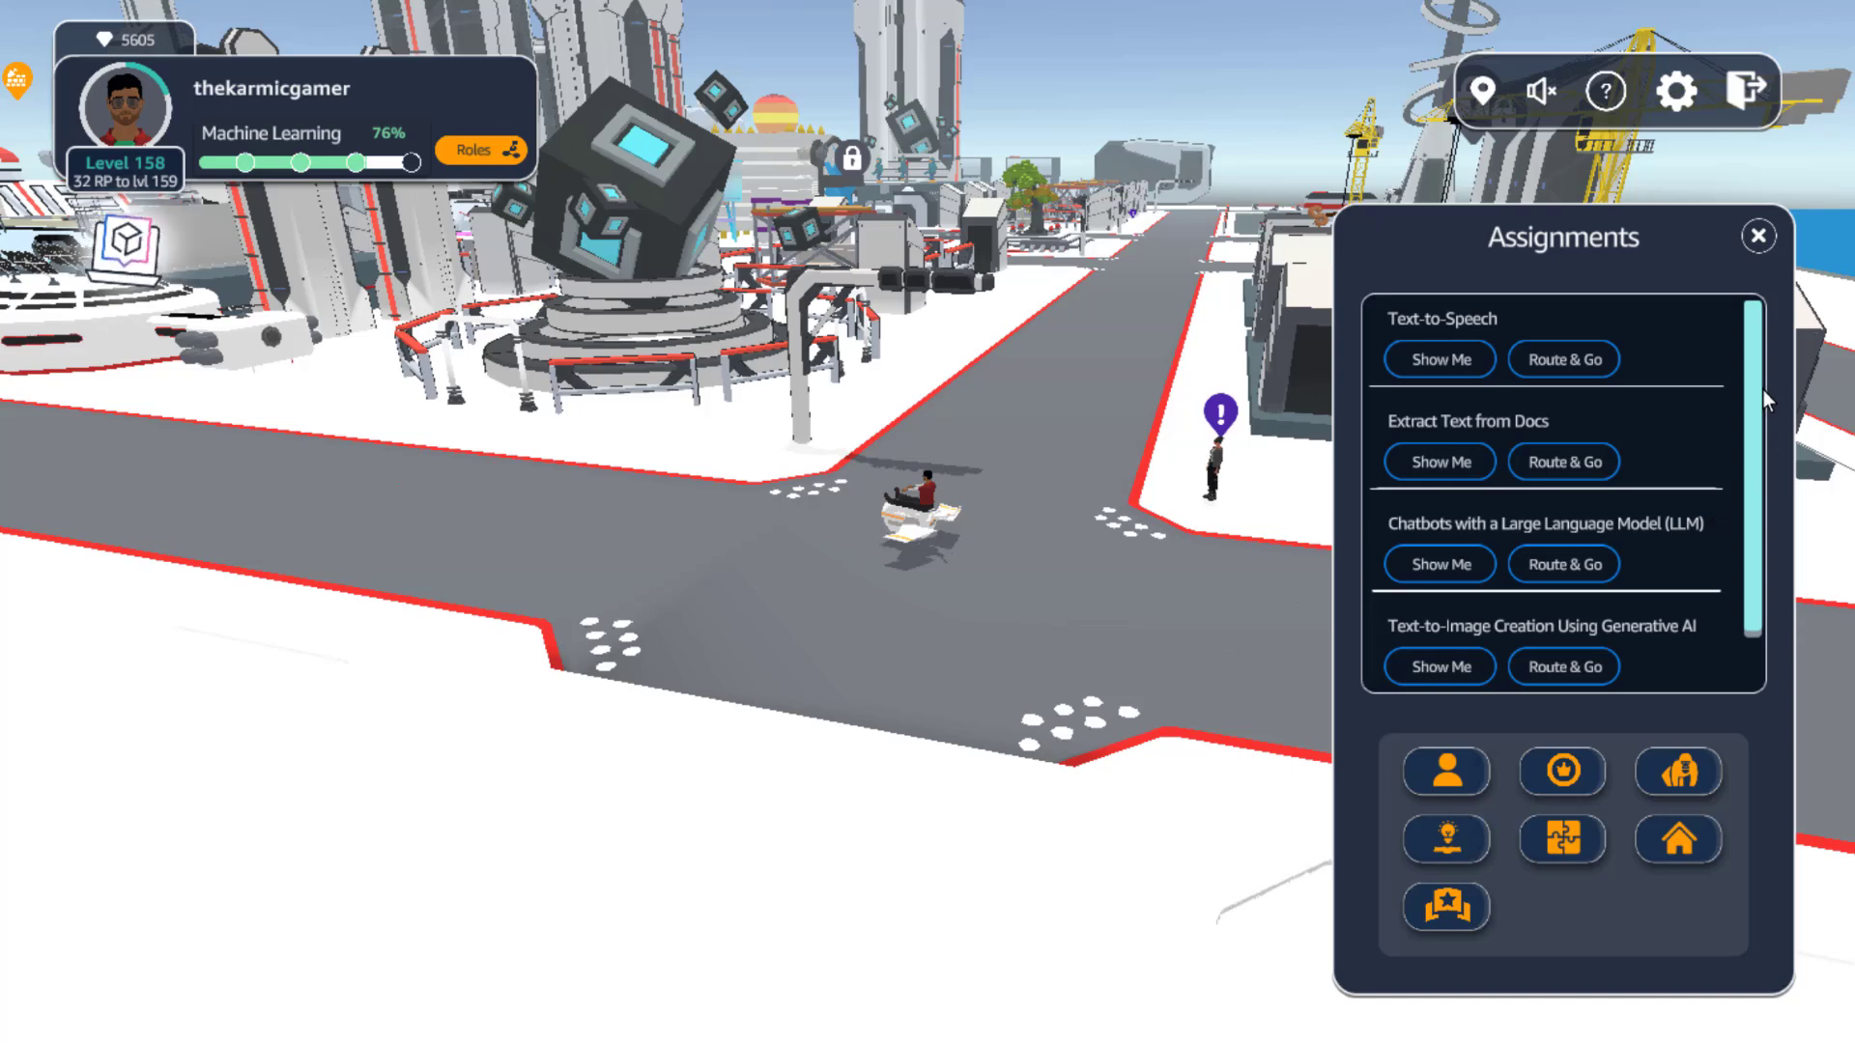
{"action": "left_click", "coordinate": [1572, 462]}
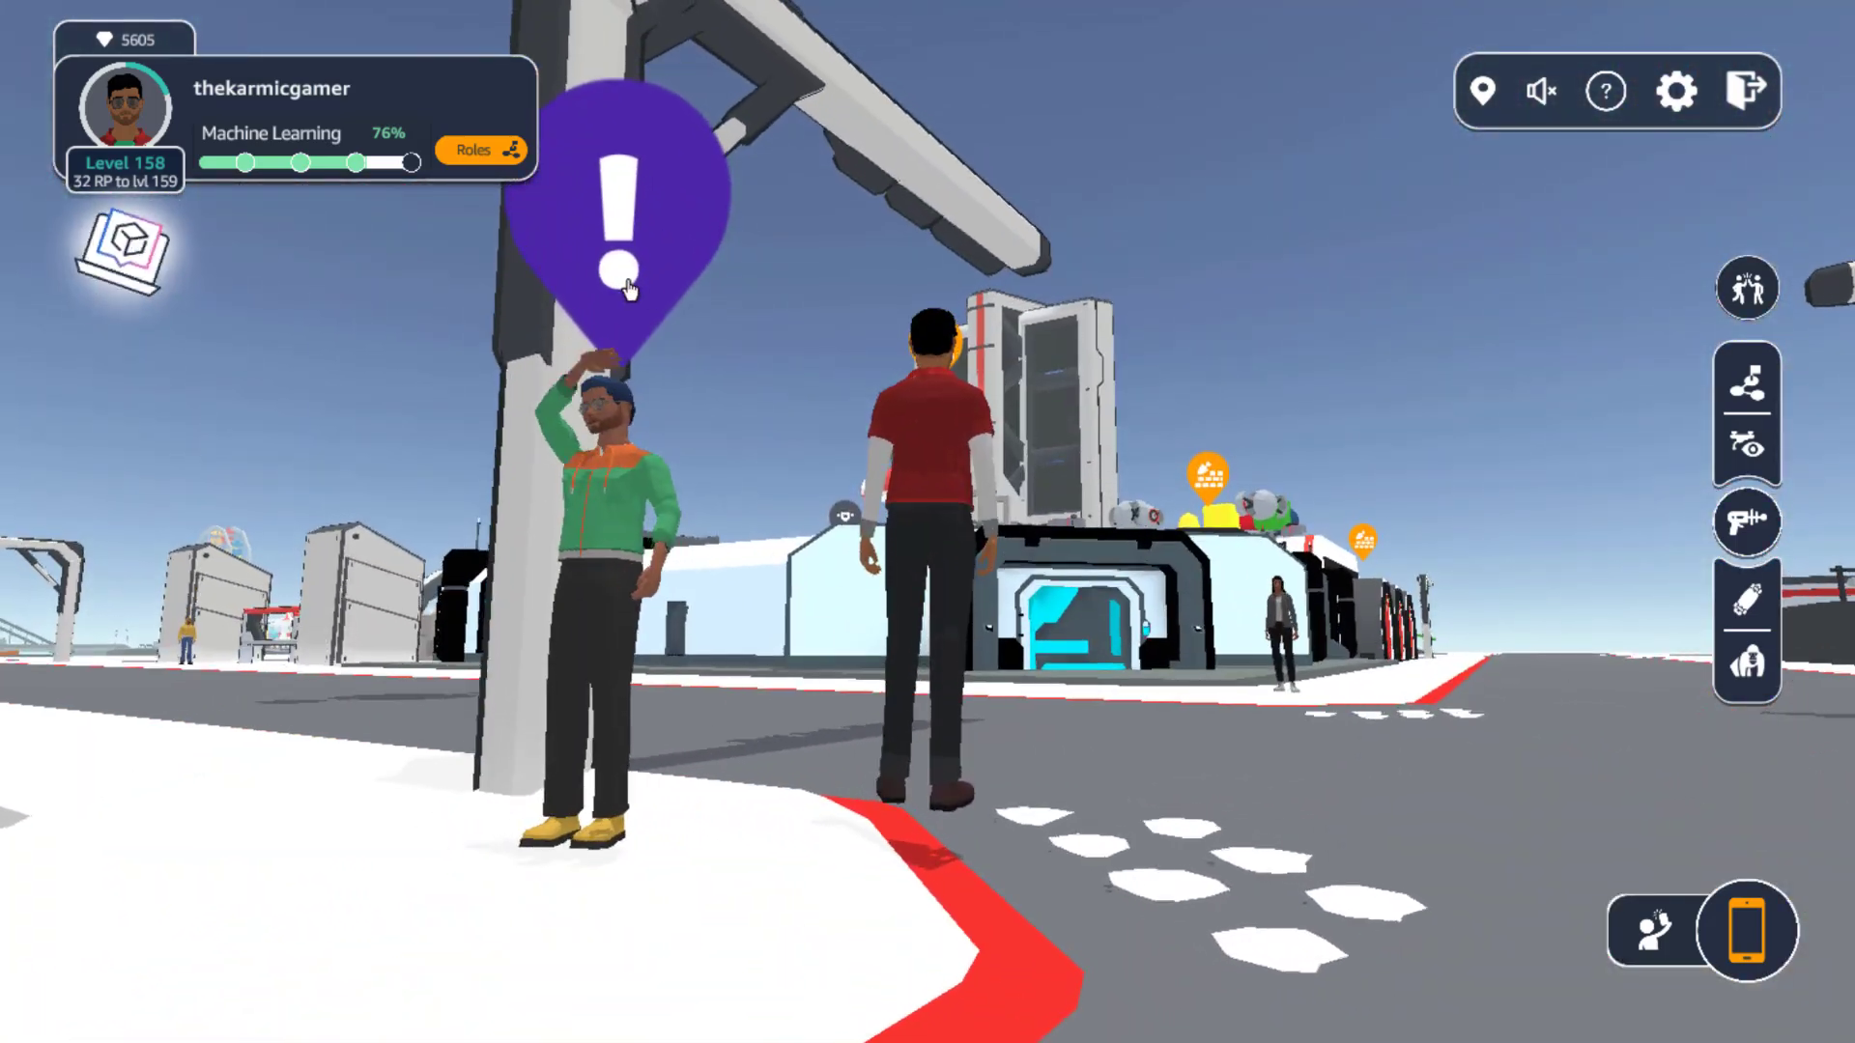
{"action": "left_click", "coordinate": [629, 289]}
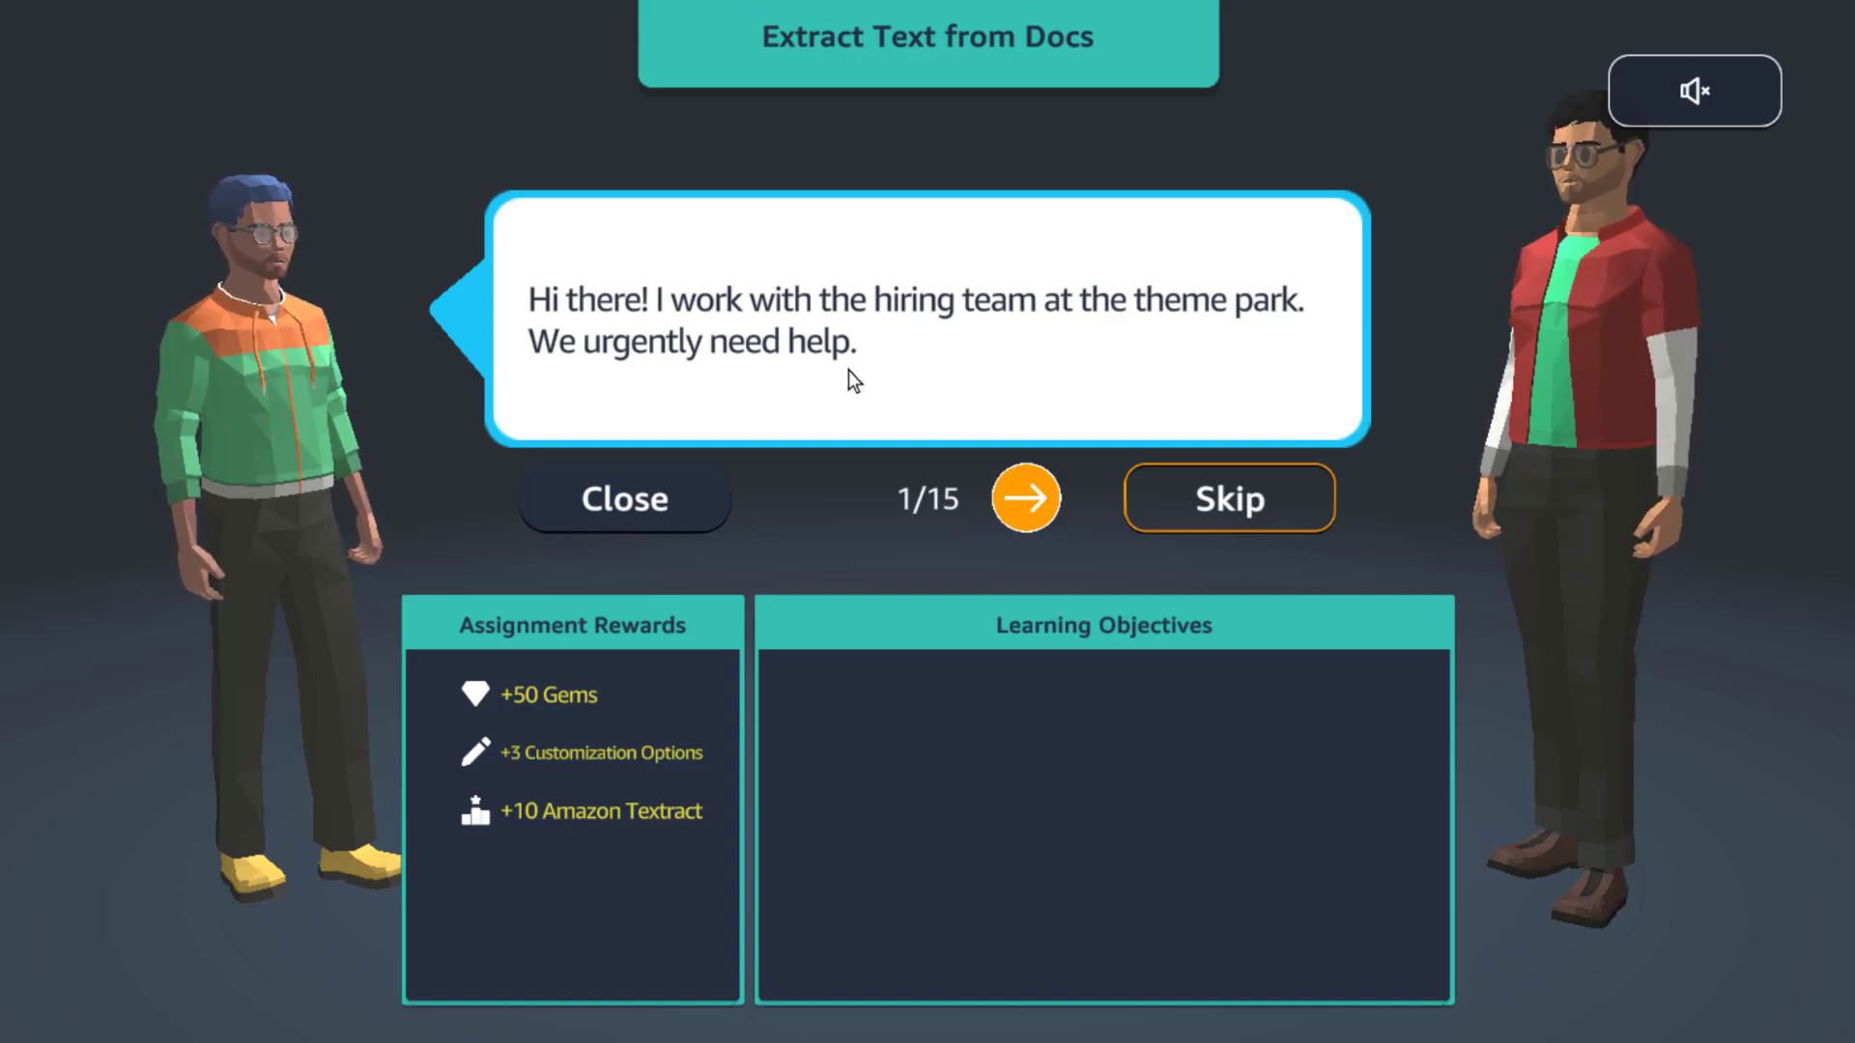
Read through the Extract Text from Docs conversation up to page 15, including the learning objectives
{"action": "left_click", "coordinate": [1025, 497]}
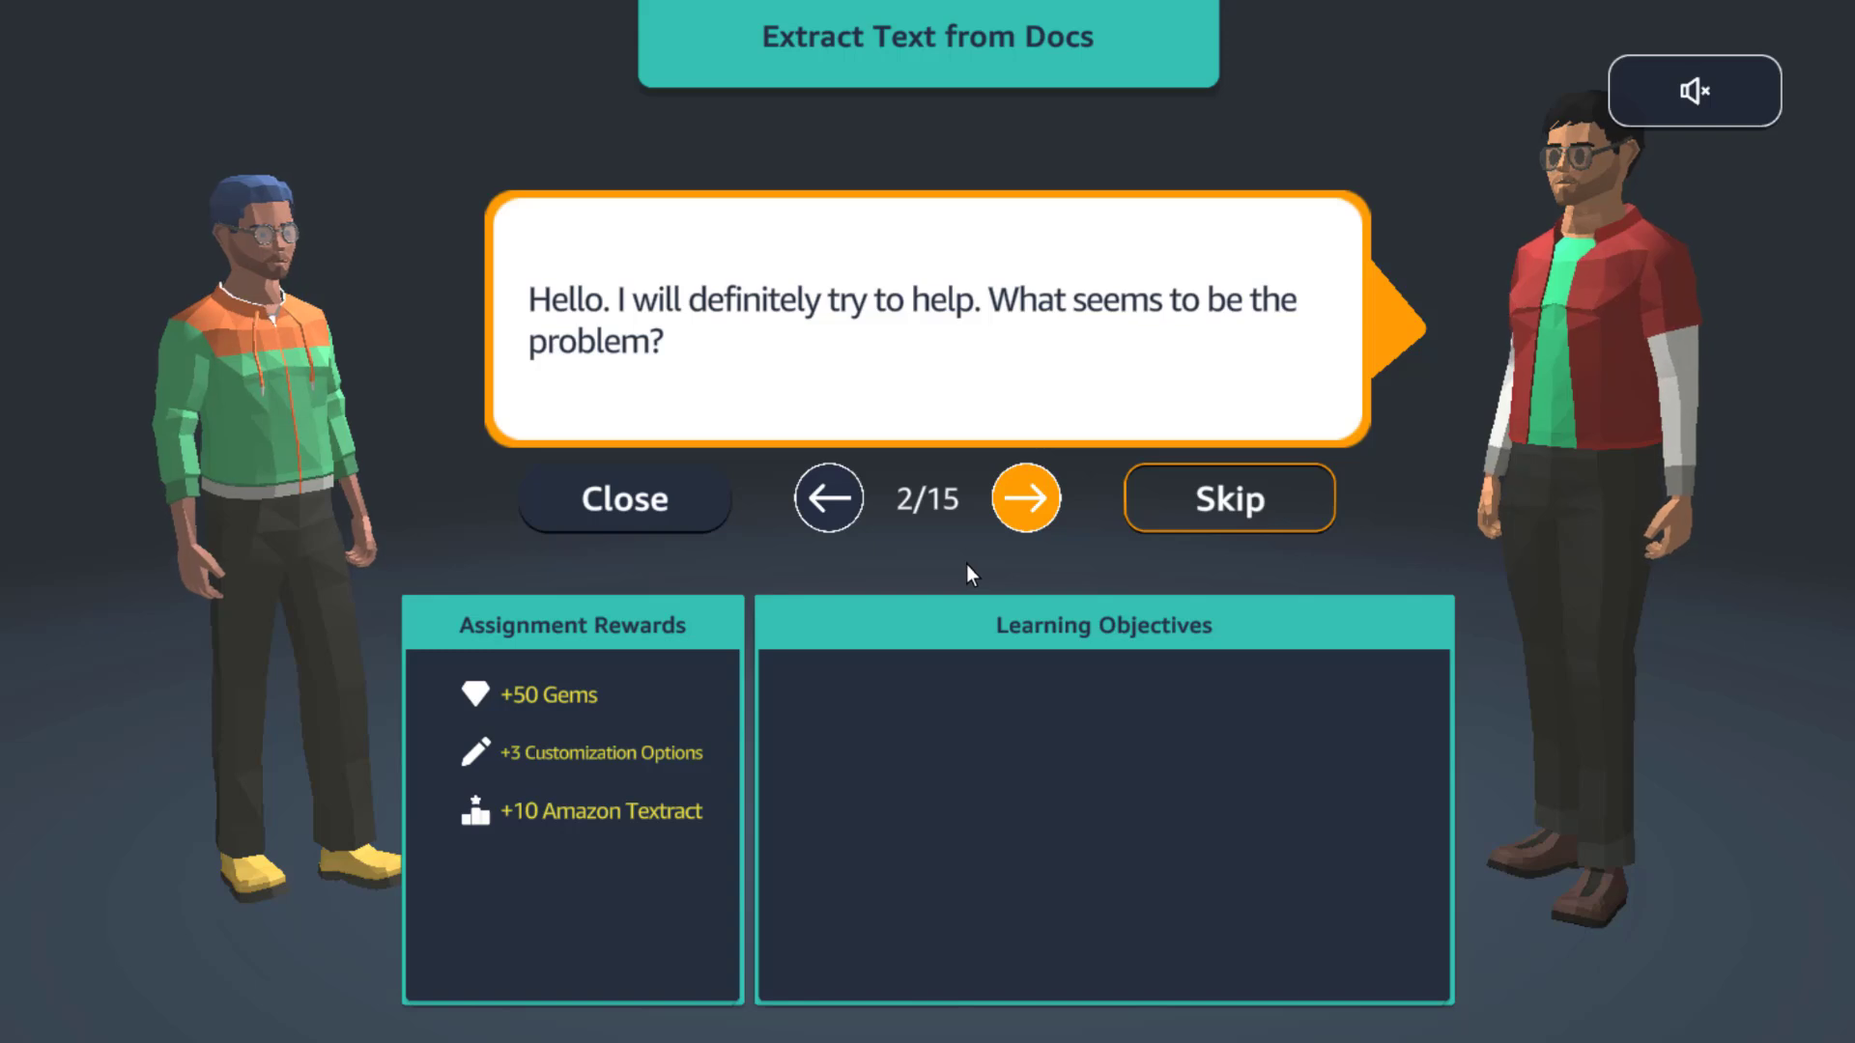
{"action": "left_click", "coordinate": [1028, 504]}
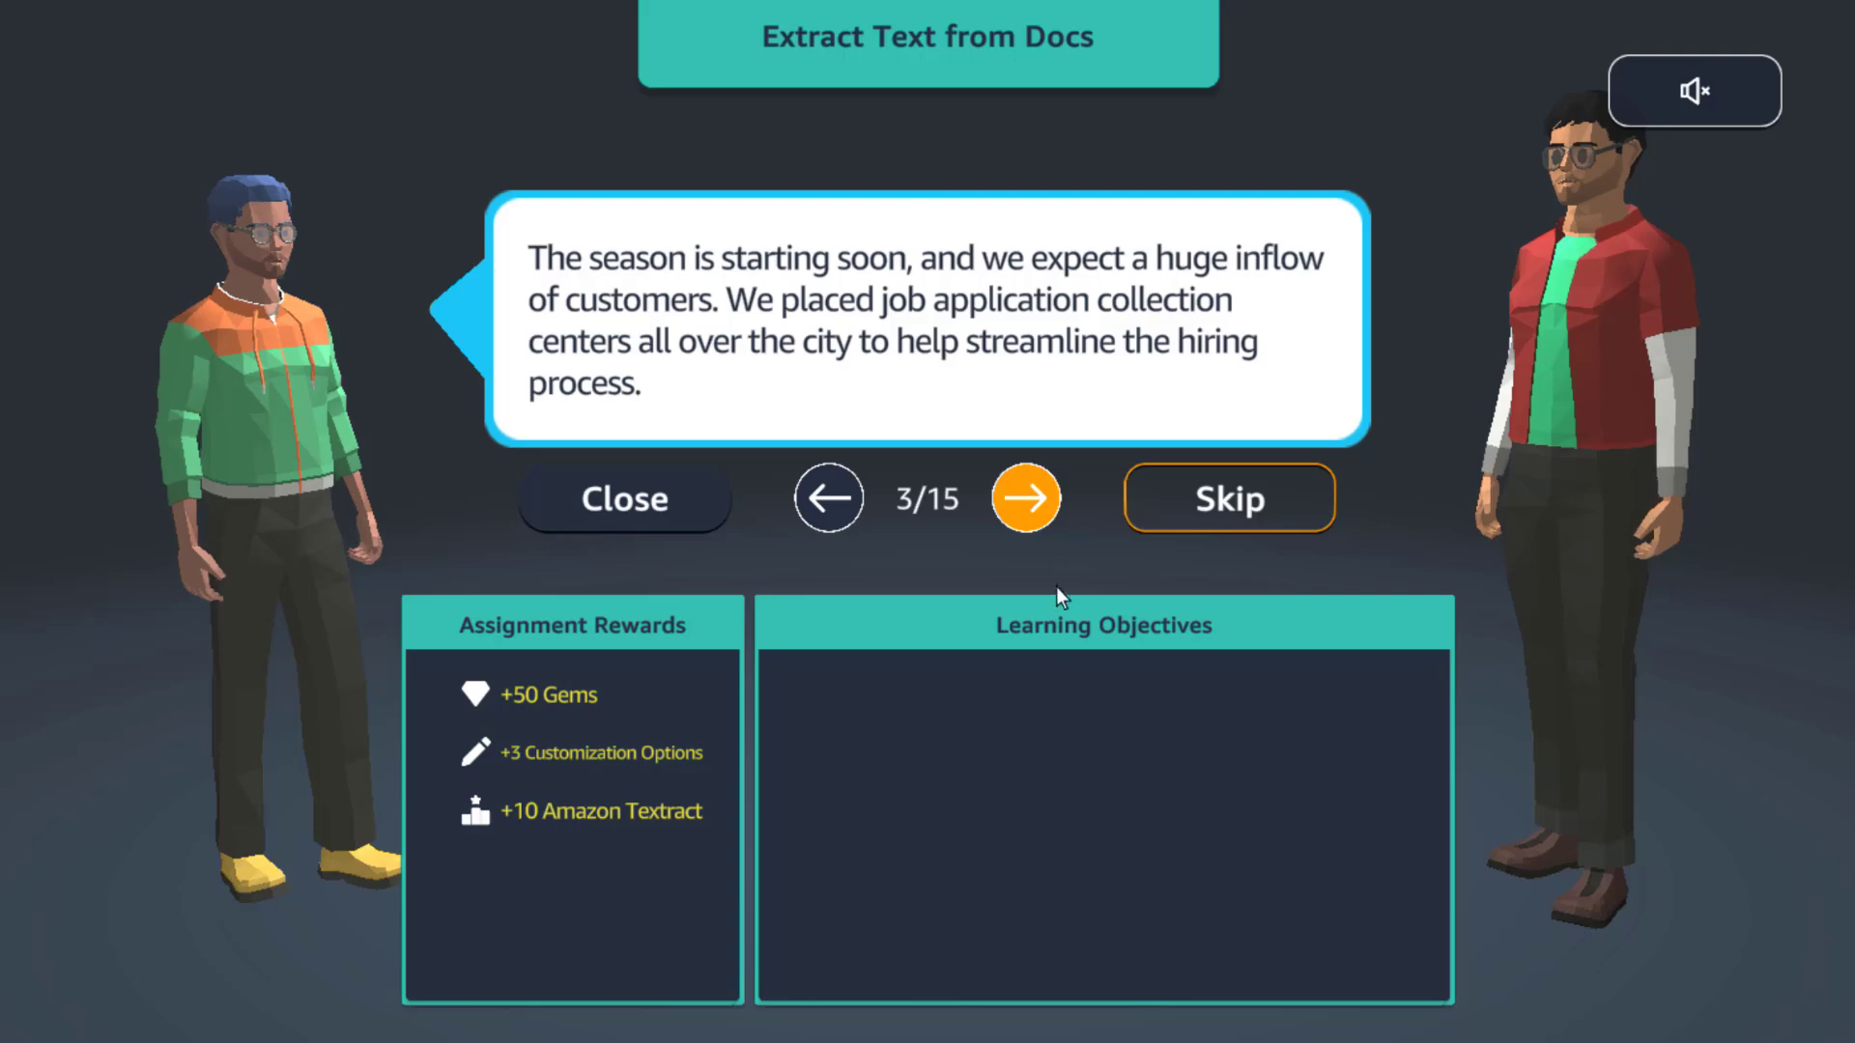
{"action": "left_click", "coordinate": [1028, 502]}
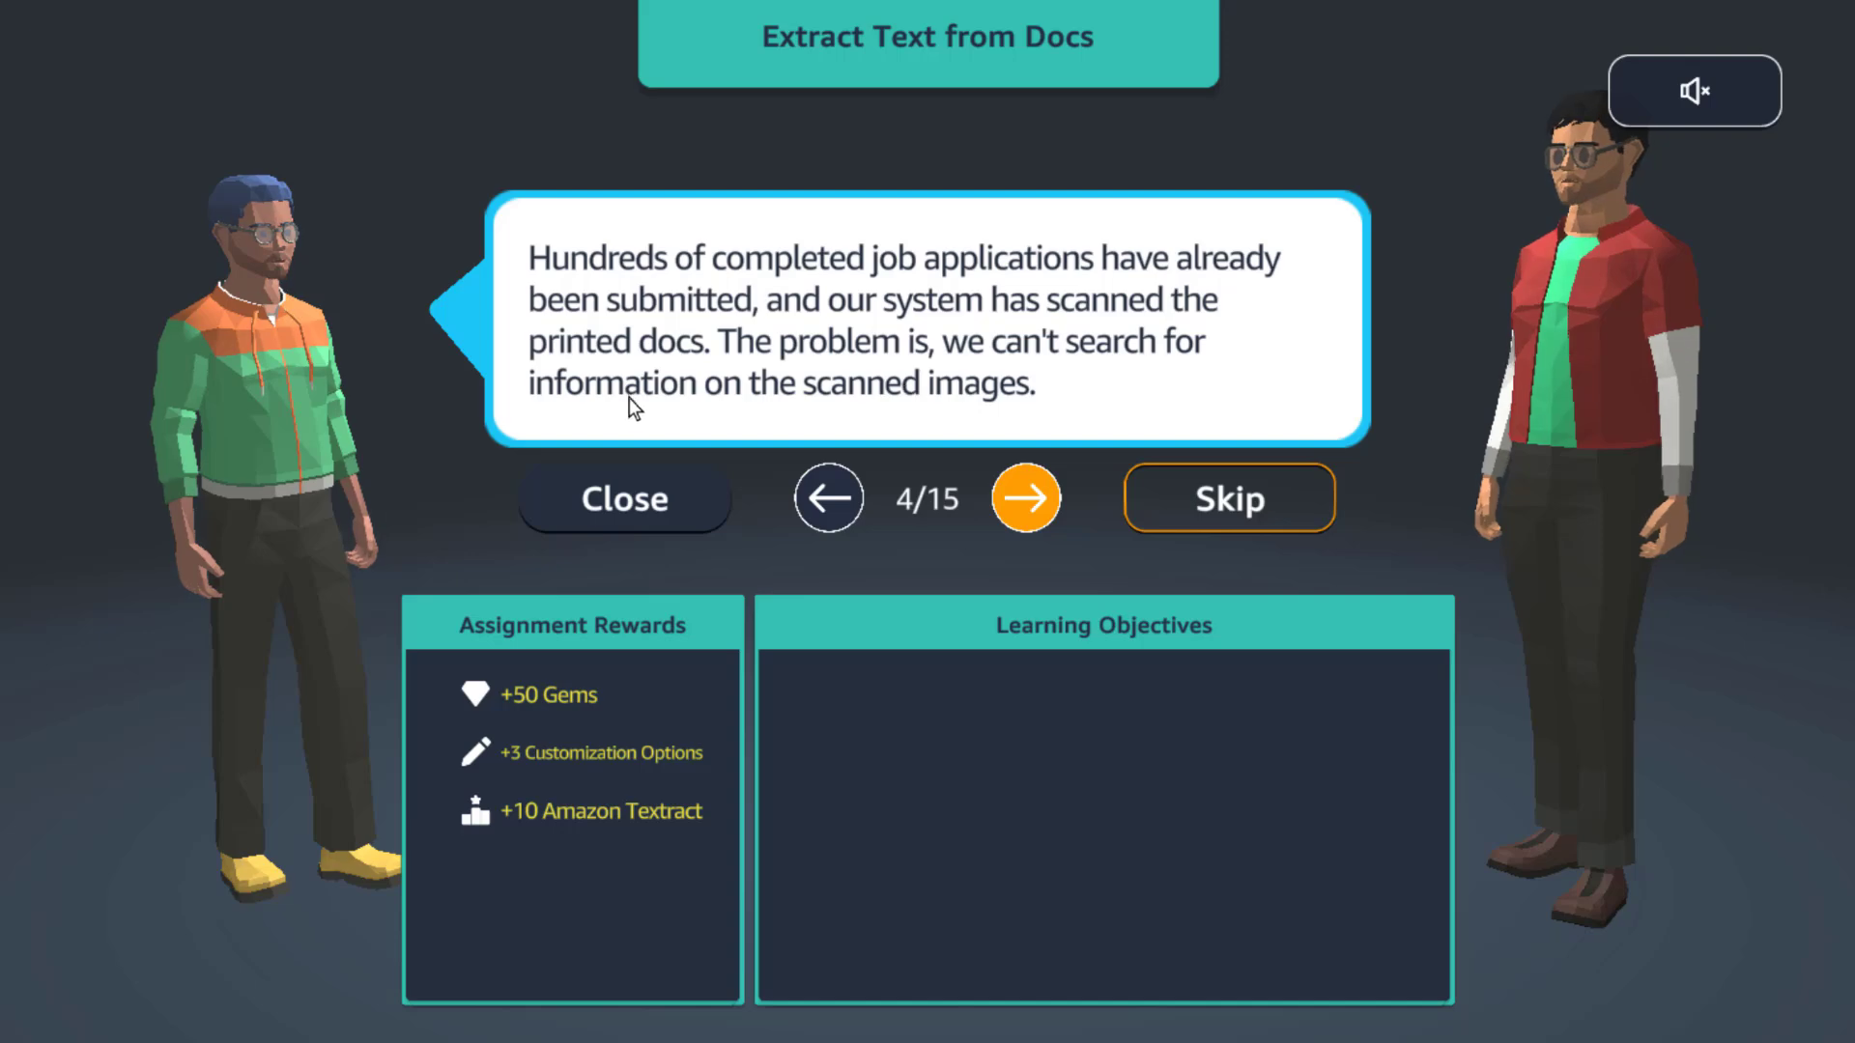
{"action": "left_click", "coordinate": [1025, 499]}
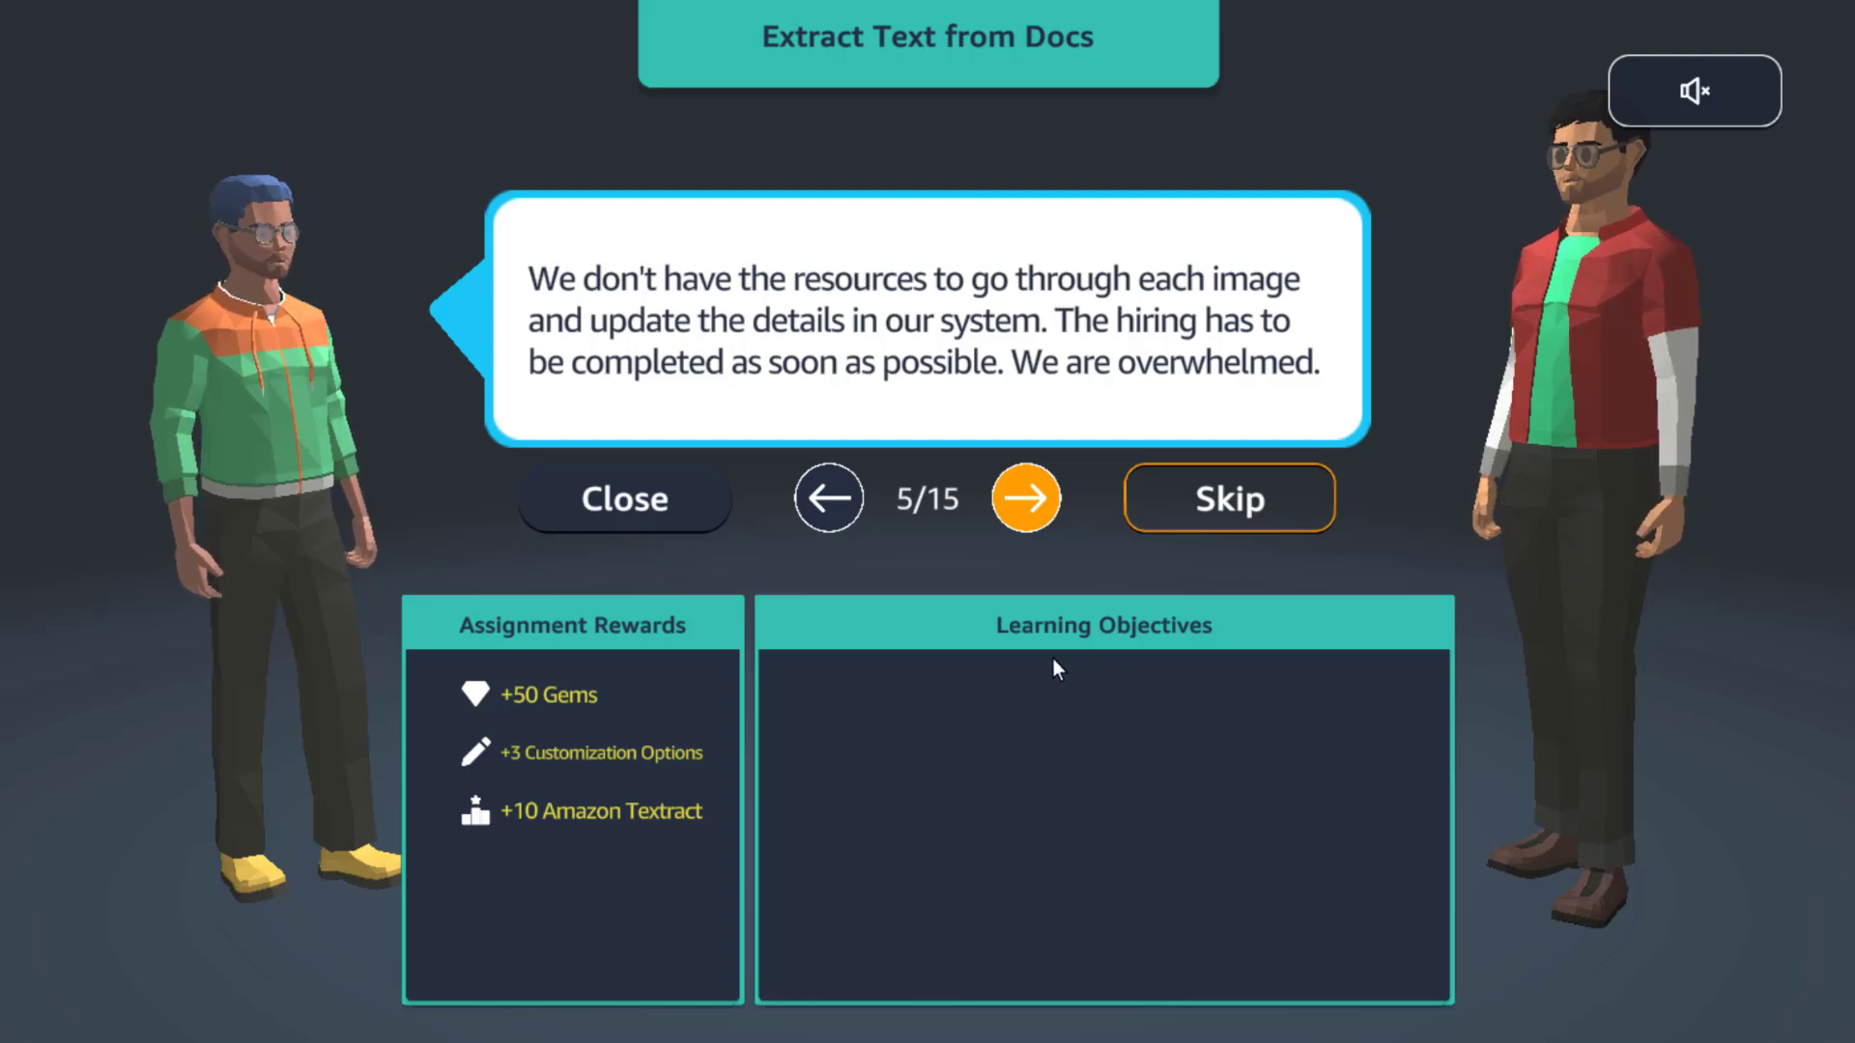
{"action": "left_click", "coordinate": [1025, 498]}
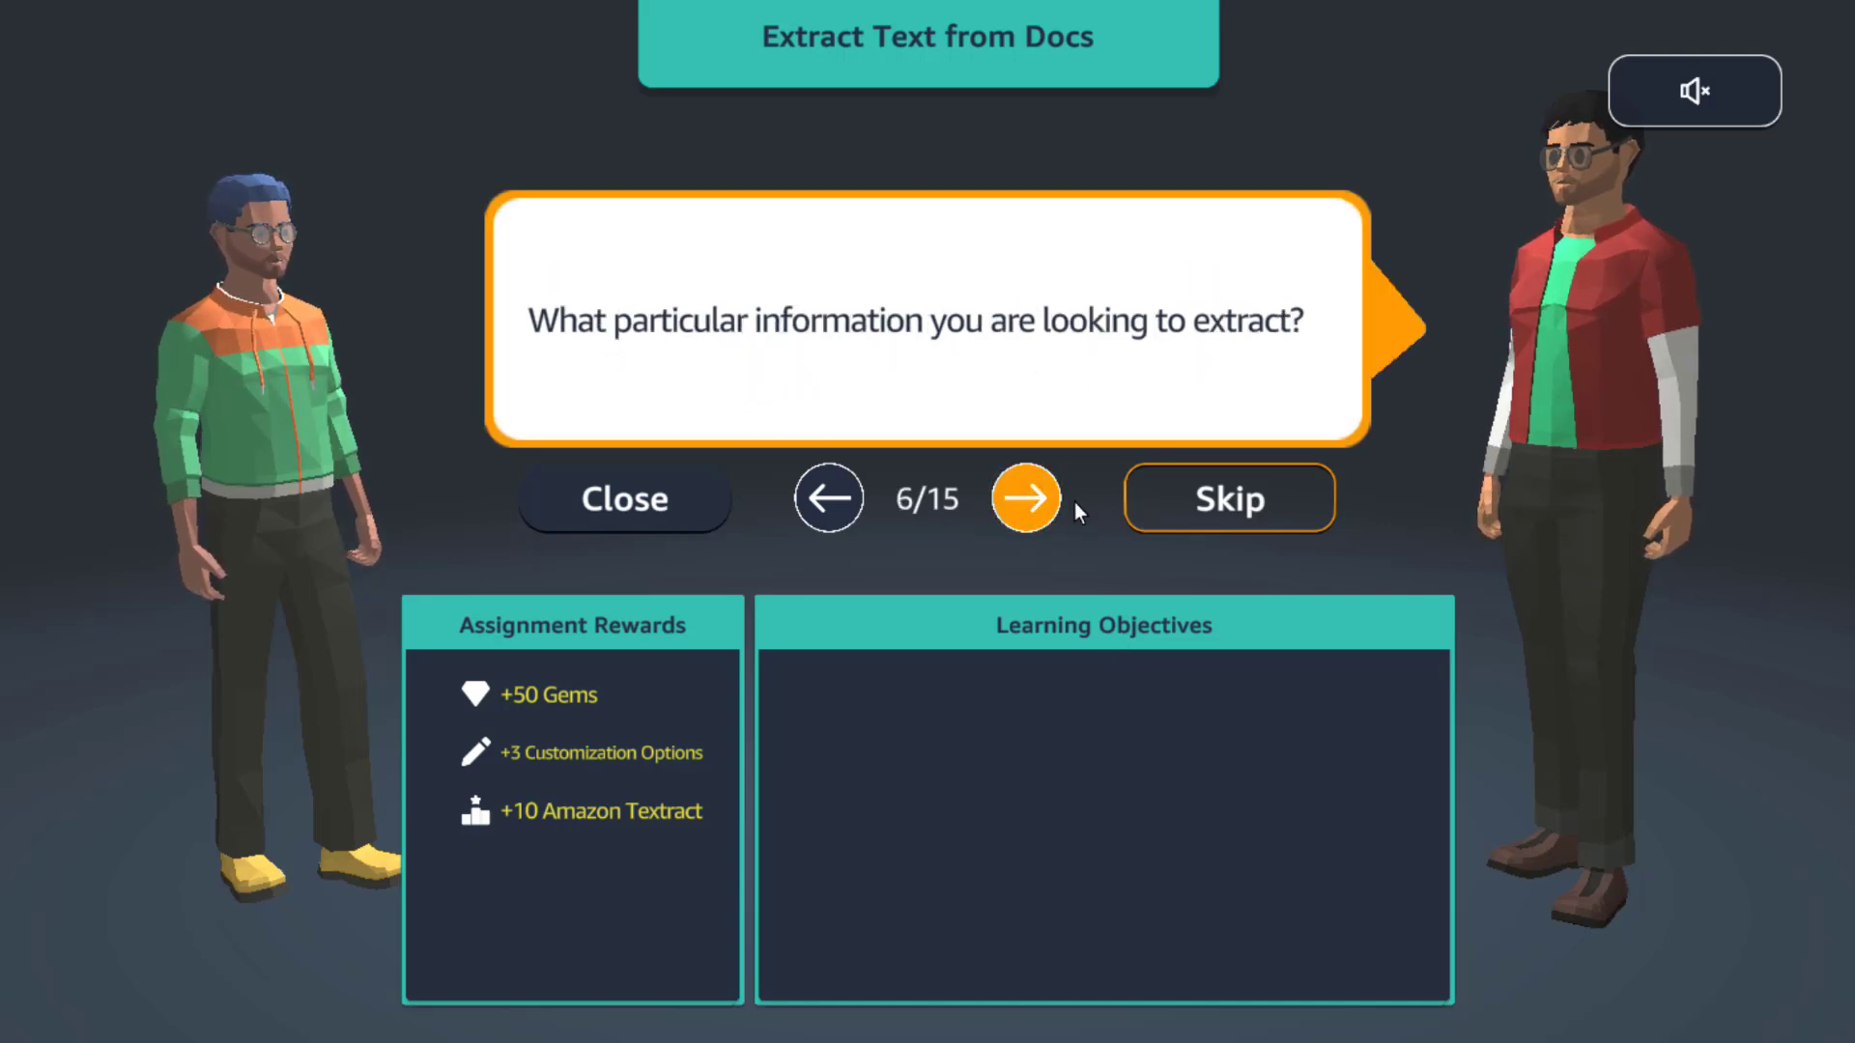
{"action": "left_click", "coordinate": [1036, 508]}
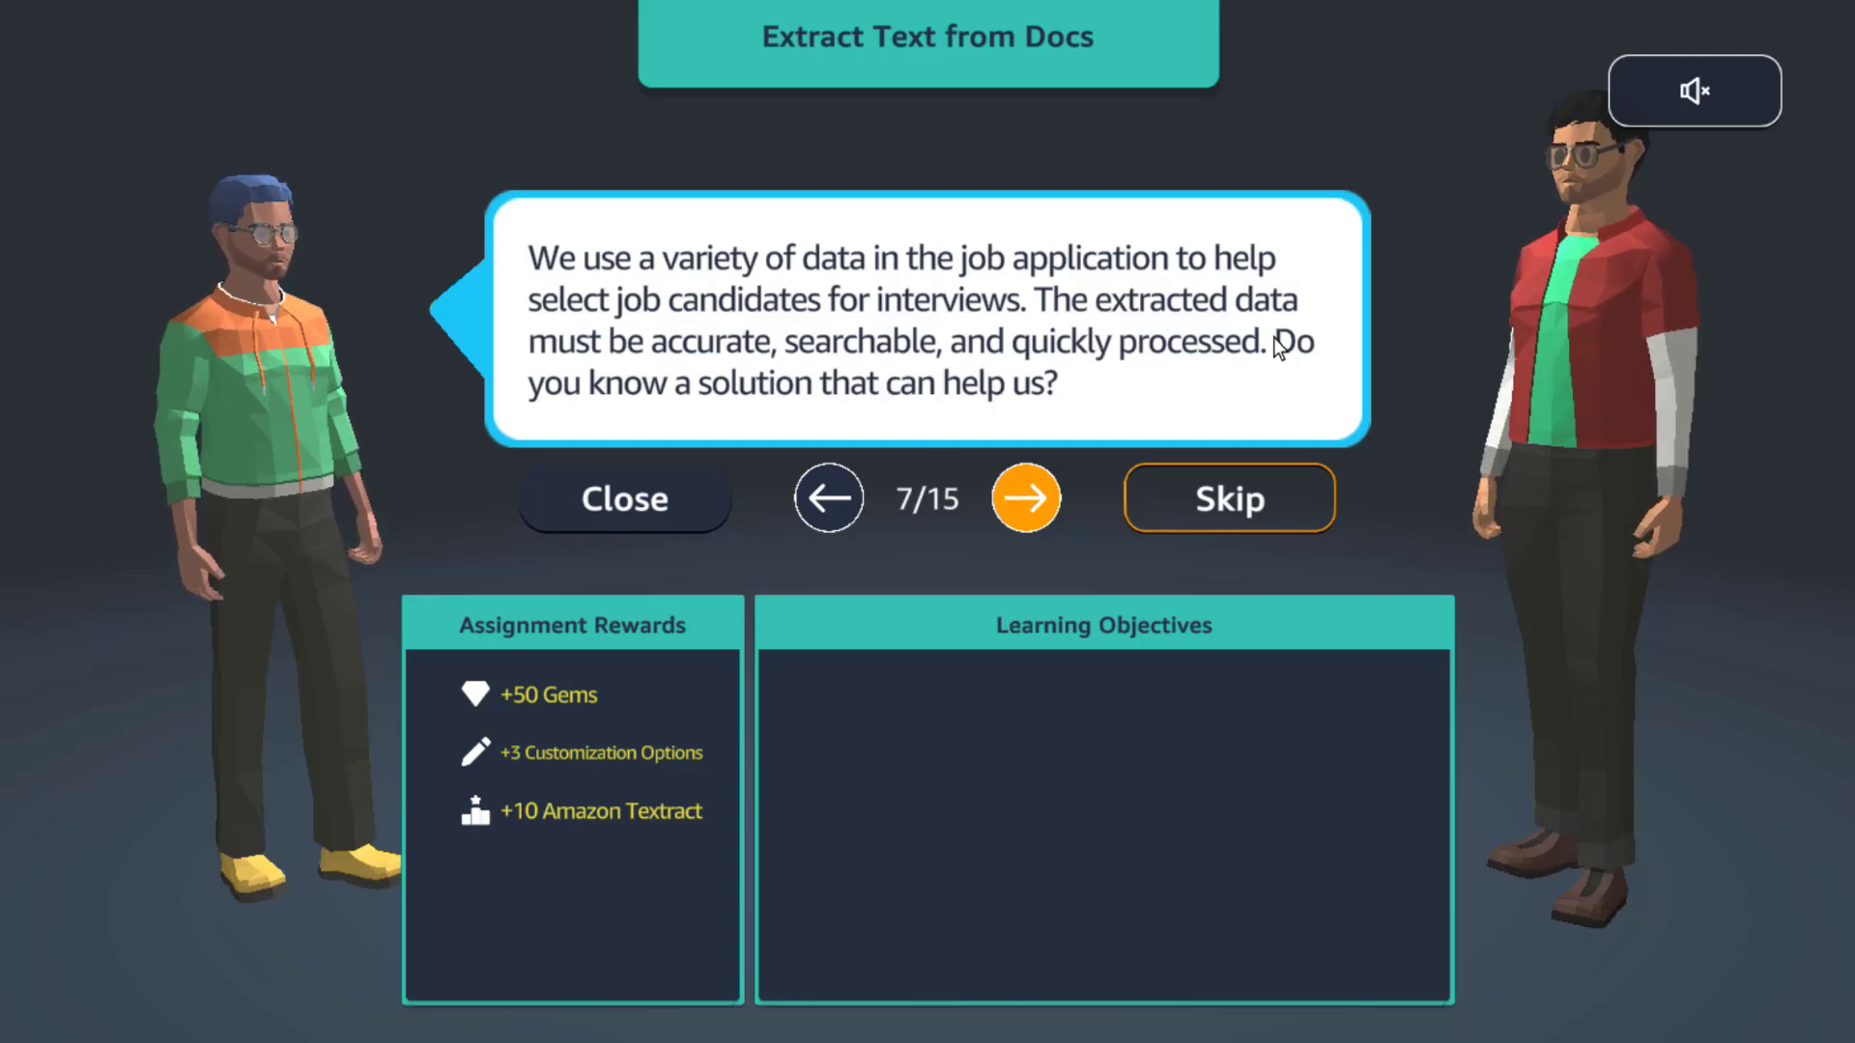
{"action": "left_click", "coordinate": [1026, 498]}
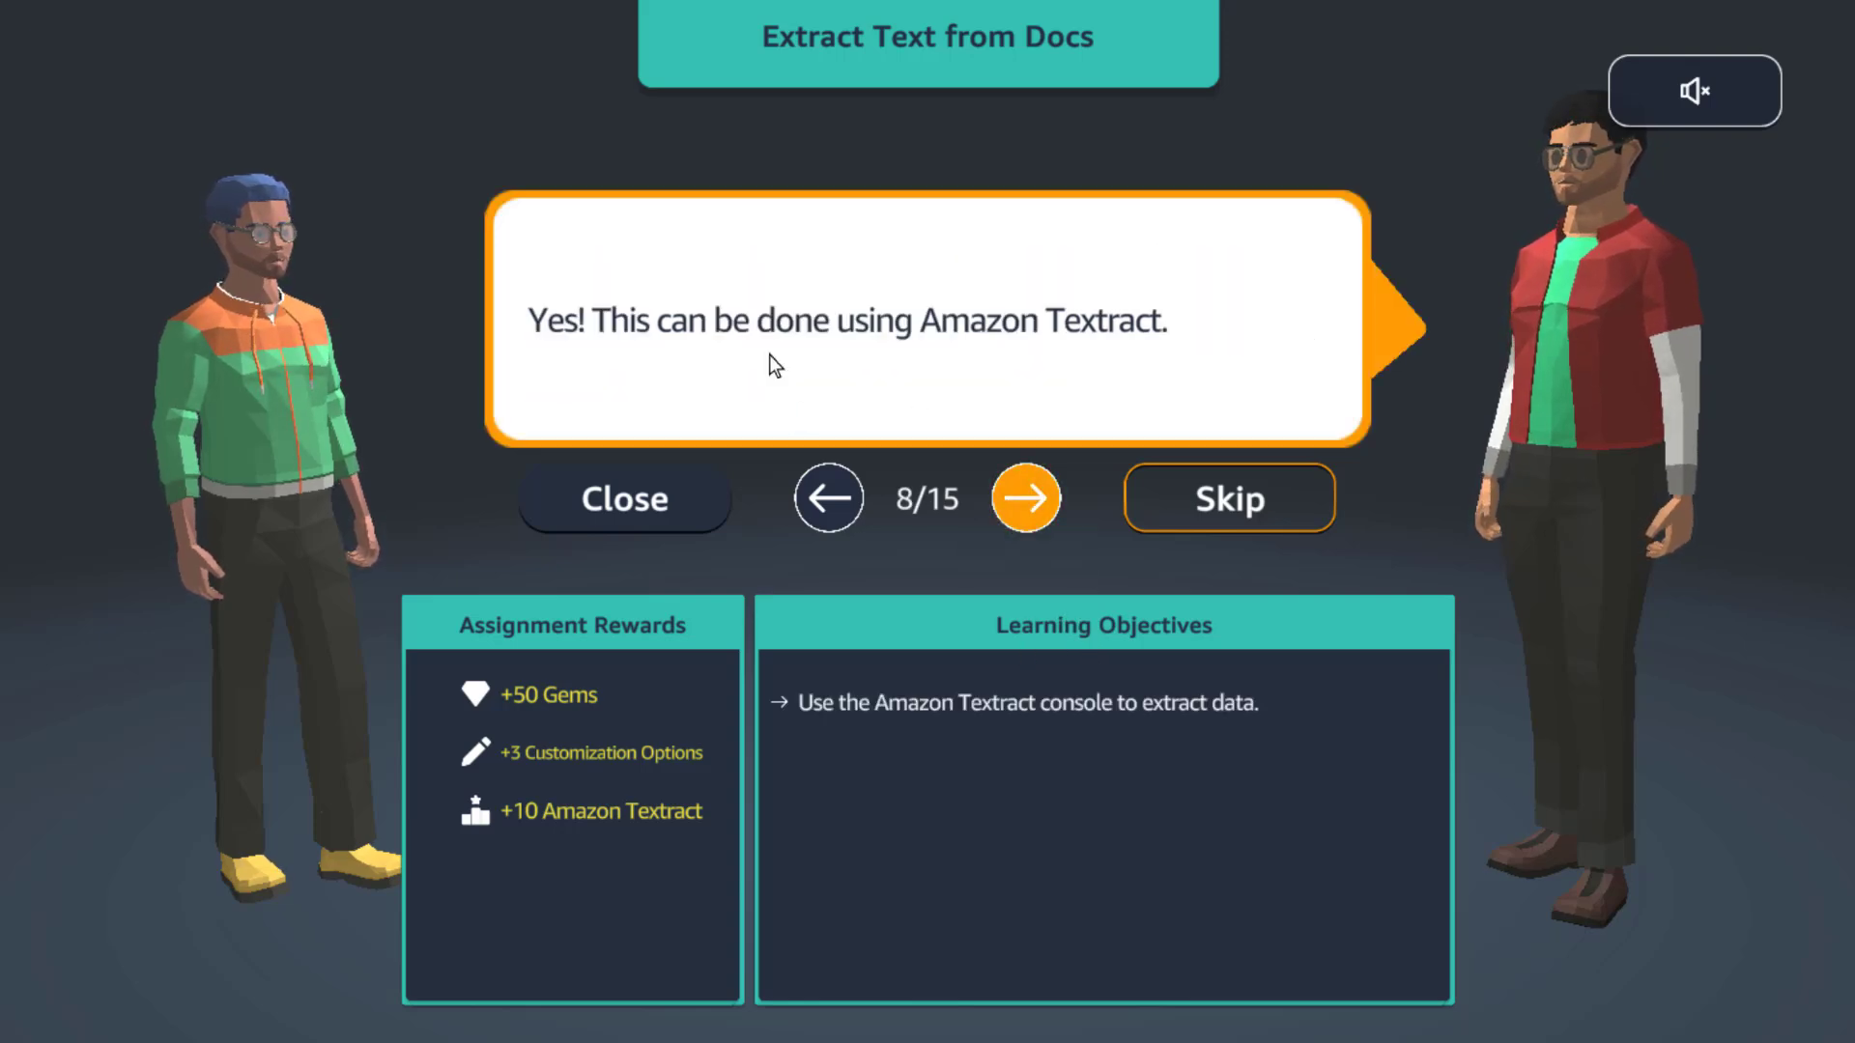
{"action": "left_click", "coordinate": [1026, 501]}
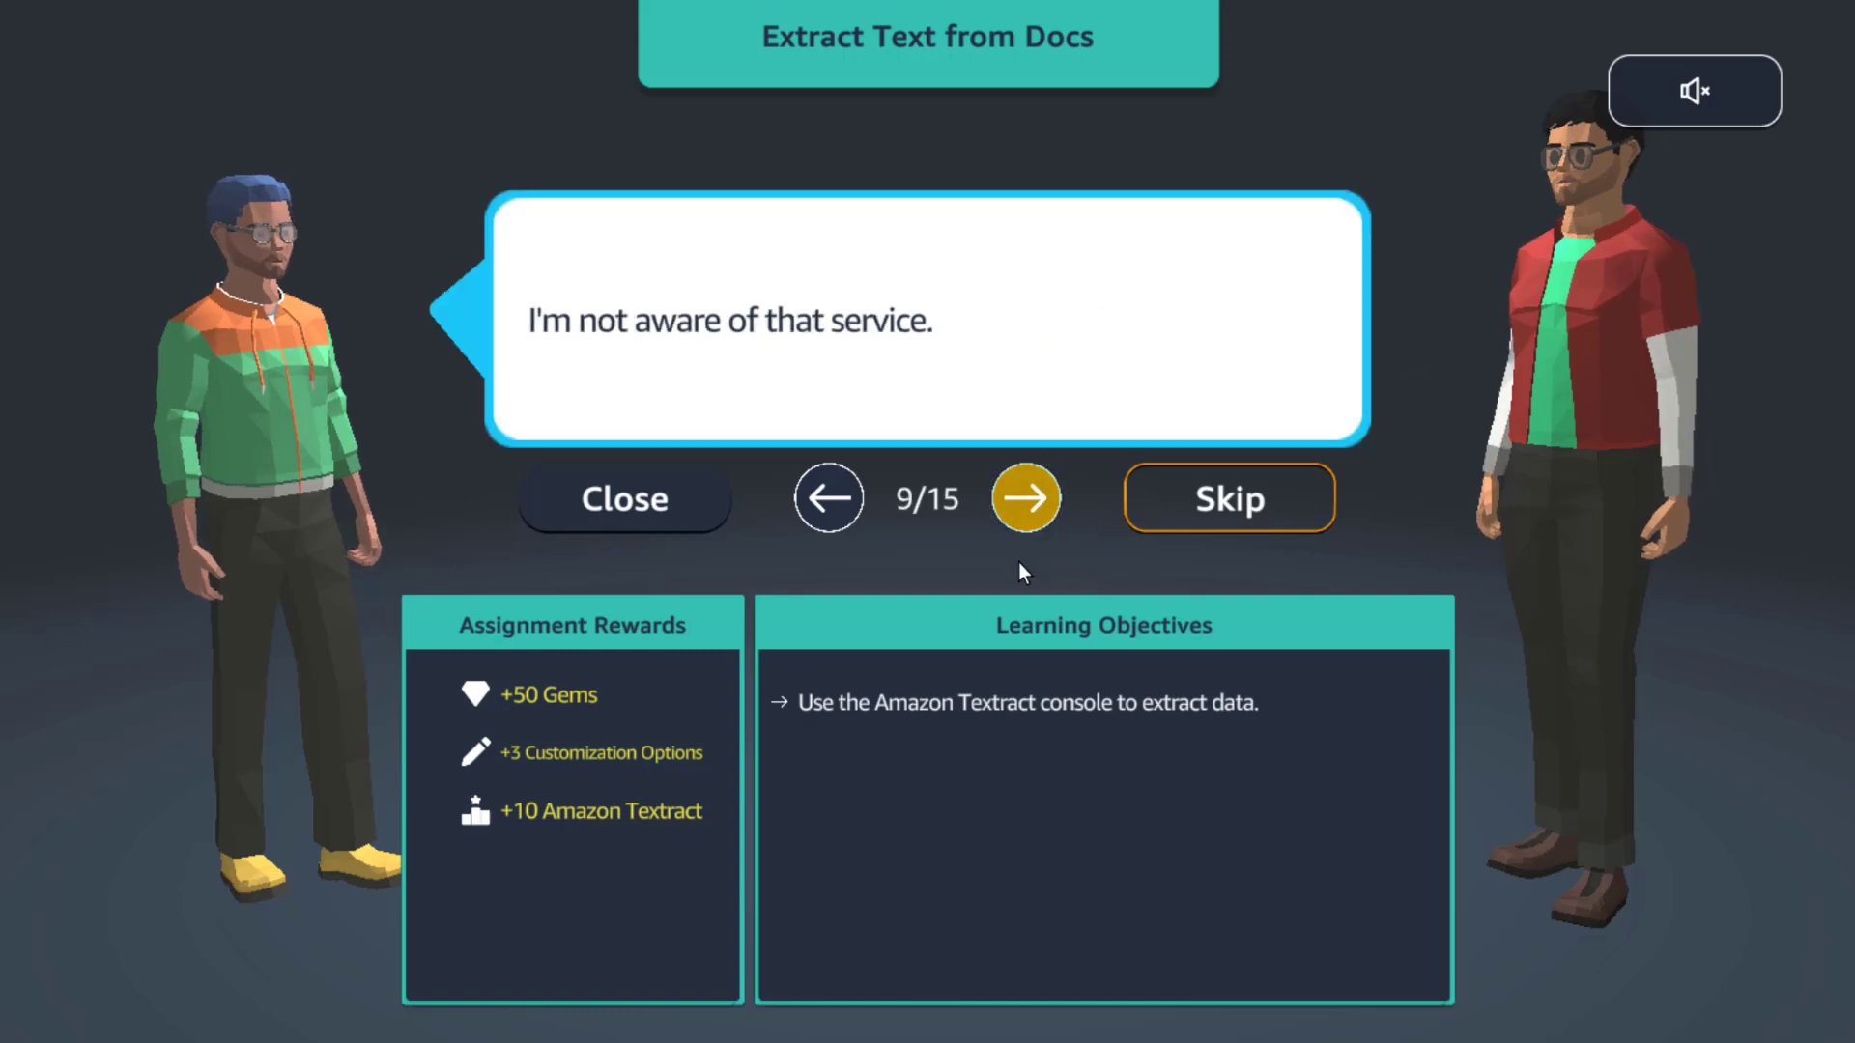
{"action": "left_click", "coordinate": [1026, 498]}
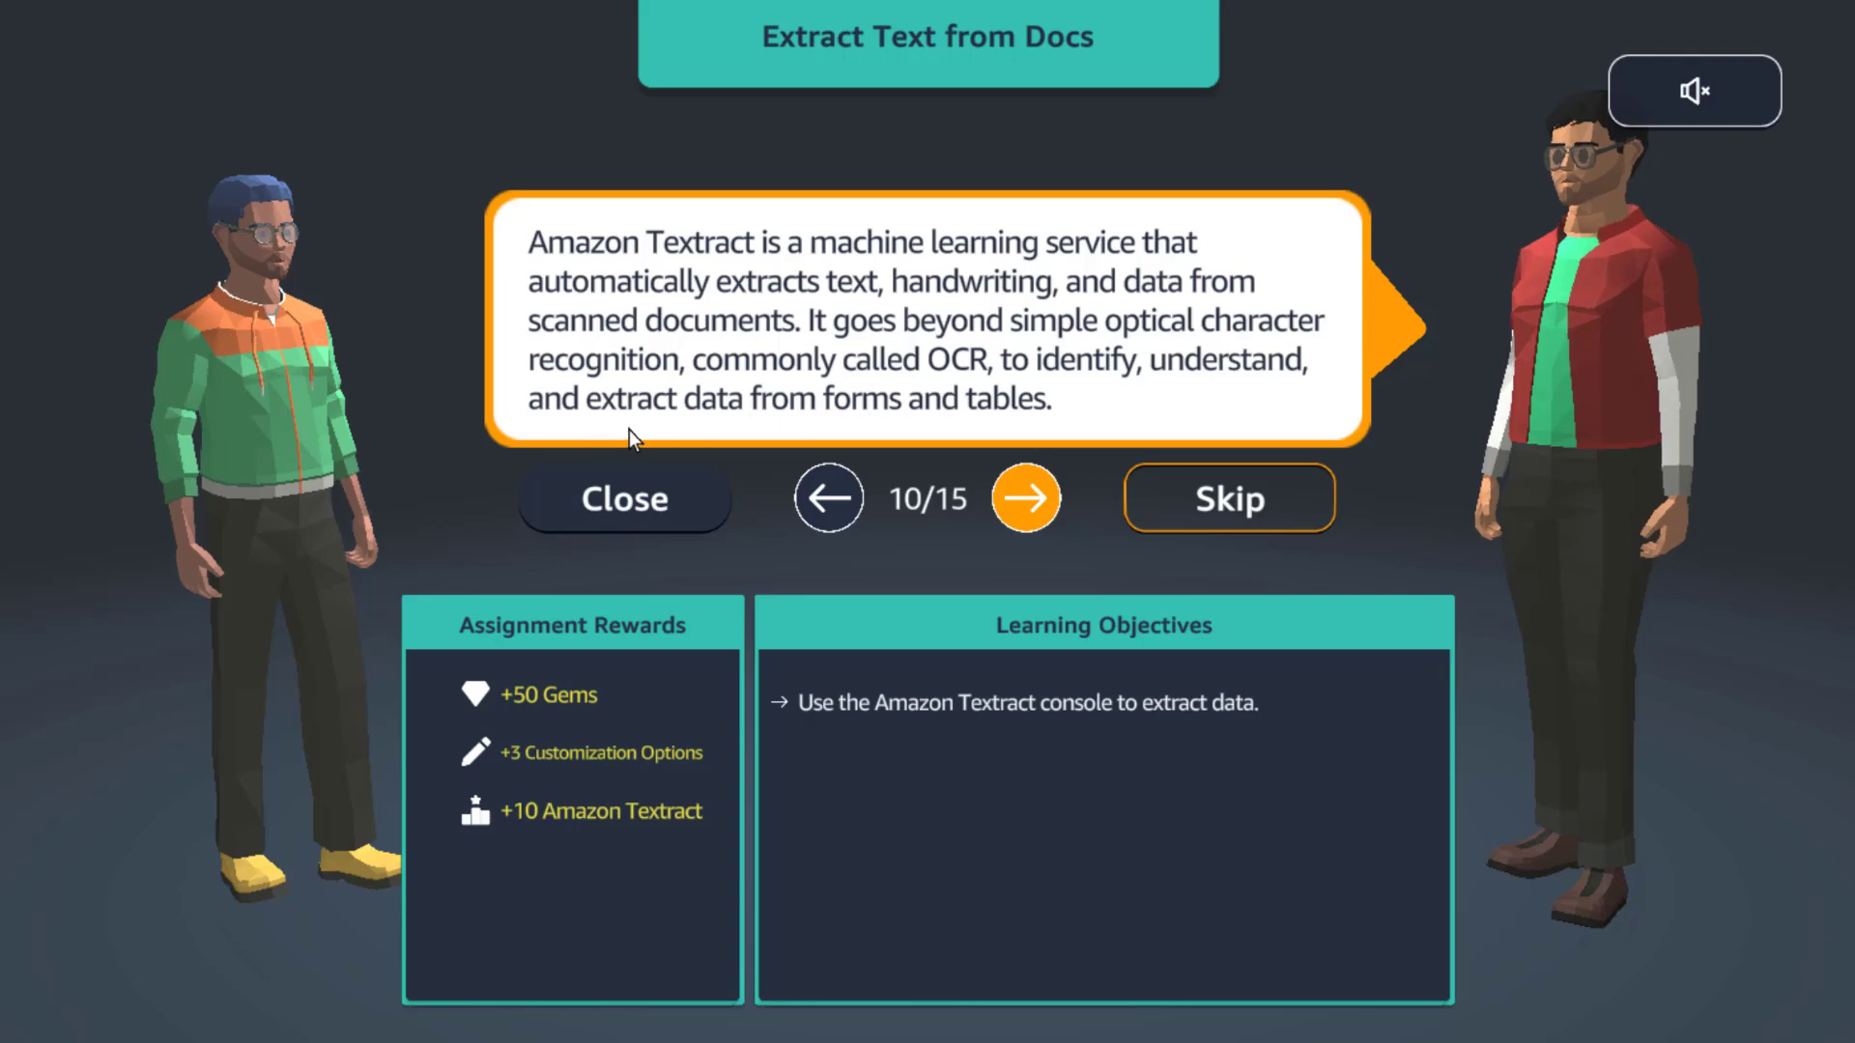
{"action": "left_click", "coordinate": [1027, 502]}
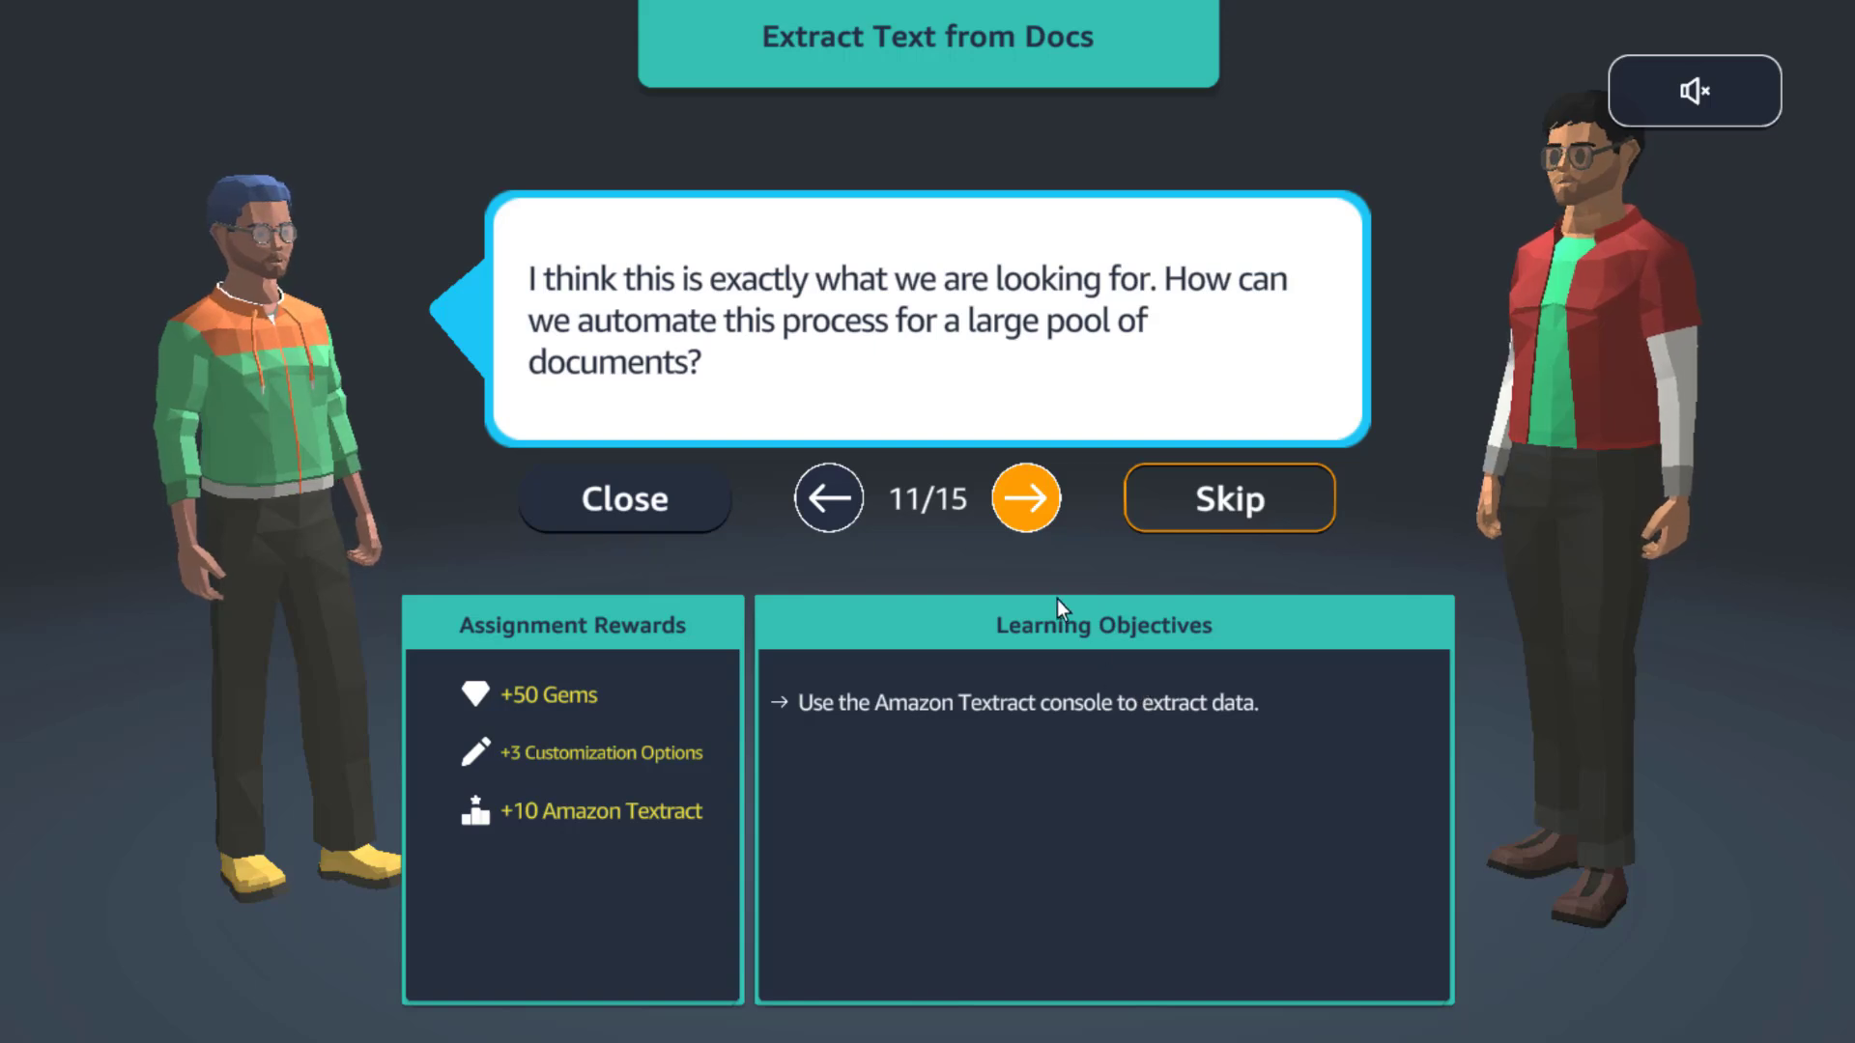
{"action": "left_click", "coordinate": [1028, 521]}
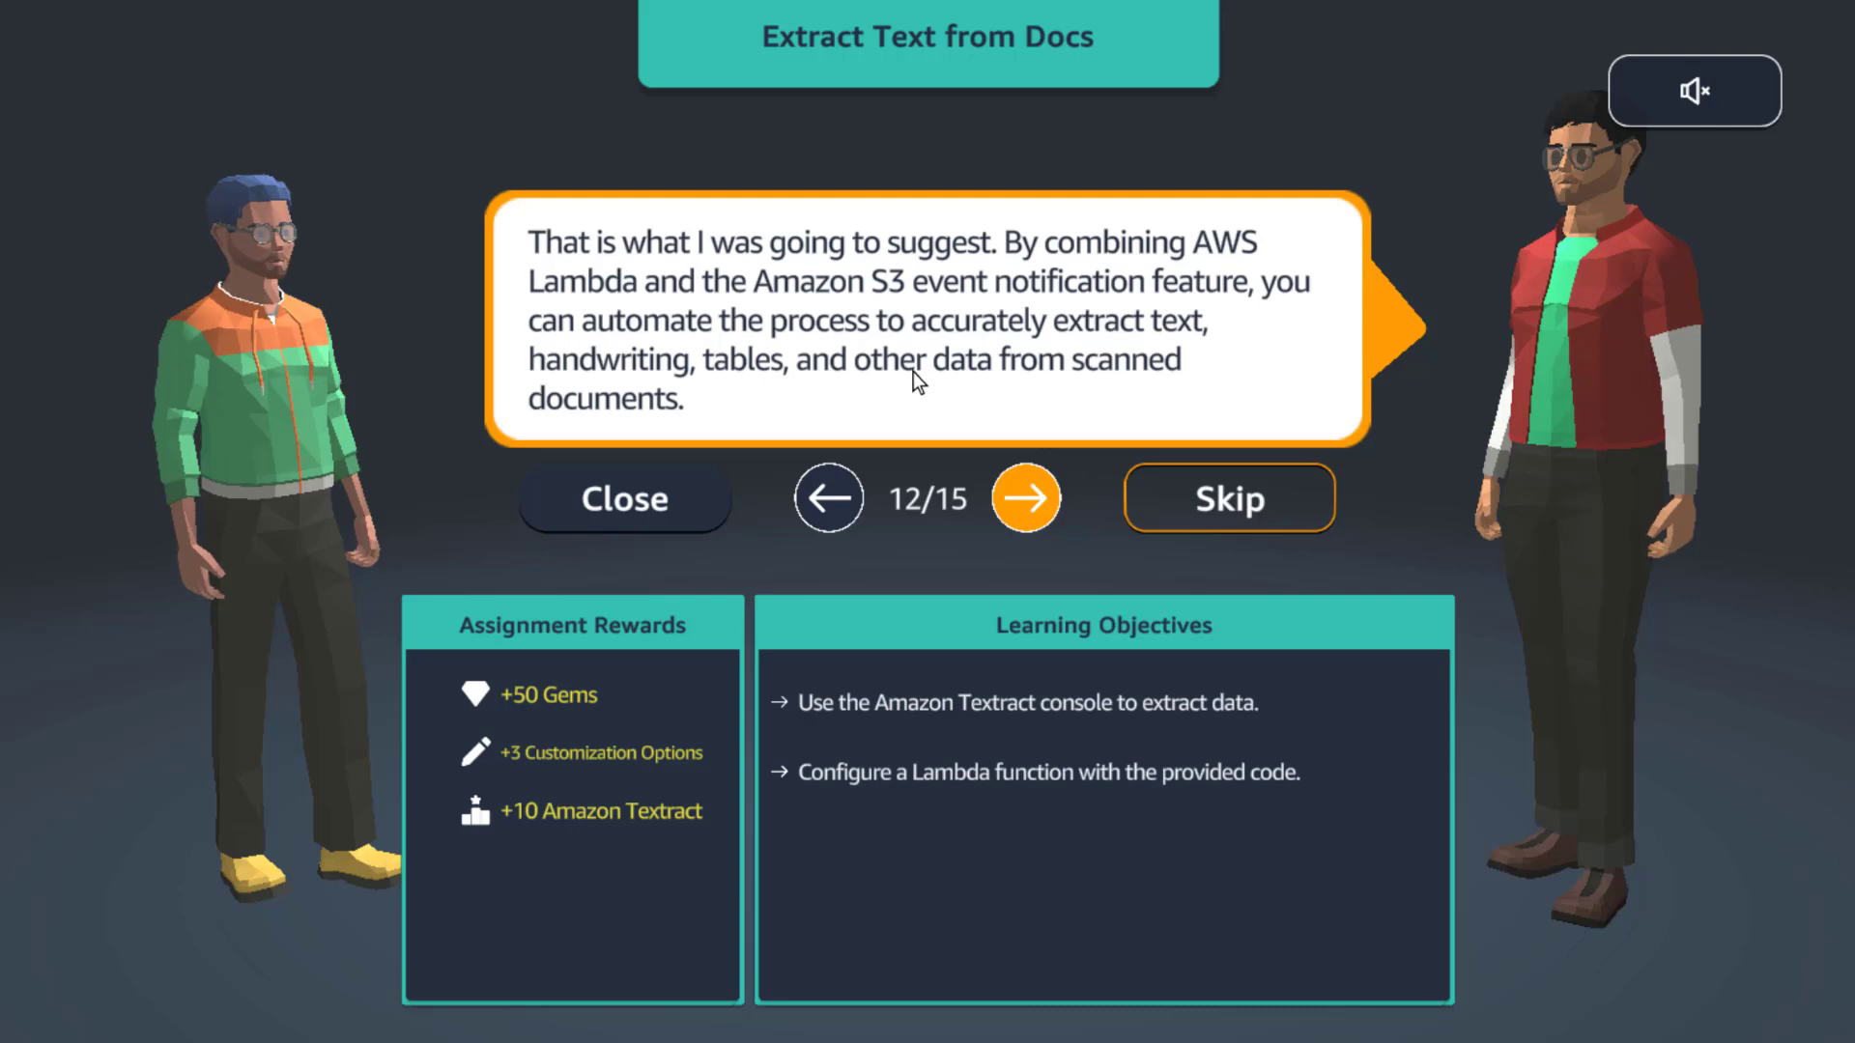
{"action": "left_click", "coordinate": [1026, 498]}
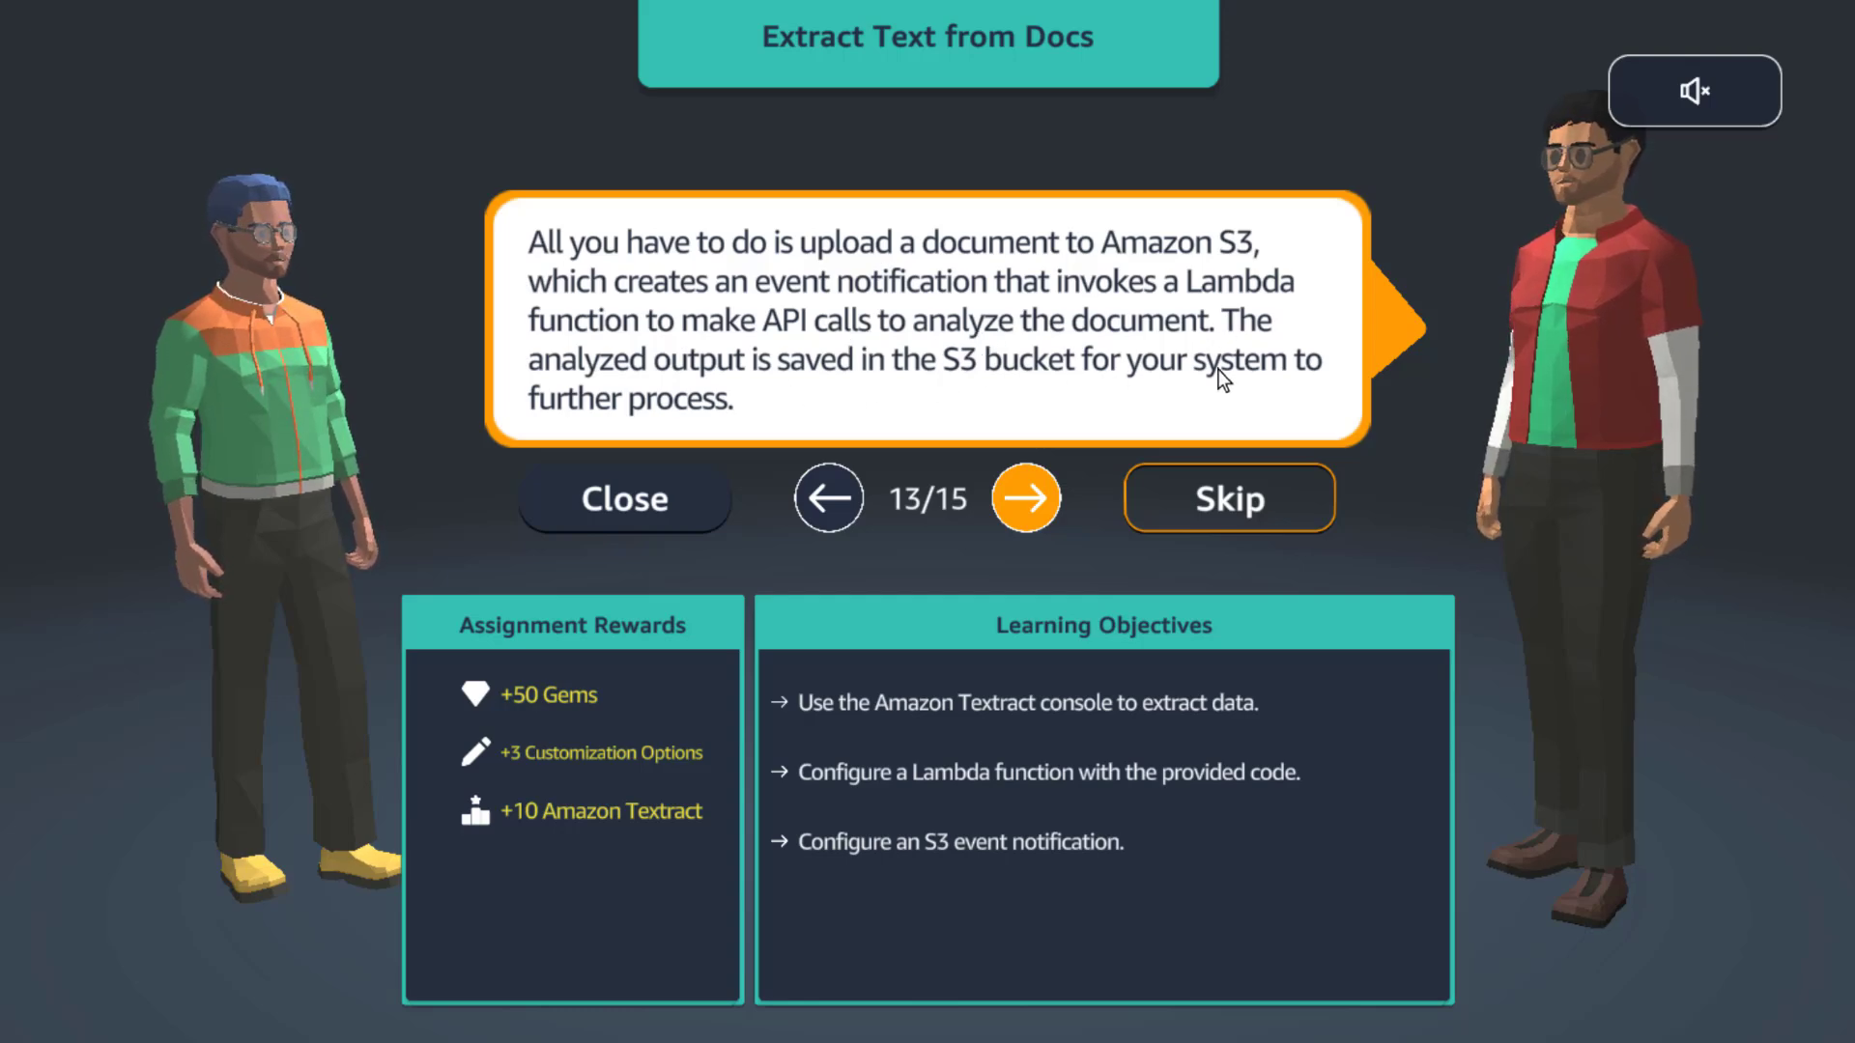
{"action": "left_click", "coordinate": [1022, 500]}
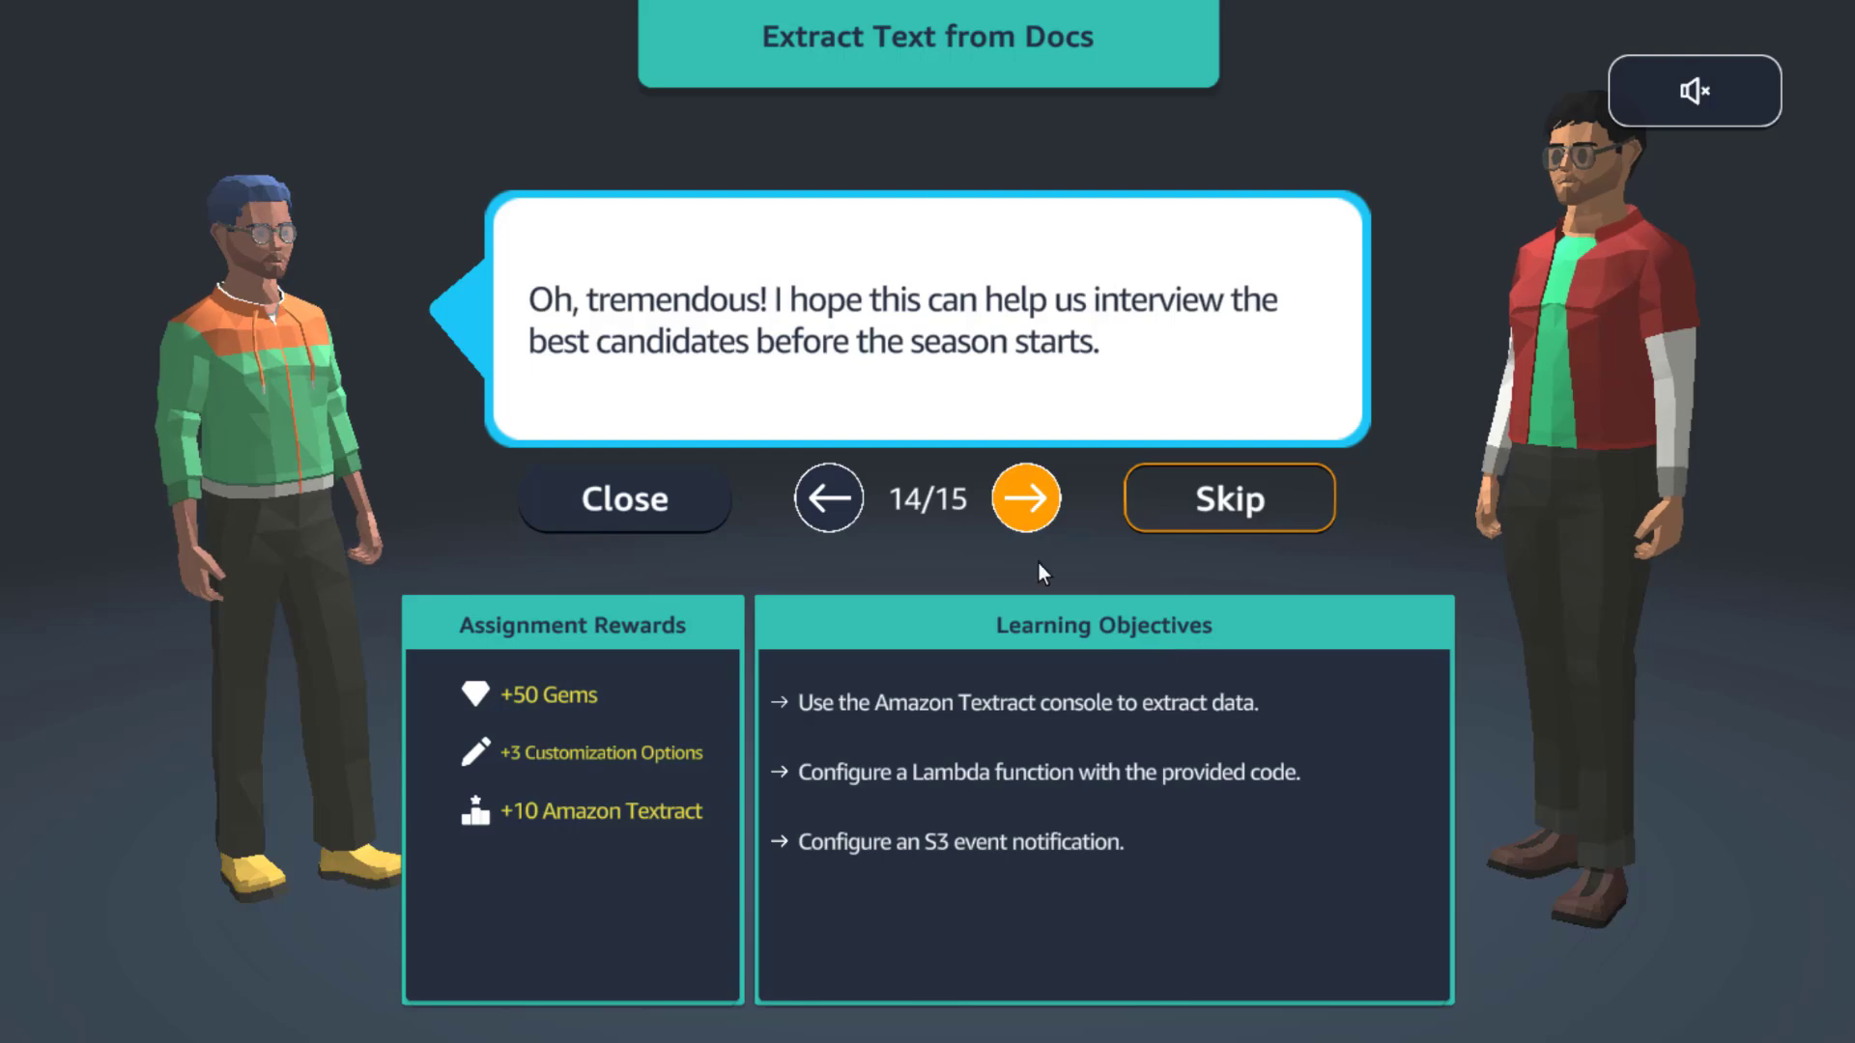
{"action": "left_click", "coordinate": [1028, 502]}
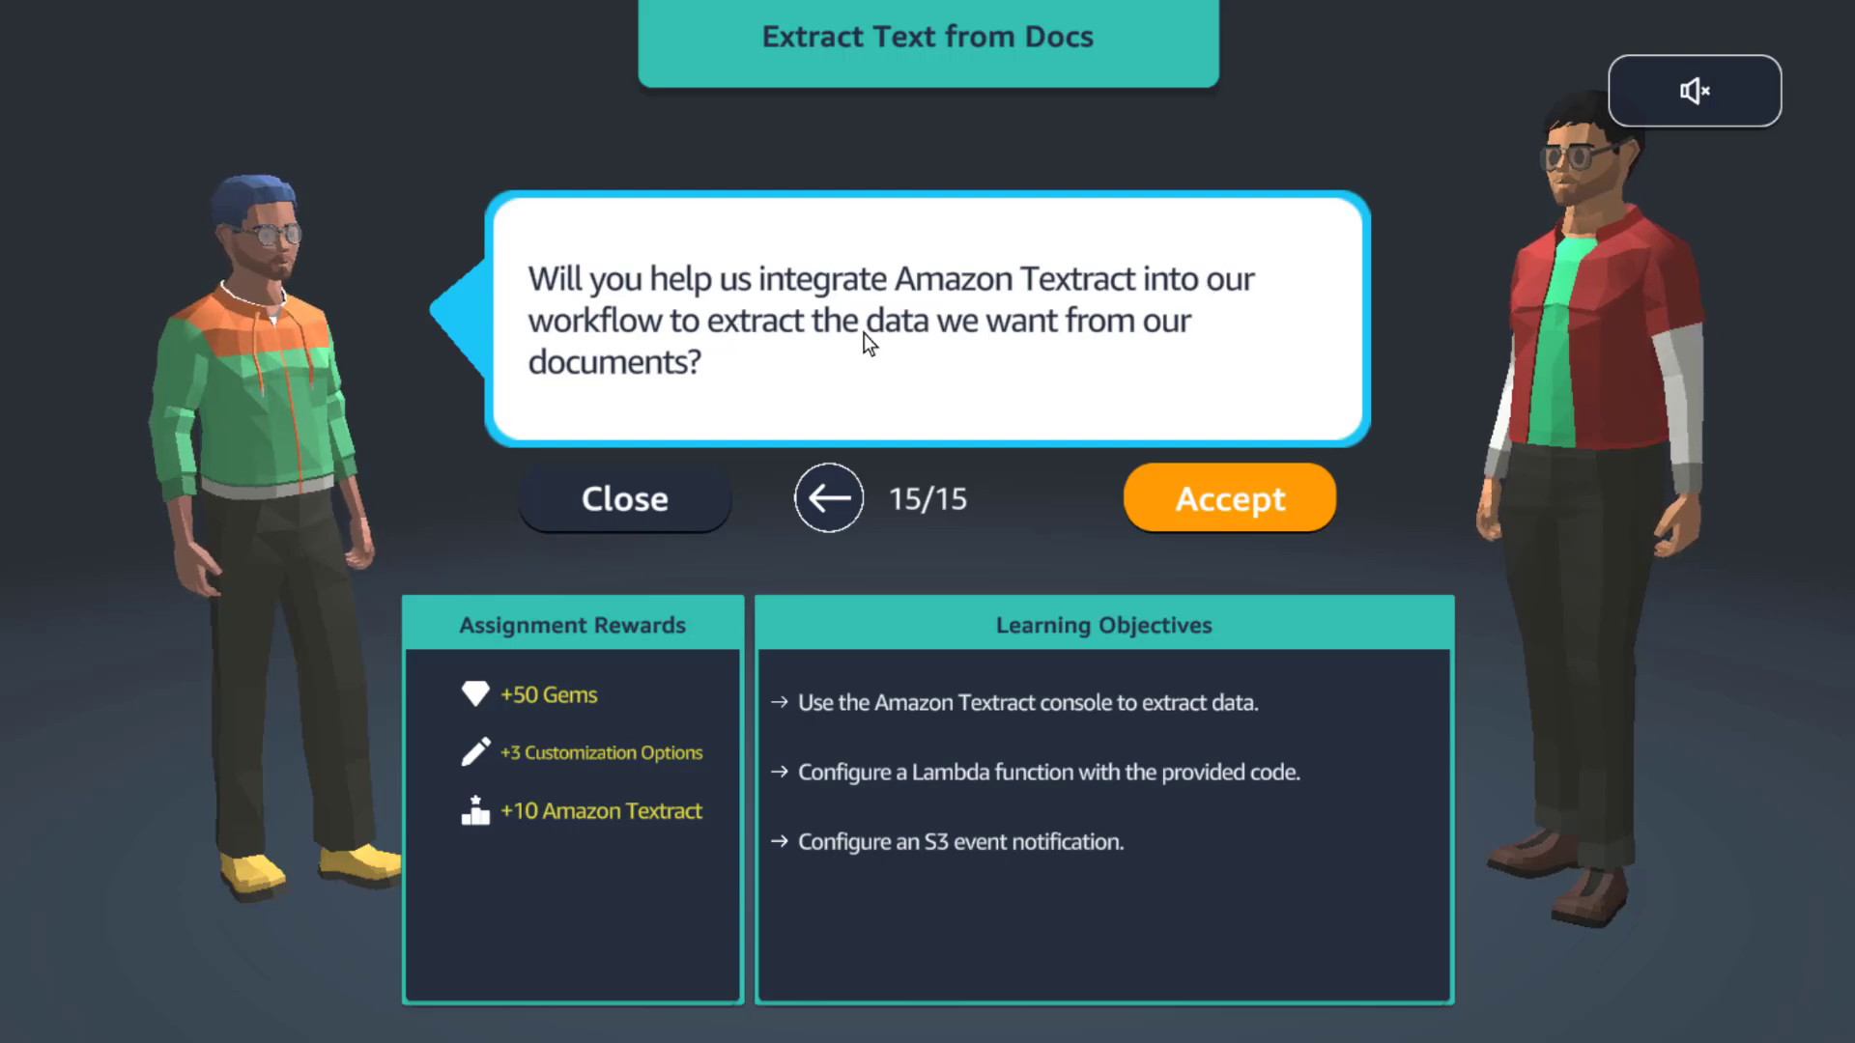
Accept the Extract Text from Docs assignment and start it
{"action": "left_click", "coordinate": [1134, 500]}
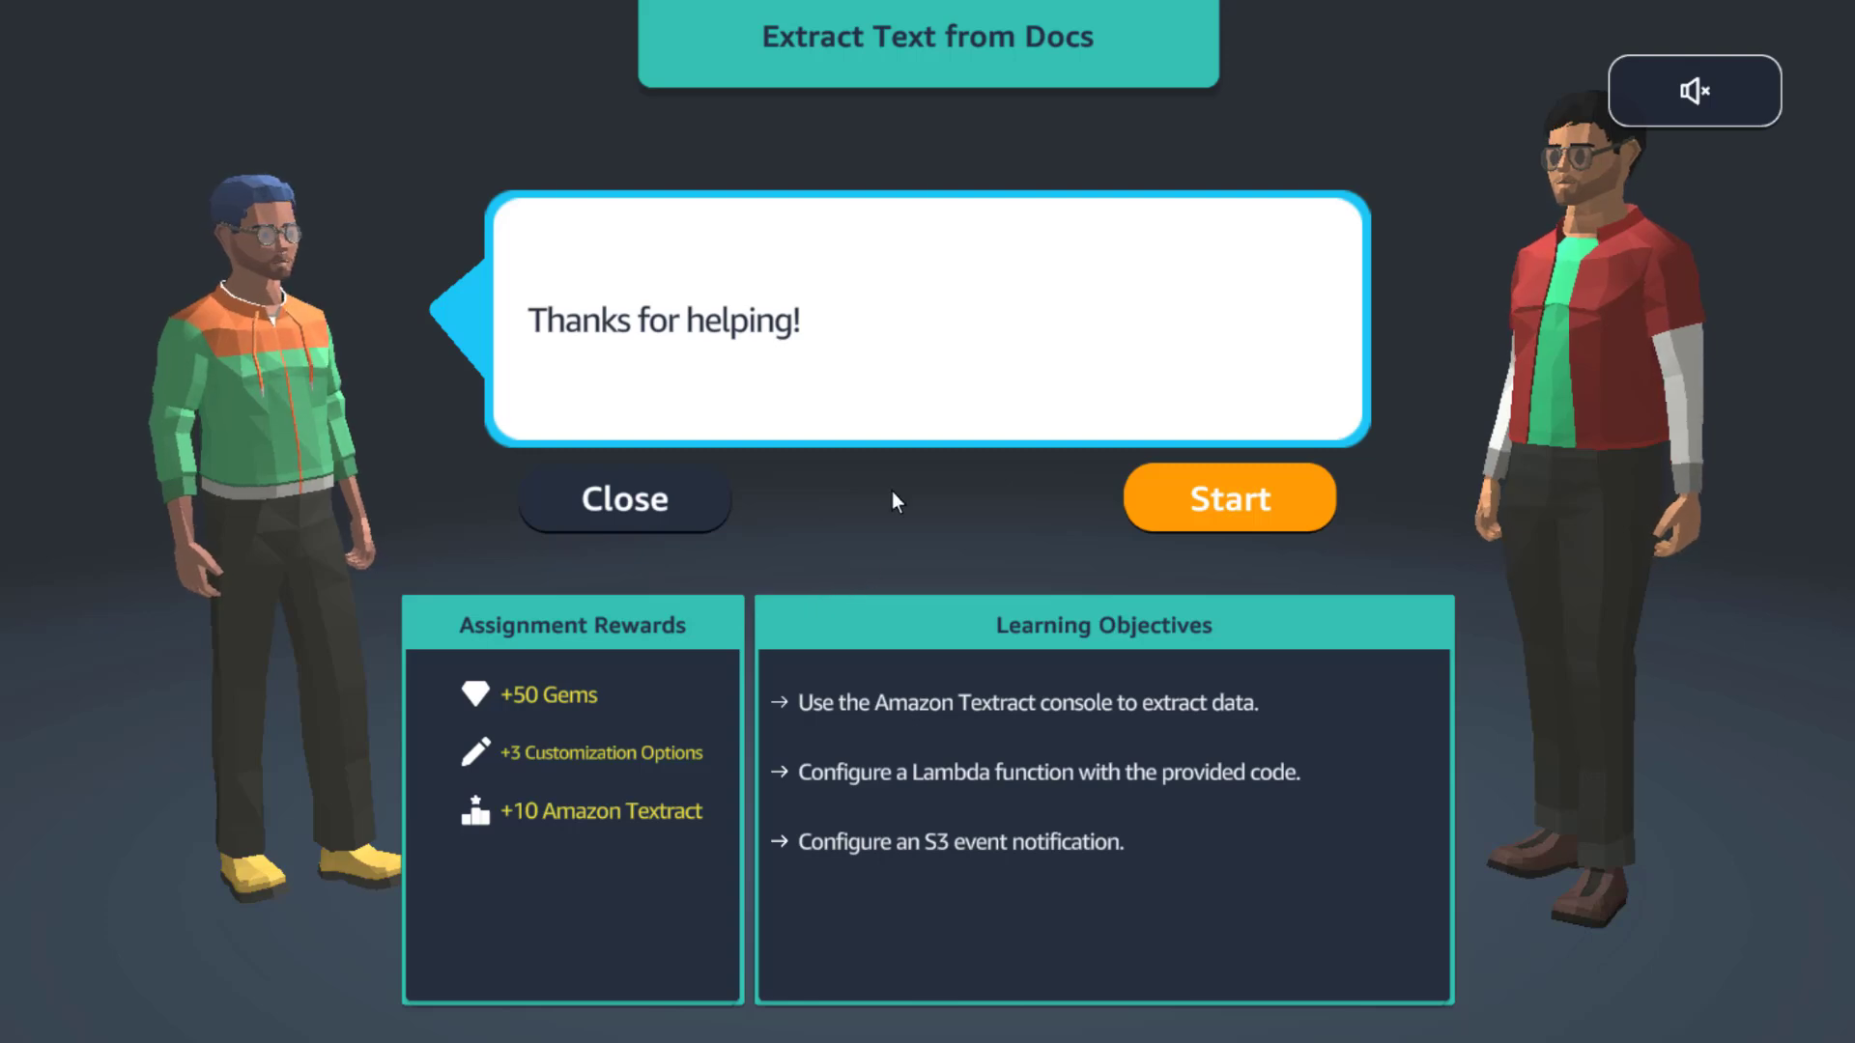
{"action": "left_click", "coordinate": [1153, 519]}
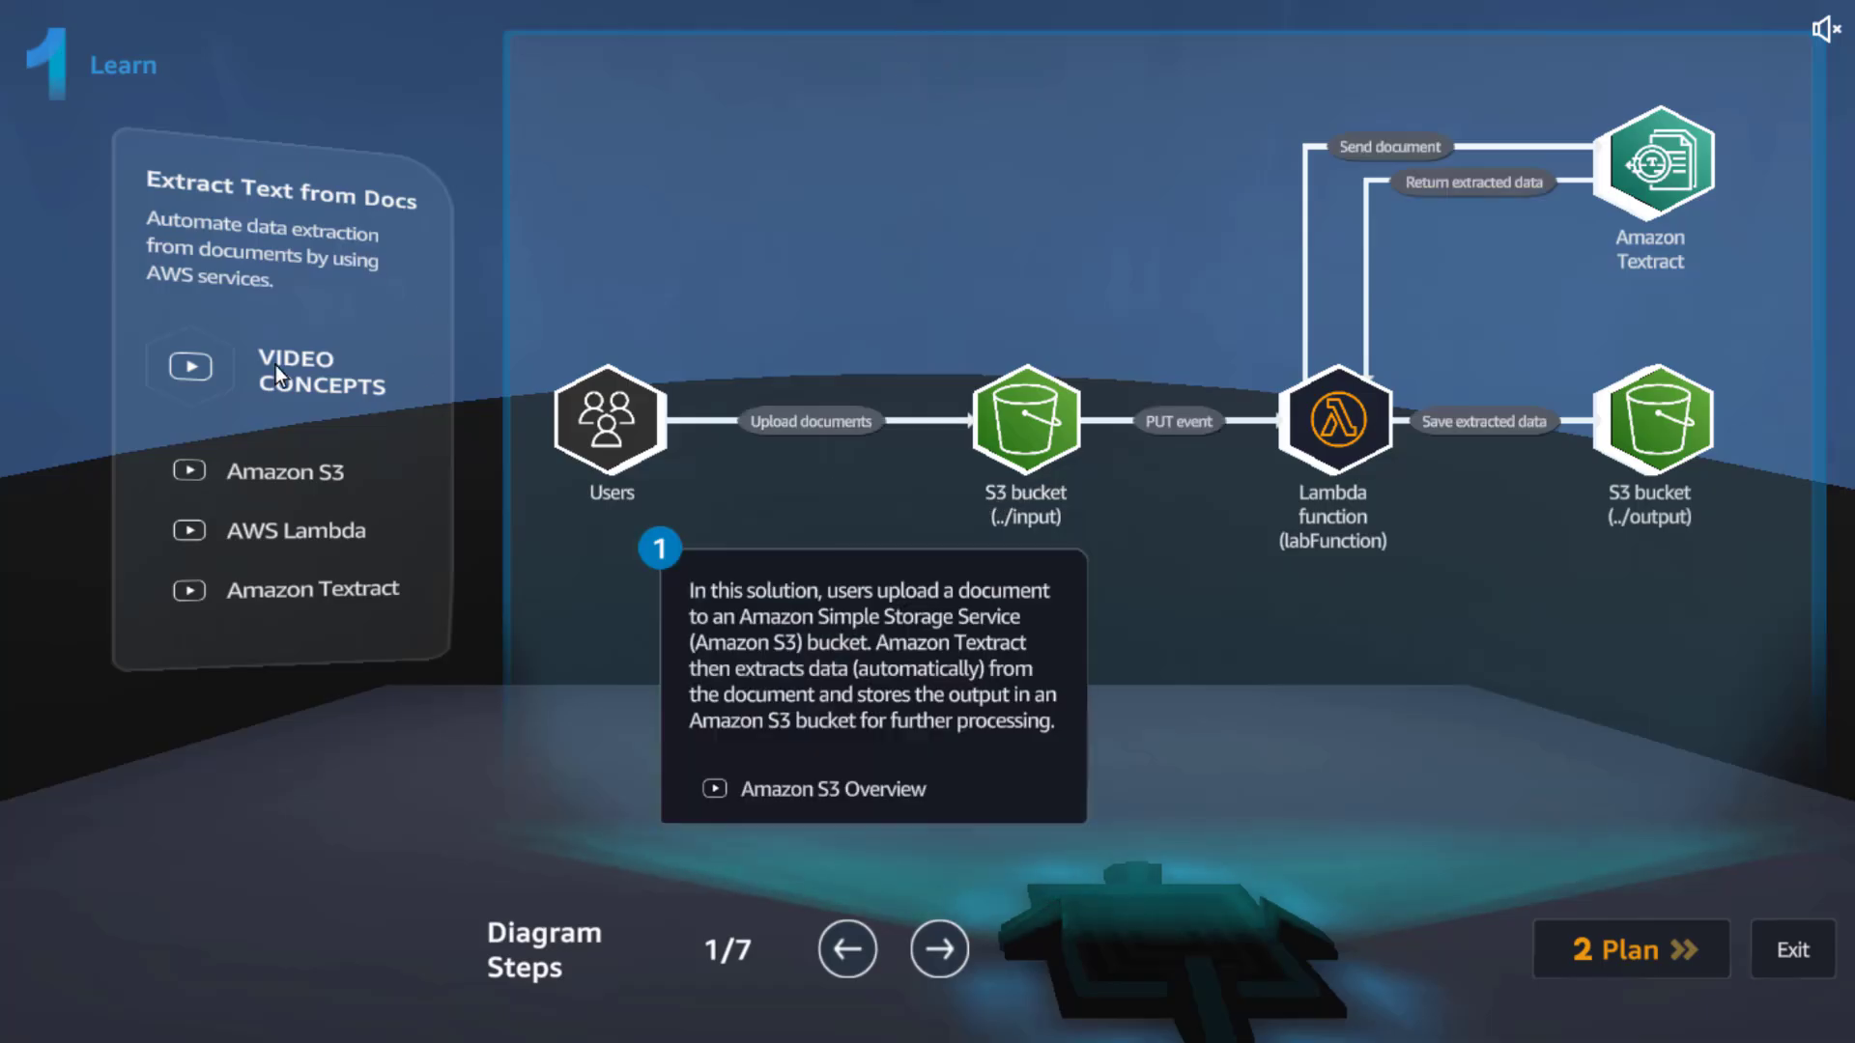
Look over the video concepts available for Amazon S3, AWS Lambda and Amazon Textract, and return to the Learn stage
{"action": "left_click", "coordinate": [277, 367]}
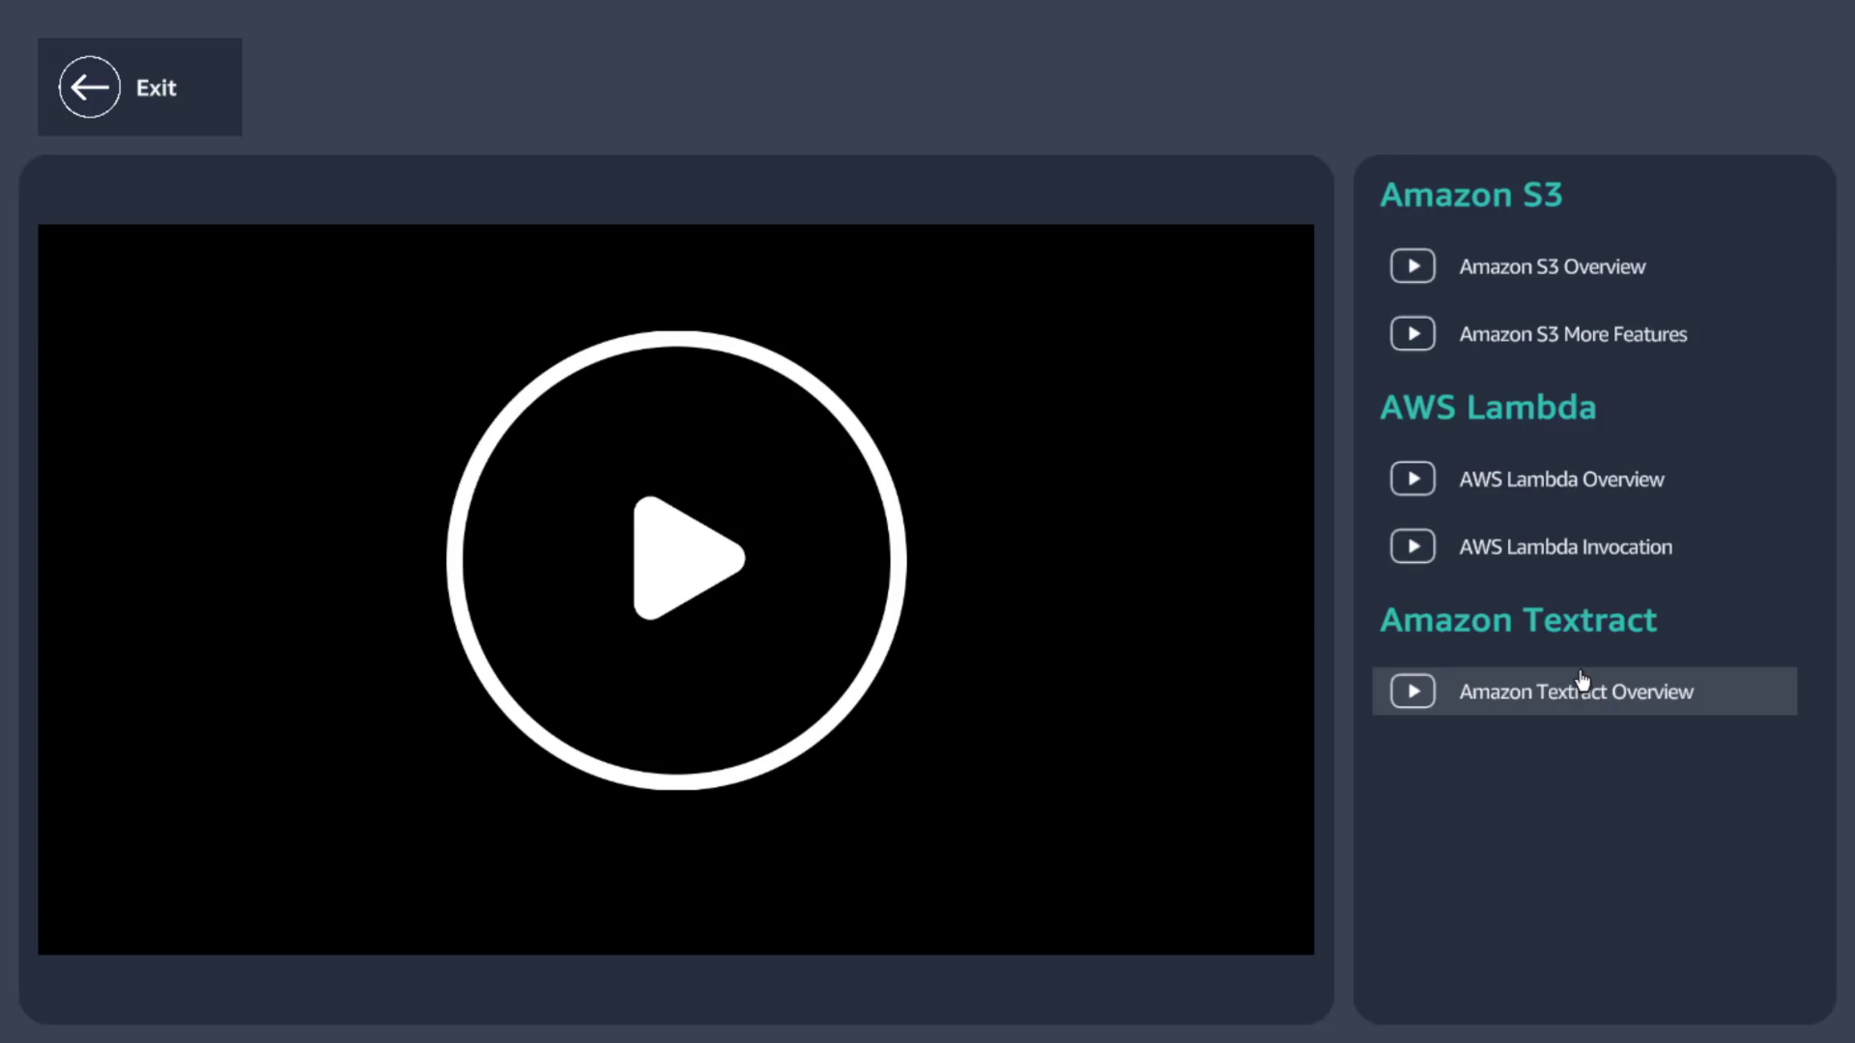
{"action": "mouse_move", "coordinate": [1839, 8]}
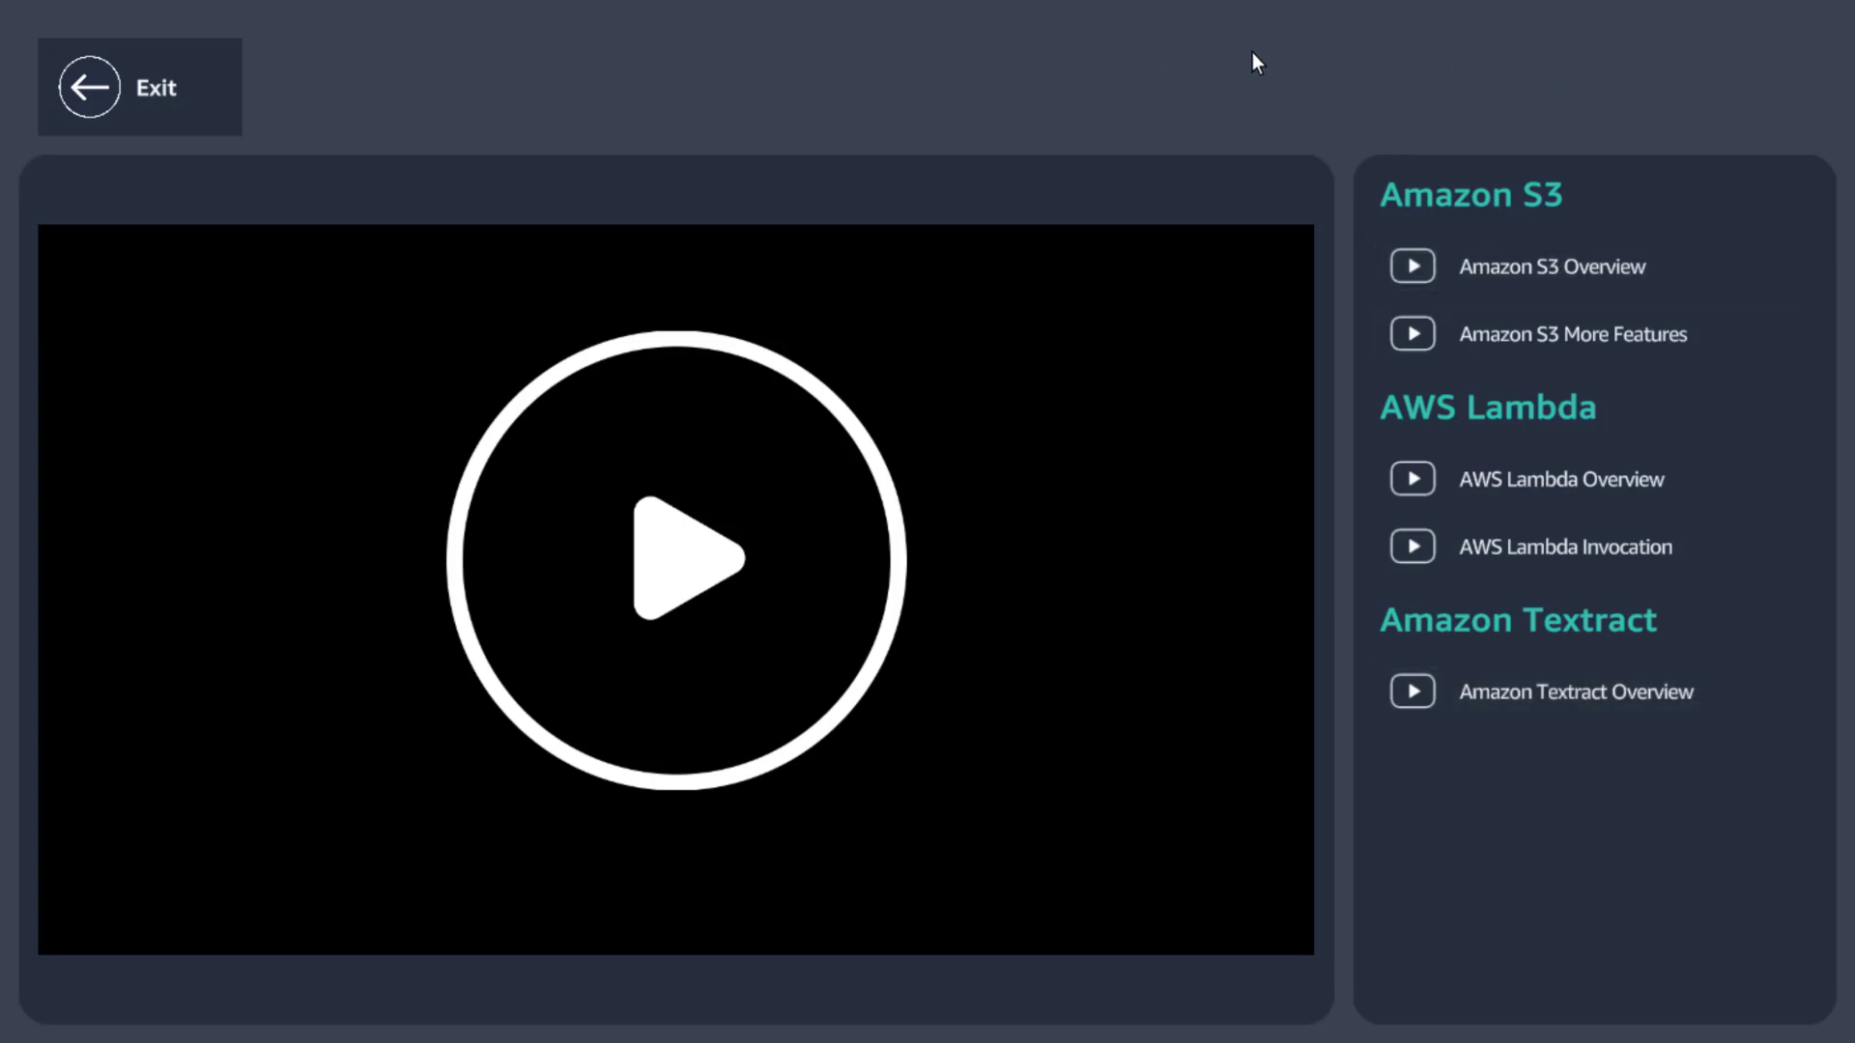
{"action": "key", "text": "Escape"}
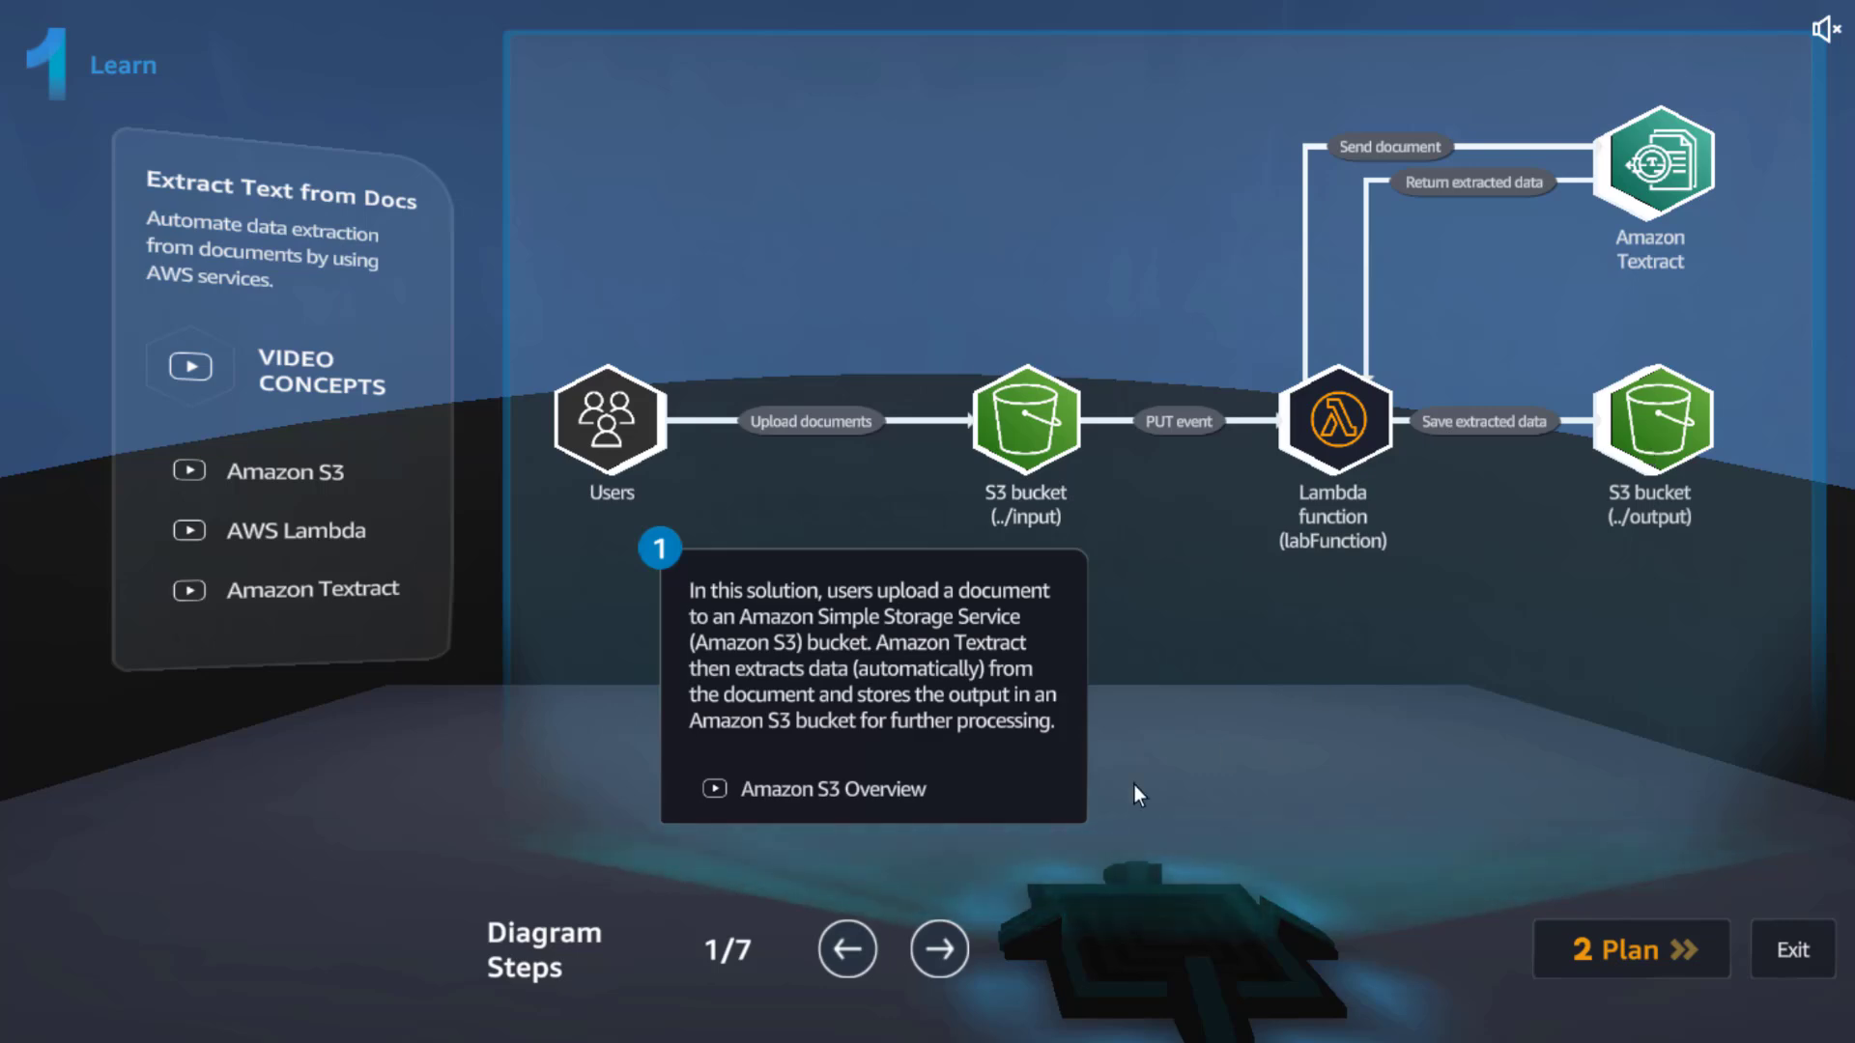
Read the solution diagram explanations from step 2 through step 7
{"action": "left_click", "coordinate": [955, 952]}
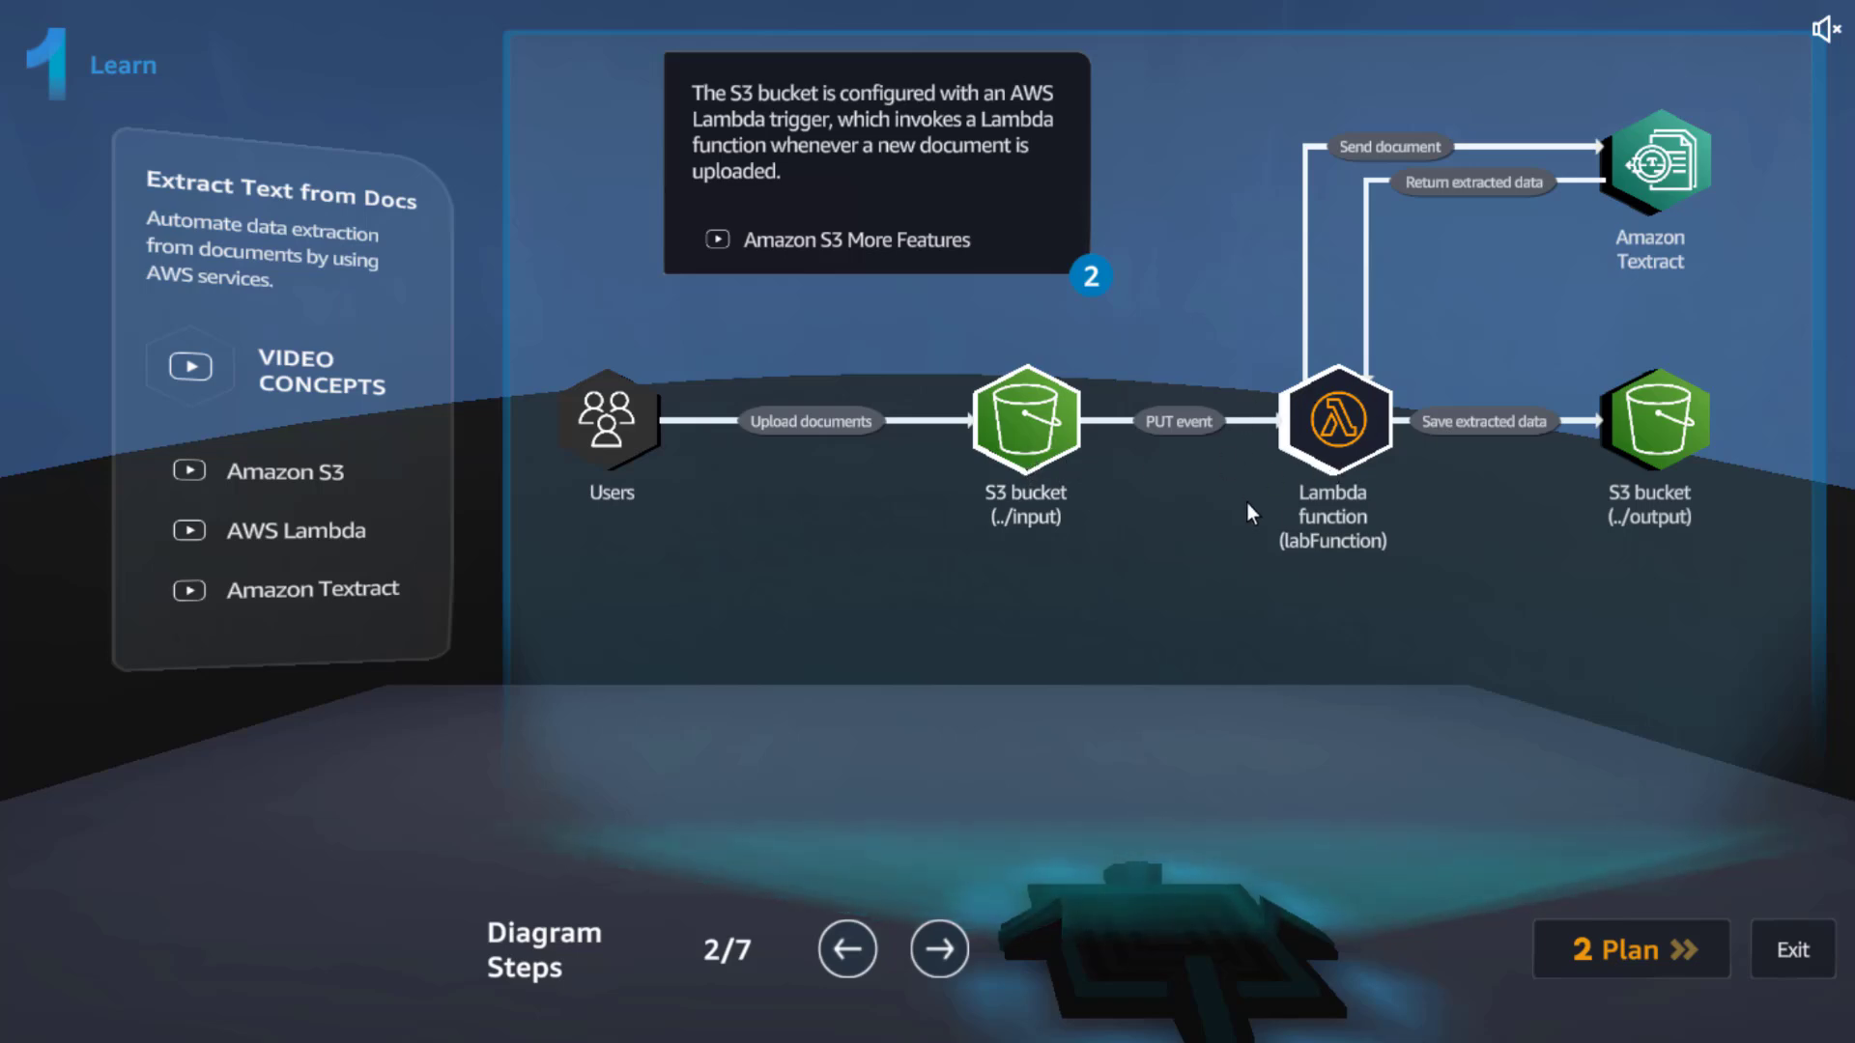
{"action": "left_click", "coordinate": [942, 950]}
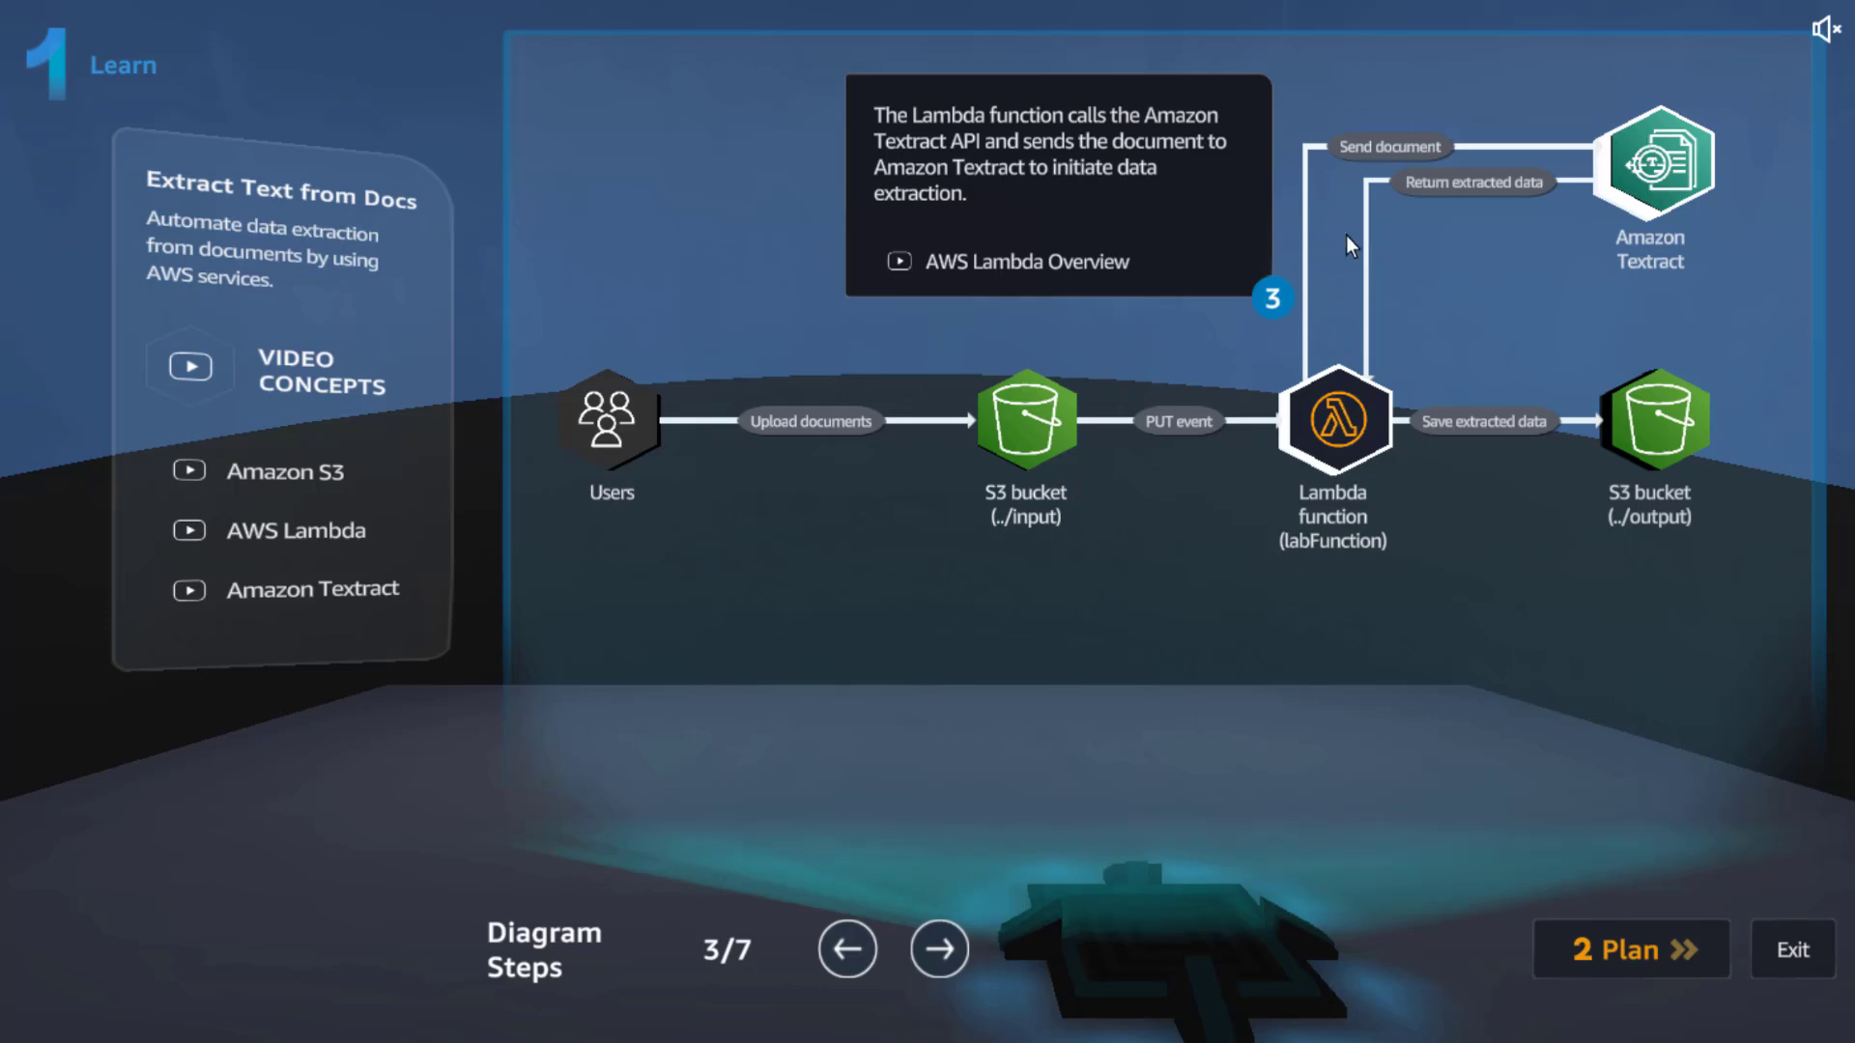
{"action": "left_click", "coordinate": [952, 952]}
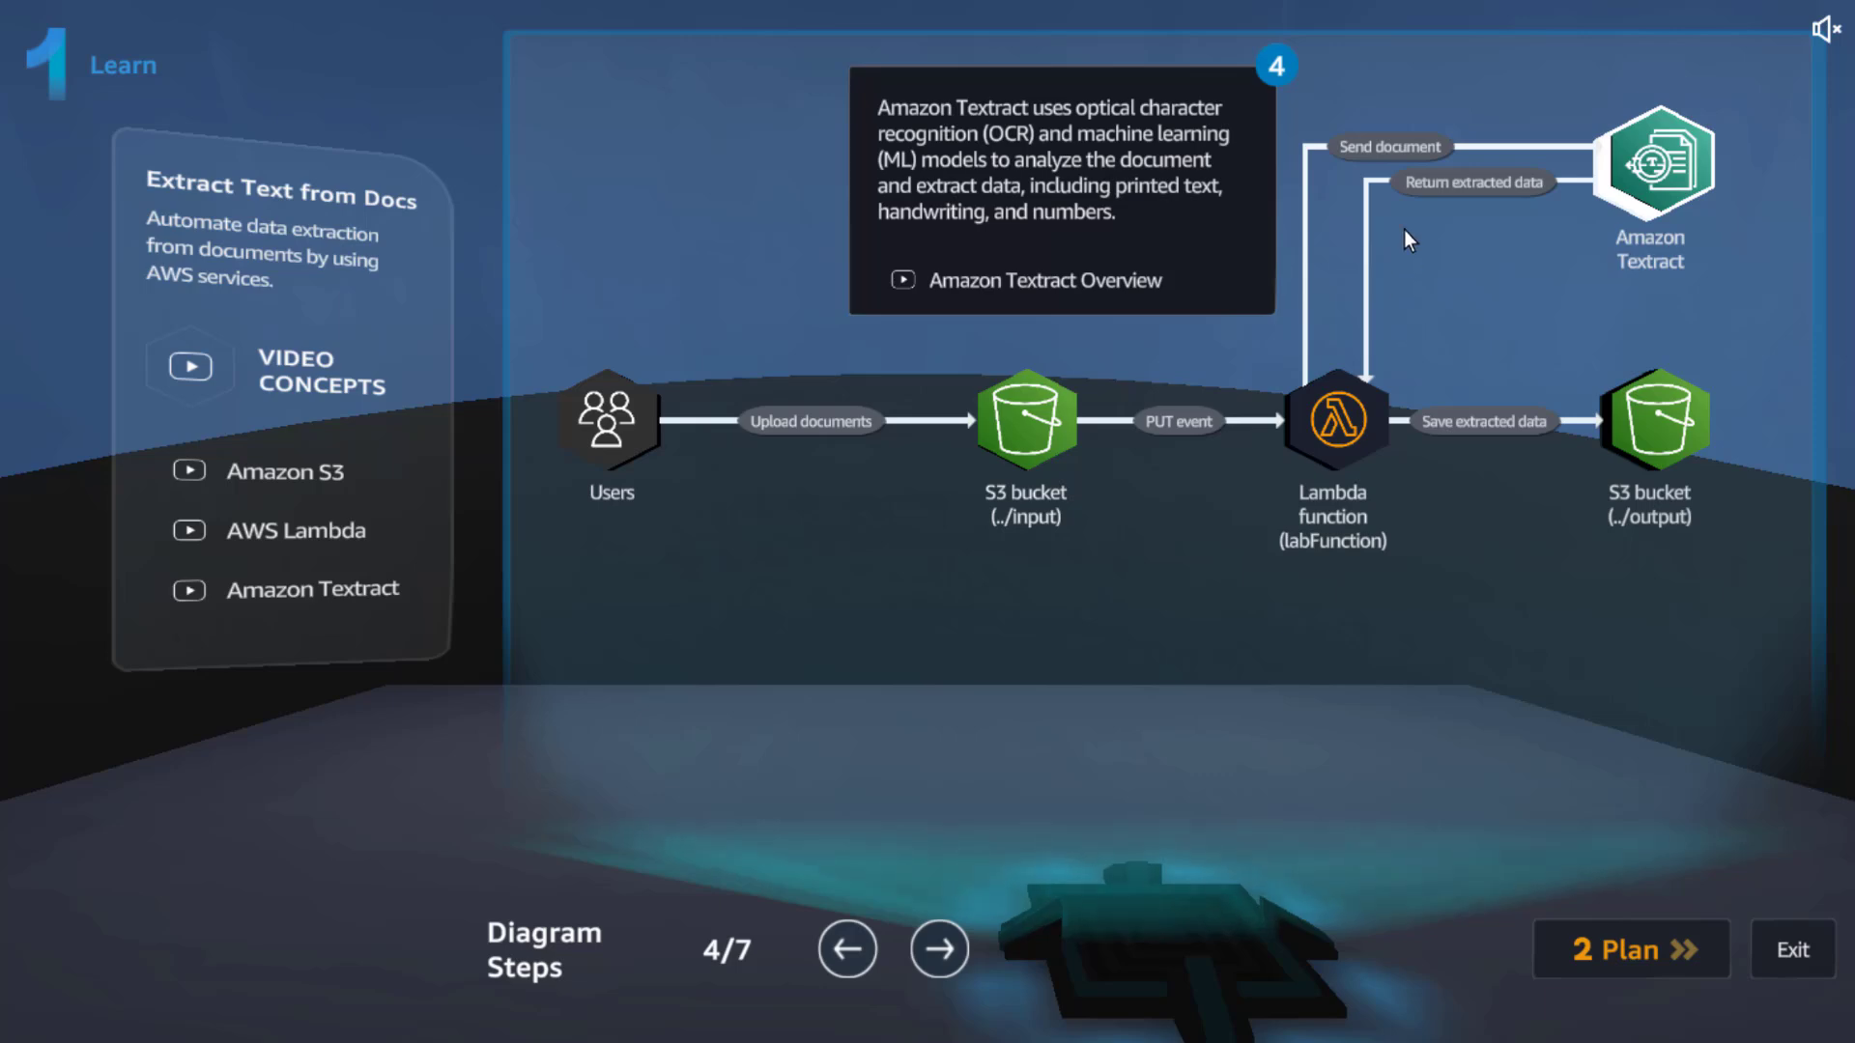
{"action": "left_click", "coordinate": [939, 948]}
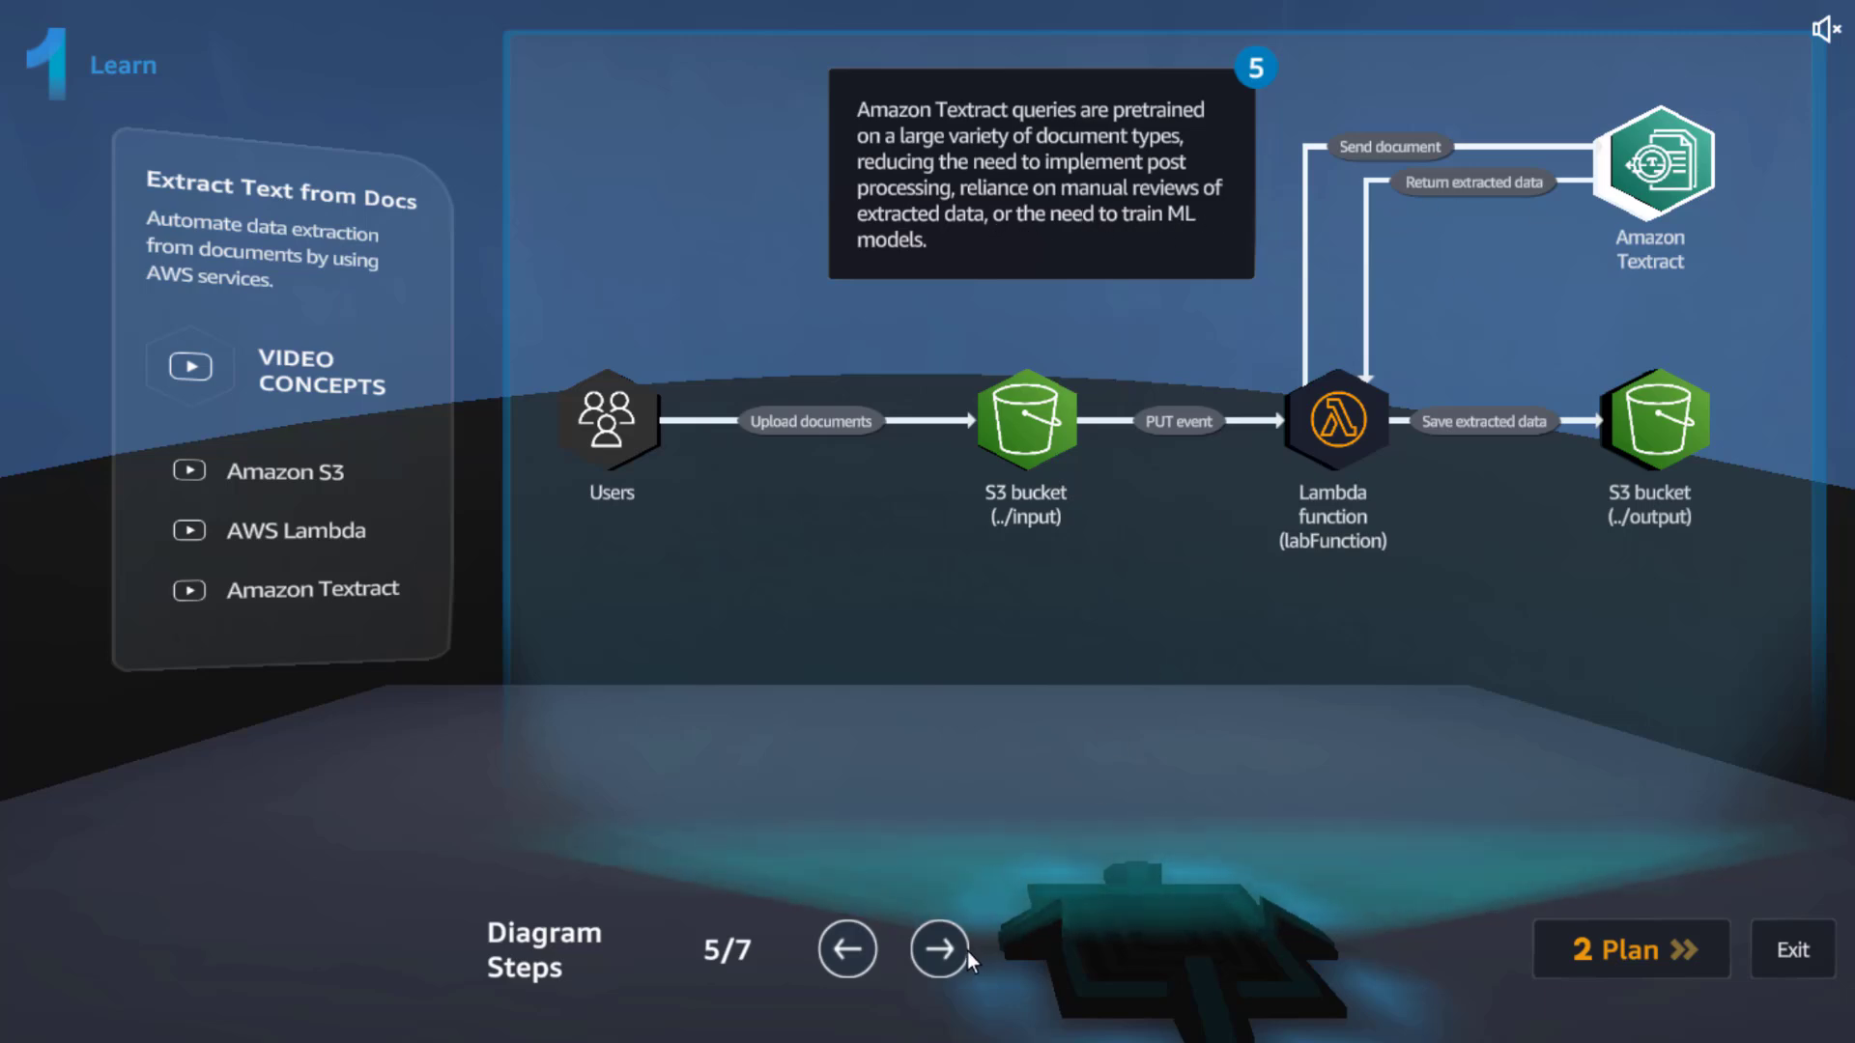
{"action": "left_click", "coordinate": [940, 951]}
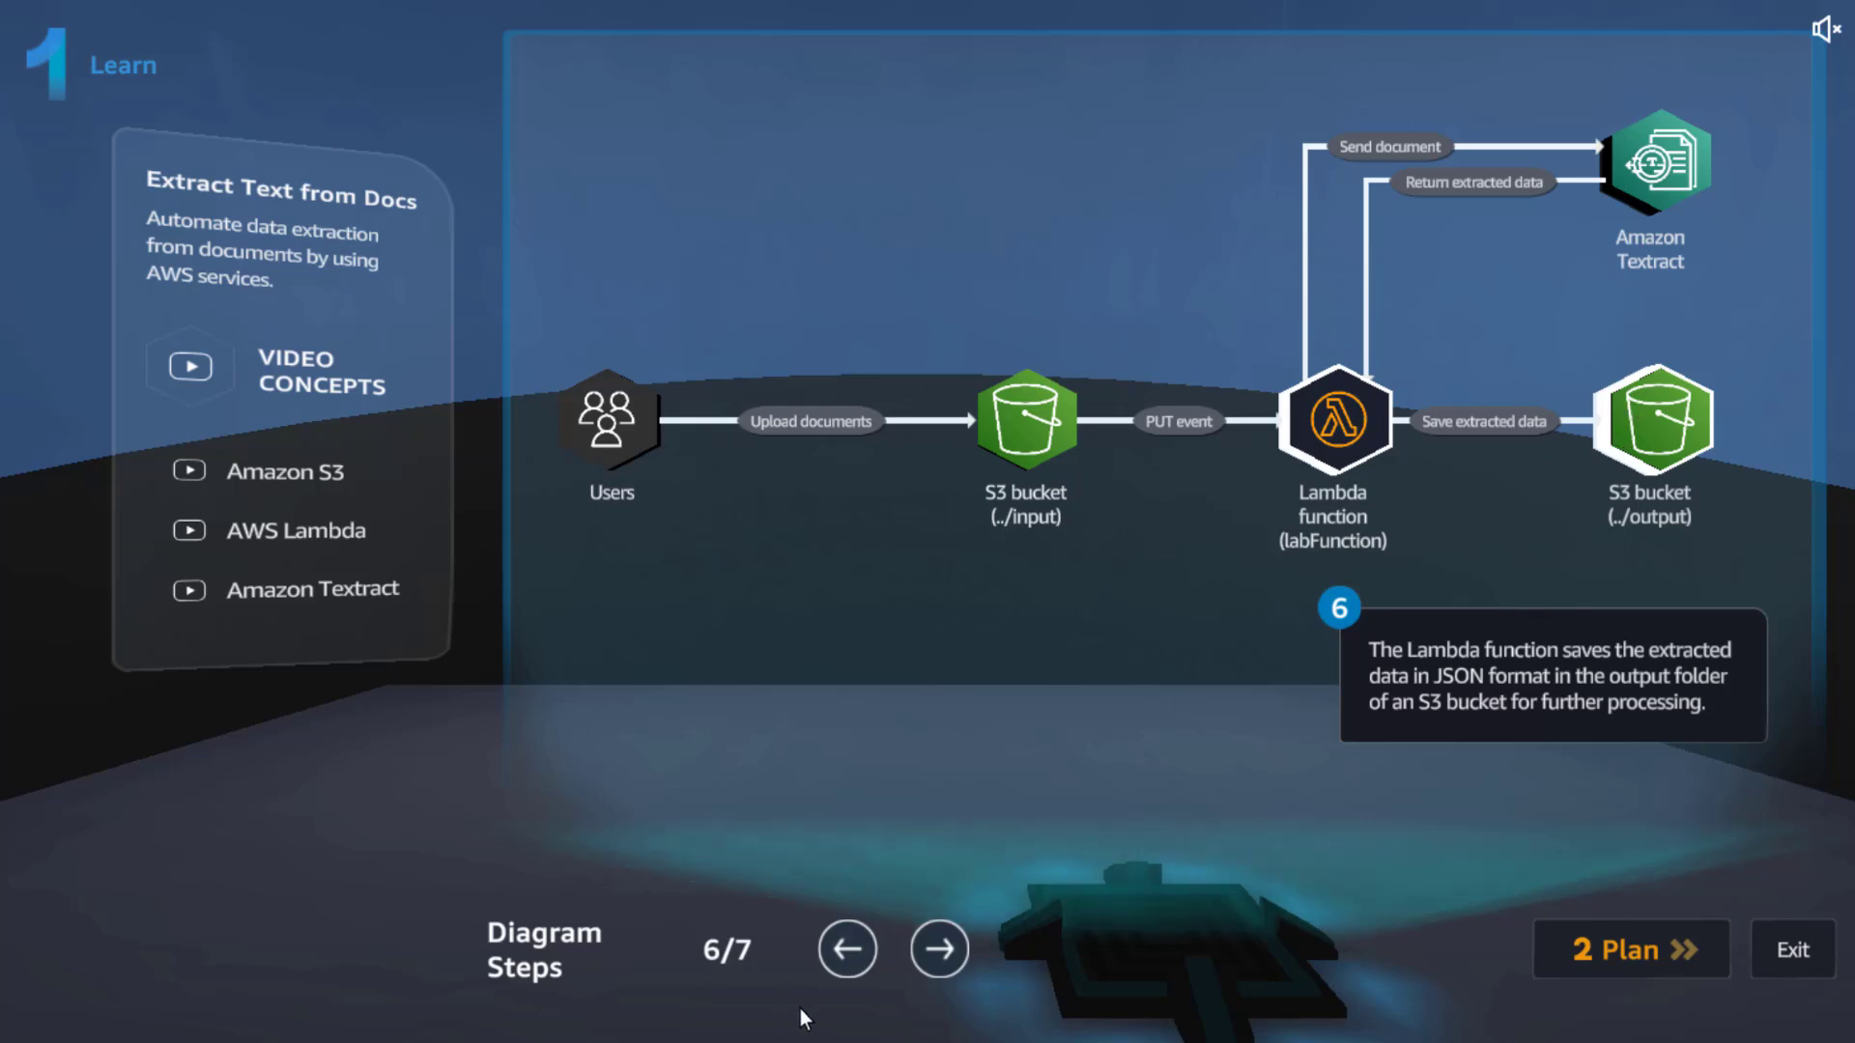
{"action": "left_click", "coordinate": [944, 952]}
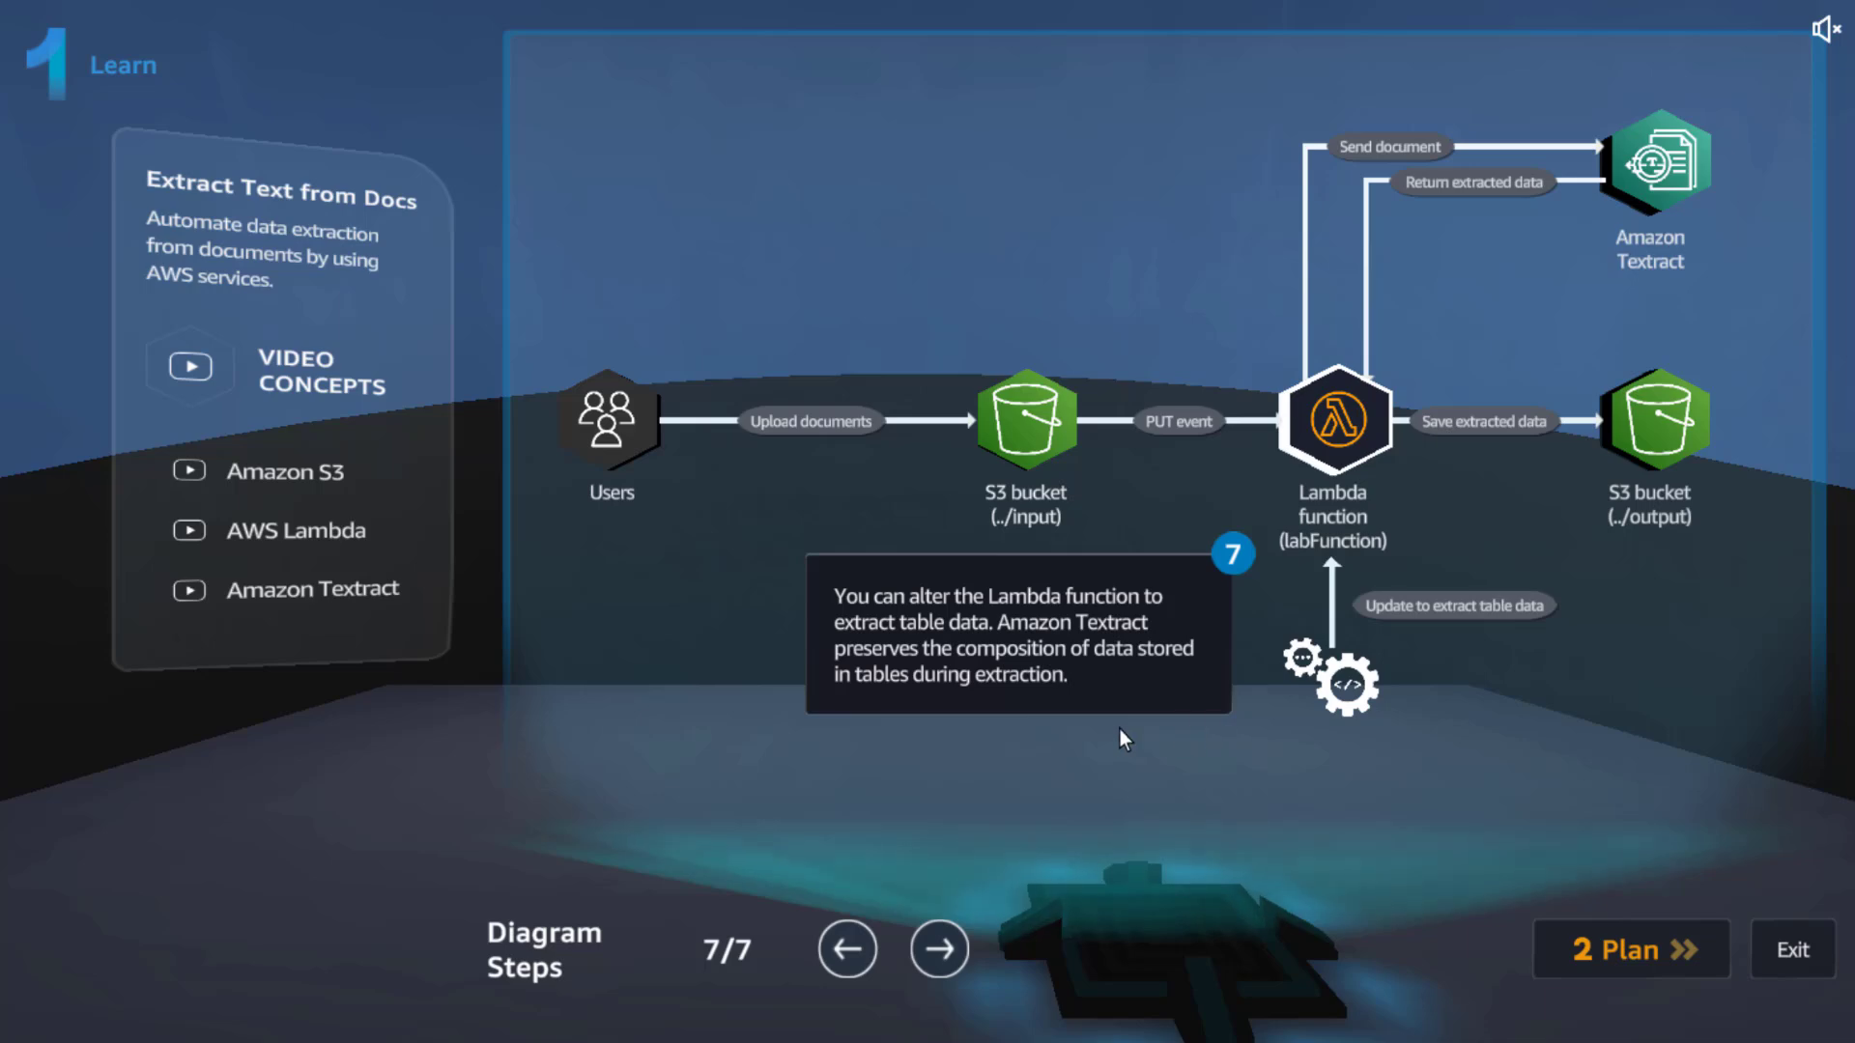
Go to the Plan stage and highlight the Practice Lab Goals and DIY parts of the diagram
{"action": "left_click", "coordinate": [1645, 956]}
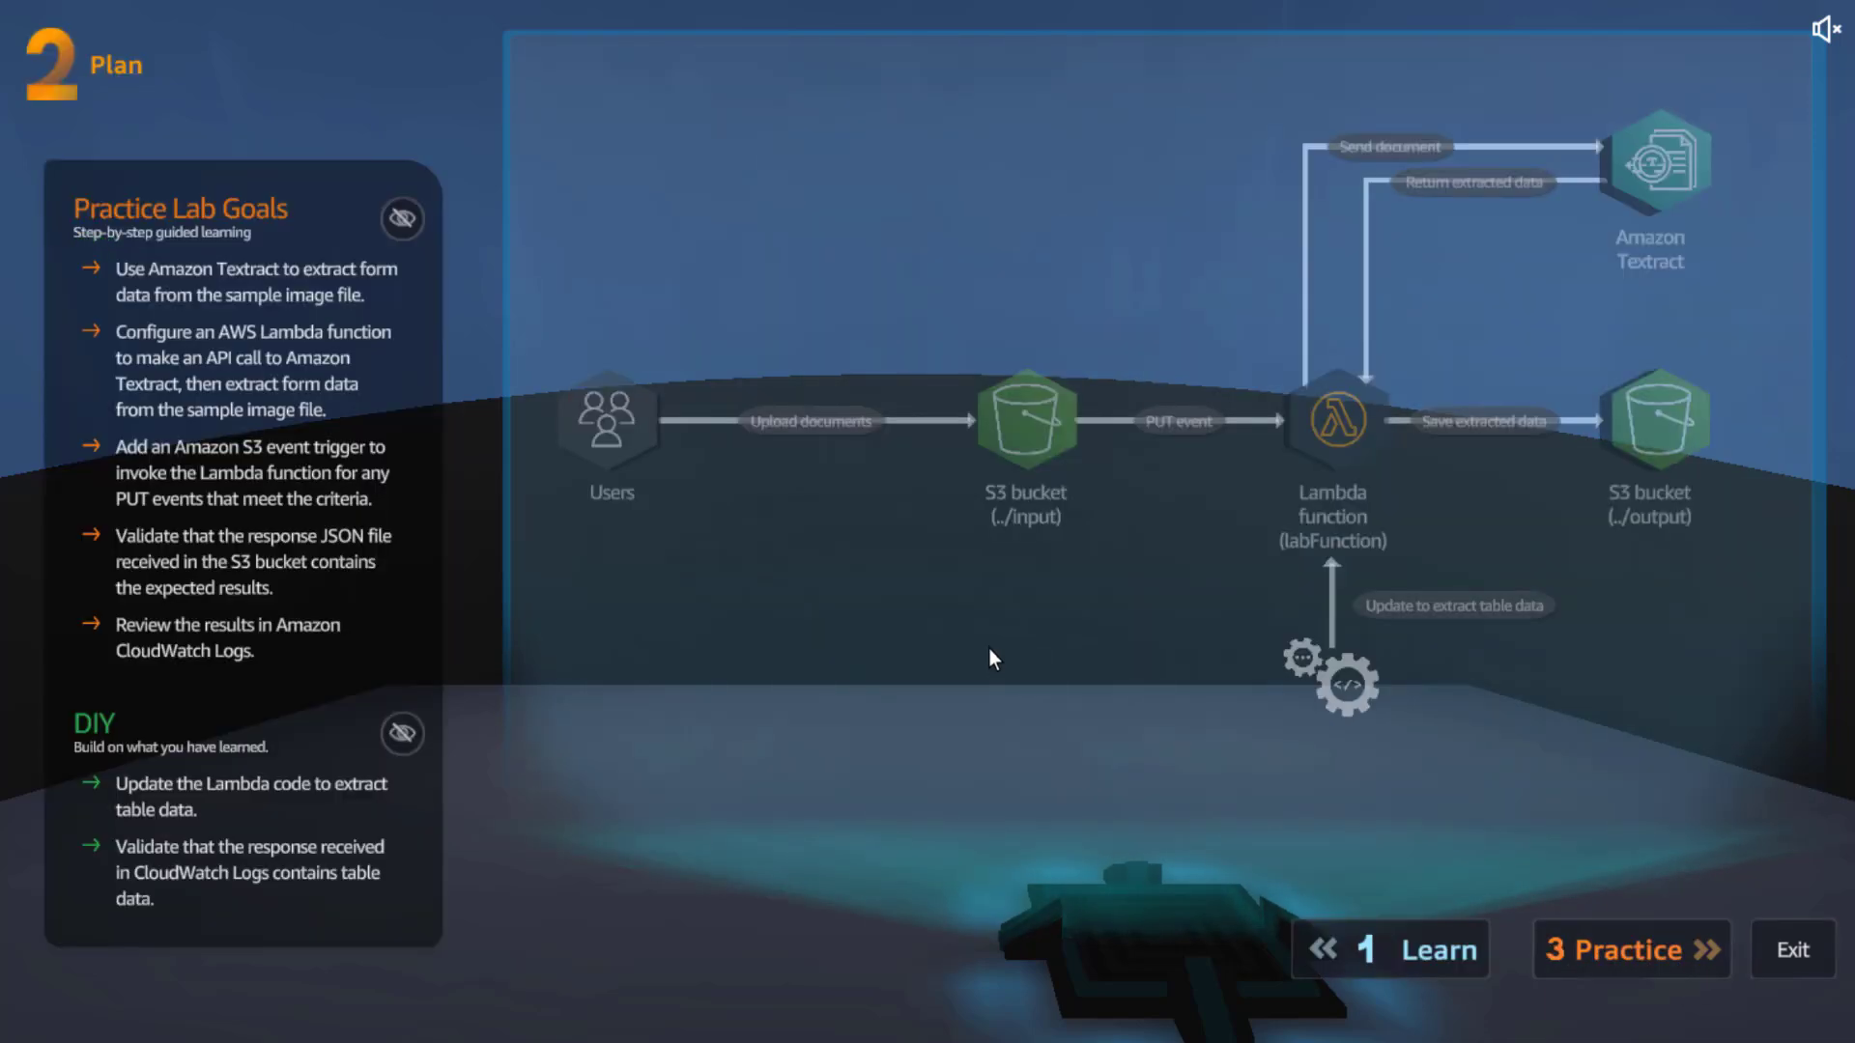
{"action": "left_click", "coordinate": [402, 220]}
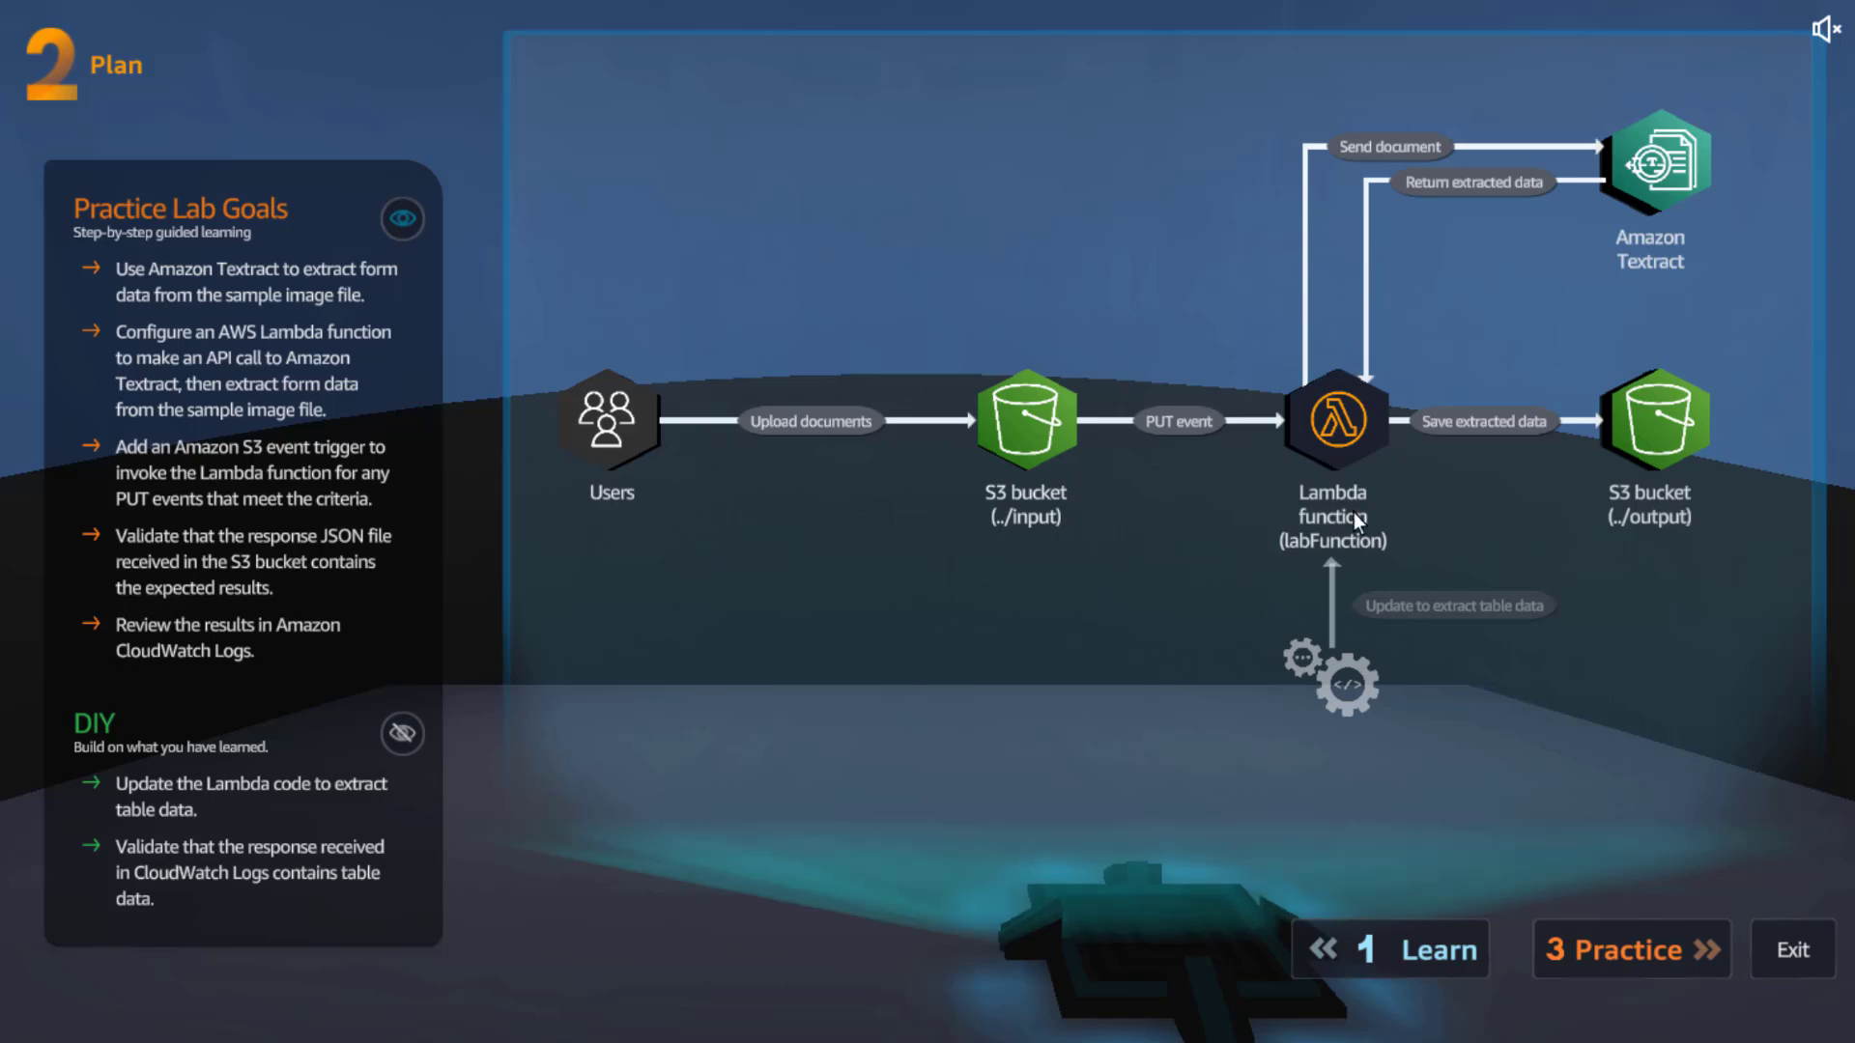
{"action": "left_click", "coordinate": [406, 732]}
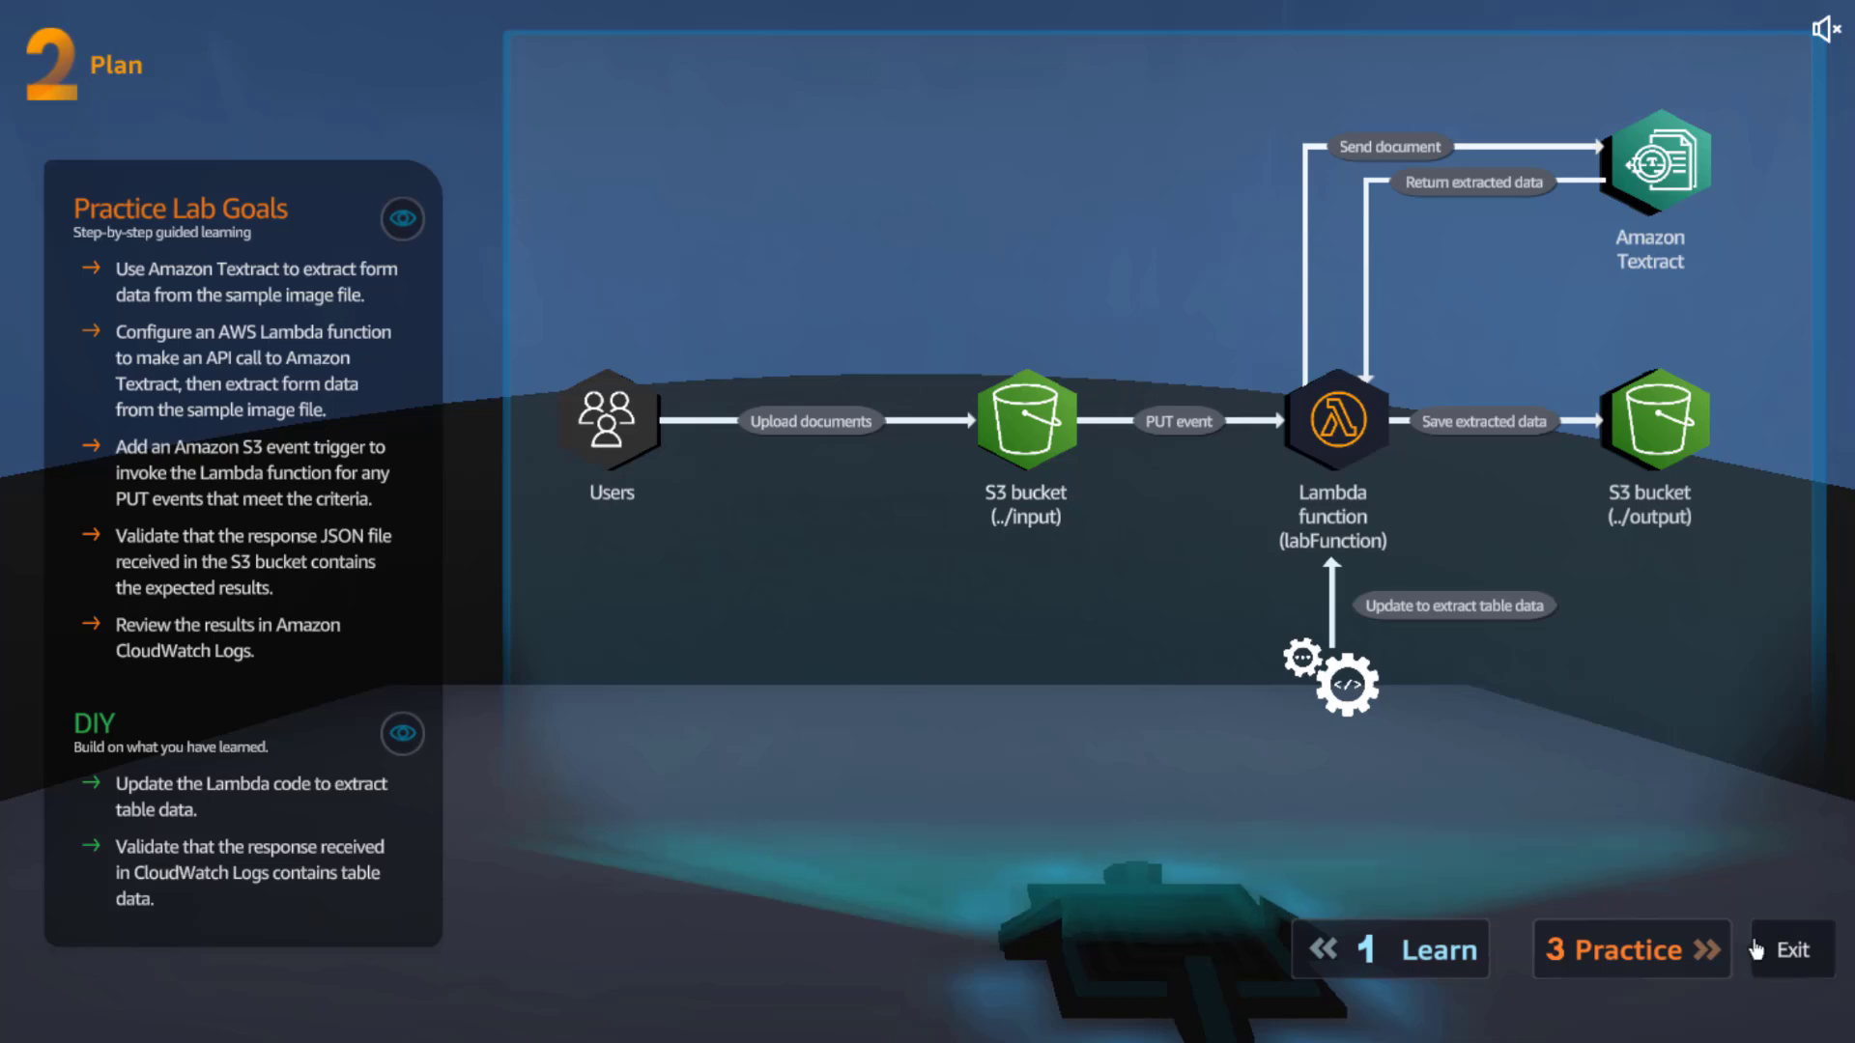
Go to the Practice stage and start the Extract Text from Docs lab
{"action": "left_click", "coordinate": [1533, 925]}
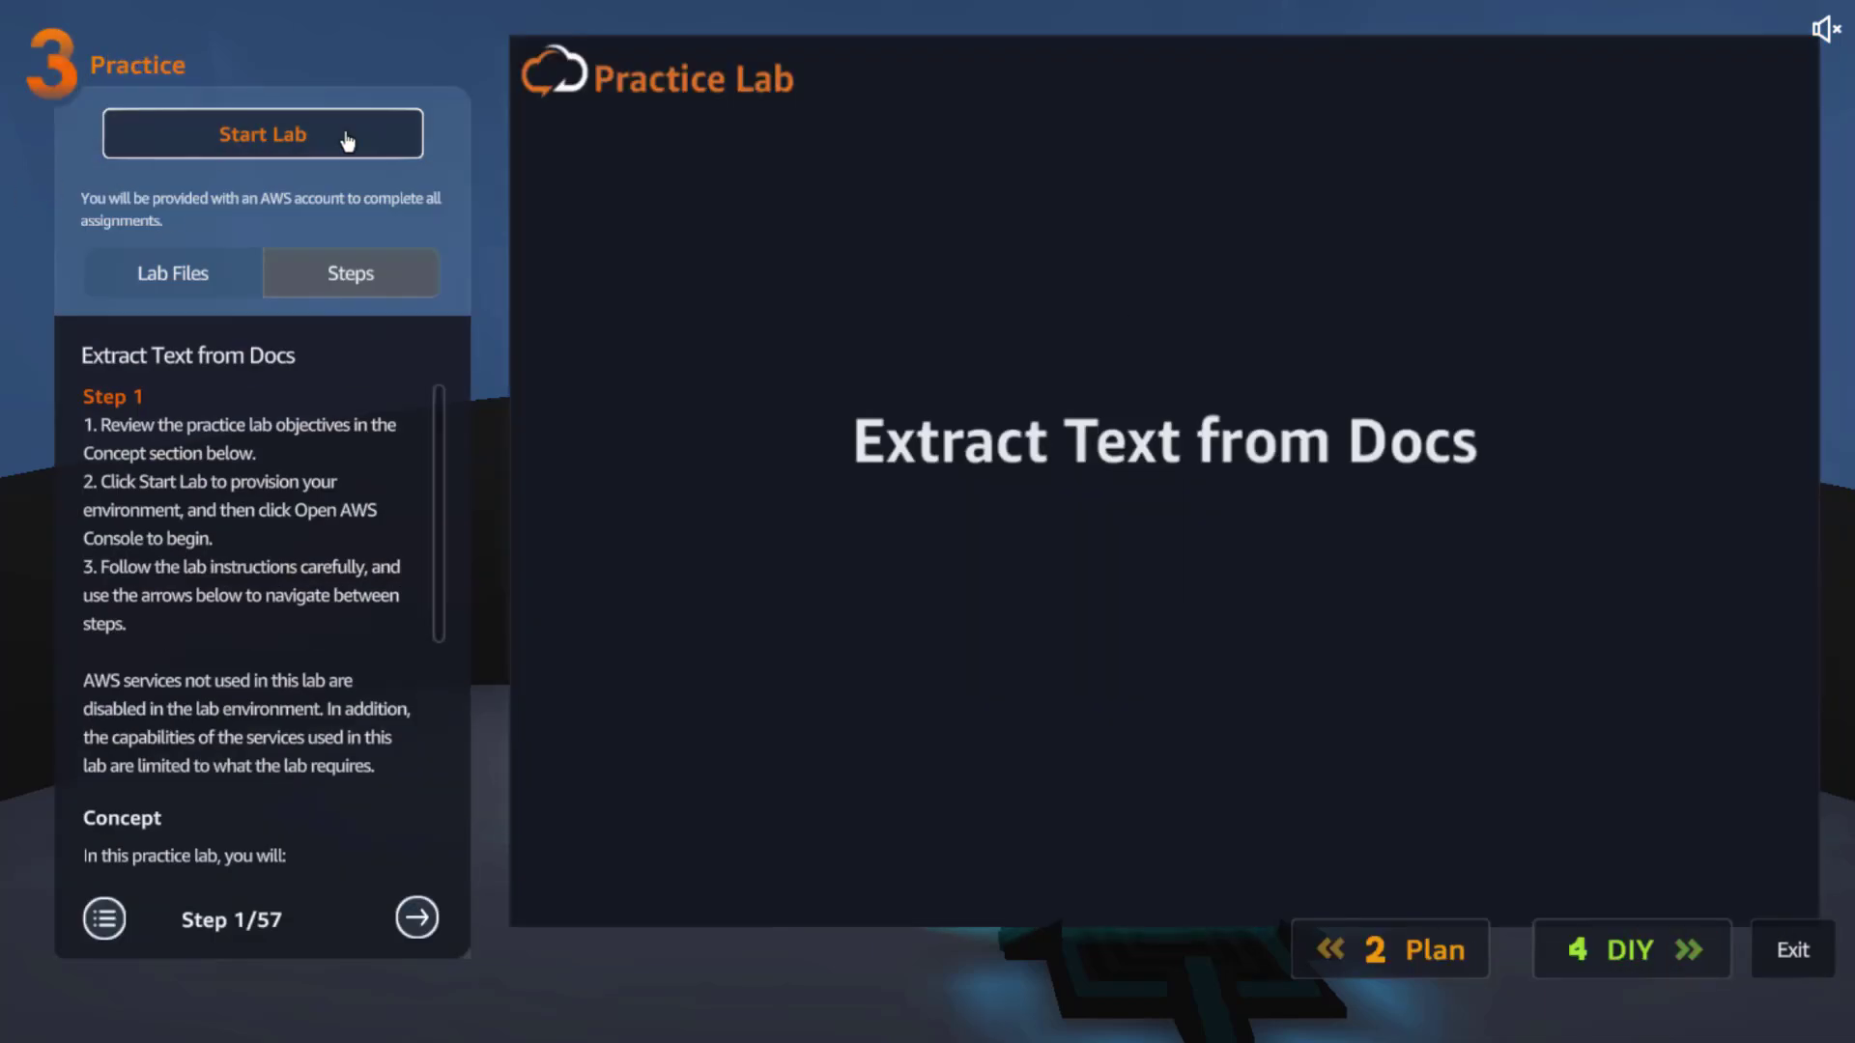
{"action": "left_click", "coordinate": [346, 141]}
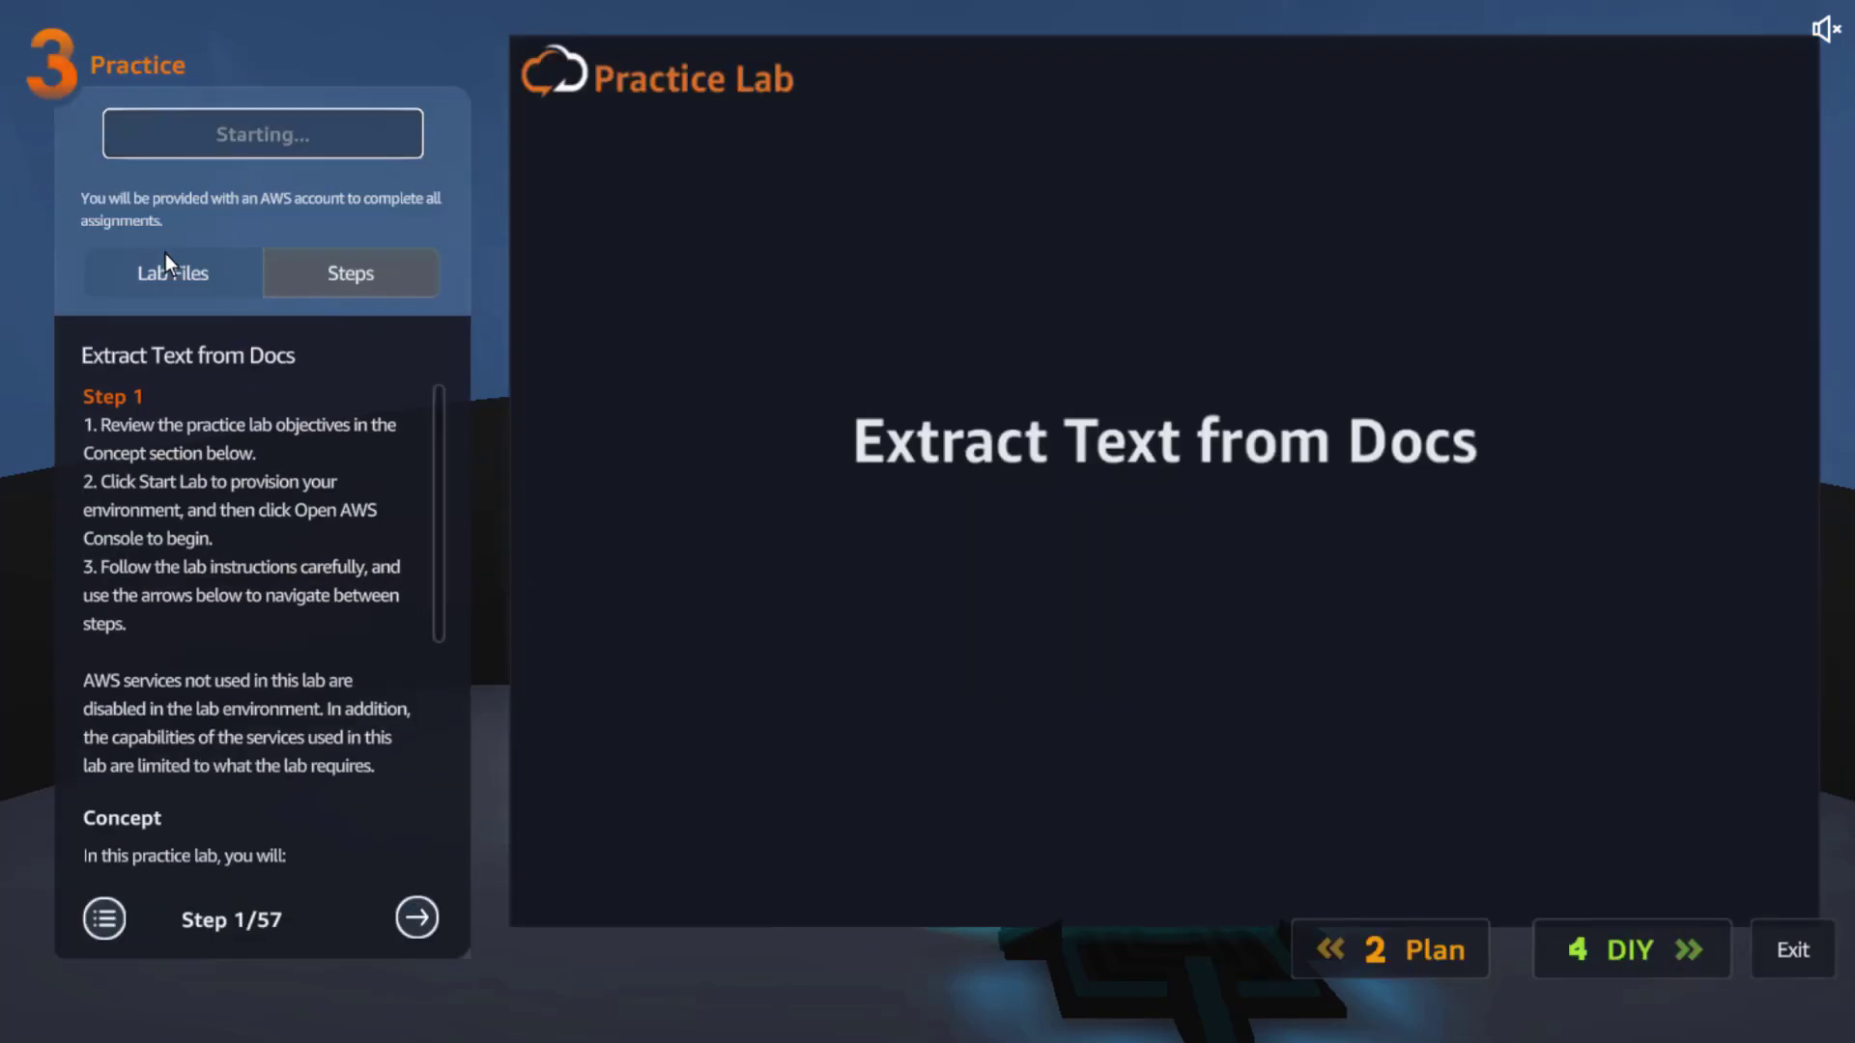
Download the three lab files employment_form.png, textract-trp-layer.zip and lambda_code.zip
{"action": "left_click", "coordinate": [212, 338]}
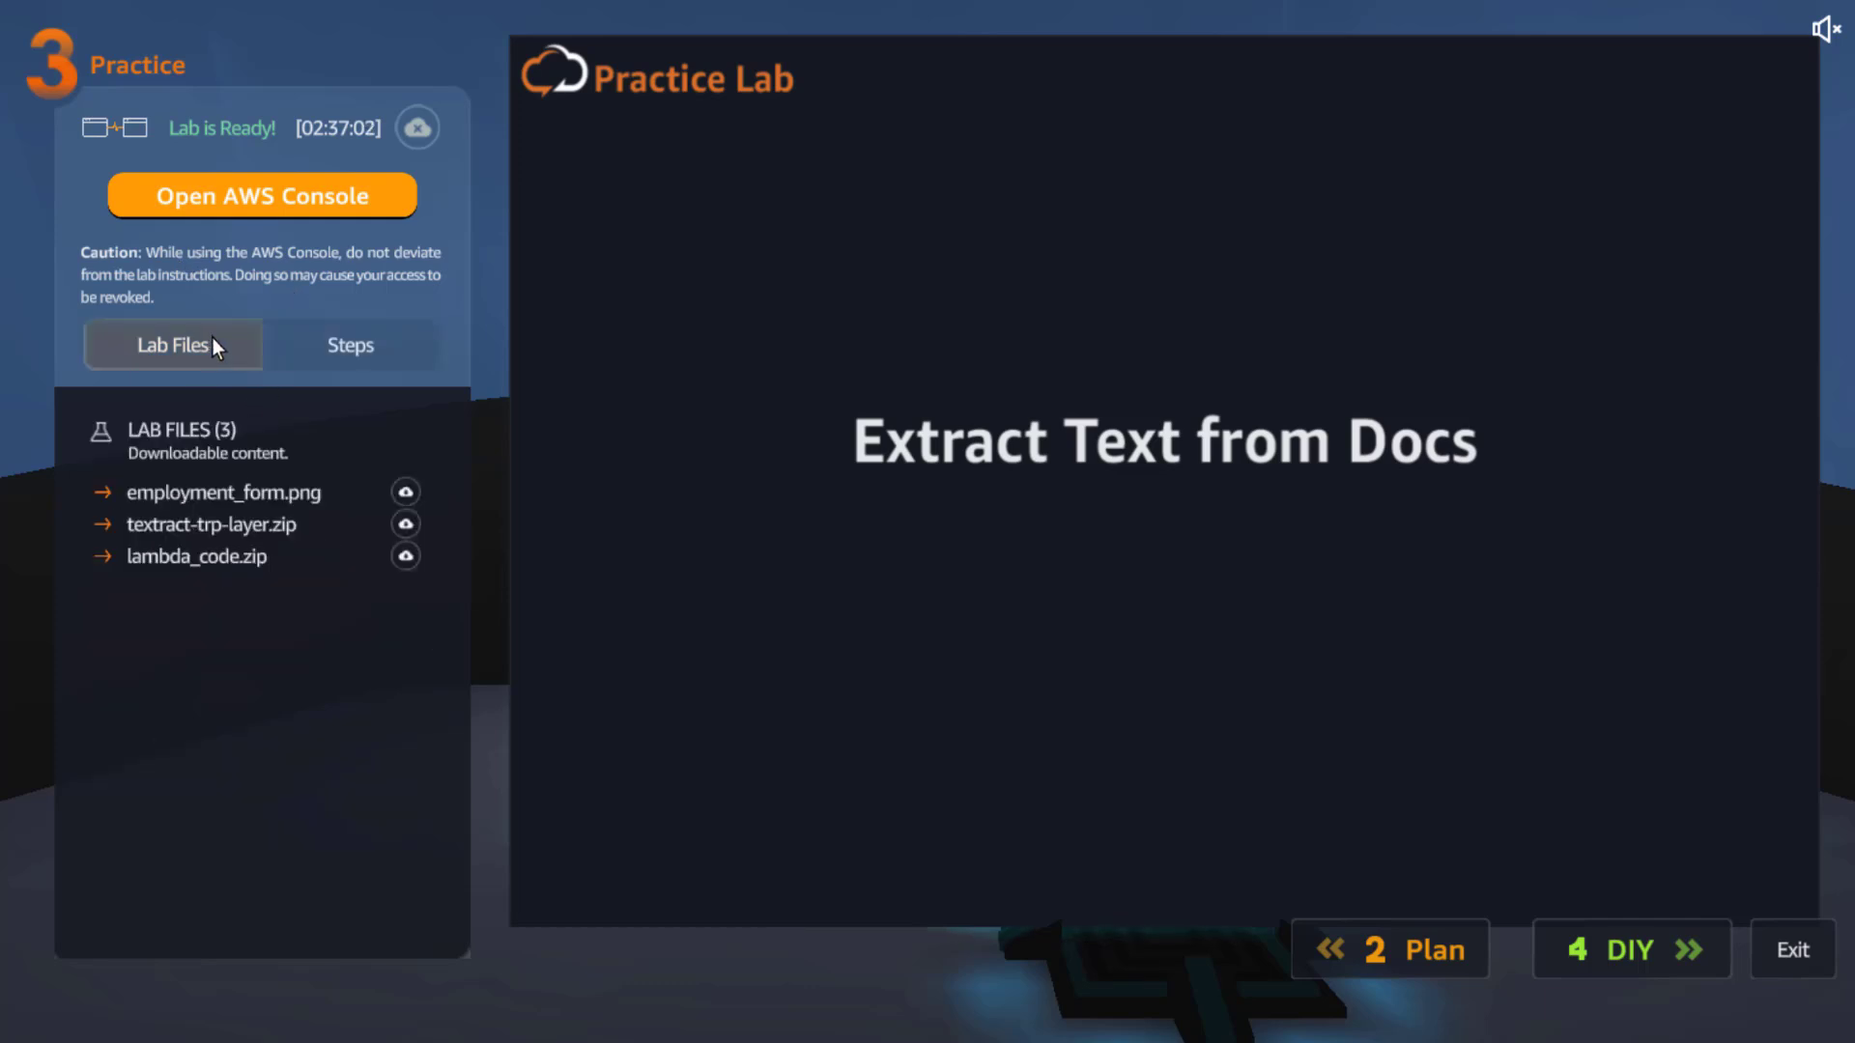
{"action": "left_click", "coordinate": [404, 494]}
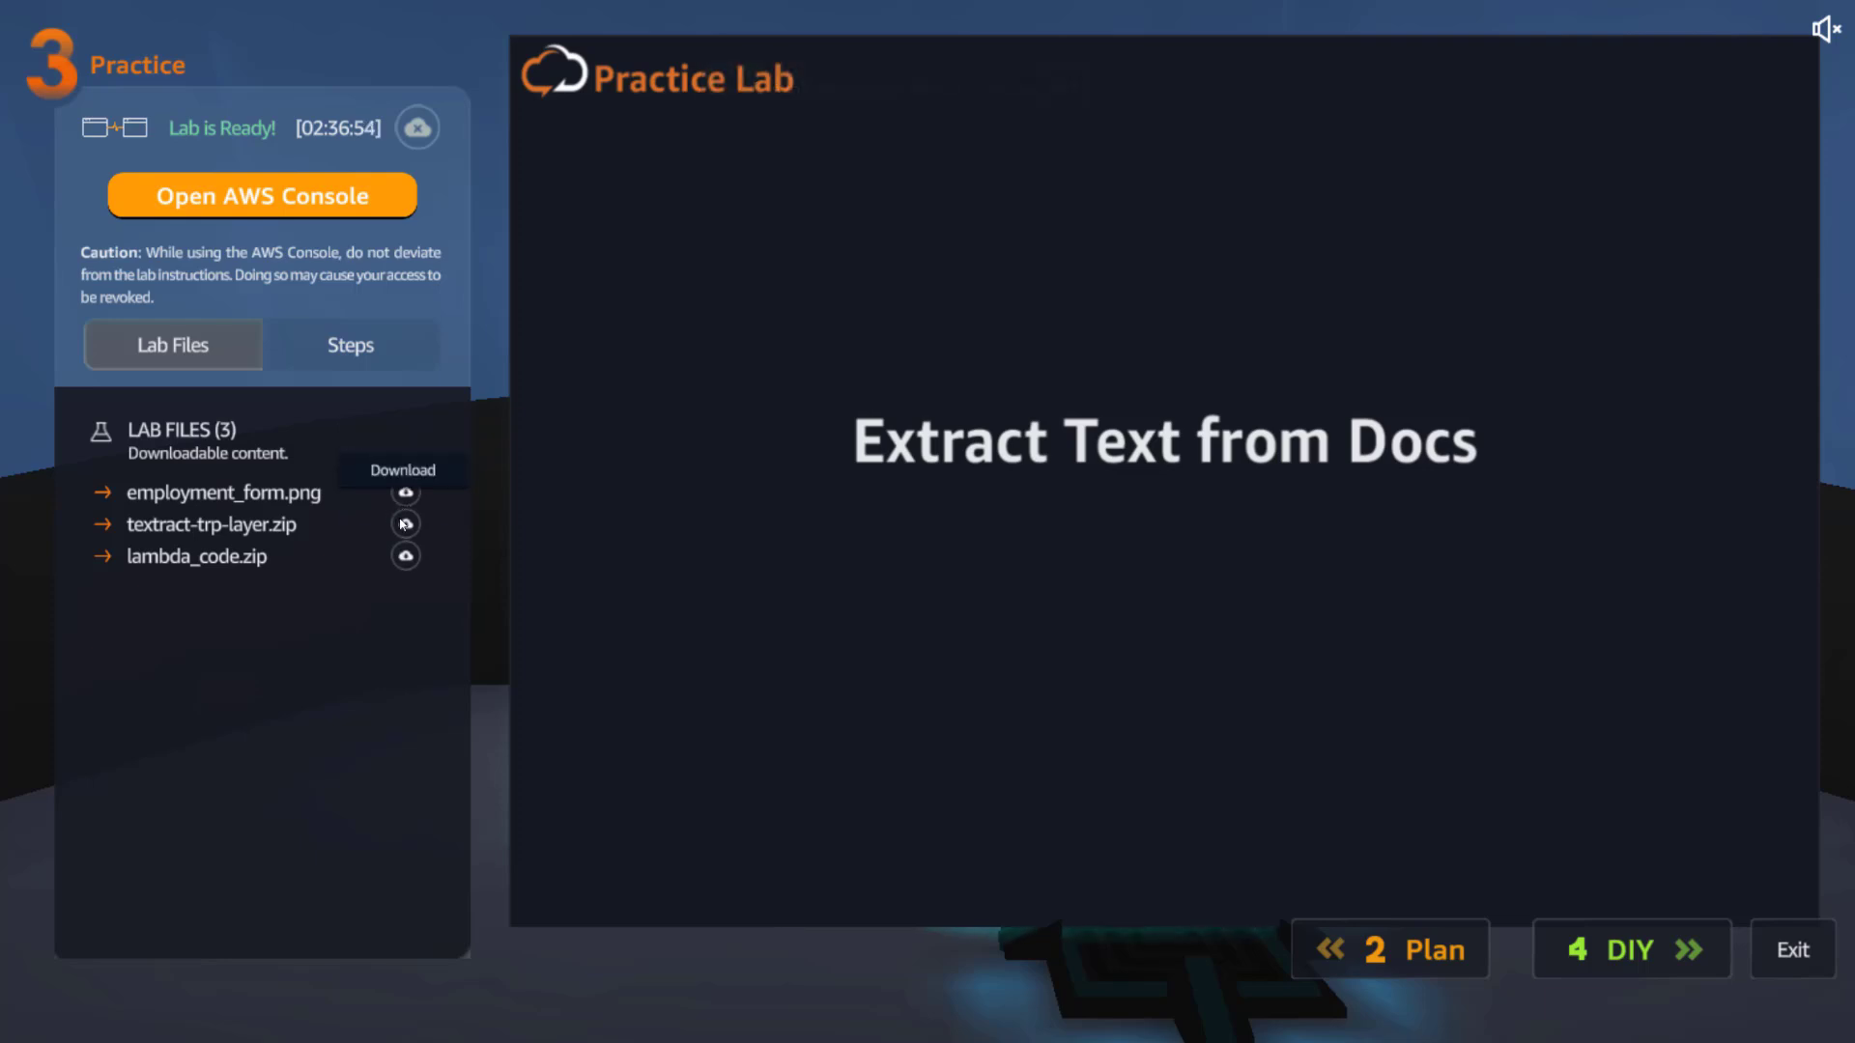
{"action": "left_click", "coordinate": [404, 523]}
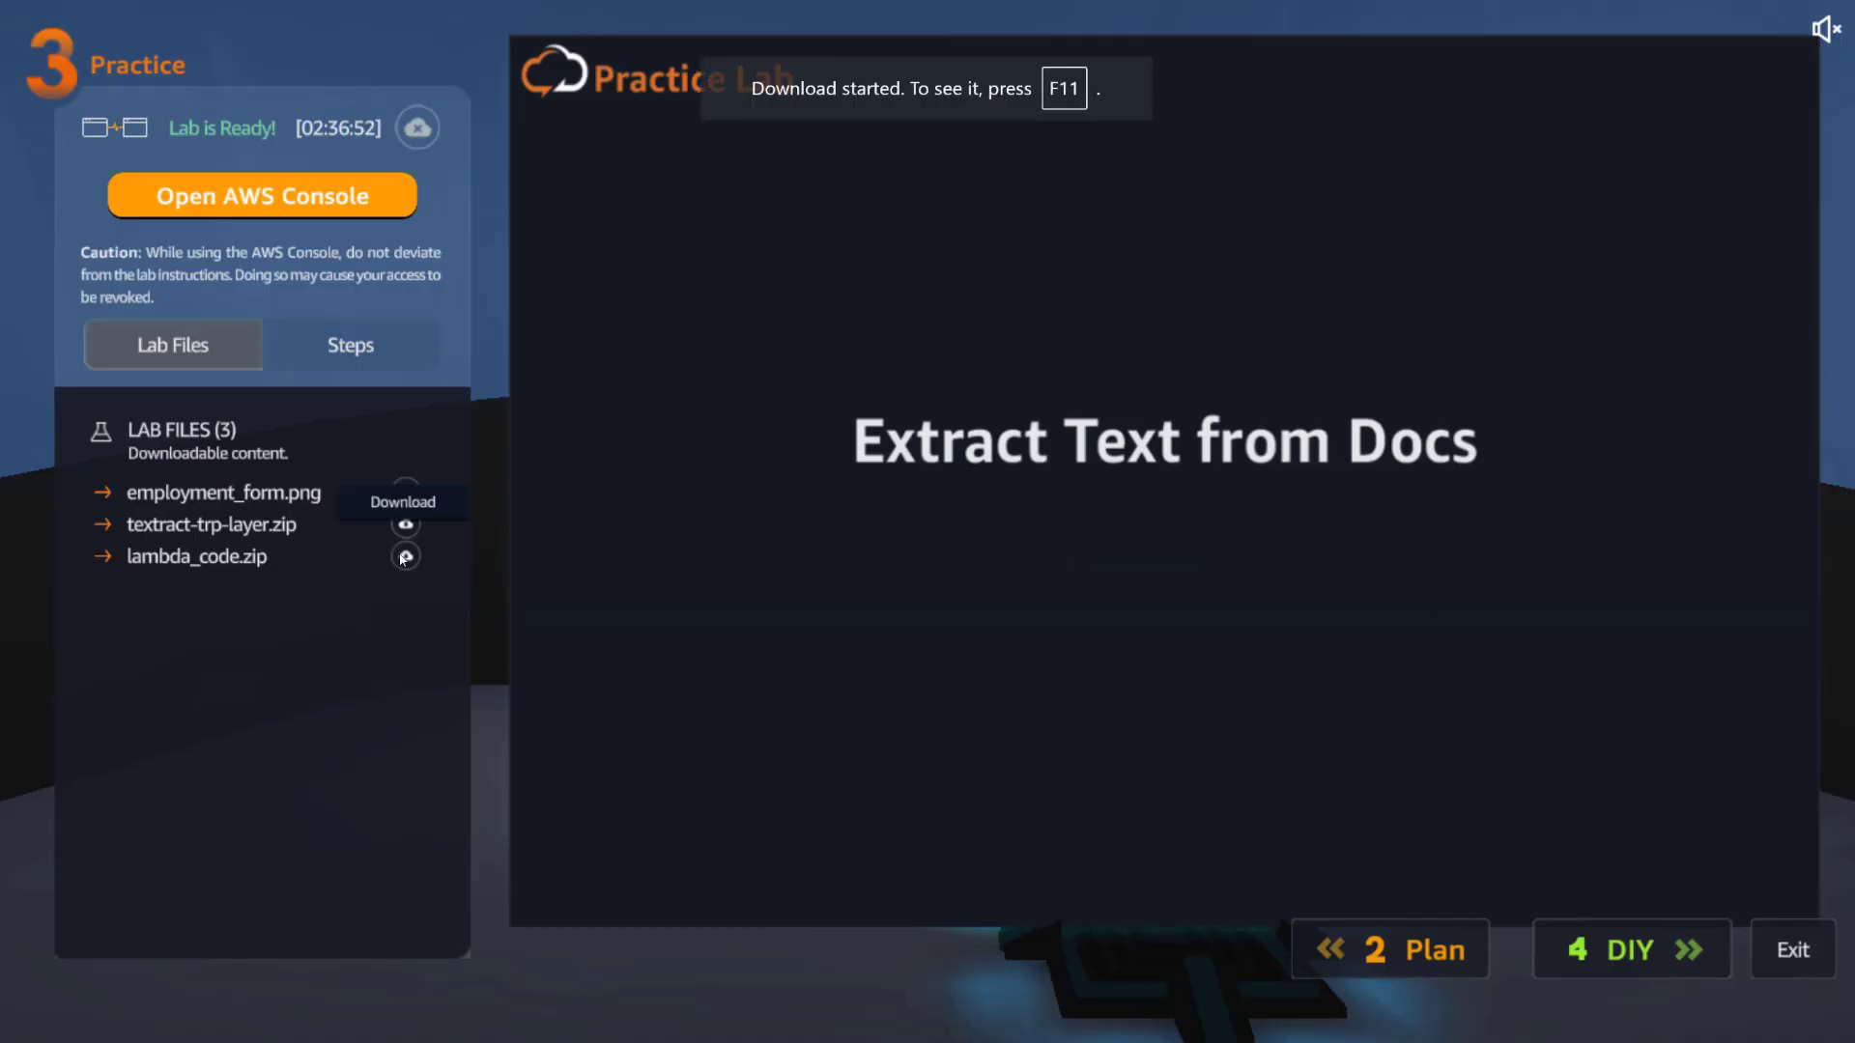
{"action": "left_click", "coordinate": [405, 556]}
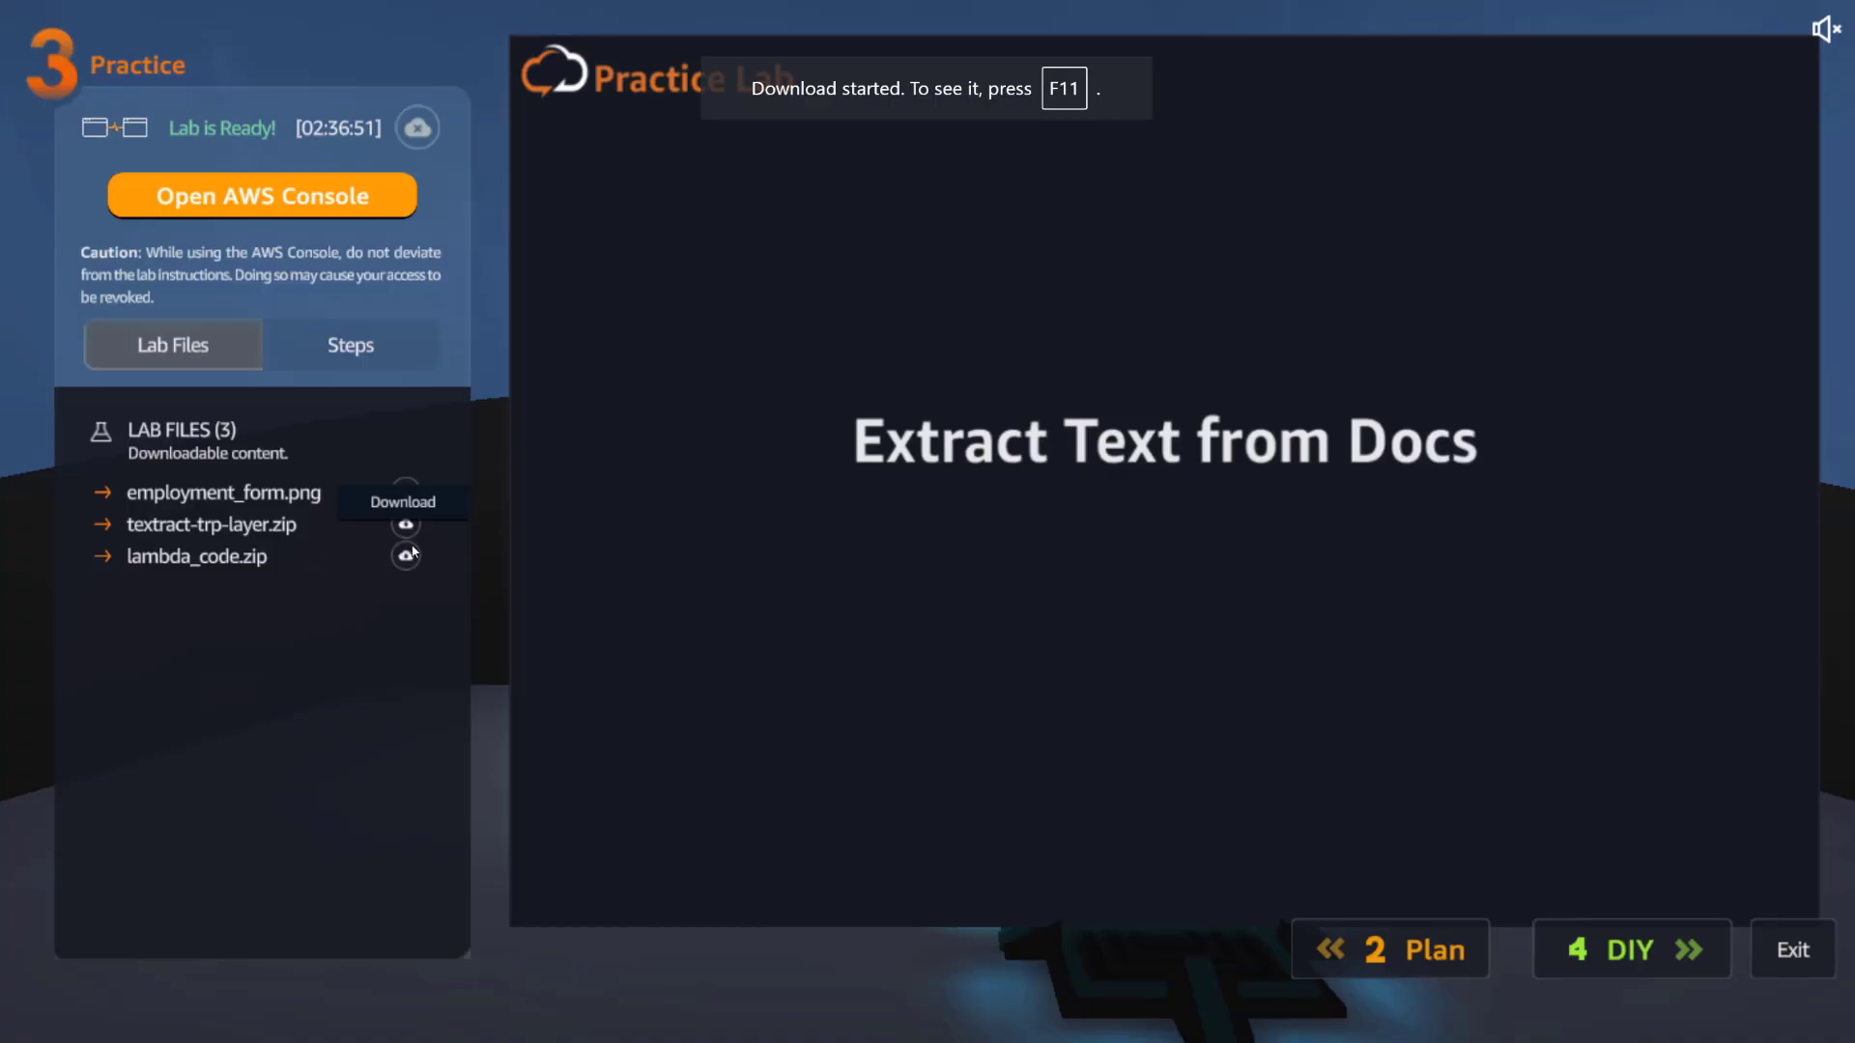
Return to the lab instructions and read steps 1 through 4, covering the lab objectives and opening Amazon Textract
{"action": "left_click", "coordinate": [340, 354]}
{"action": "scroll", "coordinate": [445, 570], "scroll_direction": "down", "scroll_amount": 5}
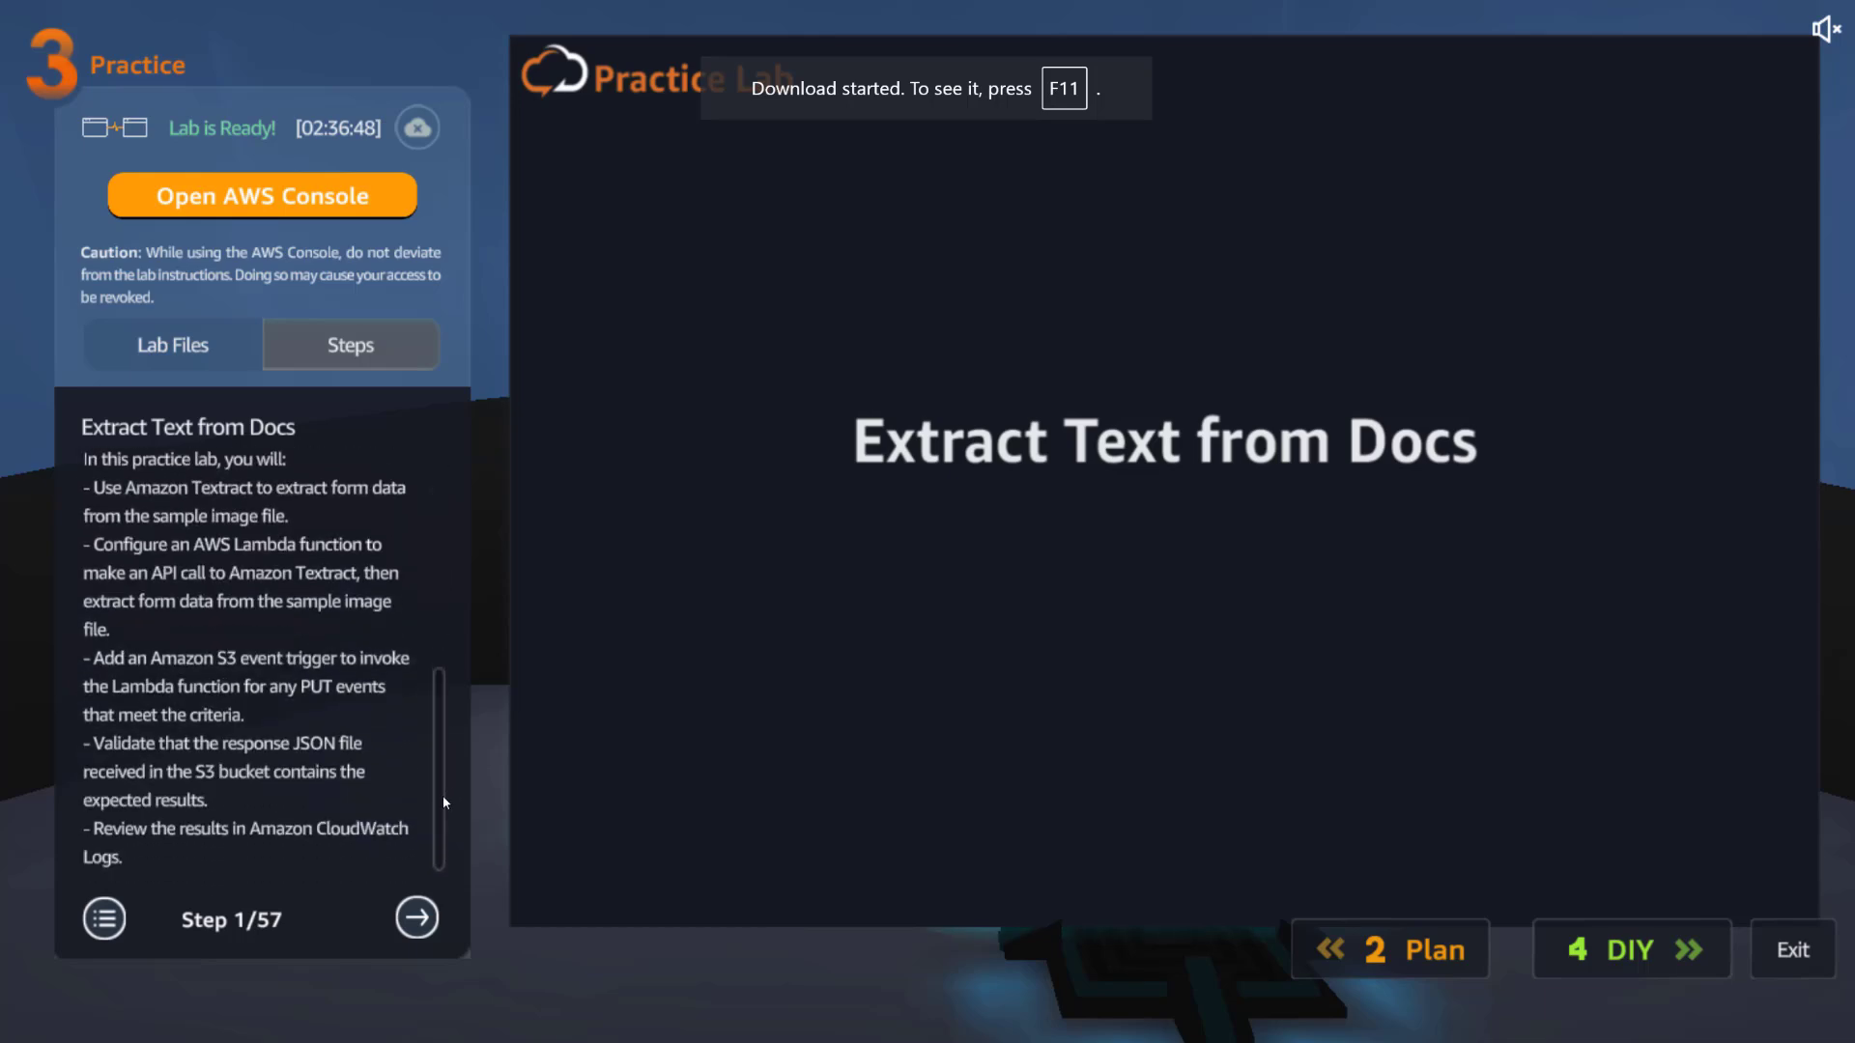
{"action": "left_click", "coordinate": [416, 918]}
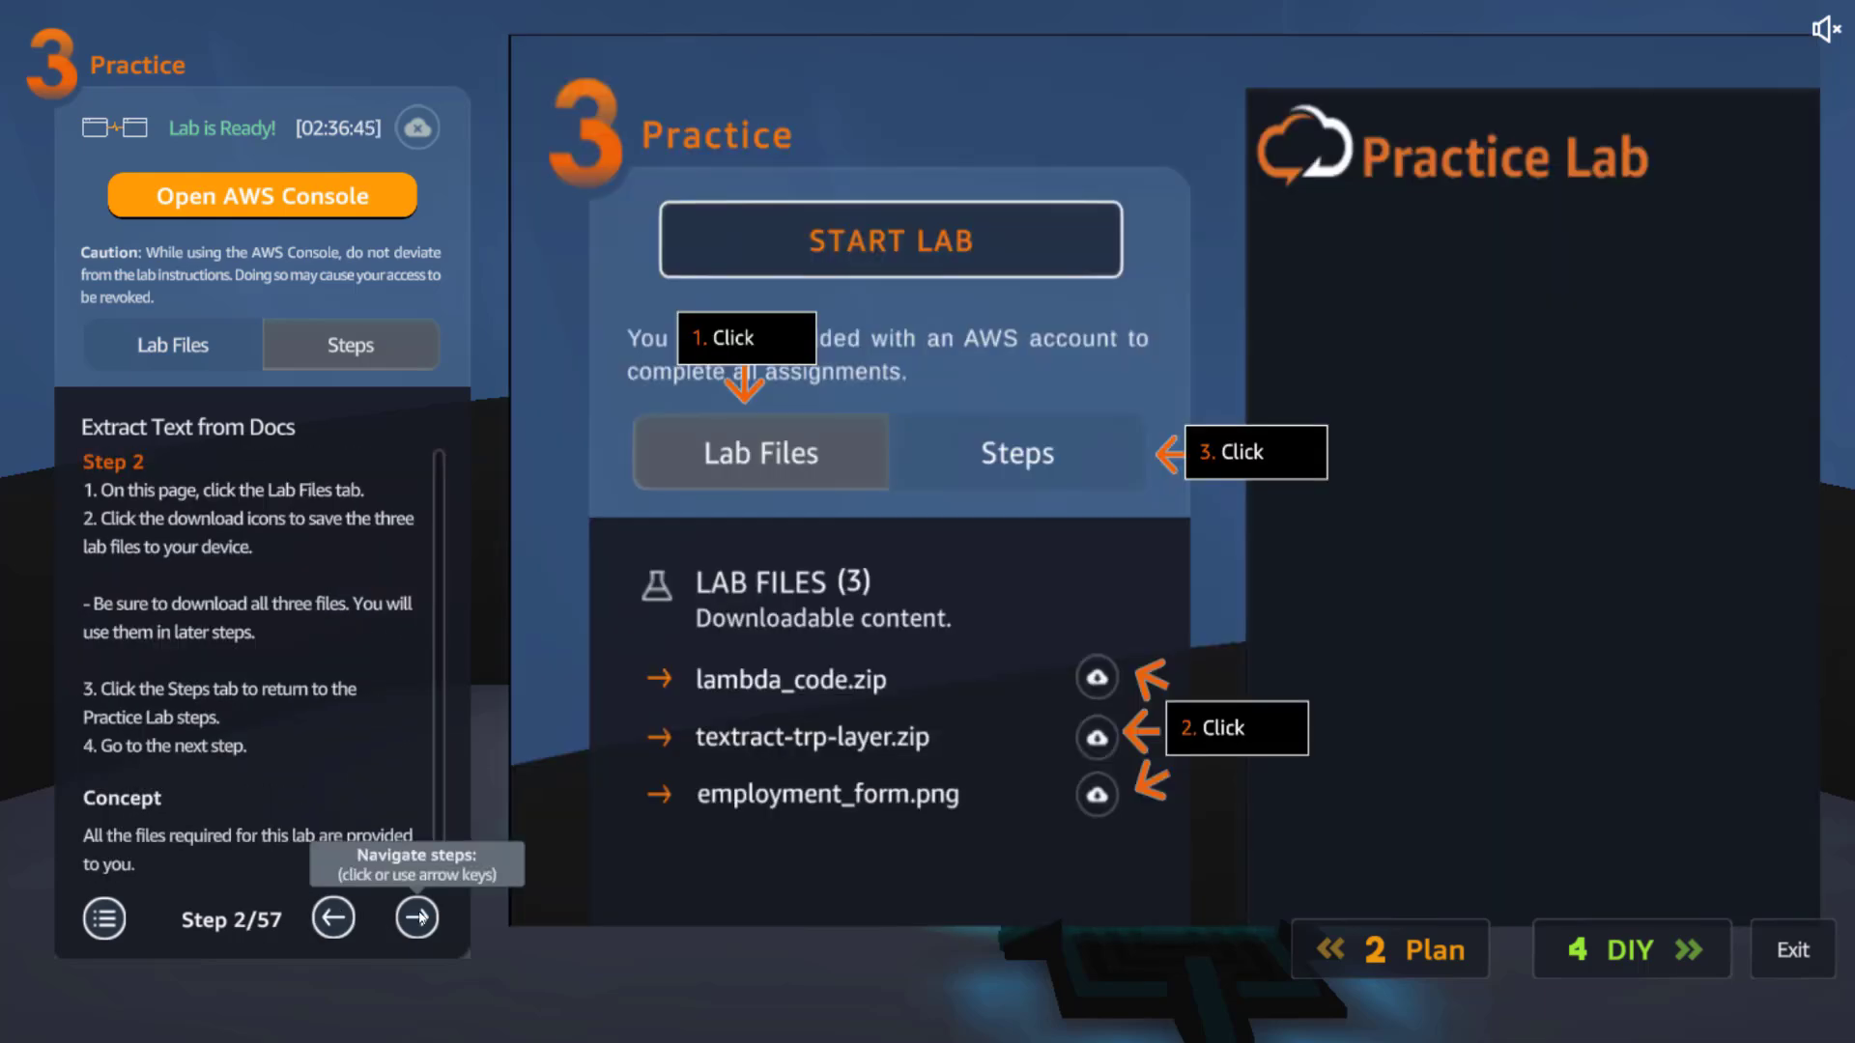
{"action": "left_click", "coordinate": [417, 917]}
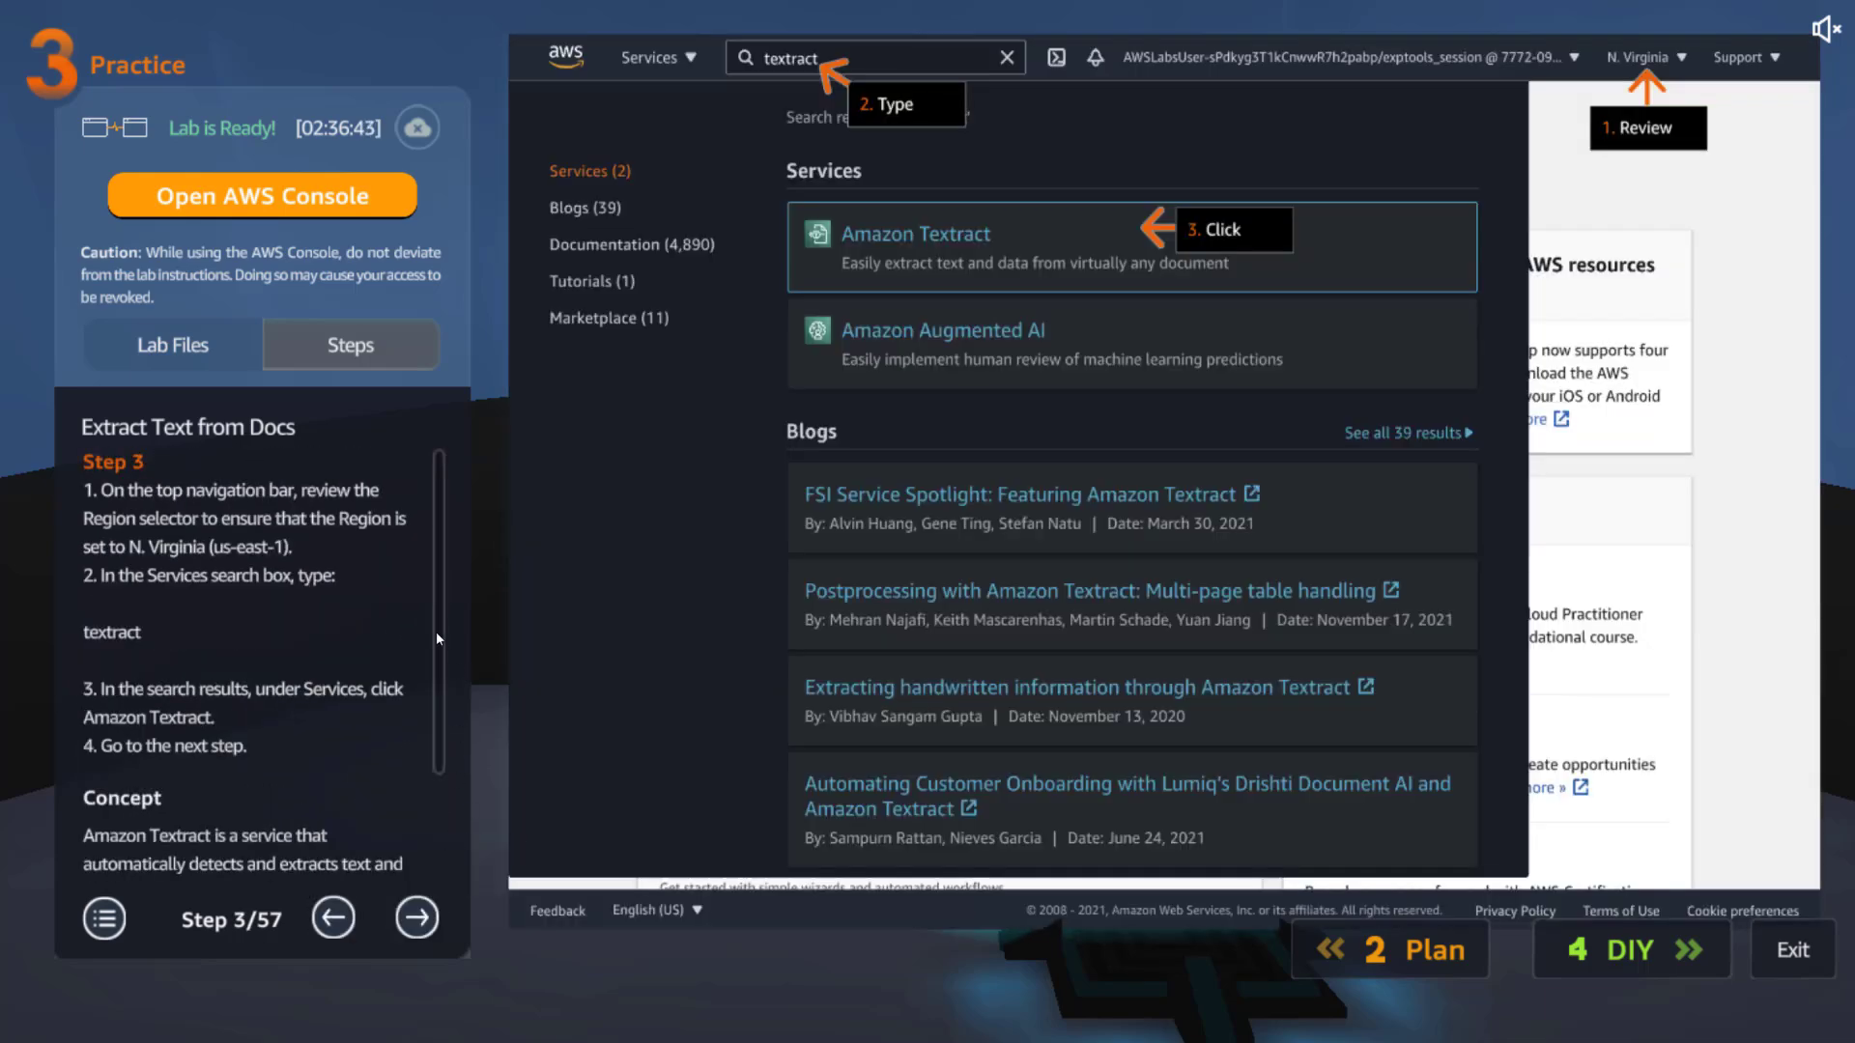
{"action": "left_click_drag", "start_coordinate": [437, 629], "coordinate": [437, 817]}
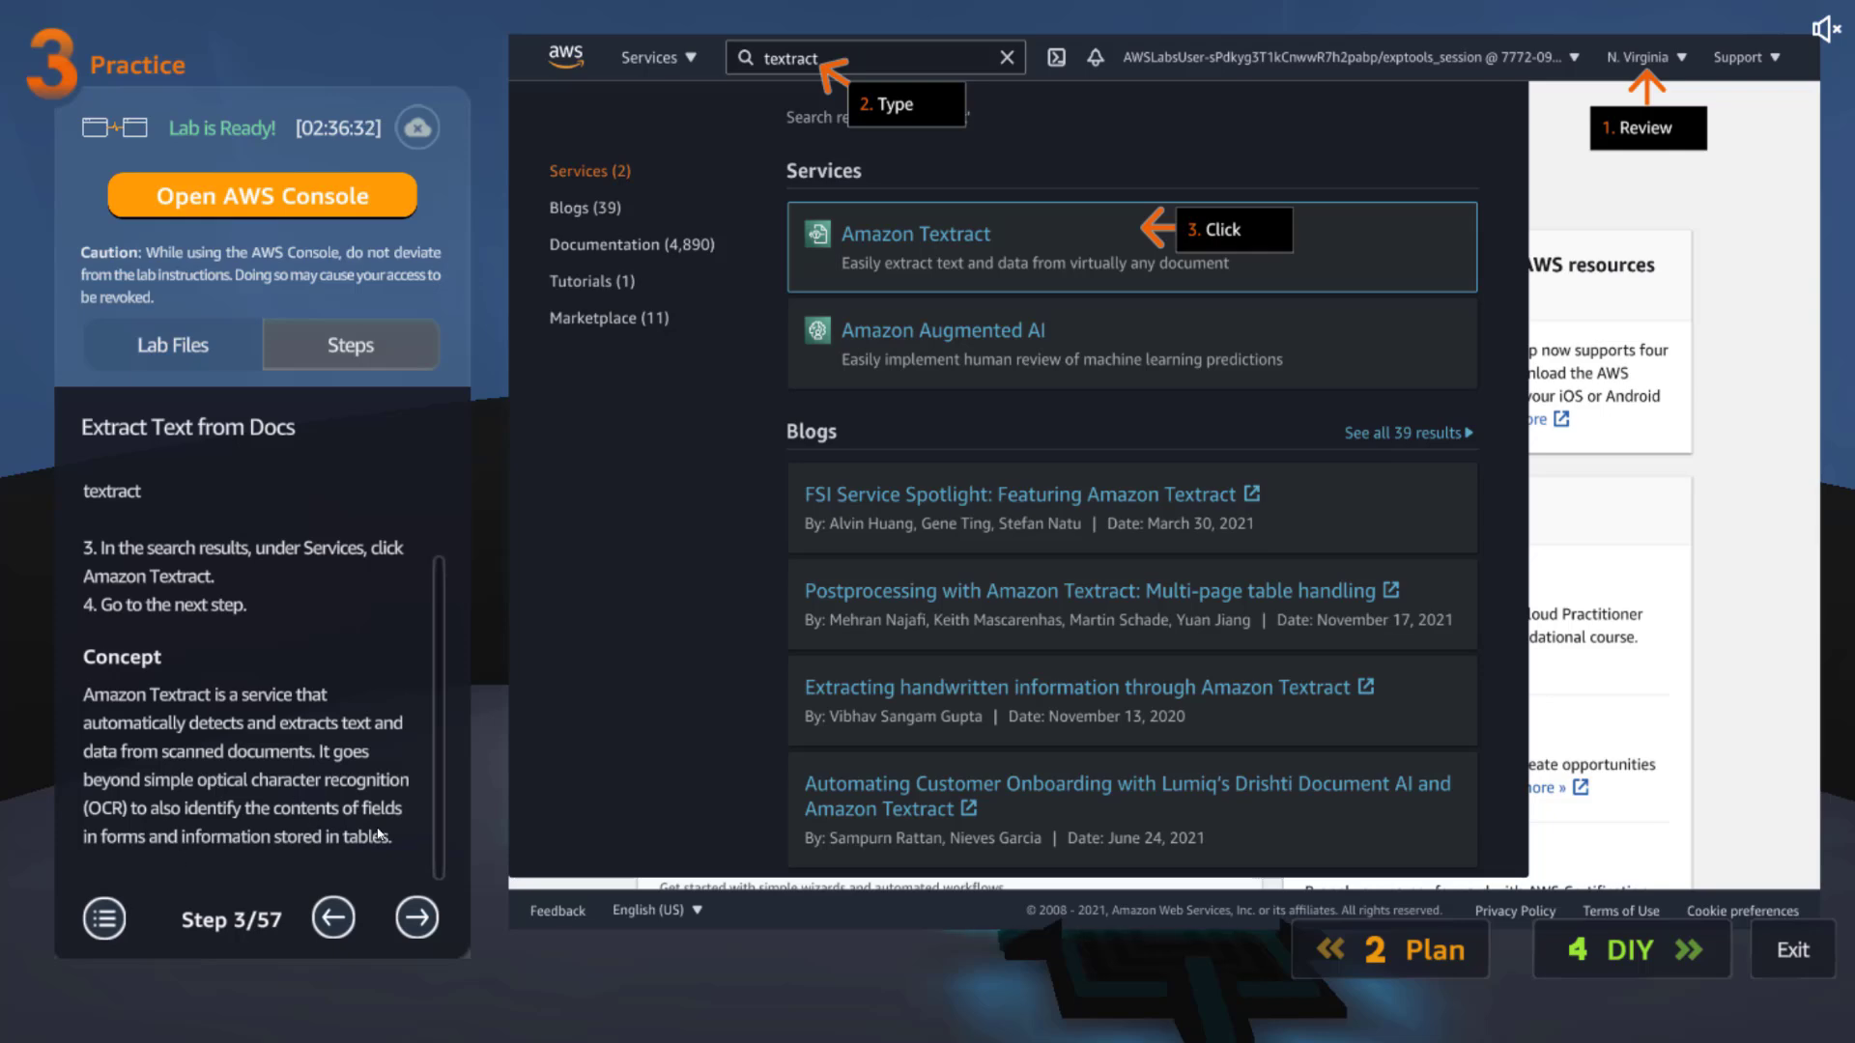
{"action": "left_click", "coordinate": [417, 917]}
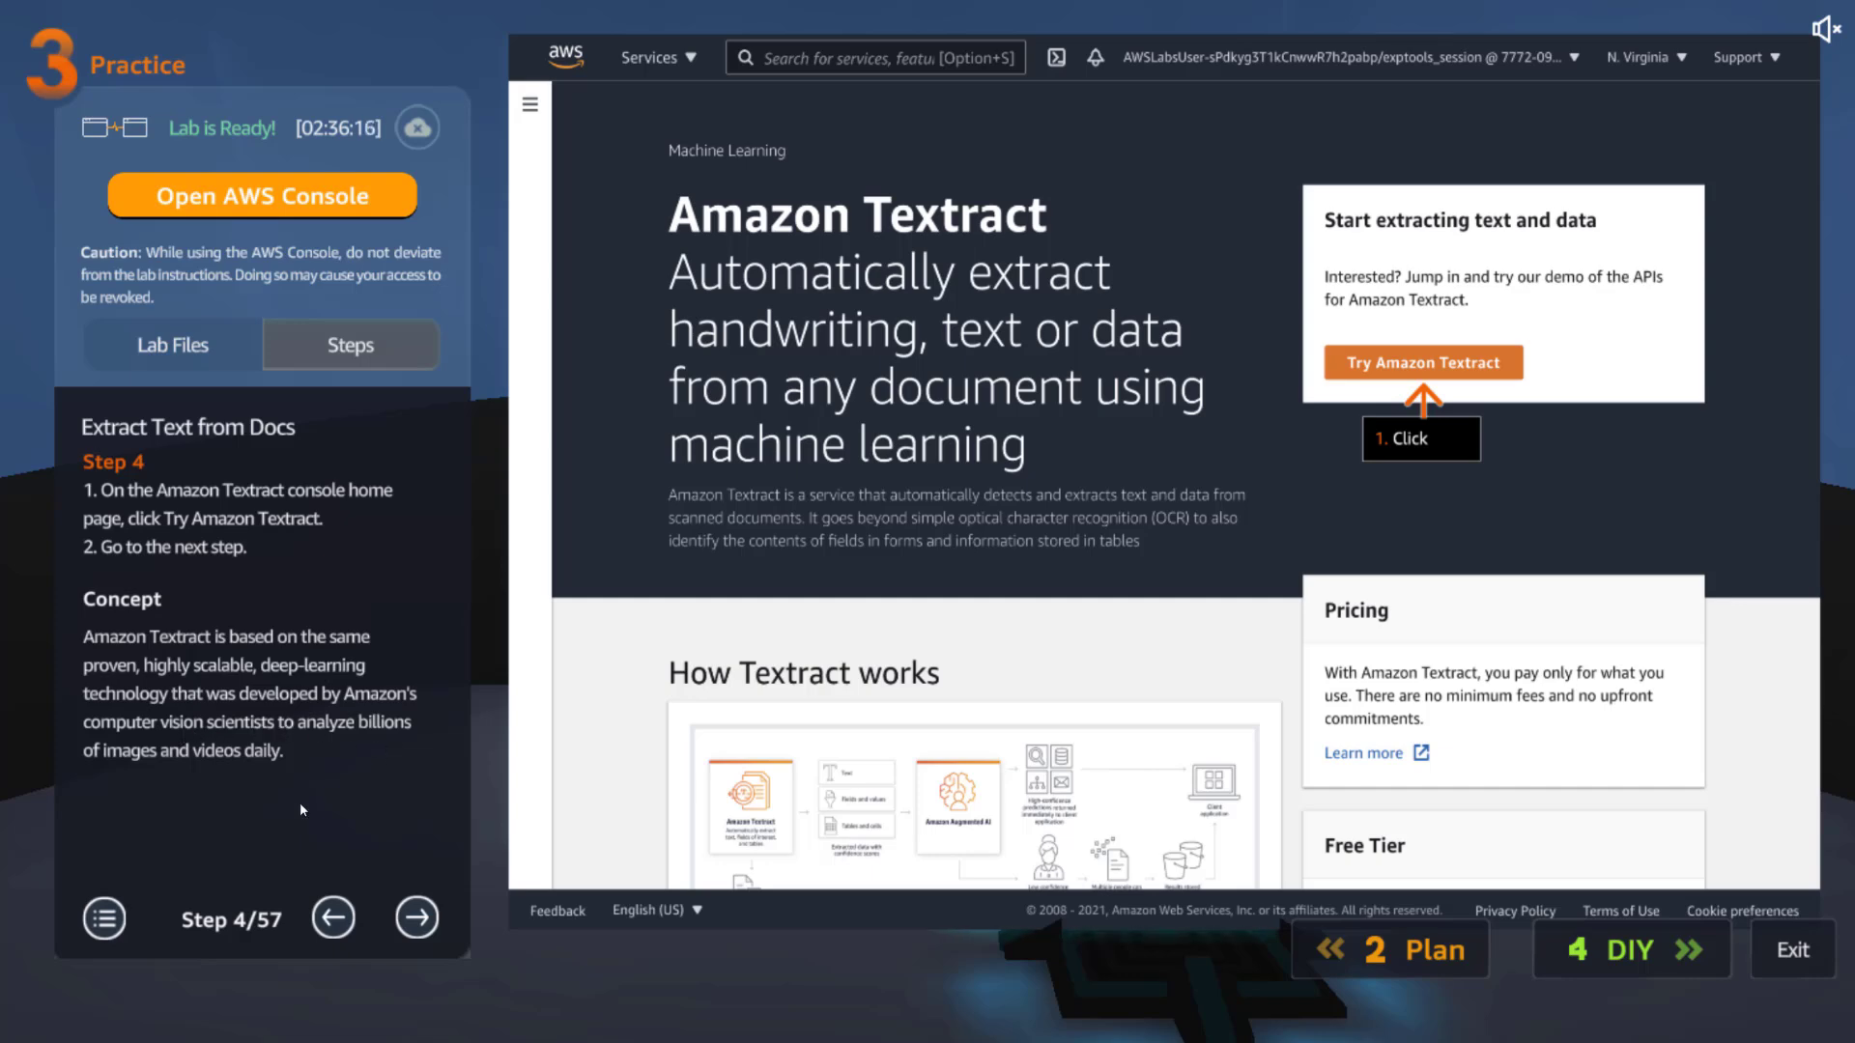
Read lab steps 5 through 10 on analyzing employment_form with Textract and reviewing its raw text, forms, tables and queries
{"action": "left_click", "coordinate": [417, 919]}
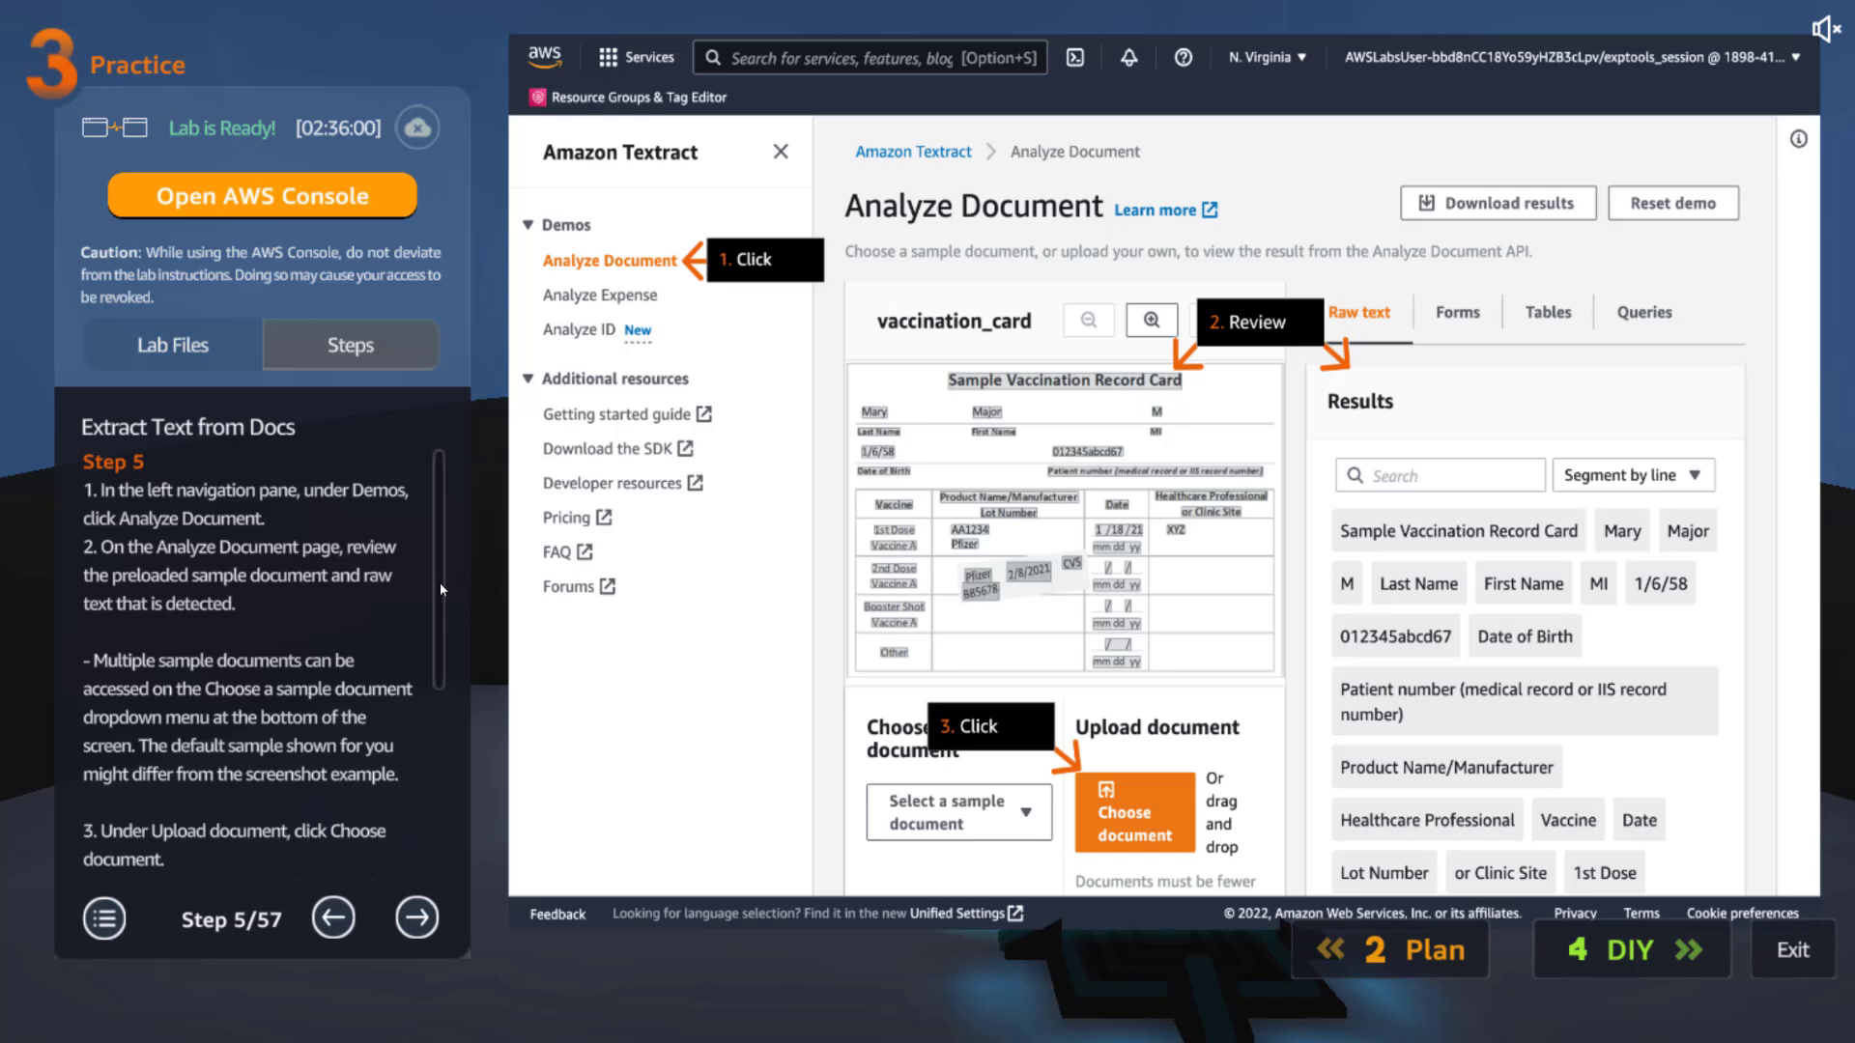
{"action": "left_click_drag", "start_coordinate": [439, 582], "coordinate": [431, 675]}
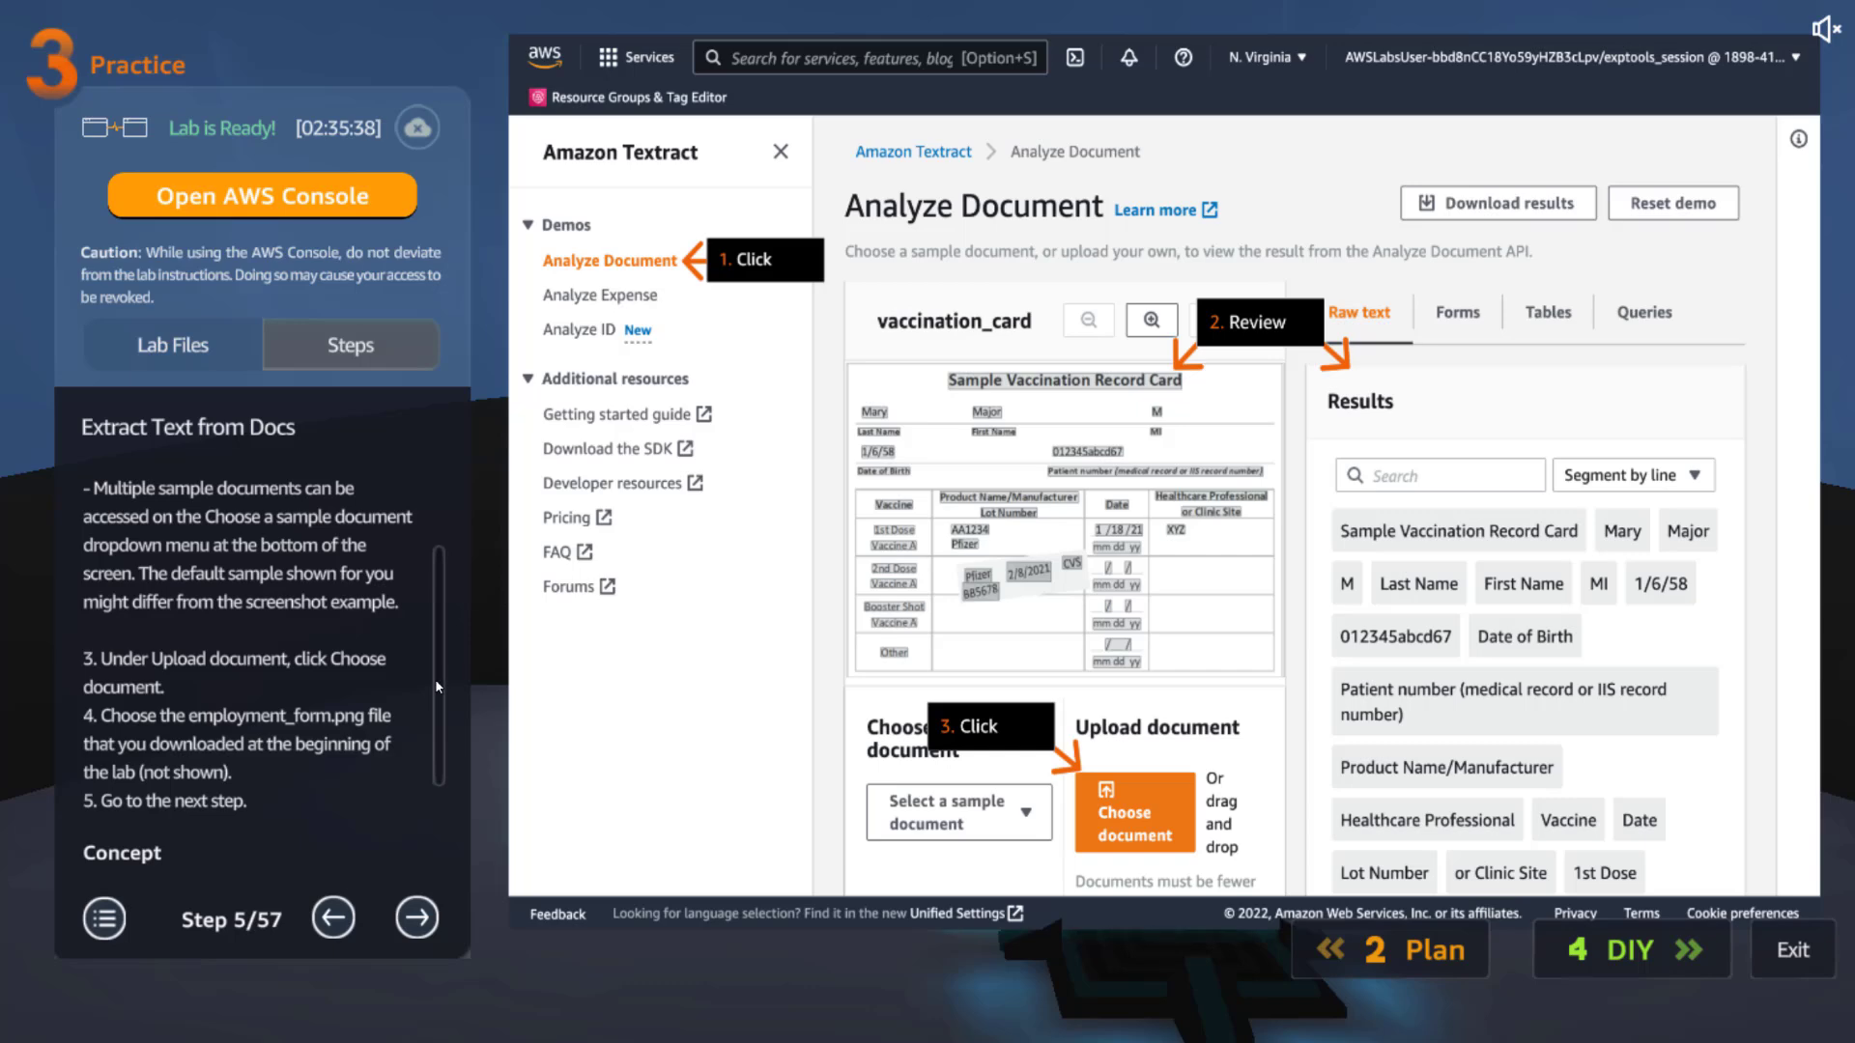
{"action": "scroll", "coordinate": [427, 748], "scroll_direction": "down", "scroll_amount": 3}
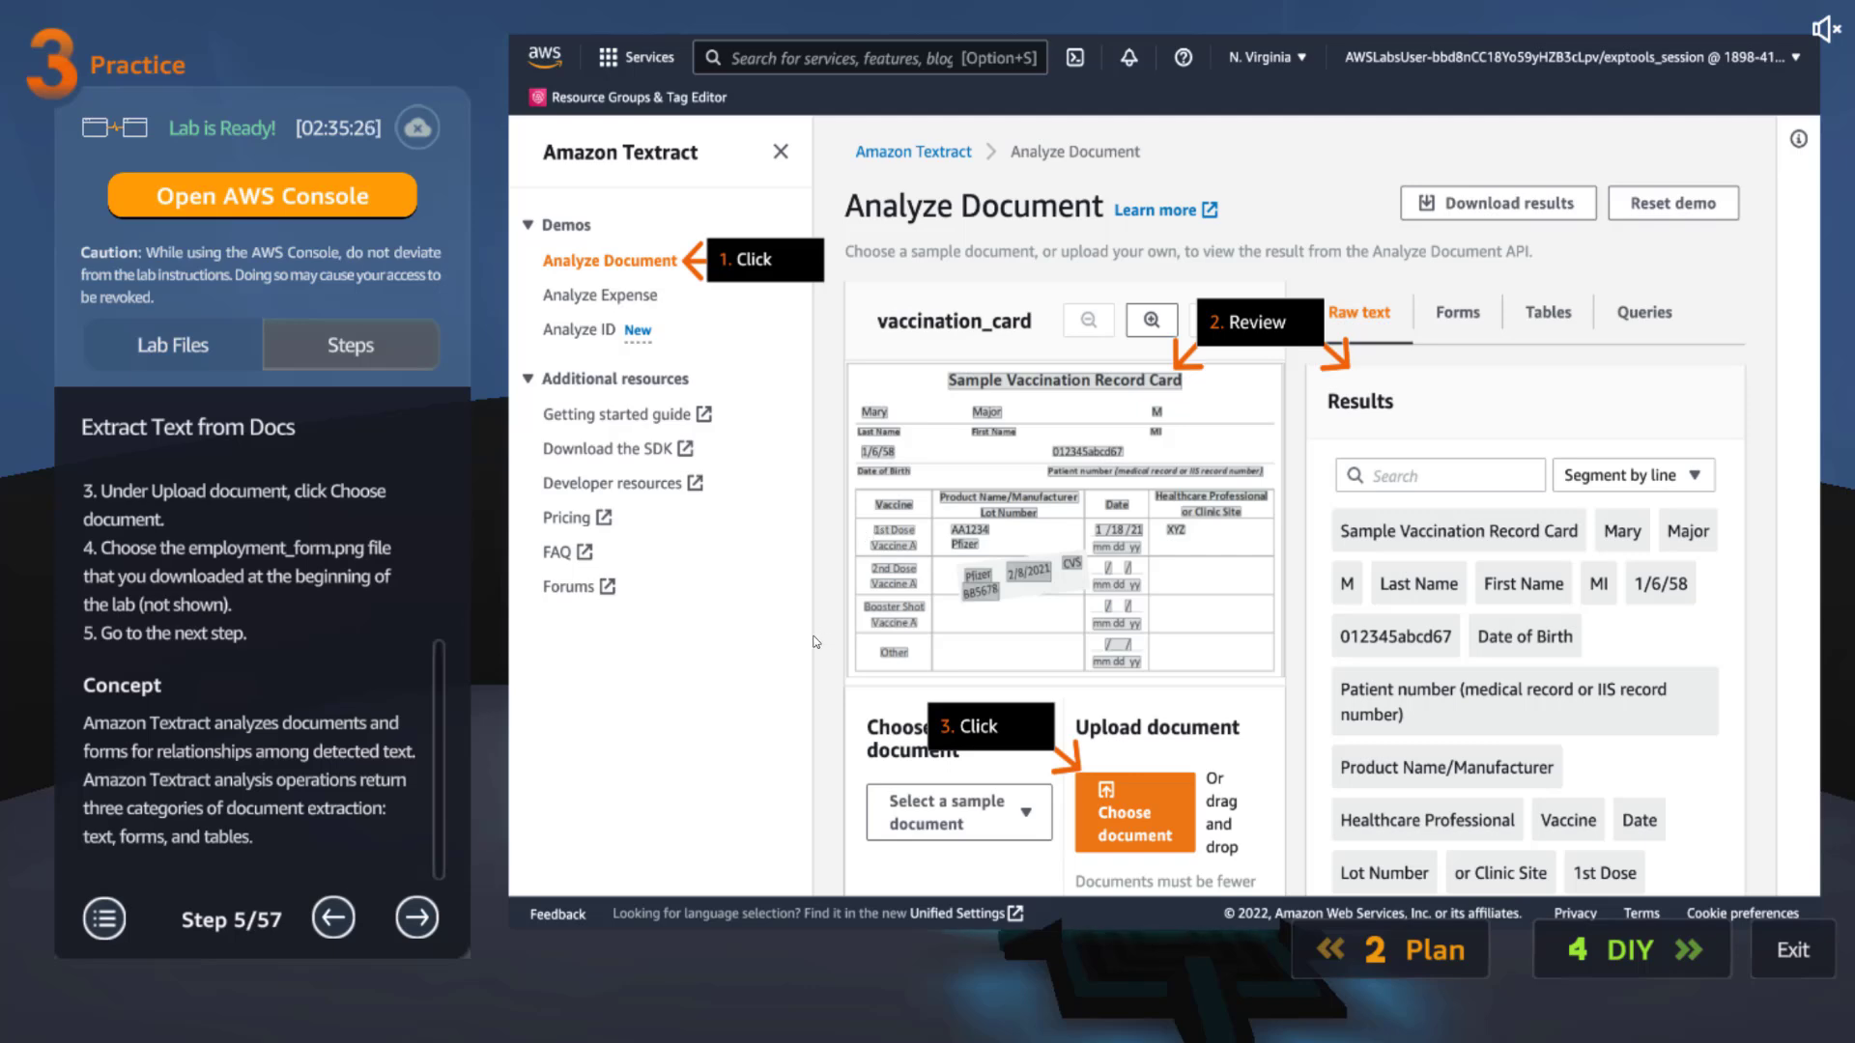
{"action": "left_click", "coordinate": [419, 918]}
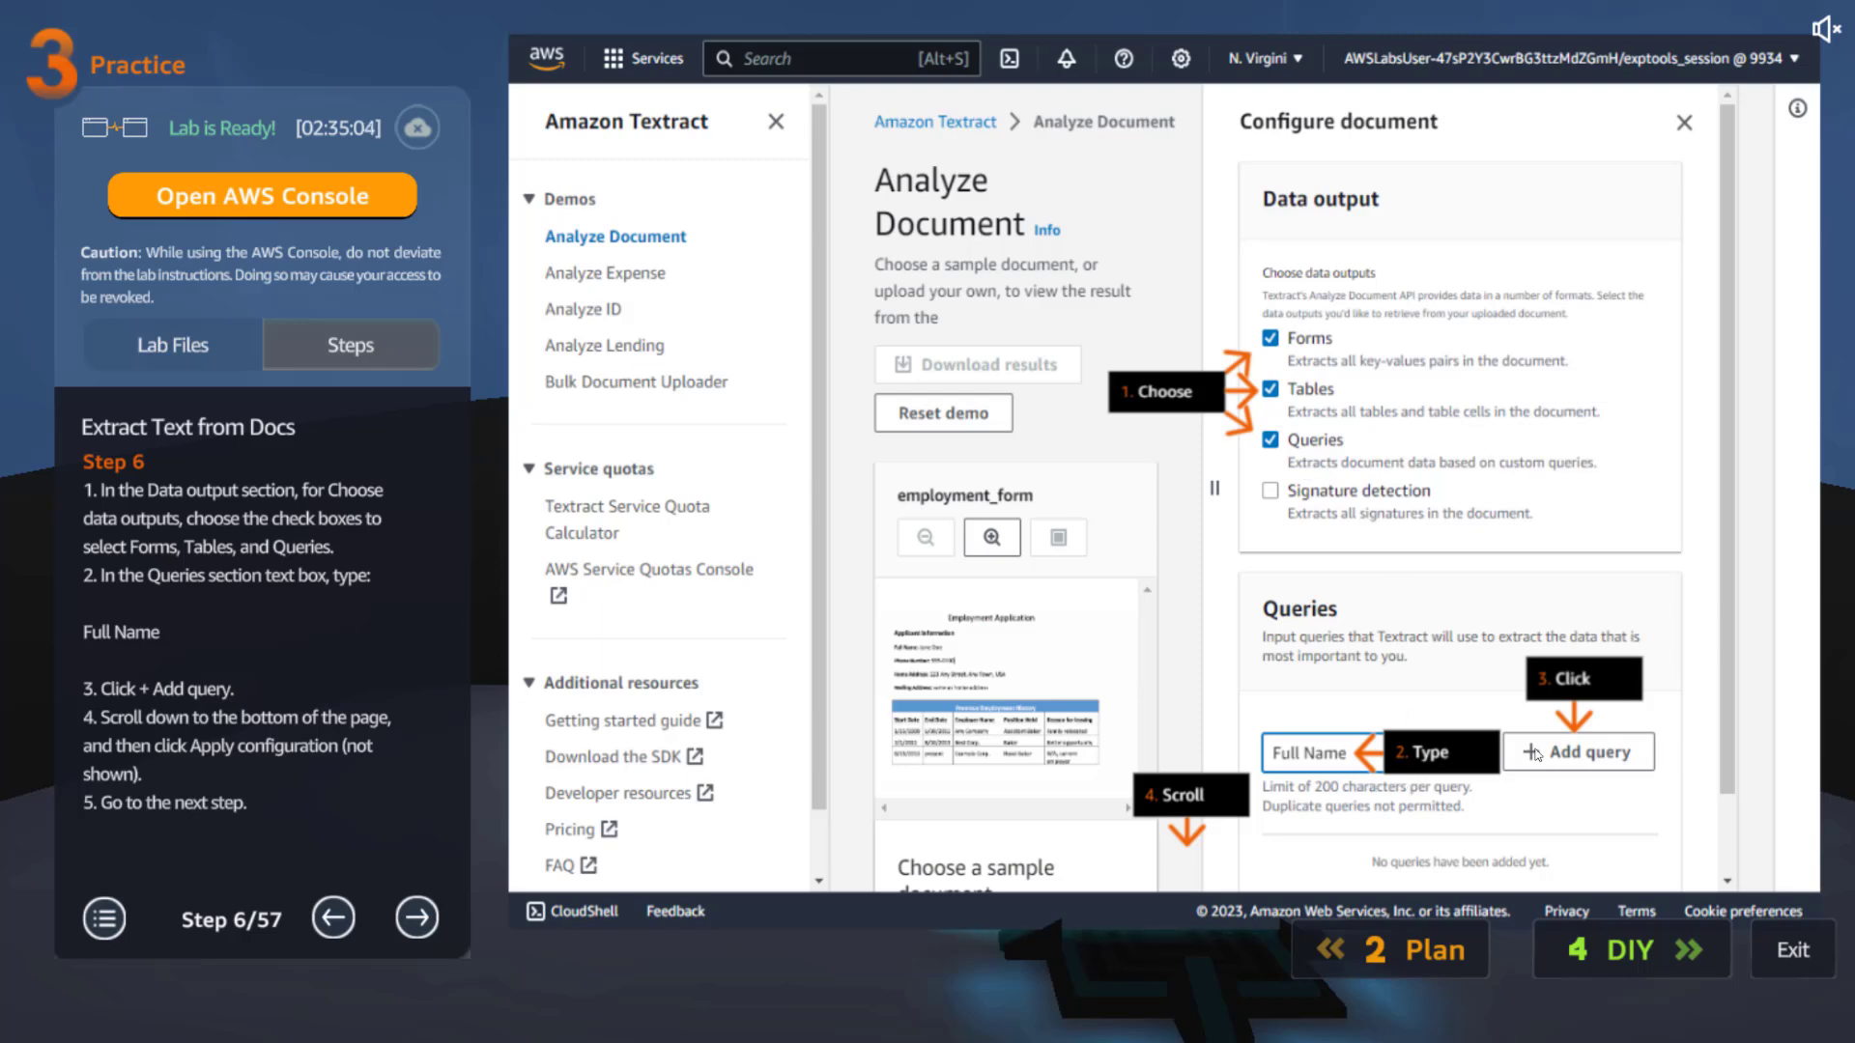
{"action": "left_click", "coordinate": [417, 917]}
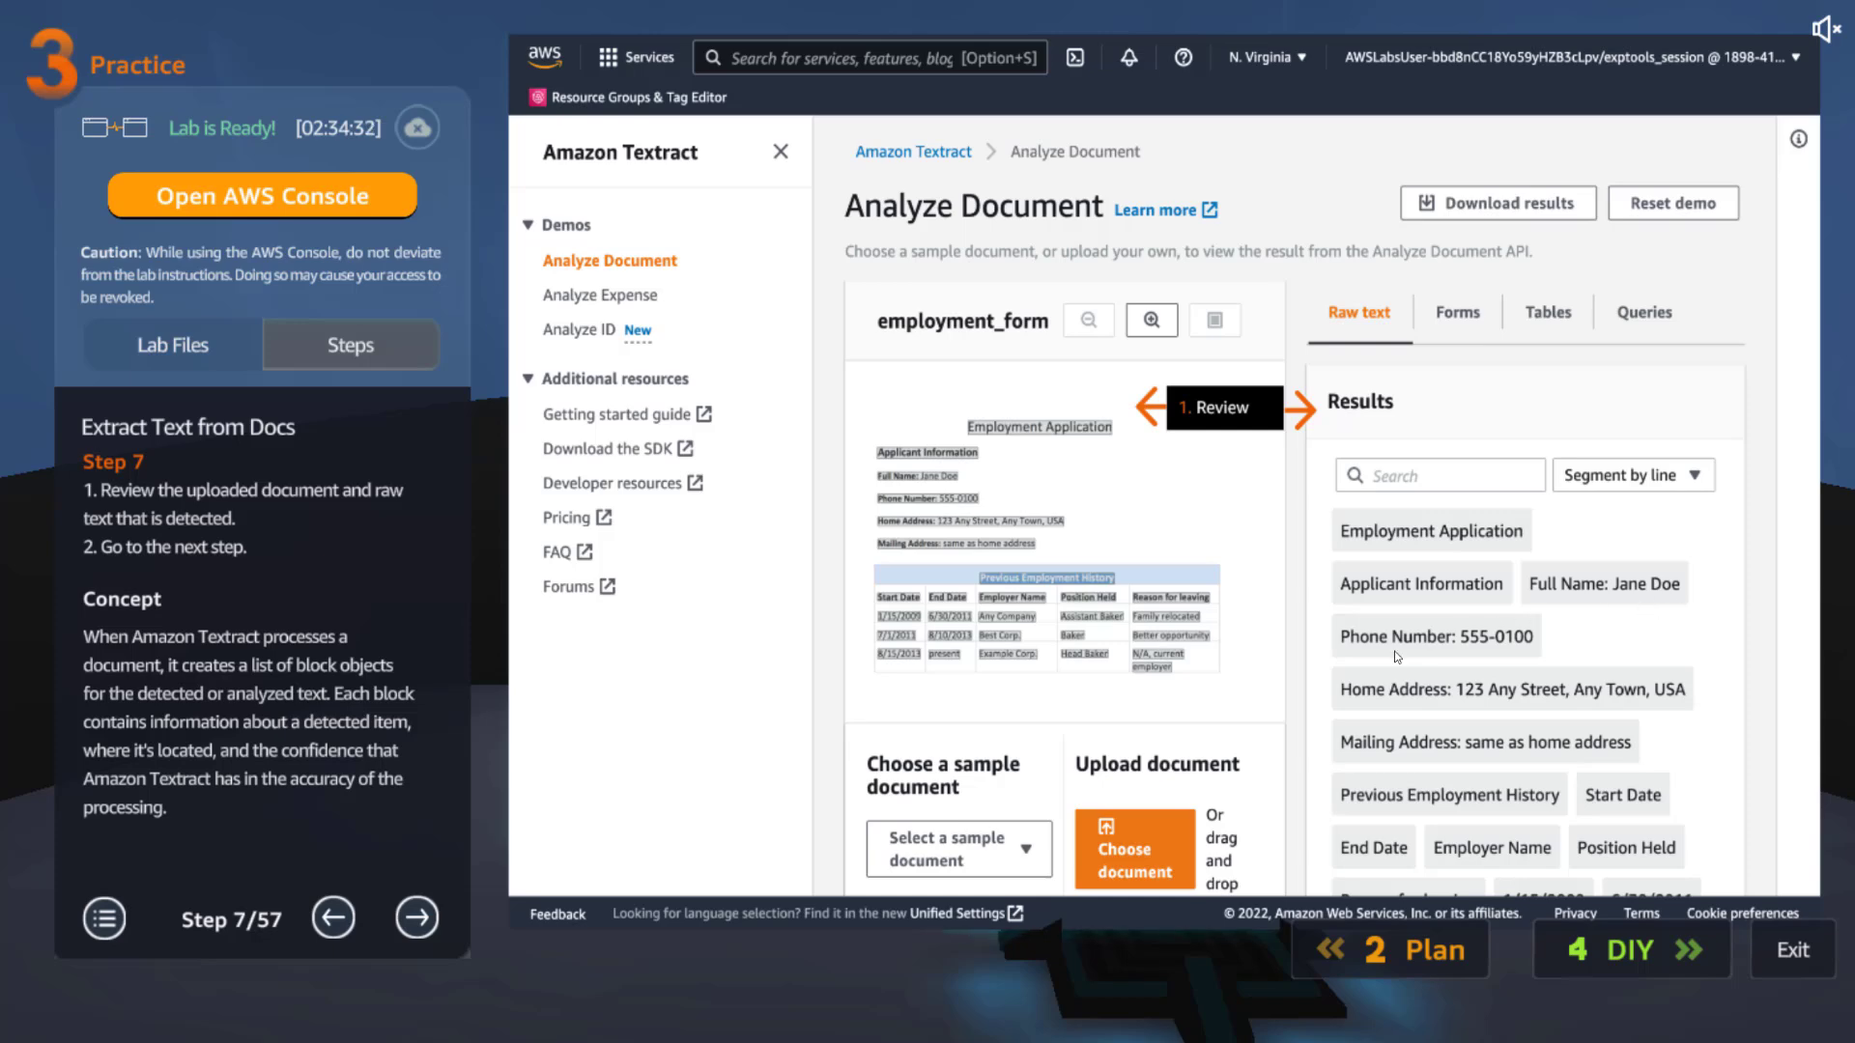
{"action": "left_click", "coordinate": [413, 921]}
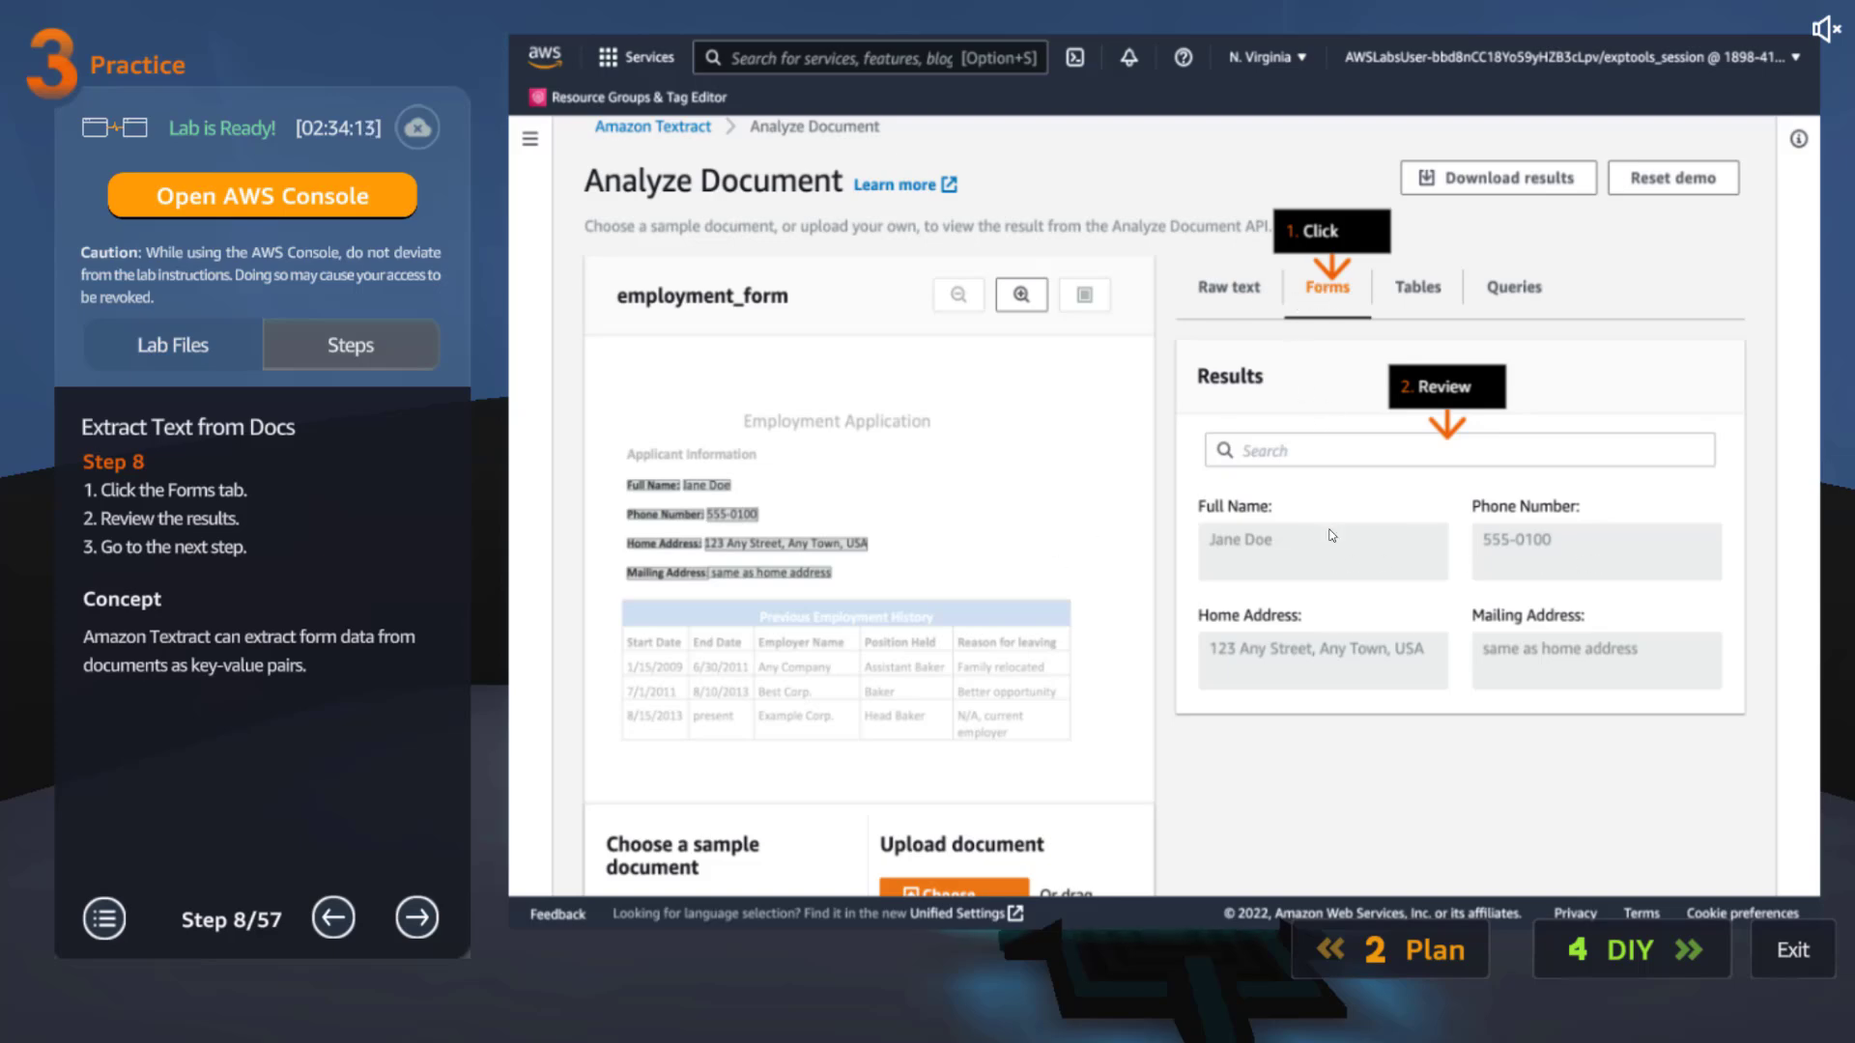
{"action": "left_click", "coordinate": [418, 916]}
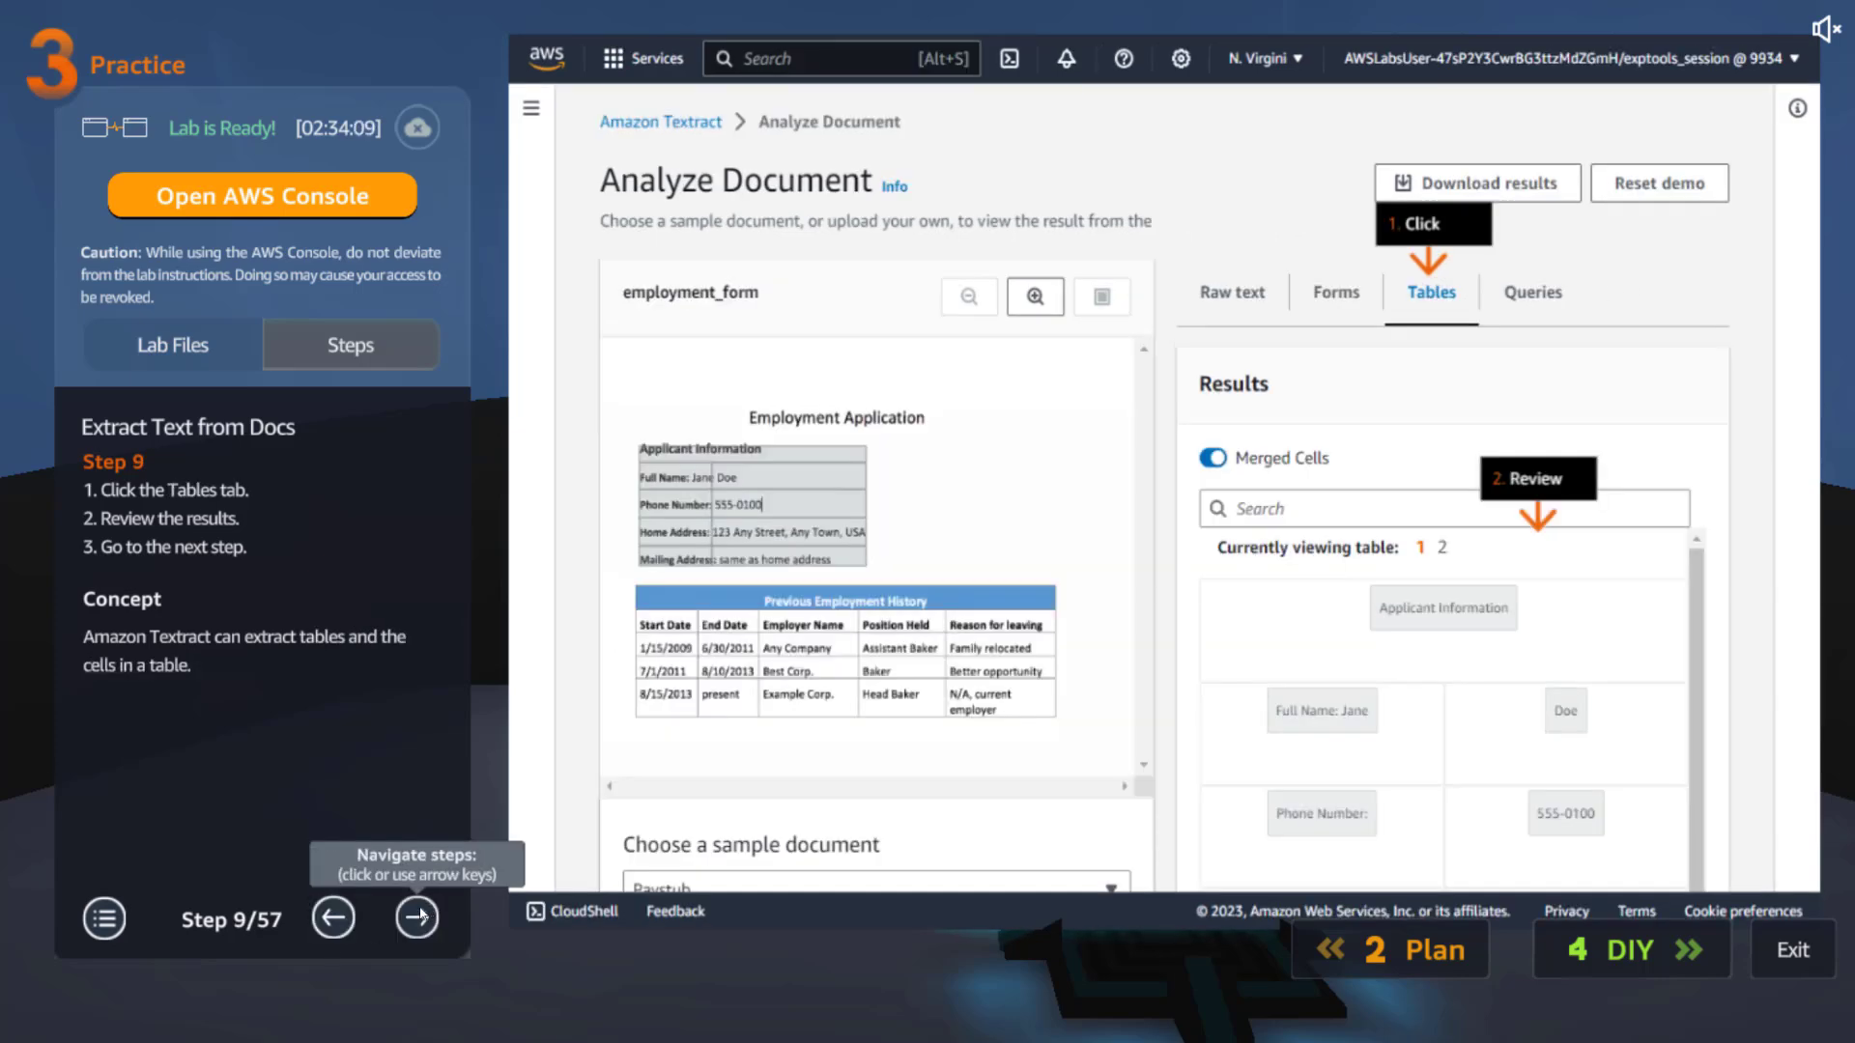
{"action": "left_click", "coordinate": [417, 917]}
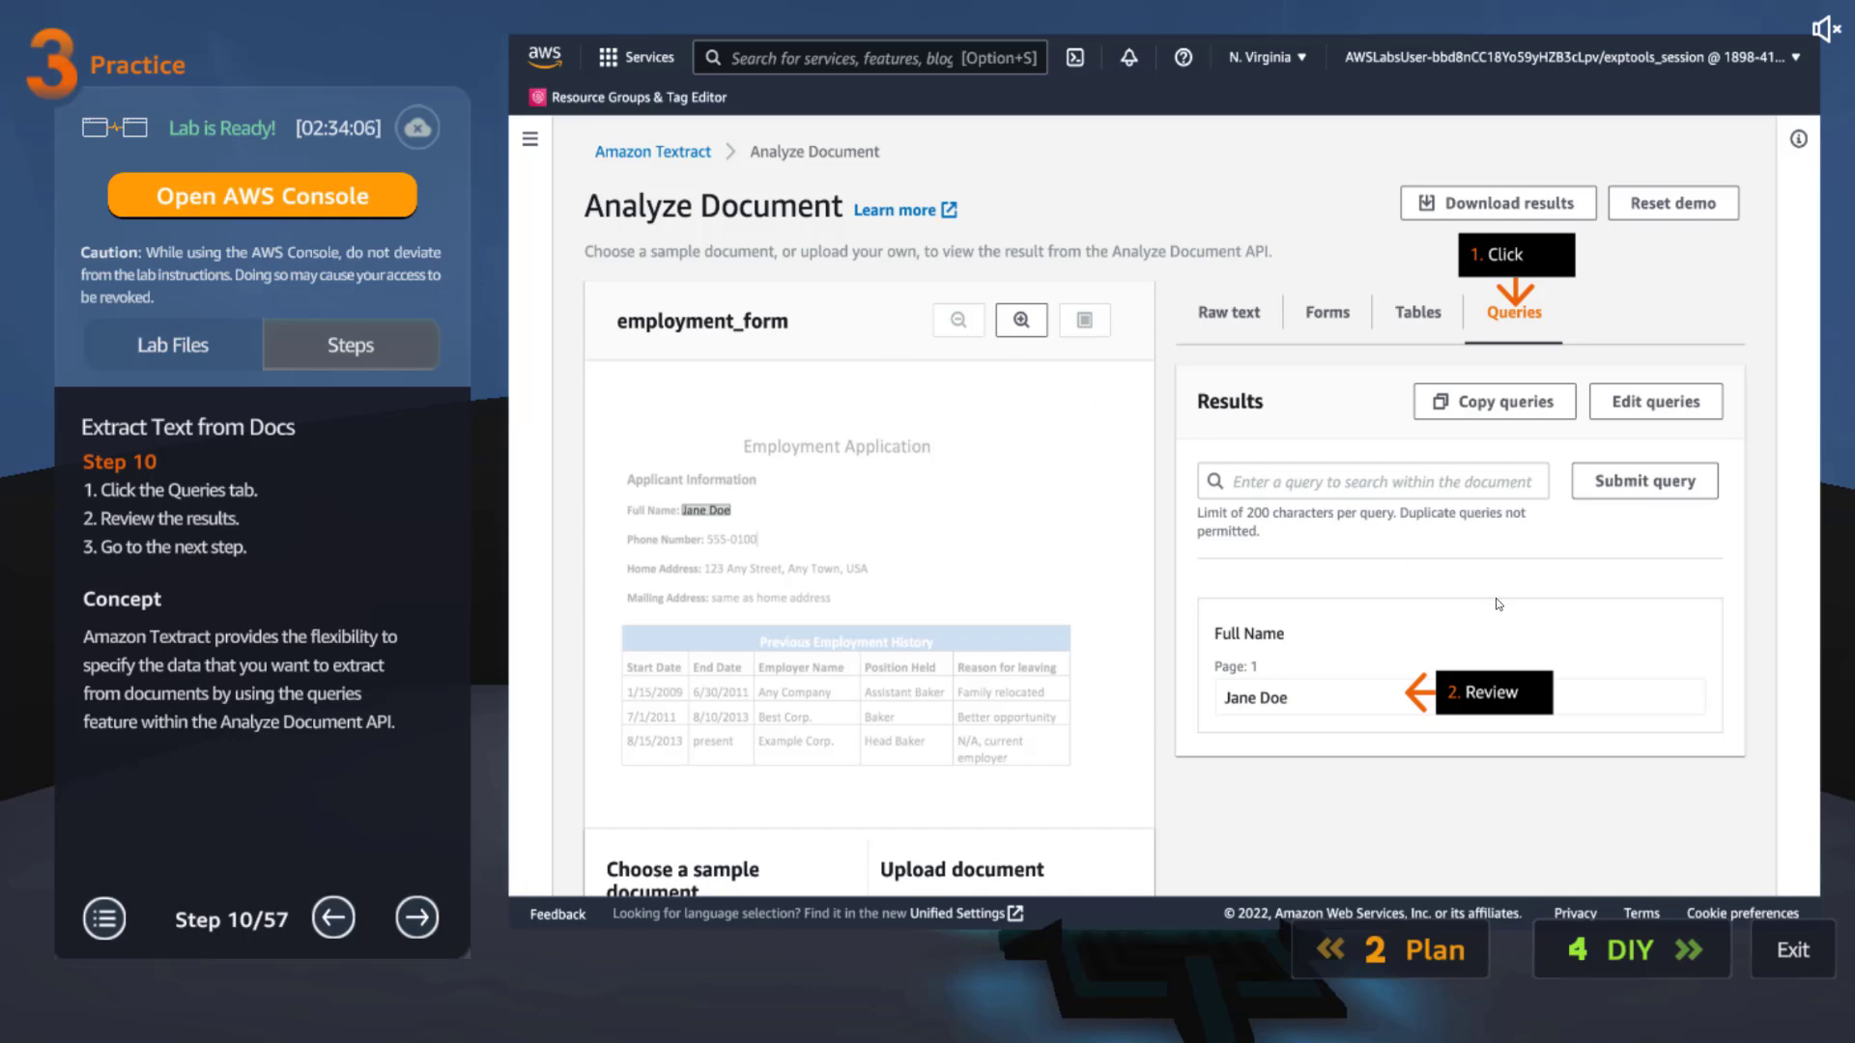
Read lab steps 11 through 14 on opening Lambda and creating the textract-trp-layer with the Python 3.11 runtime
{"action": "left_click", "coordinate": [417, 918]}
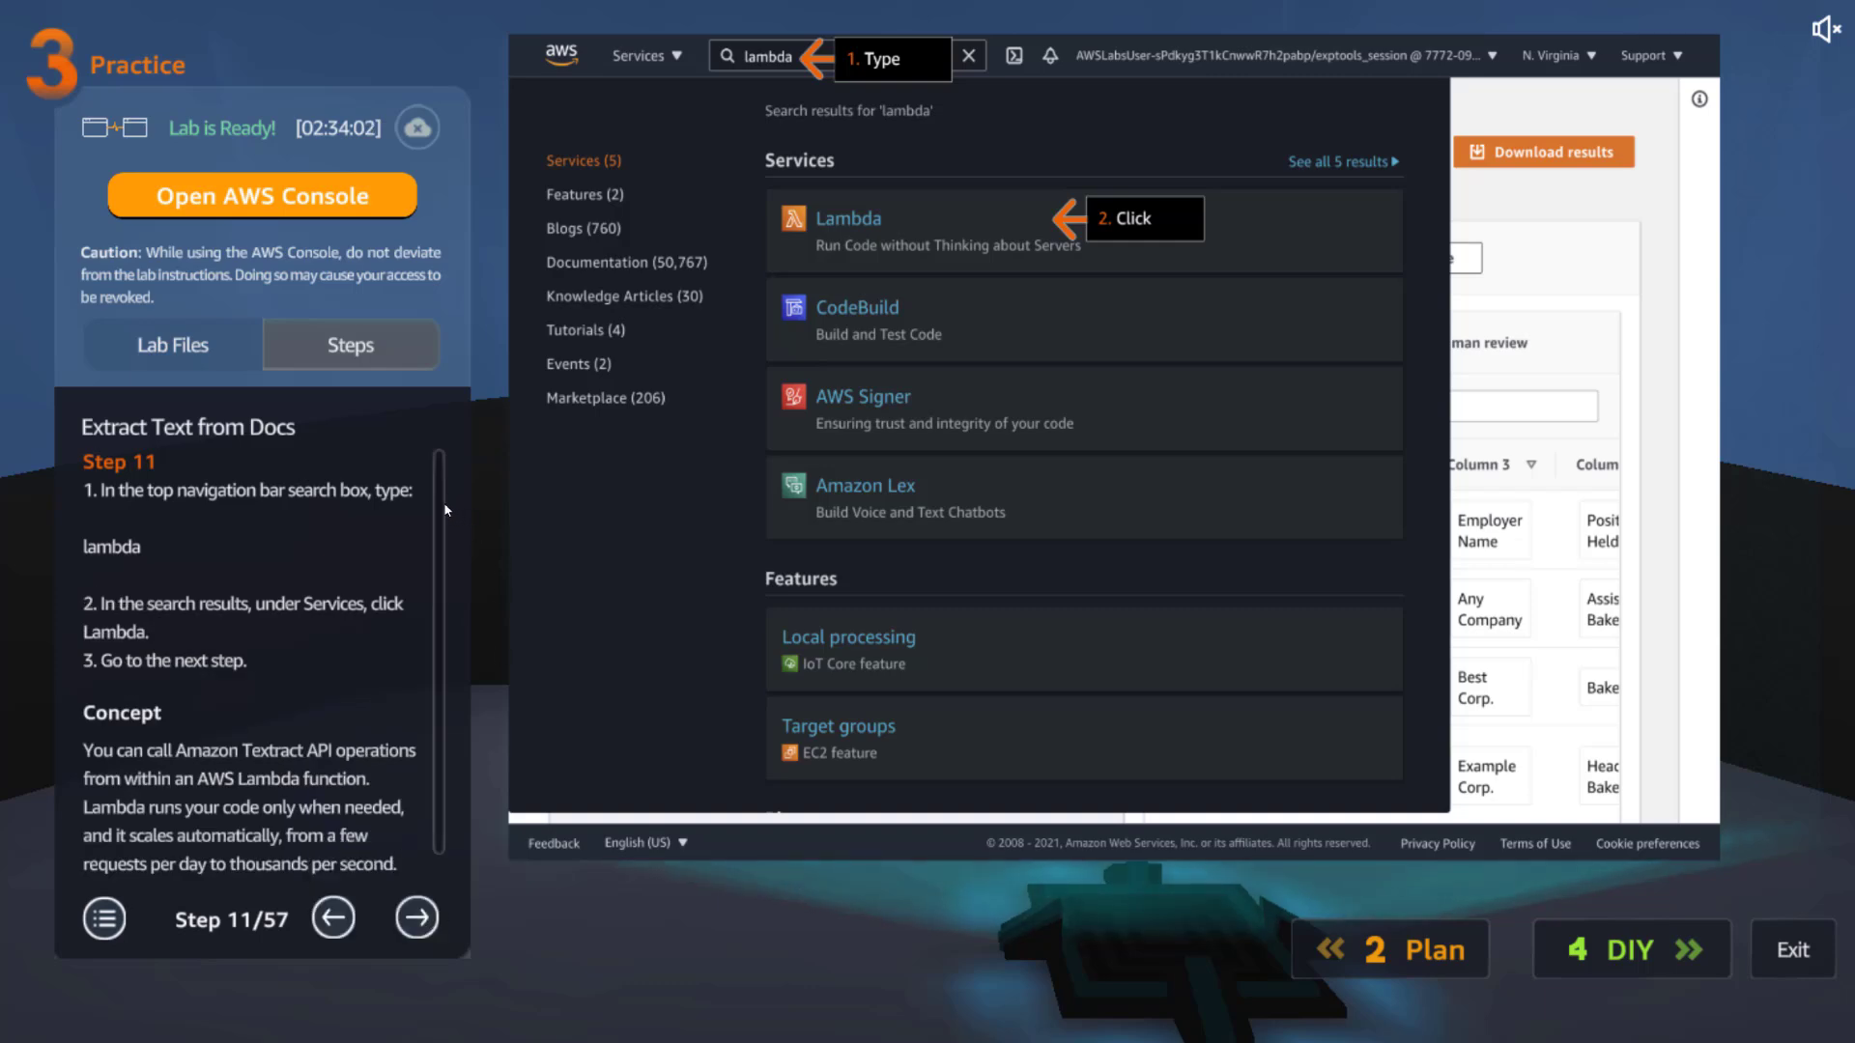
{"action": "scroll", "coordinate": [435, 628], "scroll_direction": "down", "scroll_amount": 1}
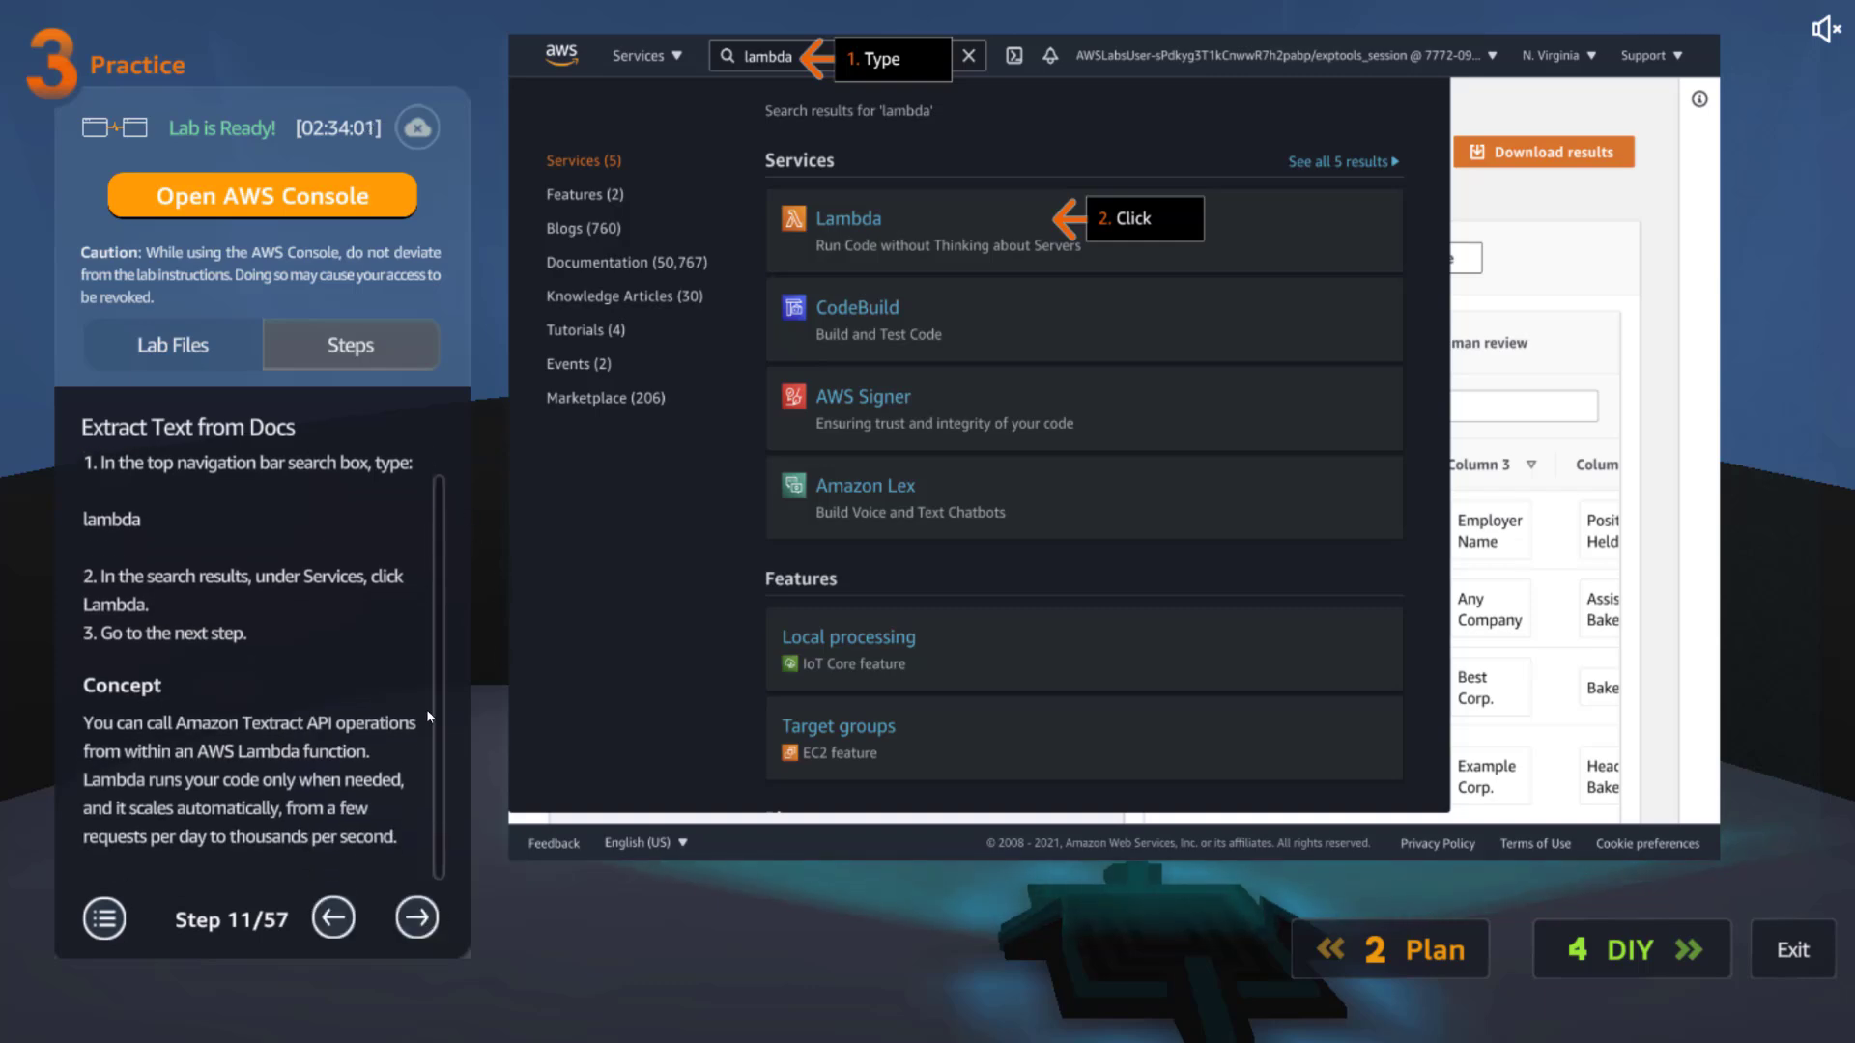
{"action": "left_click", "coordinate": [422, 926]}
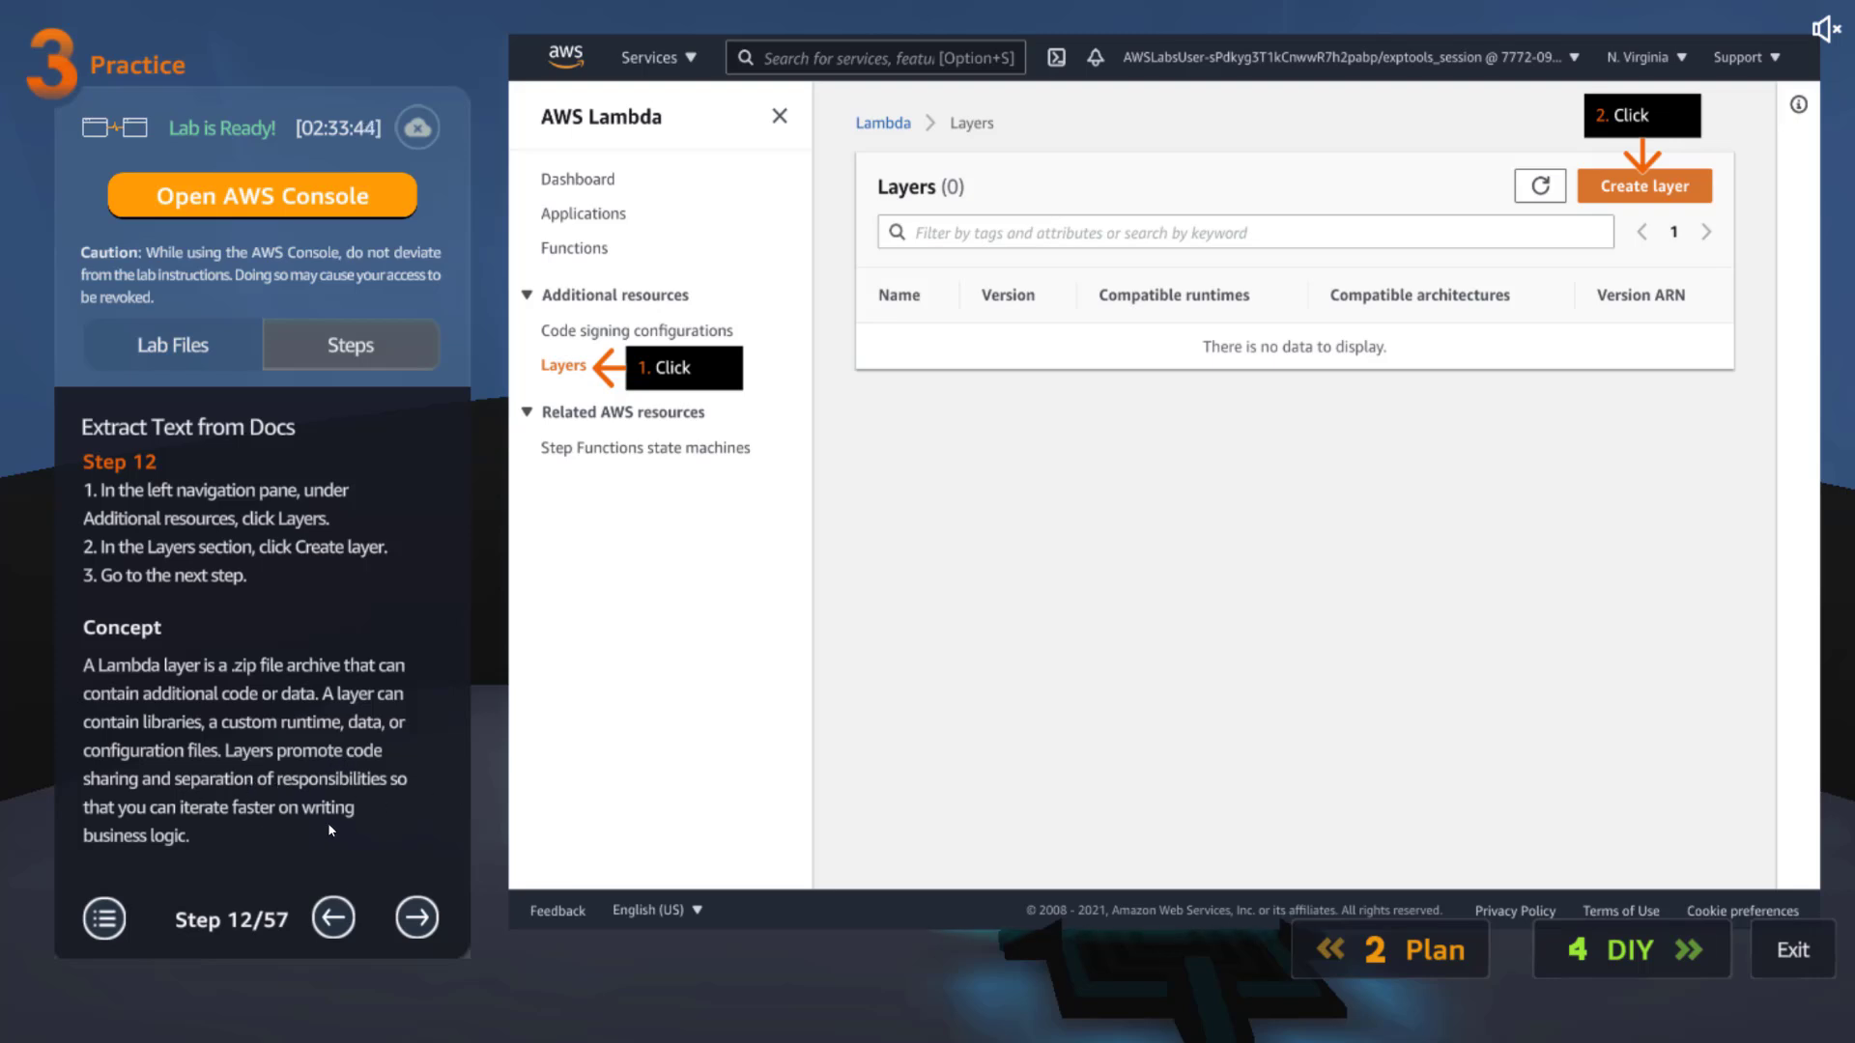
{"action": "left_click", "coordinate": [417, 917]}
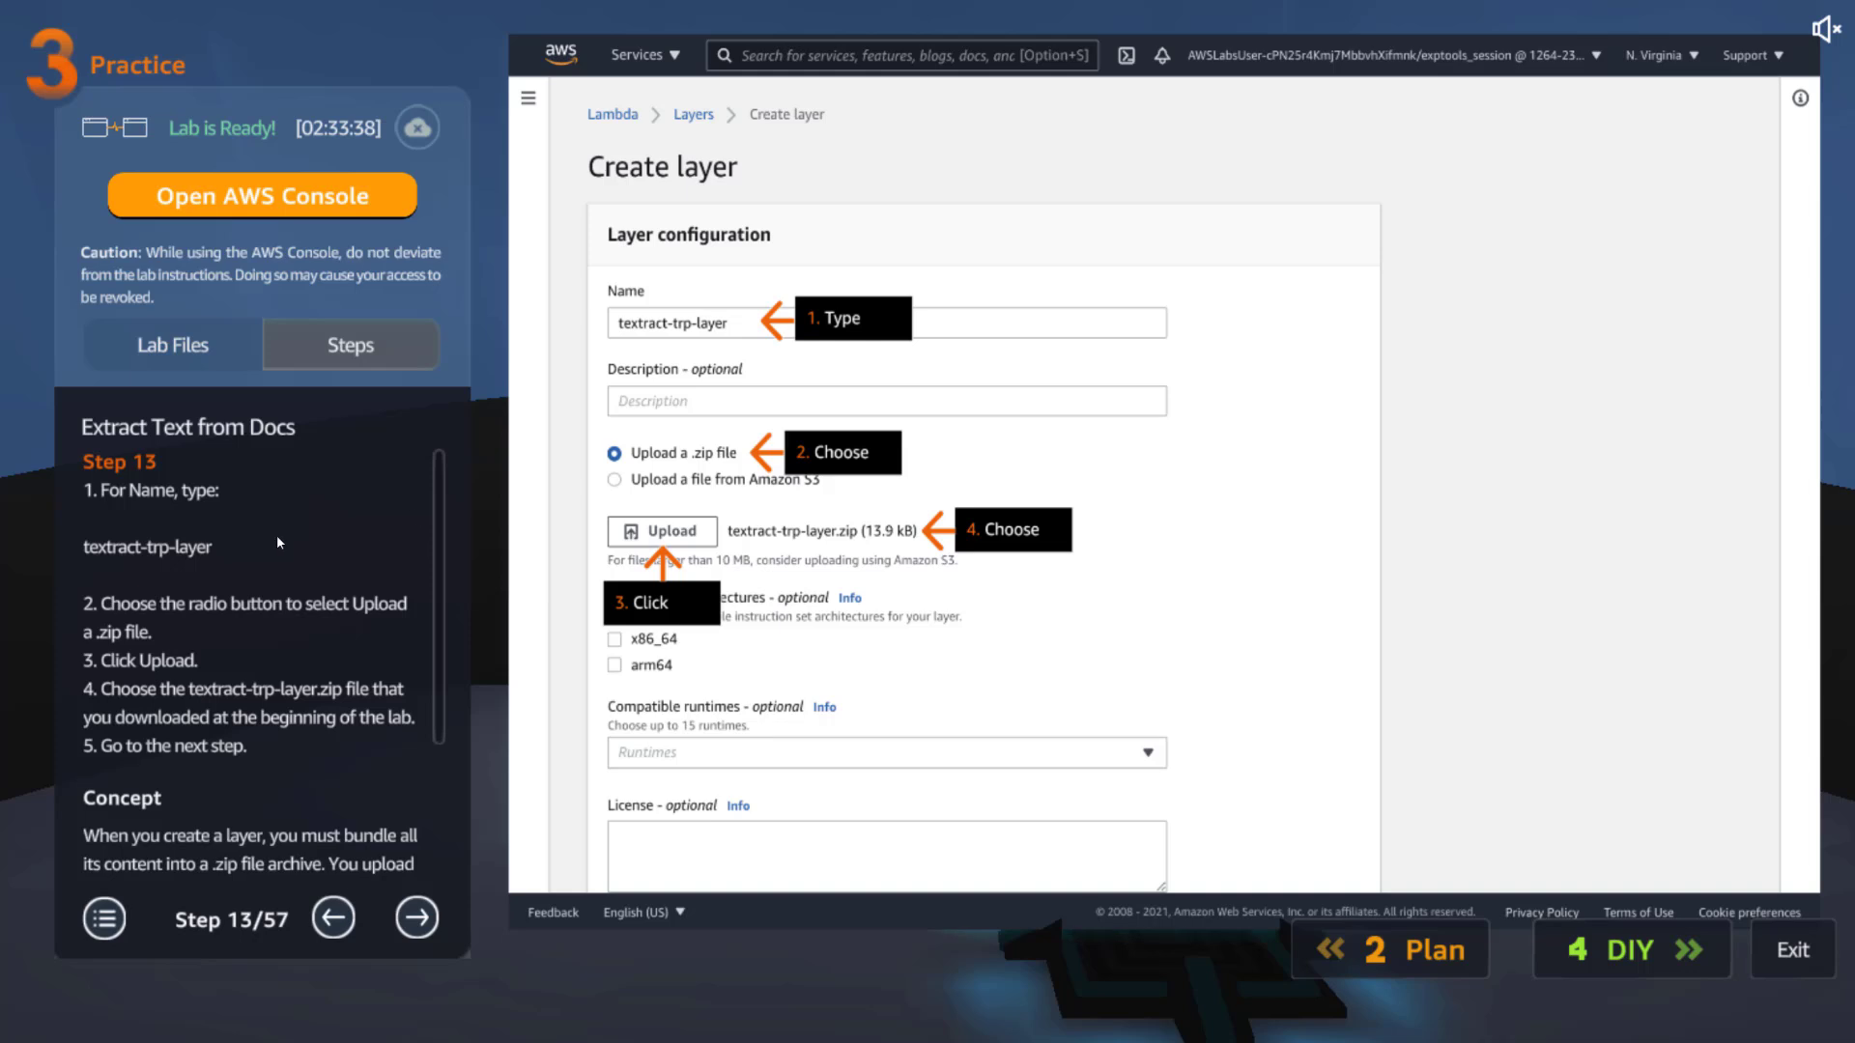
{"action": "scroll", "coordinate": [434, 729], "scroll_direction": "down", "scroll_amount": 2}
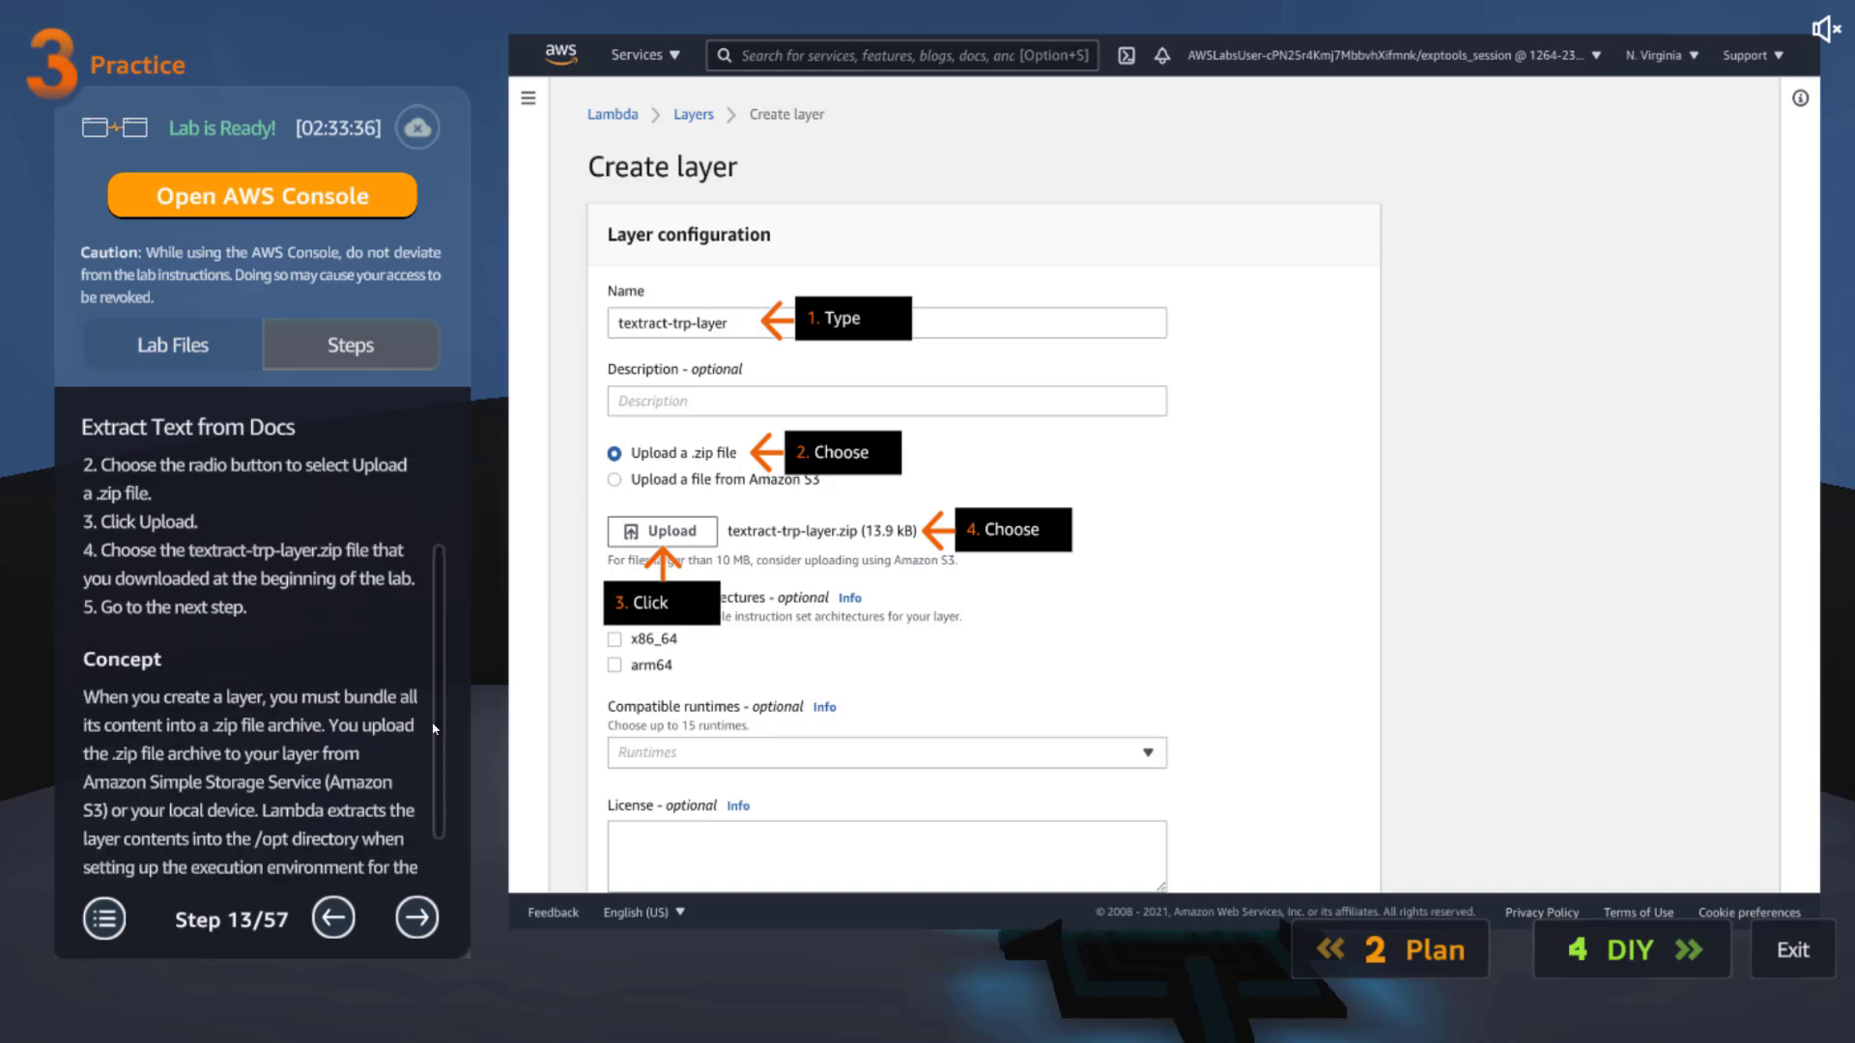
{"action": "scroll", "coordinate": [433, 729], "scroll_direction": "down", "scroll_amount": 1}
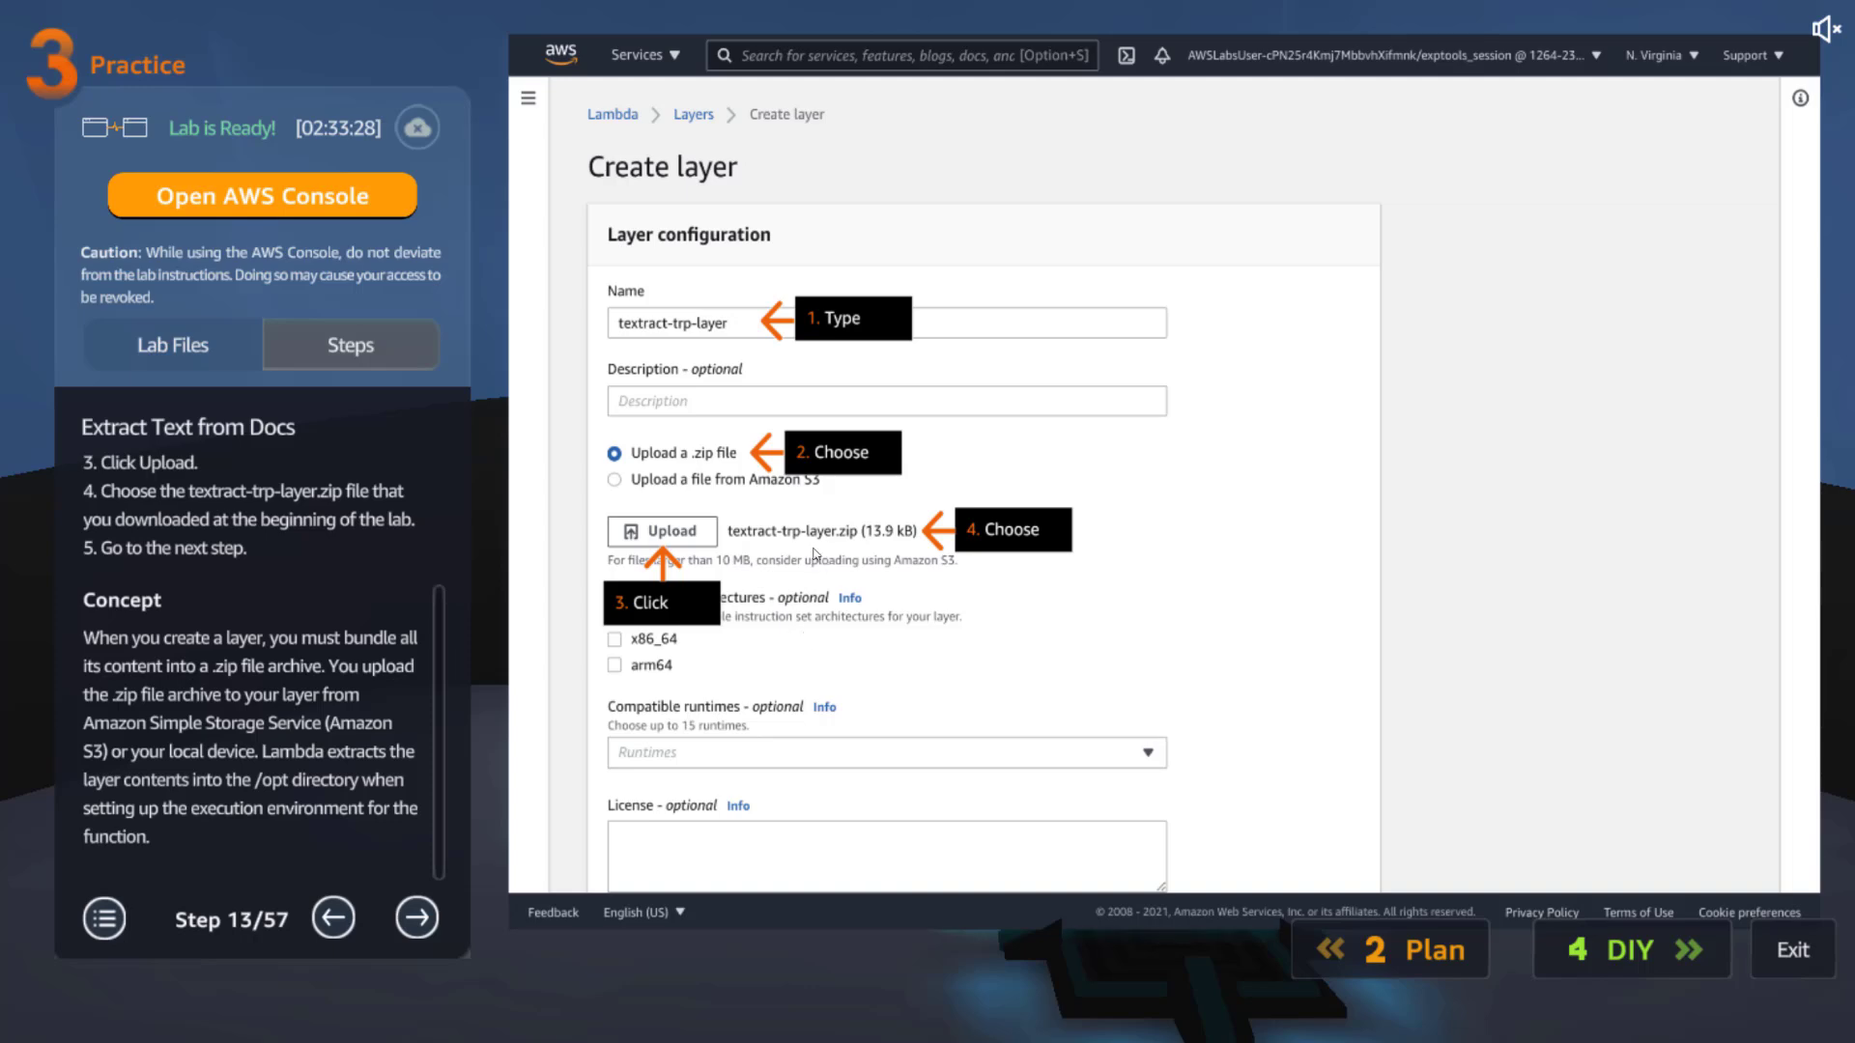
{"action": "left_click", "coordinate": [416, 916]}
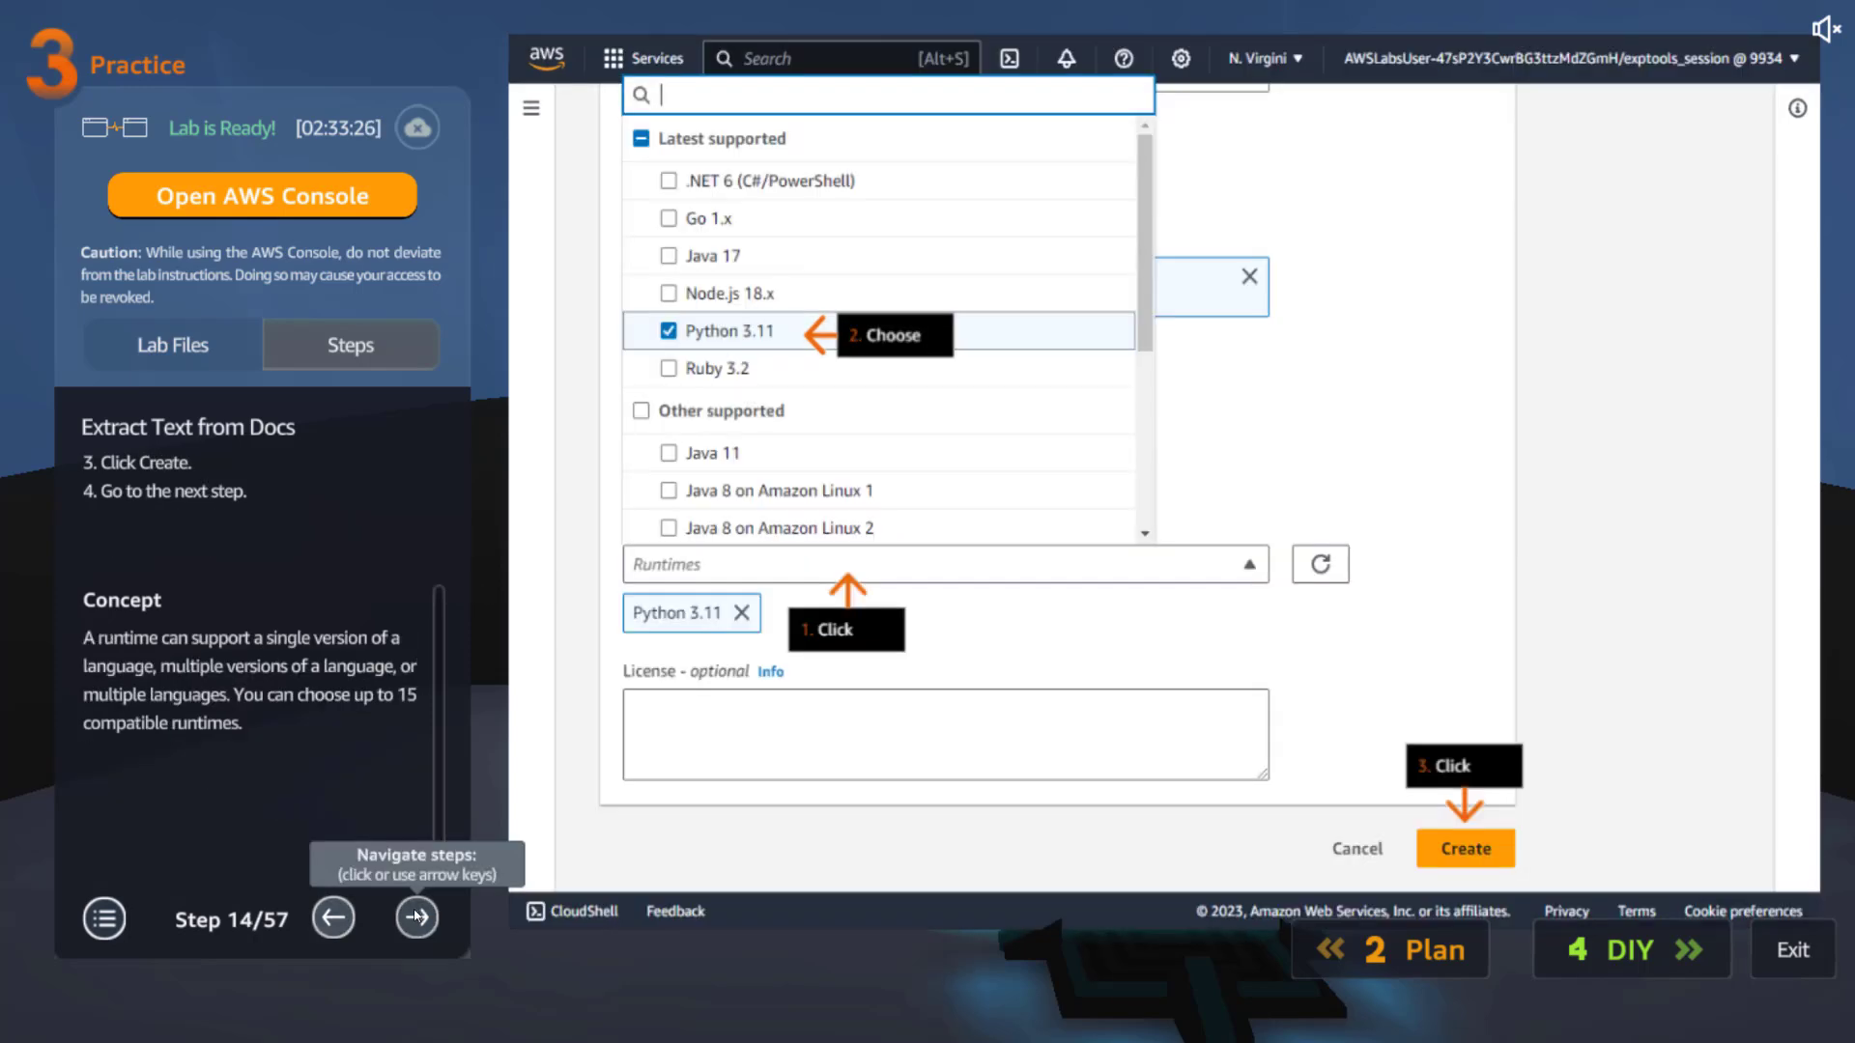
{"action": "scroll", "coordinate": [430, 690], "scroll_direction": "down", "scroll_amount": 1}
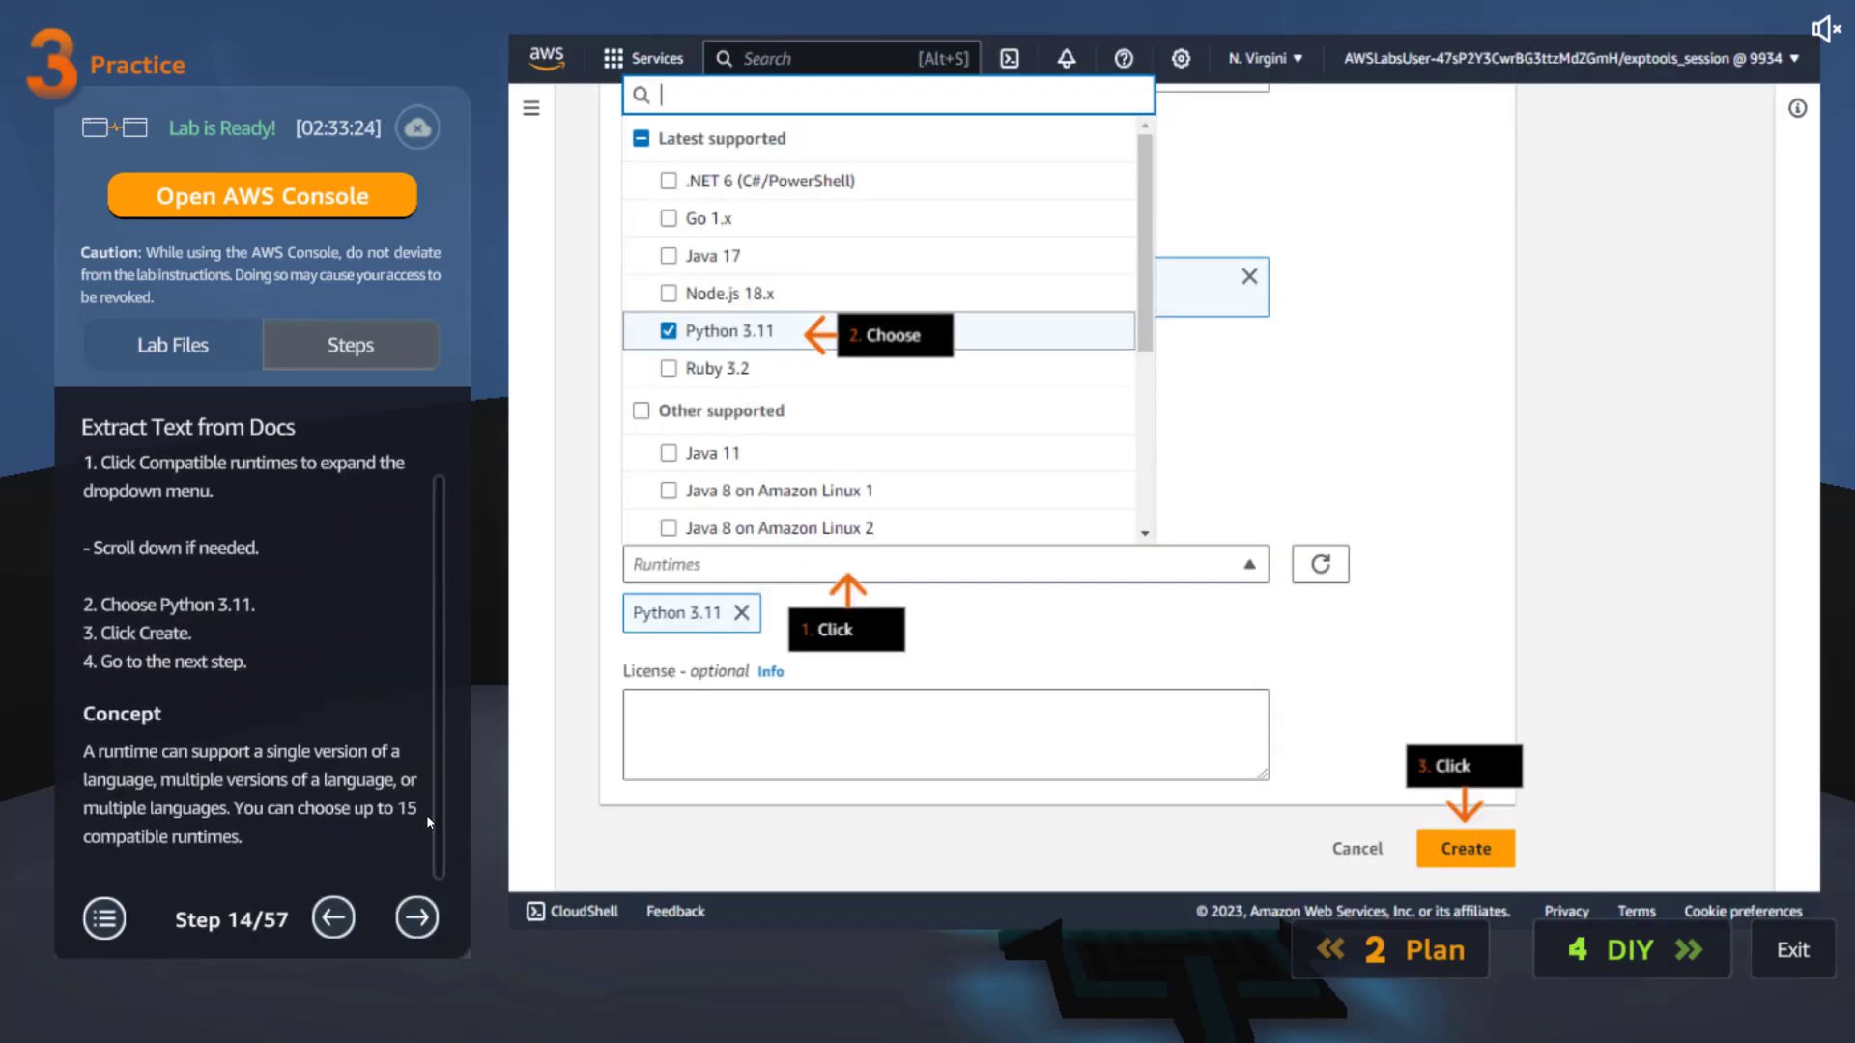
Read lab steps 15 through 17 on creating labFunction from scratch with the existing lab-lambda-function-role
{"action": "left_click", "coordinate": [416, 917]}
{"action": "scroll", "coordinate": [454, 808], "scroll_direction": "up", "scroll_amount": 1}
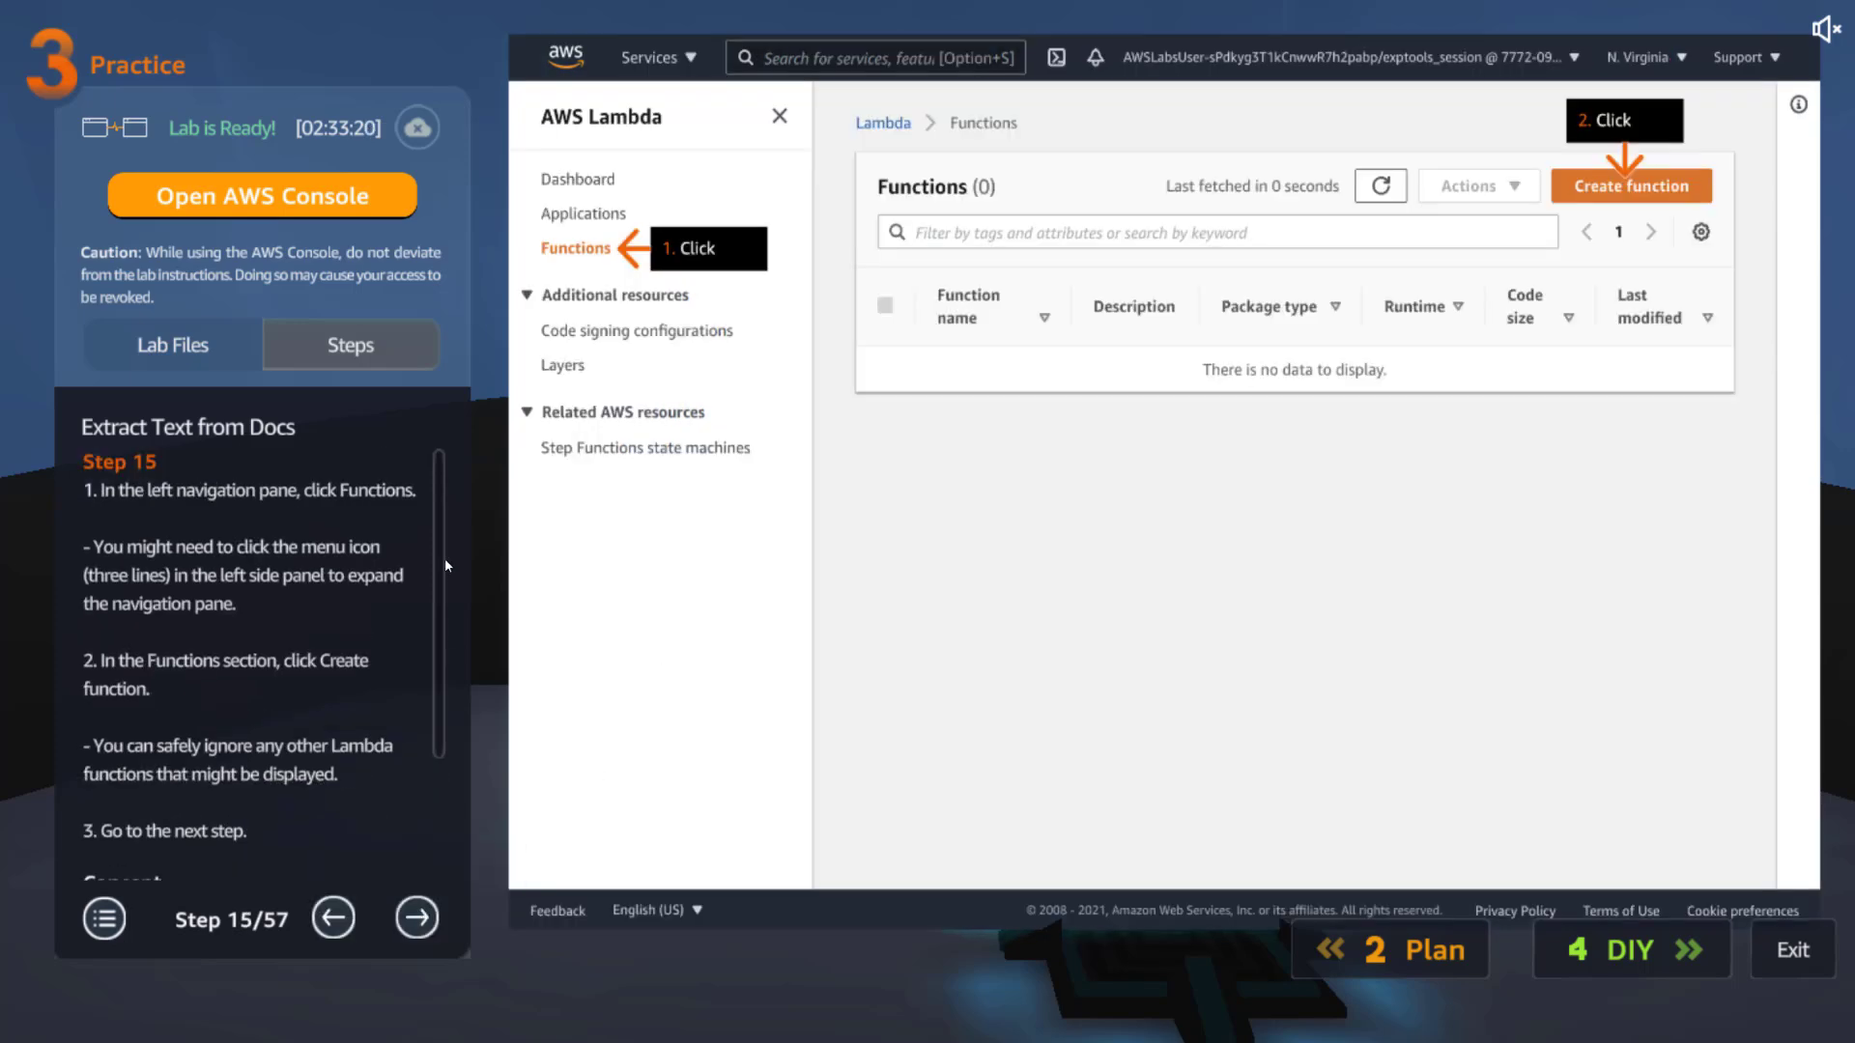
{"action": "scroll", "coordinate": [441, 542], "scroll_direction": "down", "scroll_amount": 5}
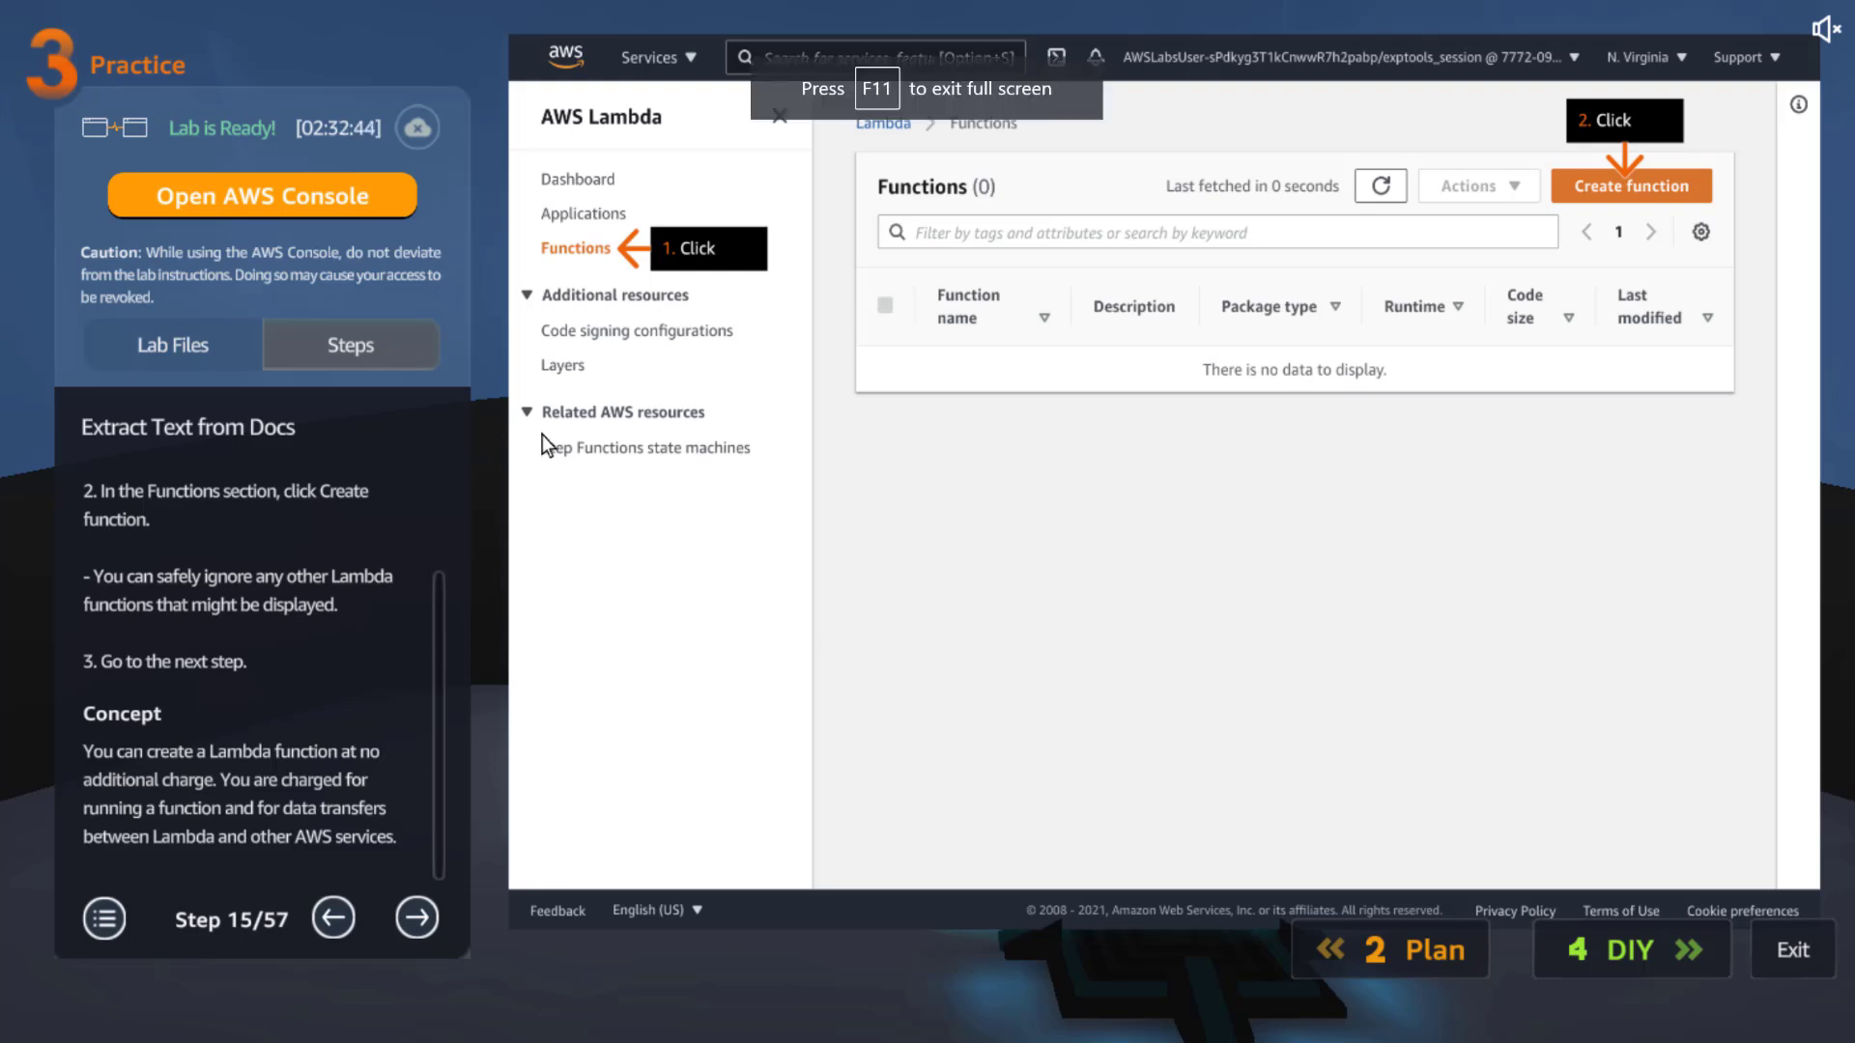
{"action": "left_click", "coordinate": [418, 917]}
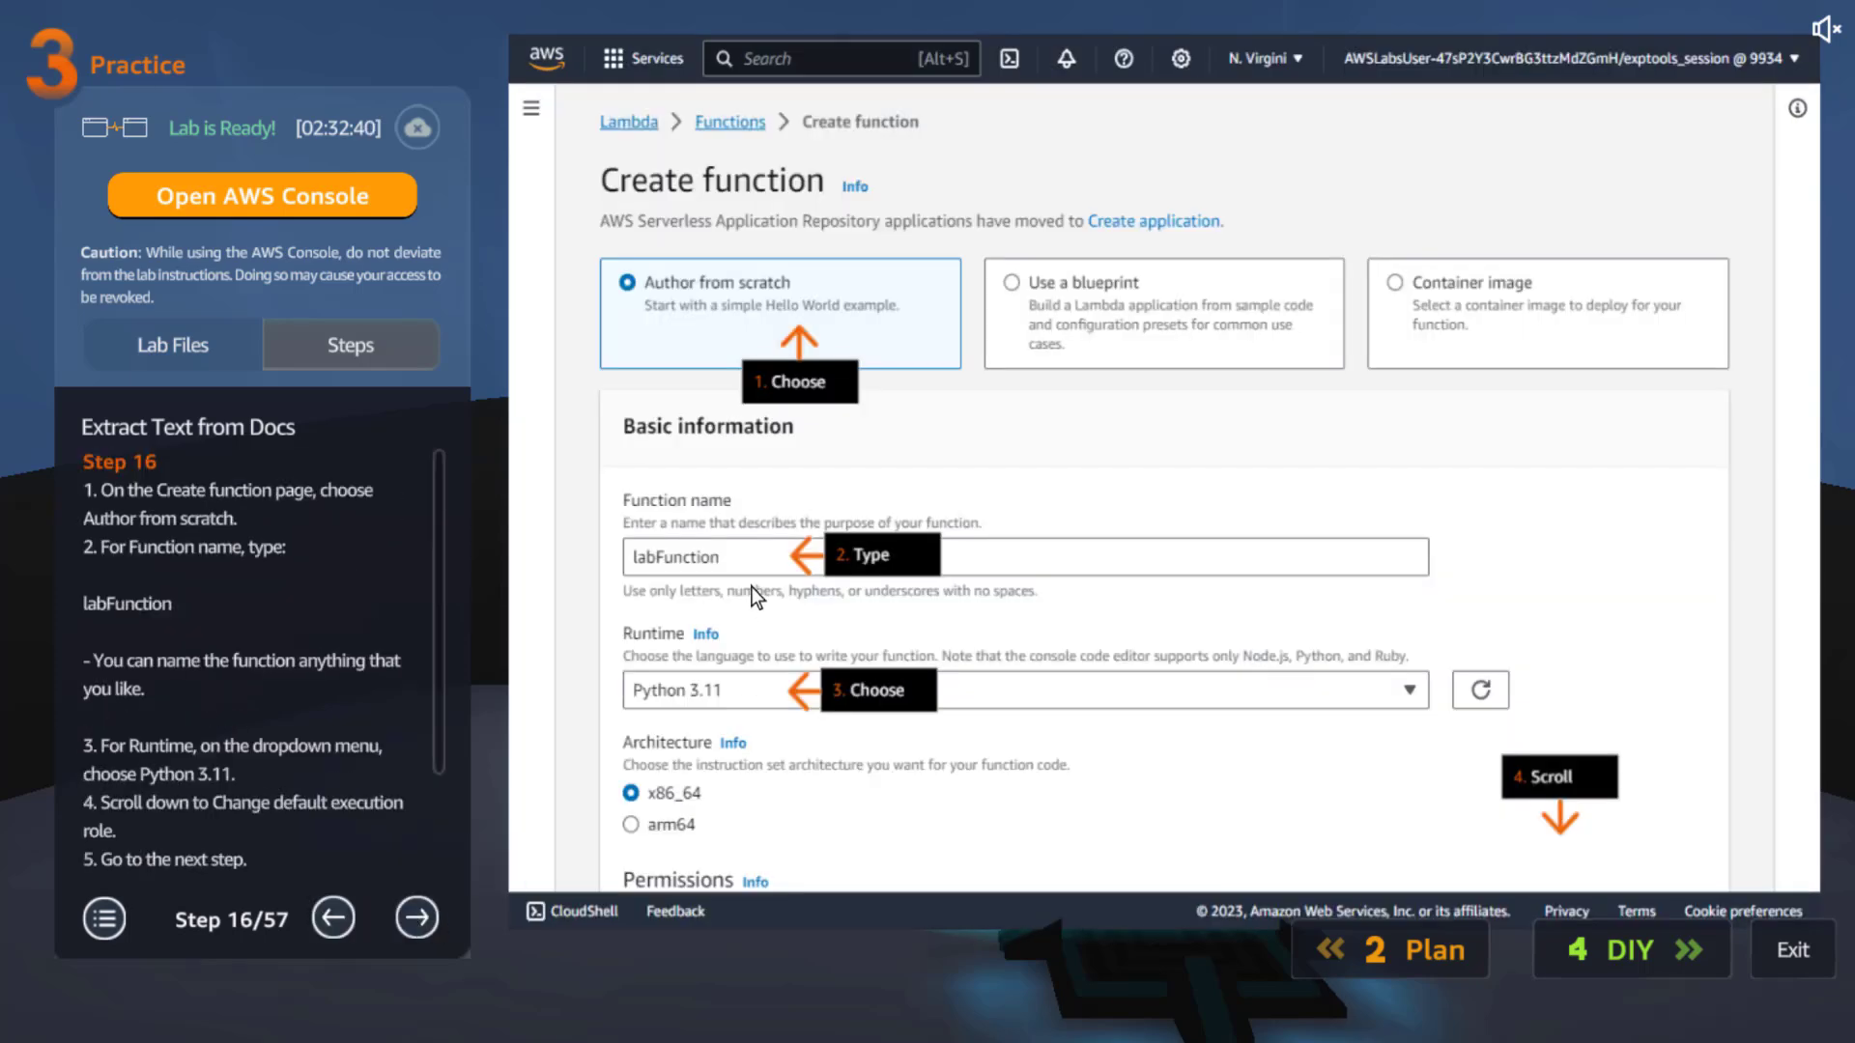
{"action": "left_click_drag", "start_coordinate": [438, 594], "coordinate": [440, 744]}
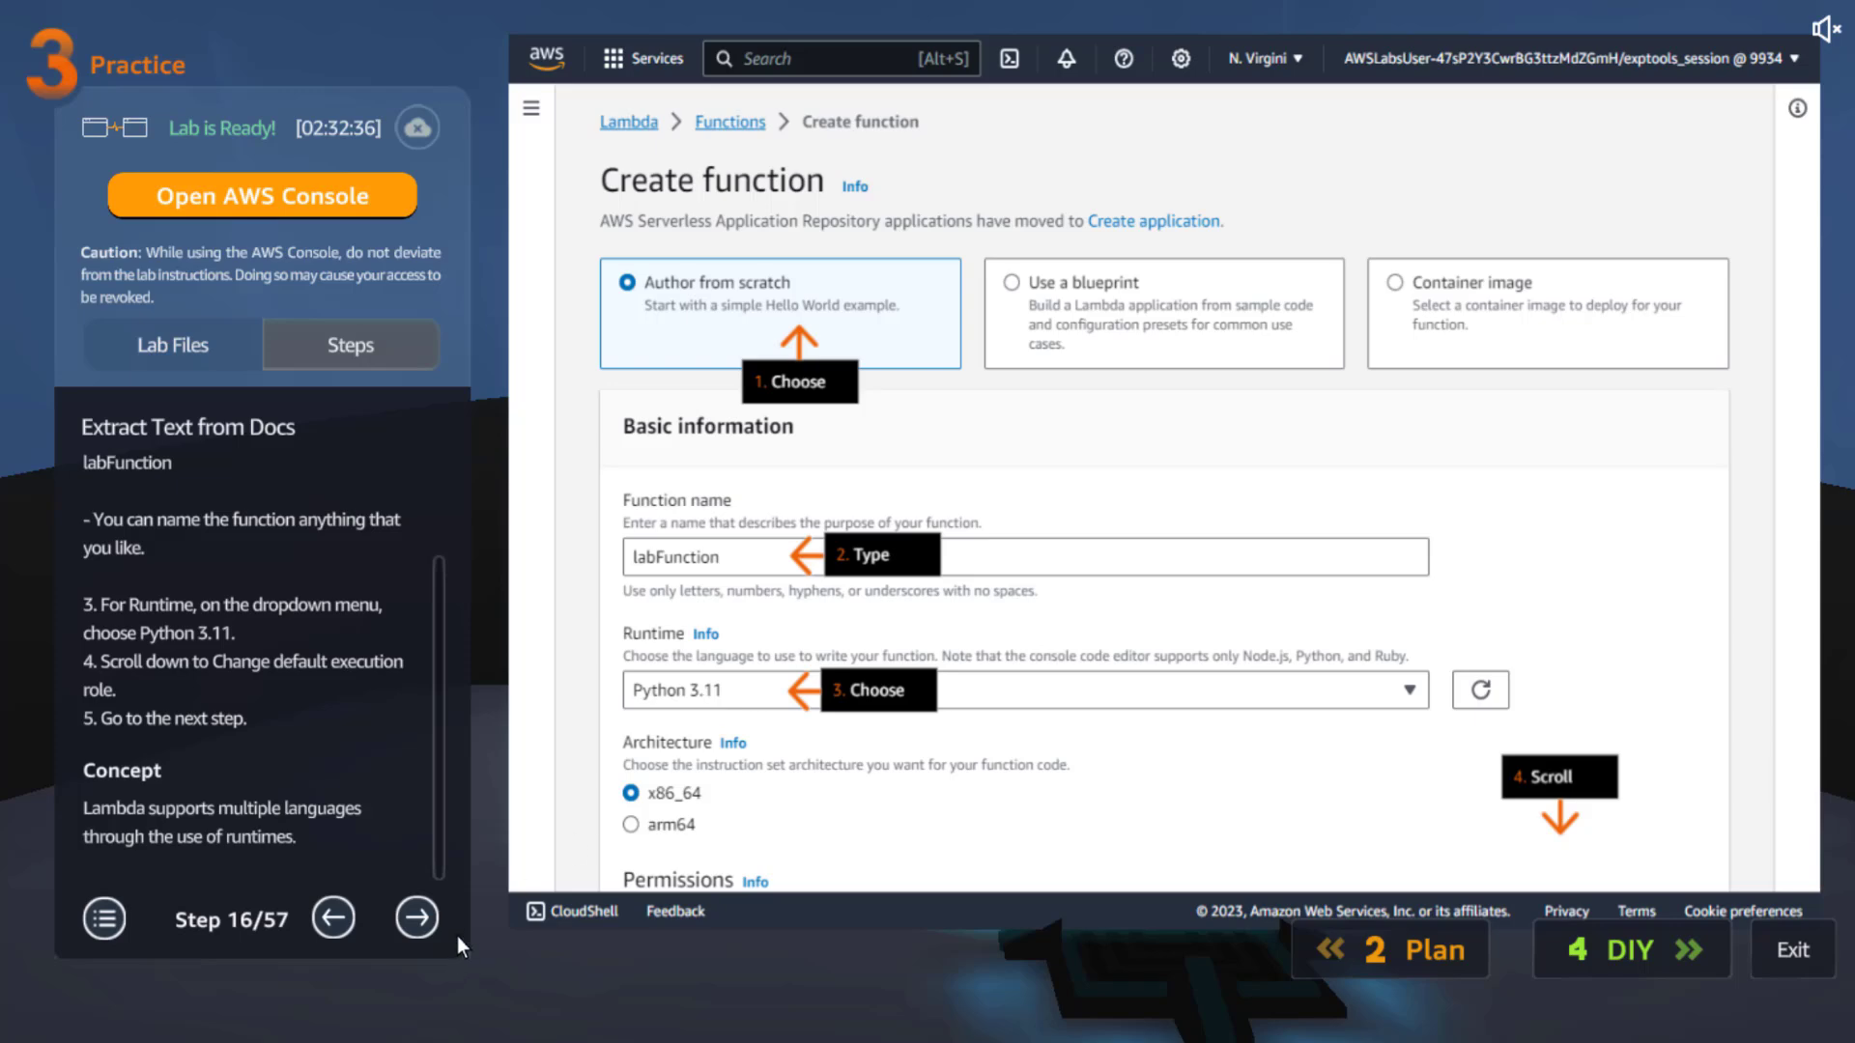
{"action": "left_click", "coordinate": [417, 915]}
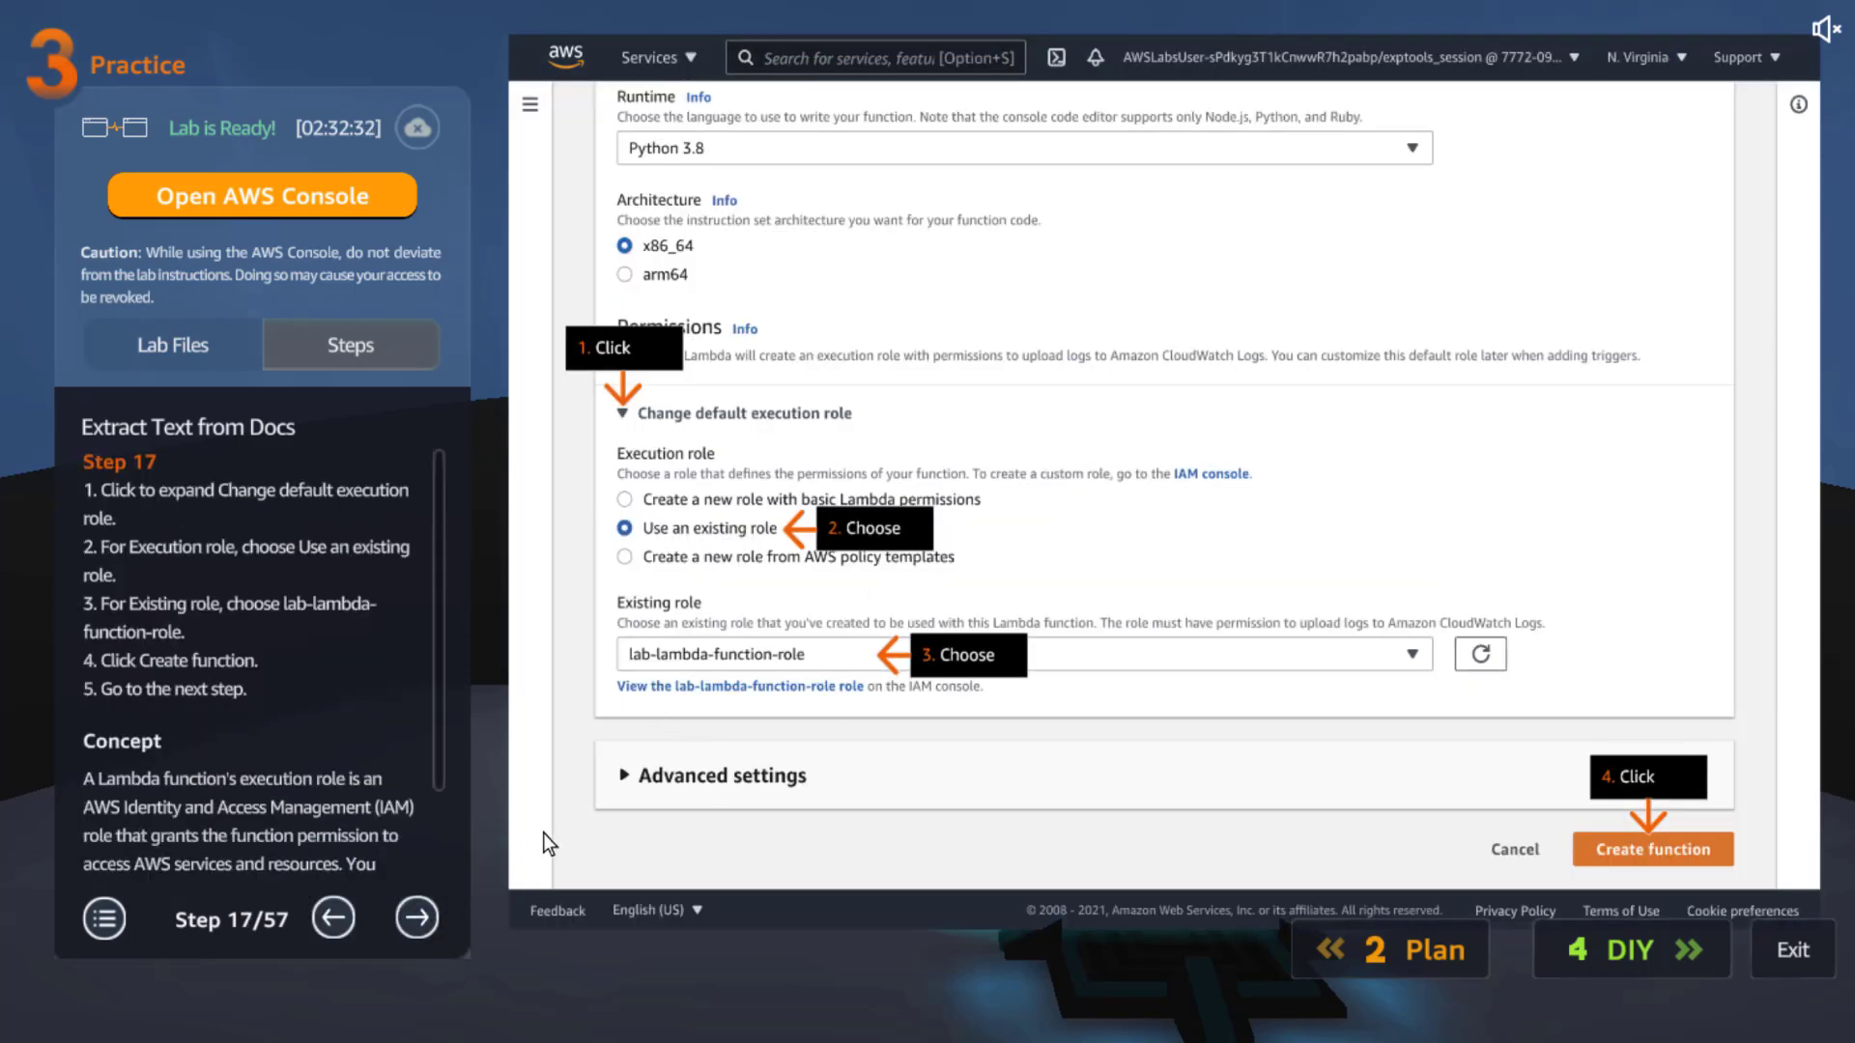
{"action": "scroll", "coordinate": [437, 753], "scroll_direction": "down", "scroll_amount": 1}
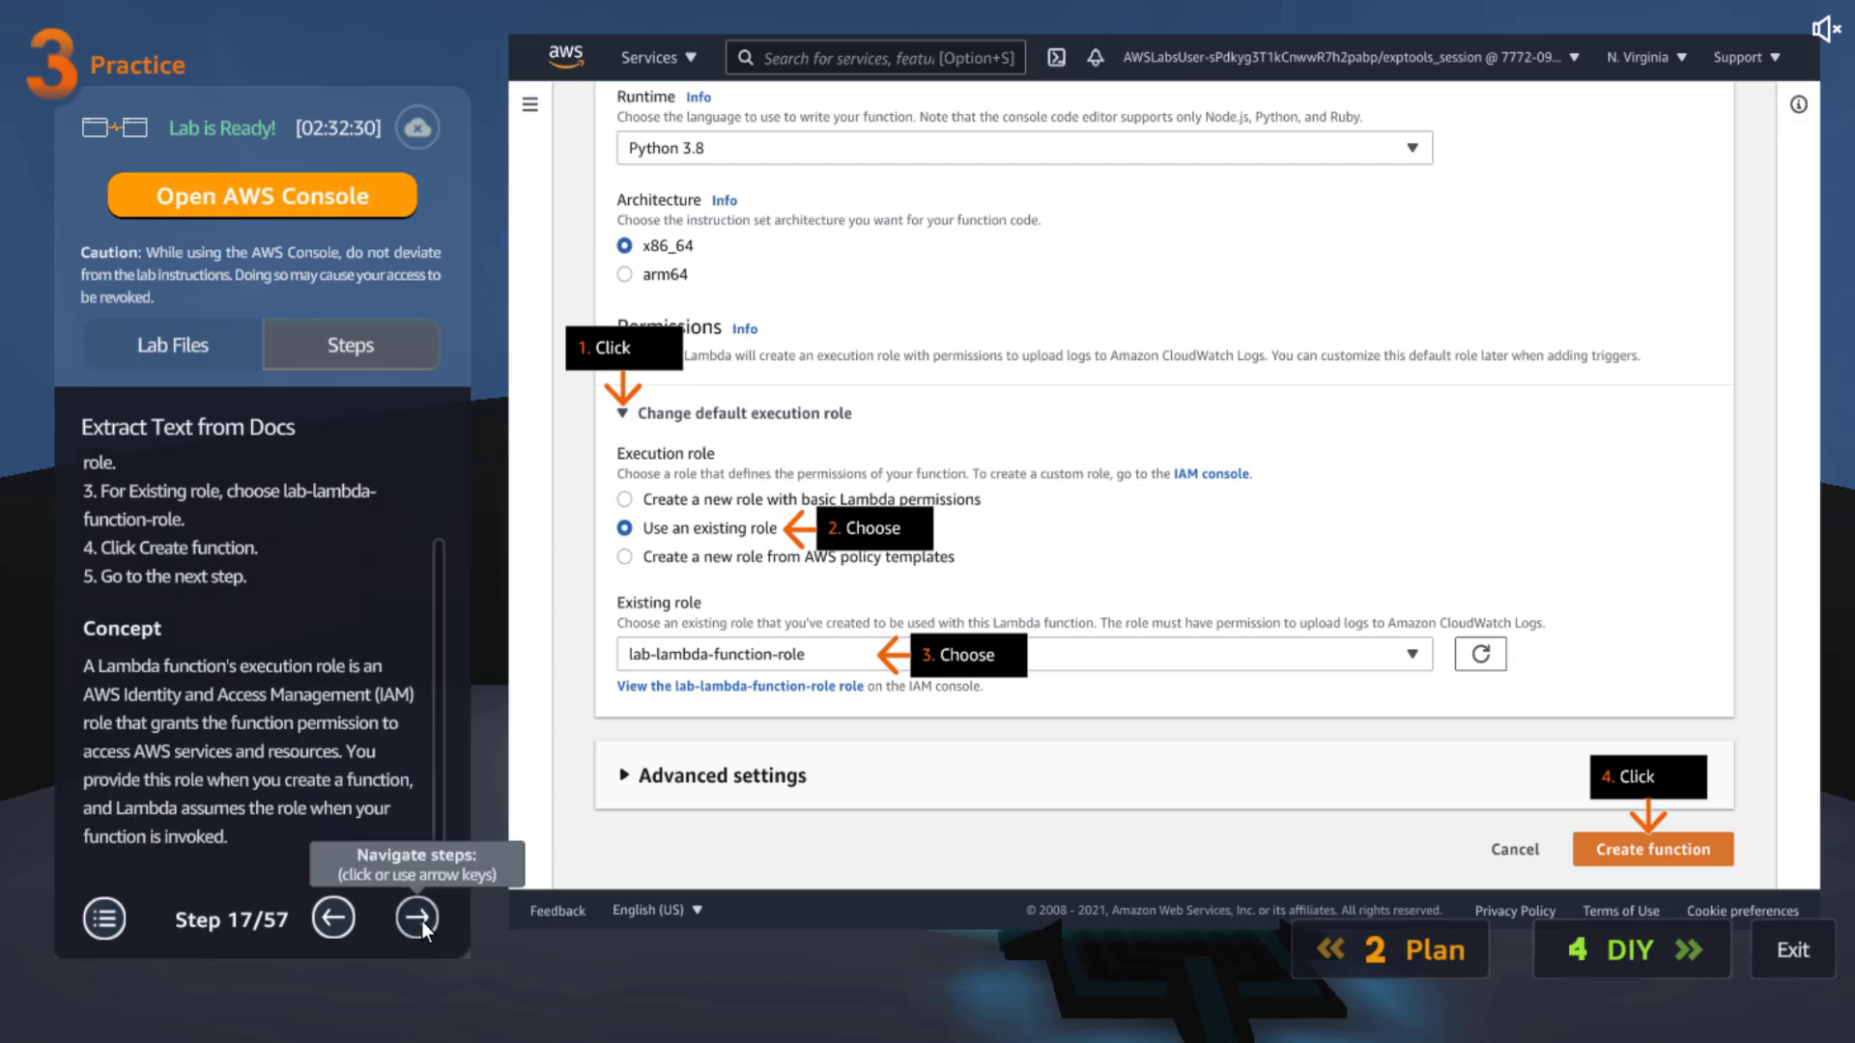
Read lab steps 18 through 21 on uploading lambda_code.zip, setting the feature type to FORMS and deploying the labFunction code
{"action": "left_click", "coordinate": [419, 918]}
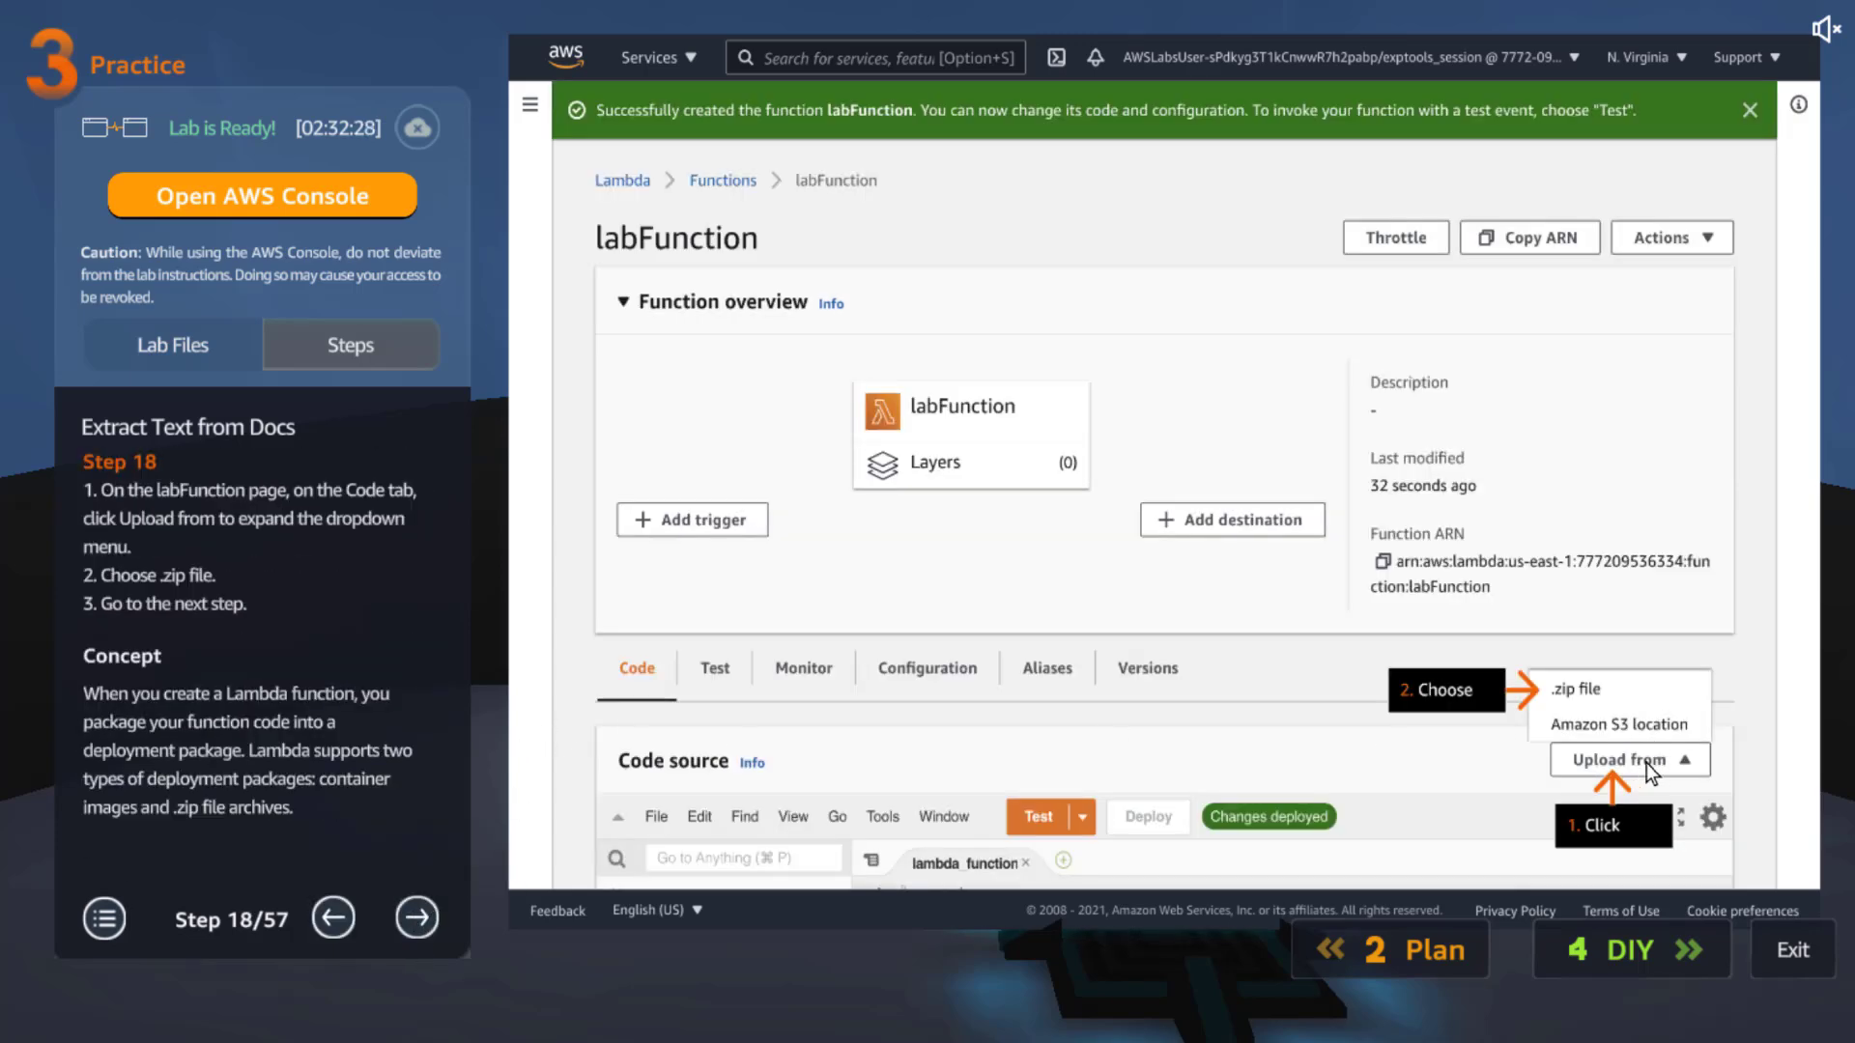
{"action": "left_click", "coordinate": [416, 918]}
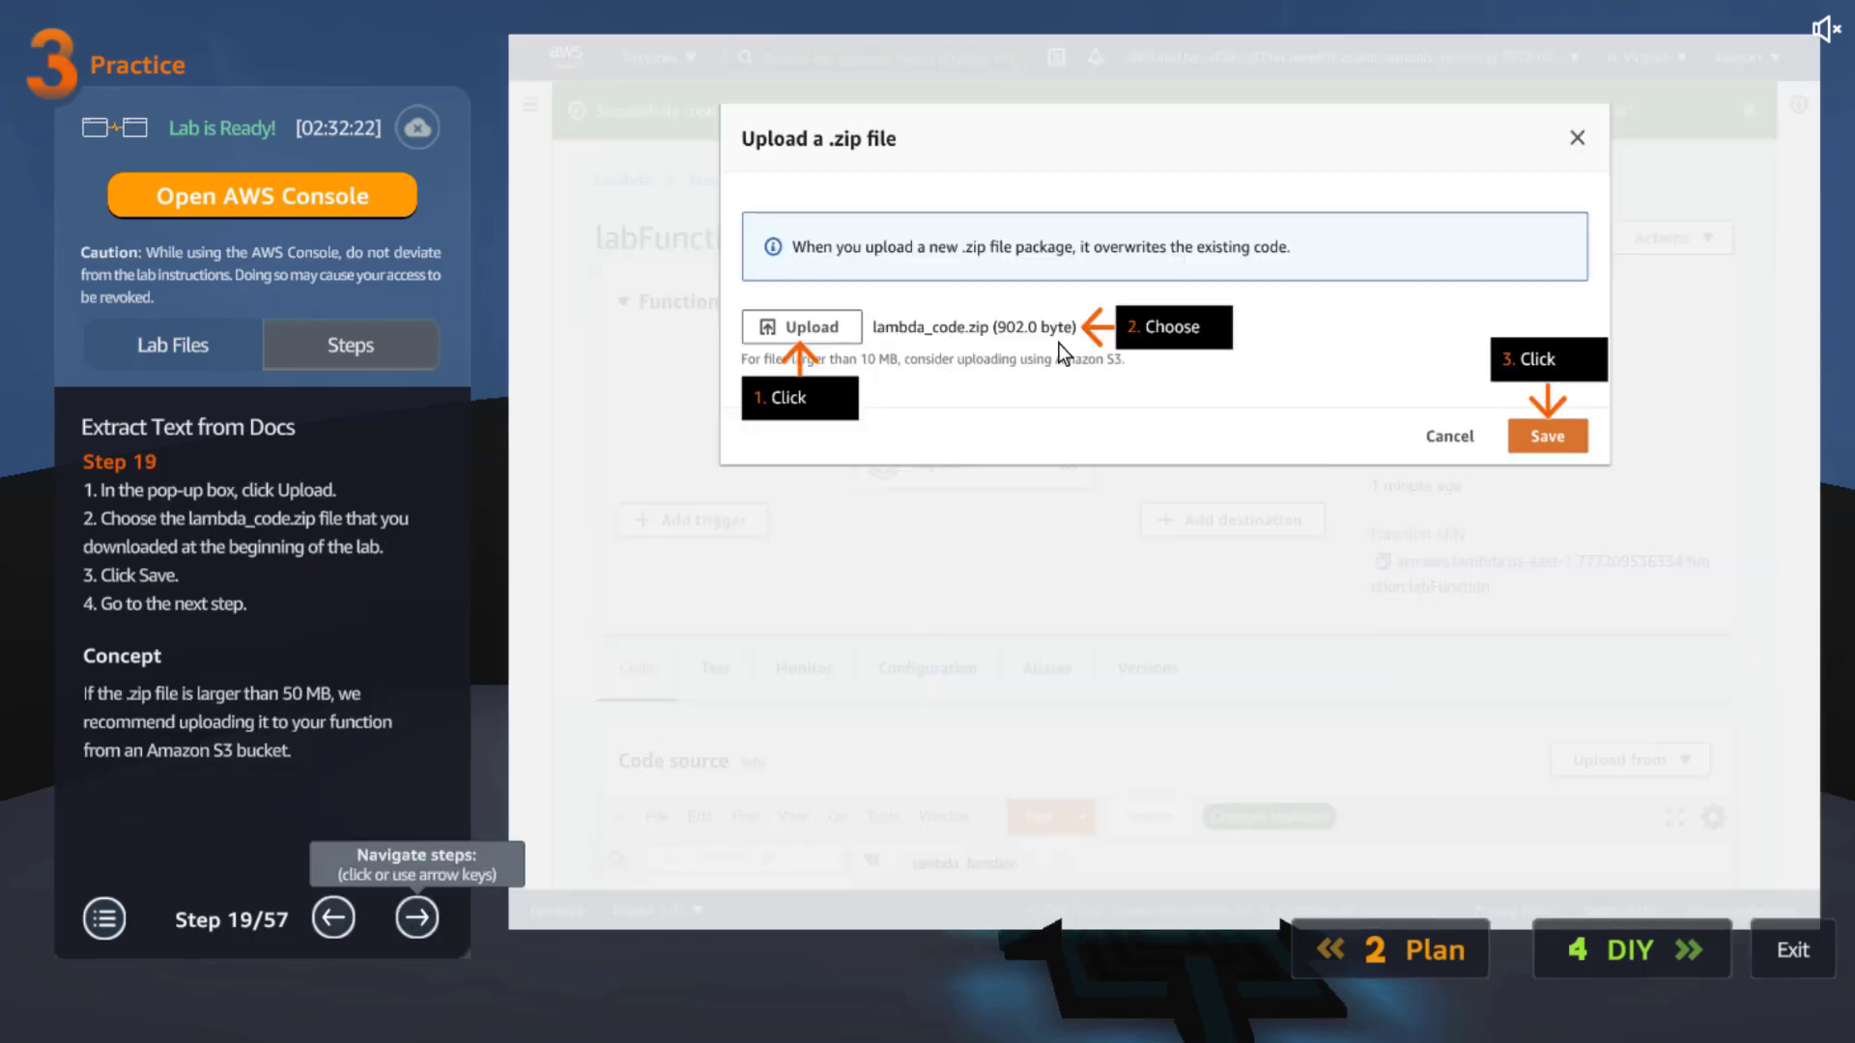
{"action": "left_click", "coordinate": [417, 917]}
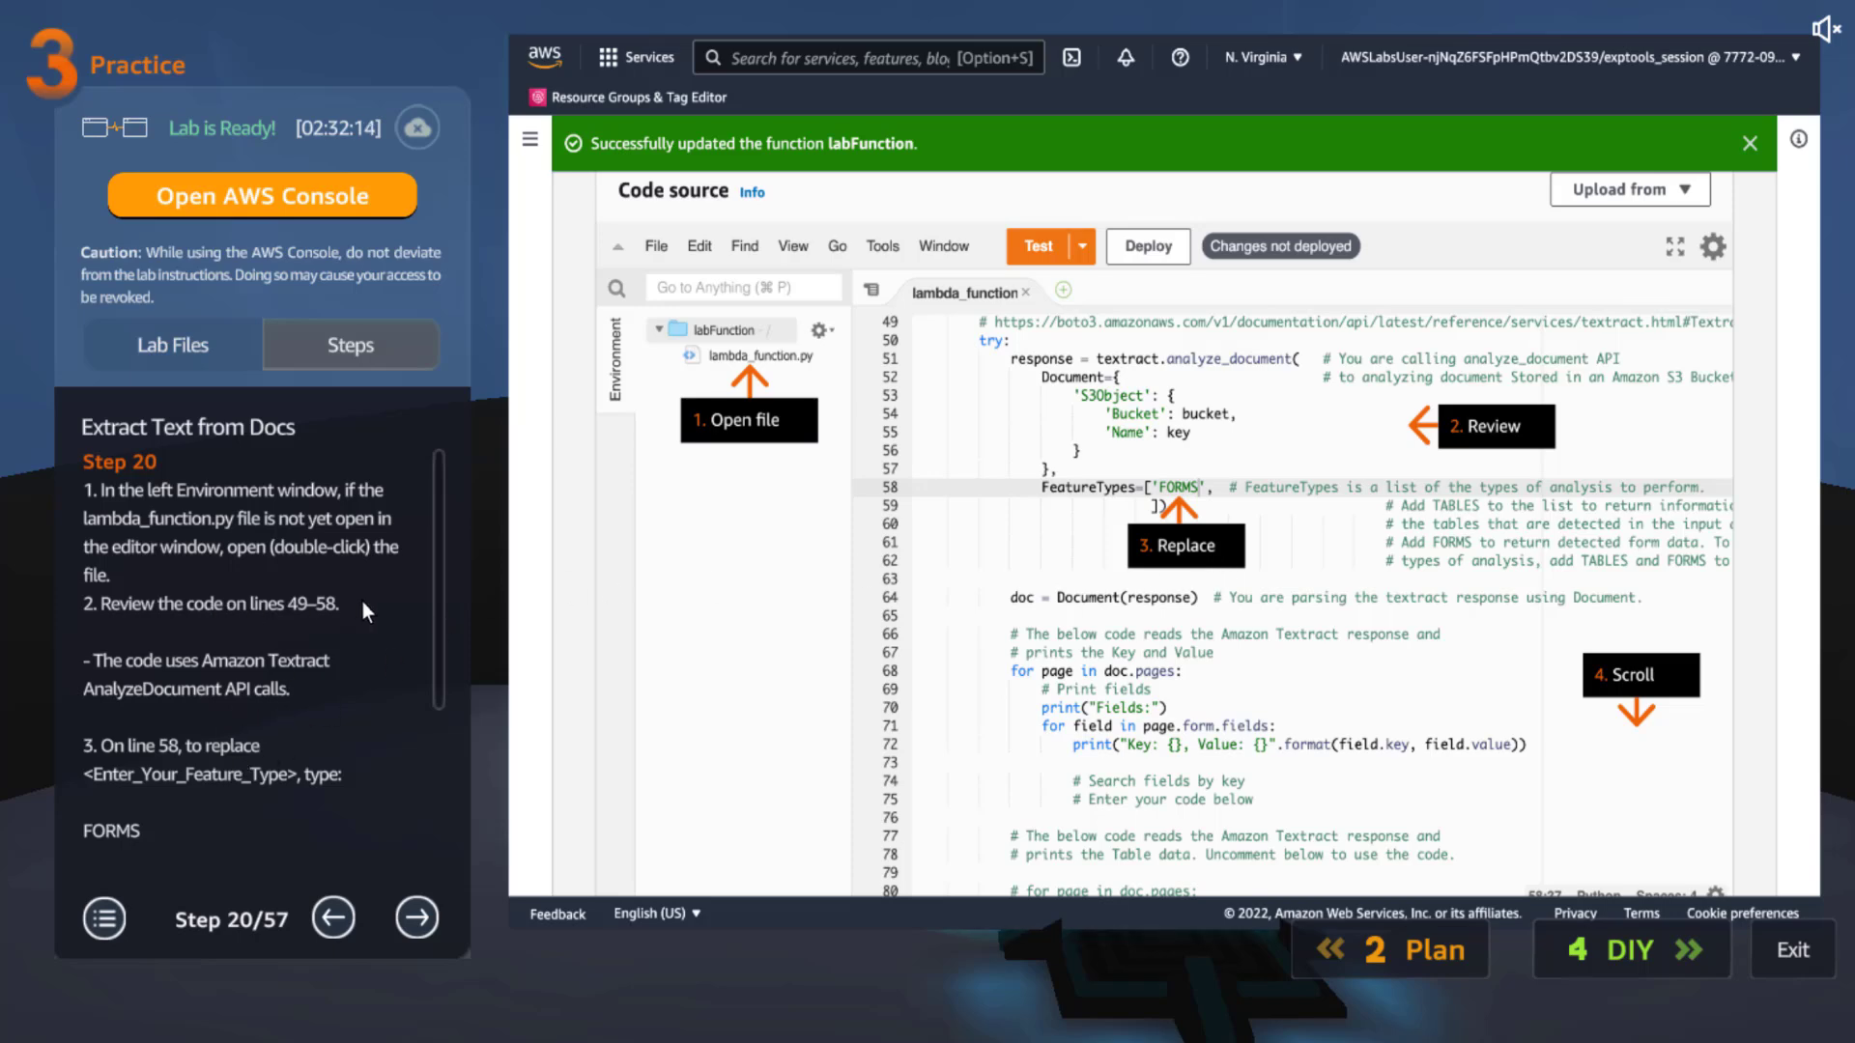
{"action": "left_click_drag", "start_coordinate": [441, 566], "coordinate": [441, 691]}
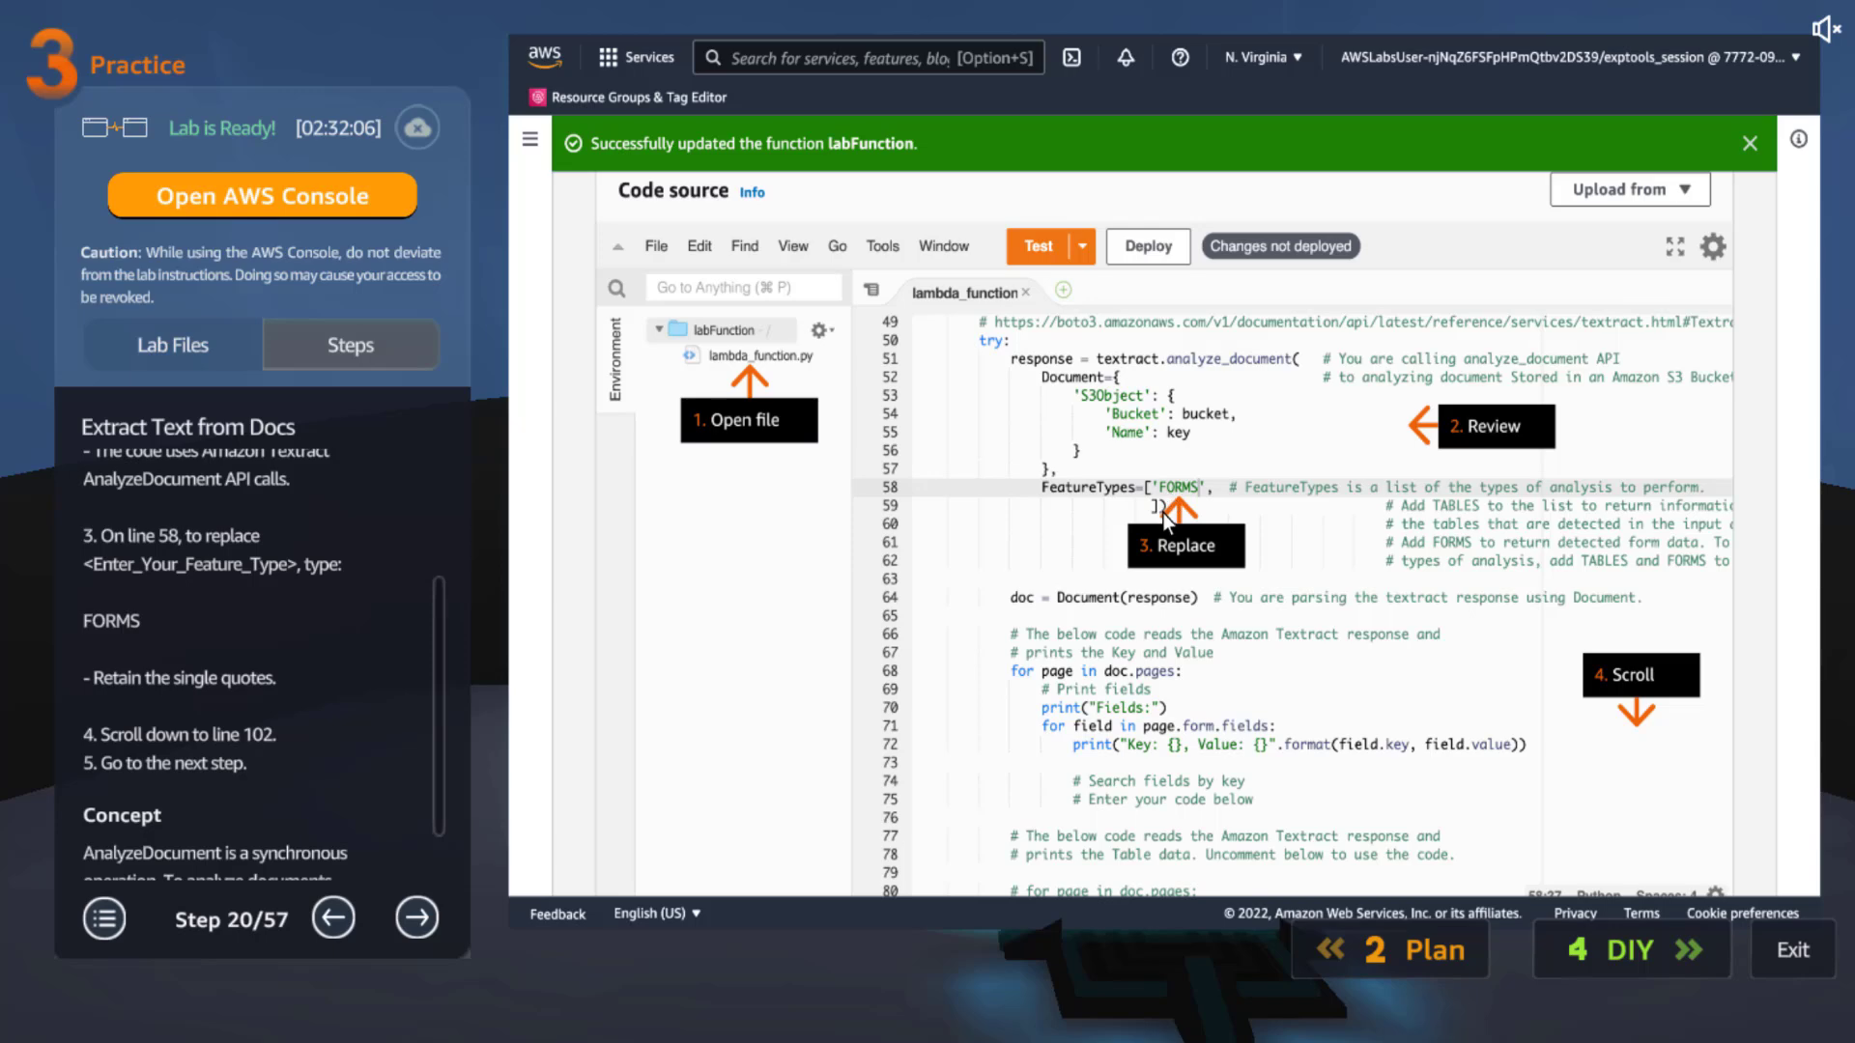
{"action": "scroll", "coordinate": [363, 753], "scroll_direction": "down", "scroll_amount": 1}
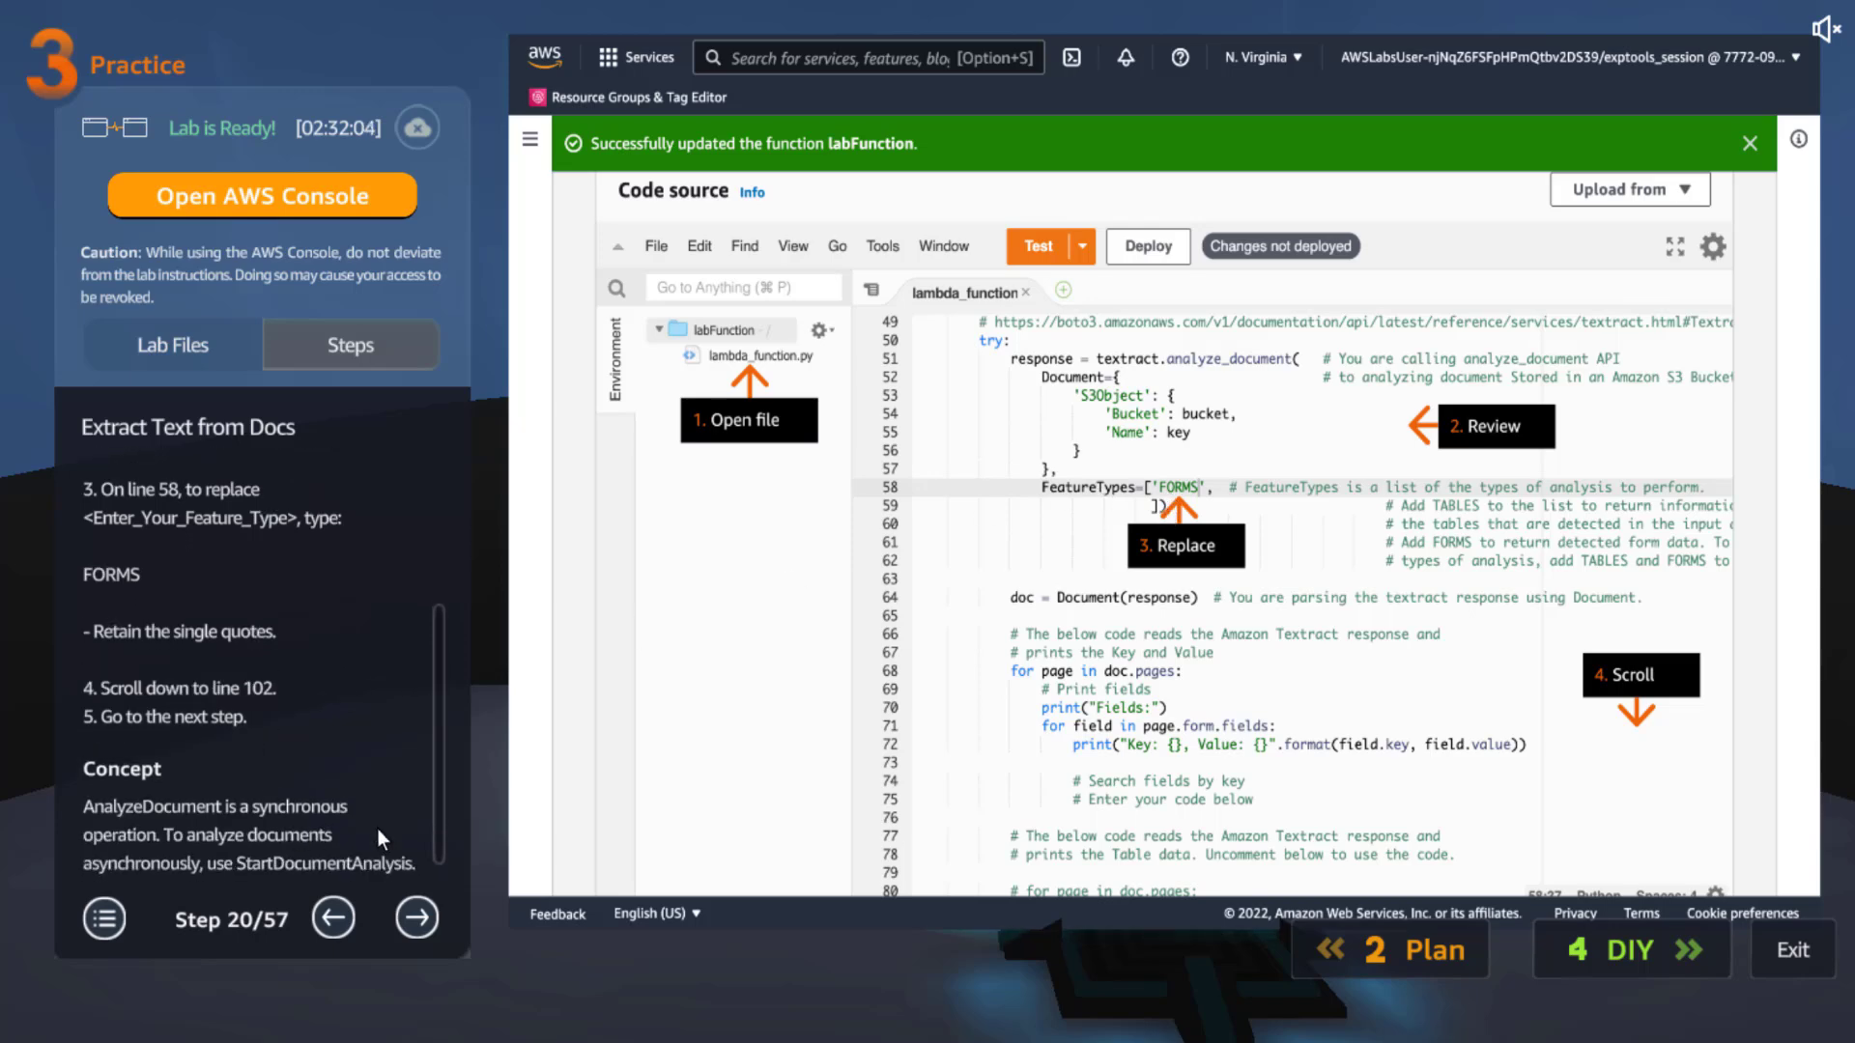
{"action": "left_click", "coordinate": [421, 915]}
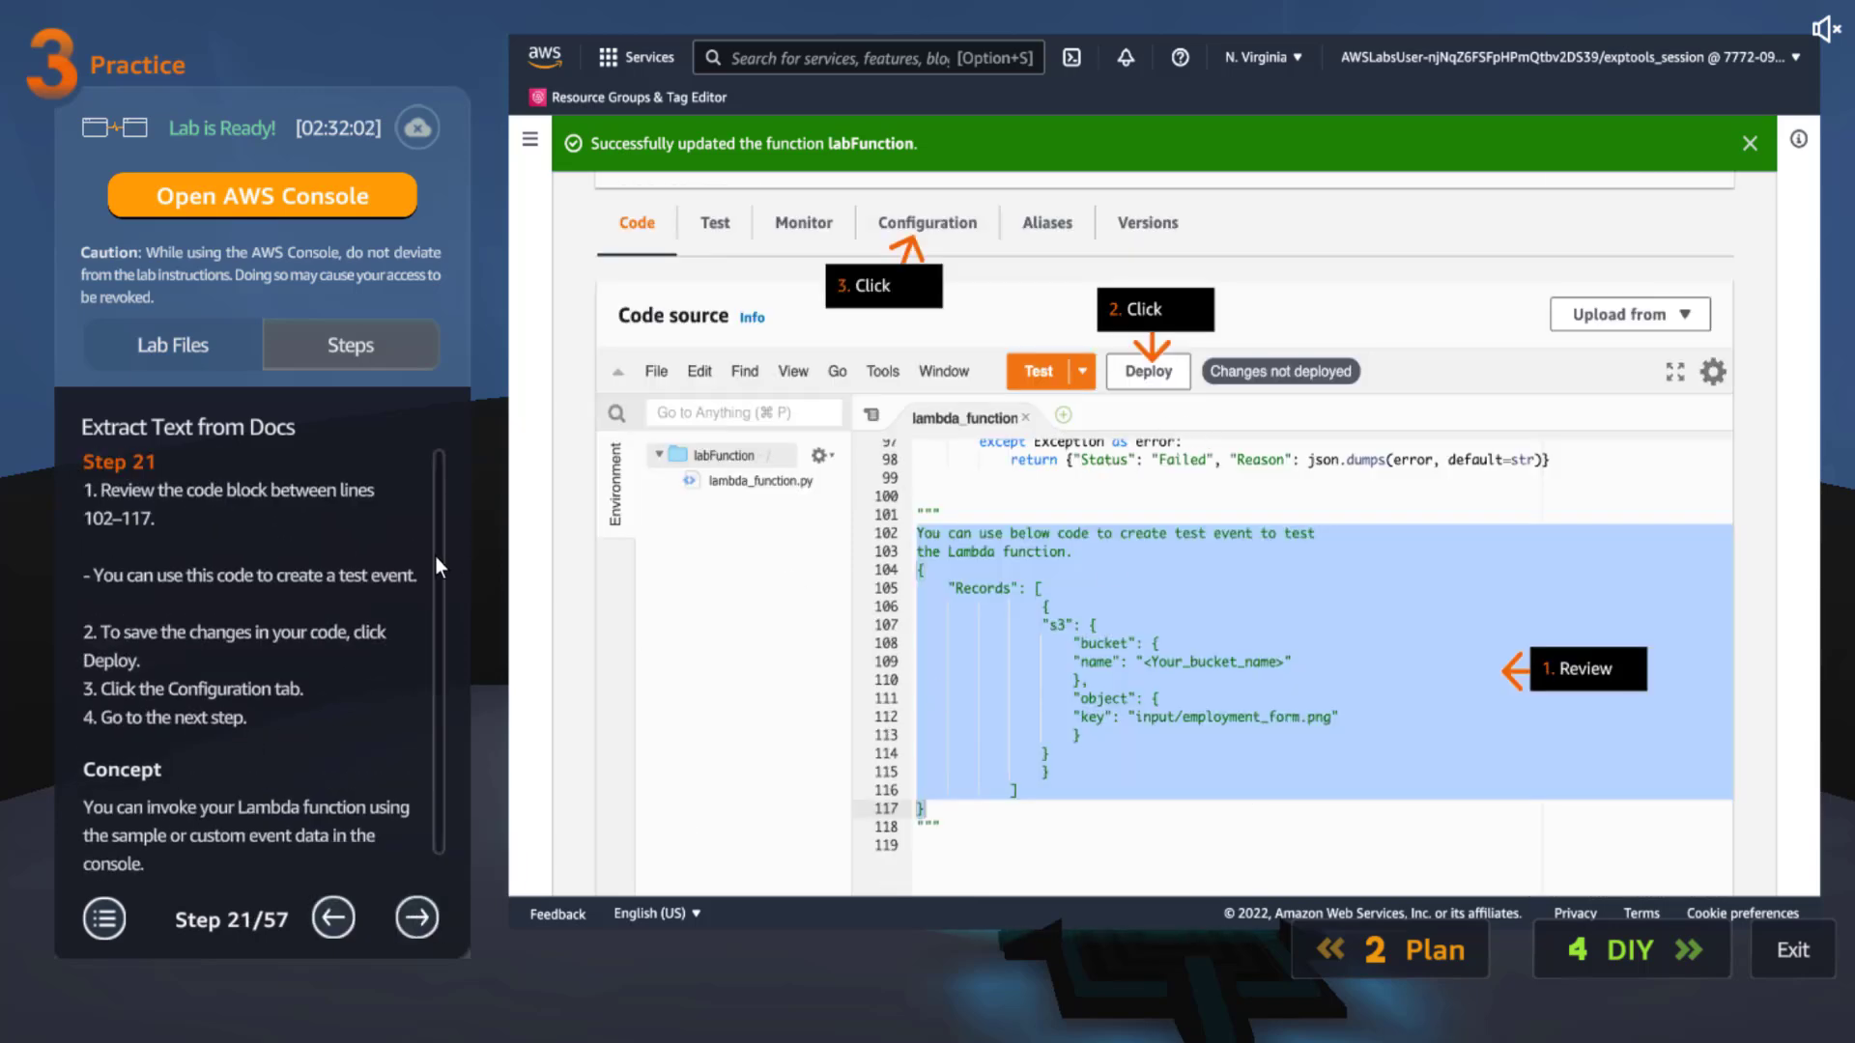
{"action": "scroll", "coordinate": [440, 564], "scroll_direction": "down", "scroll_amount": 1}
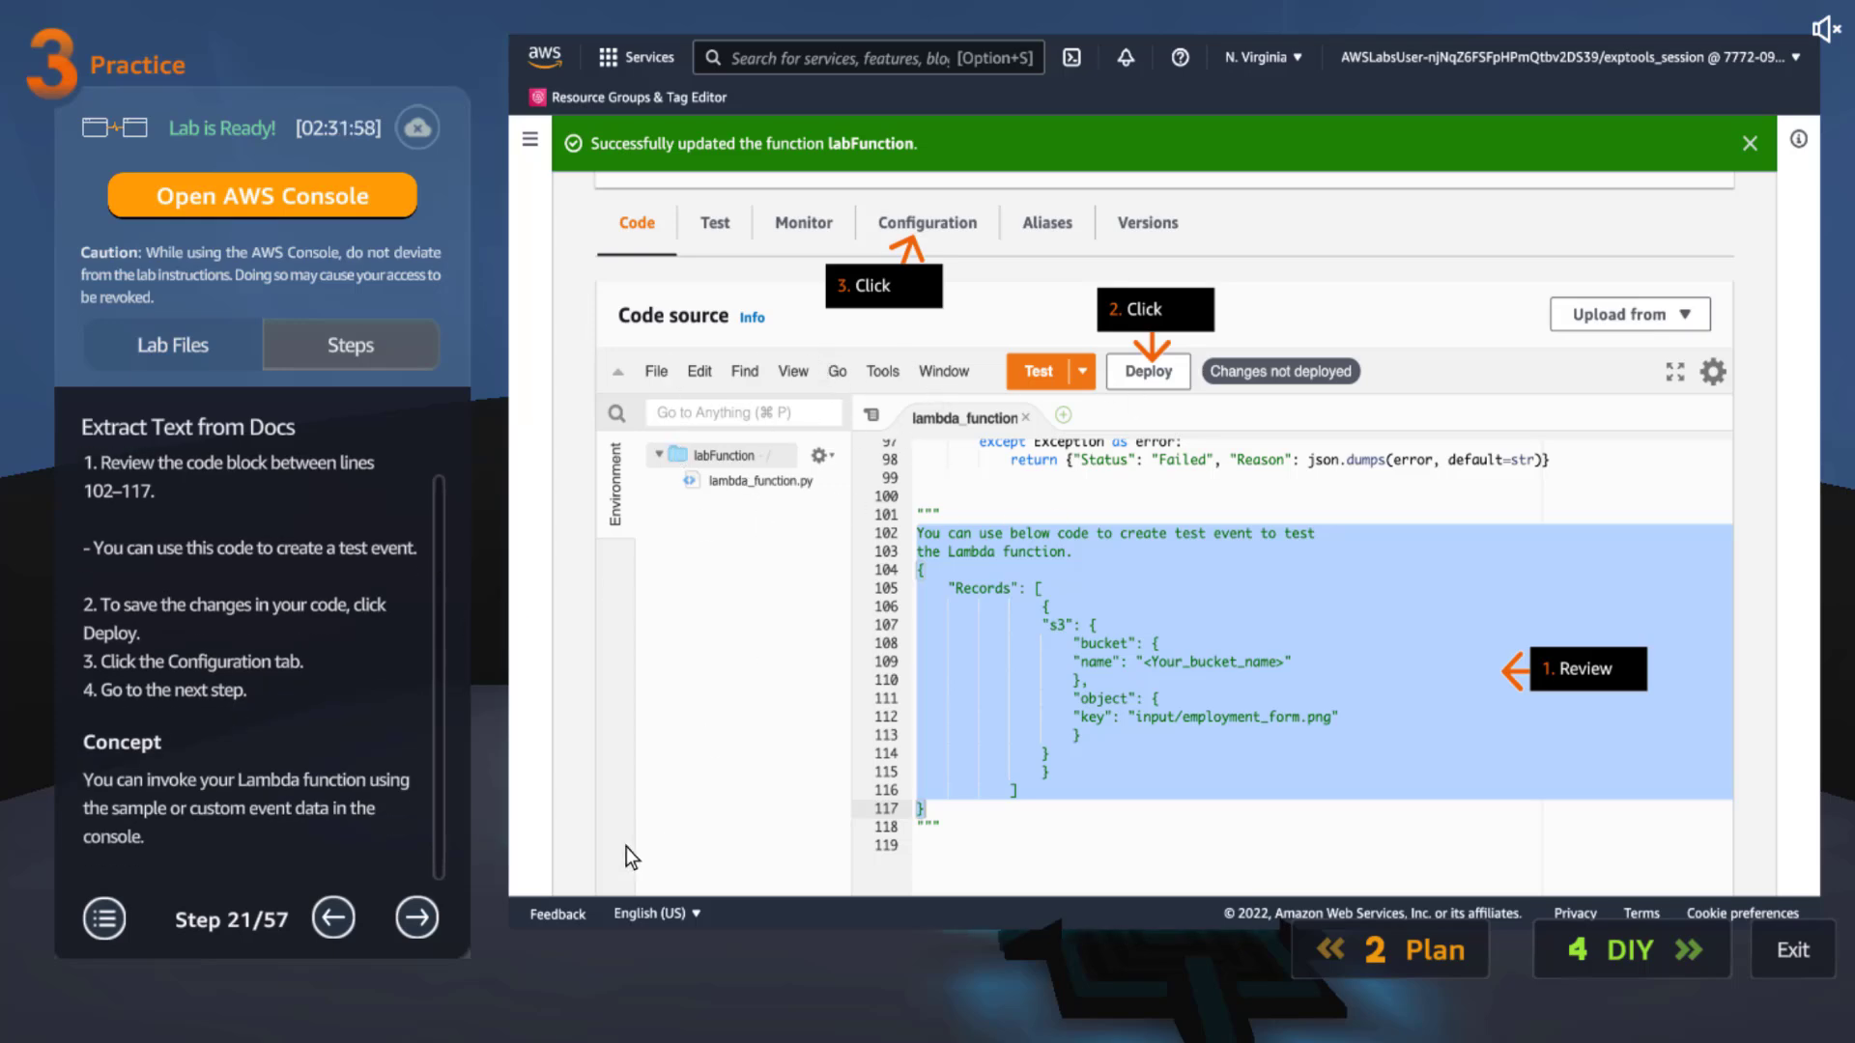
Read lab steps 22 through 26 on editing labFunction's general configuration and adding the custom layer textract-trp-layer
{"action": "left_click", "coordinate": [417, 916]}
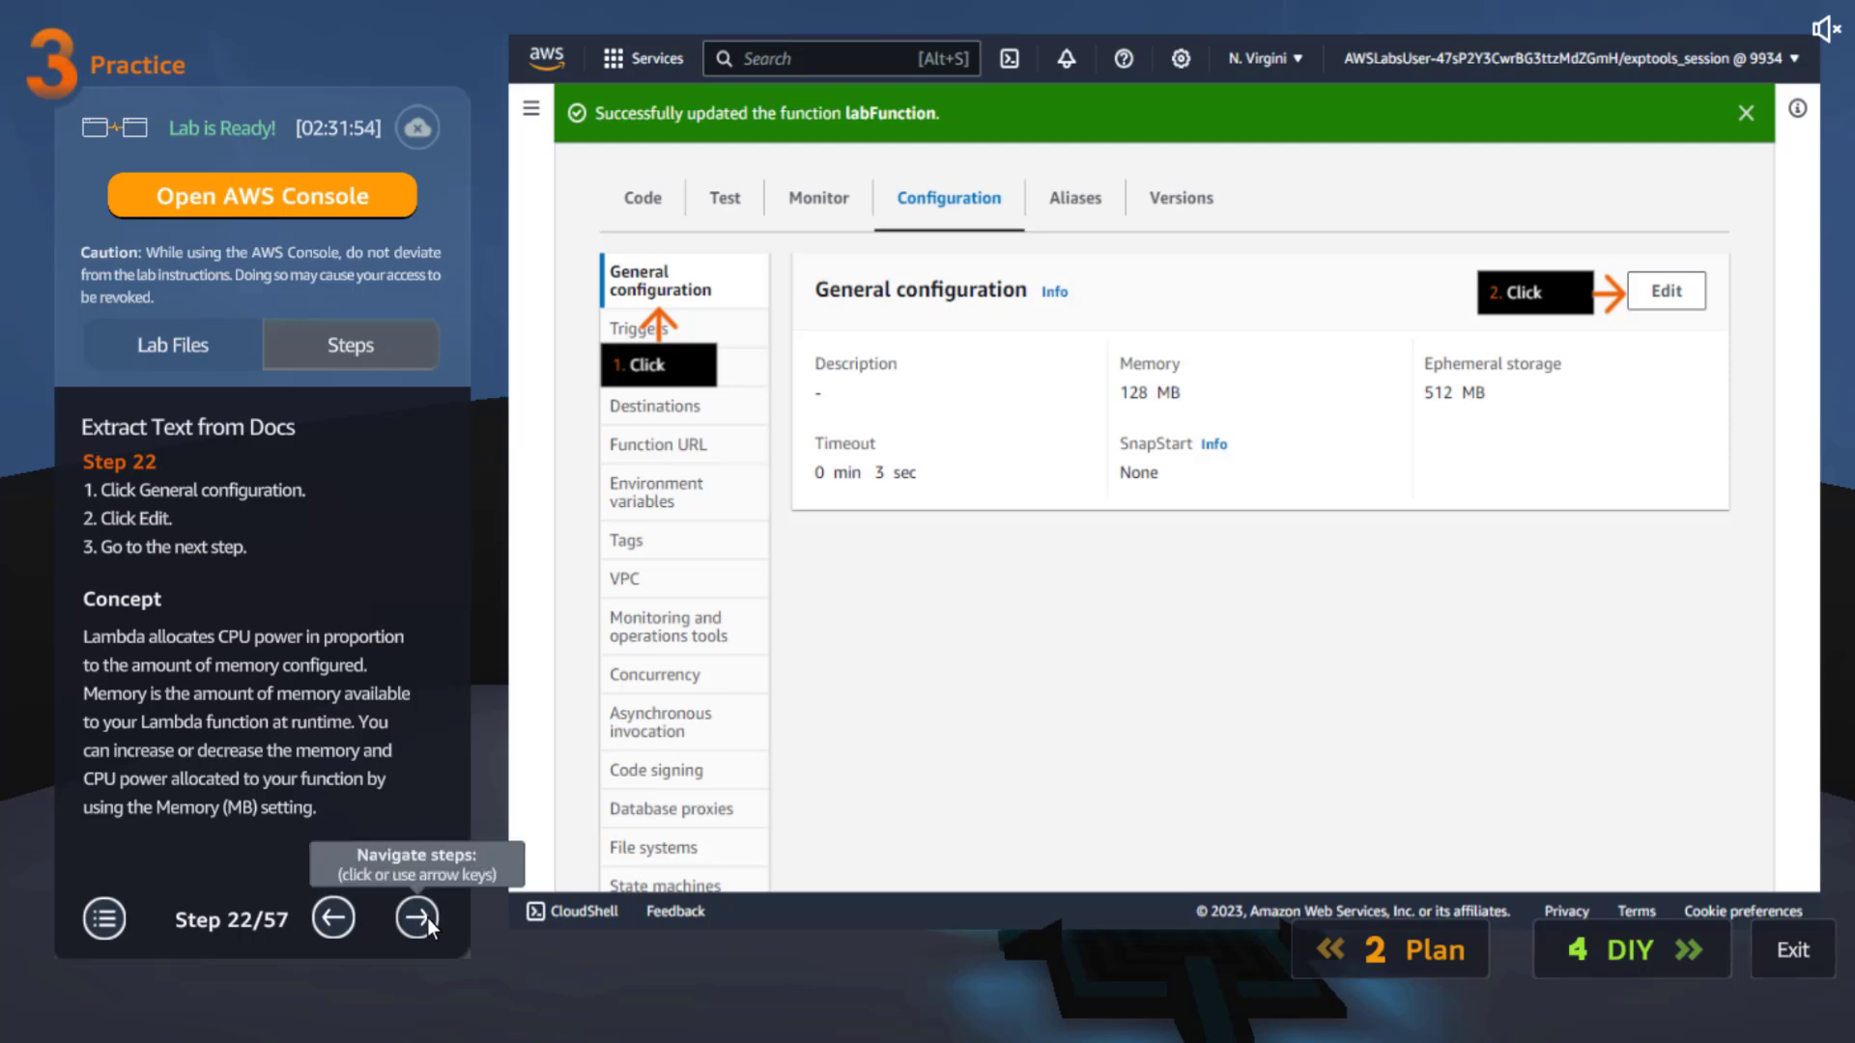
{"action": "left_click", "coordinate": [427, 918]}
{"action": "left_click", "coordinate": [423, 913]}
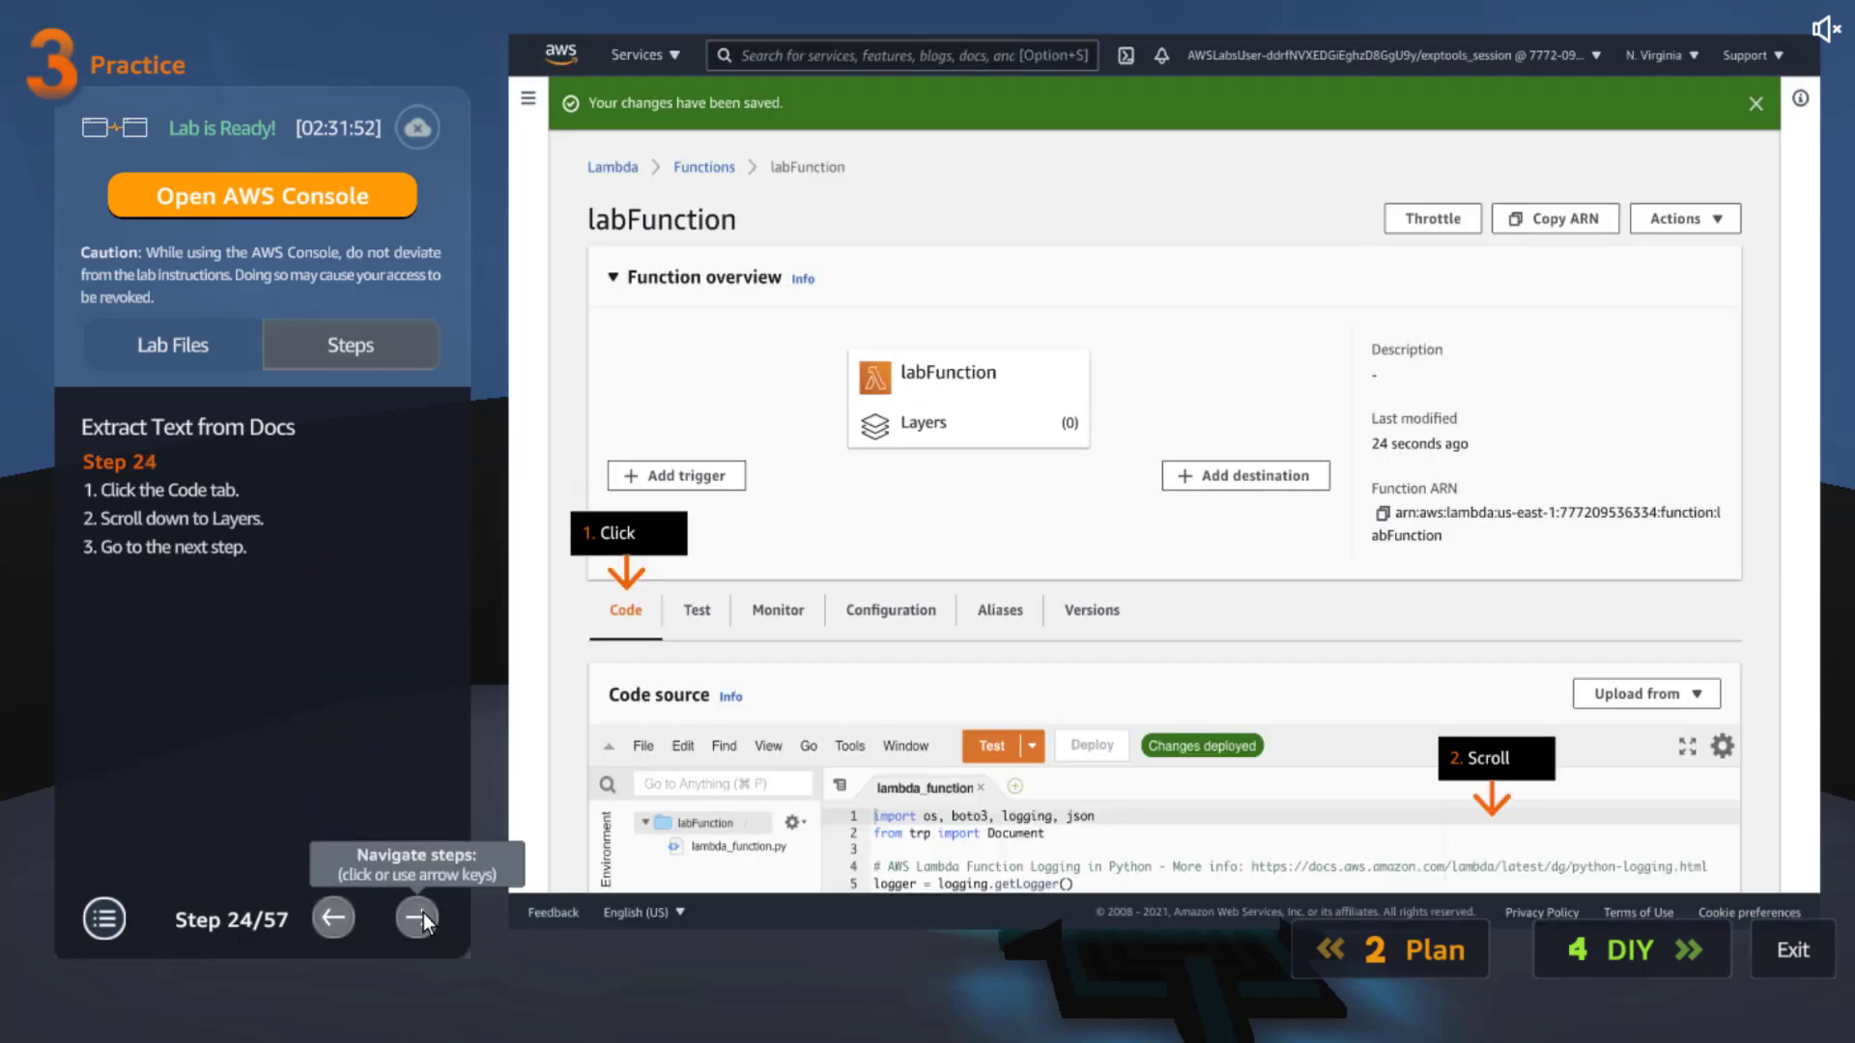
{"action": "left_click", "coordinate": [423, 917]}
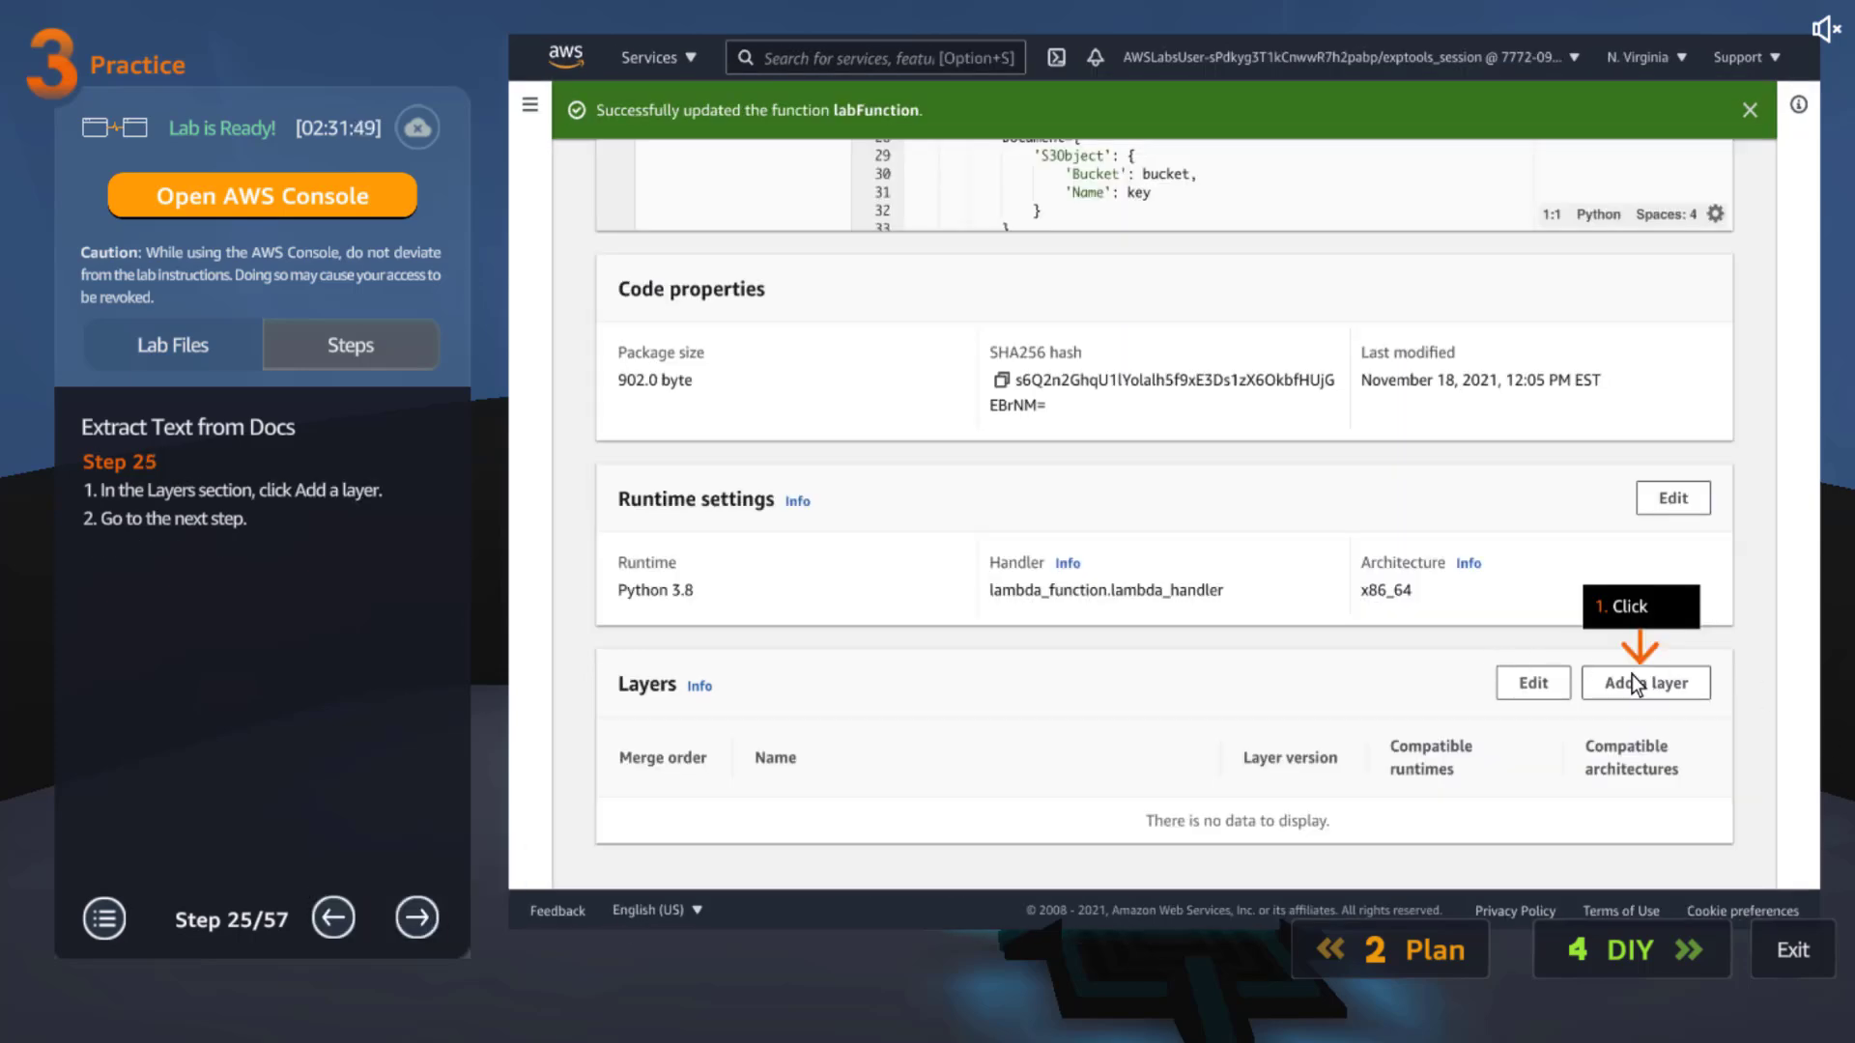
{"action": "left_click", "coordinate": [417, 920]}
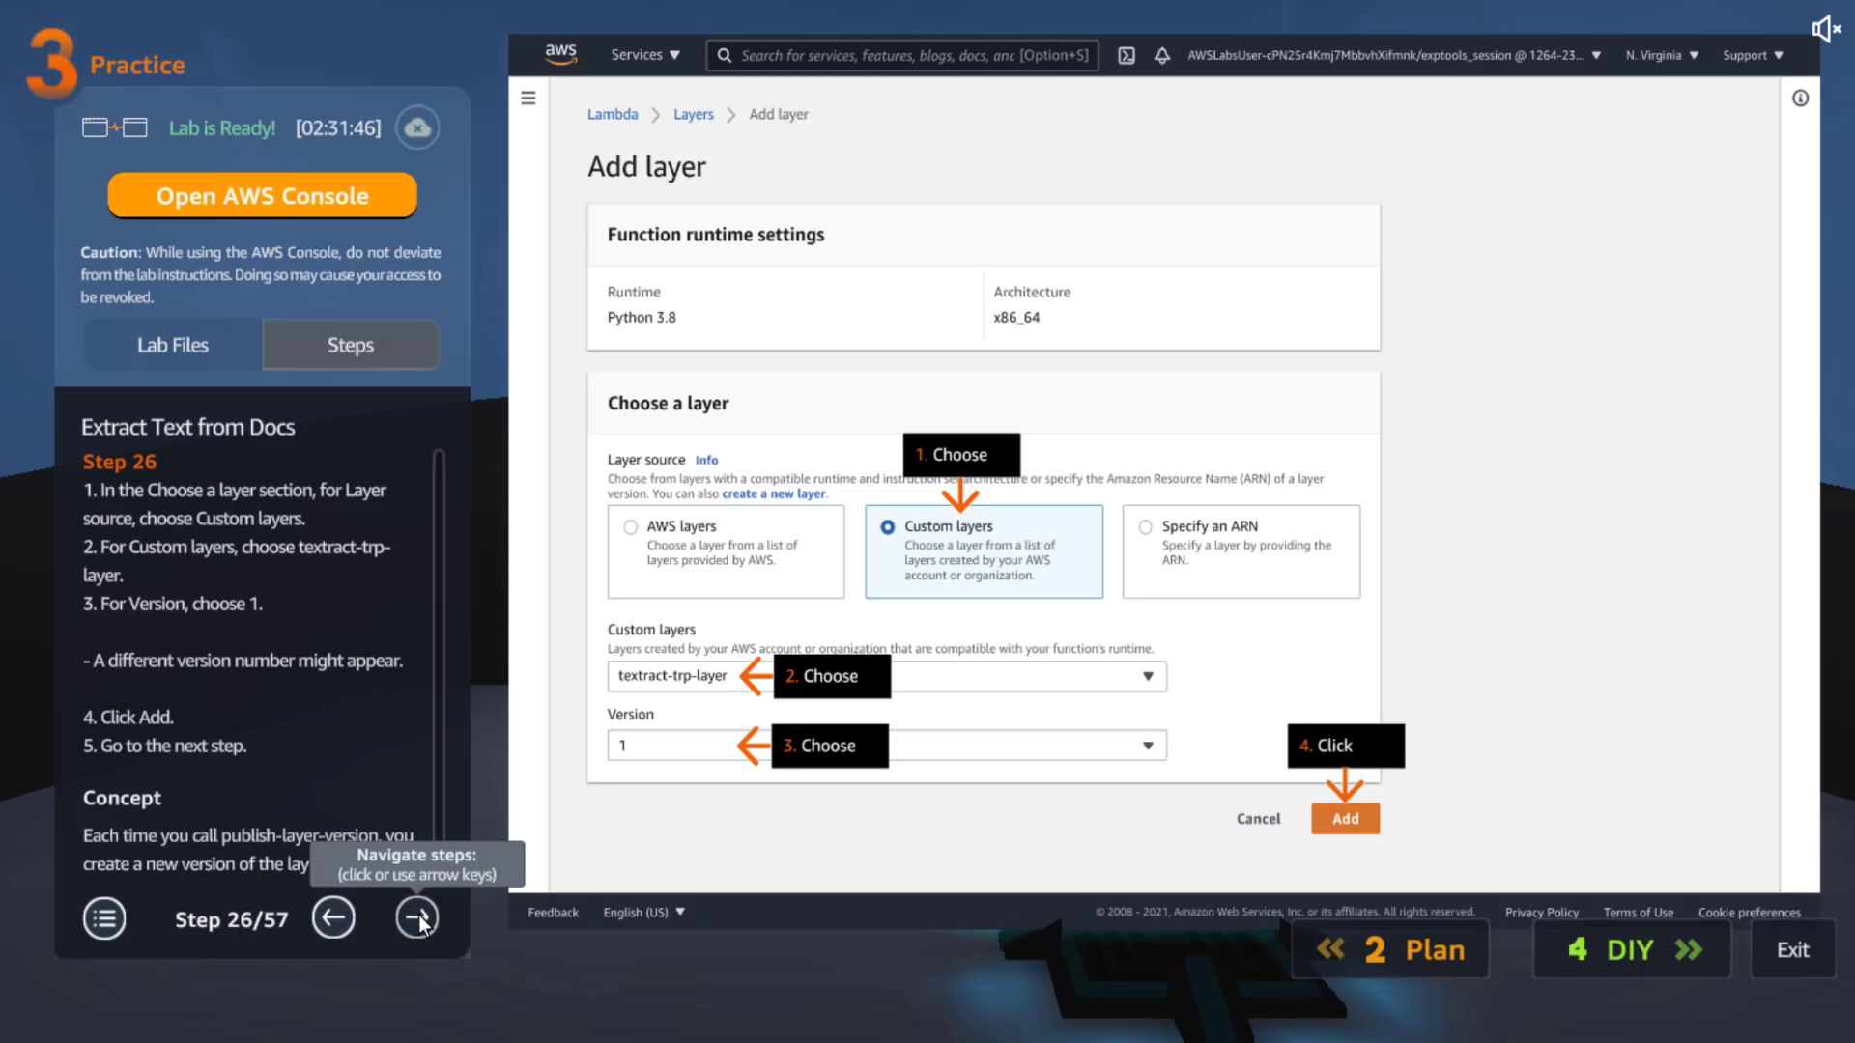
Read lab steps 27 through 29 on adding an S3 PUT trigger with prefix input/ and suffix .png, including the recursive invocation notes
{"action": "left_click", "coordinate": [418, 919]}
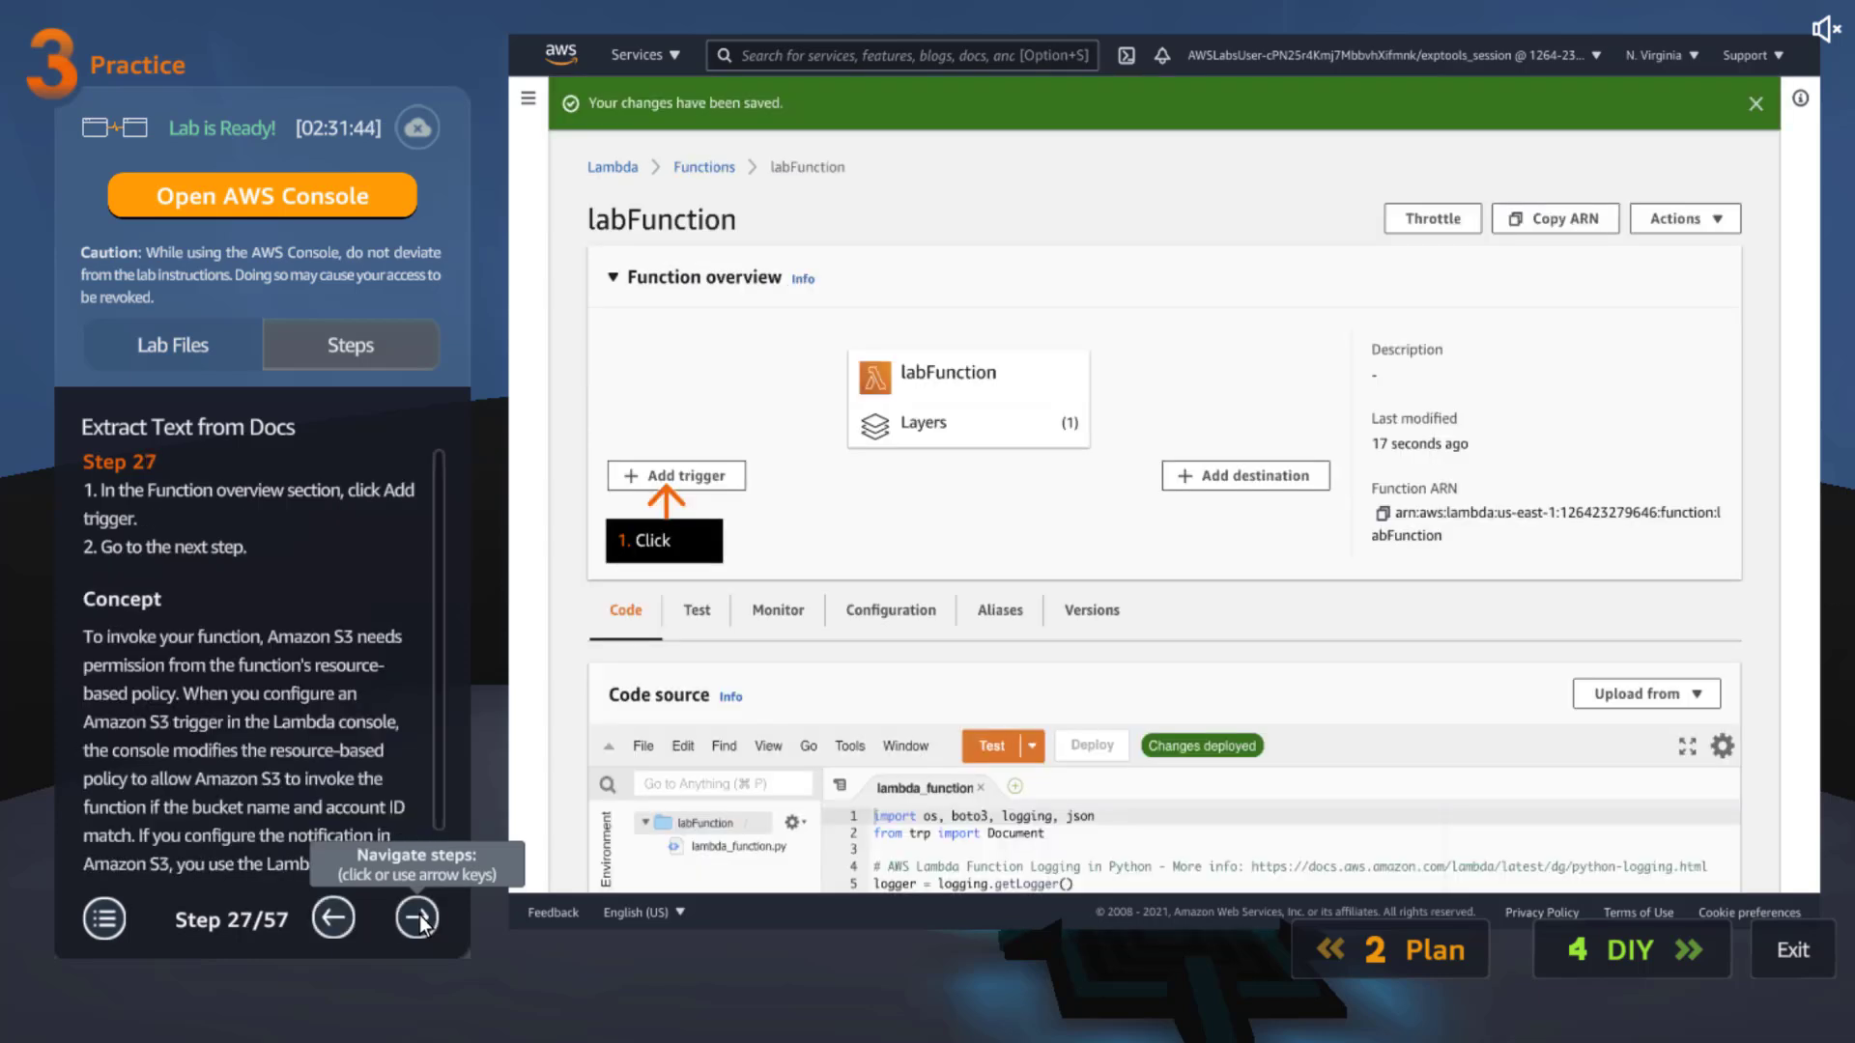
{"action": "scroll", "coordinate": [439, 715], "scroll_direction": "down", "scroll_amount": 1}
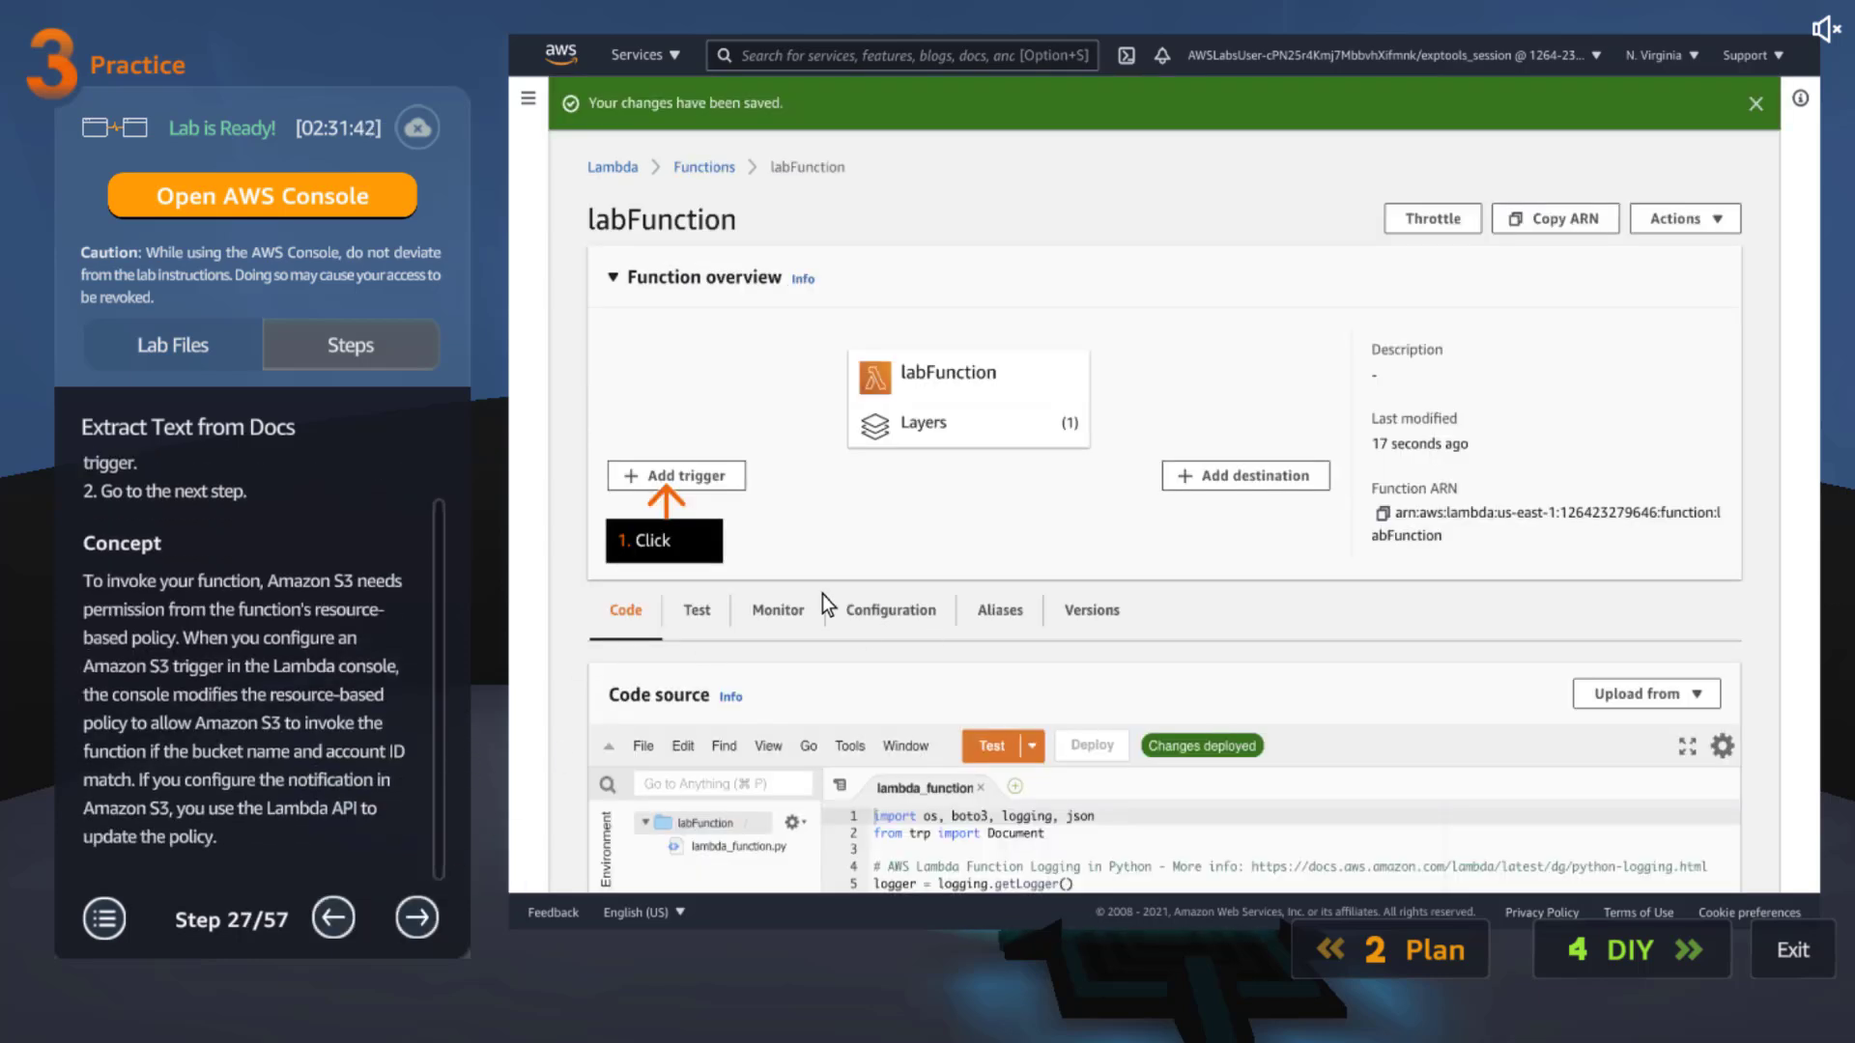
{"action": "left_click", "coordinate": [413, 919]}
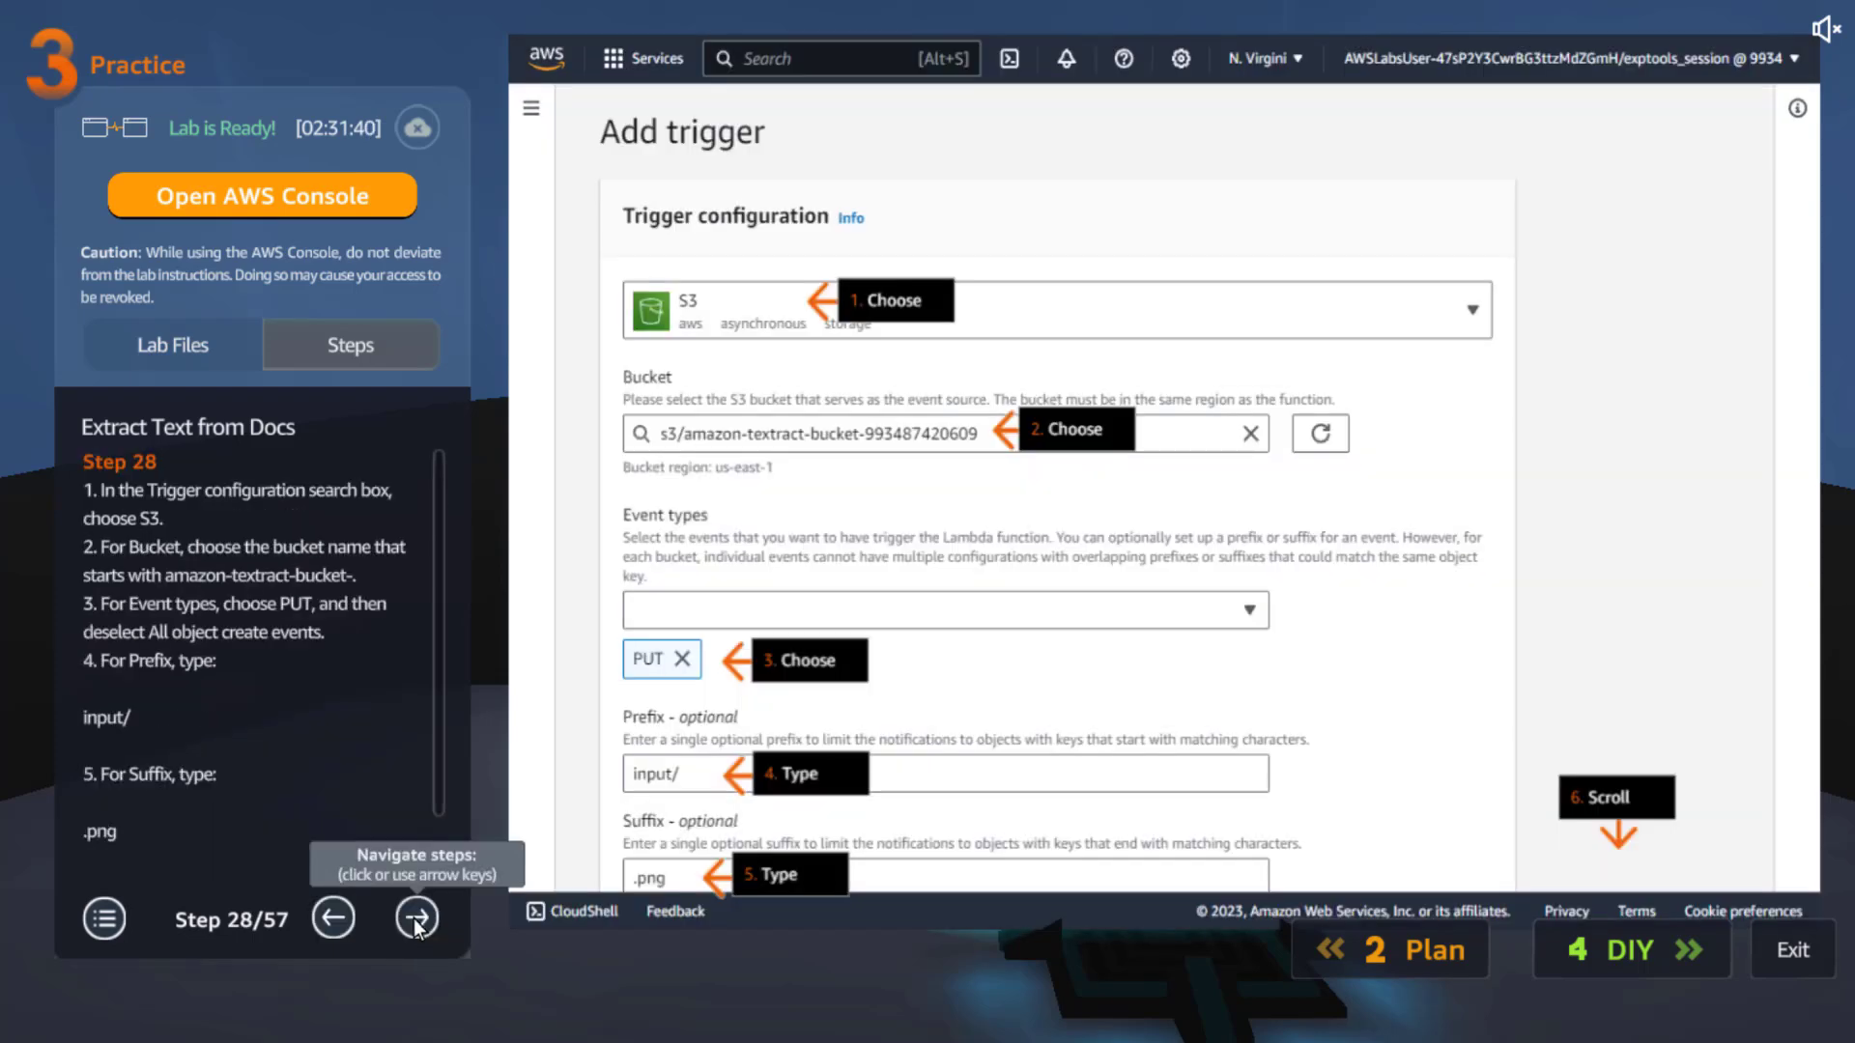
{"action": "scroll", "coordinate": [415, 757], "scroll_direction": "down", "scroll_amount": 1}
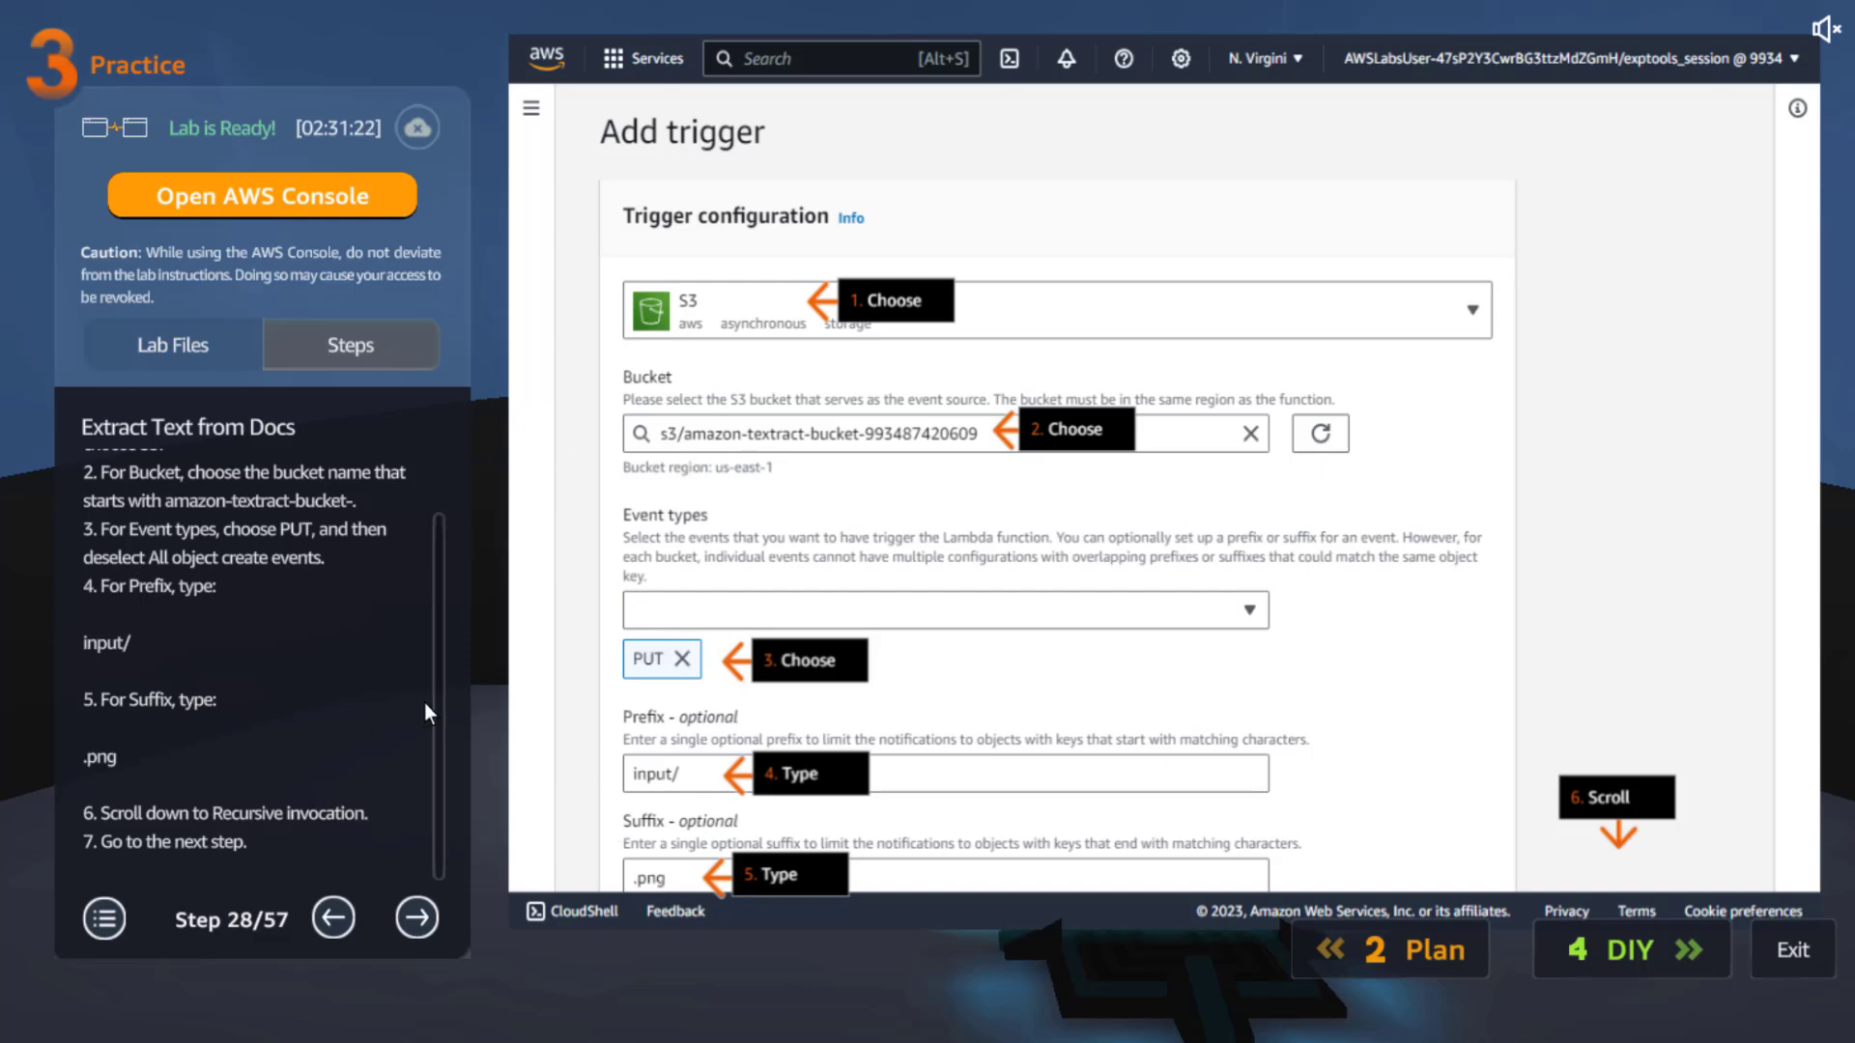
{"action": "left_click", "coordinate": [404, 913]}
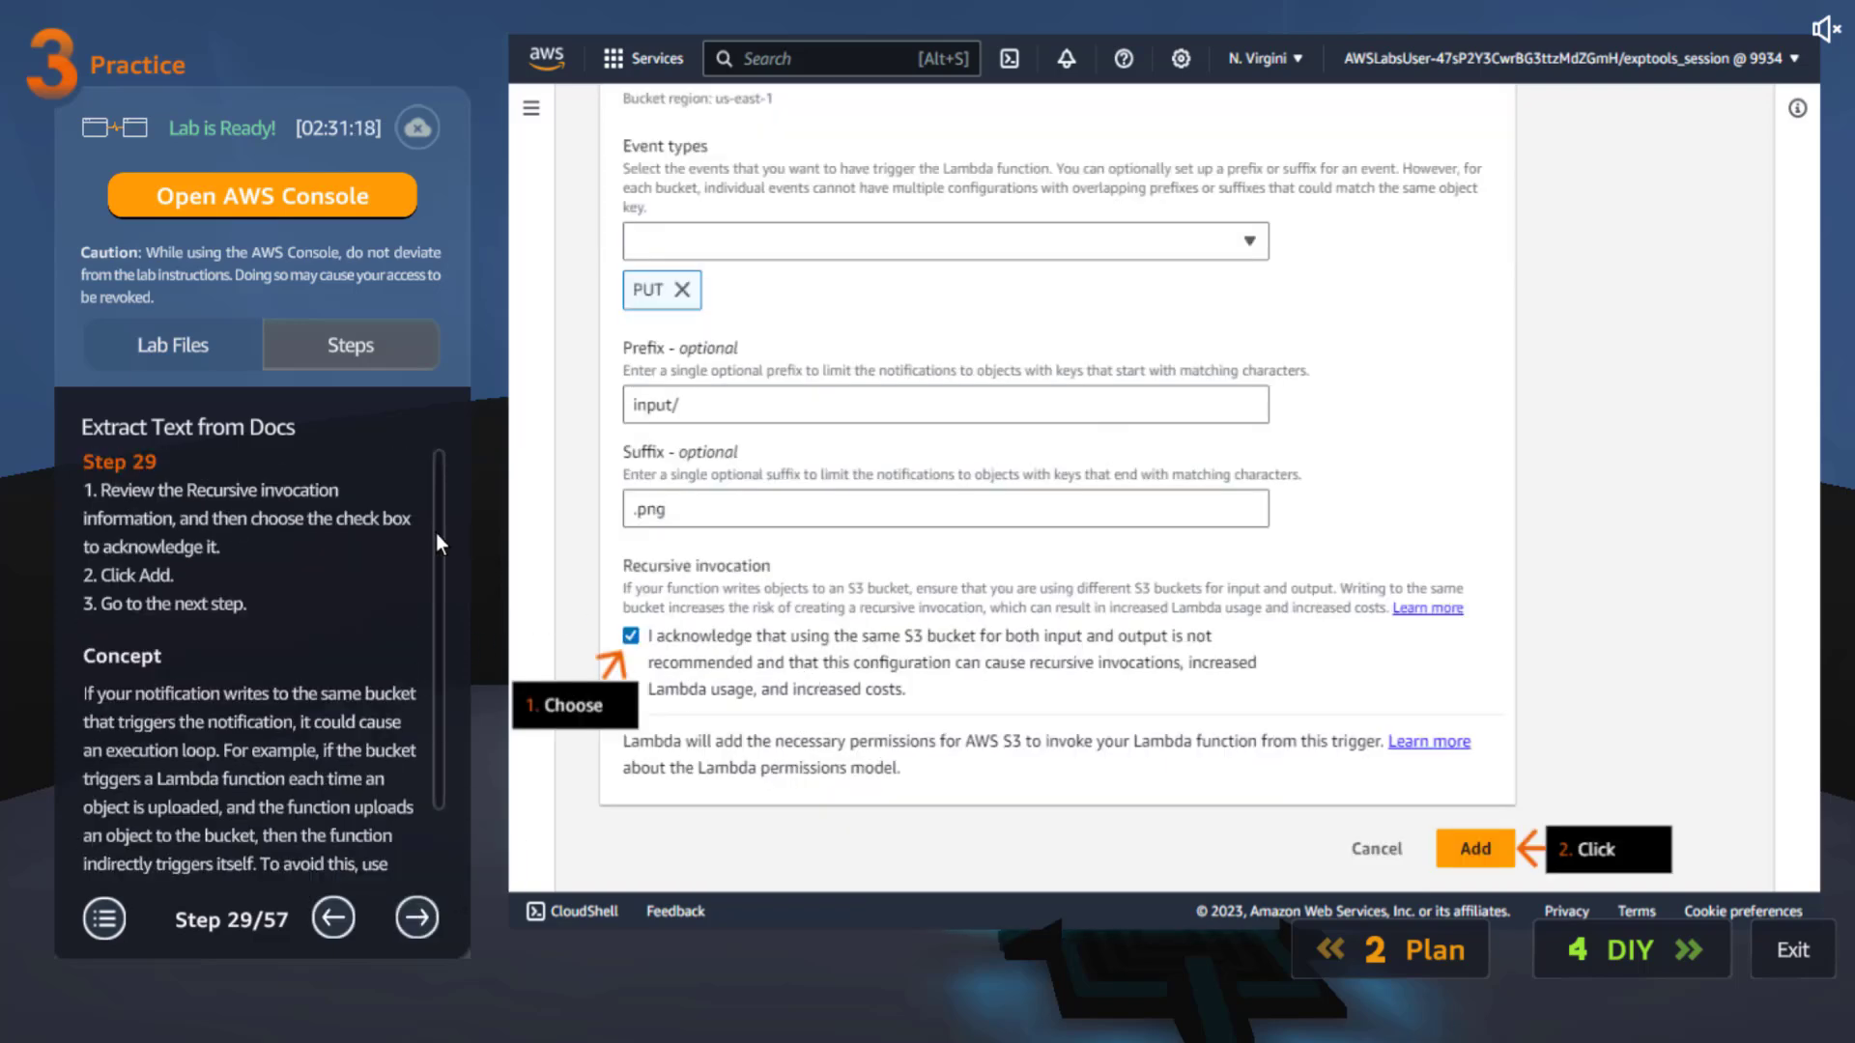
{"action": "scroll", "coordinate": [432, 683], "scroll_direction": "down", "scroll_amount": 2}
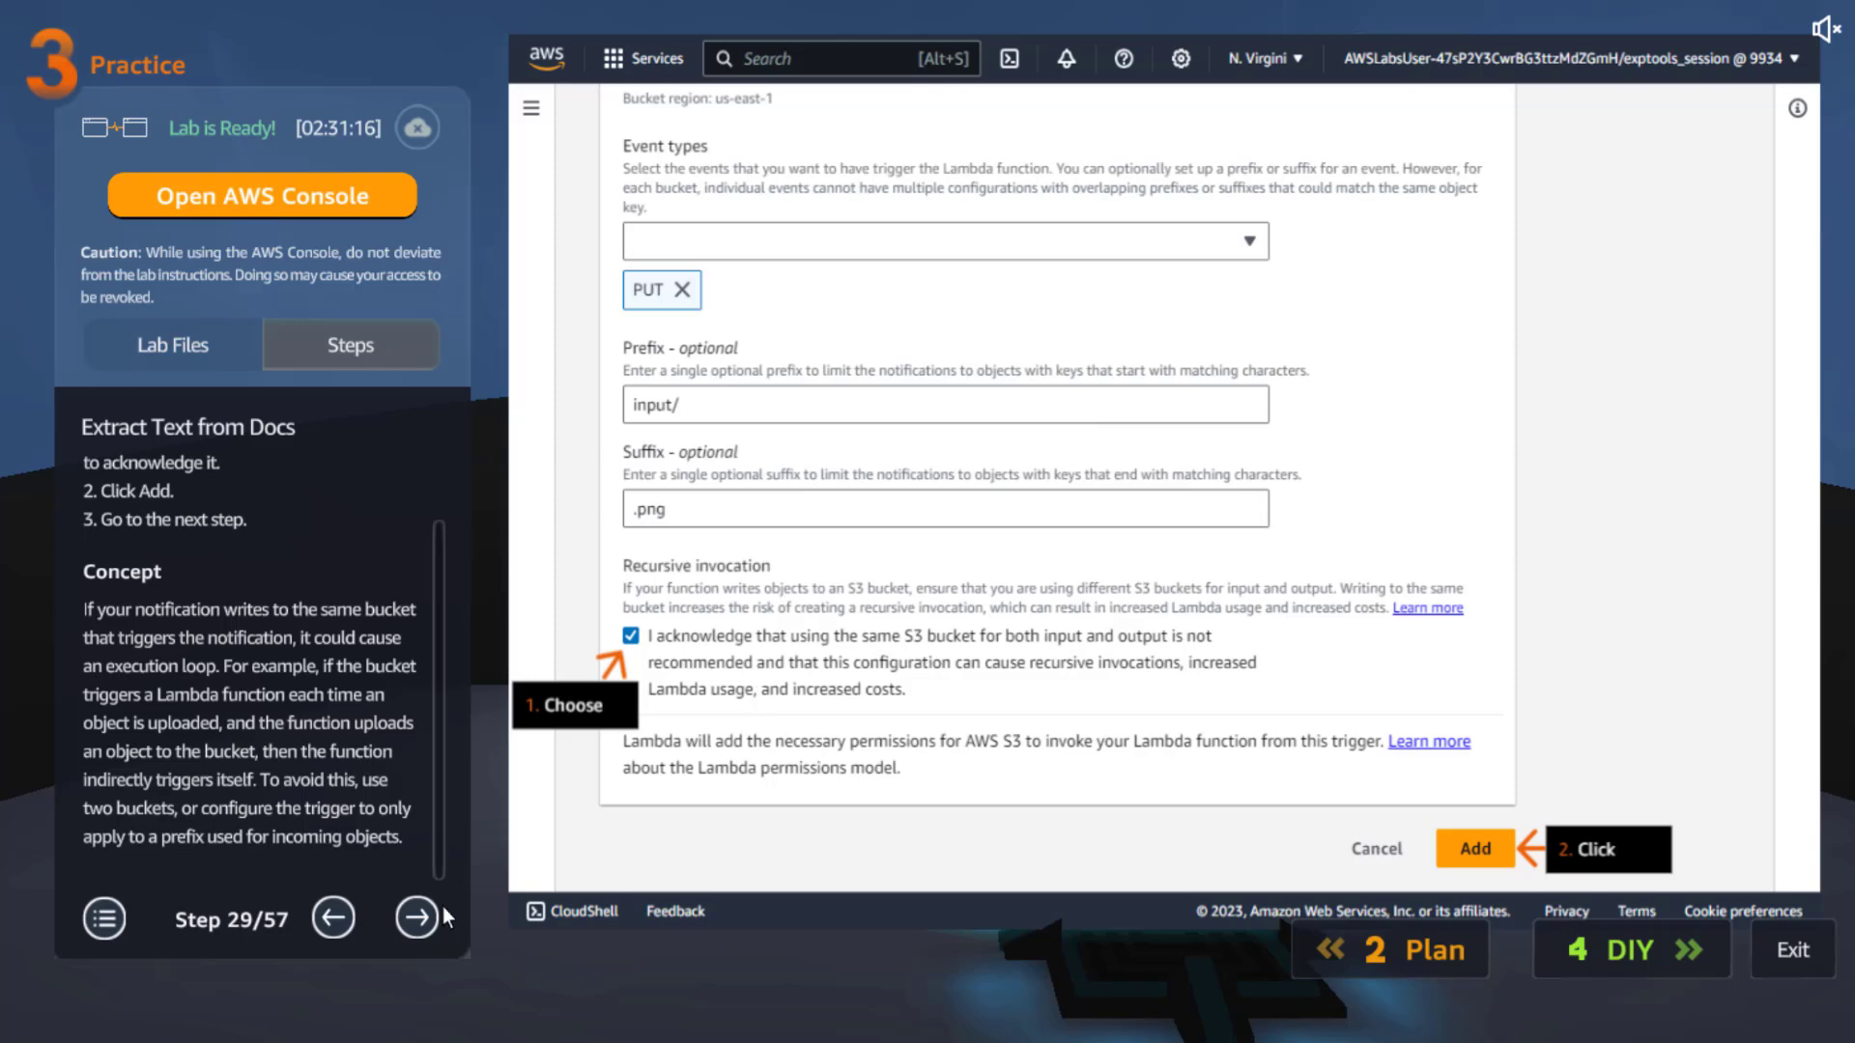
Read lab steps 30 through 33 on opening the S3 bucket, creating its input folder and copying the bucket name
{"action": "left_click", "coordinate": [417, 915]}
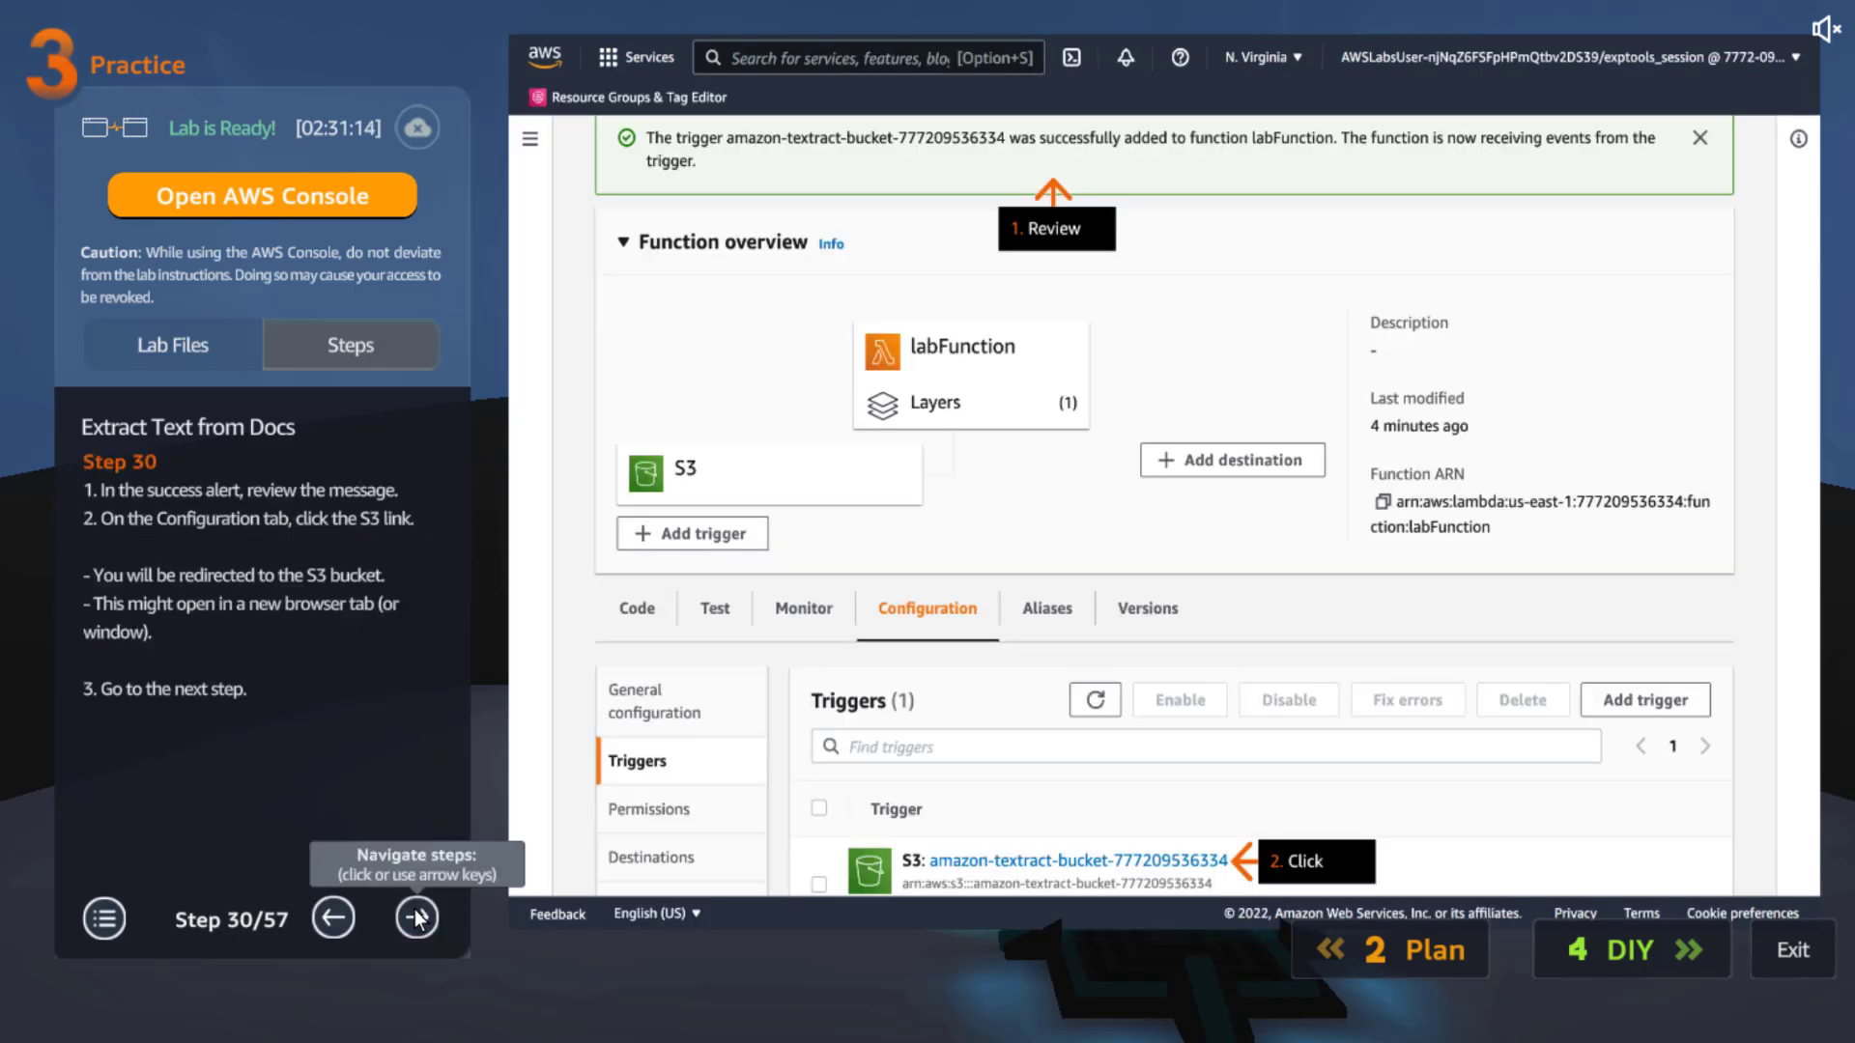
{"action": "left_click", "coordinate": [426, 924]}
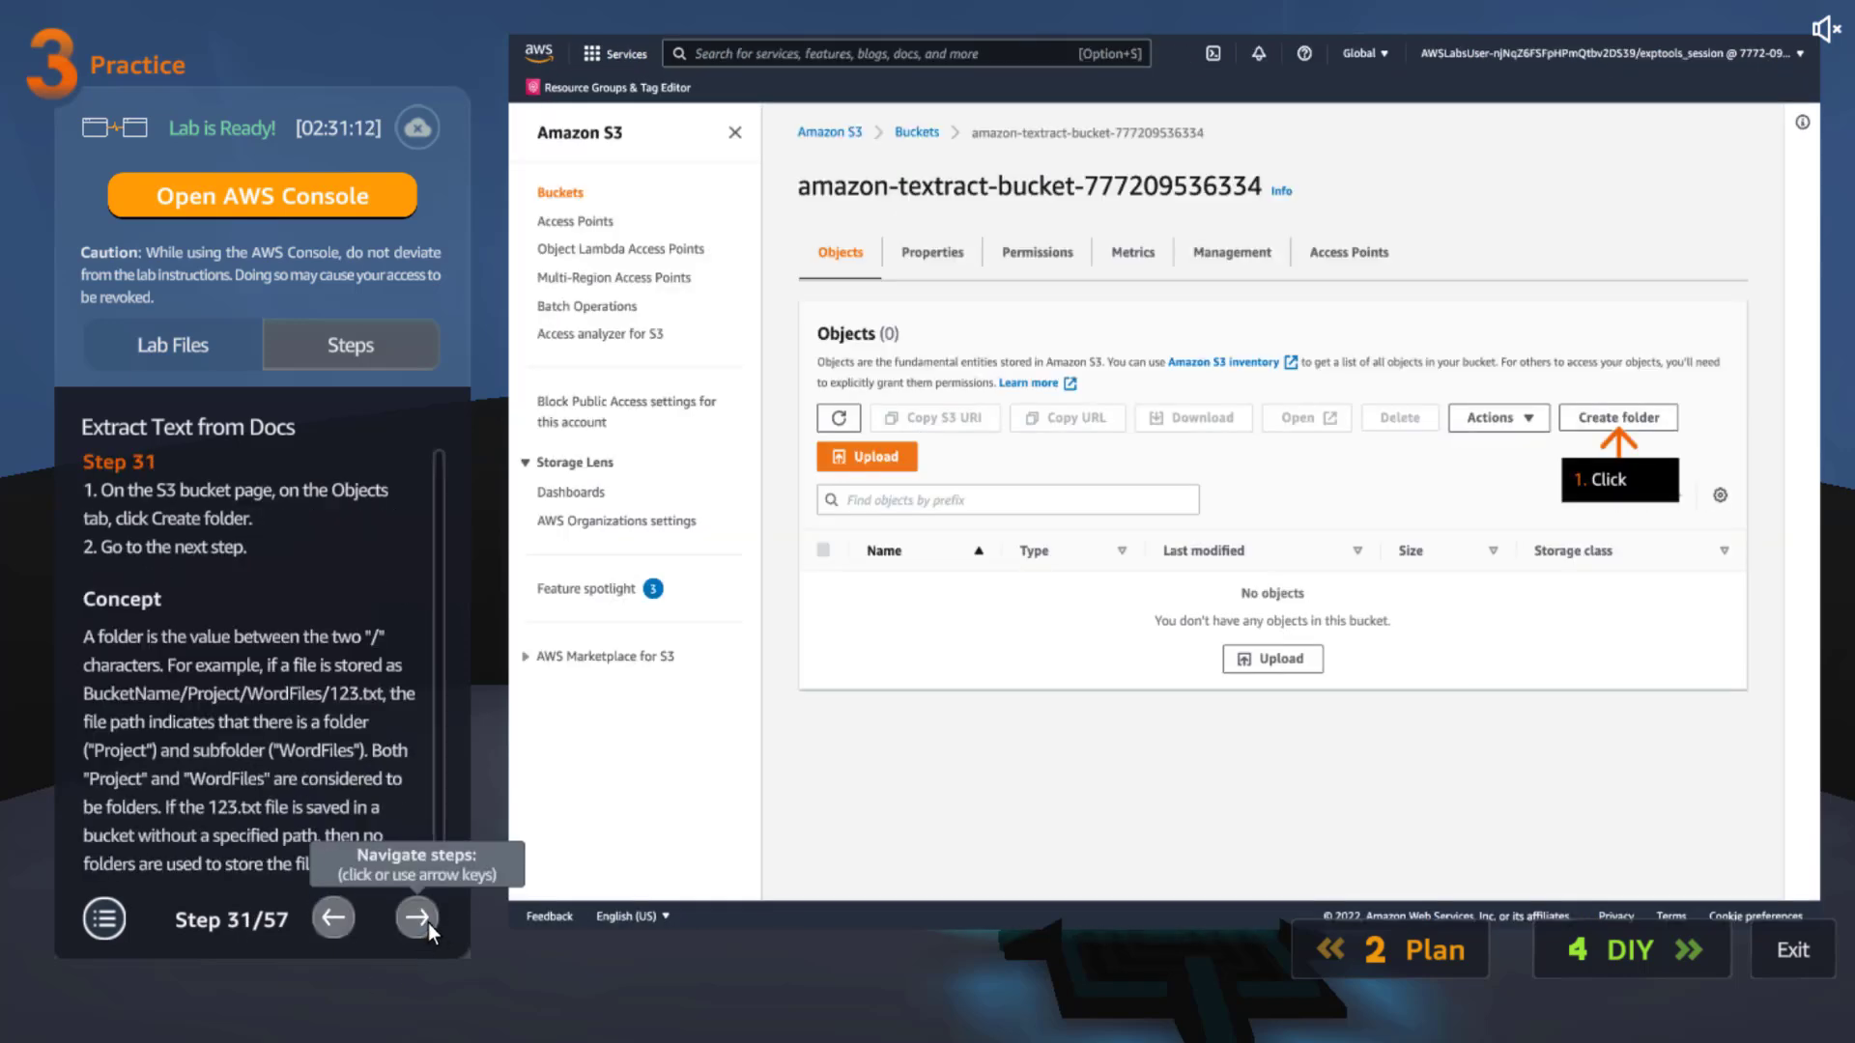
{"action": "scroll", "coordinate": [439, 530], "scroll_direction": "down", "scroll_amount": 1}
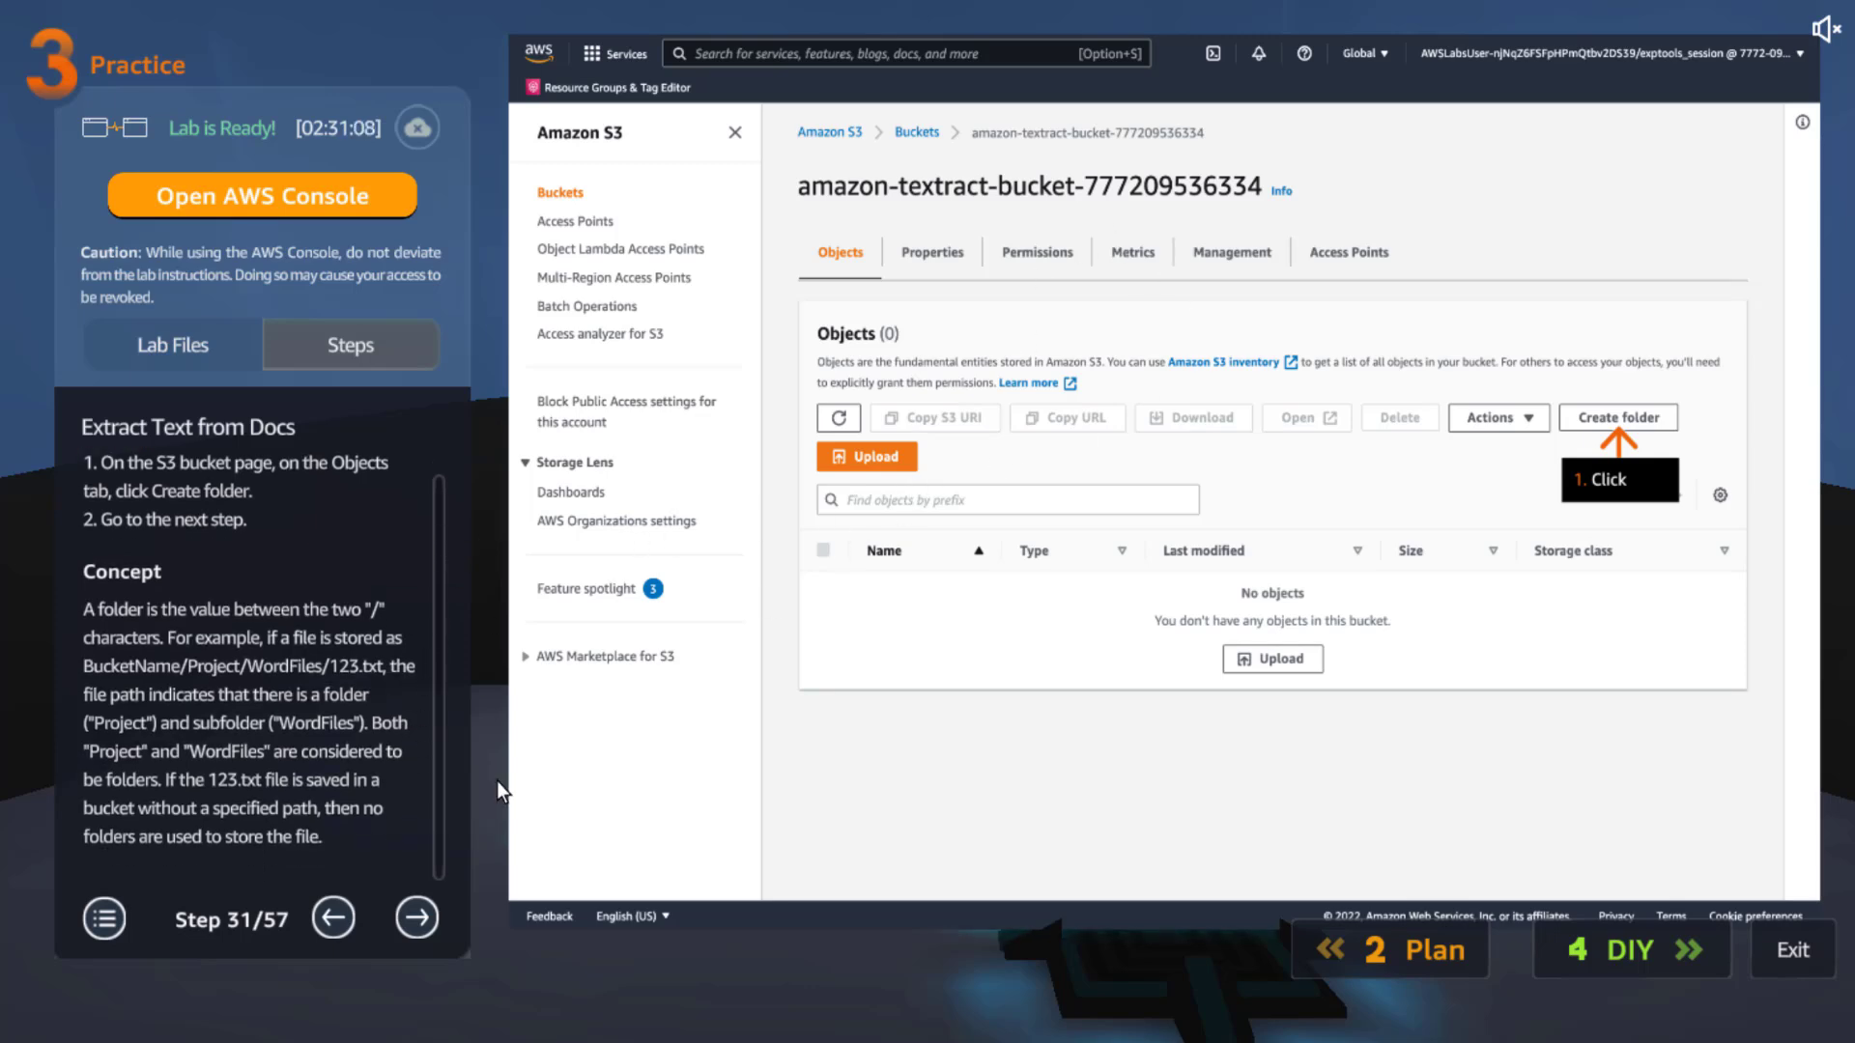
{"action": "left_click", "coordinate": [419, 920]}
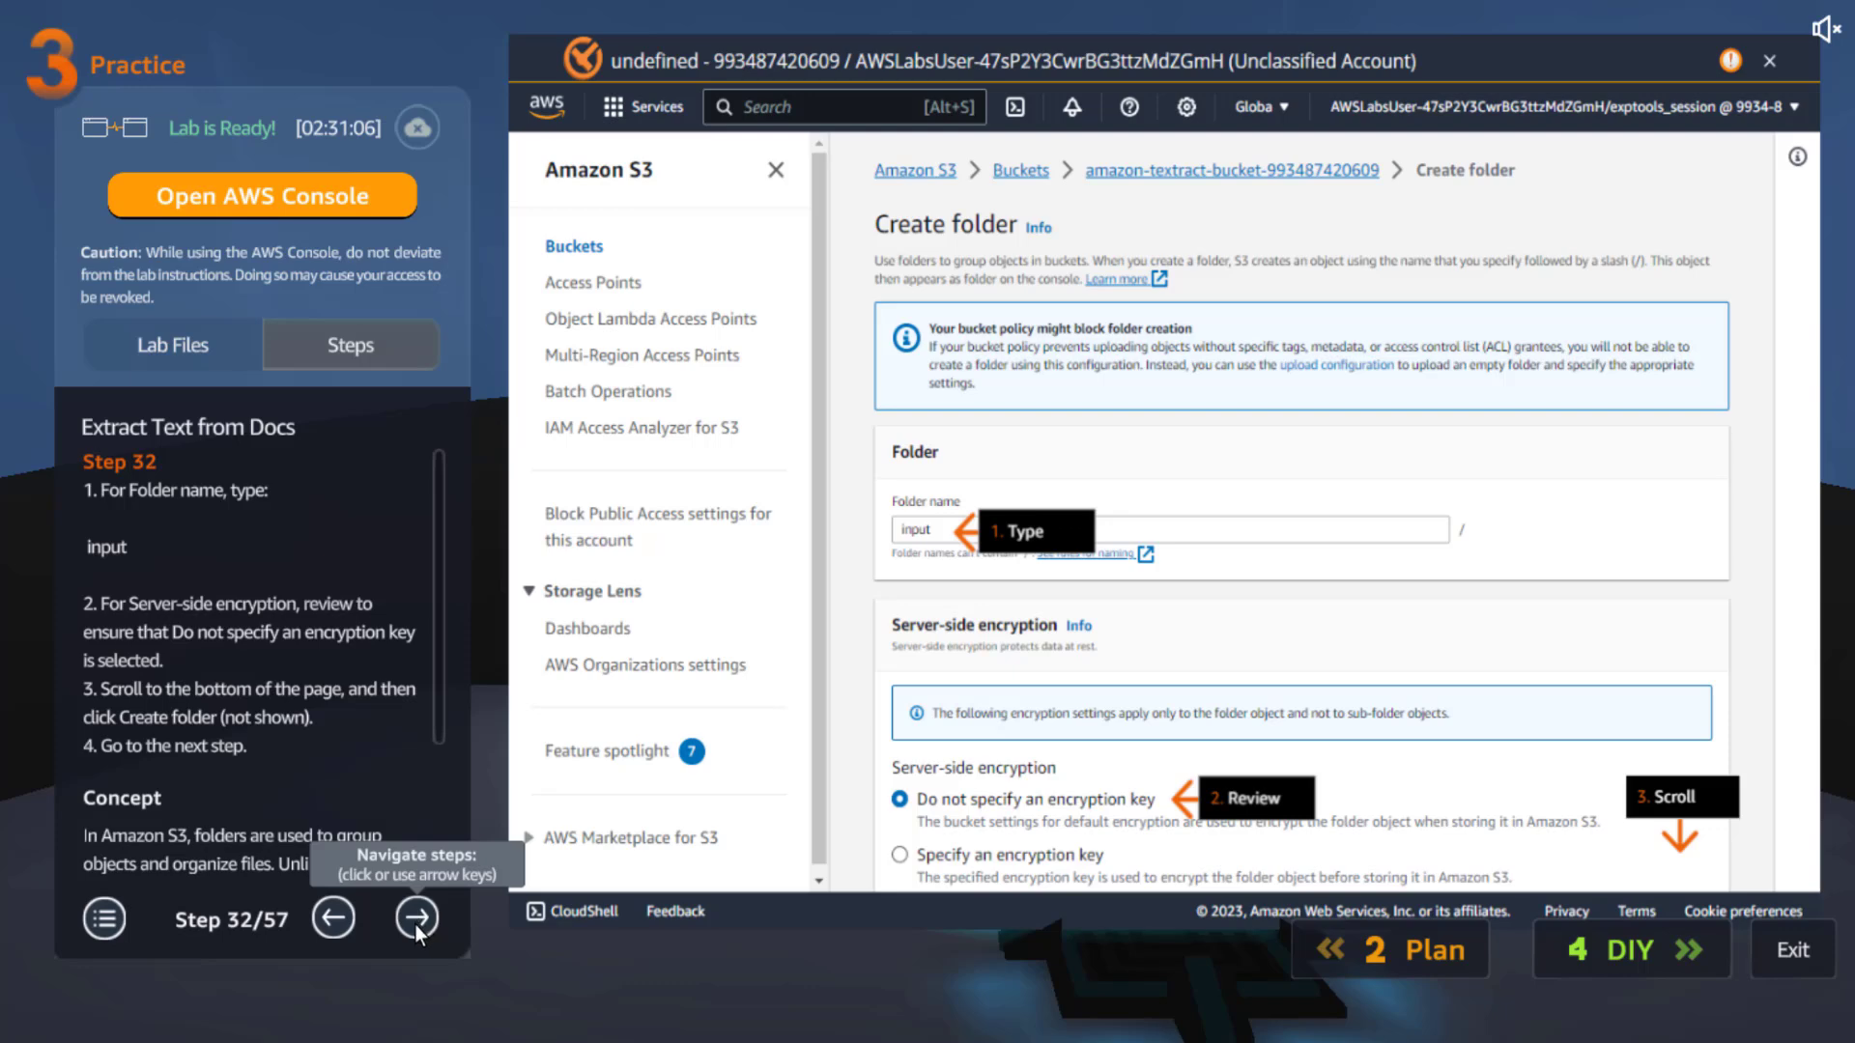
{"action": "scroll", "coordinate": [444, 705], "scroll_direction": "down", "scroll_amount": 5}
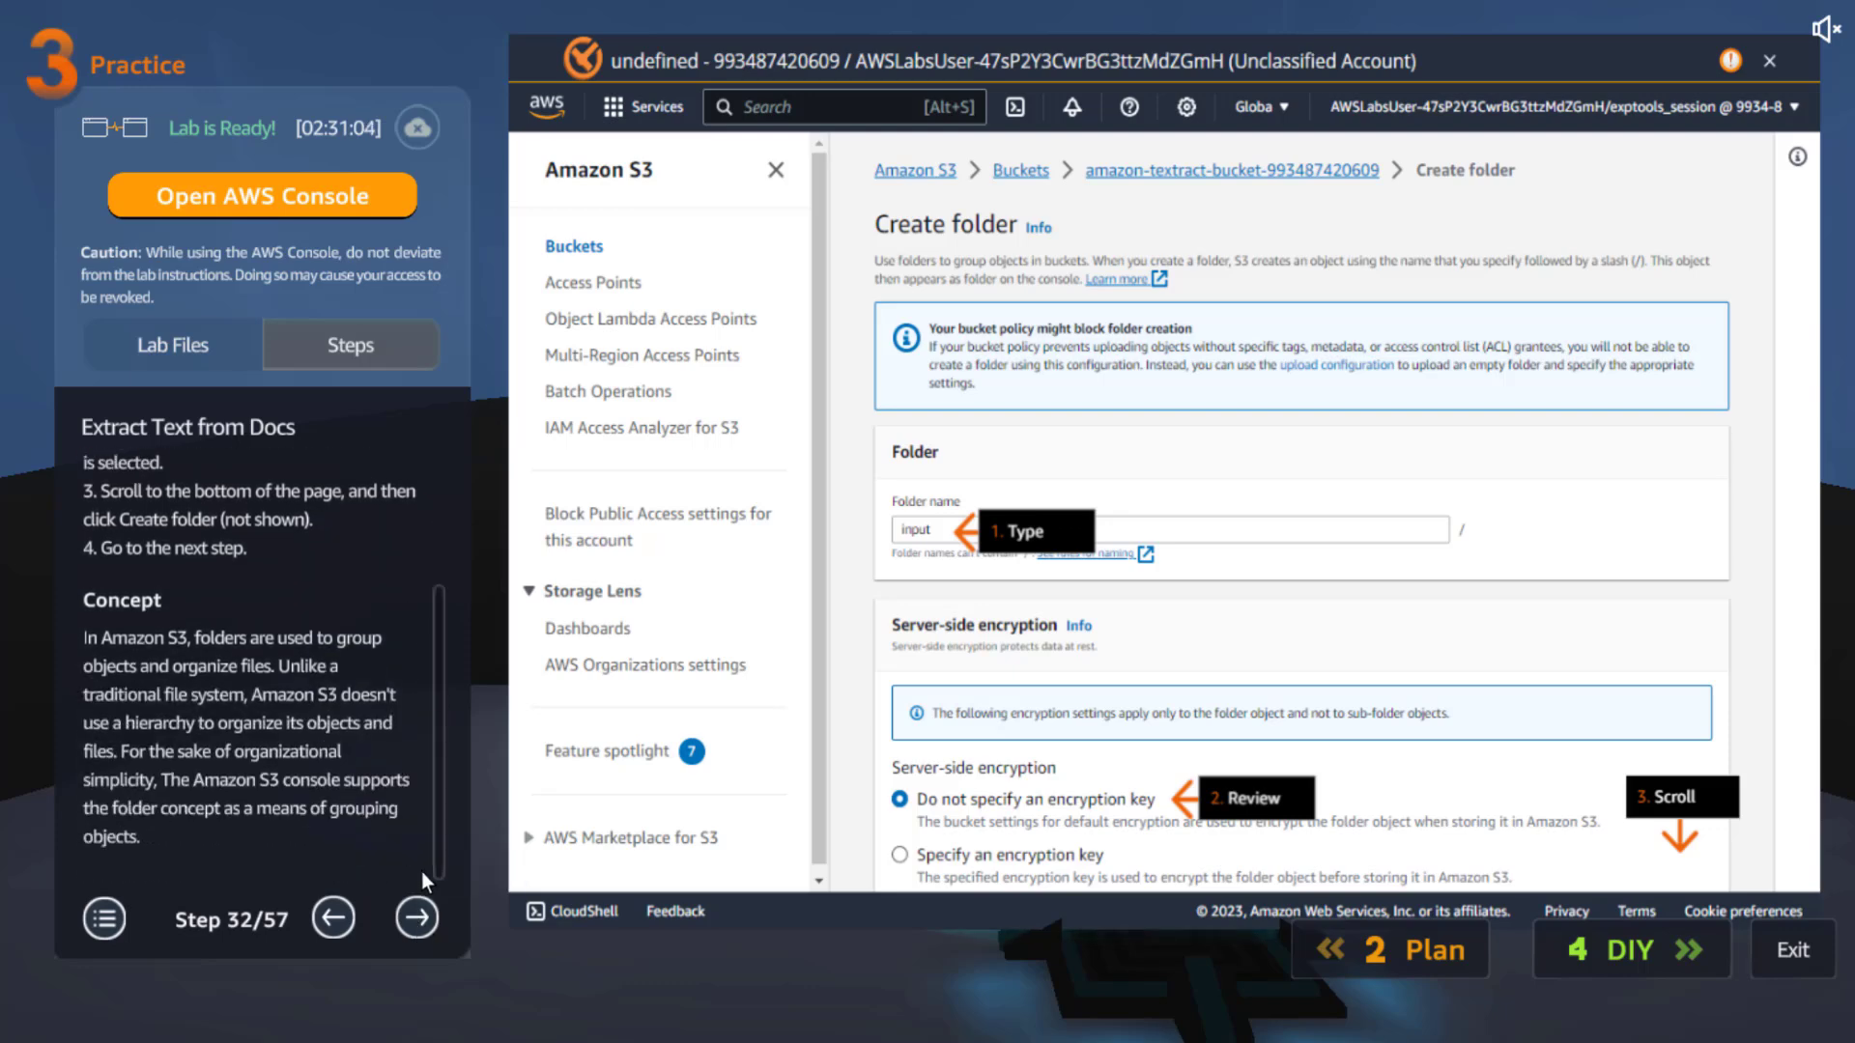
{"action": "left_click", "coordinate": [417, 921]}
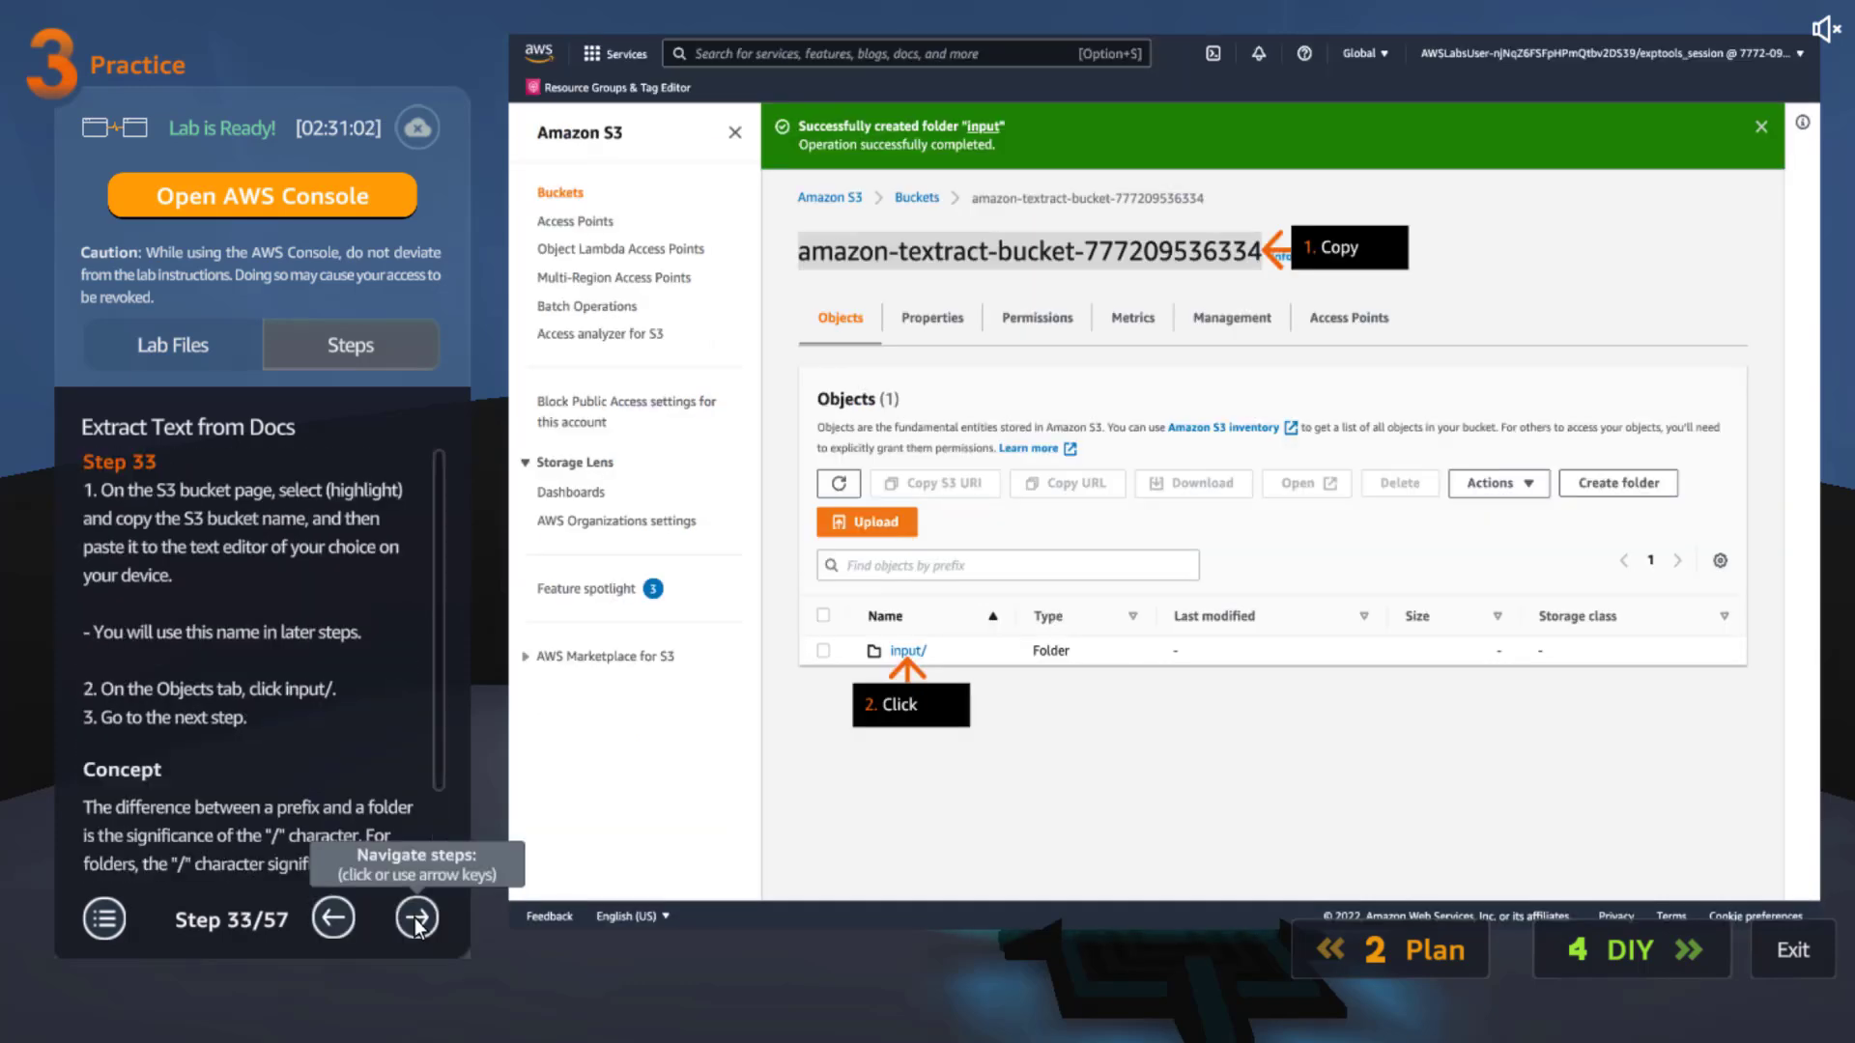
{"action": "scroll", "coordinate": [444, 753], "scroll_direction": "down", "scroll_amount": 3}
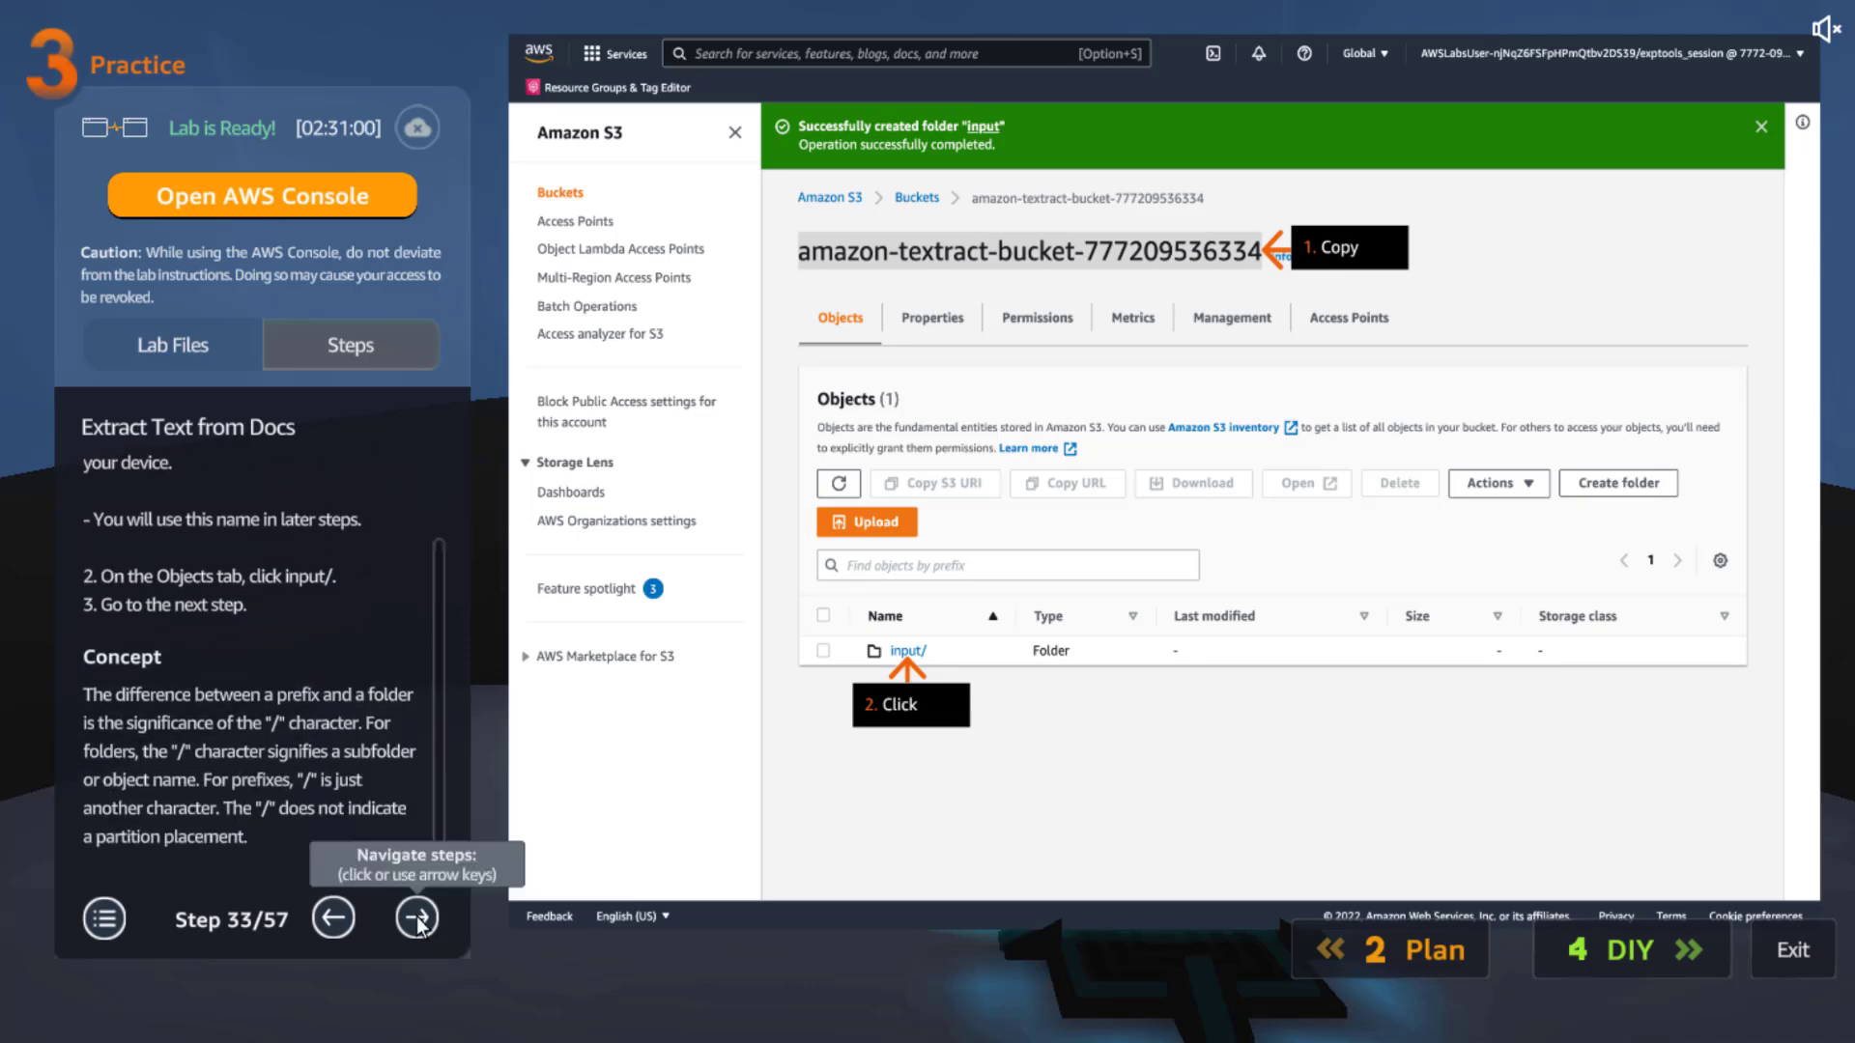
Read through lab steps 34 to 37 on uploading employment_form.png to the input folder and returning to the bucket level
{"action": "left_click", "coordinate": [417, 921]}
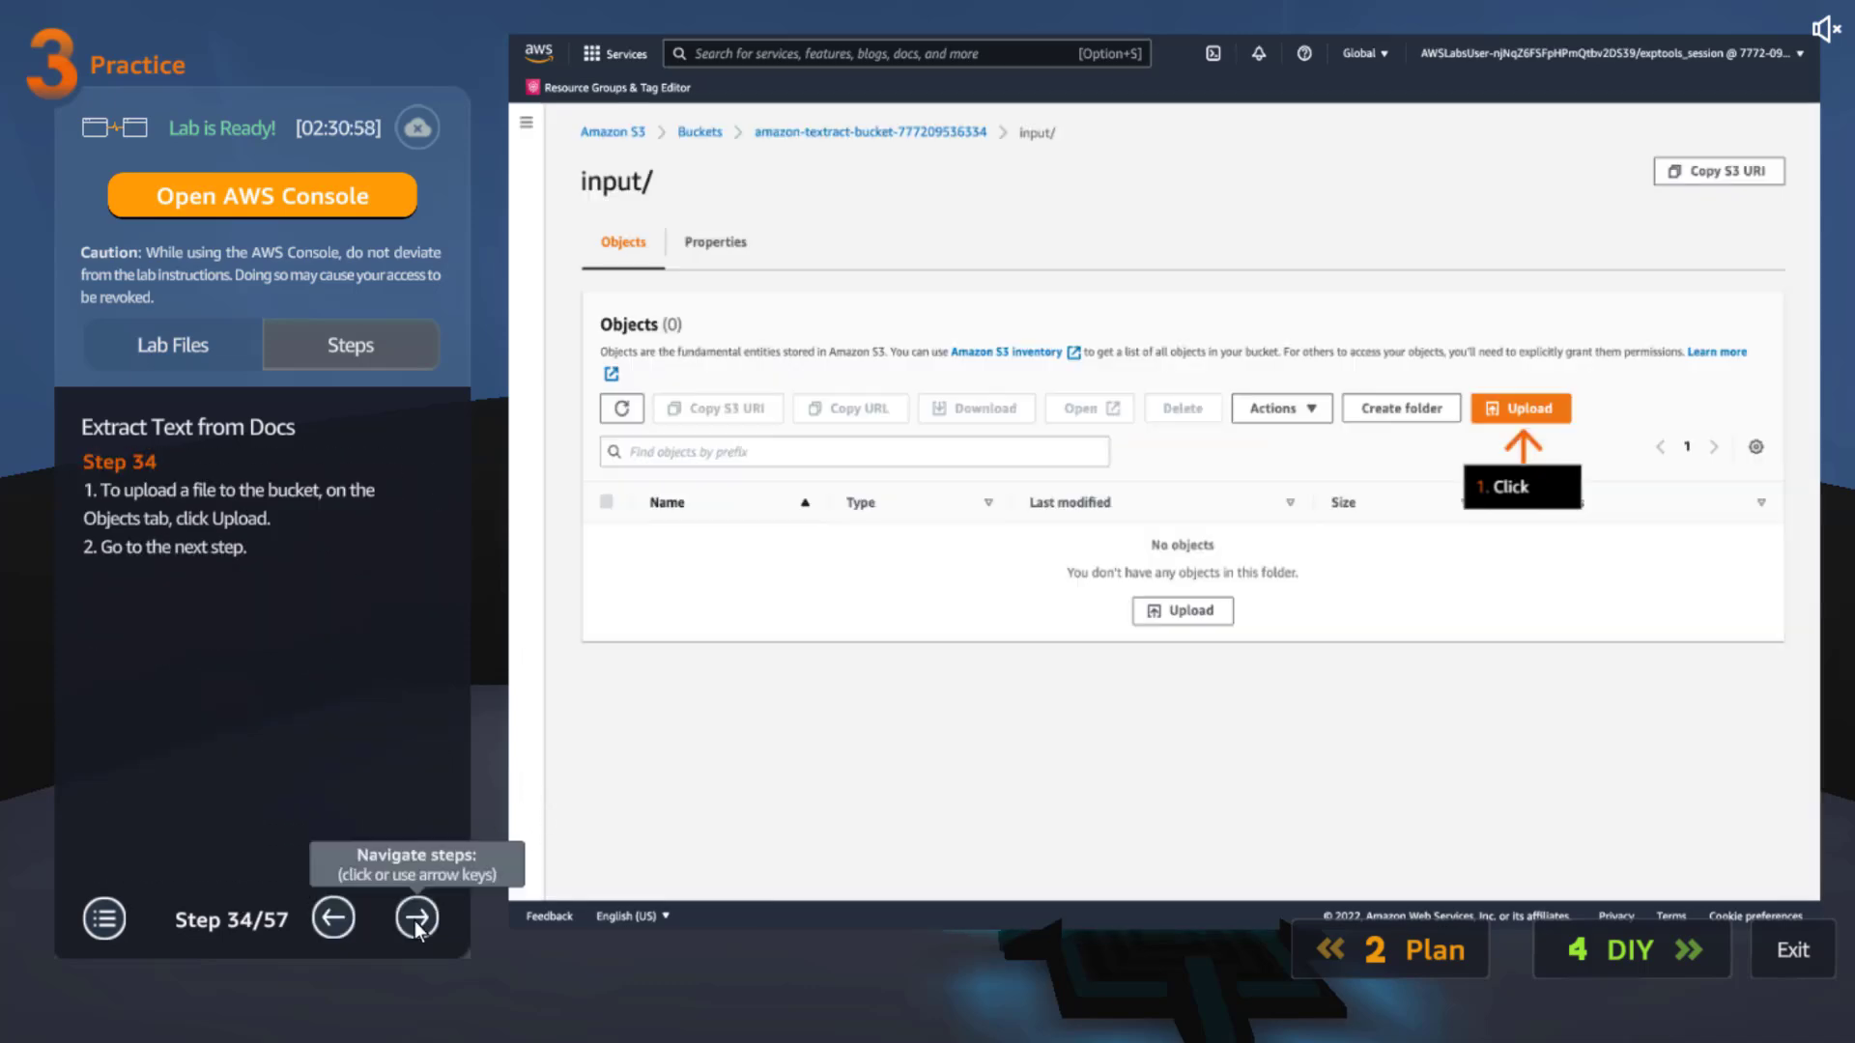
{"action": "left_click", "coordinate": [416, 918]}
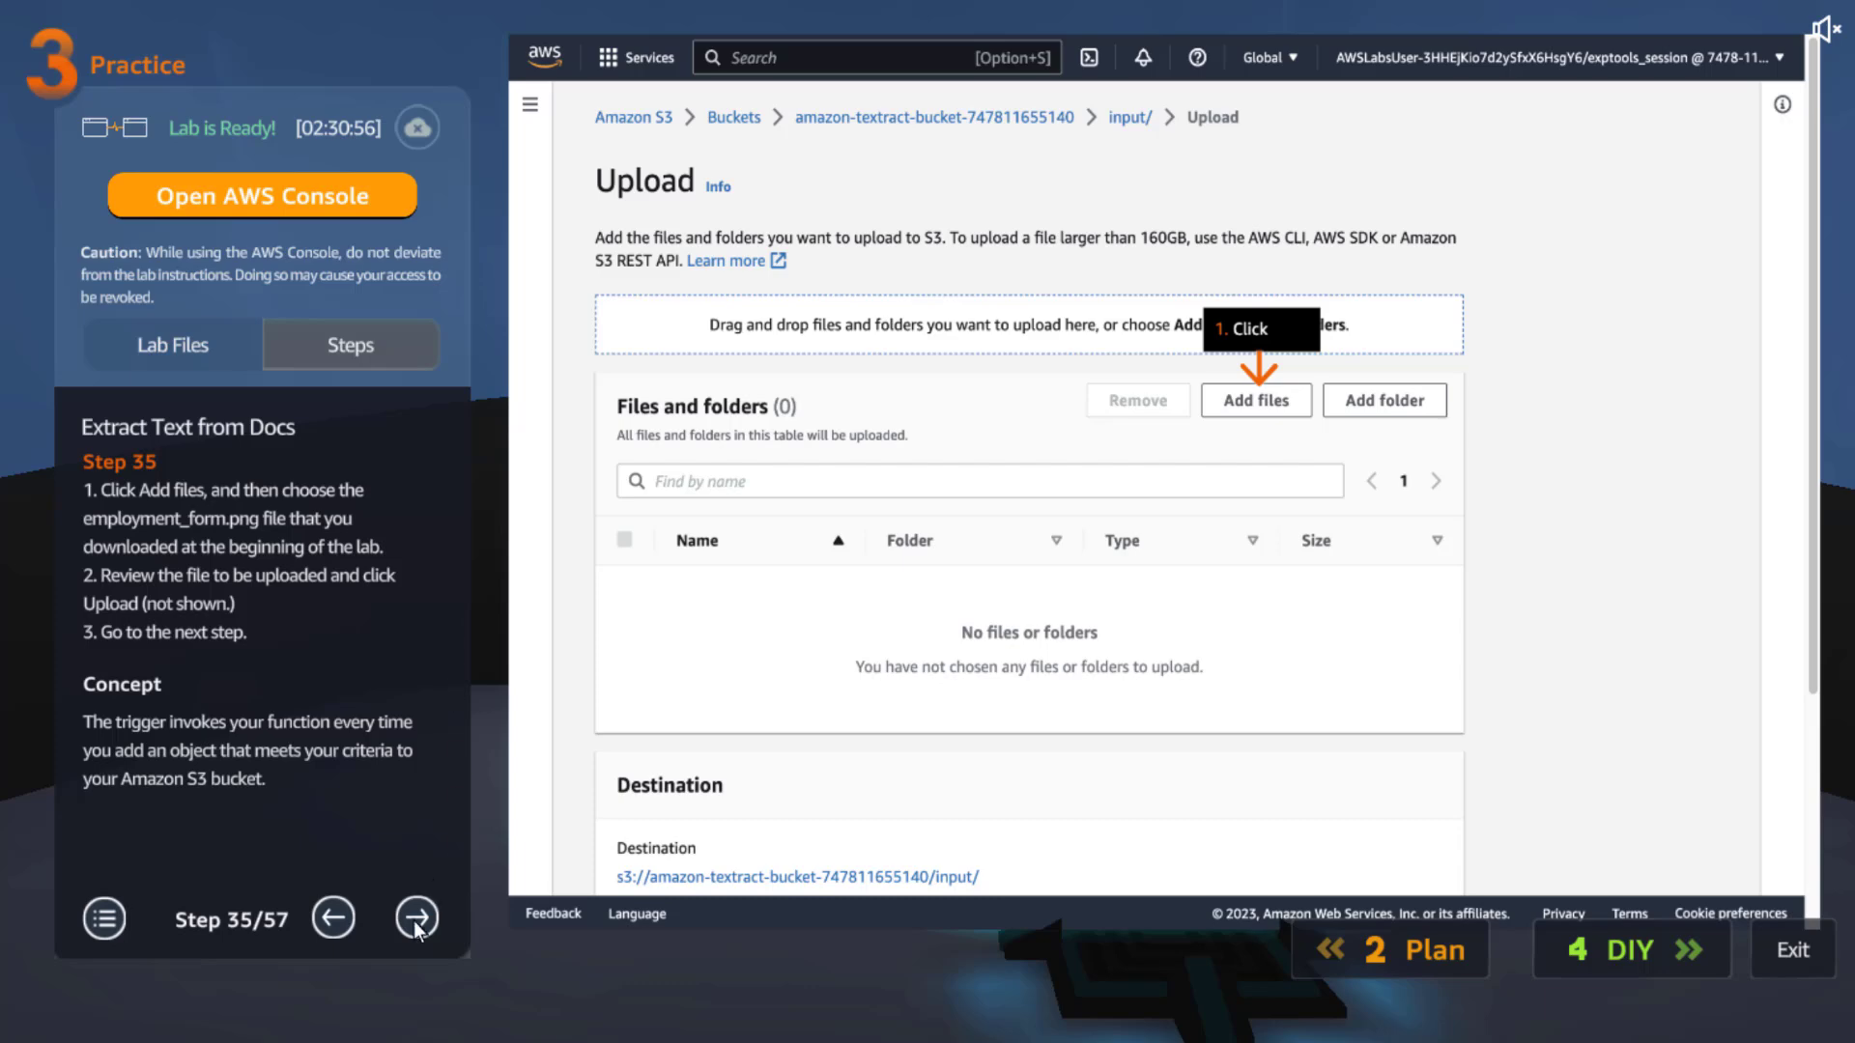
{"action": "left_click", "coordinate": [414, 921]}
{"action": "left_click", "coordinate": [416, 923]}
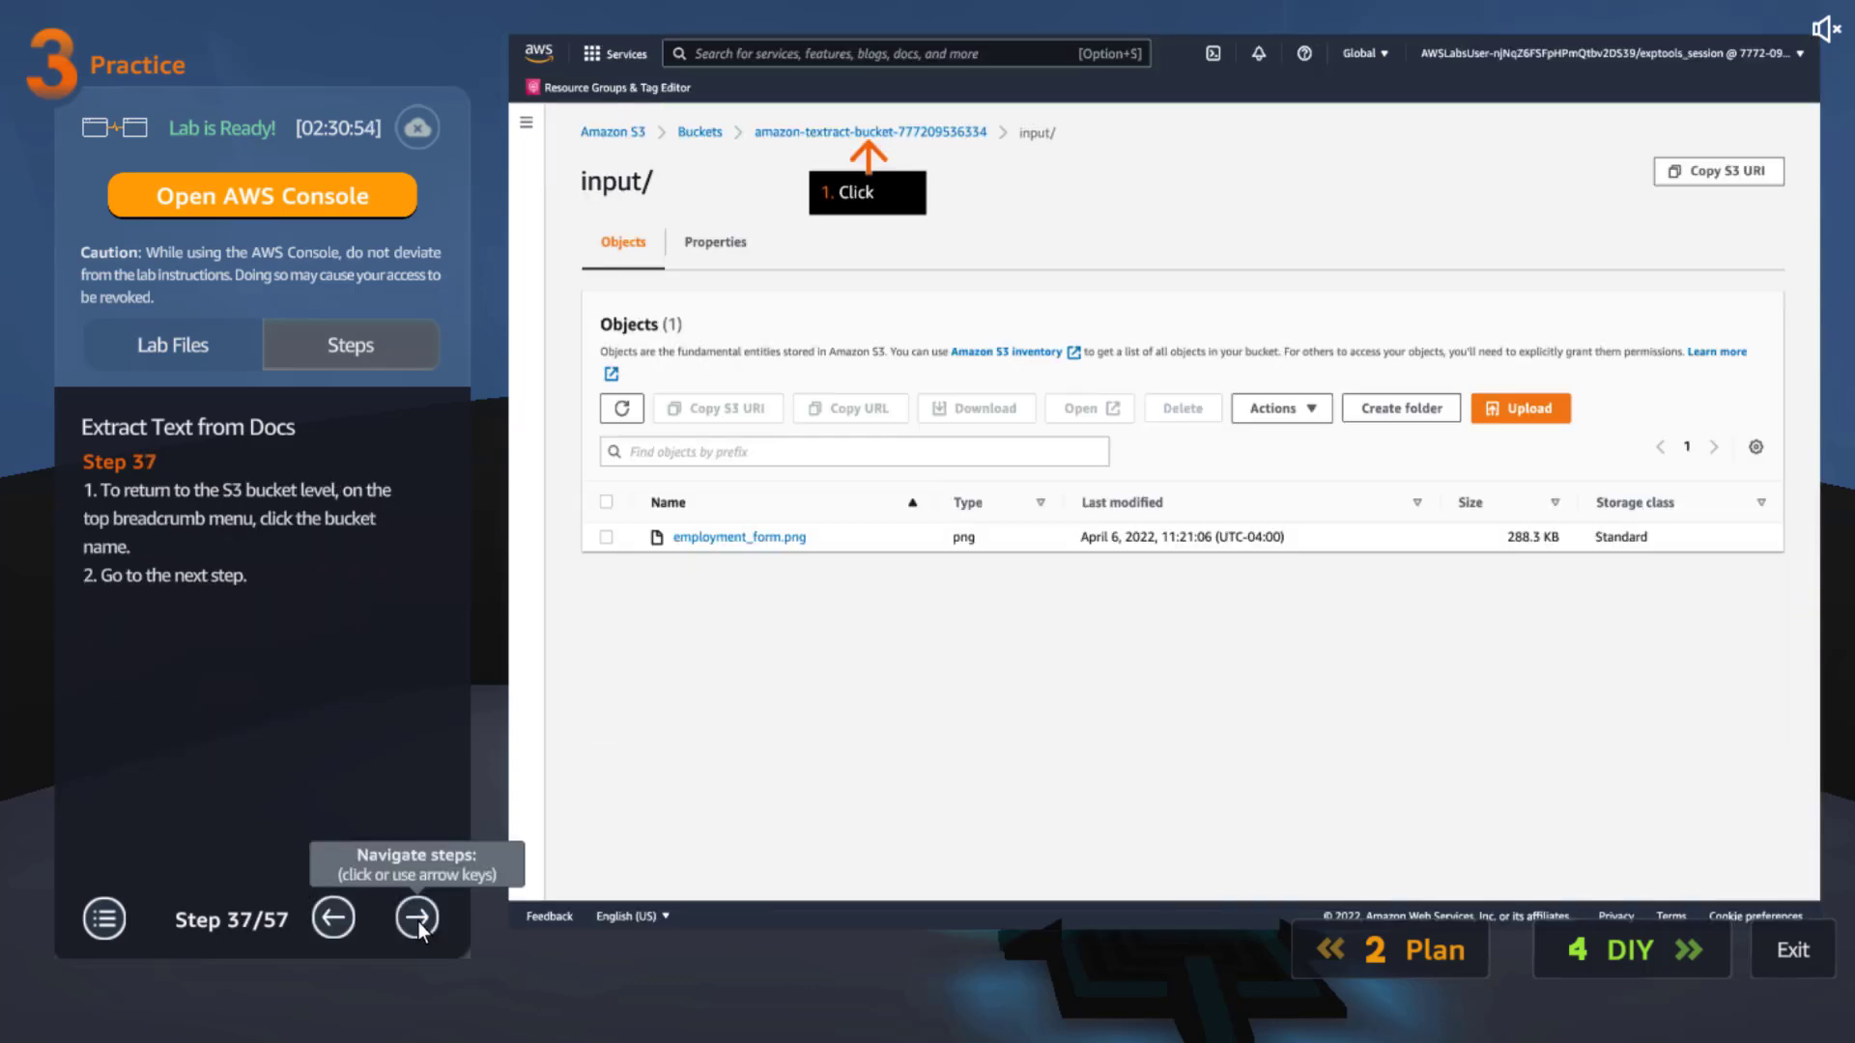
Read lab steps 38 through 40 on opening the output folder, downloading textract_response.json and reviewing its contents
{"action": "left_click", "coordinate": [419, 920]}
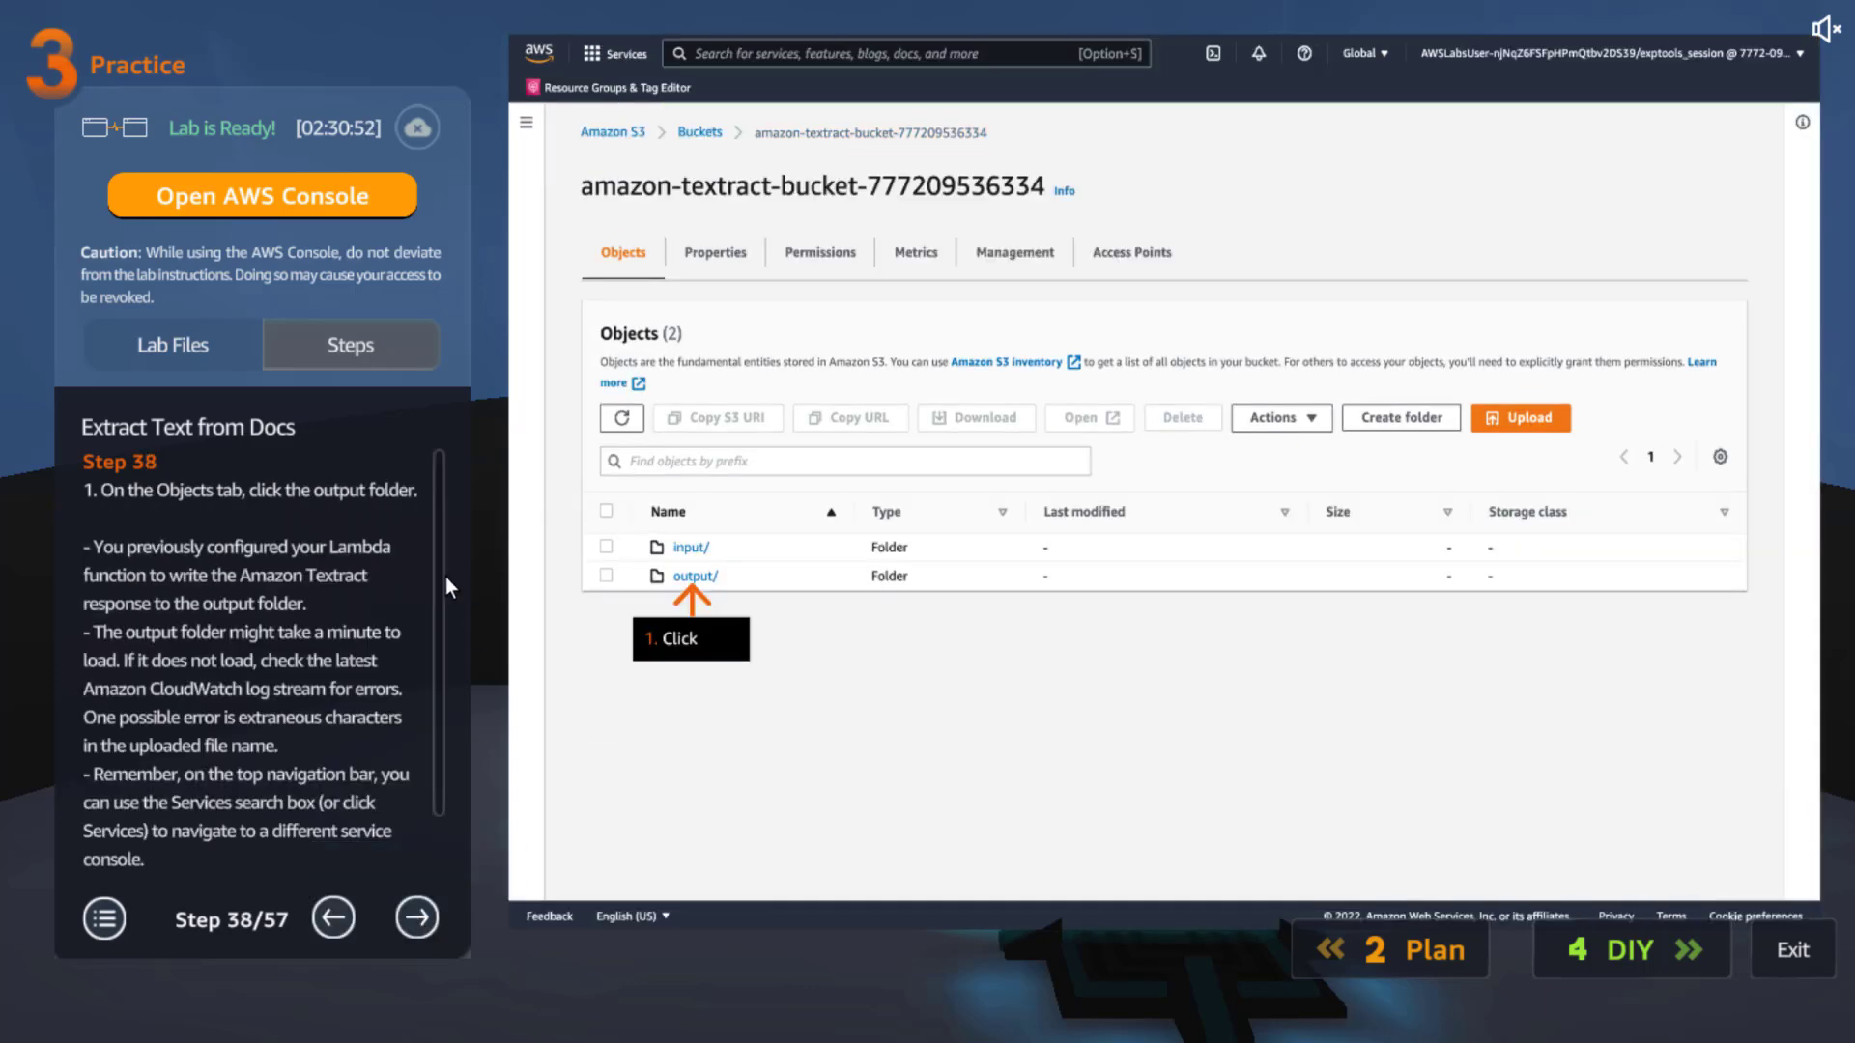
{"action": "scroll", "coordinate": [426, 642], "scroll_direction": "down", "scroll_amount": 1}
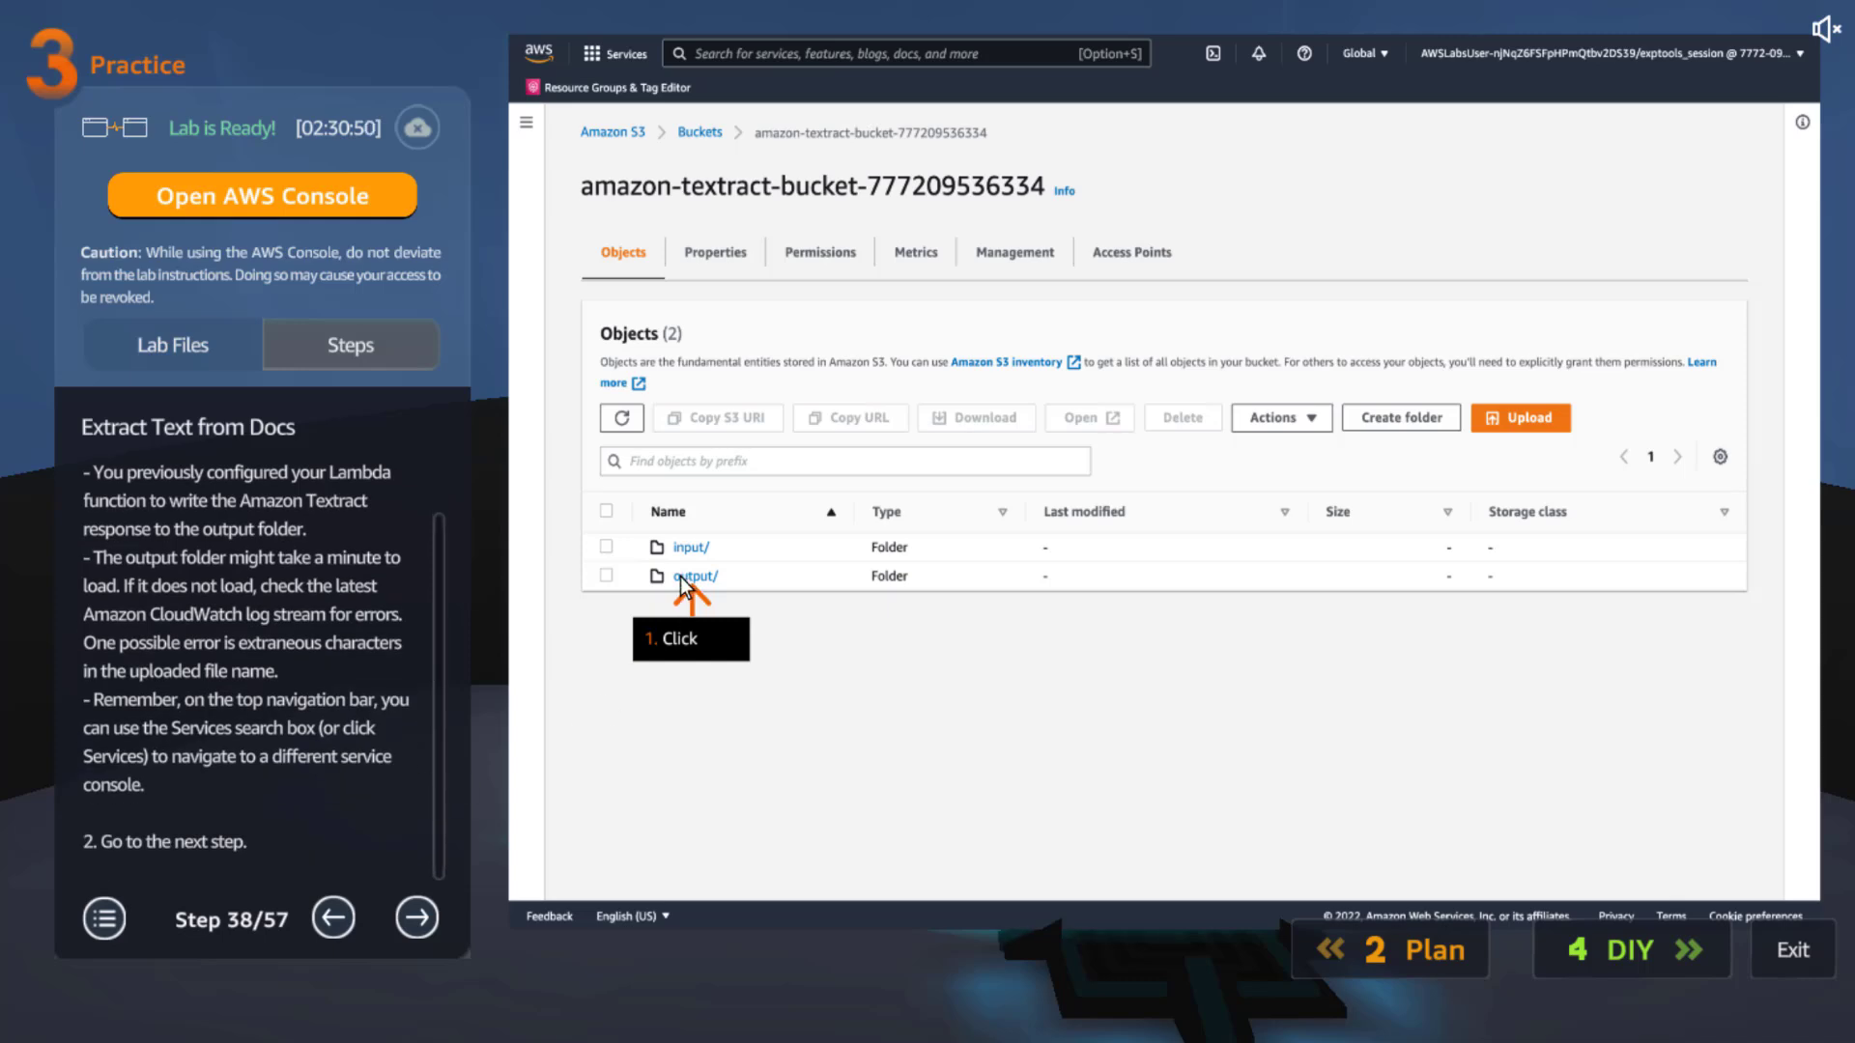
{"action": "left_click", "coordinate": [416, 918]}
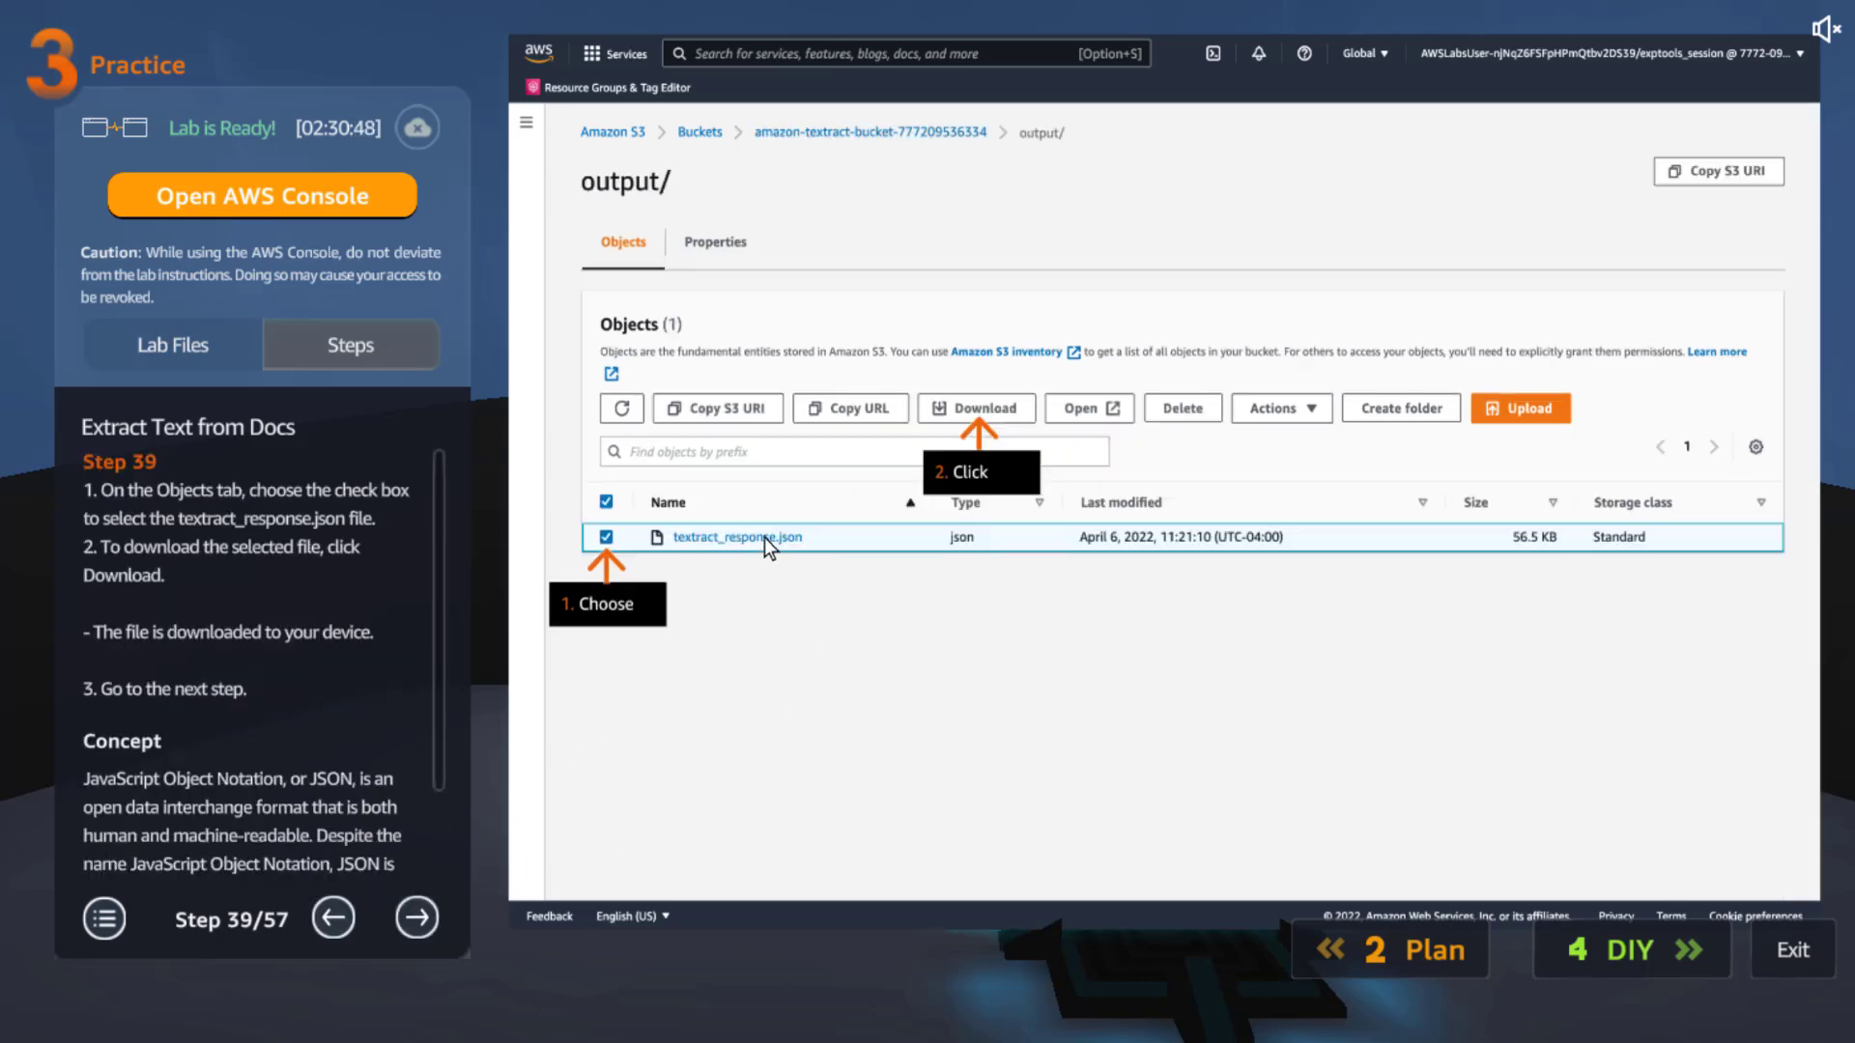
{"action": "scroll", "coordinate": [438, 618], "scroll_direction": "down", "scroll_amount": 1}
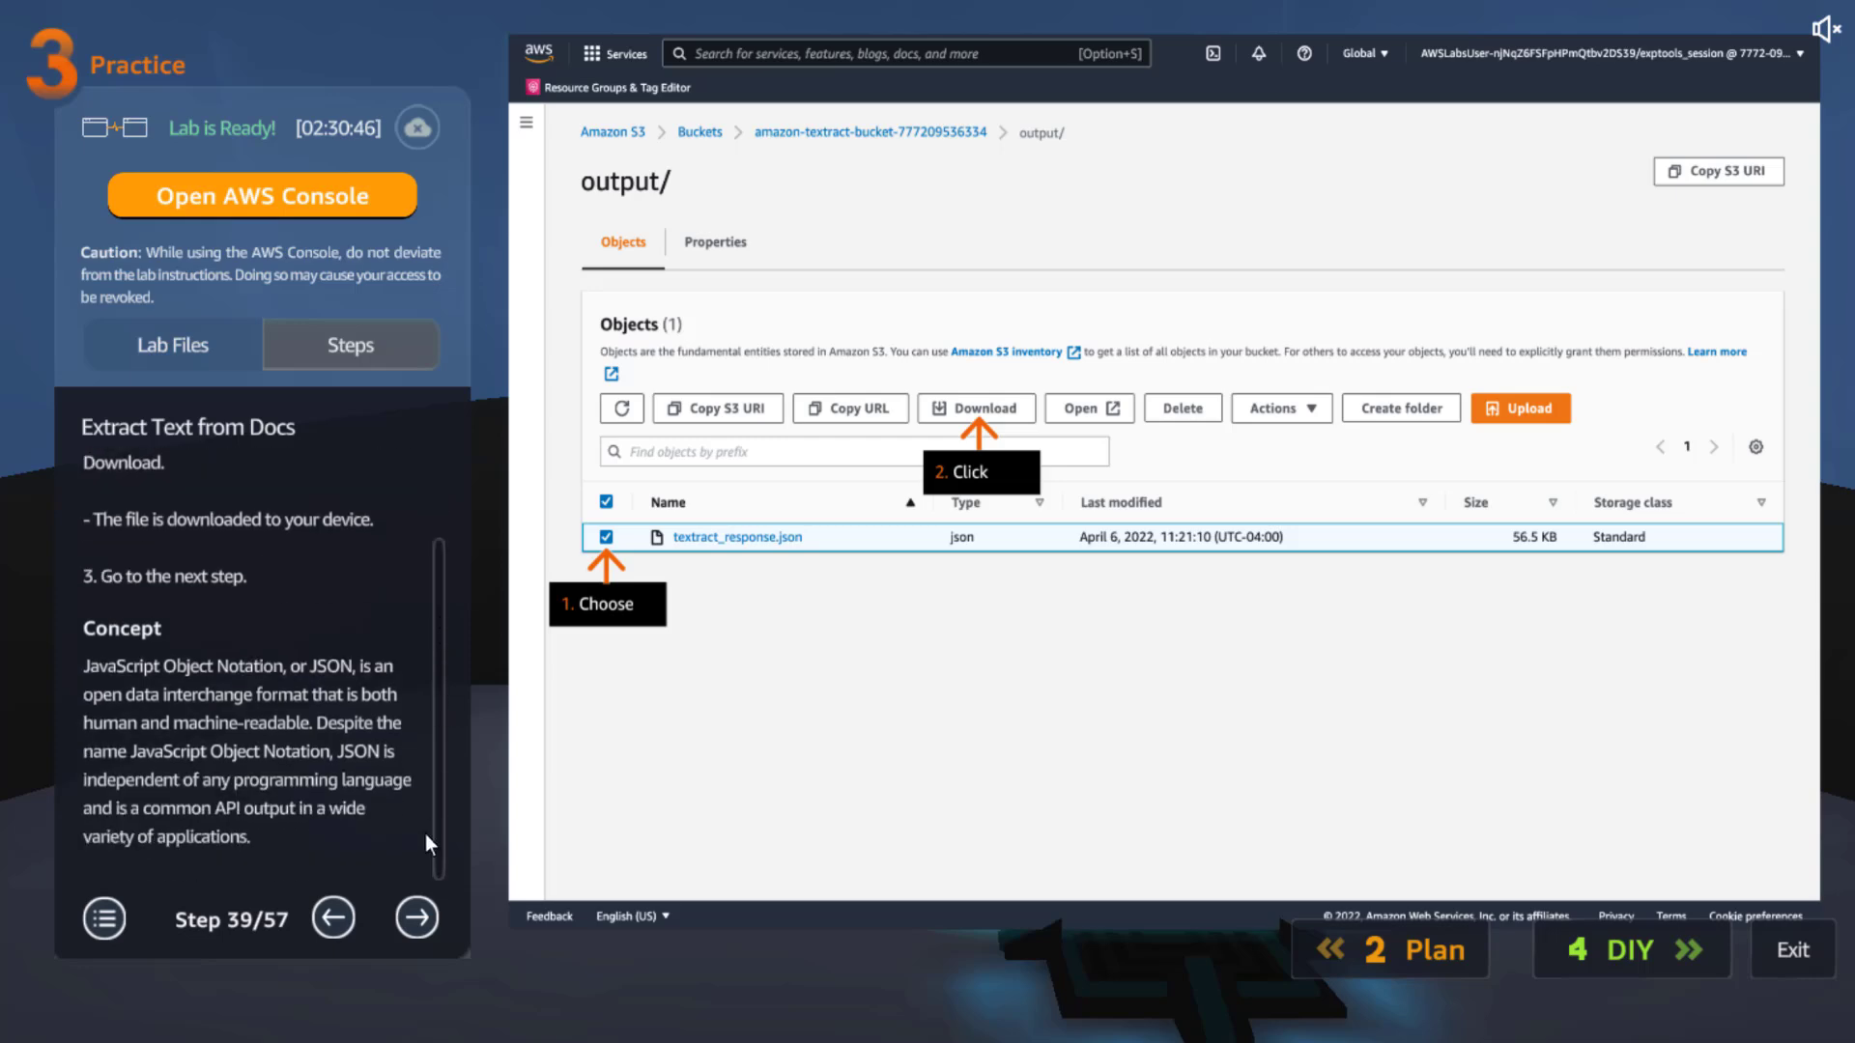
{"action": "left_click", "coordinate": [416, 917]}
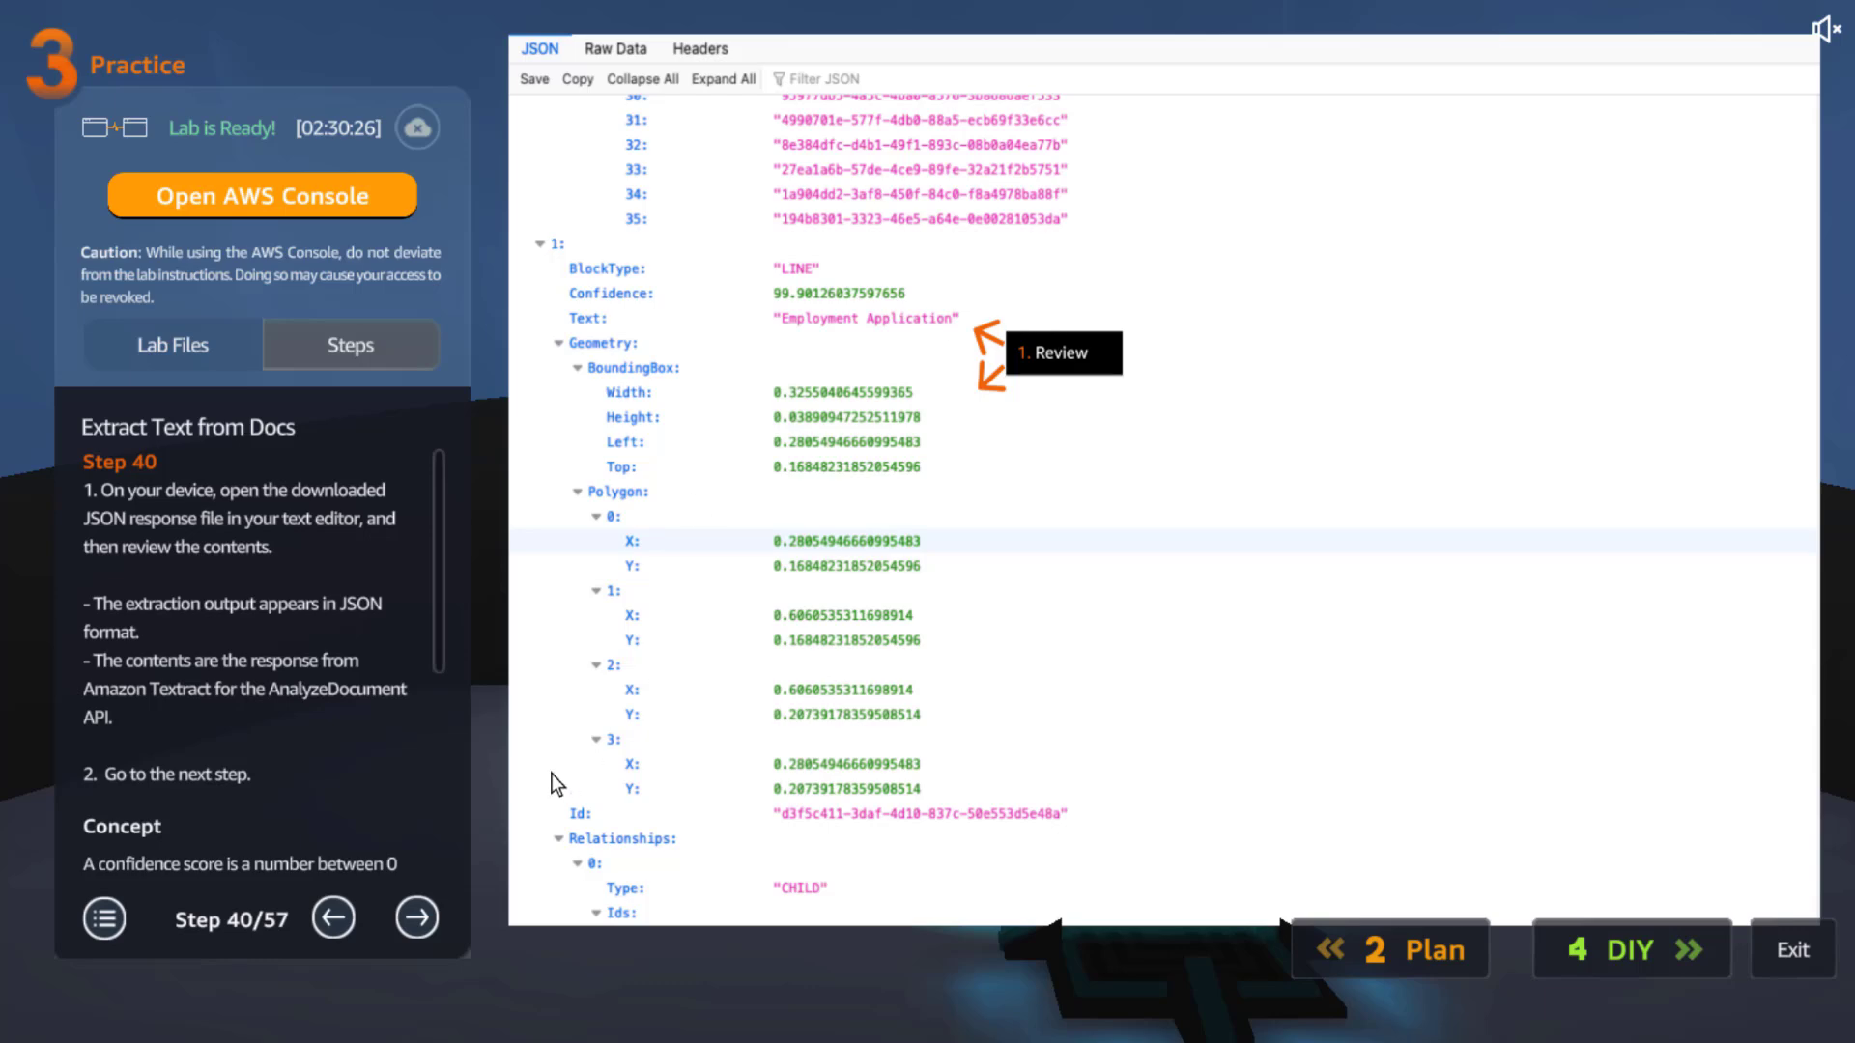
{"action": "left_click_drag", "start_coordinate": [439, 681], "coordinate": [442, 829]}
Read lab steps 41 and 42 on finding CloudWatch and opening the log group that ends with labFunction
{"action": "left_click", "coordinate": [414, 918]}
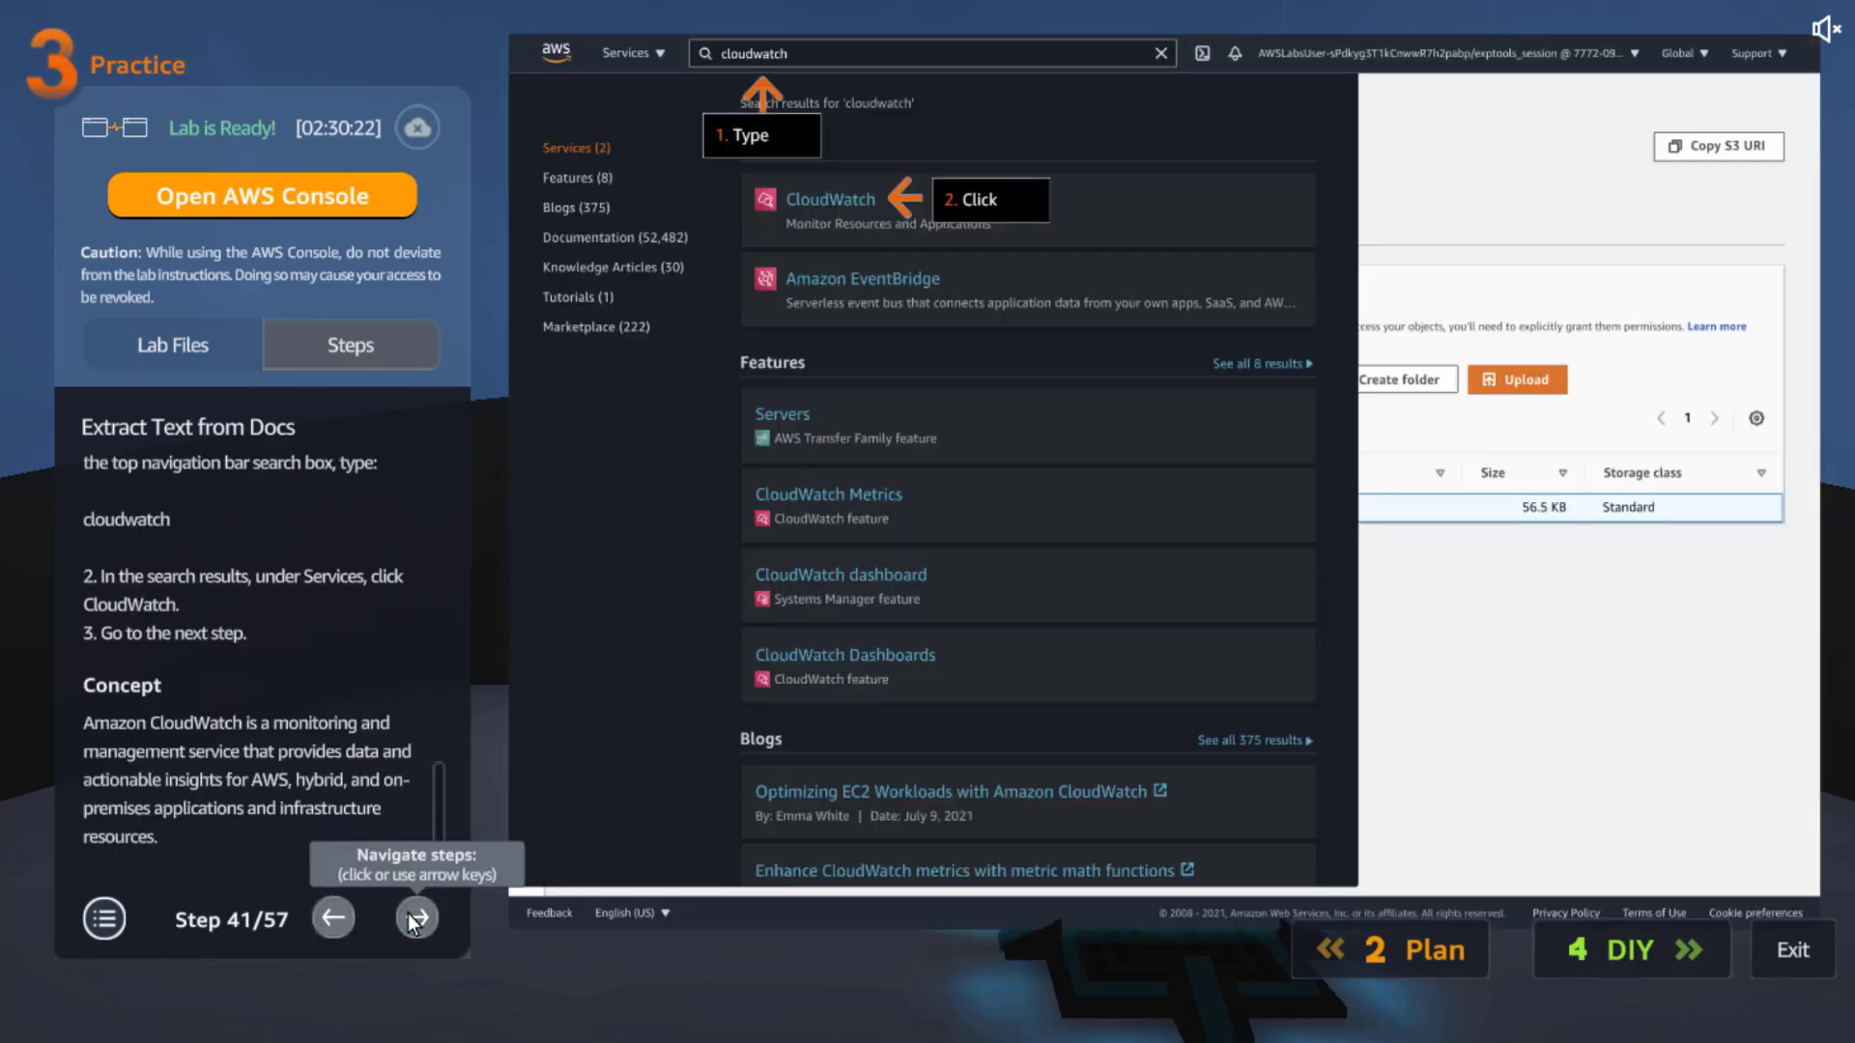
{"action": "scroll", "coordinate": [430, 802], "scroll_direction": "down", "scroll_amount": 1}
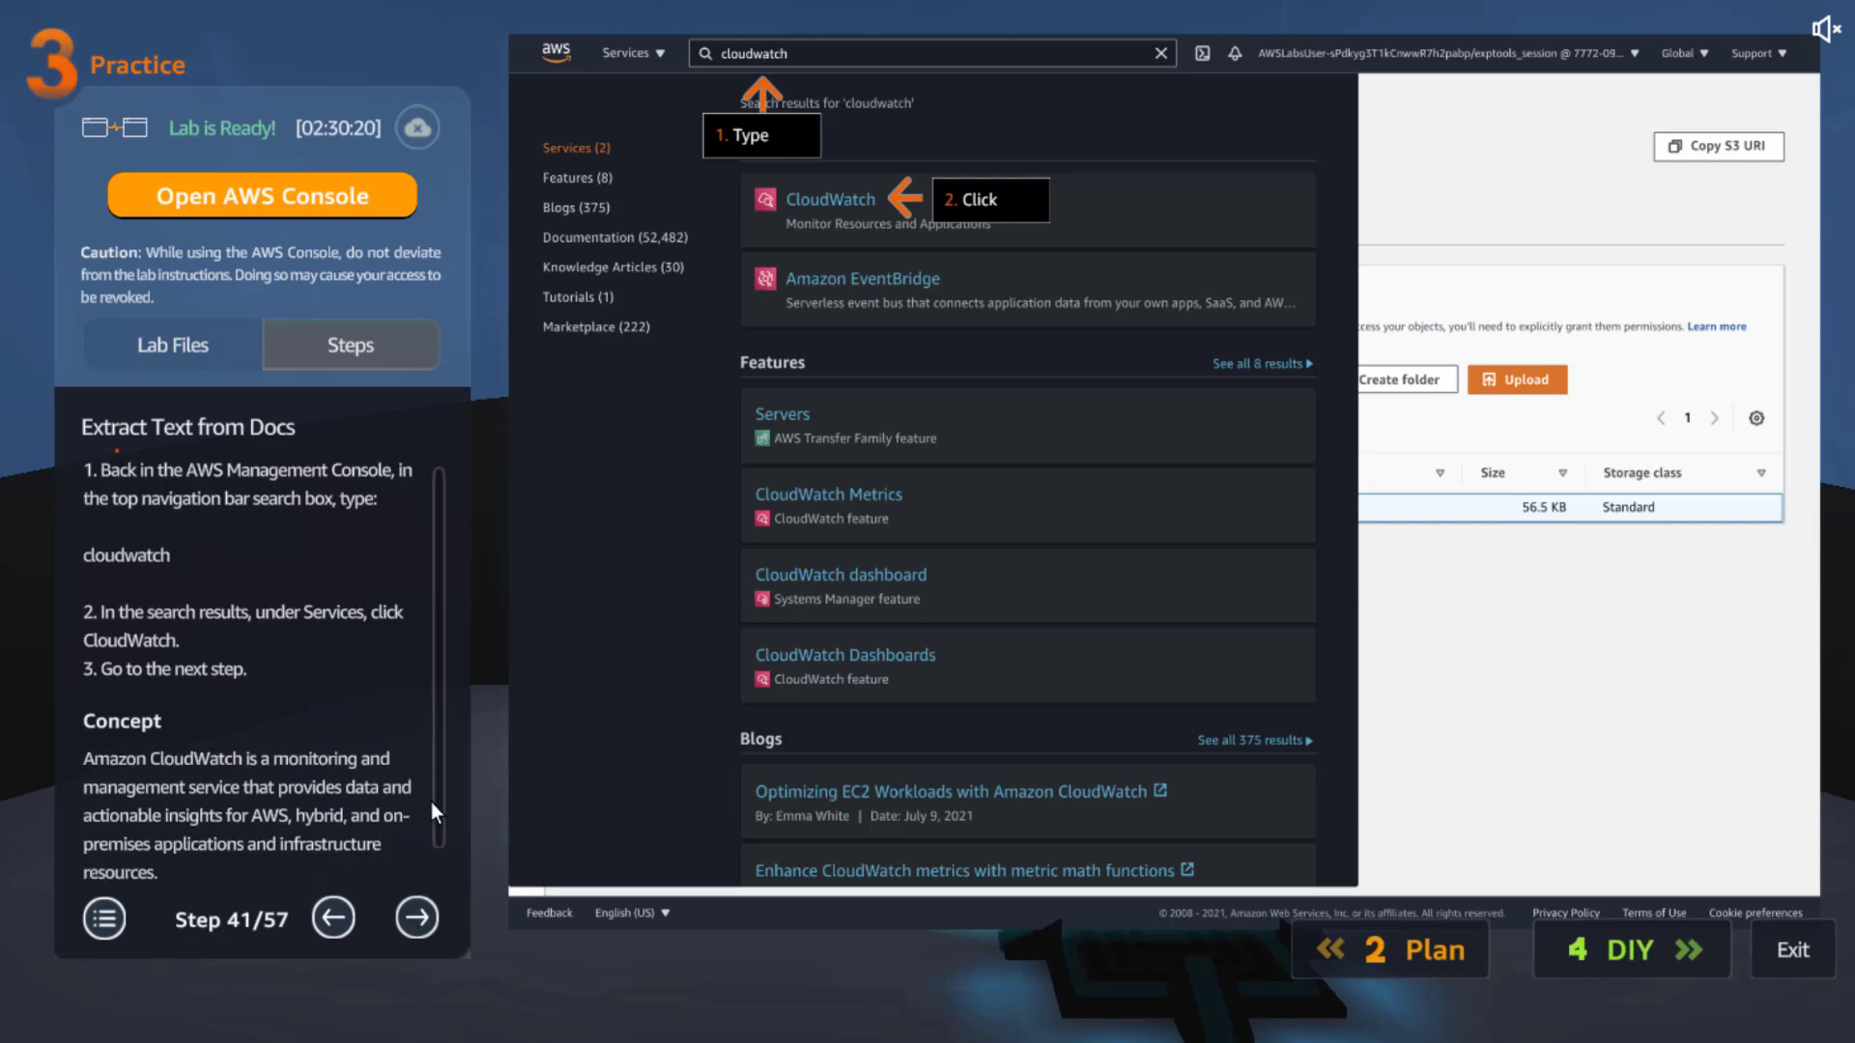
{"action": "left_click", "coordinate": [416, 915]}
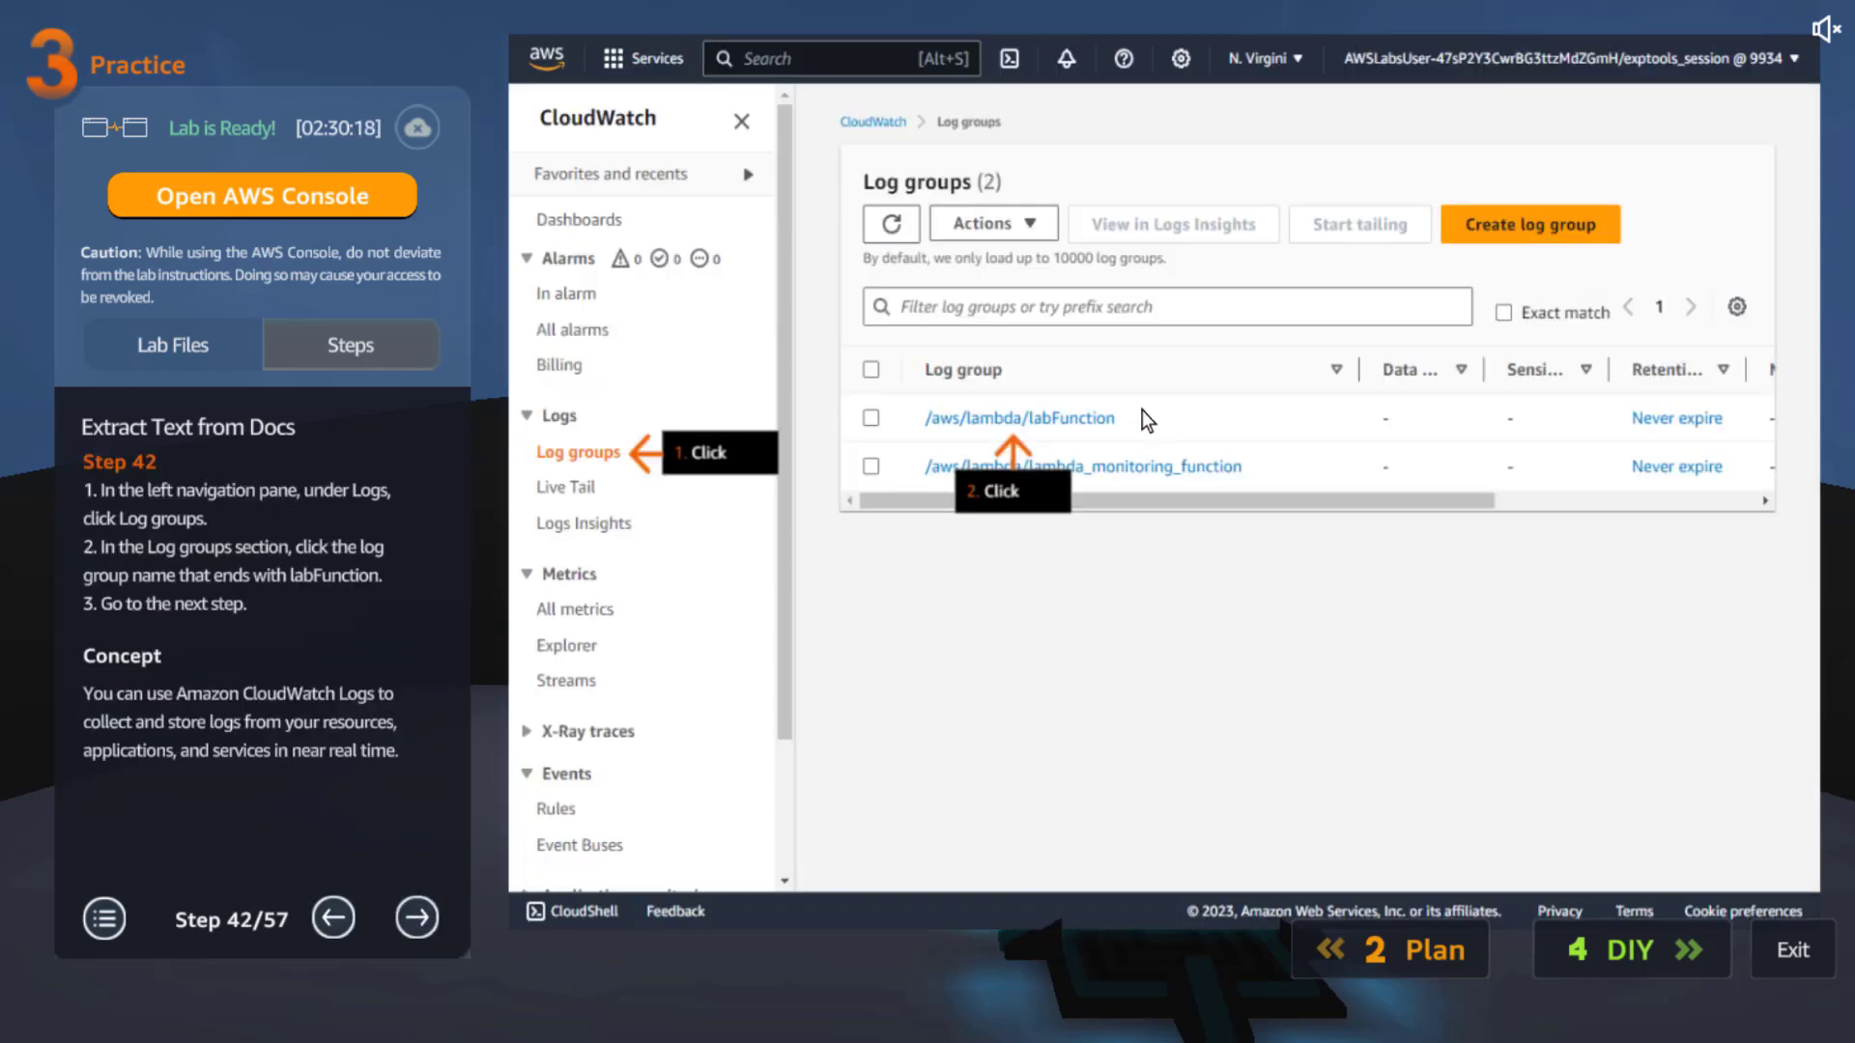
Read lab steps 43 and 44 on opening the most recent log stream and reviewing the extracted key-value pairs
{"action": "left_click", "coordinate": [417, 916]}
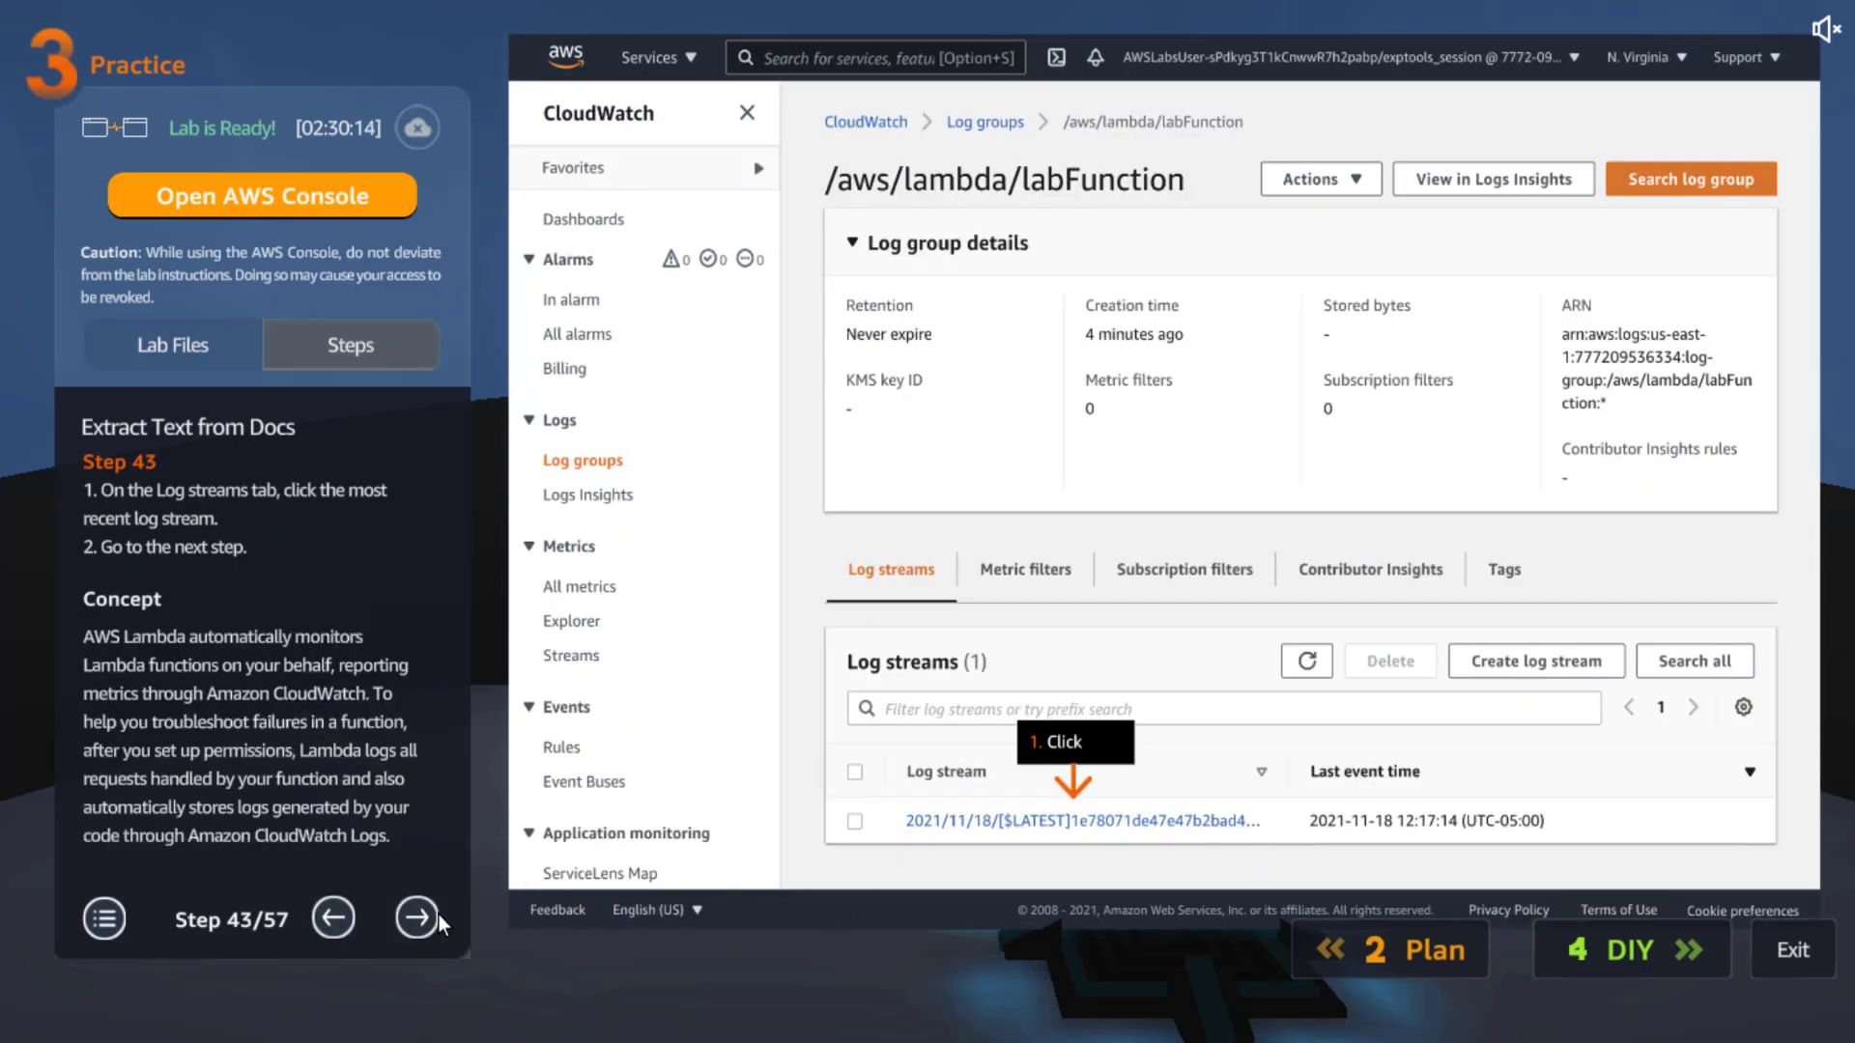
{"action": "left_click", "coordinate": [422, 918]}
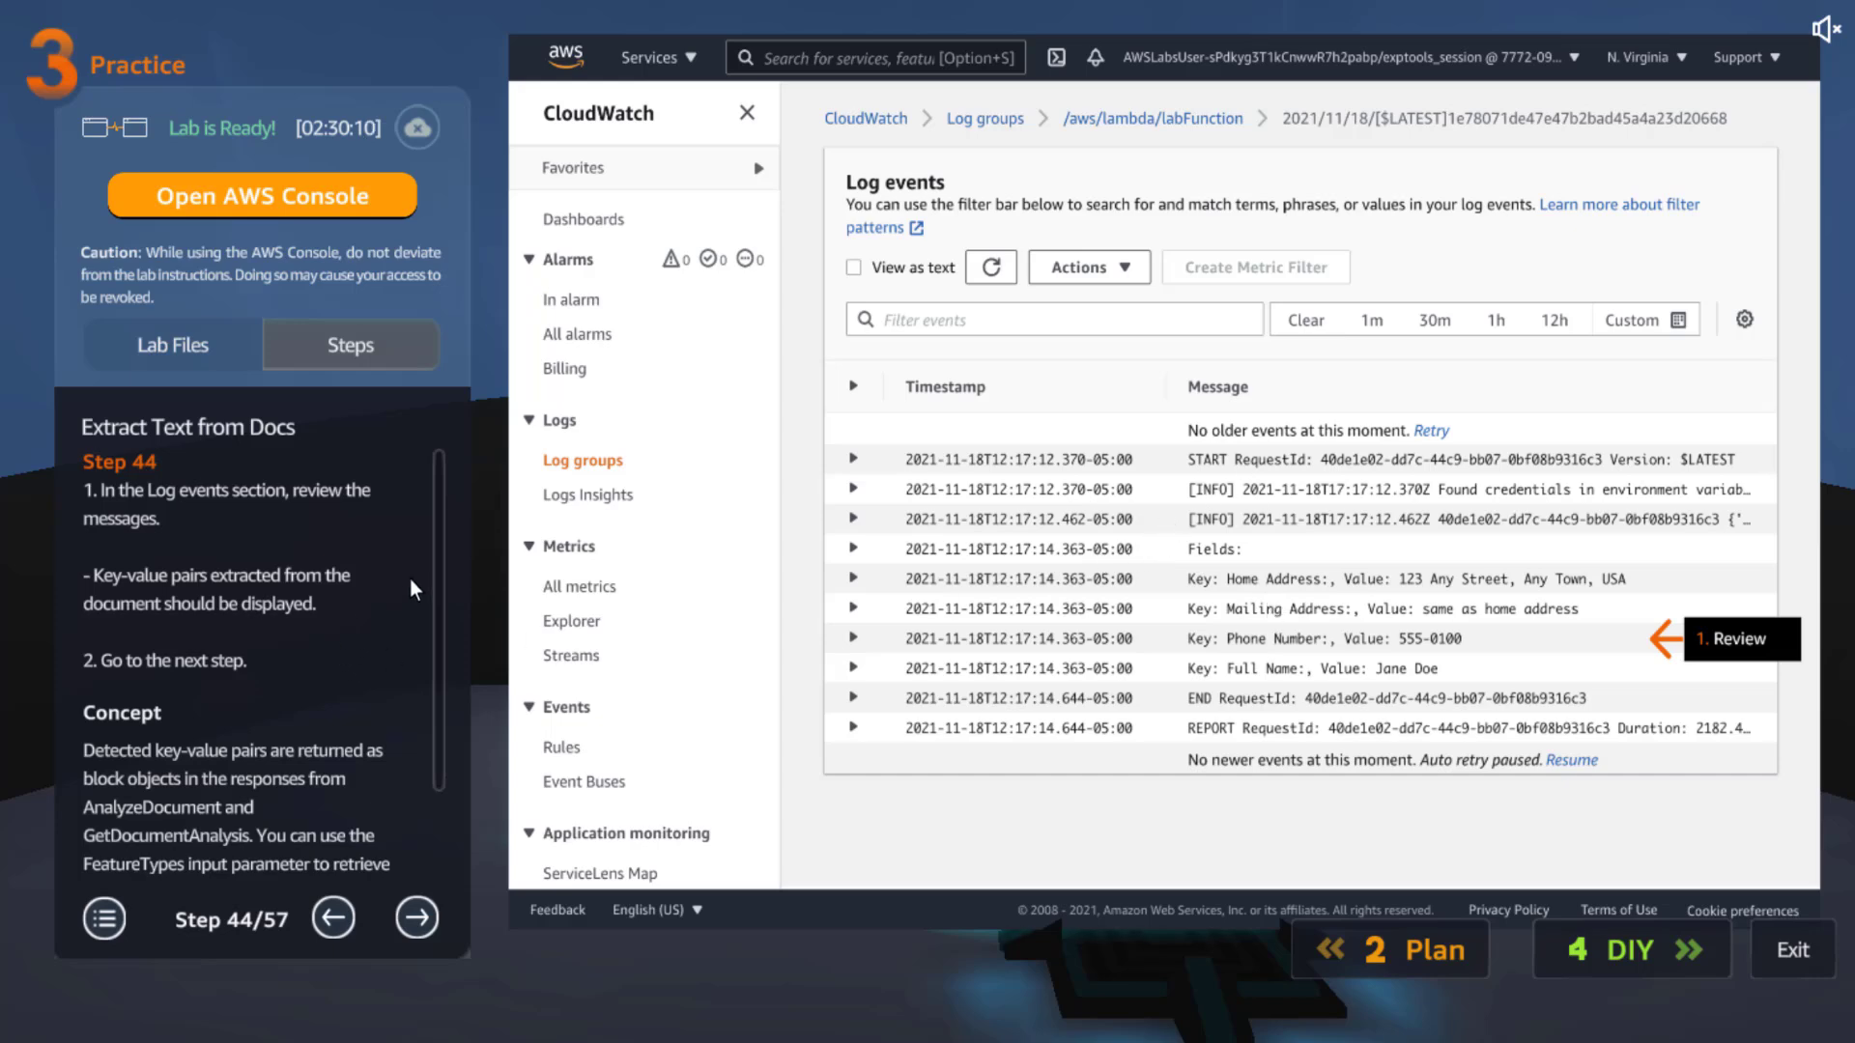
{"action": "scroll", "coordinate": [440, 555], "scroll_direction": "down", "scroll_amount": 1}
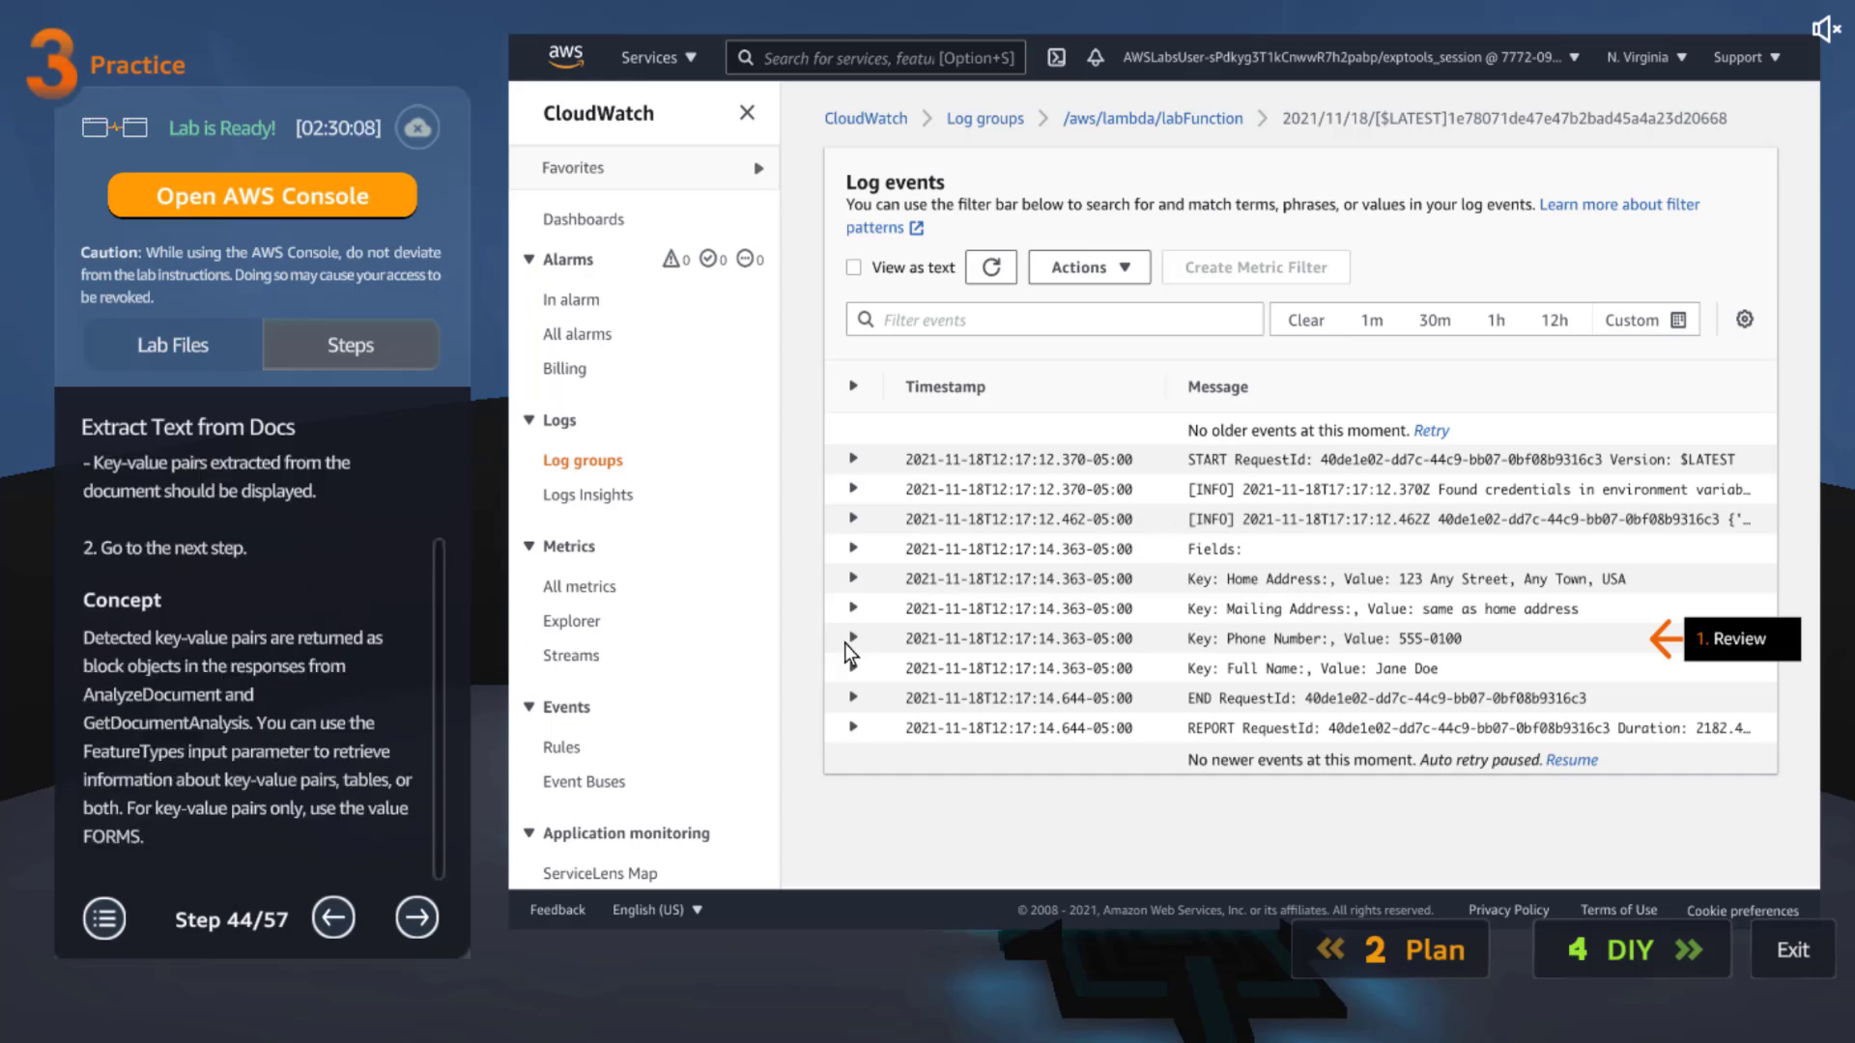
Study lab step 45 on adding the "address" field search code from line 76 of labFunction and deploying it
{"action": "left_click", "coordinate": [419, 917]}
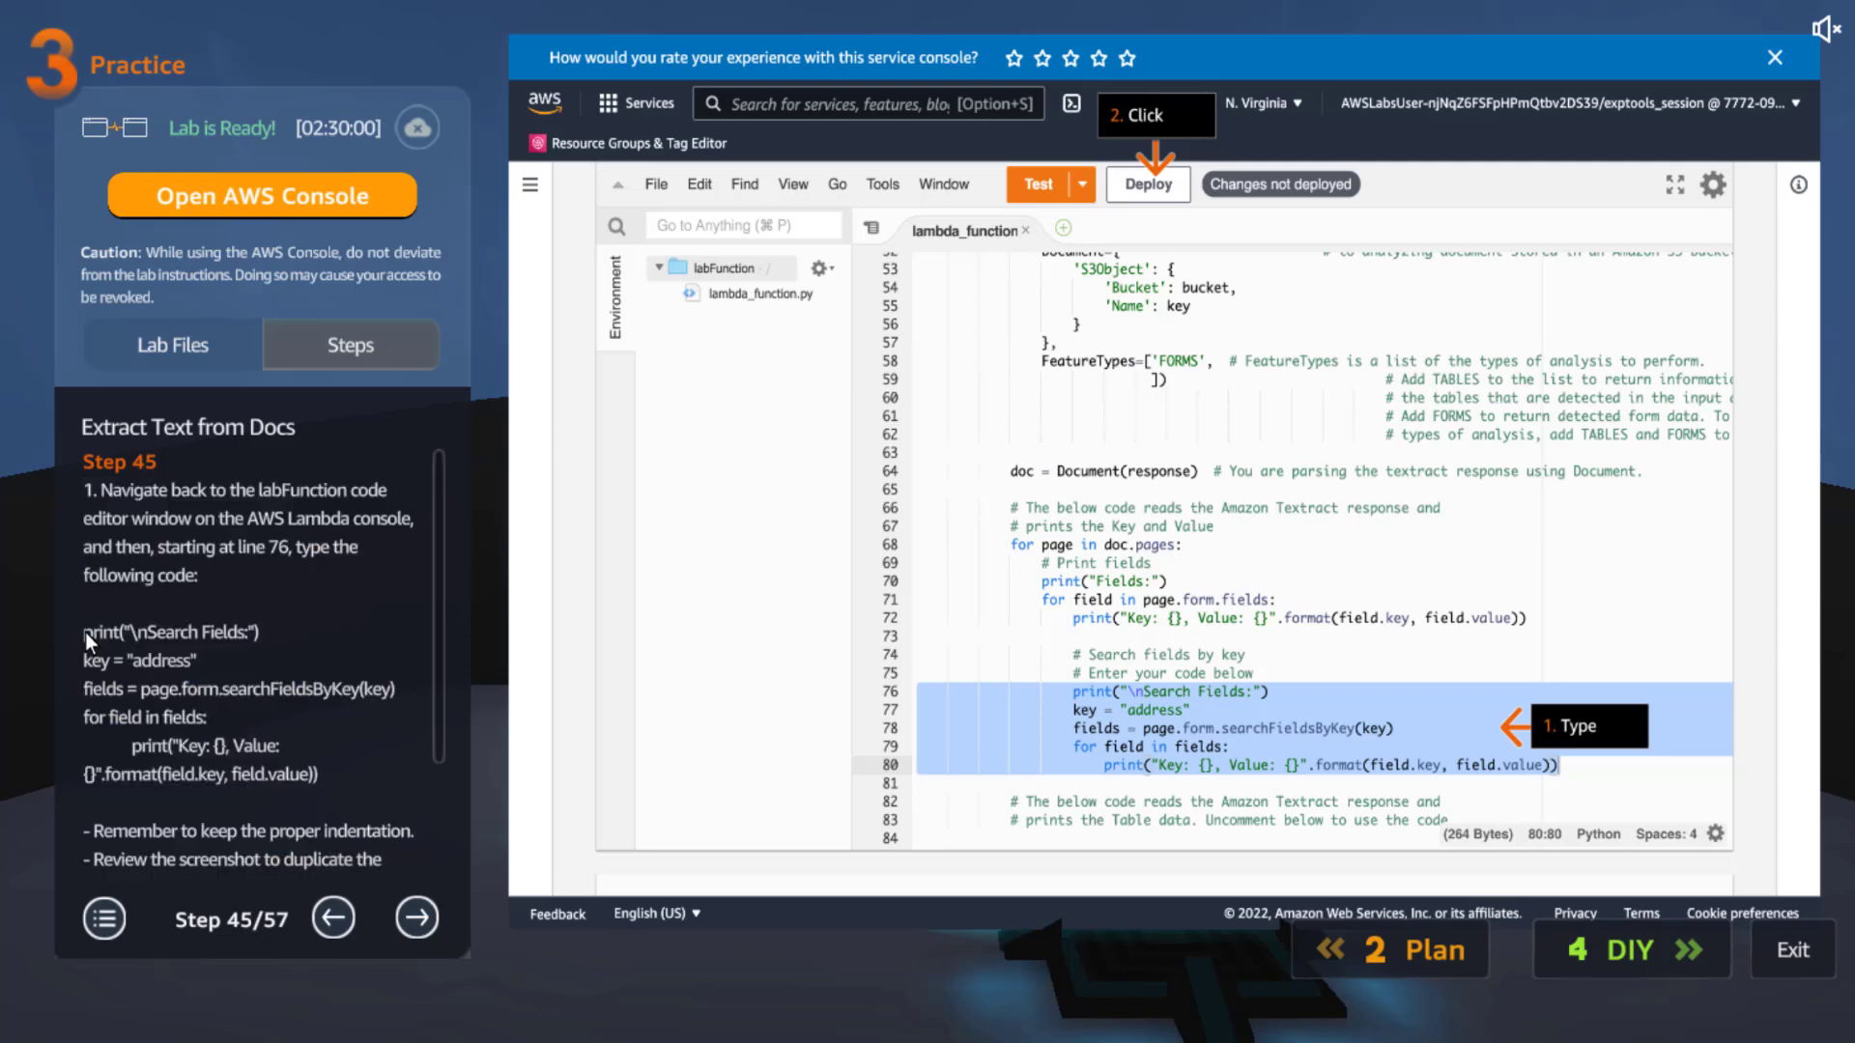
{"action": "left_click_drag", "start_coordinate": [95, 634], "coordinate": [369, 772]}
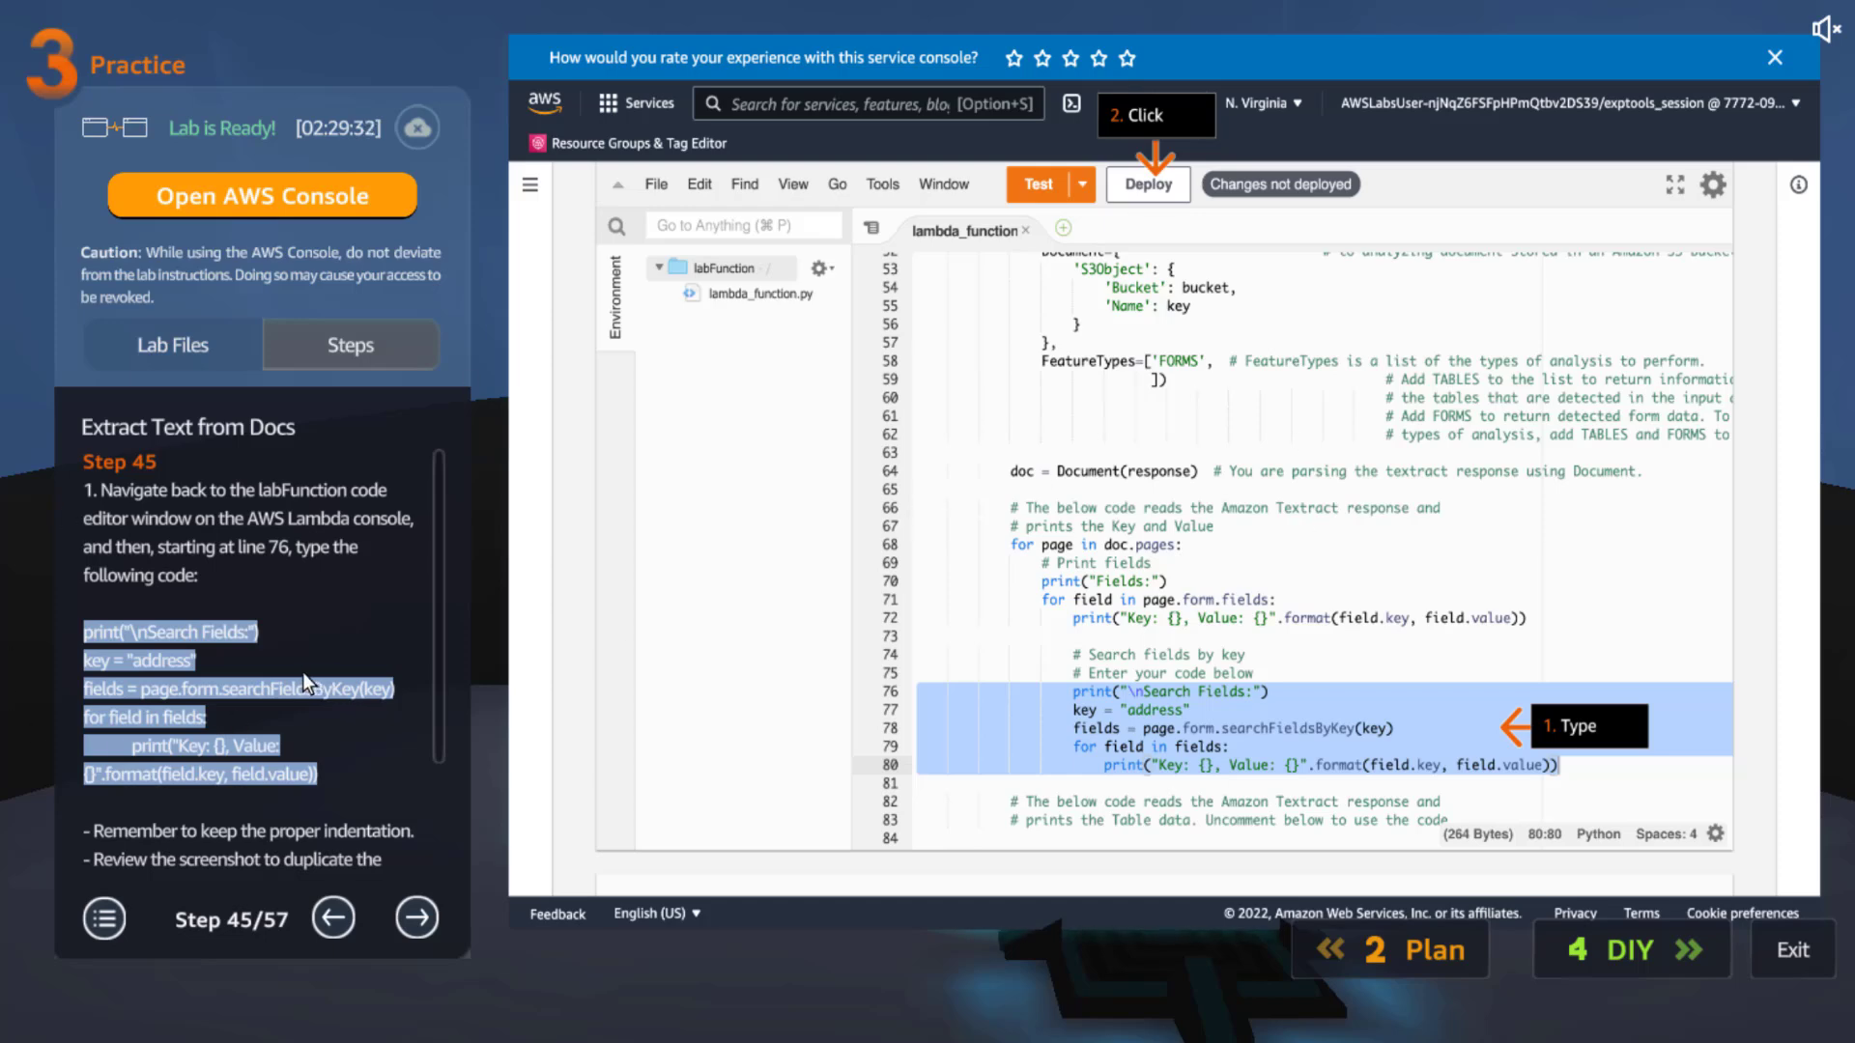
{"action": "left_click", "coordinate": [1059, 676]}
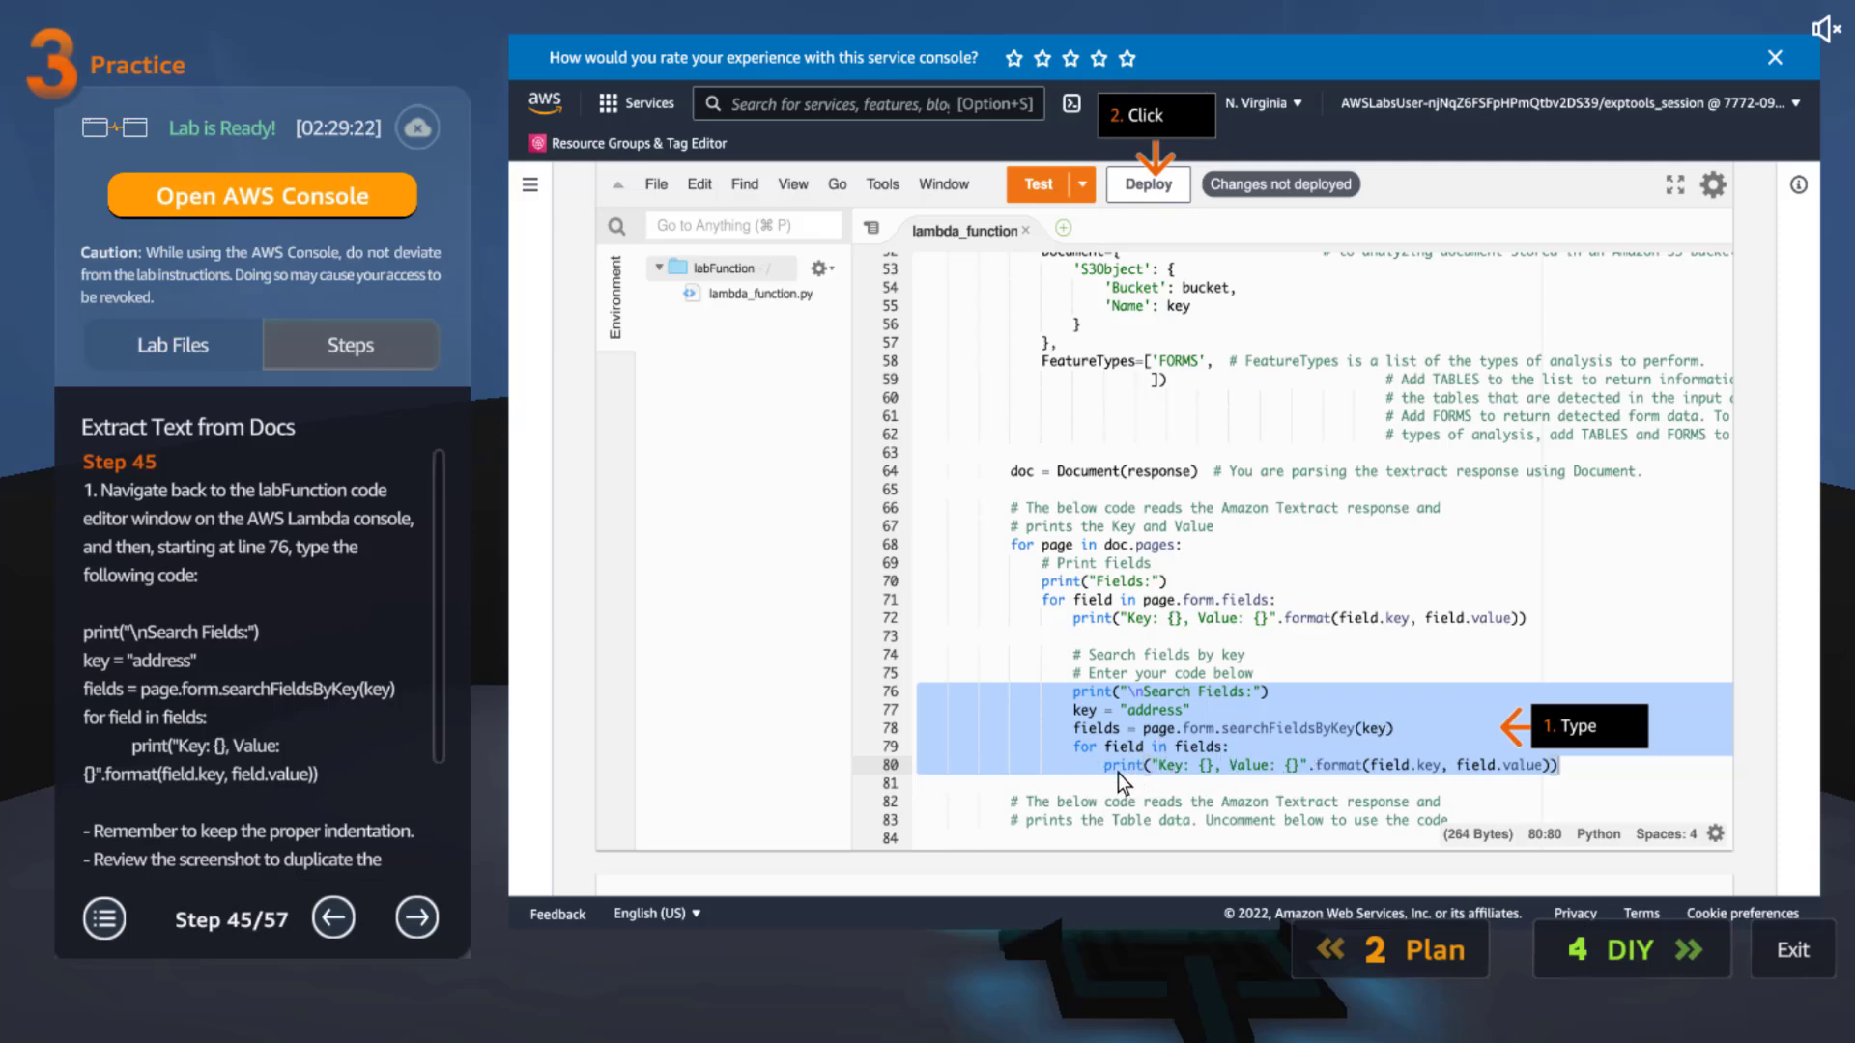
{"action": "scroll", "coordinate": [435, 764], "scroll_direction": "down", "scroll_amount": 3}
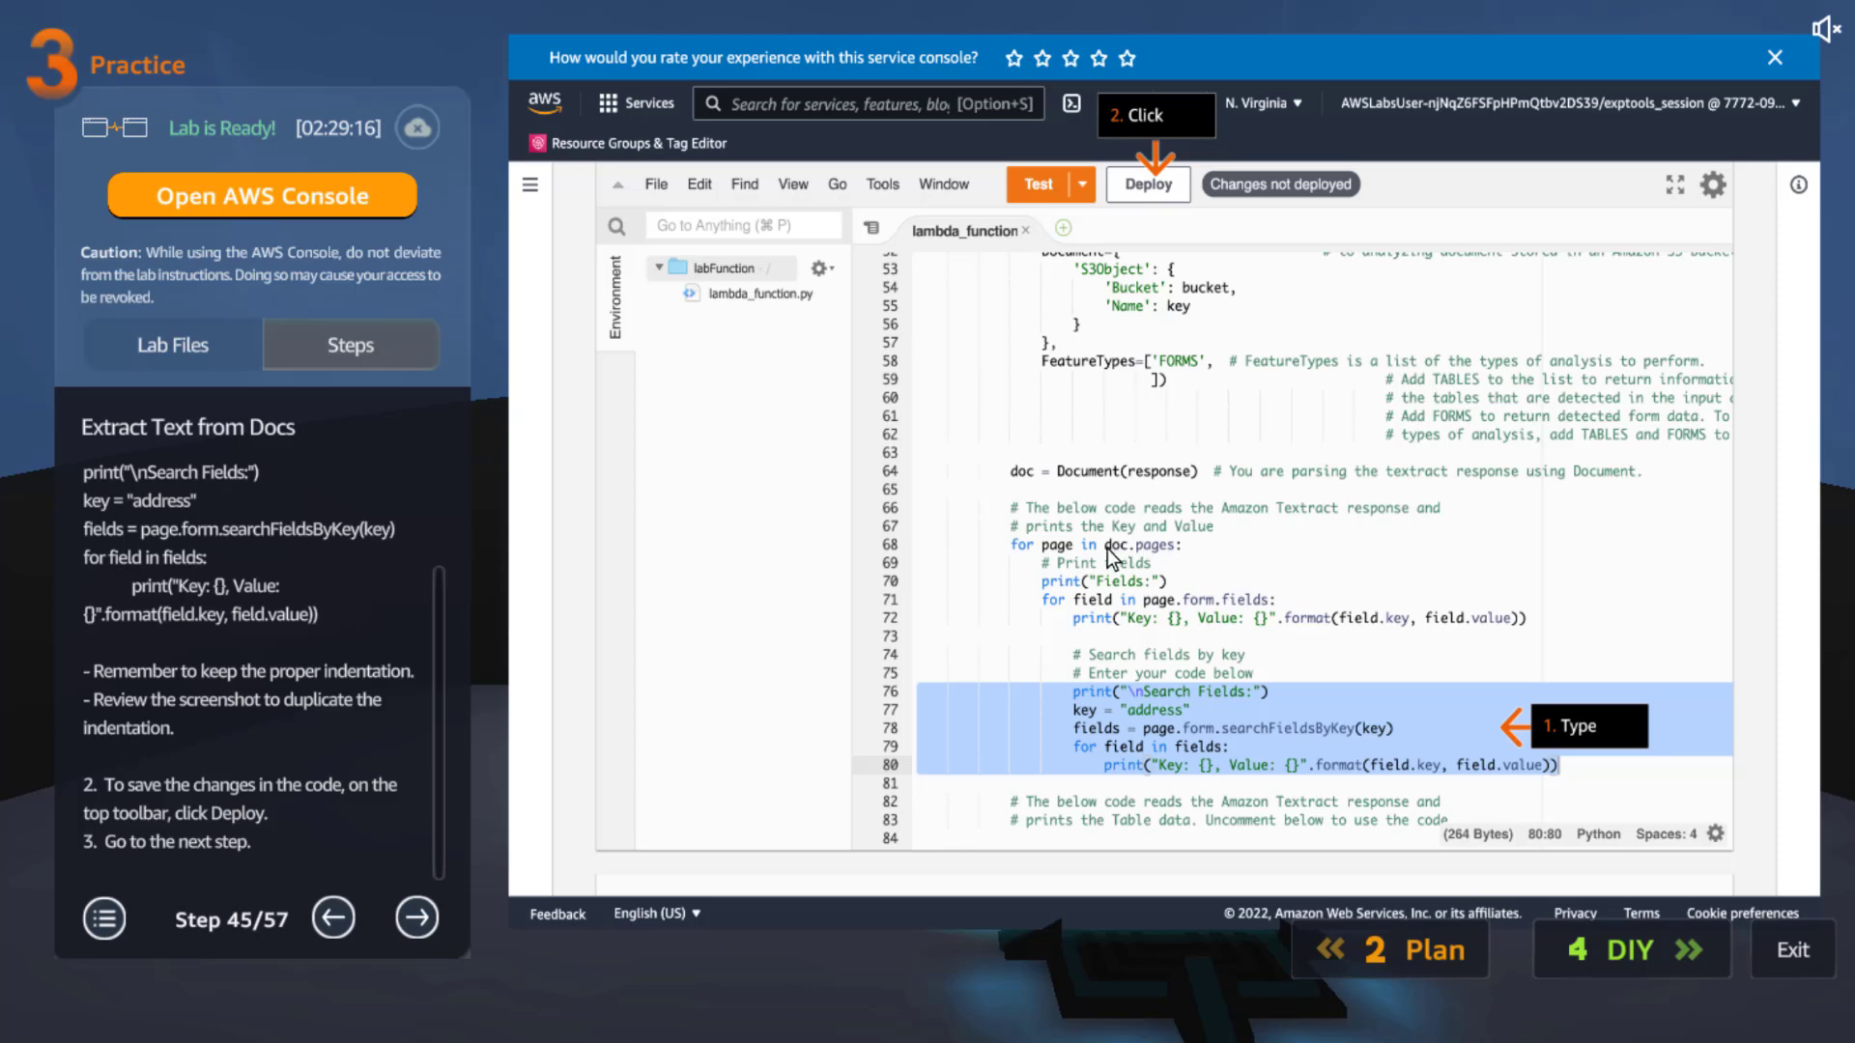
Read lab steps 46 and 47 on copying the sample test code, configuring a test event and clearing its existing JSON
{"action": "left_click", "coordinate": [419, 919]}
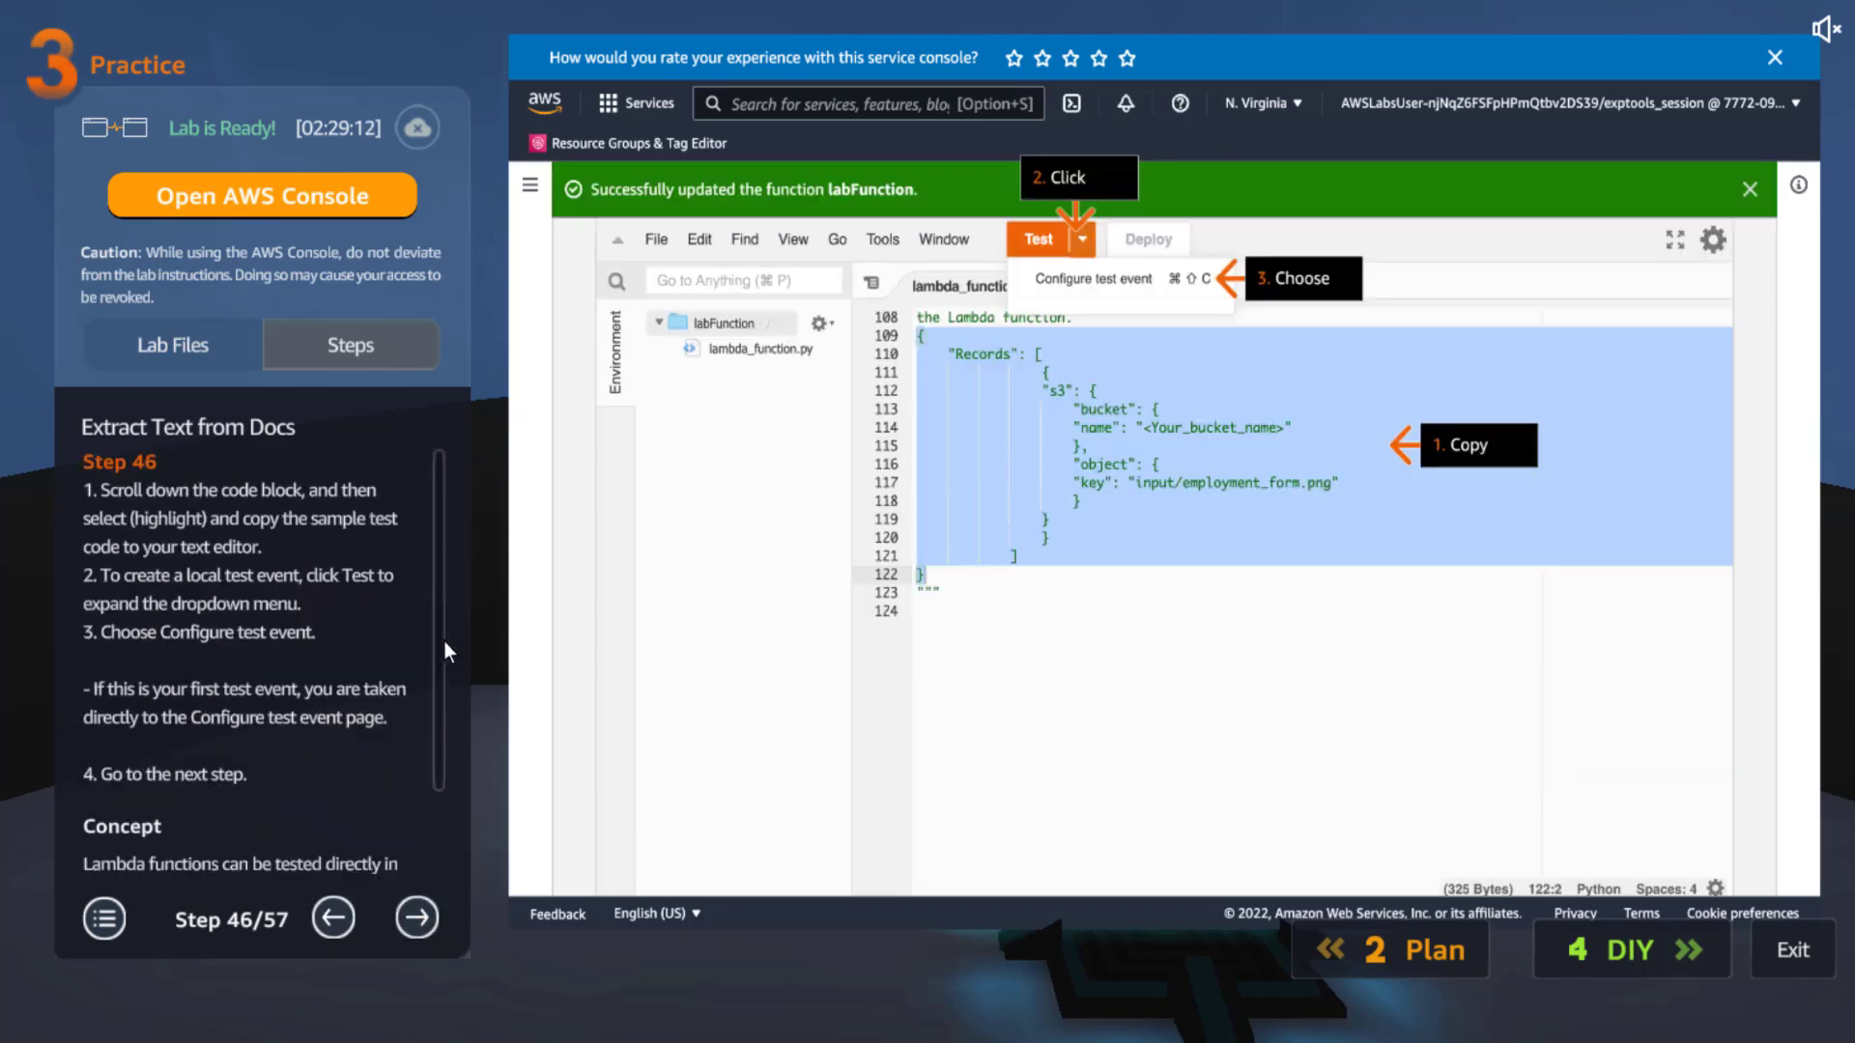
{"action": "scroll", "coordinate": [444, 701], "scroll_direction": "down", "scroll_amount": 2}
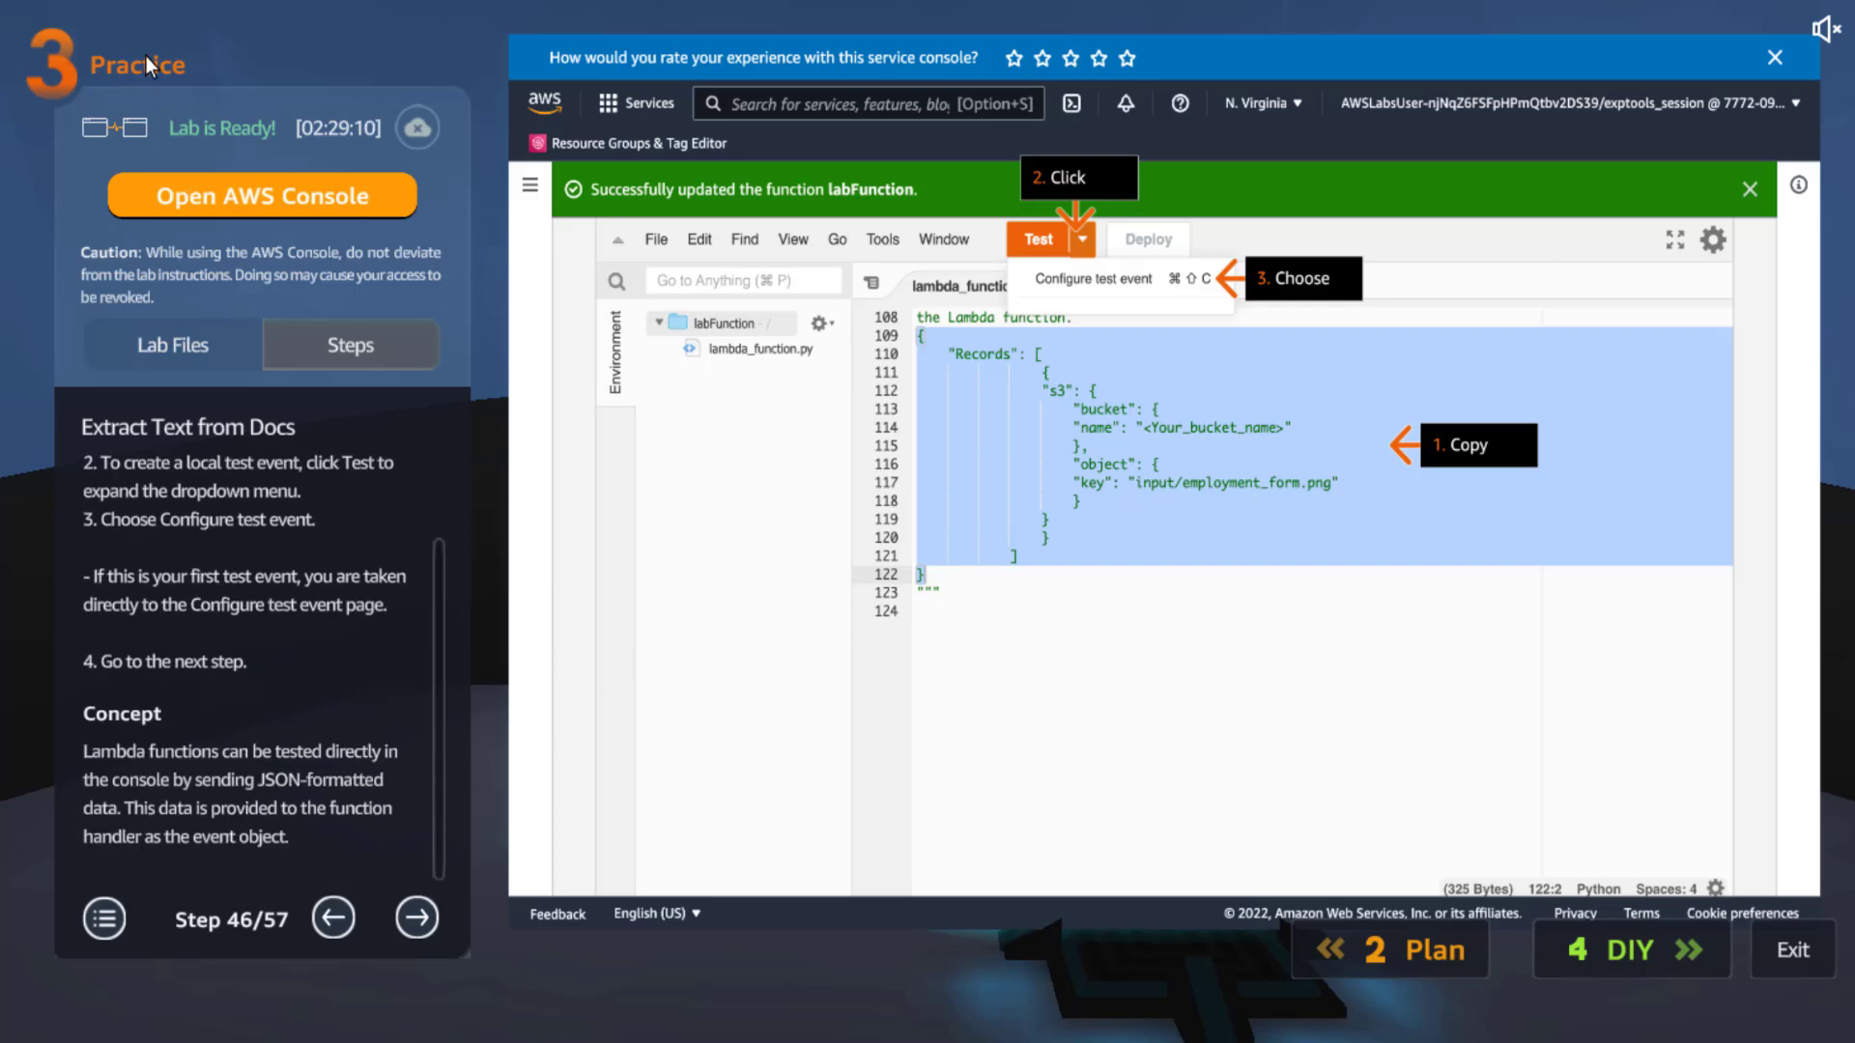
{"action": "left_click", "coordinate": [418, 918]}
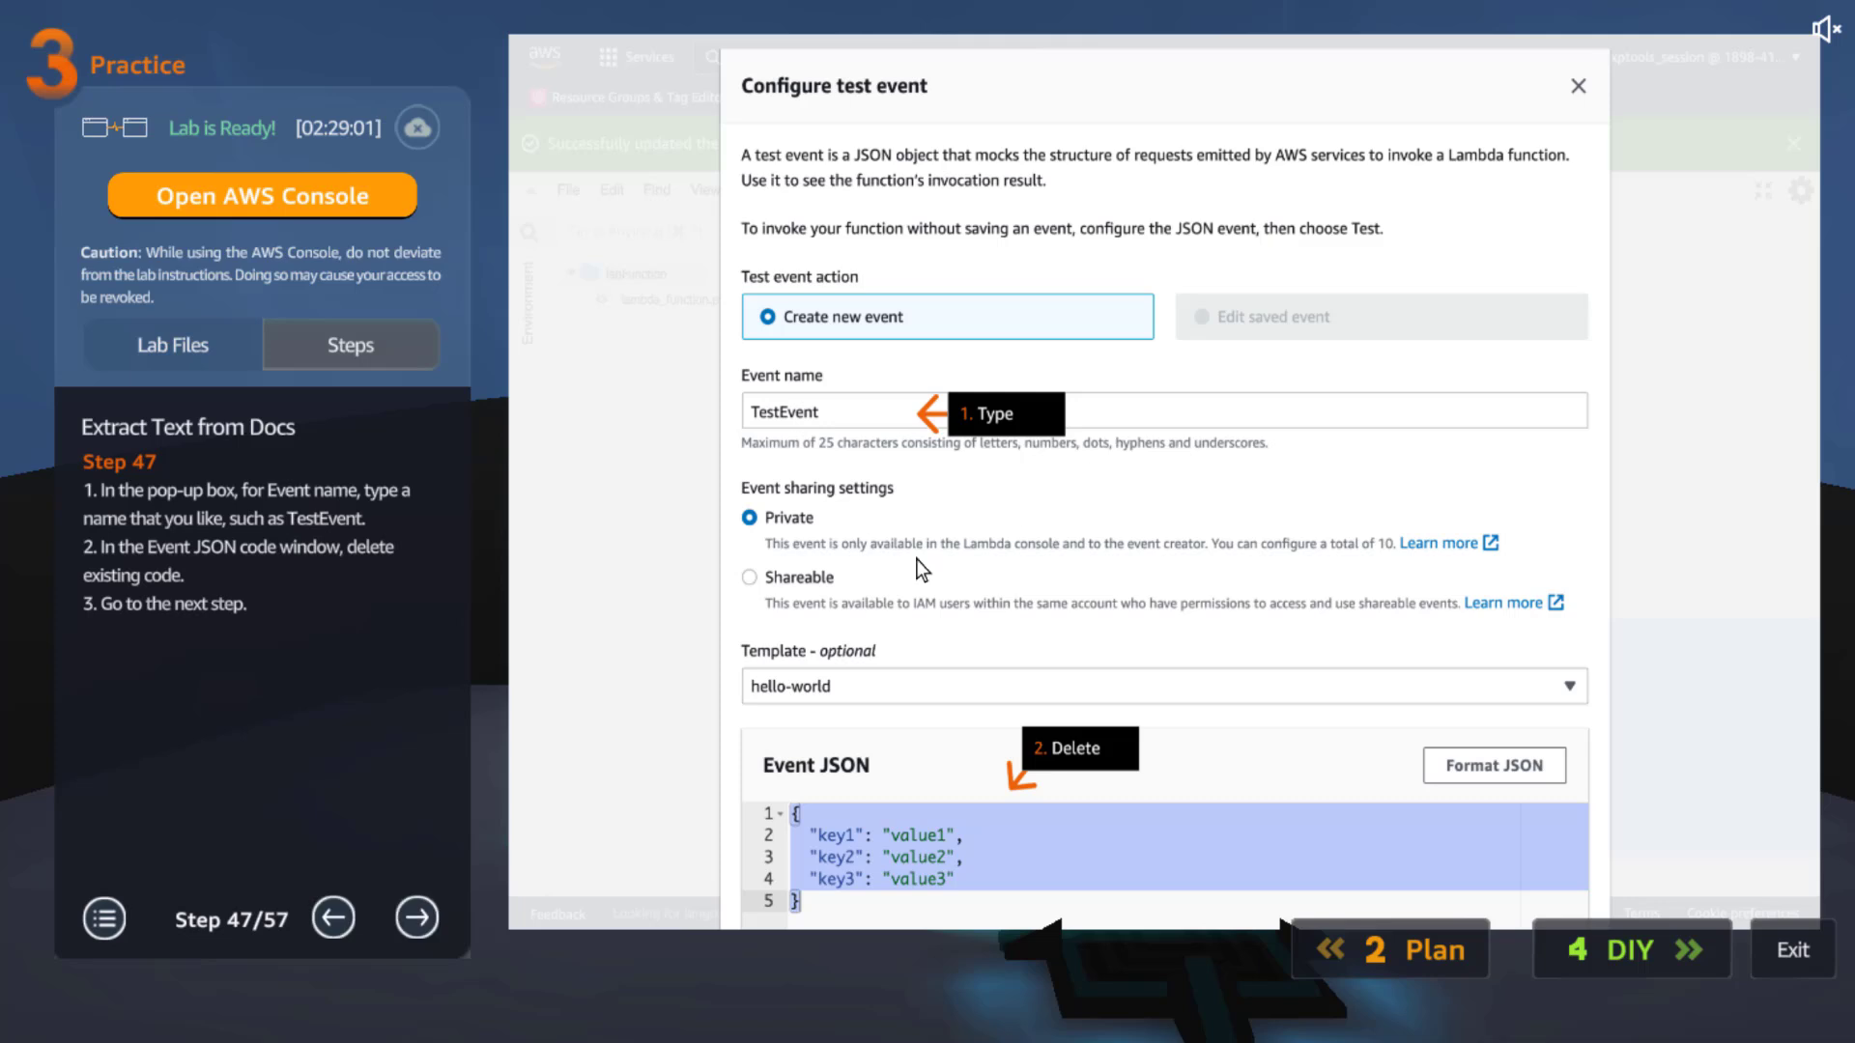
{"action": "left_click", "coordinate": [325, 927]}
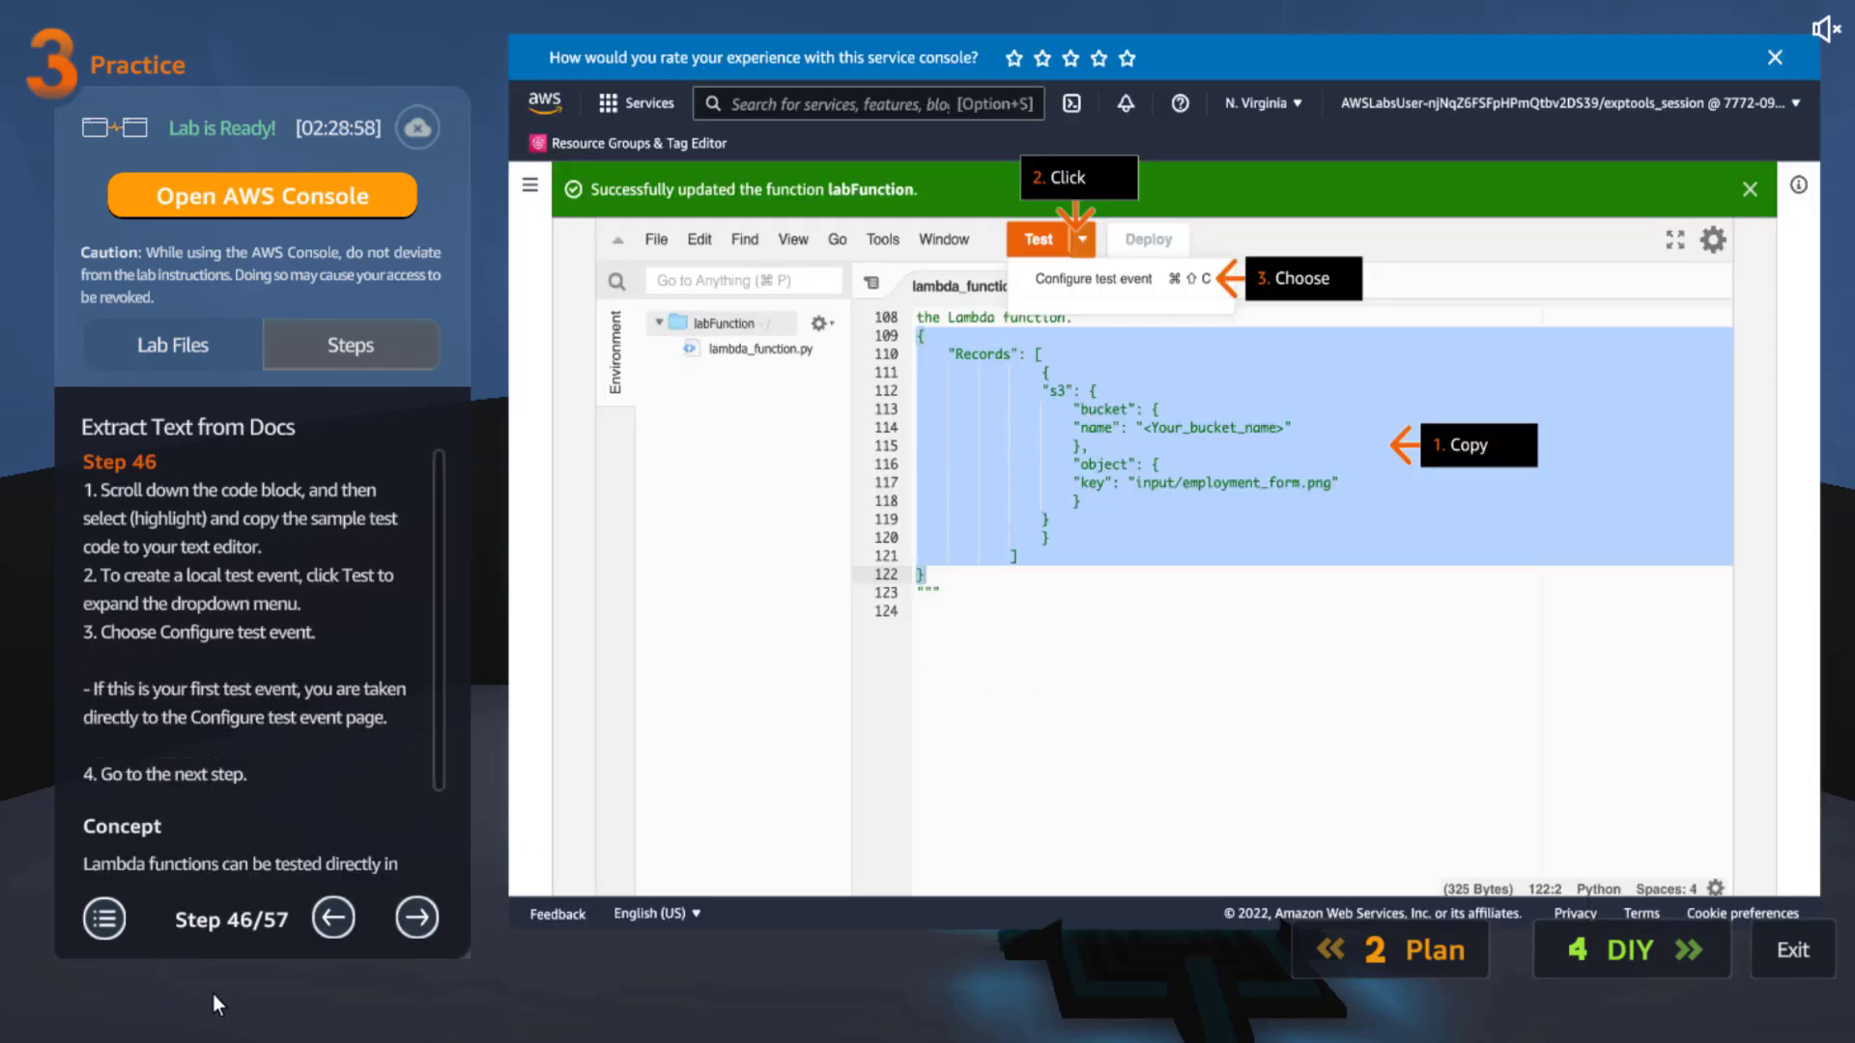
{"action": "left_click_drag", "start_coordinate": [444, 711], "coordinate": [440, 848]}
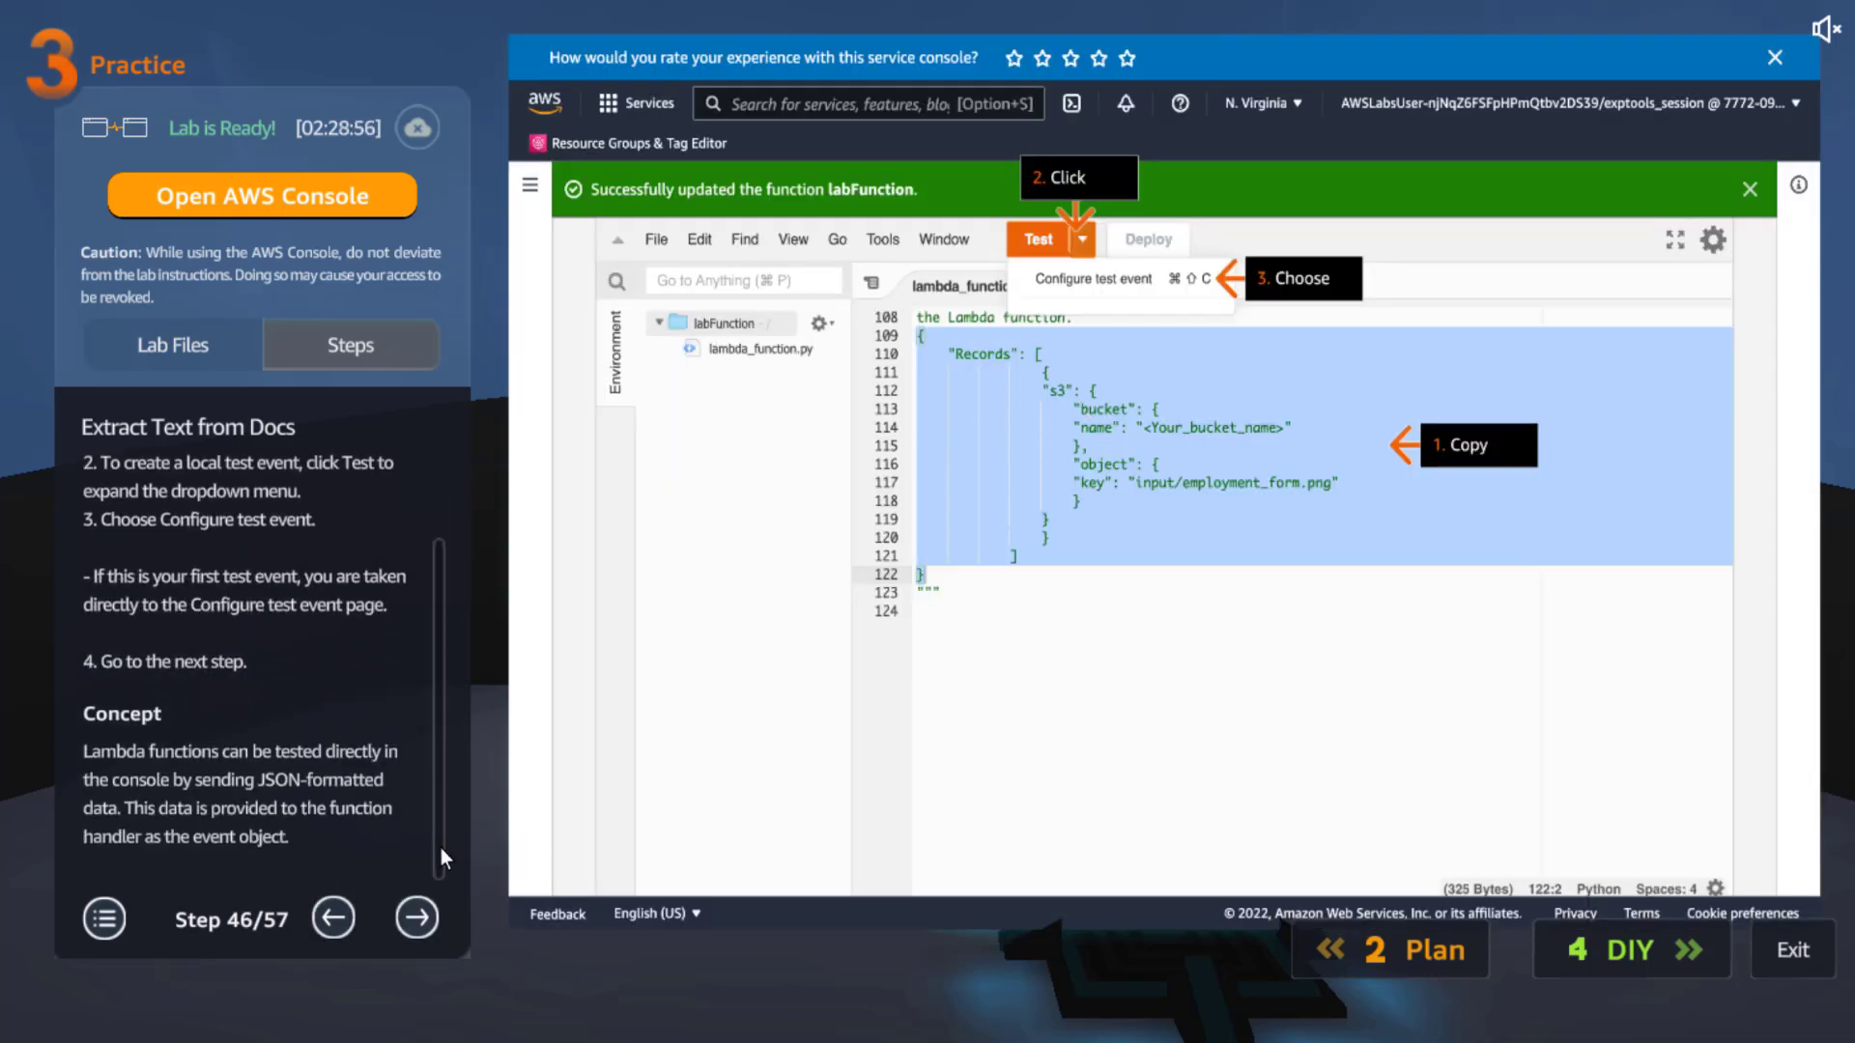
{"action": "left_click", "coordinate": [417, 919]}
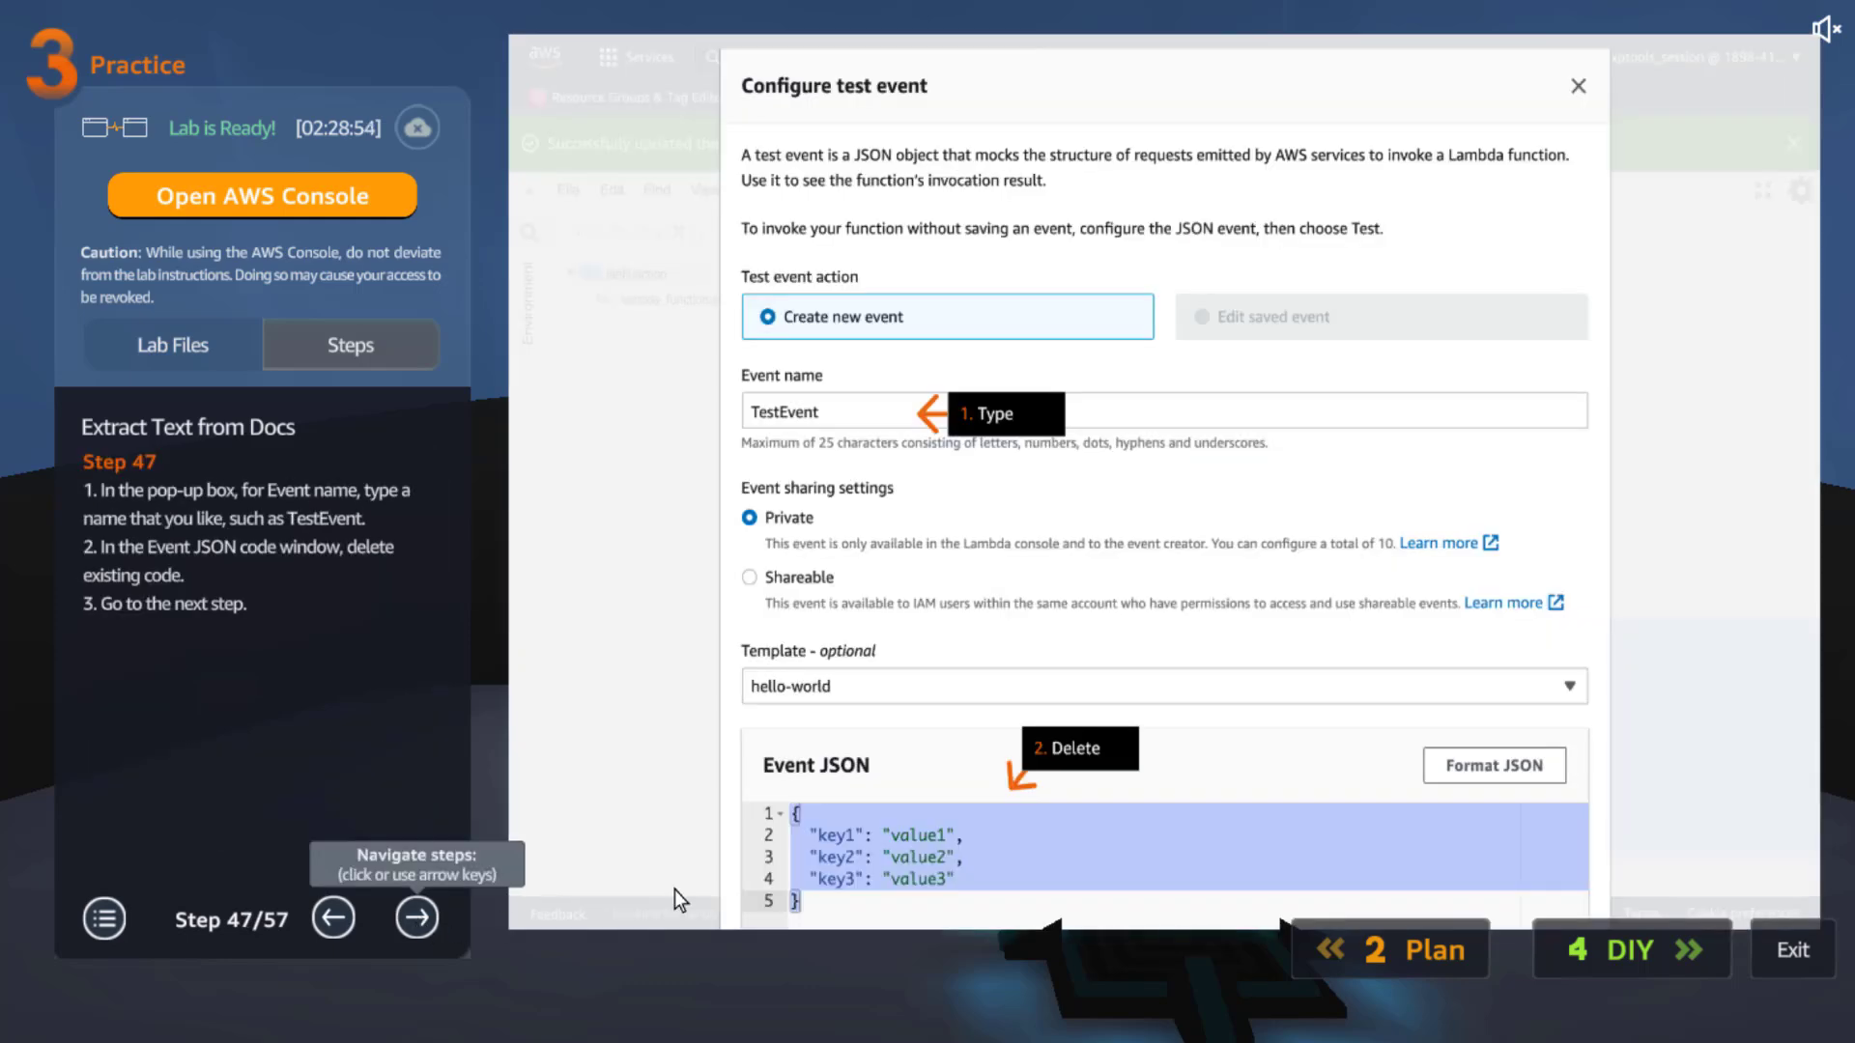
Read through lab steps 48 and 49 on saving the test event JSON with the bucket name and testing the function
{"action": "left_click", "coordinate": [420, 920]}
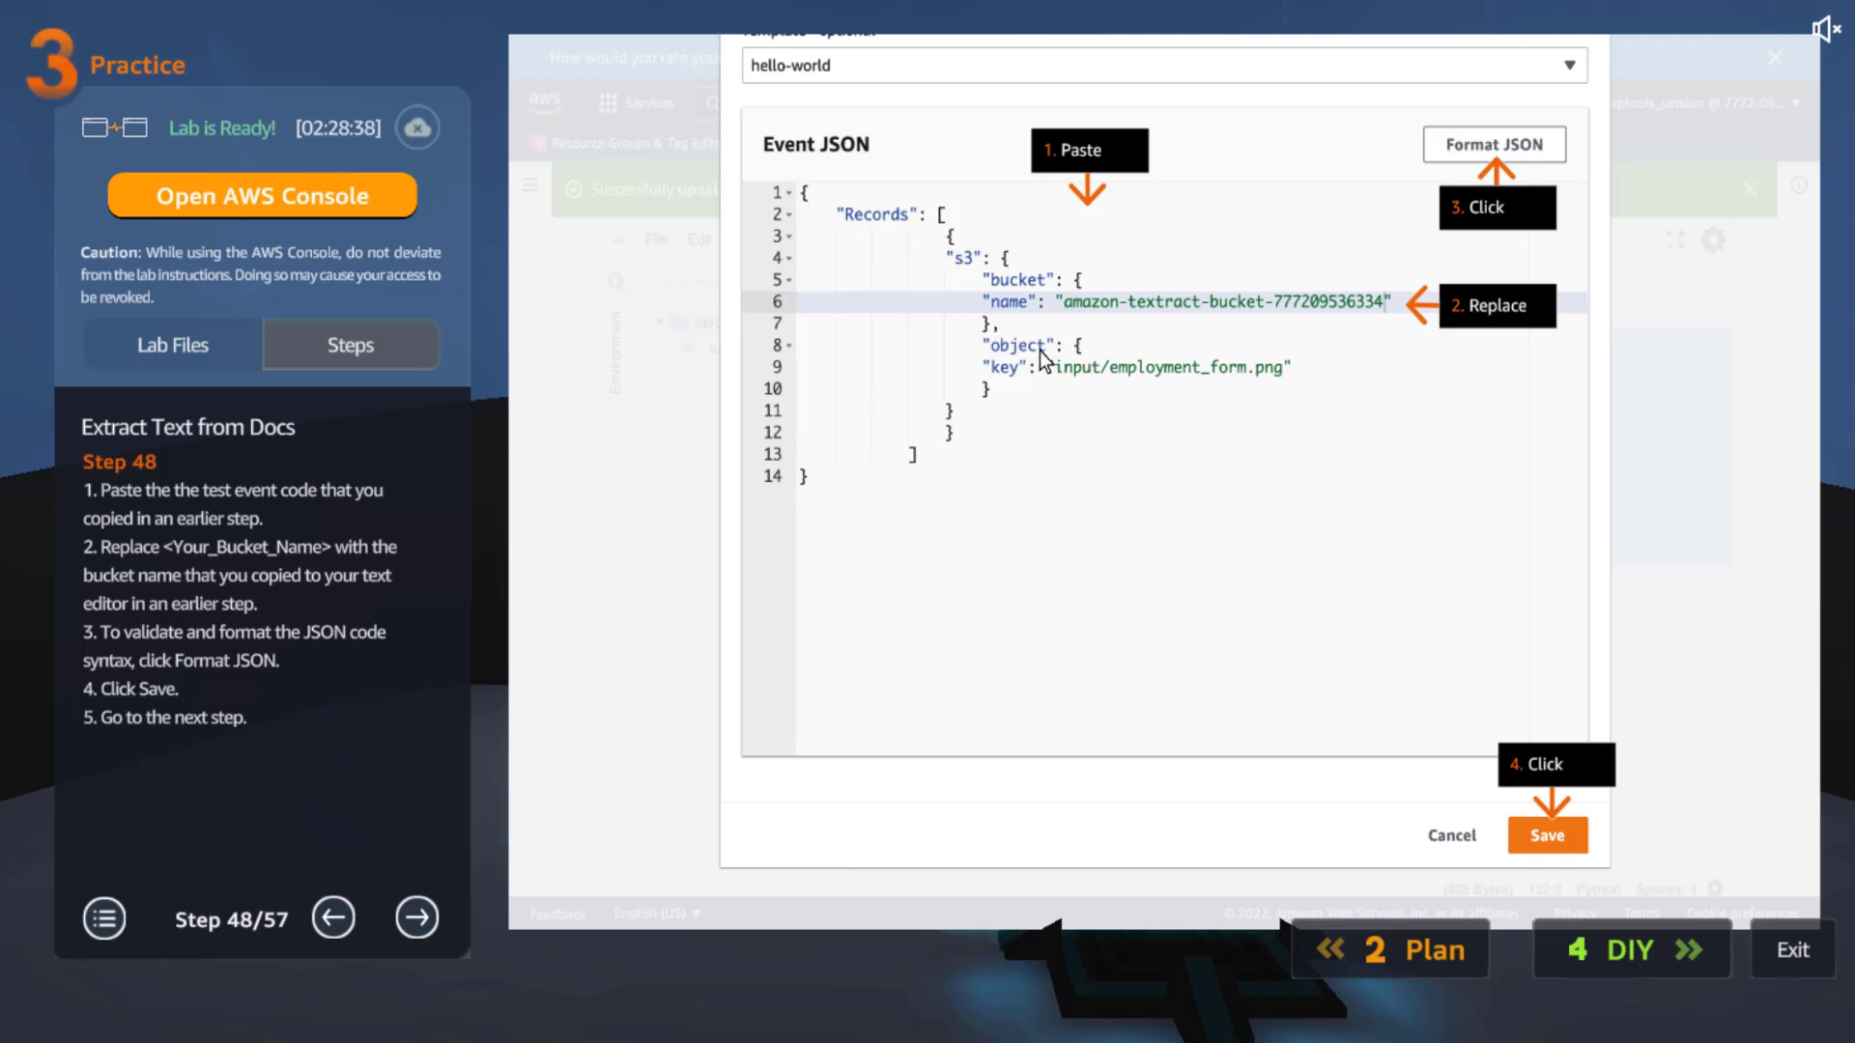
{"action": "left_click", "coordinate": [417, 918]}
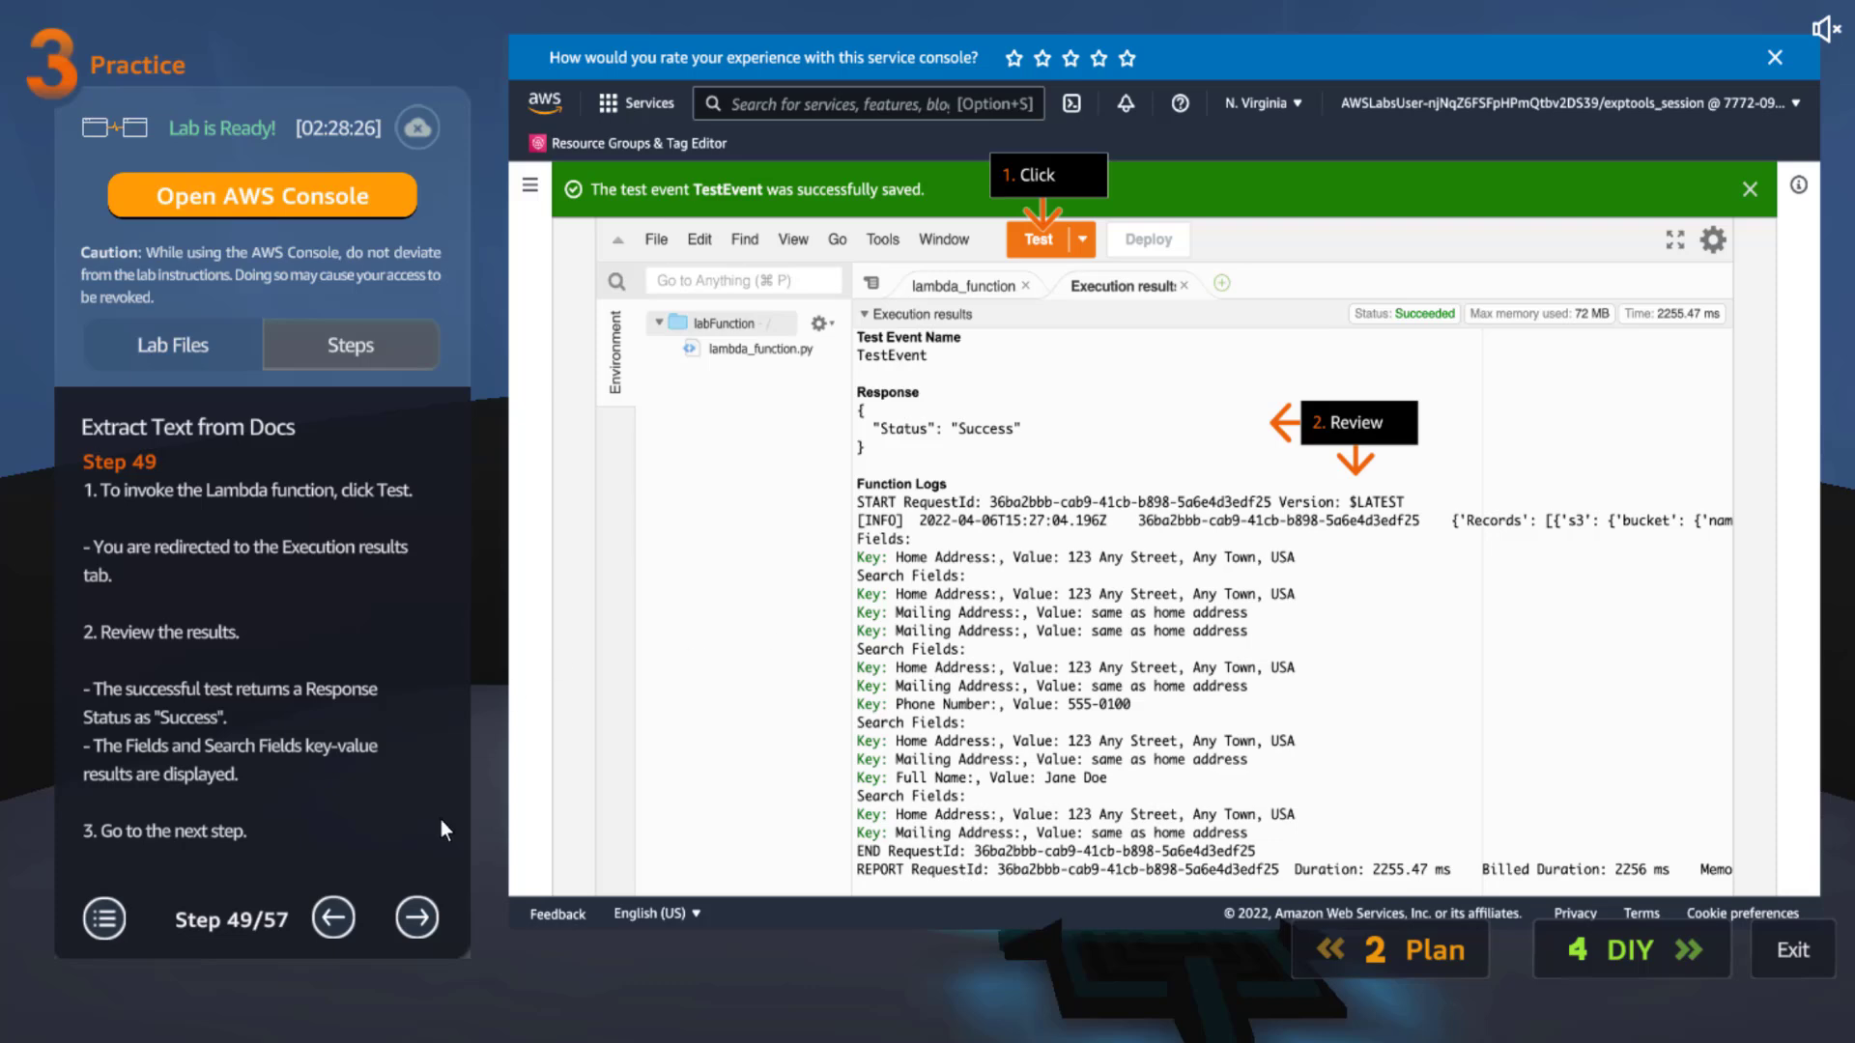
{"action": "left_click", "coordinate": [418, 918]}
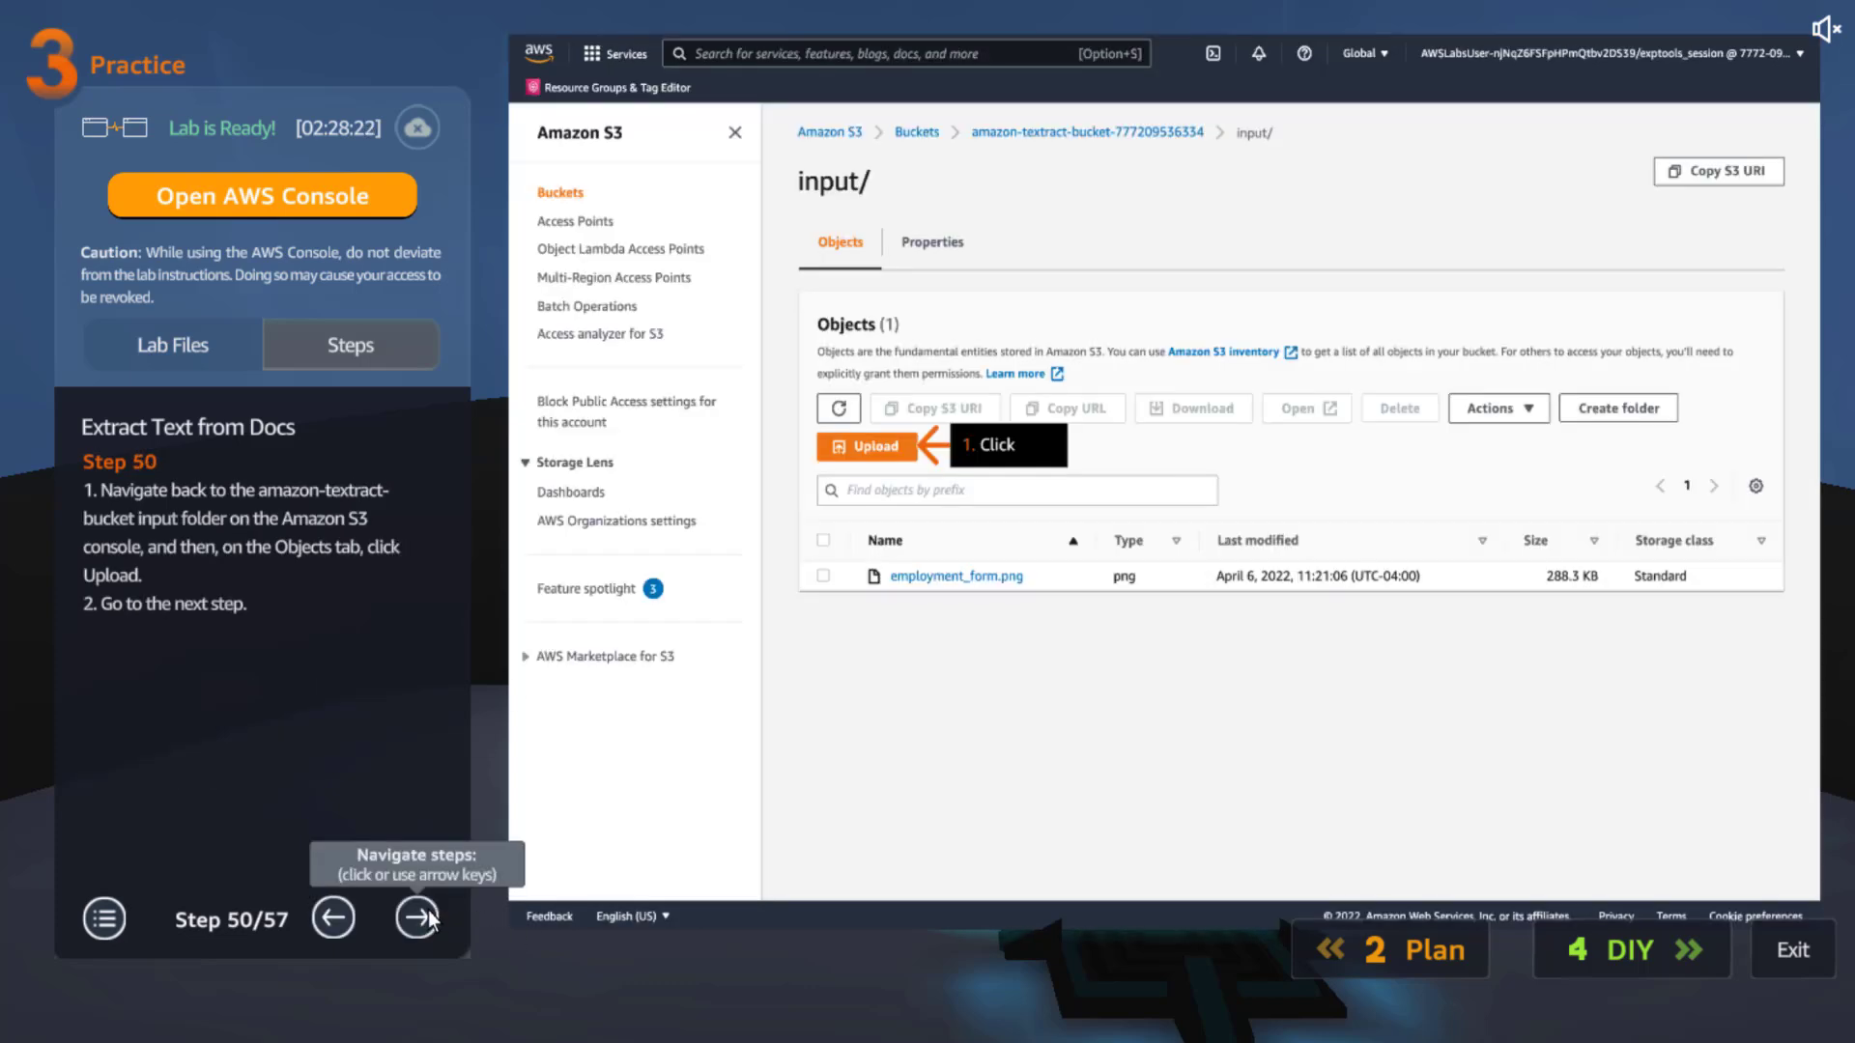
Read lab steps 50 and 51 on returning to the S3 input folder and uploading employment_form.png again
{"action": "left_click", "coordinate": [417, 918]}
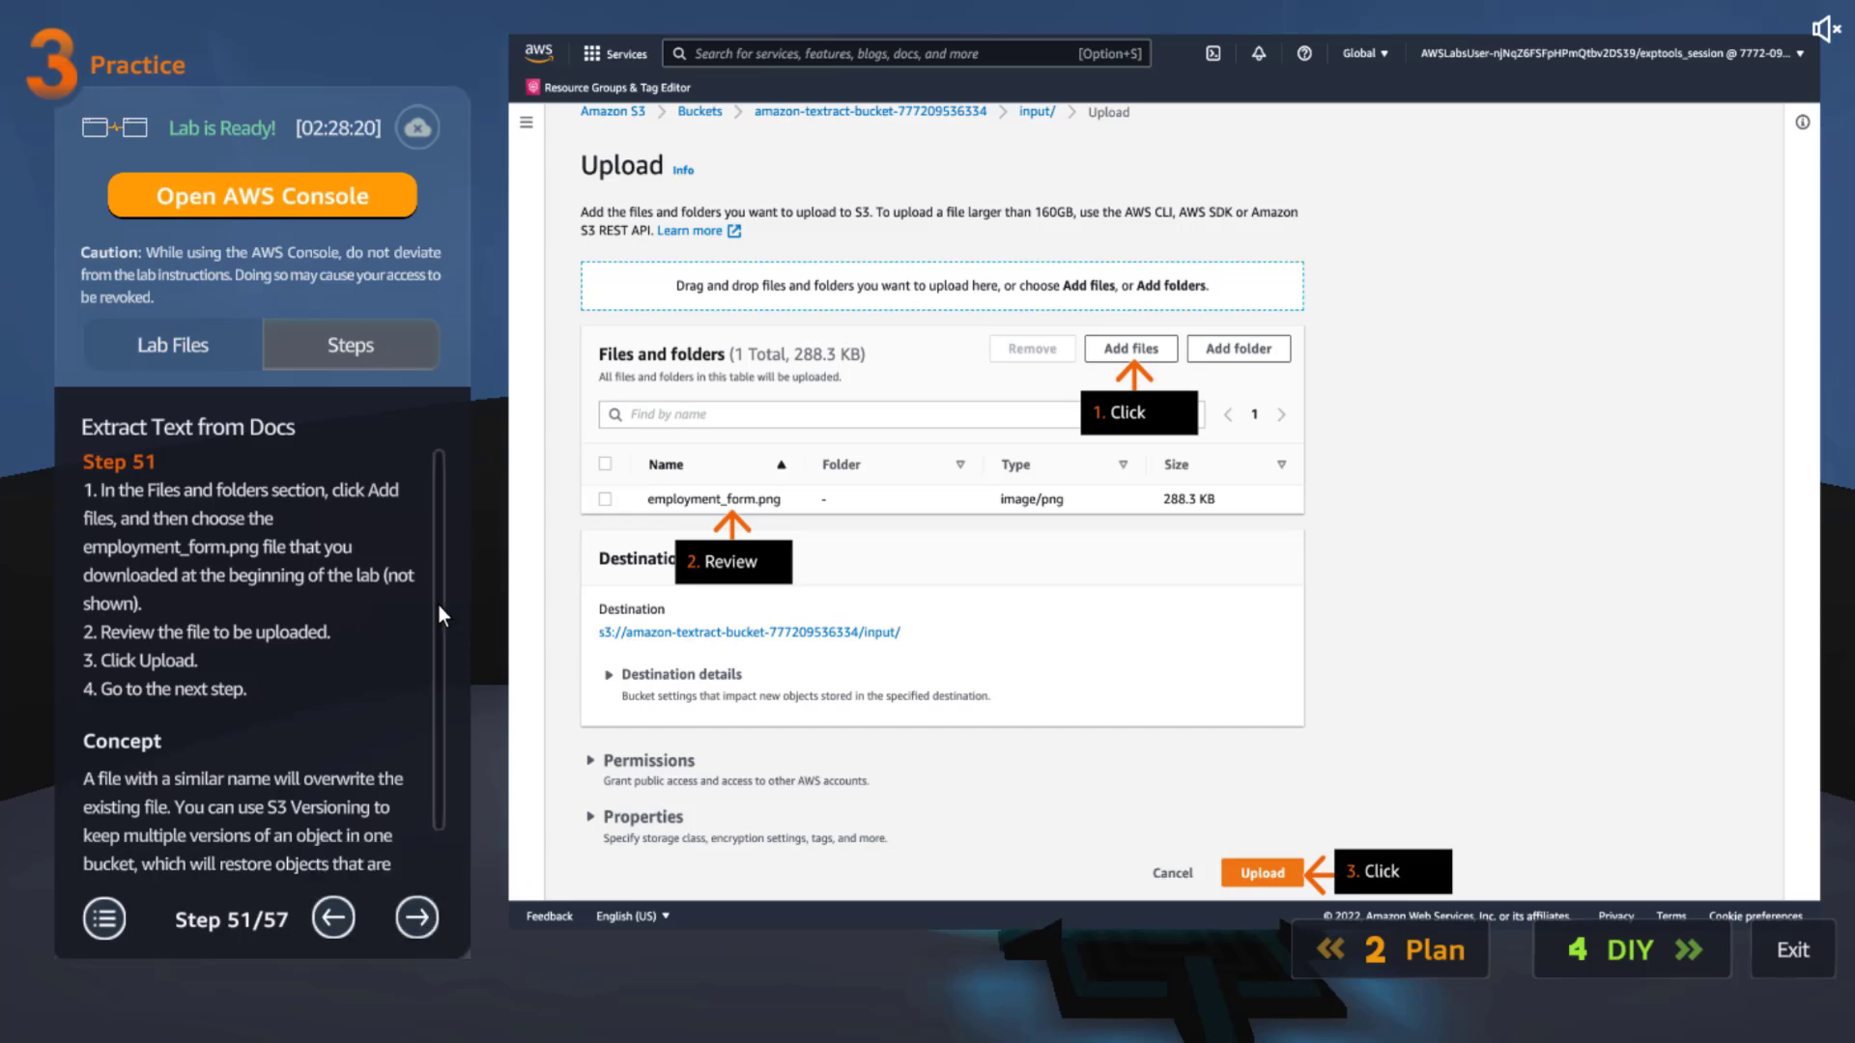
{"action": "scroll", "coordinate": [443, 821], "scroll_direction": "down", "scroll_amount": 2}
{"action": "left_click", "coordinate": [430, 919]}
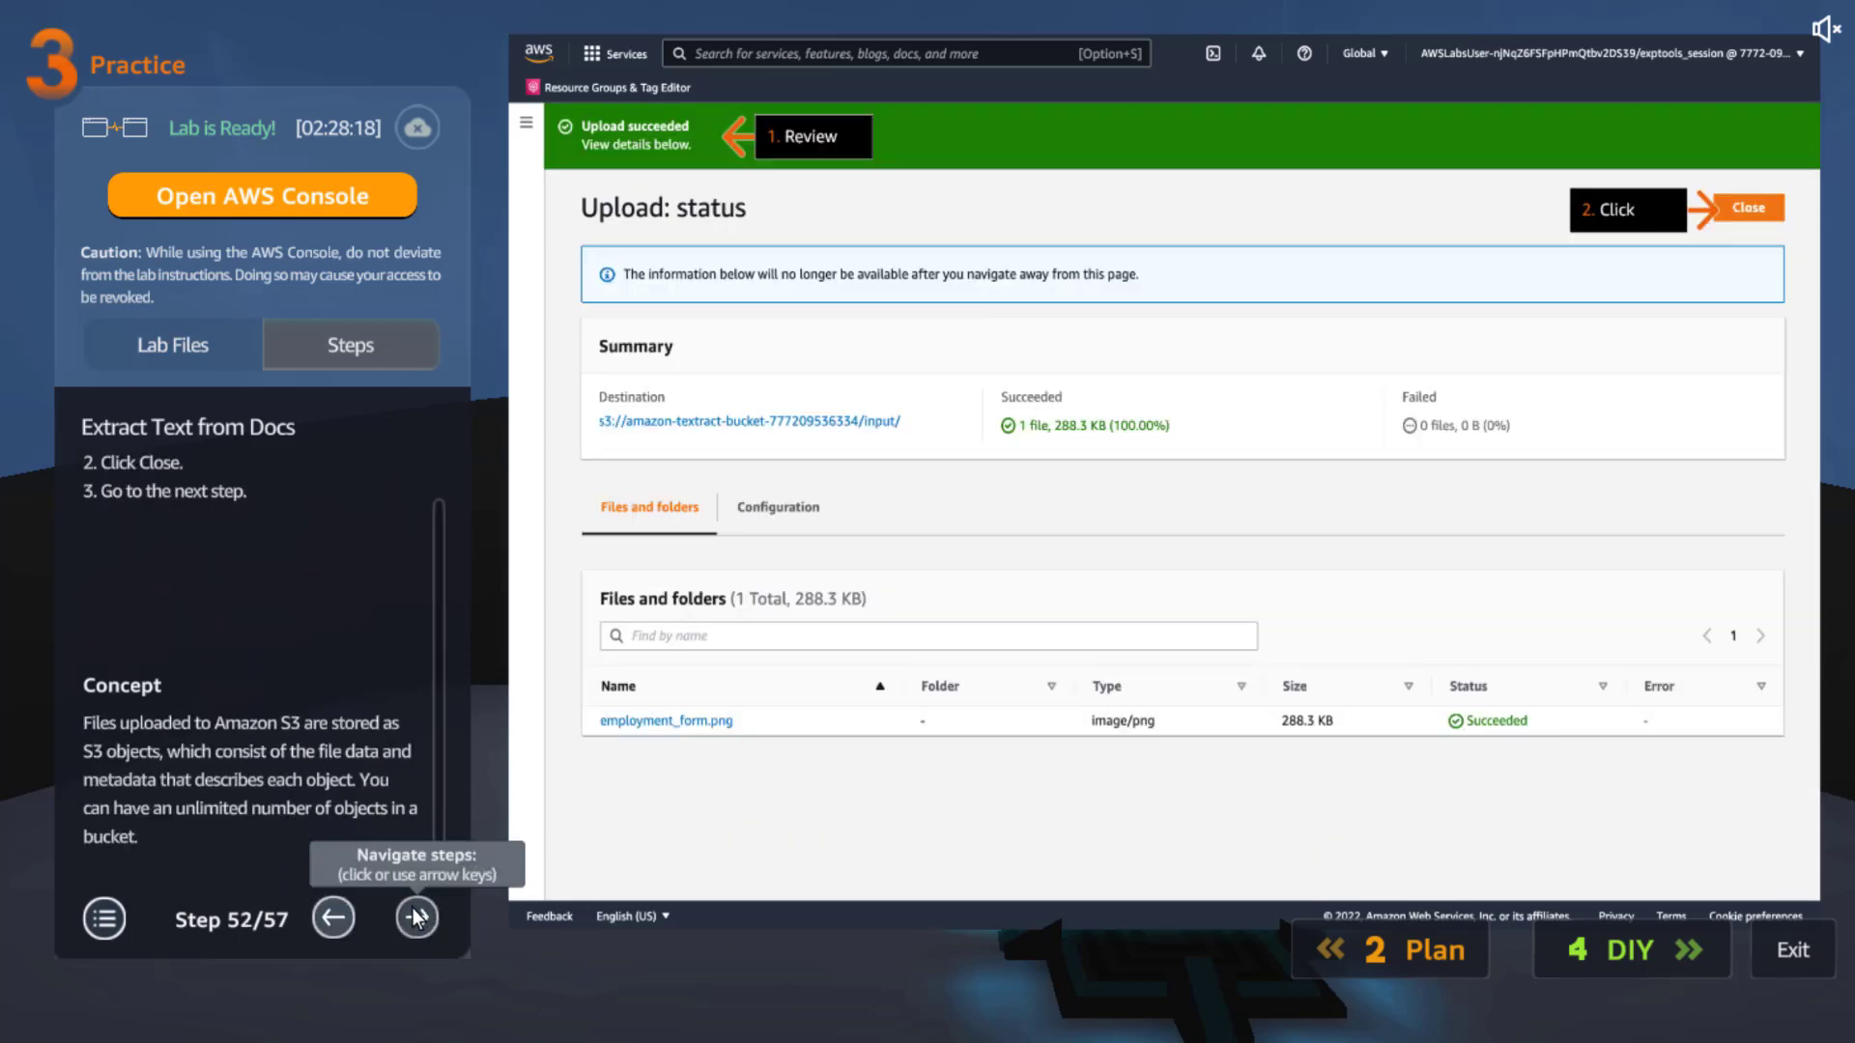
Read lab steps 52 through 56 on closing the upload status and checking labFunction's newest CloudWatch logs, finishing at step 57
{"action": "left_click", "coordinate": [417, 918]}
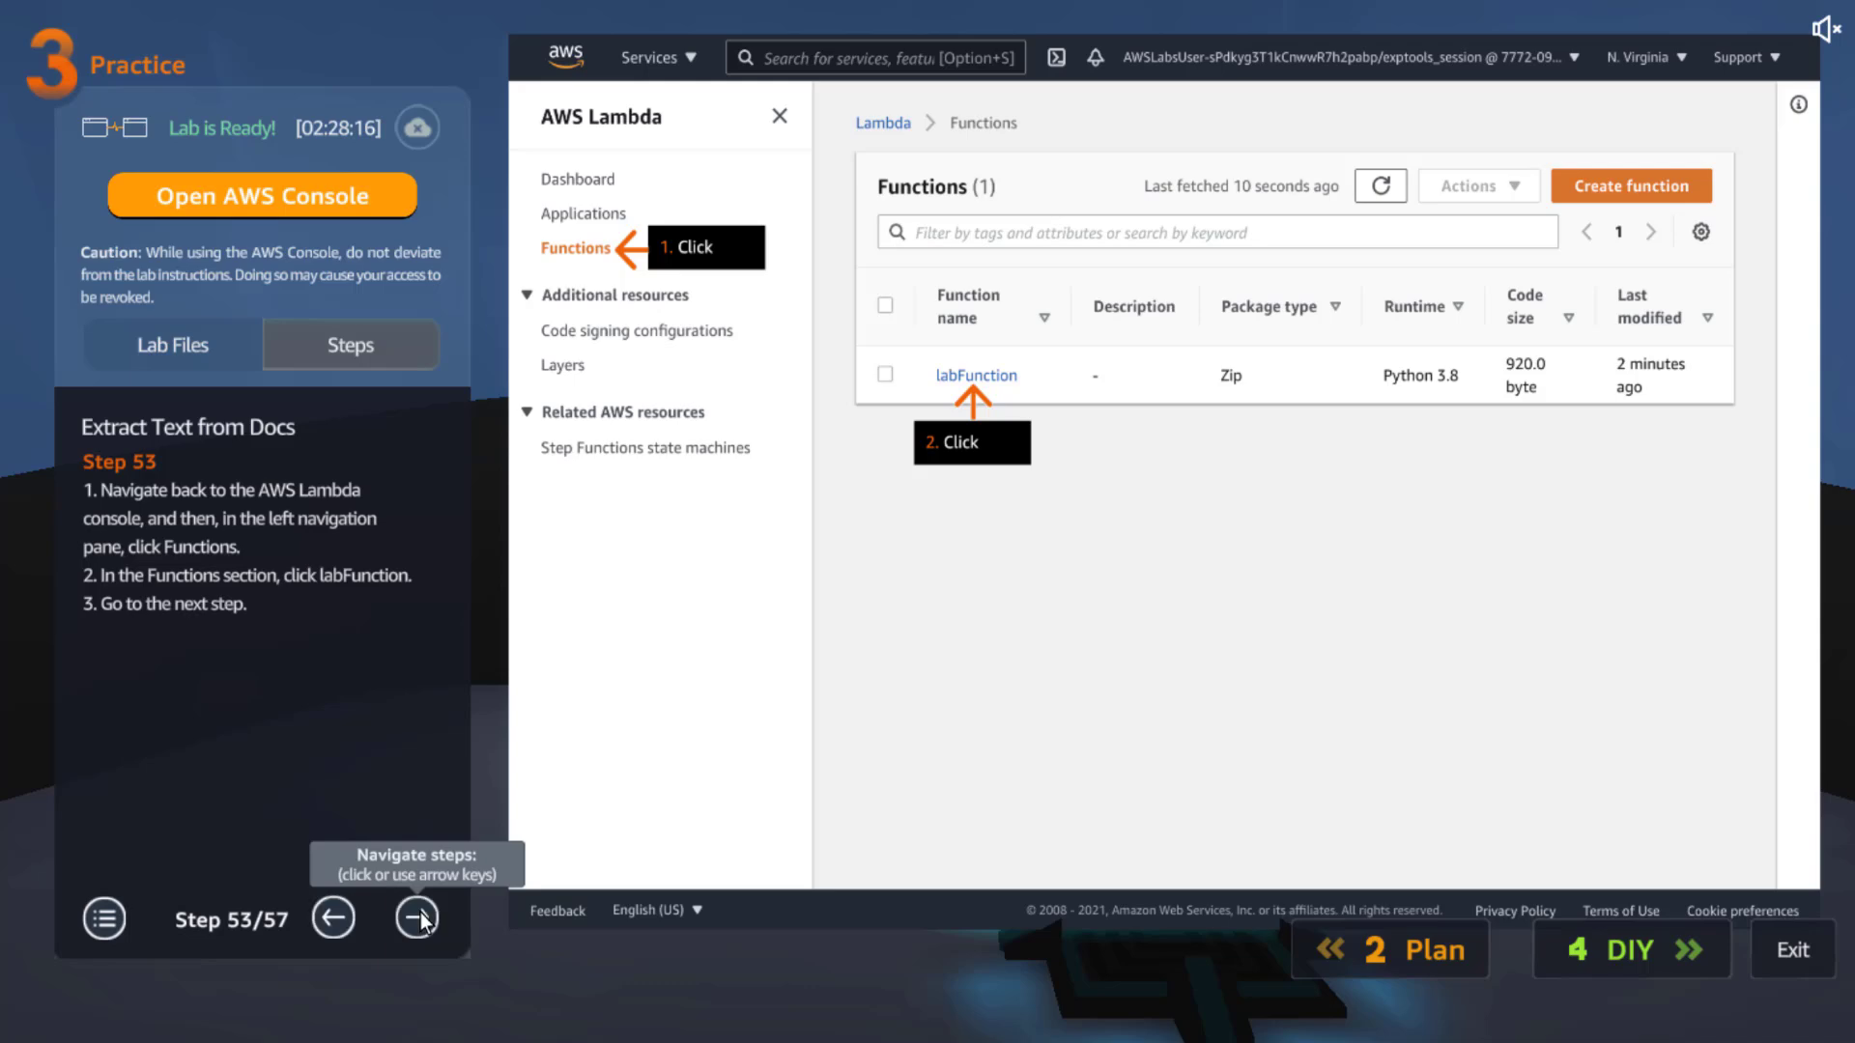
{"action": "left_click", "coordinate": [418, 918]}
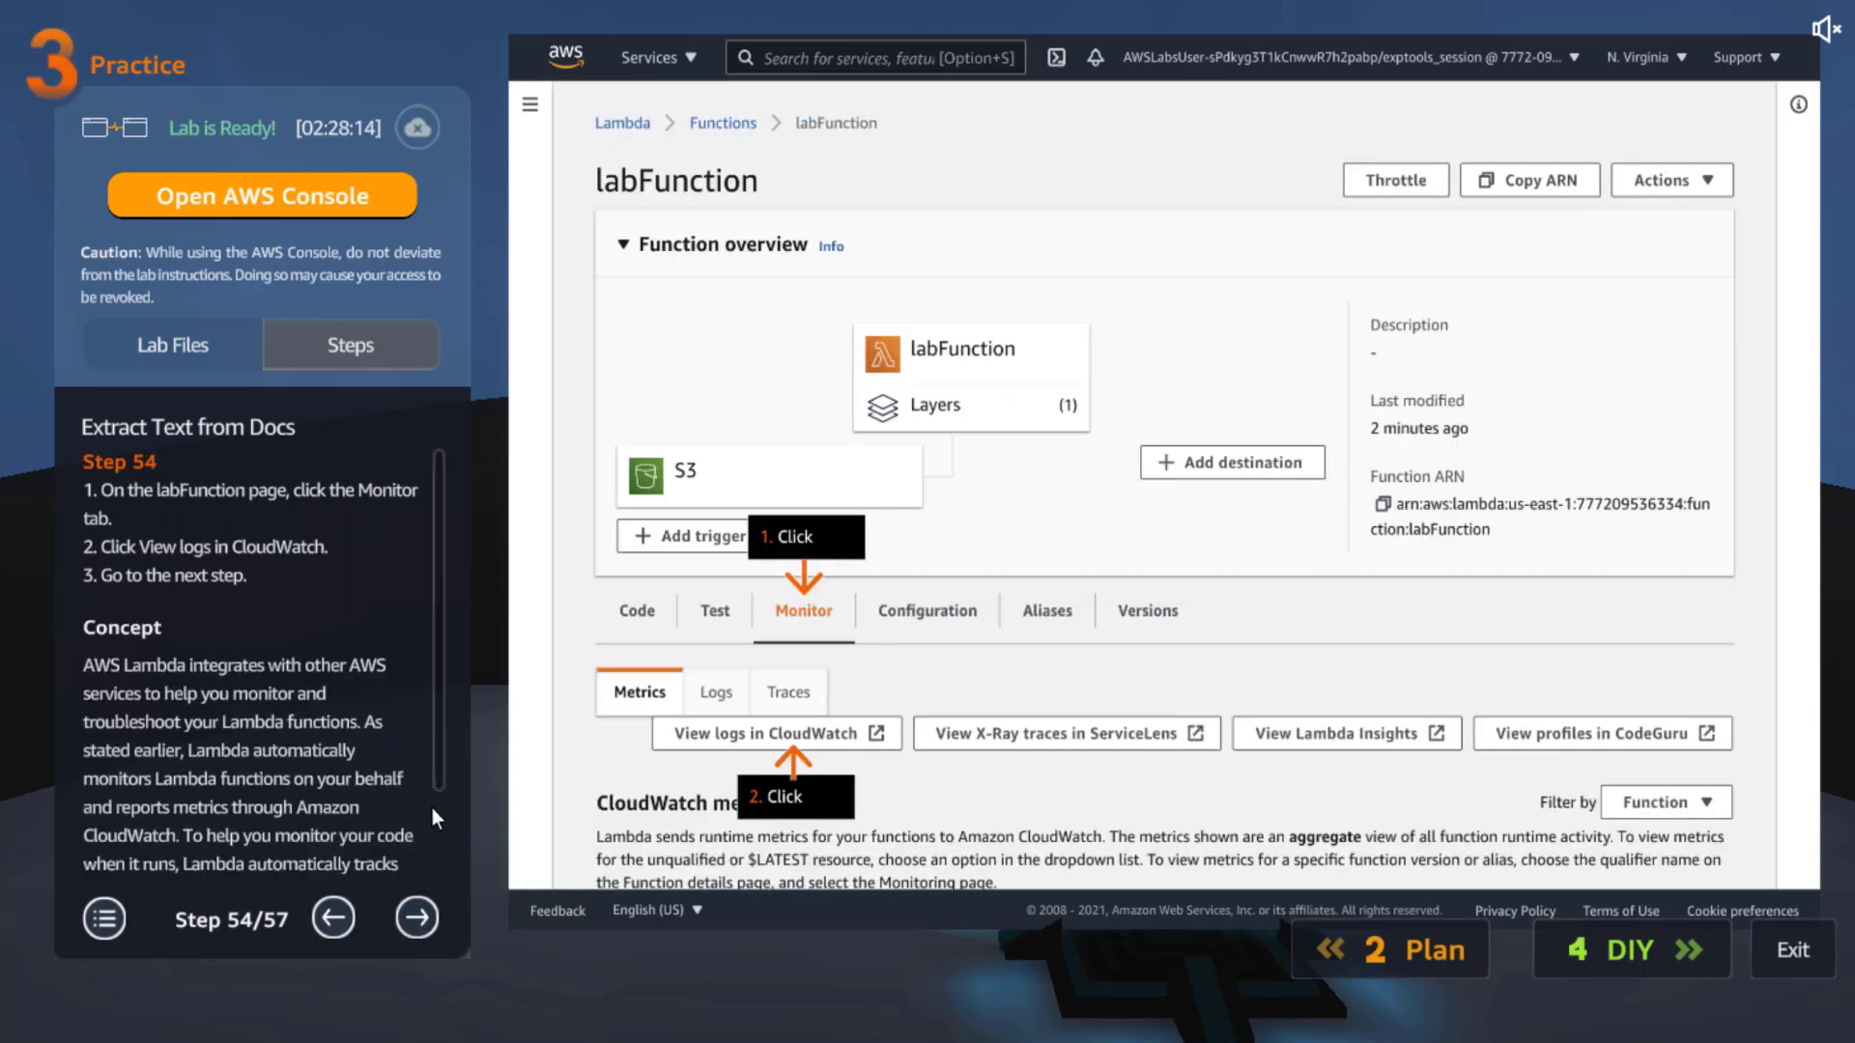
{"action": "left_click", "coordinate": [417, 918]}
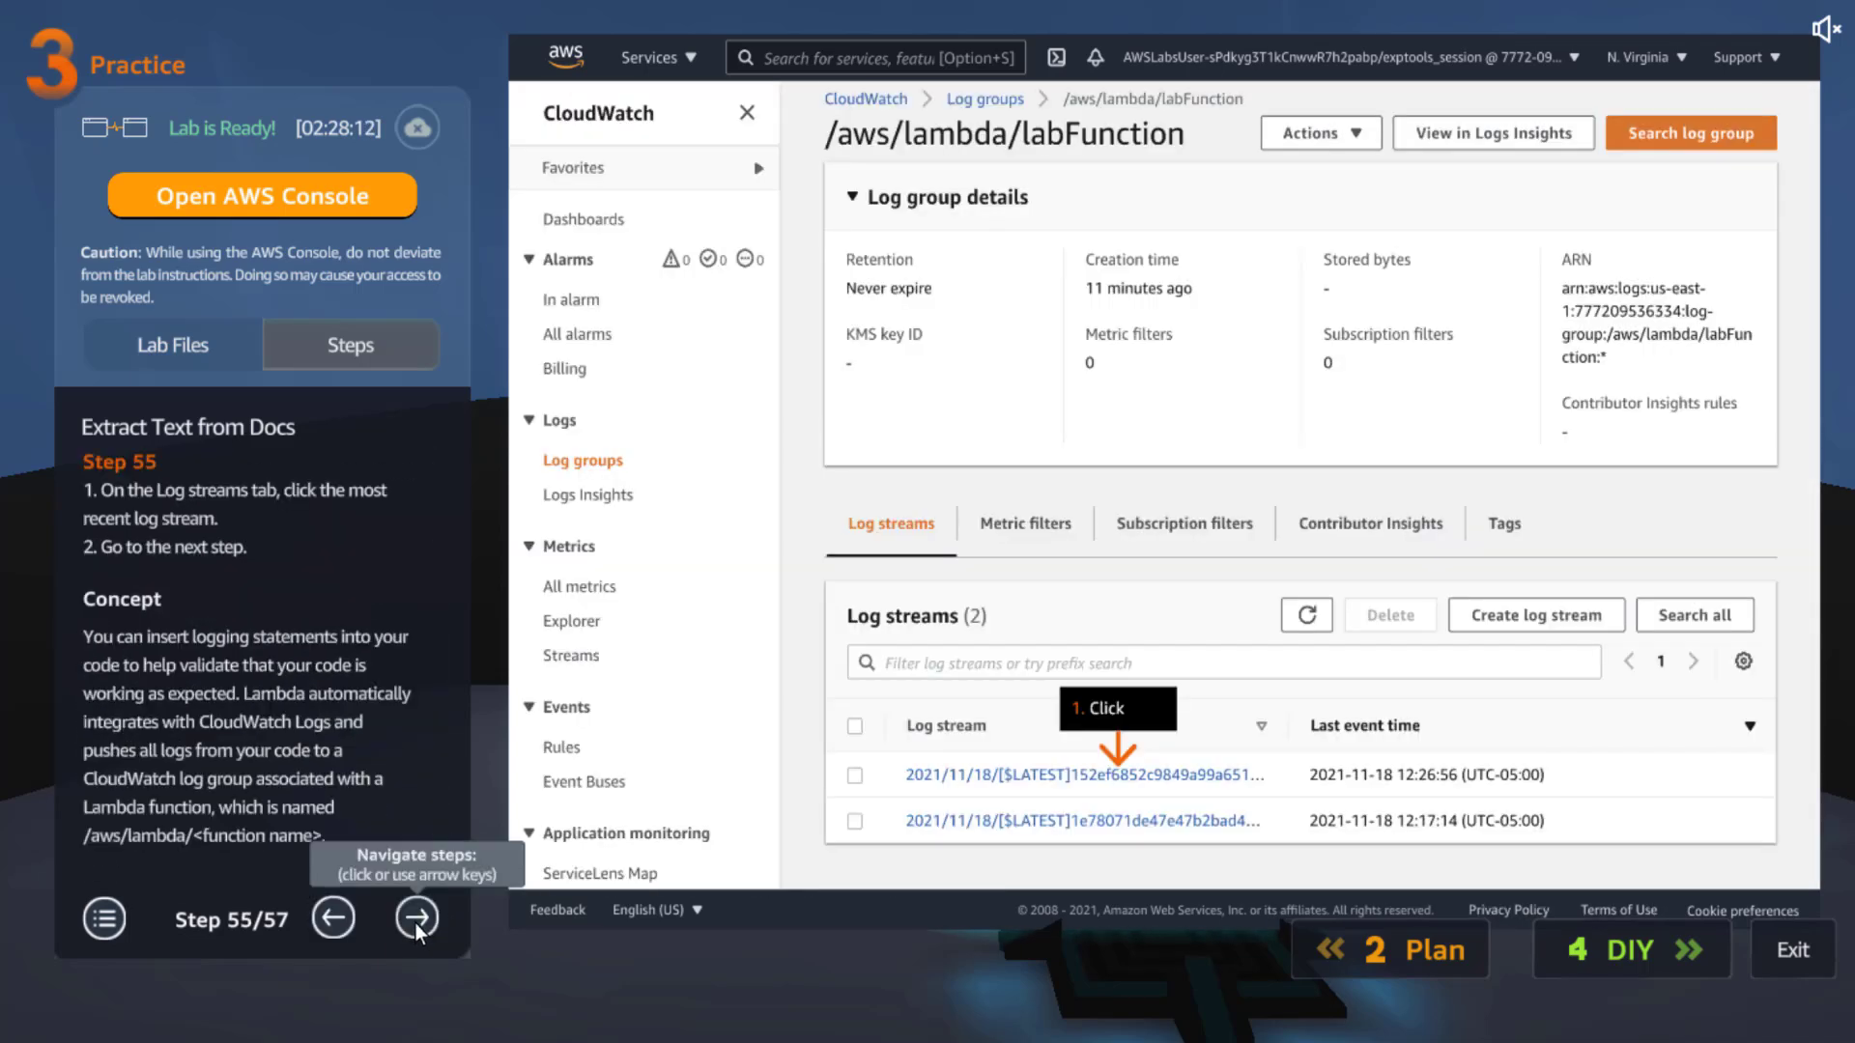
{"action": "left_click", "coordinate": [415, 932]}
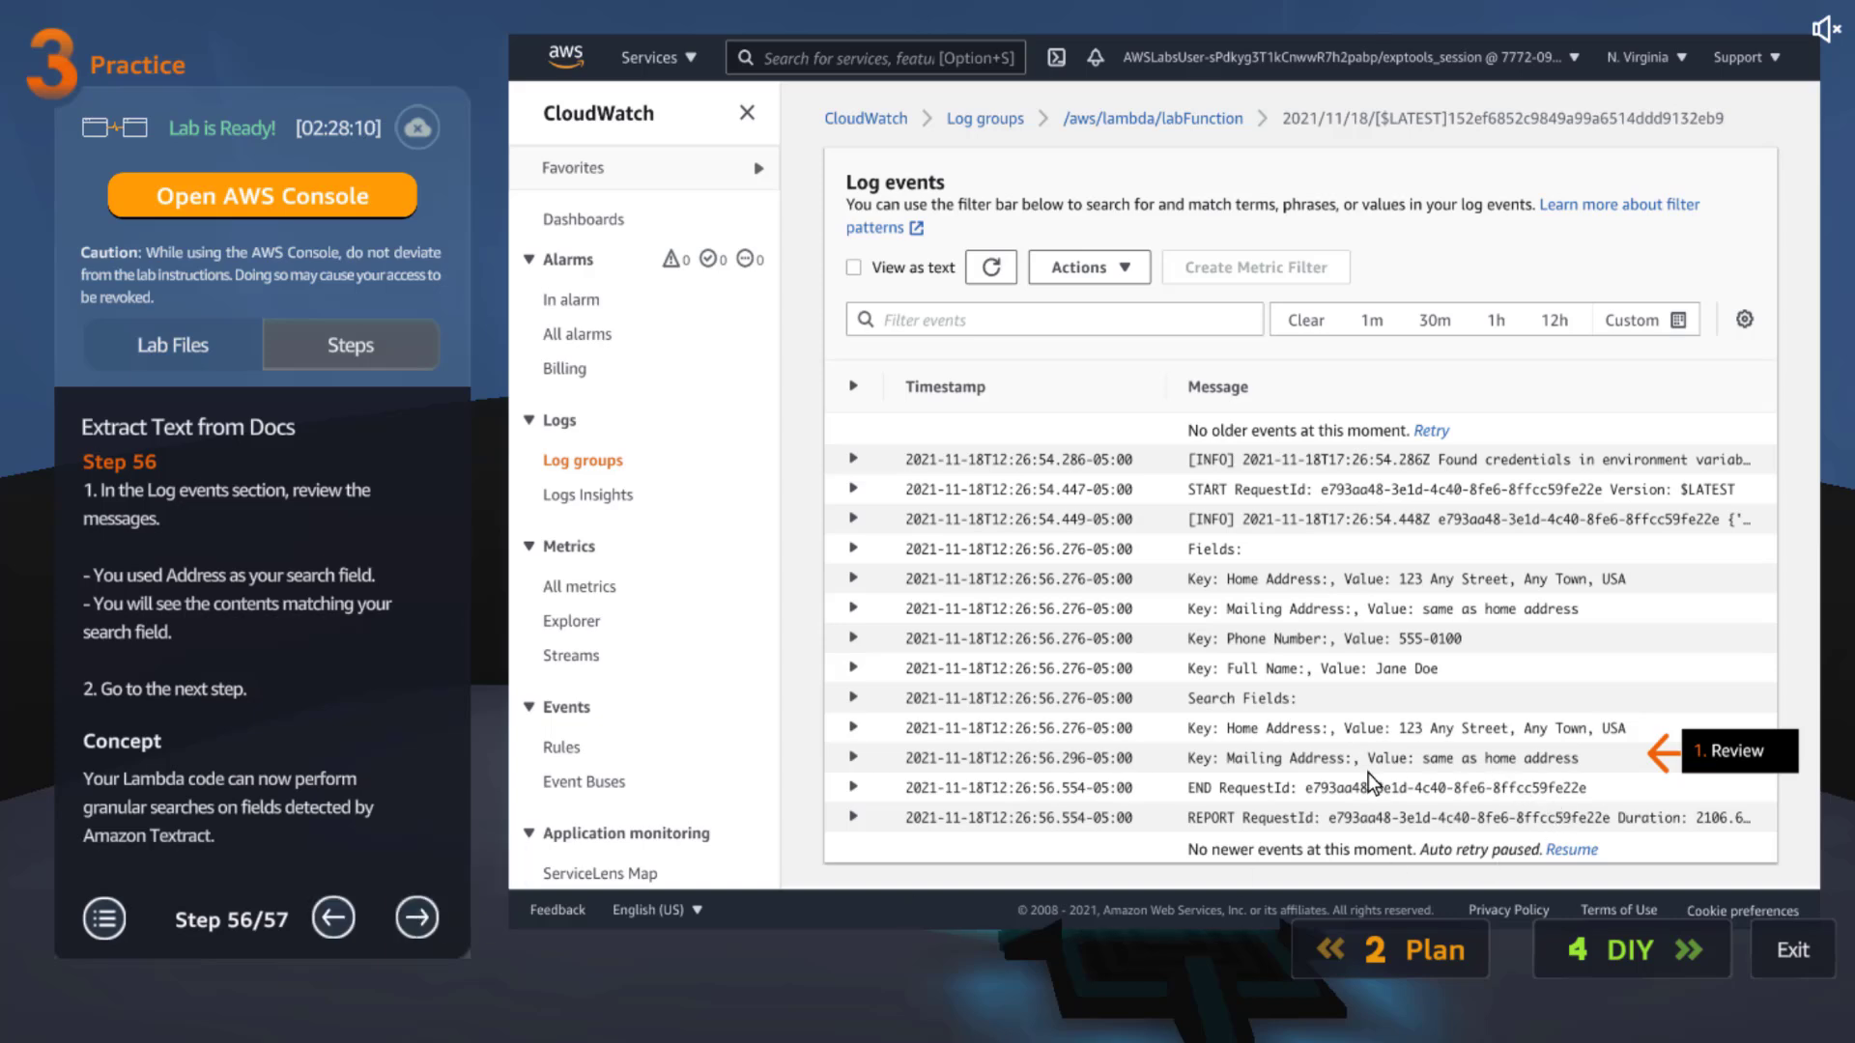
{"action": "left_click", "coordinate": [417, 918]}
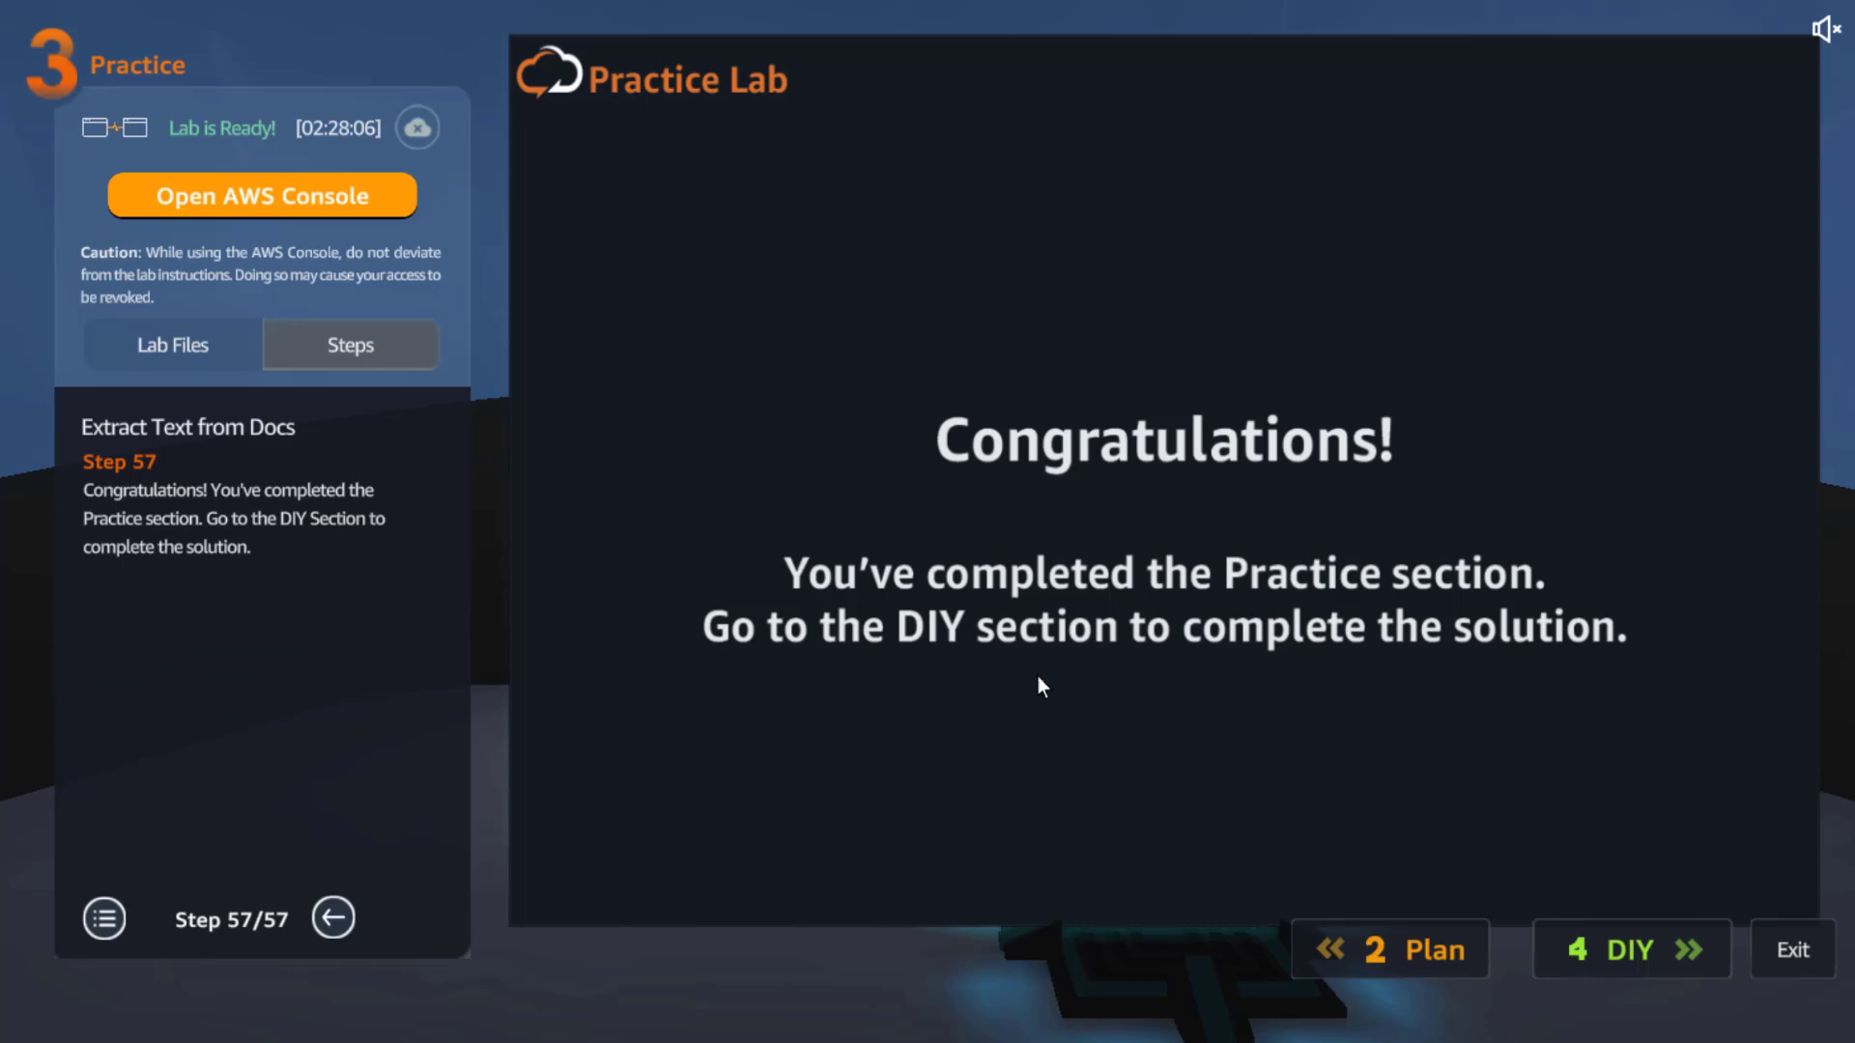
Open the AWS console, find Amazon Textract by searching for "textr", and start its Analyze Document demo
{"action": "left_click", "coordinate": [158, 198]}
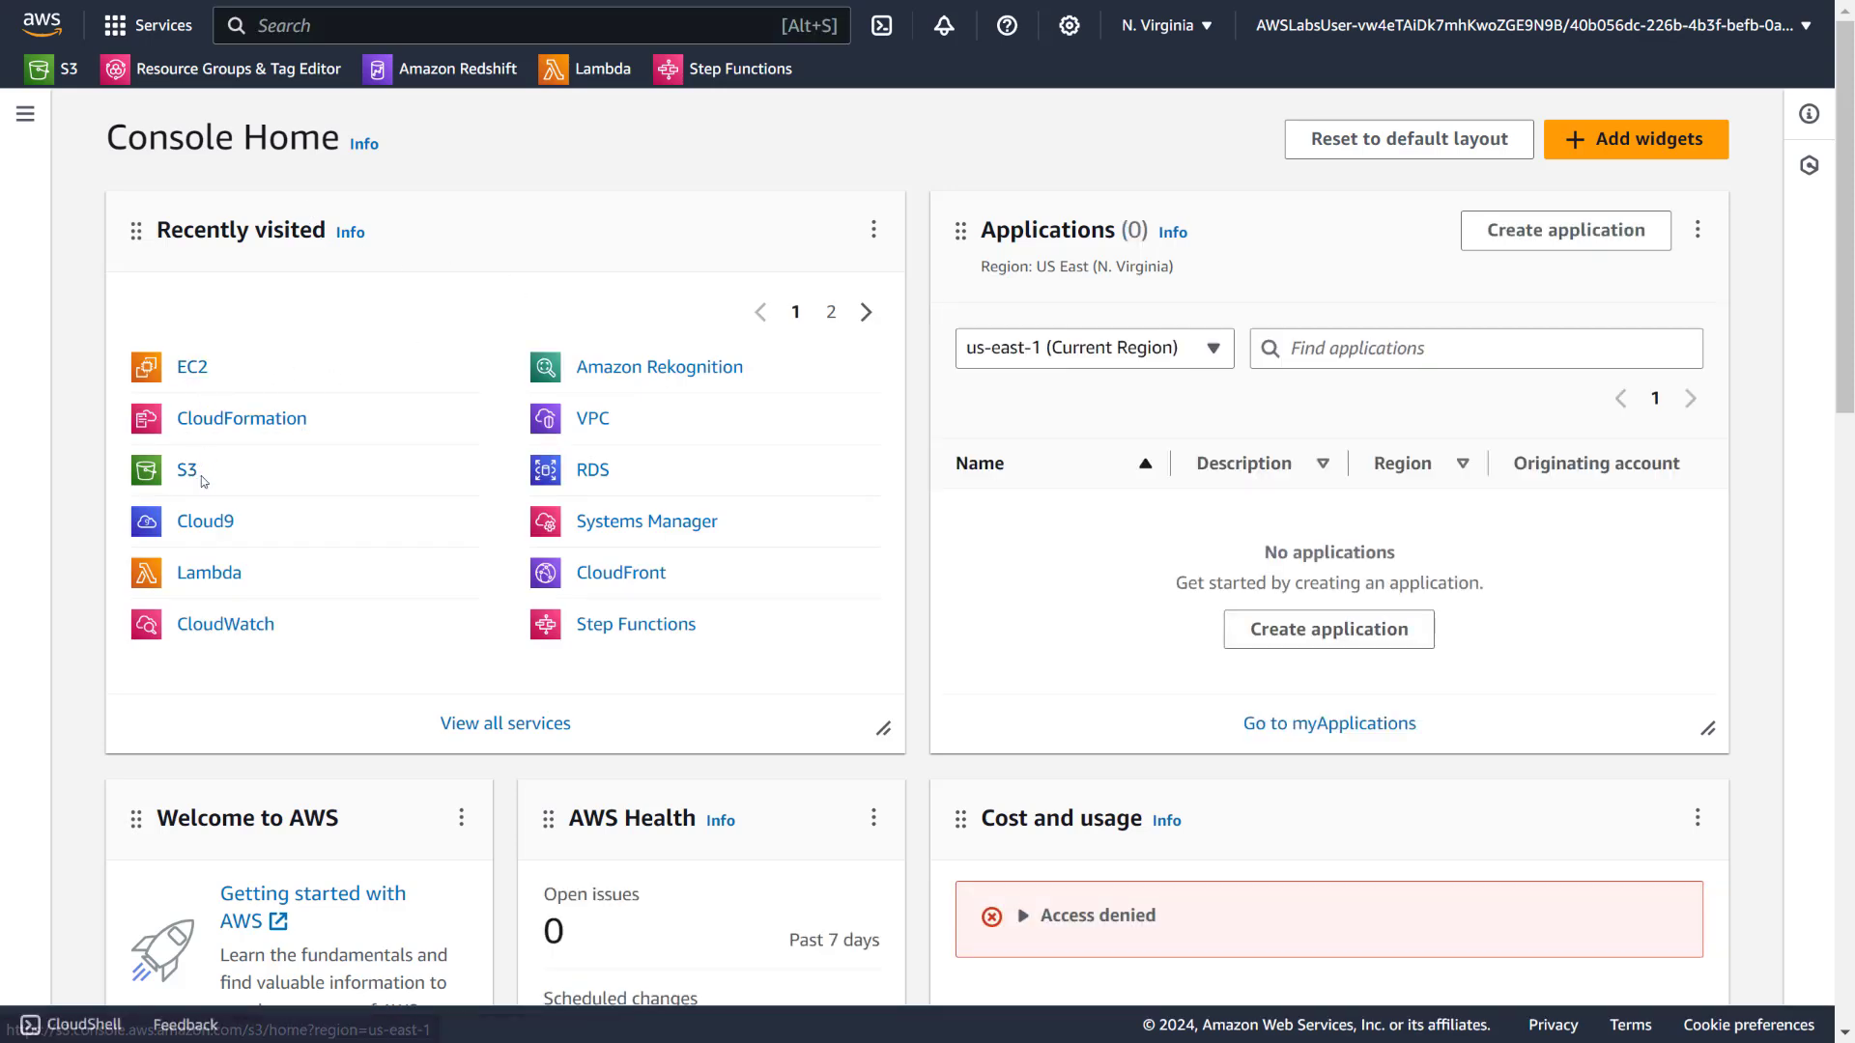
{"action": "type", "text": "text"}
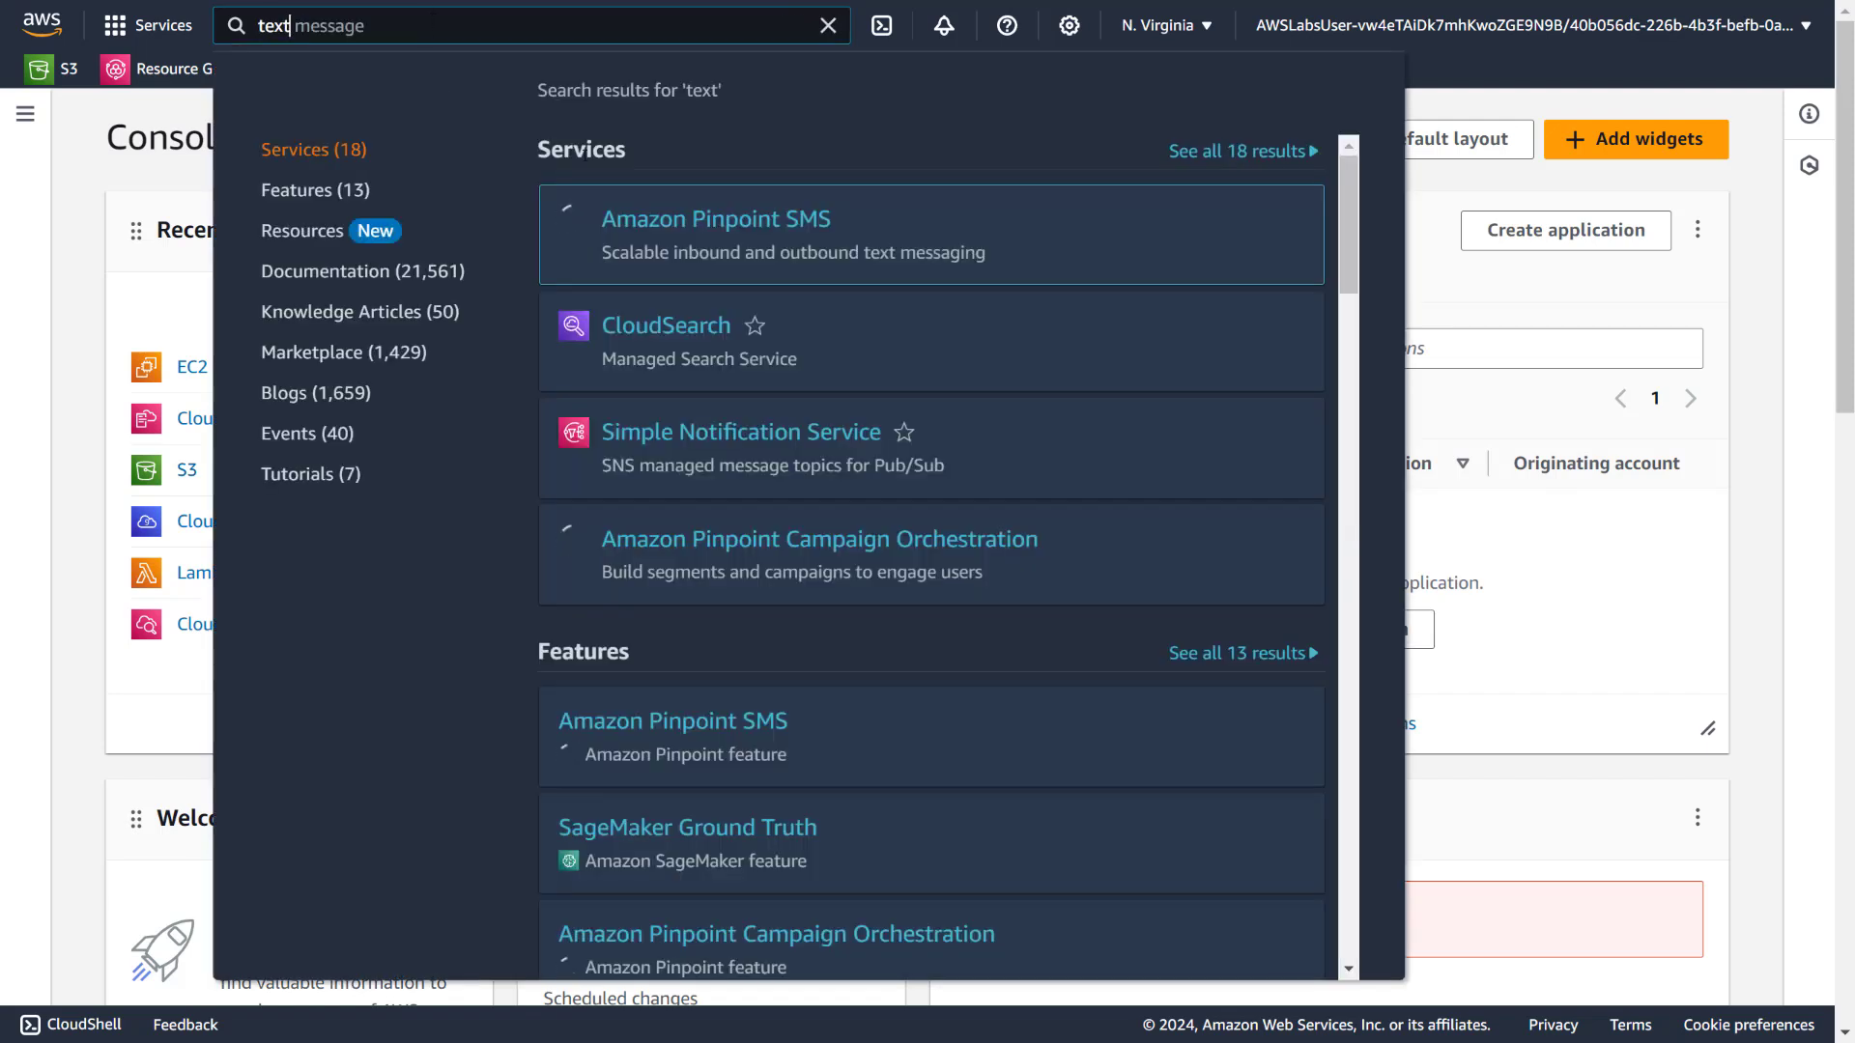
{"action": "type", "text": " messager"}
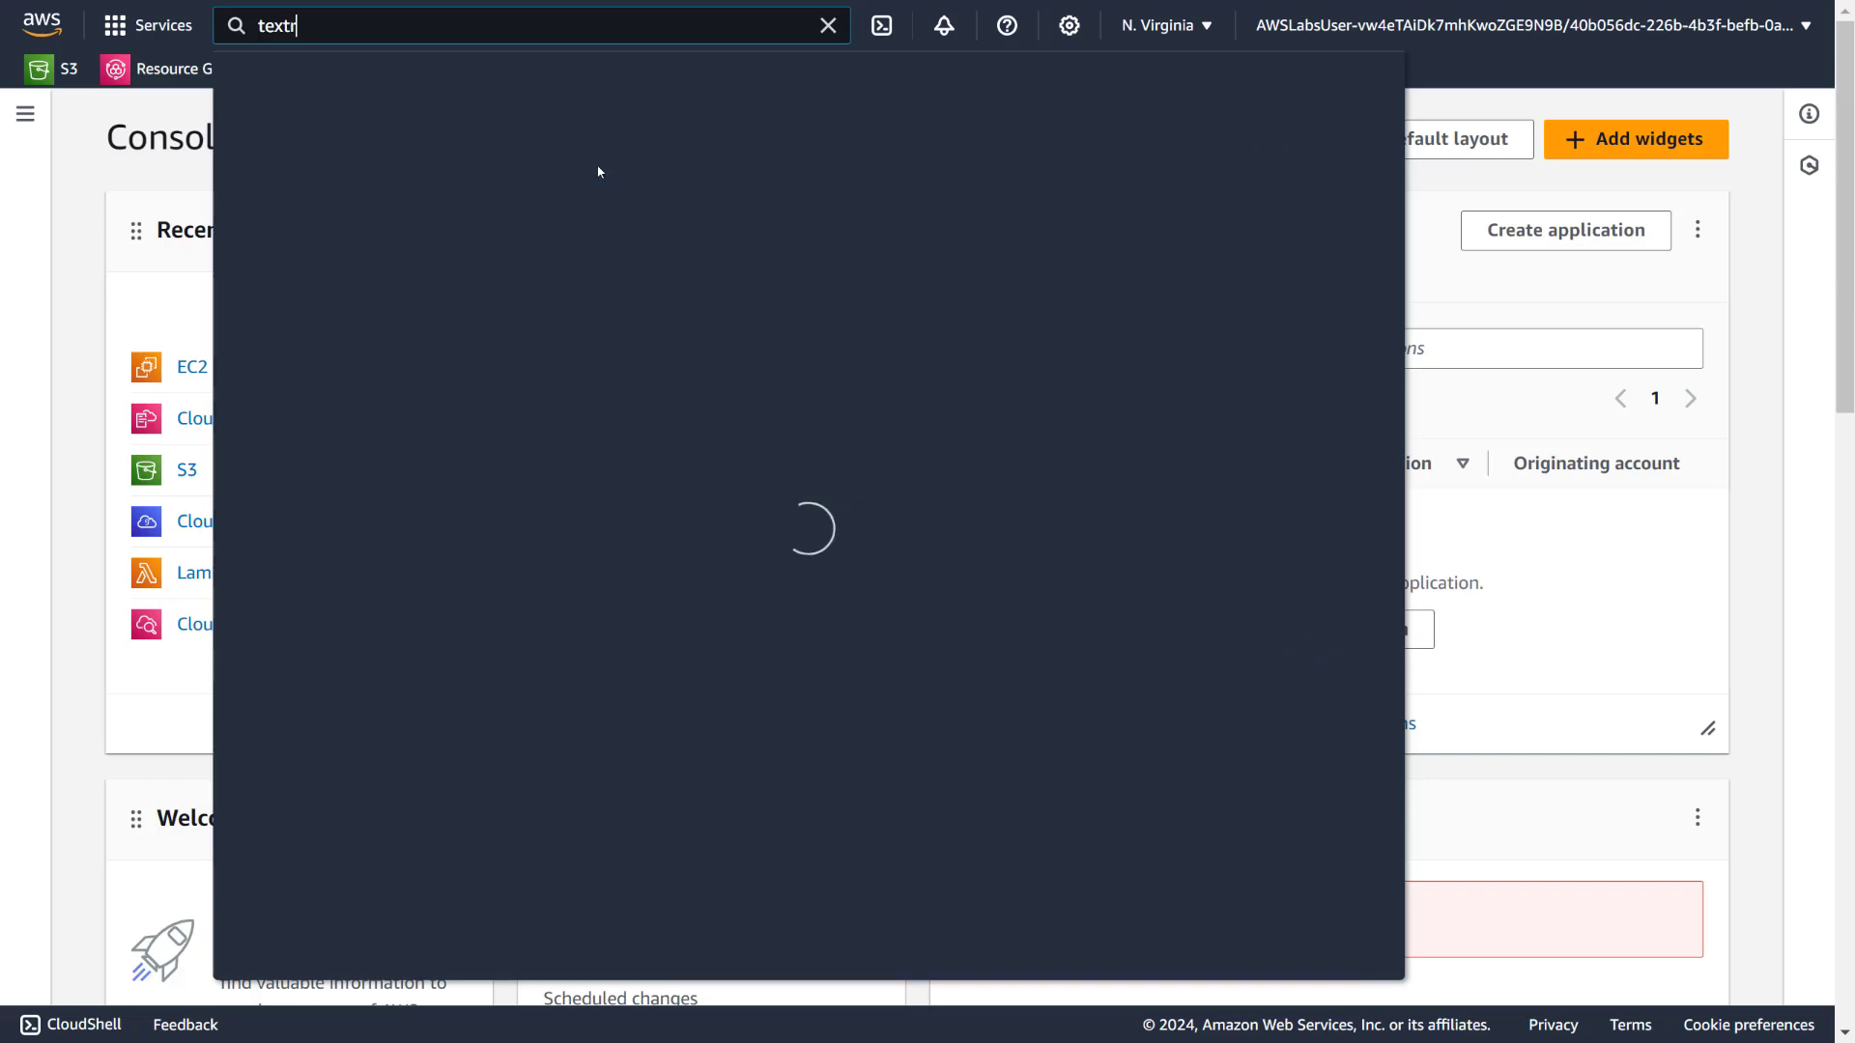
{"action": "left_click", "coordinate": [692, 218]}
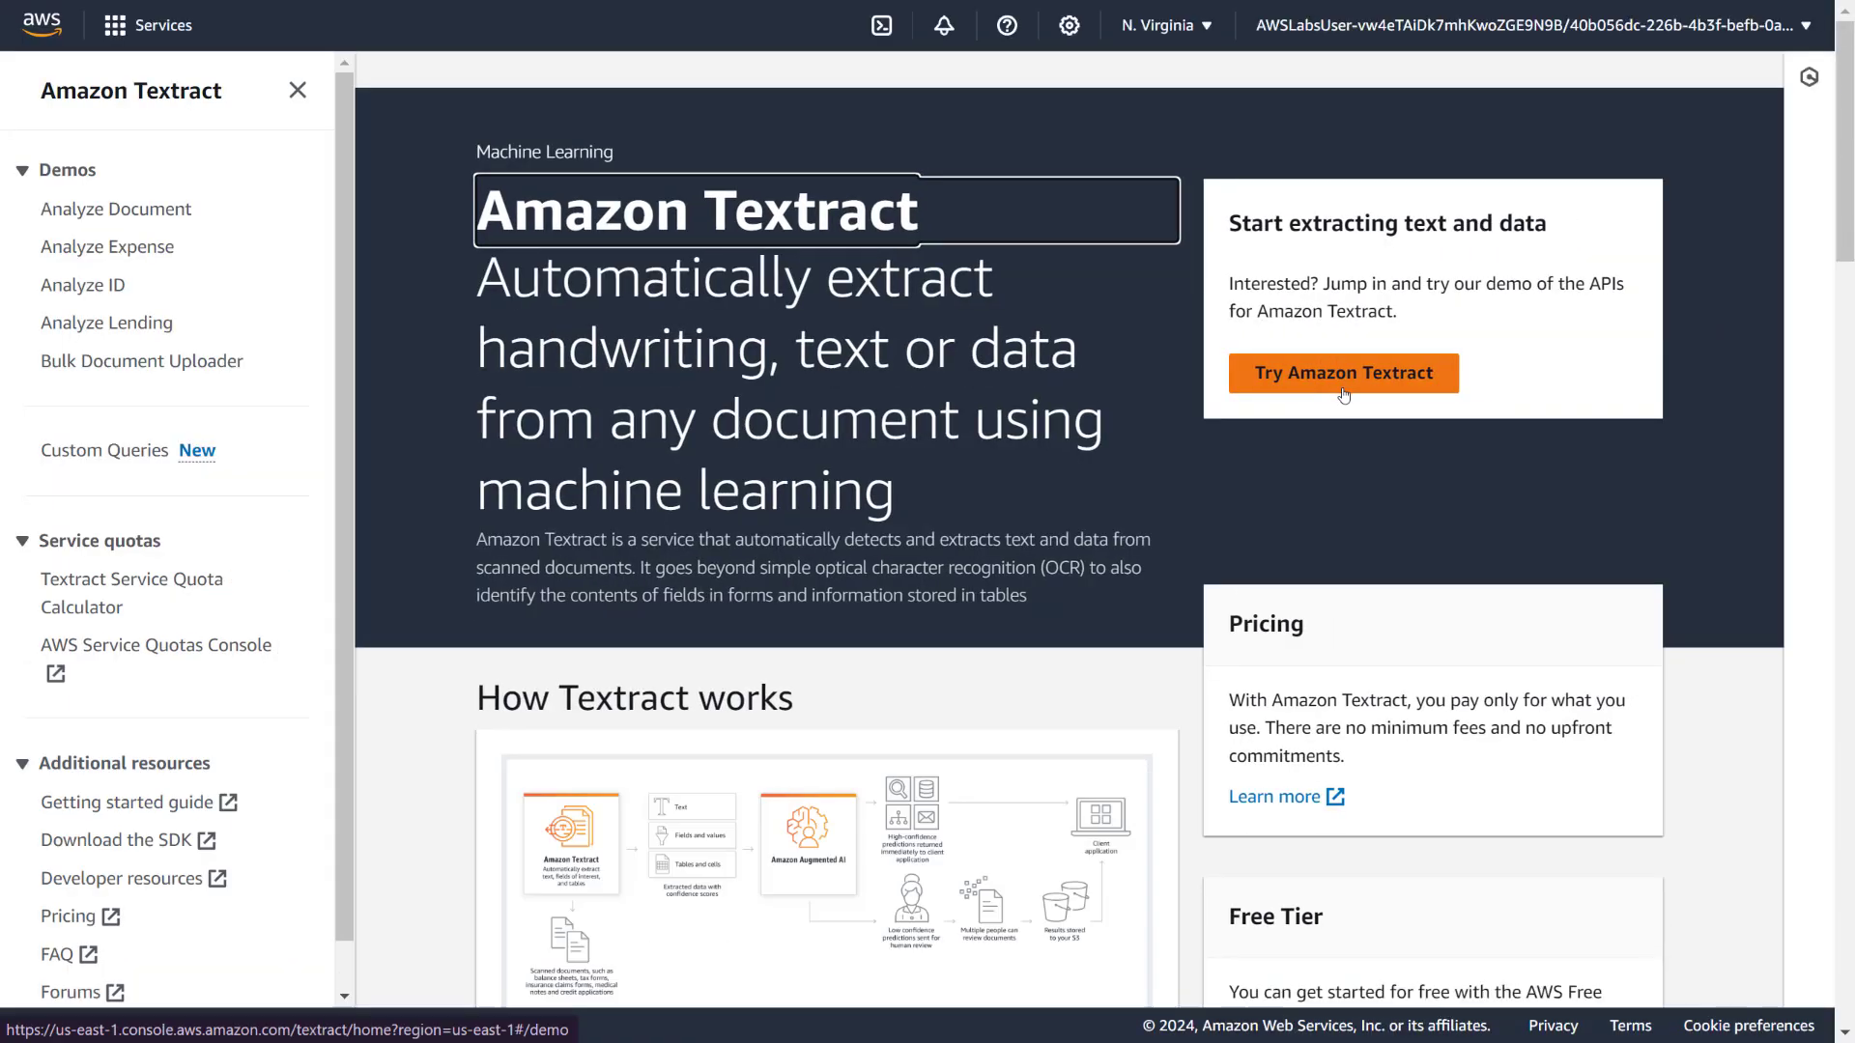
{"action": "left_click", "coordinate": [1348, 429]}
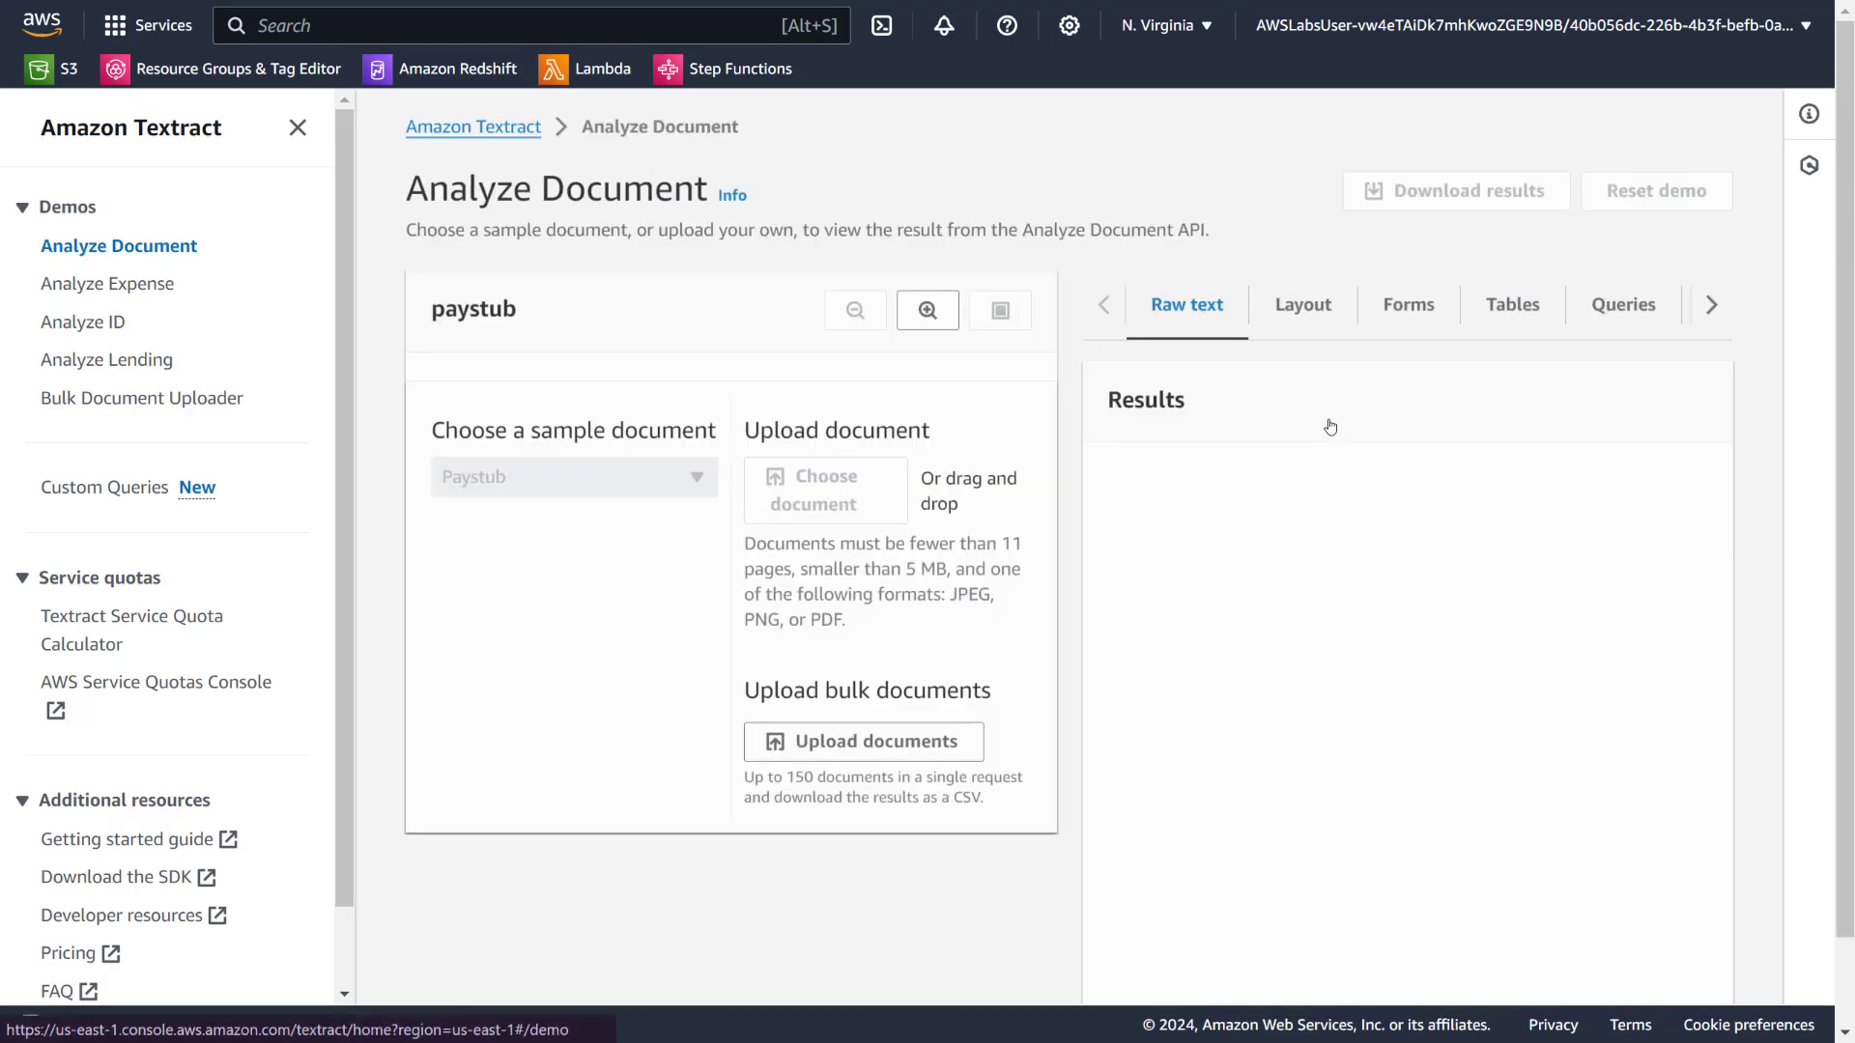
Examine the sample paystub with its raw text results and document upload options, and switch to the layout results
{"action": "scroll", "coordinate": [617, 396], "scroll_direction": "down", "scroll_amount": 4}
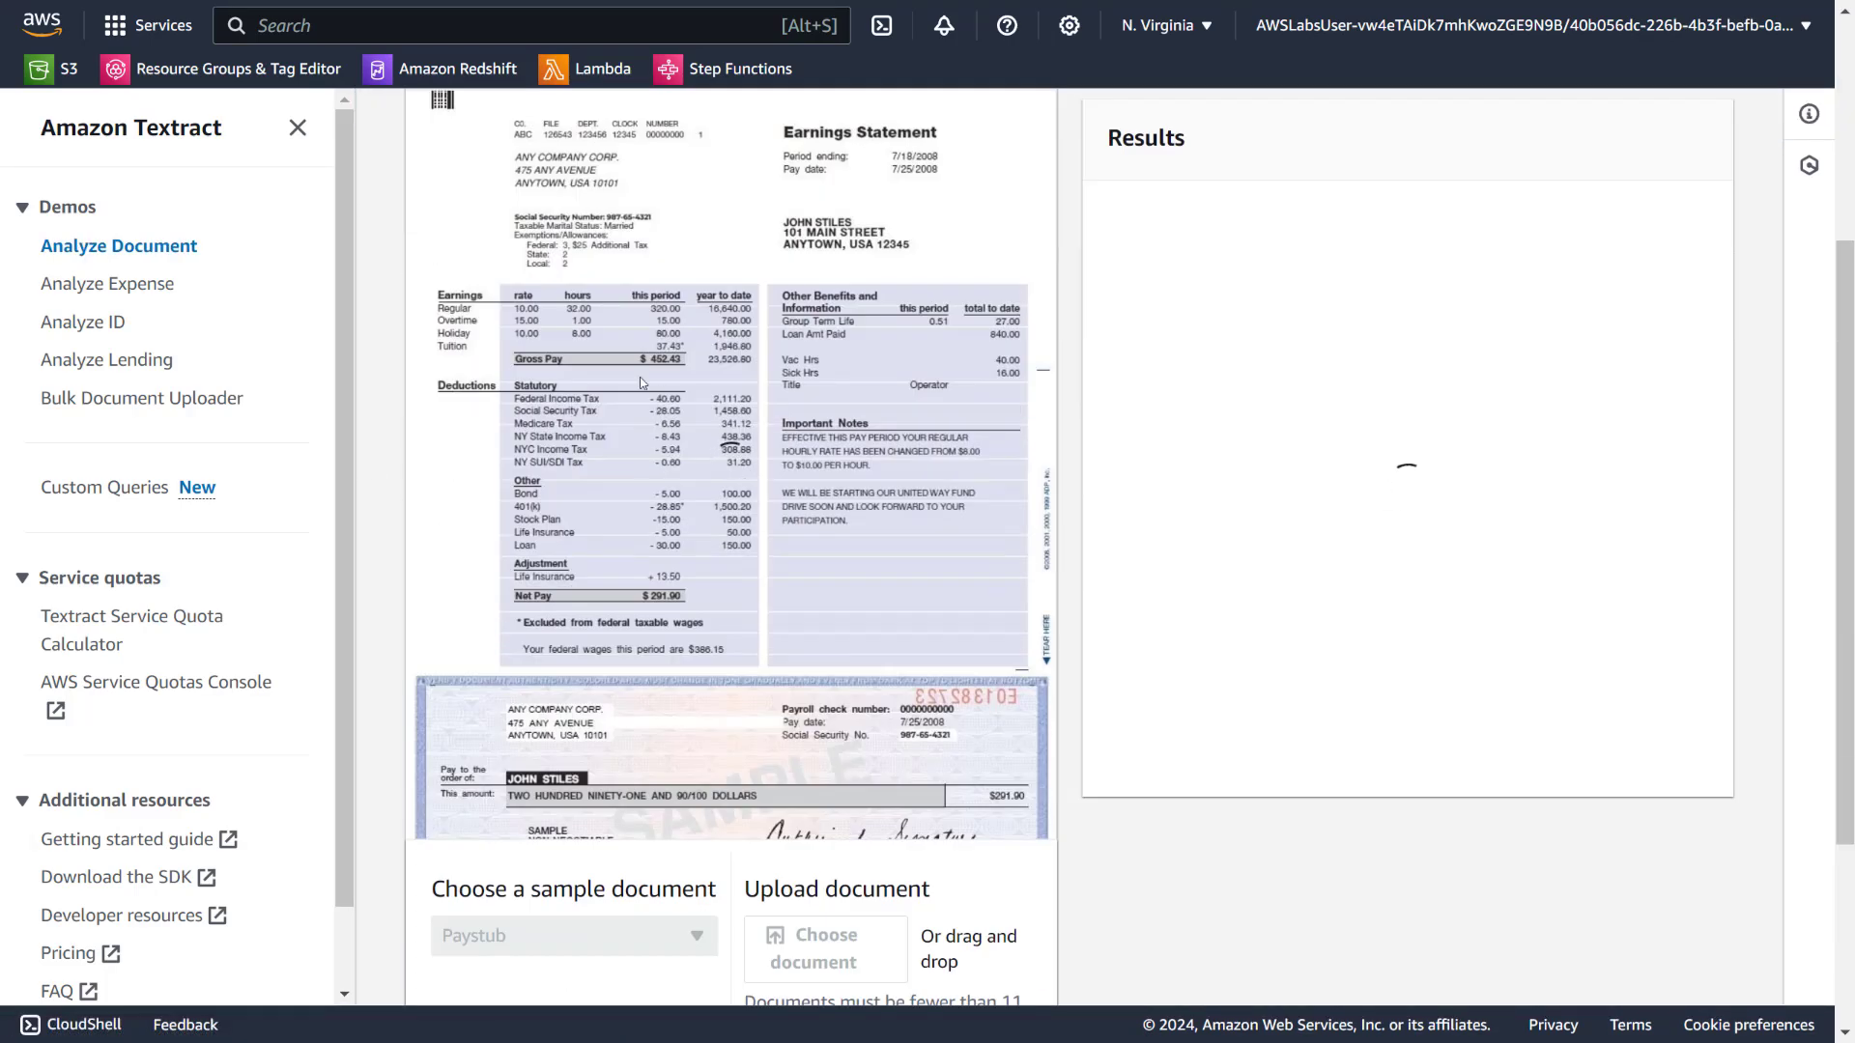
{"action": "scroll", "coordinate": [616, 396], "scroll_direction": "up", "scroll_amount": 1}
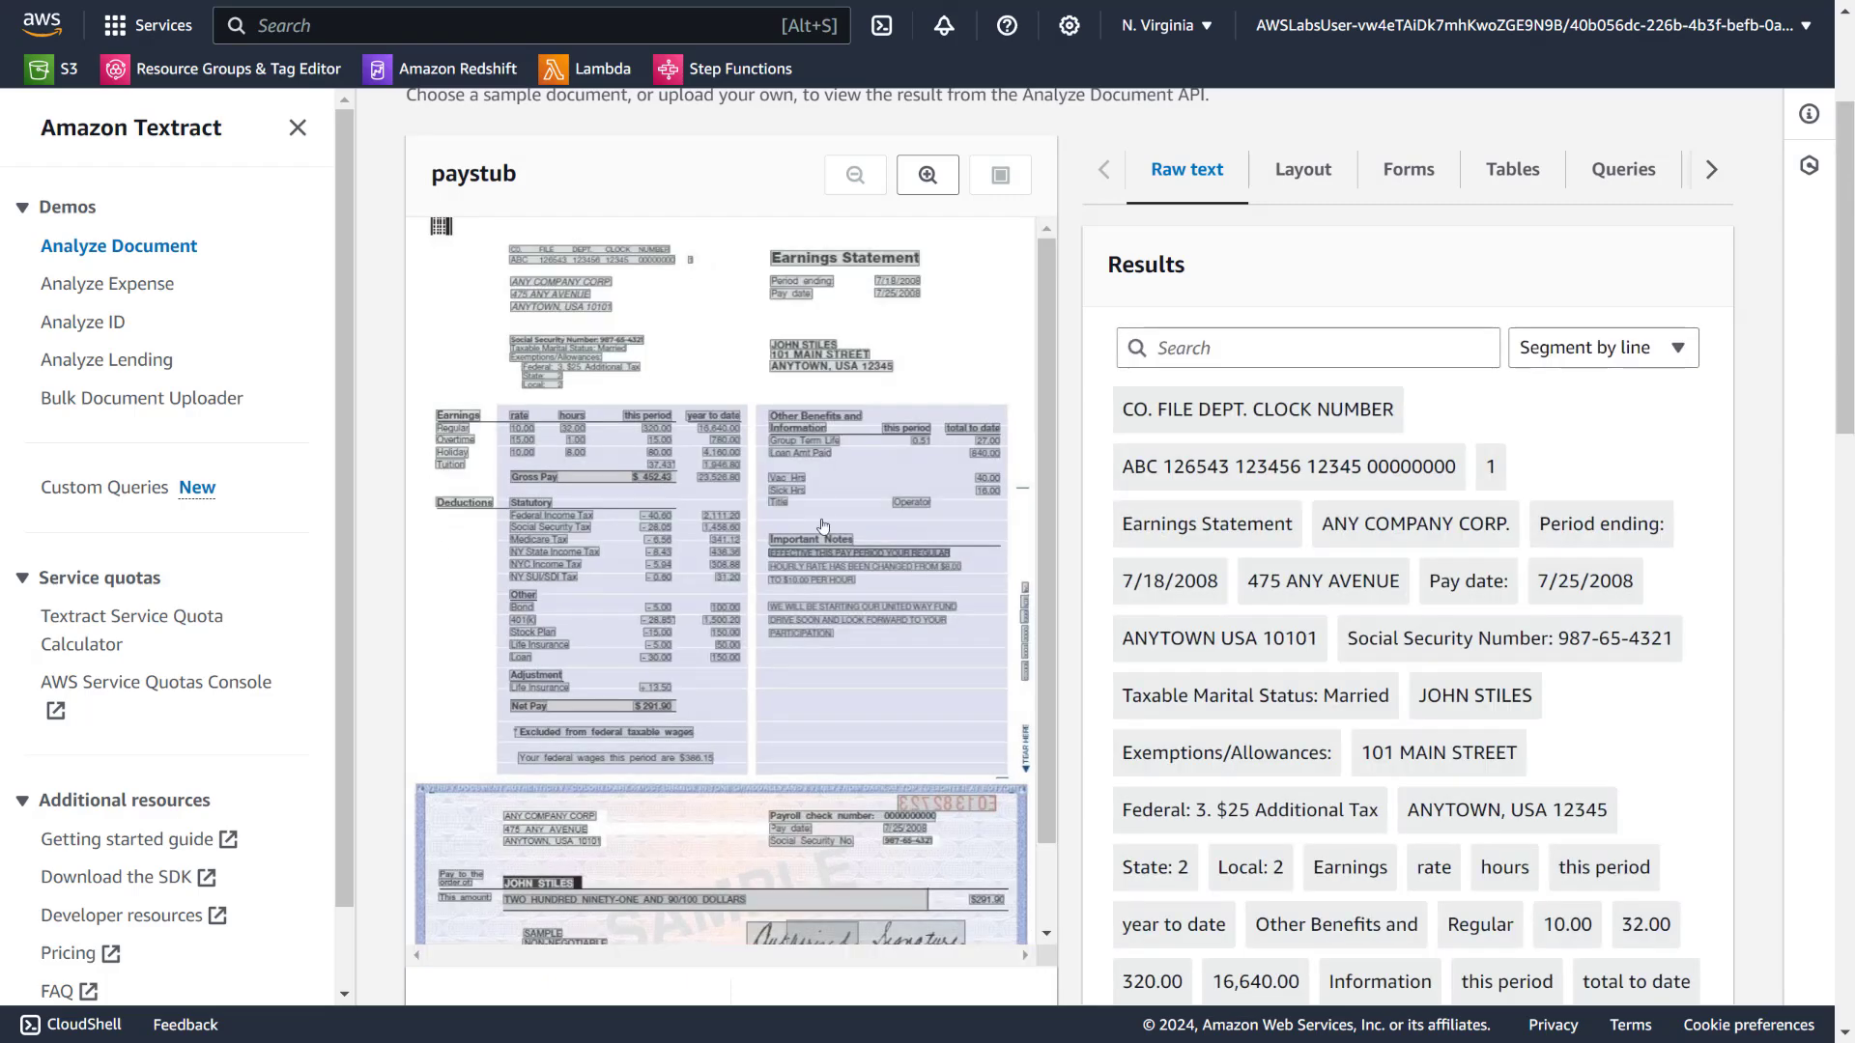
{"action": "scroll", "coordinate": [1046, 530], "scroll_direction": "down", "scroll_amount": 1}
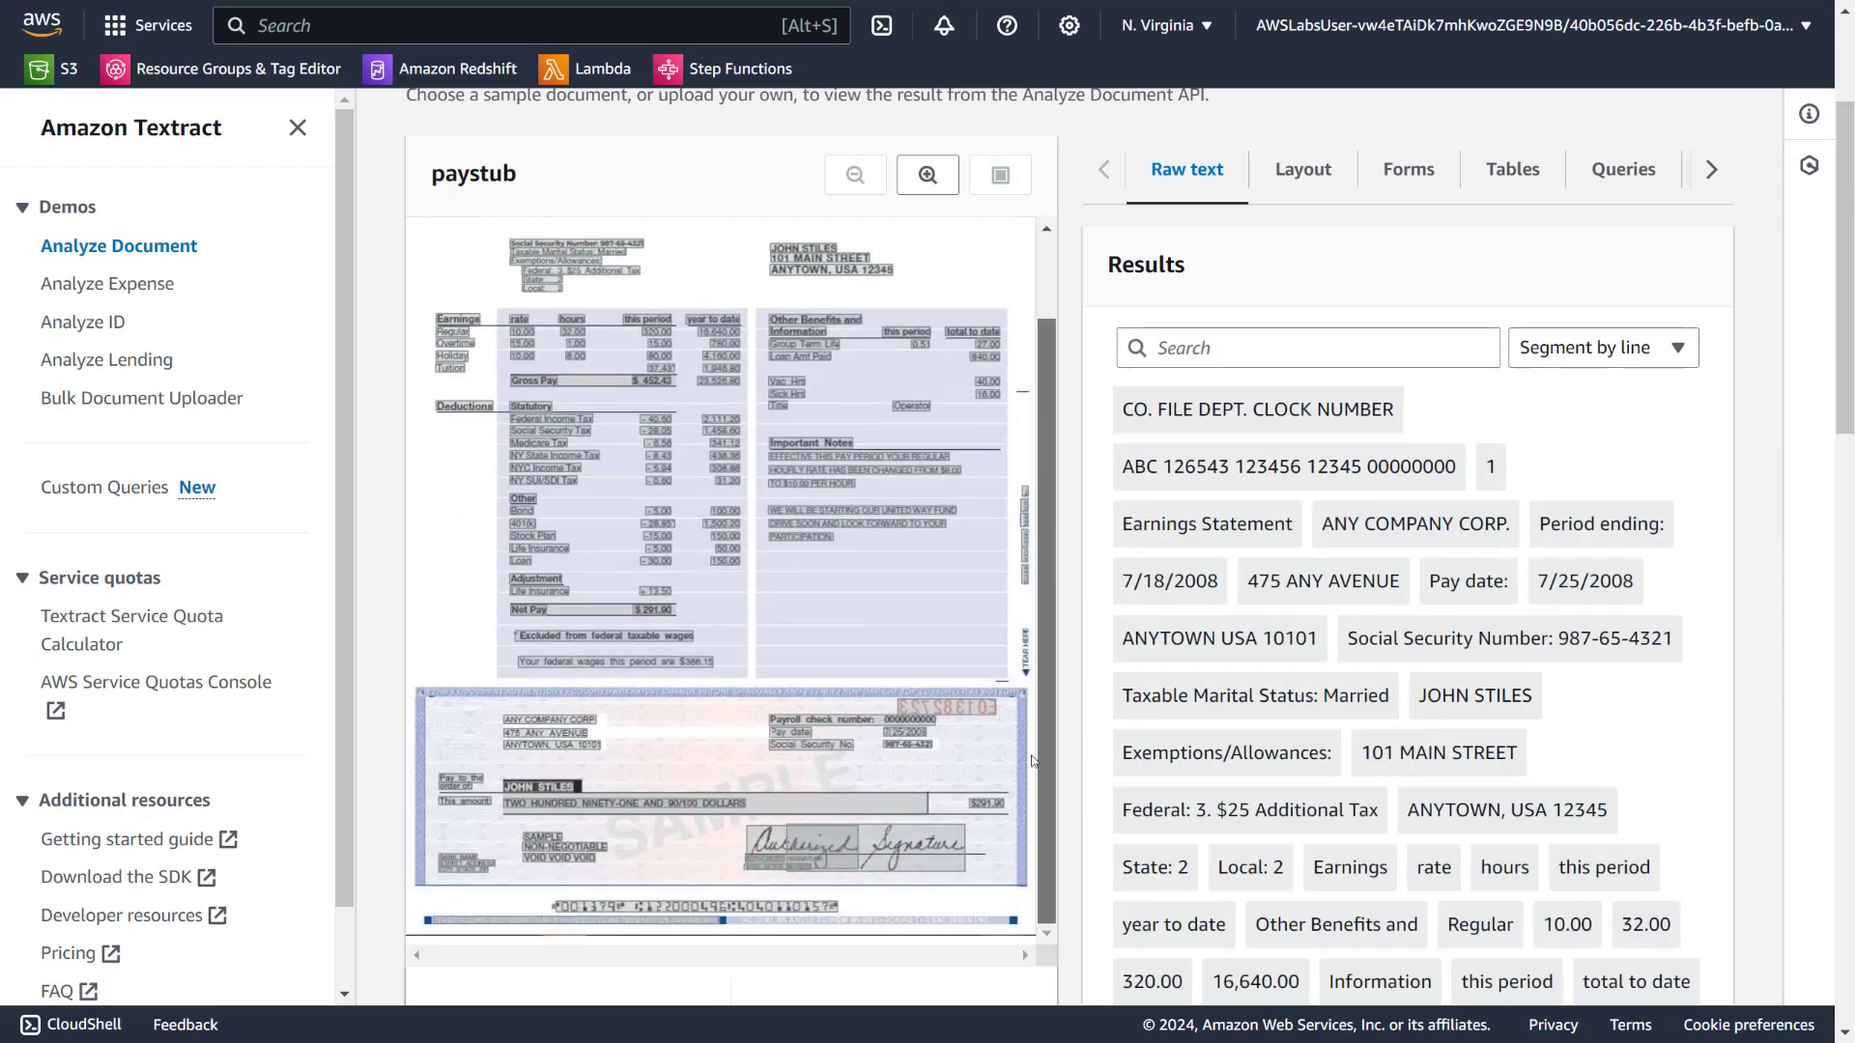
{"action": "scroll", "coordinate": [570, 460], "scroll_direction": "down", "scroll_amount": 3}
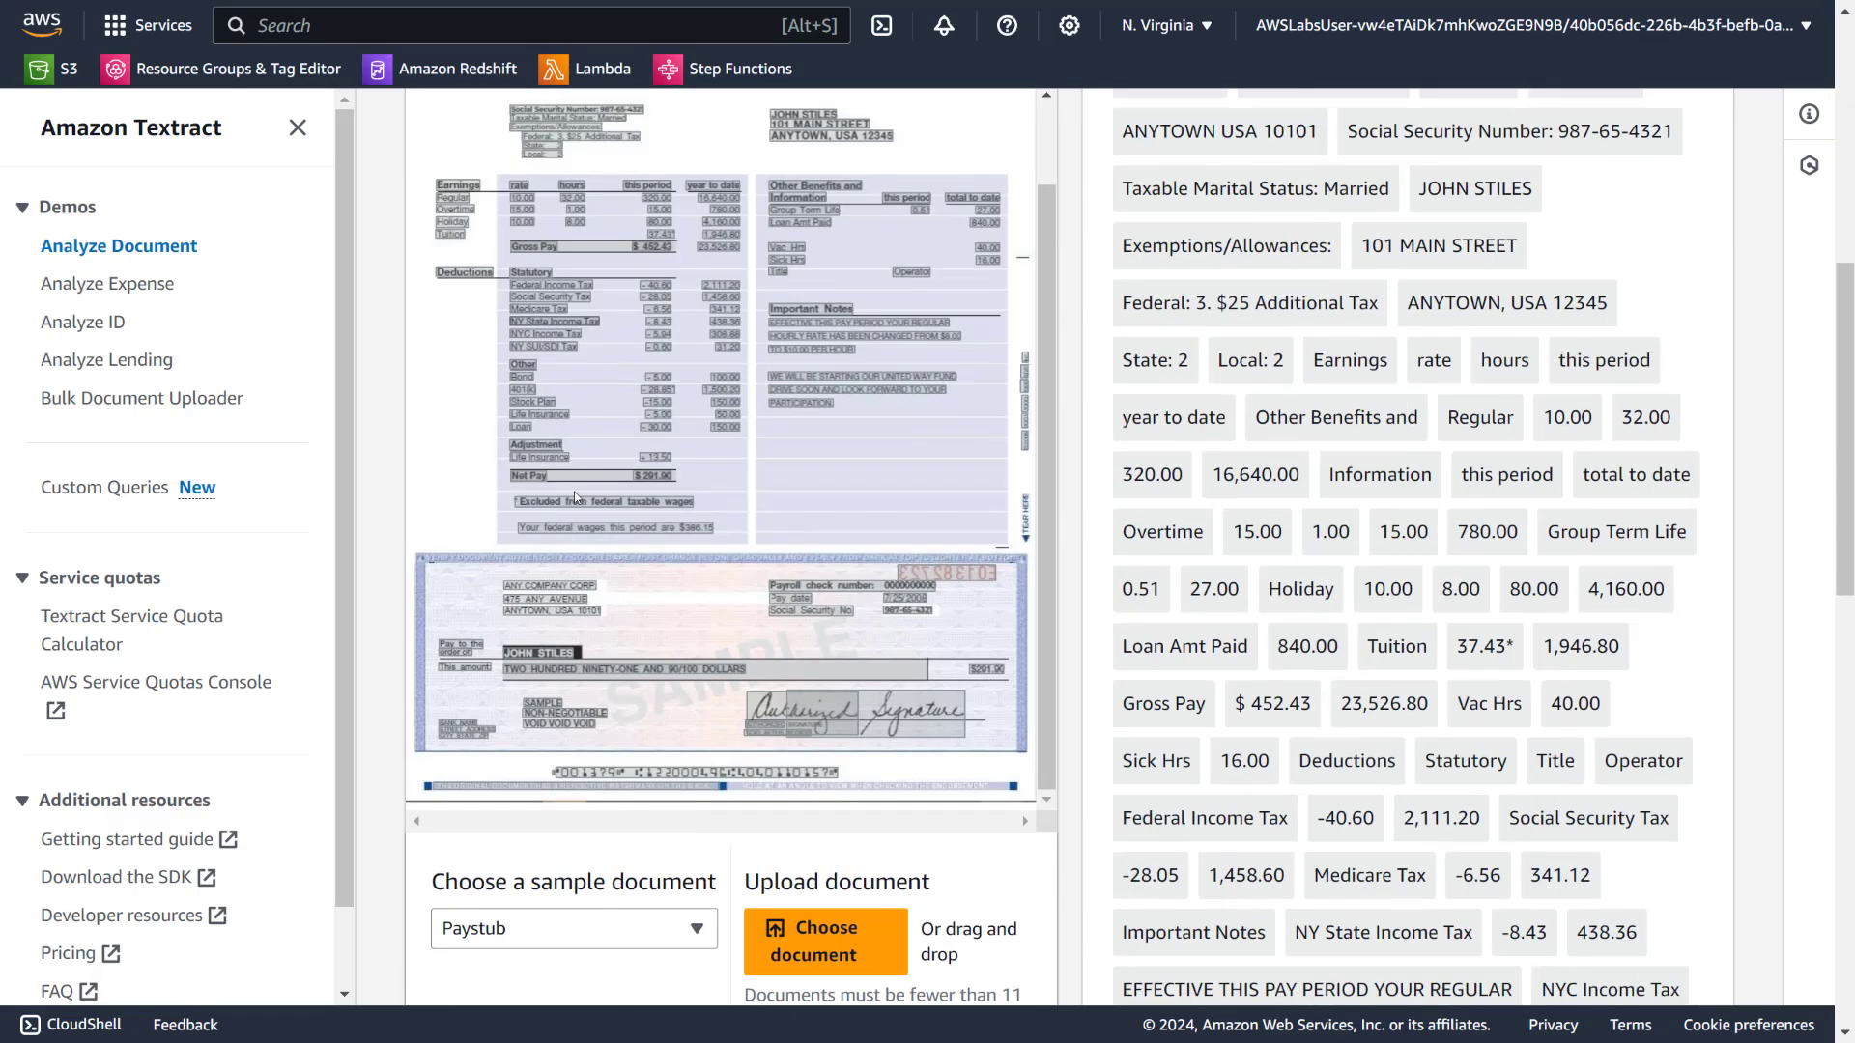
{"action": "scroll", "coordinate": [797, 655], "scroll_direction": "down", "scroll_amount": 5}
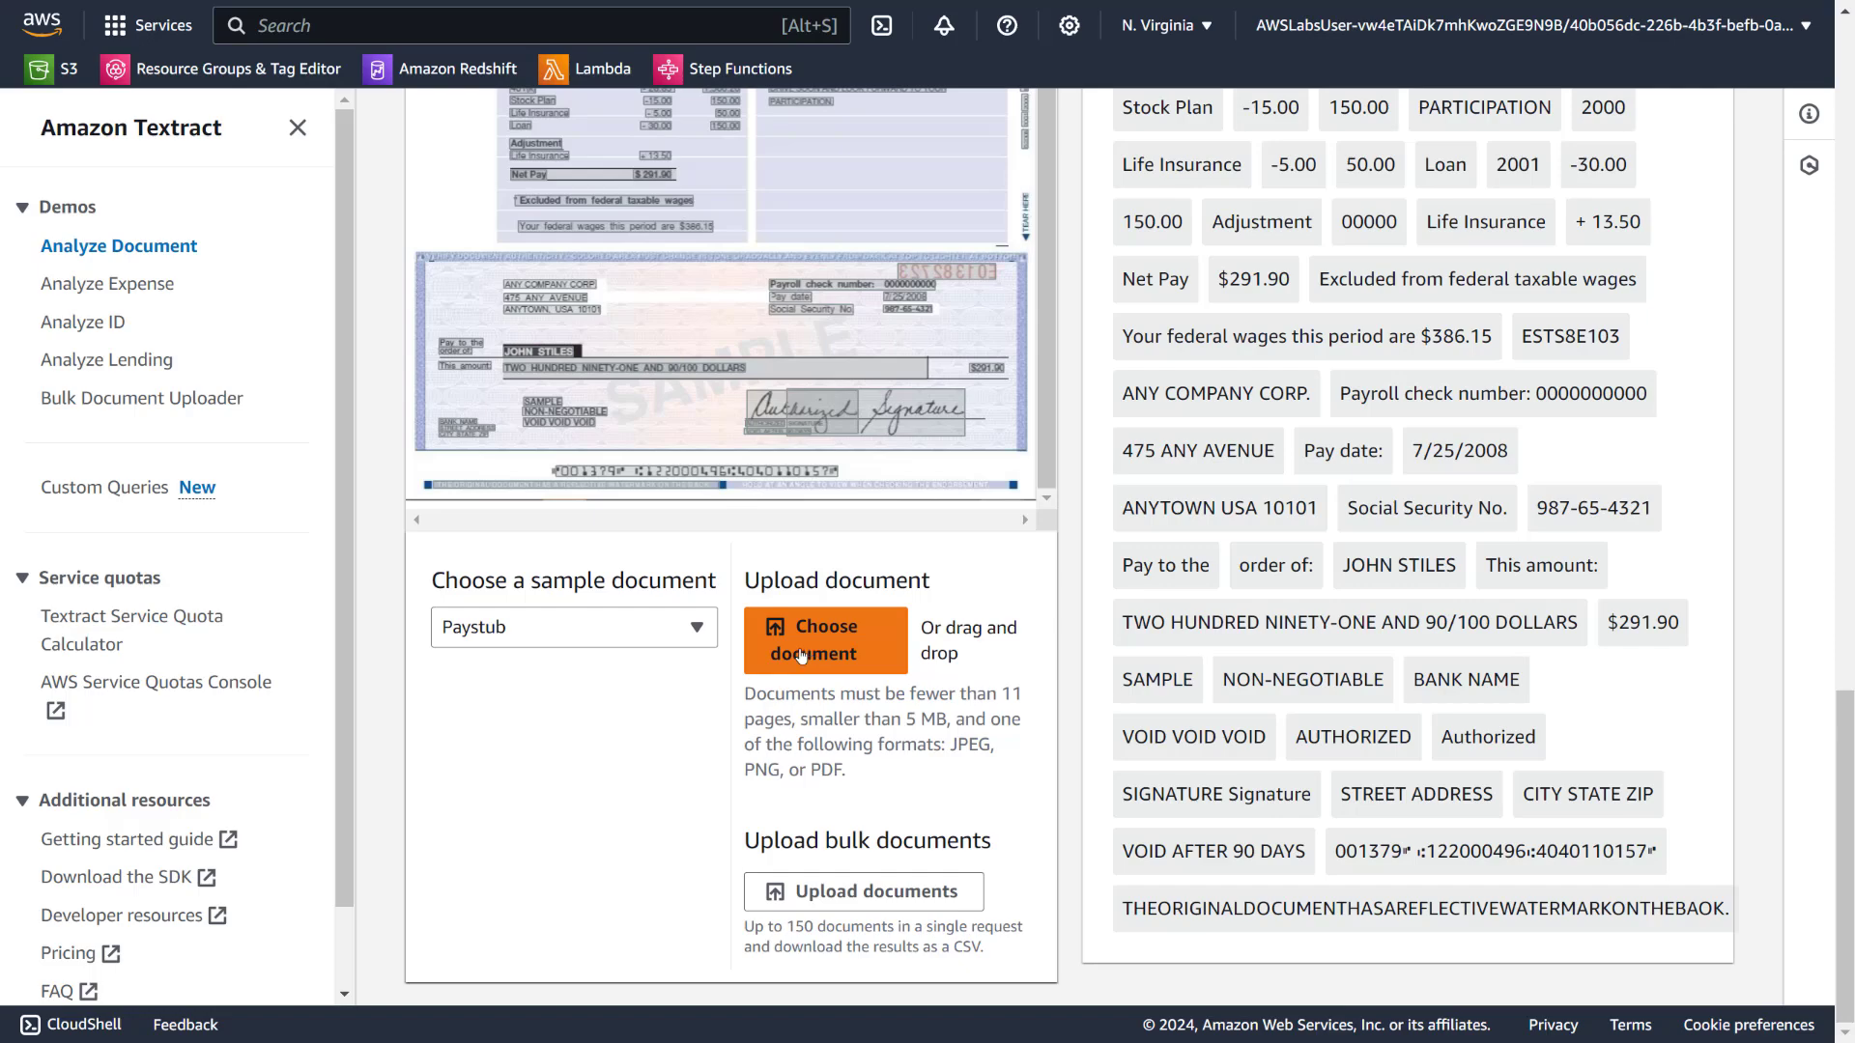
{"action": "scroll", "coordinate": [1282, 453], "scroll_direction": "up", "scroll_amount": 5}
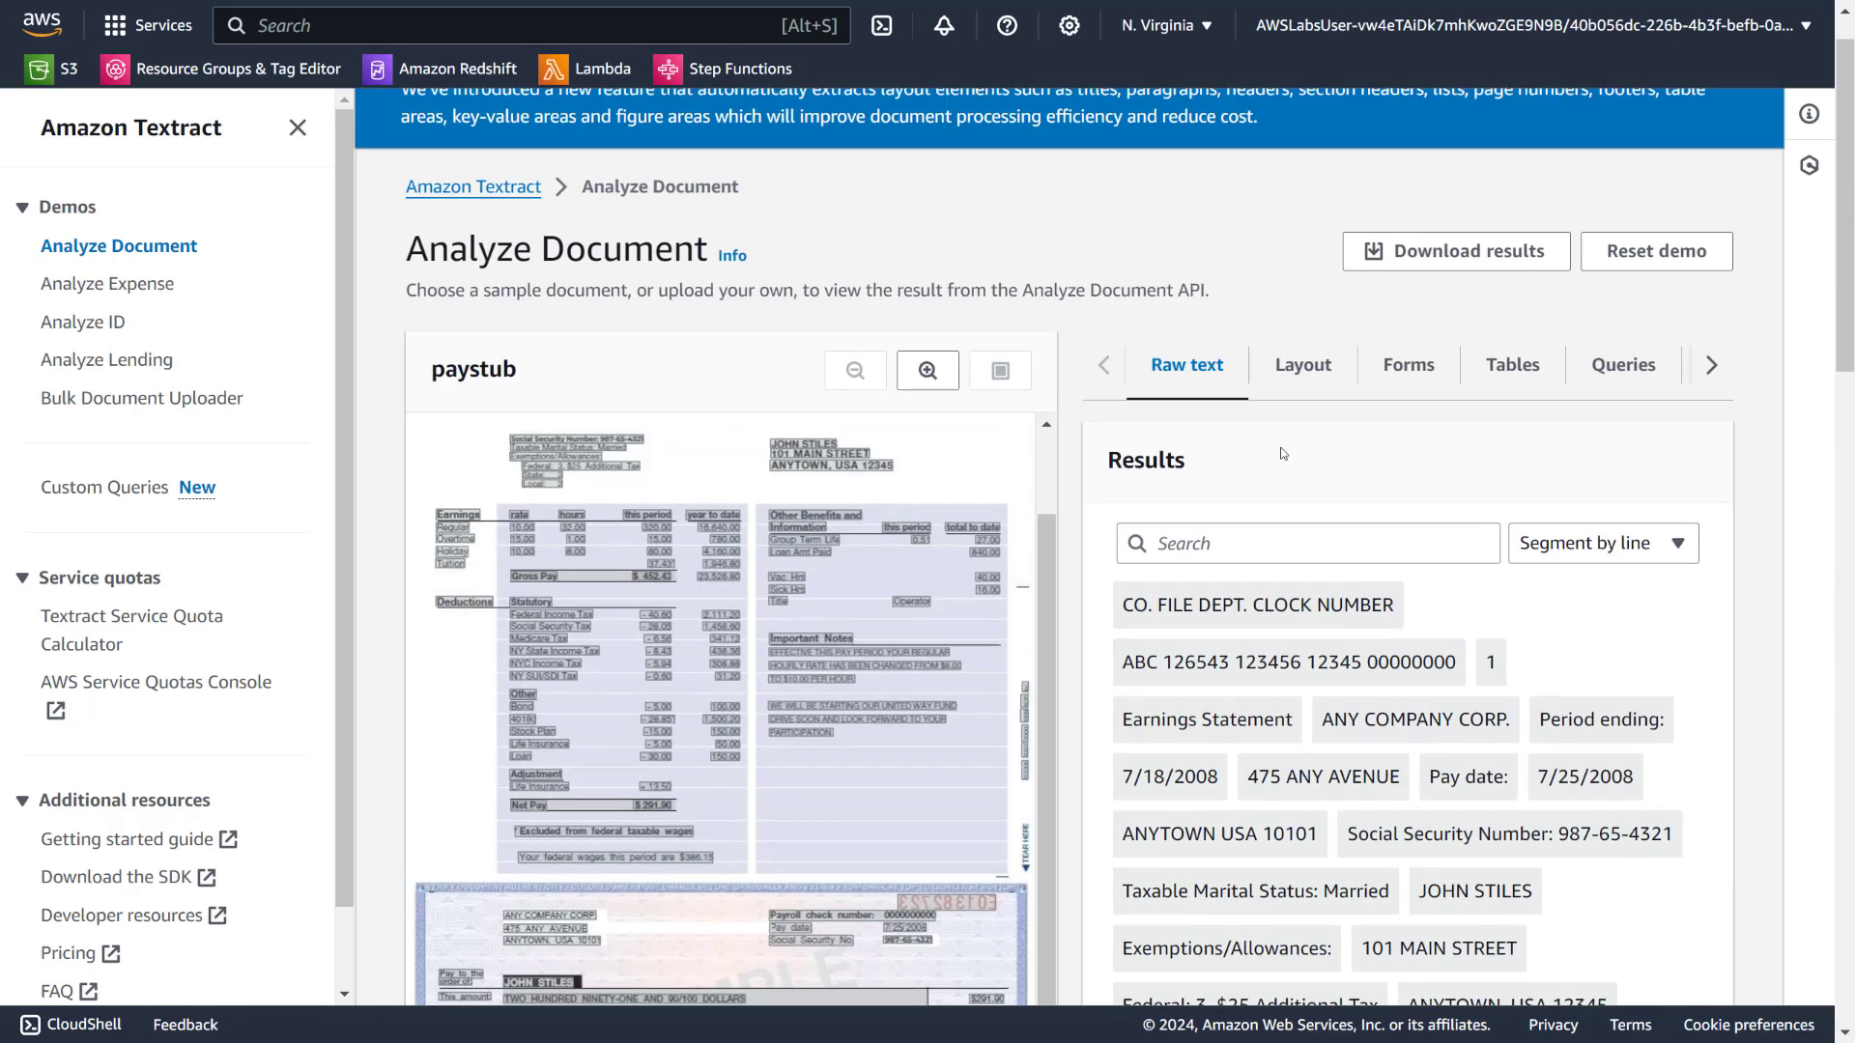
{"action": "left_click", "coordinate": [1300, 419]}
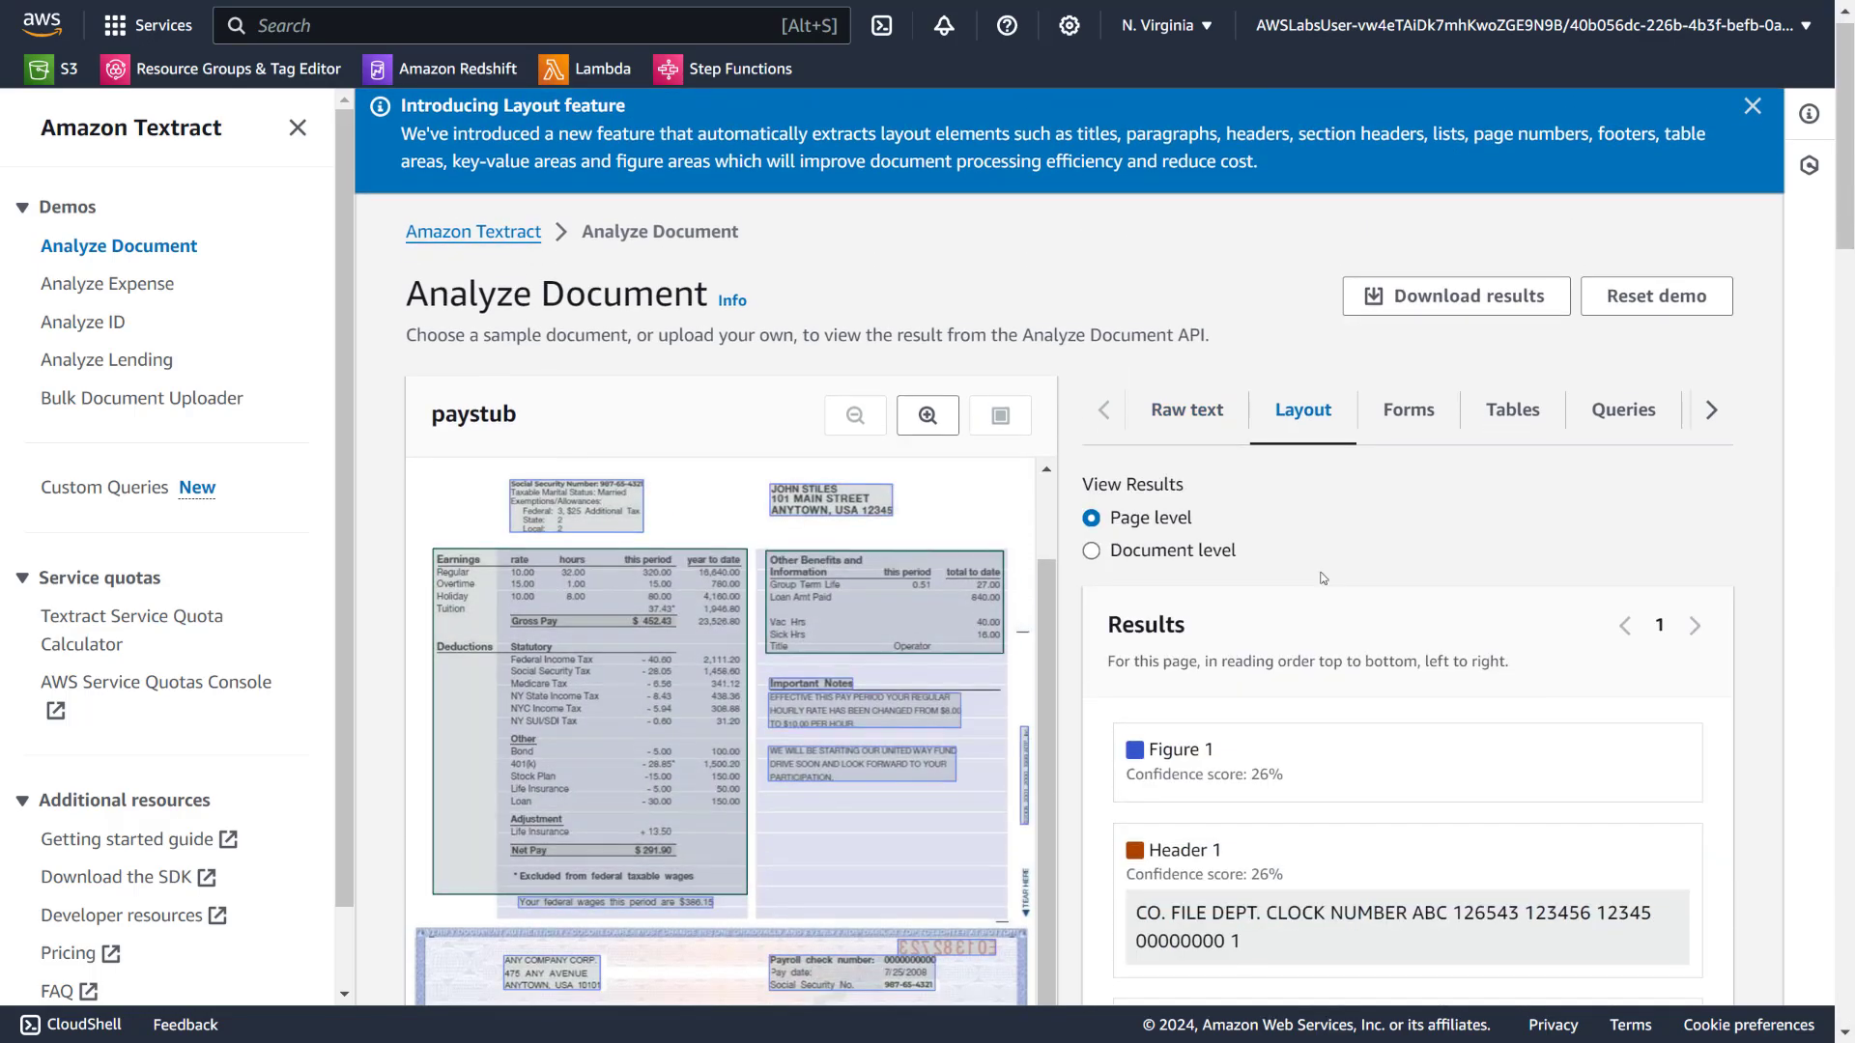
Examine the sample paystub's layout results at page level, and switch them to document level to view the entity summary
{"action": "scroll", "coordinate": [1326, 578], "scroll_direction": "down", "scroll_amount": 3}
{"action": "scroll", "coordinate": [1354, 568], "scroll_direction": "down", "scroll_amount": 4}
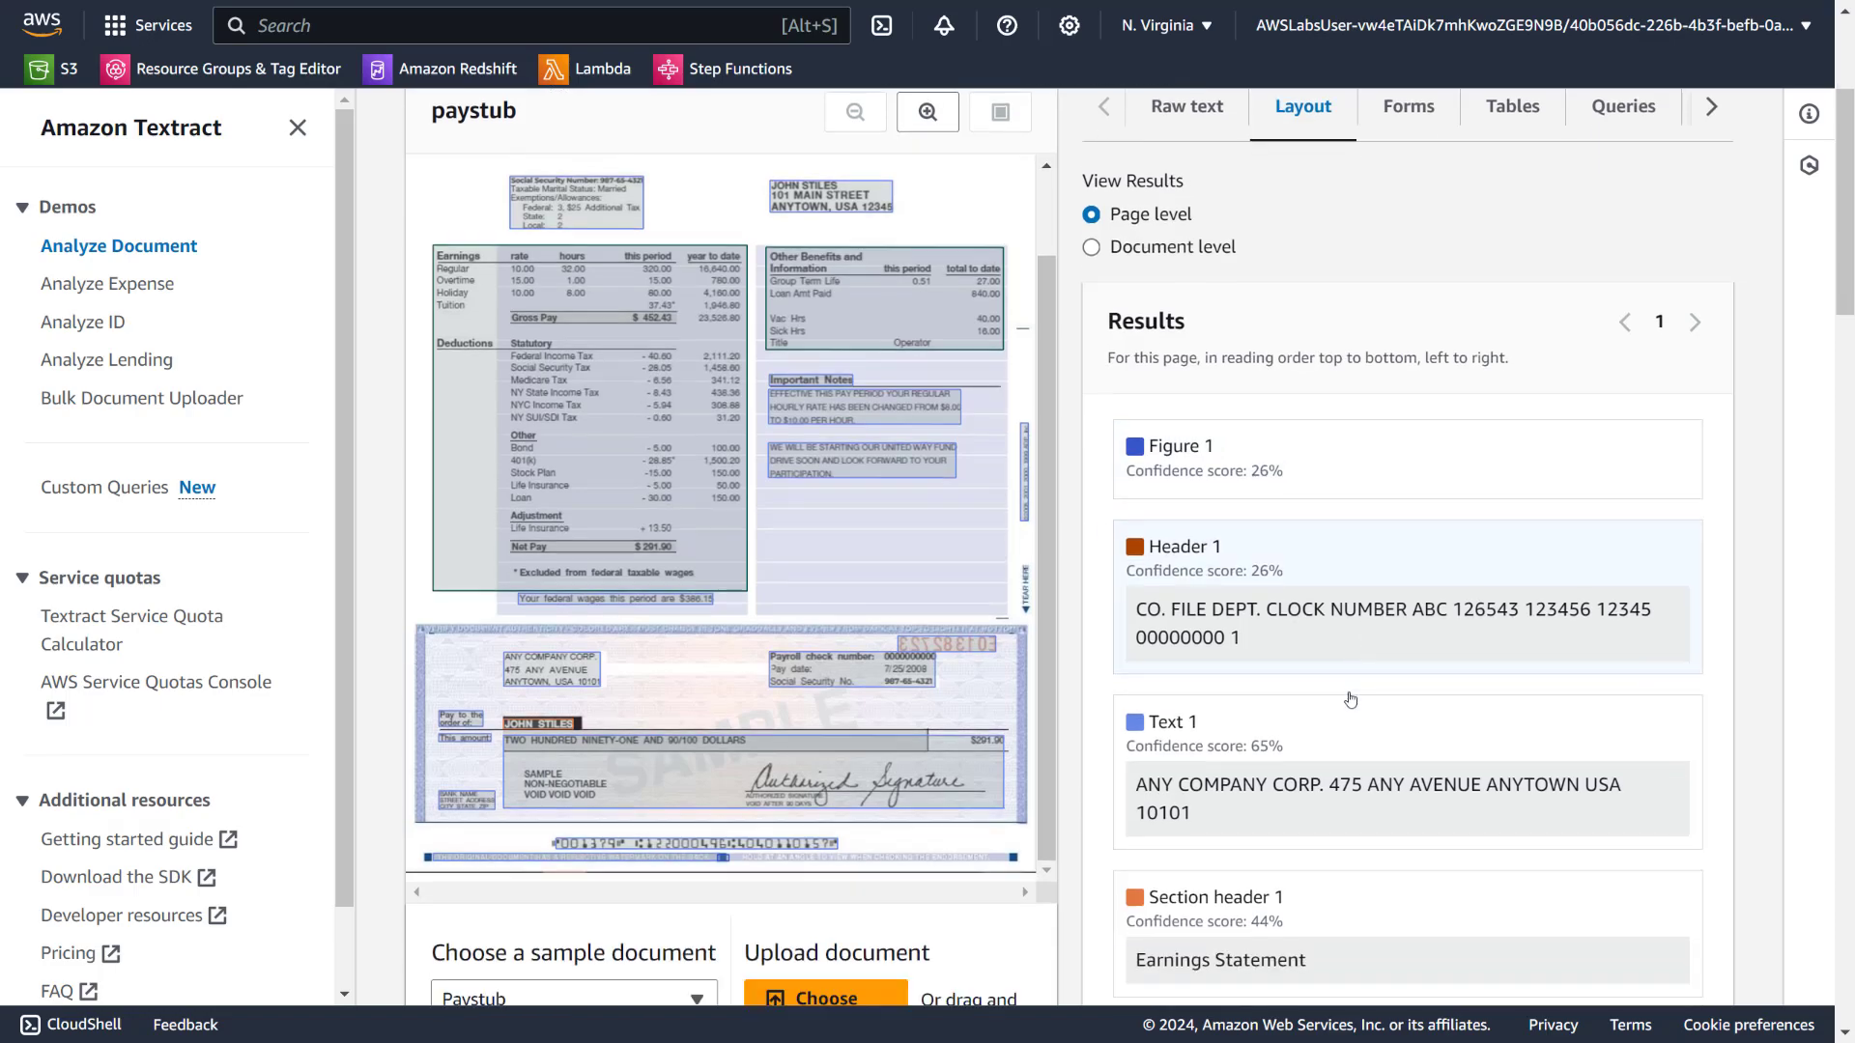
{"action": "scroll", "coordinate": [1287, 411], "scroll_direction": "up", "scroll_amount": 7}
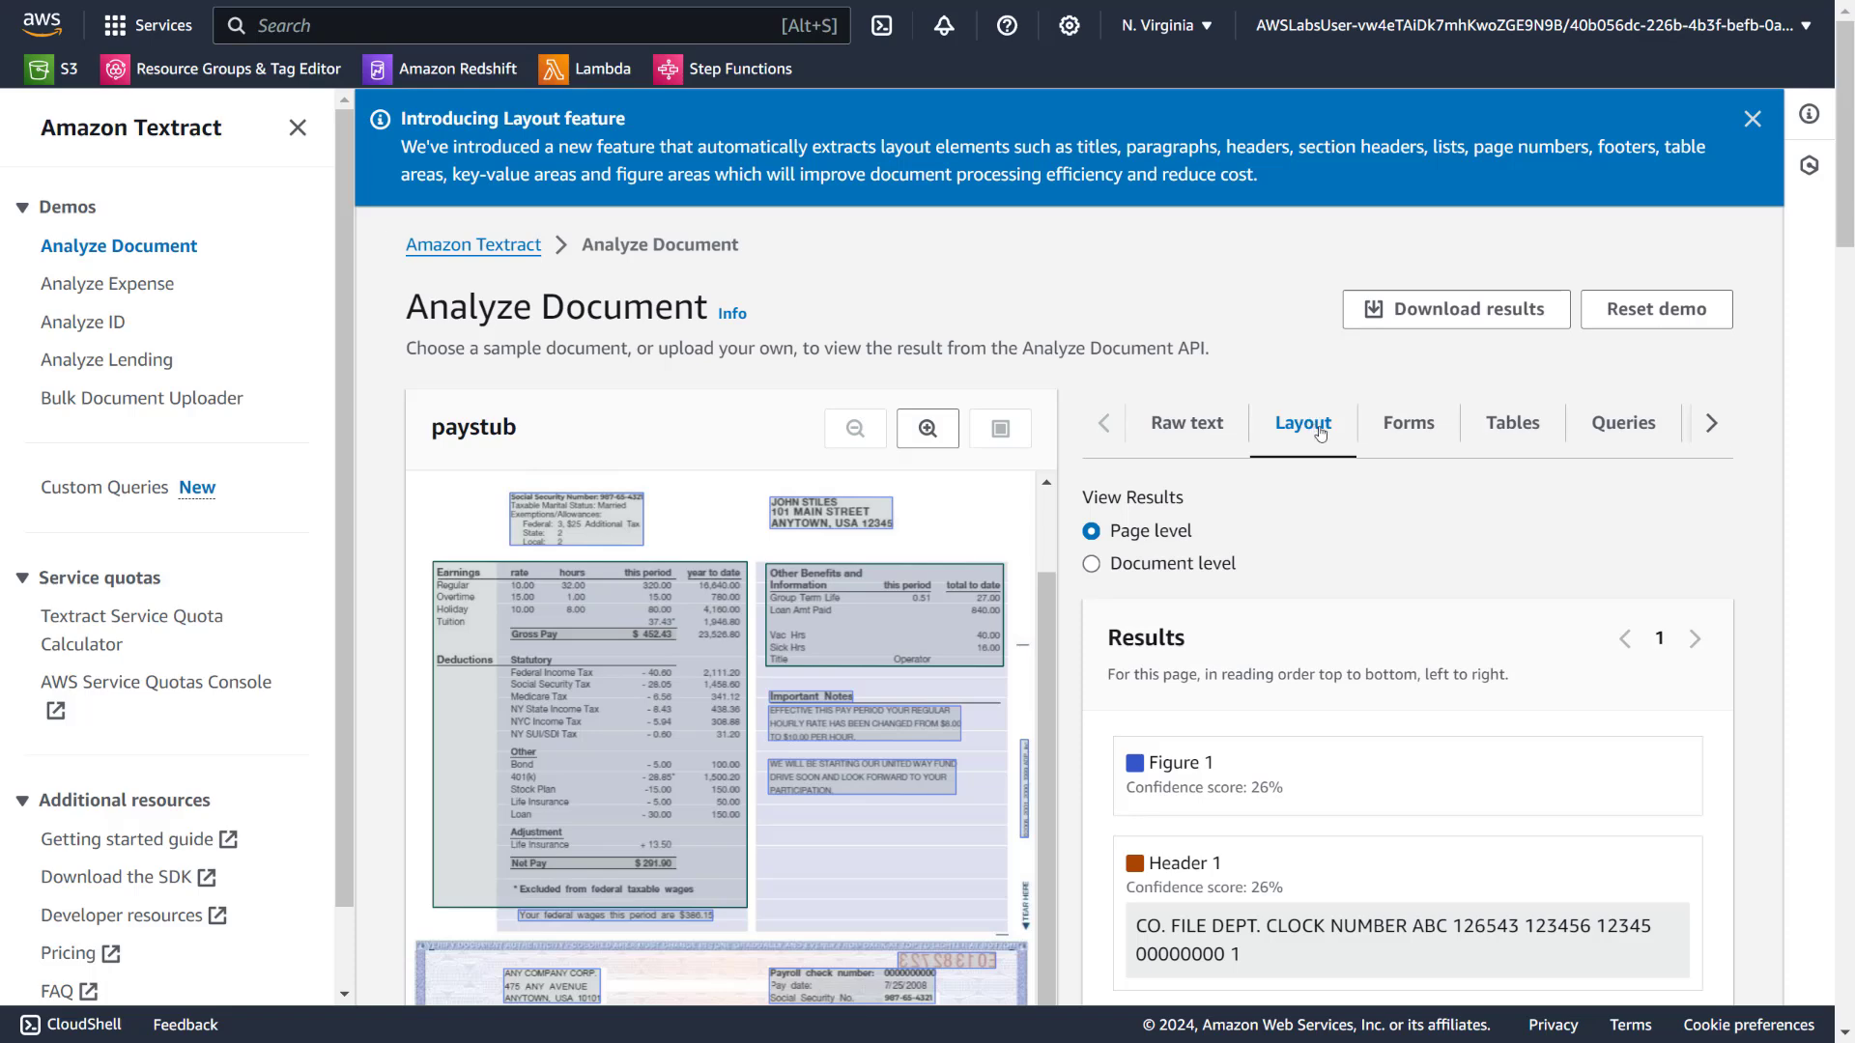
{"action": "left_click", "coordinate": [1196, 568]}
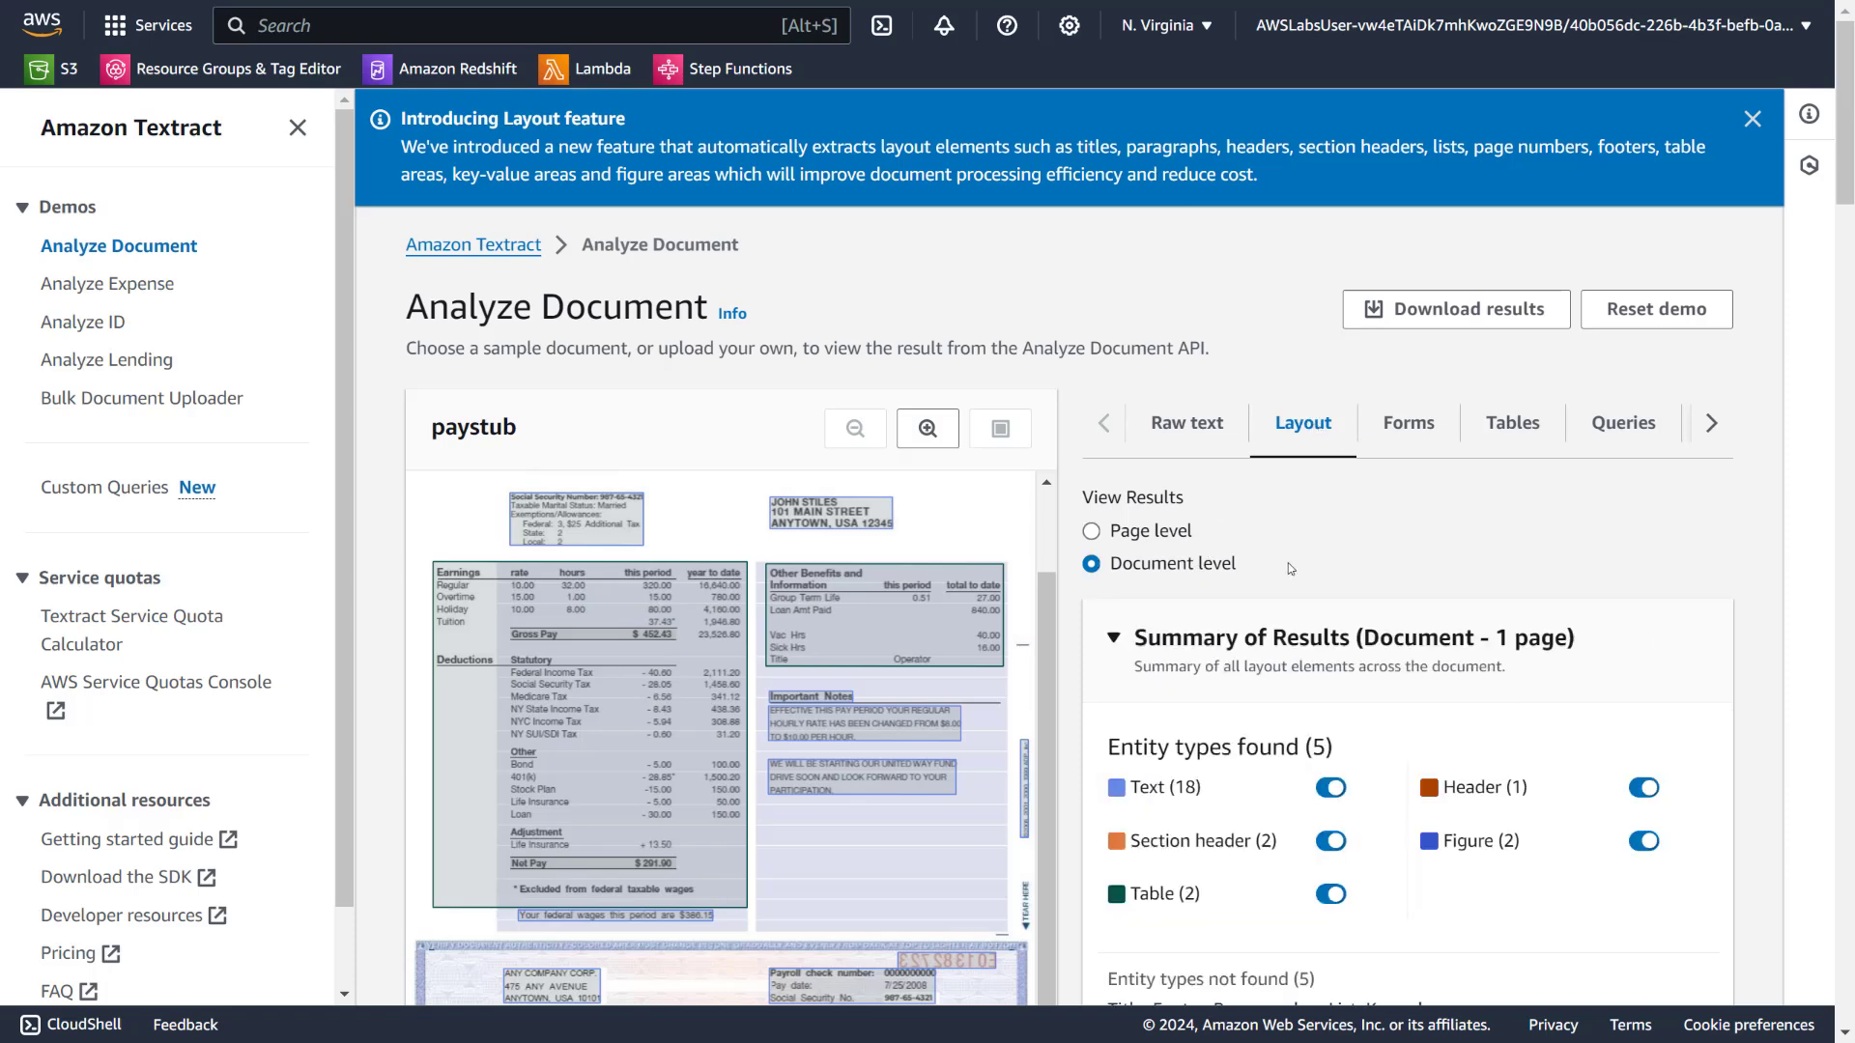
{"action": "scroll", "coordinate": [1289, 568], "scroll_direction": "down", "scroll_amount": 5}
{"action": "scroll", "coordinate": [1288, 568], "scroll_direction": "up", "scroll_amount": 4}
Examine the forms results extracted from the sample paystub and compare the key-value pairs with the document
{"action": "left_click", "coordinate": [1421, 294]}
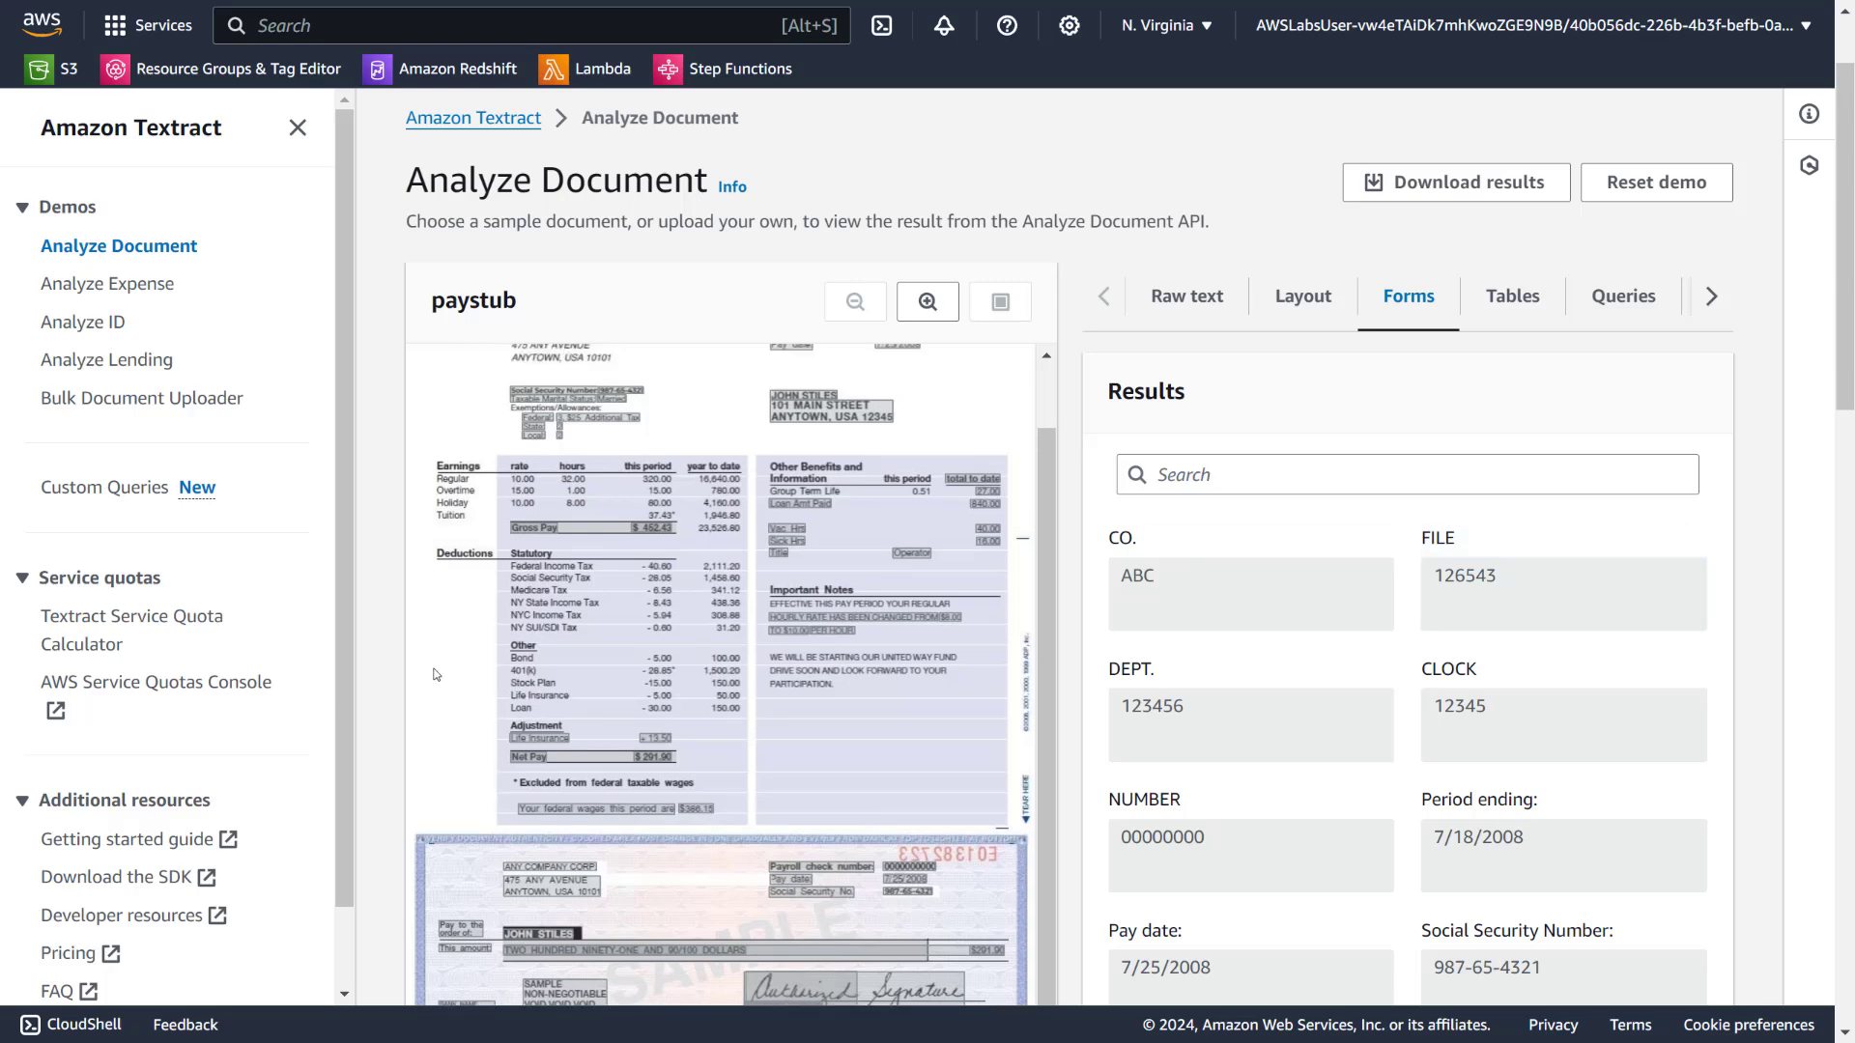
{"action": "scroll", "coordinate": [474, 600], "scroll_direction": "down", "scroll_amount": 5}
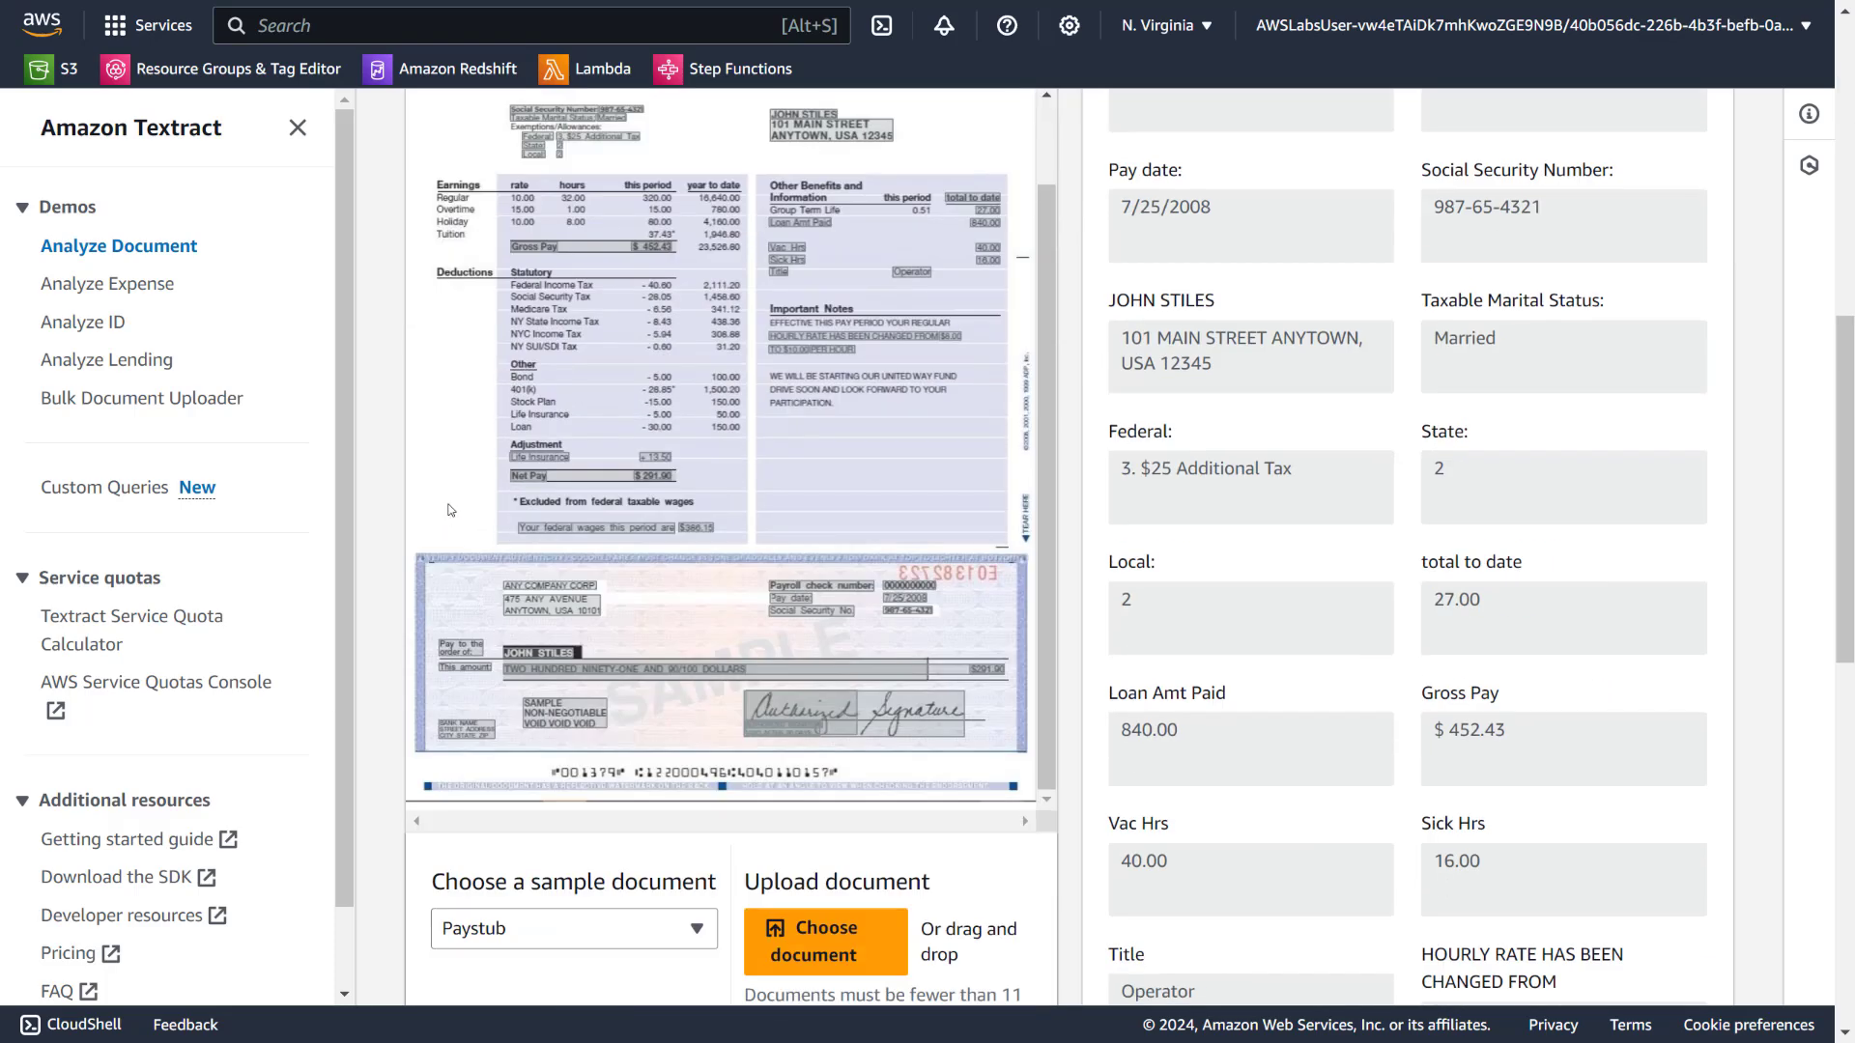
{"action": "scroll", "coordinate": [473, 599], "scroll_direction": "up", "scroll_amount": 1}
{"action": "scroll", "coordinate": [494, 193], "scroll_direction": "up", "scroll_amount": 5}
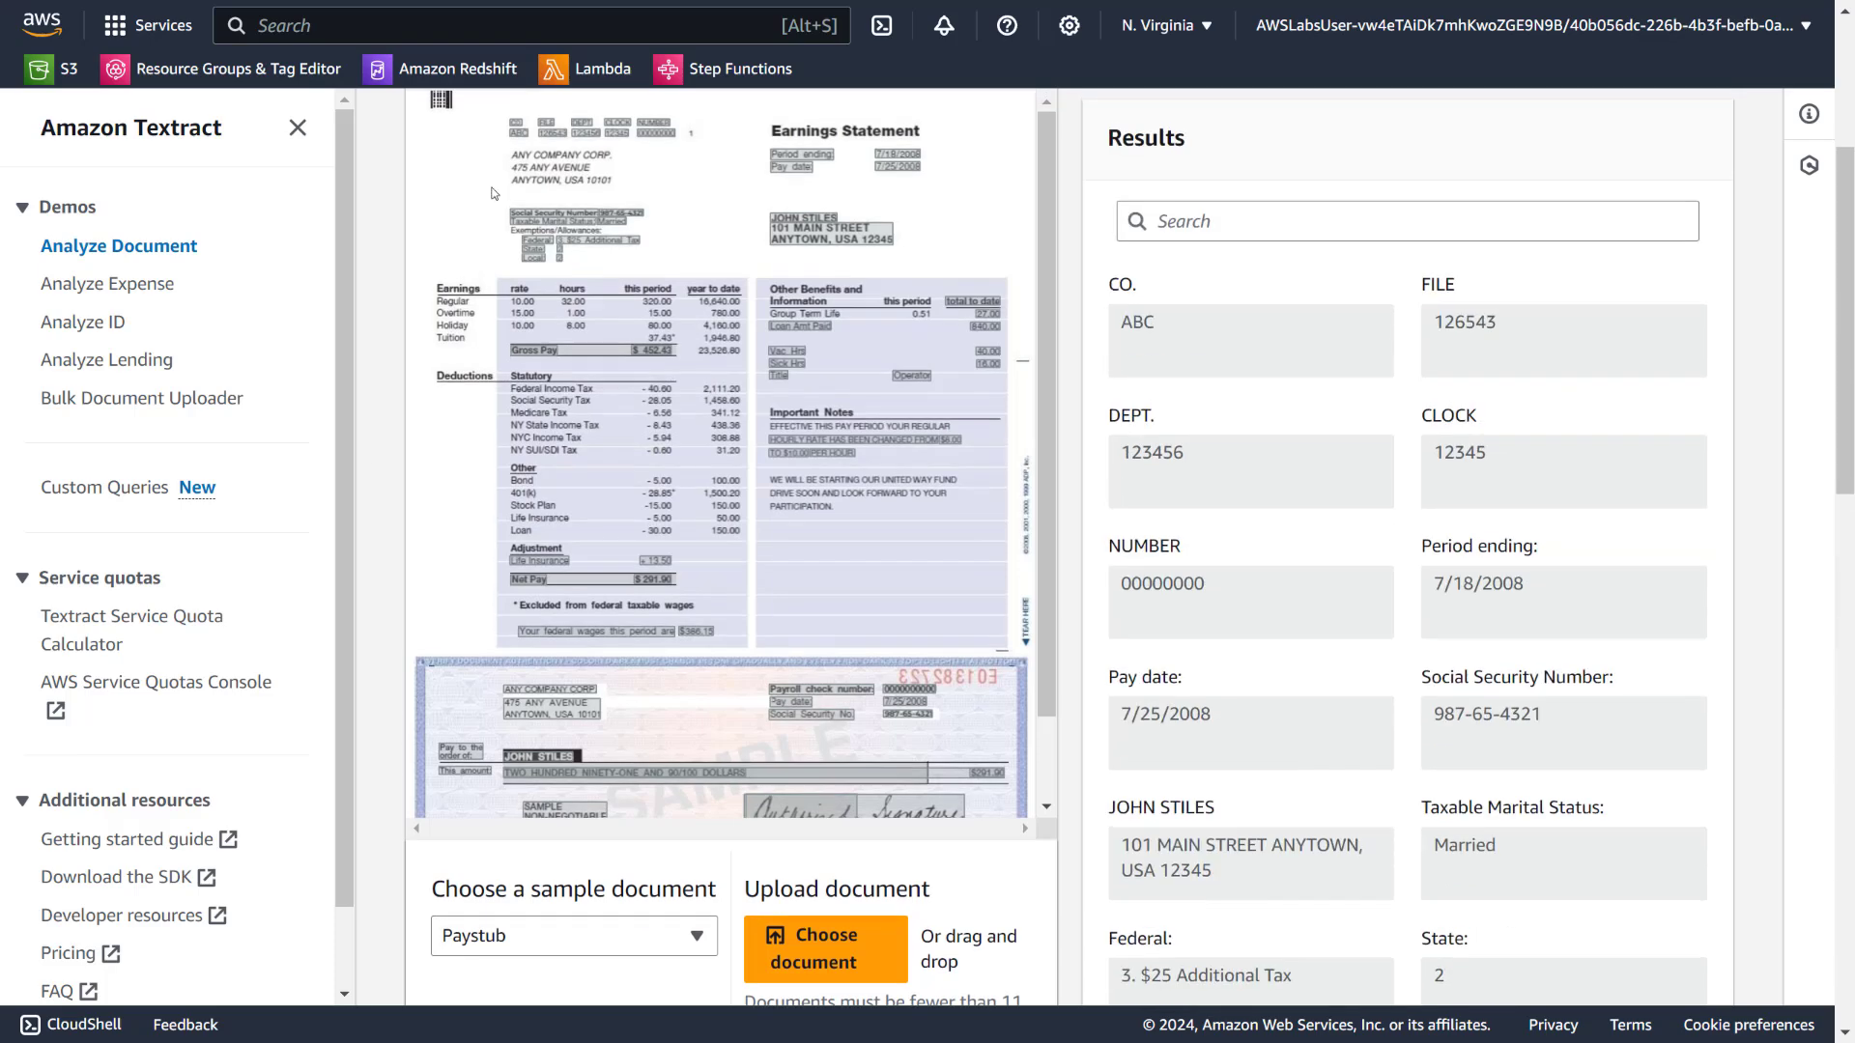
{"action": "scroll", "coordinate": [513, 133], "scroll_direction": "up", "scroll_amount": 4}
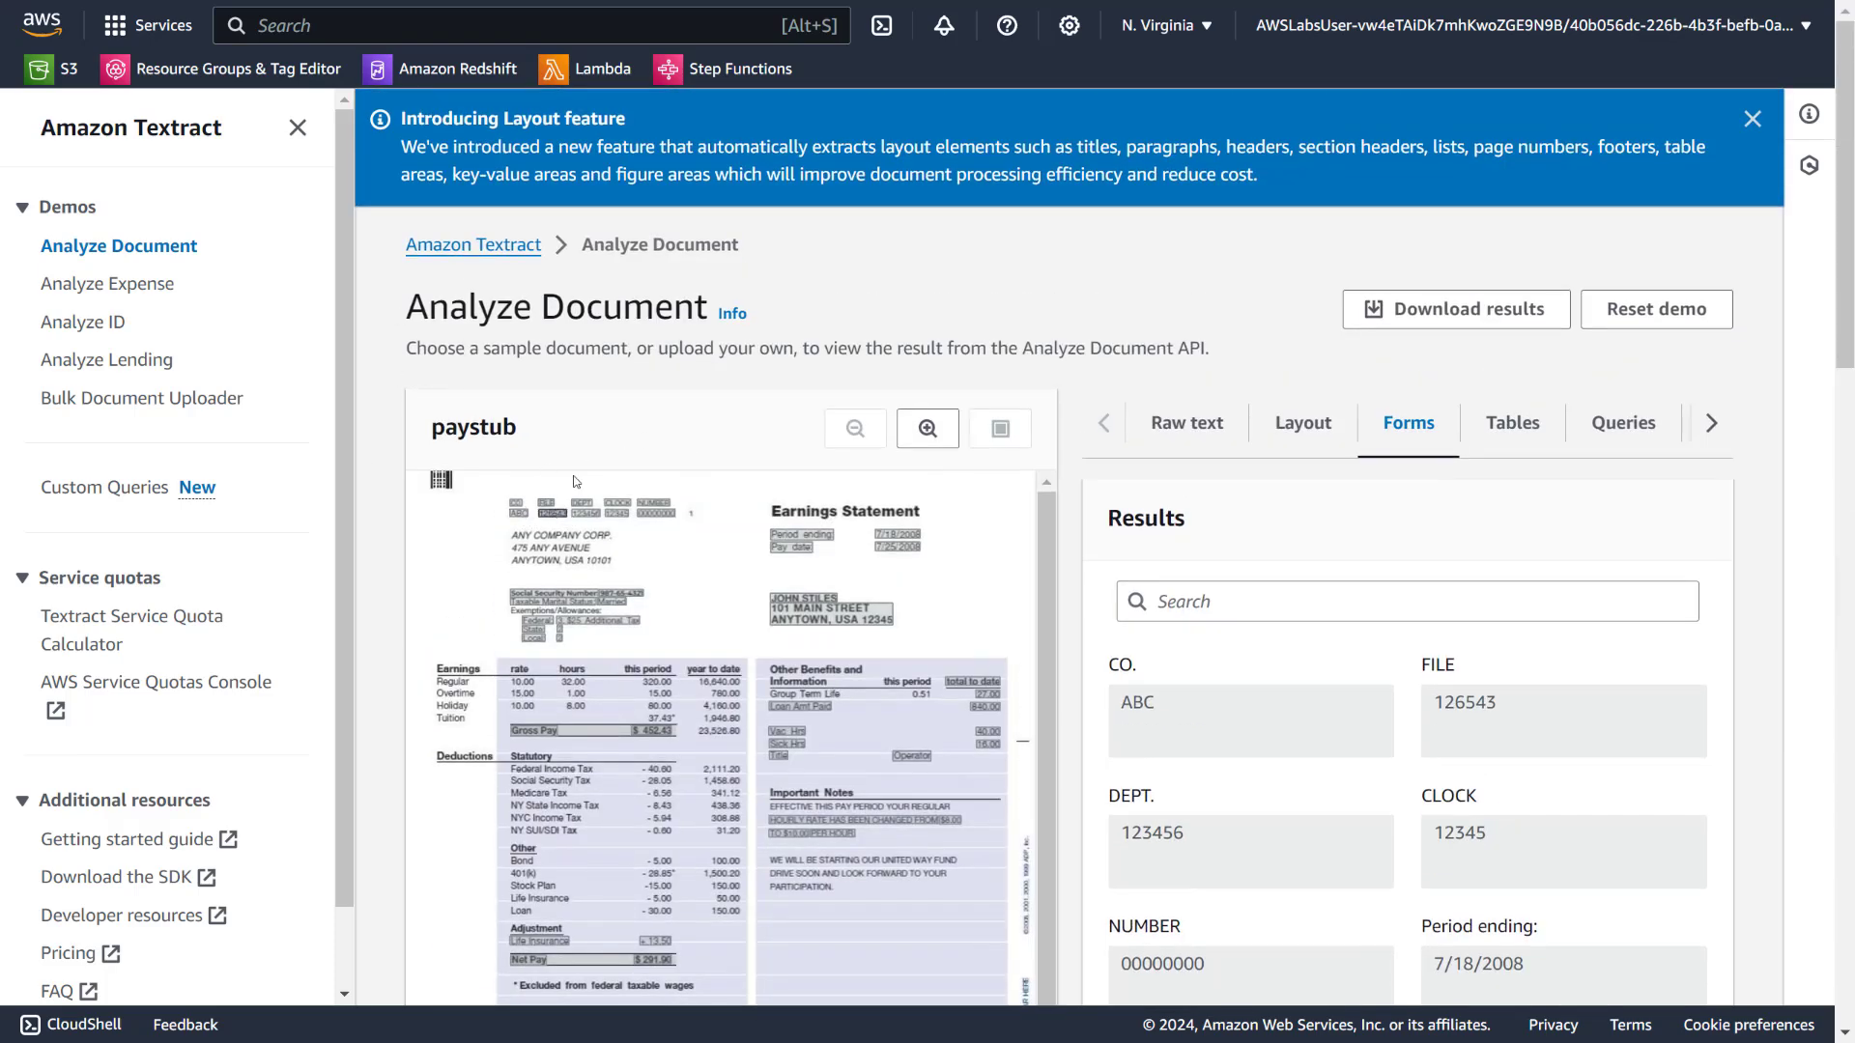
View the sample paystub's table results, going through several of the detected tables and returning to table 1
{"action": "left_click", "coordinate": [1495, 427]}
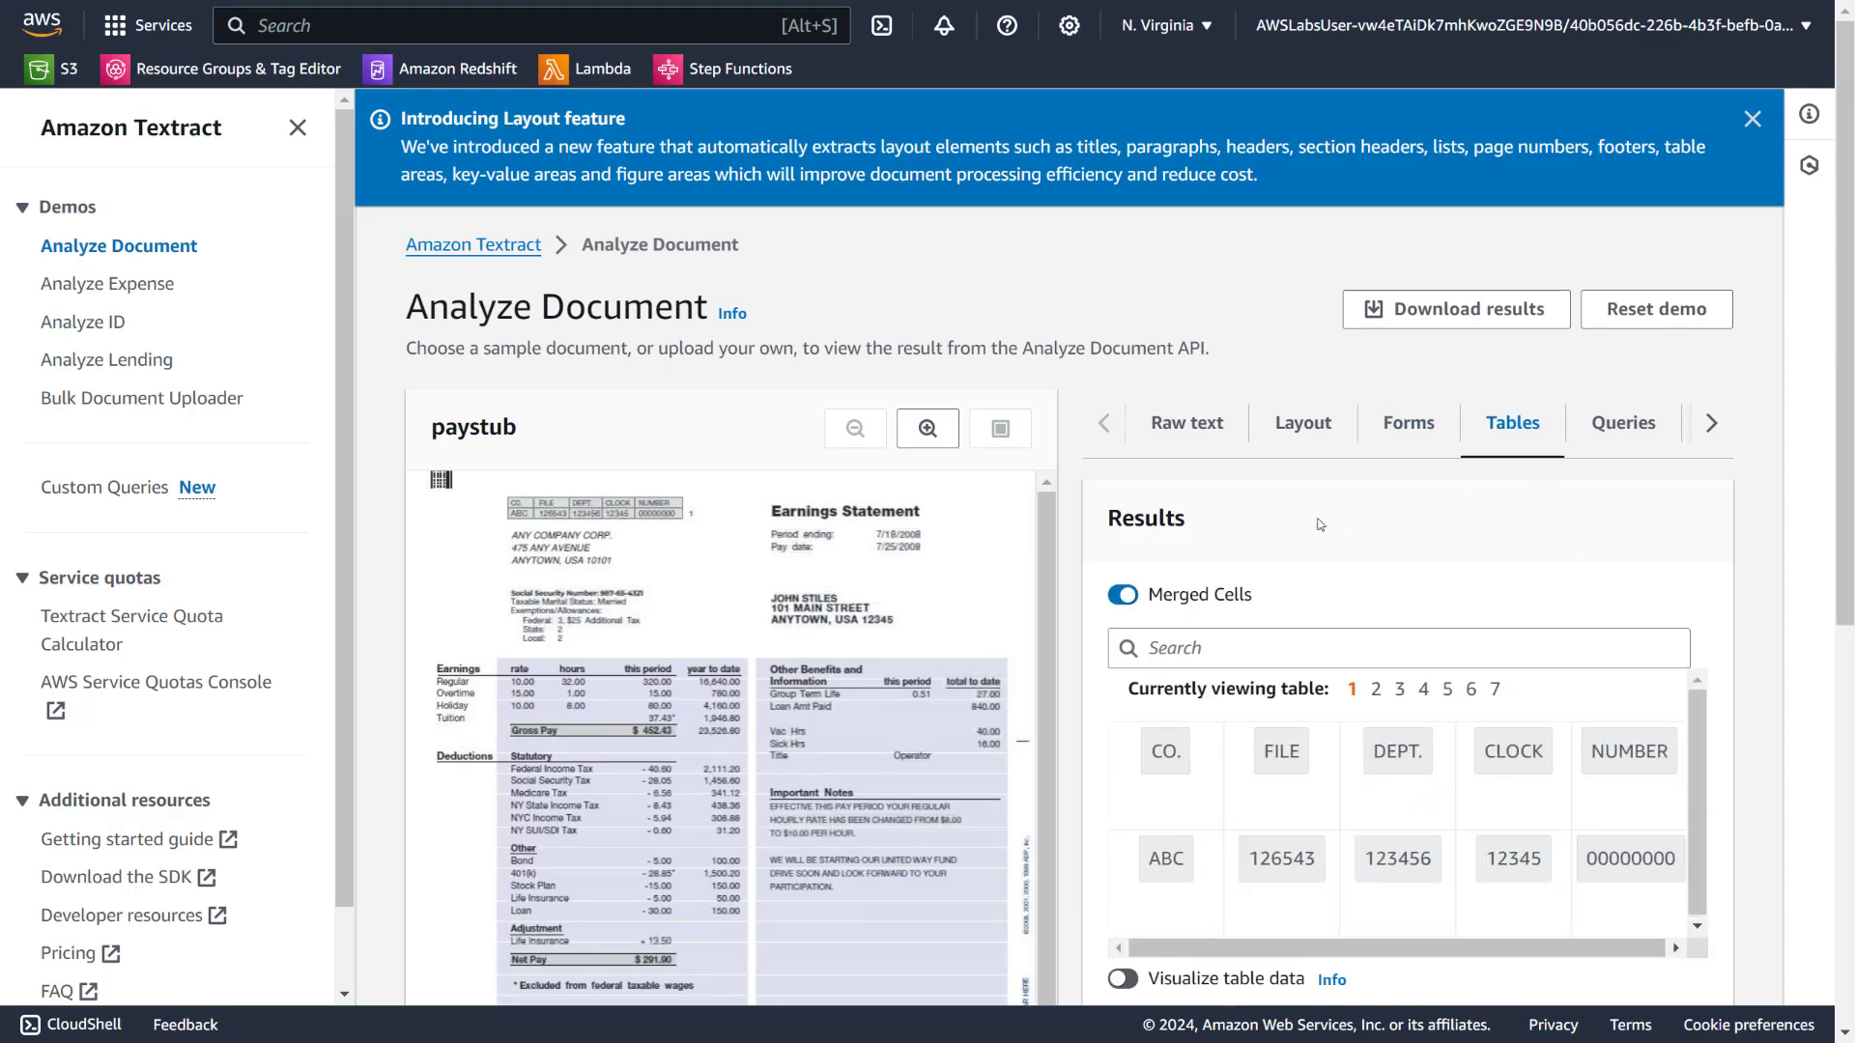
{"action": "scroll", "coordinate": [1317, 521], "scroll_direction": "down", "scroll_amount": 3}
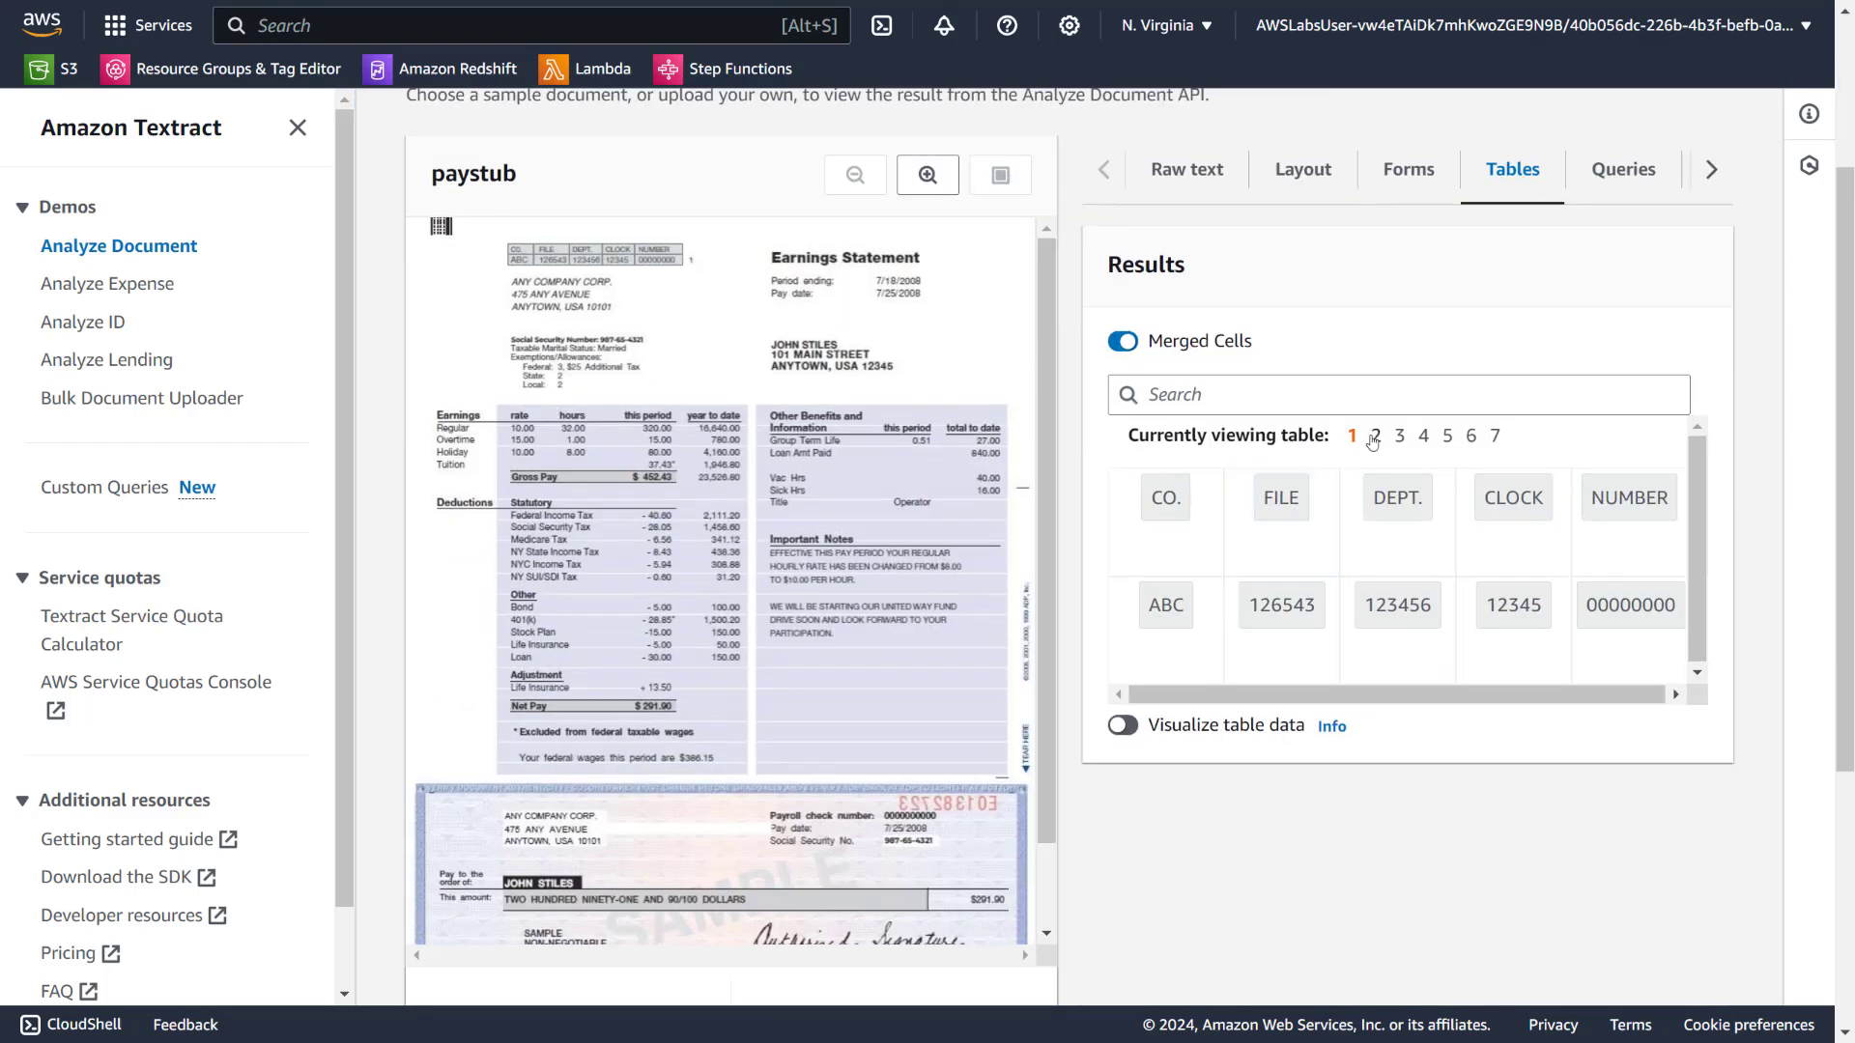
{"action": "left_click", "coordinate": [1375, 437]}
{"action": "left_click", "coordinate": [1400, 438]}
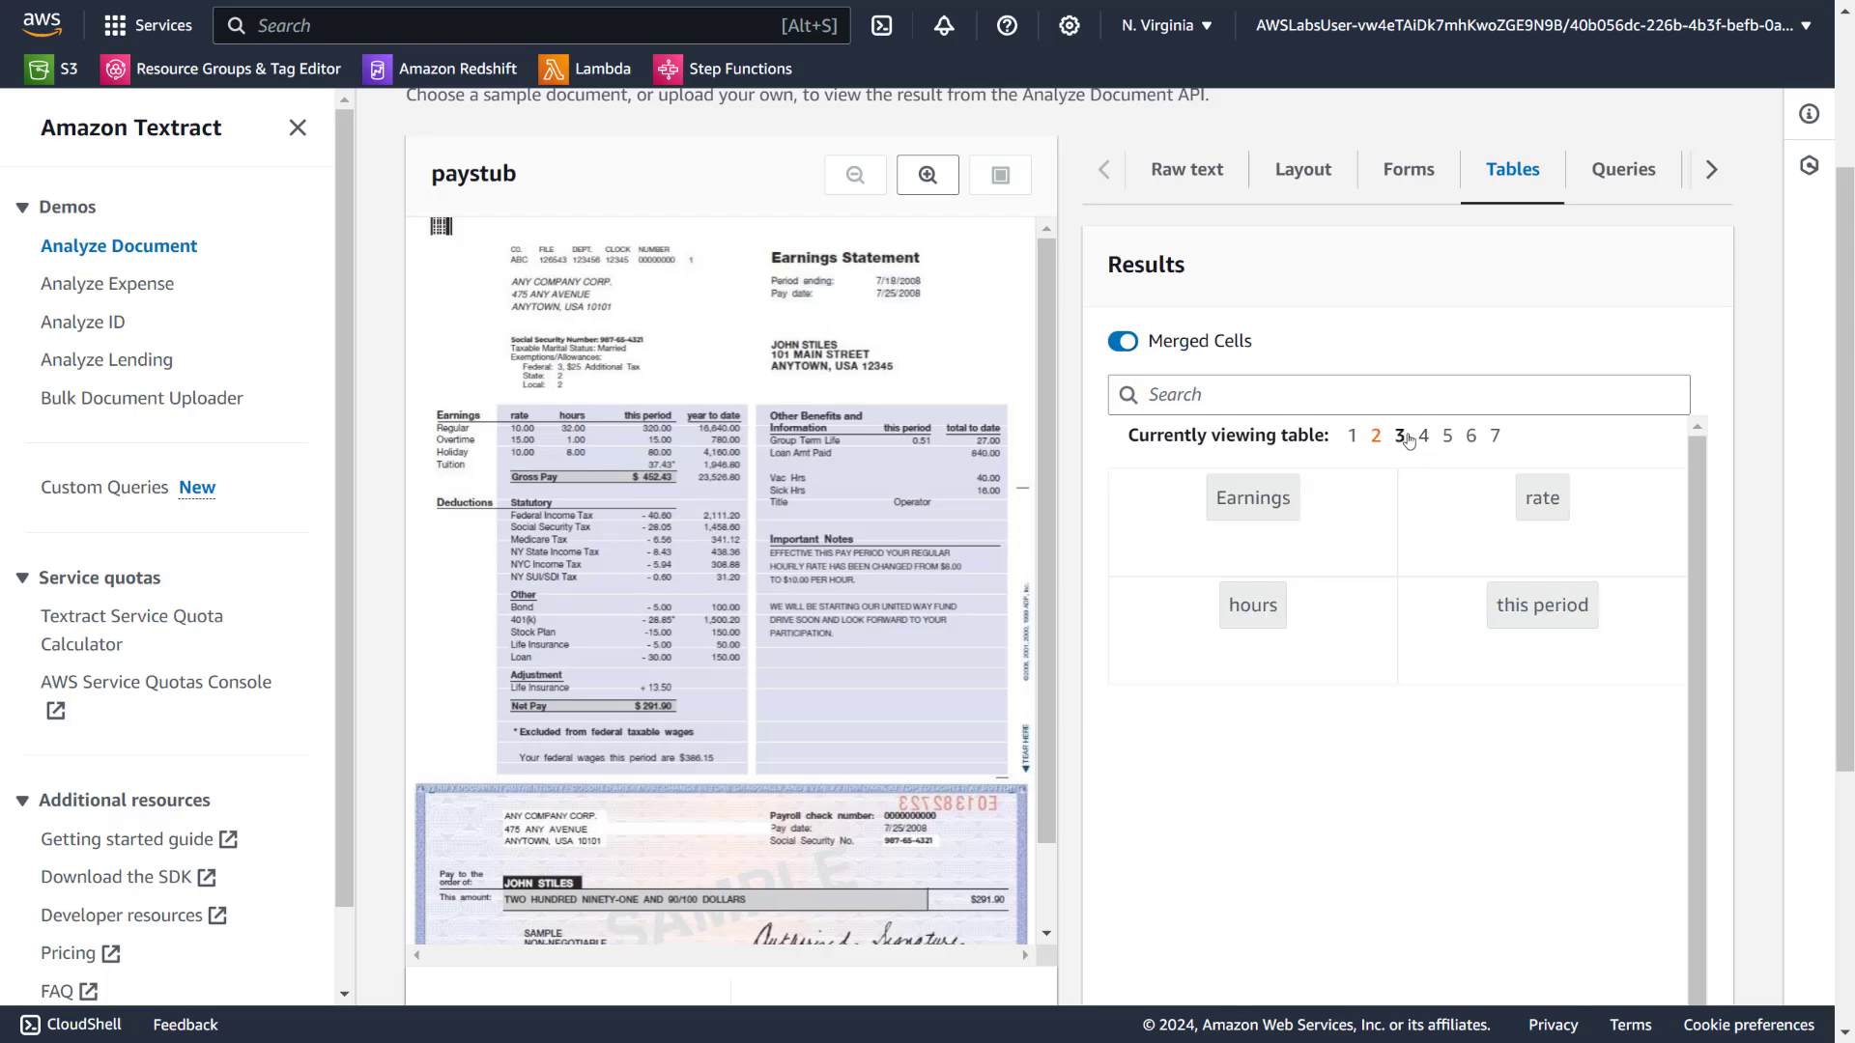
{"action": "left_click", "coordinate": [1424, 438]}
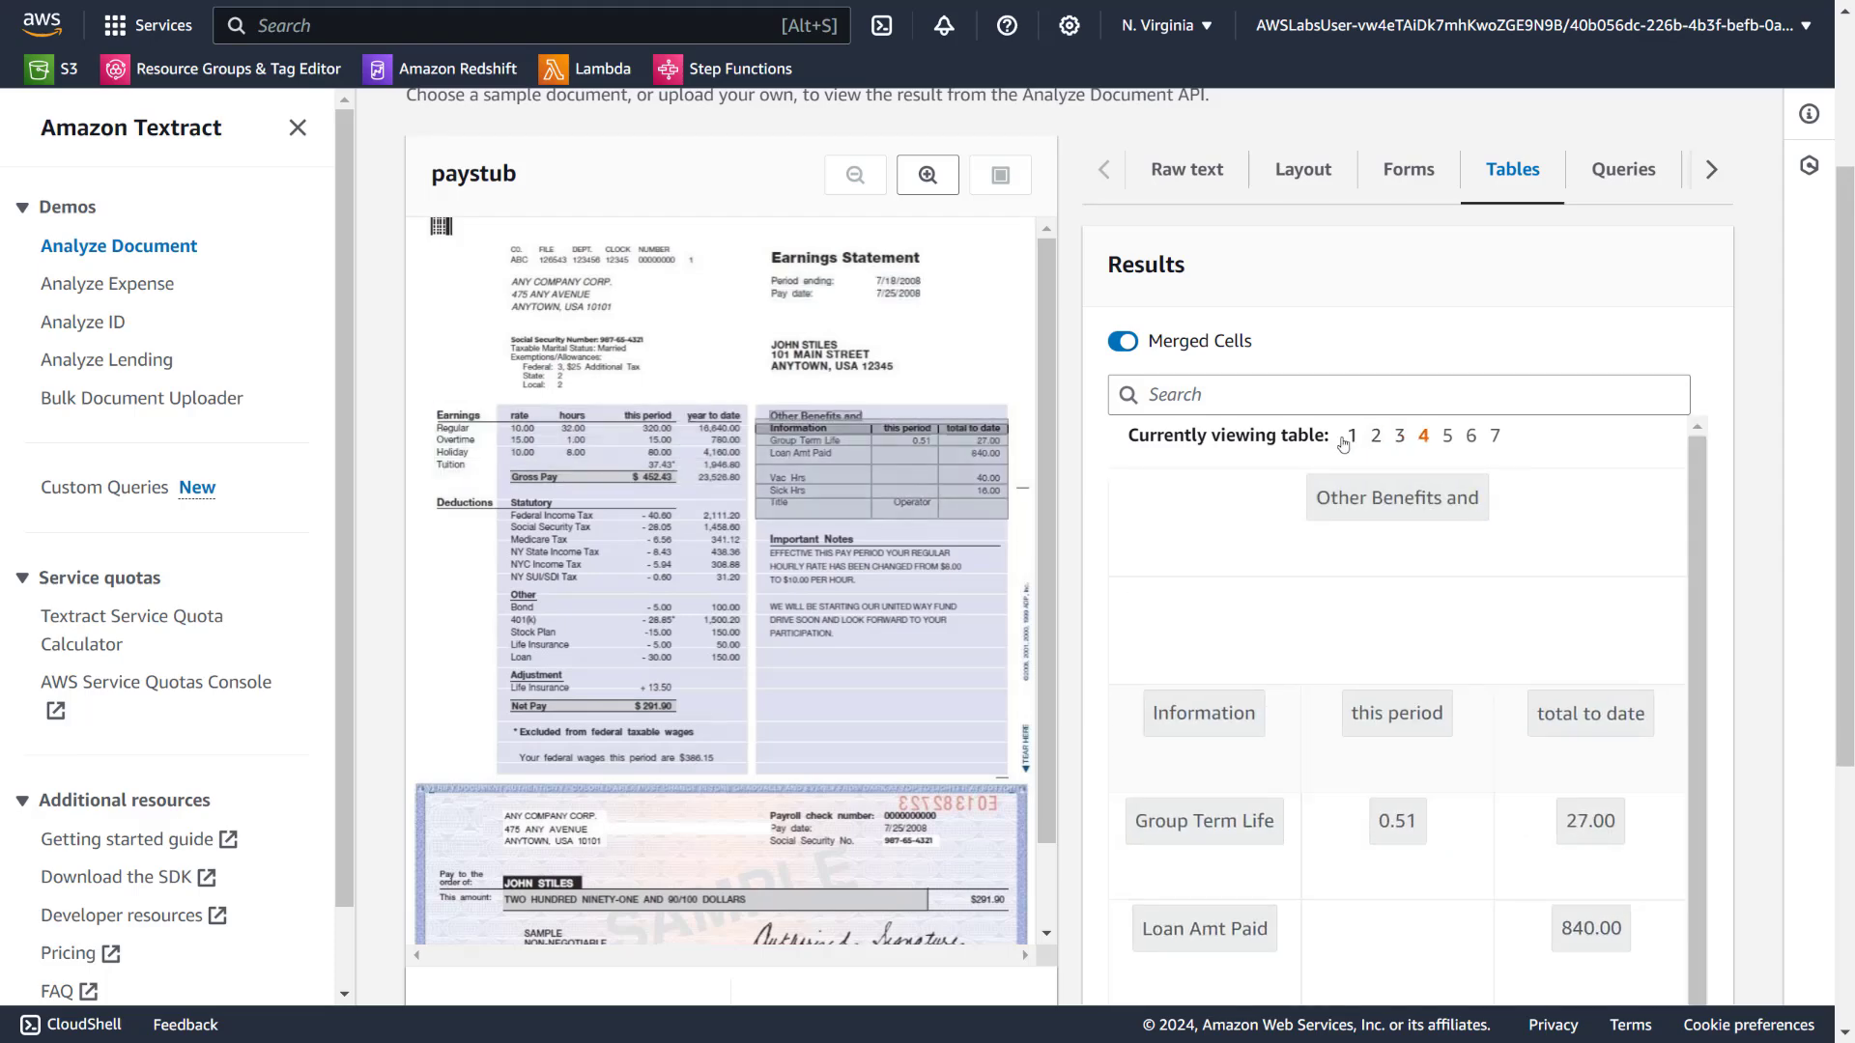
{"action": "left_click", "coordinate": [1352, 437]}
Upload employment_form (1).png for analysis and choose Forms, Tables and Queries as its data outputs
{"action": "scroll", "coordinate": [935, 902], "scroll_direction": "down", "scroll_amount": 5}
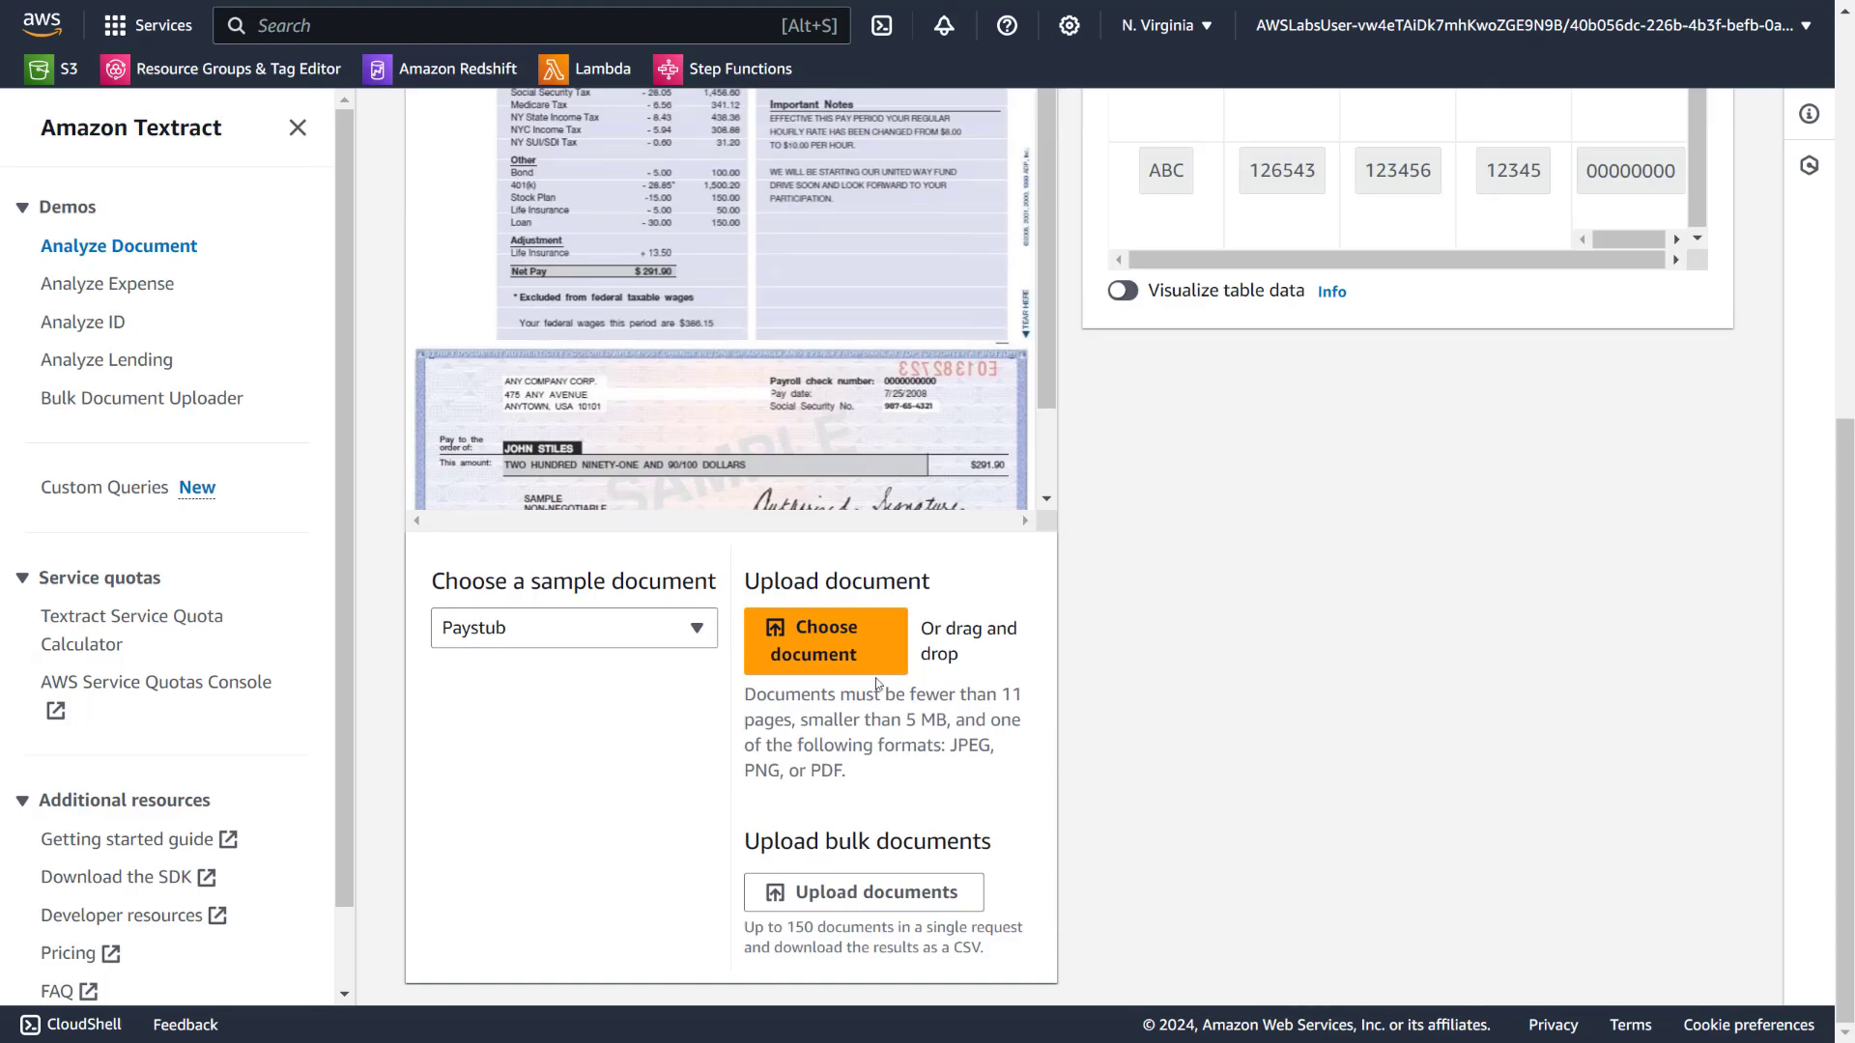
{"action": "left_click", "coordinate": [893, 667]}
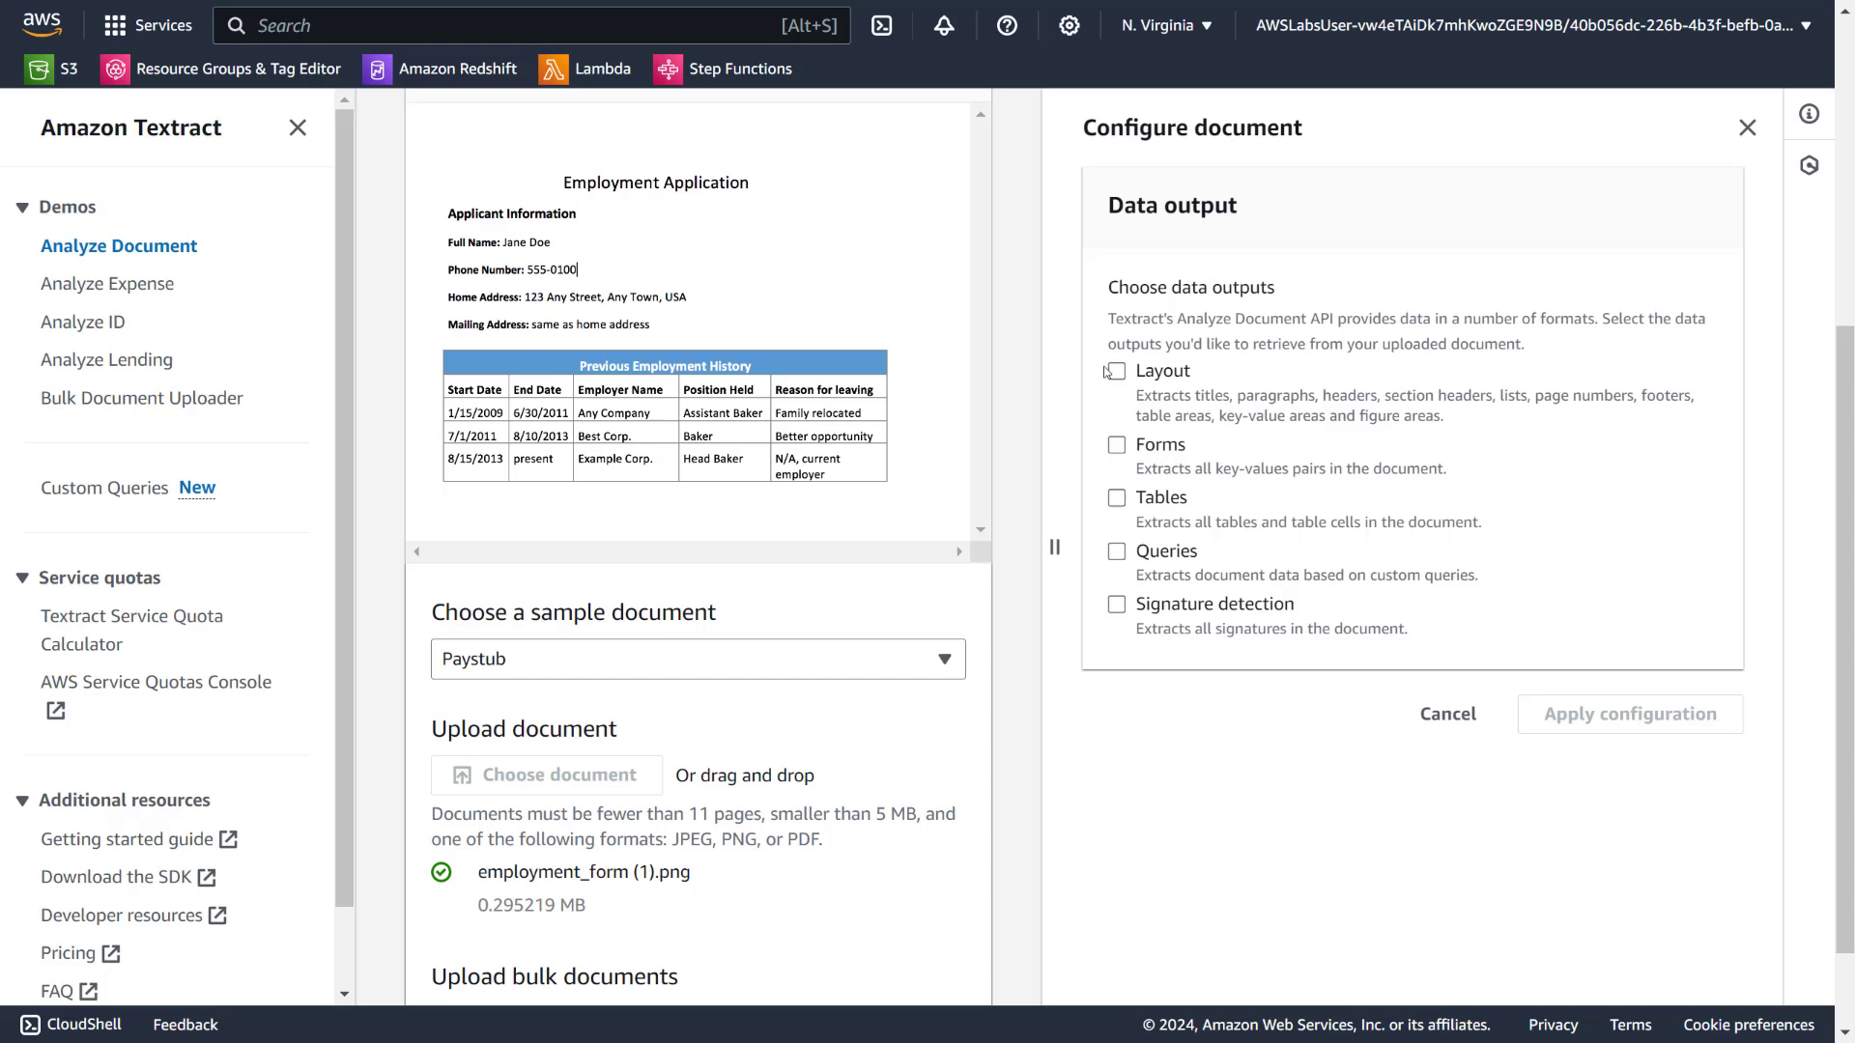
{"action": "left_click", "coordinate": [1117, 445]}
{"action": "left_click", "coordinate": [1117, 498]}
{"action": "left_click", "coordinate": [1117, 551]}
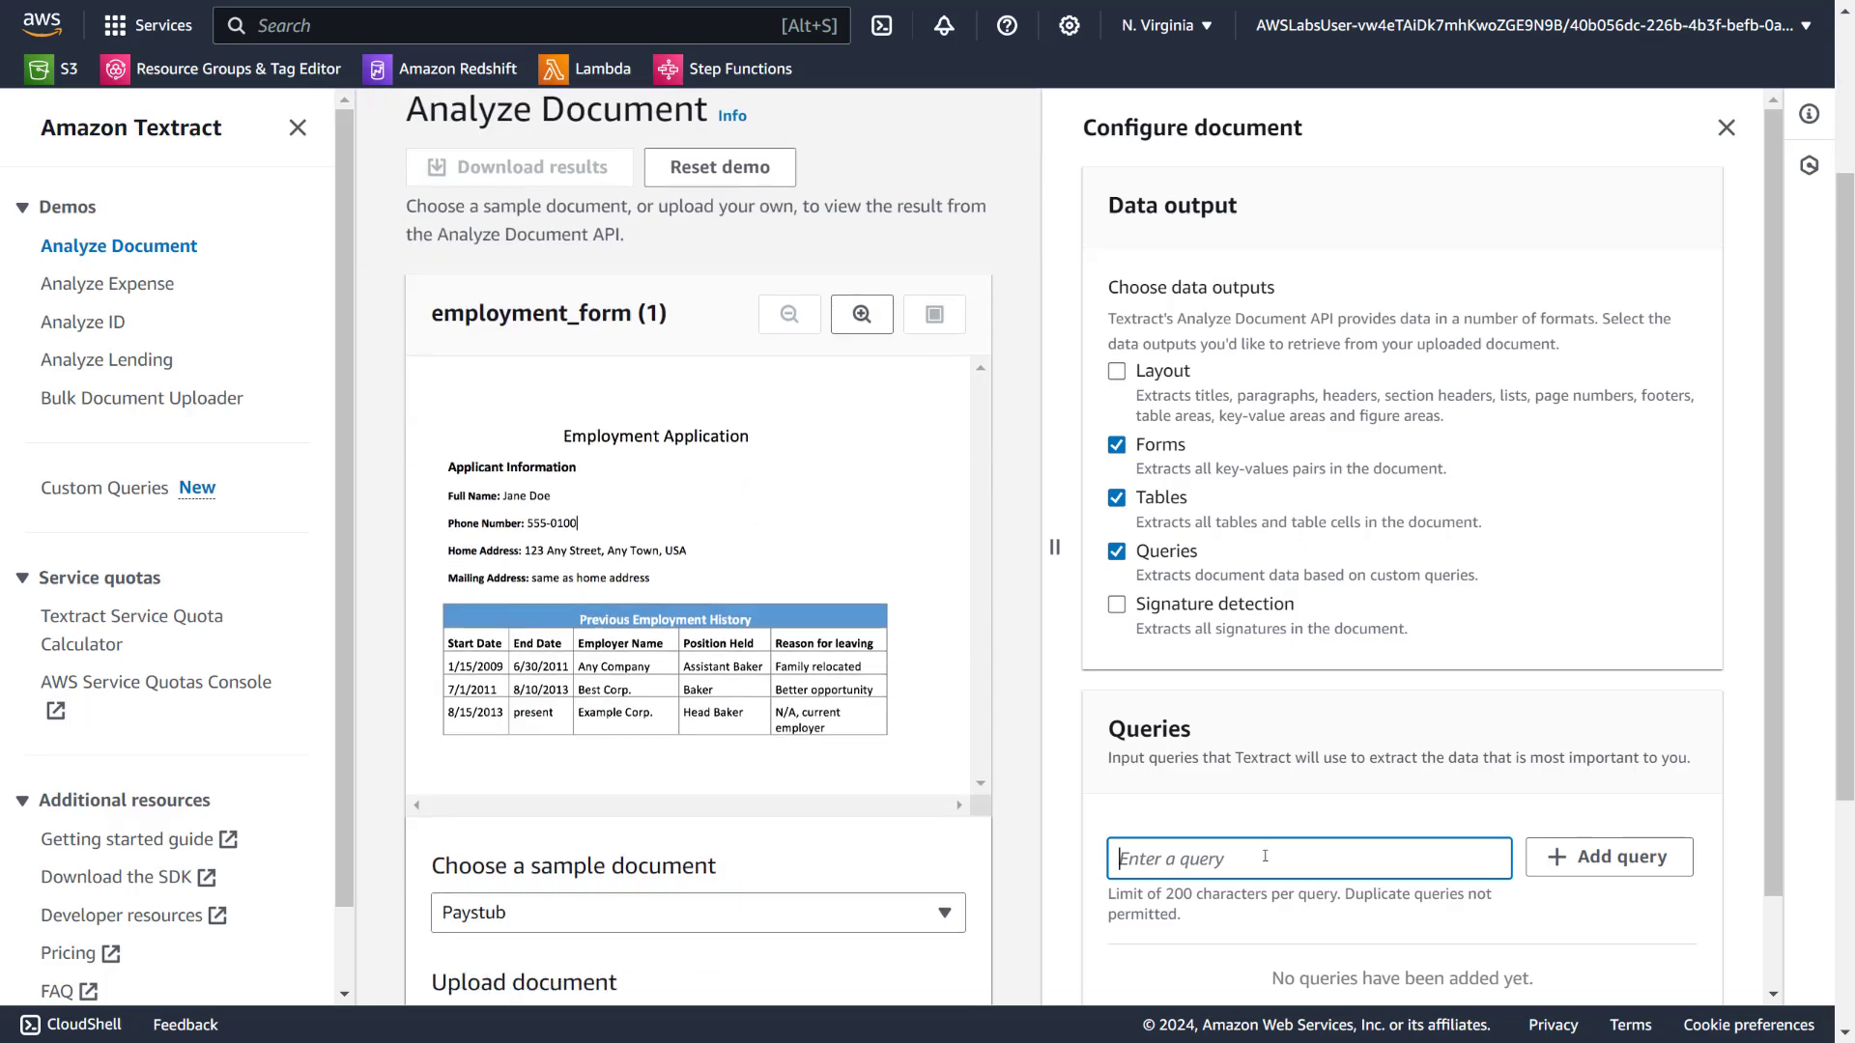
Add the query "Full Name" and apply the document configuration
{"action": "type", "text": "Full Nasme"}
{"action": "left_click", "coordinate": [1592, 850]}
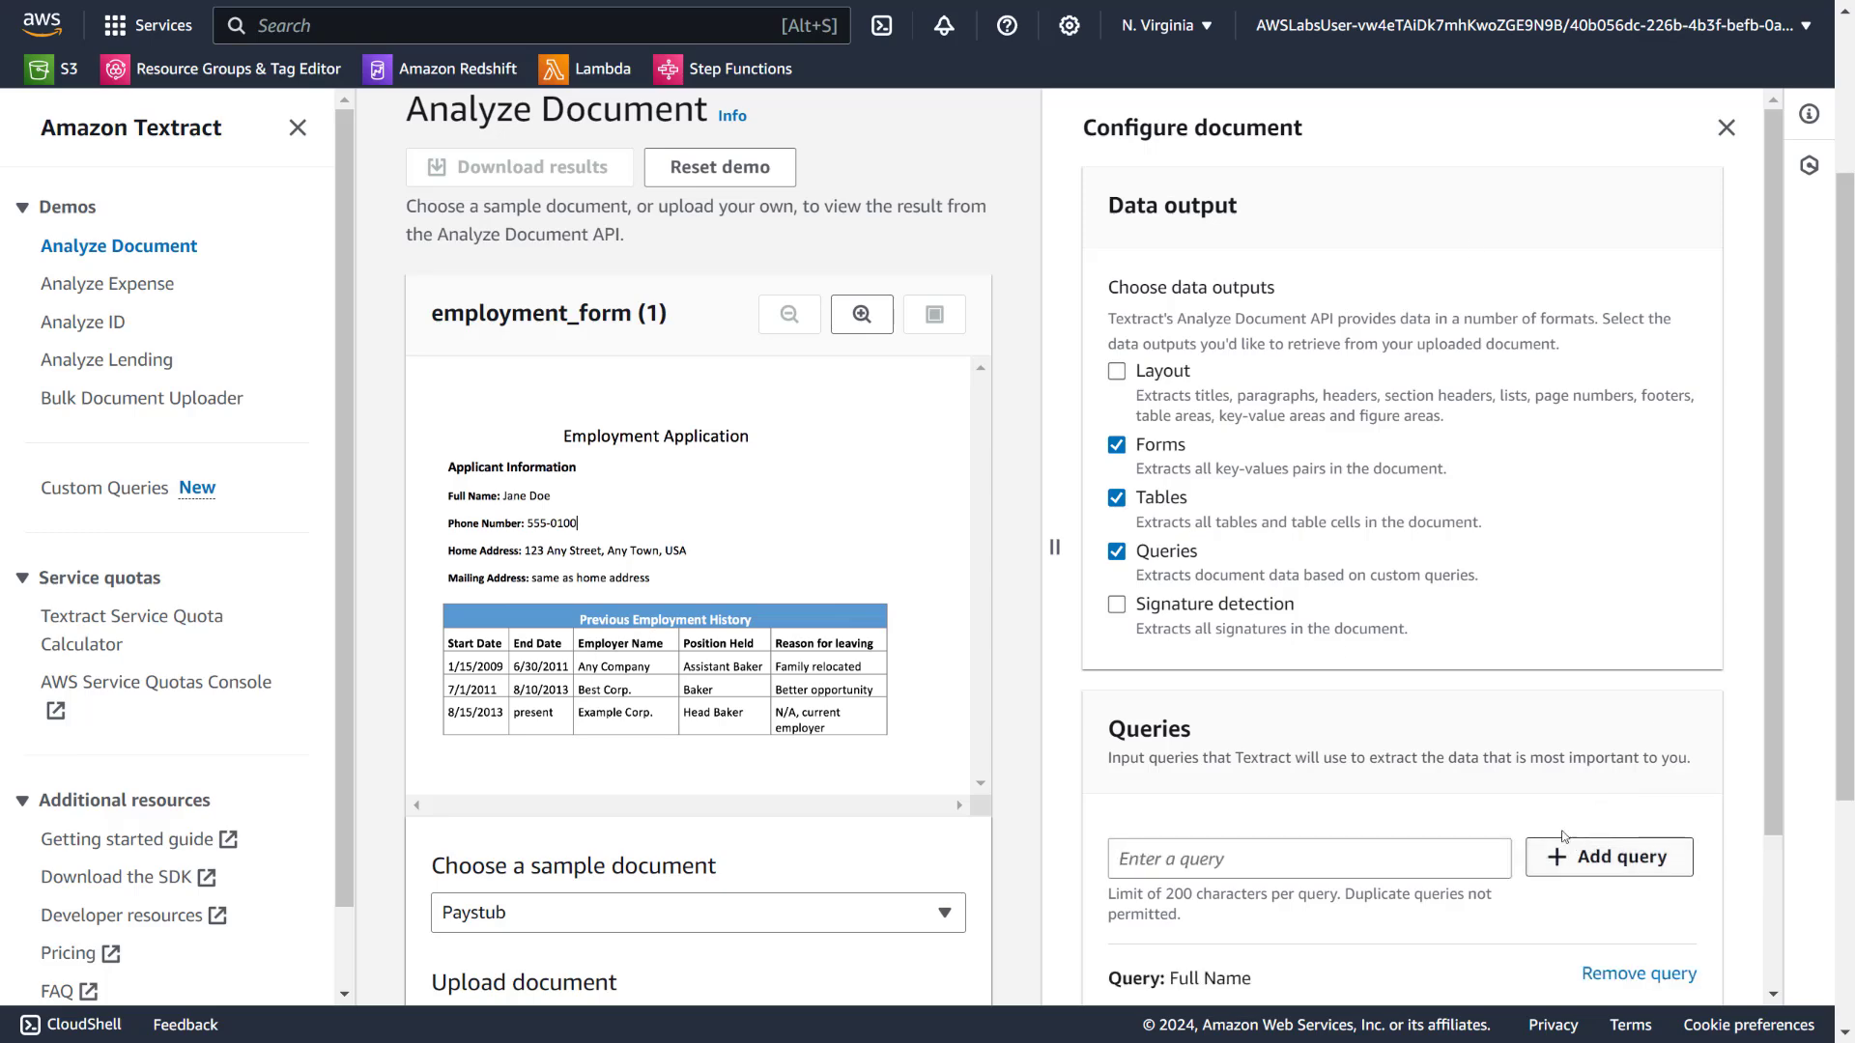
{"action": "scroll", "coordinate": [1596, 917], "scroll_direction": "down", "scroll_amount": 2}
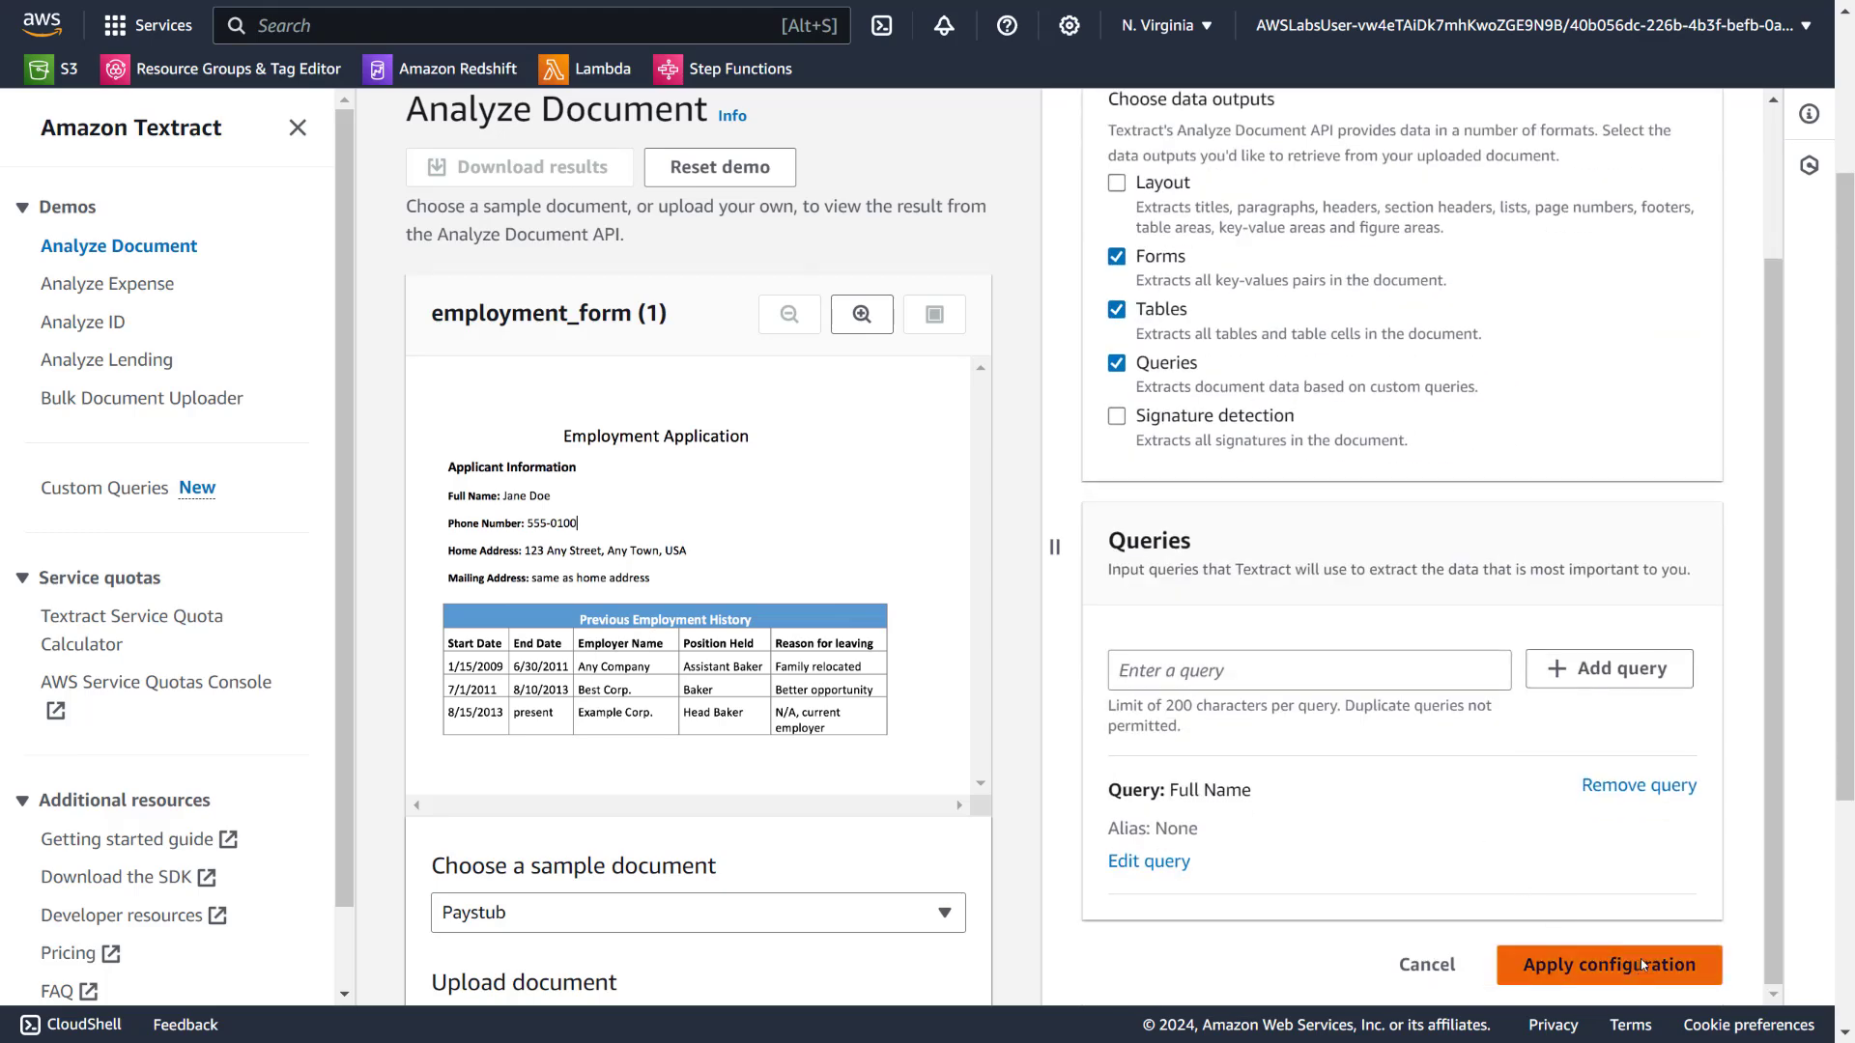
{"action": "left_click", "coordinate": [1606, 965]}
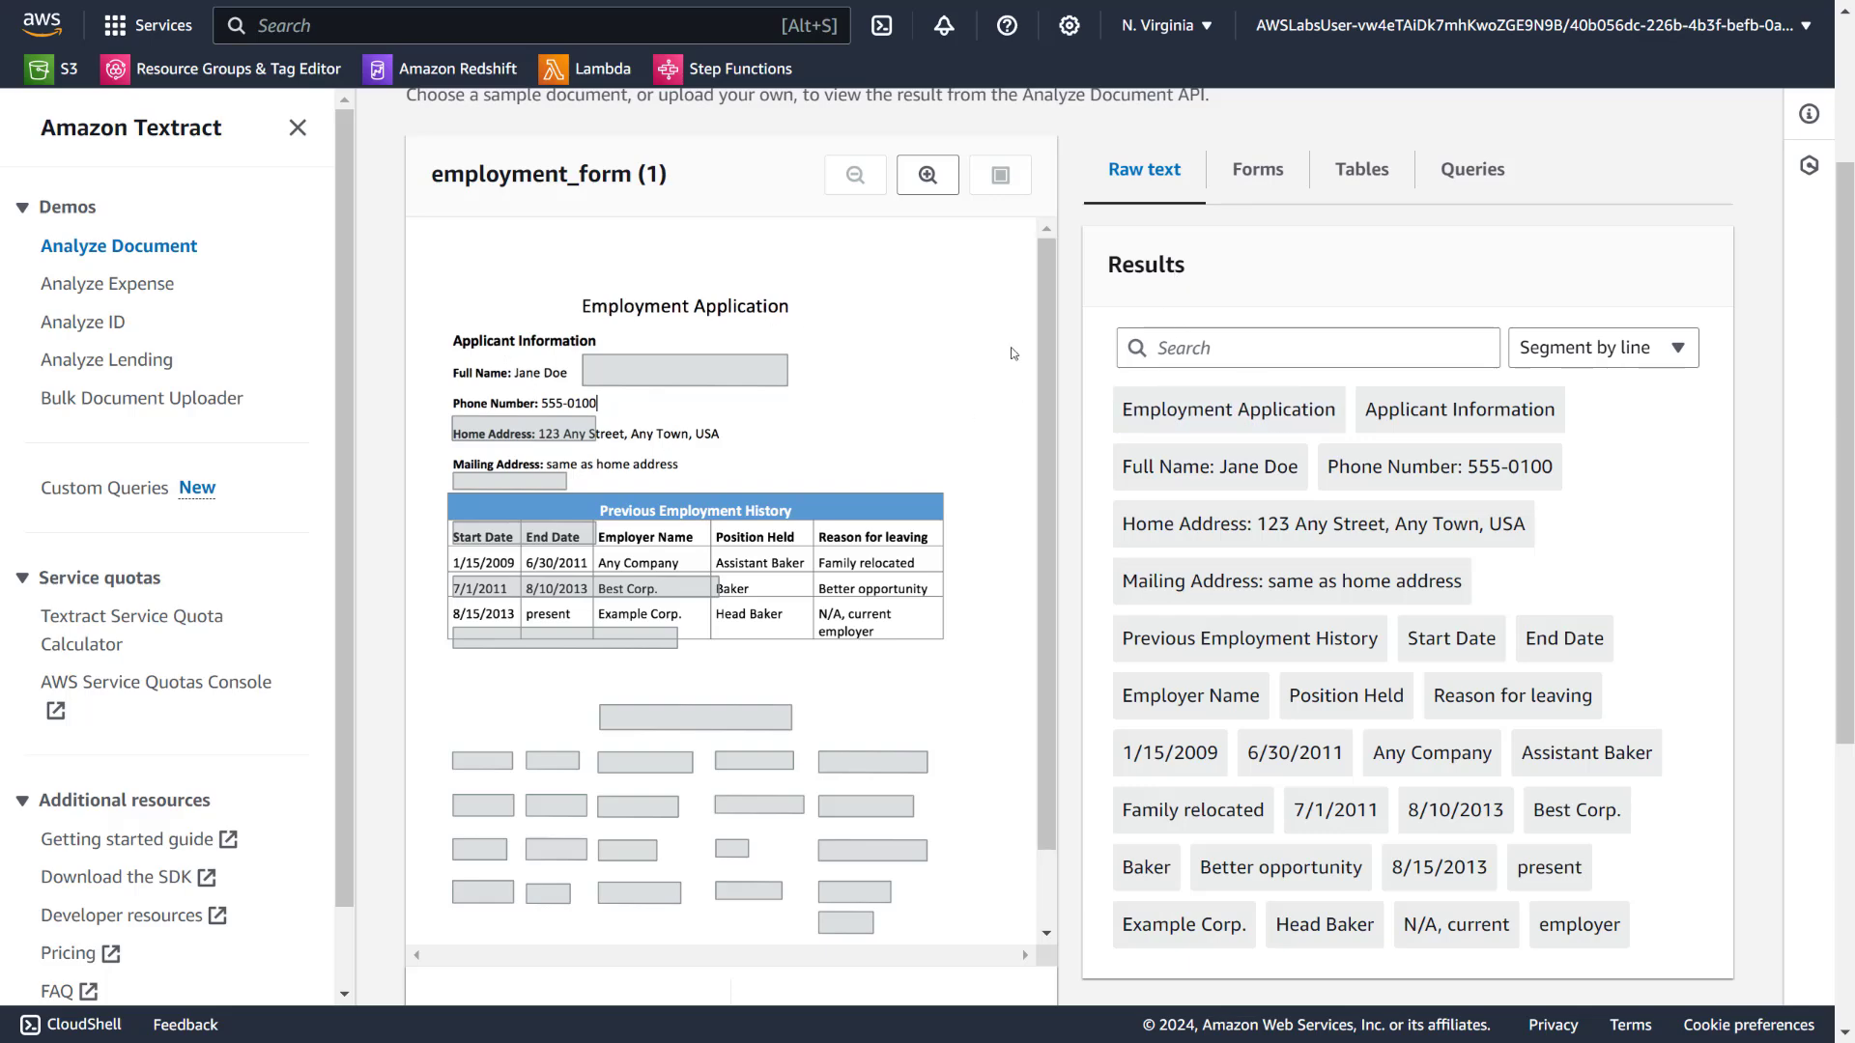
Examine the employment form's raw text lines, highlighting entries such as the applicant information, phone number and home address in the document
{"action": "left_click", "coordinate": [1459, 409]}
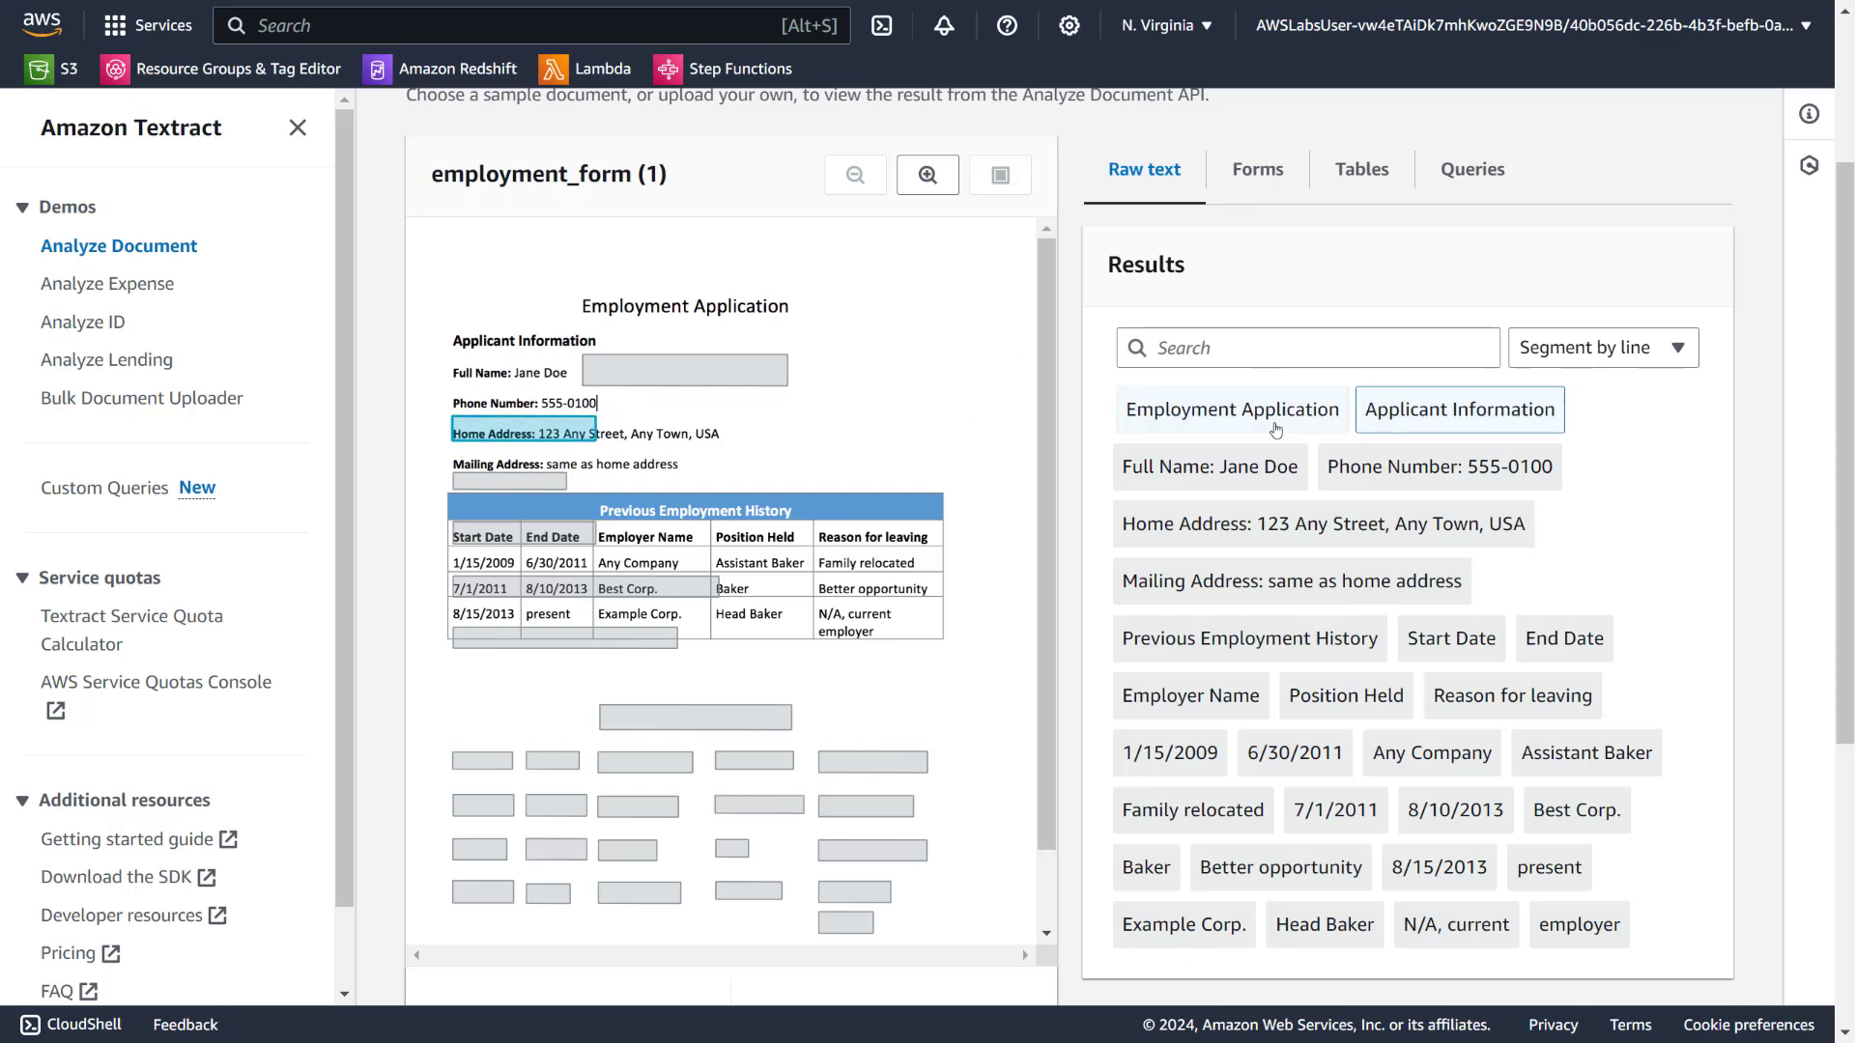
{"action": "left_click", "coordinate": [1197, 484]}
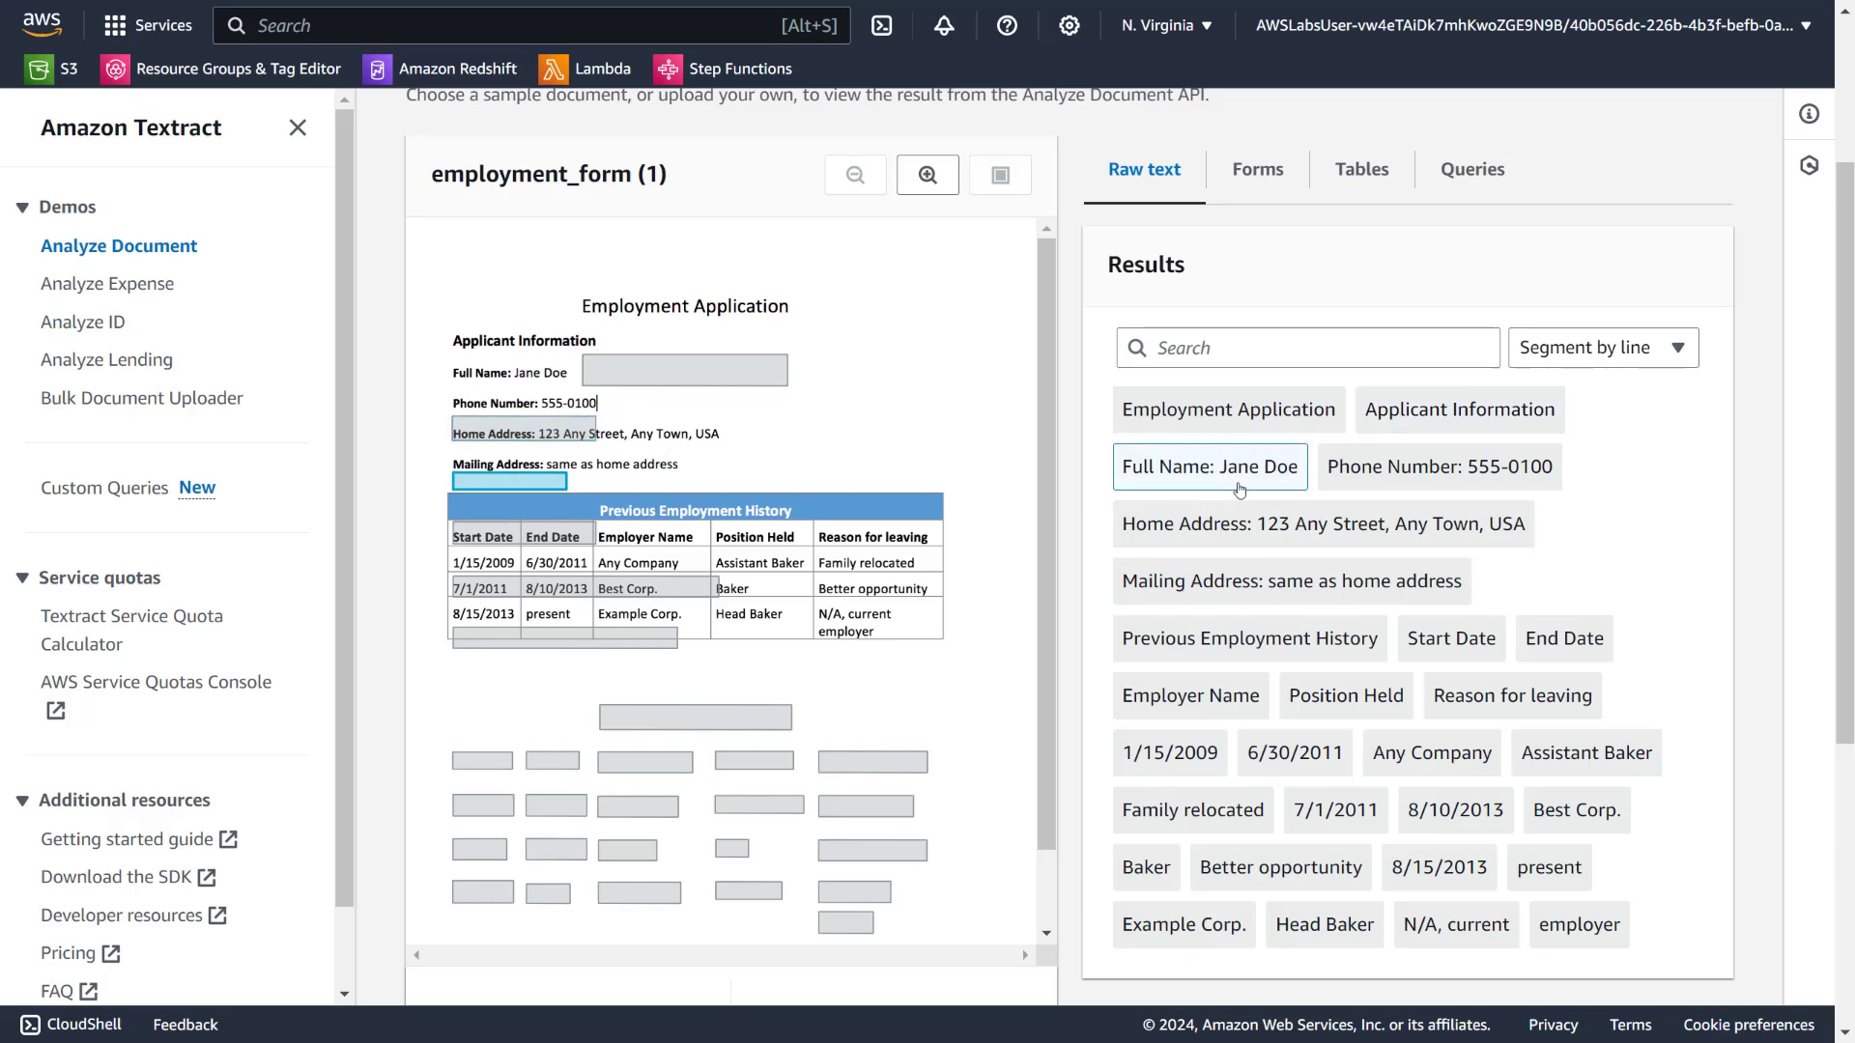
{"action": "left_click", "coordinate": [1338, 454]}
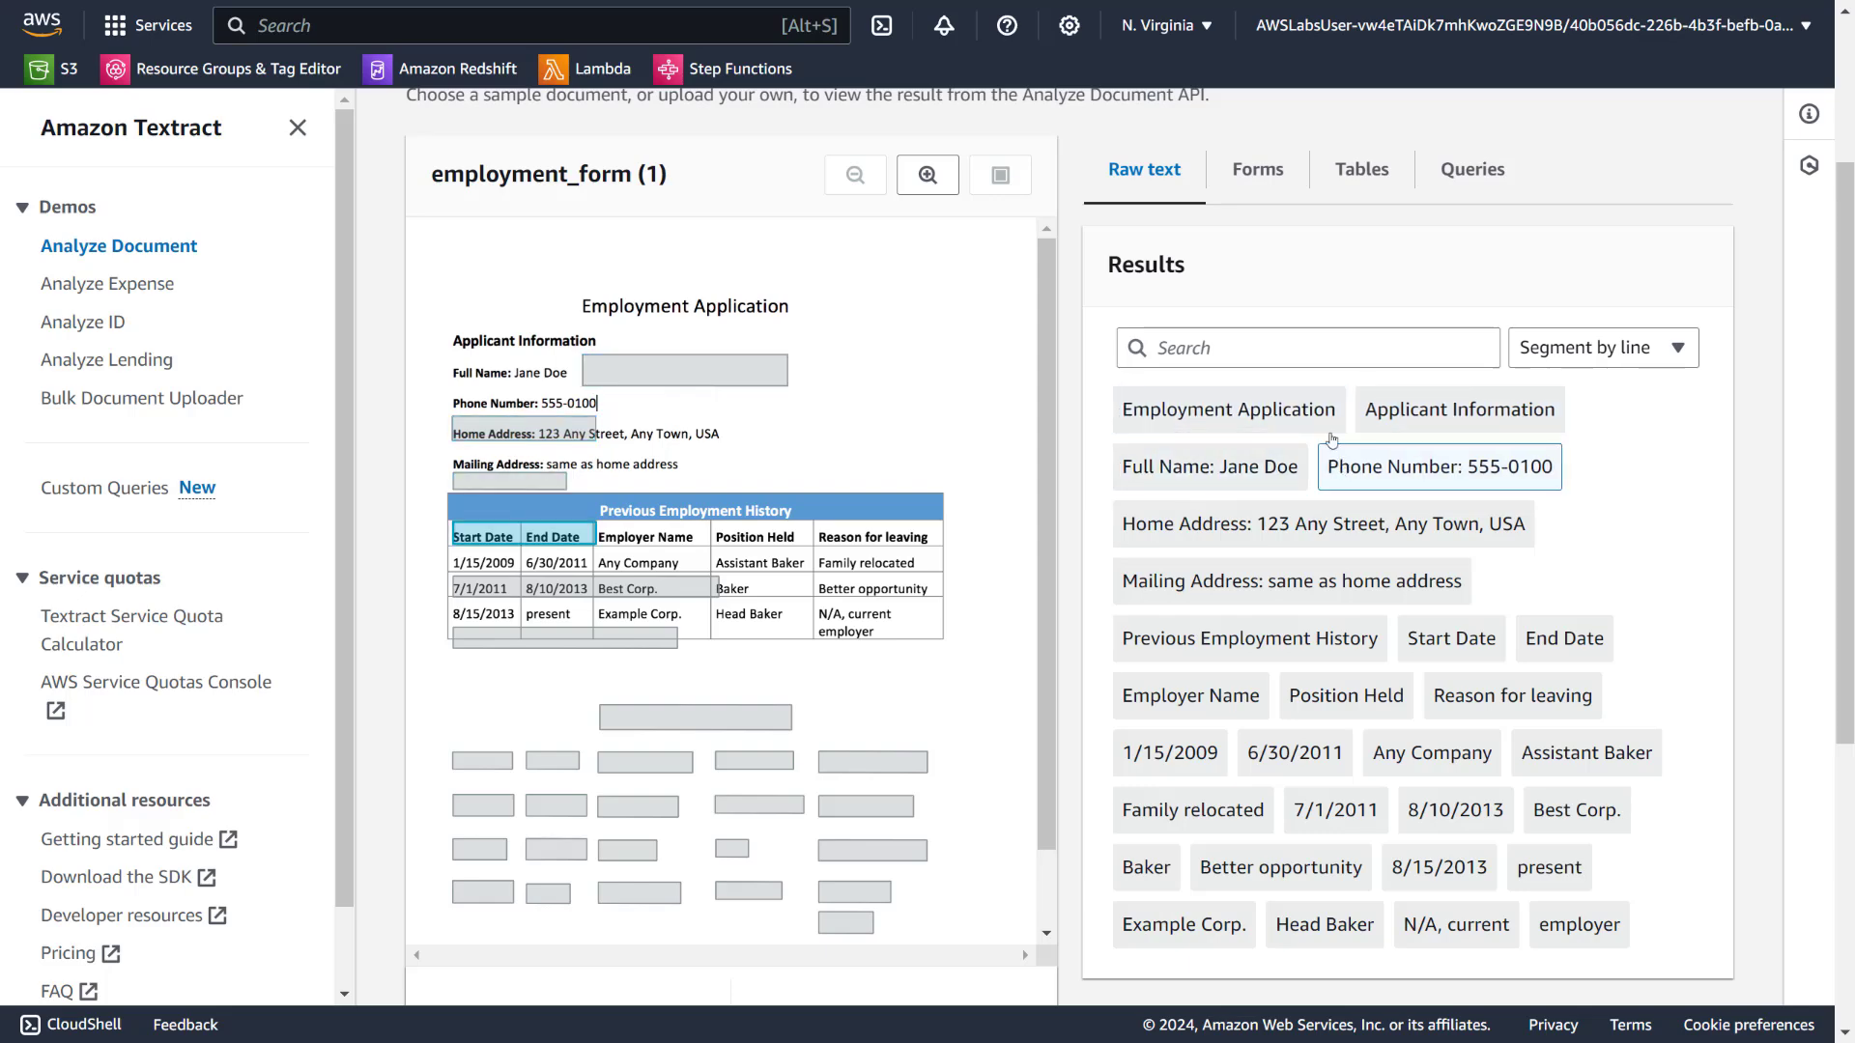
{"action": "left_click", "coordinate": [1246, 425]}
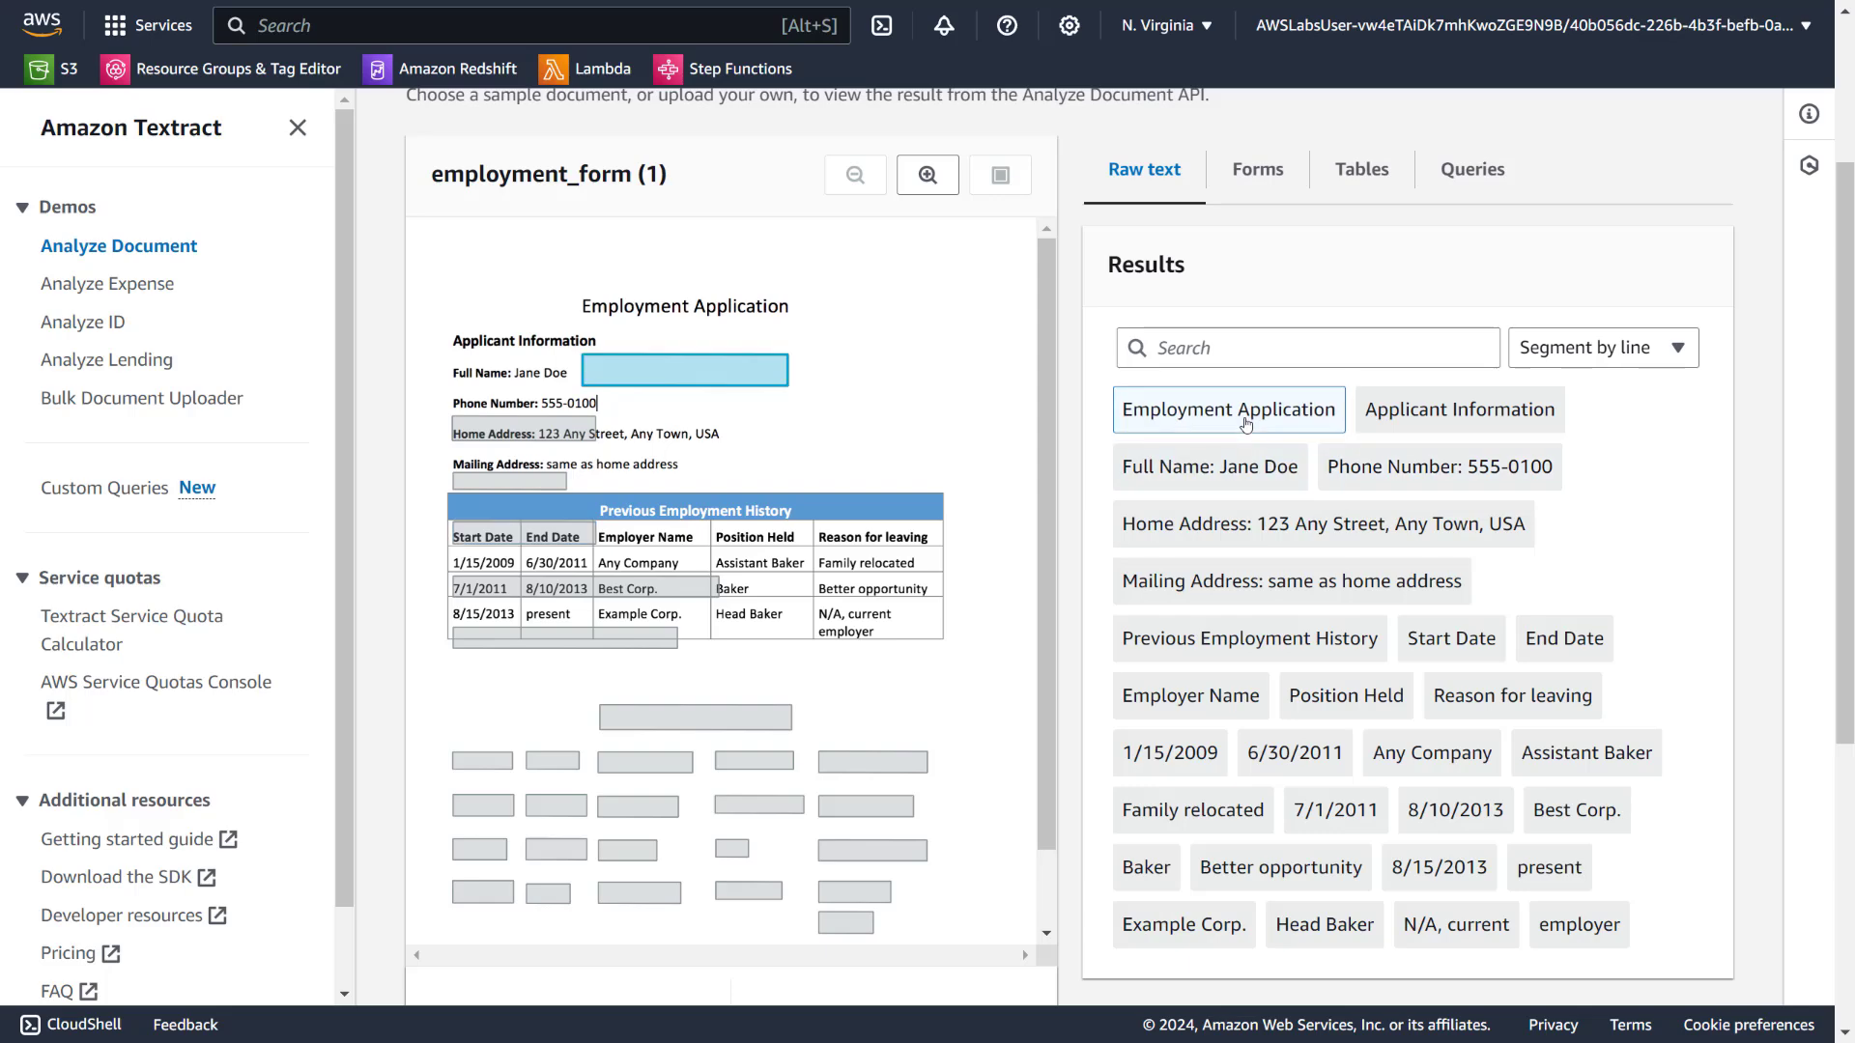
{"action": "double_click", "coordinate": [747, 305]}
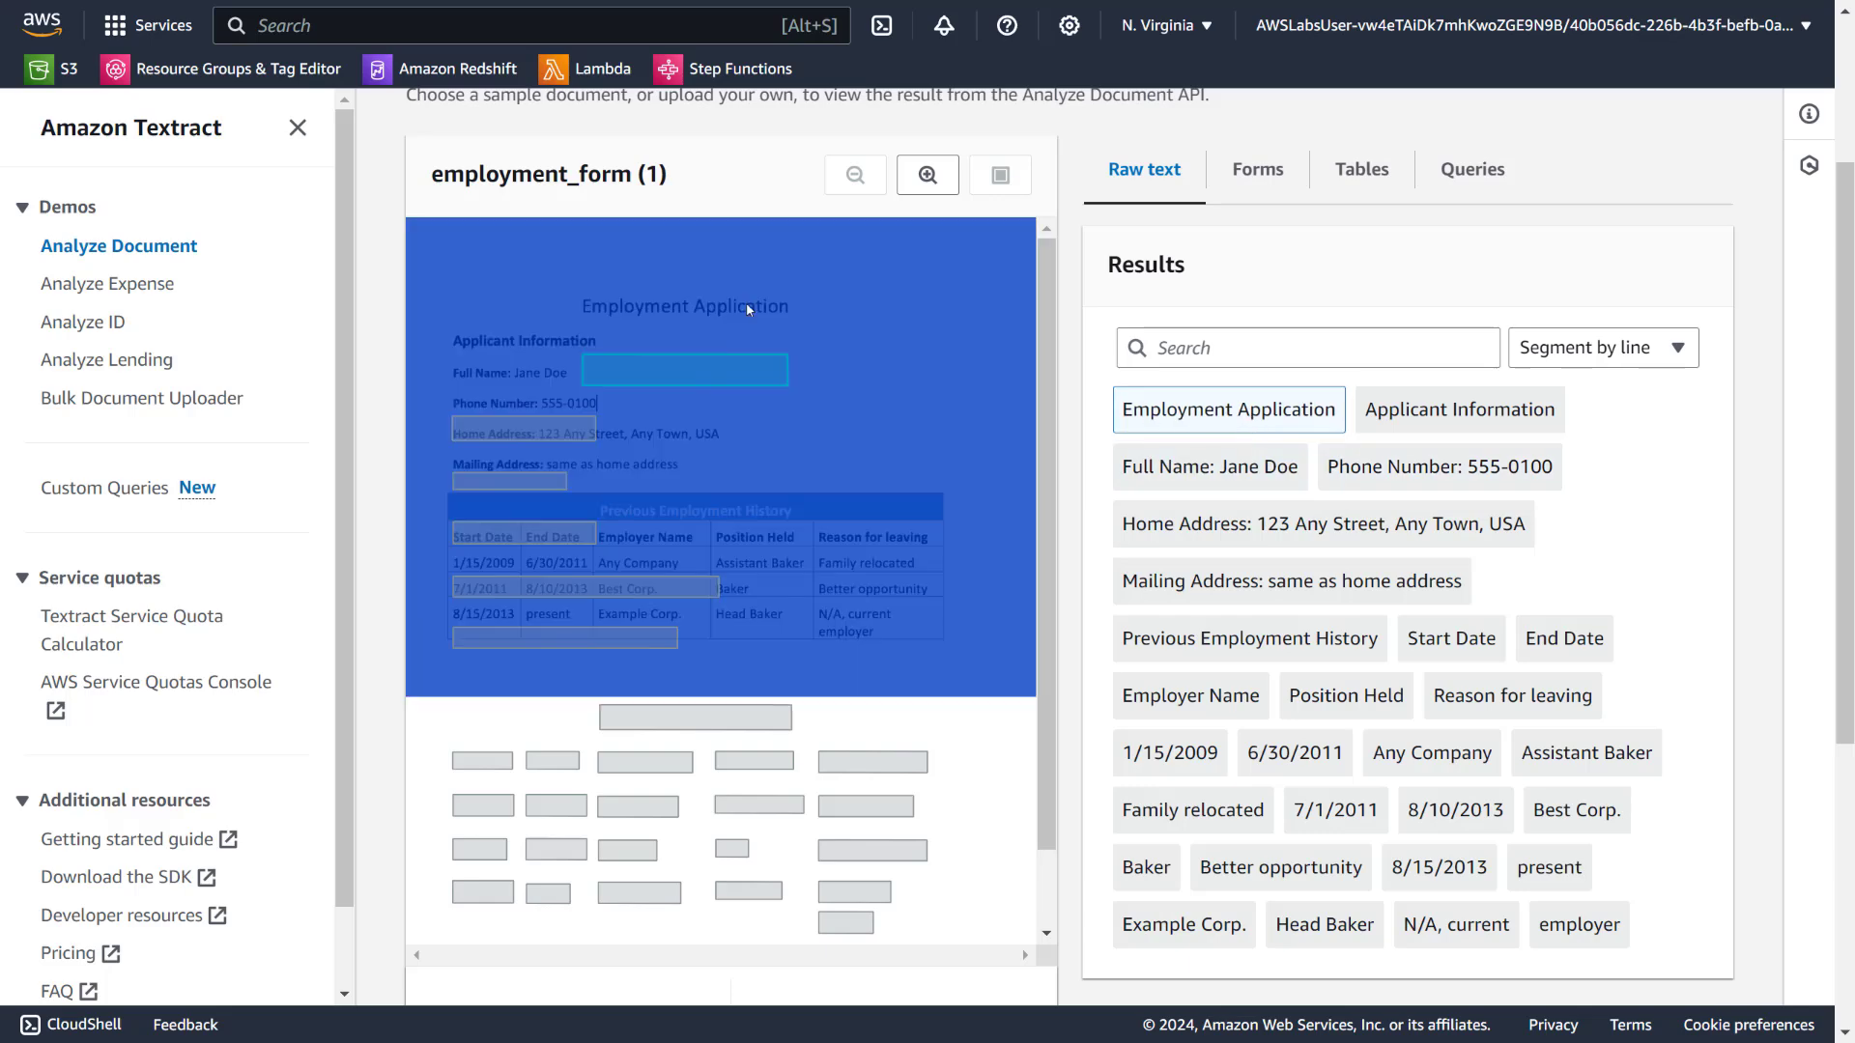
{"action": "left_click", "coordinate": [923, 332]}
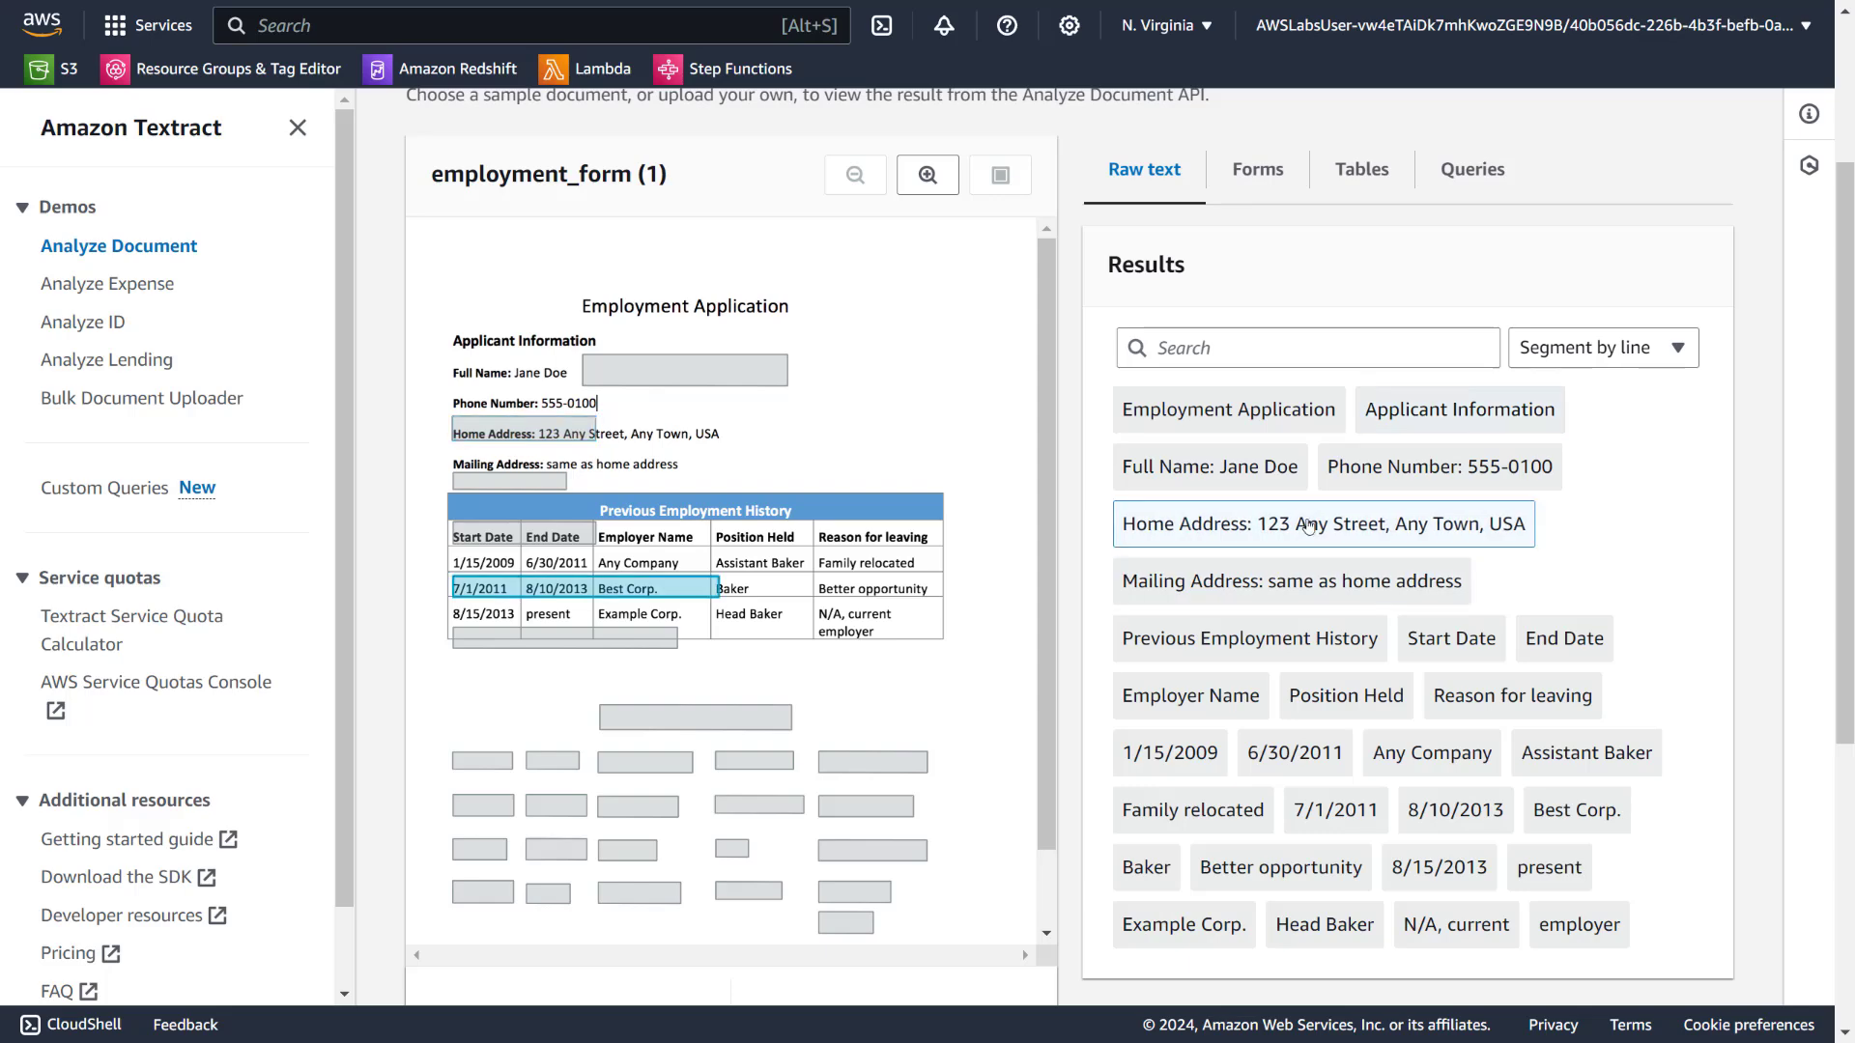
{"action": "left_click", "coordinate": [1457, 580]}
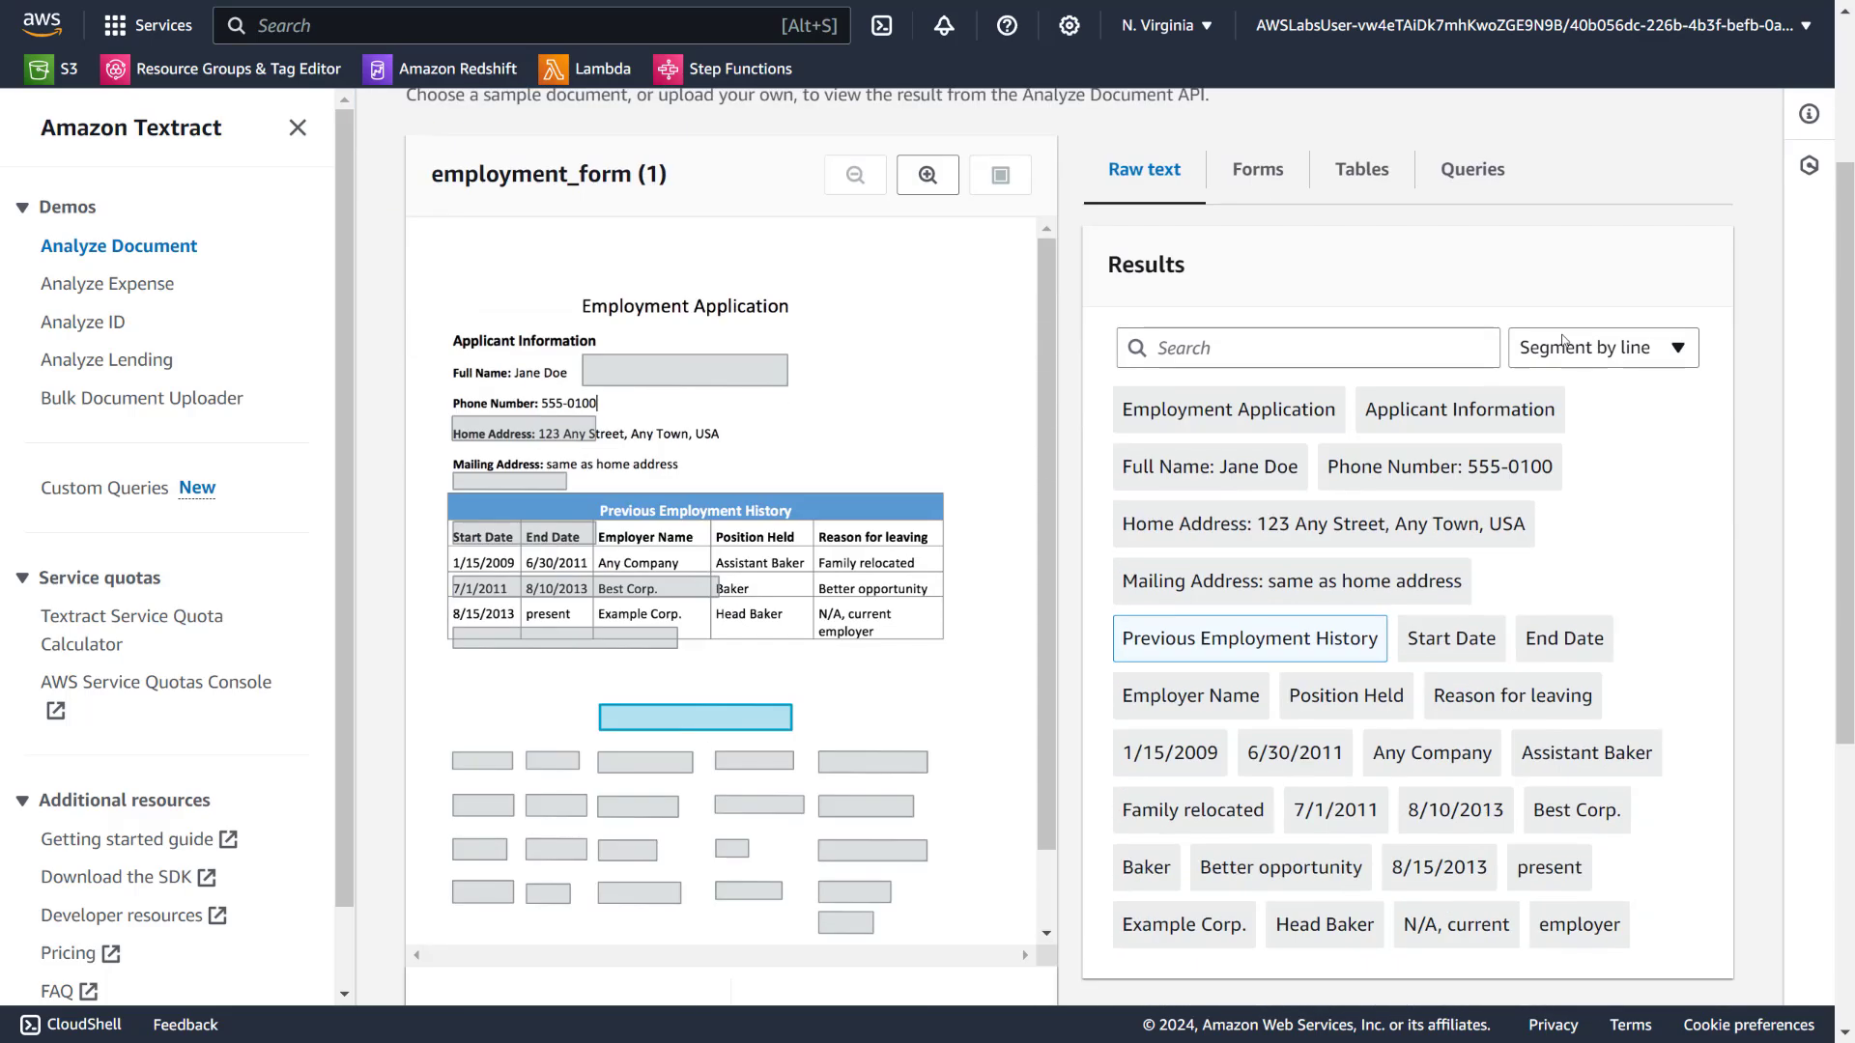
Segment the employment form's raw text results by word and highlight the word "Application"
{"action": "left_click", "coordinate": [1568, 346]}
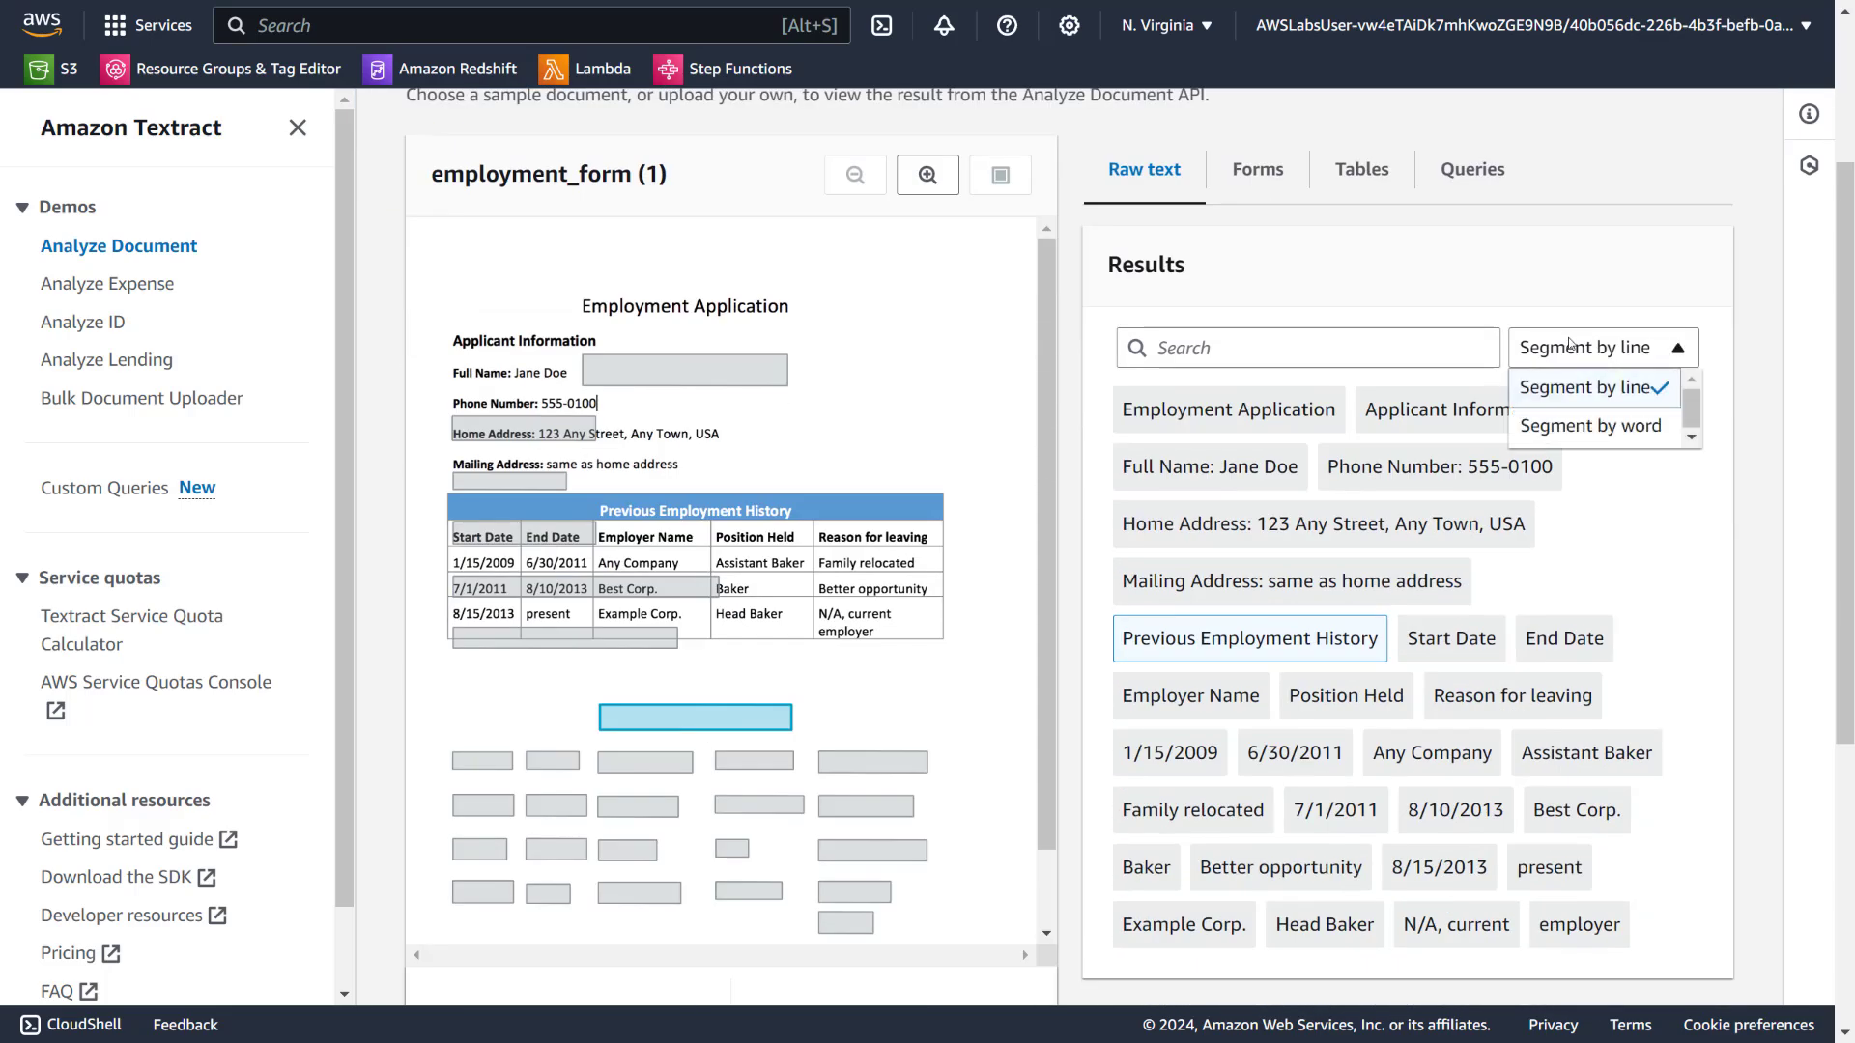
{"action": "left_click", "coordinate": [1584, 426]}
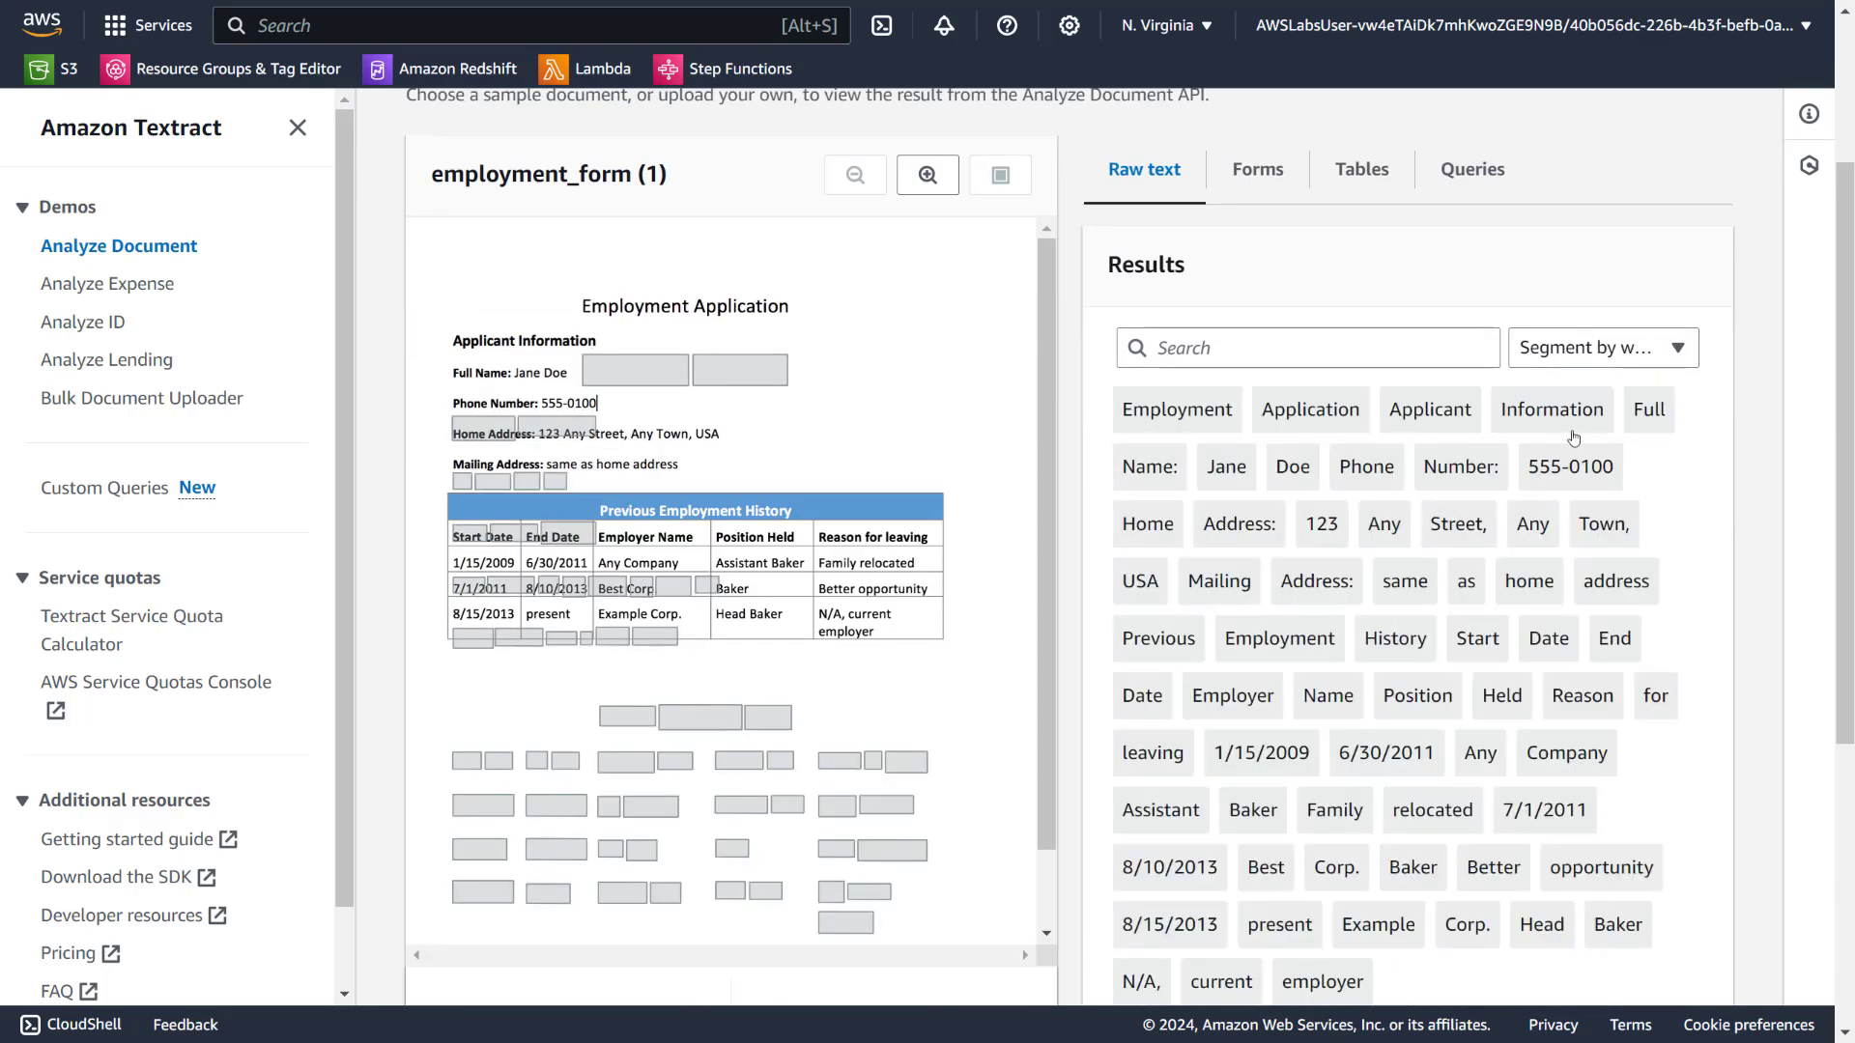
{"action": "left_click", "coordinate": [1306, 411]}
View the employment form's forms results and highlight each extracted field, from Employment Application through Mailing Address
{"action": "left_click", "coordinate": [1242, 170]}
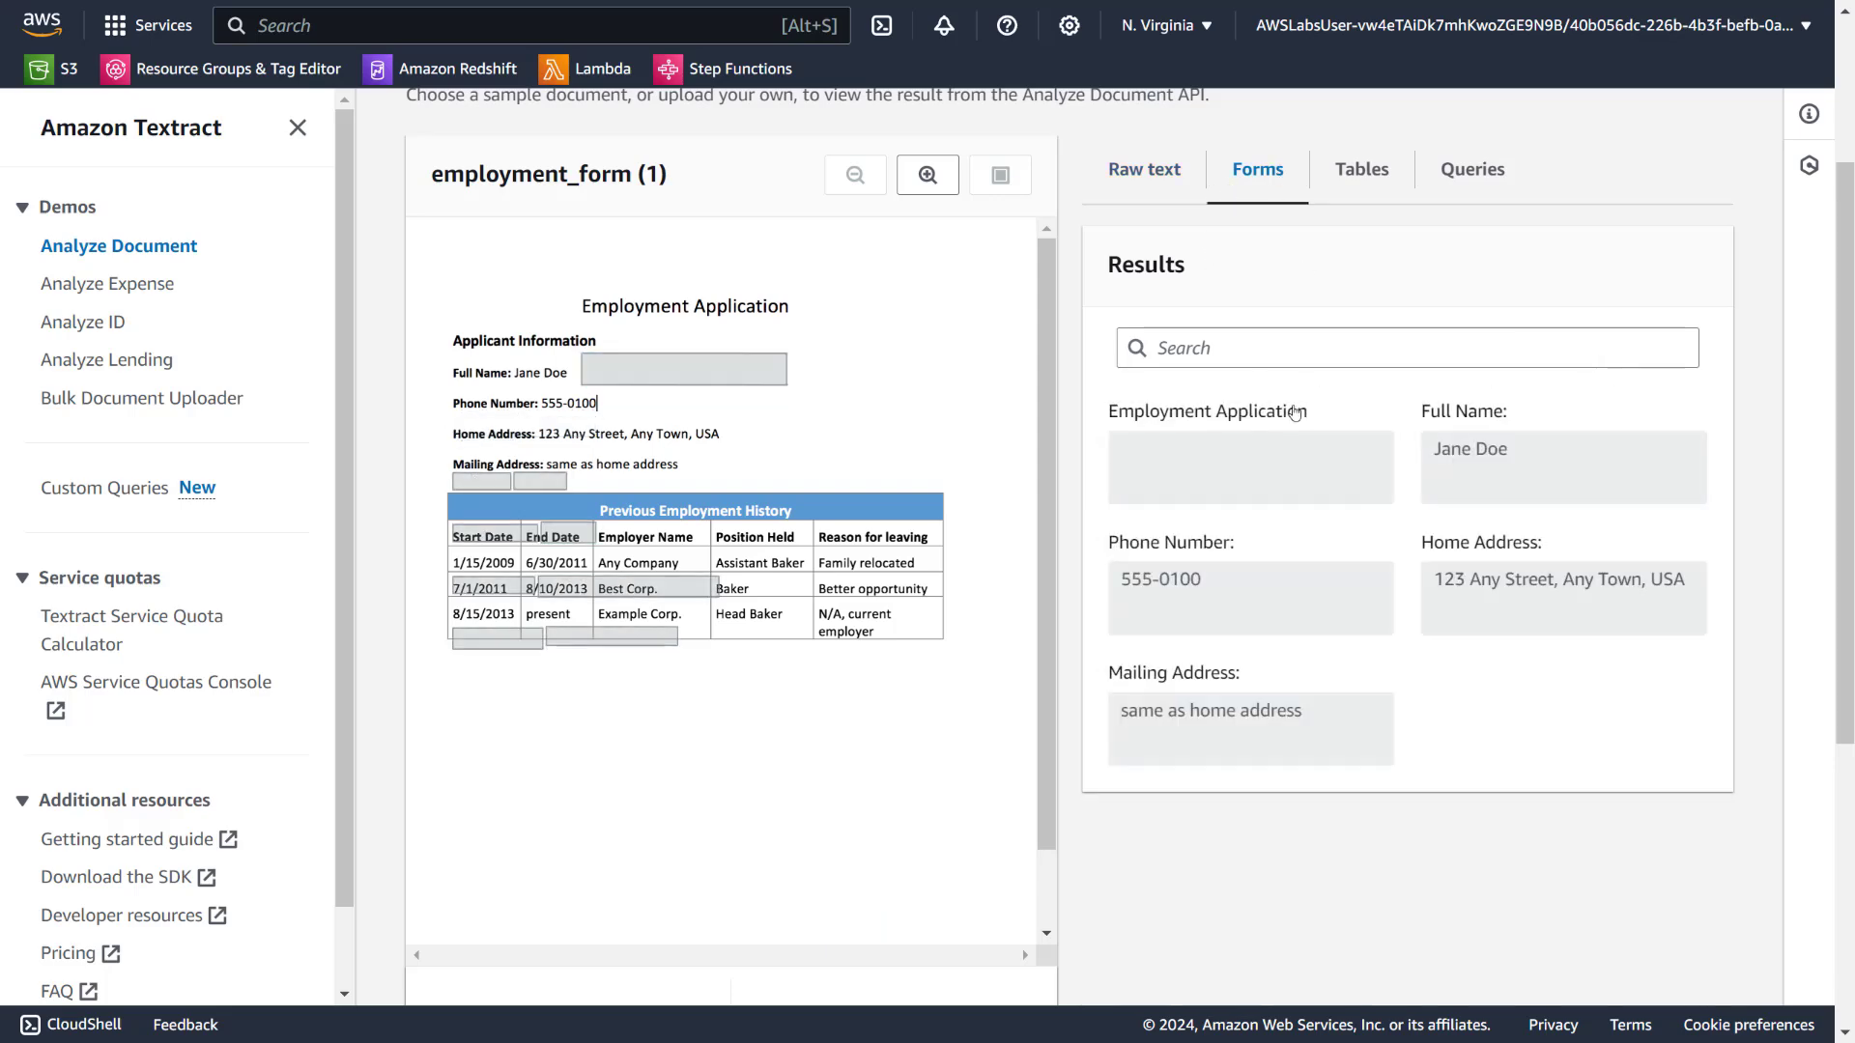
{"action": "left_click", "coordinate": [1238, 480]}
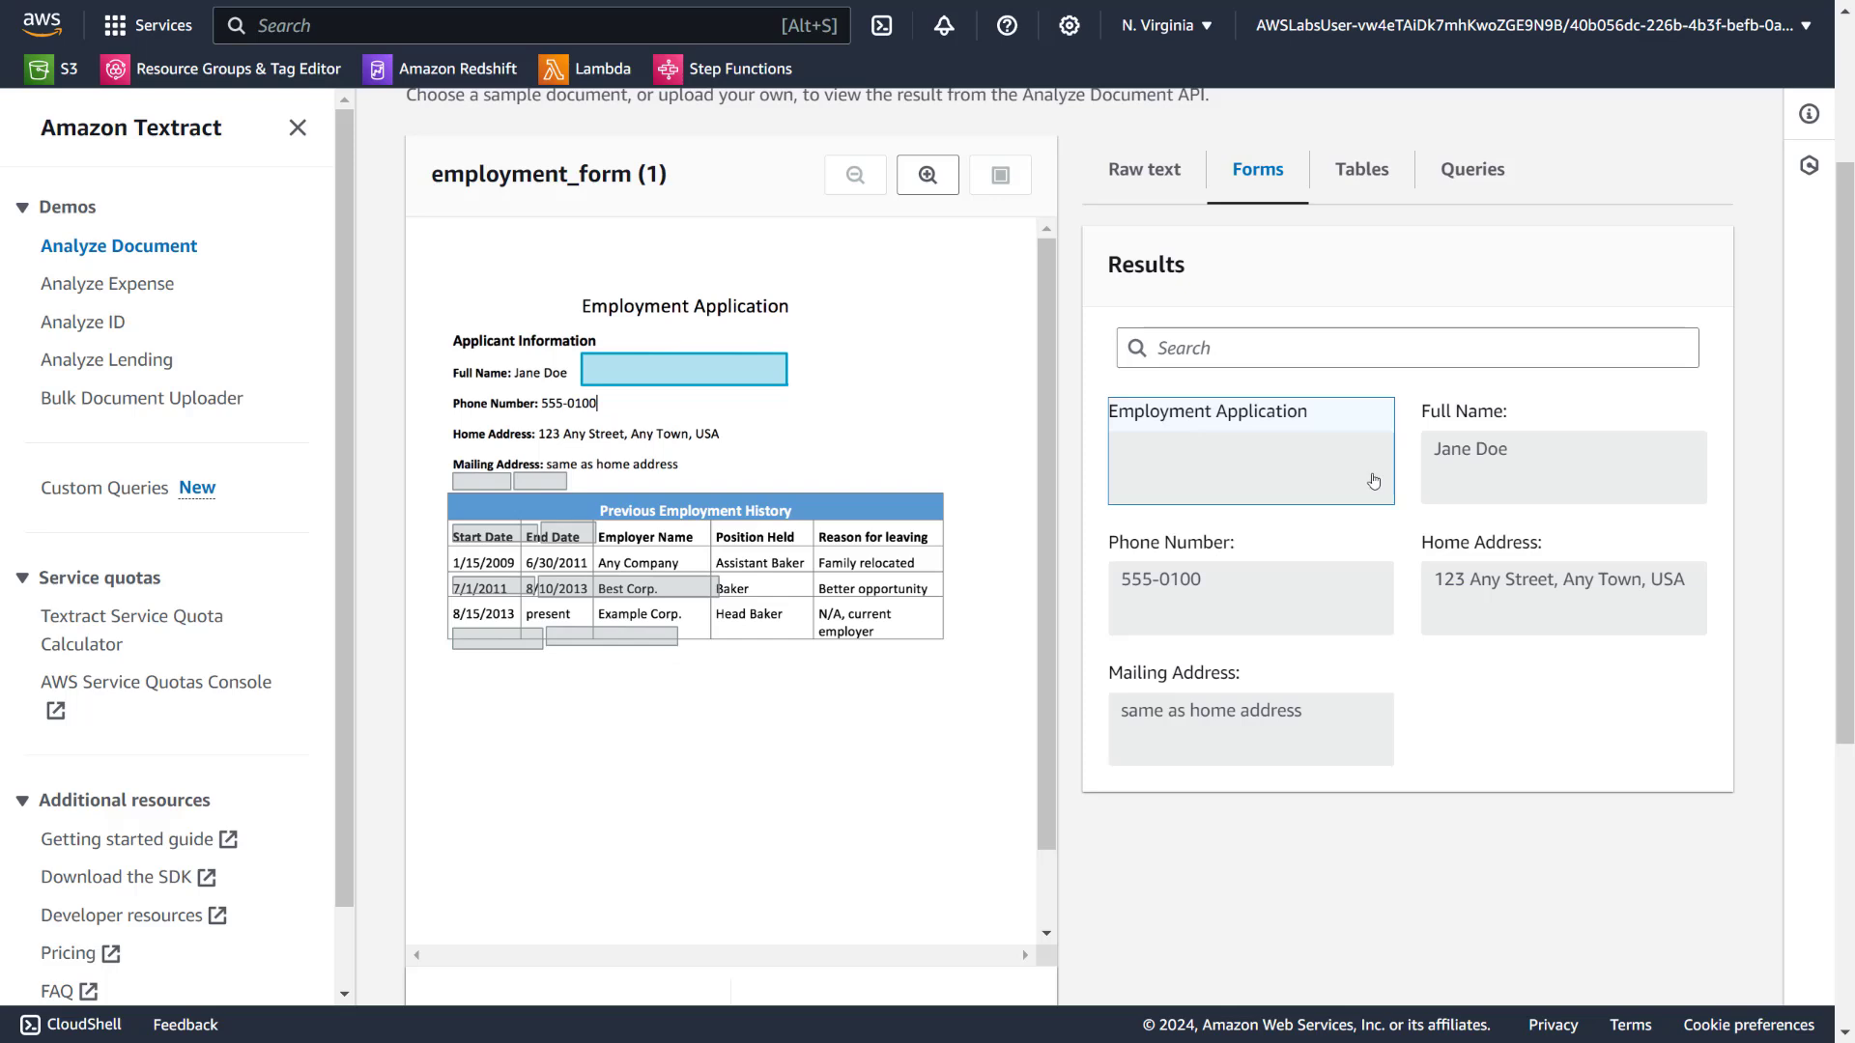
{"action": "left_click", "coordinate": [1565, 481]}
{"action": "left_click", "coordinate": [1304, 592]}
{"action": "left_click", "coordinate": [1623, 629]}
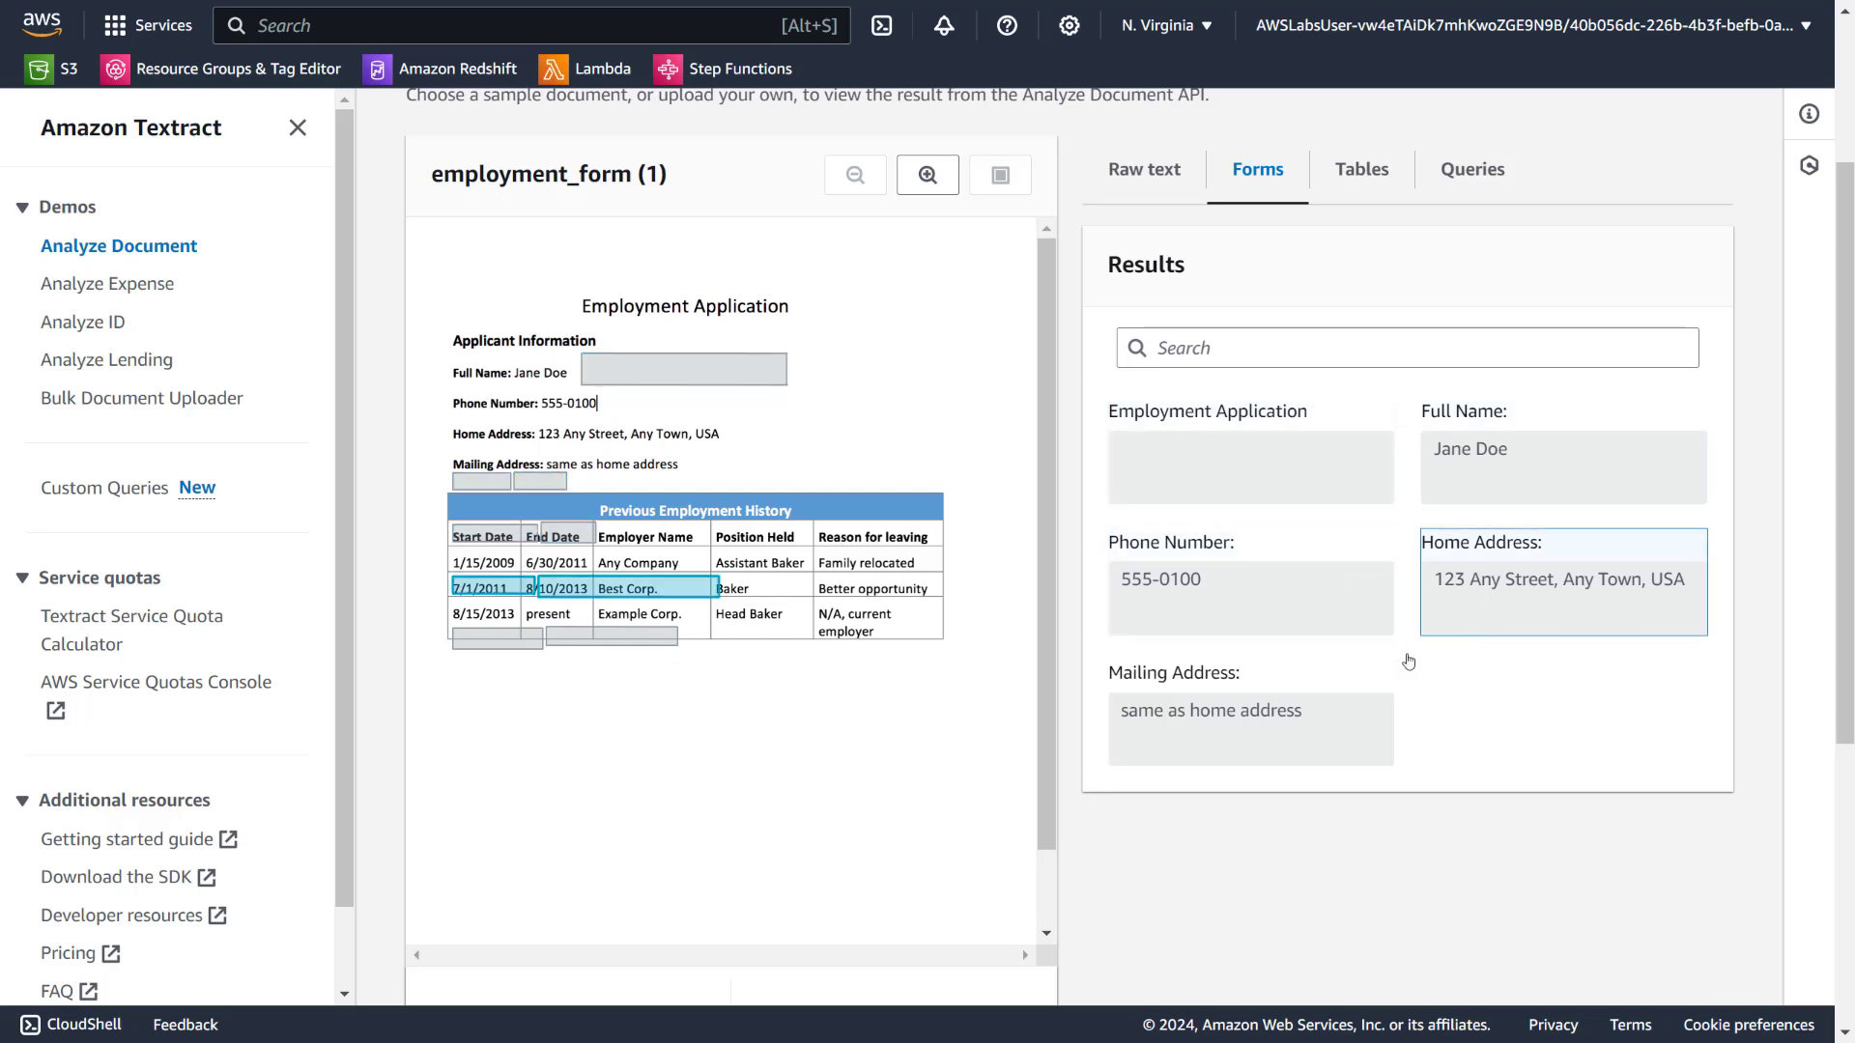
{"action": "left_click", "coordinate": [1319, 734]}
Inspect the applicant information cells in the employment form's table results, and view the Full Name query result
{"action": "left_click", "coordinate": [1373, 168]}
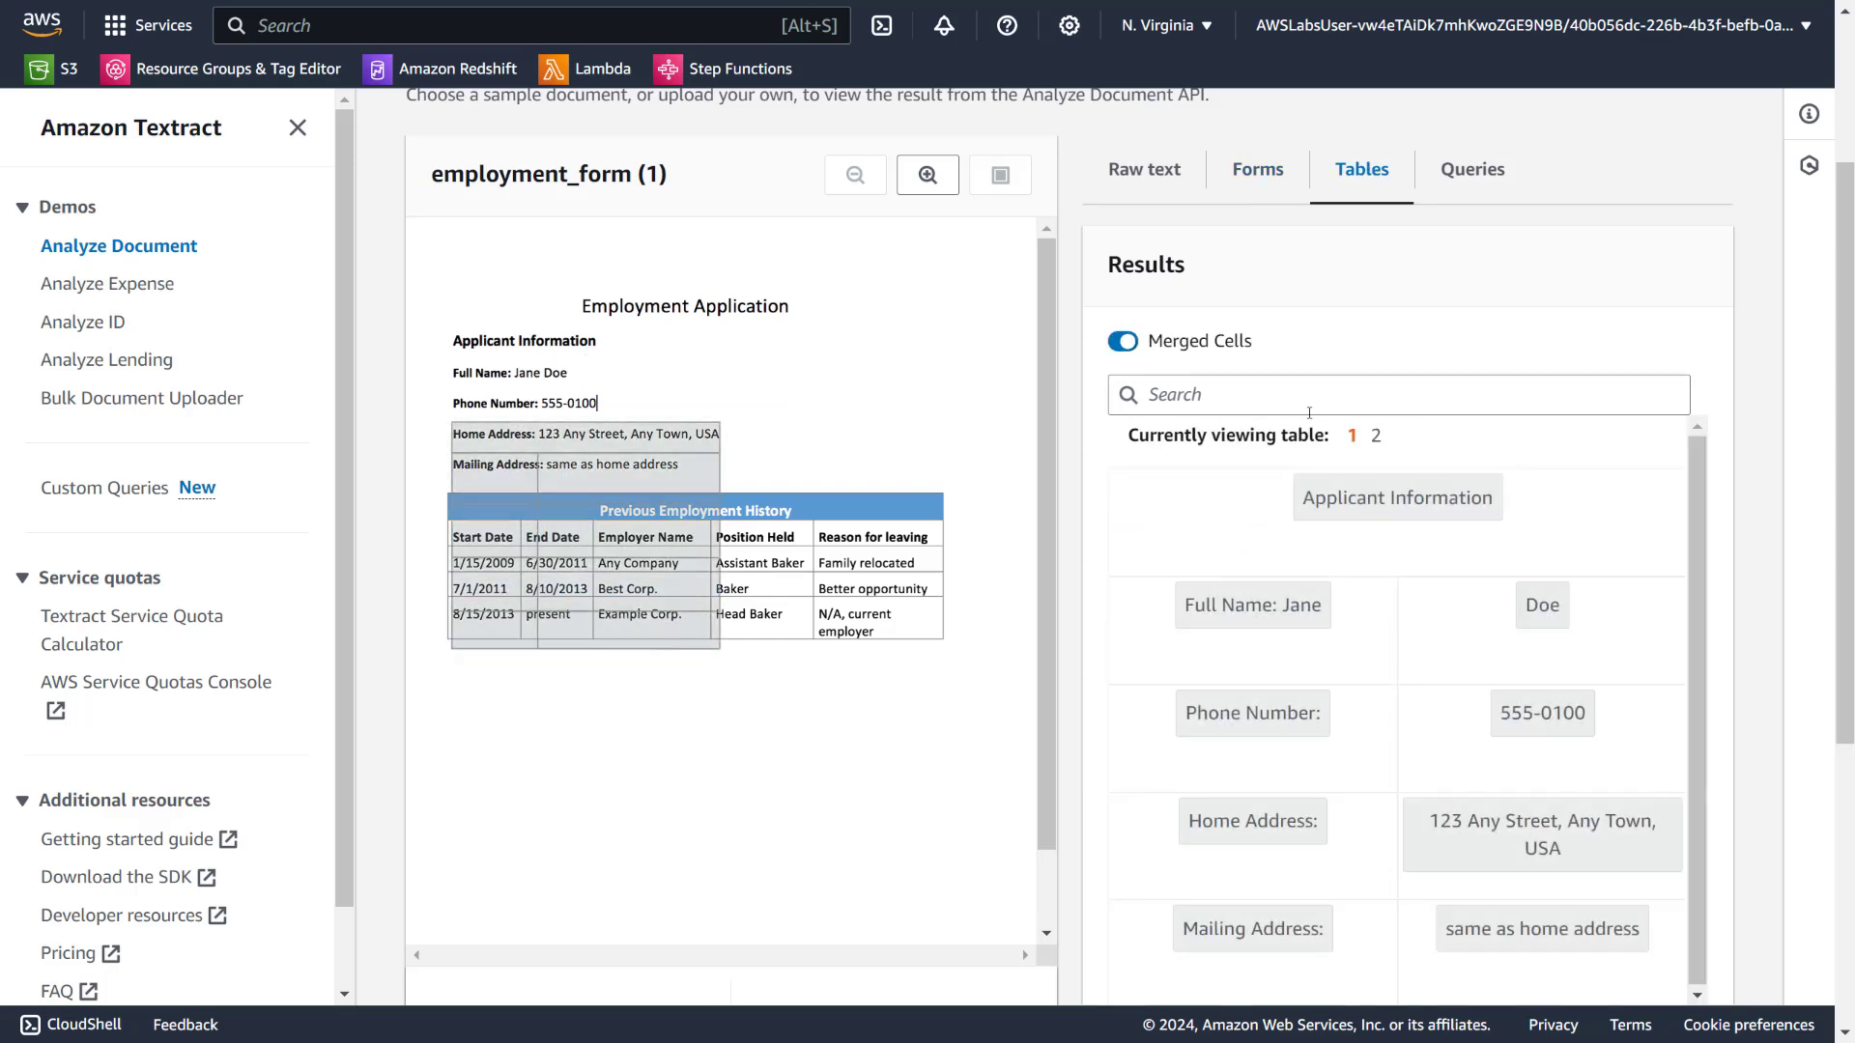
{"action": "left_click", "coordinate": [1391, 514]}
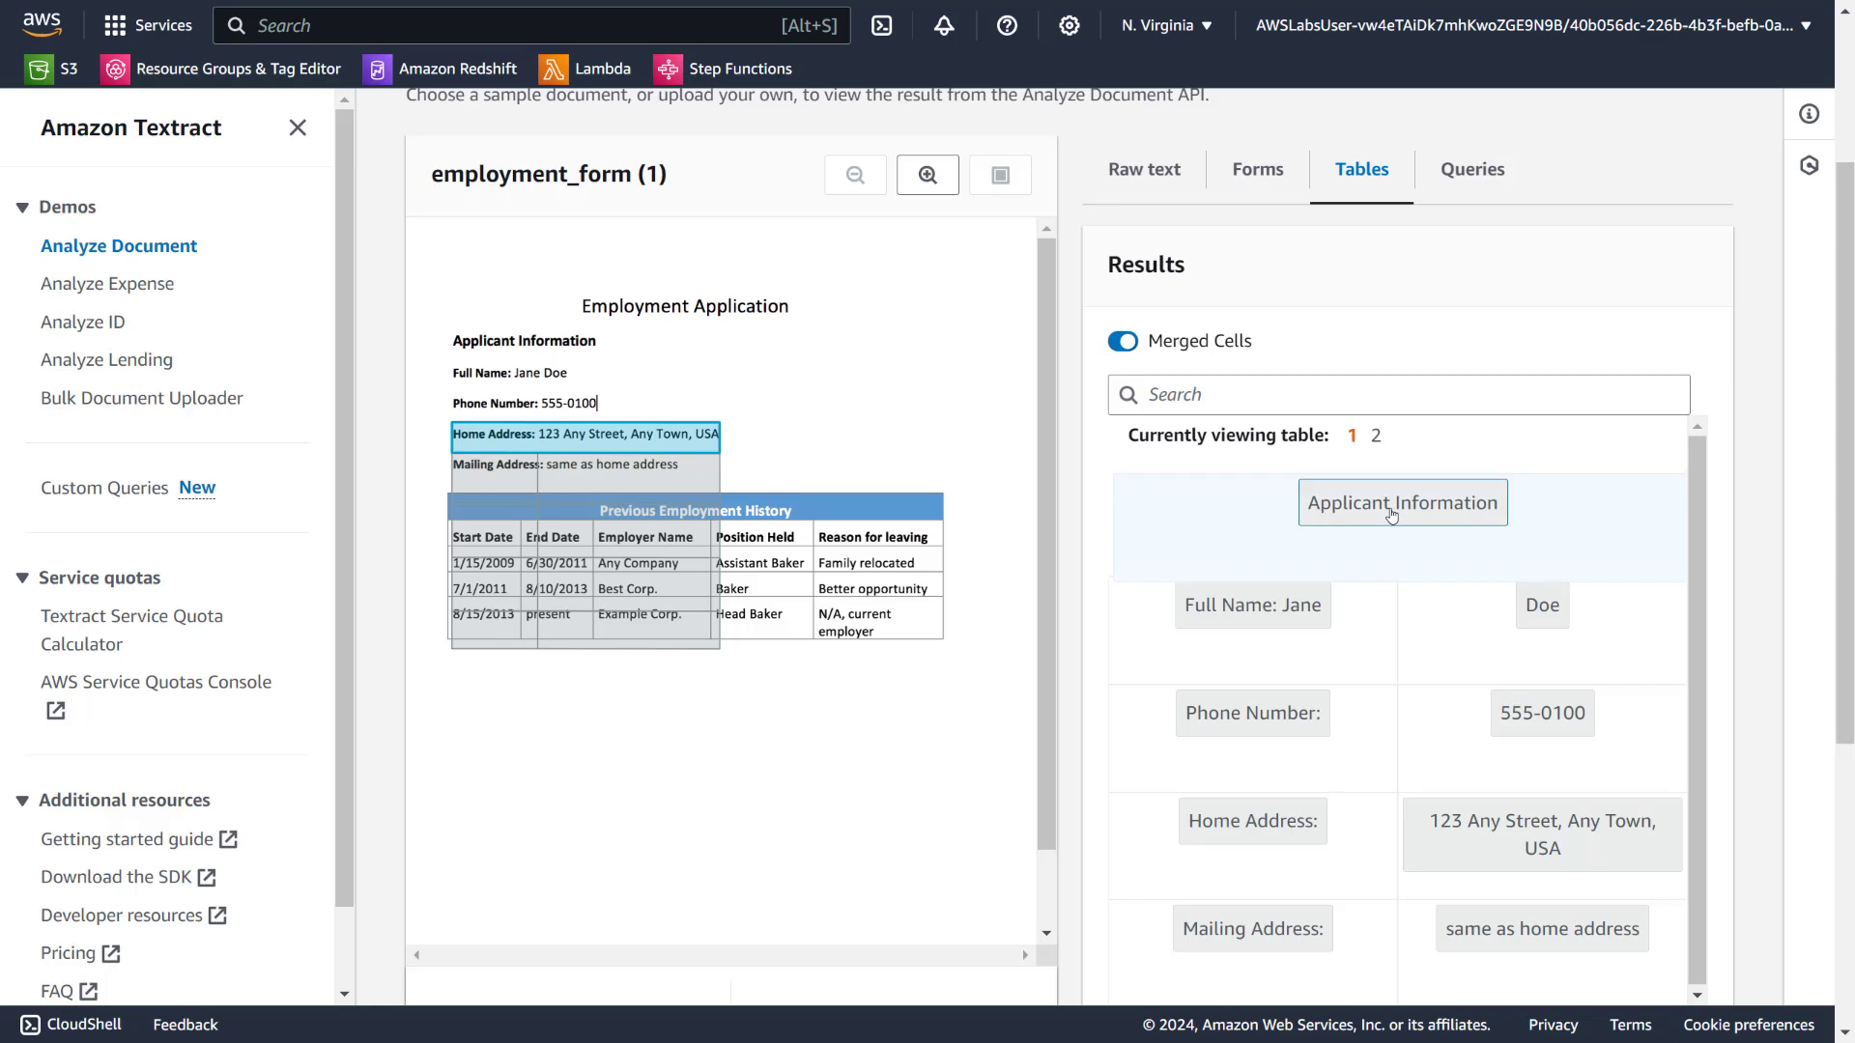
{"action": "left_click", "coordinate": [1299, 605]}
{"action": "left_click", "coordinate": [1546, 610]}
{"action": "left_click", "coordinate": [1524, 205]}
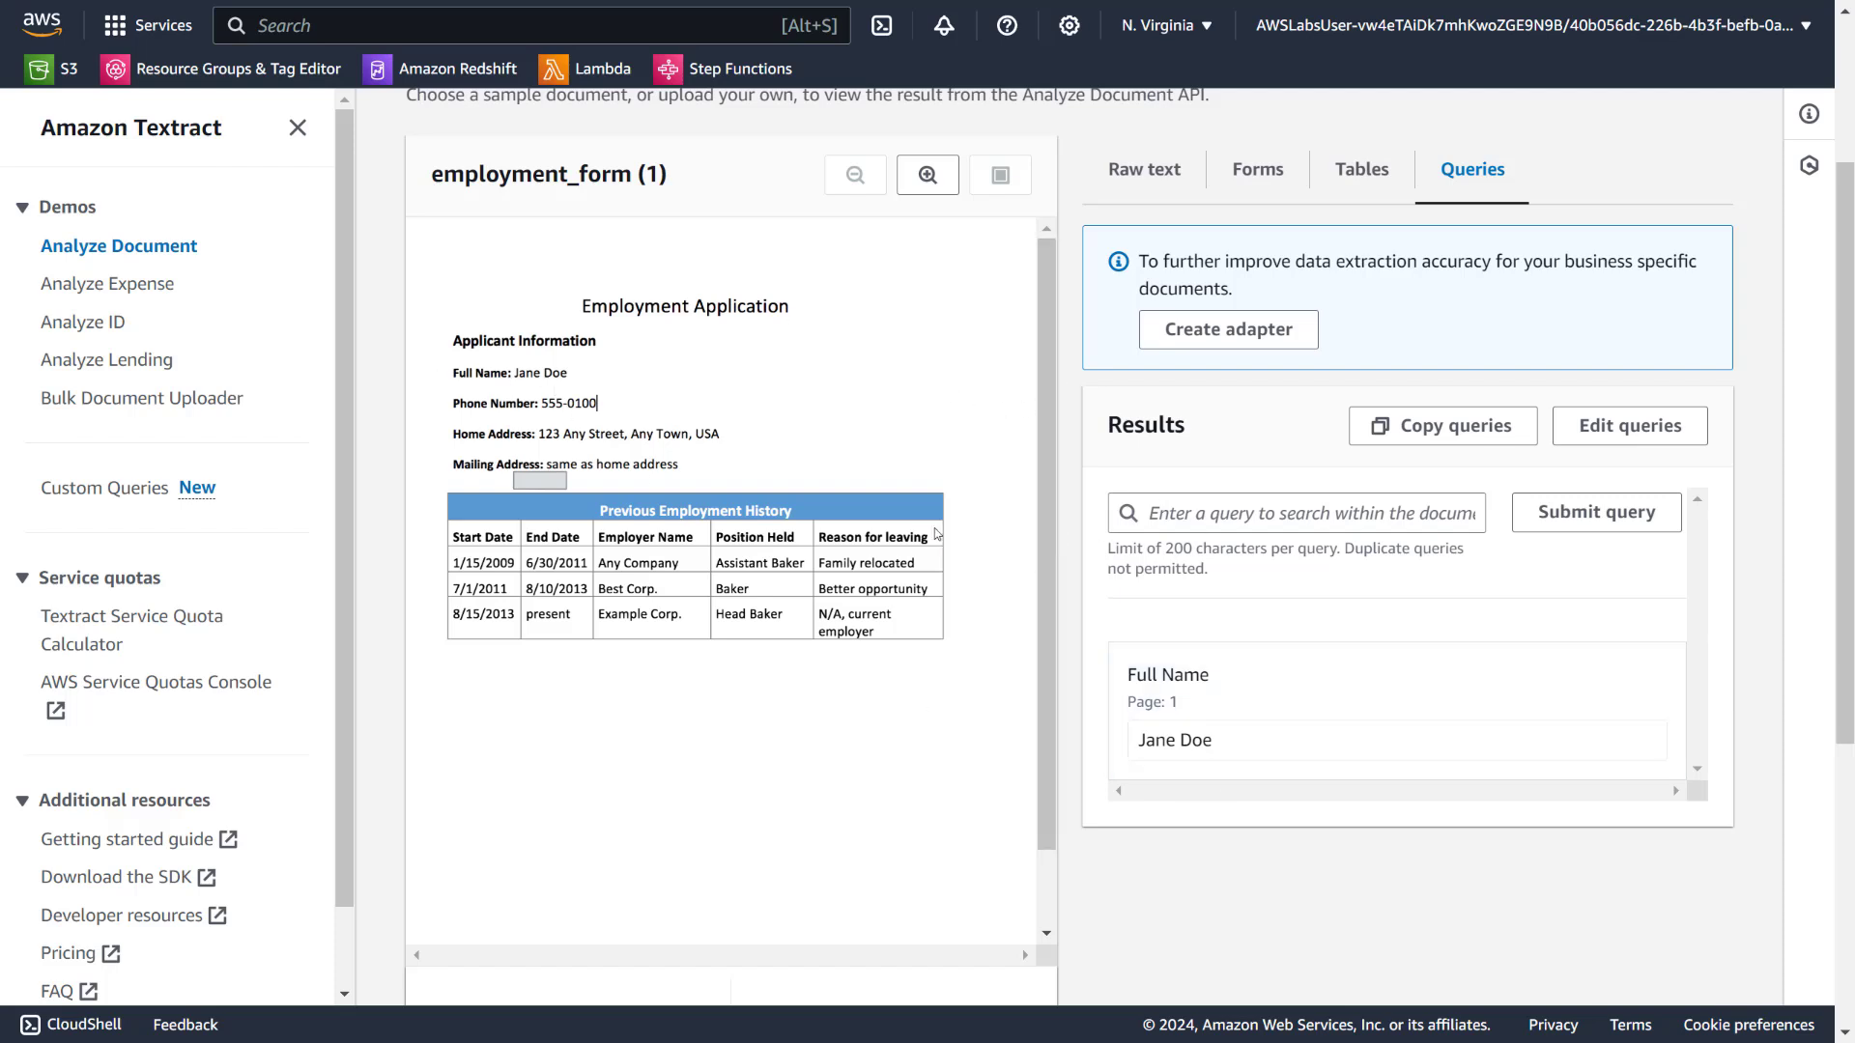
Switch to AWS Lambda, view the overview of lambda_monitoring_function, and return to the functions list
{"action": "left_click", "coordinate": [605, 71]}
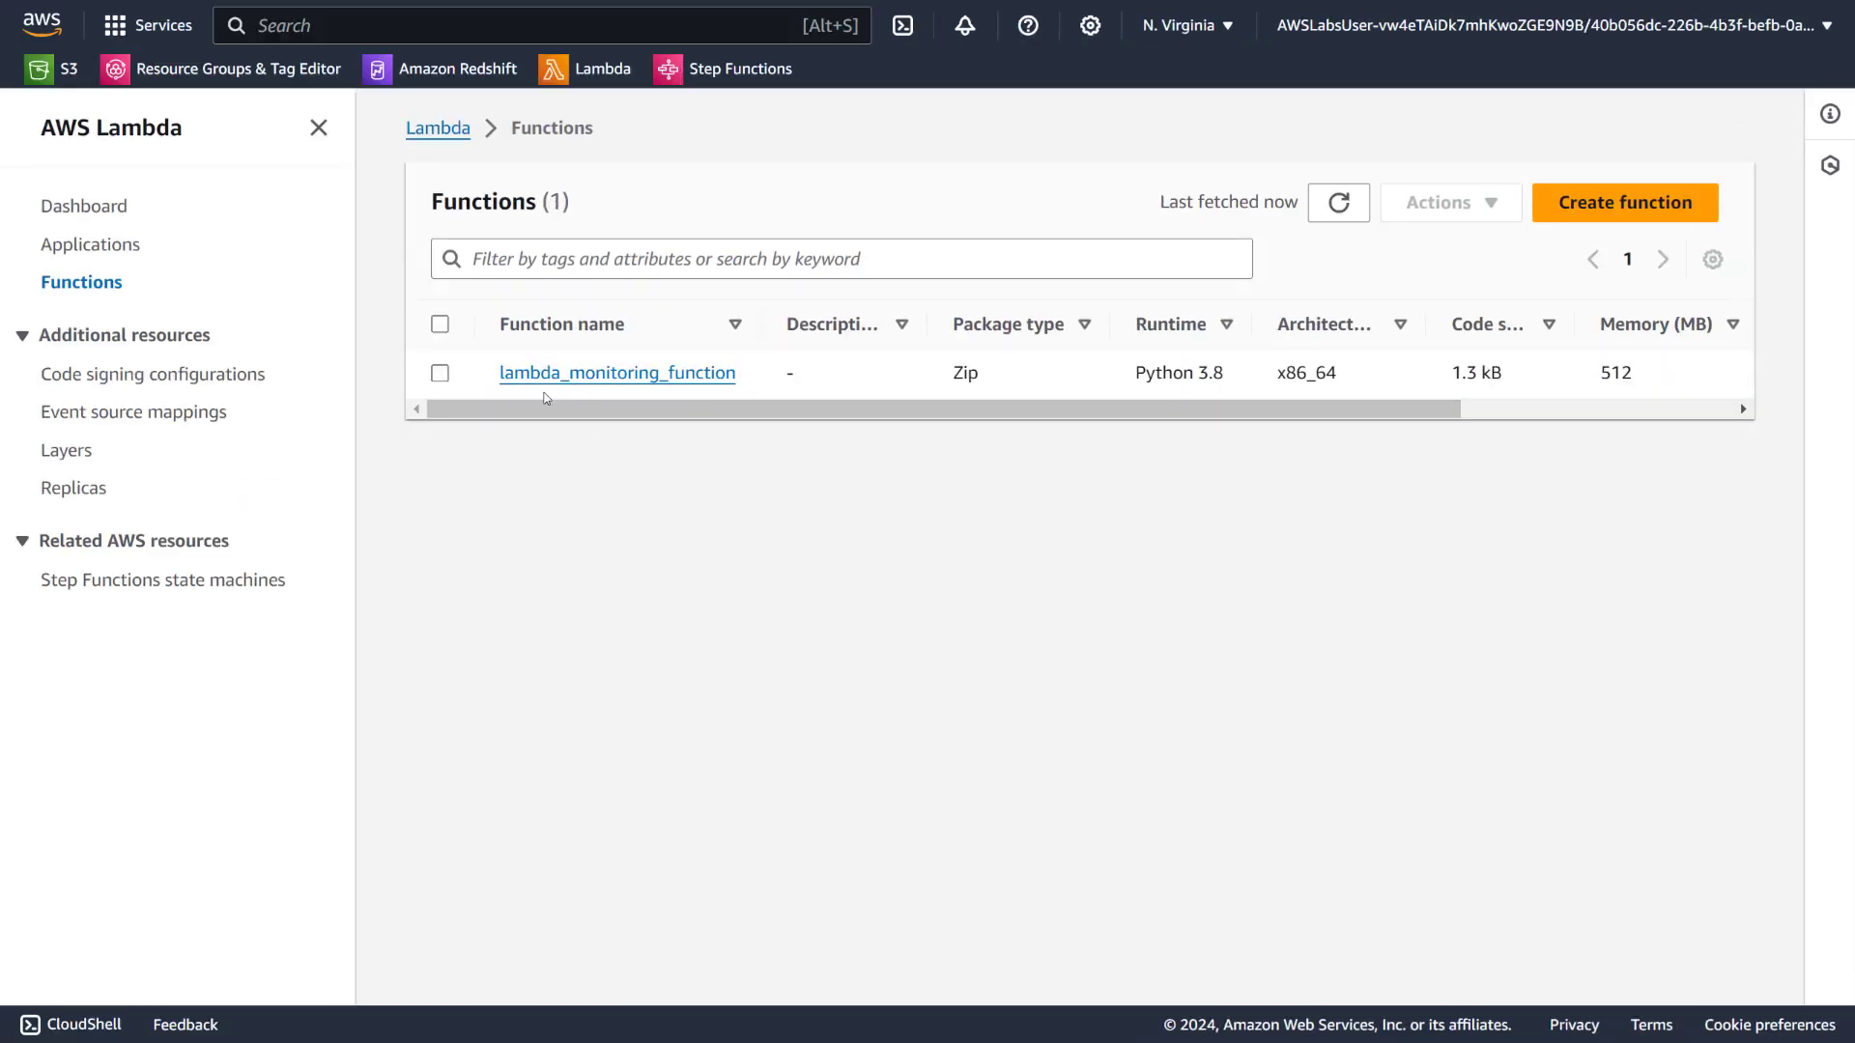
{"action": "left_click", "coordinate": [583, 376]}
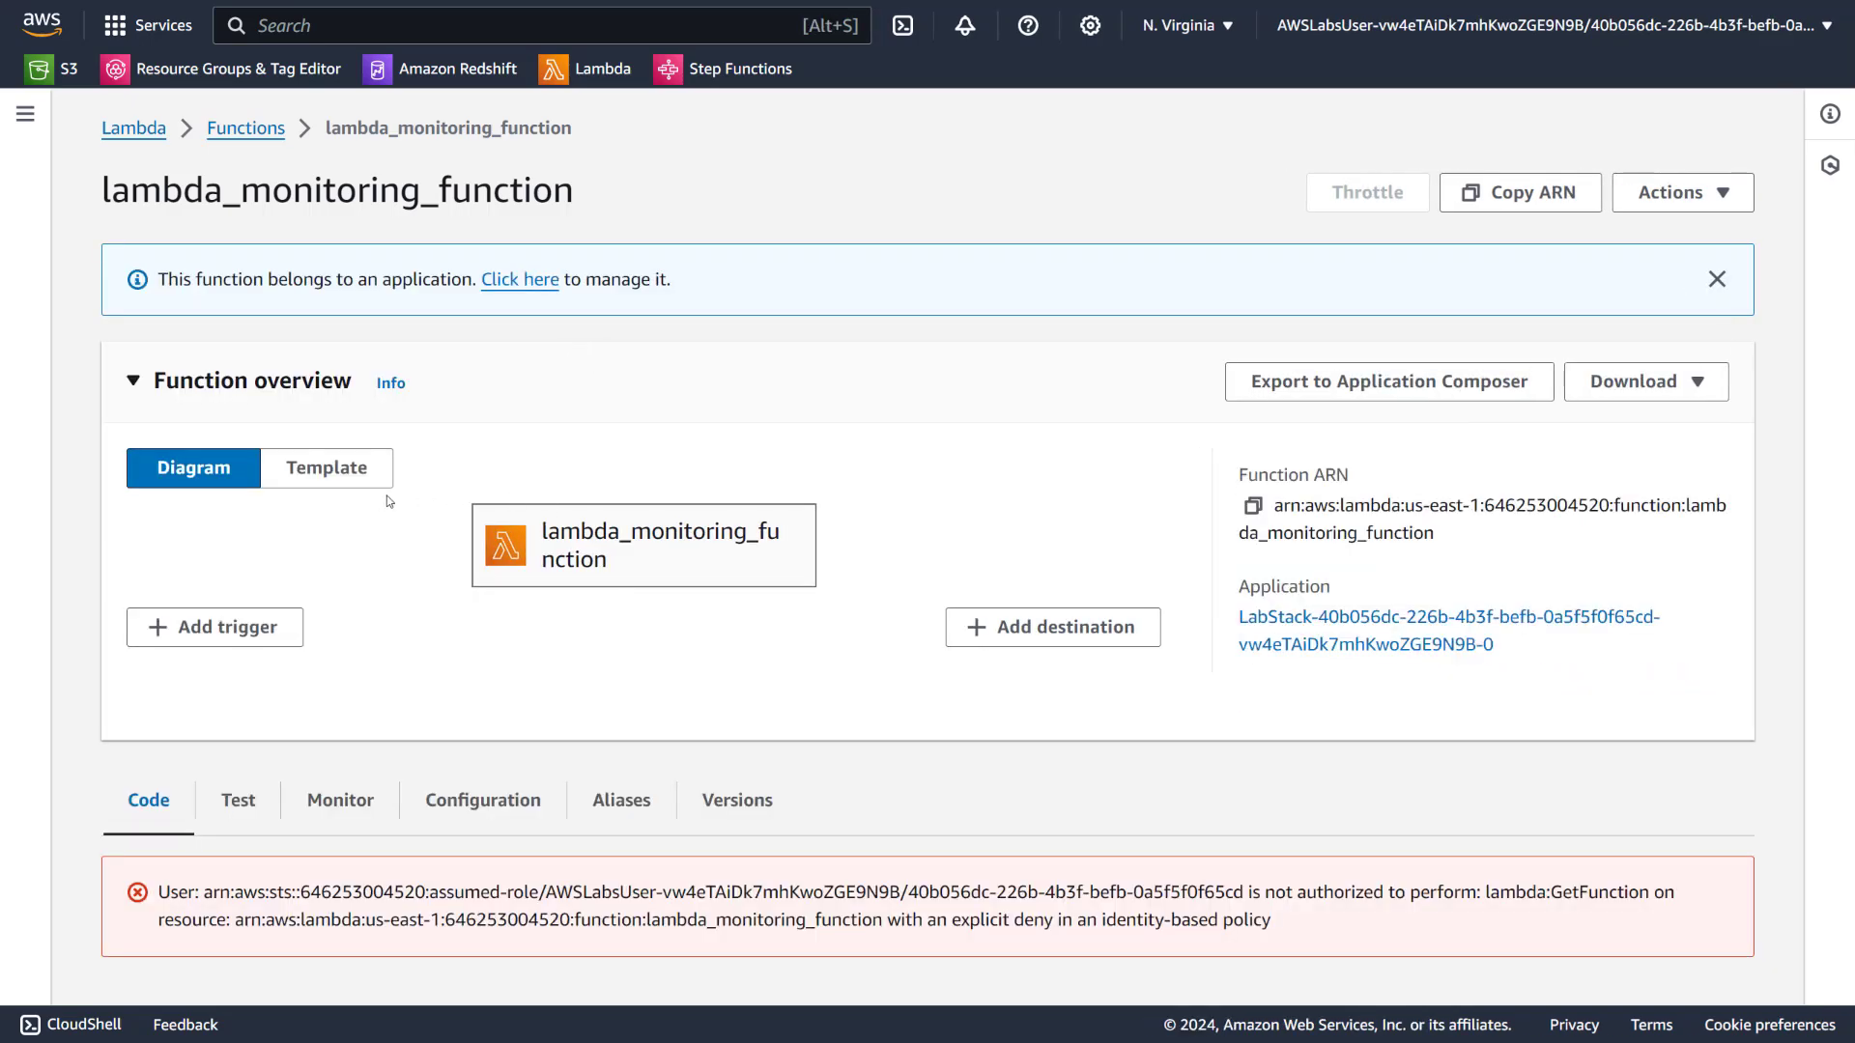
{"action": "left_click", "coordinate": [272, 127]}
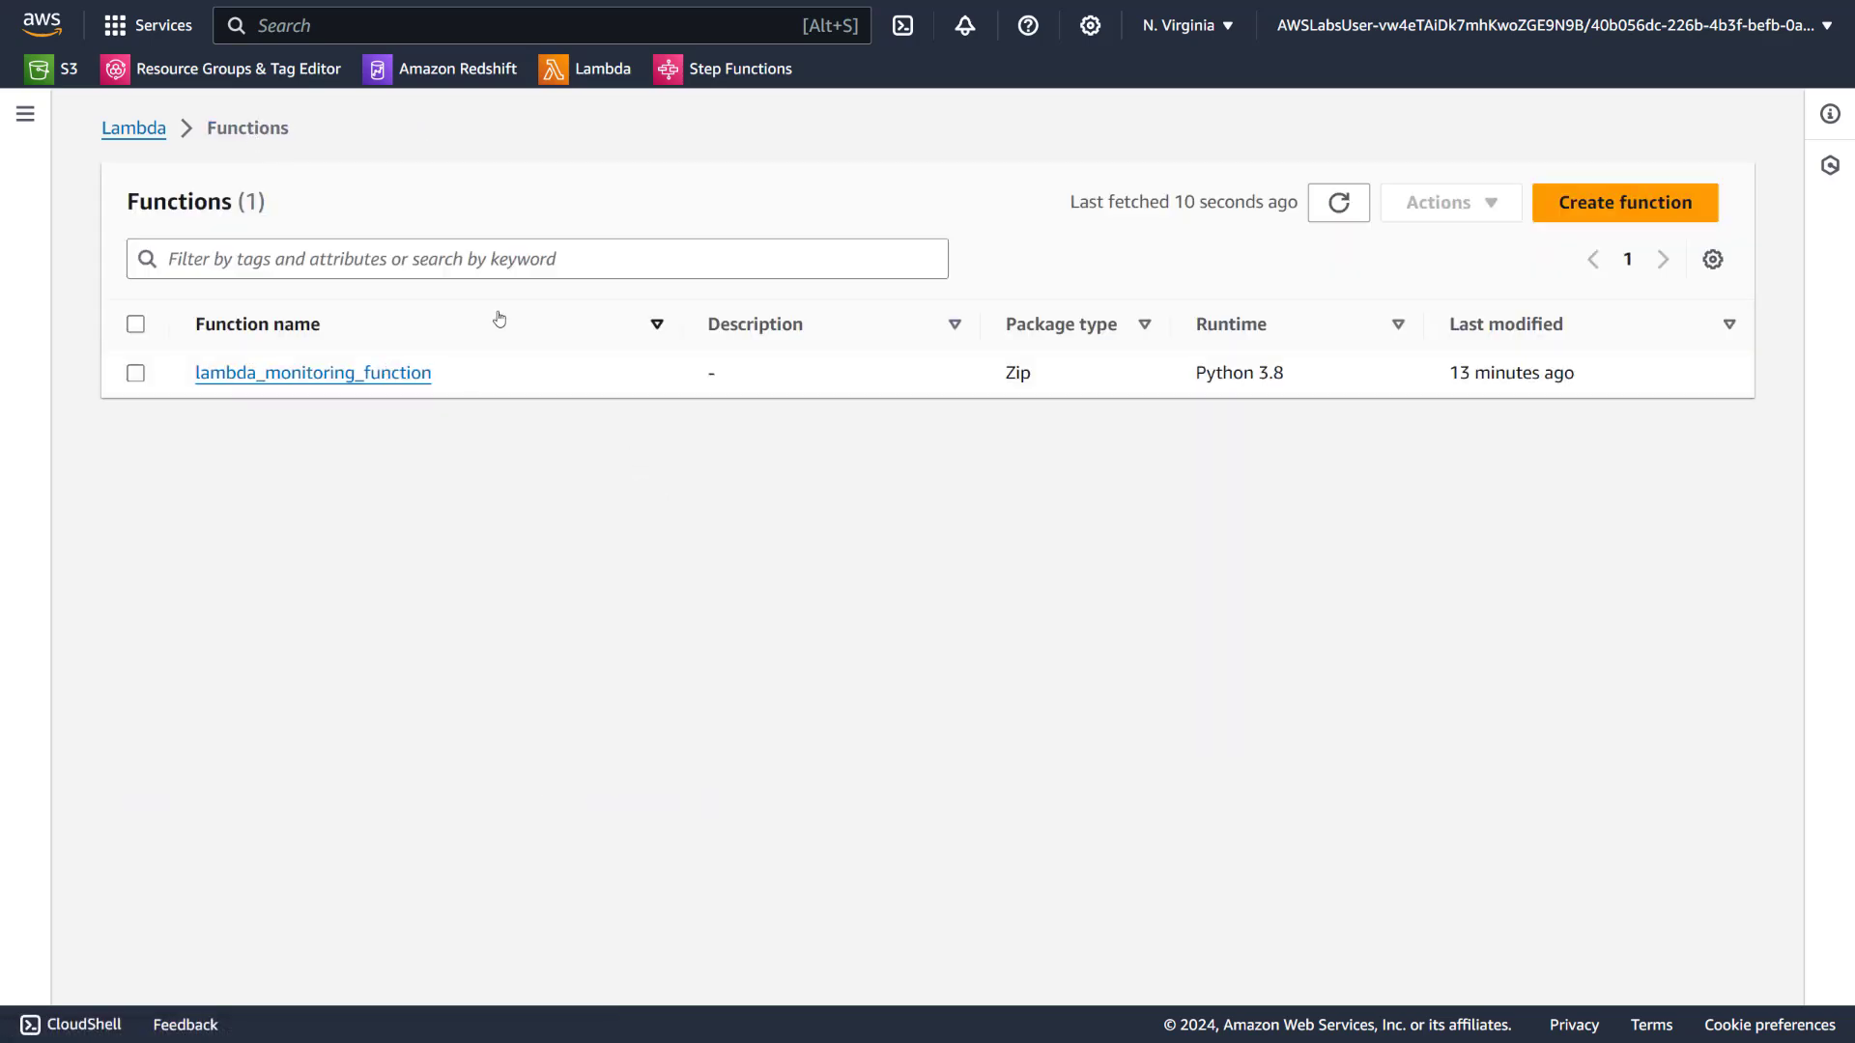
Start a new Lambda layer named textract_libraries and upload textract-trp-layer.zip as its content
{"action": "left_click", "coordinate": [26, 114]}
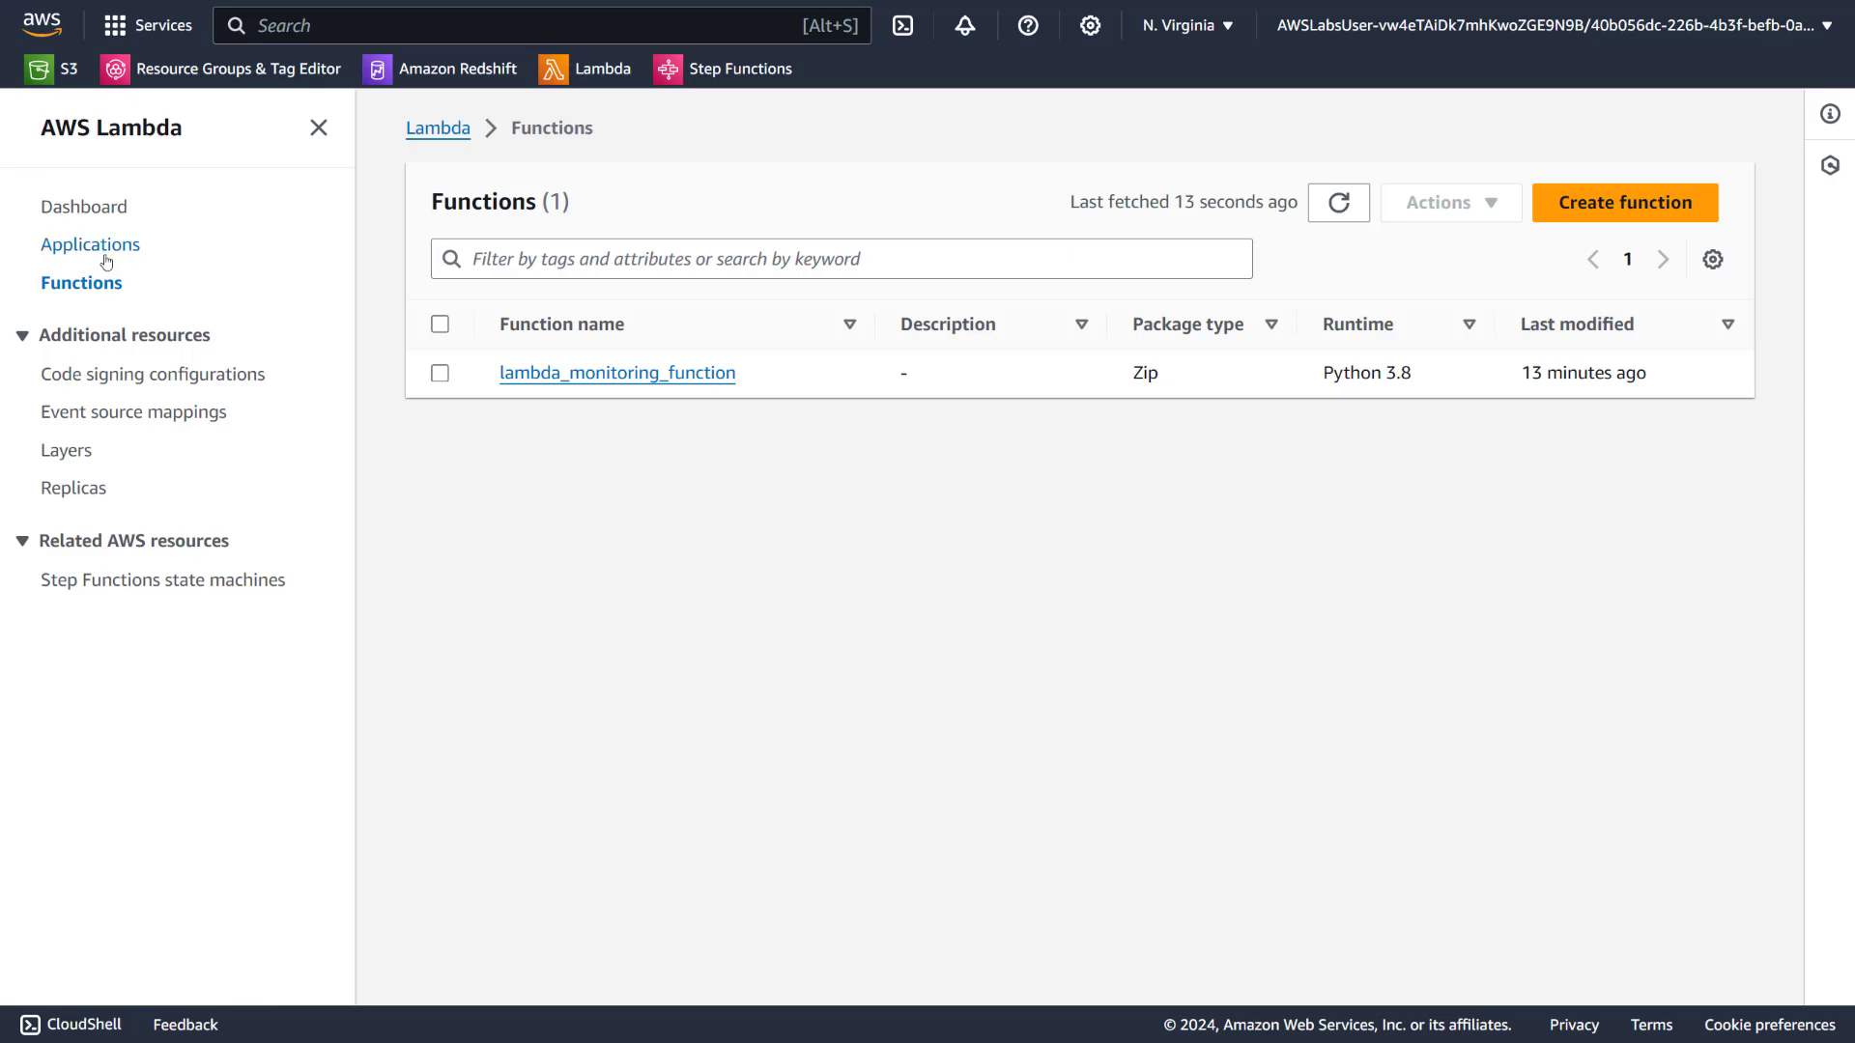
{"action": "left_click", "coordinate": [73, 451]}
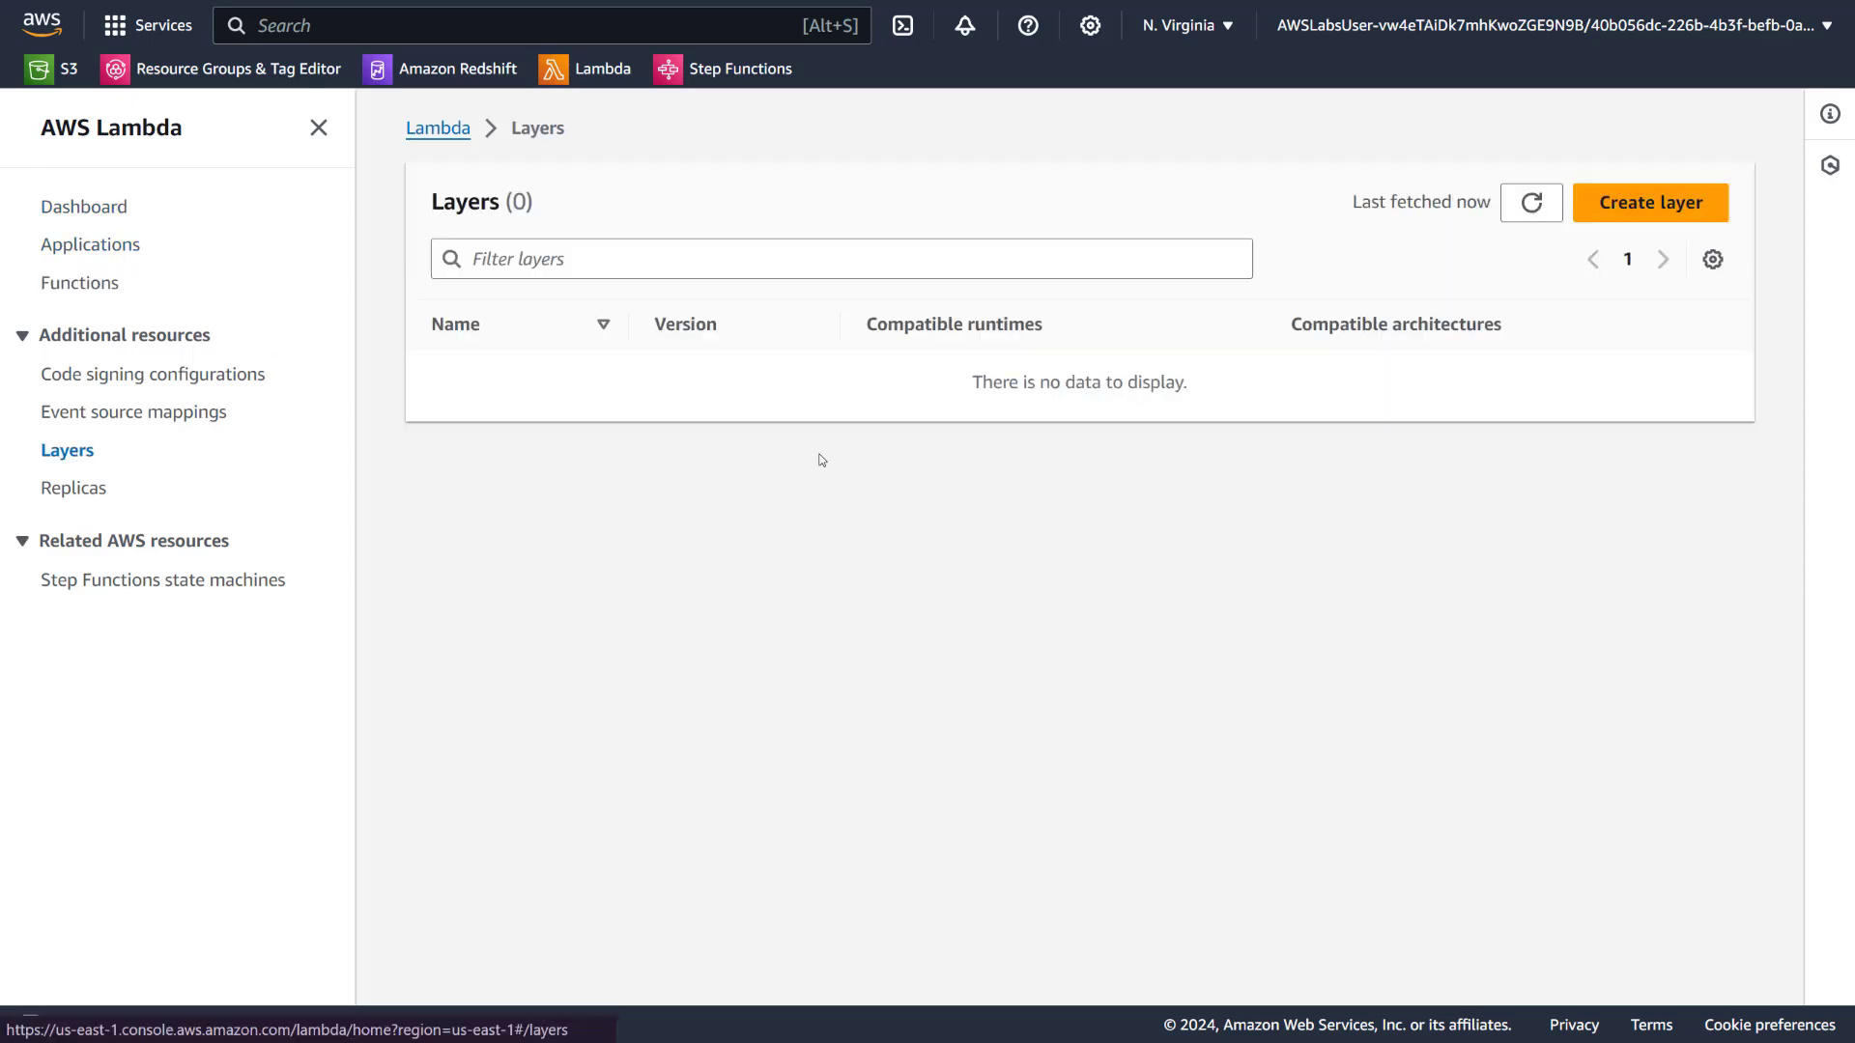
{"action": "left_click", "coordinate": [1669, 202]}
{"action": "left_click", "coordinate": [270, 405]}
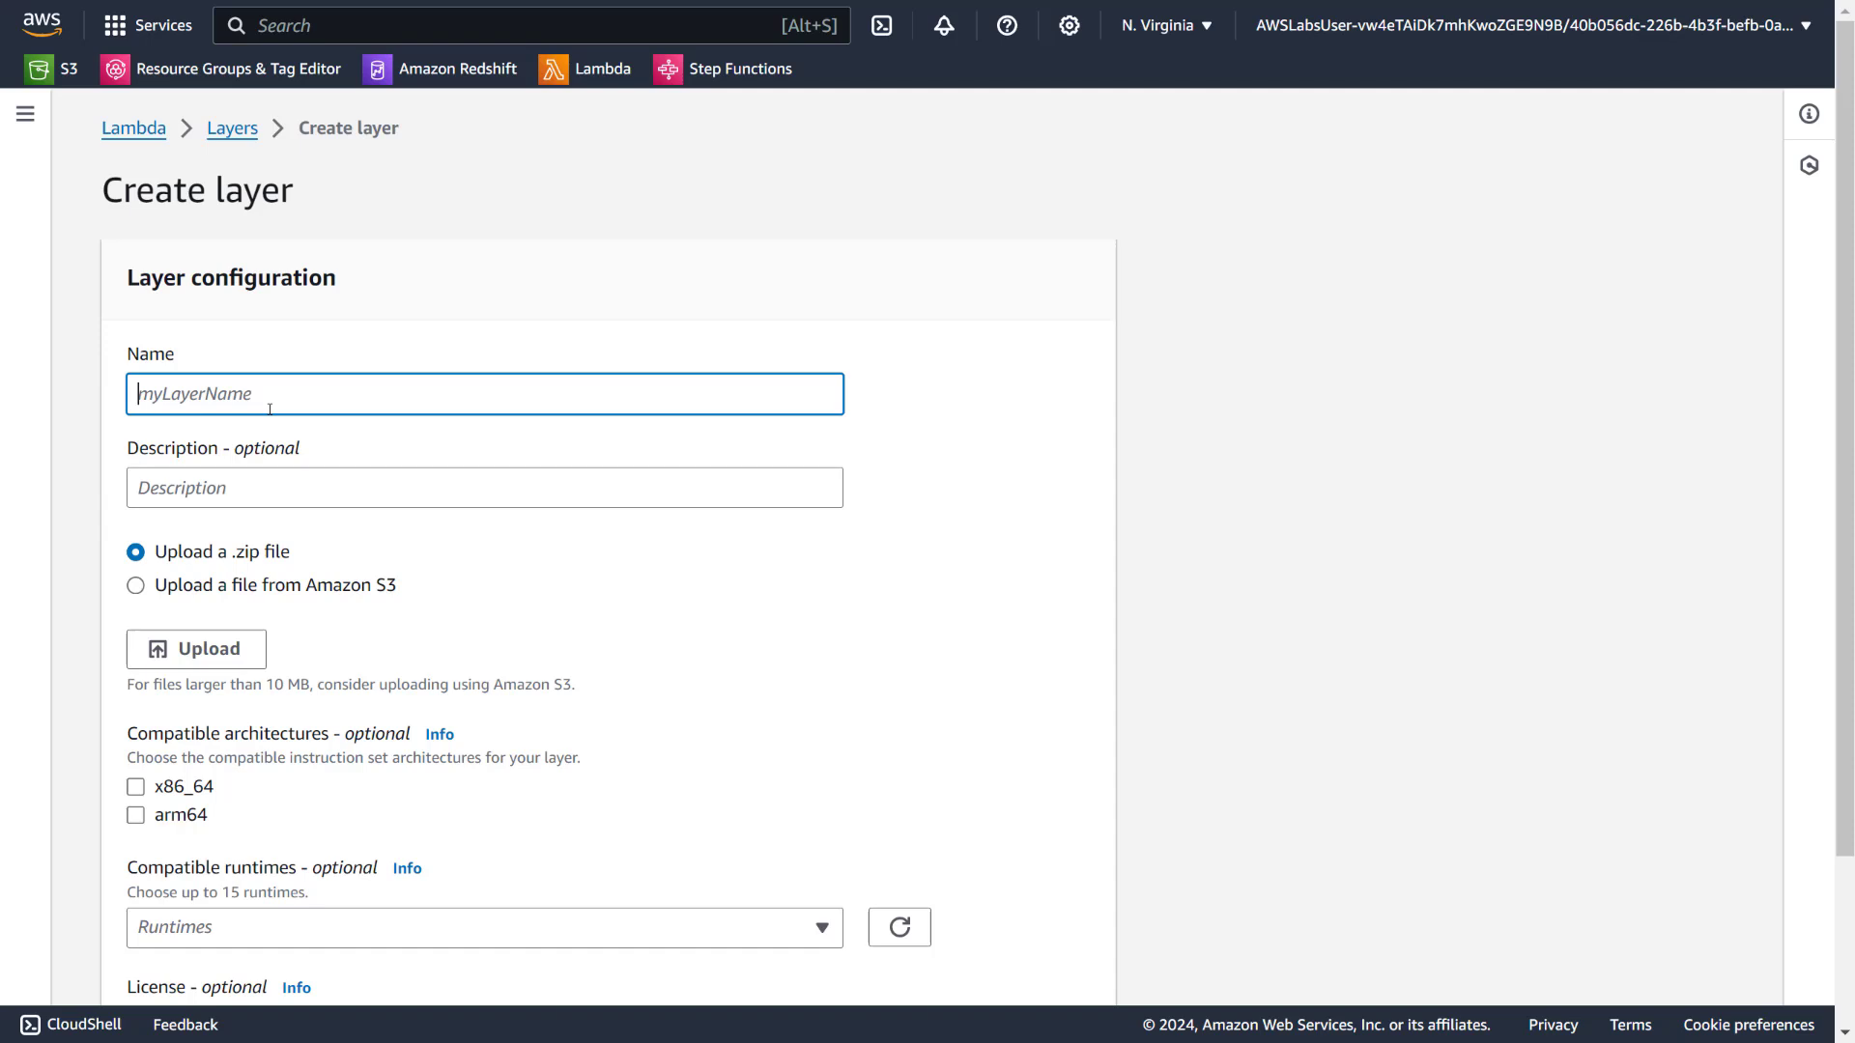
{"action": "type", "text": "textract_libraries"}
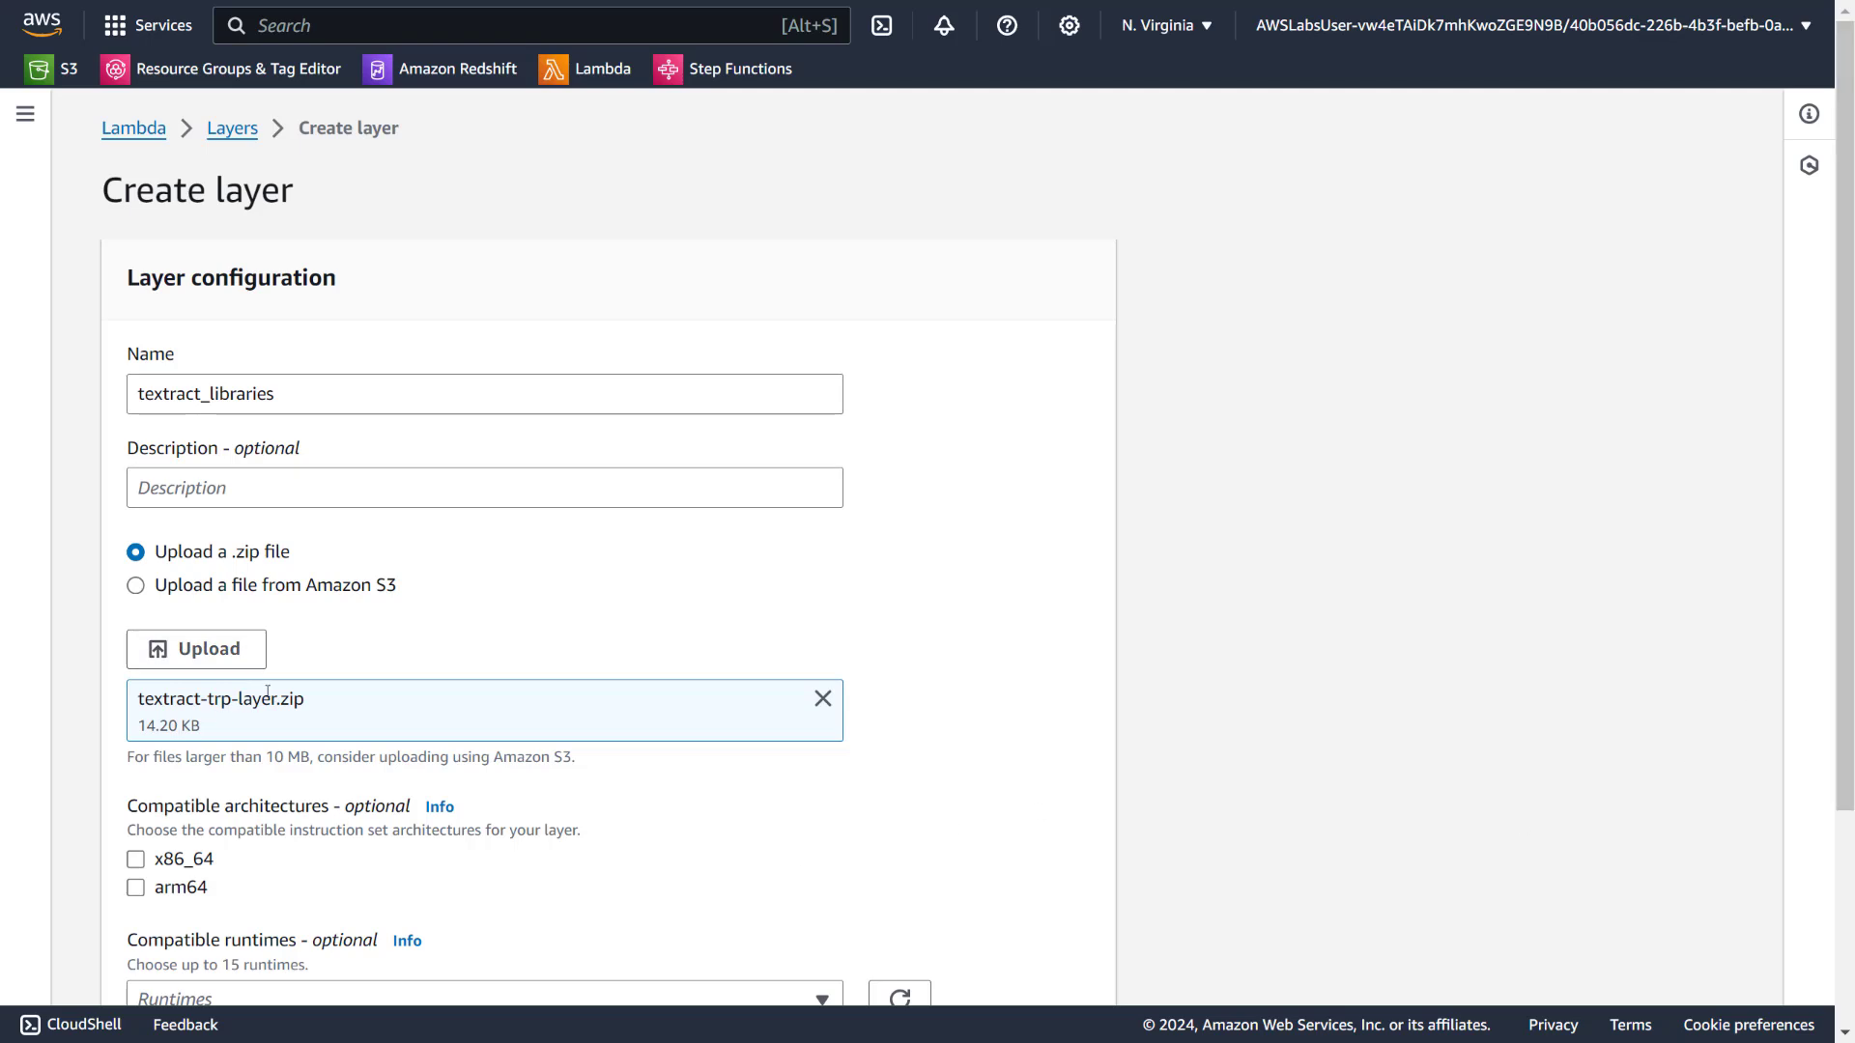
Rename the layer to textract-trp-layer by copying the uploaded zip file's base name
{"action": "left_click_drag", "start_coordinate": [279, 697], "coordinate": [136, 697]}
{"action": "key", "text": "ctrl+c"}
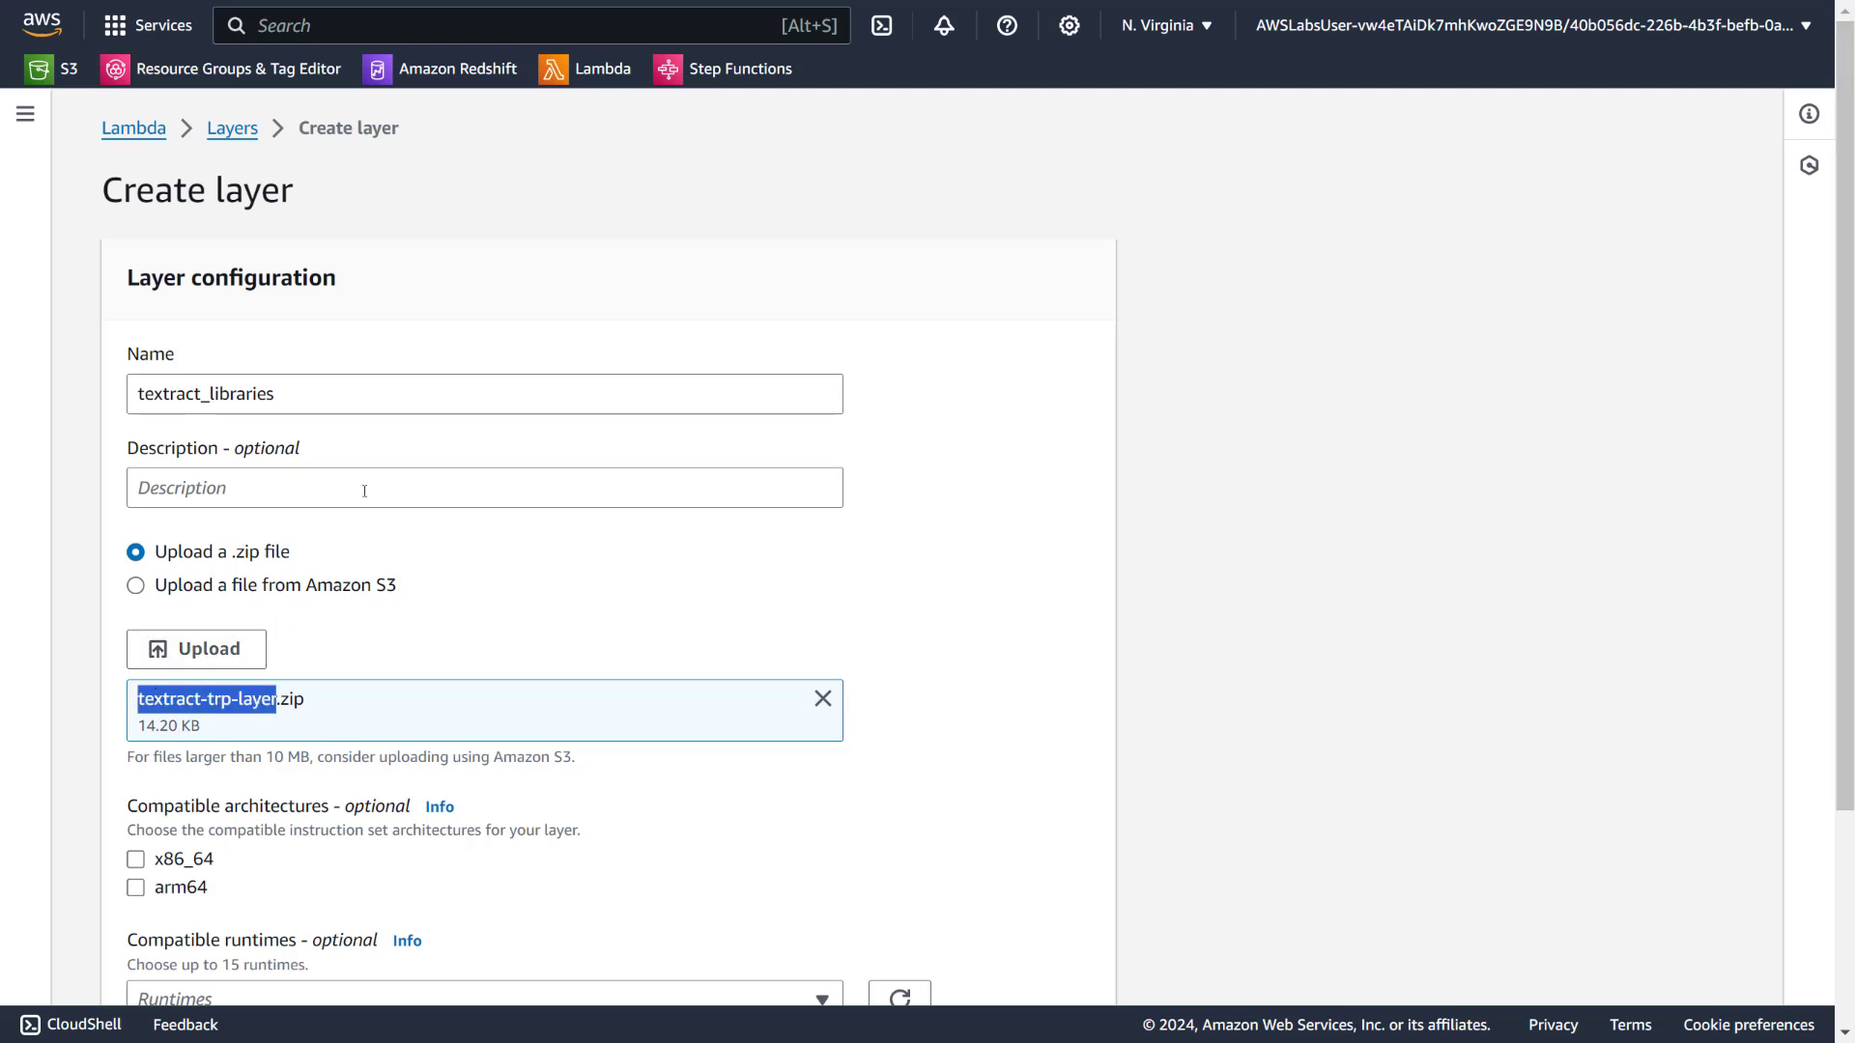
{"action": "left_click", "coordinate": [324, 388]}
{"action": "key", "text": "ctrl+a"}
{"action": "key", "text": "ctrl+v"}
{"action": "scroll", "coordinate": [156, 554], "scroll_direction": "down", "scroll_amount": 3}
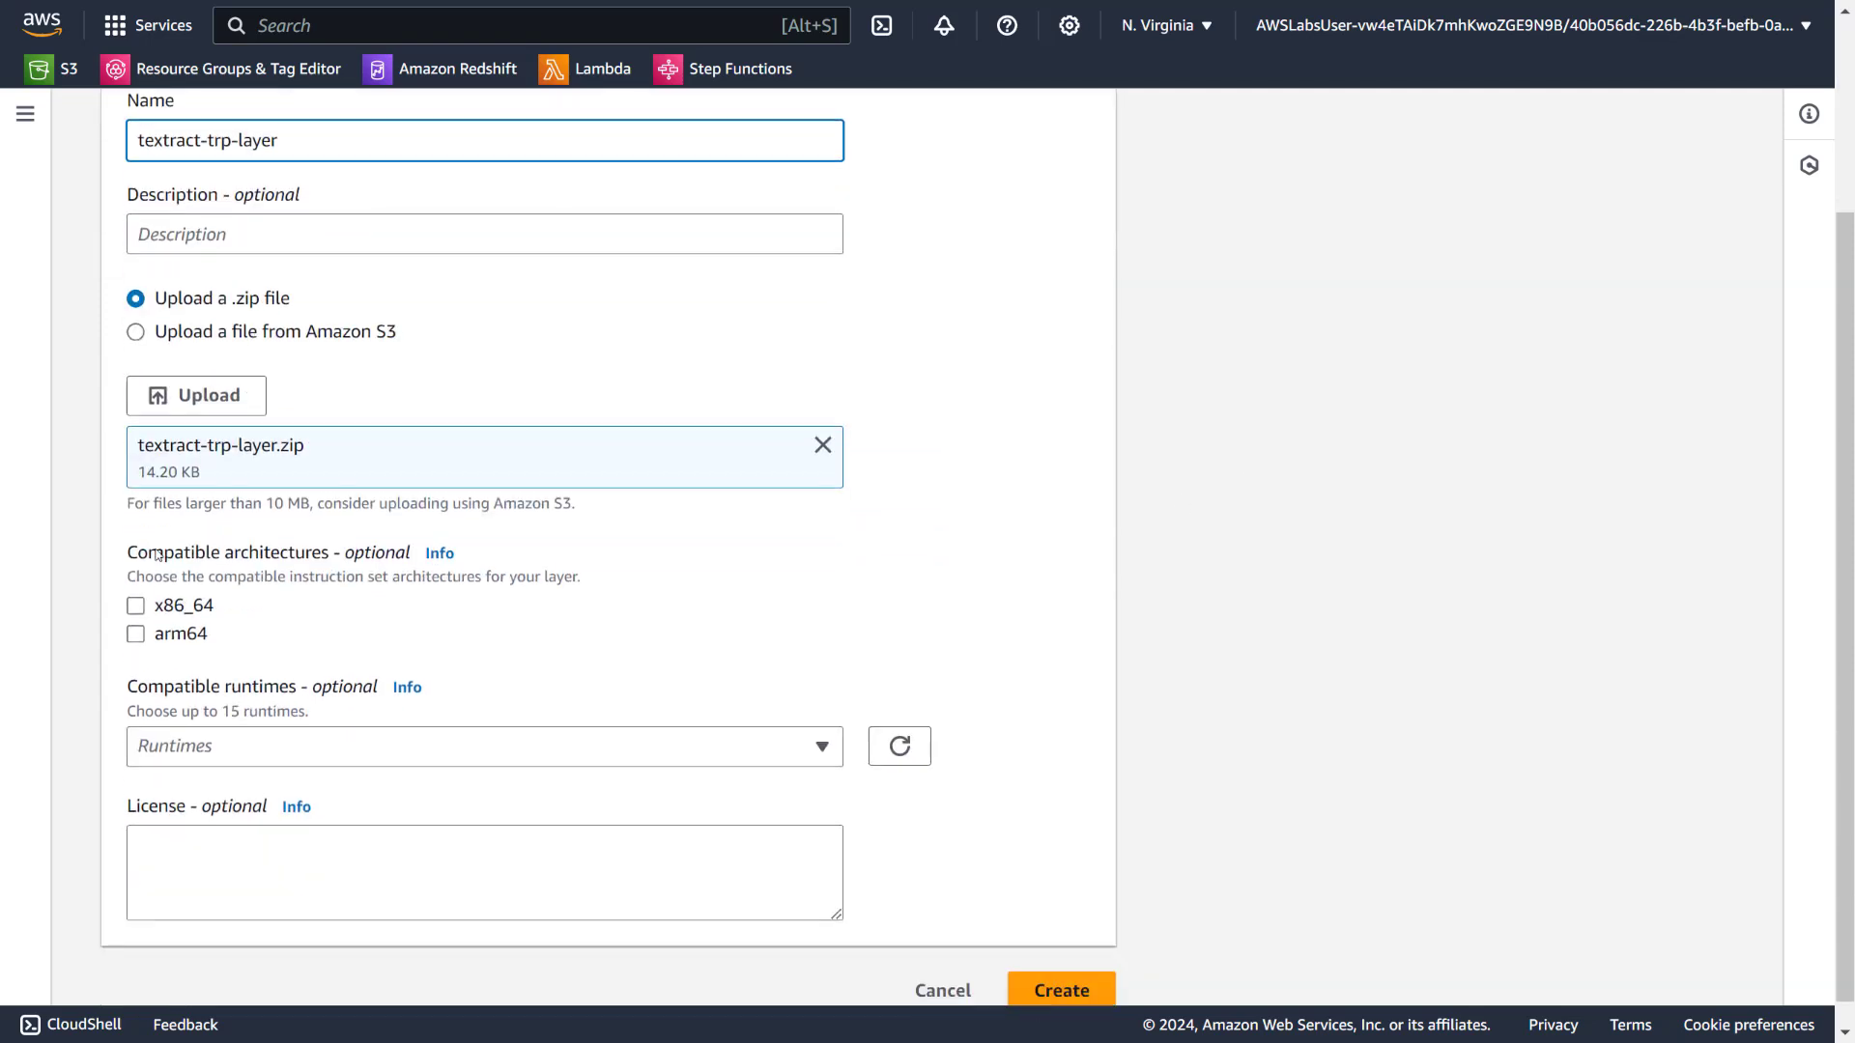
Set the layer's compatible architecture to x86_64 and its compatible runtime to Python 3.11, and create the layer
{"action": "left_click", "coordinate": [135, 606]}
{"action": "scroll", "coordinate": [583, 737], "scroll_direction": "down", "scroll_amount": 1}
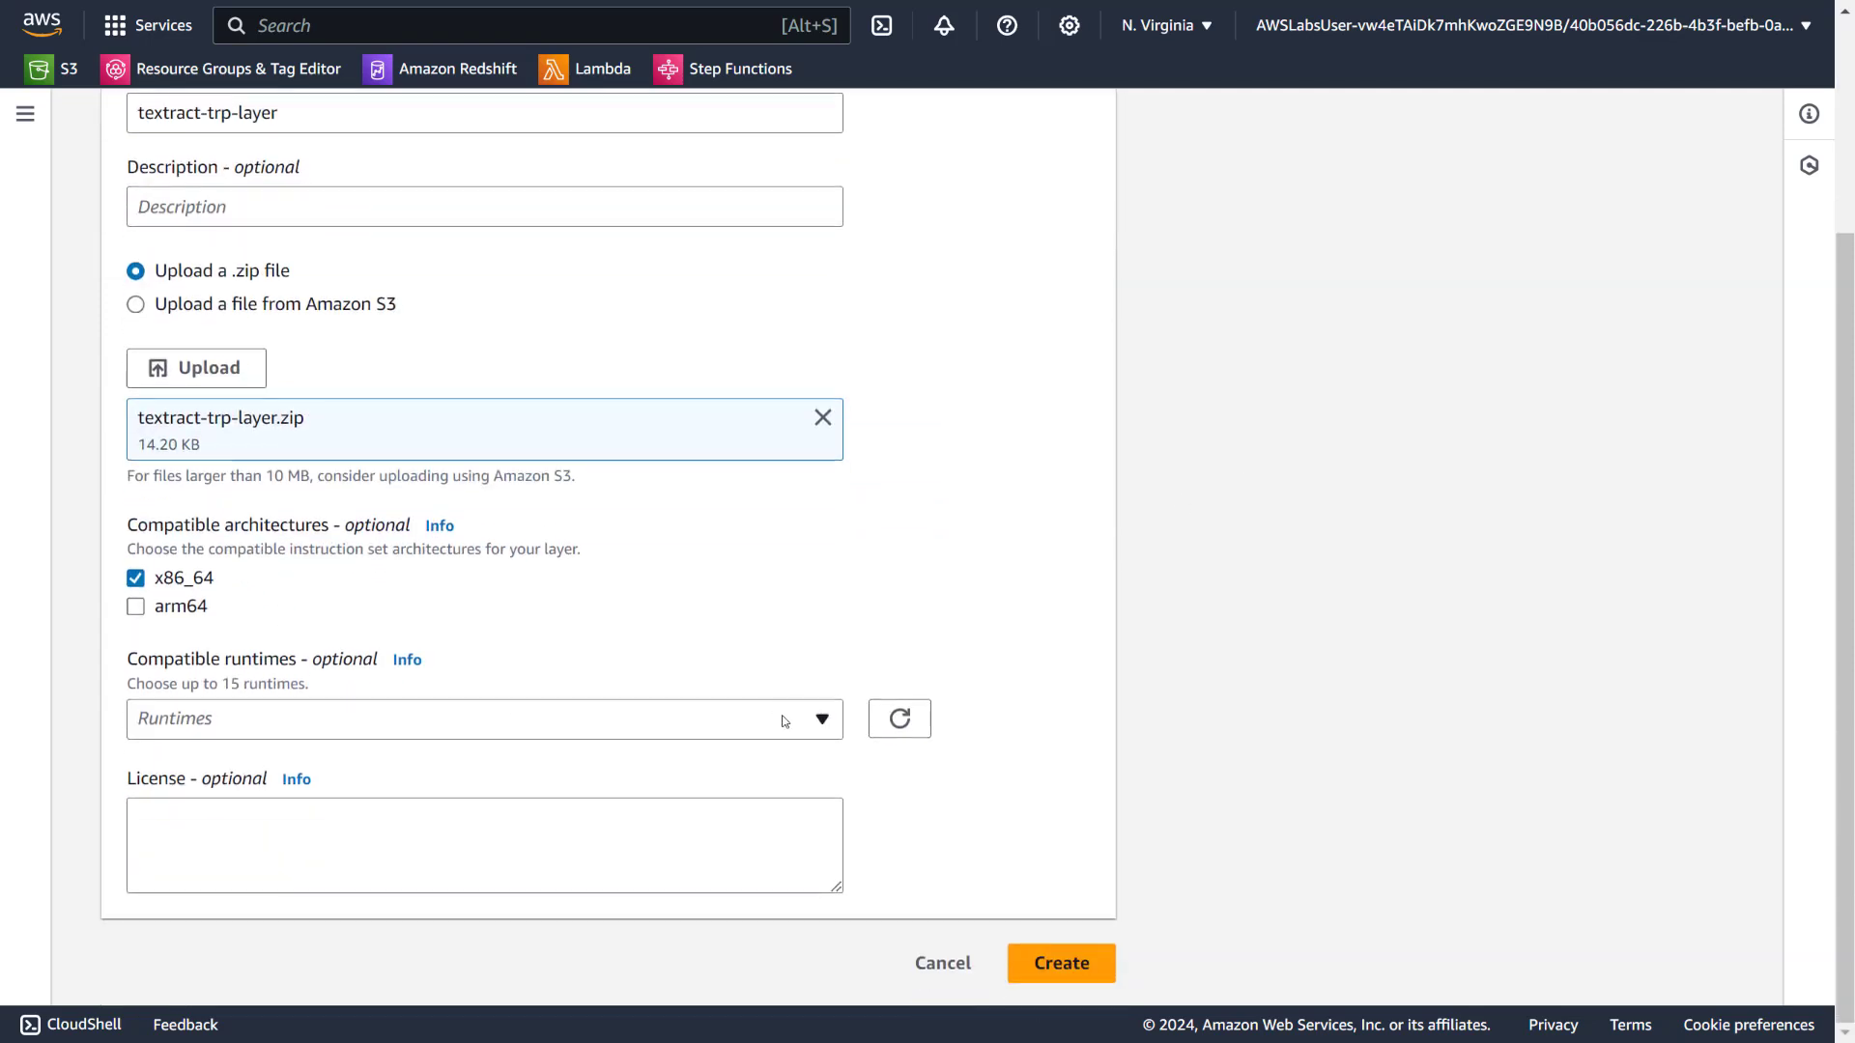
{"action": "left_click", "coordinate": [766, 716]}
{"action": "scroll", "coordinate": [166, 302], "scroll_direction": "down", "scroll_amount": 3}
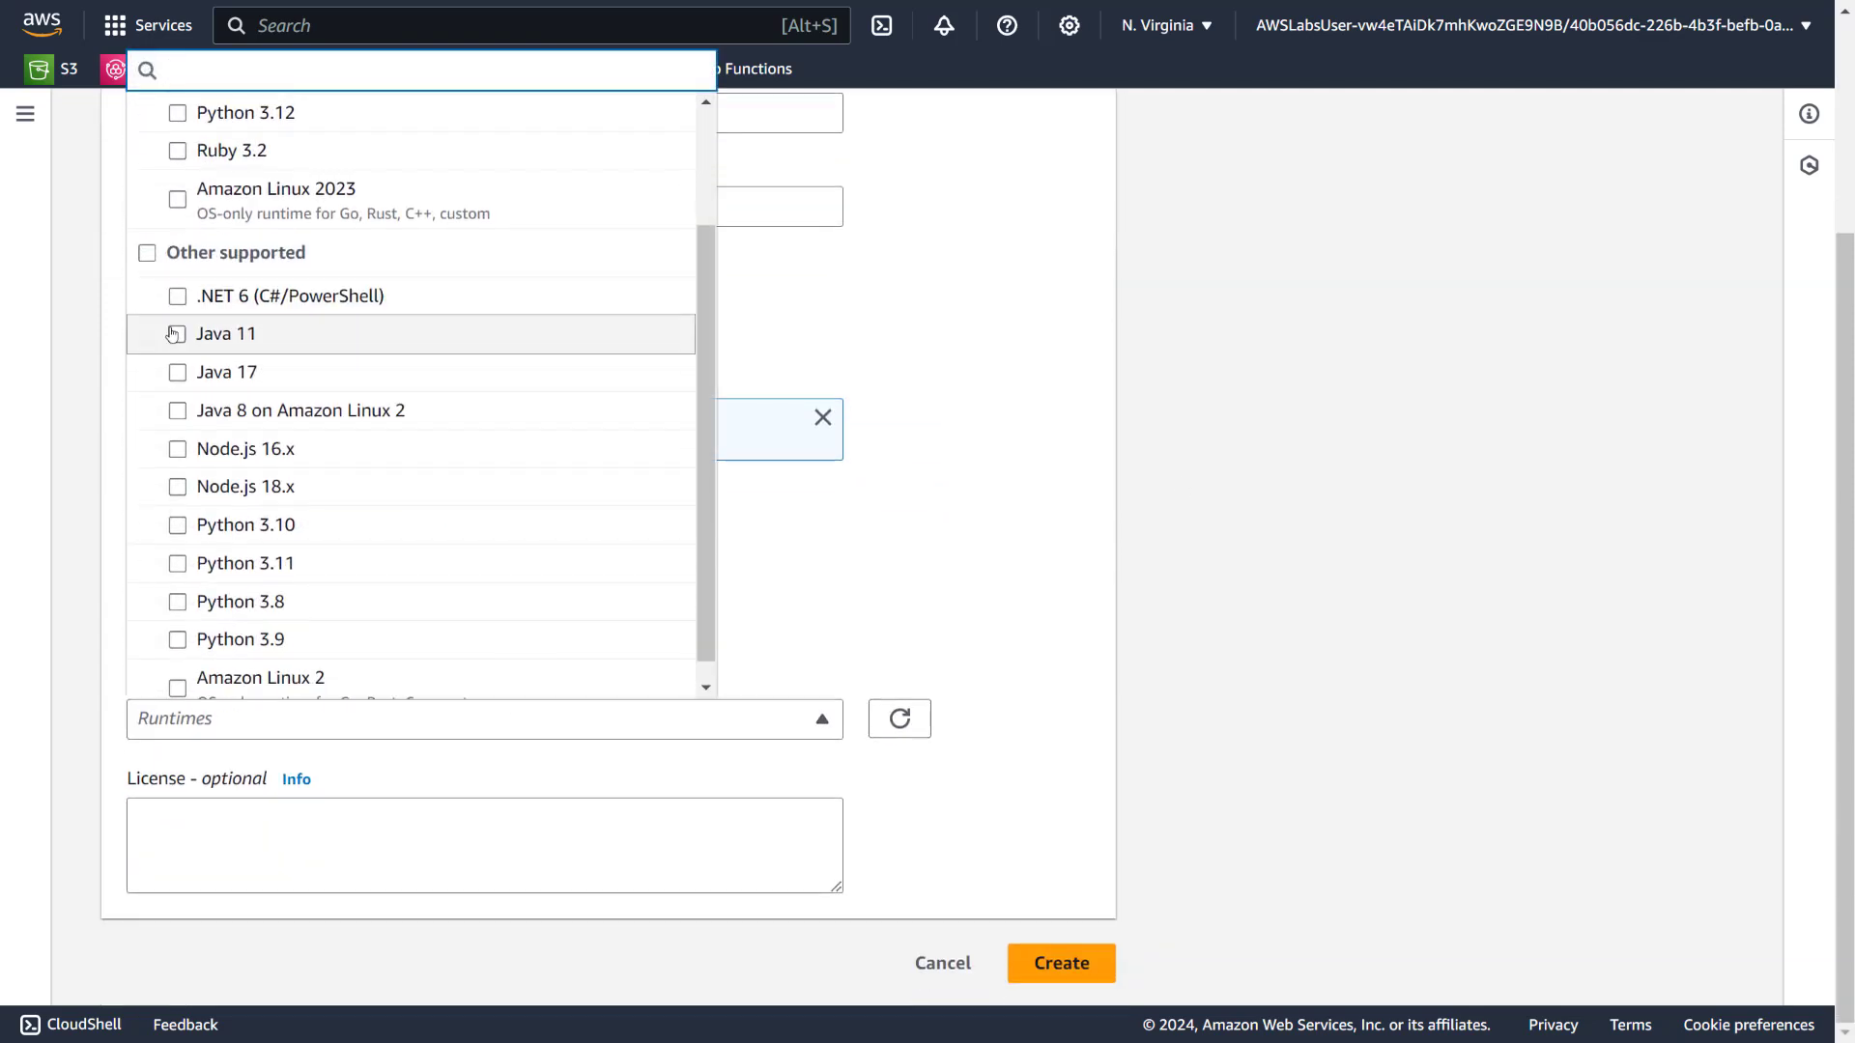
{"action": "left_click", "coordinate": [173, 543]}
{"action": "left_click", "coordinate": [1074, 570]}
{"action": "scroll", "coordinate": [1063, 956], "scroll_direction": "down", "scroll_amount": 1}
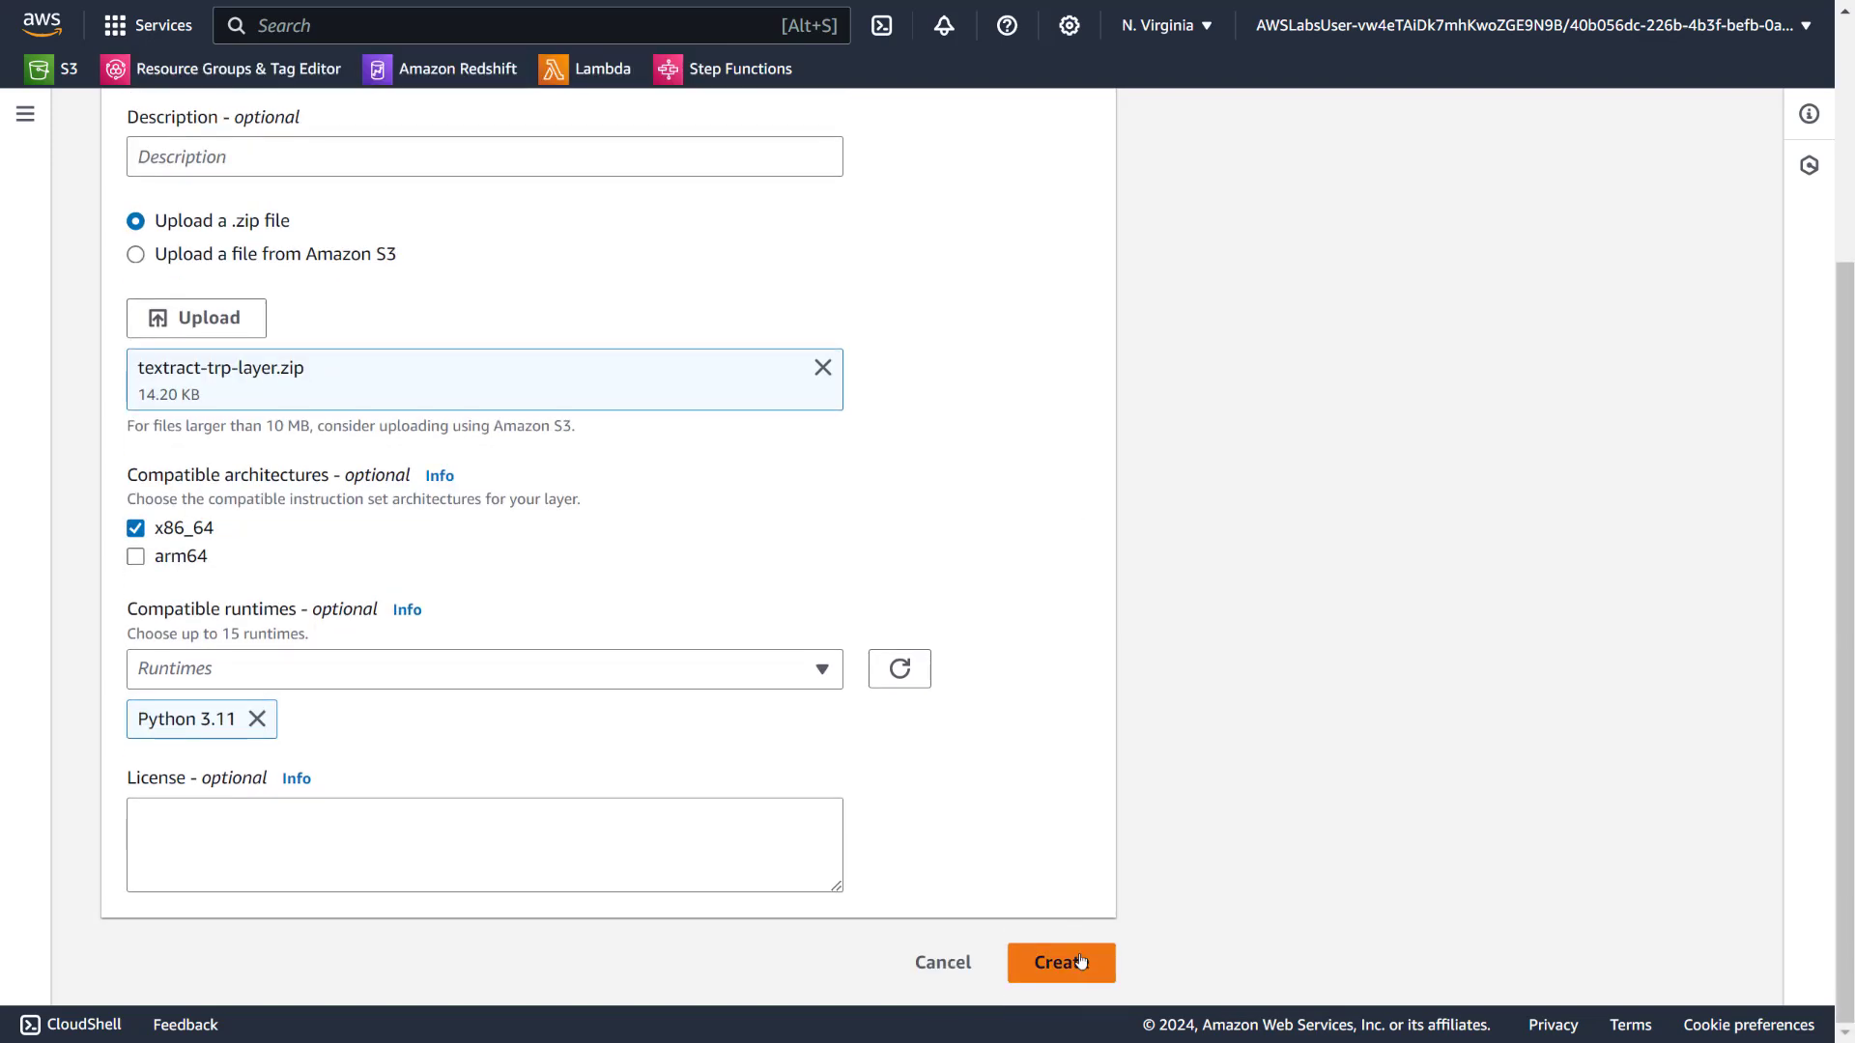
{"action": "left_click", "coordinate": [1083, 966]}
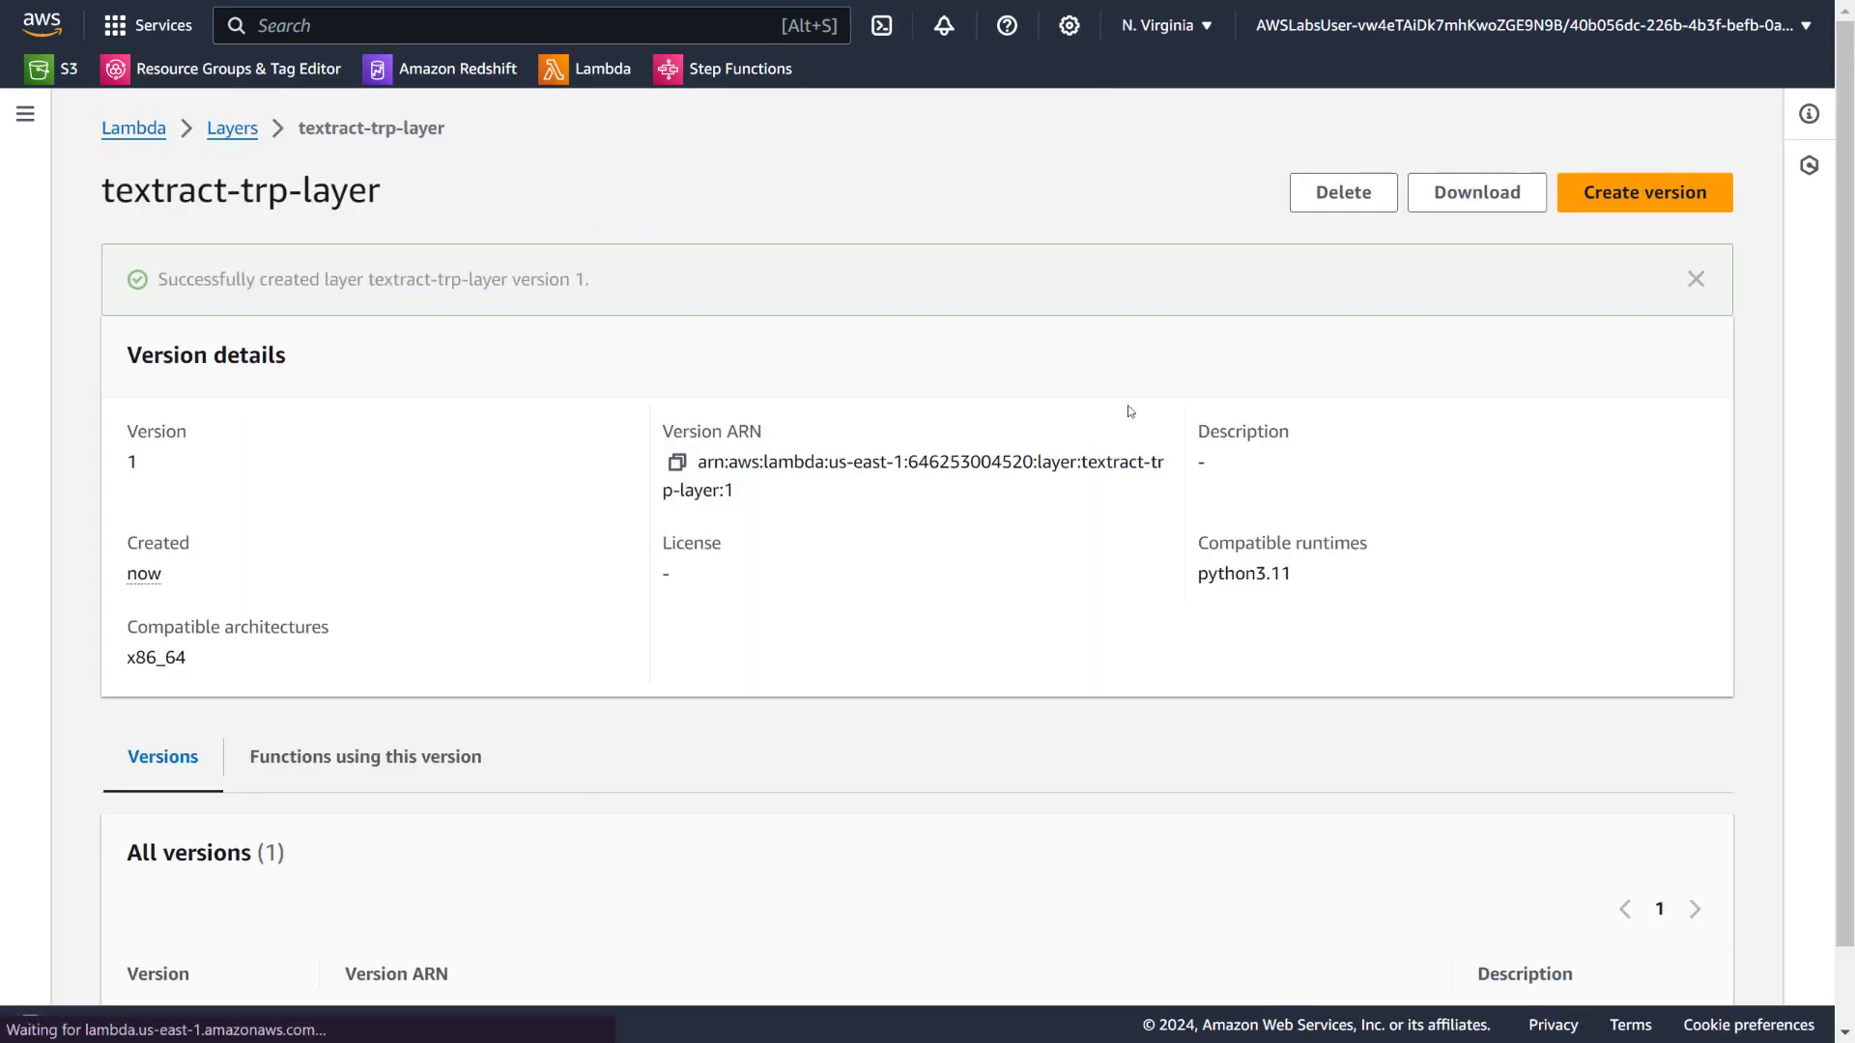
Start authoring a new Lambda function from scratch, named labFunction, with the Python 3.11 runtime
{"action": "left_click", "coordinate": [238, 128]}
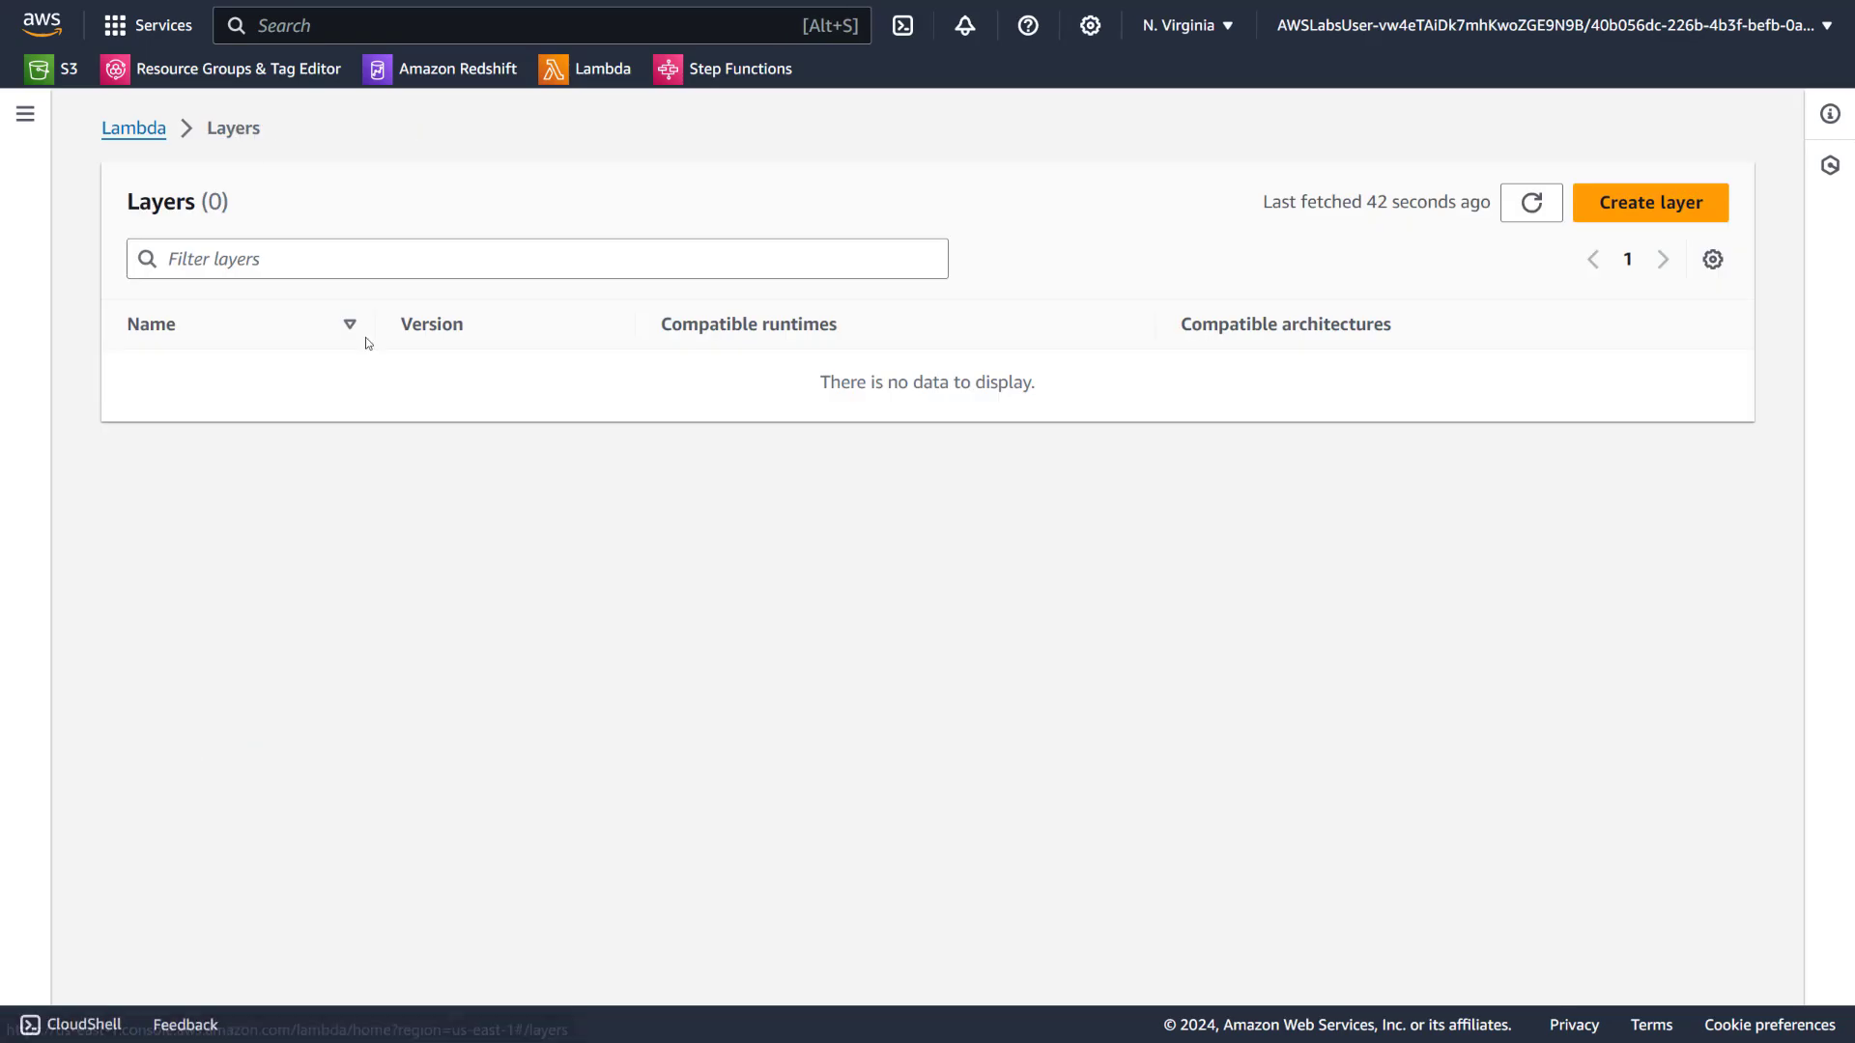
{"action": "left_click", "coordinate": [25, 114]}
{"action": "left_click", "coordinate": [68, 282]}
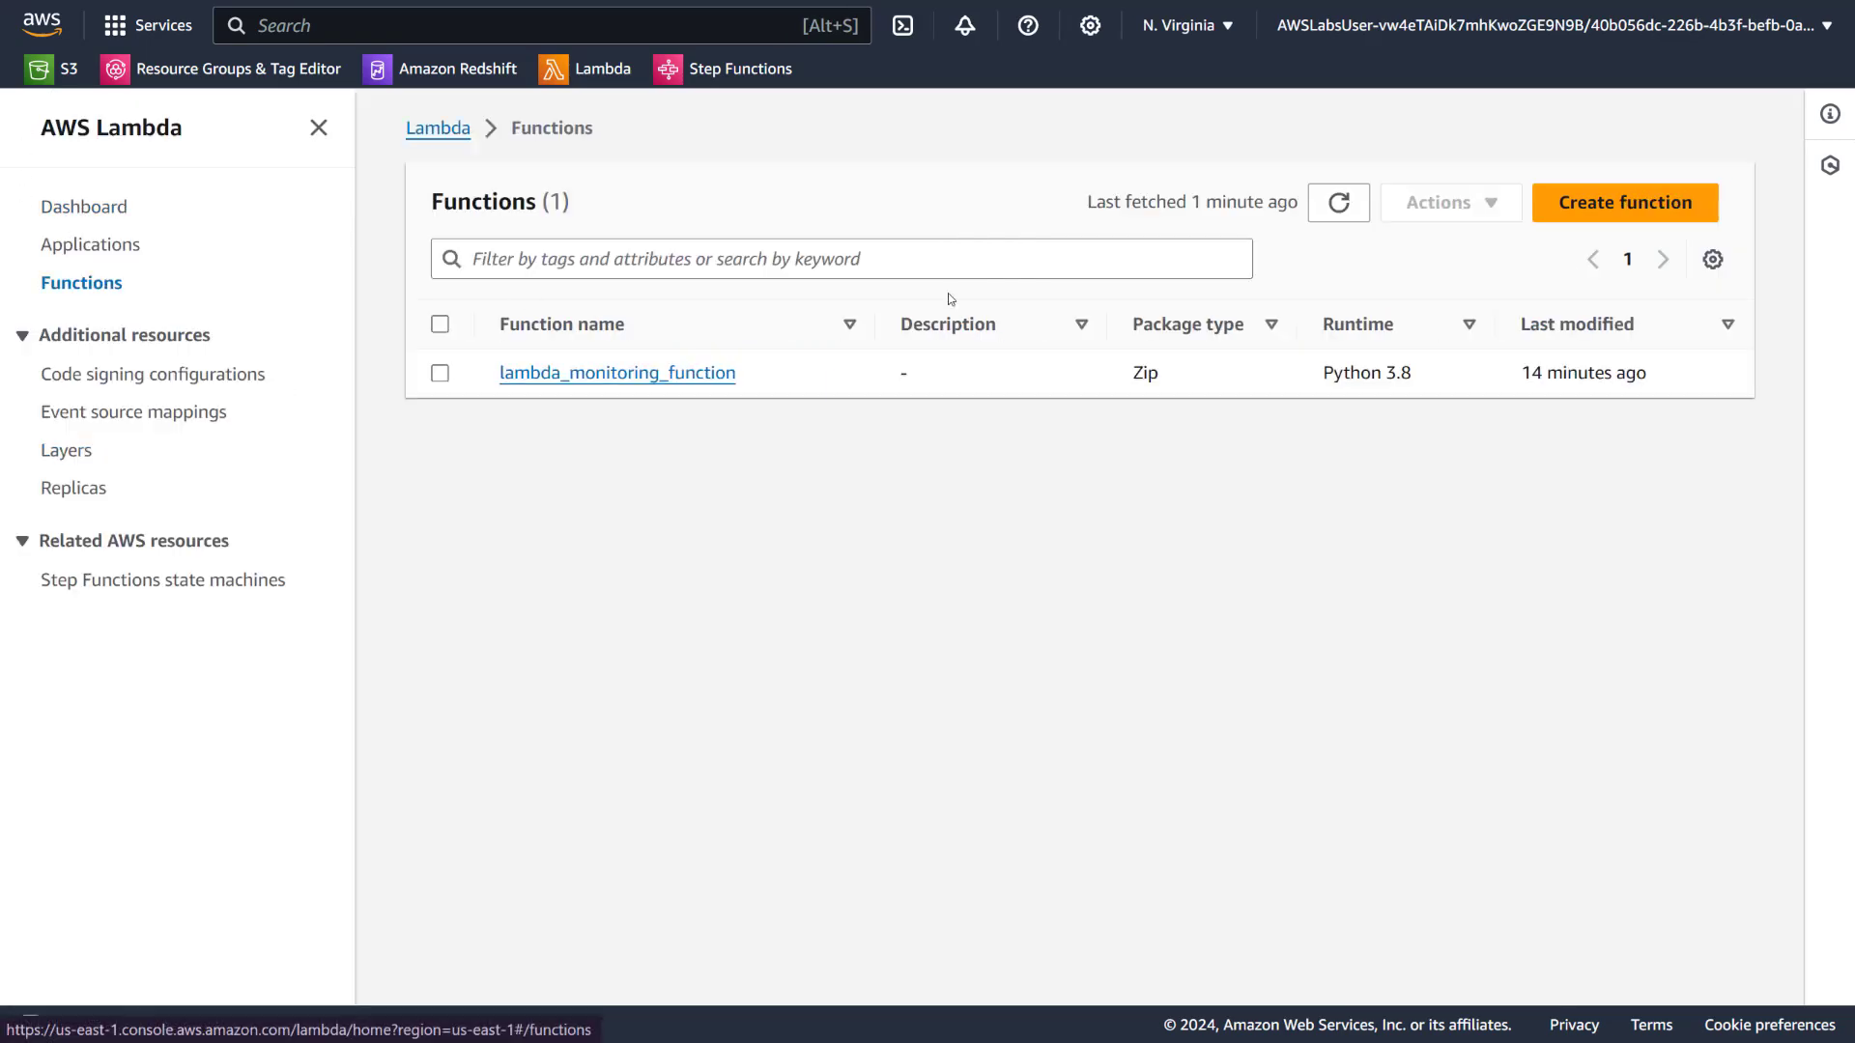
{"action": "left_click", "coordinate": [1645, 203]}
{"action": "scroll", "coordinate": [381, 385], "scroll_direction": "down", "scroll_amount": 3}
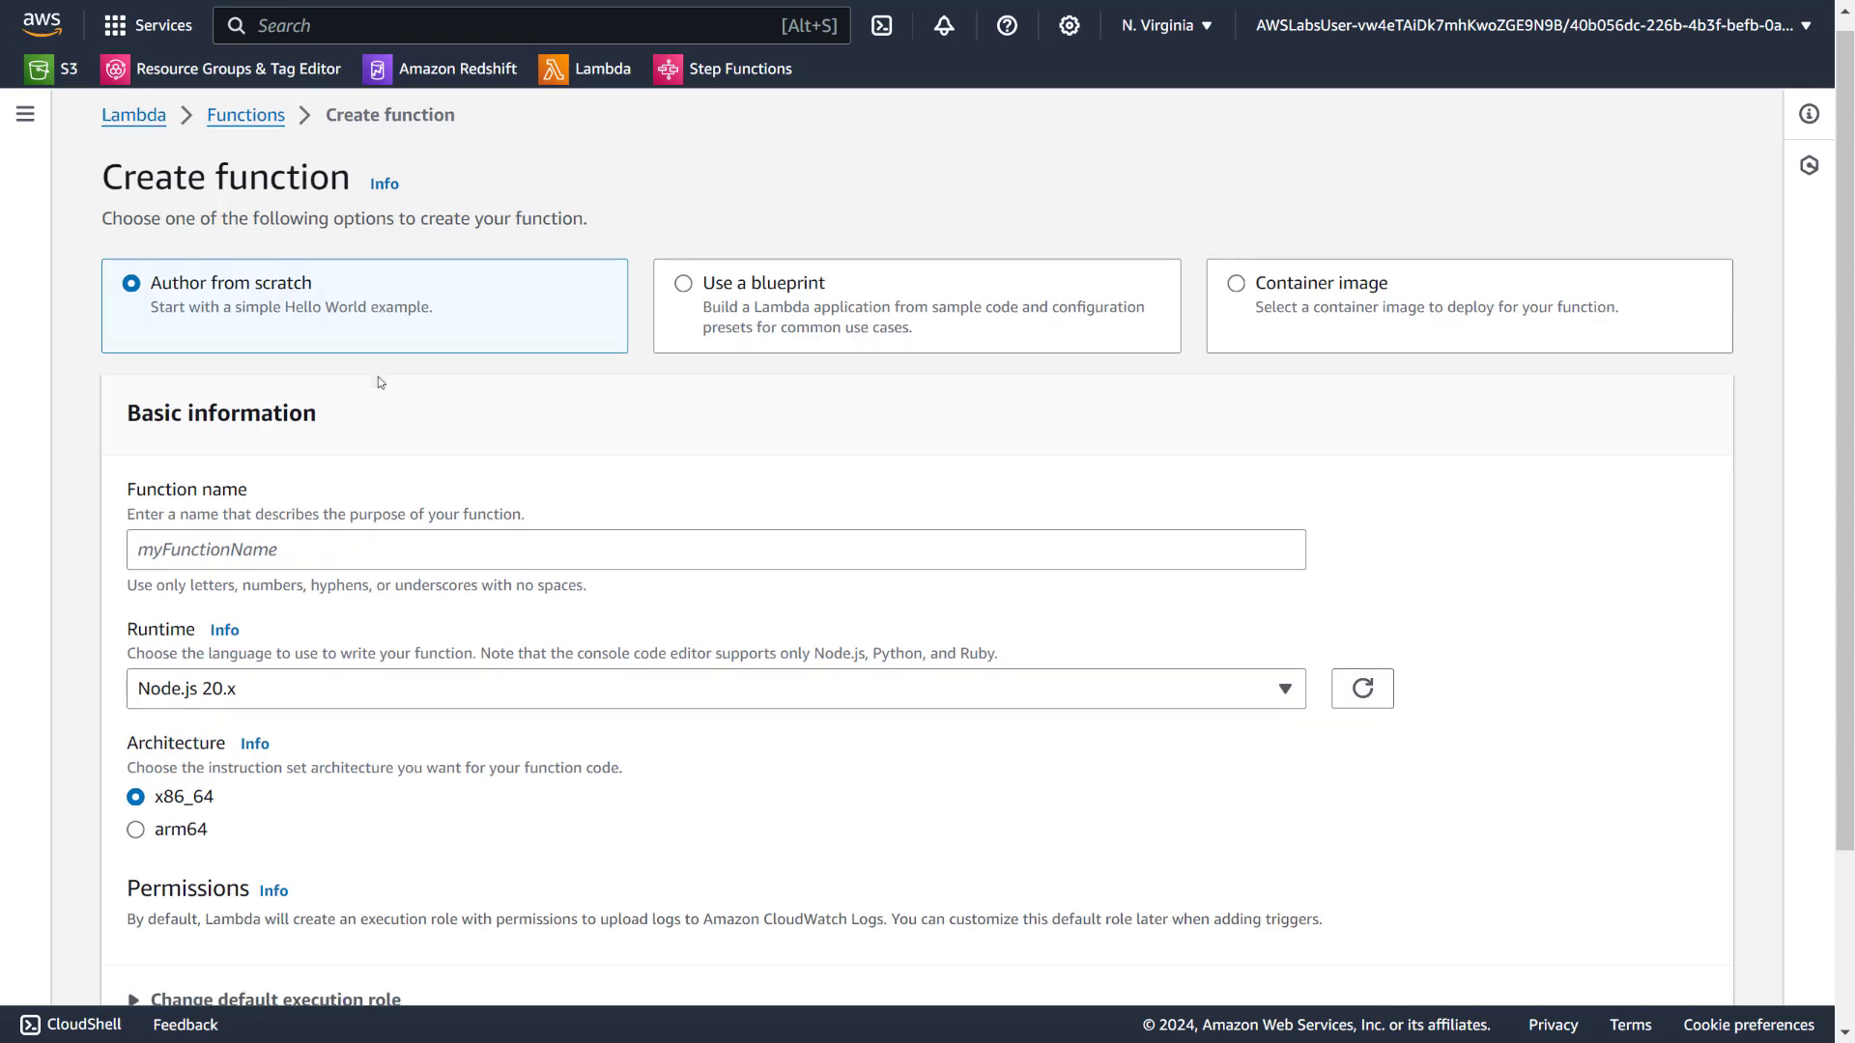
{"action": "left_click", "coordinate": [353, 326]}
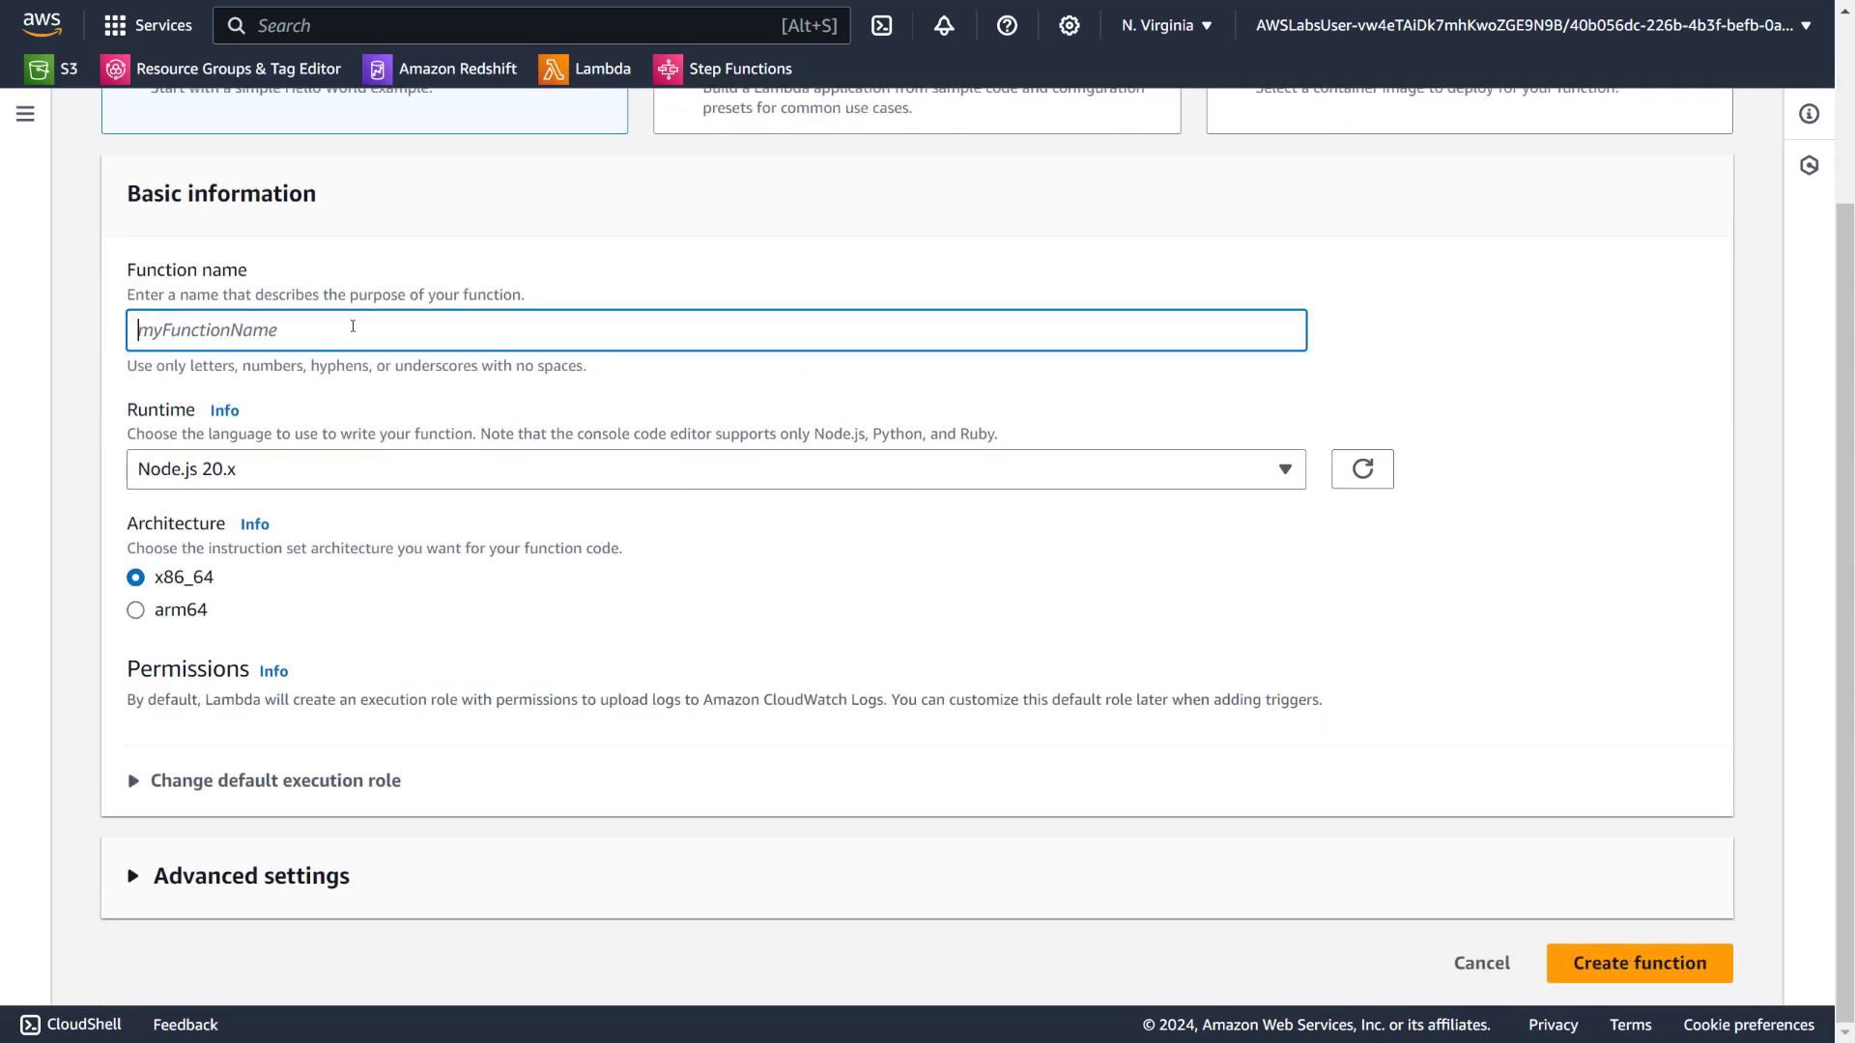
{"action": "type", "text": "labFunction"}
{"action": "left_click", "coordinate": [431, 469]}
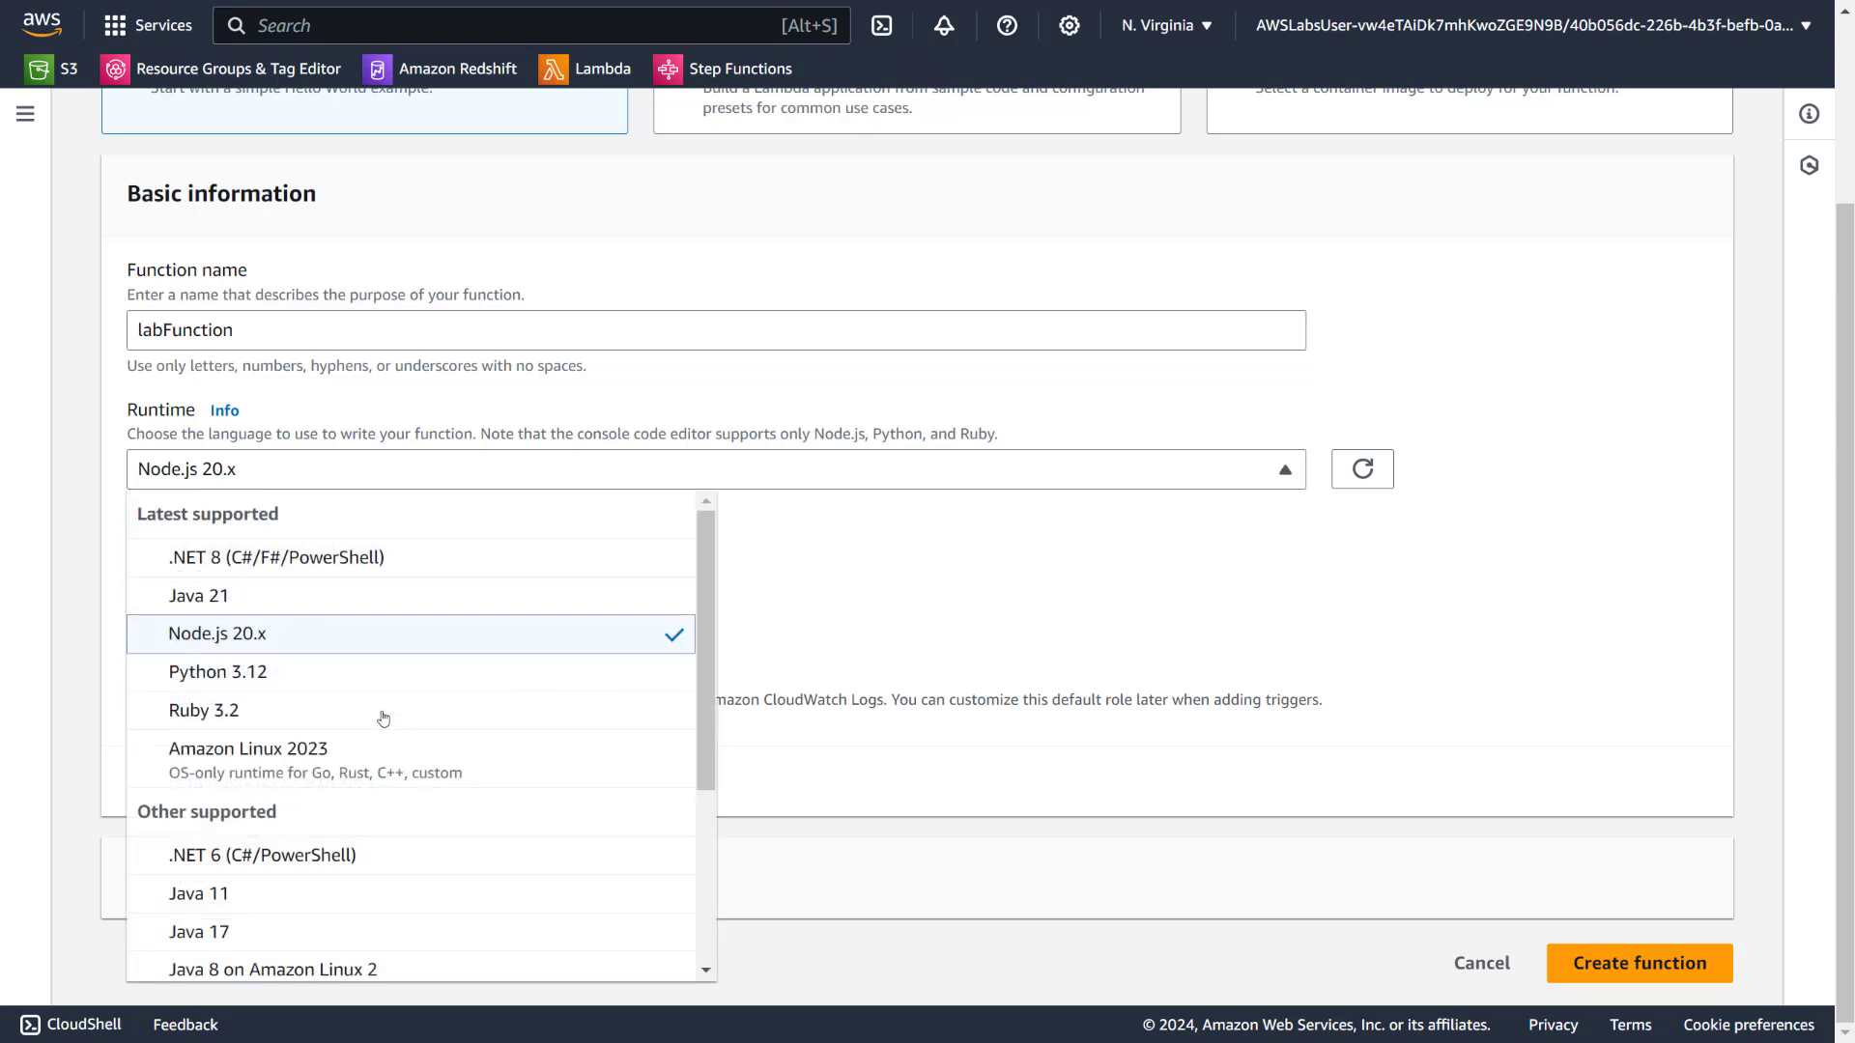
{"action": "scroll", "coordinate": [435, 829], "scroll_direction": "down", "scroll_amount": 2}
{"action": "scroll", "coordinate": [434, 829], "scroll_direction": "down", "scroll_amount": 1}
{"action": "left_click", "coordinate": [315, 874]}
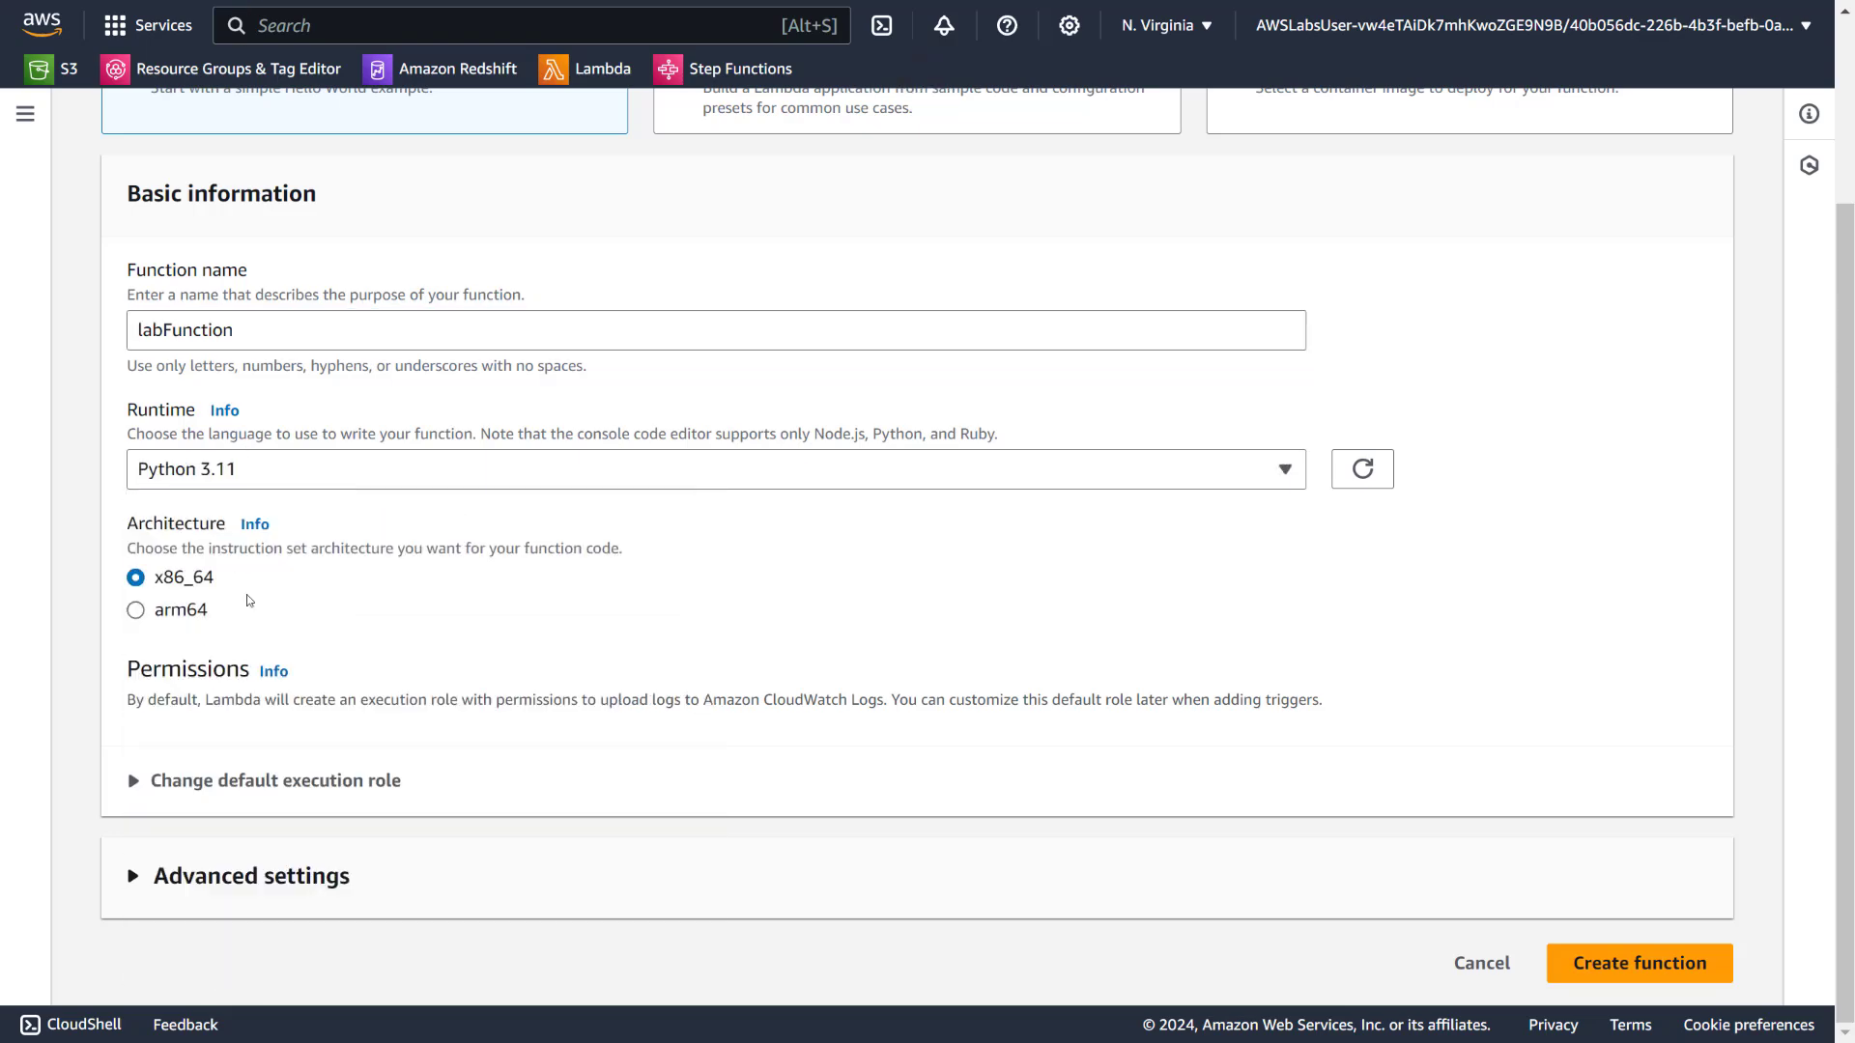
Change the function's execution role to the existing role lab-lambda-function-role
{"action": "left_click", "coordinate": [276, 781]}
{"action": "scroll", "coordinate": [276, 560], "scroll_direction": "down", "scroll_amount": 3}
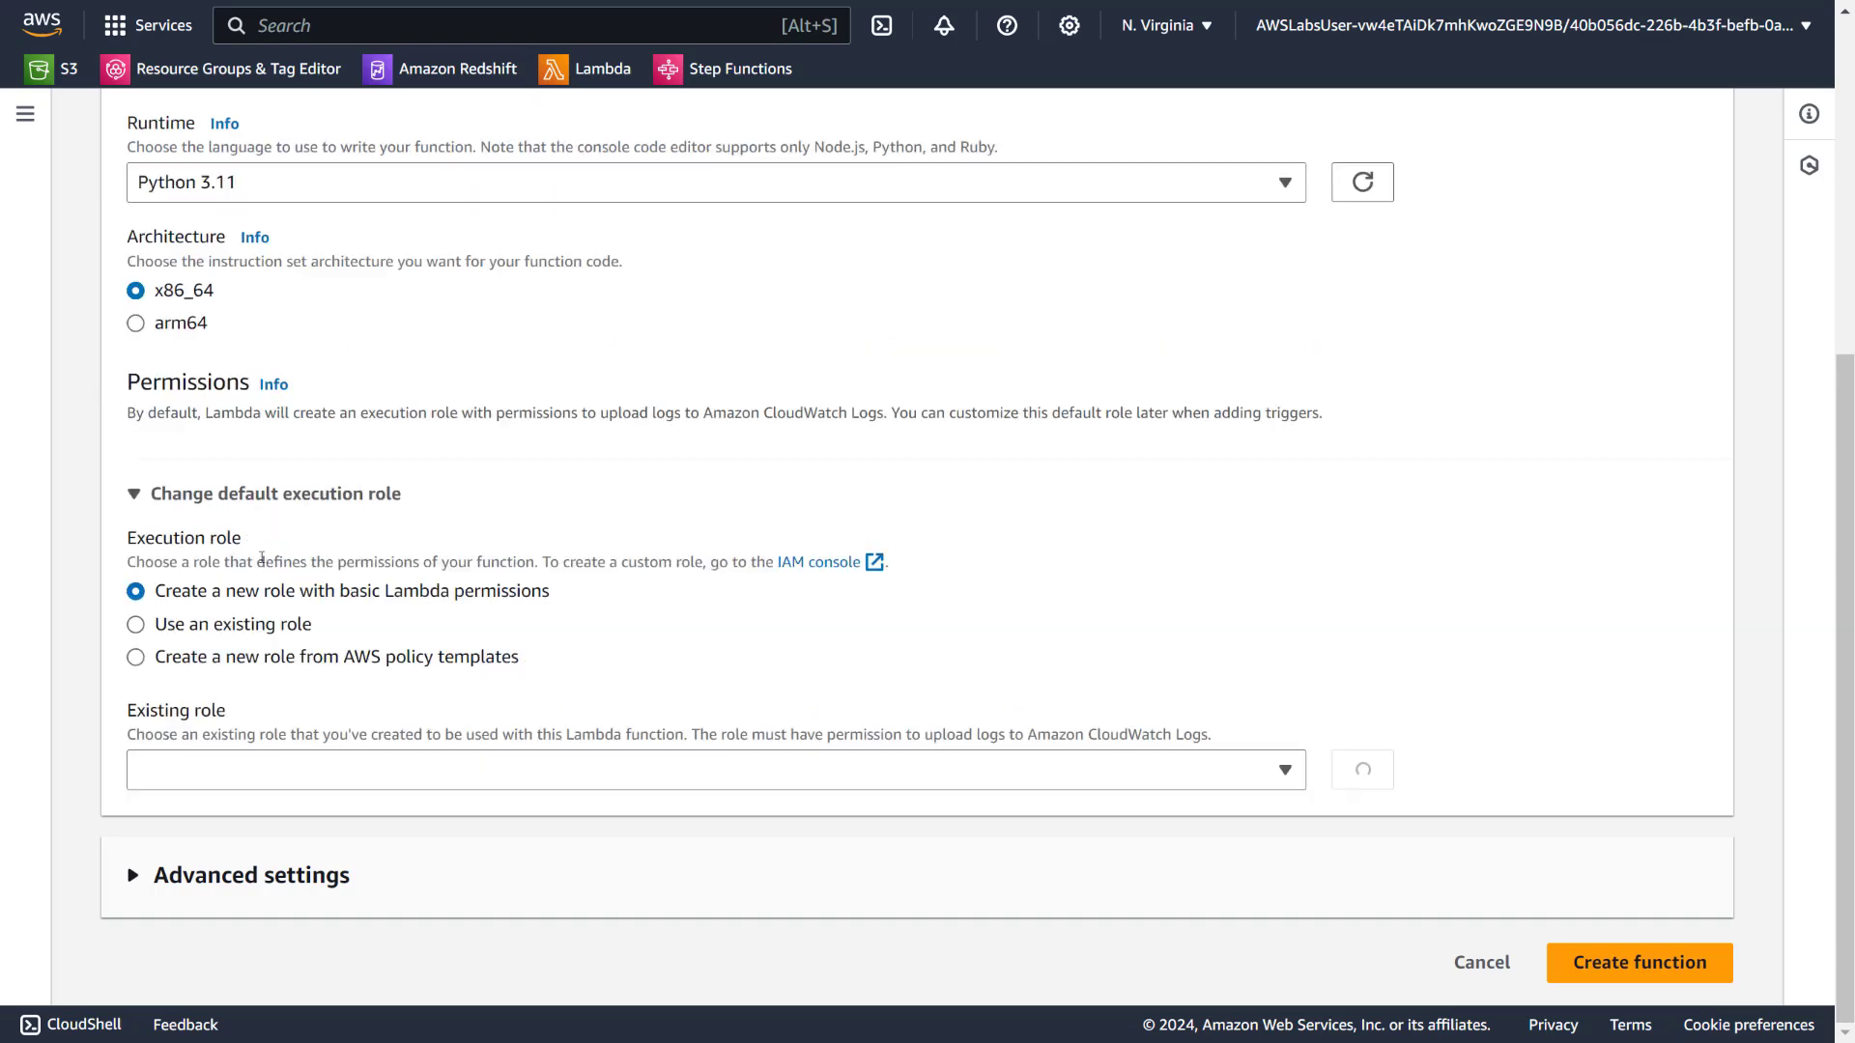
{"action": "left_click", "coordinate": [290, 626]}
{"action": "left_click", "coordinate": [348, 772]}
{"action": "left_click", "coordinate": [370, 732]}
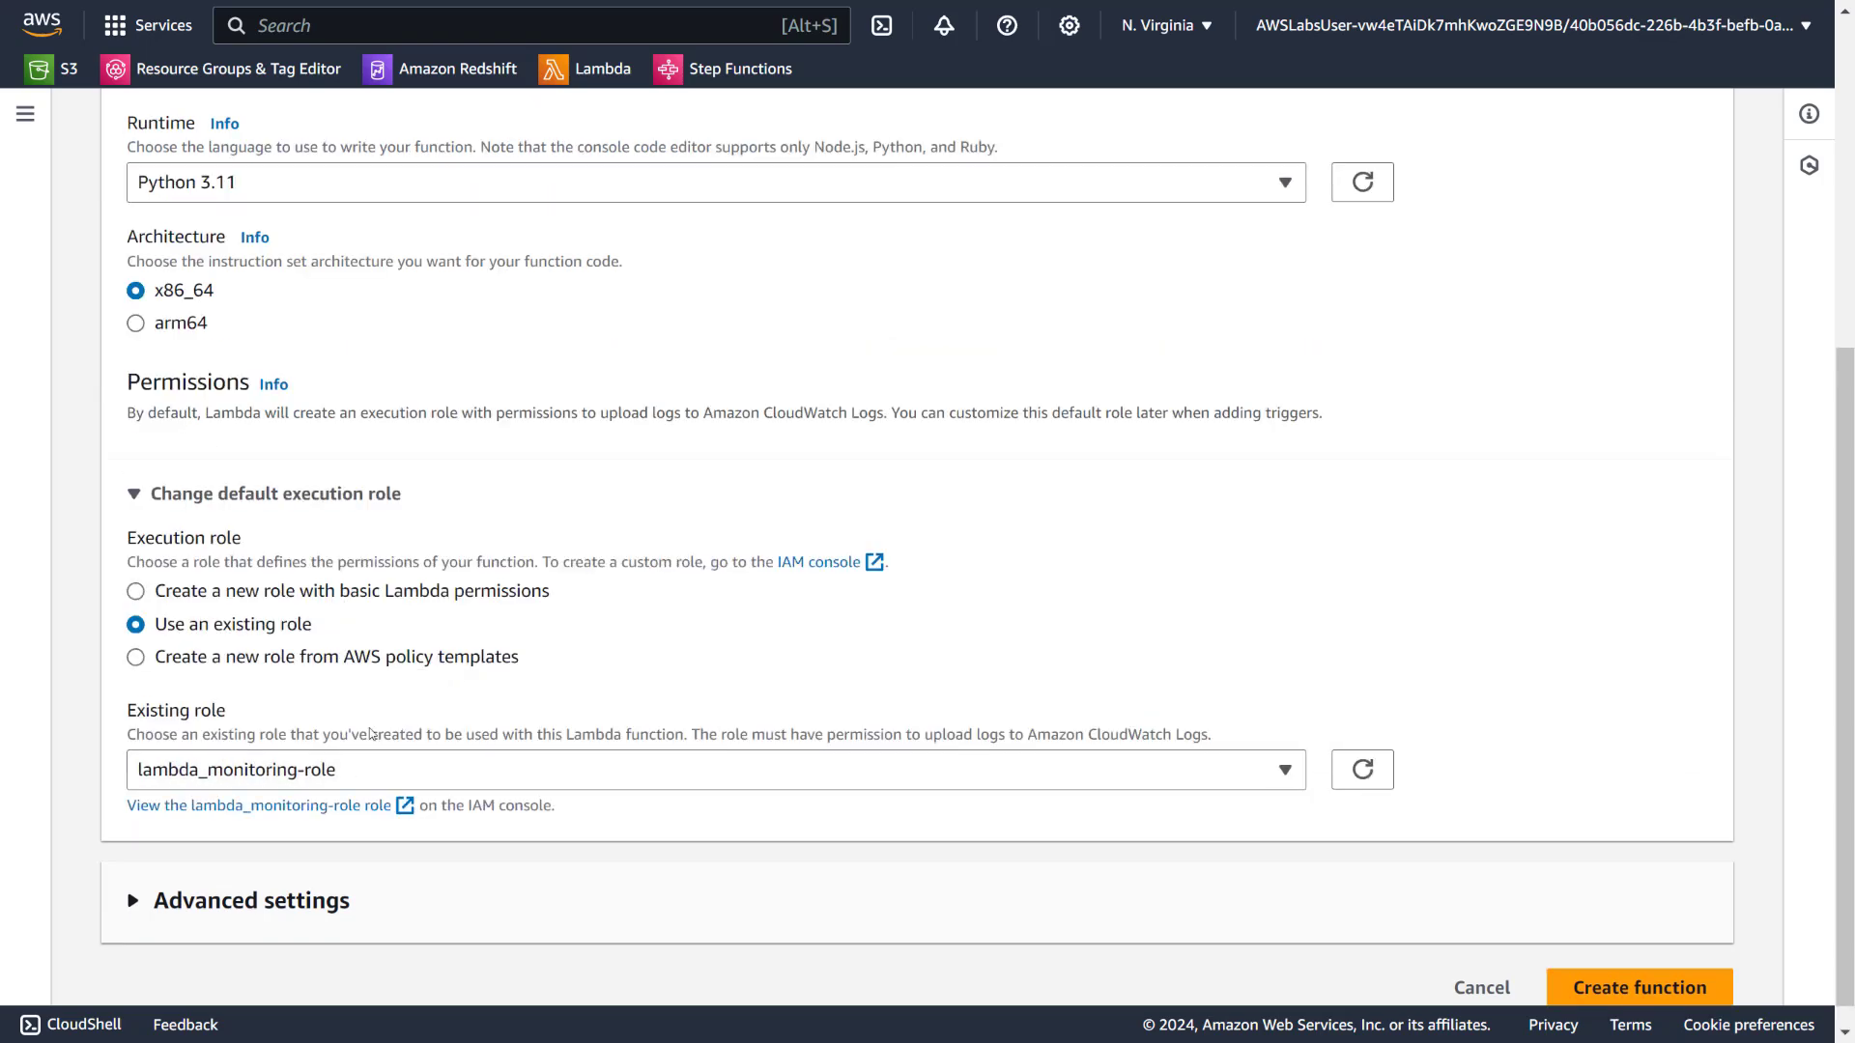
{"action": "left_click", "coordinate": [370, 769]}
{"action": "left_click", "coordinate": [222, 688]}
{"action": "left_click", "coordinate": [435, 657]}
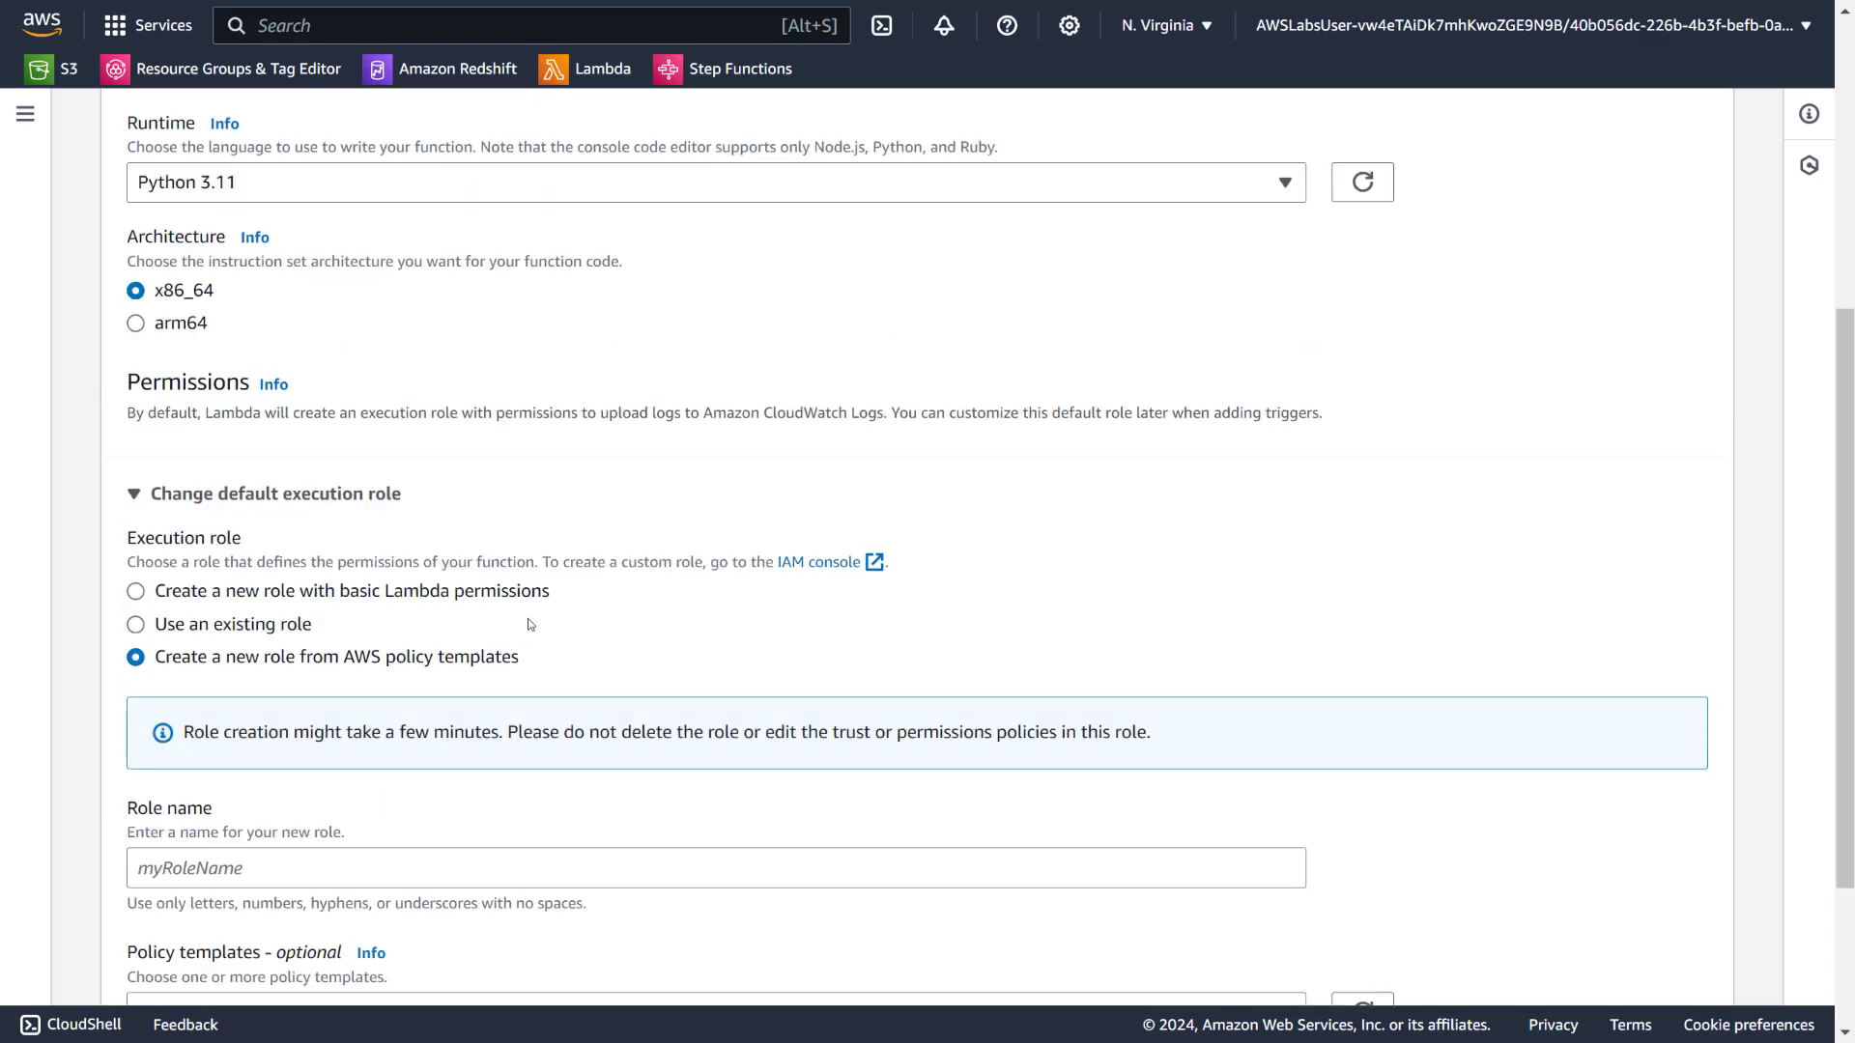
{"action": "left_click", "coordinate": [278, 626]}
{"action": "scroll", "coordinate": [338, 850], "scroll_direction": "down", "scroll_amount": 1}
Review the advanced settings without enabling any option, and create the function
{"action": "left_click", "coordinate": [339, 874]}
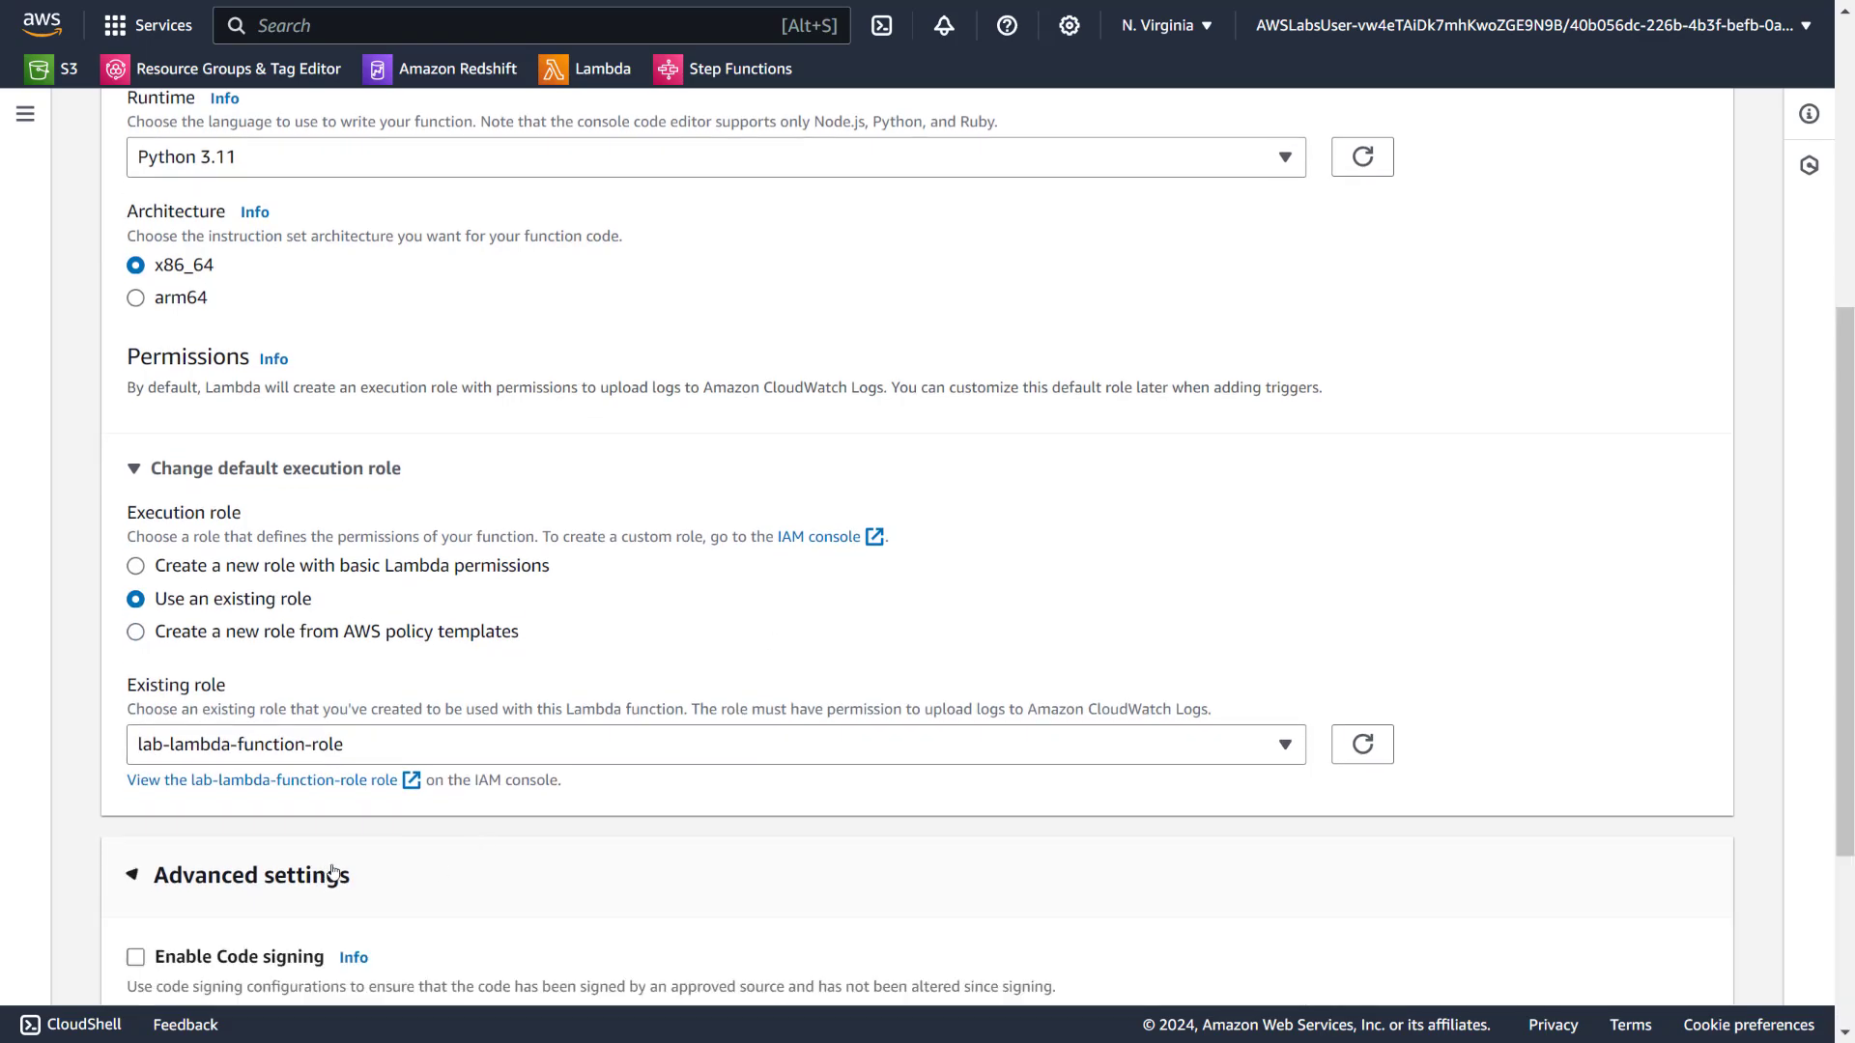
{"action": "scroll", "coordinate": [611, 850], "scroll_direction": "down", "scroll_amount": 1}
{"action": "scroll", "coordinate": [612, 816], "scroll_direction": "down", "scroll_amount": 2}
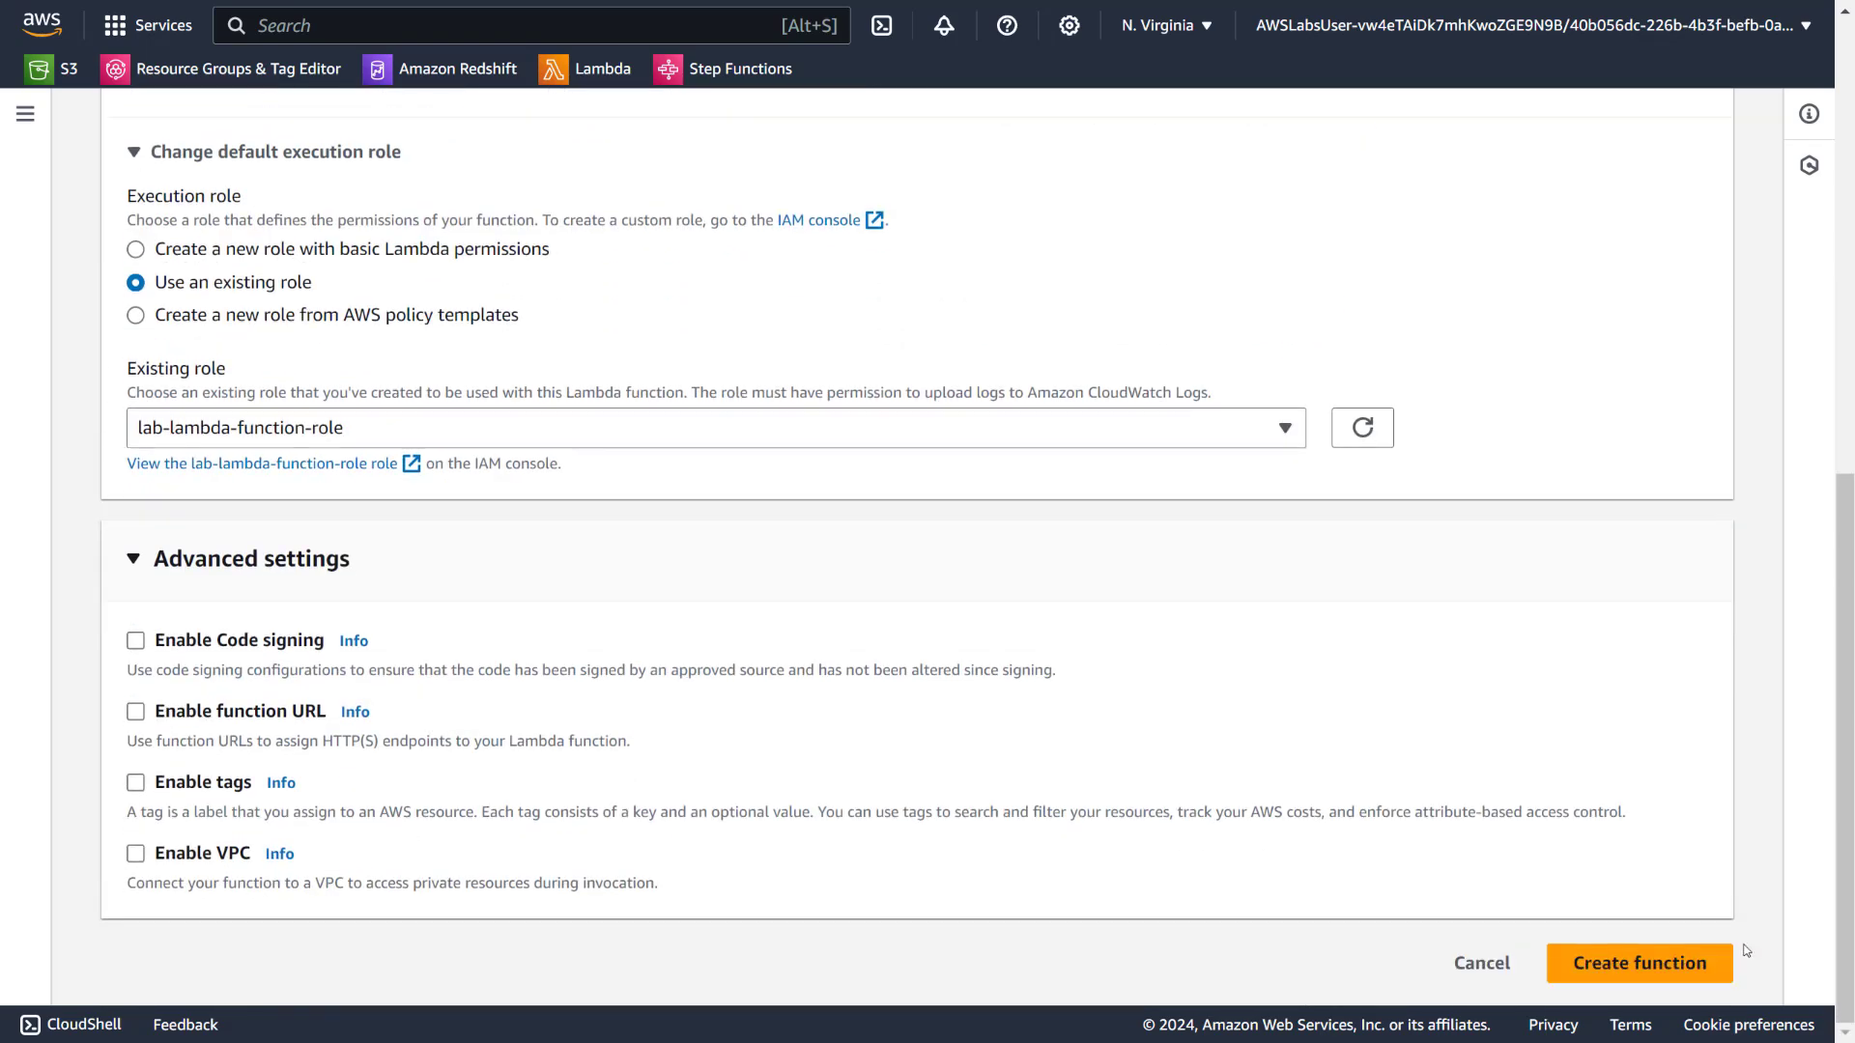
{"action": "left_click", "coordinate": [1626, 965]}
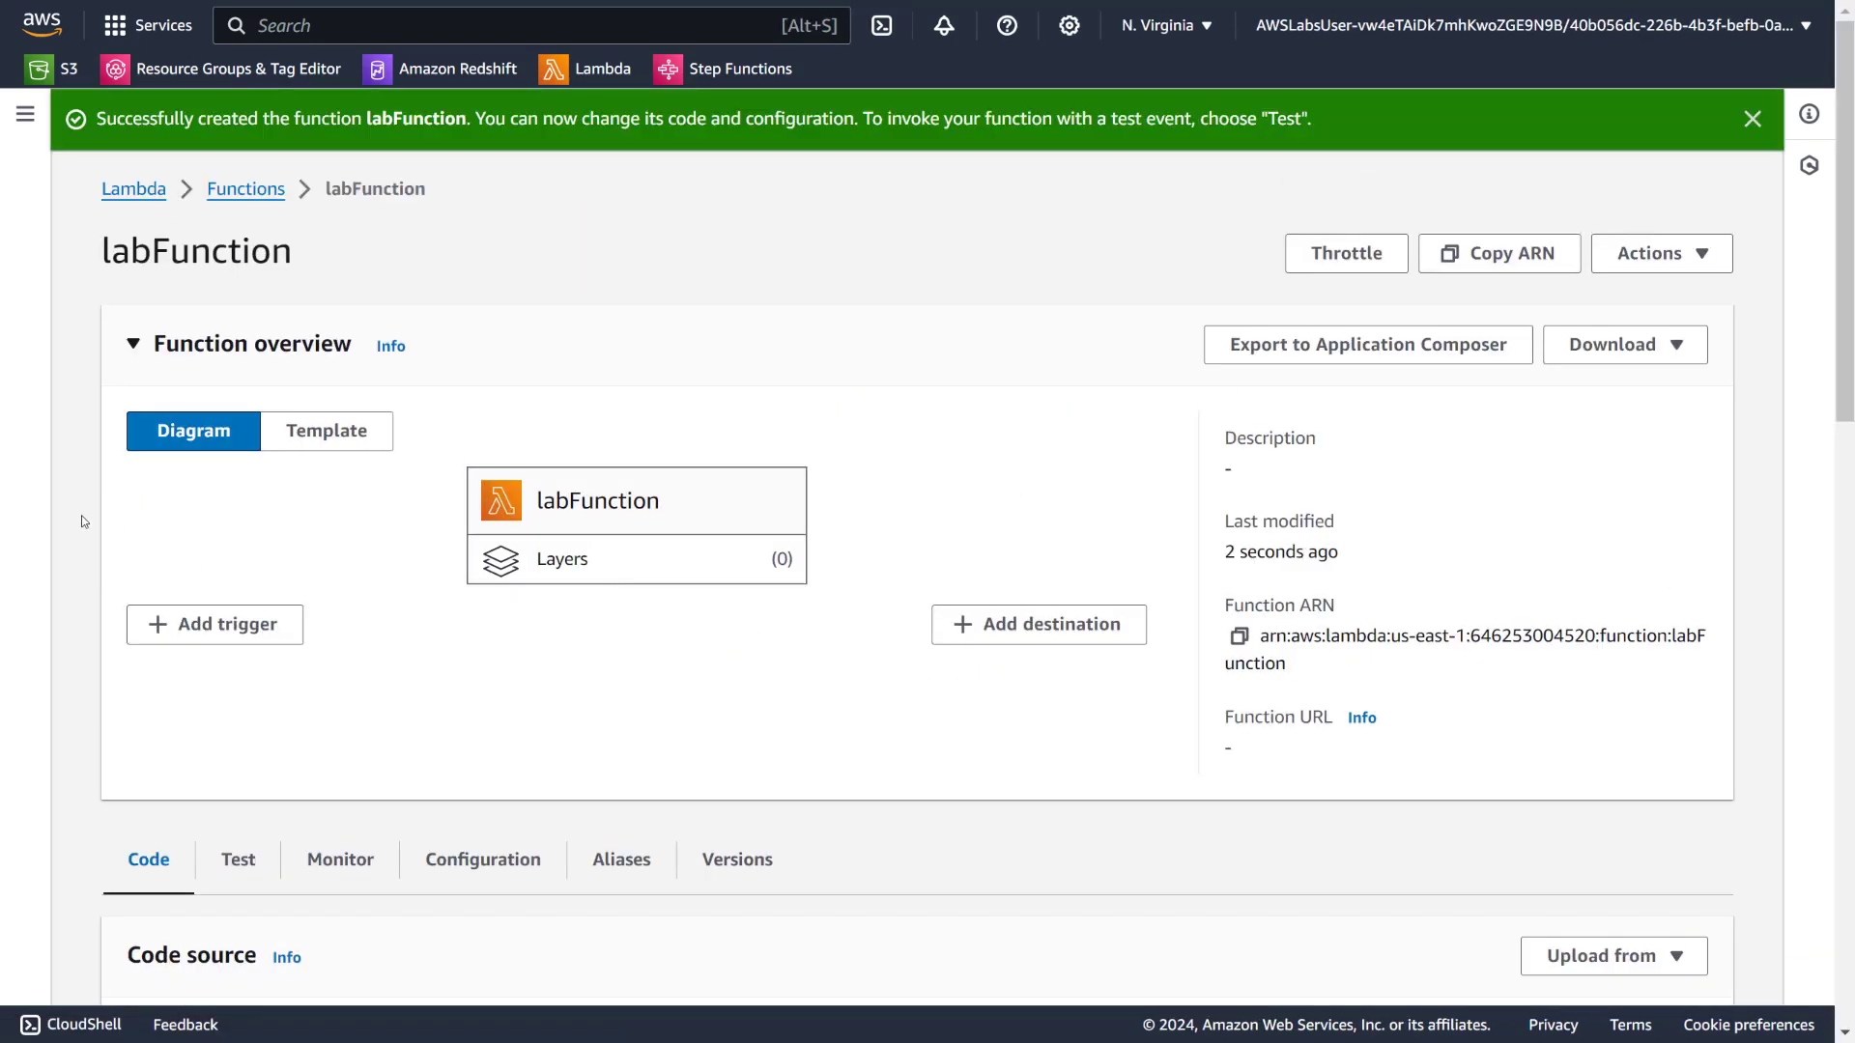
Set labFunction's timeout to 1 min 3 sec in its general configuration and save it
{"action": "scroll", "coordinate": [908, 689], "scroll_direction": "down", "scroll_amount": 4}
{"action": "left_click", "coordinate": [509, 486]}
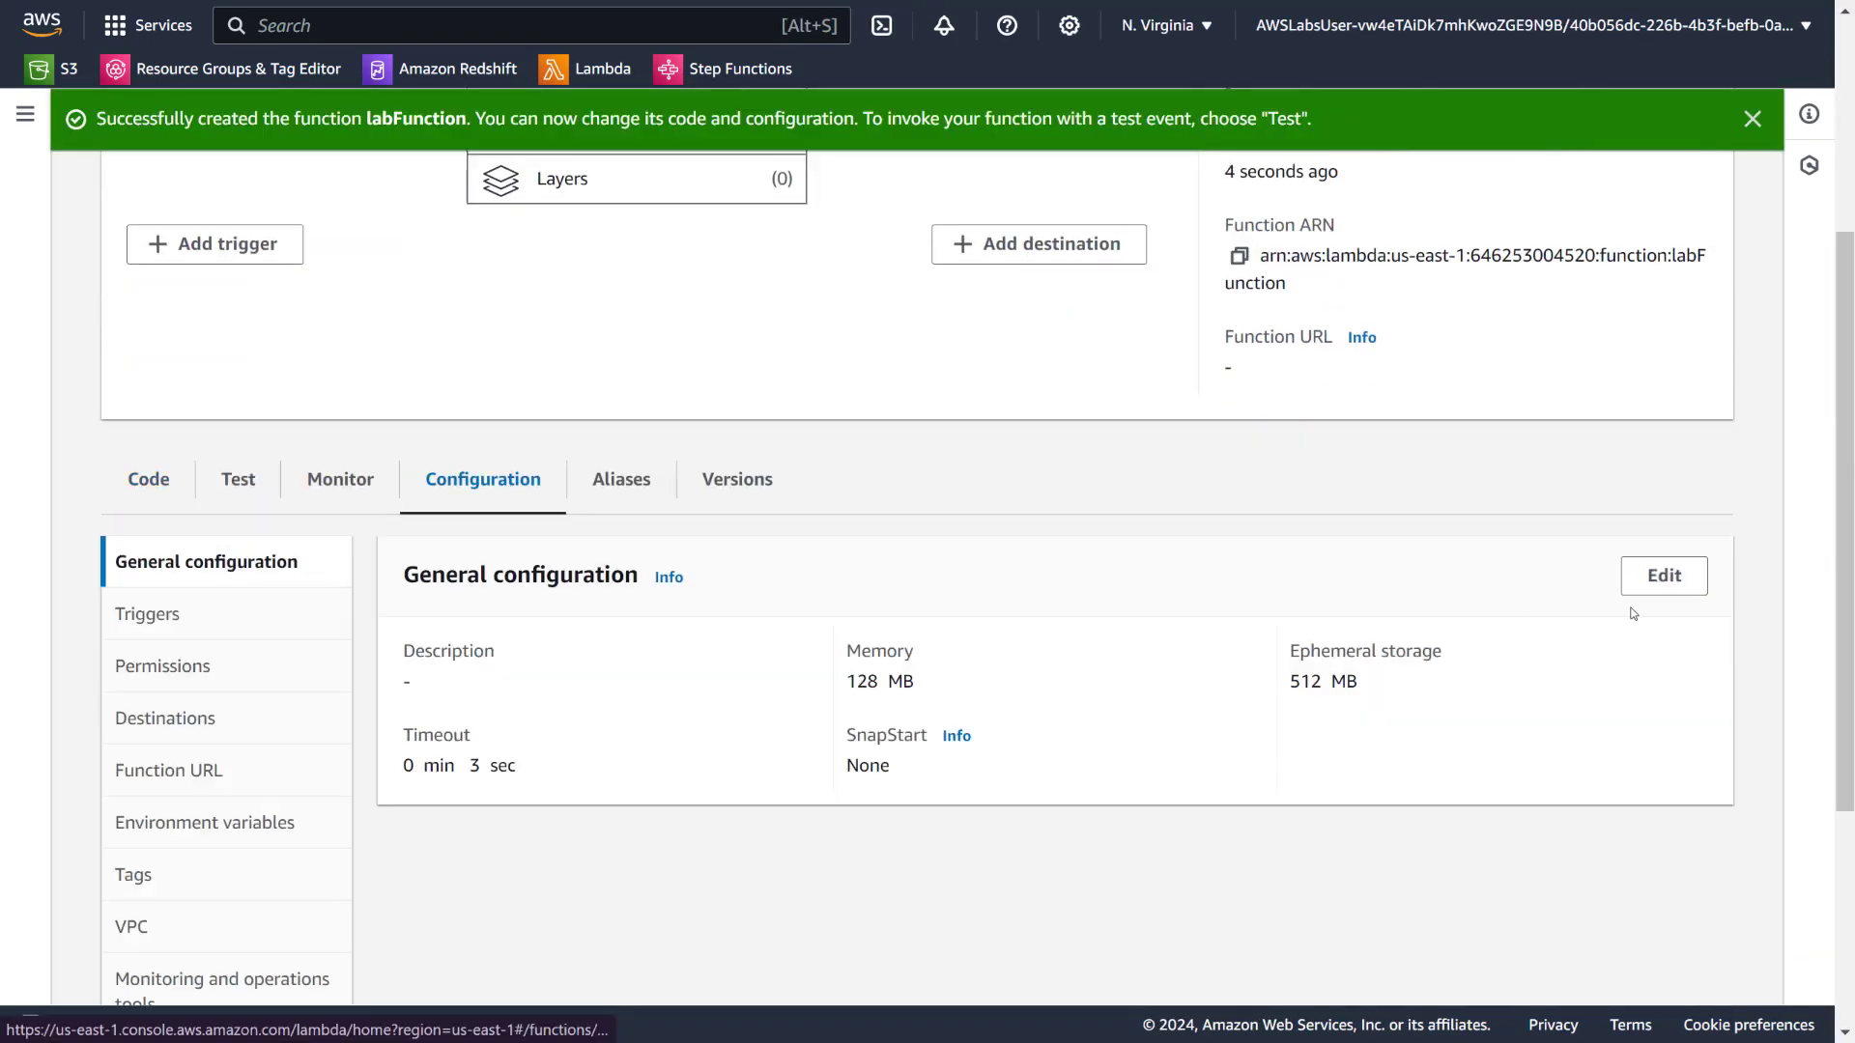
{"action": "left_click", "coordinate": [1669, 561]}
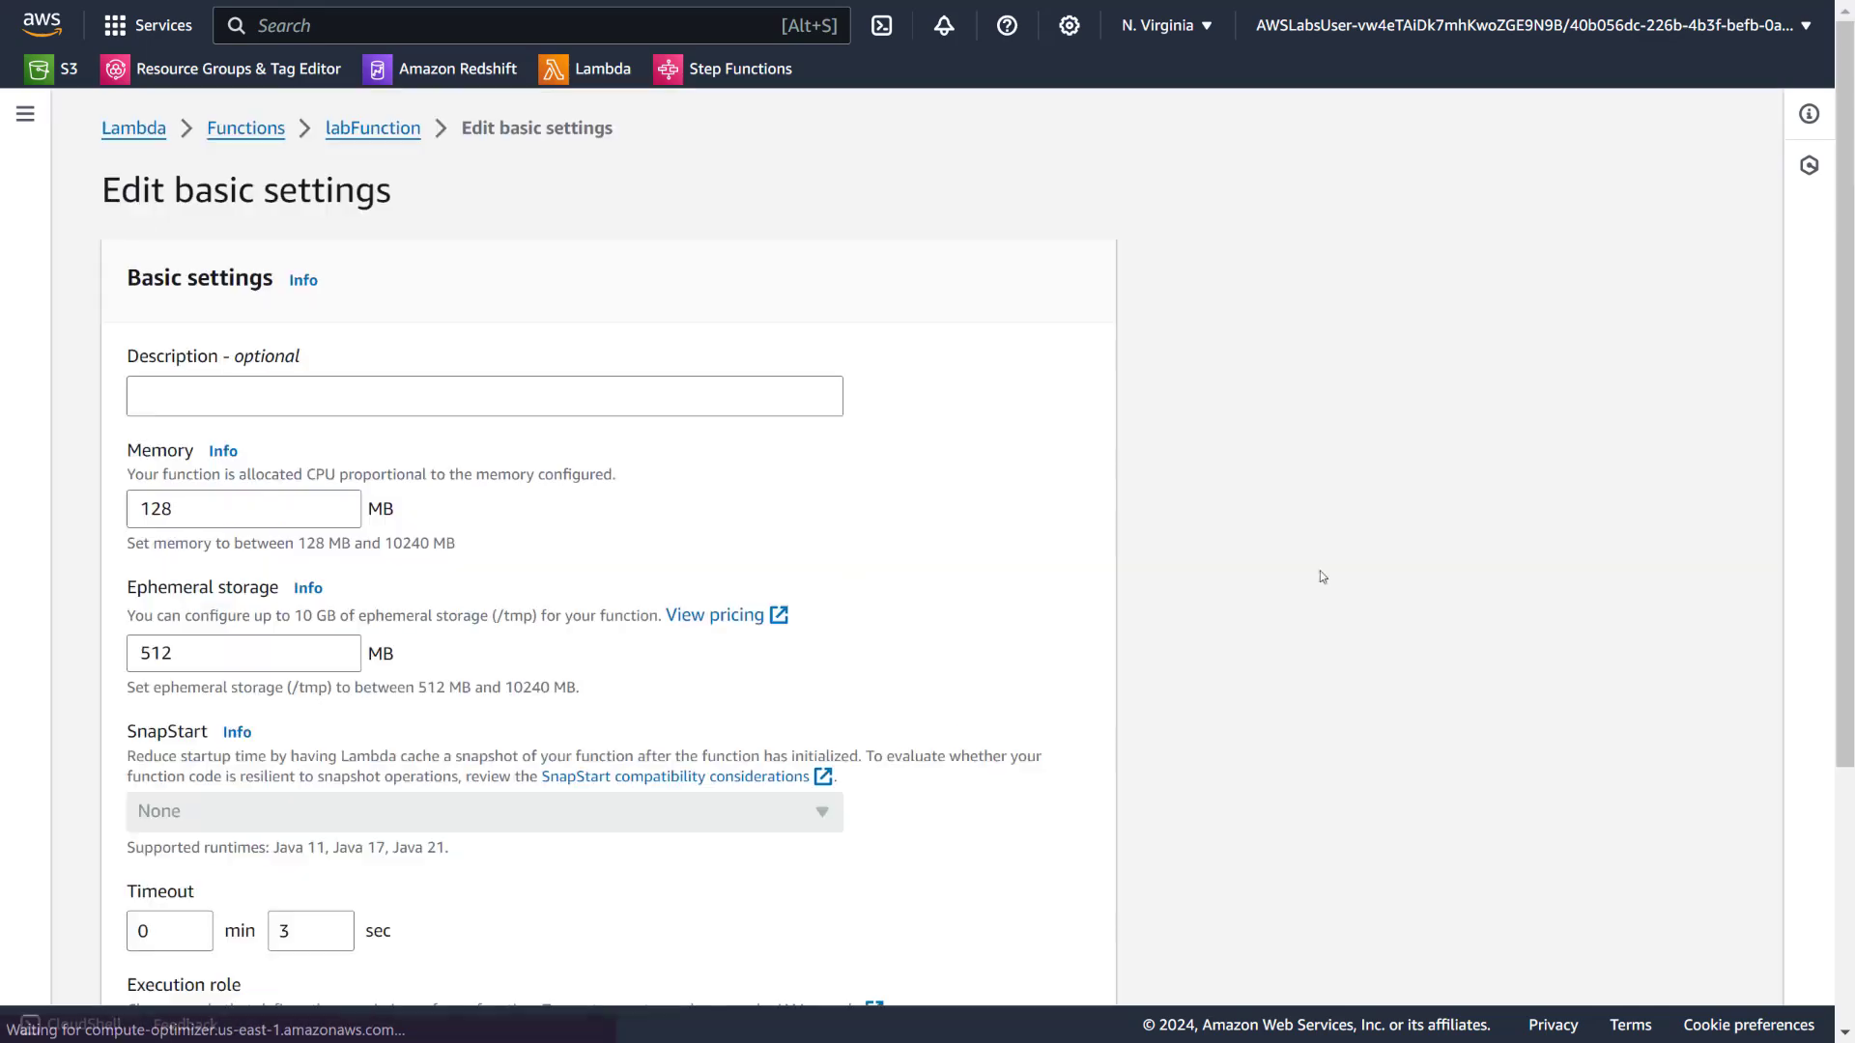
{"action": "left_click", "coordinate": [192, 925]}
{"action": "scroll", "coordinate": [1459, 701], "scroll_direction": "down", "scroll_amount": 4}
{"action": "left_click", "coordinate": [1055, 962]}
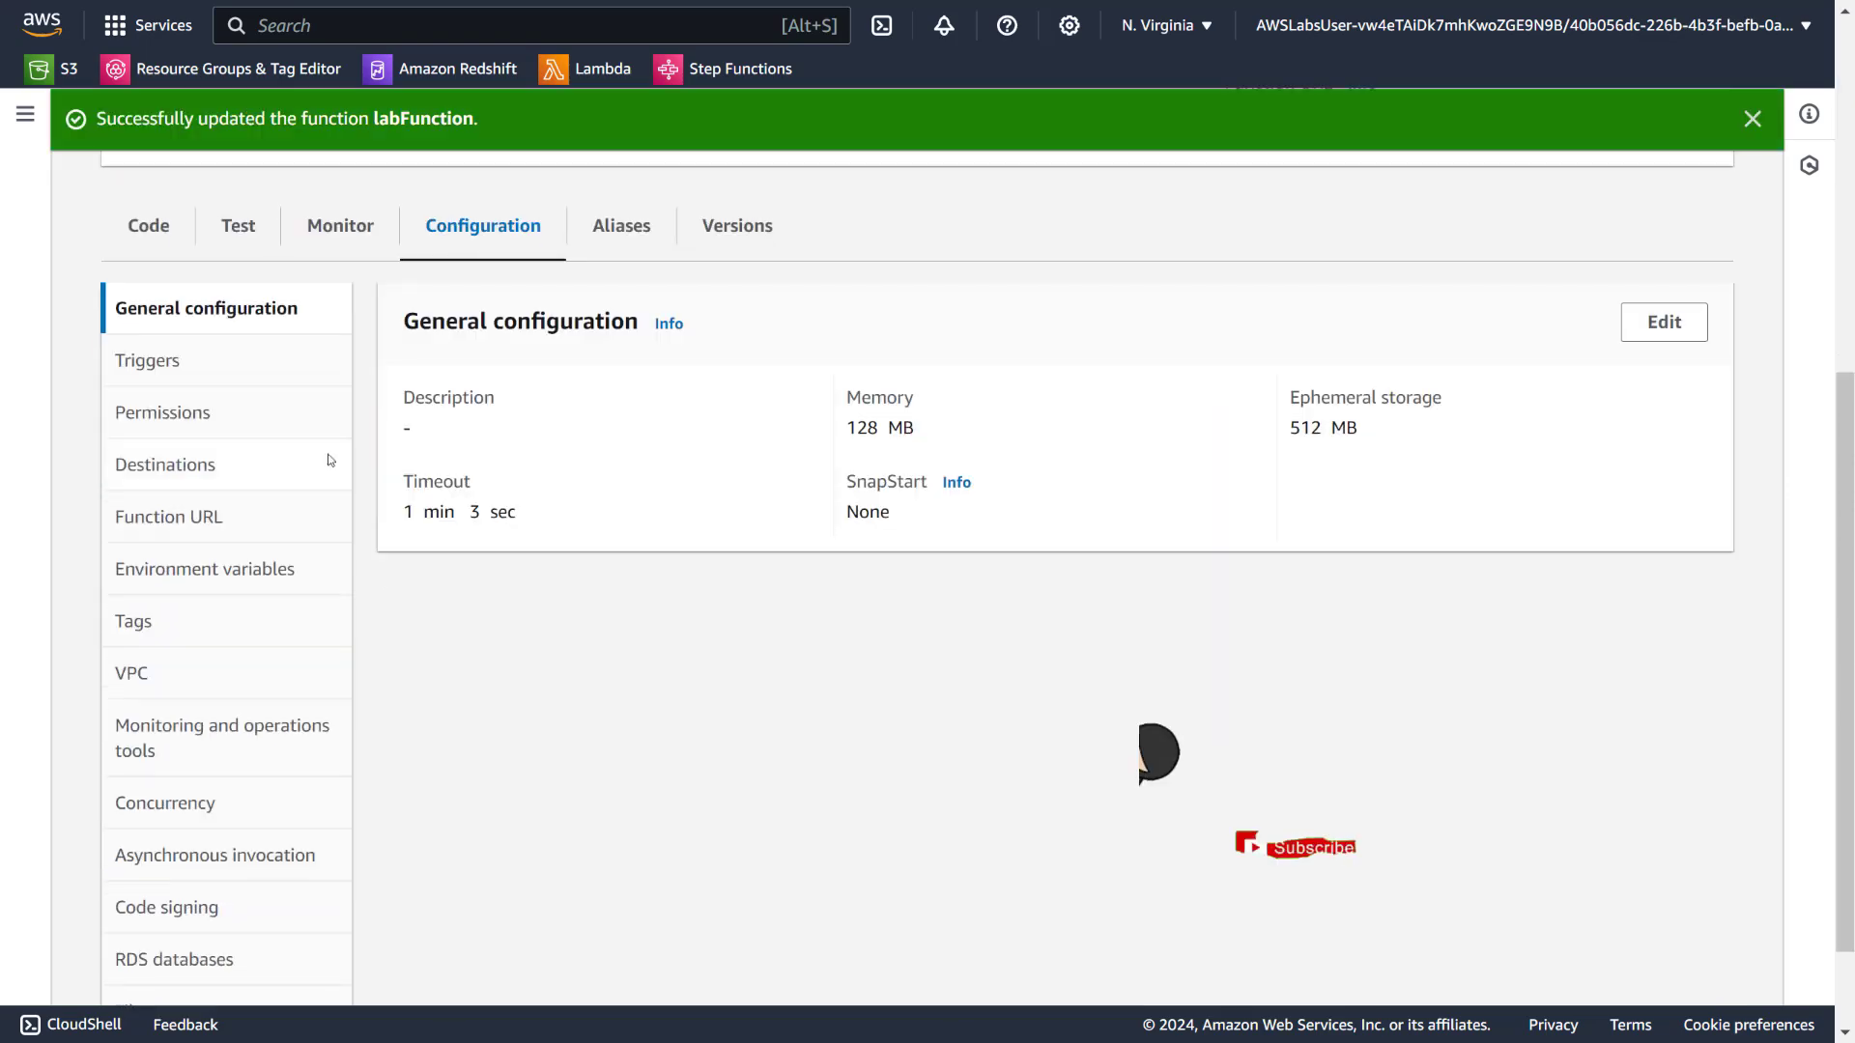
Add version 1 of the custom layer textract-trp-layer to labFunction
{"action": "left_click", "coordinate": [148, 226]}
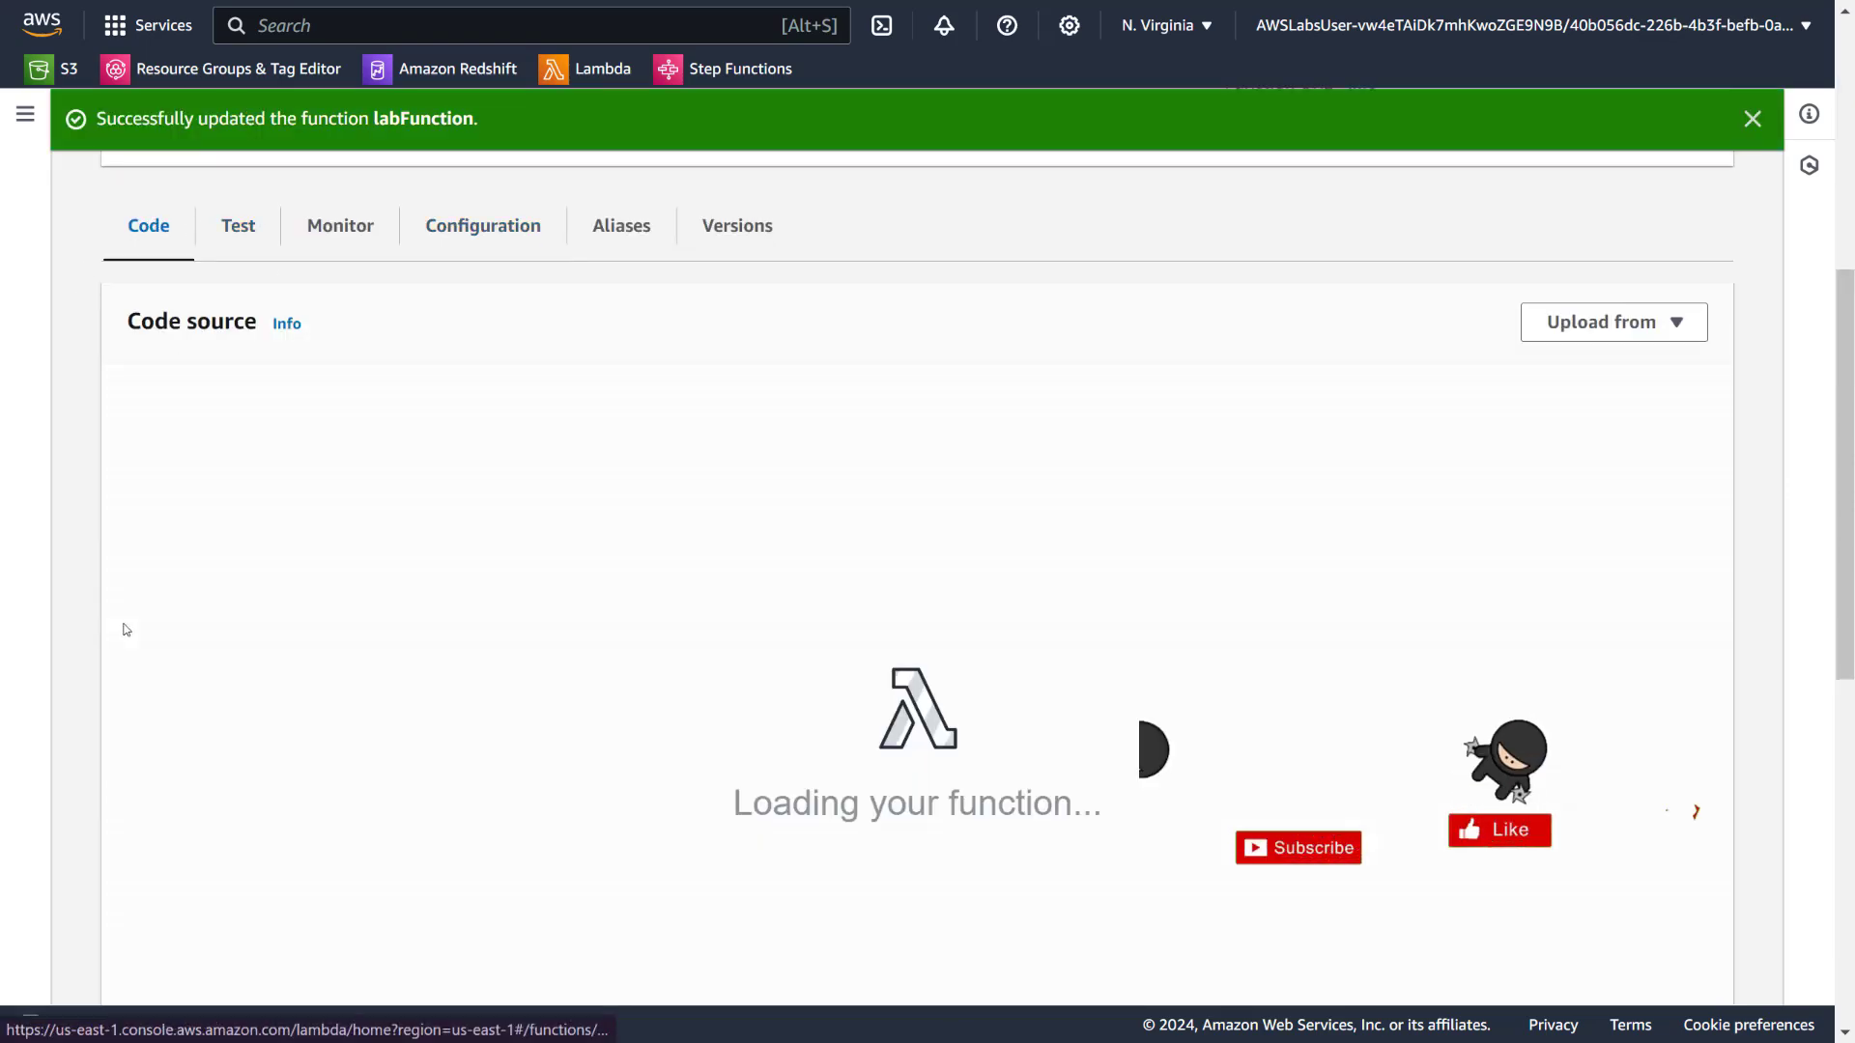
{"action": "scroll", "coordinate": [87, 591], "scroll_direction": "down", "scroll_amount": 7}
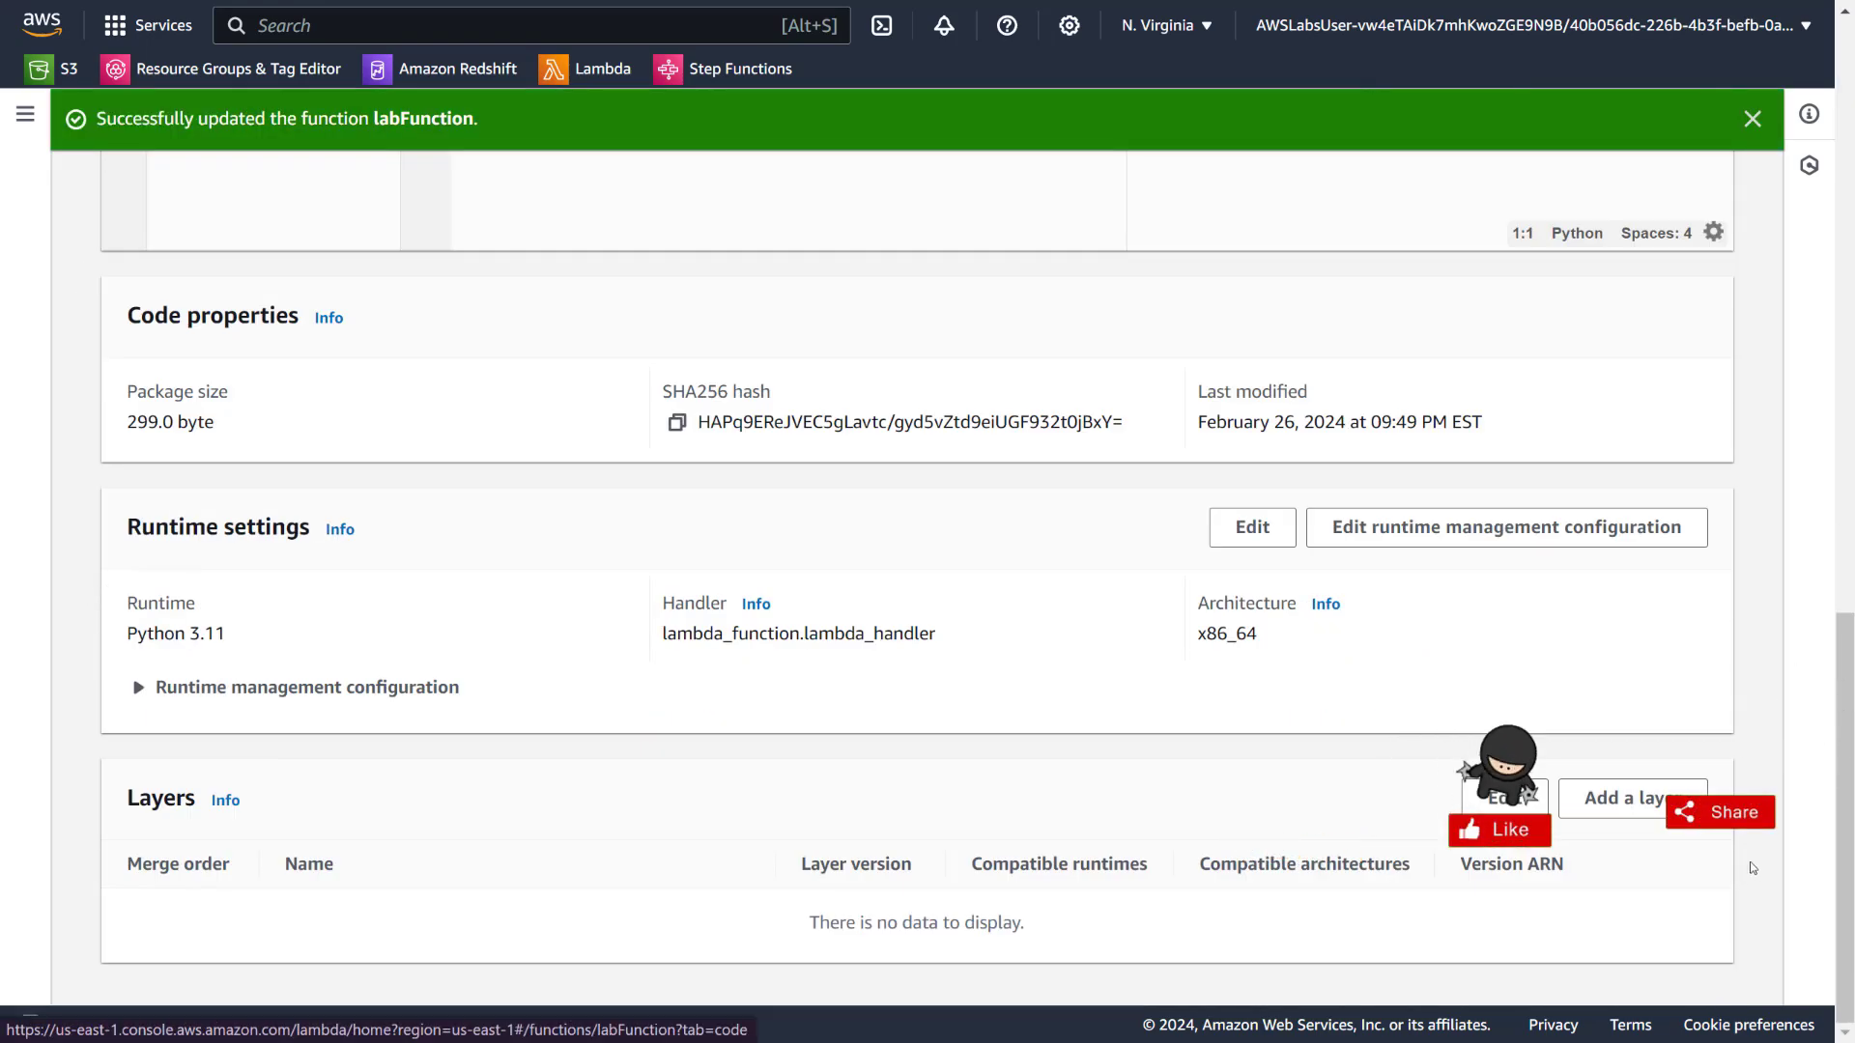
{"action": "left_click", "coordinate": [1645, 791]}
{"action": "left_click", "coordinate": [580, 686]}
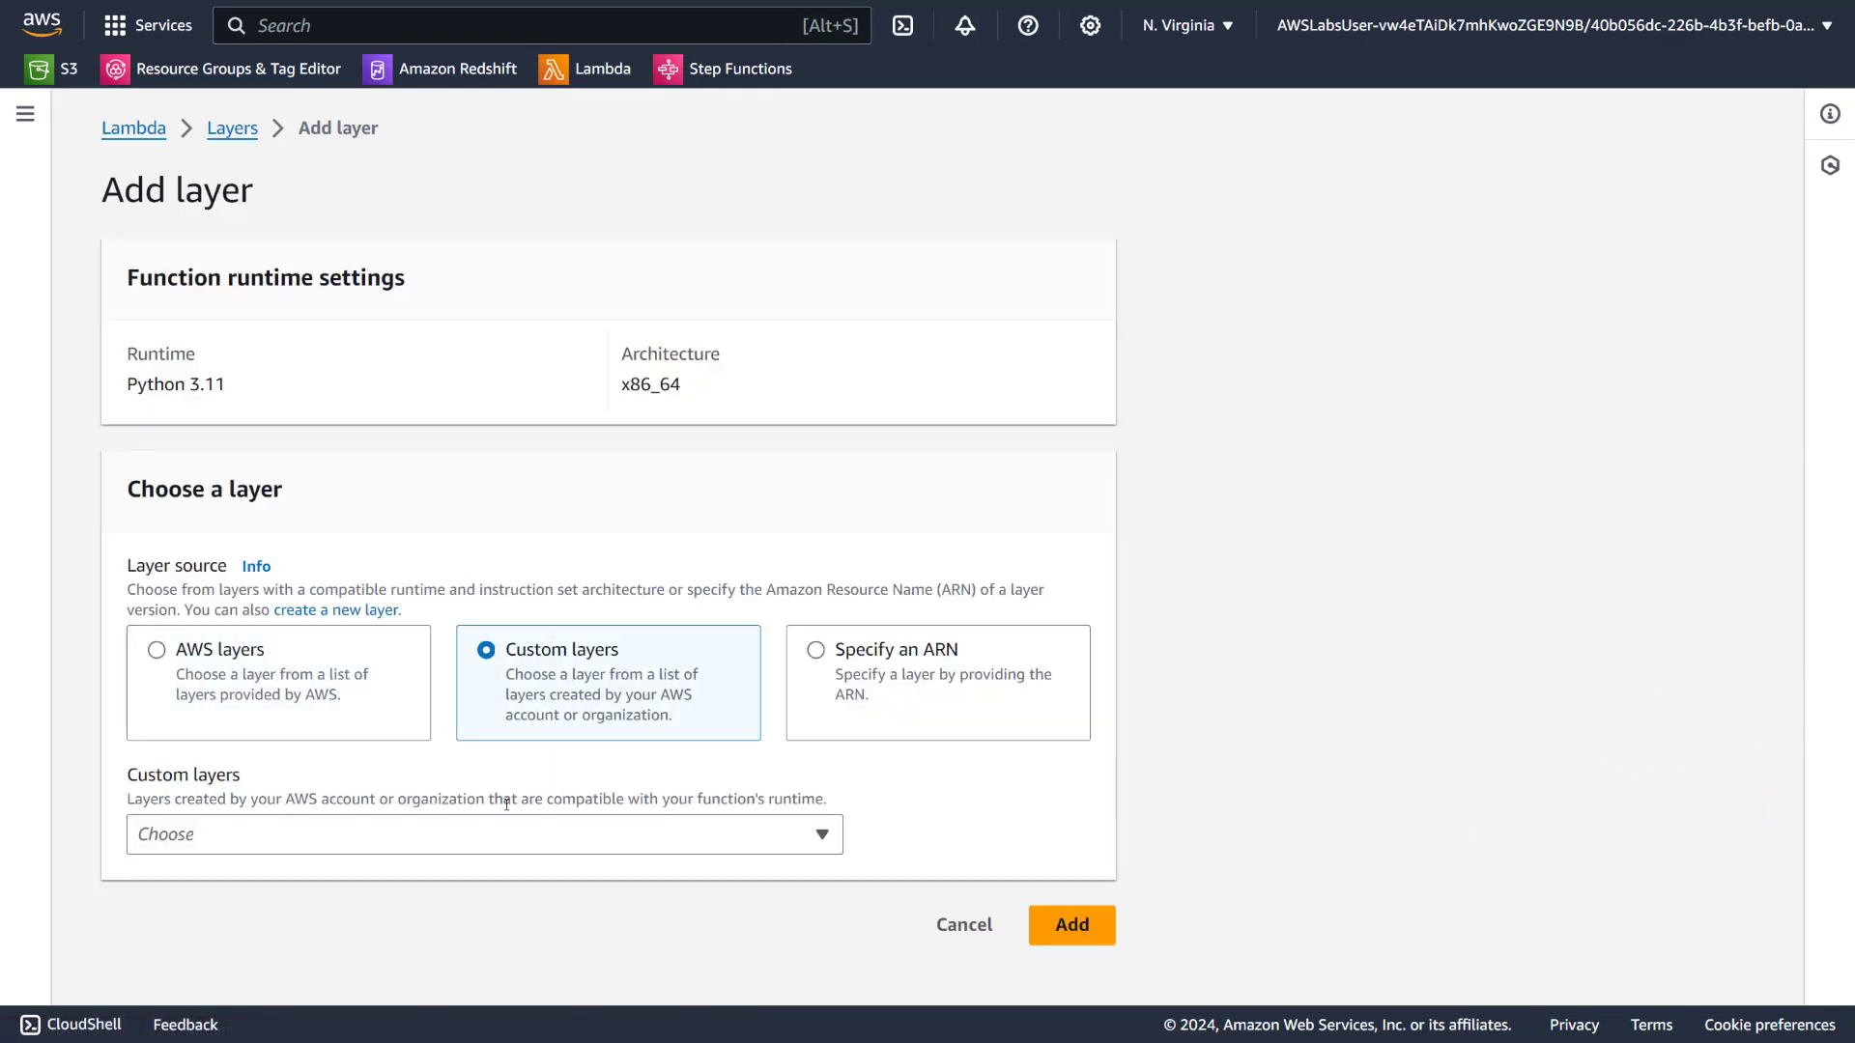
{"action": "left_click", "coordinate": [492, 837]}
{"action": "left_click", "coordinate": [387, 919]}
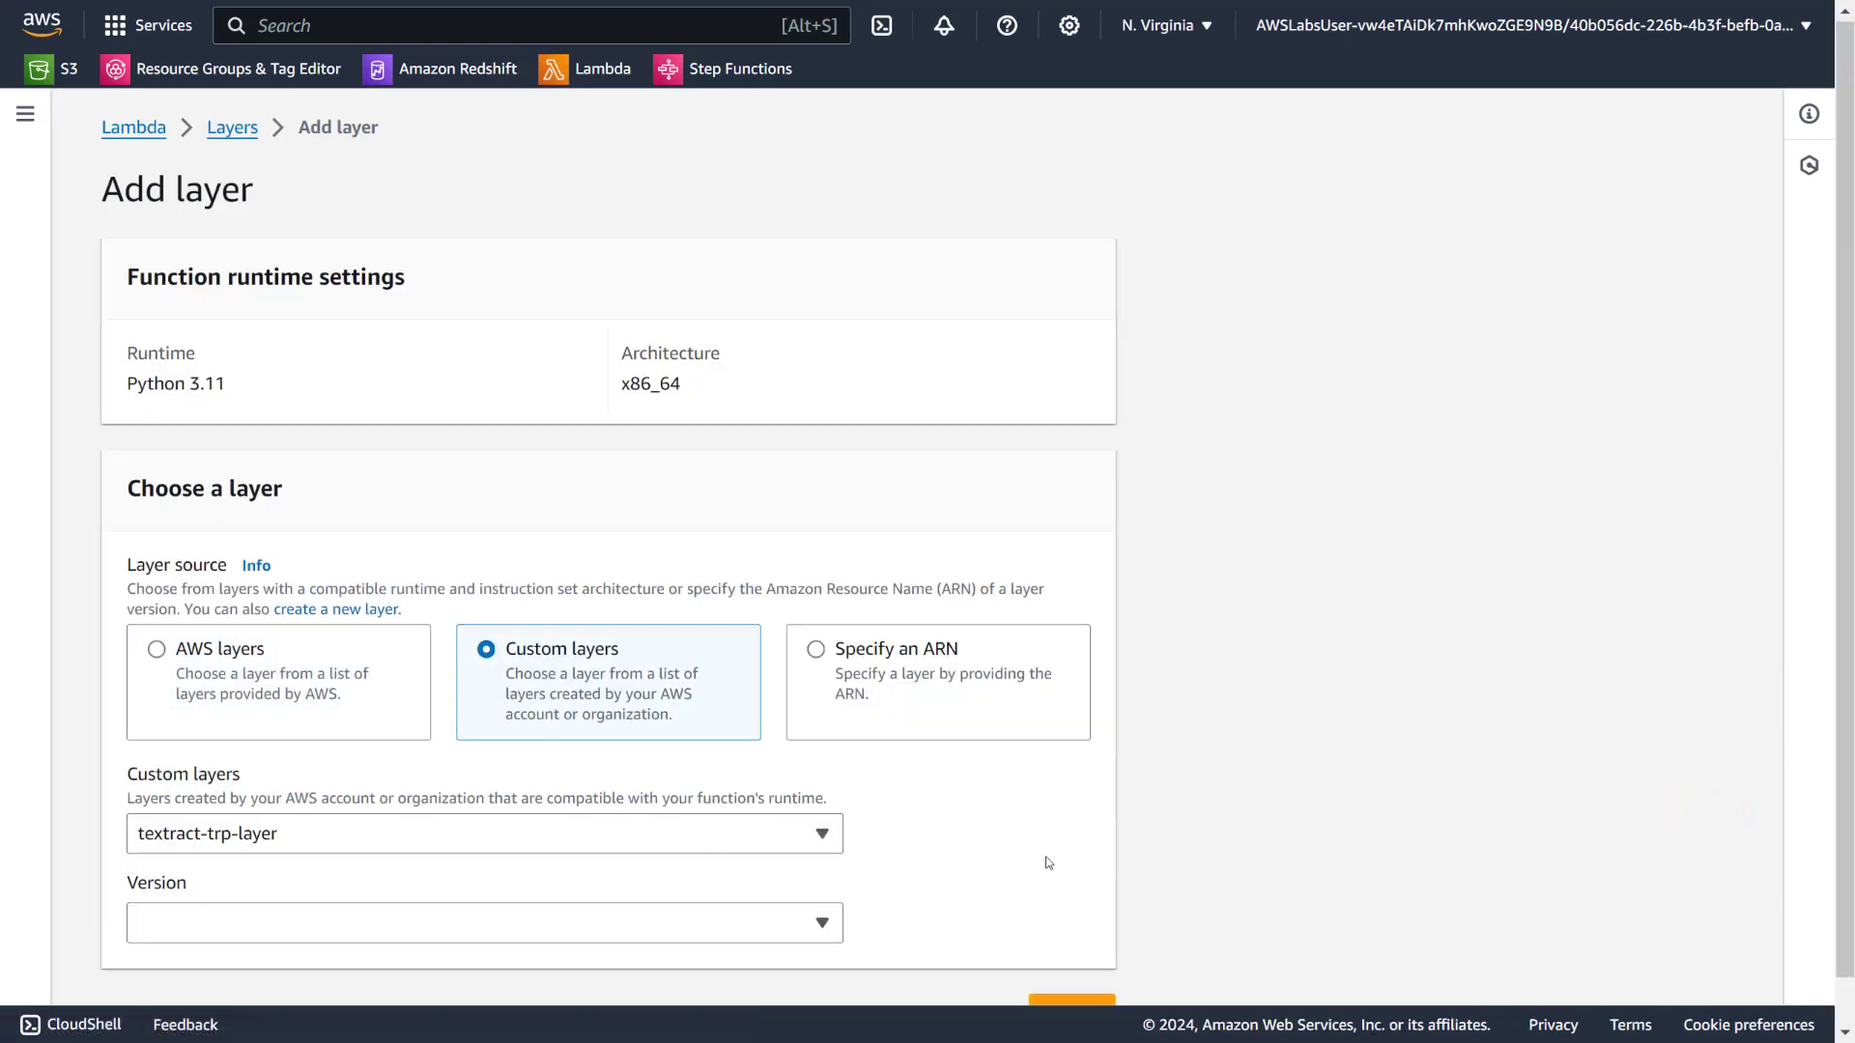
{"action": "scroll", "coordinate": [737, 867], "scroll_direction": "down", "scroll_amount": 1}
{"action": "left_click", "coordinate": [737, 866]}
{"action": "left_click", "coordinate": [386, 821]}
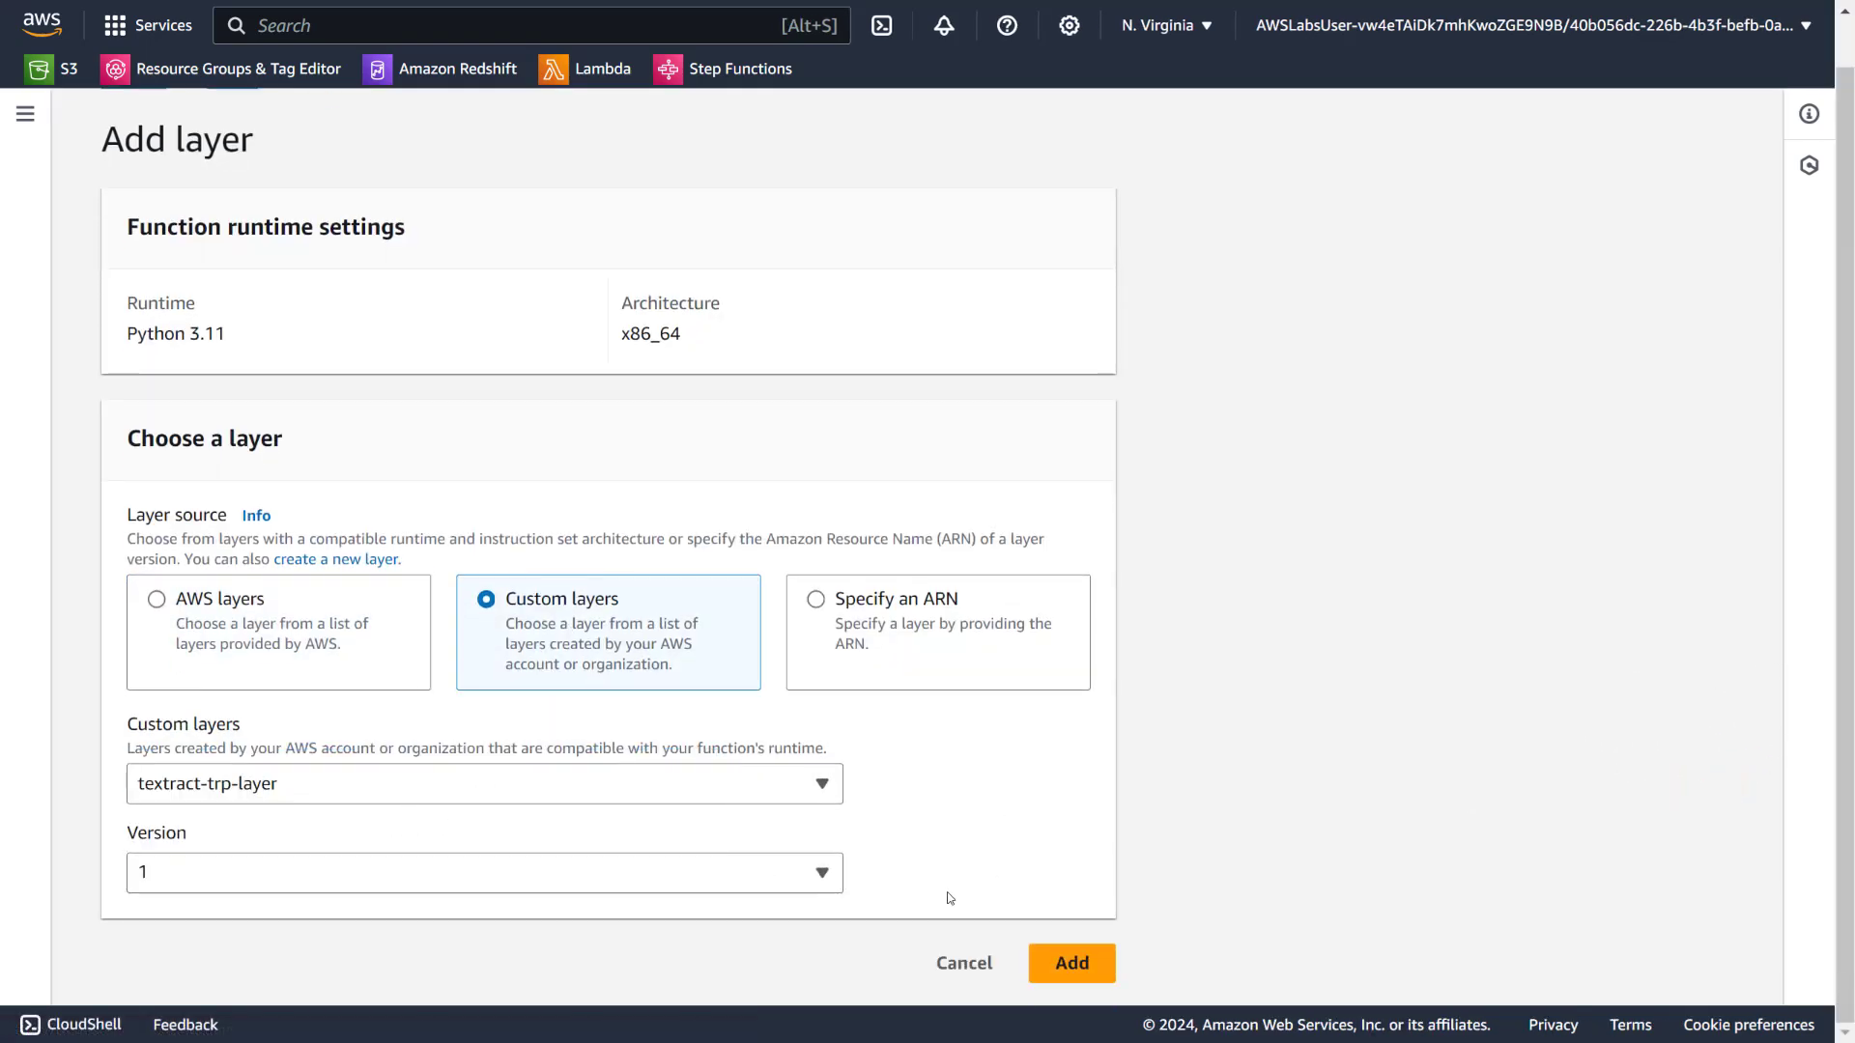
{"action": "left_click", "coordinate": [1108, 966]}
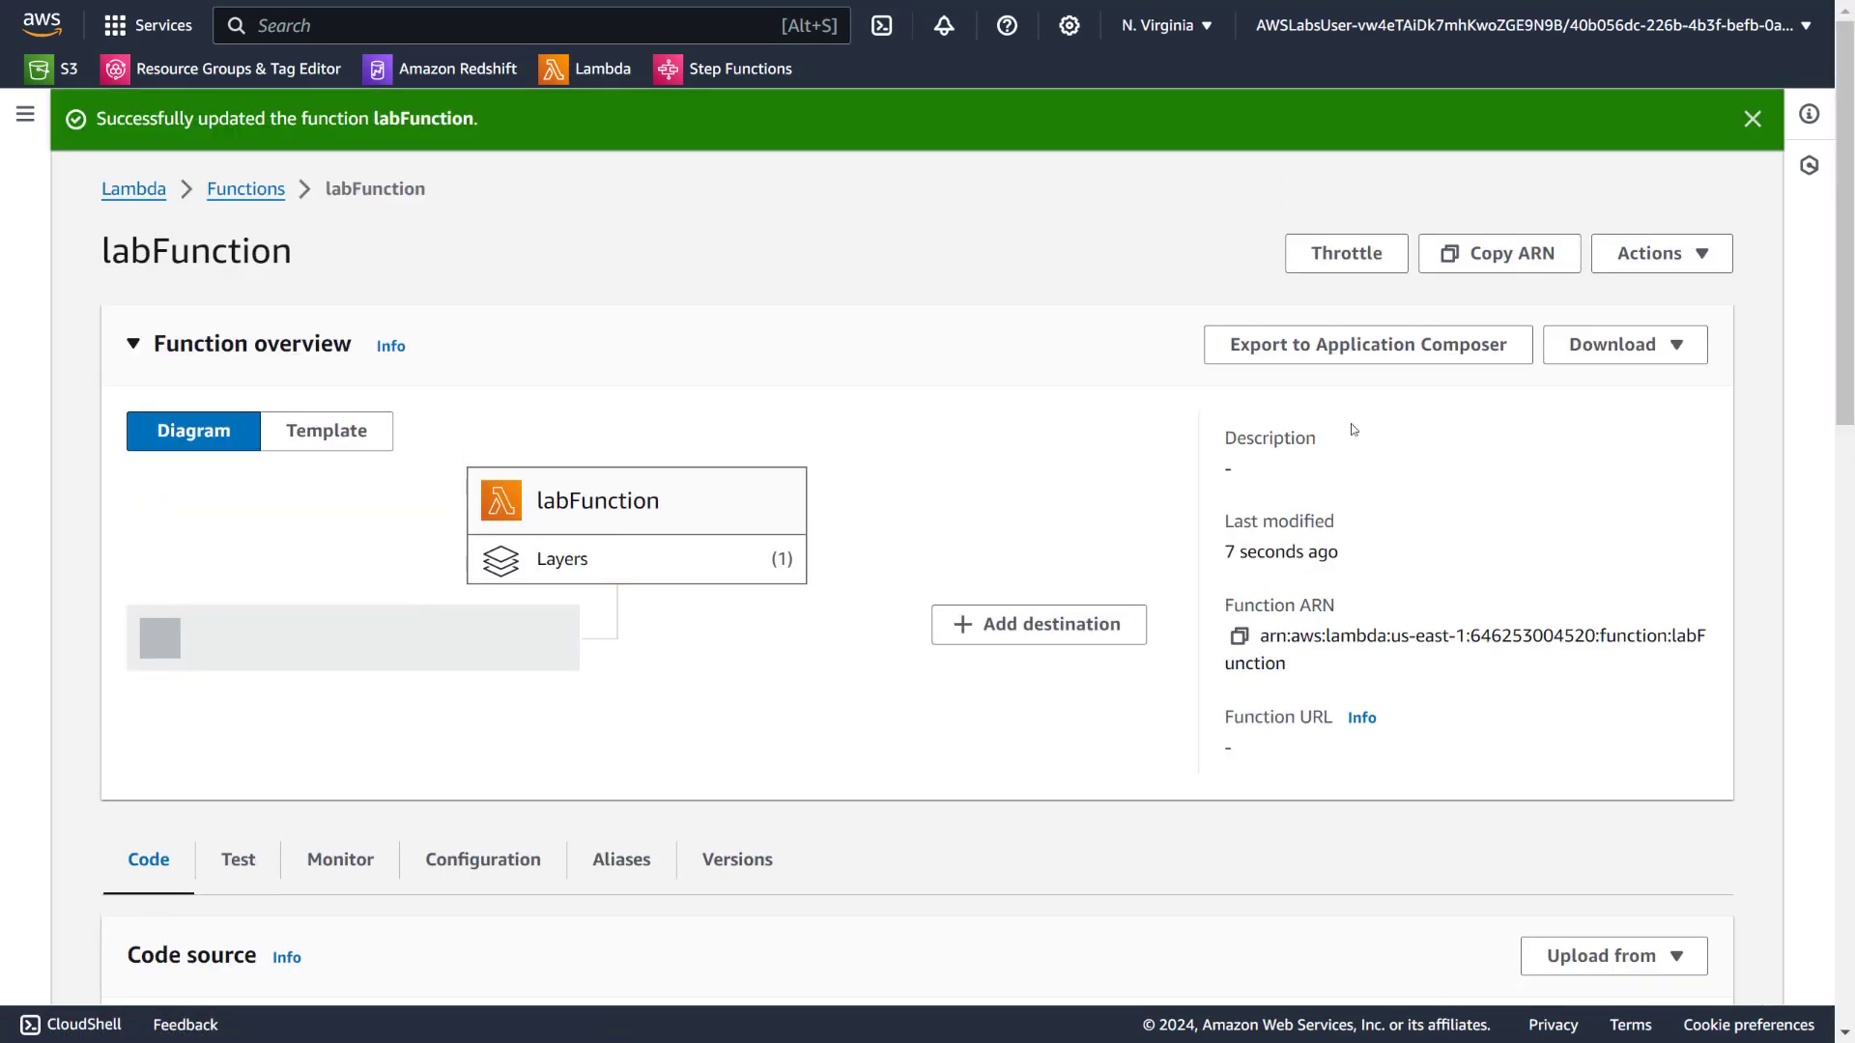
Start adding a trigger to labFunction with S3 as the source and the amazon-textract-bucket bucket selected
{"action": "left_click", "coordinate": [1752, 118]}
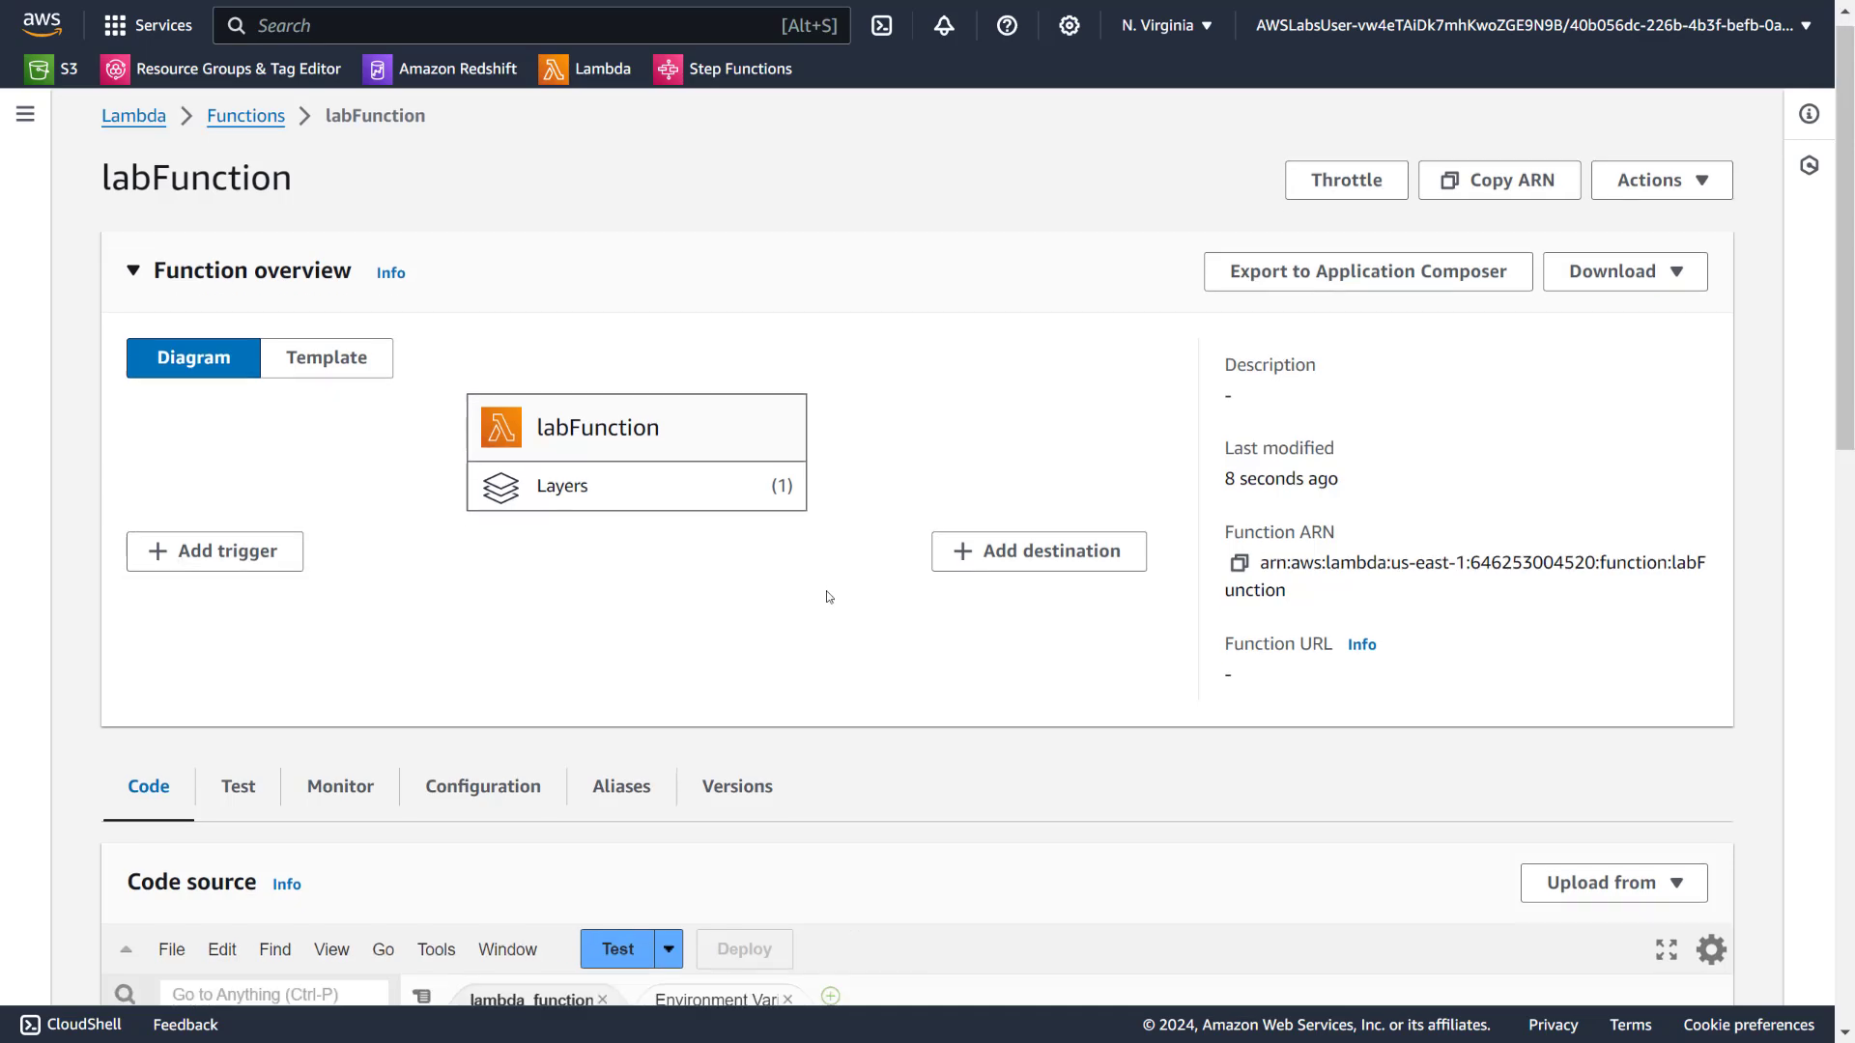
{"action": "scroll", "coordinate": [1084, 587], "scroll_direction": "down", "scroll_amount": 4}
{"action": "left_click", "coordinate": [161, 184]}
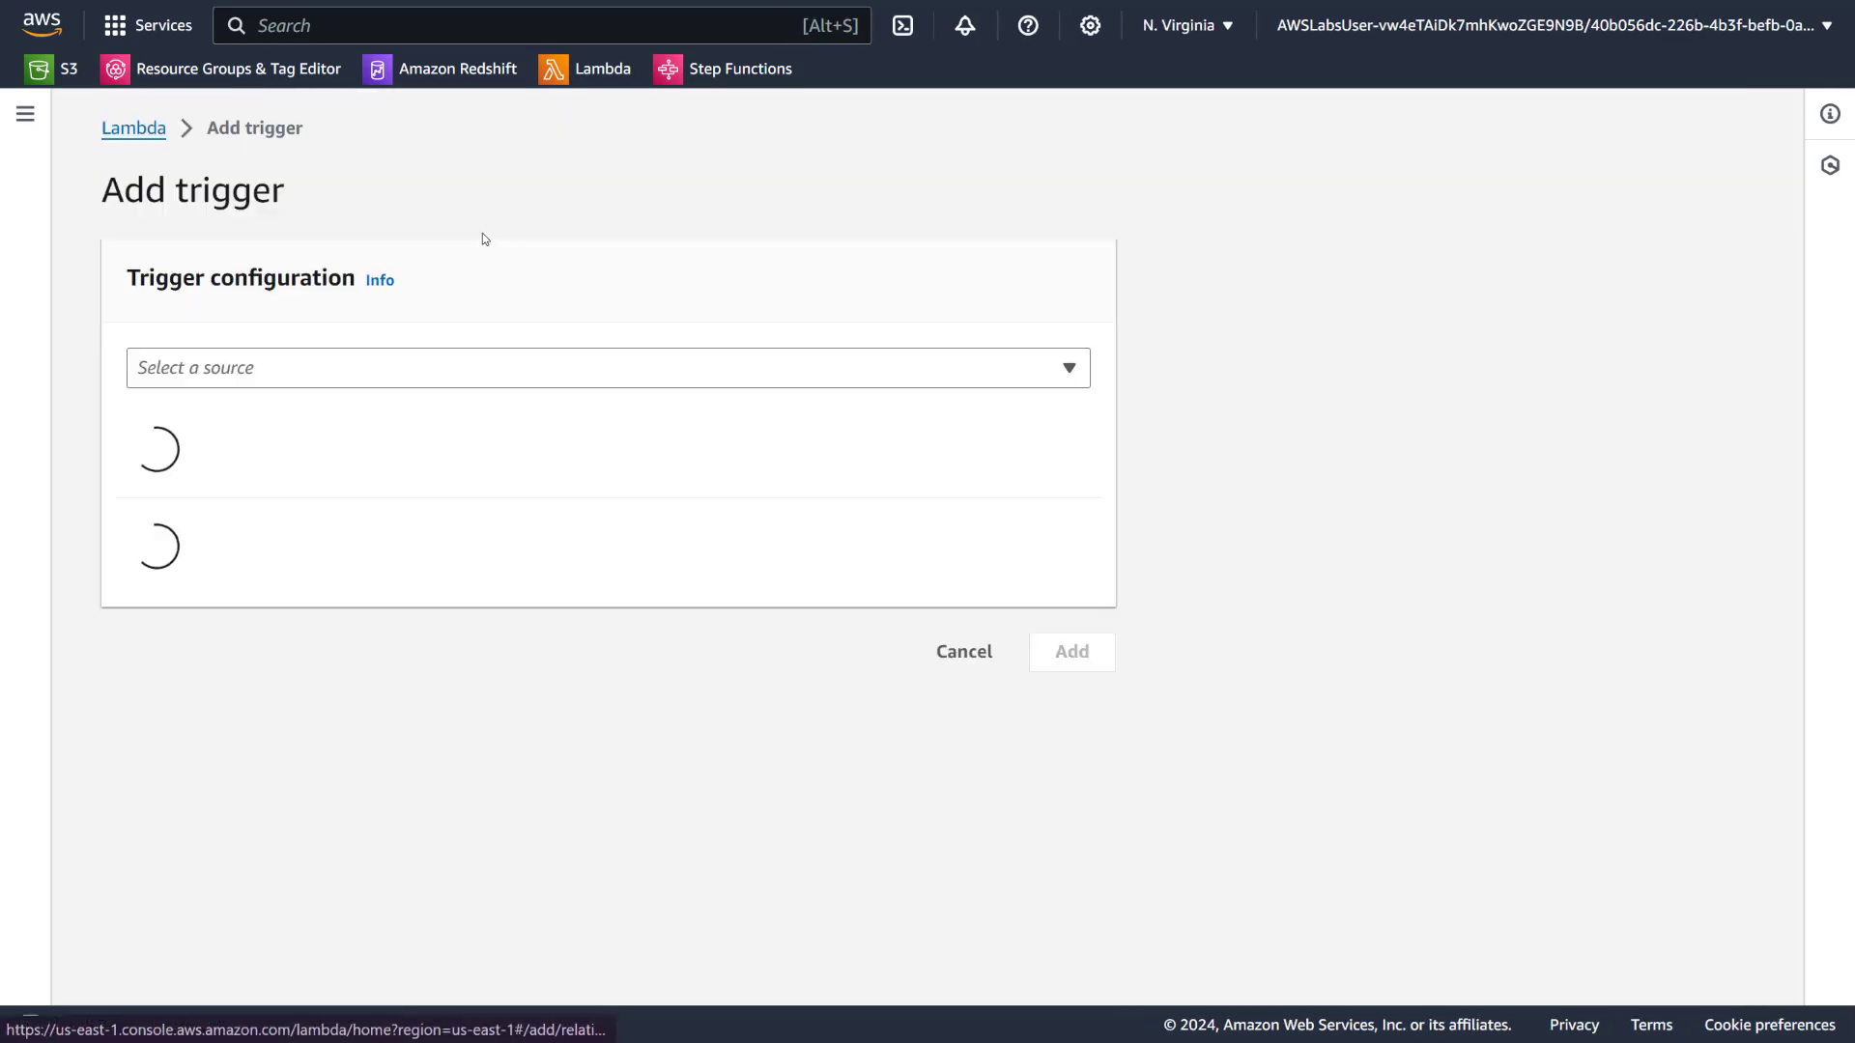
{"action": "left_click", "coordinate": [591, 368]}
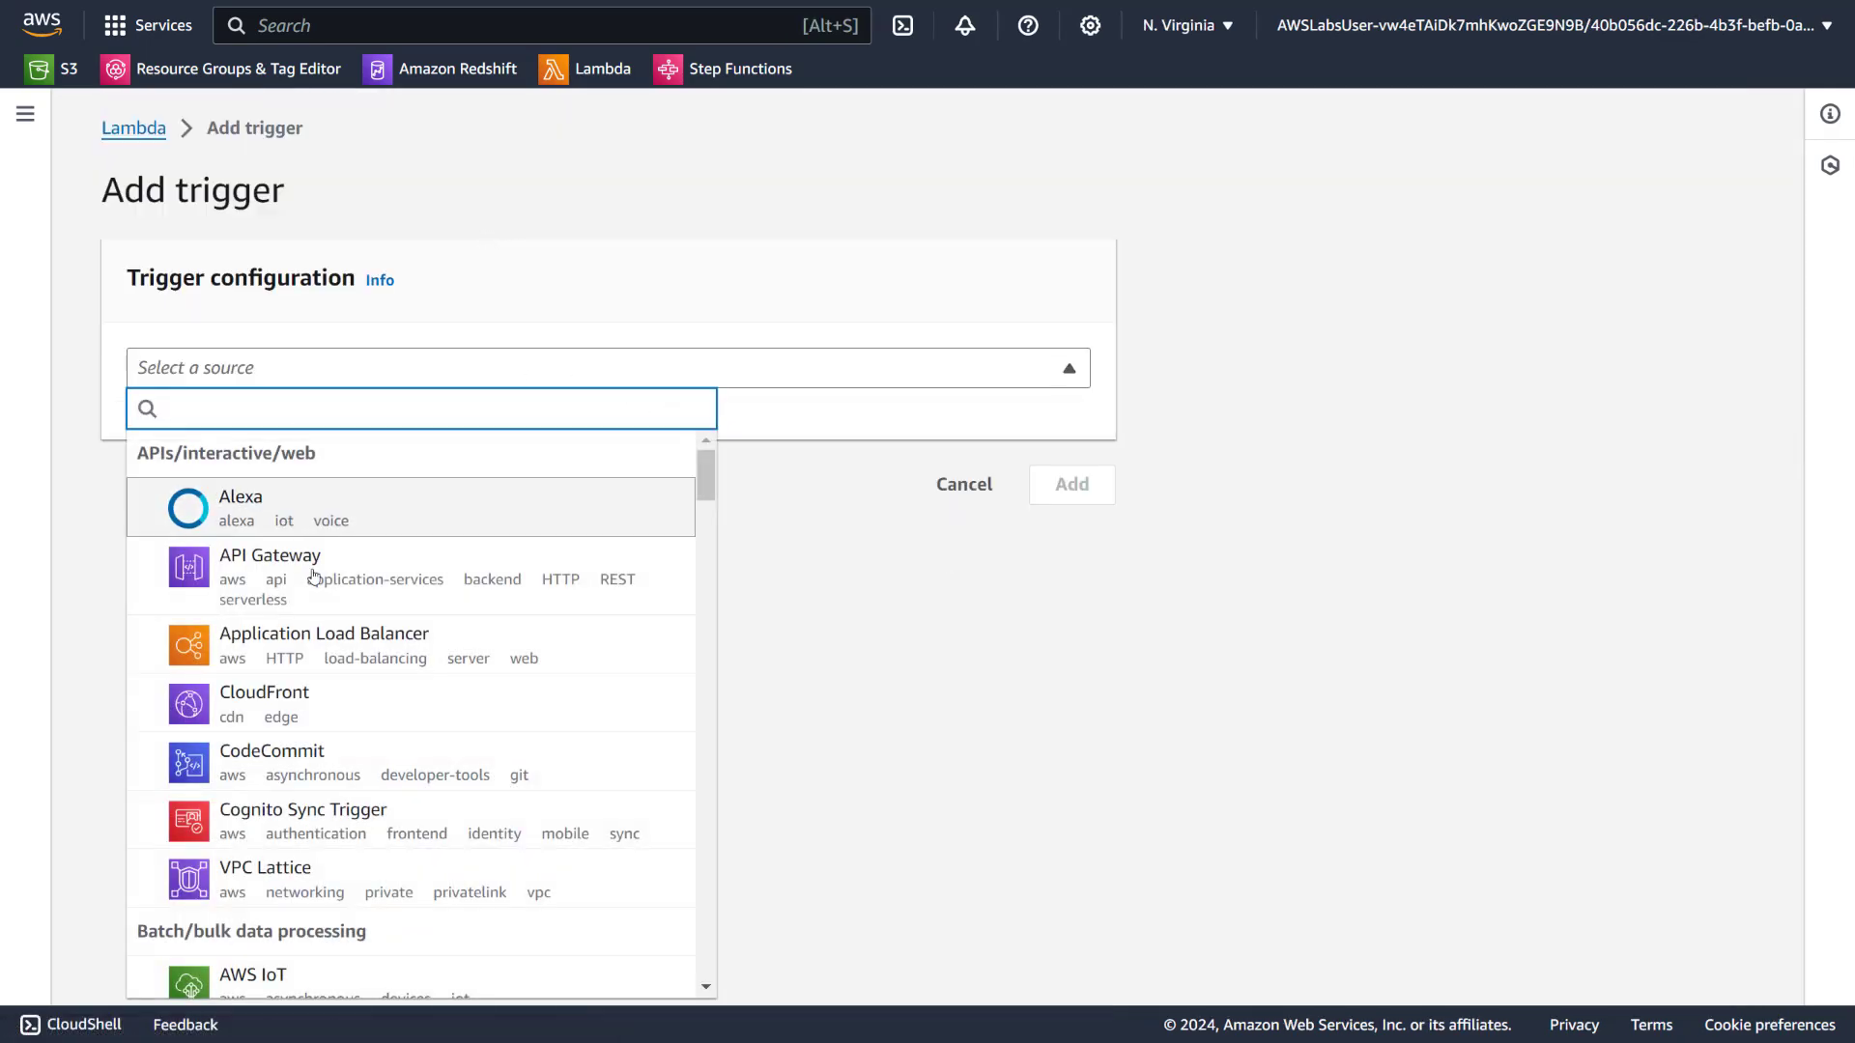
{"action": "type", "text": "s3"}
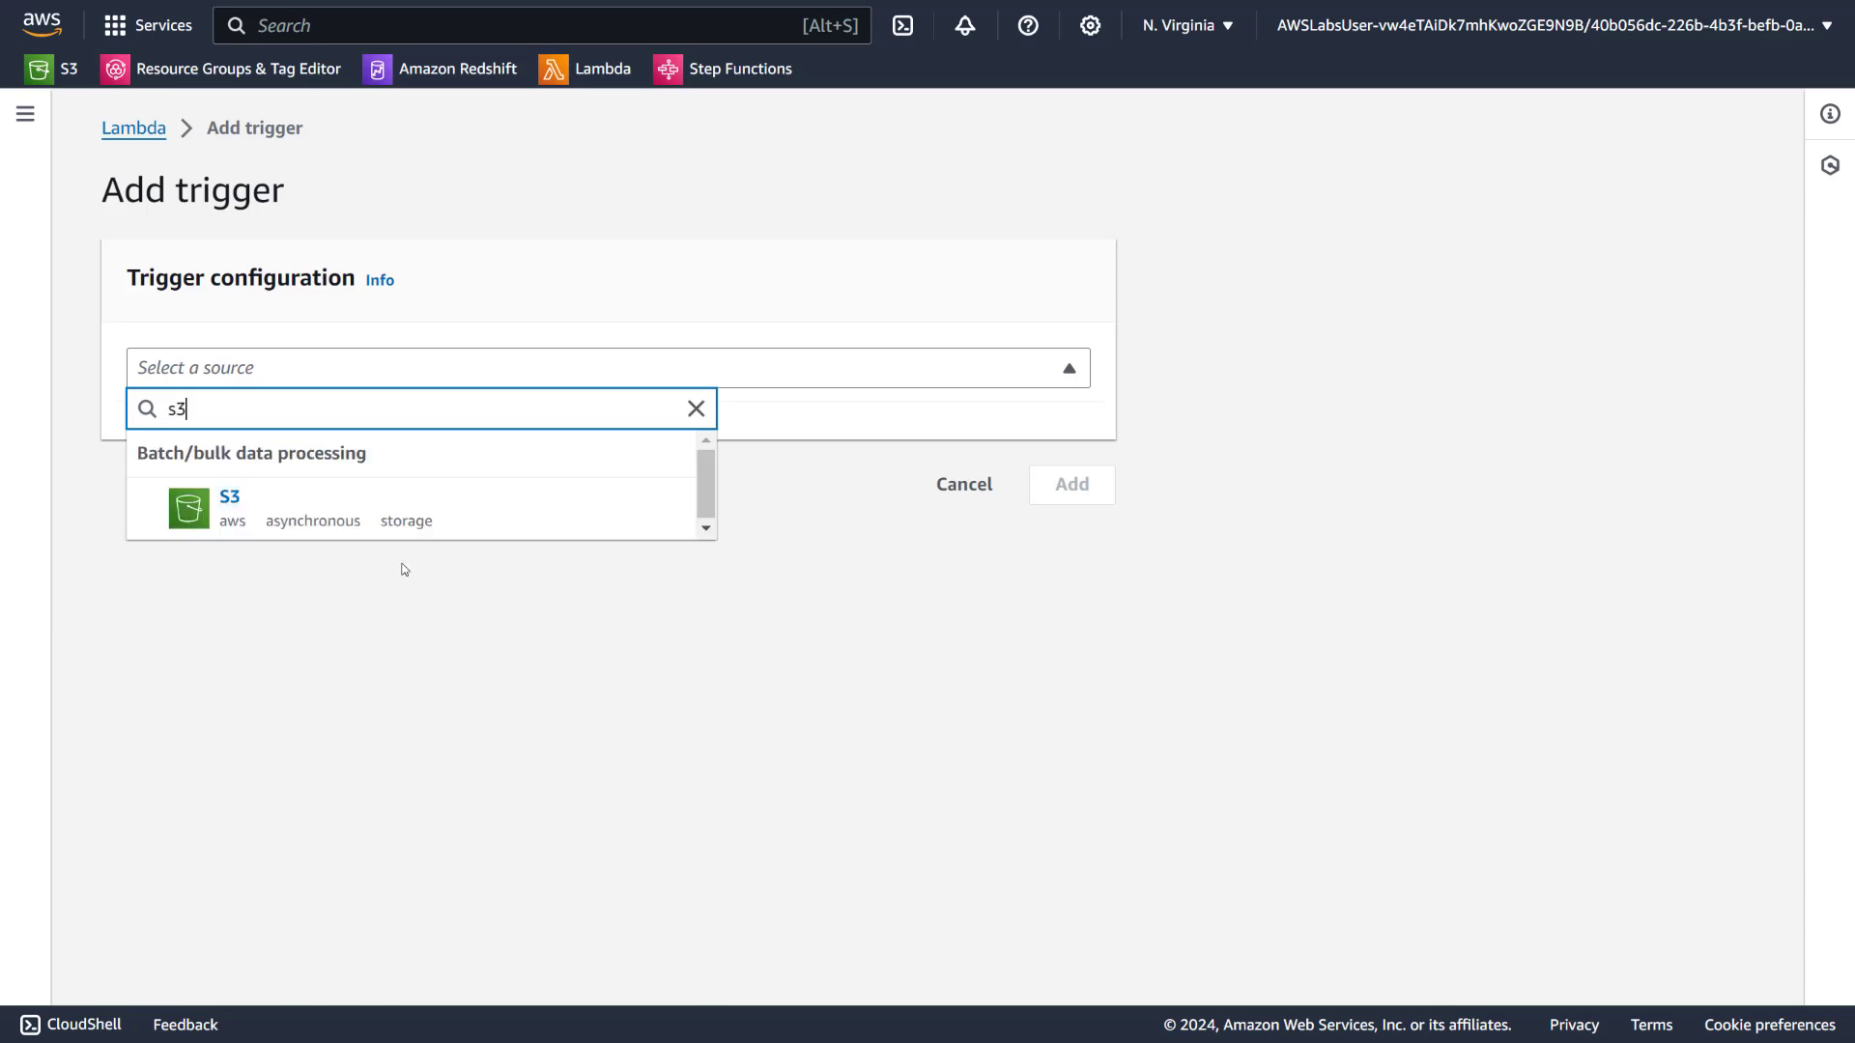
{"action": "left_click", "coordinate": [370, 515]}
{"action": "left_click", "coordinate": [383, 505]}
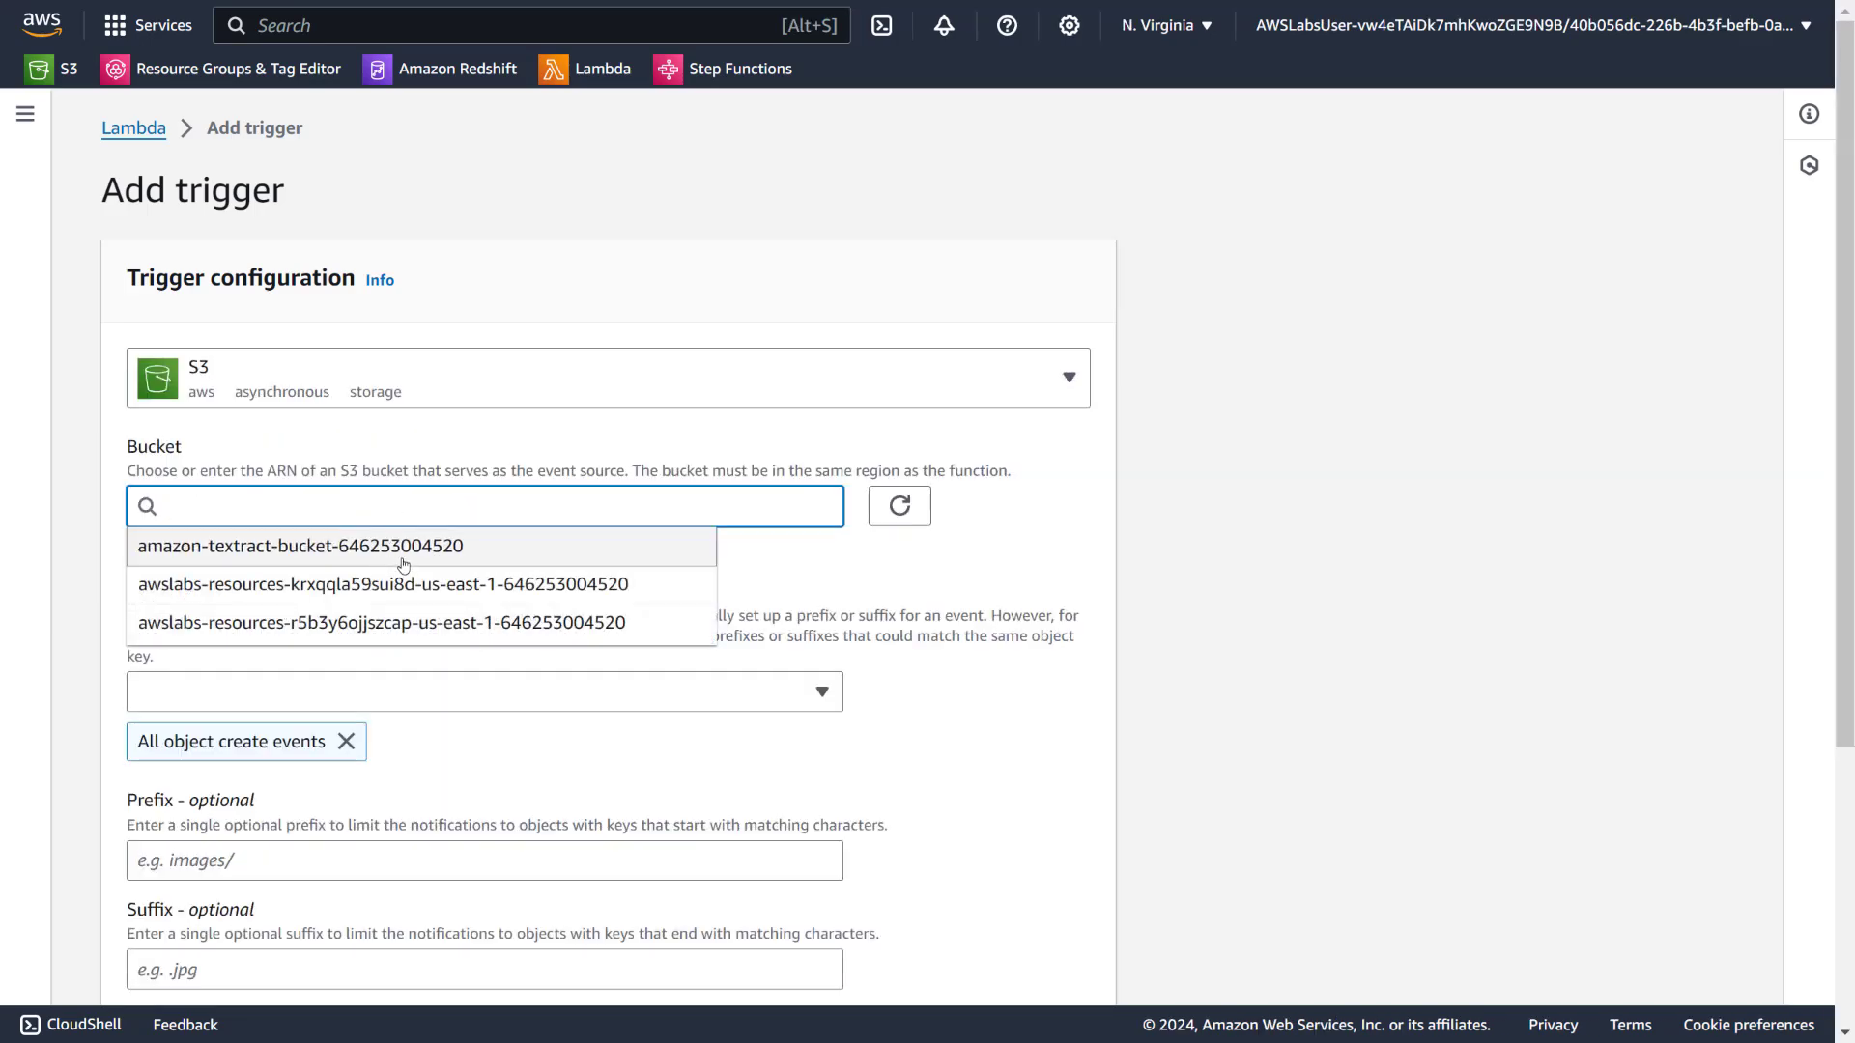
{"action": "left_click", "coordinate": [406, 547]}
Limit the trigger's event types to PUT, removing All object create events
{"action": "scroll", "coordinate": [443, 557], "scroll_direction": "down", "scroll_amount": 2}
{"action": "left_click", "coordinate": [373, 446]}
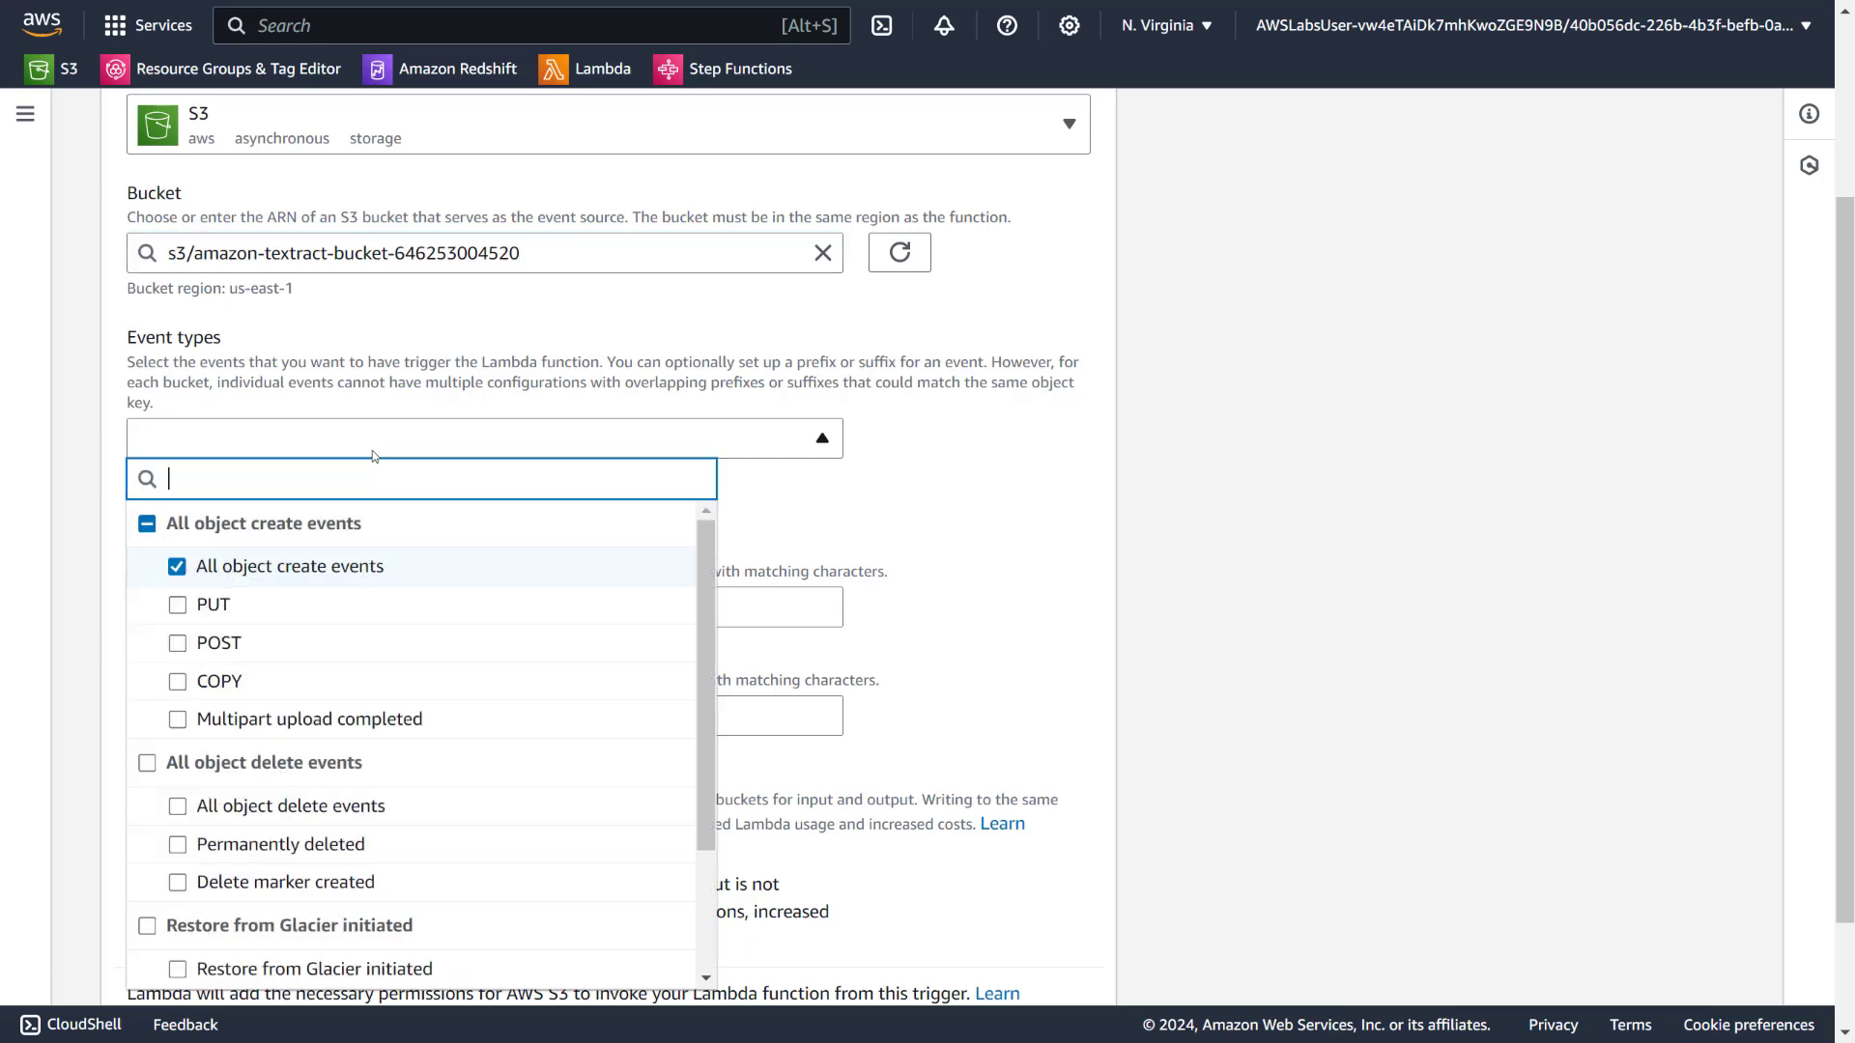
{"action": "left_click", "coordinate": [178, 606]}
{"action": "left_click", "coordinate": [957, 560]}
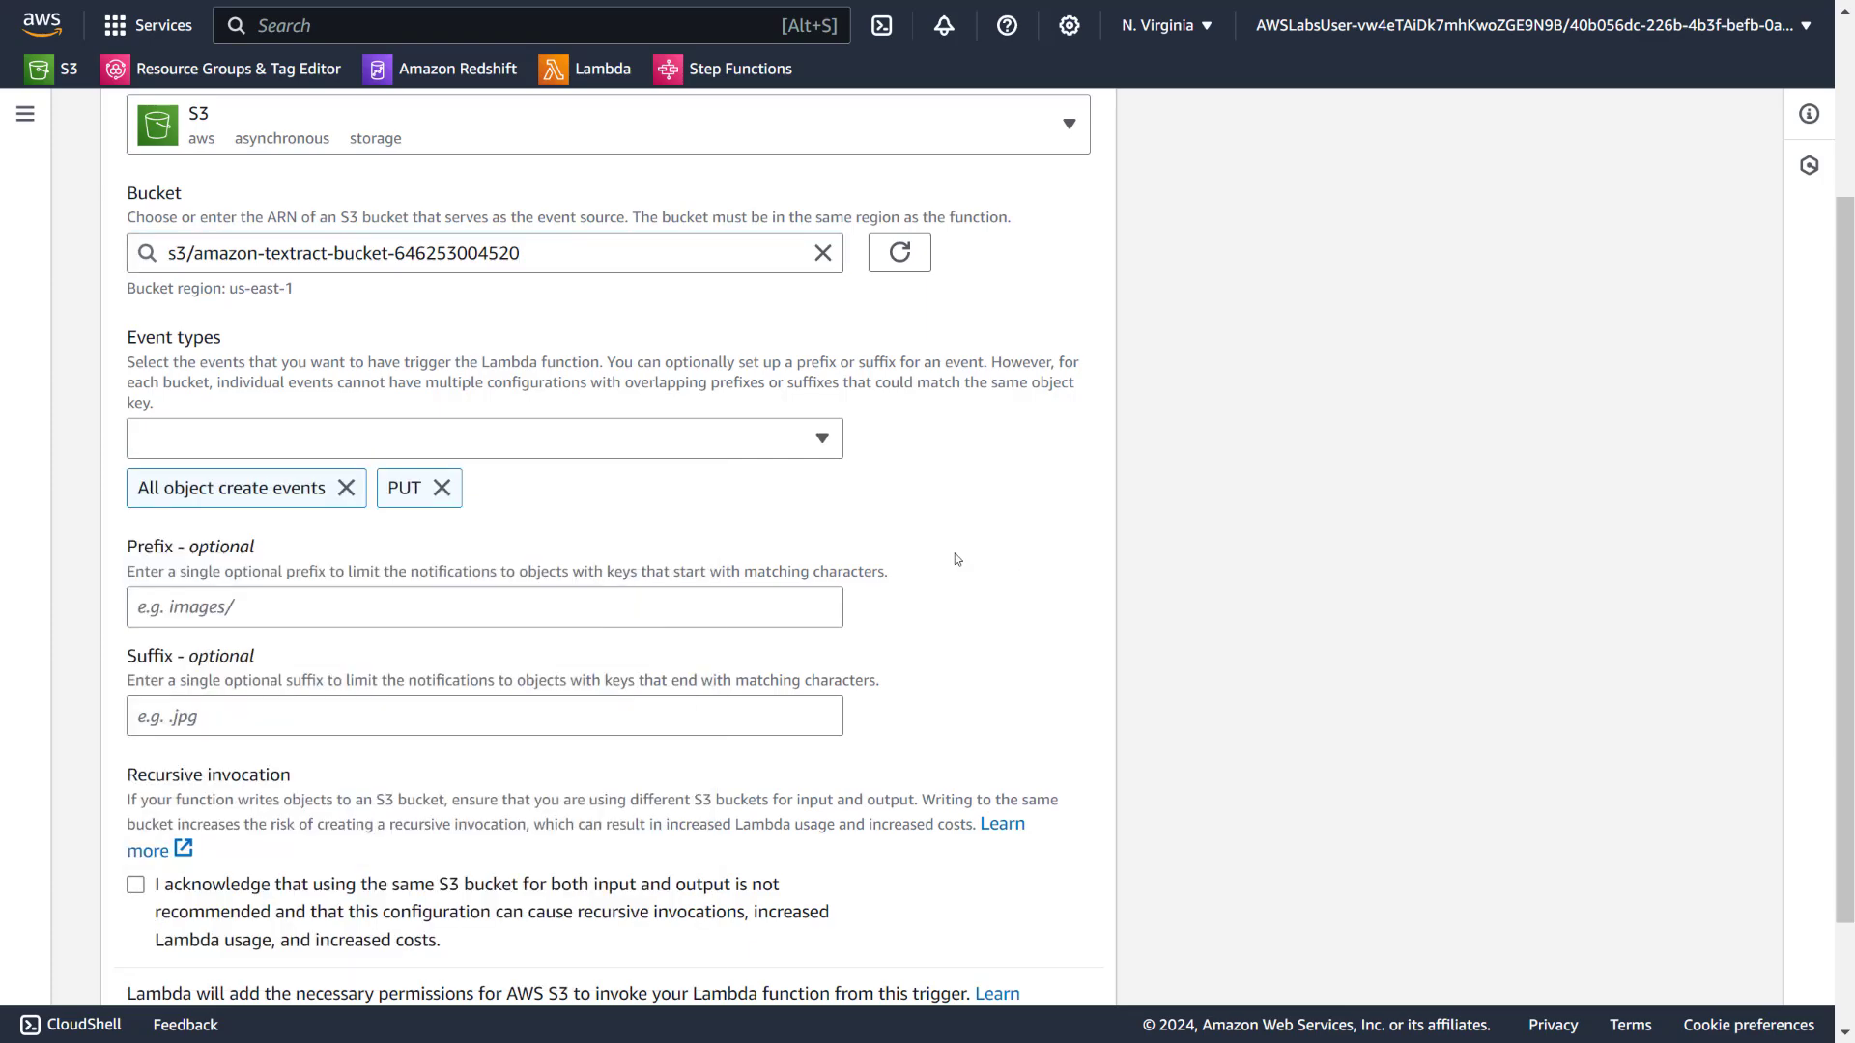
{"action": "left_click", "coordinate": [346, 488]}
Set the trigger's prefix to input/ and its suffix to .png
{"action": "scroll", "coordinate": [295, 542], "scroll_direction": "down", "scroll_amount": 2}
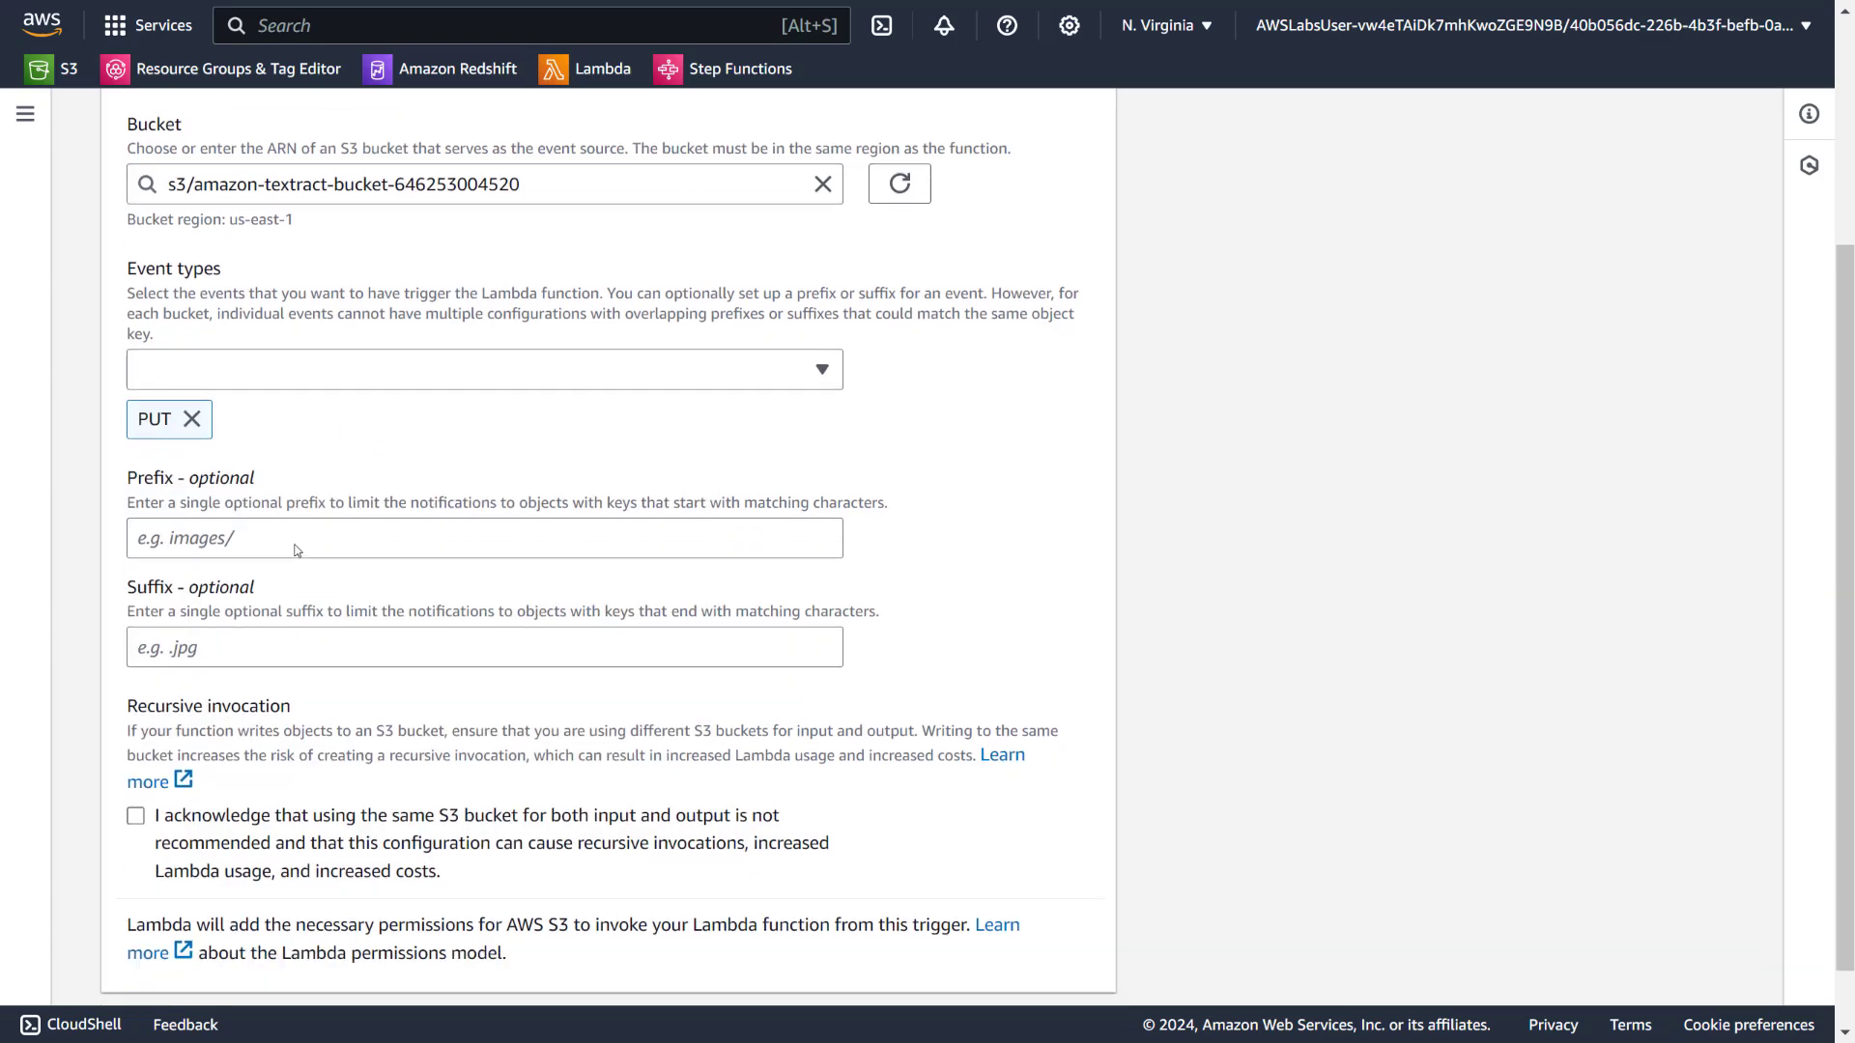
{"action": "left_click", "coordinate": [249, 467]}
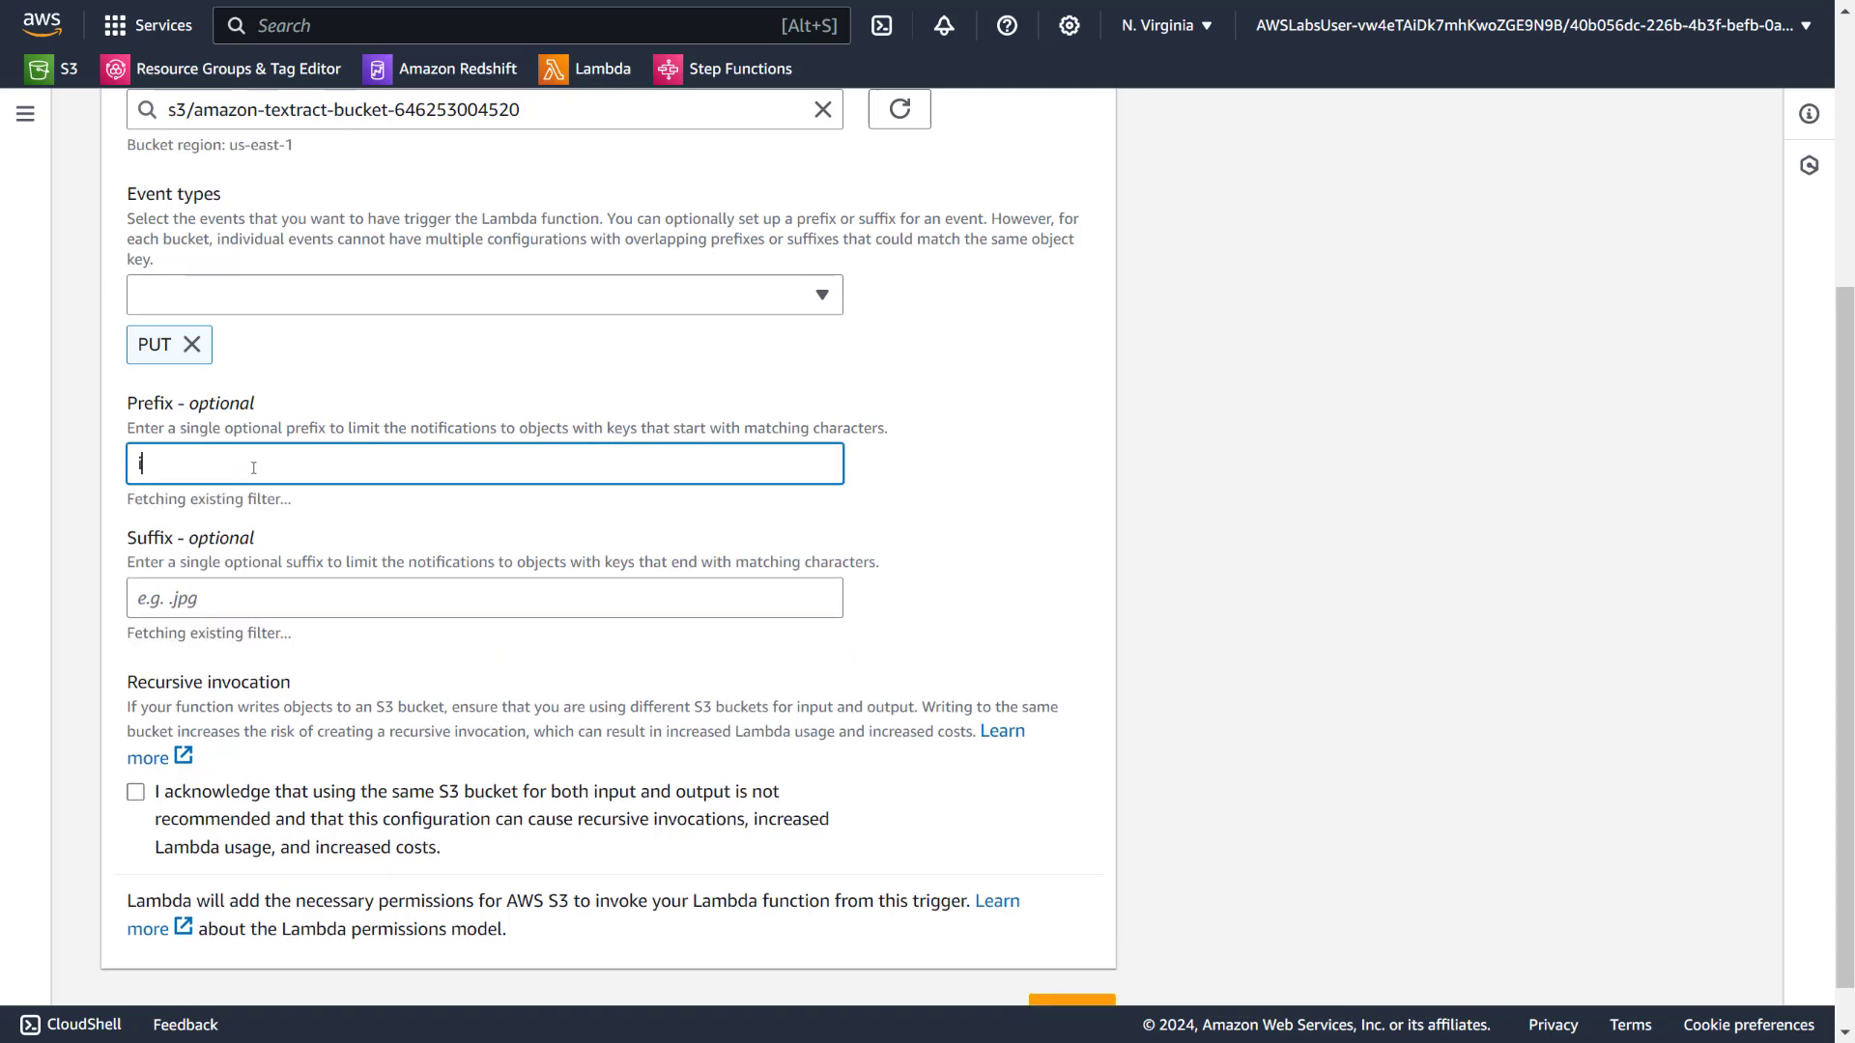
{"action": "type", "text": "input/"}
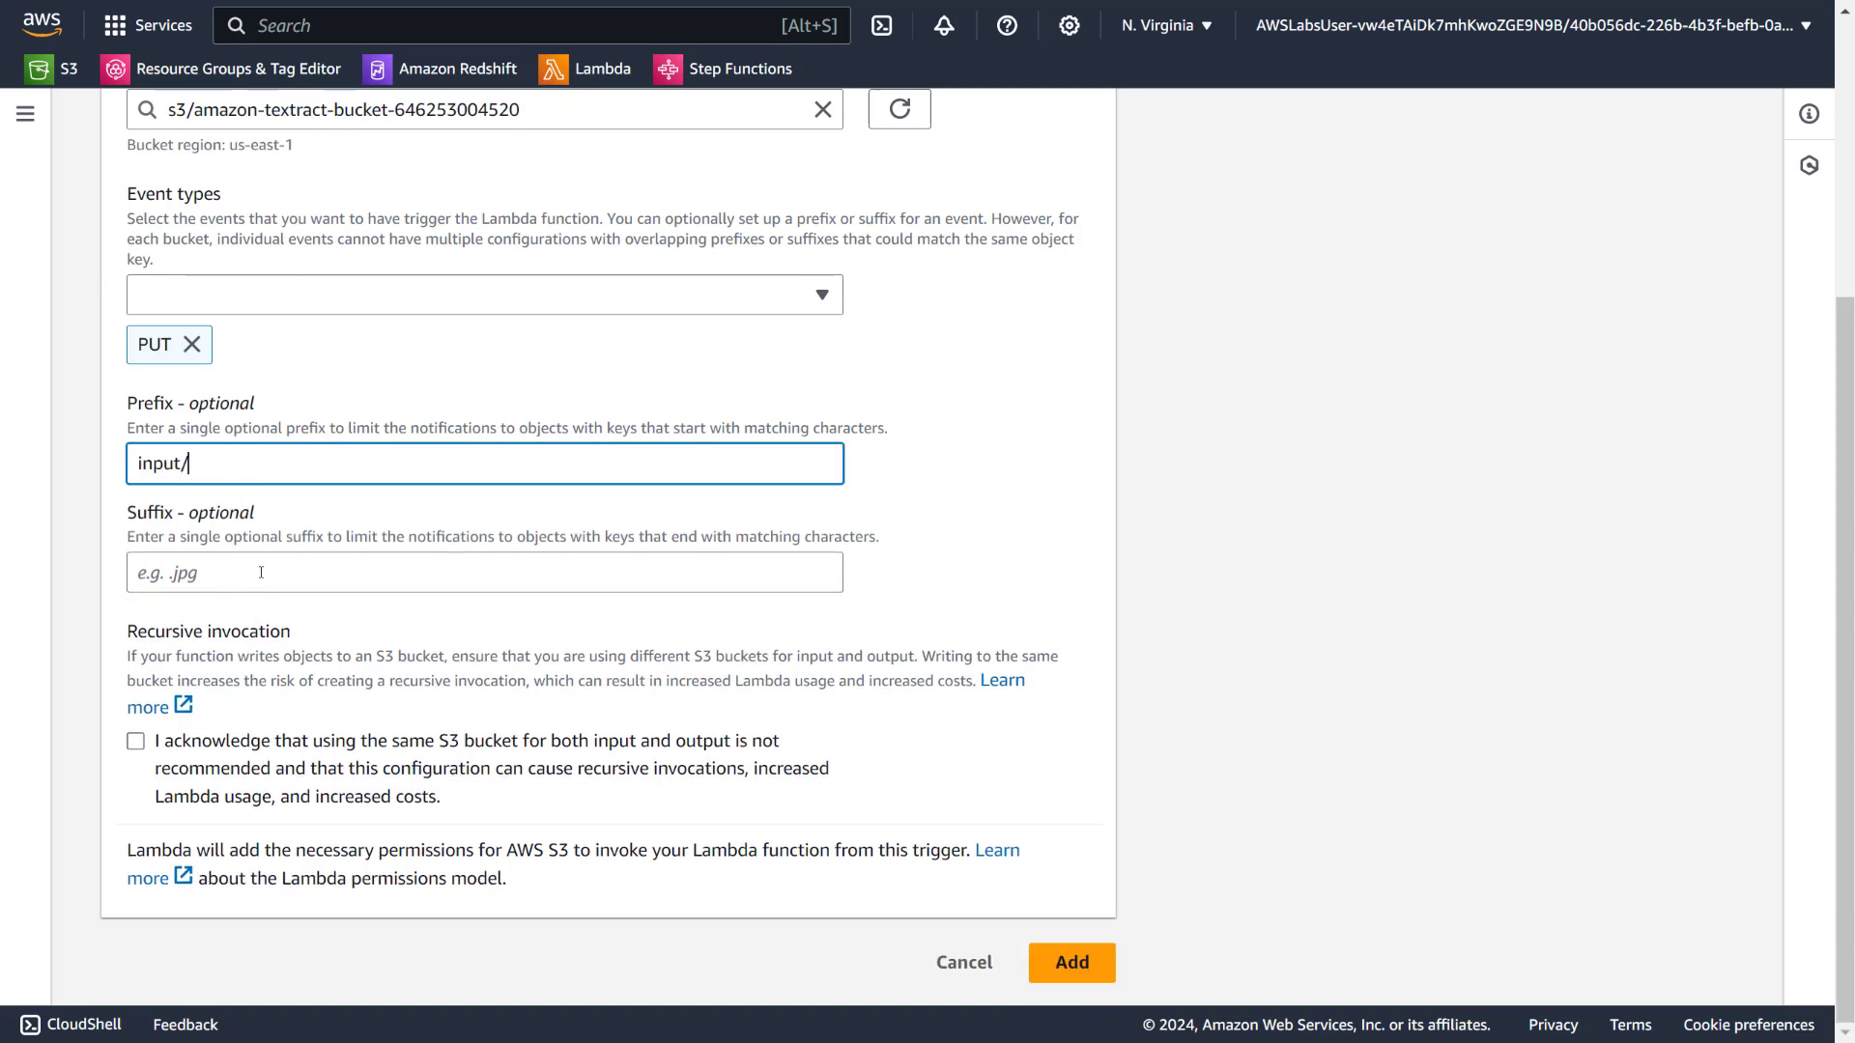
{"action": "left_click", "coordinate": [253, 574]}
{"action": "type", "text": ".png"}
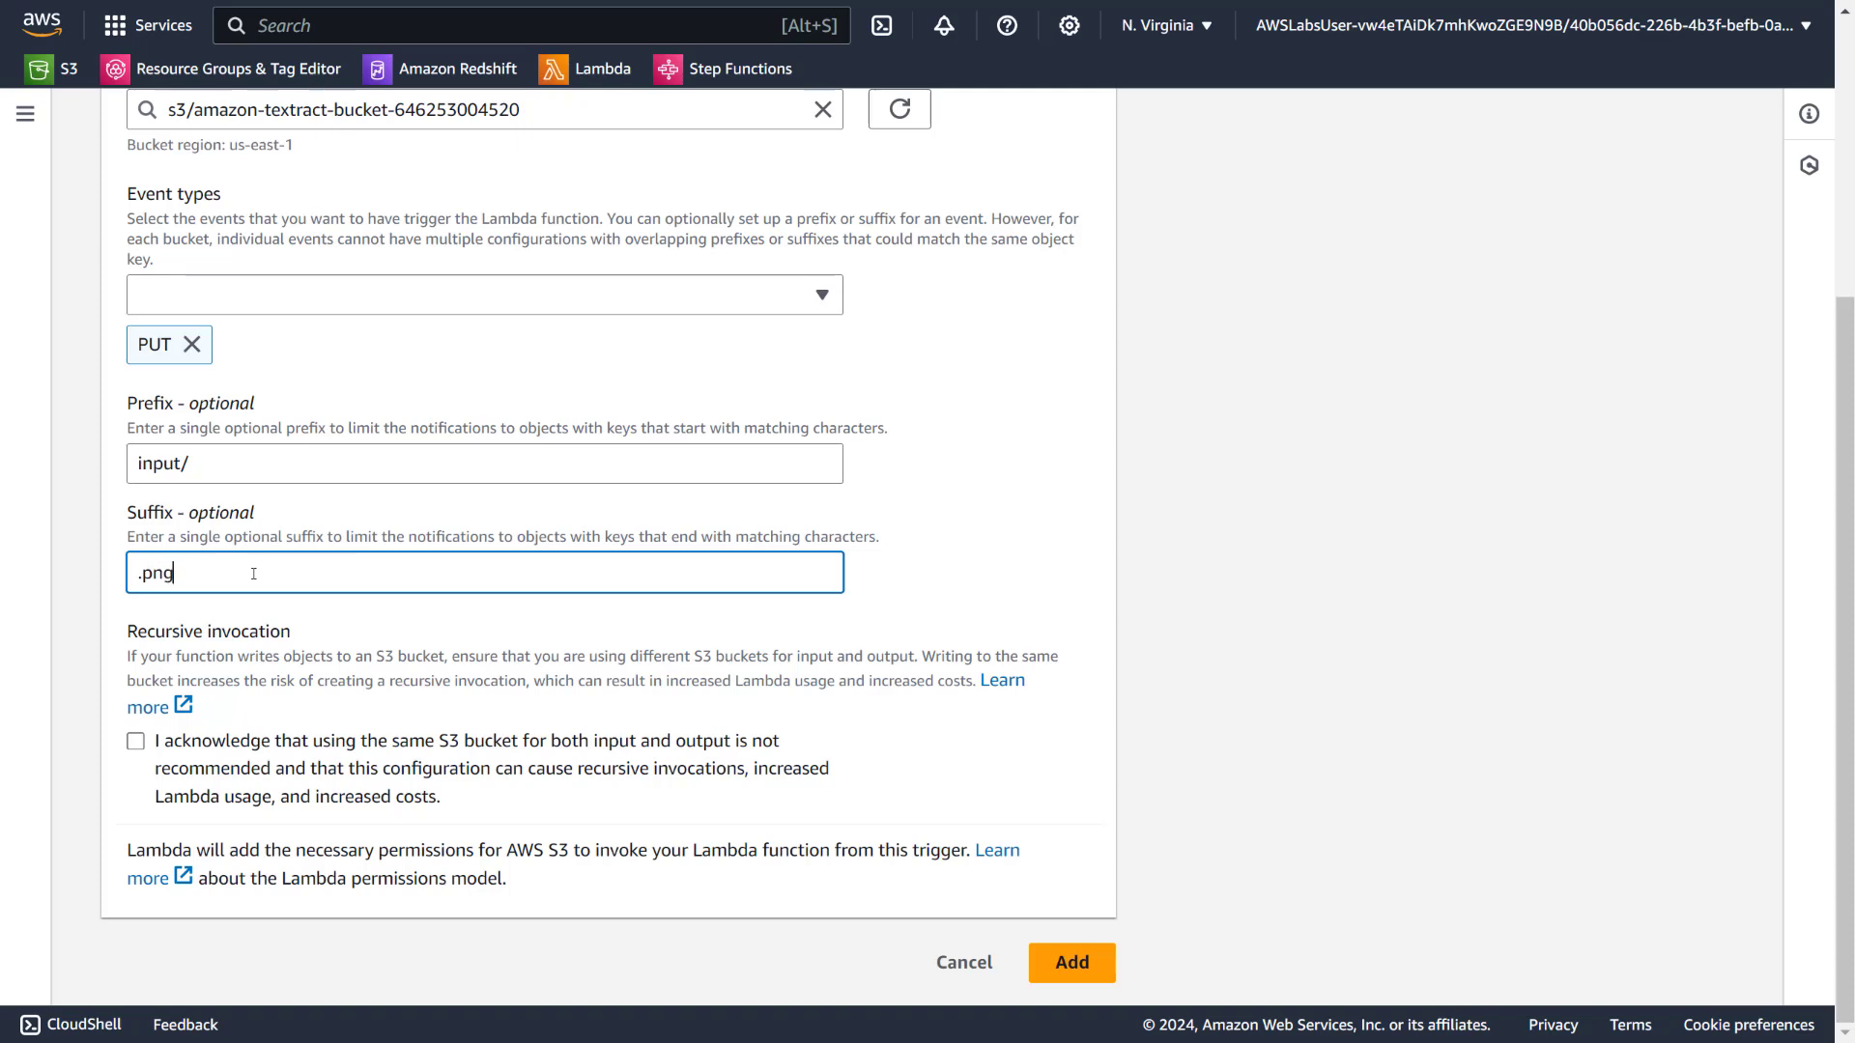
Acknowledge the recursive invocation notice and add the S3 trigger to the function
{"action": "left_click", "coordinate": [136, 743]}
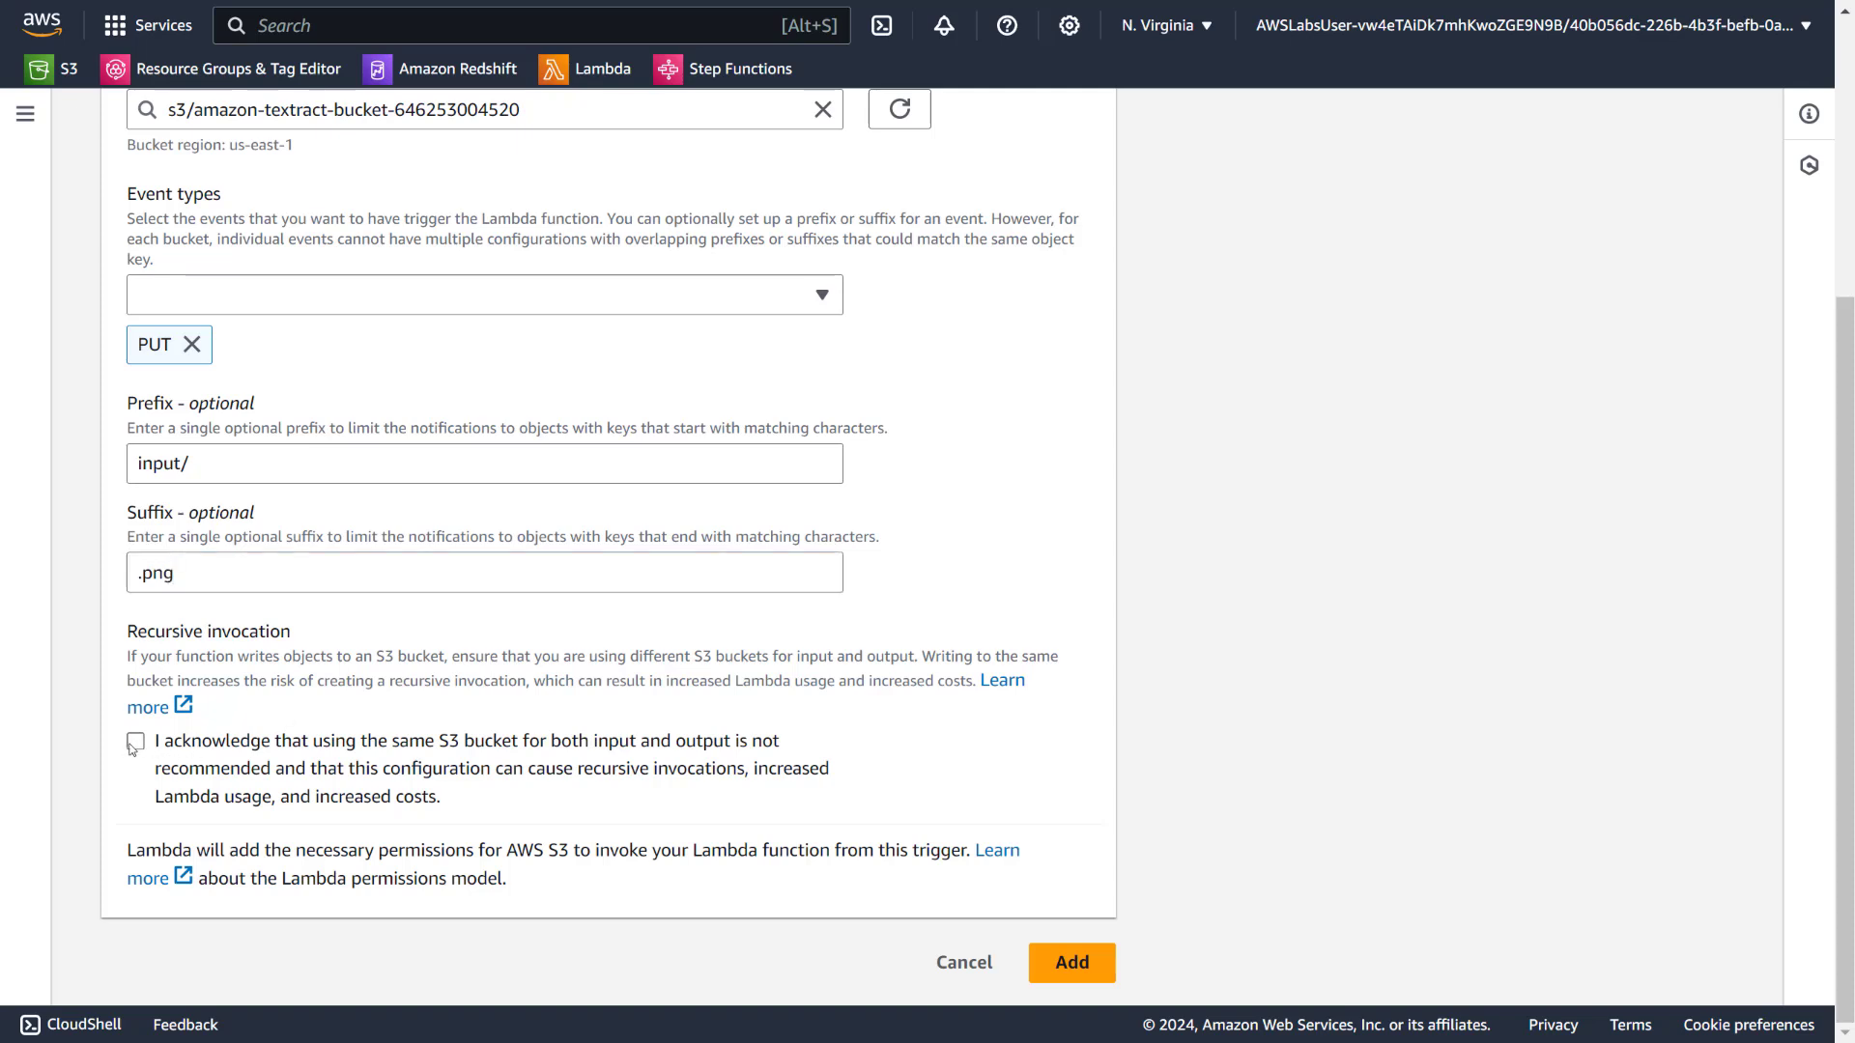
{"action": "left_click", "coordinate": [136, 744]}
{"action": "left_click", "coordinate": [1070, 963]}
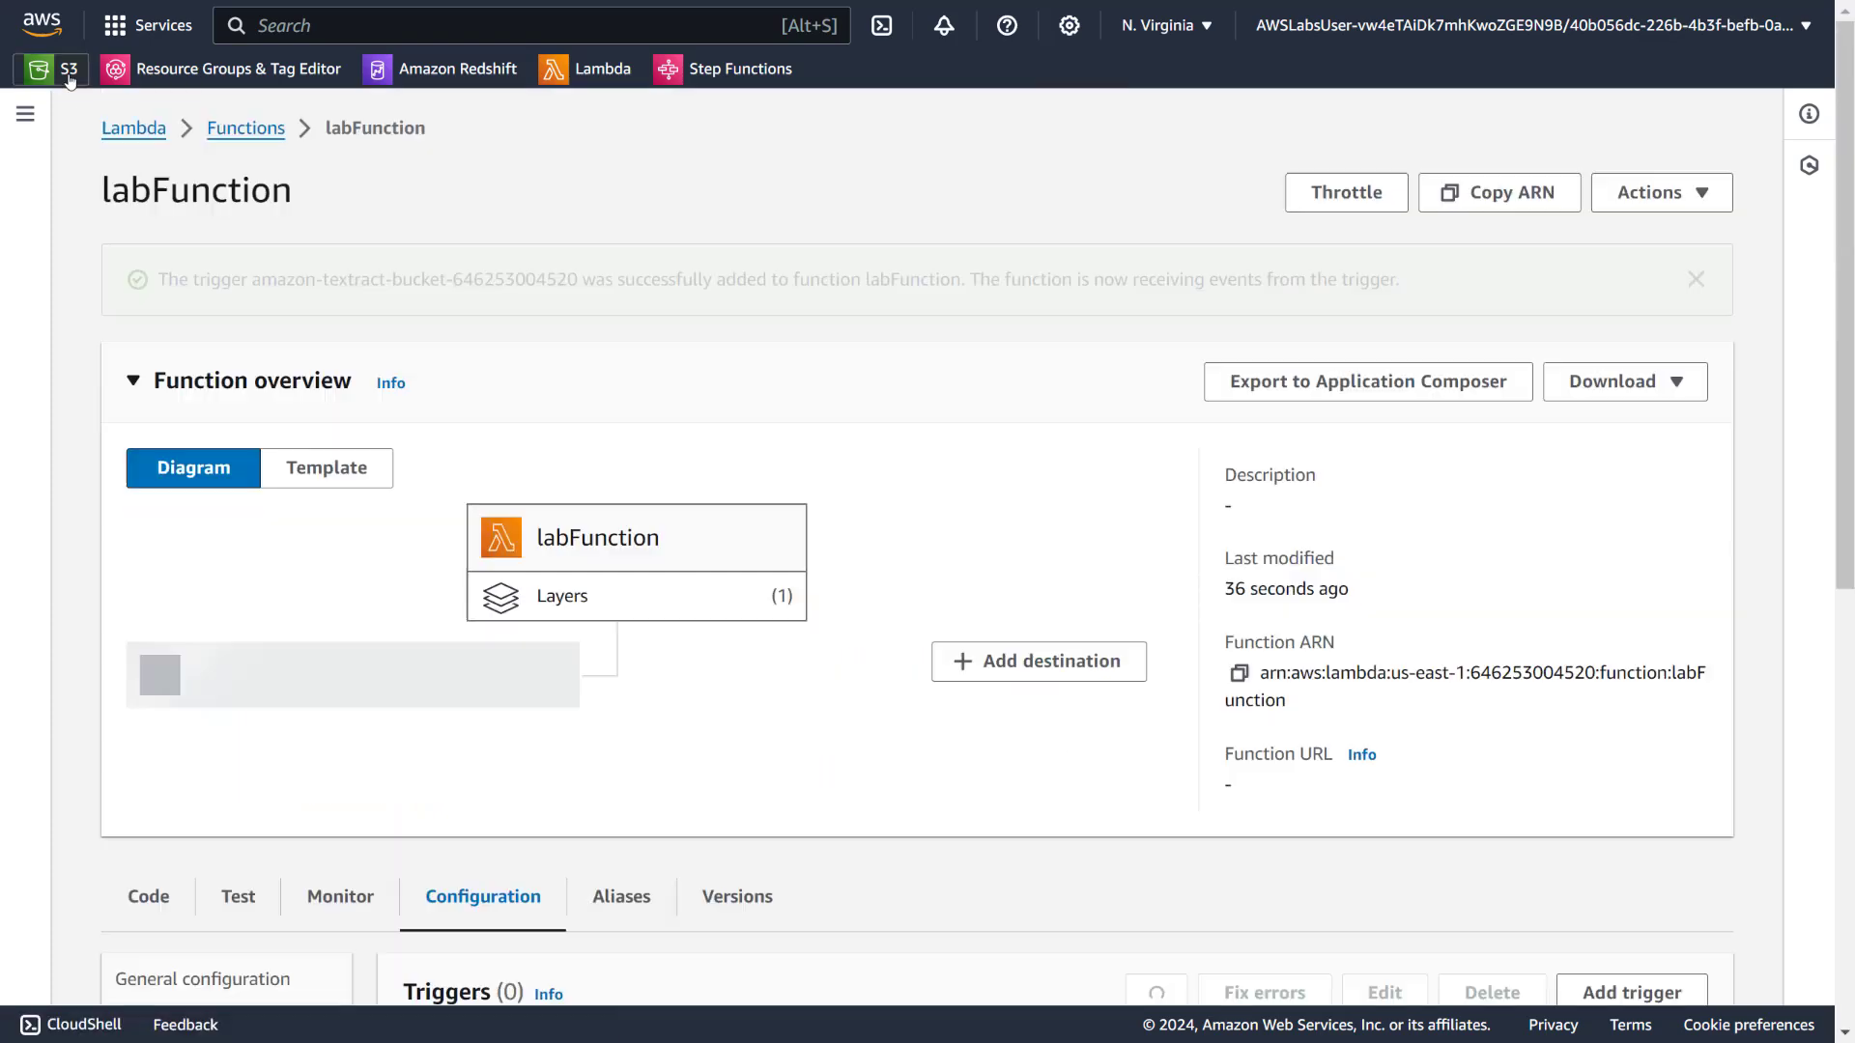
Open the S3 console in a separate browser tab, keeping labFunction's page in view, and check its trigger list
{"action": "right_click", "coordinate": [58, 72]}
{"action": "left_click", "coordinate": [317, 81]}
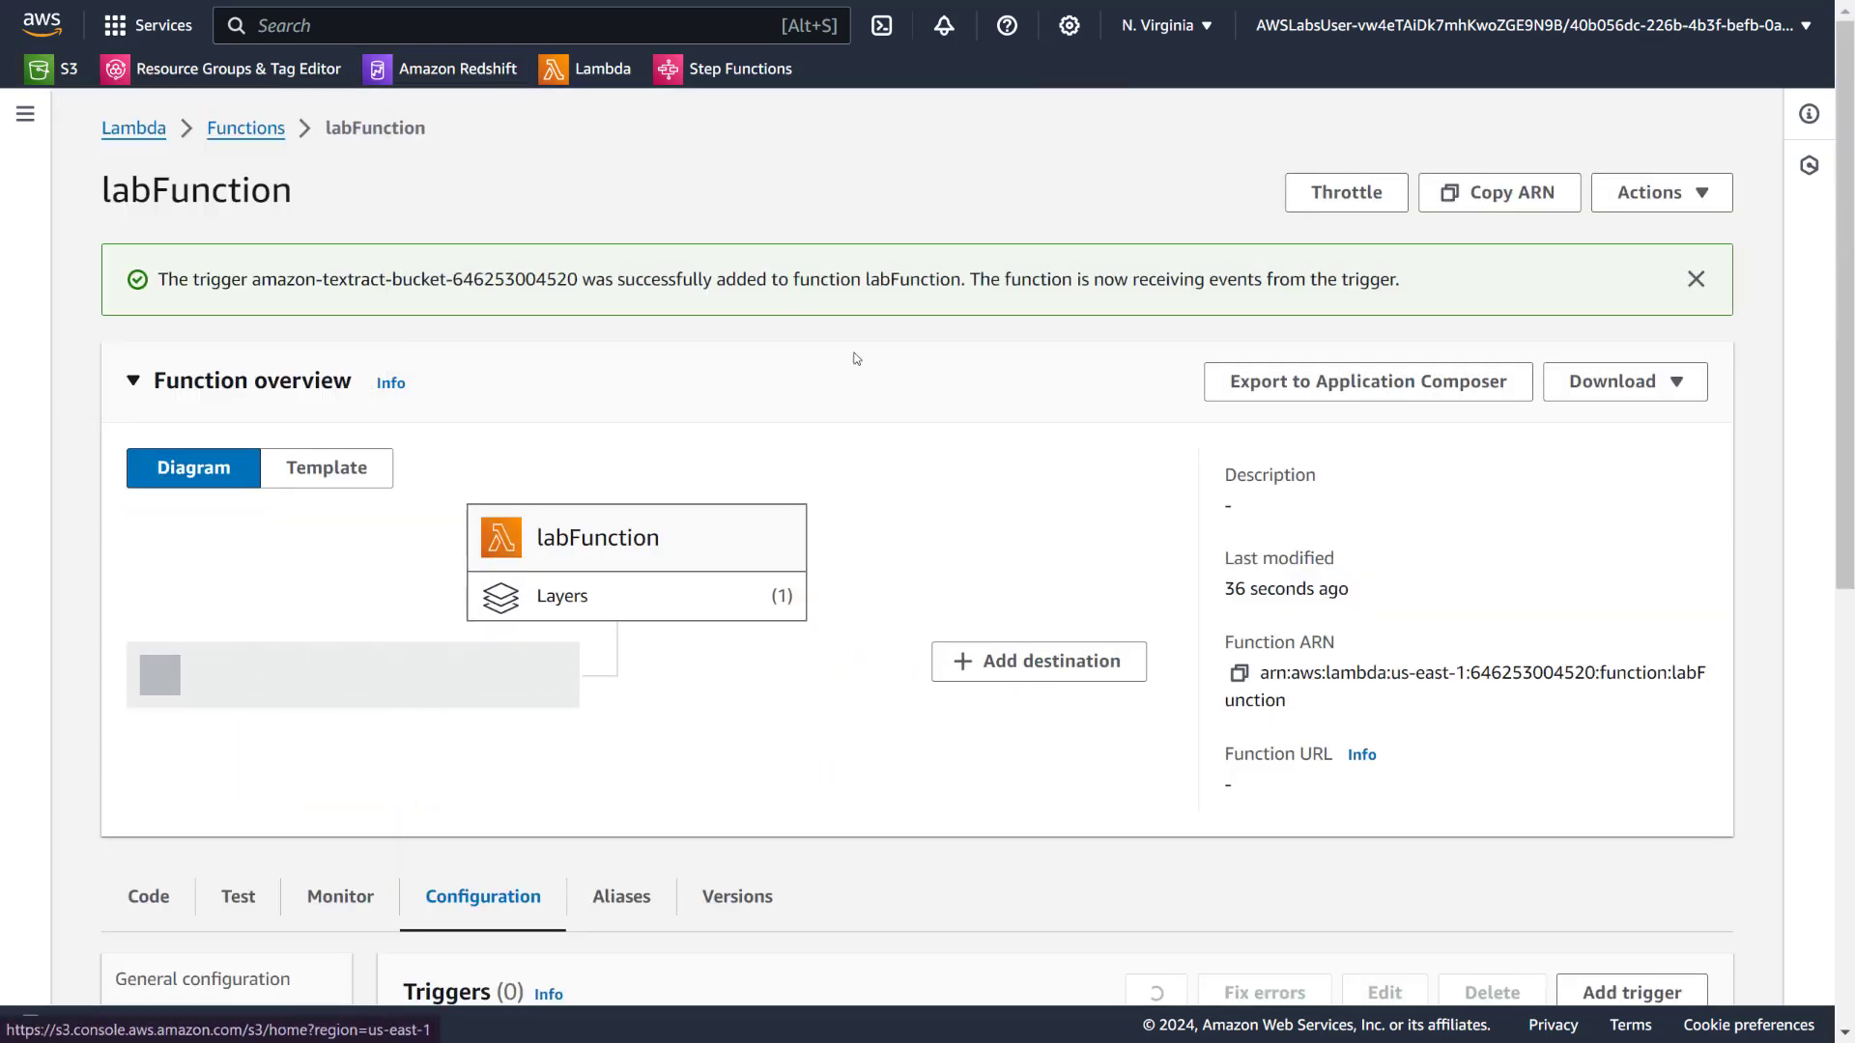
{"action": "scroll", "coordinate": [1446, 549], "scroll_direction": "down", "scroll_amount": 4}
{"action": "scroll", "coordinate": [1620, 436], "scroll_direction": "up", "scroll_amount": 4}
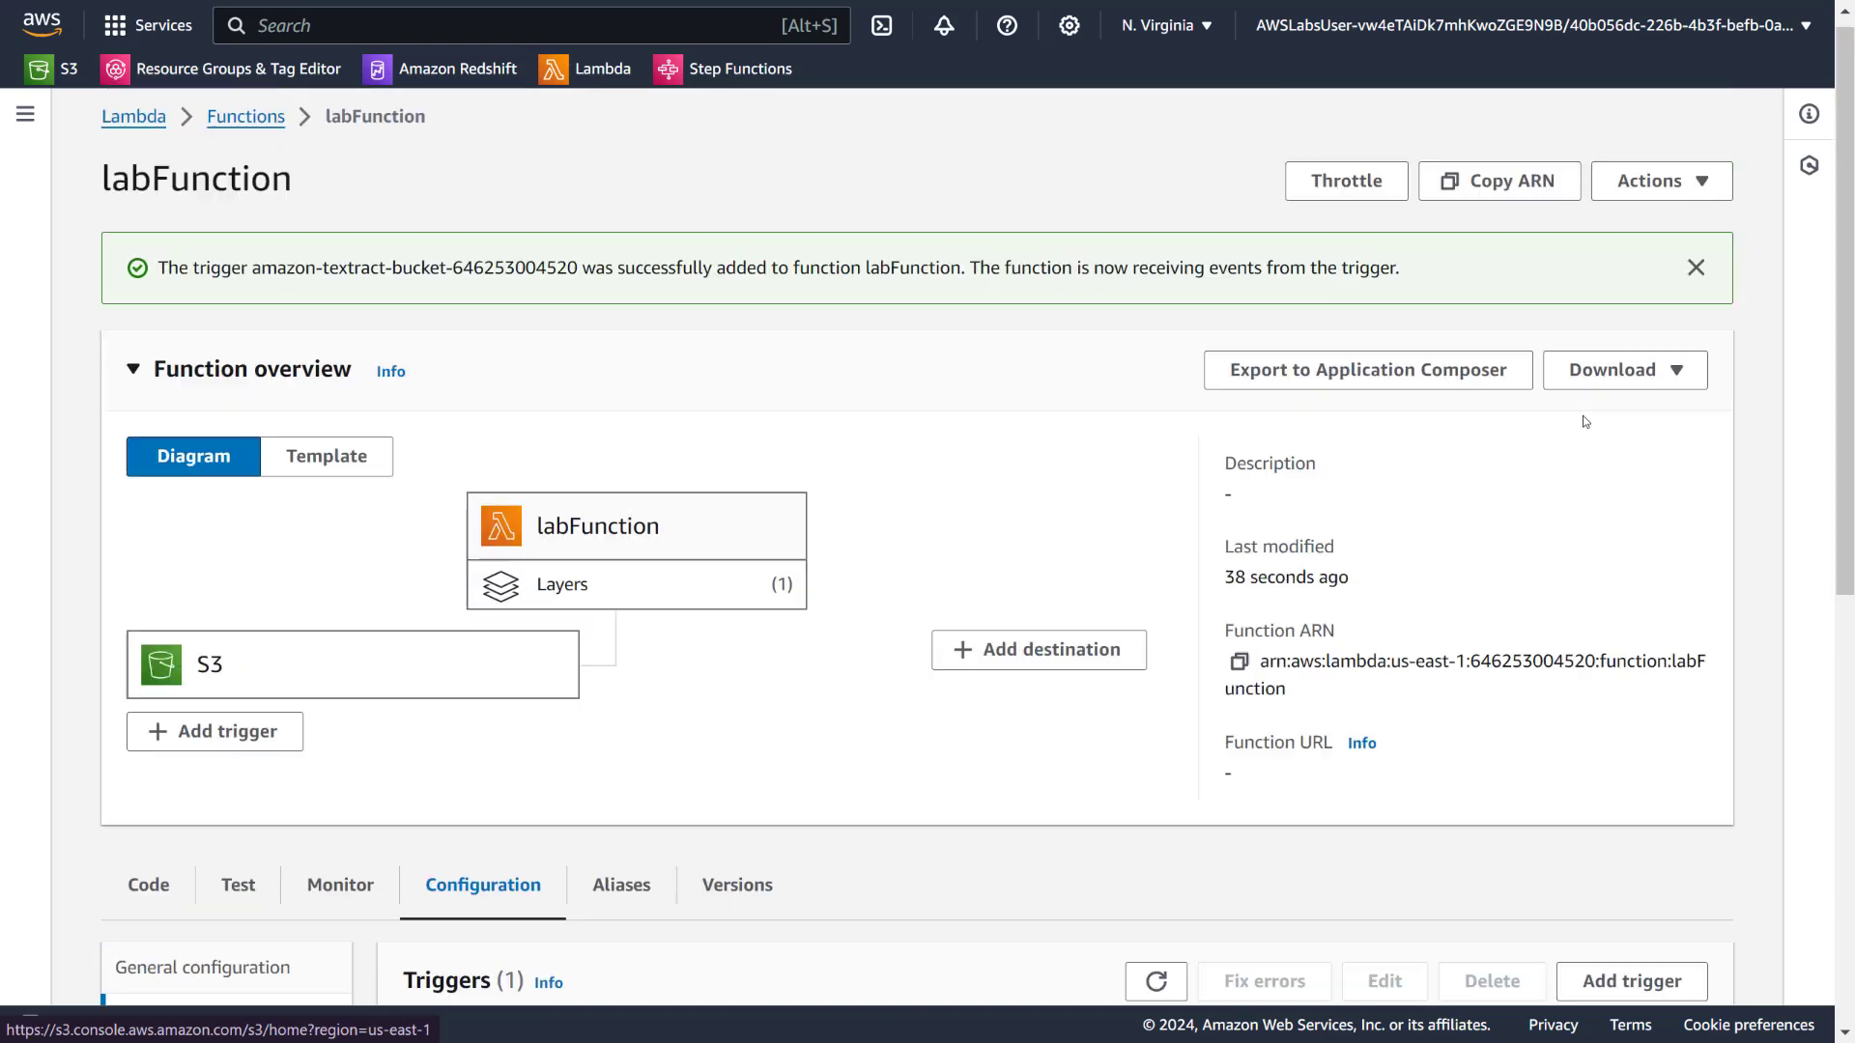
{"action": "scroll", "coordinate": [1565, 414], "scroll_direction": "down", "scroll_amount": 3}
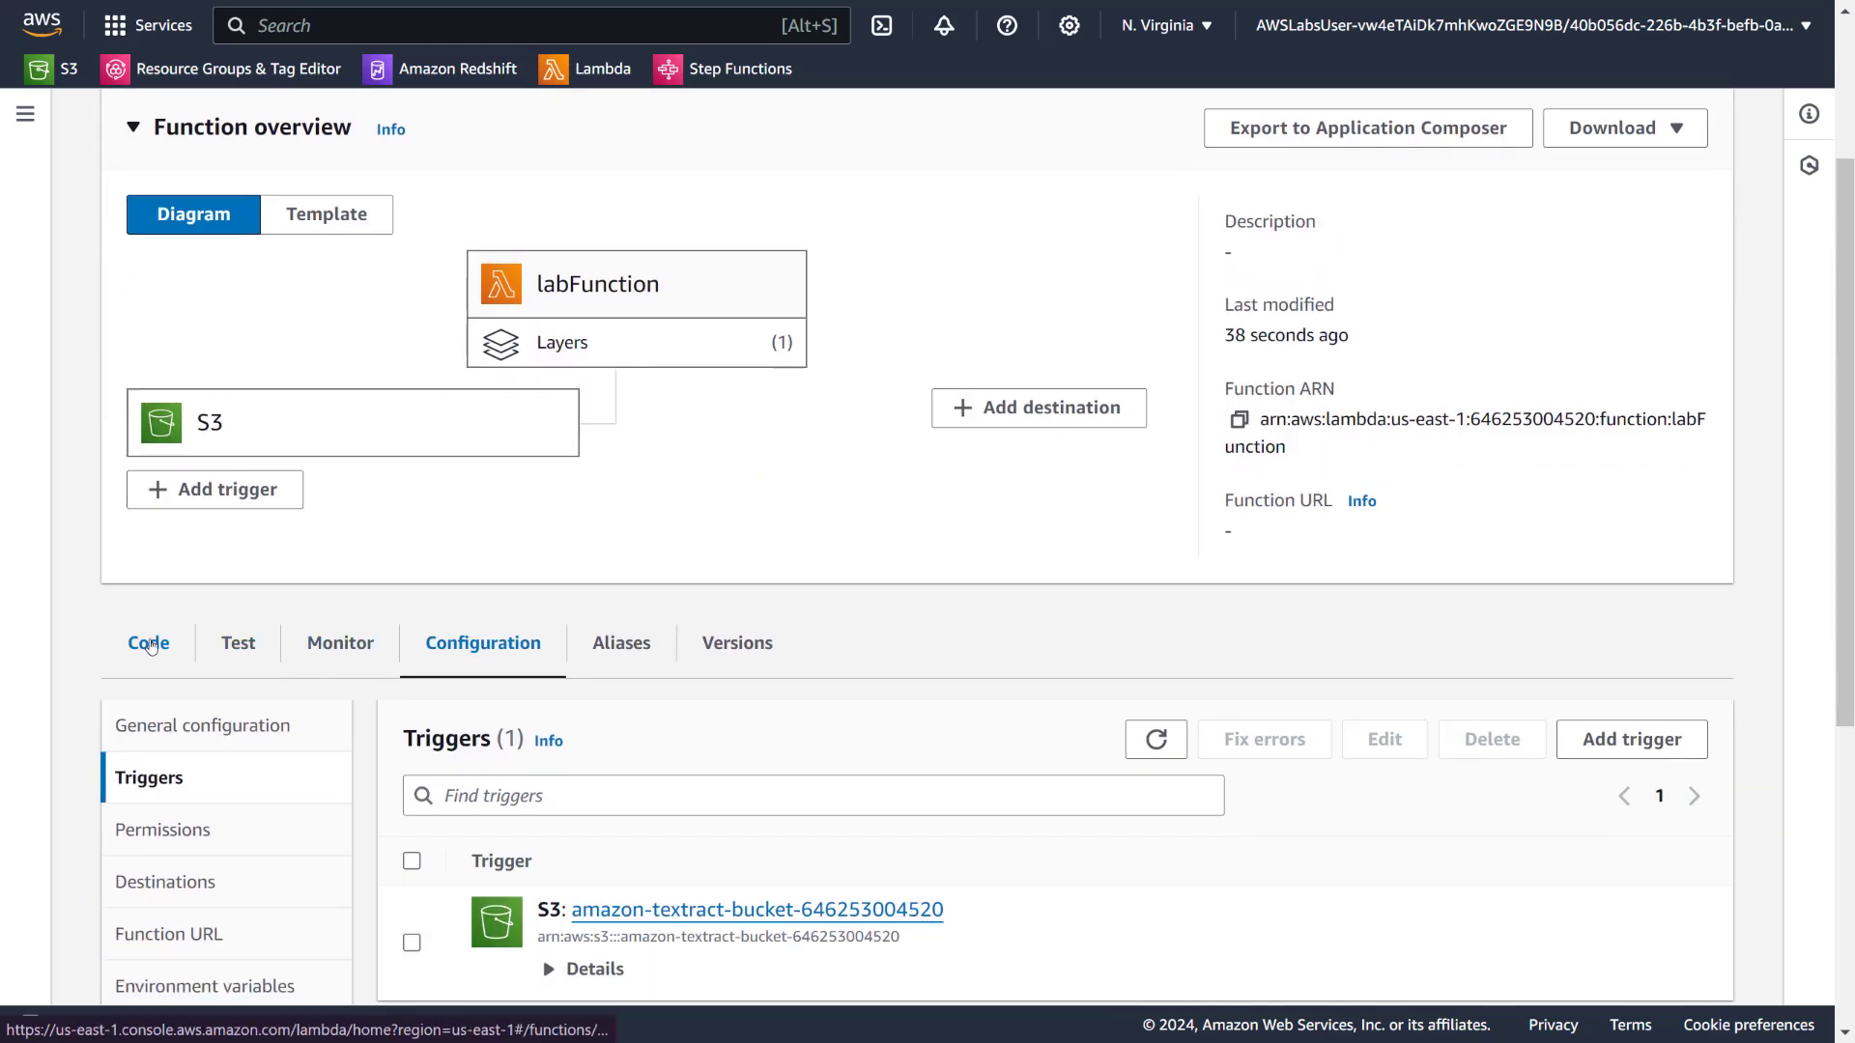
Replace labFunction's source code by uploading lambda_code.zip and save it
{"action": "left_click", "coordinate": [143, 644]}
{"action": "scroll", "coordinate": [1014, 542], "scroll_direction": "down", "scroll_amount": 2}
{"action": "left_click", "coordinate": [1686, 499]}
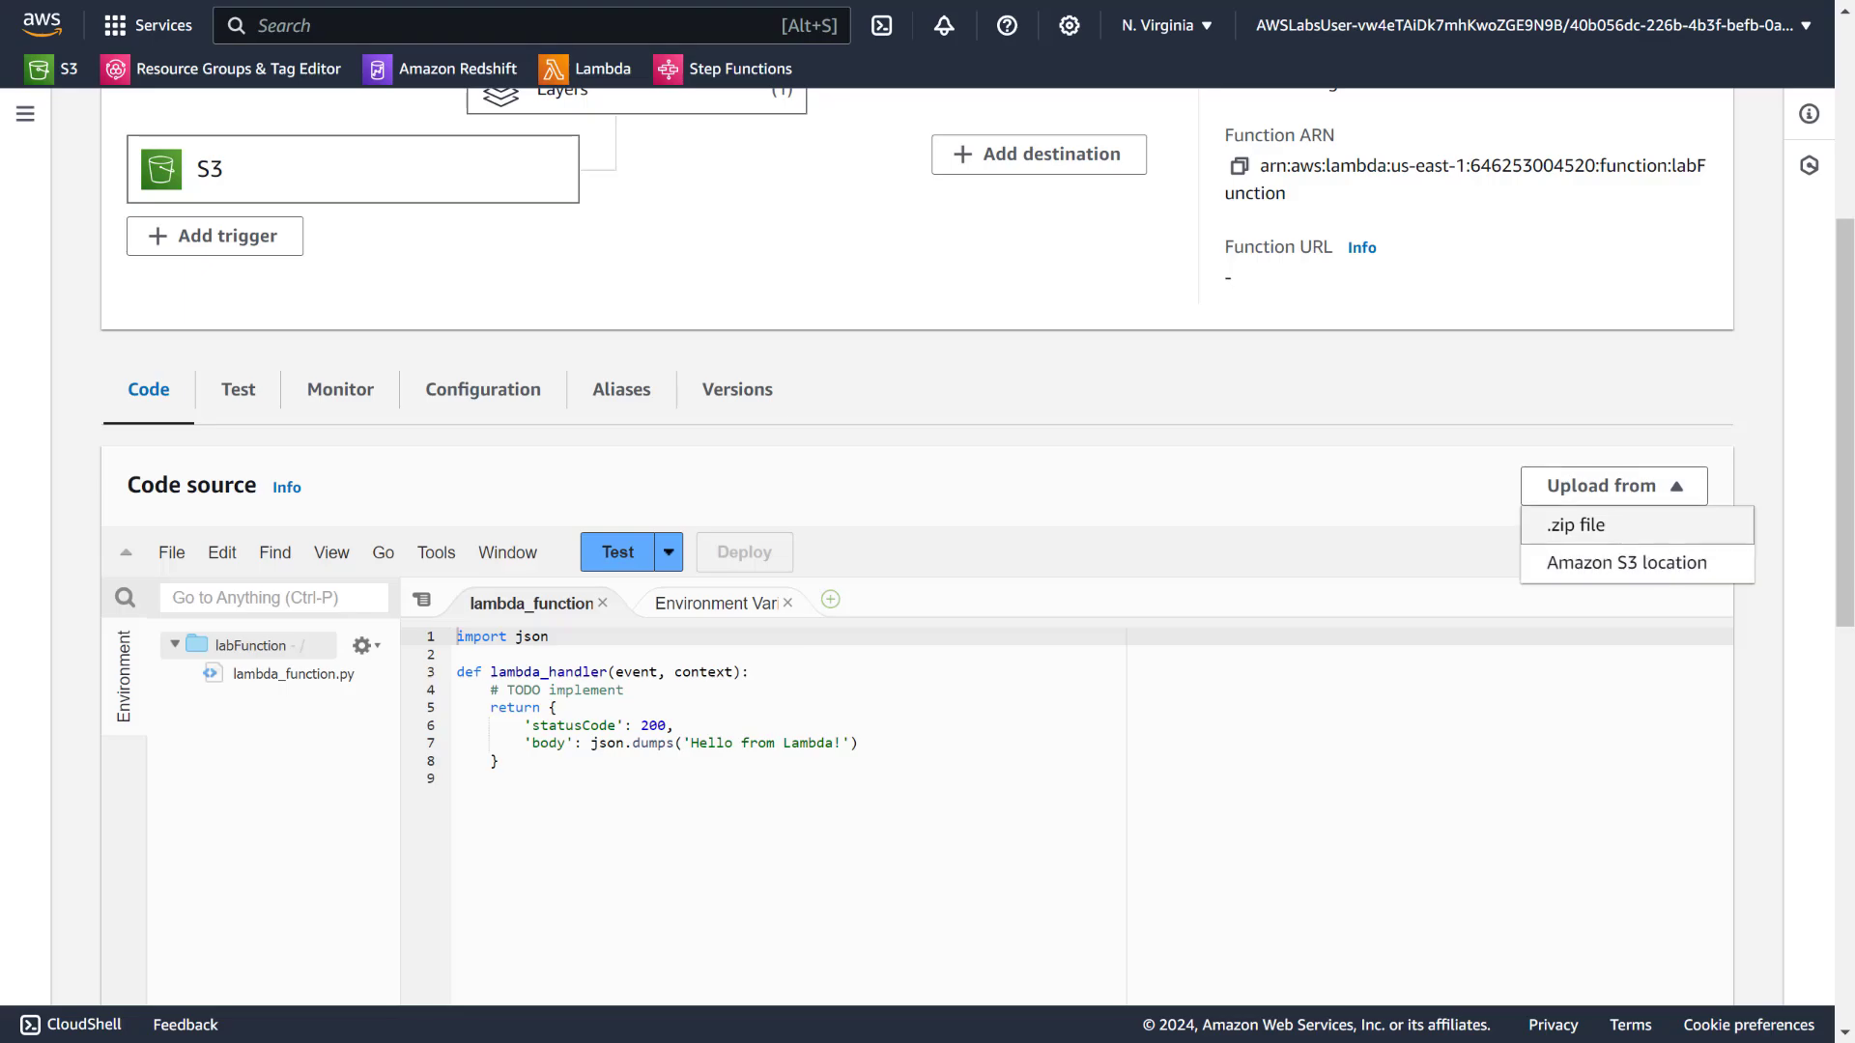
{"action": "left_click", "coordinate": [1594, 524]}
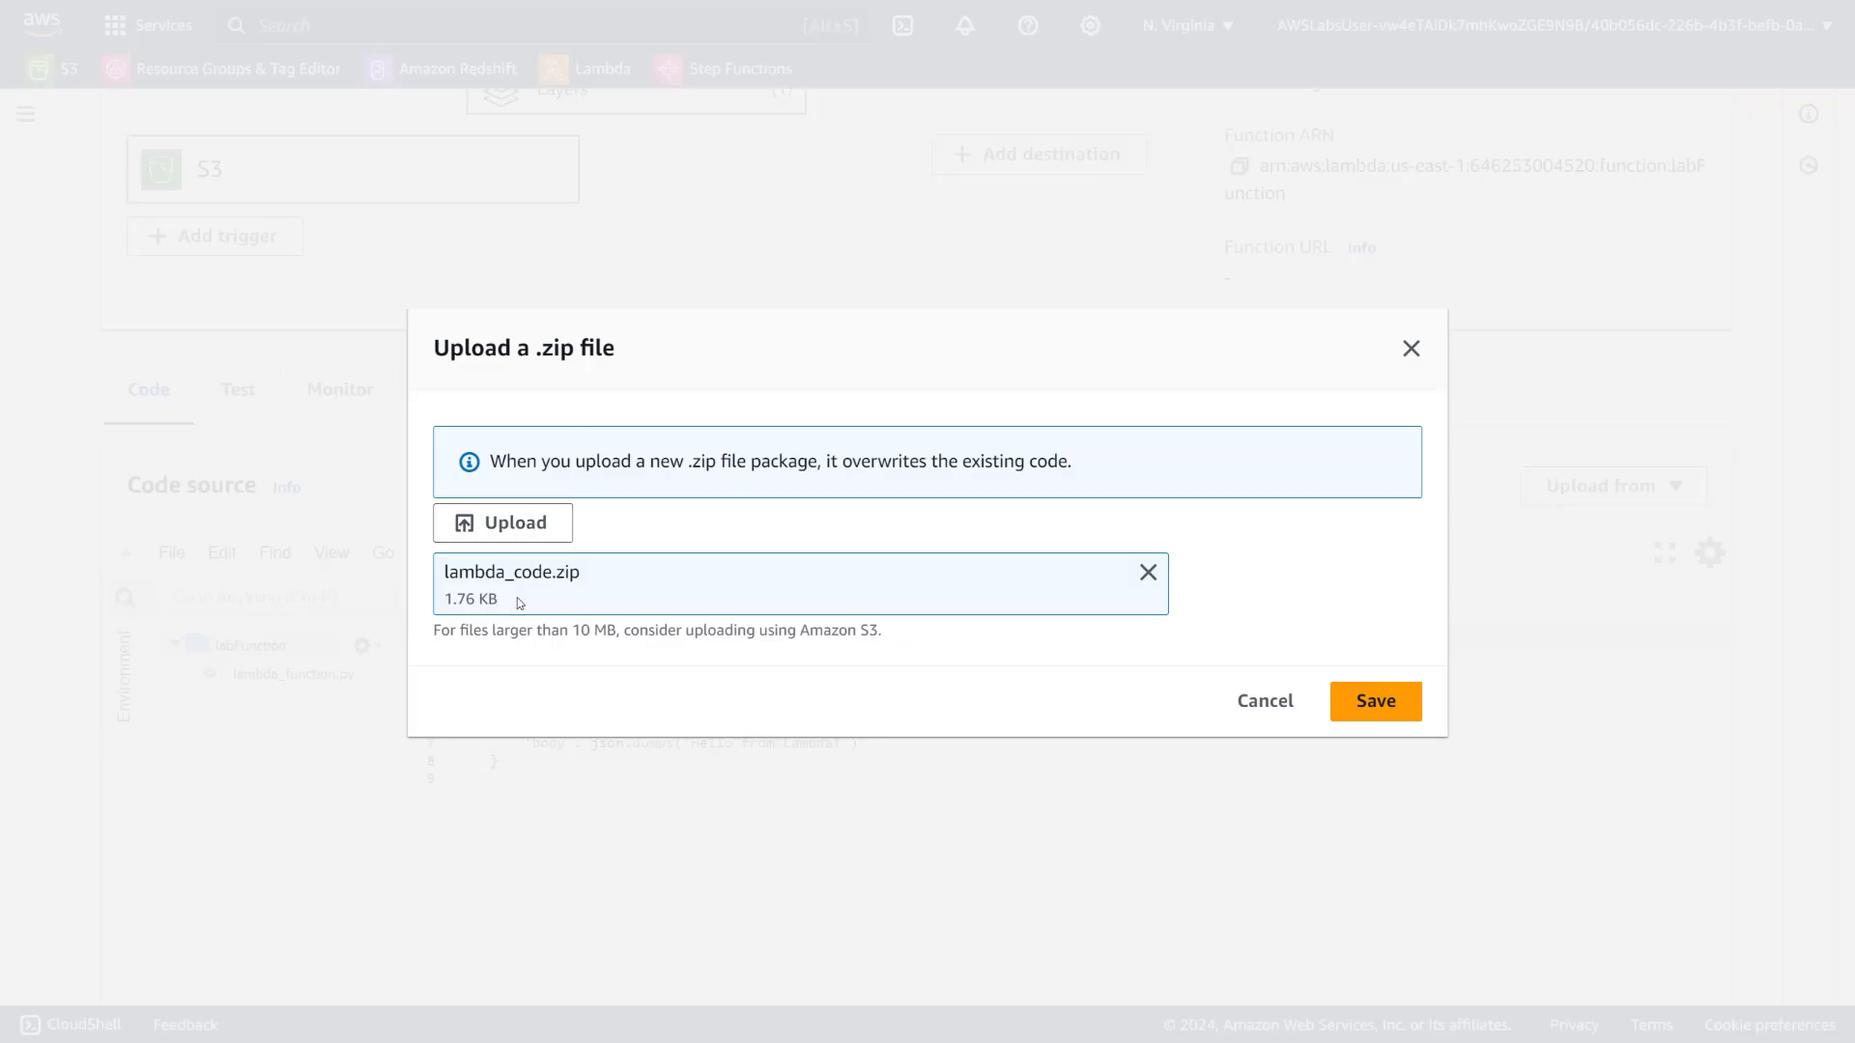
{"action": "left_click", "coordinate": [1405, 704]}
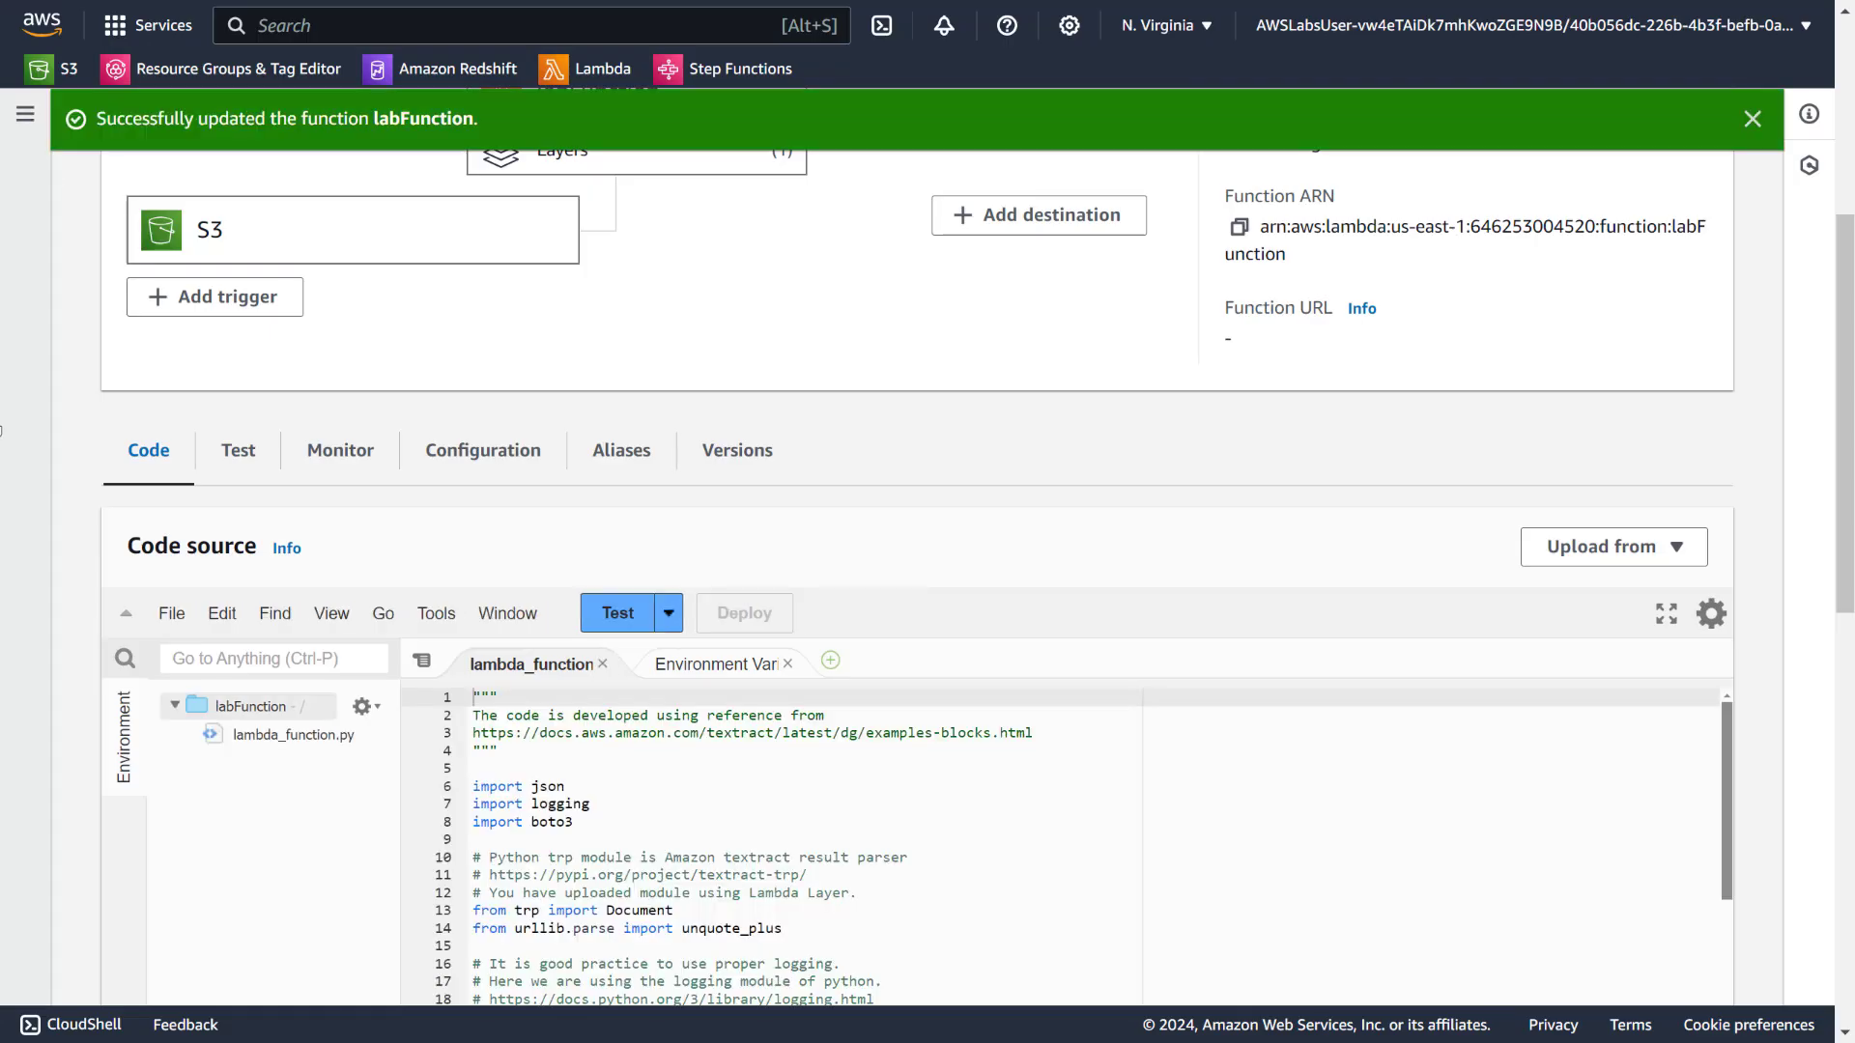
Examine the S3 client and output_key declarations in lambda_function.py
{"action": "scroll", "coordinate": [510, 485], "scroll_direction": "down", "scroll_amount": 5}
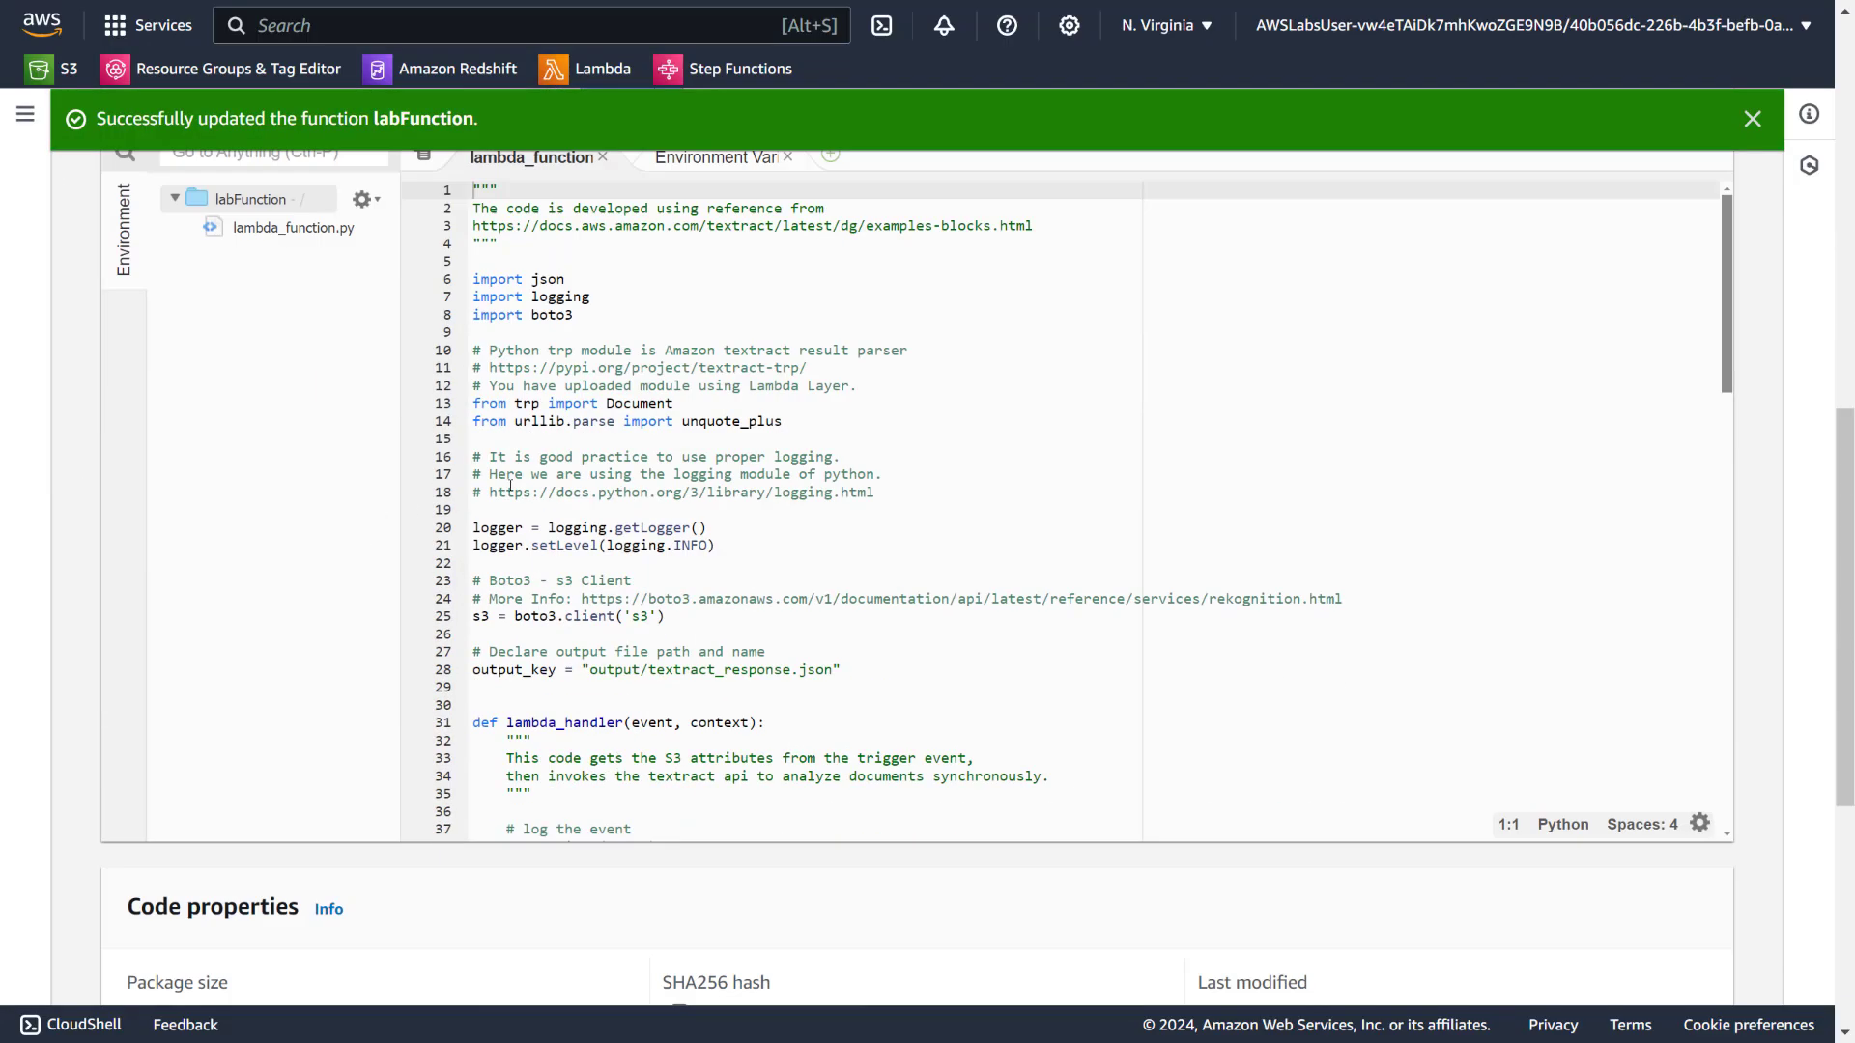
{"action": "scroll", "coordinate": [696, 458], "scroll_direction": "down", "scroll_amount": 3}
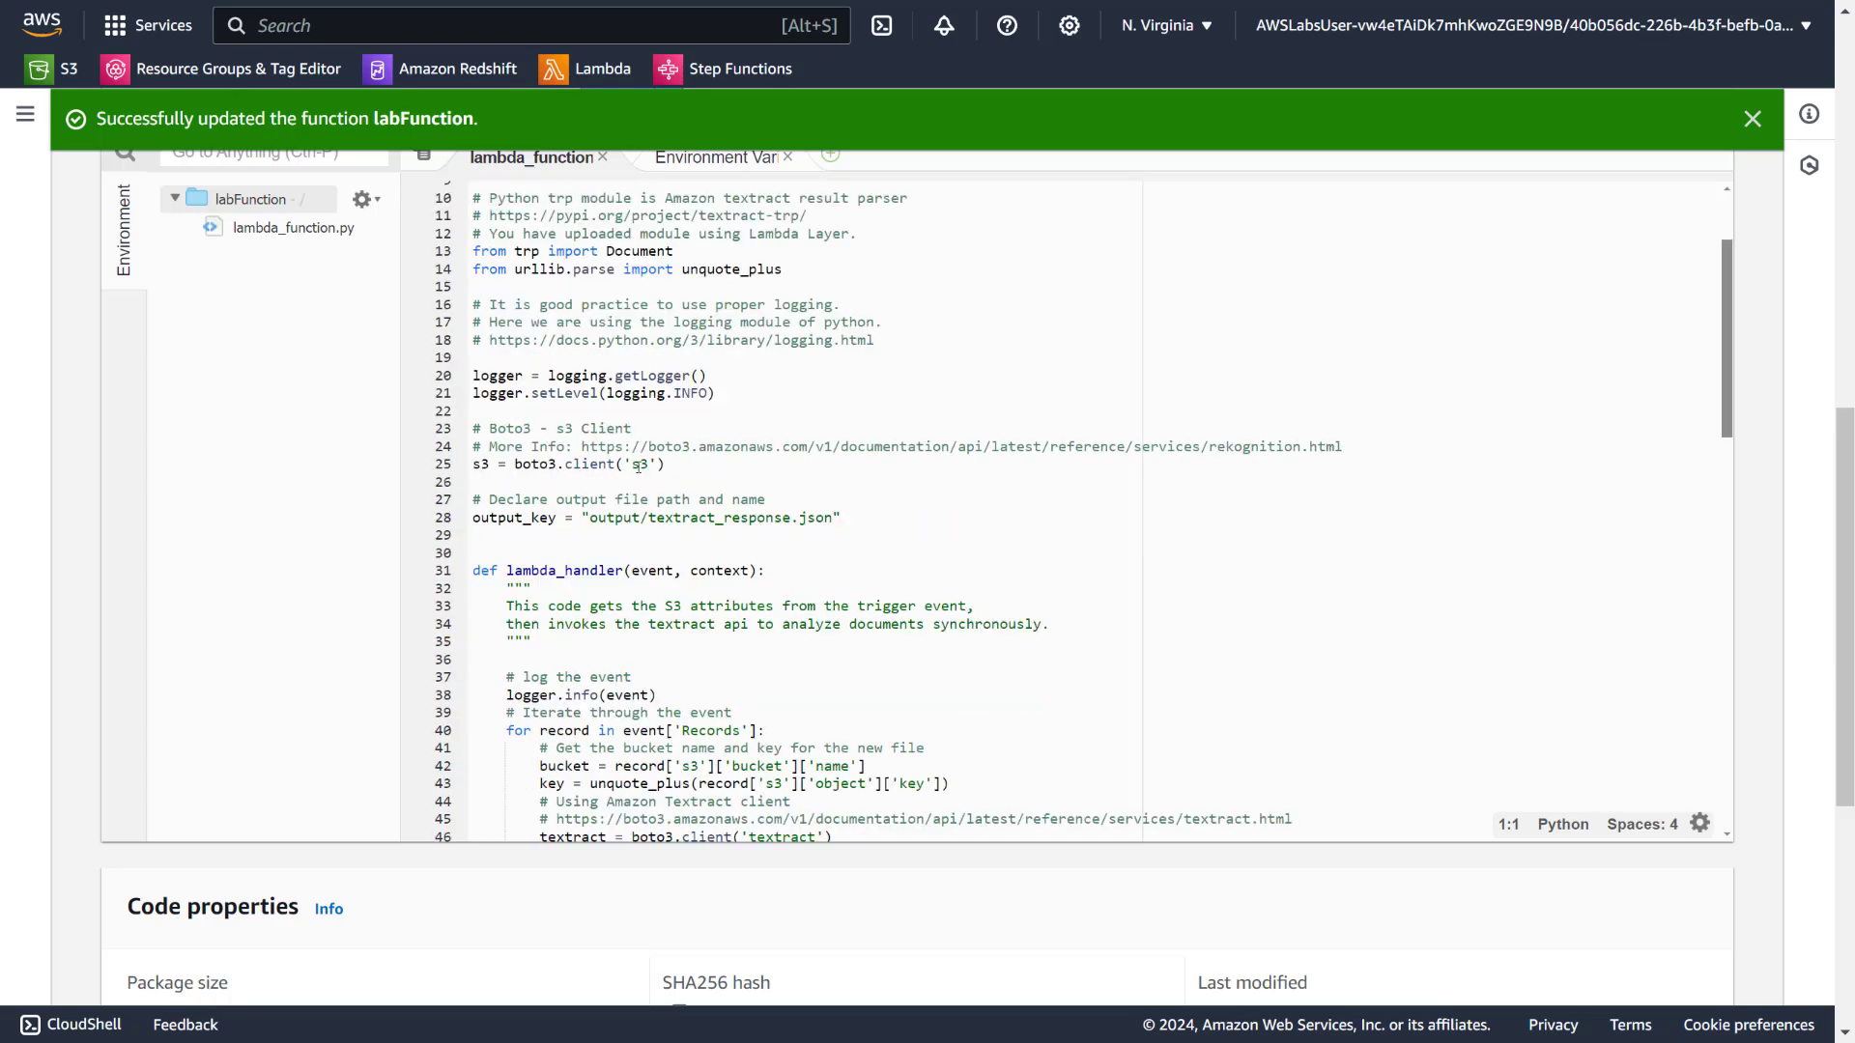
{"action": "left_click_drag", "start_coordinate": [665, 464], "coordinate": [473, 411]}
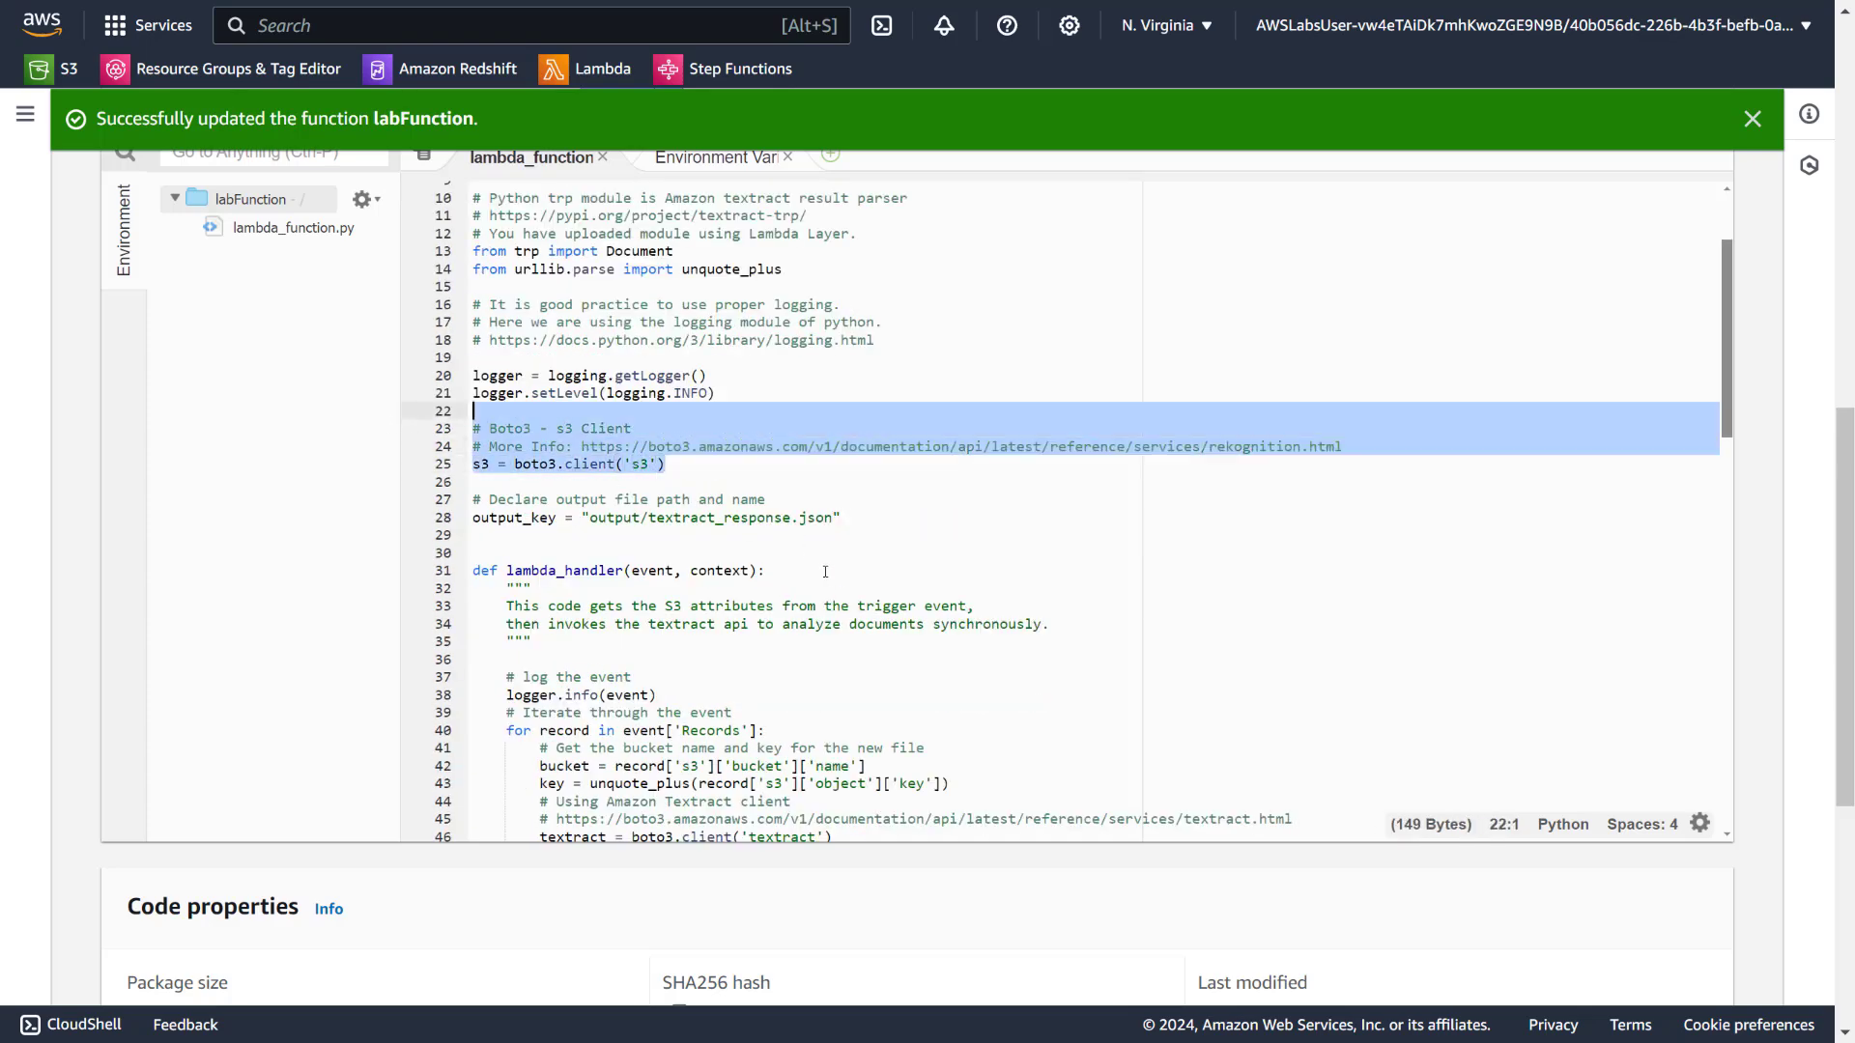
{"action": "scroll", "coordinate": [701, 558], "scroll_direction": "down", "scroll_amount": 3}
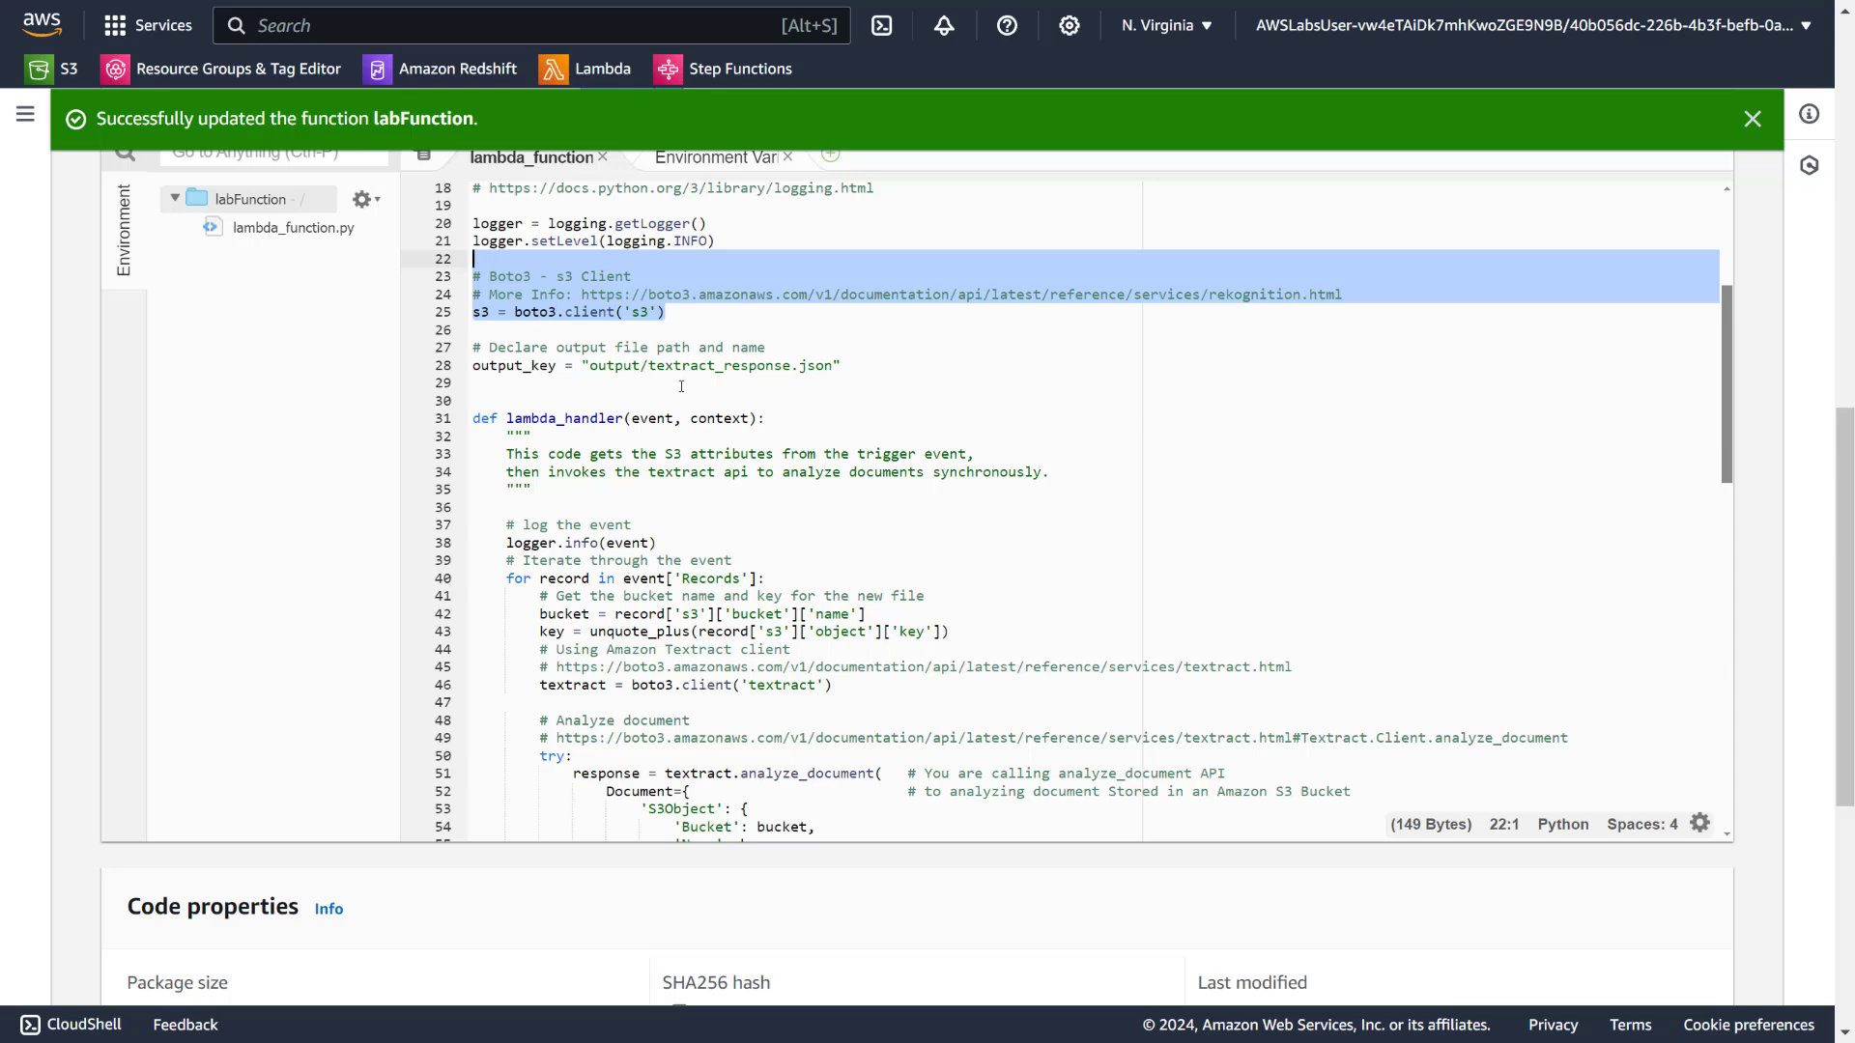
{"action": "left_click", "coordinate": [681, 385]}
{"action": "left_click_drag", "start_coordinate": [876, 365], "coordinate": [525, 367]}
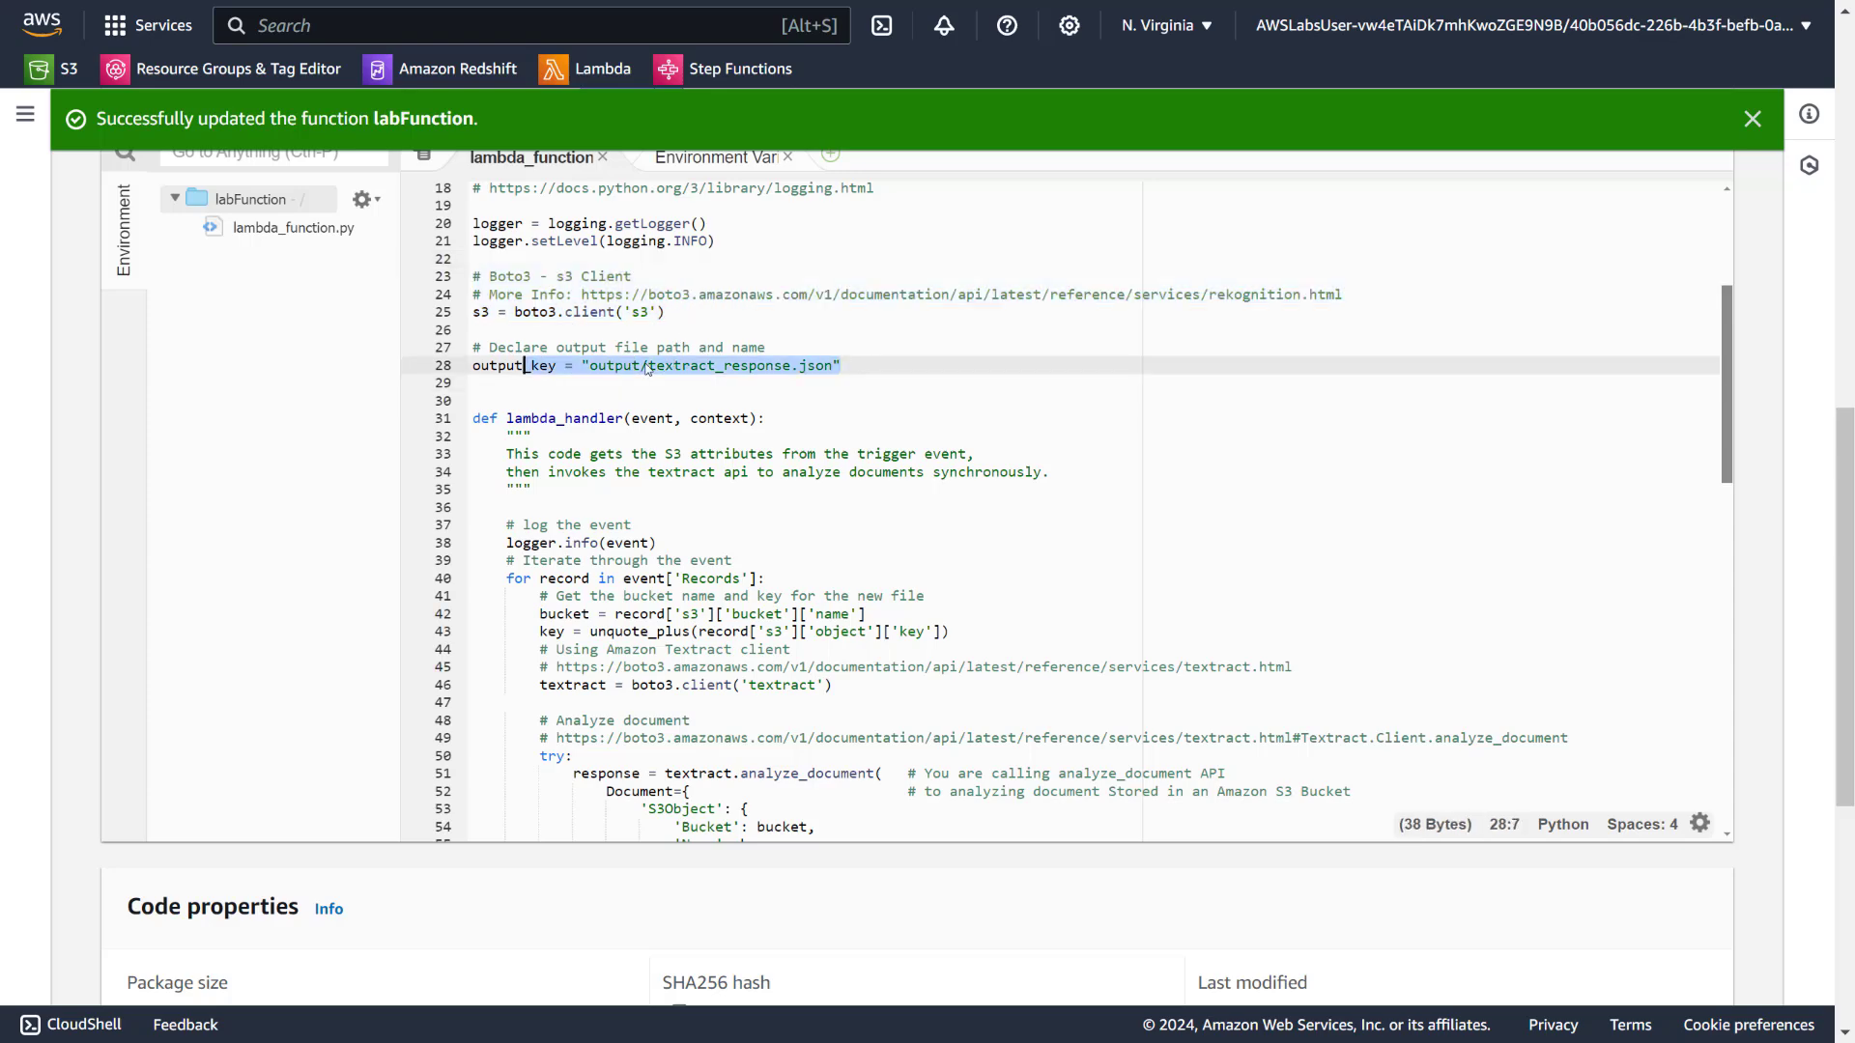
Examine how lambda_handler reads the bucket name and object key, creates the Textract client and calls analyze_document
{"action": "scroll", "coordinate": [668, 426], "scroll_direction": "down", "scroll_amount": 2}
{"action": "left_click_drag", "start_coordinate": [490, 498], "coordinate": [682, 501]}
{"action": "left_click_drag", "start_coordinate": [892, 538], "coordinate": [673, 538]}
{"action": "left_click_drag", "start_coordinate": [957, 556], "coordinate": [590, 556]}
{"action": "scroll", "coordinate": [687, 539], "scroll_direction": "down", "scroll_amount": 3}
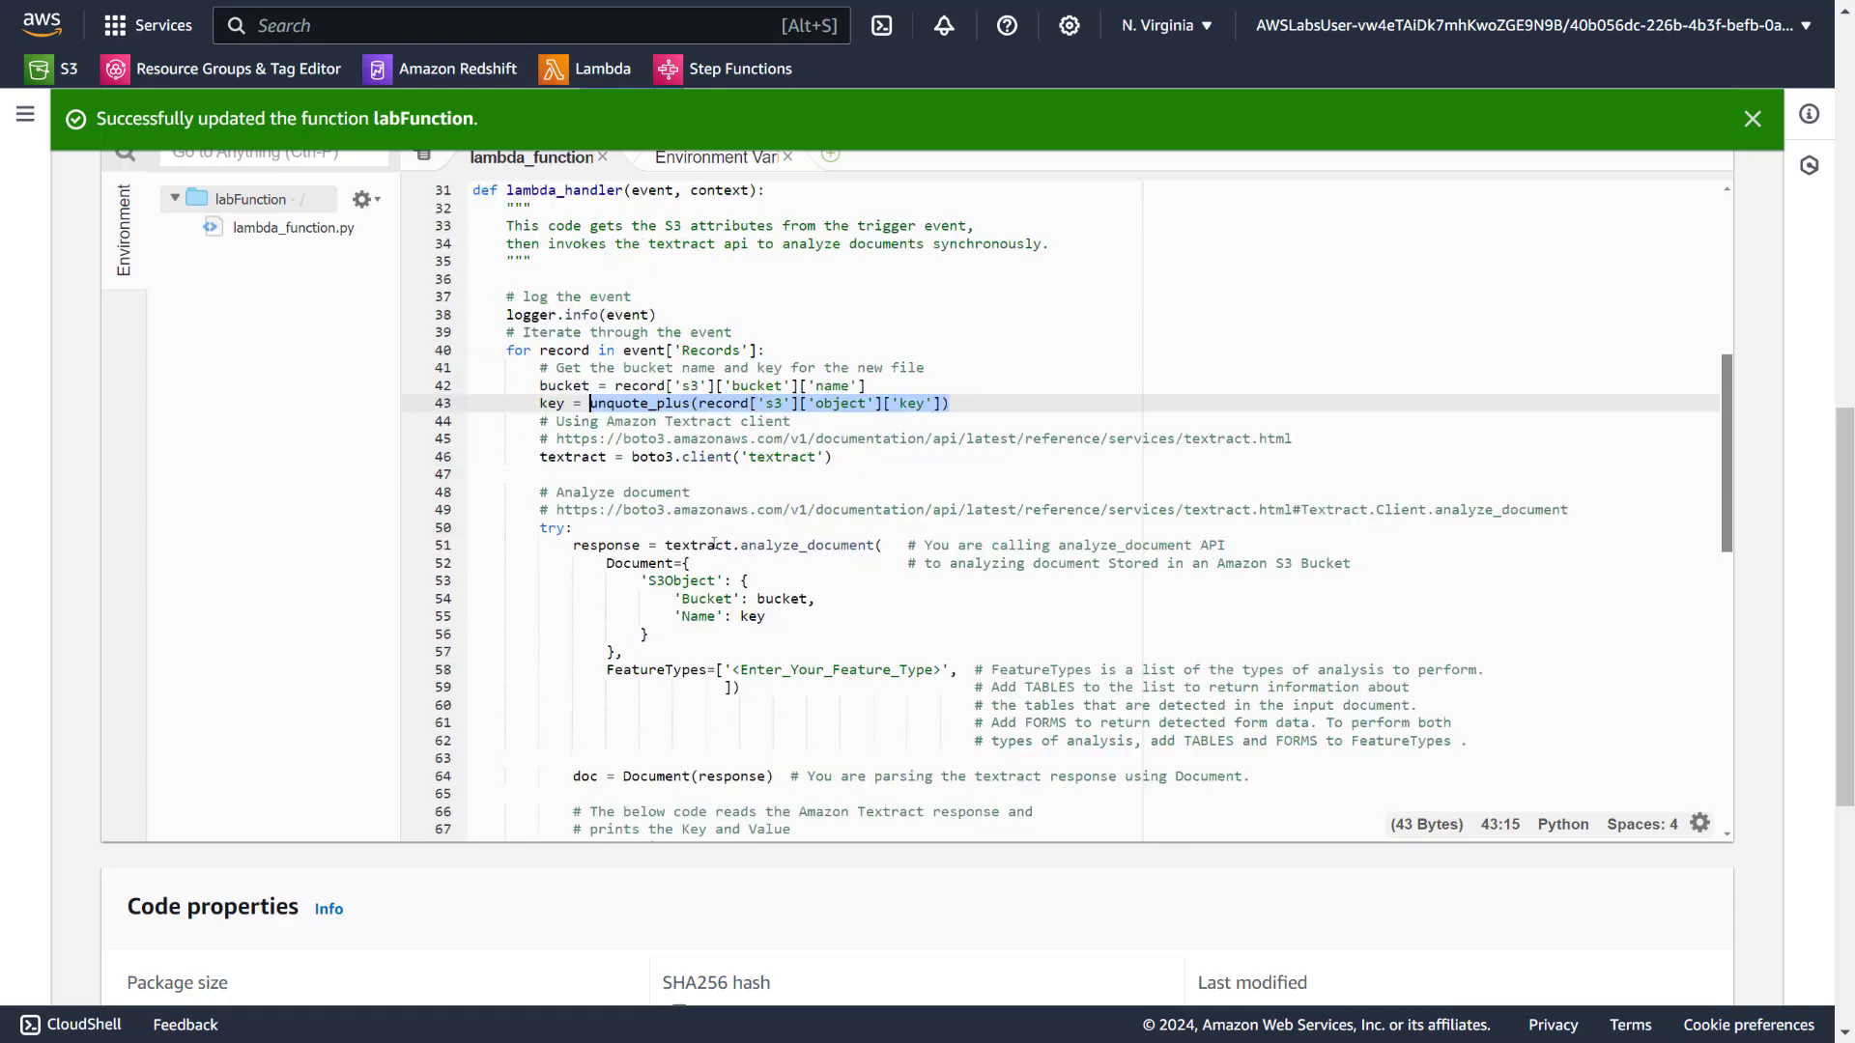
{"action": "left_click_drag", "start_coordinate": [851, 464], "coordinate": [537, 455]}
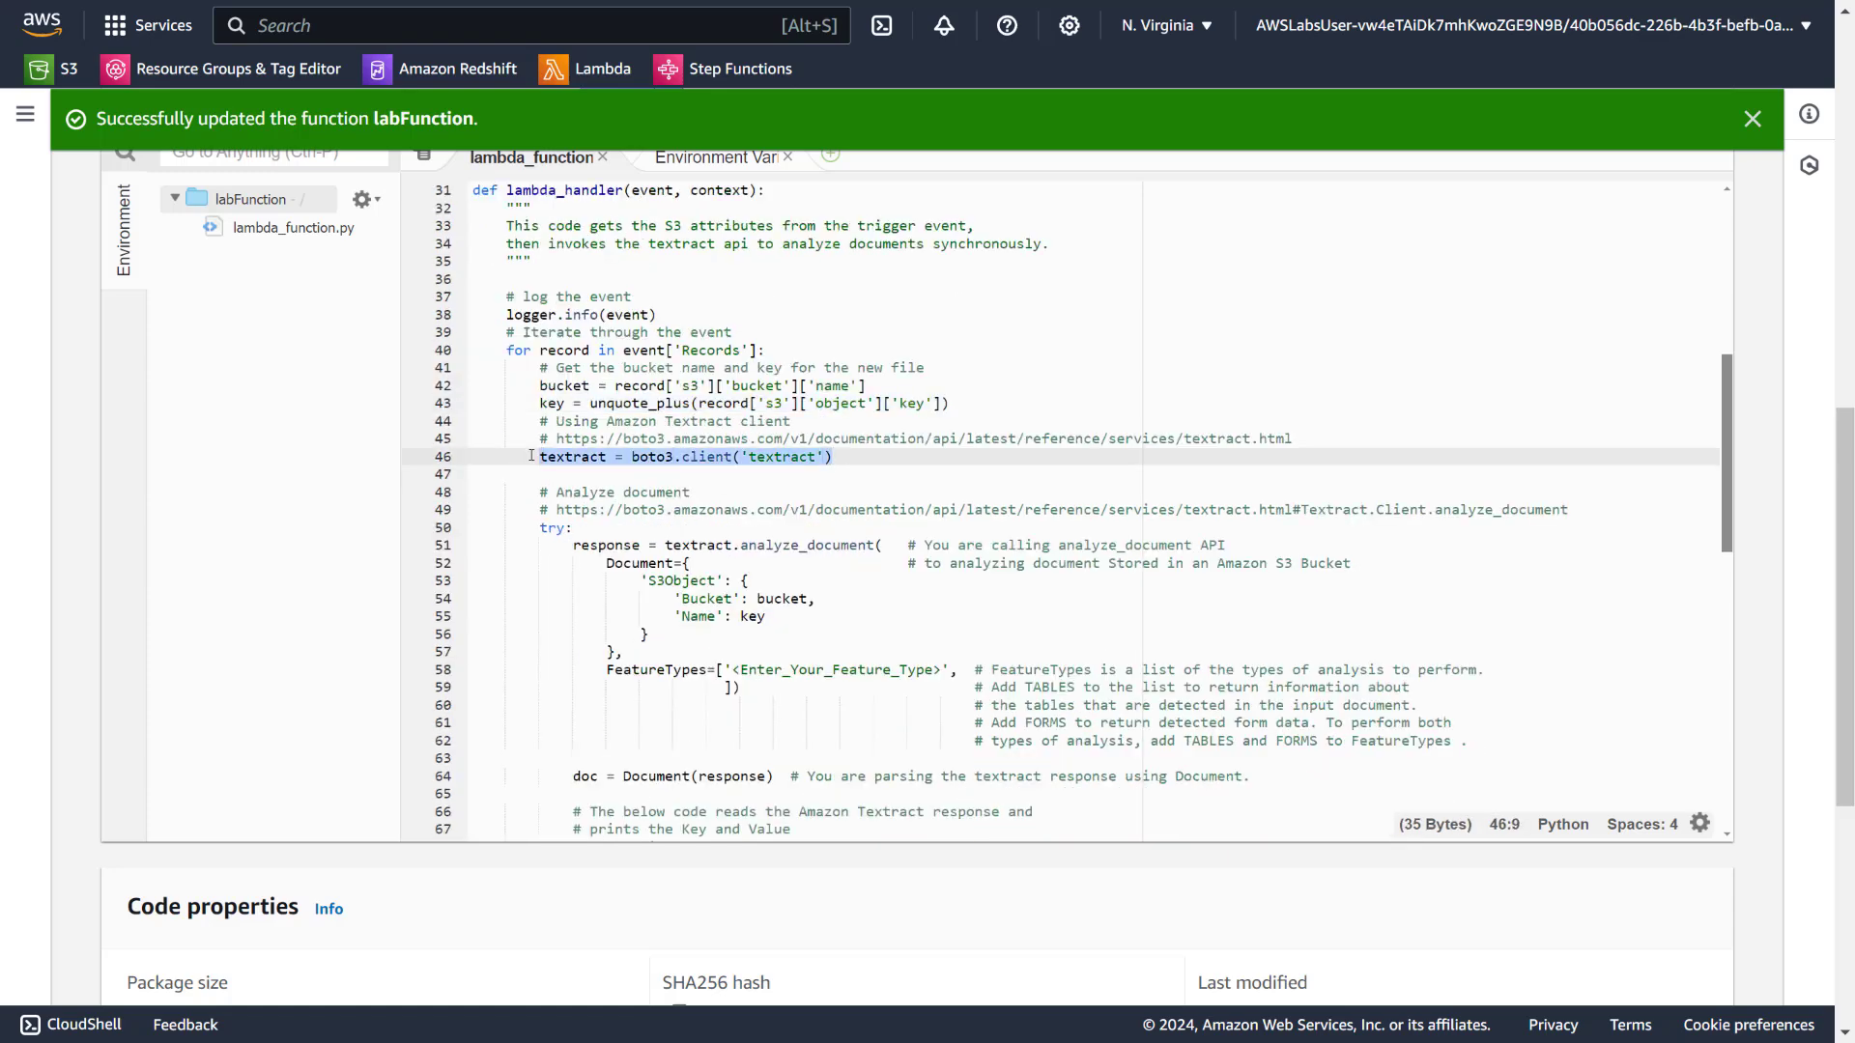
{"action": "scroll", "coordinate": [918, 389], "scroll_direction": "down", "scroll_amount": 2}
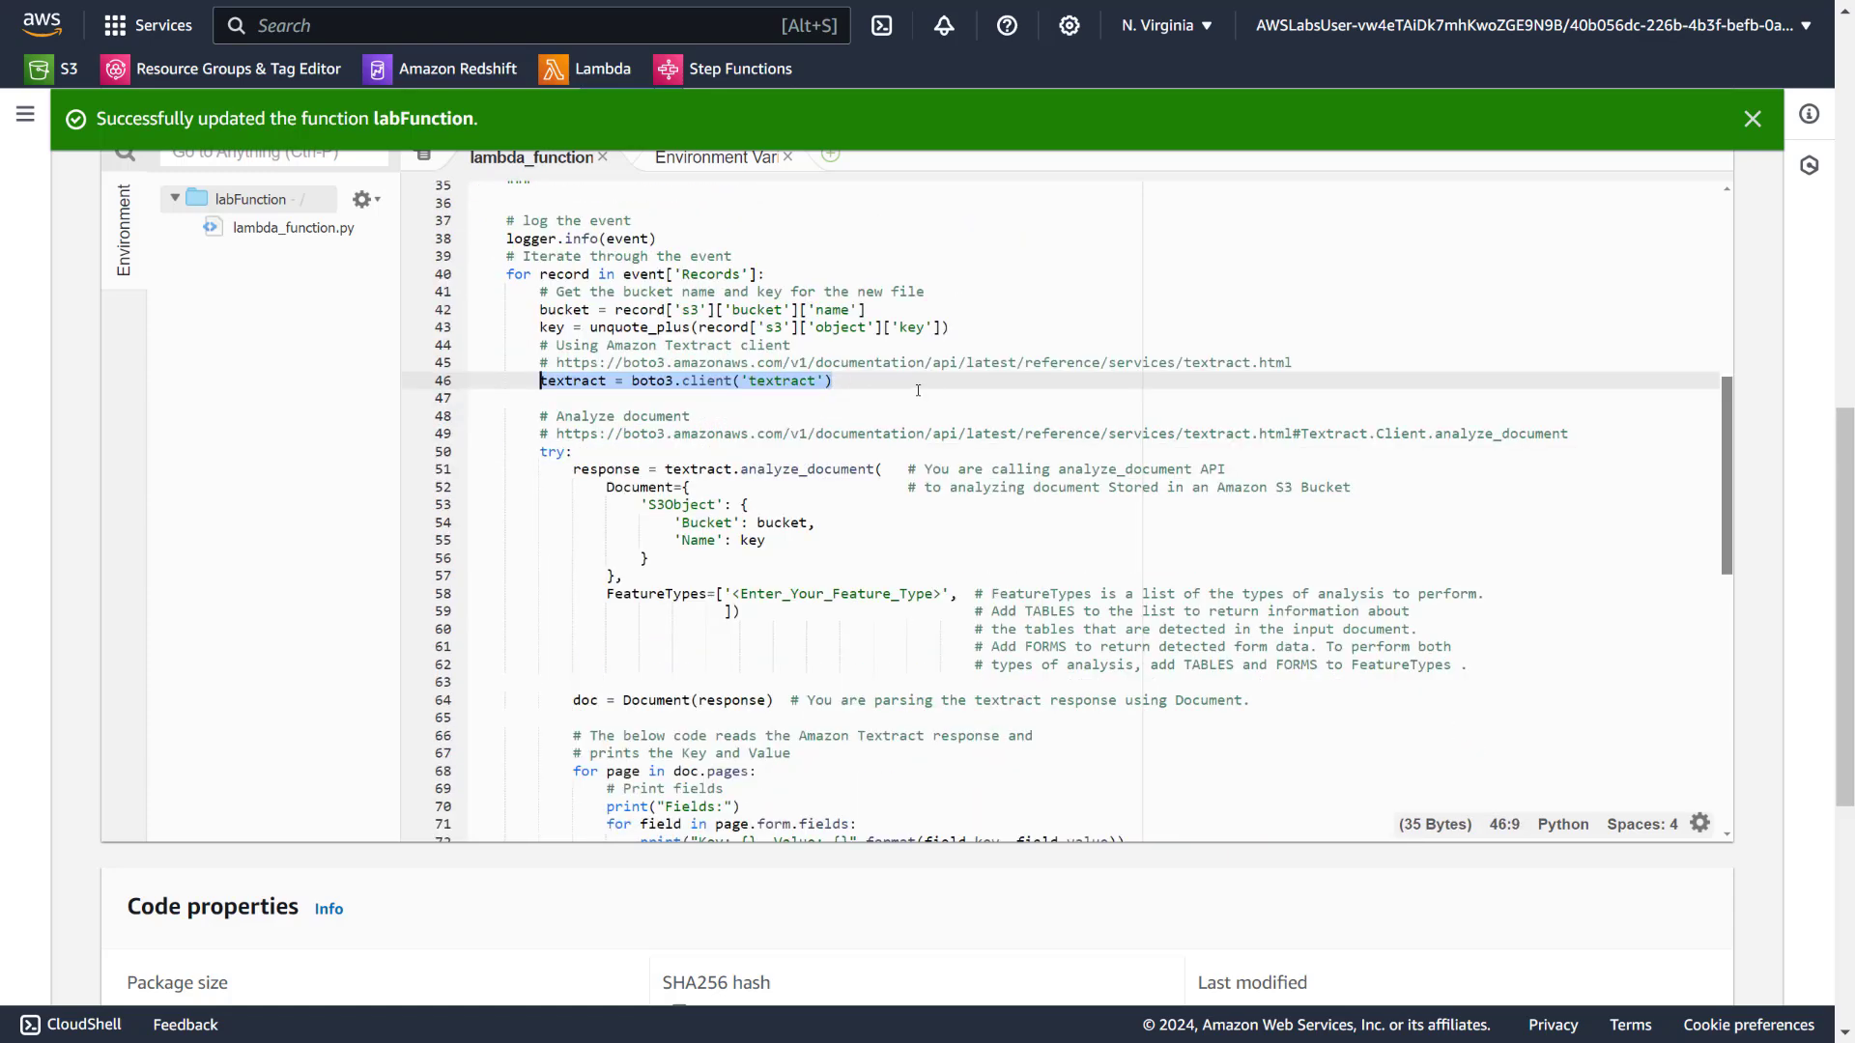
{"action": "double_click", "coordinate": [808, 470]}
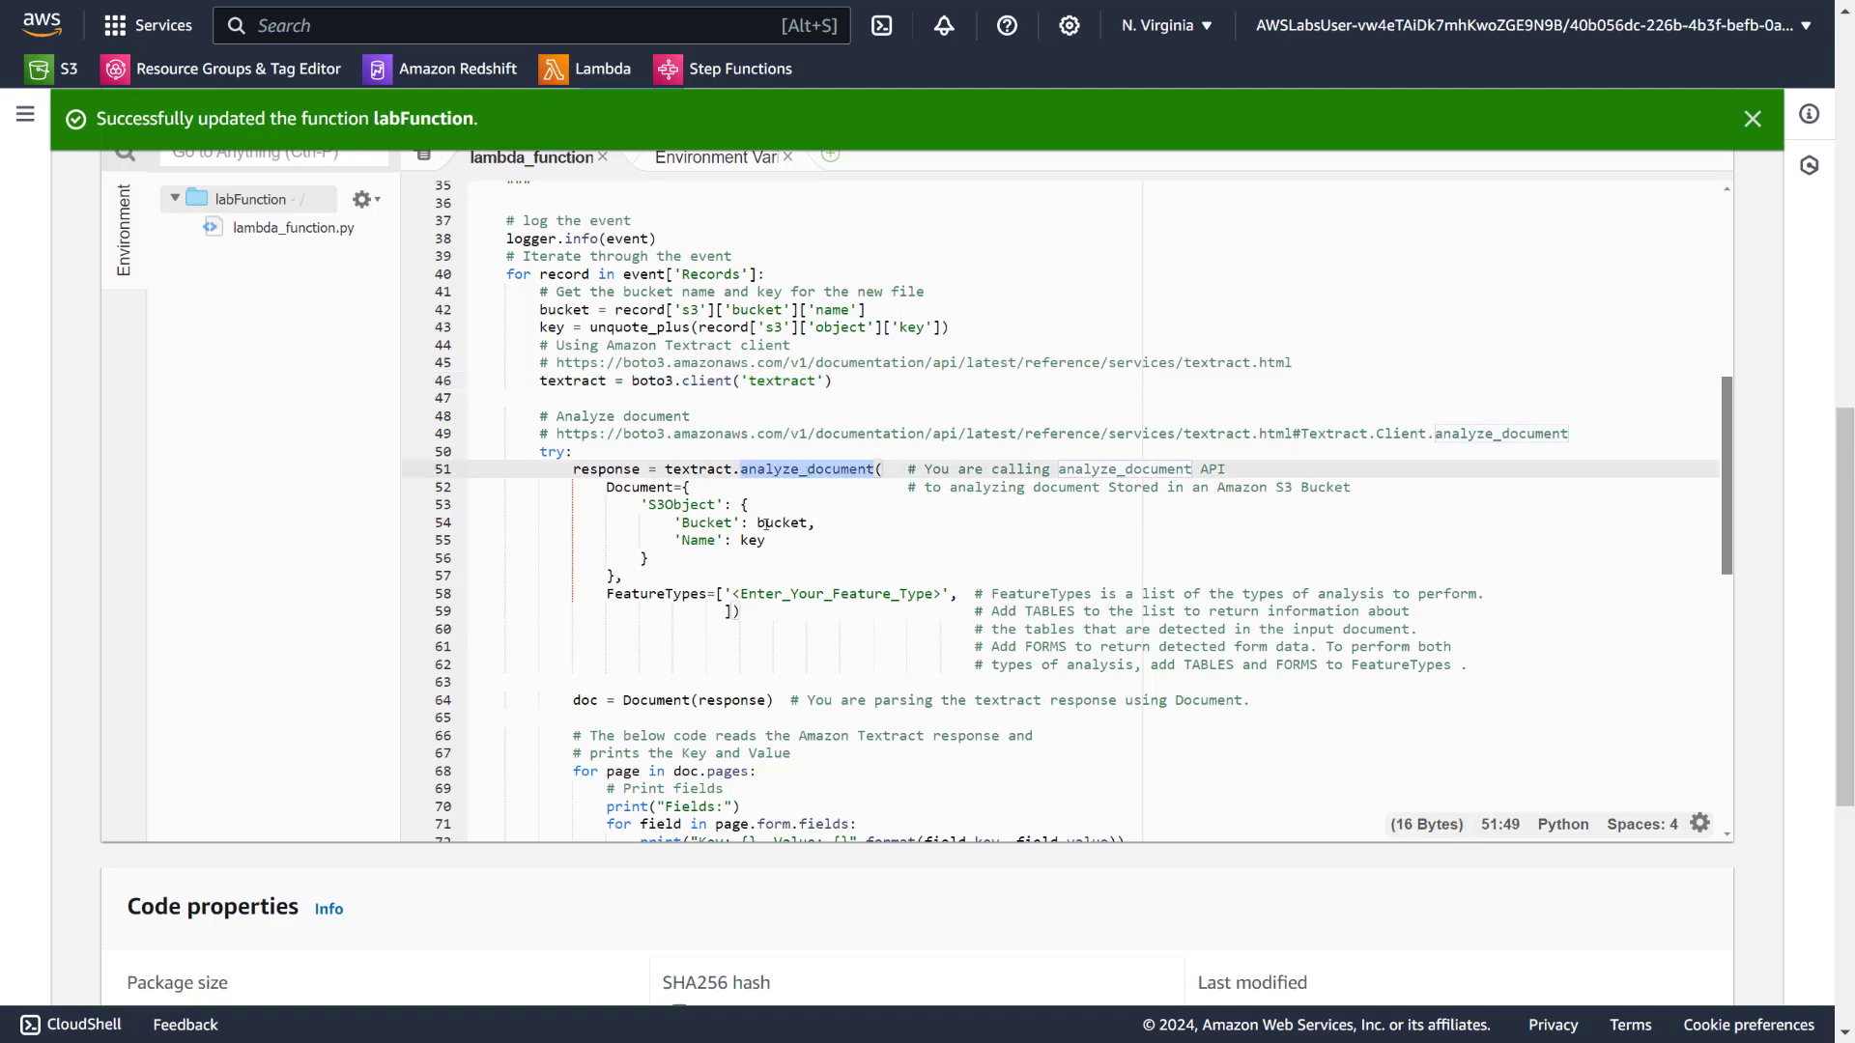
{"action": "left_click", "coordinate": [760, 522]}
Replace the FeatureTypes placeholder in the analyze_document call with FORMS
{"action": "left_click_drag", "start_coordinate": [943, 593], "coordinate": [733, 593]}
{"action": "type", "text": "FORM"}
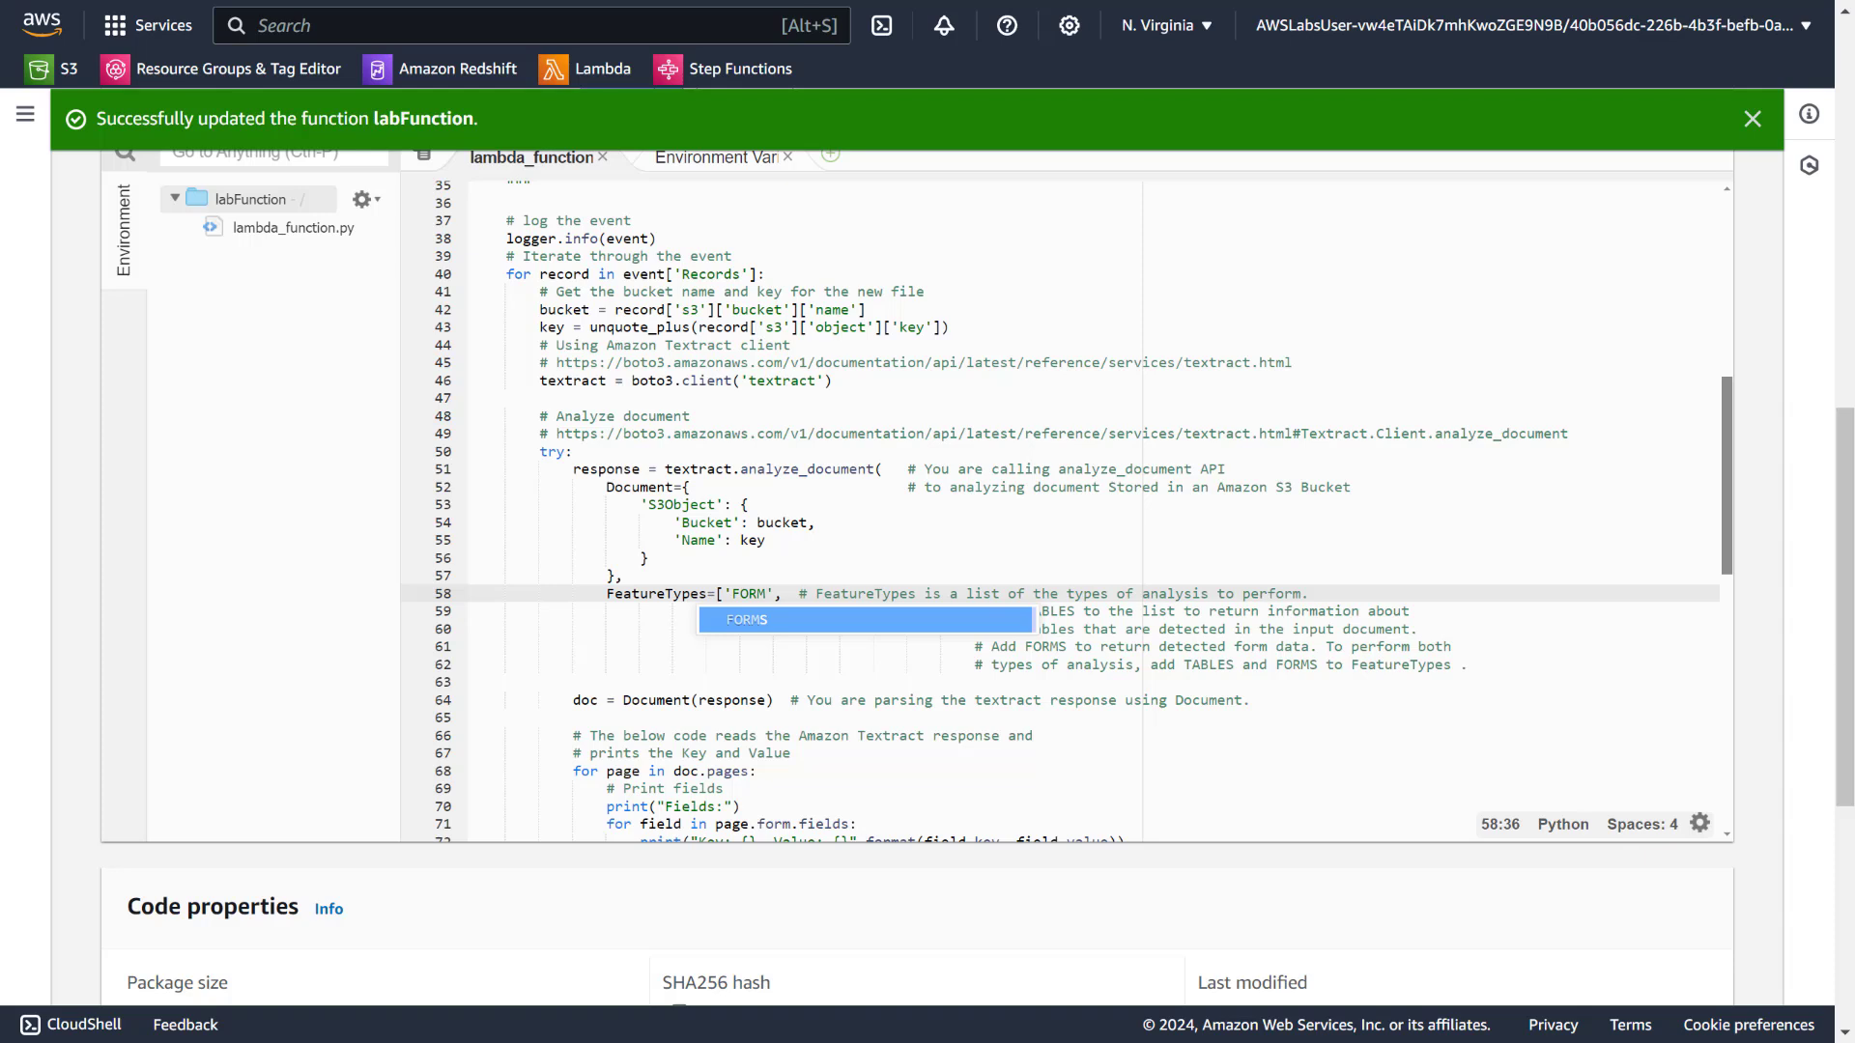
Complete the FeatureTypes entry as 'FORMS' in the analyze_document call of labFunction's code
{"action": "left_click", "coordinate": [808, 619]}
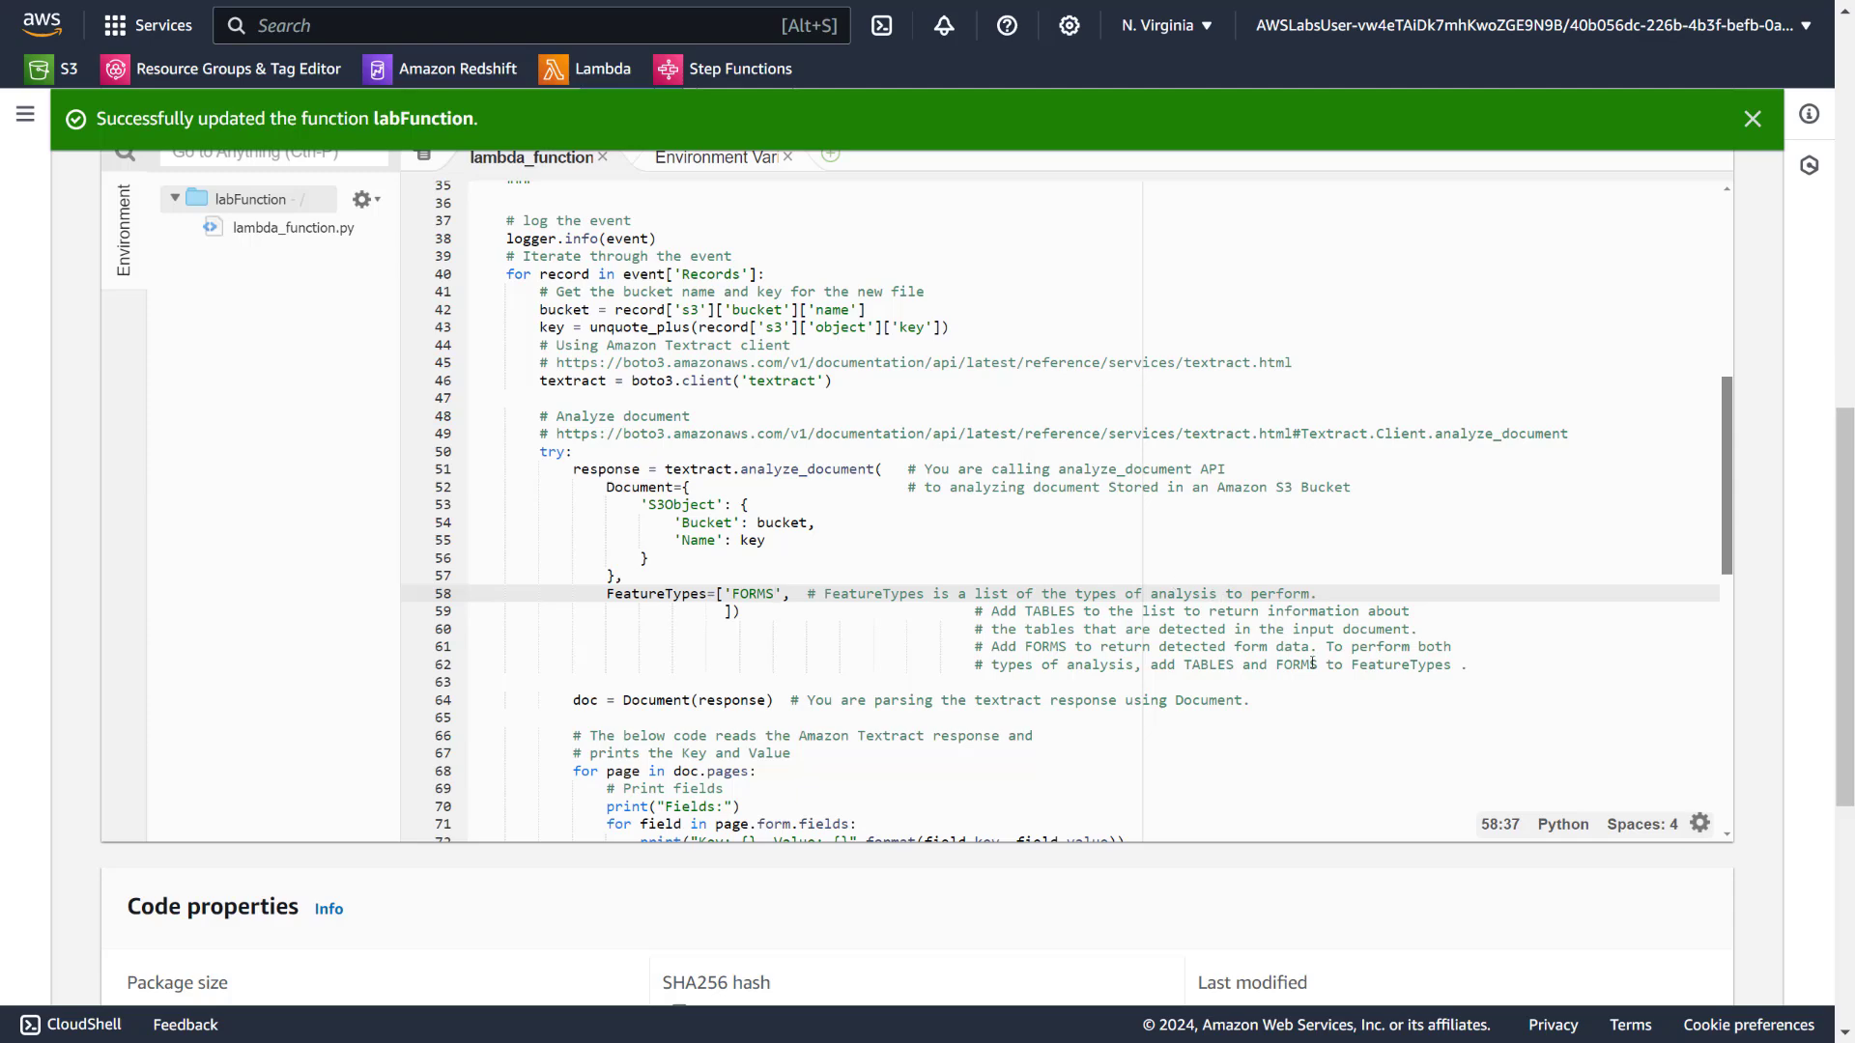
{"action": "scroll", "coordinate": [870, 549], "scroll_direction": "down", "scroll_amount": 3}
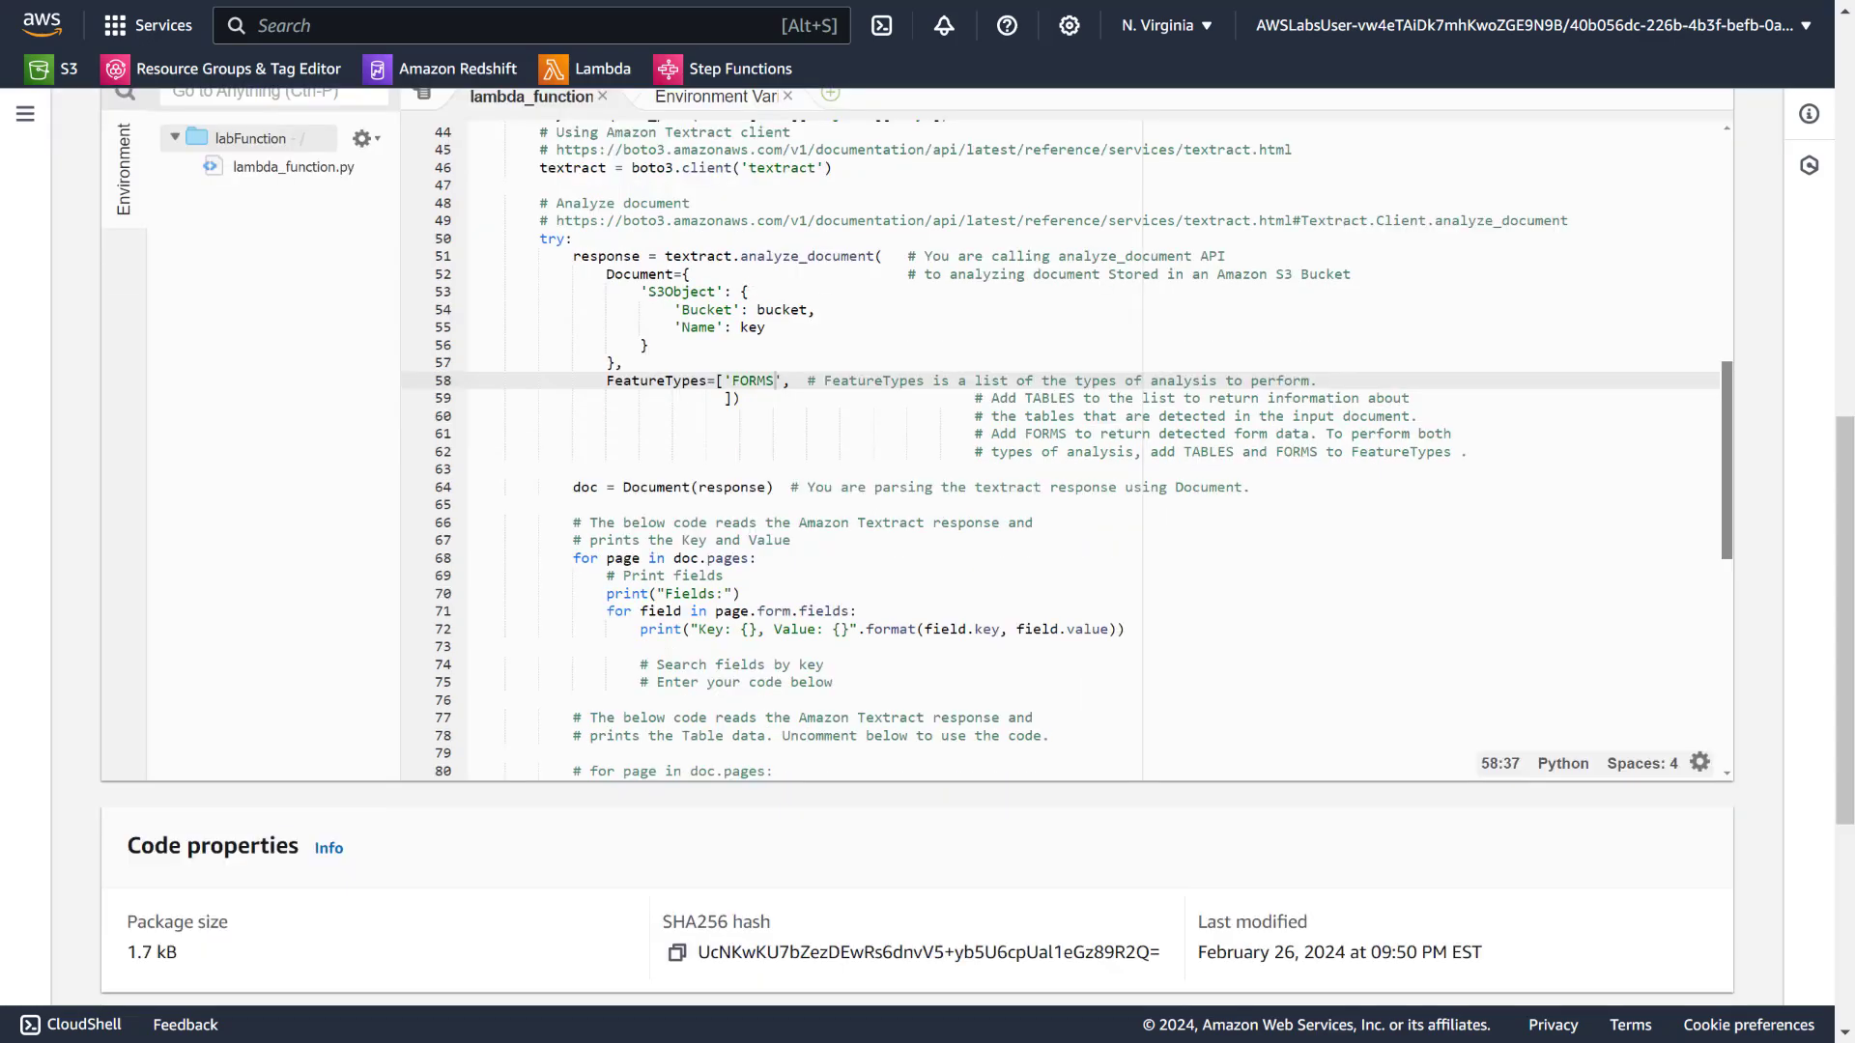
{"action": "scroll", "coordinate": [775, 454], "scroll_direction": "up", "scroll_amount": 7}
{"action": "scroll", "coordinate": [416, 516], "scroll_direction": "up", "scroll_amount": 9}
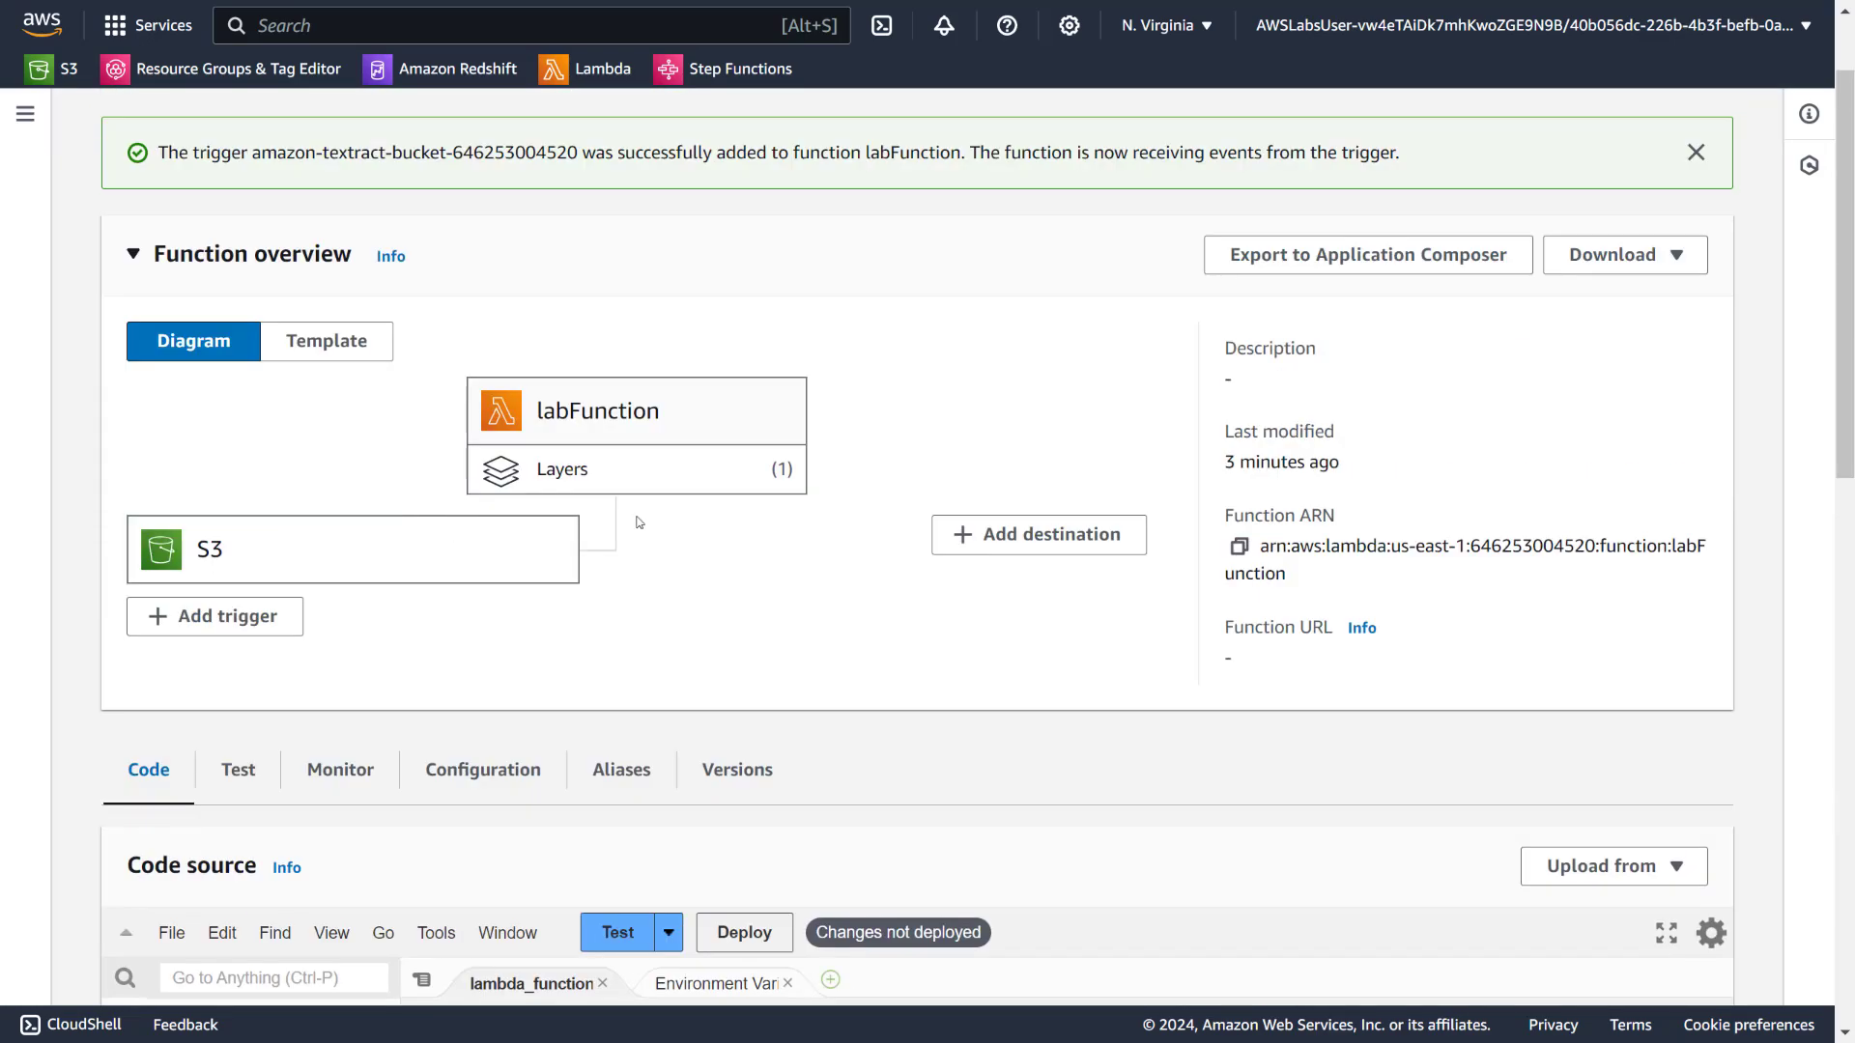
{"action": "scroll", "coordinate": [710, 609], "scroll_direction": "down", "scroll_amount": 5}
{"action": "scroll", "coordinate": [779, 578], "scroll_direction": "up", "scroll_amount": 10}
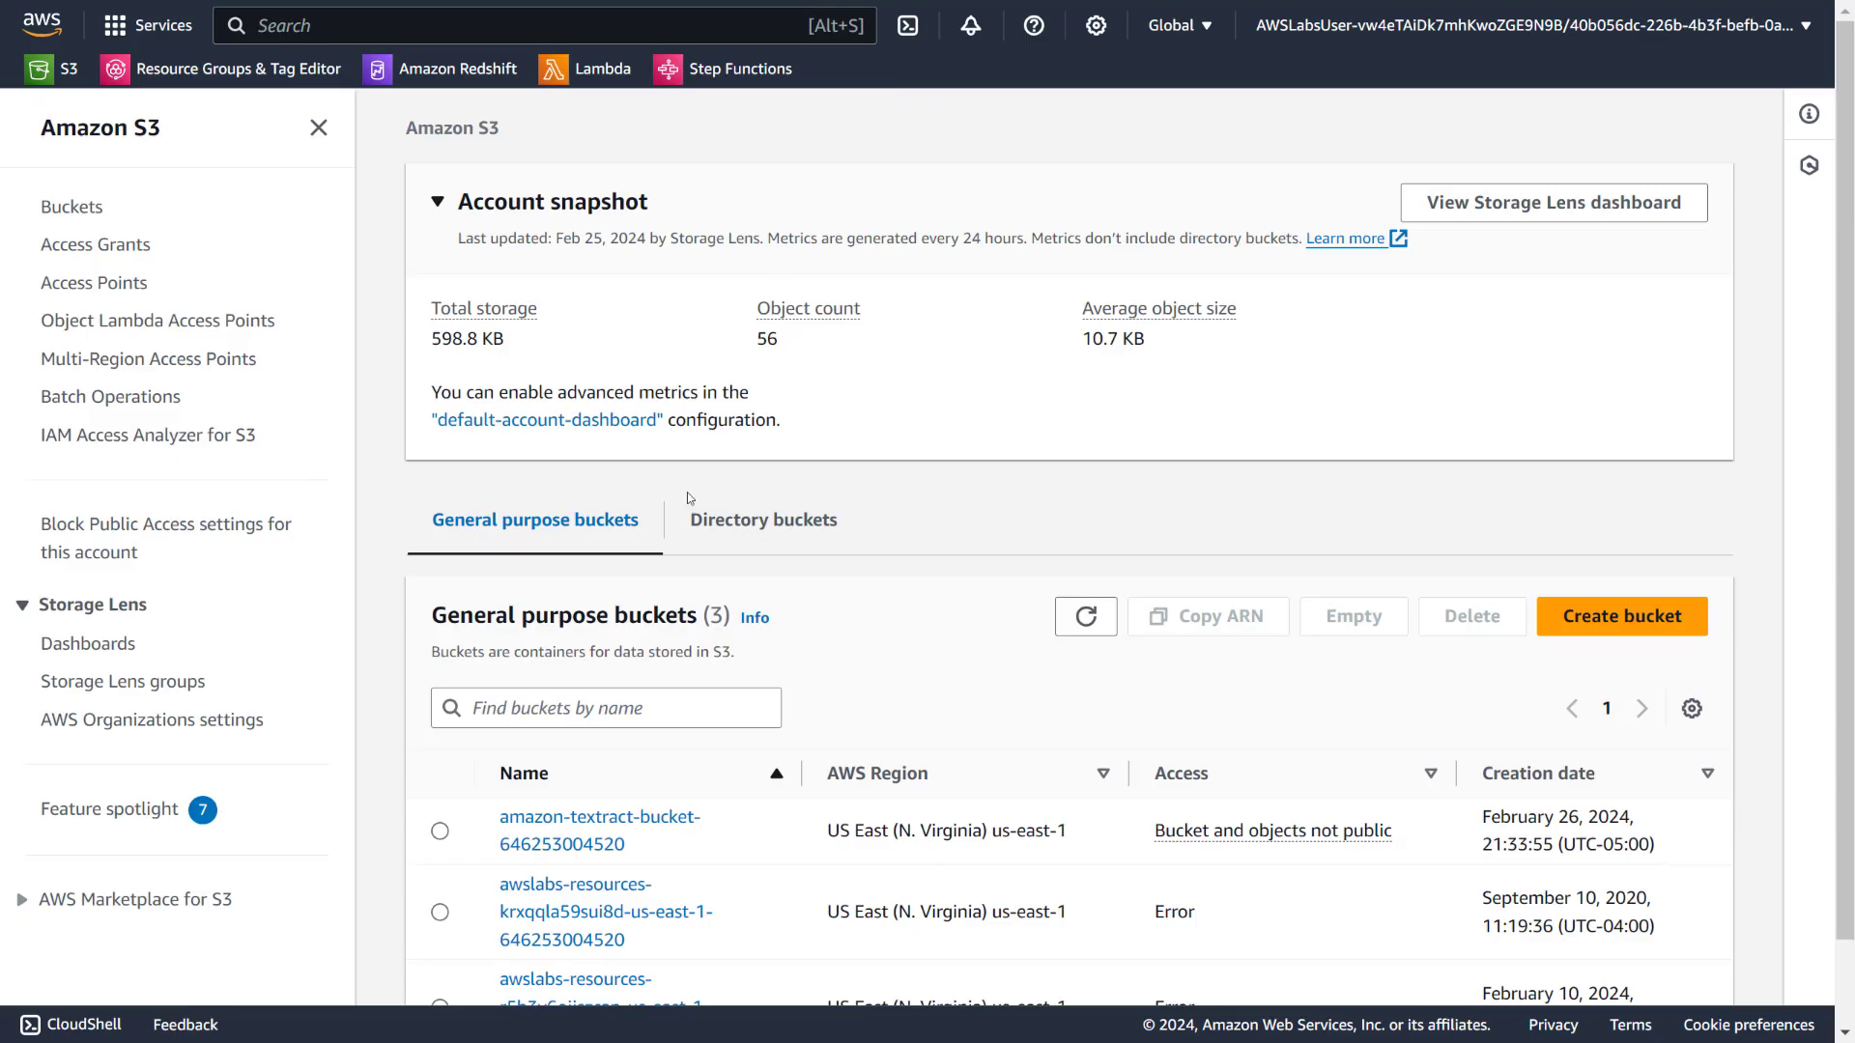
In S3, open the amazon-textract bucket and create a folder named input without specifying an encryption key
{"action": "scroll", "coordinate": [689, 497], "scroll_direction": "down", "scroll_amount": 1}
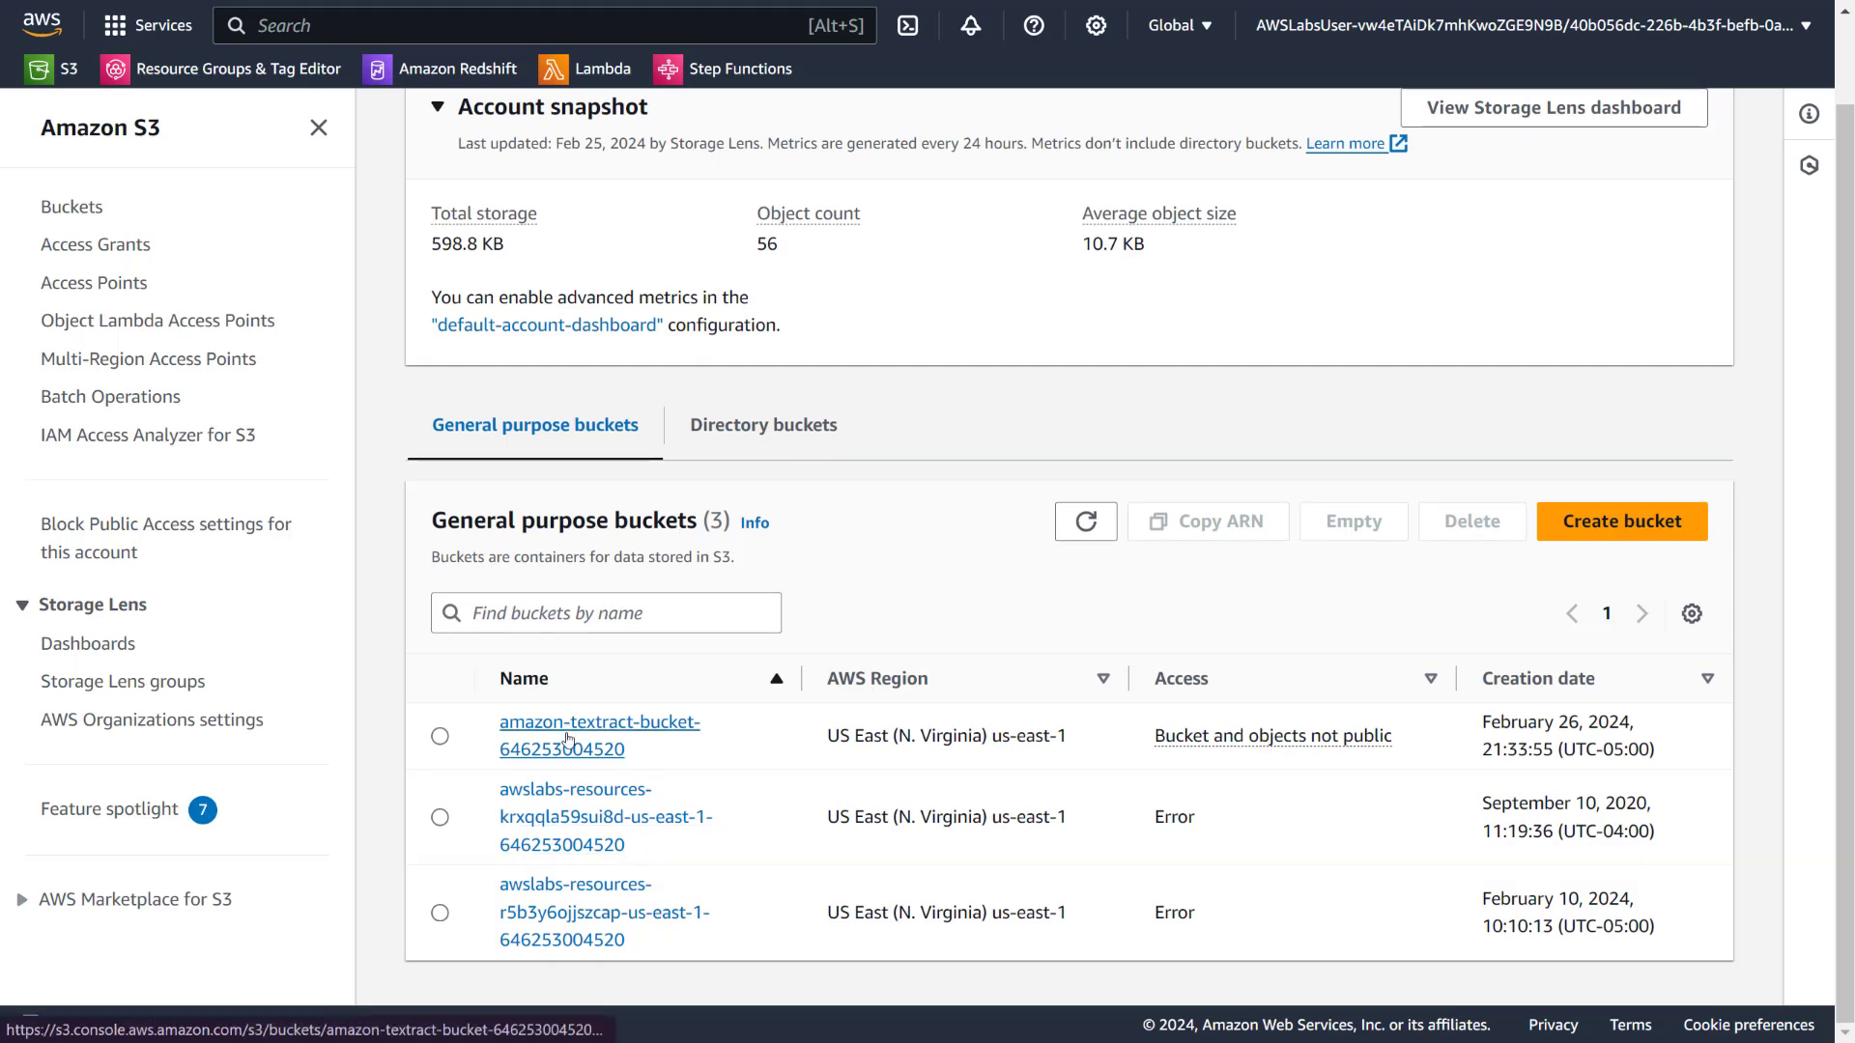
{"action": "left_click", "coordinate": [568, 739]}
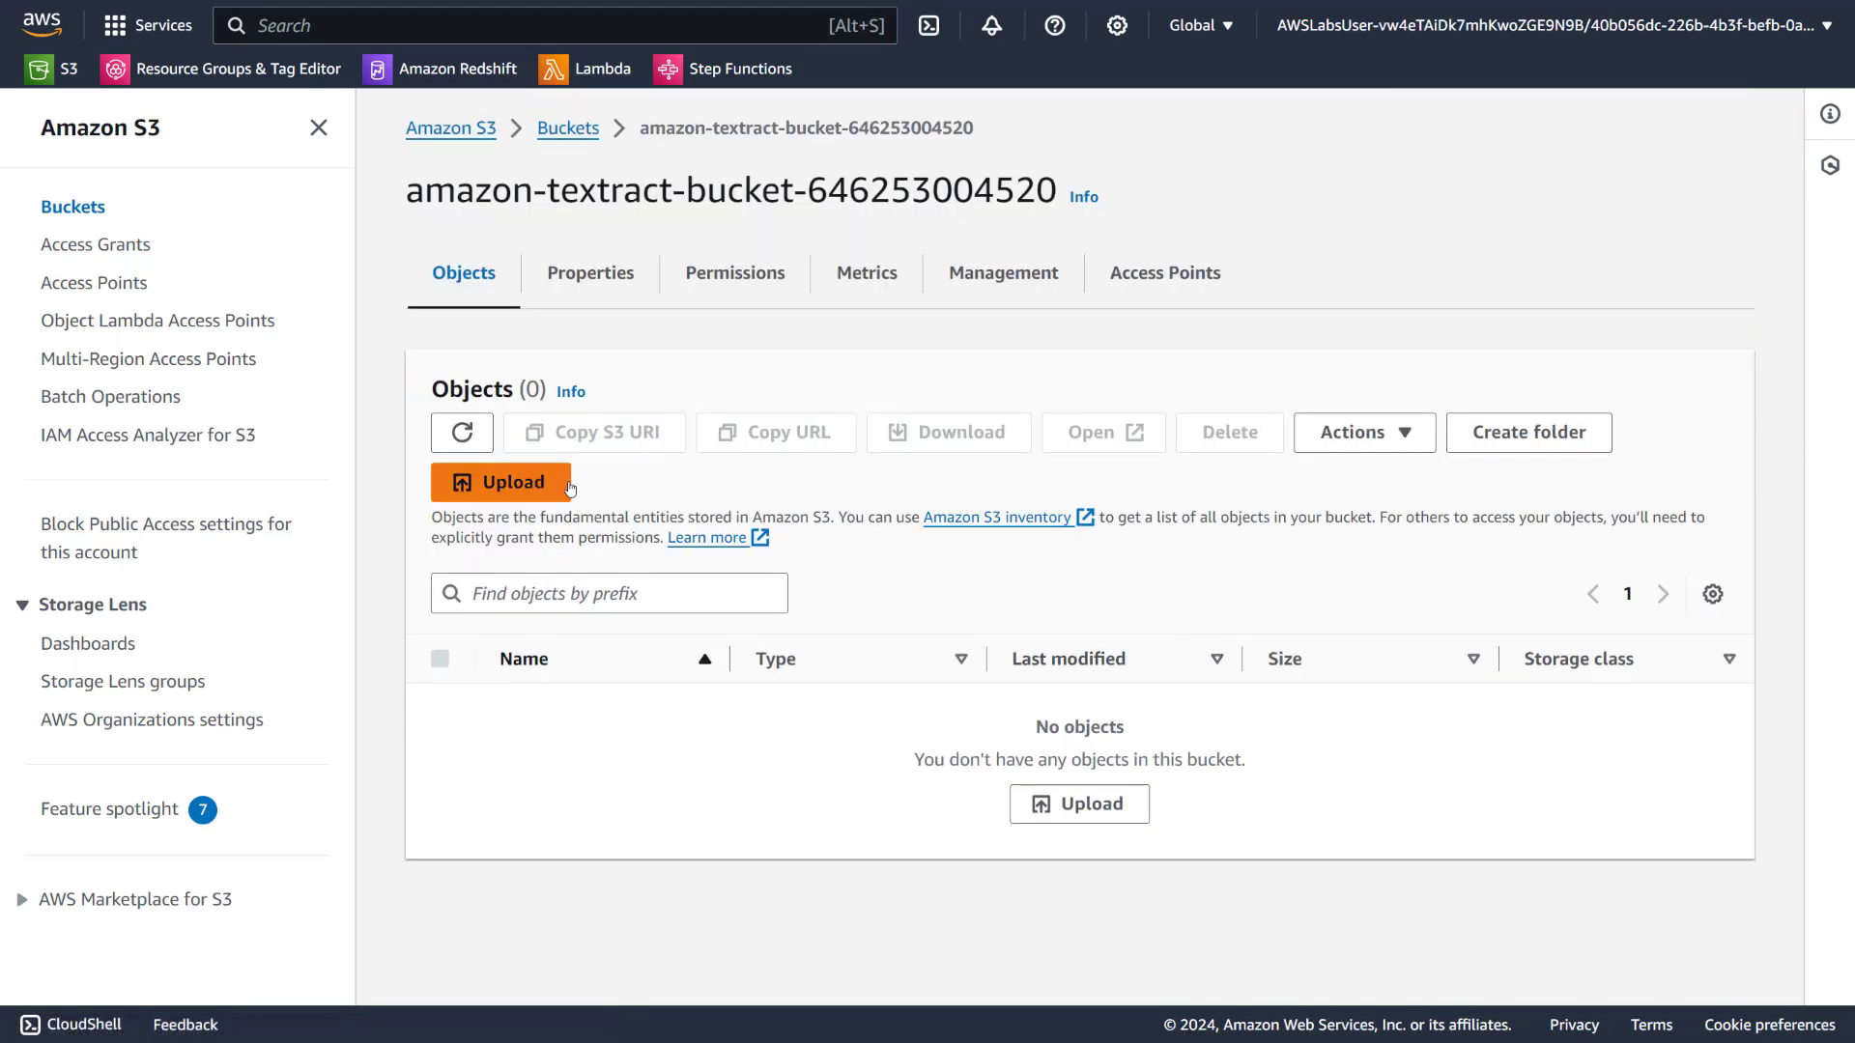
{"action": "left_click", "coordinate": [1585, 434]}
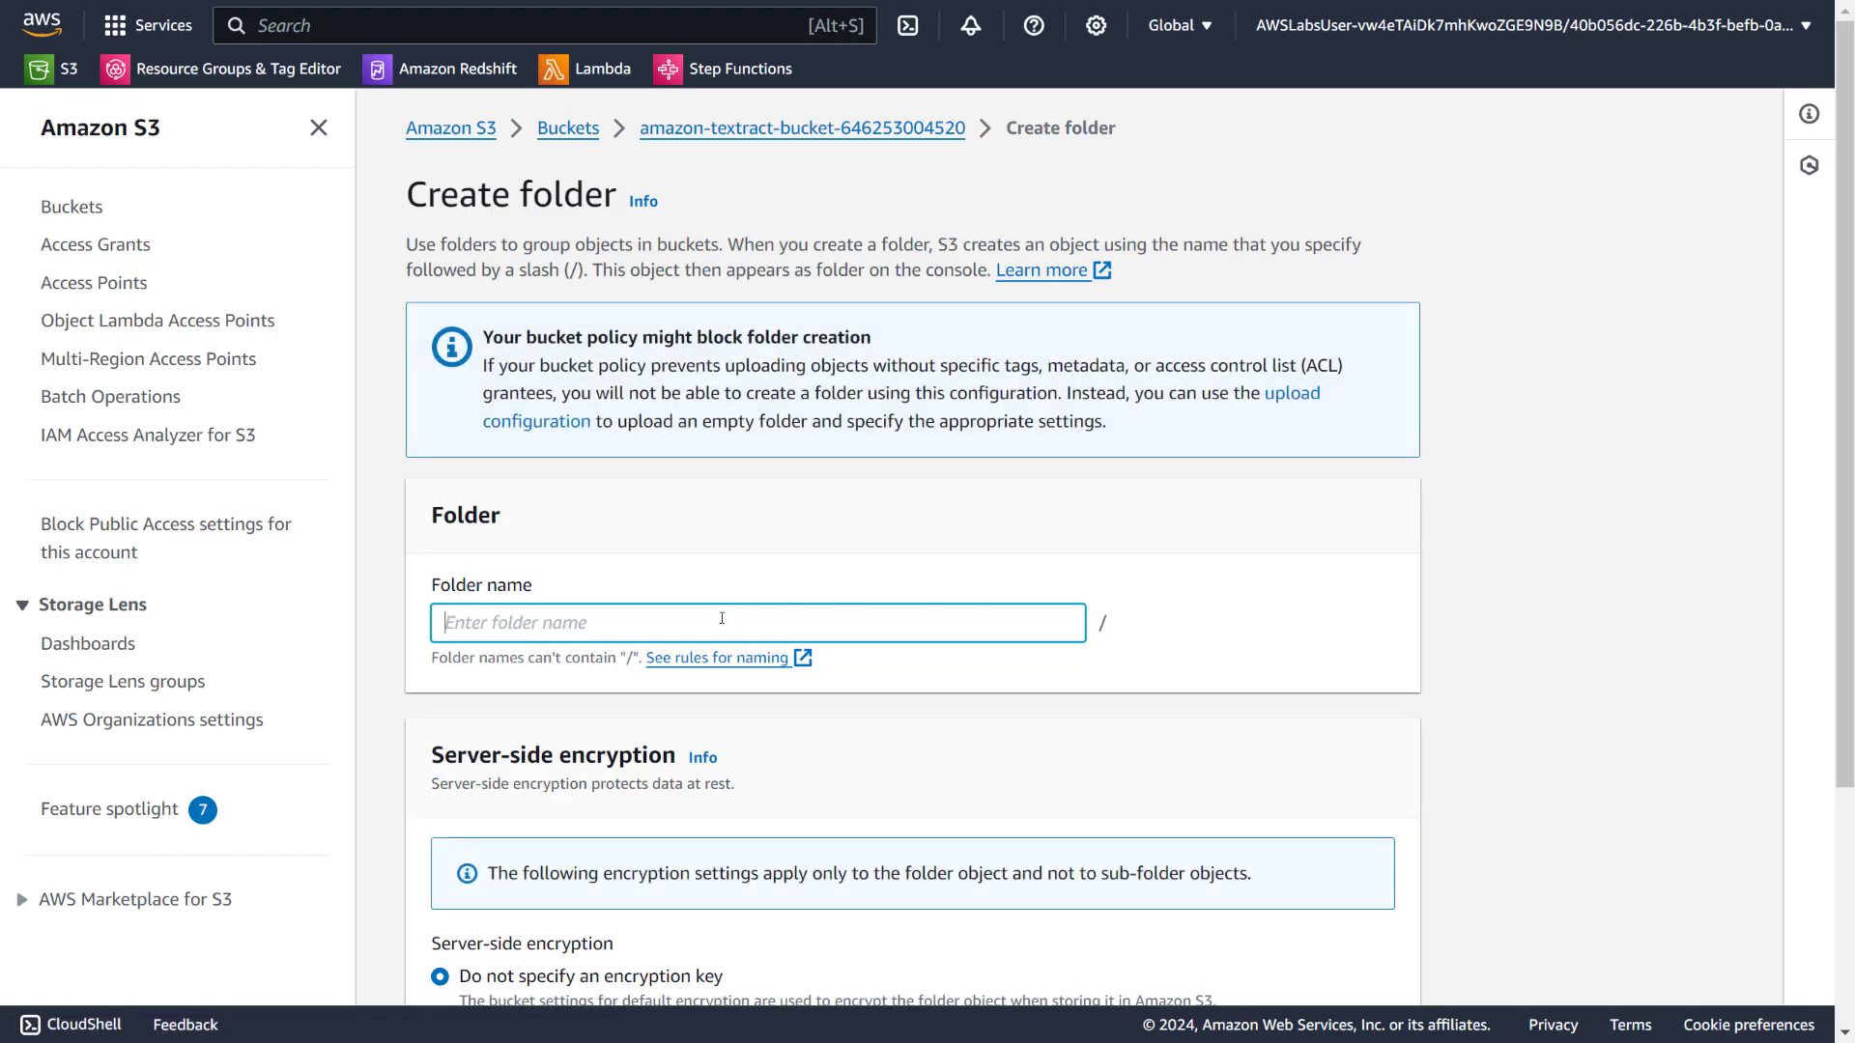
{"action": "type", "text": "input"}
{"action": "scroll", "coordinate": [842, 610], "scroll_direction": "down", "scroll_amount": 3}
{"action": "left_click", "coordinate": [1362, 958]}
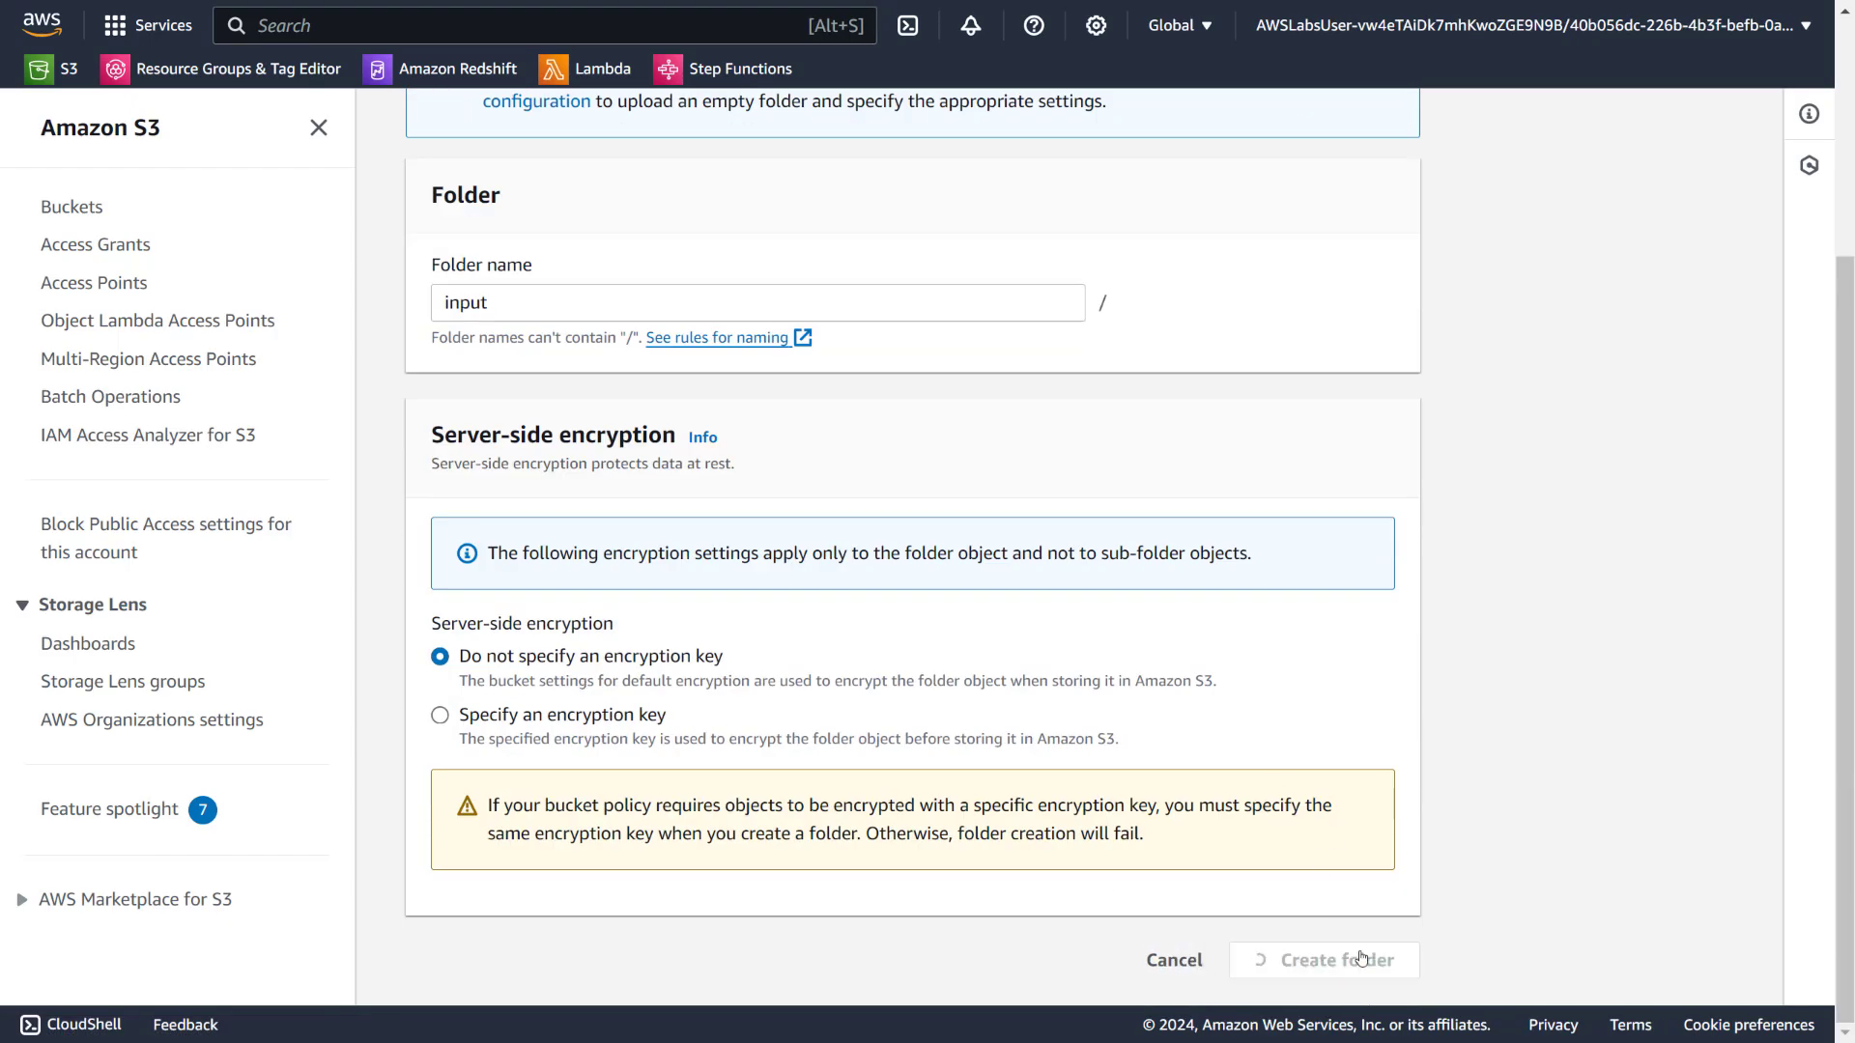
Upload employment_form.png into the bucket's input folder and close the upload status page
{"action": "left_click", "coordinate": [556, 762]}
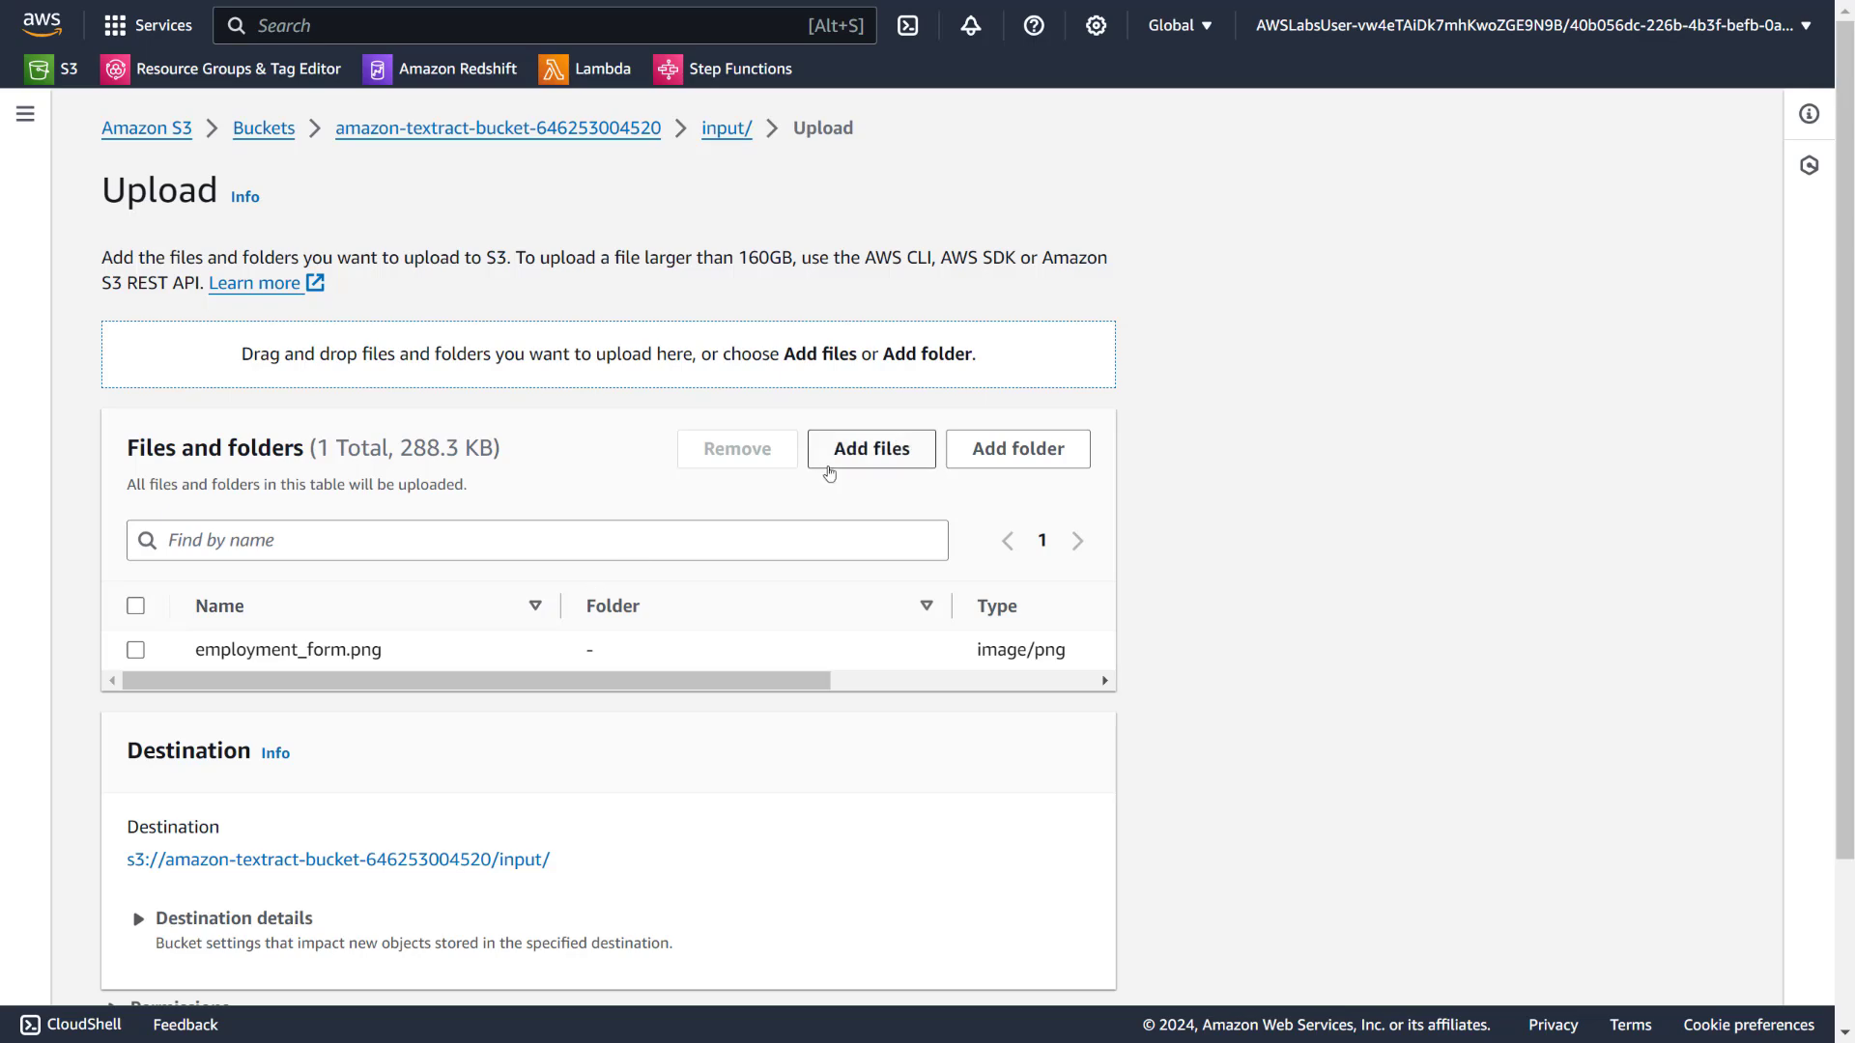
{"action": "scroll", "coordinate": [676, 676], "scroll_direction": "down", "scroll_amount": 3}
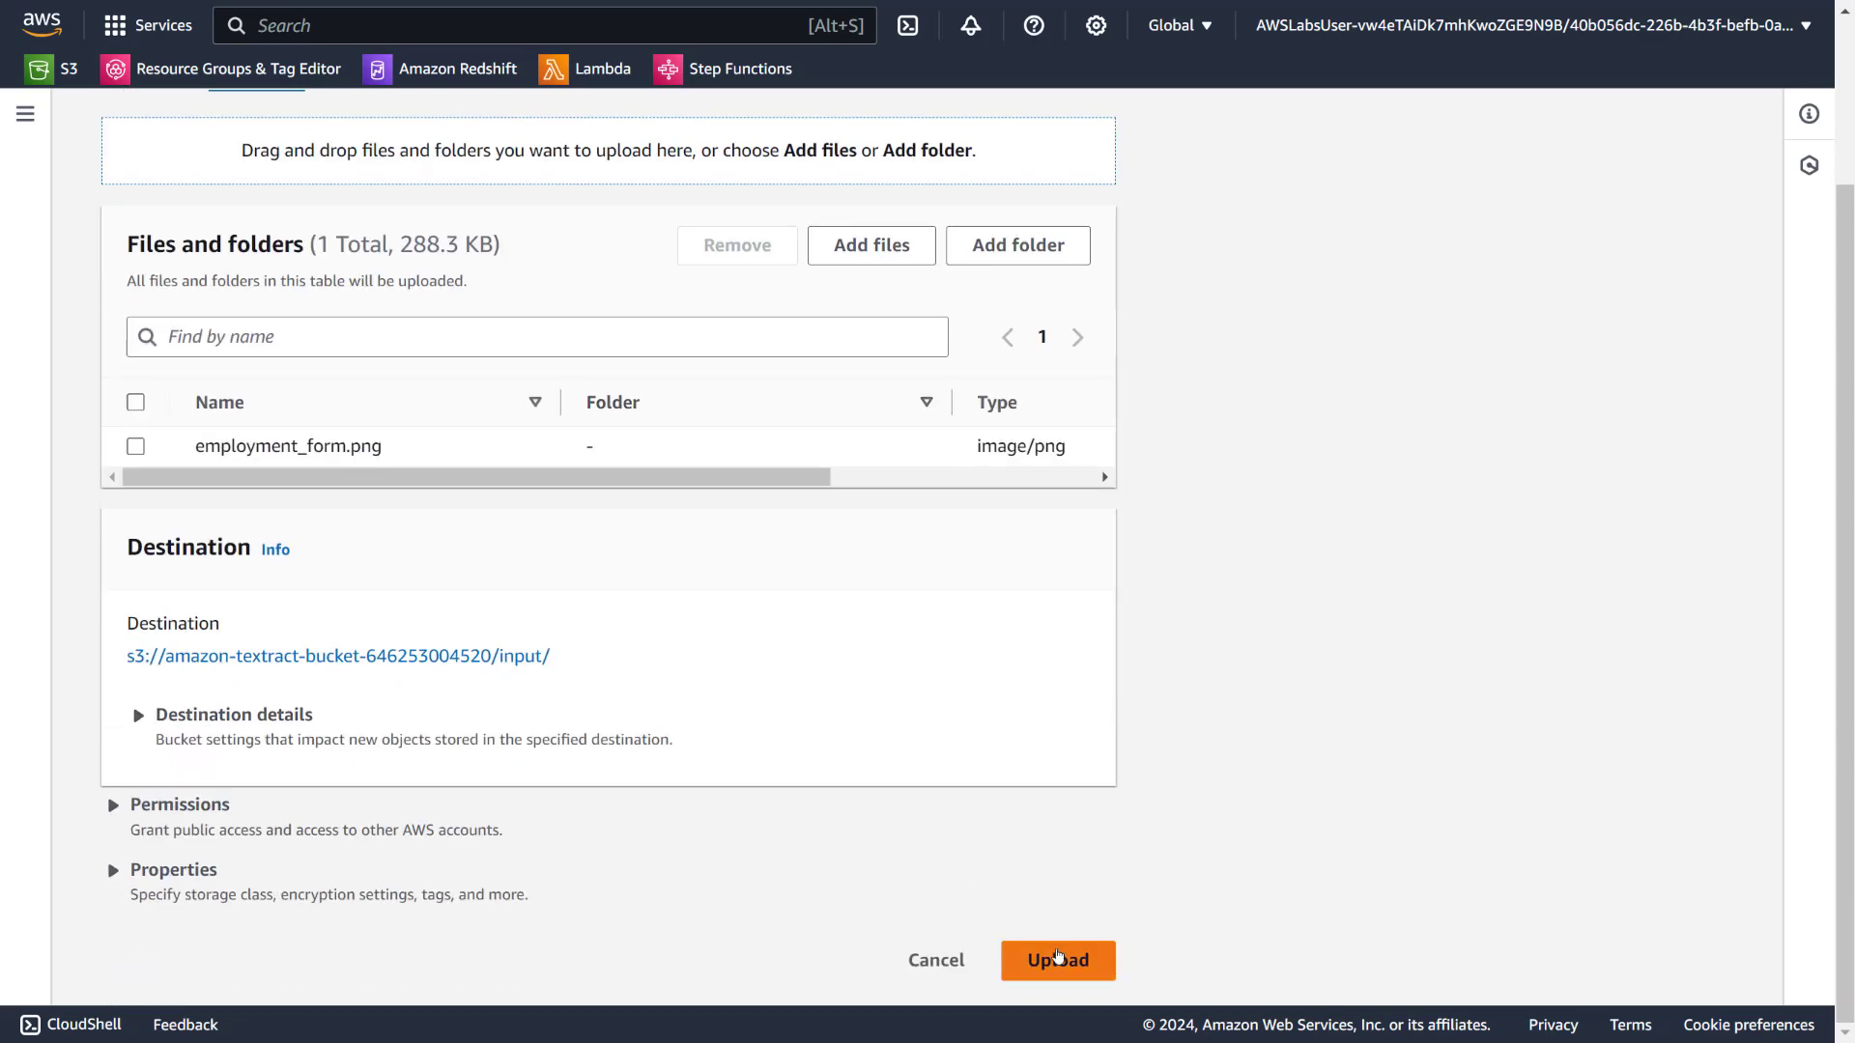
{"action": "left_click", "coordinate": [1058, 962]}
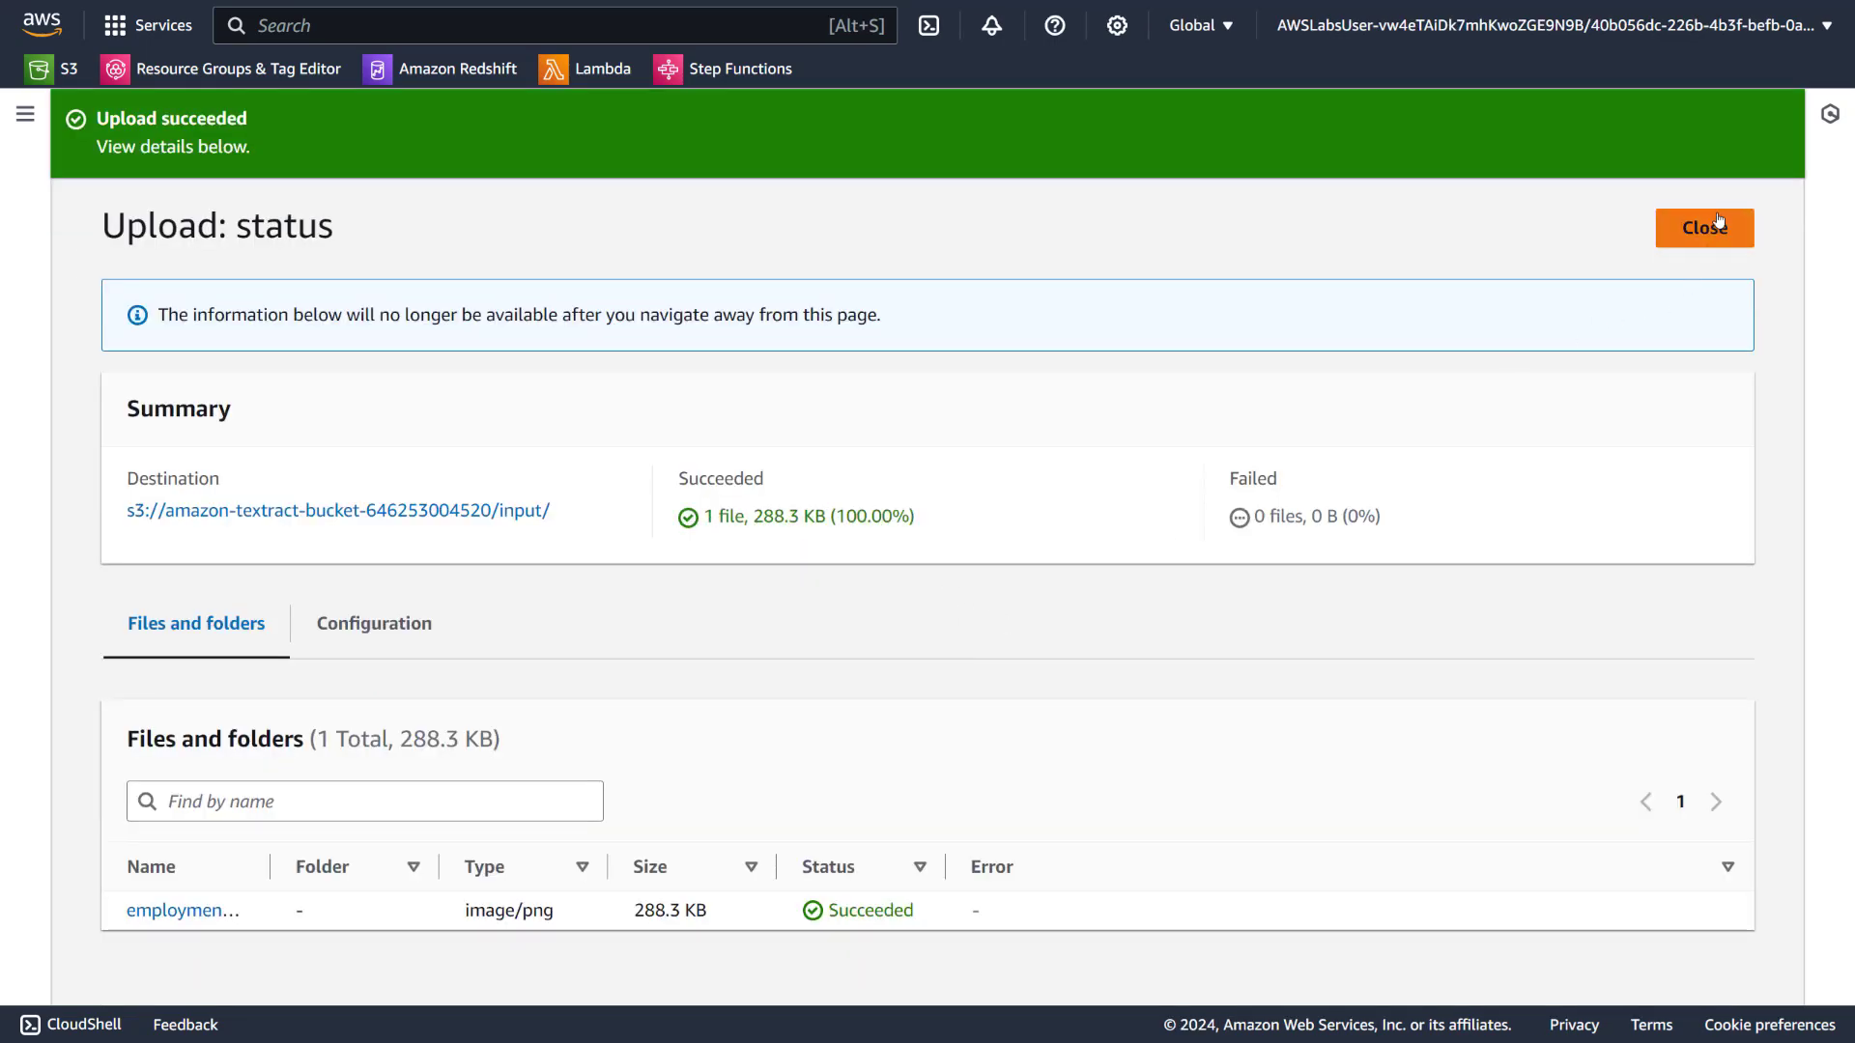
{"action": "left_click", "coordinate": [1716, 228]}
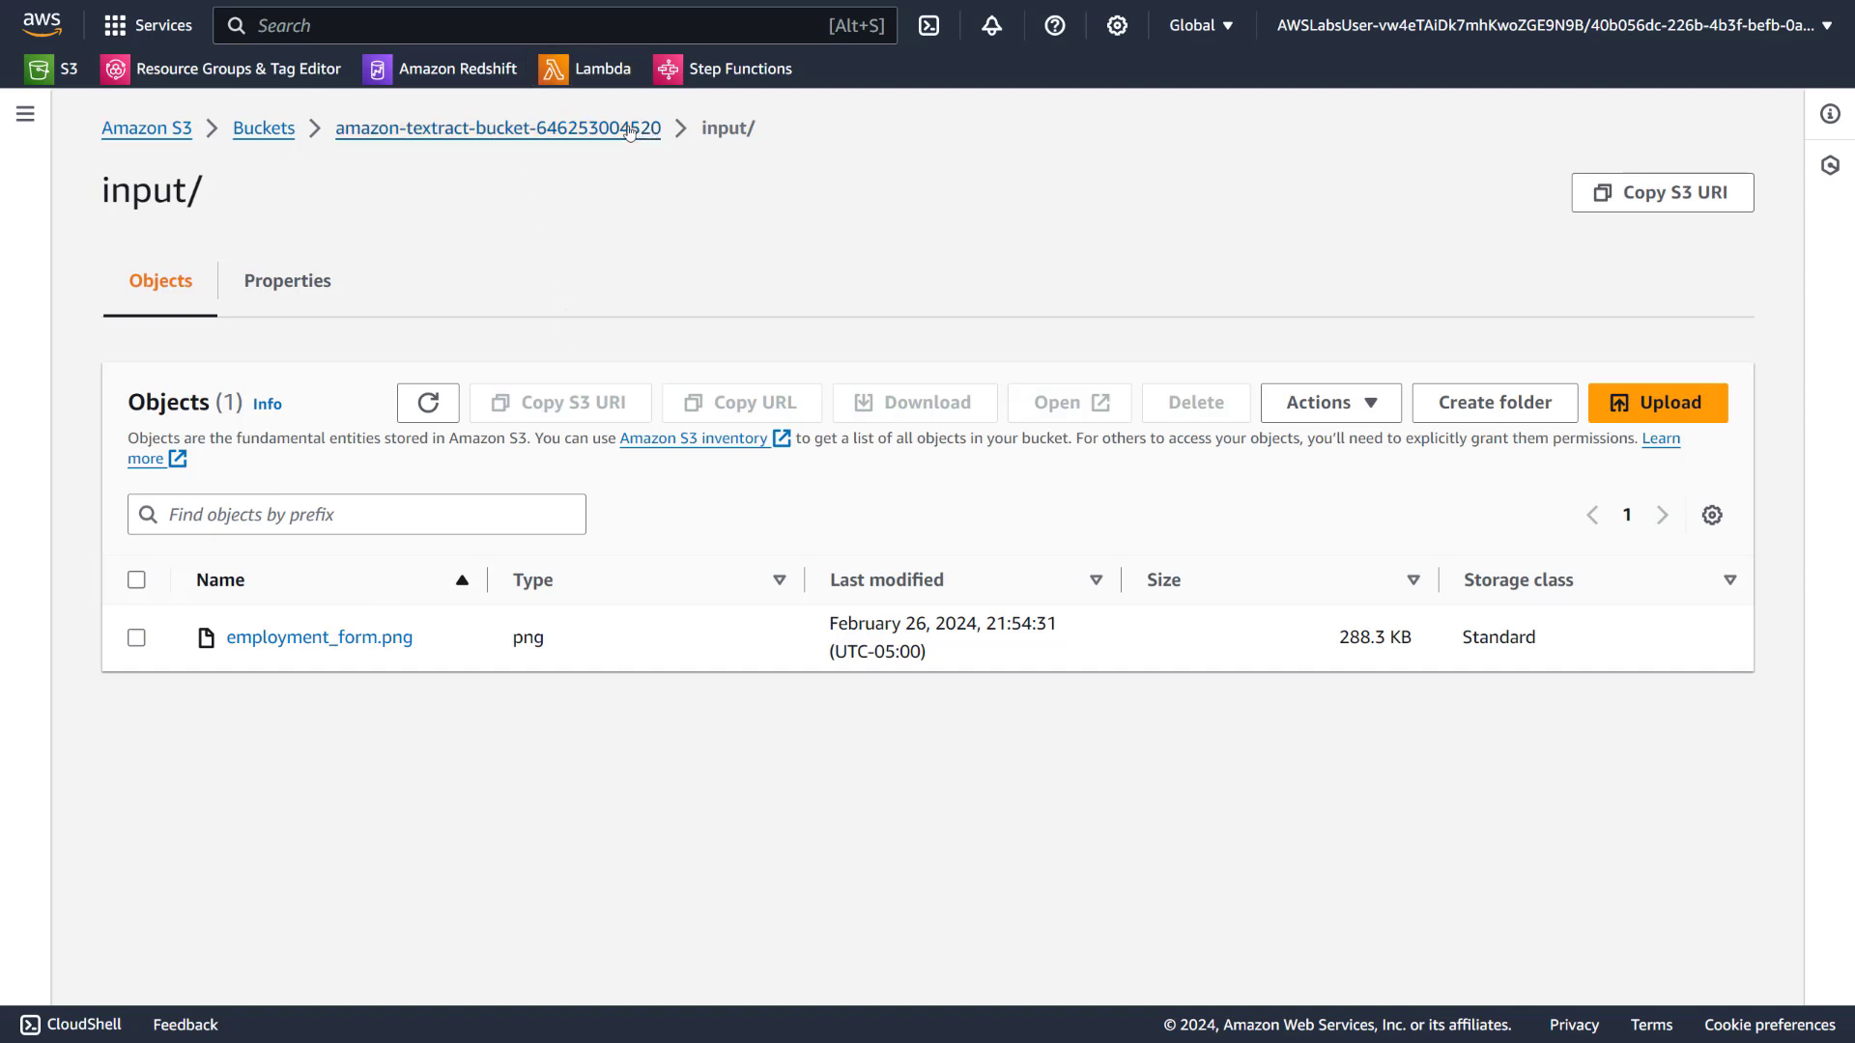
Refresh the amazon-textract bucket's object list to look for output, and check the contents of the input folder
{"action": "left_click", "coordinate": [574, 130]}
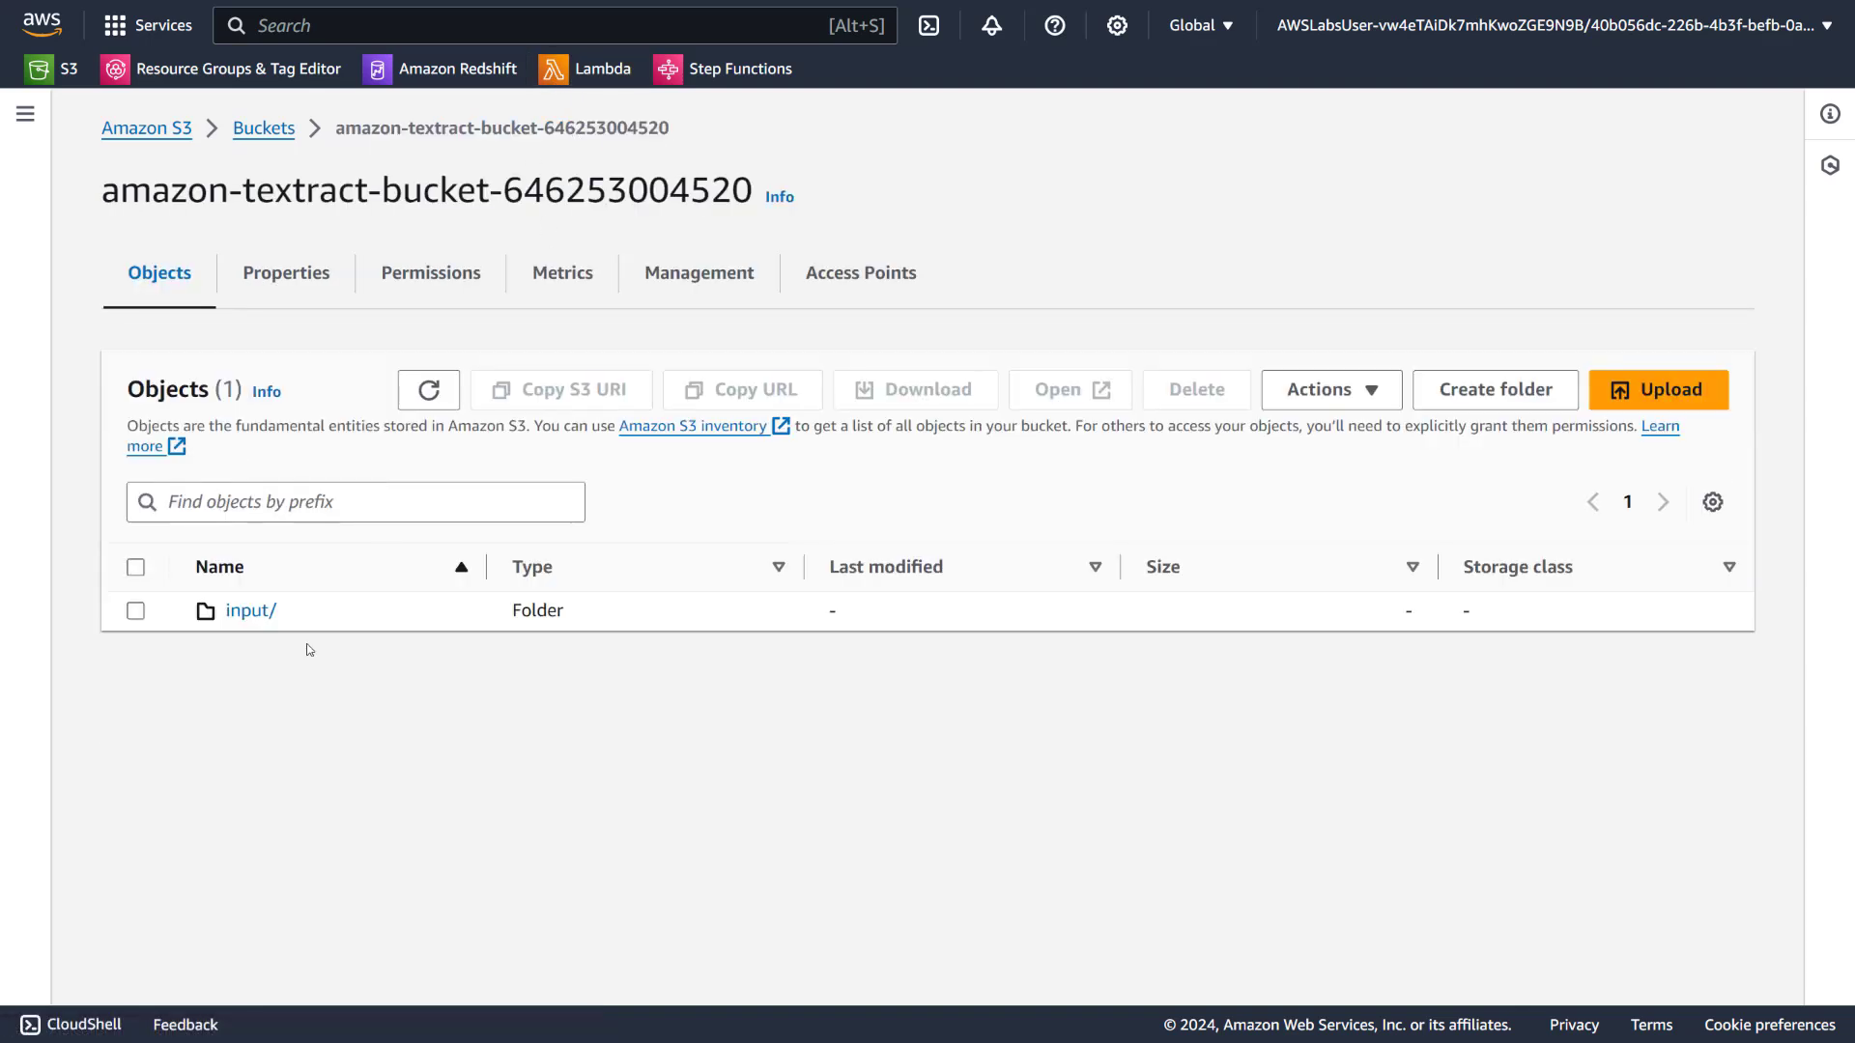
{"action": "left_click", "coordinate": [429, 391]}
{"action": "left_click", "coordinate": [430, 392]}
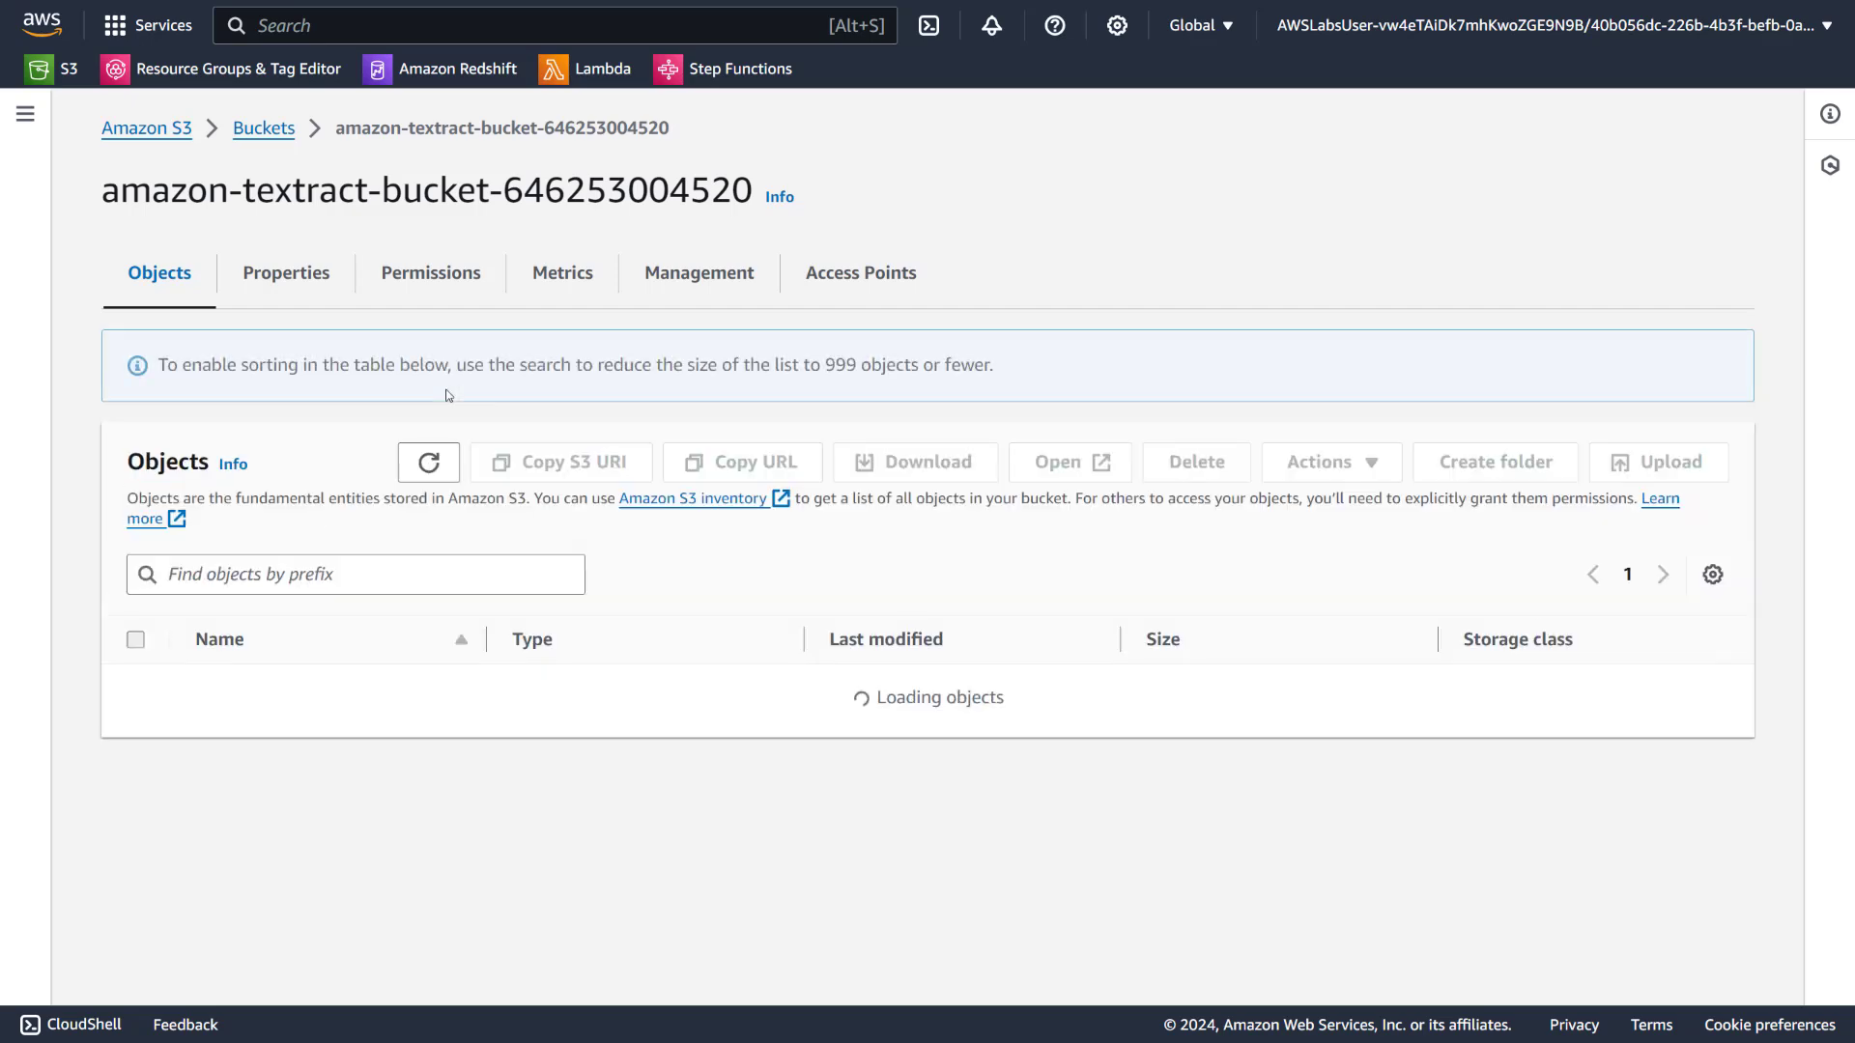
{"action": "left_click", "coordinate": [430, 392]}
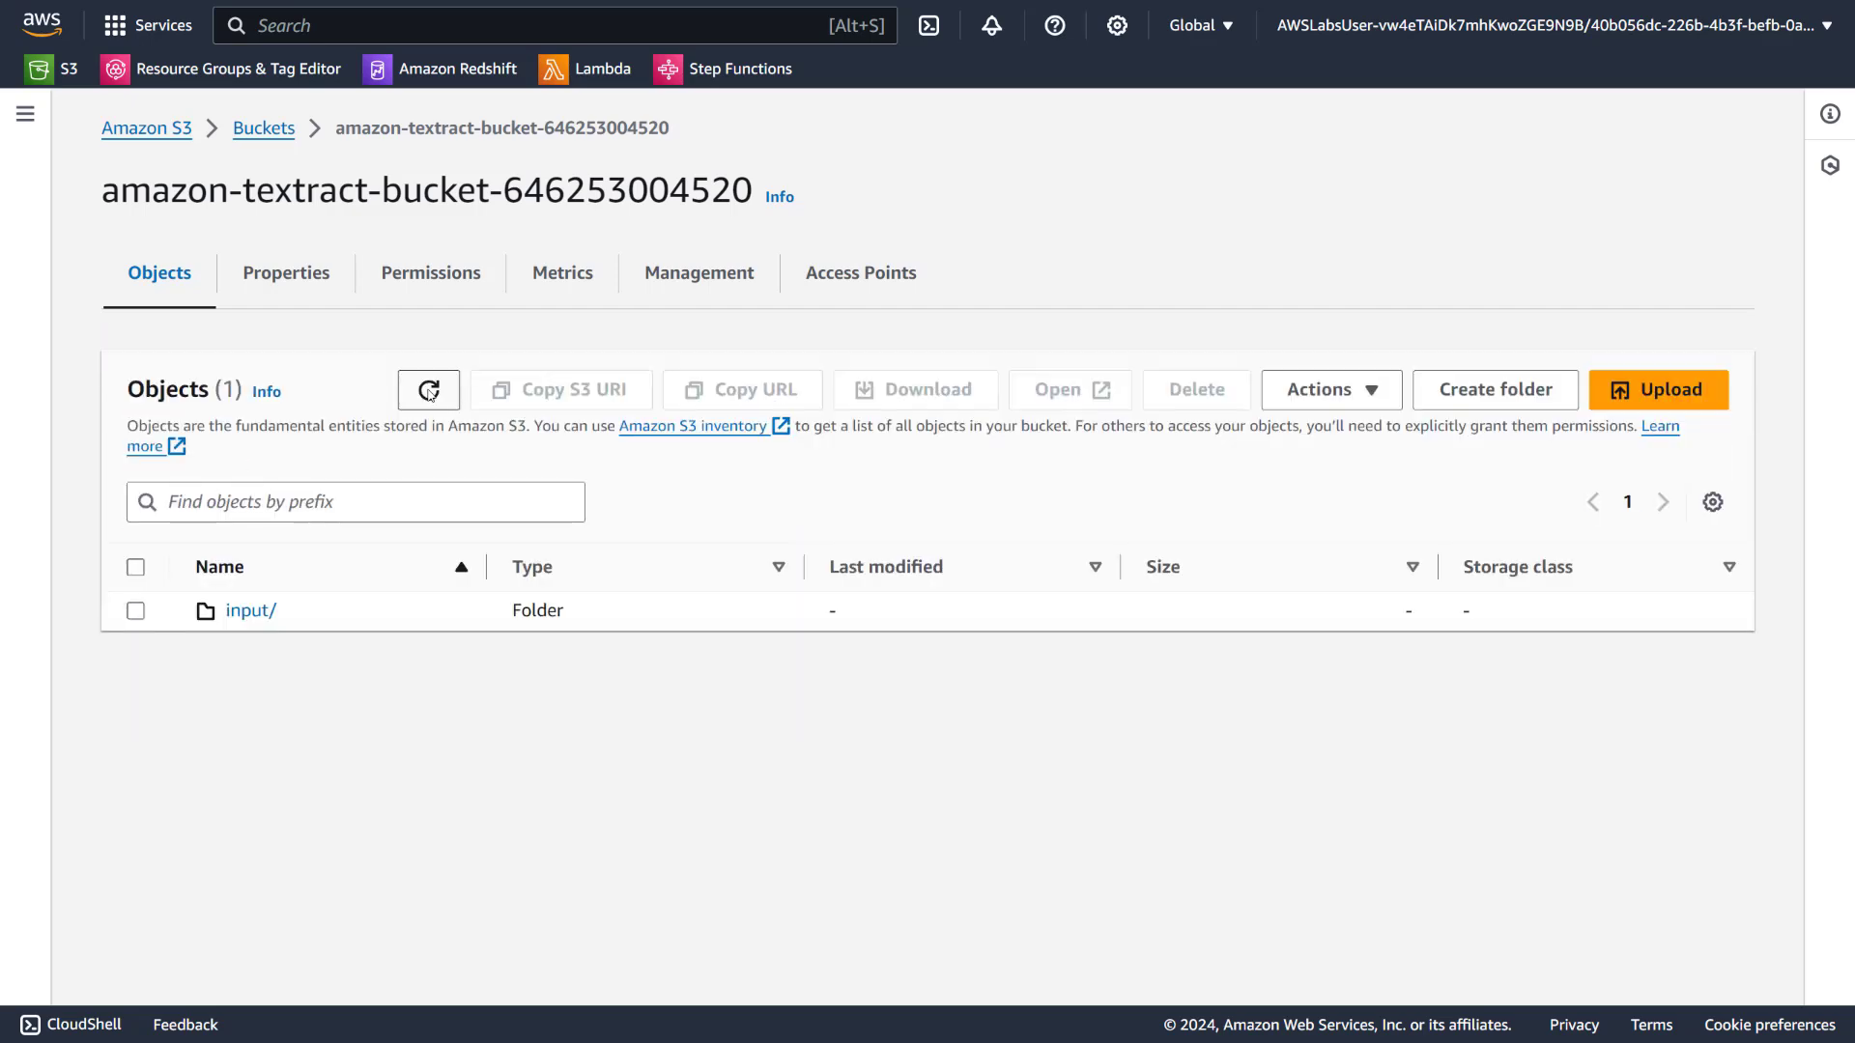
{"action": "left_click", "coordinate": [241, 611]}
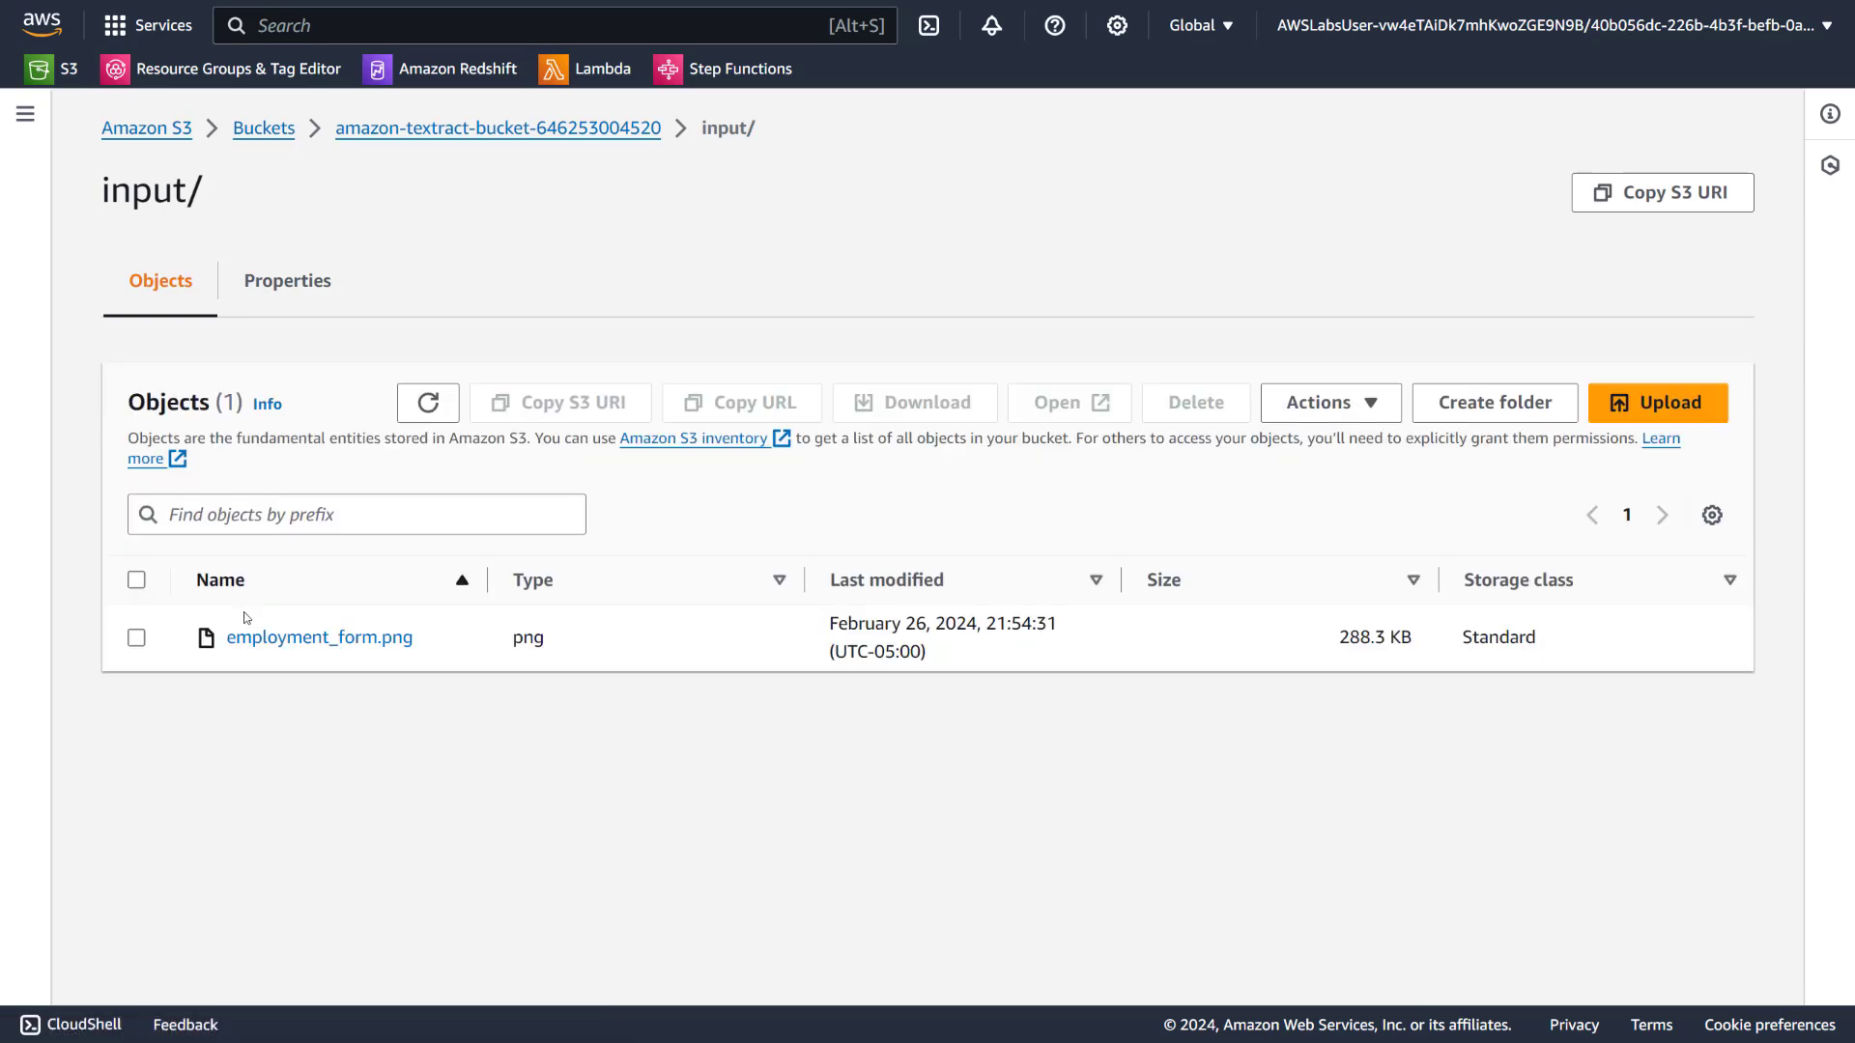
Return to the bucket's root level and keep refreshing its object list to look for the output folder
{"action": "left_click", "coordinate": [561, 131]}
{"action": "left_click", "coordinate": [428, 391]}
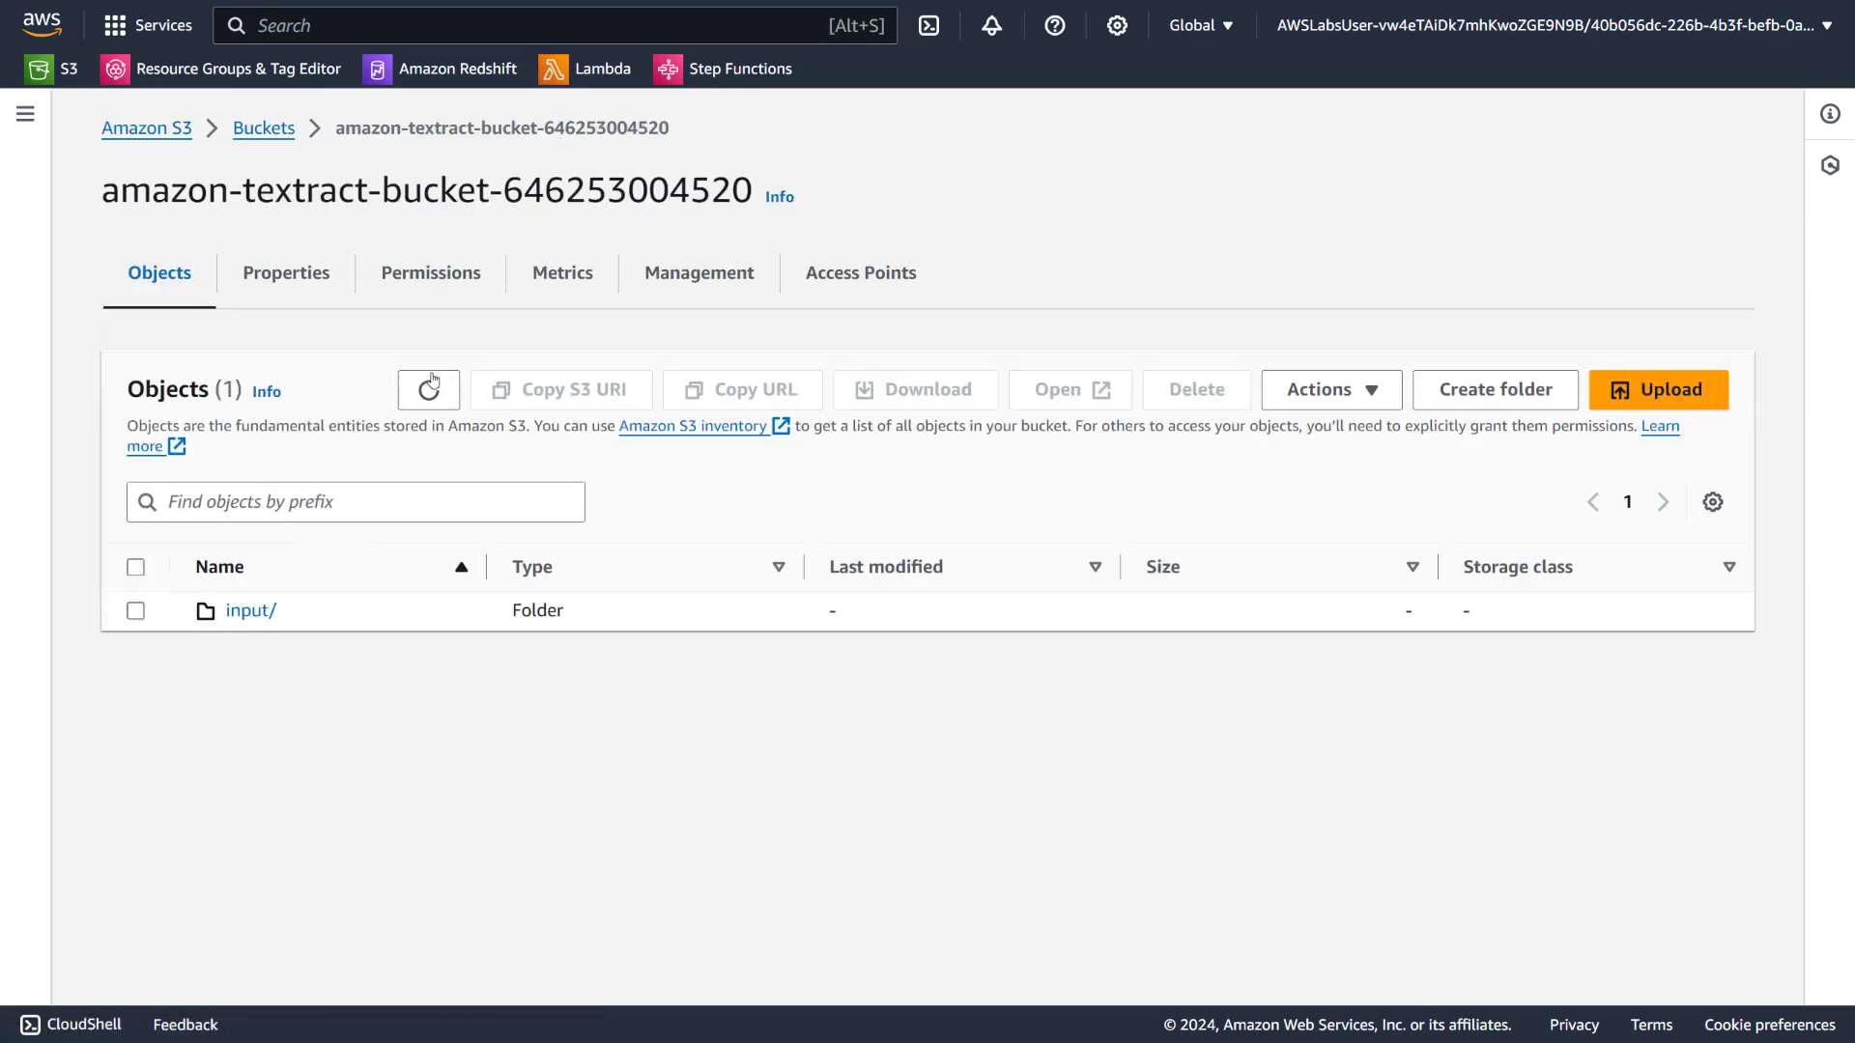
{"action": "left_click", "coordinate": [429, 392]}
{"action": "left_click", "coordinate": [430, 396]}
{"action": "left_click", "coordinate": [434, 400]}
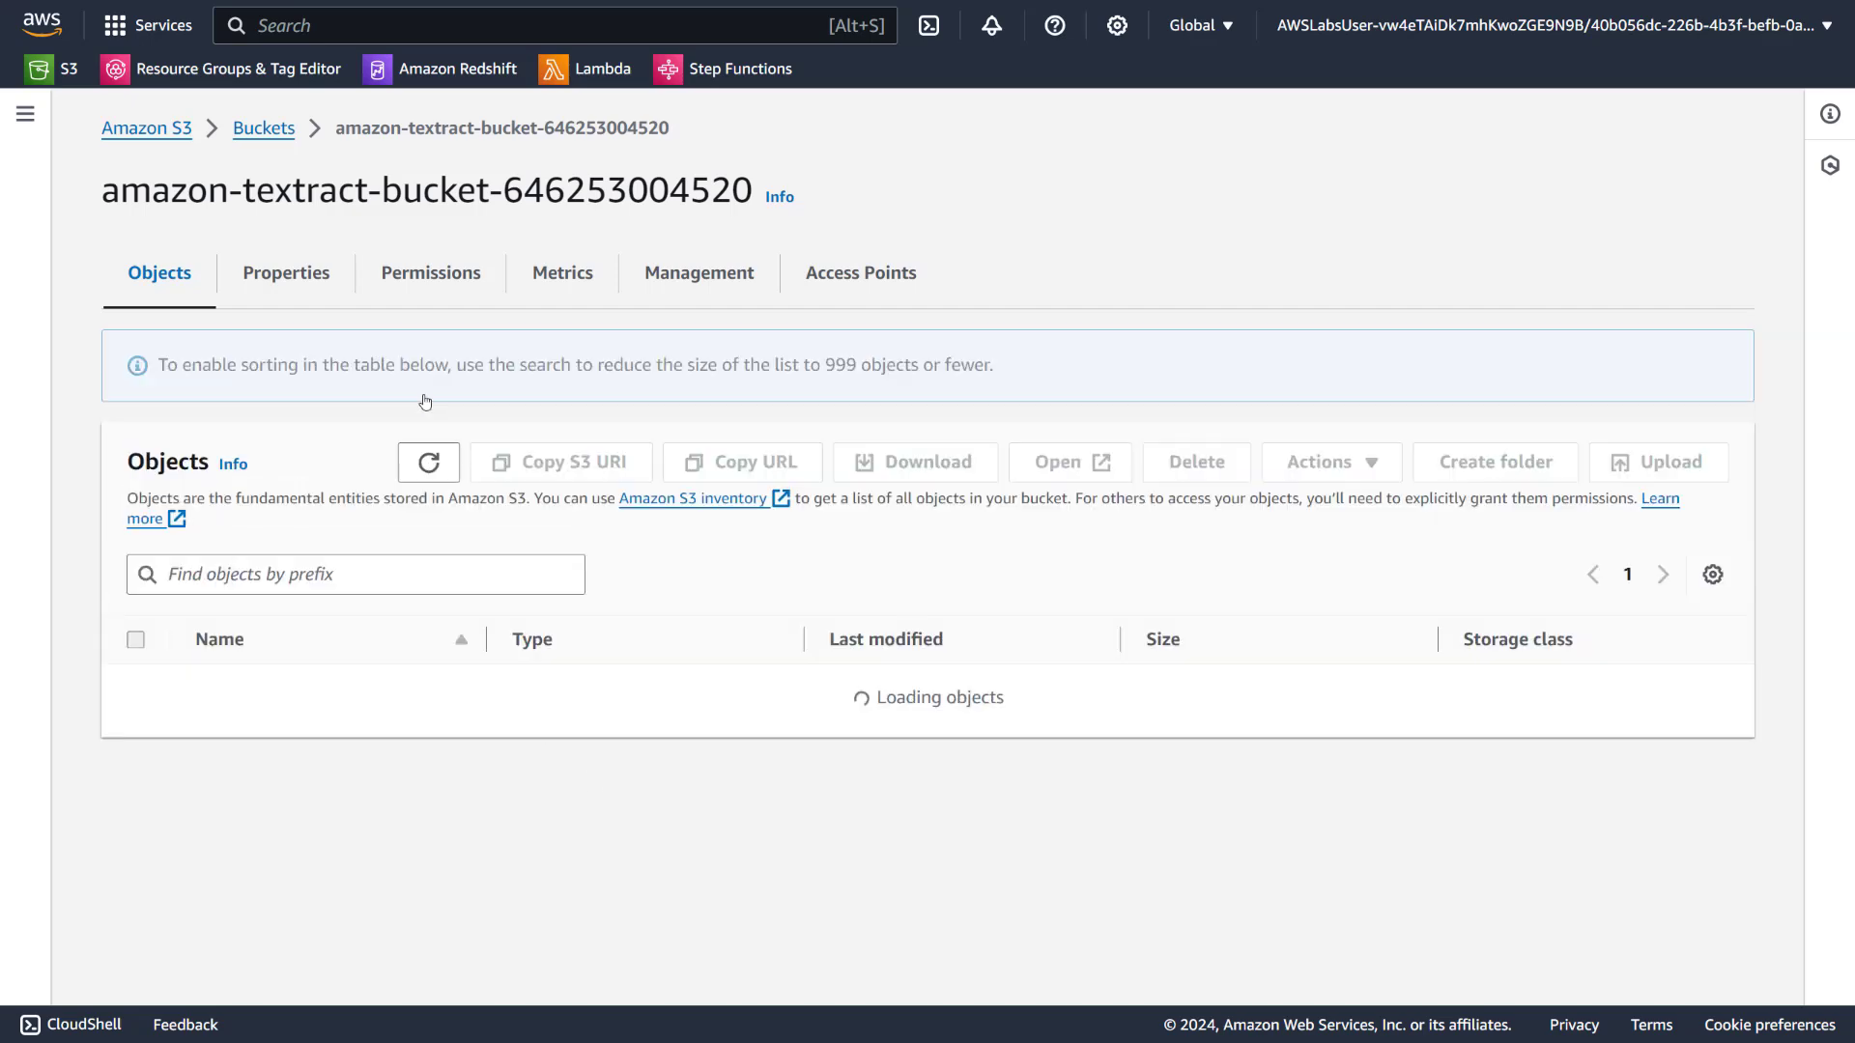
{"action": "left_click", "coordinate": [430, 400]}
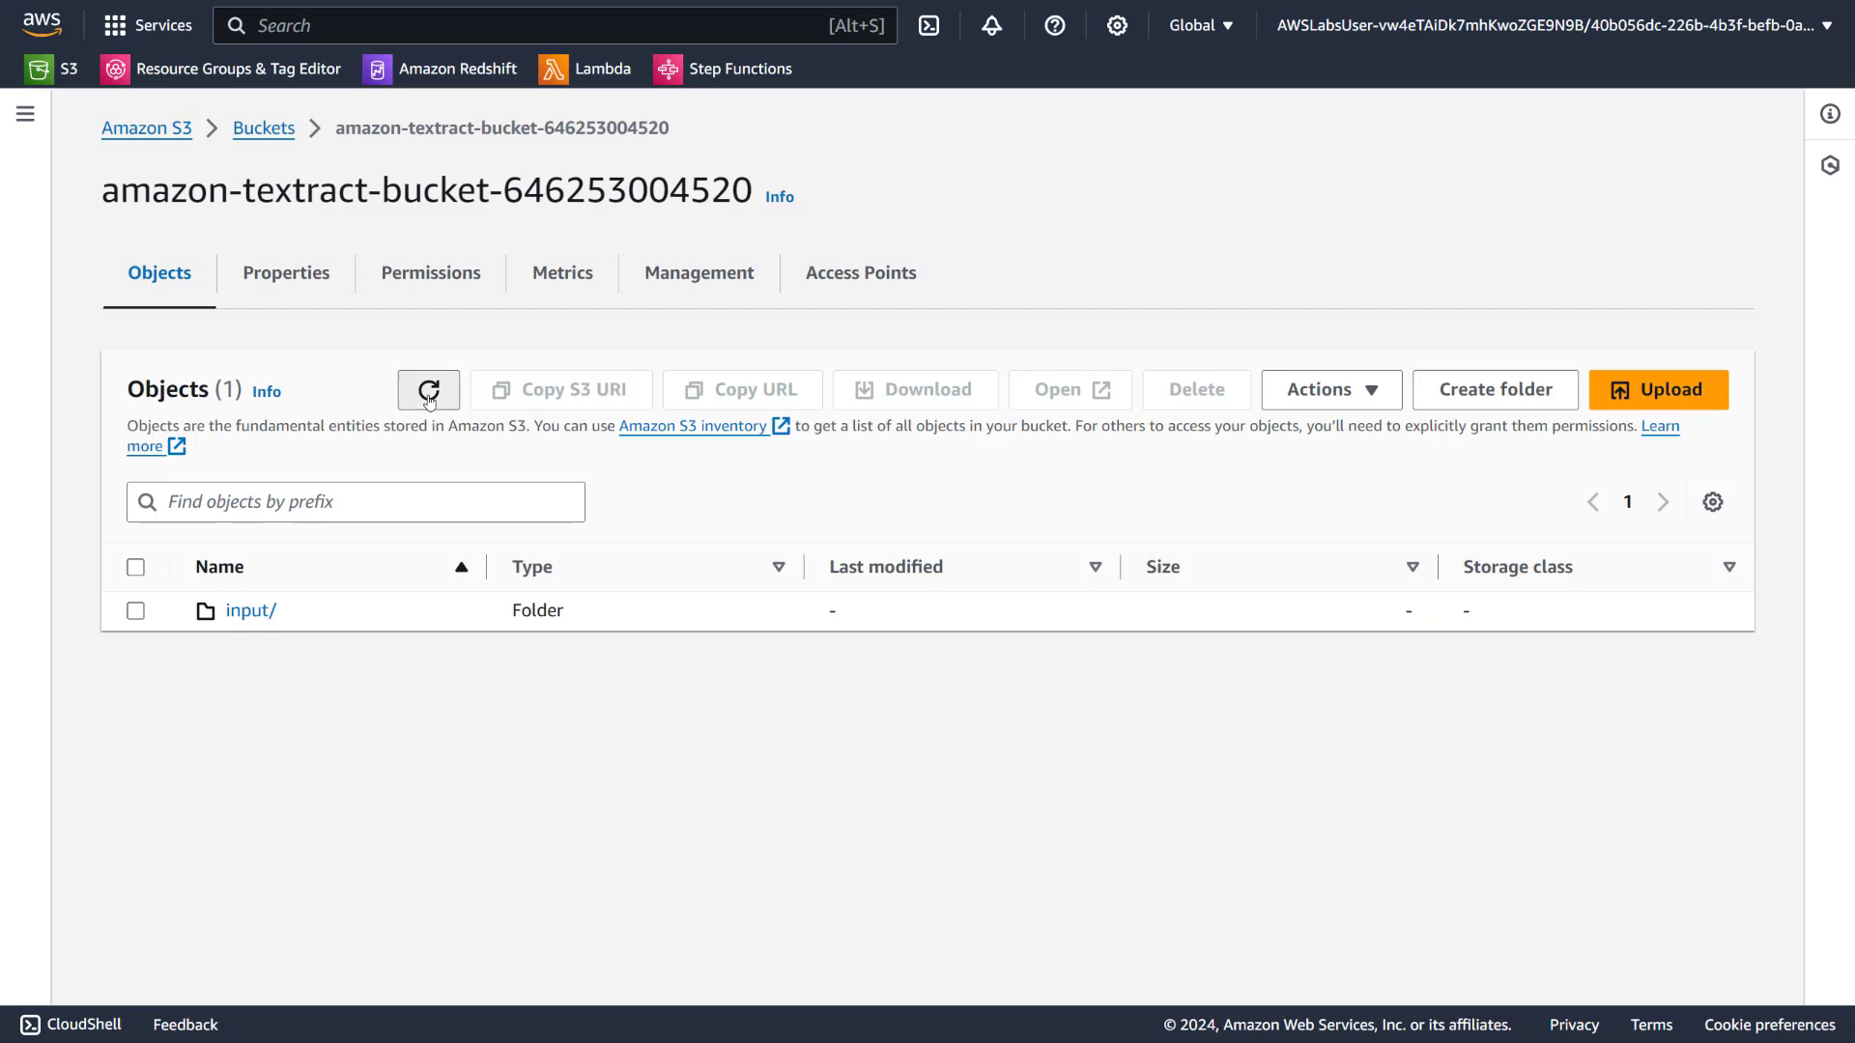
{"action": "left_click", "coordinate": [433, 400]}
{"action": "left_click", "coordinate": [434, 400]}
{"action": "left_click", "coordinate": [436, 396]}
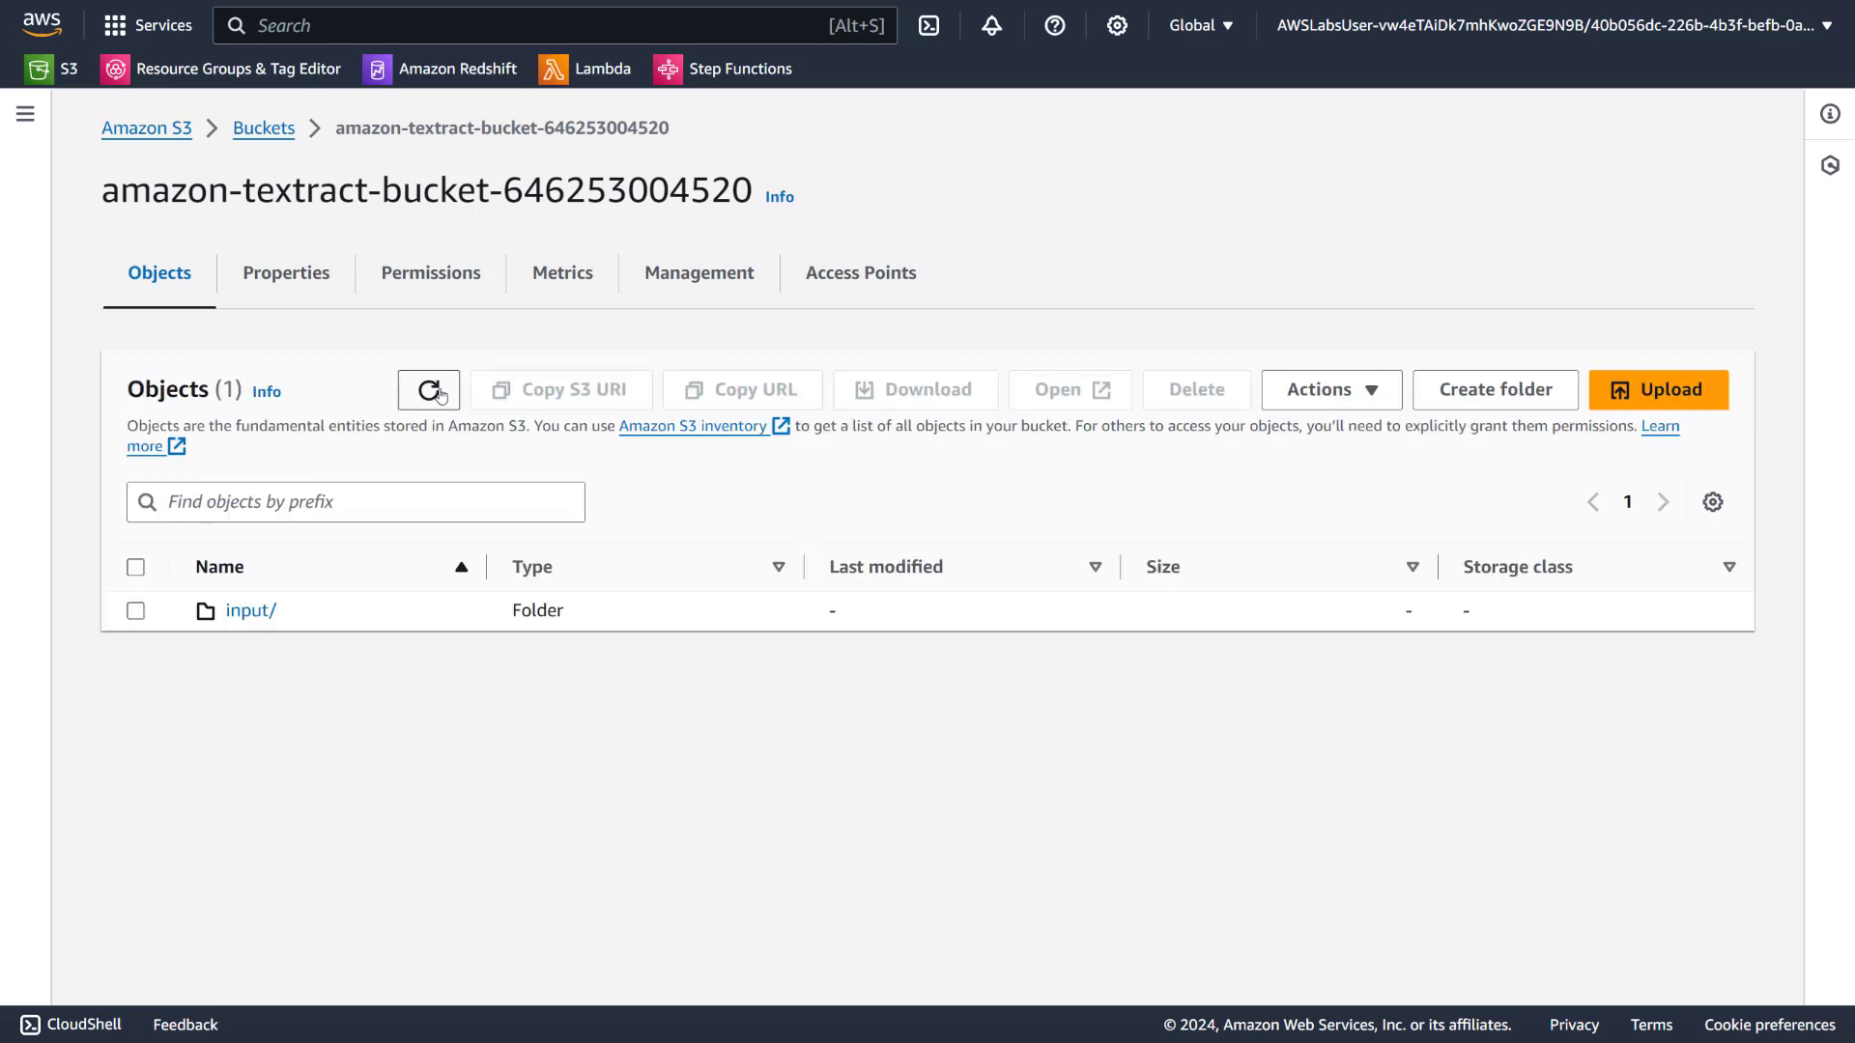
{"action": "left_click", "coordinate": [421, 396]}
{"action": "left_click", "coordinate": [423, 394]}
{"action": "left_click", "coordinate": [425, 394]}
{"action": "left_click", "coordinate": [429, 396]}
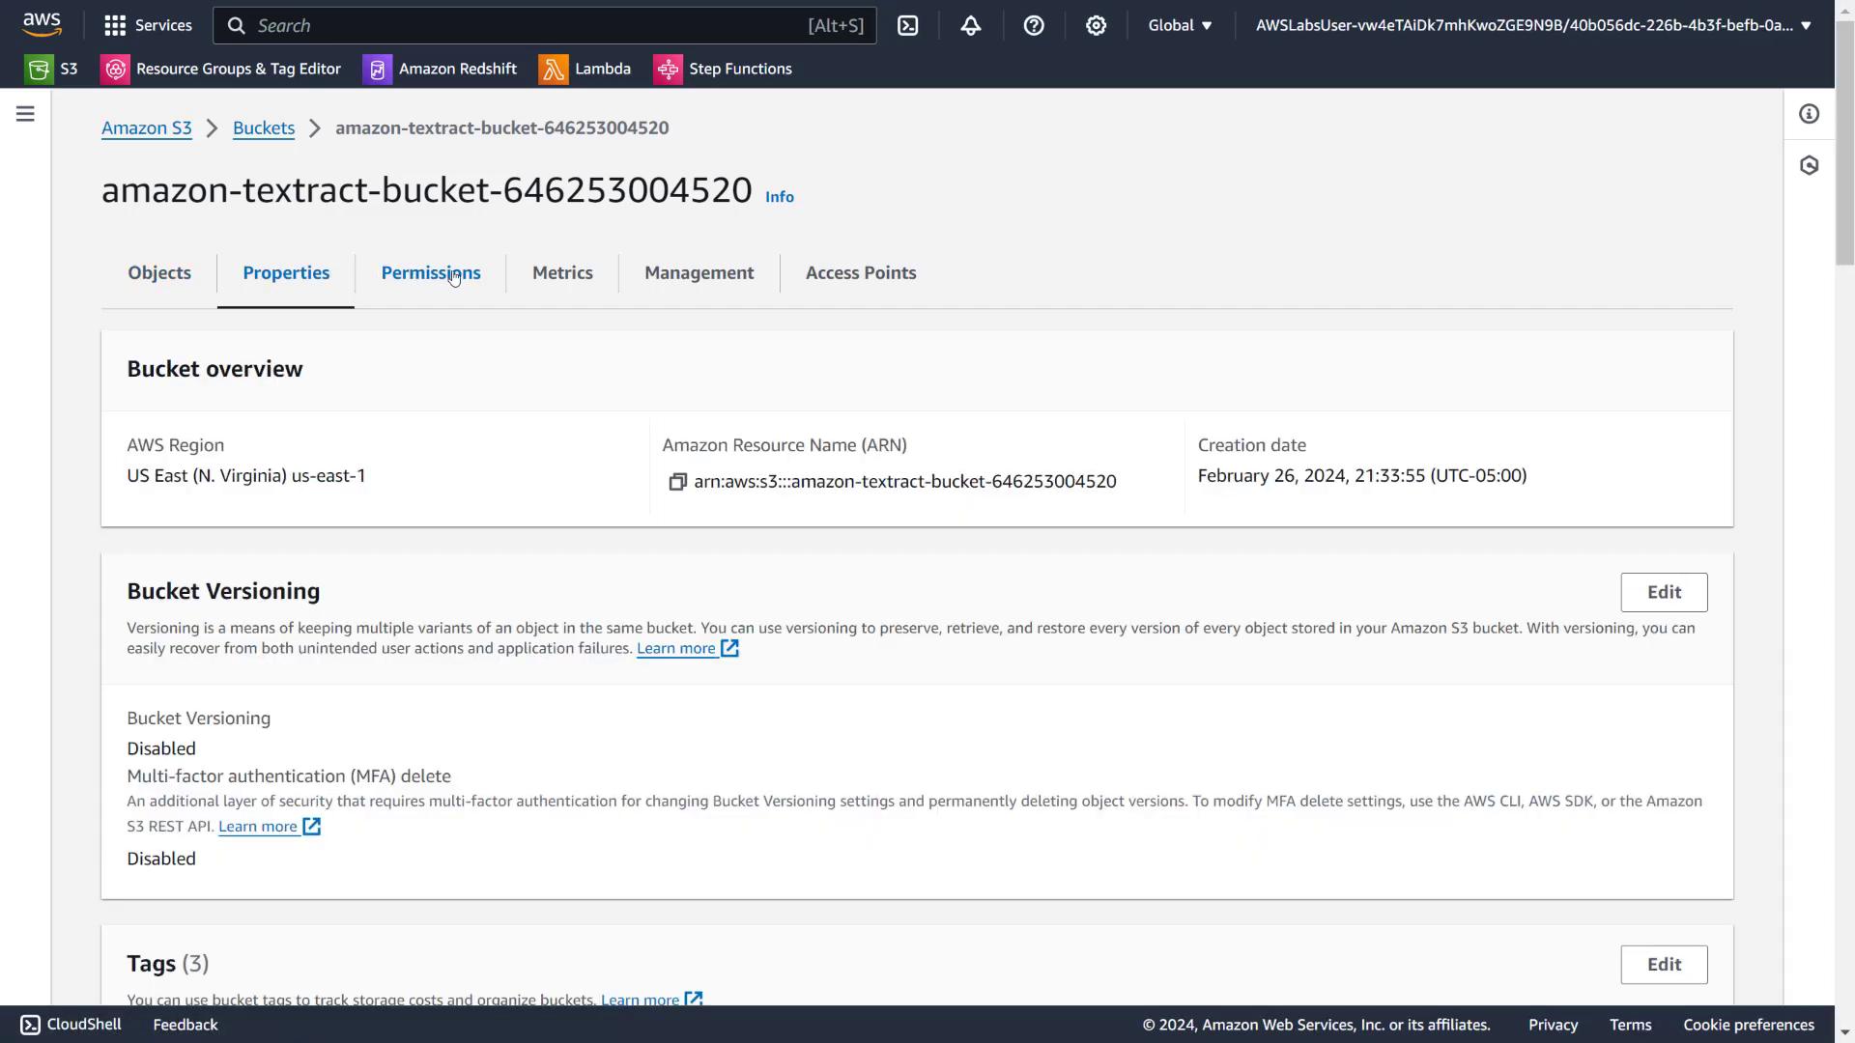
Examine the event notification settings in the bucket's properties, including event type, filters and destination
{"action": "scroll", "coordinate": [480, 396], "scroll_direction": "down", "scroll_amount": 15}
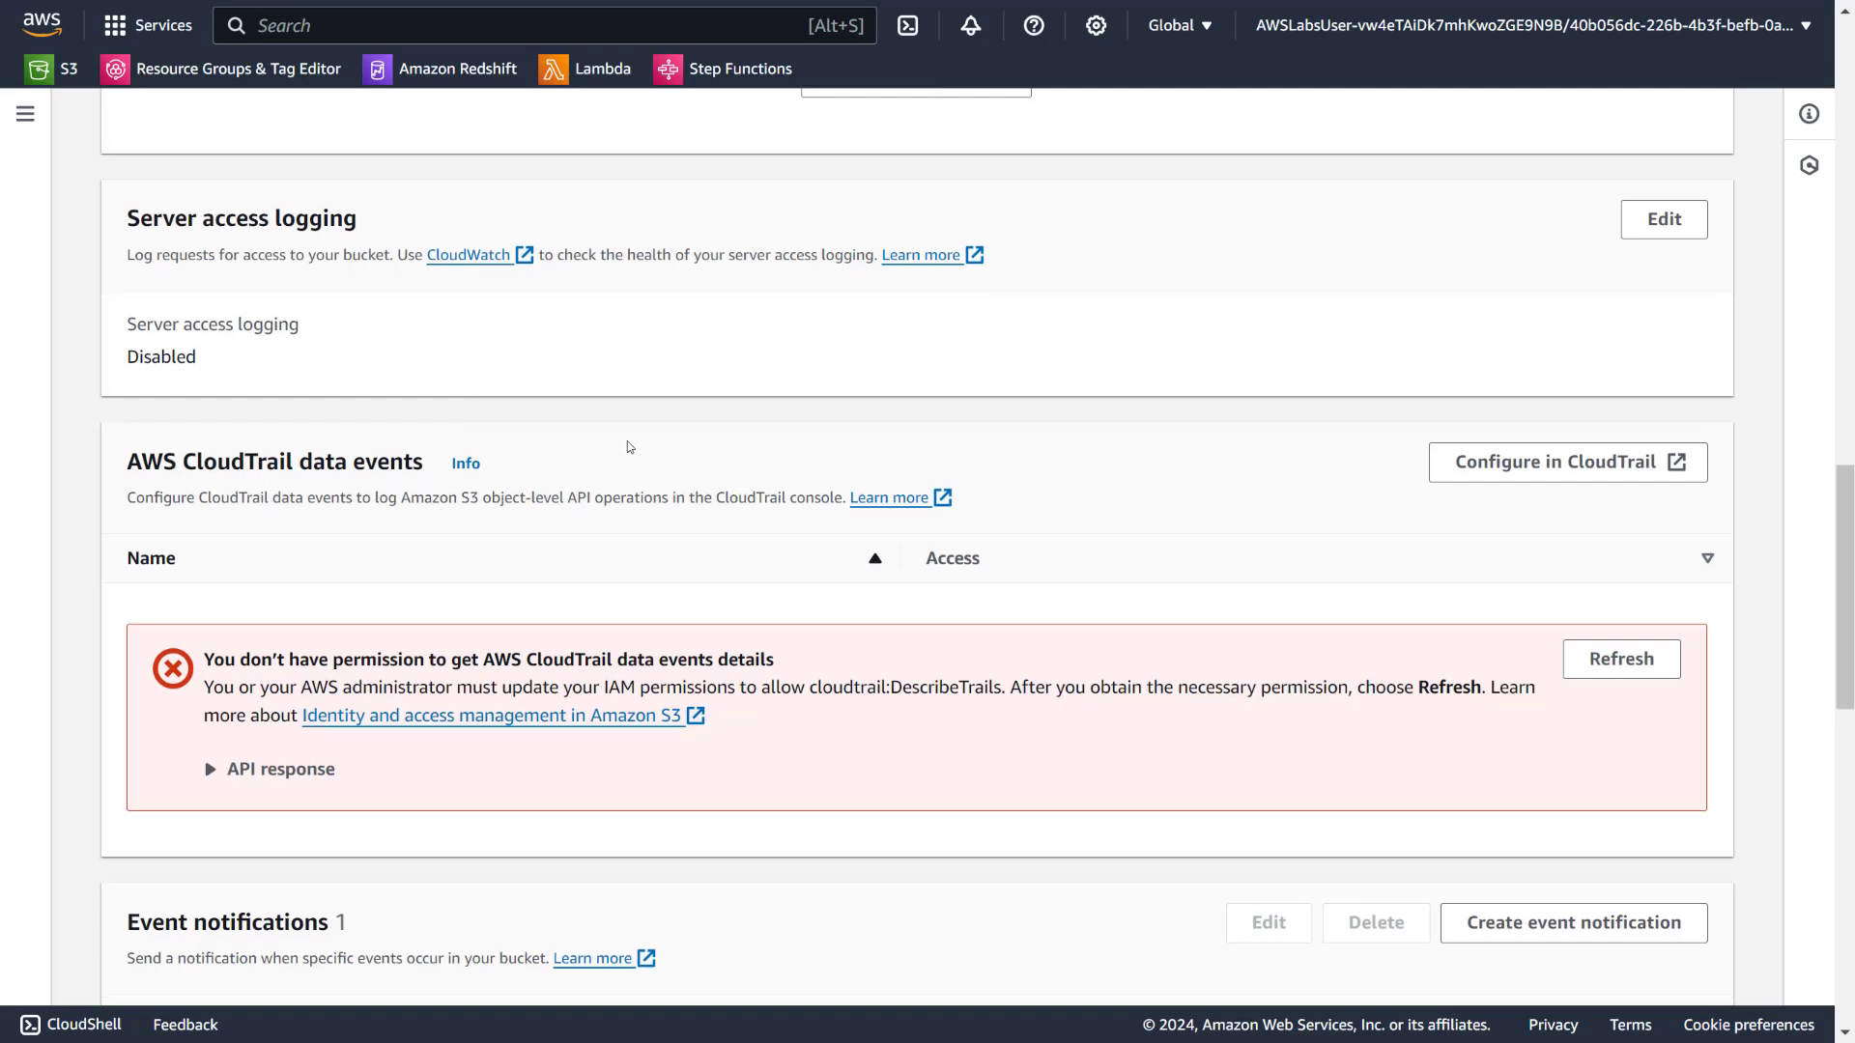
{"action": "scroll", "coordinate": [630, 439], "scroll_direction": "down", "scroll_amount": 10}
{"action": "scroll", "coordinate": [637, 430], "scroll_direction": "down", "scroll_amount": 4}
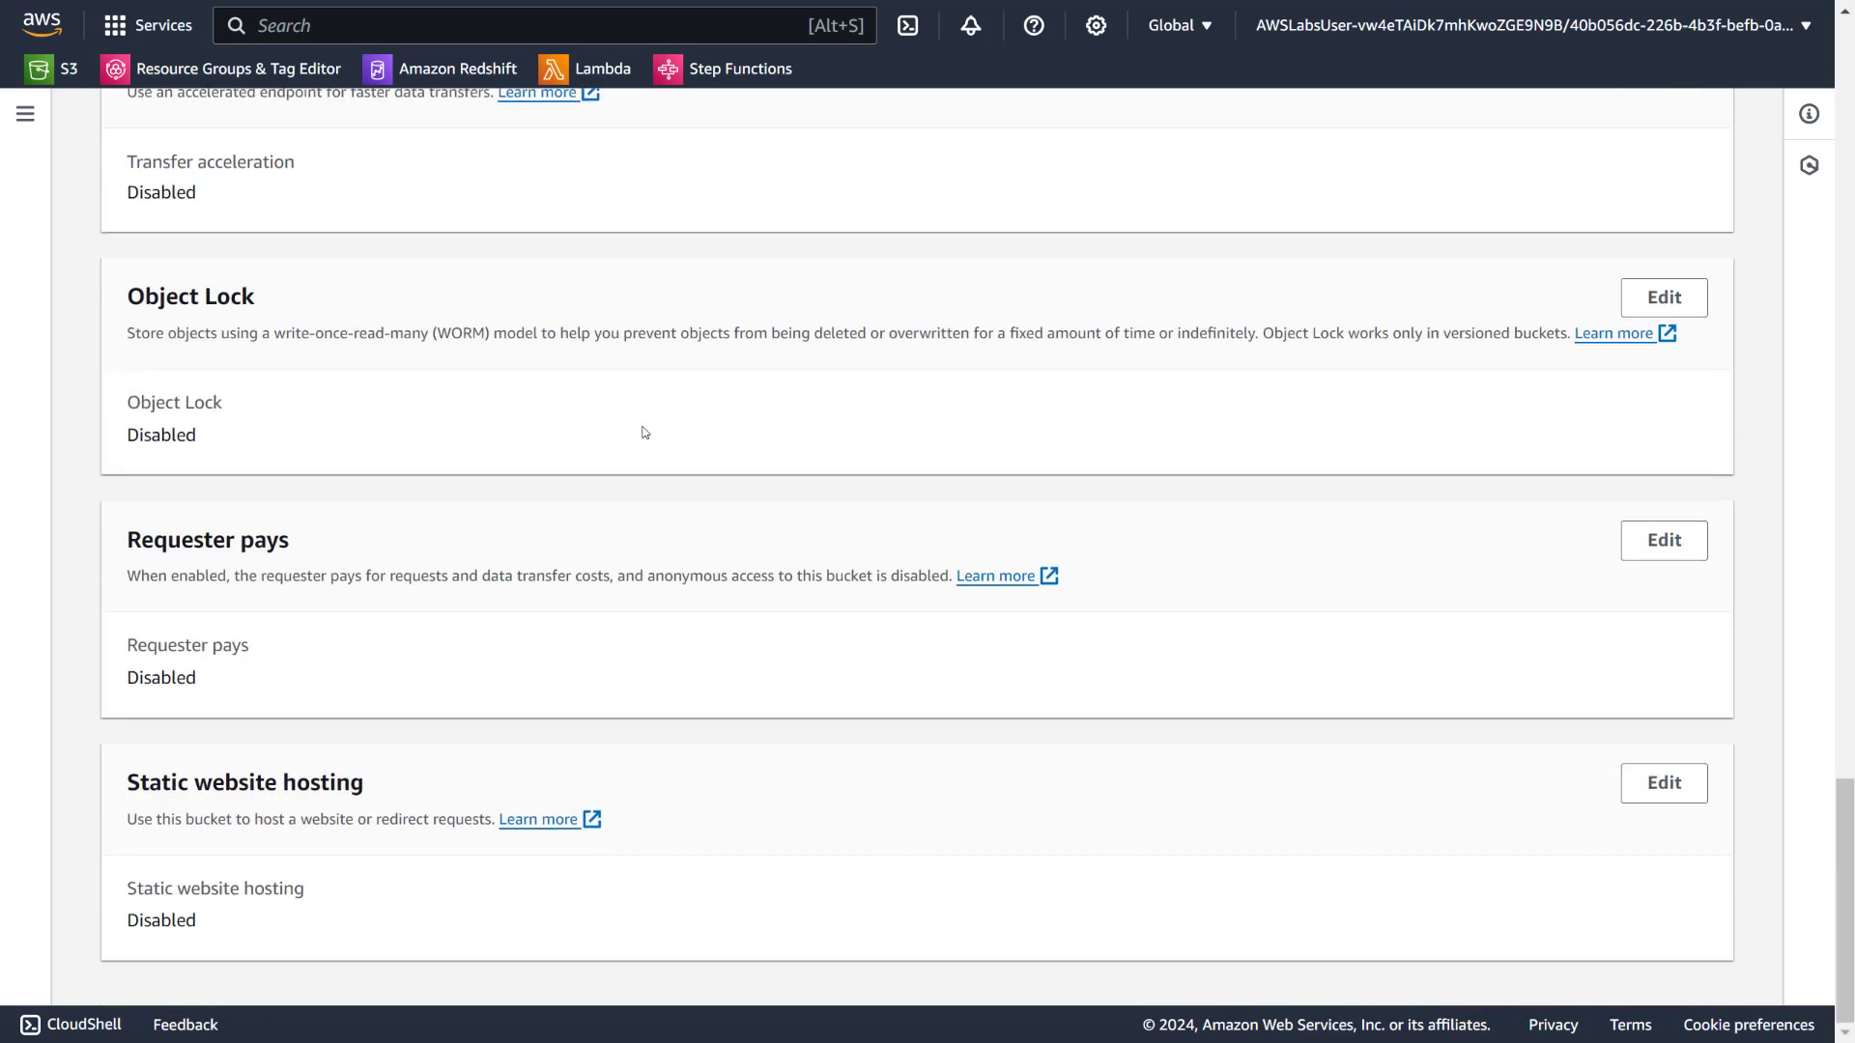
{"action": "scroll", "coordinate": [641, 431], "scroll_direction": "up", "scroll_amount": 10}
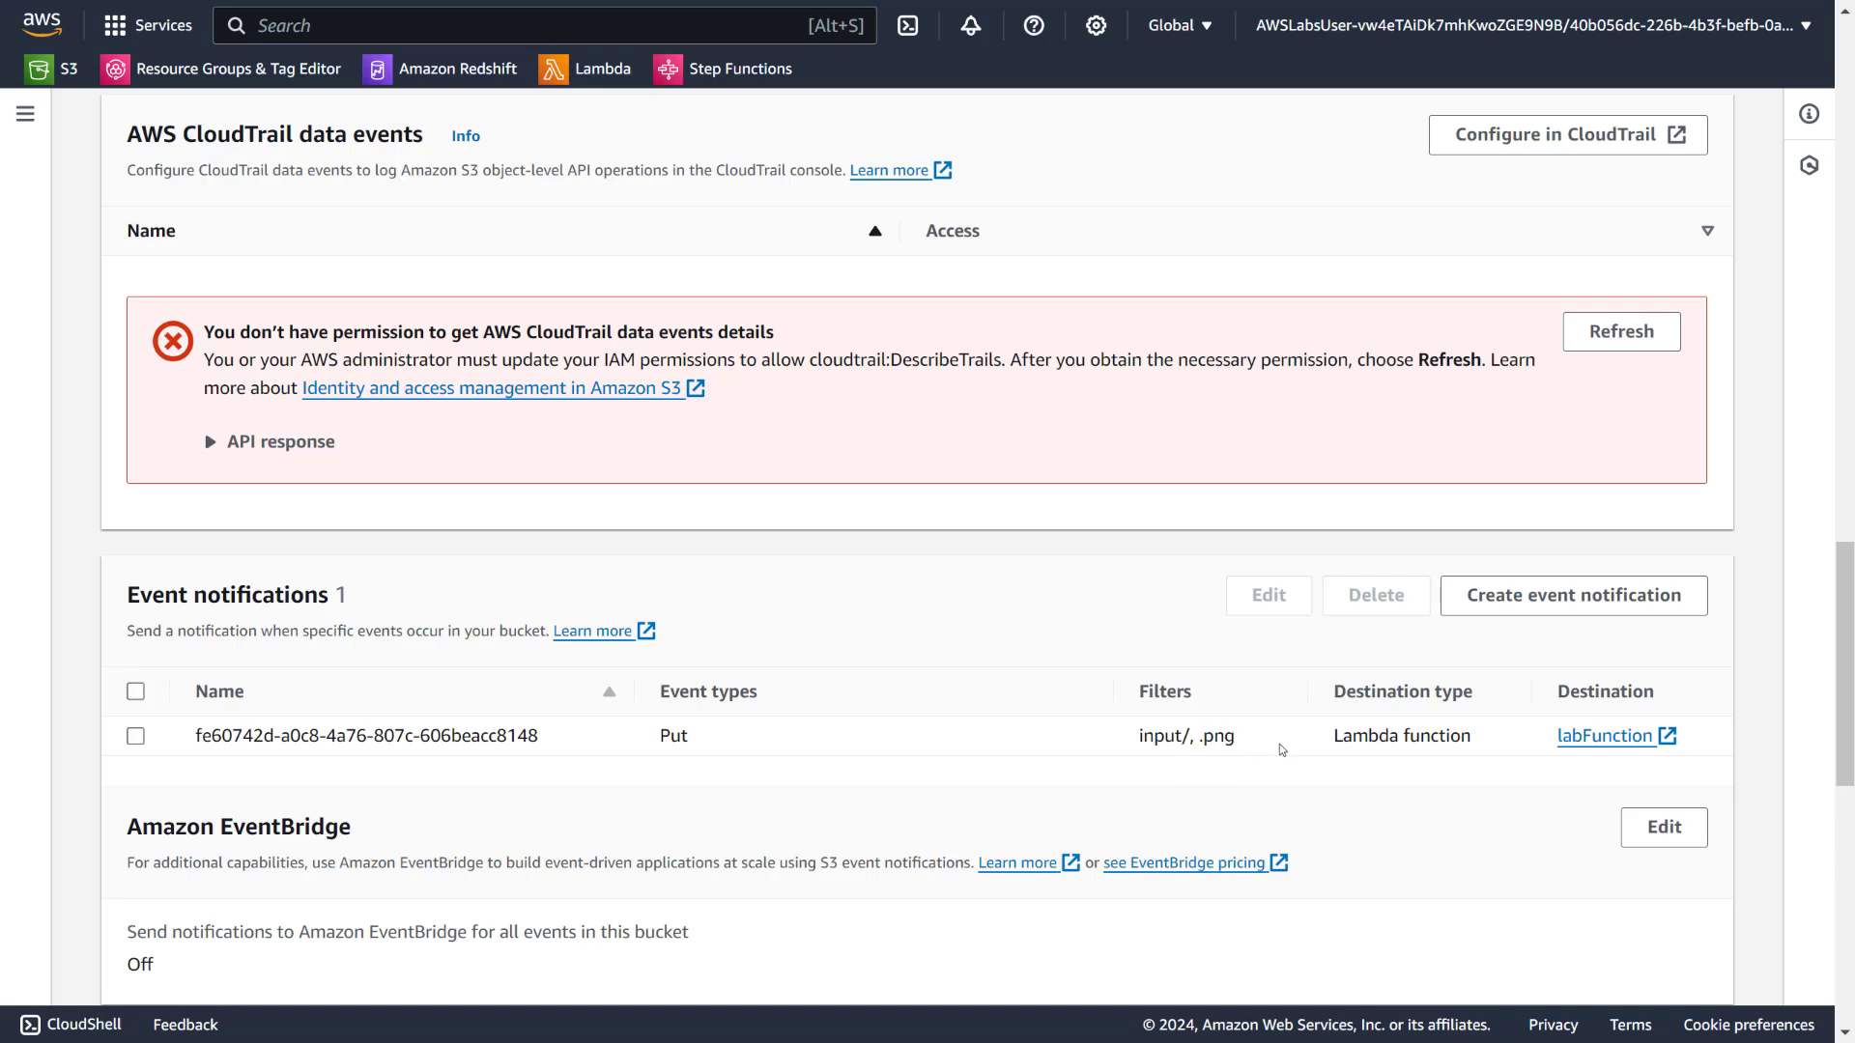
{"action": "scroll", "coordinate": [925, 603], "scroll_direction": "up", "scroll_amount": 15}
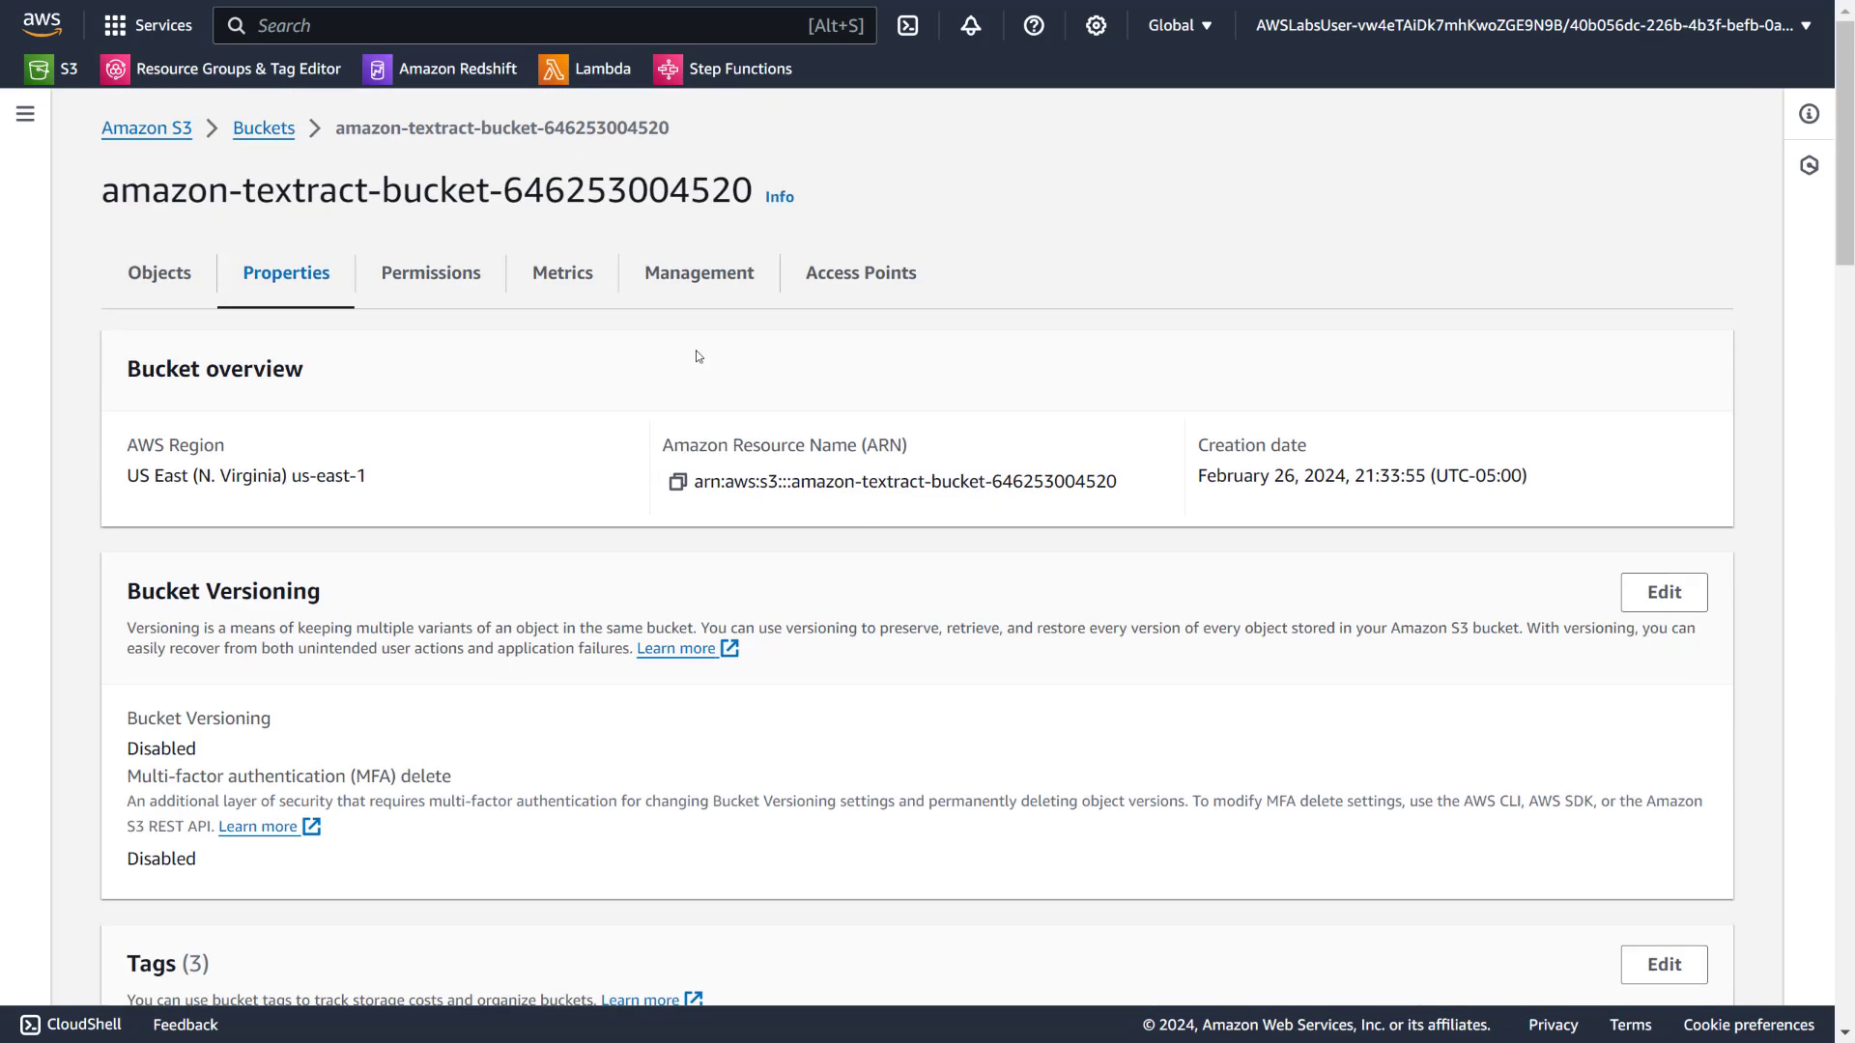
Go back to the bucket's objects and refresh the list again to check for function output
{"action": "left_click", "coordinate": [180, 282]}
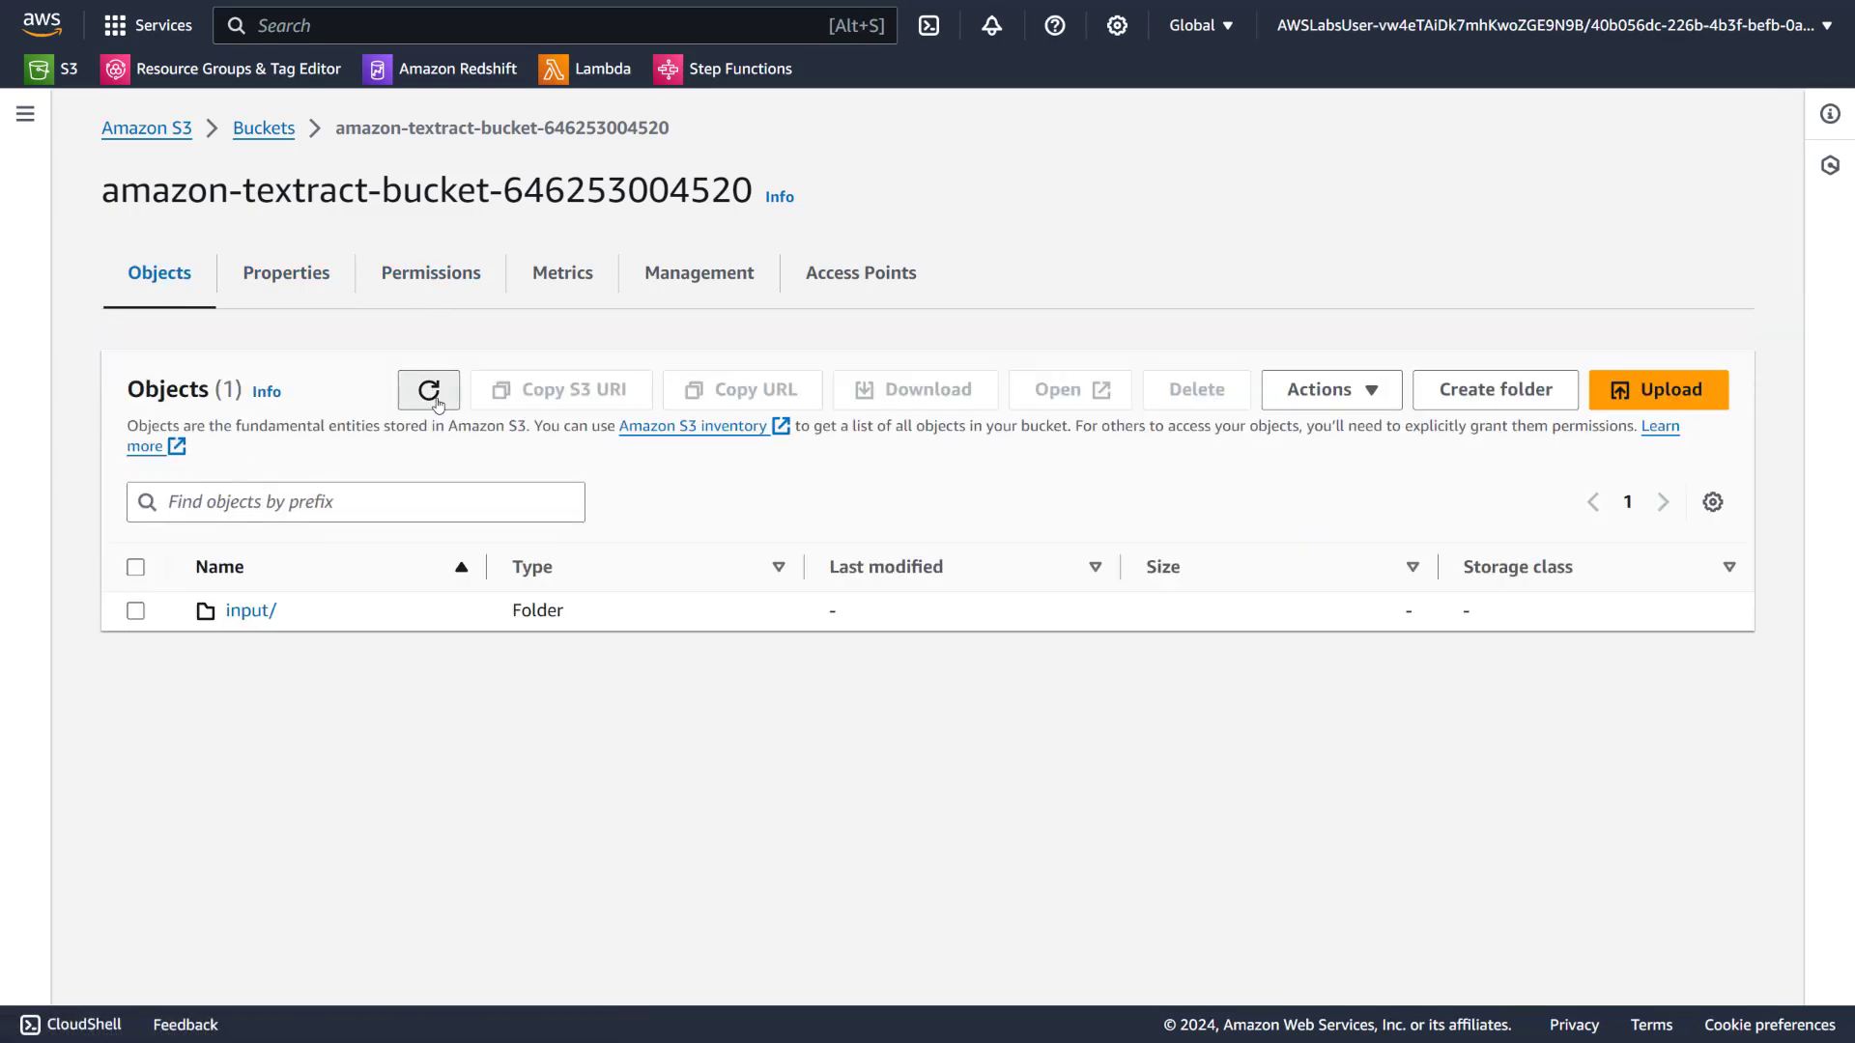
{"action": "left_click", "coordinate": [432, 394]}
{"action": "left_click", "coordinate": [435, 396]}
{"action": "mouse_move", "coordinate": [818, 6]}
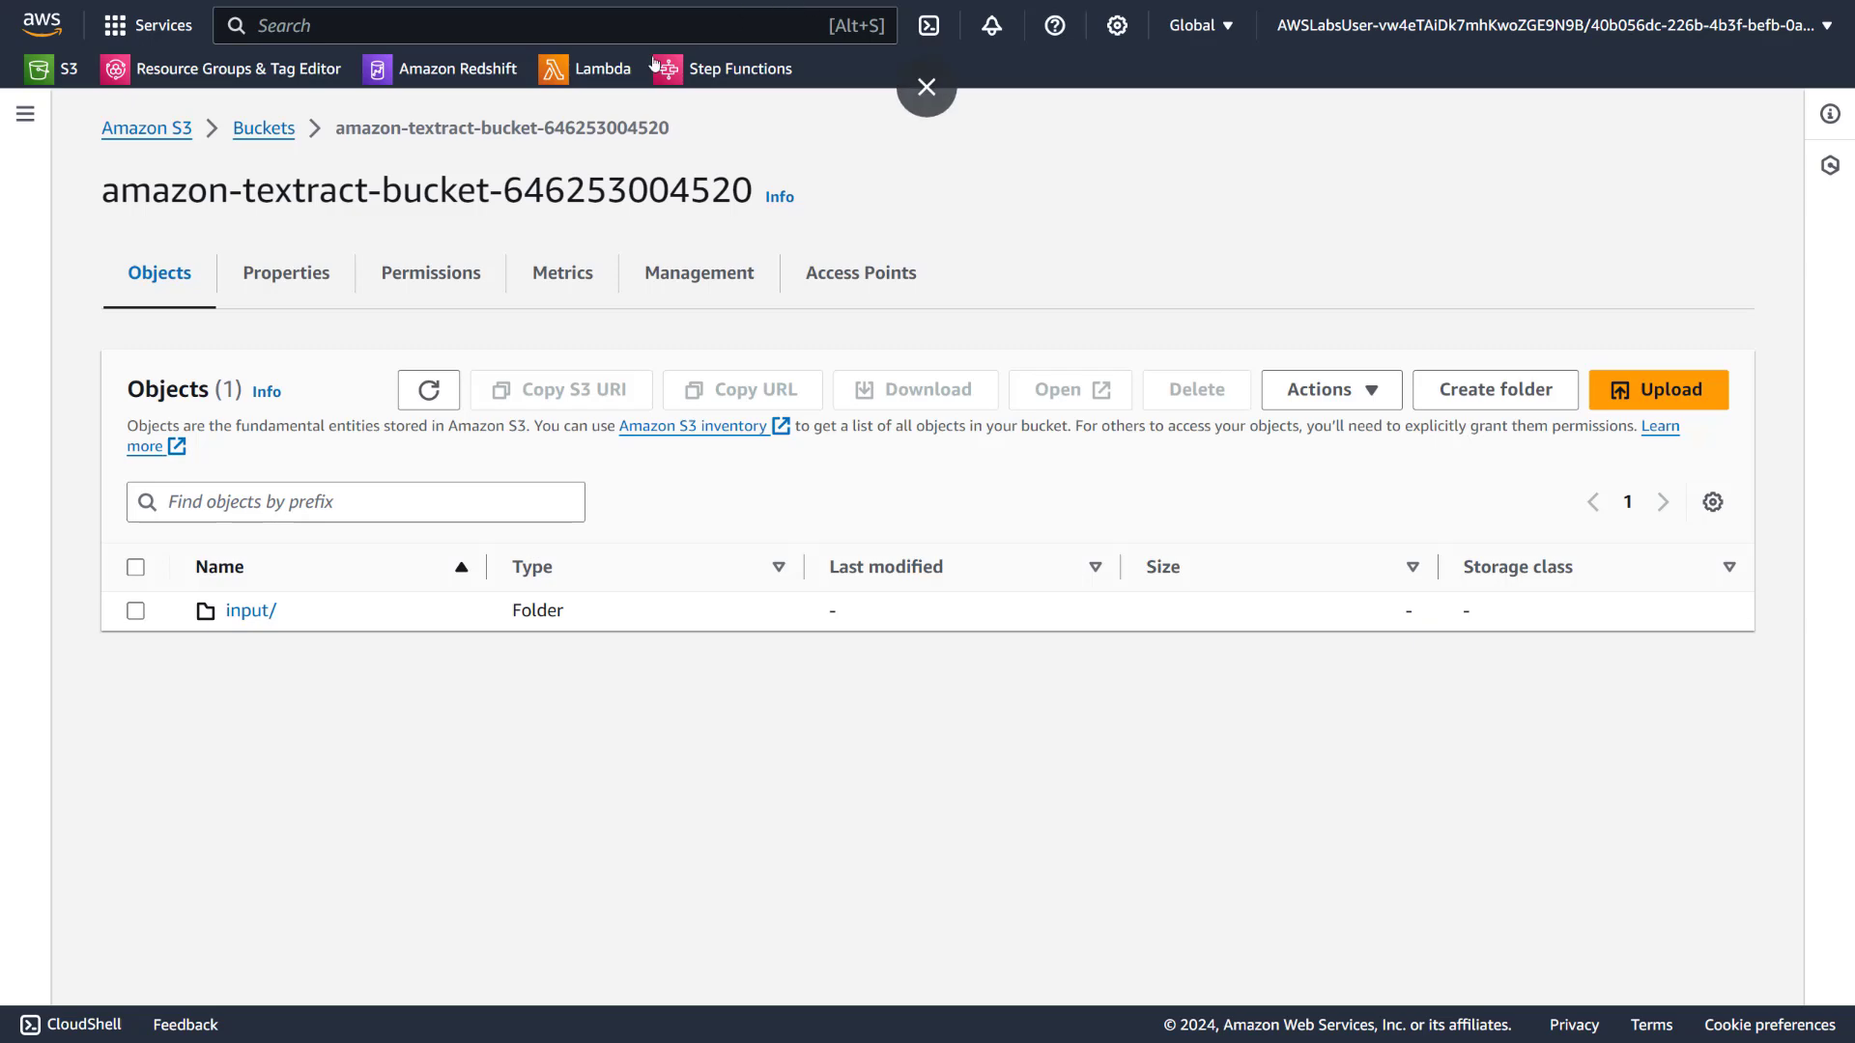
Switch to labFunction in Lambda, open its CloudWatch logs from monitoring, and view the events of its log stream
{"action": "key", "text": "ctrl+Tab"}
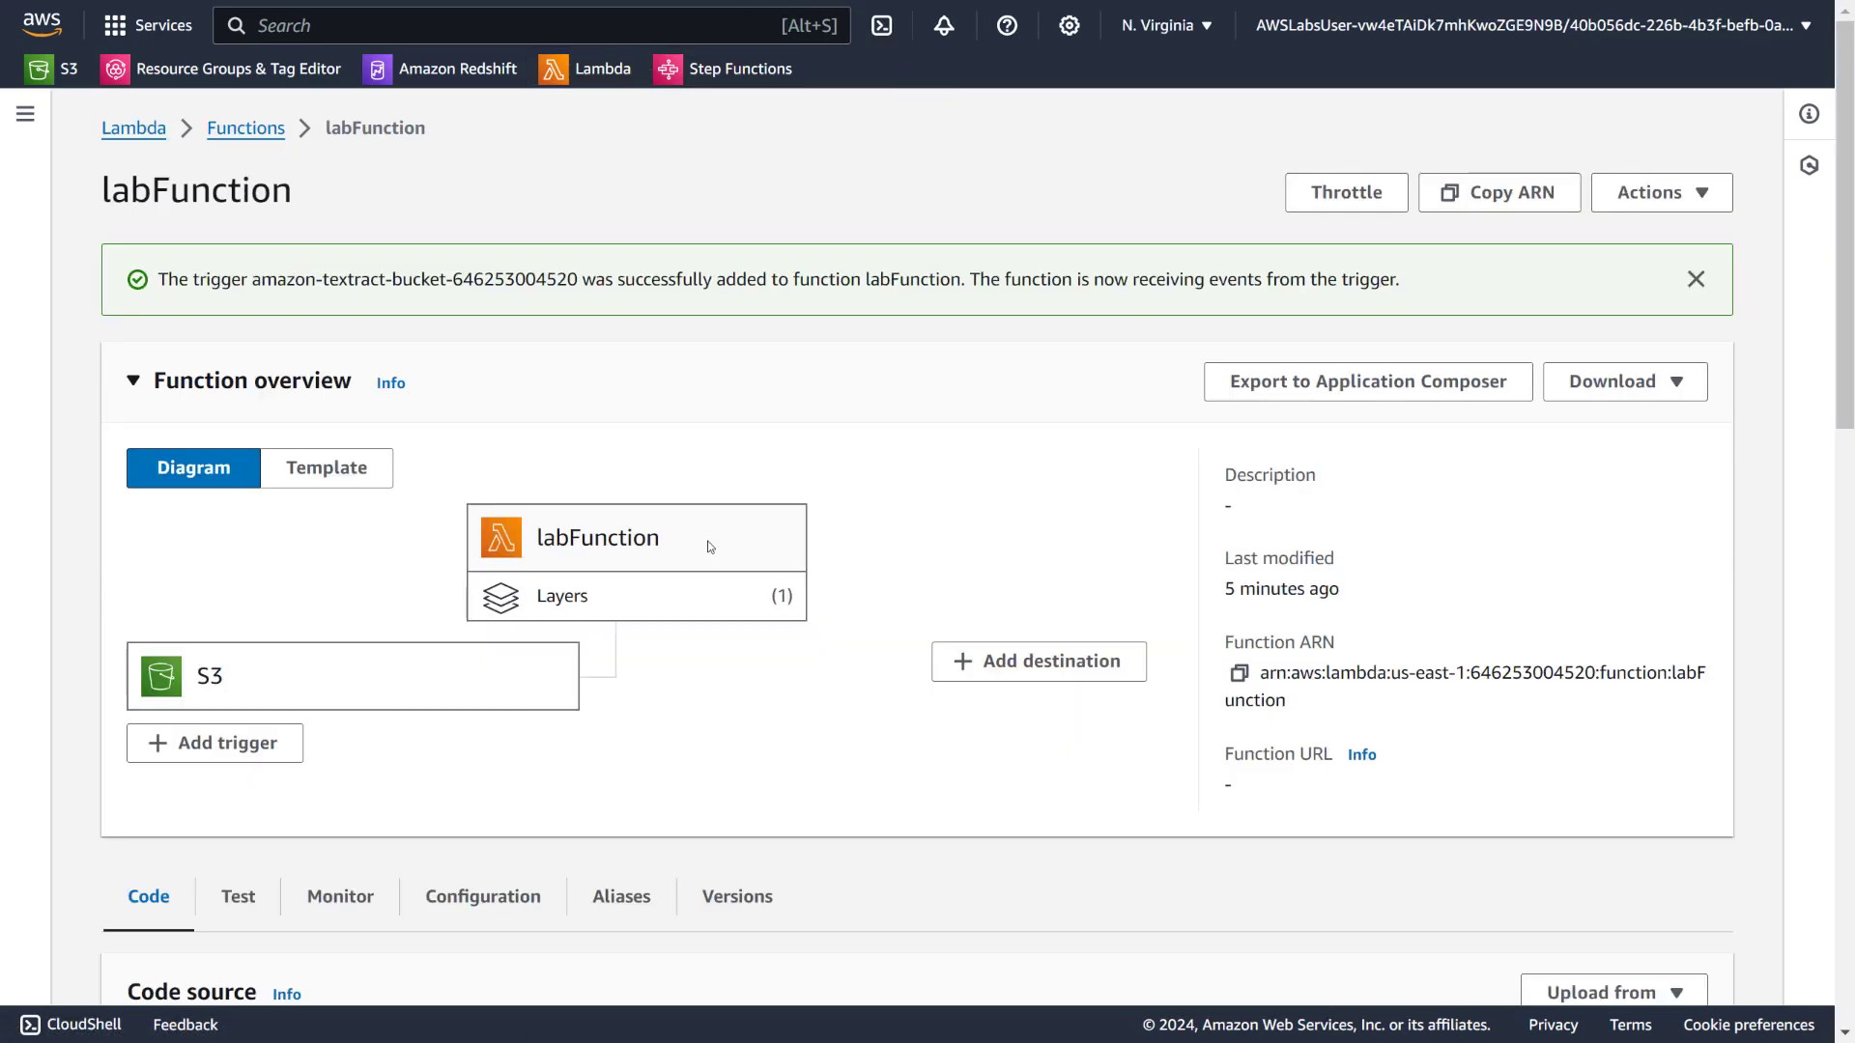
{"action": "scroll", "coordinate": [704, 538], "scroll_direction": "down", "scroll_amount": 8}
{"action": "scroll", "coordinate": [406, 331], "scroll_direction": "up", "scroll_amount": 3}
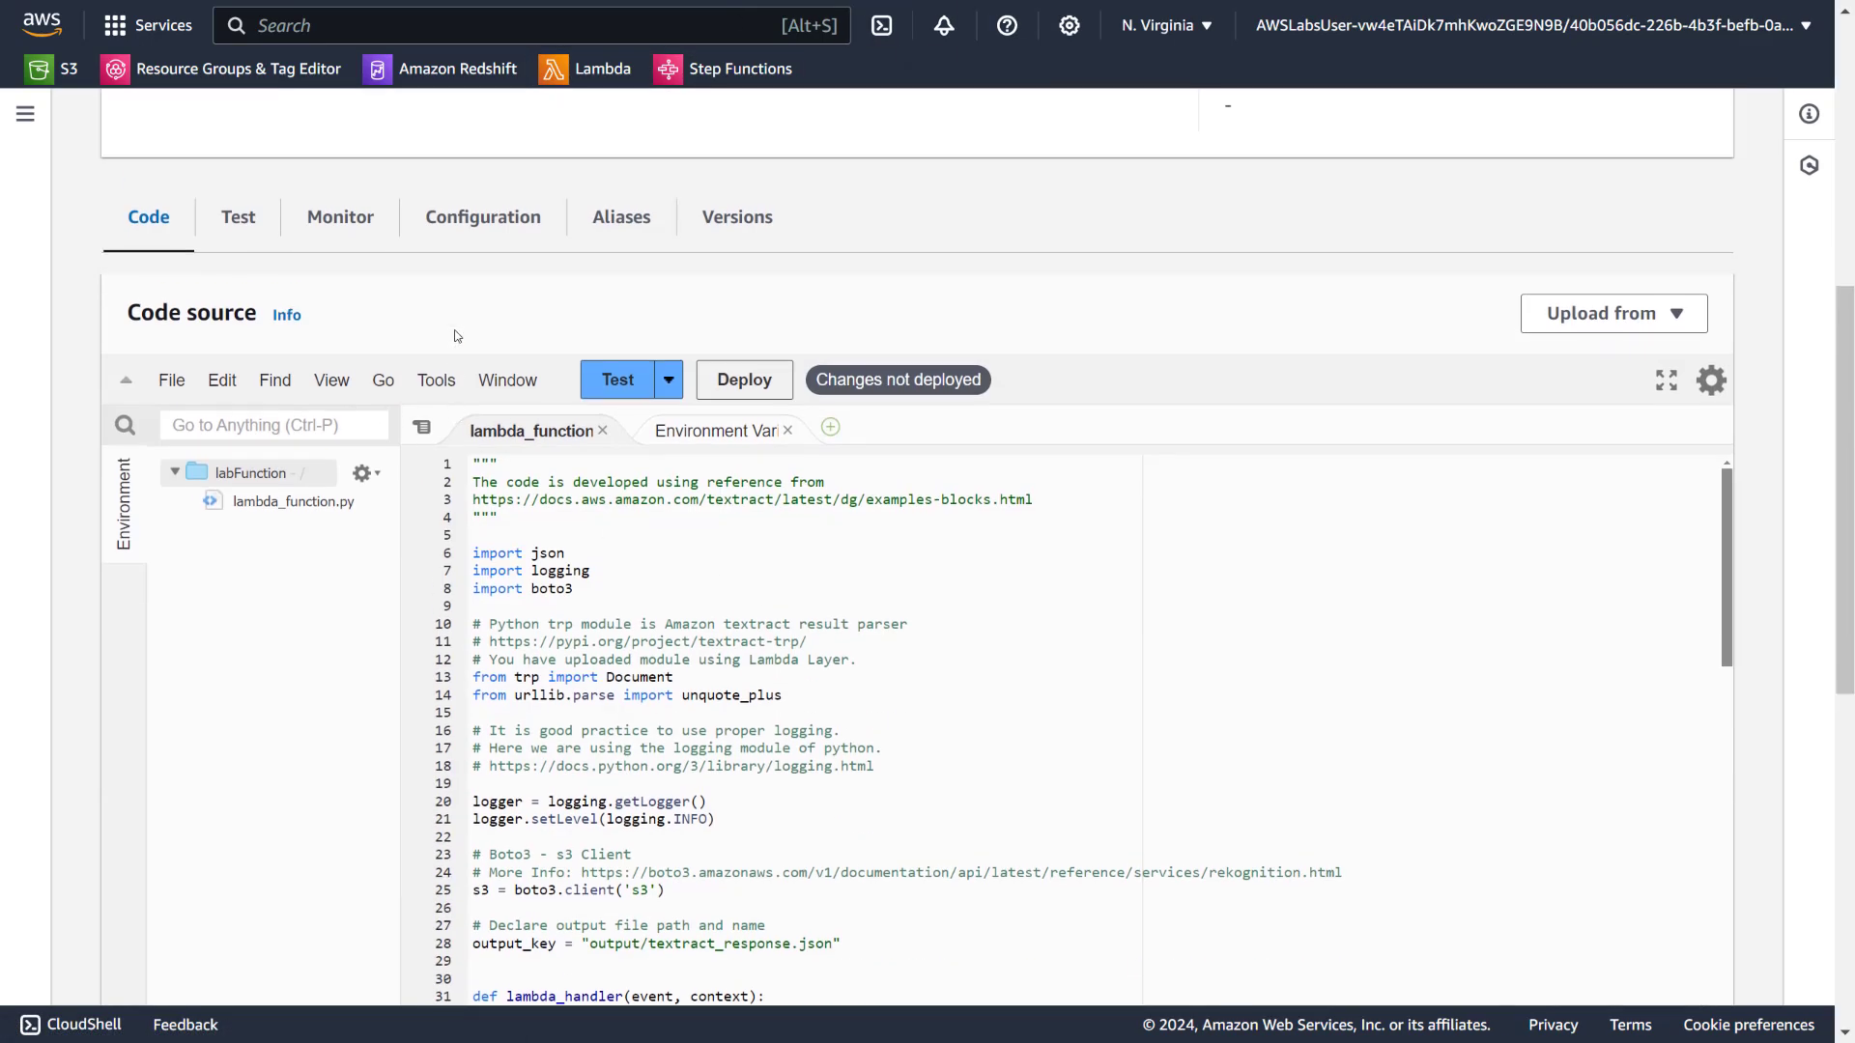
{"action": "left_click", "coordinate": [344, 384]}
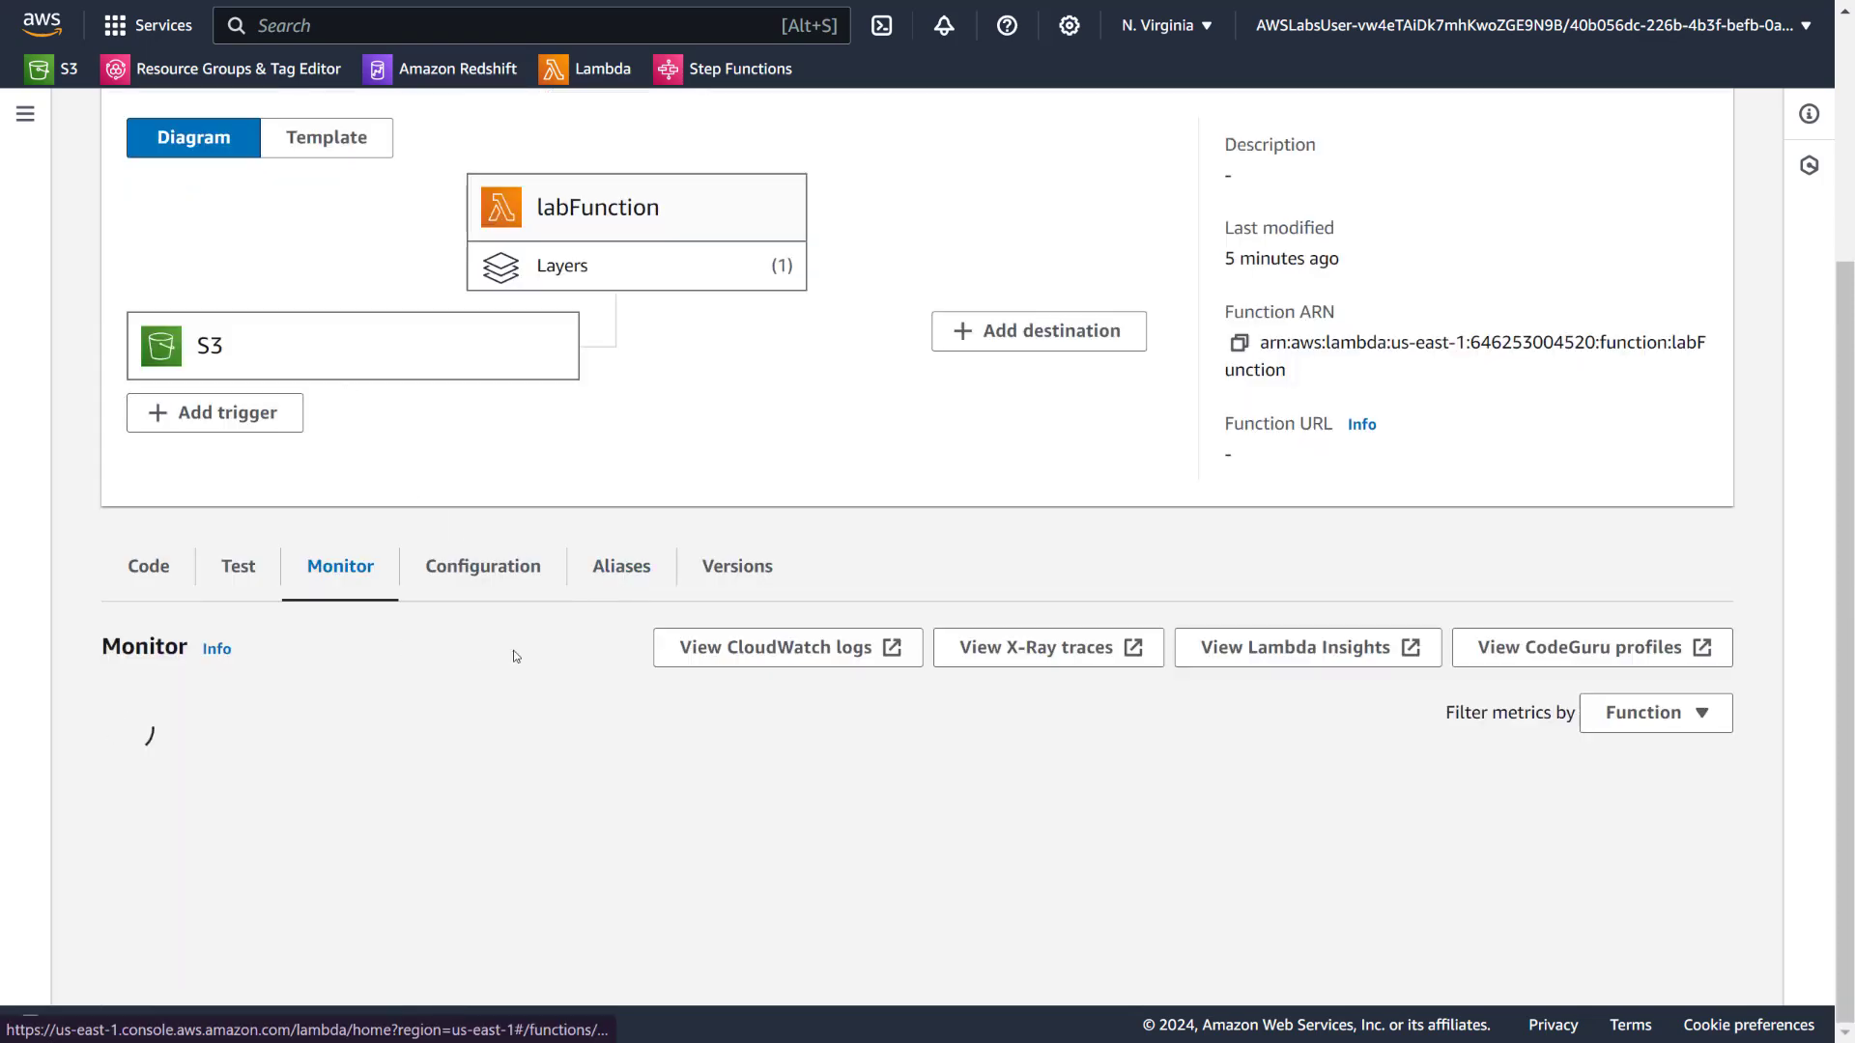
{"action": "scroll", "coordinate": [773, 649], "scroll_direction": "down", "scroll_amount": 2}
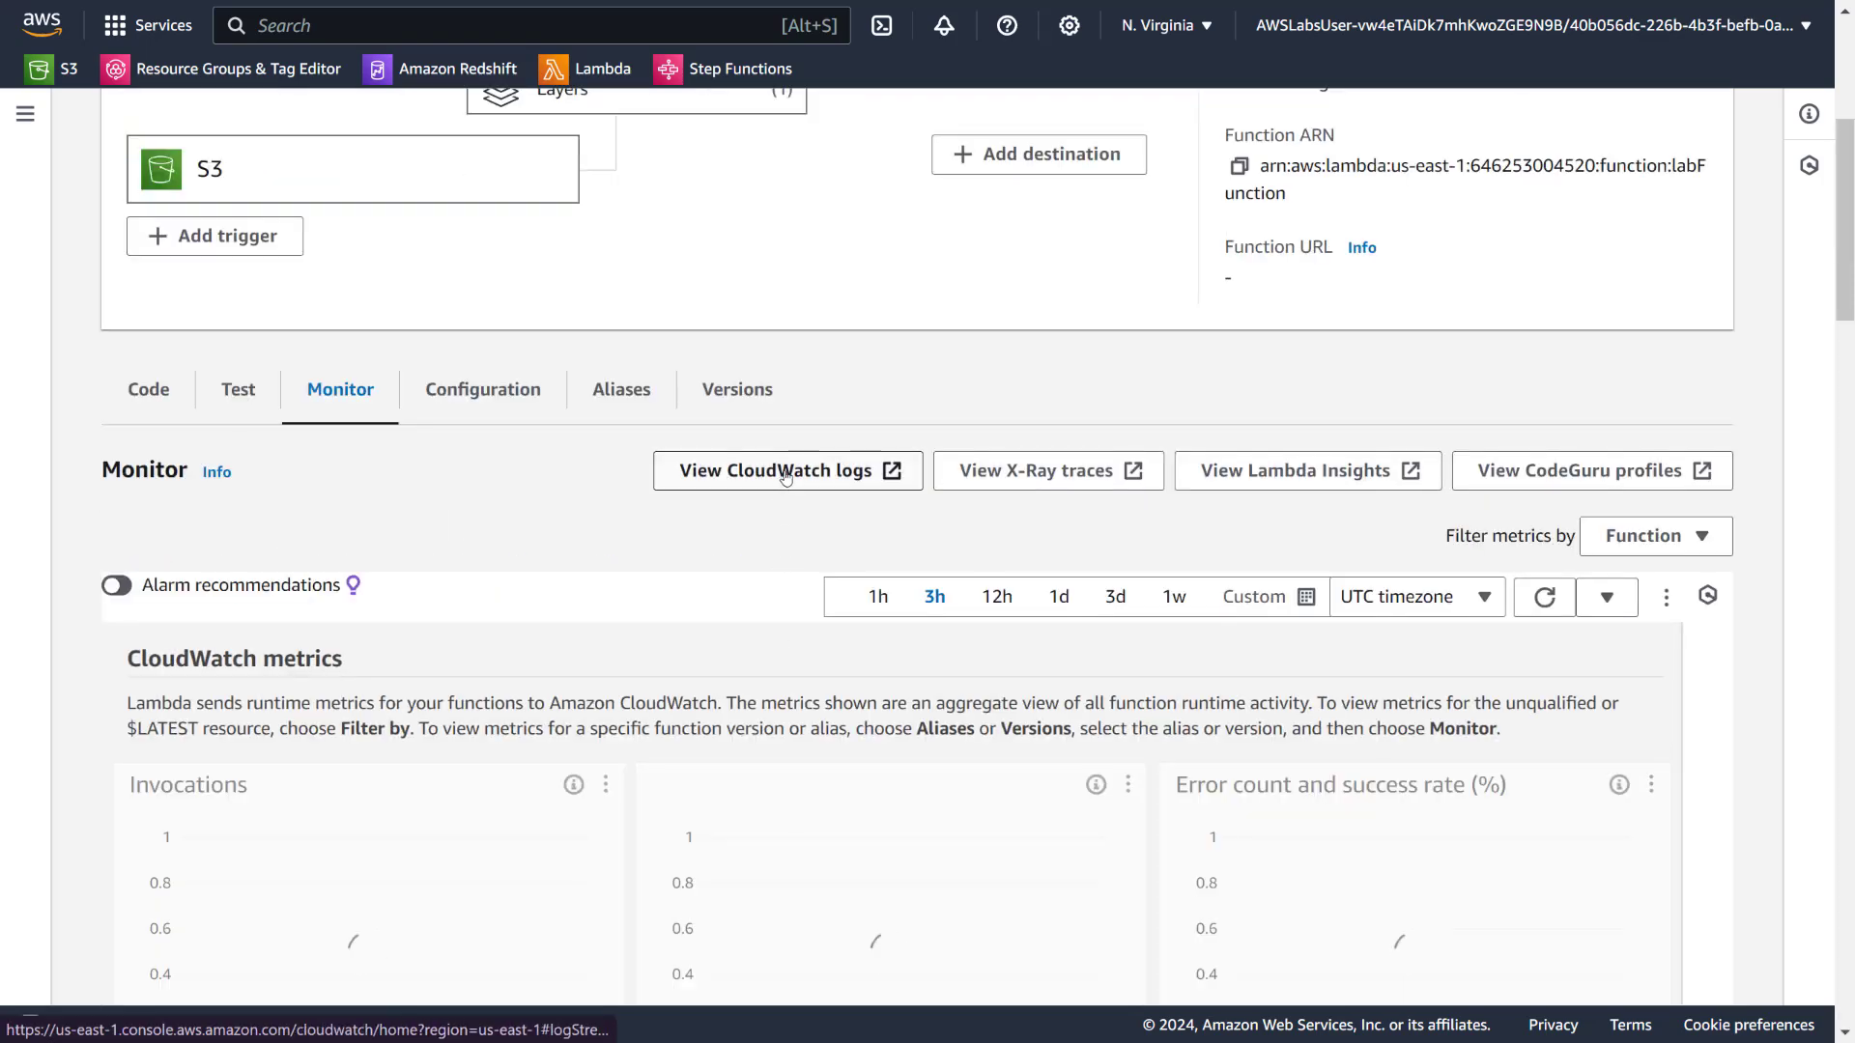
{"action": "left_click", "coordinate": [773, 486]}
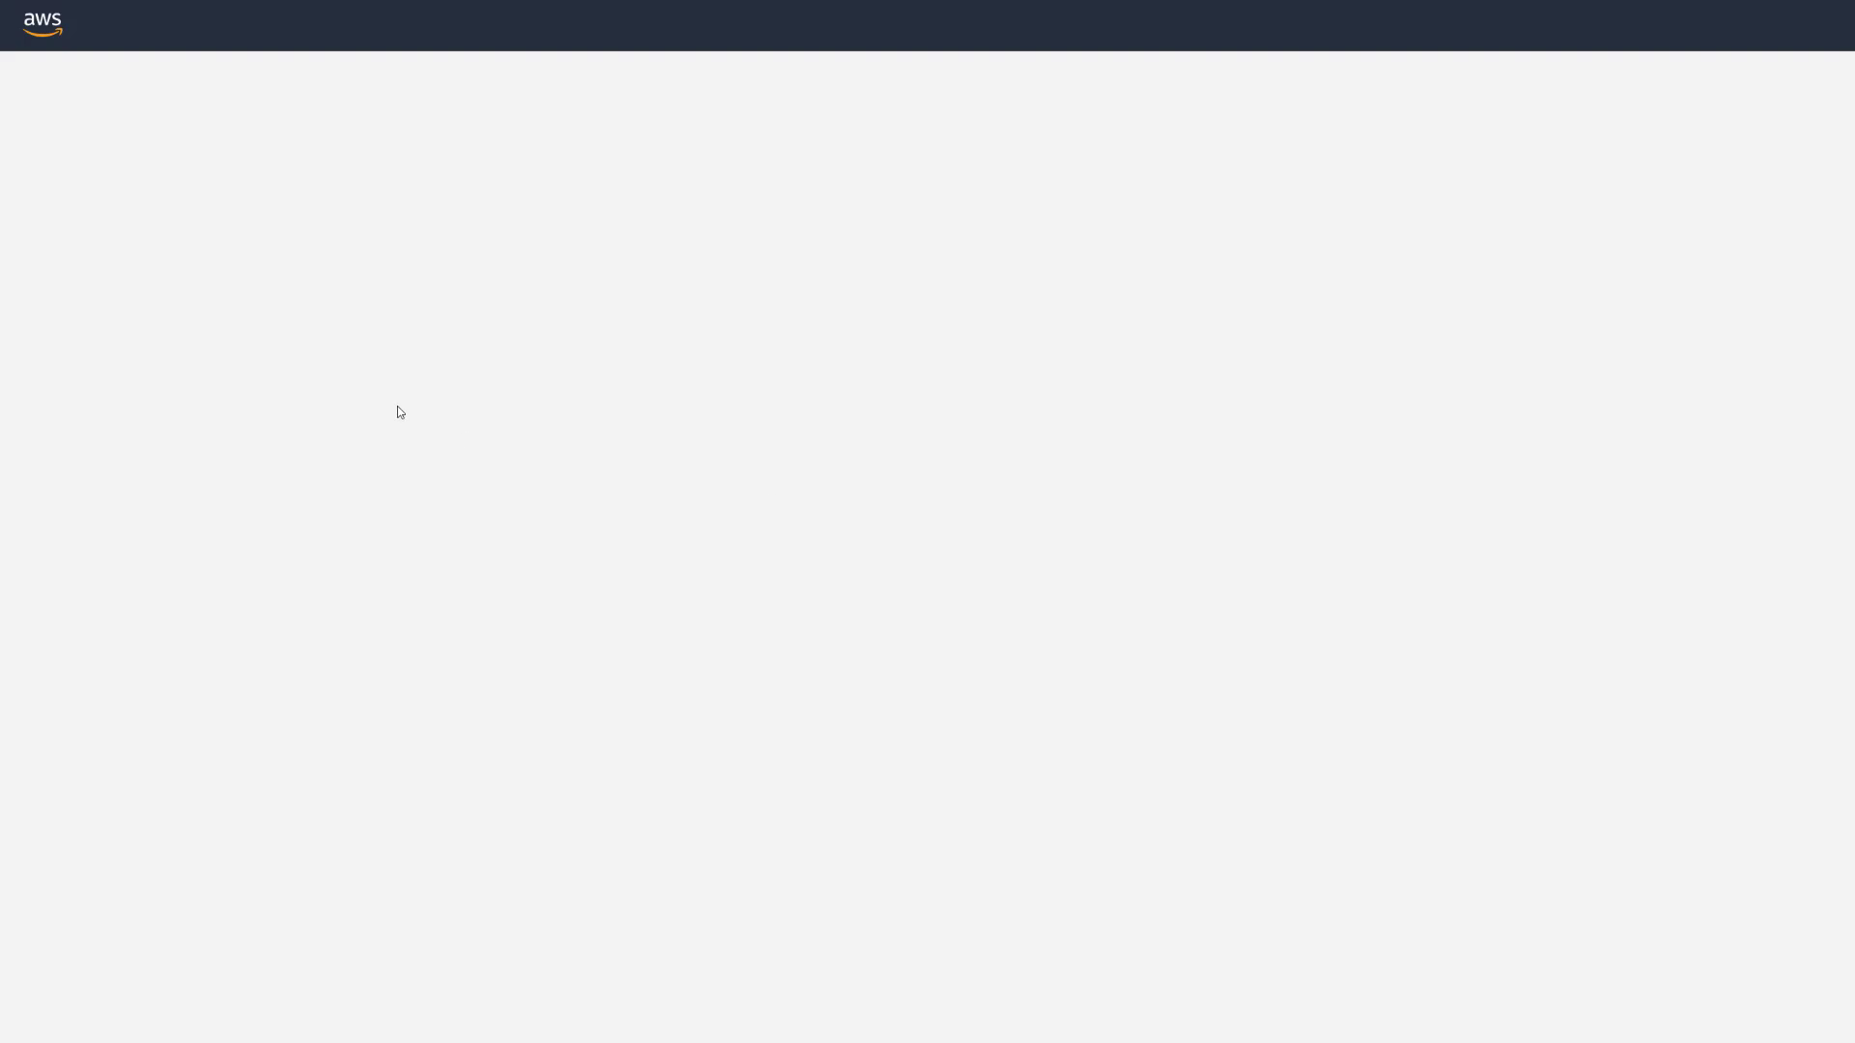
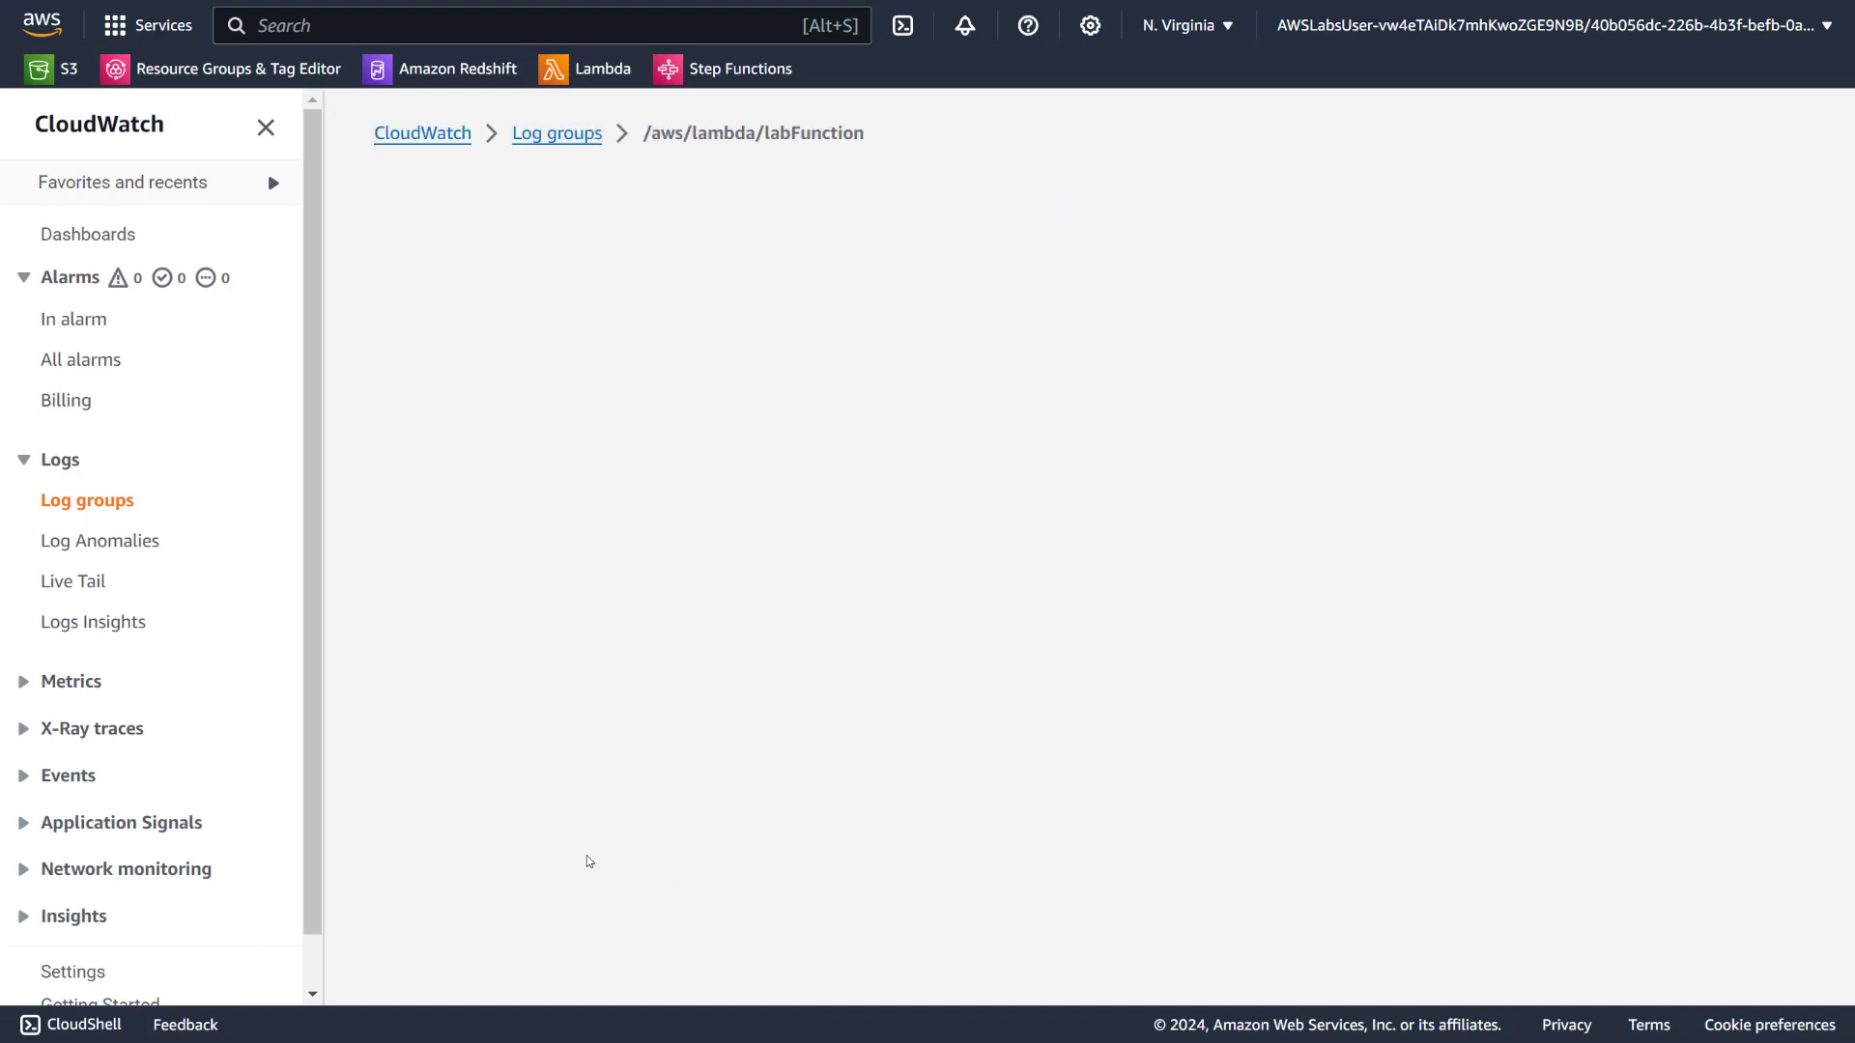
{"action": "scroll", "coordinate": [380, 795], "scroll_direction": "down", "scroll_amount": 1}
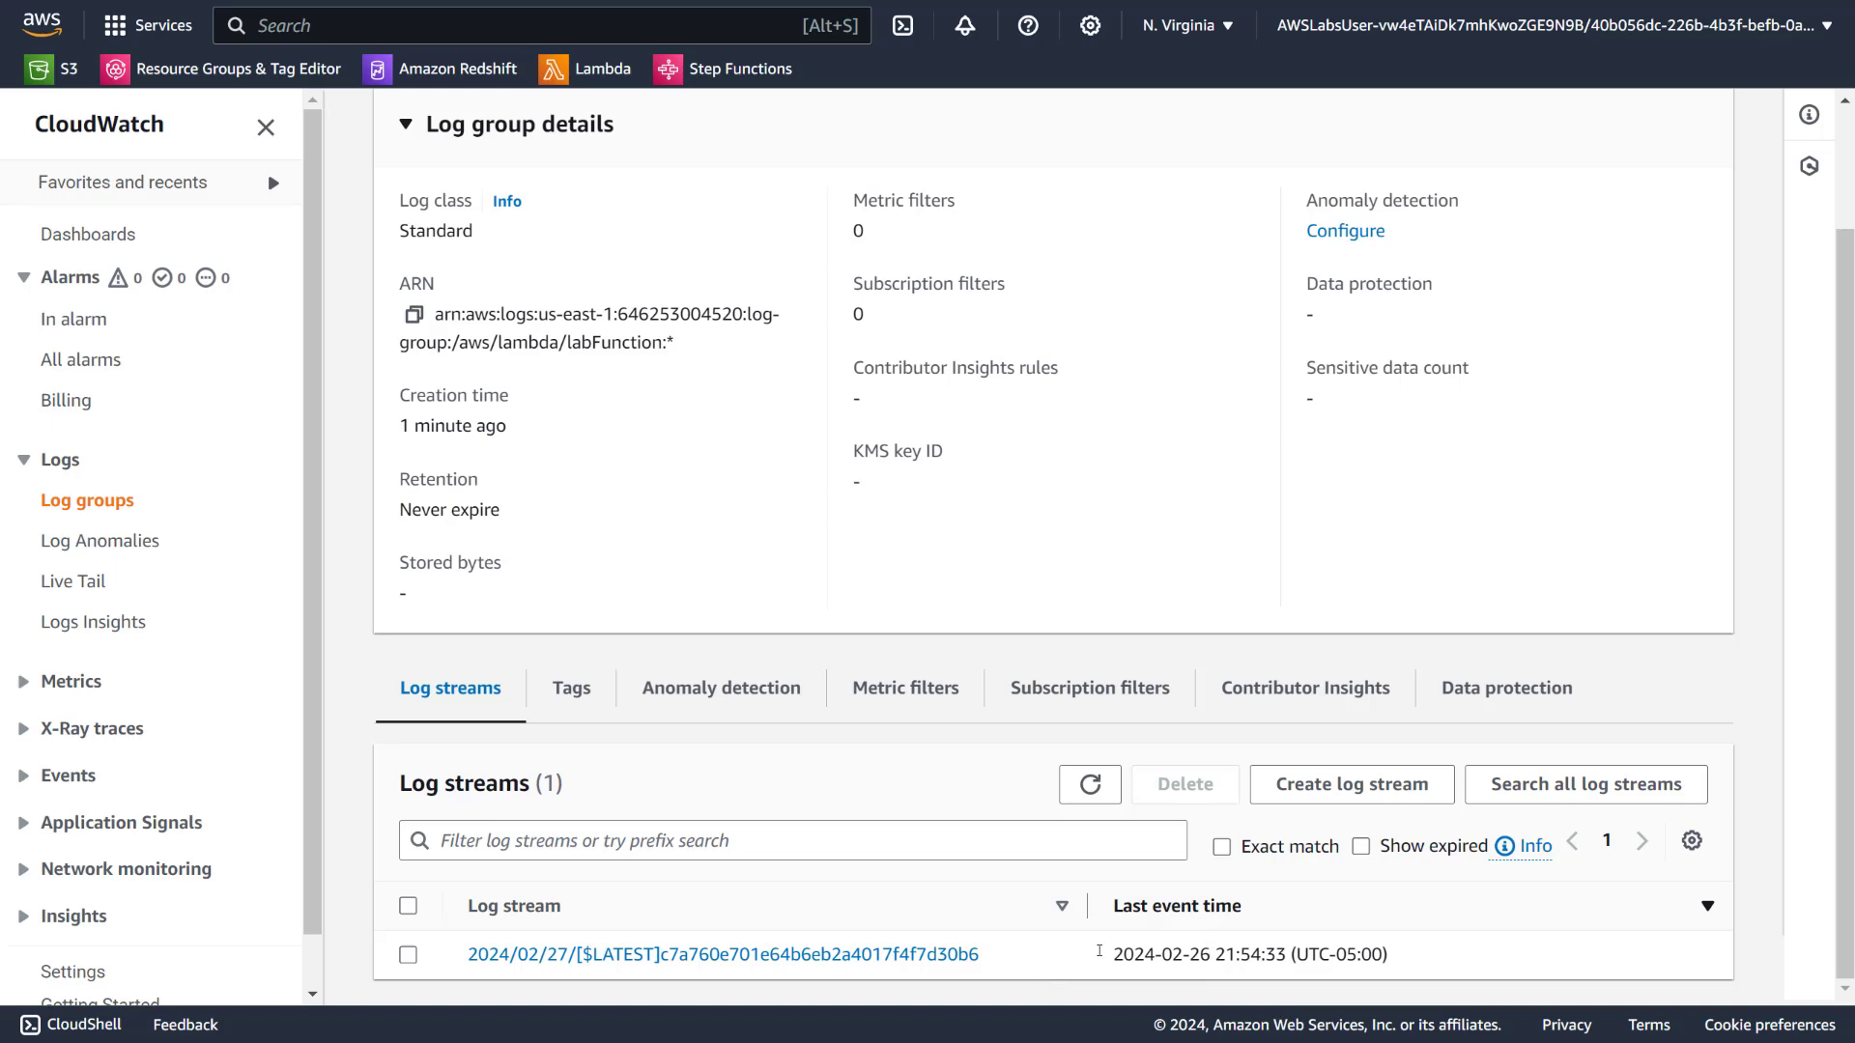
{"action": "left_click", "coordinate": [899, 956]}
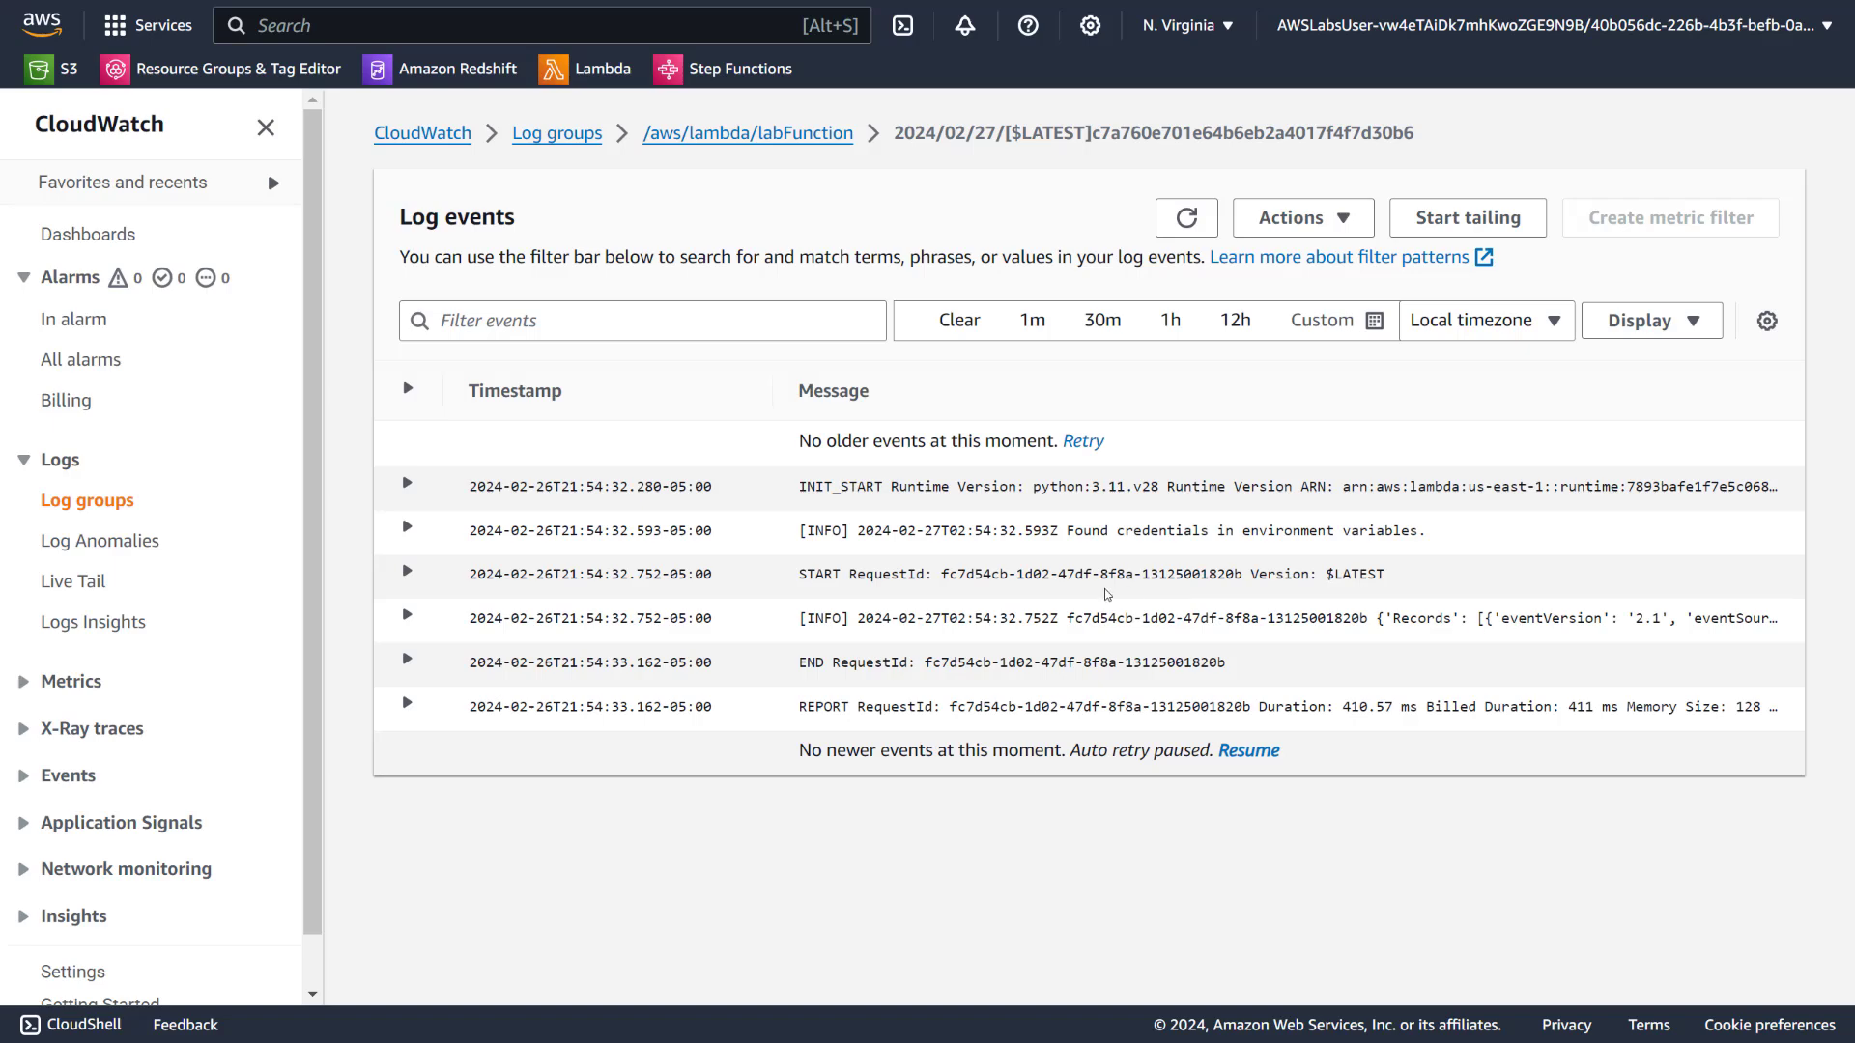
Expand the event record, END and REPORT log entries and inspect the object key and the execution details
{"action": "left_click", "coordinate": [408, 617]}
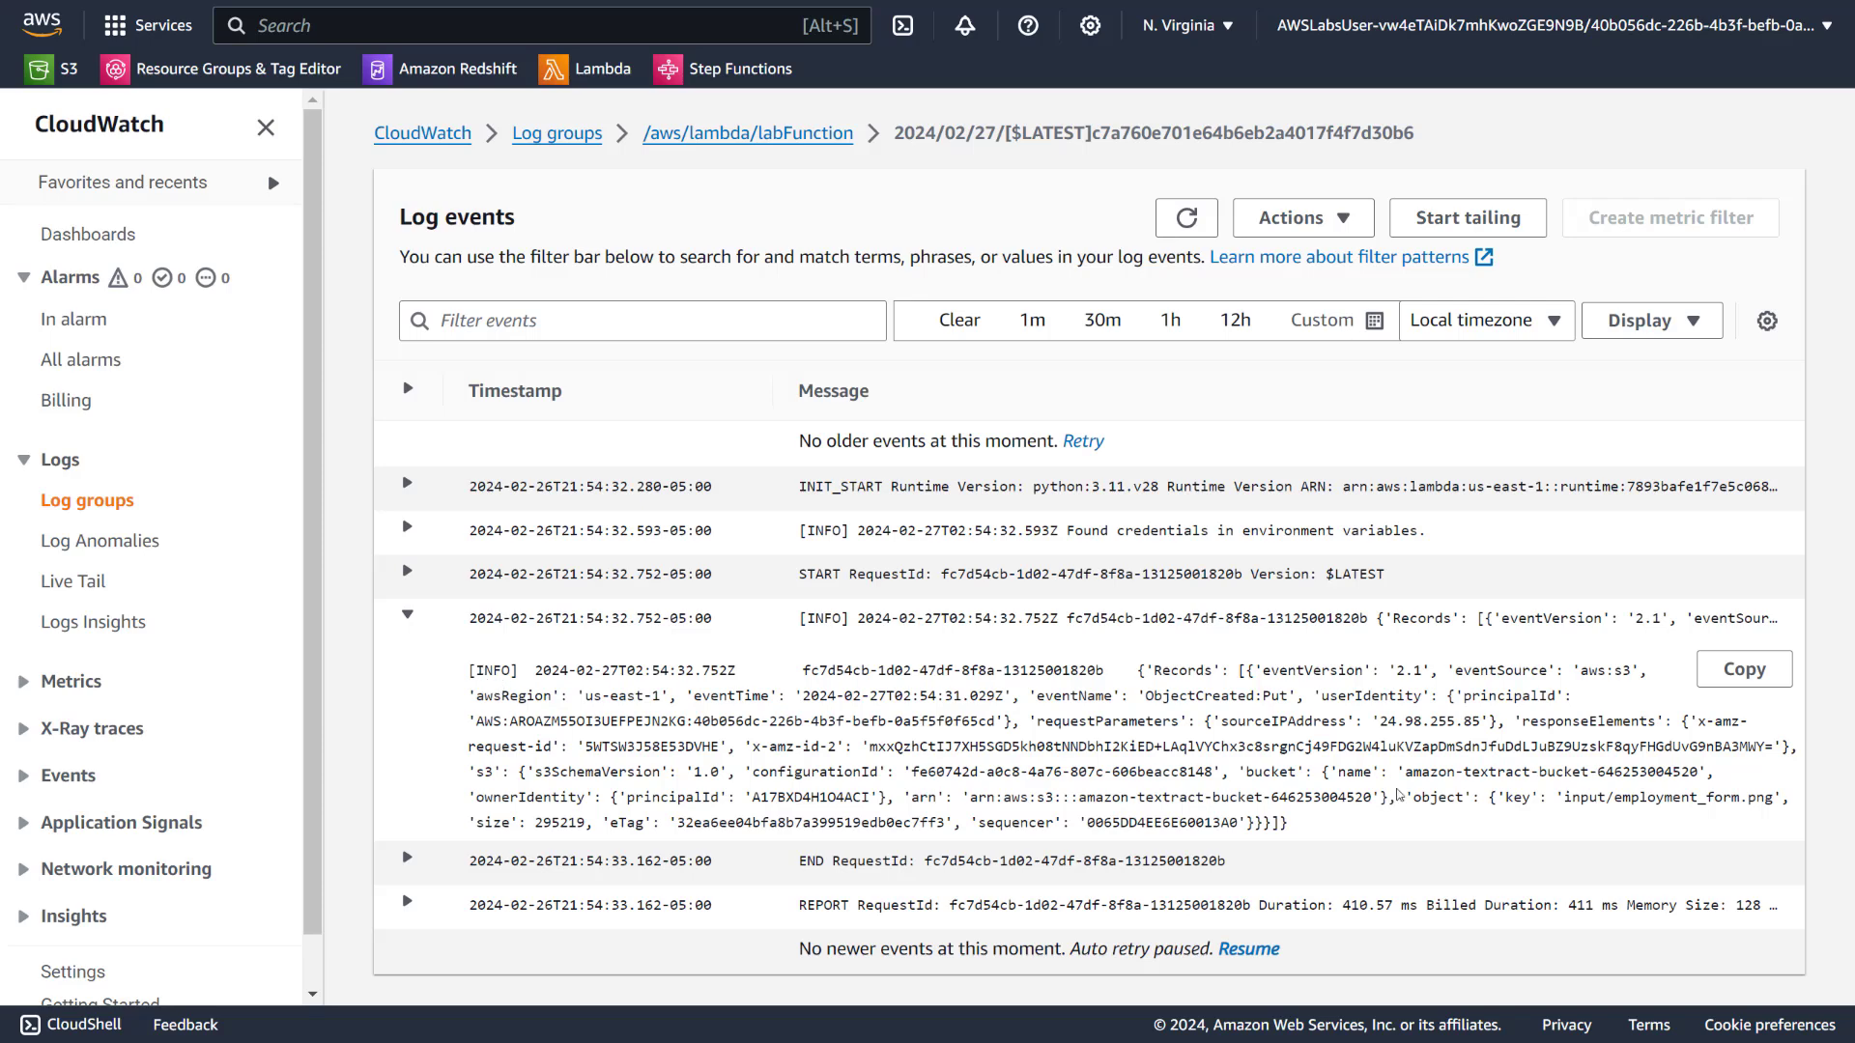
{"action": "left_click_drag", "start_coordinate": [1769, 797], "coordinate": [1524, 799]}
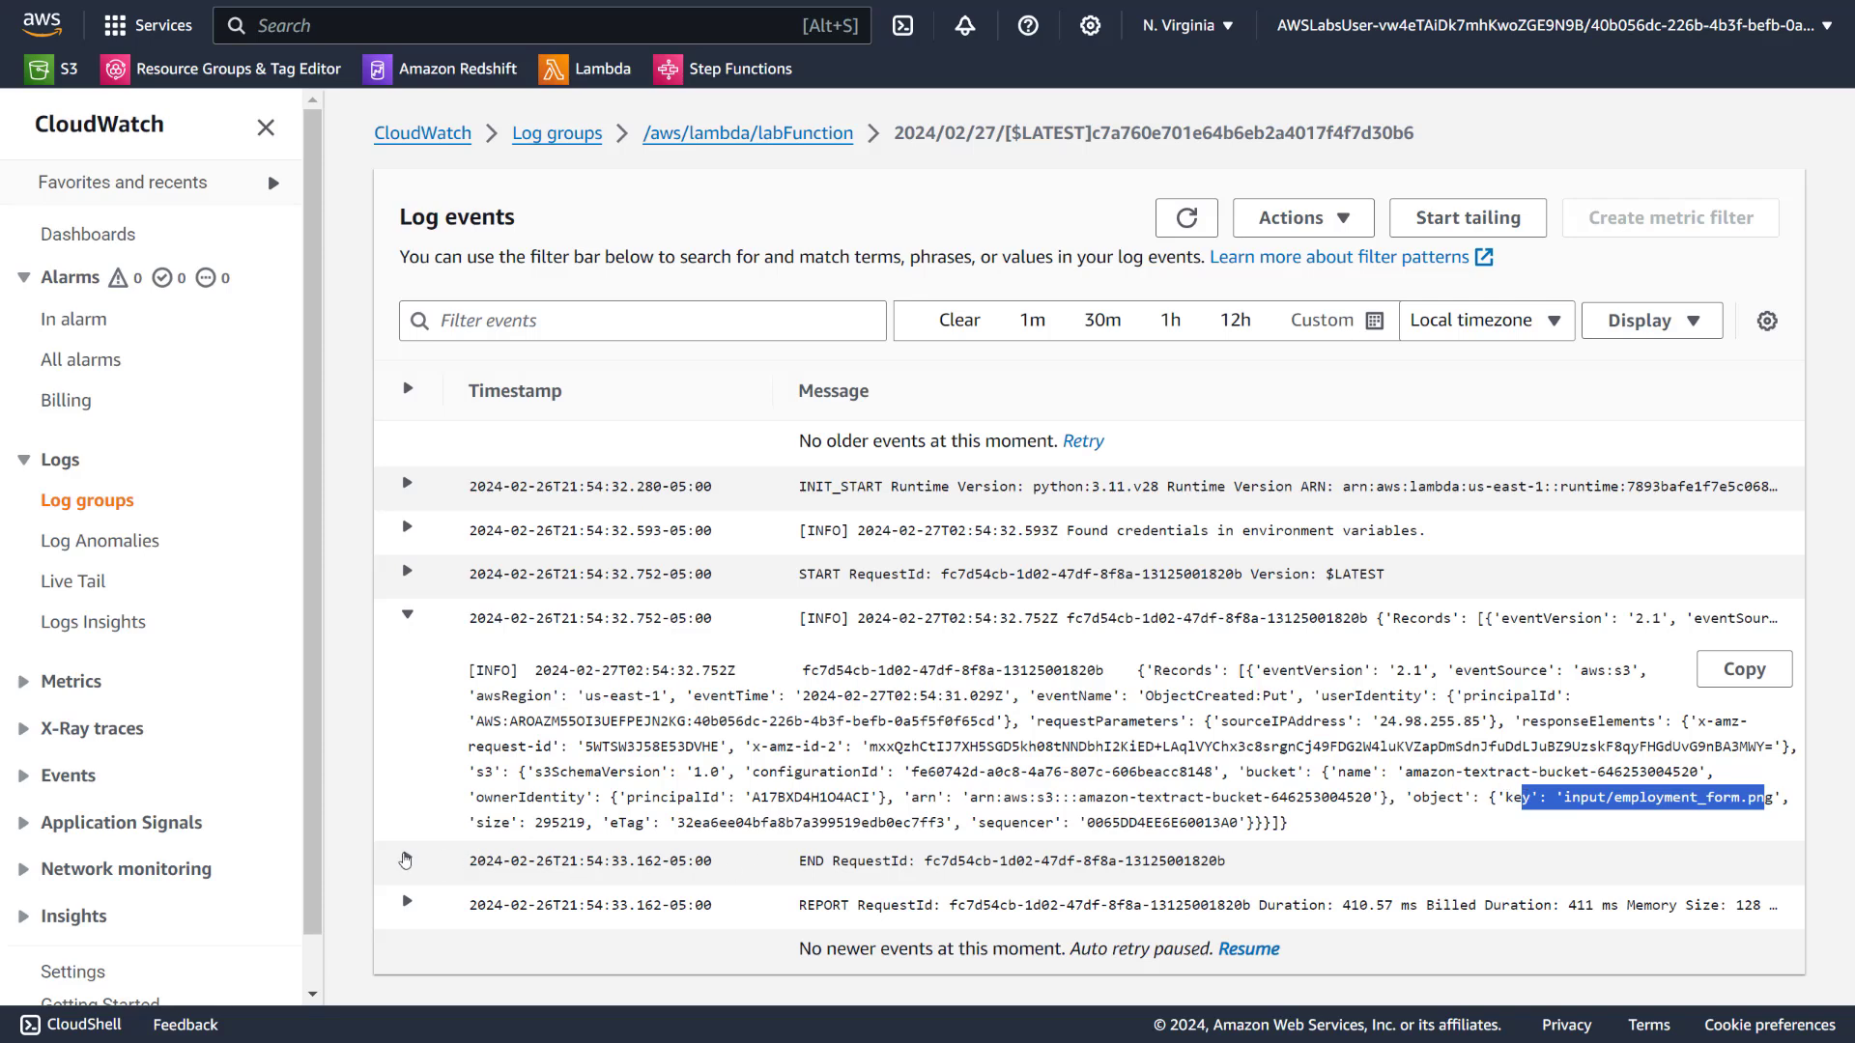
{"action": "left_click", "coordinate": [406, 860]}
{"action": "scroll", "coordinate": [616, 773], "scroll_direction": "down", "scroll_amount": 1}
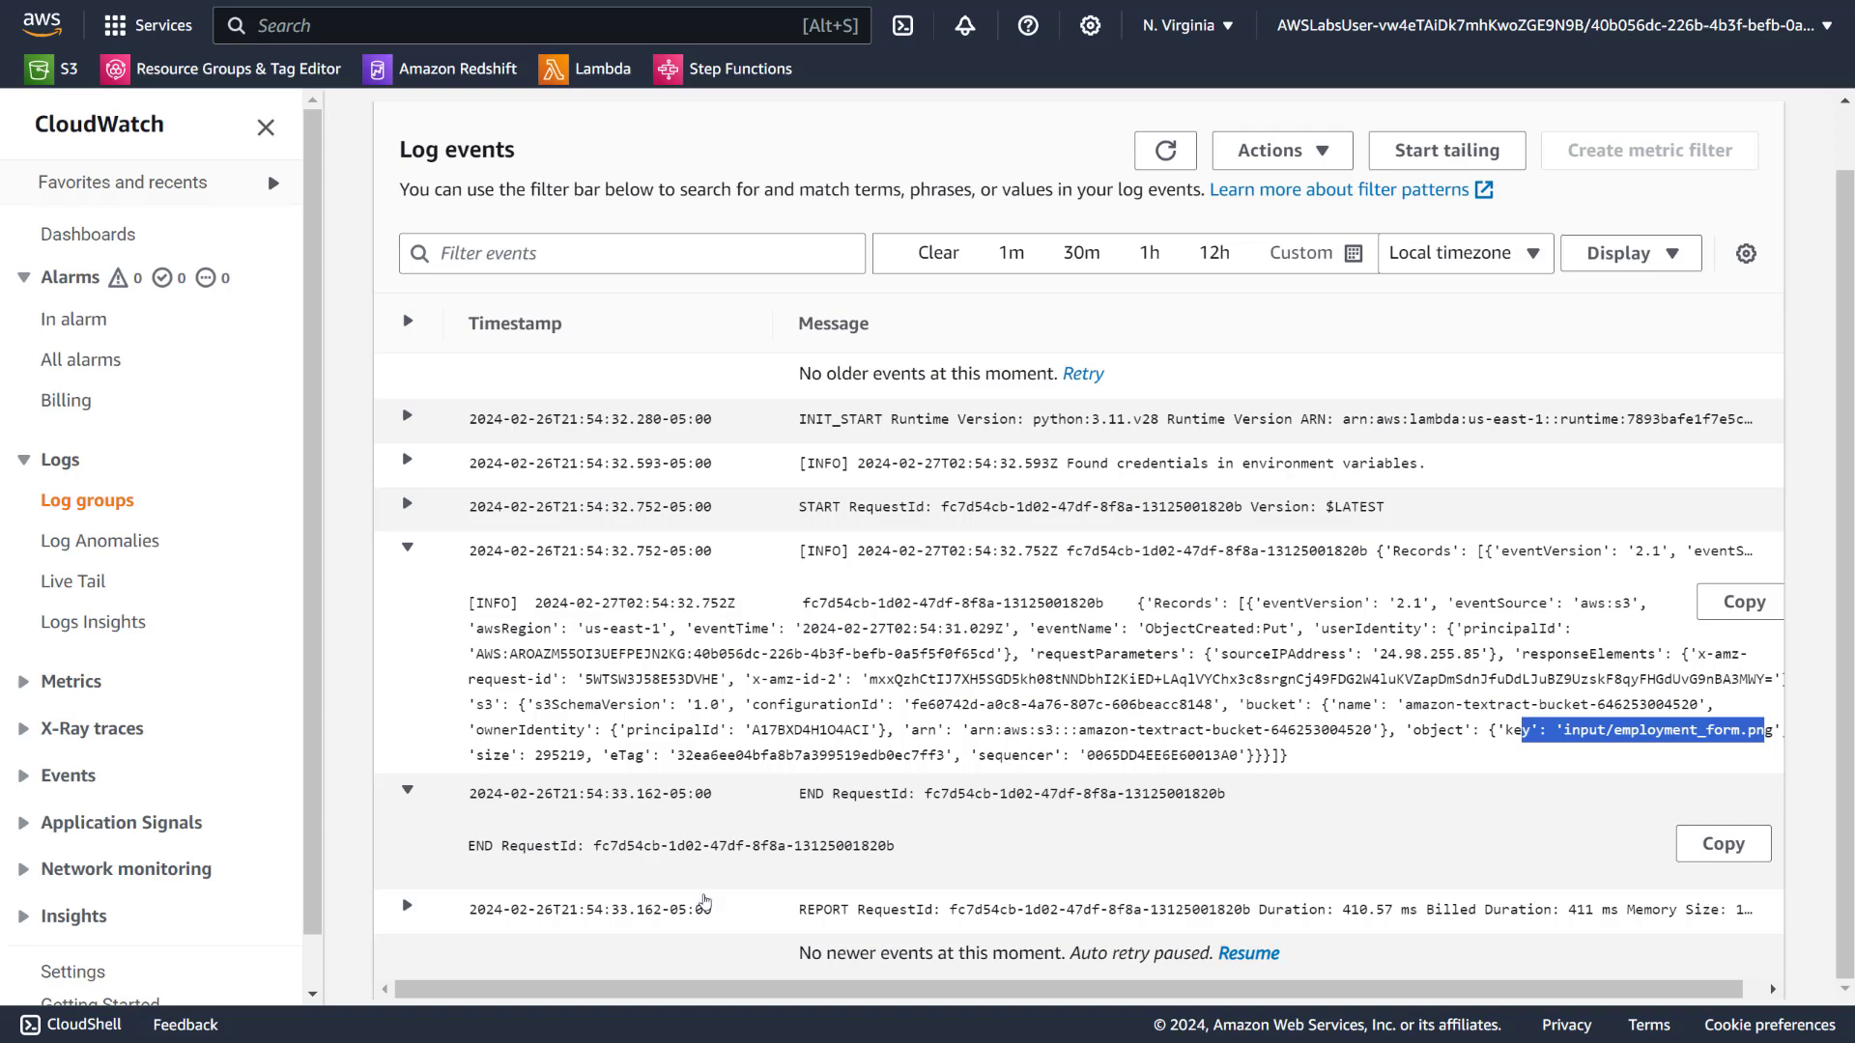
{"action": "left_click", "coordinate": [408, 905]}
{"action": "scroll", "coordinate": [474, 900], "scroll_direction": "down", "scroll_amount": 1}
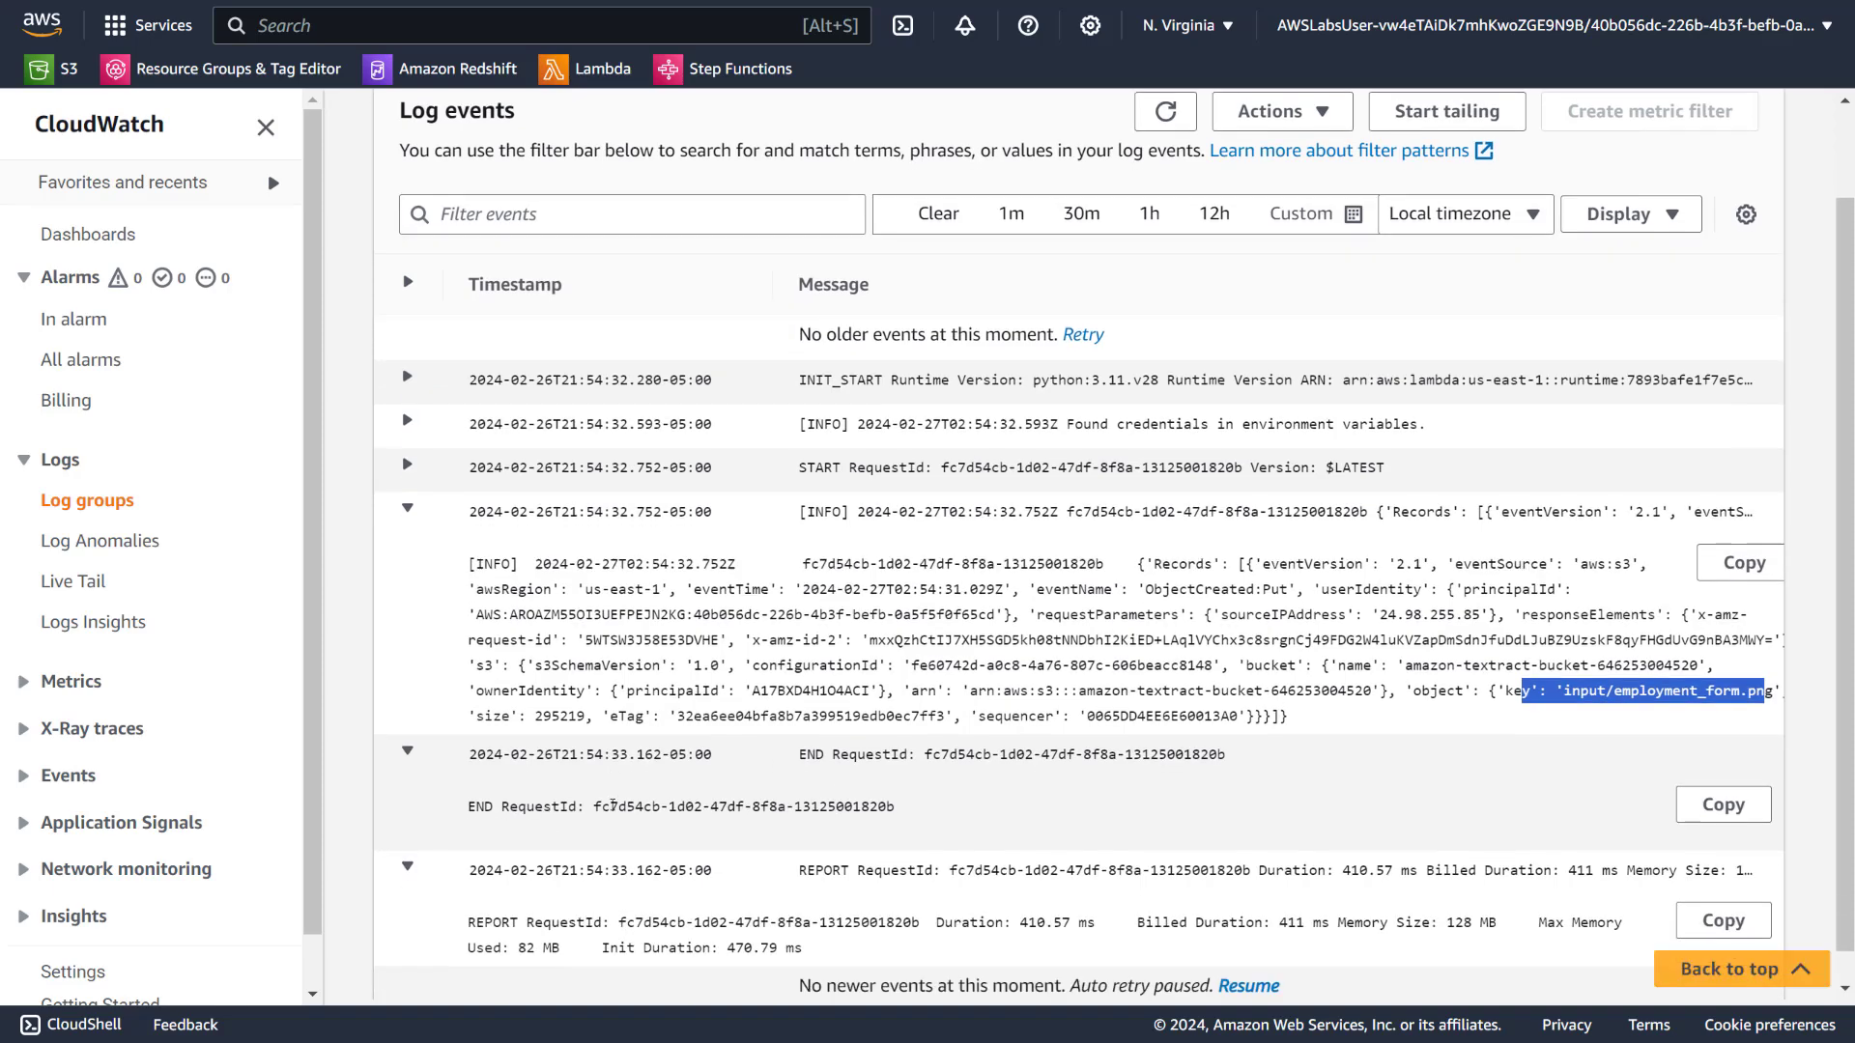
{"action": "left_click", "coordinate": [1083, 303]}
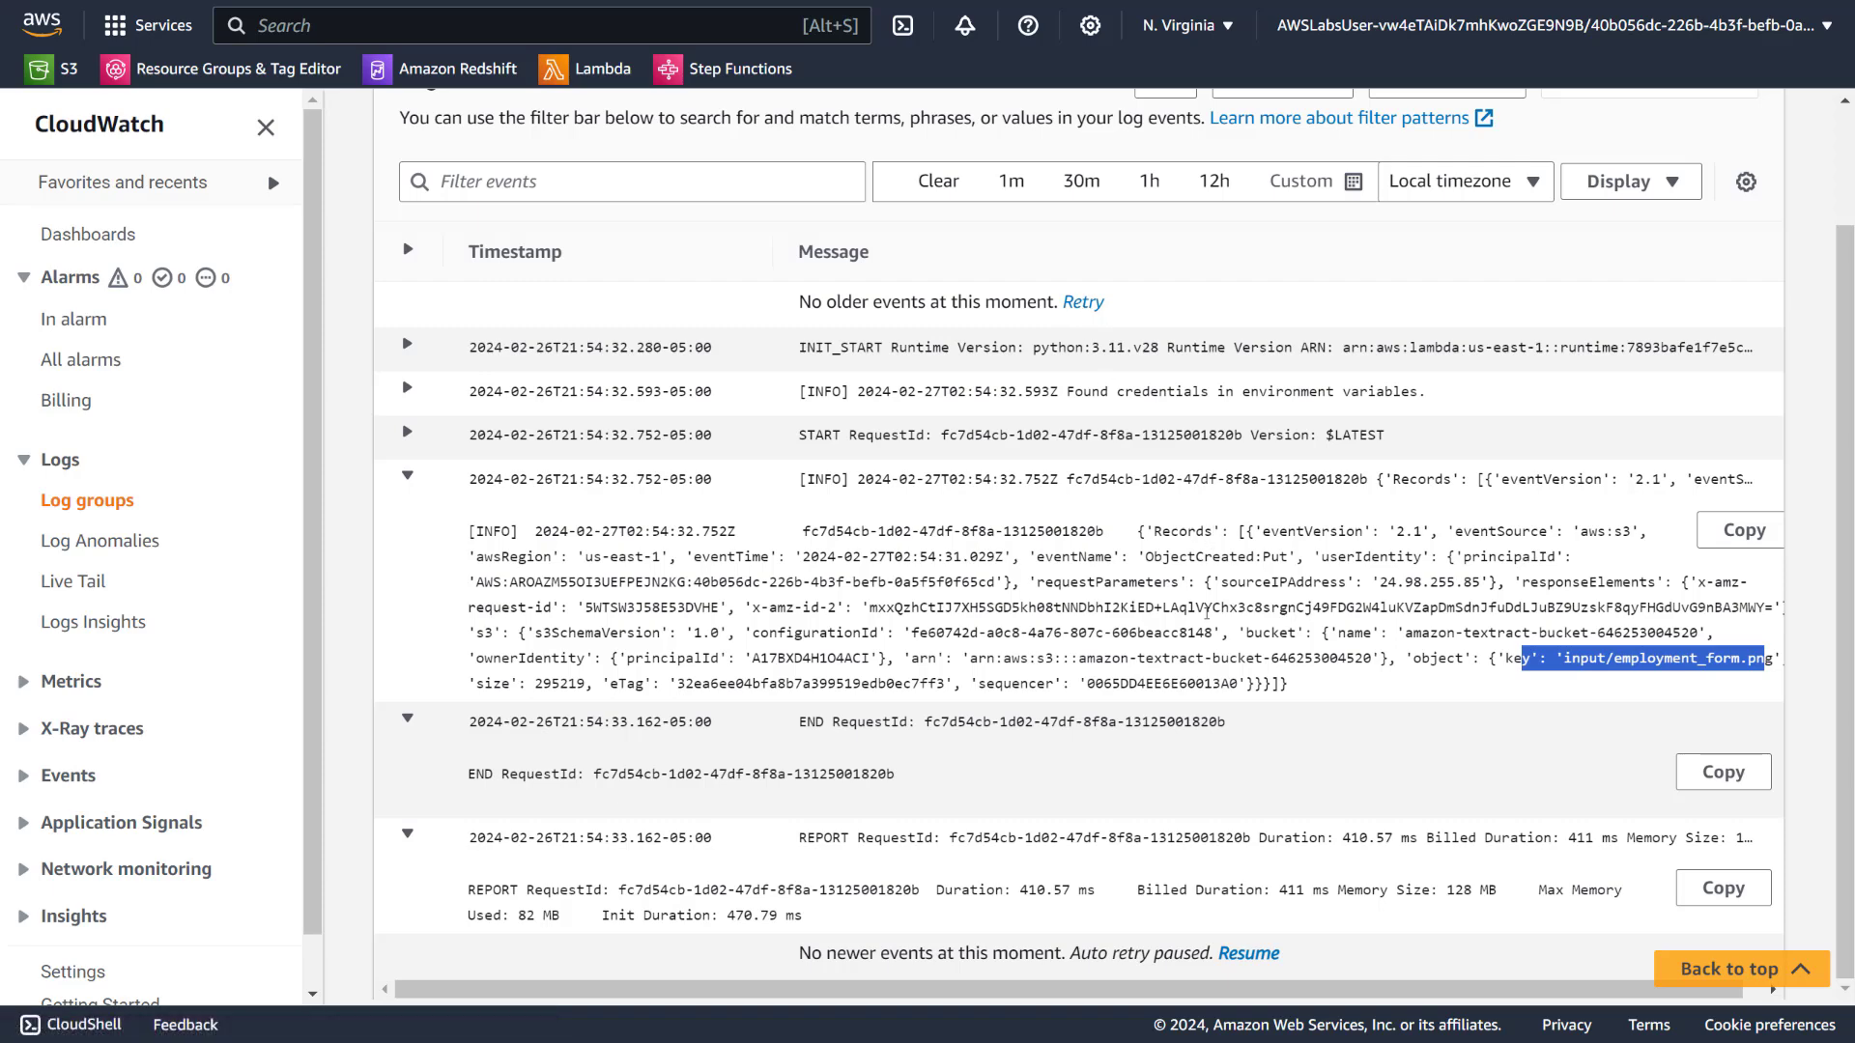
{"action": "left_click", "coordinate": [1135, 655]}
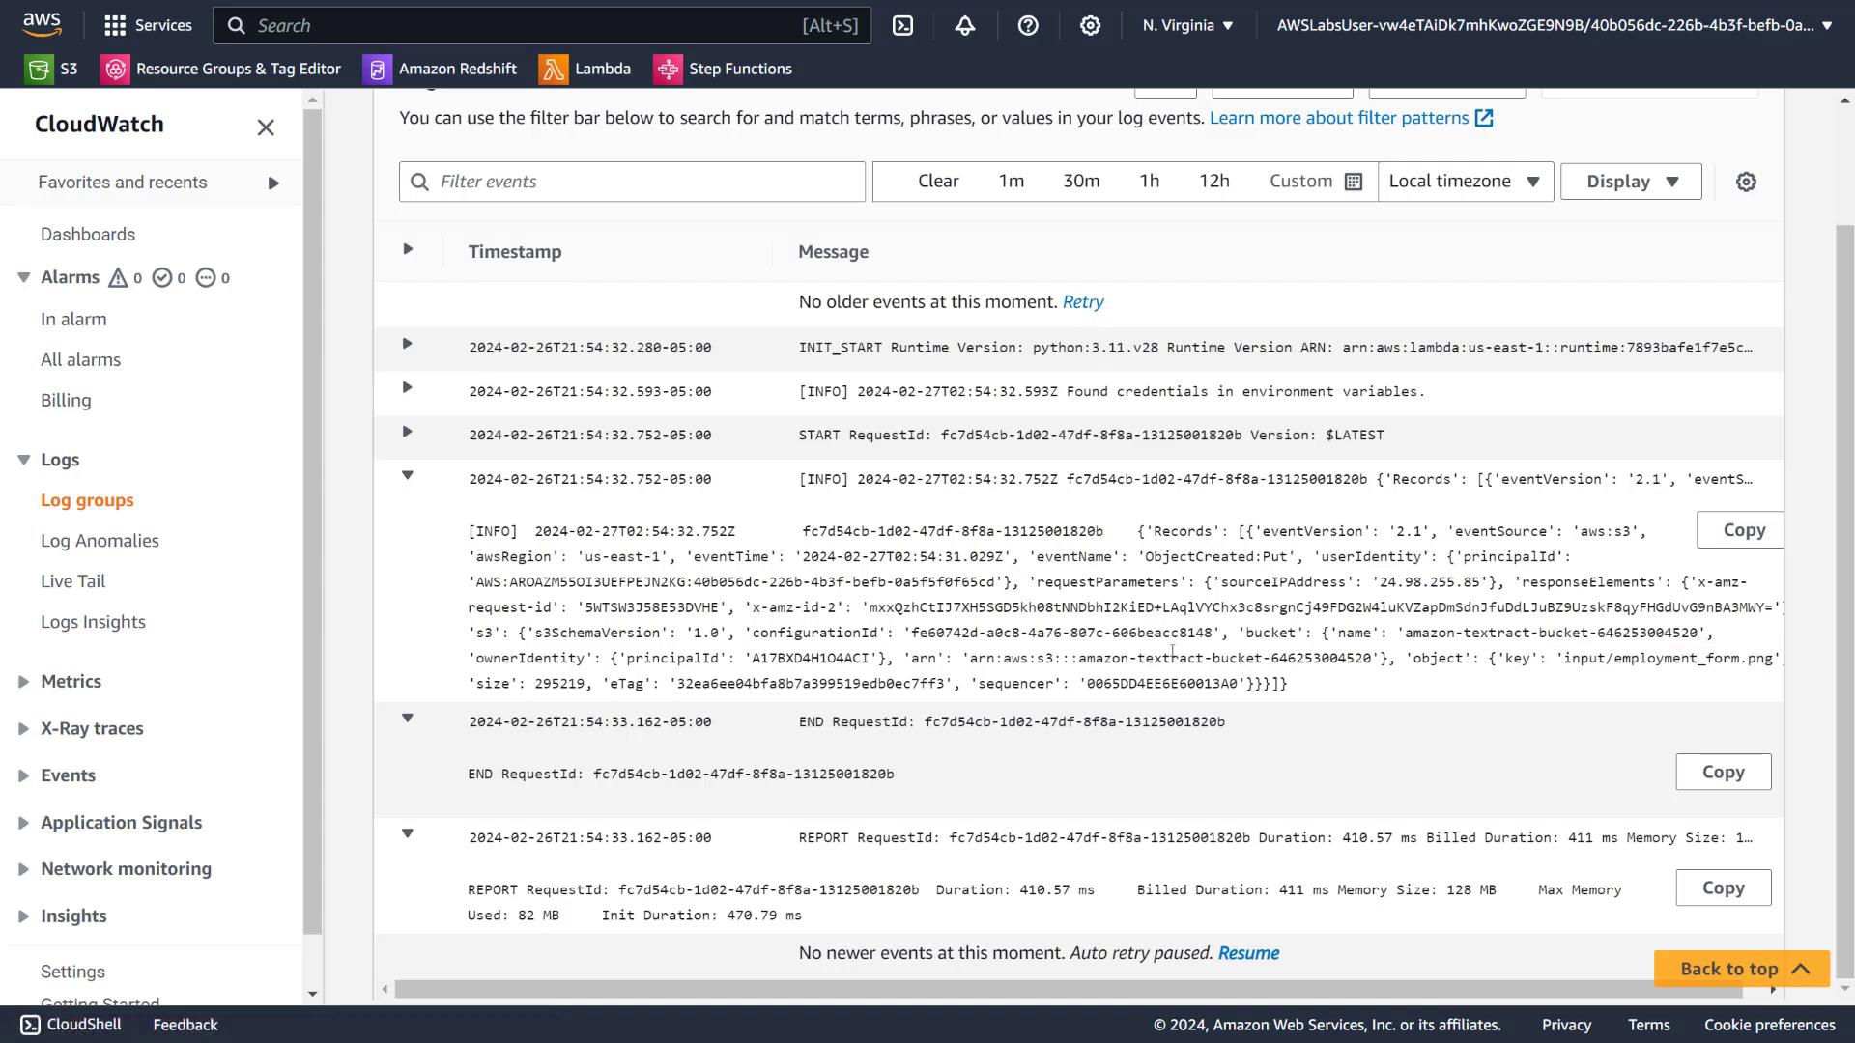
{"action": "scroll", "coordinate": [1162, 628], "scroll_direction": "up", "scroll_amount": 2}
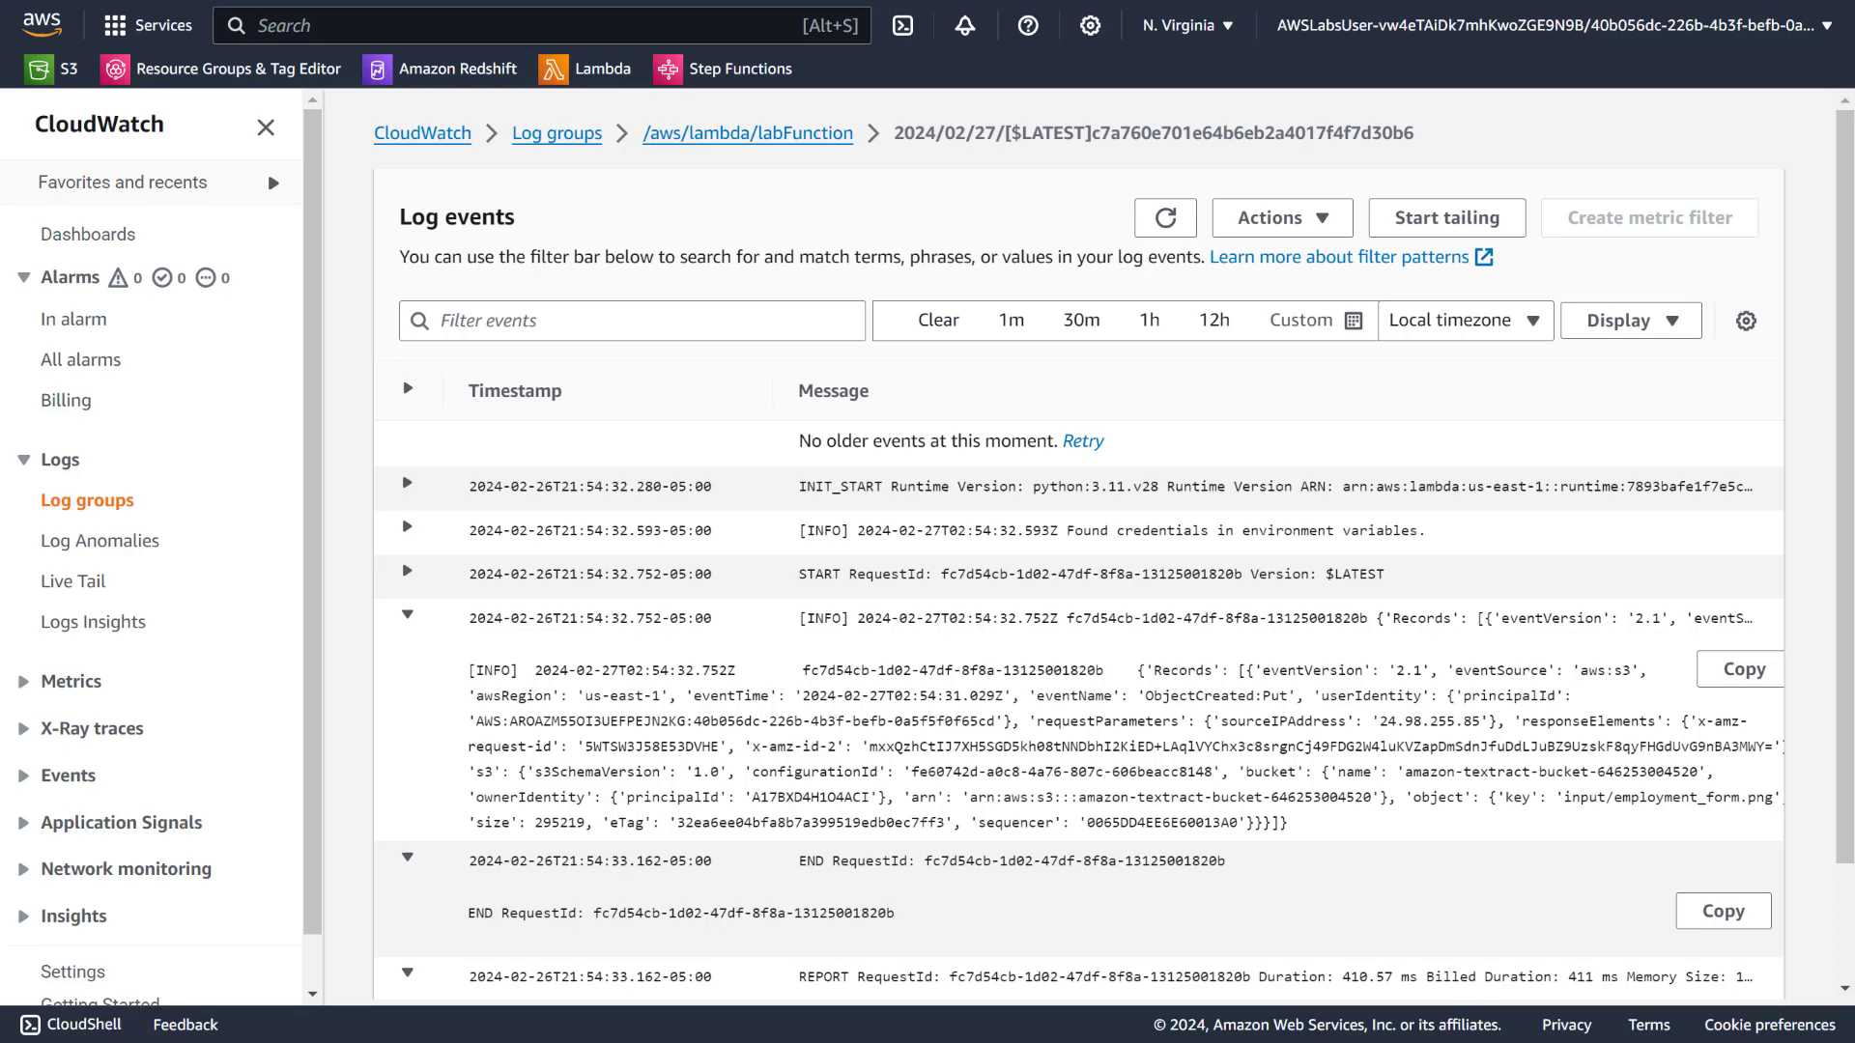
Switch to labFunction in Lambda and read its source code from the handler through to the sample test event
{"action": "key", "text": "F11"}
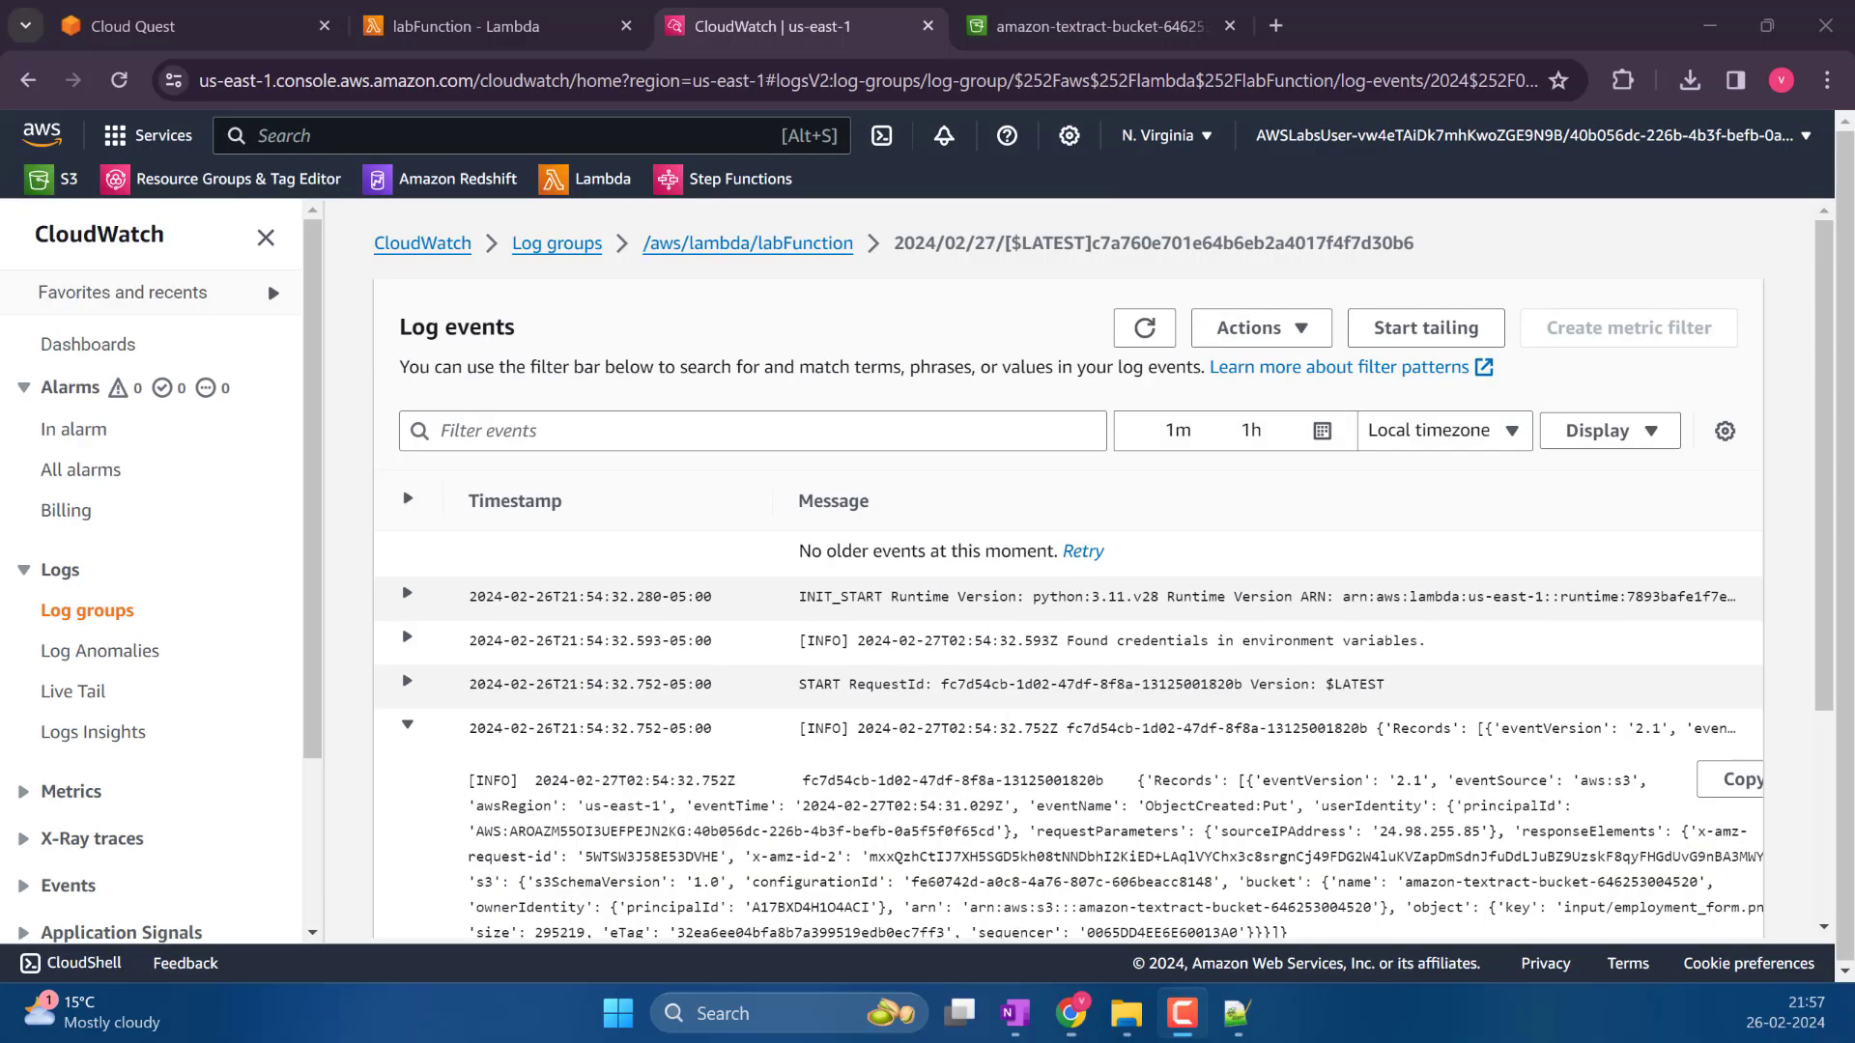
{"action": "left_click", "coordinate": [563, 21]}
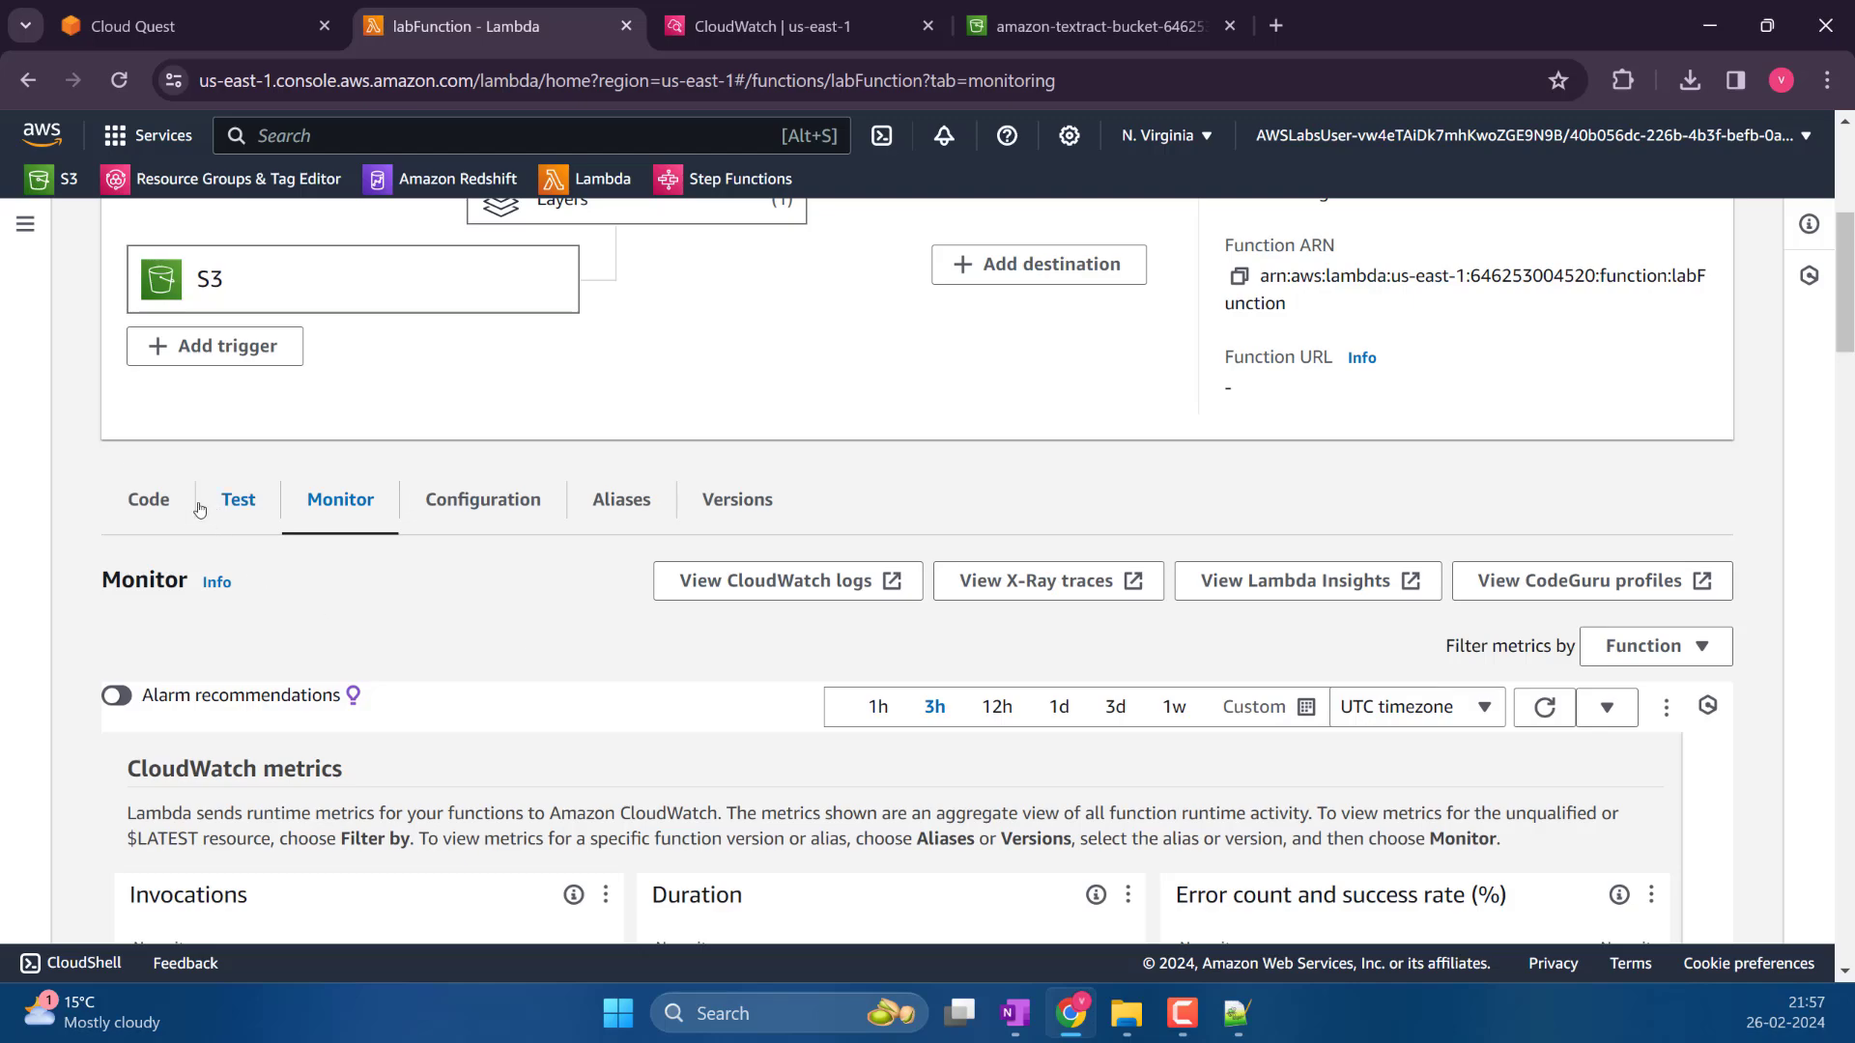
{"action": "left_click", "coordinate": [149, 499]}
{"action": "scroll", "coordinate": [125, 634], "scroll_direction": "down", "scroll_amount": 2}
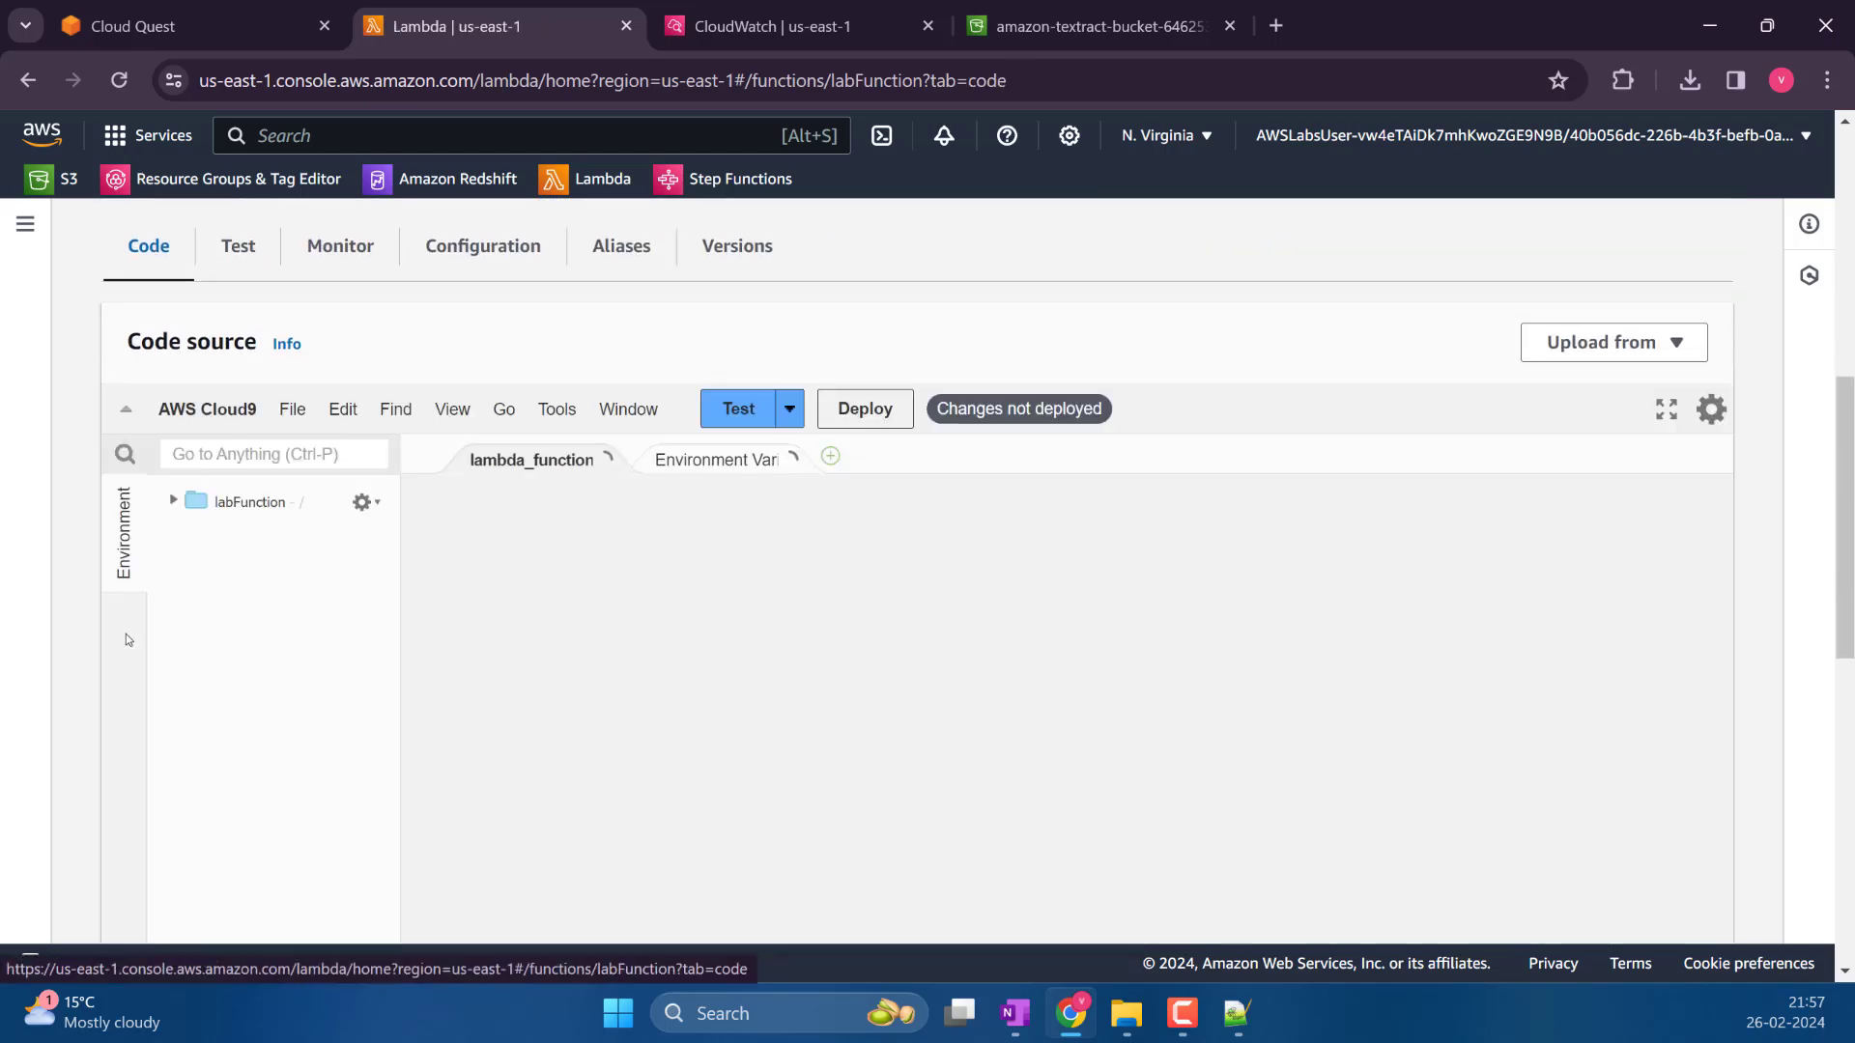
{"action": "scroll", "coordinate": [126, 639], "scroll_direction": "down", "scroll_amount": 3}
{"action": "scroll", "coordinate": [694, 577], "scroll_direction": "down", "scroll_amount": 5}
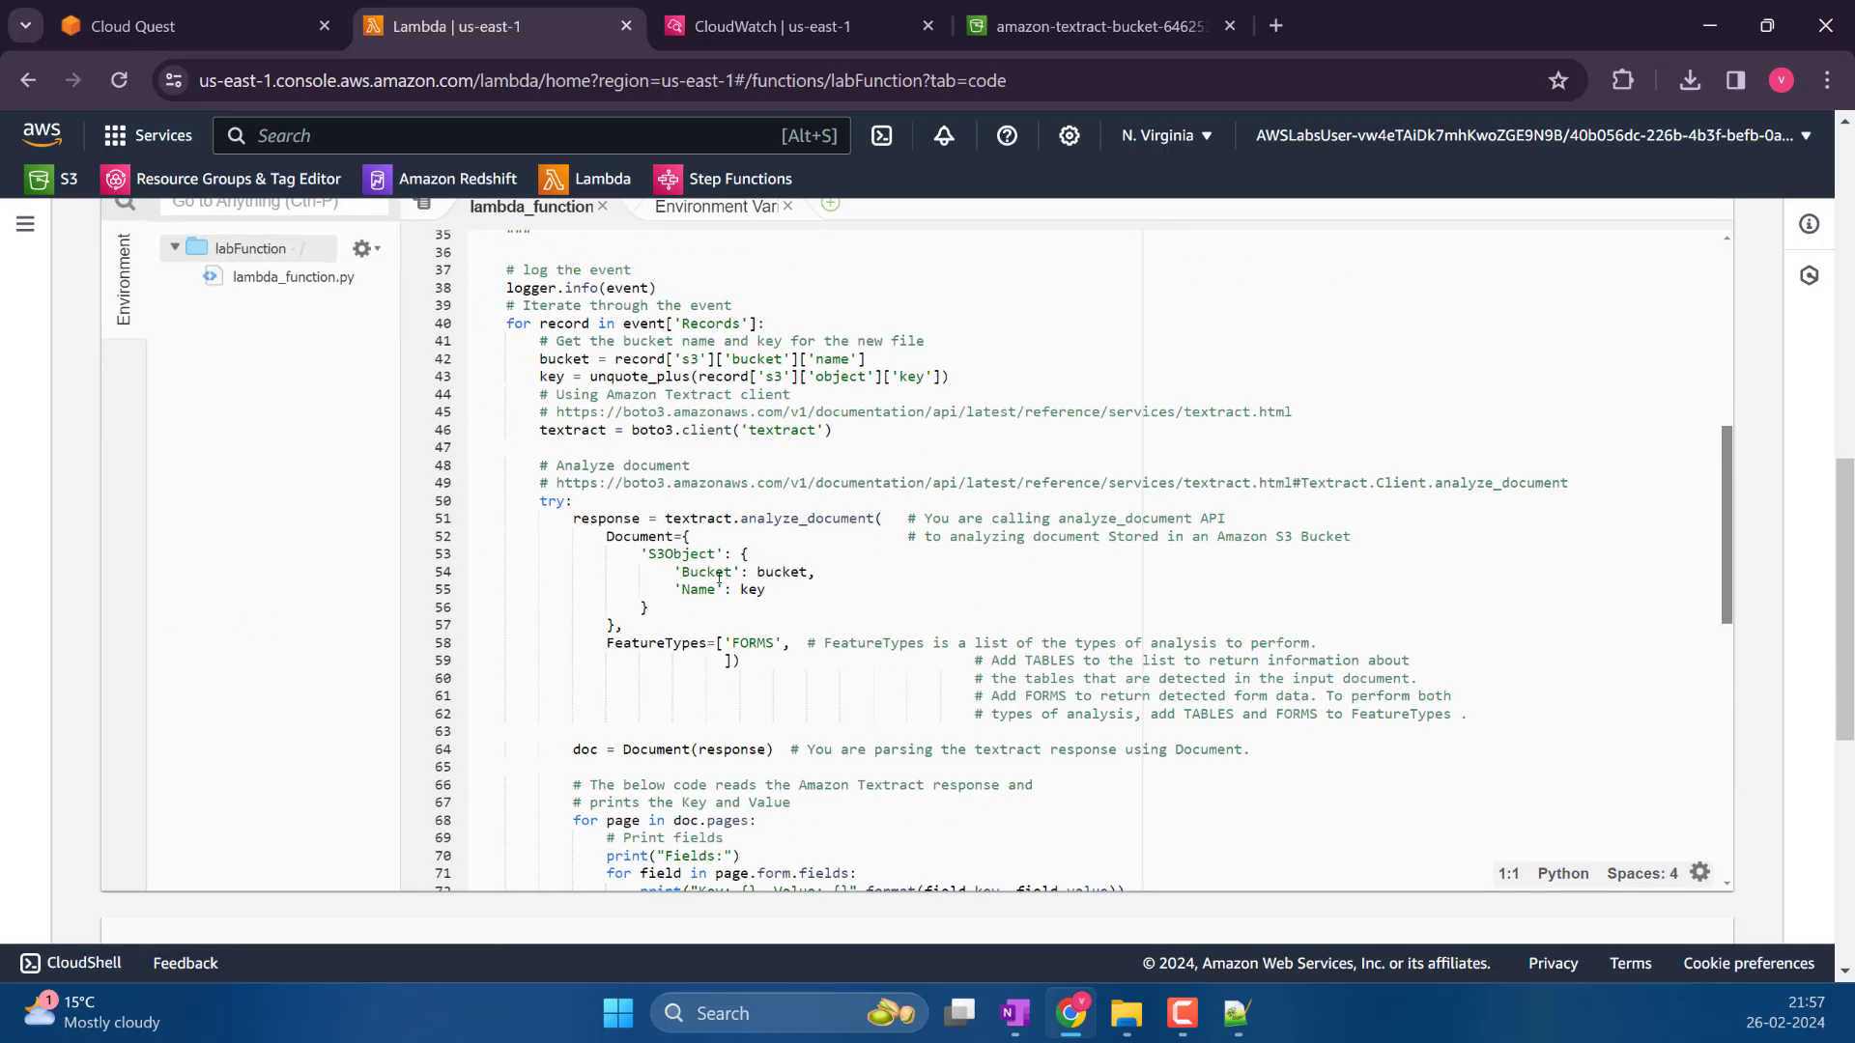
{"action": "scroll", "coordinate": [788, 496], "scroll_direction": "down", "scroll_amount": 2}
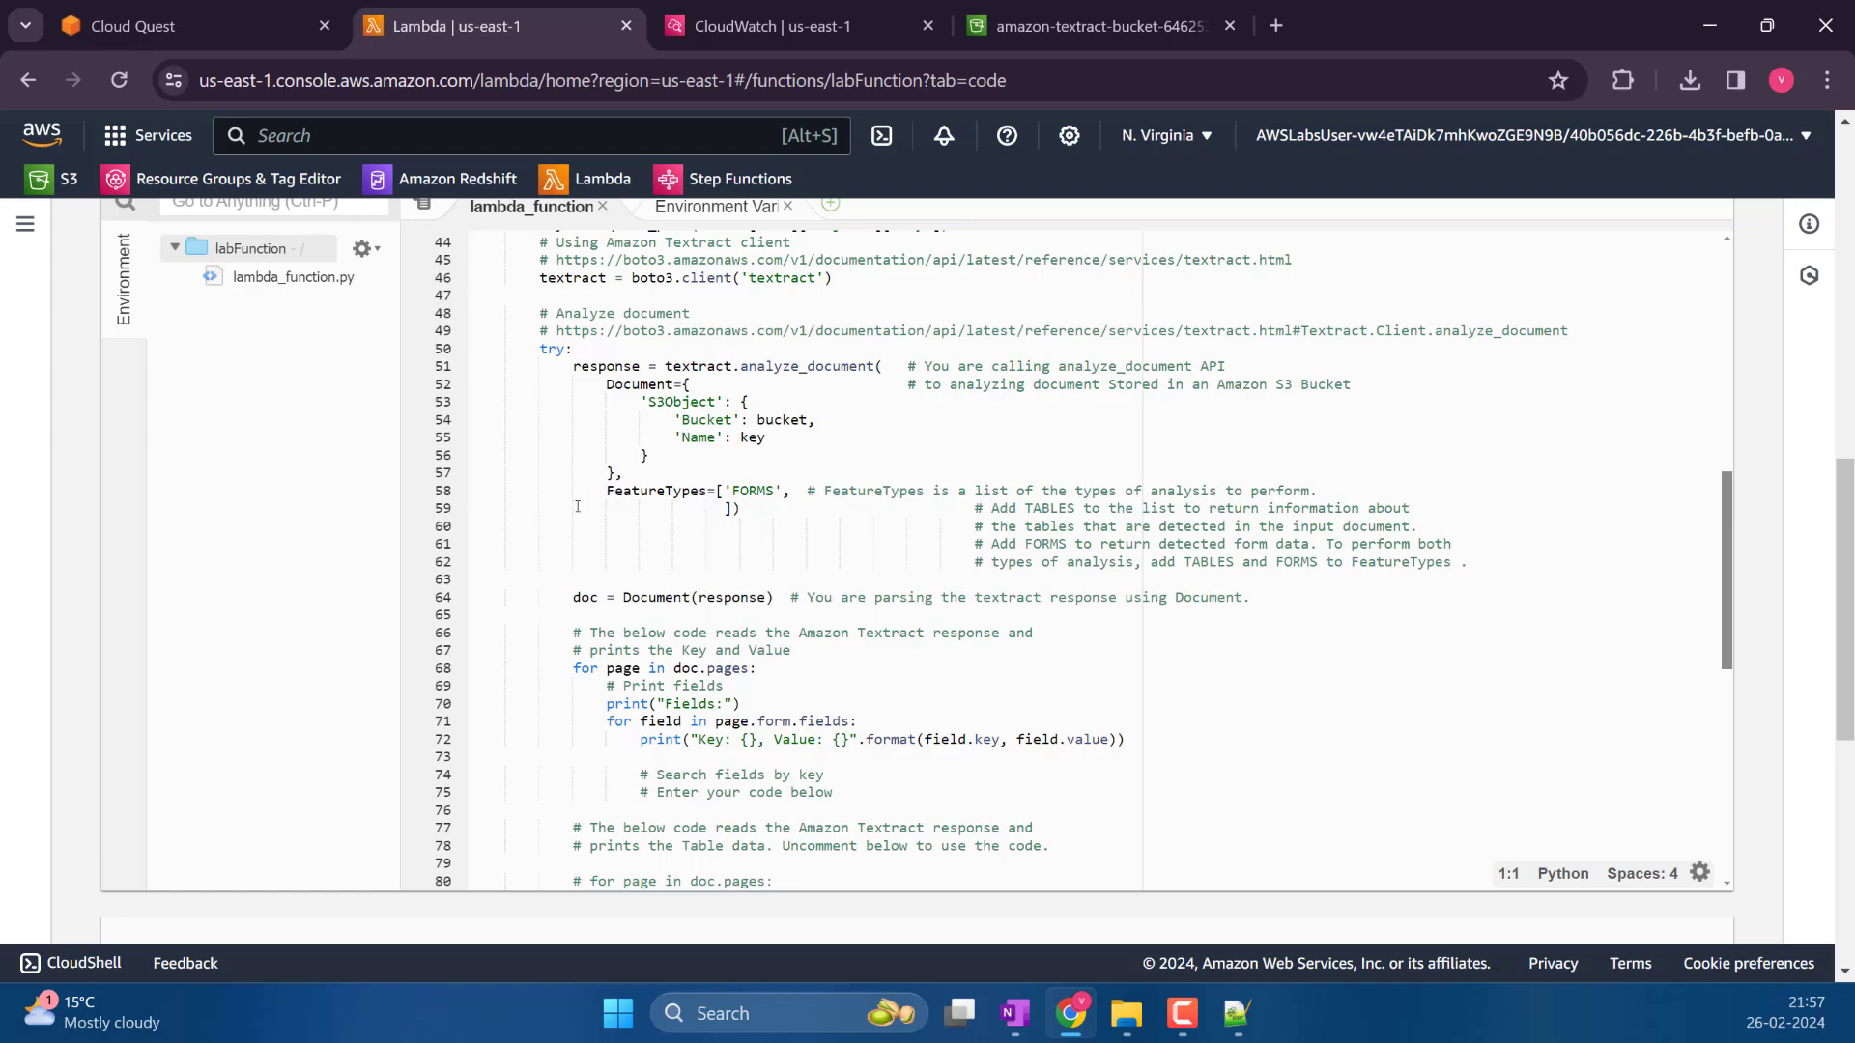
{"action": "scroll", "coordinate": [577, 507], "scroll_direction": "down", "scroll_amount": 2}
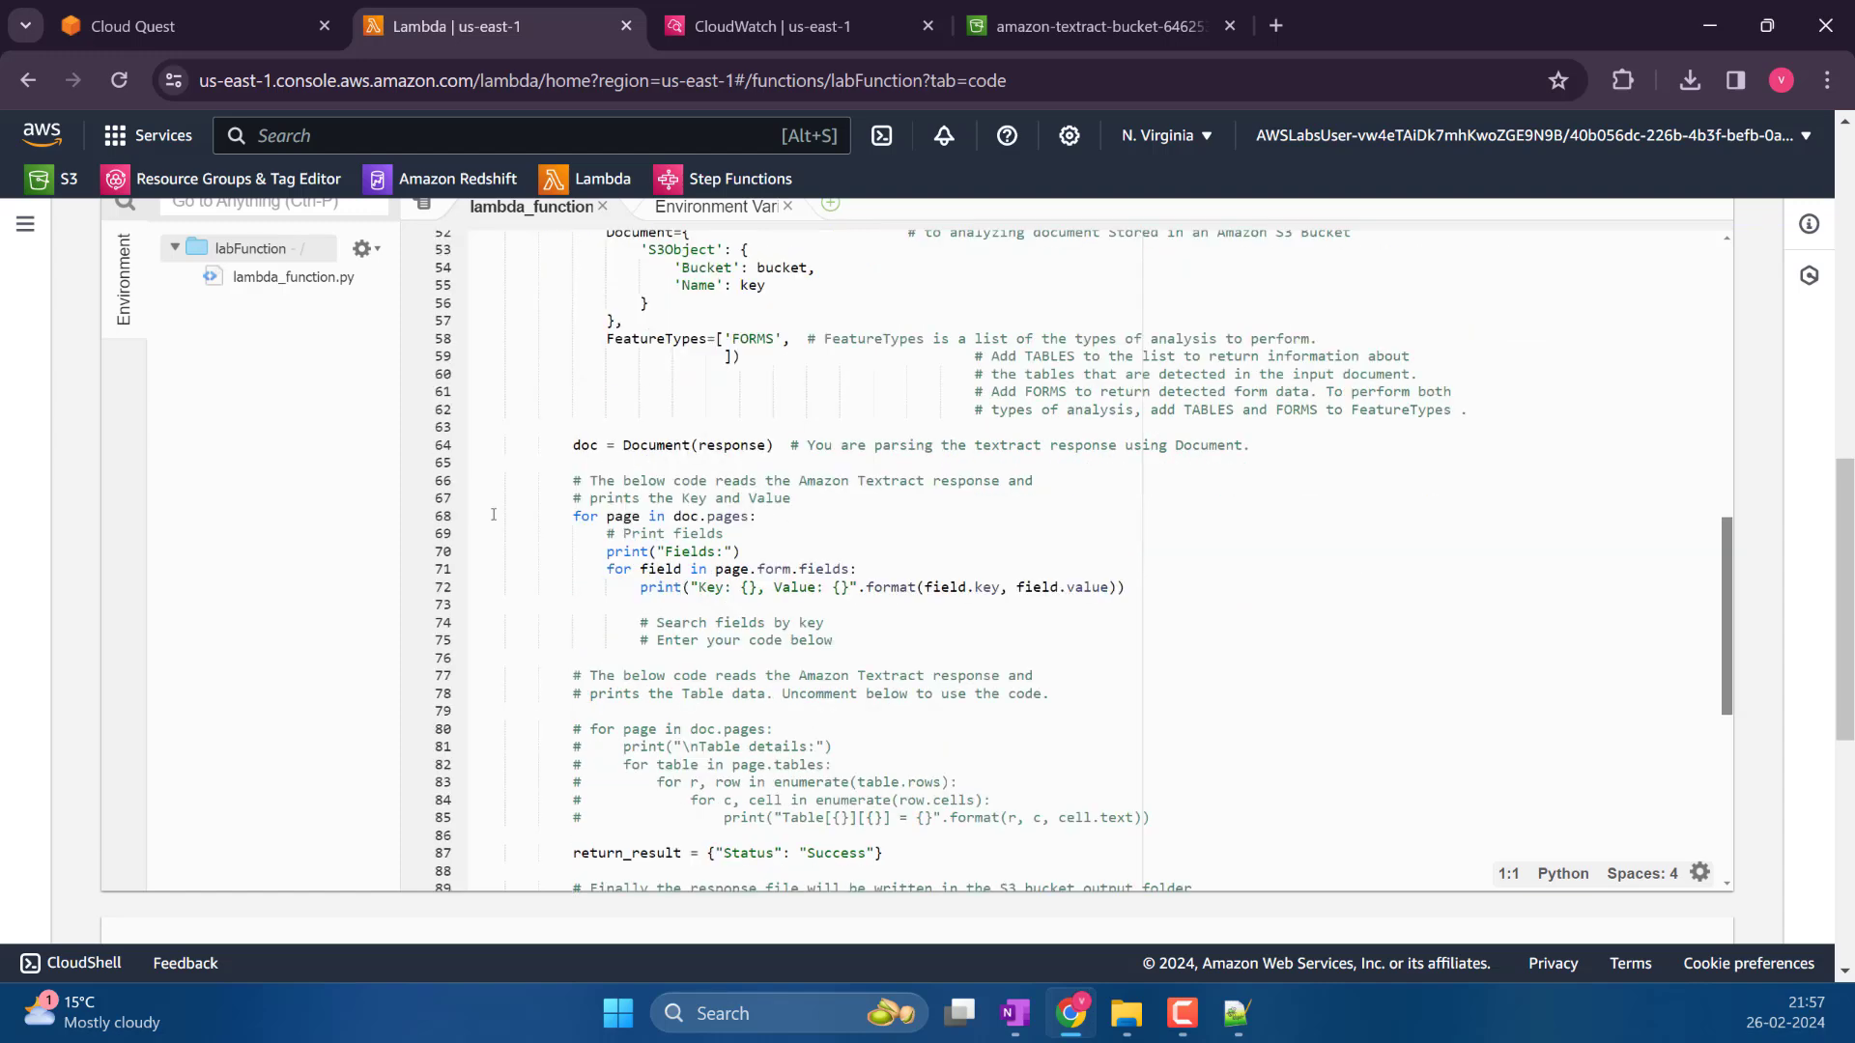
{"action": "left_click", "coordinate": [1082, 591]}
{"action": "scroll", "coordinate": [1136, 573], "scroll_direction": "down", "scroll_amount": 2}
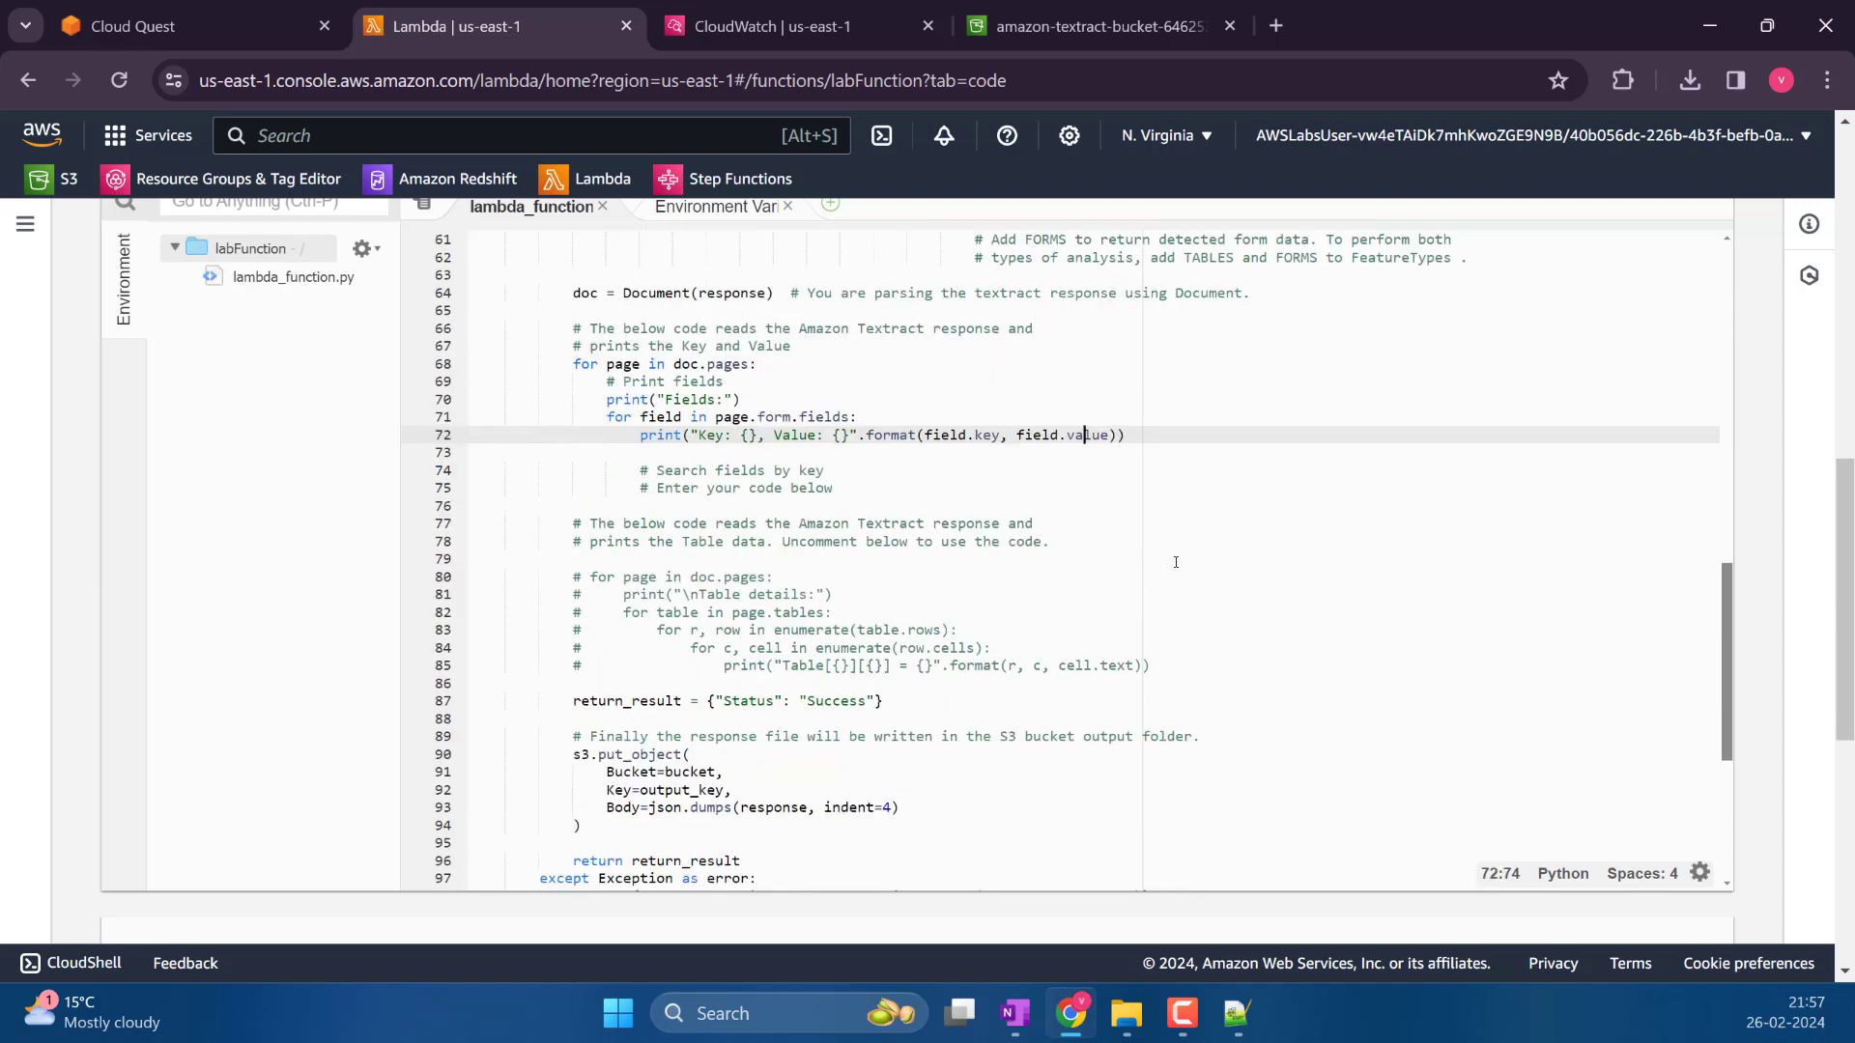
{"action": "scroll", "coordinate": [1176, 563], "scroll_direction": "down", "scroll_amount": 4}
{"action": "scroll", "coordinate": [1172, 568], "scroll_direction": "down", "scroll_amount": 3}
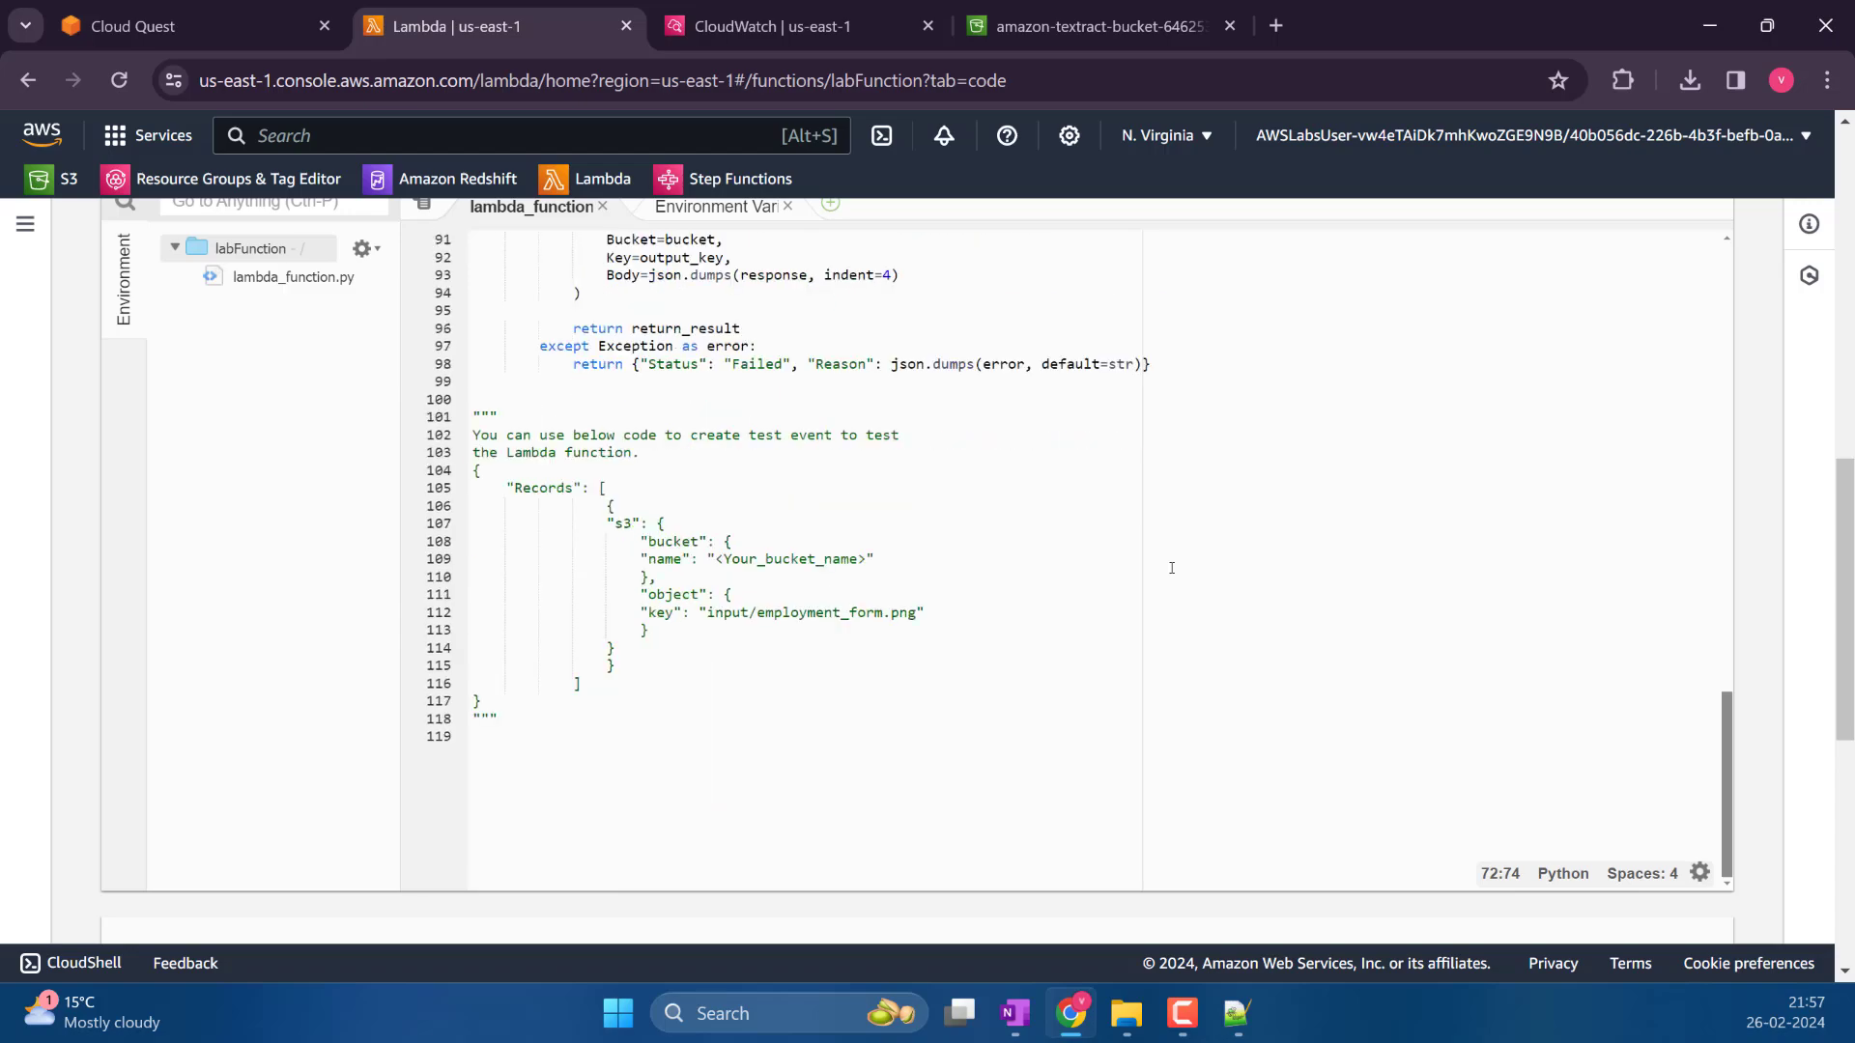
Go back over the function code, checking the Textract call, the bucket and key variables, and the imports
{"action": "scroll", "coordinate": [1171, 568], "scroll_direction": "up", "scroll_amount": 2}
{"action": "scroll", "coordinate": [1146, 544], "scroll_direction": "up", "scroll_amount": 10}
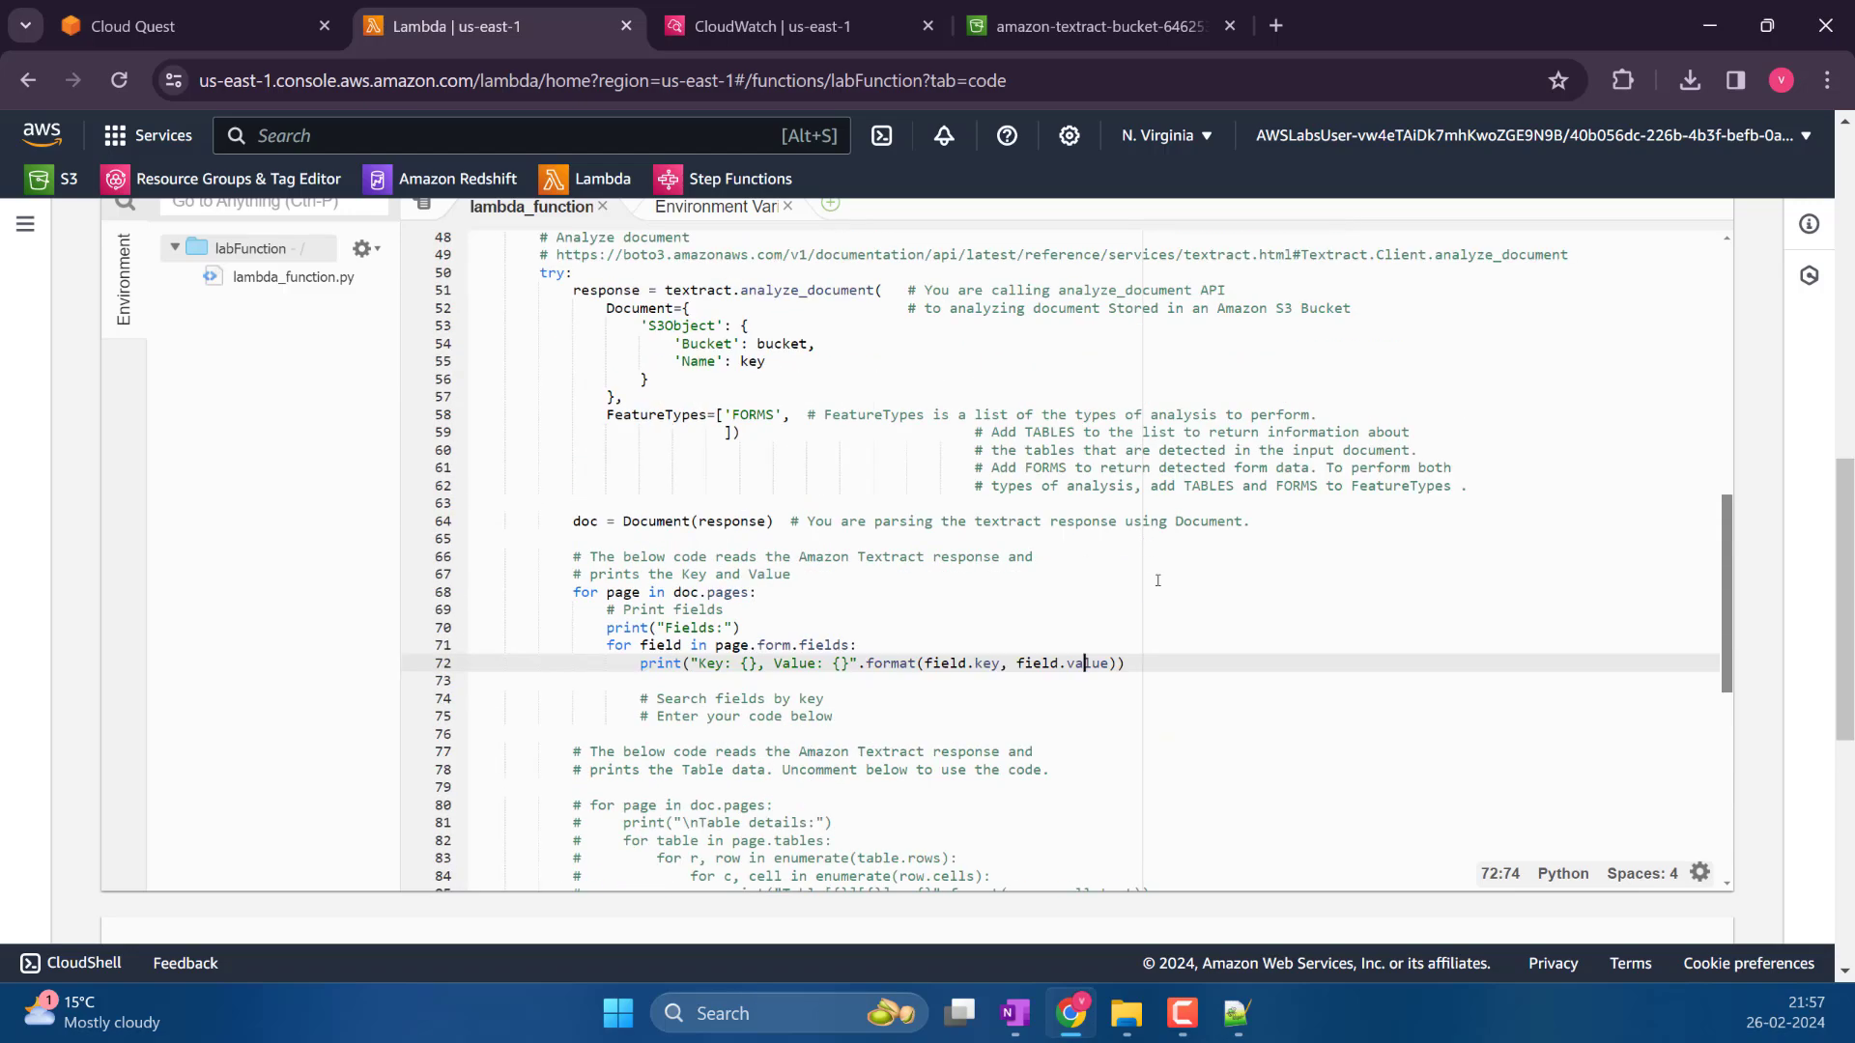
{"action": "scroll", "coordinate": [1072, 597], "scroll_direction": "up", "scroll_amount": 3}
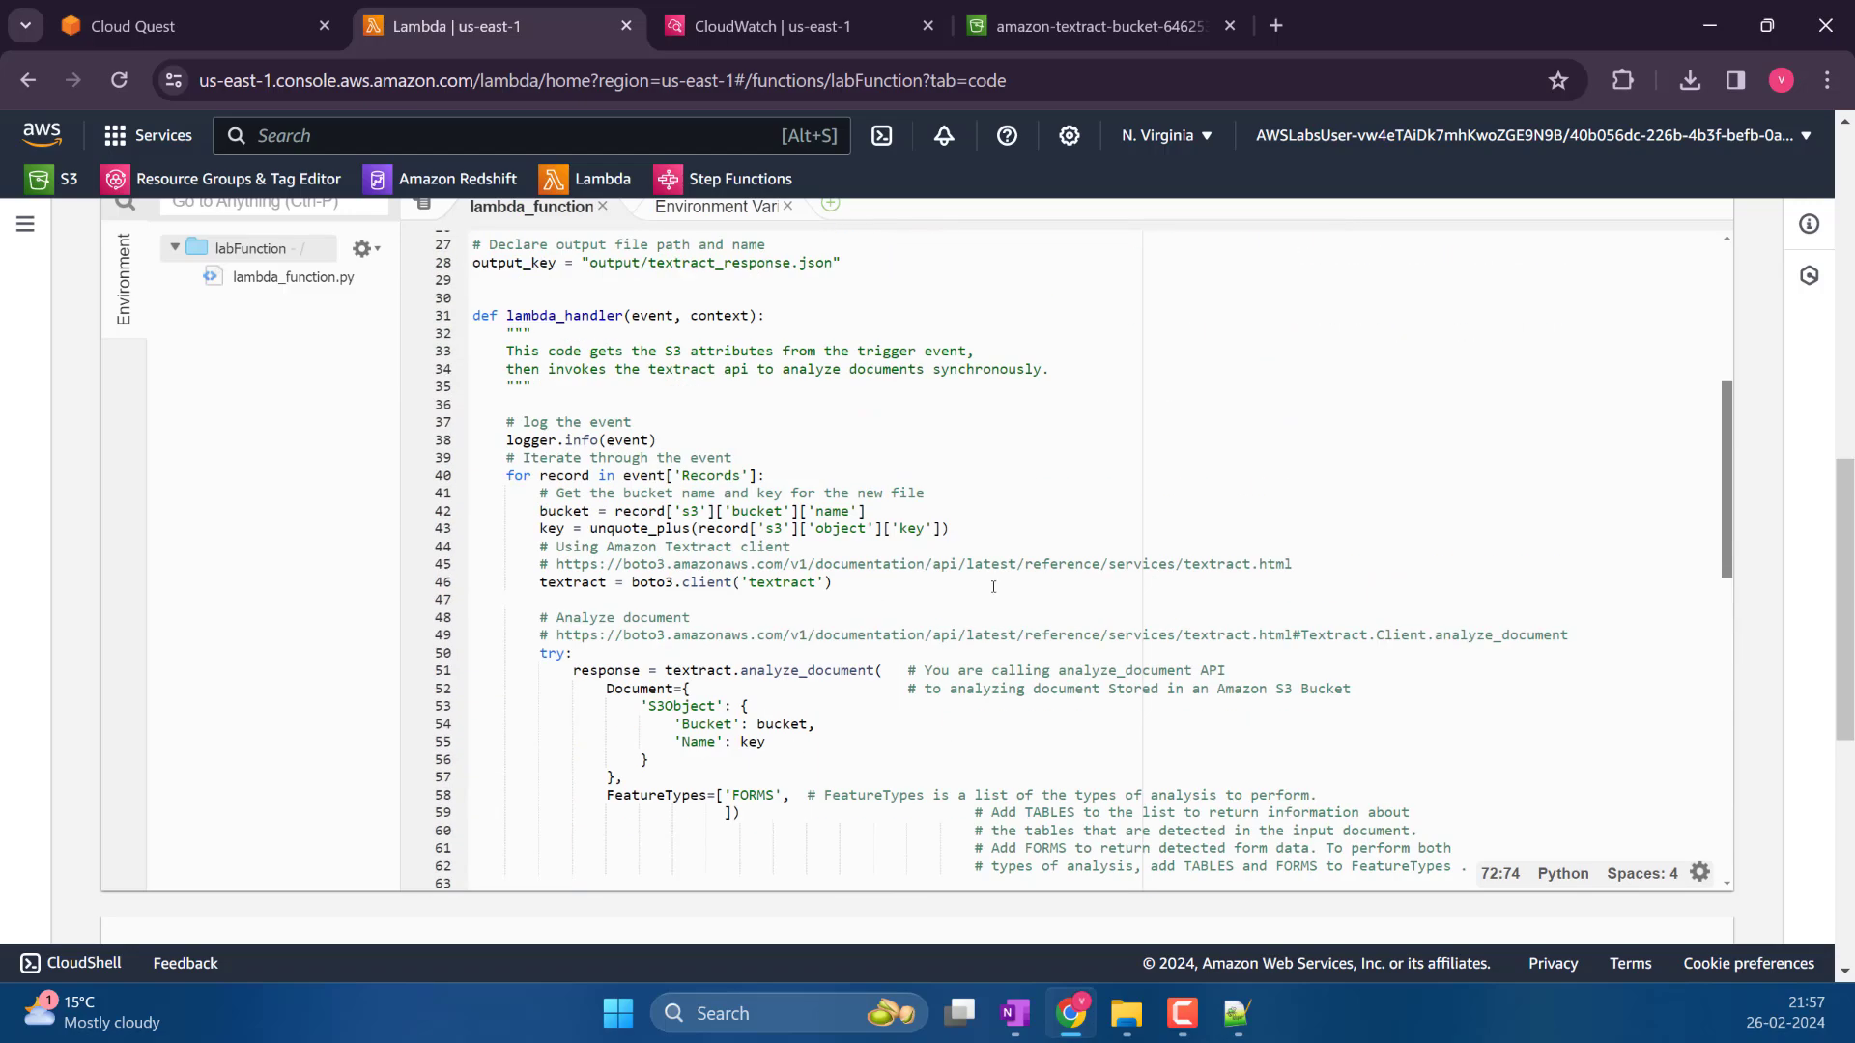
{"action": "left_click", "coordinate": [764, 528]}
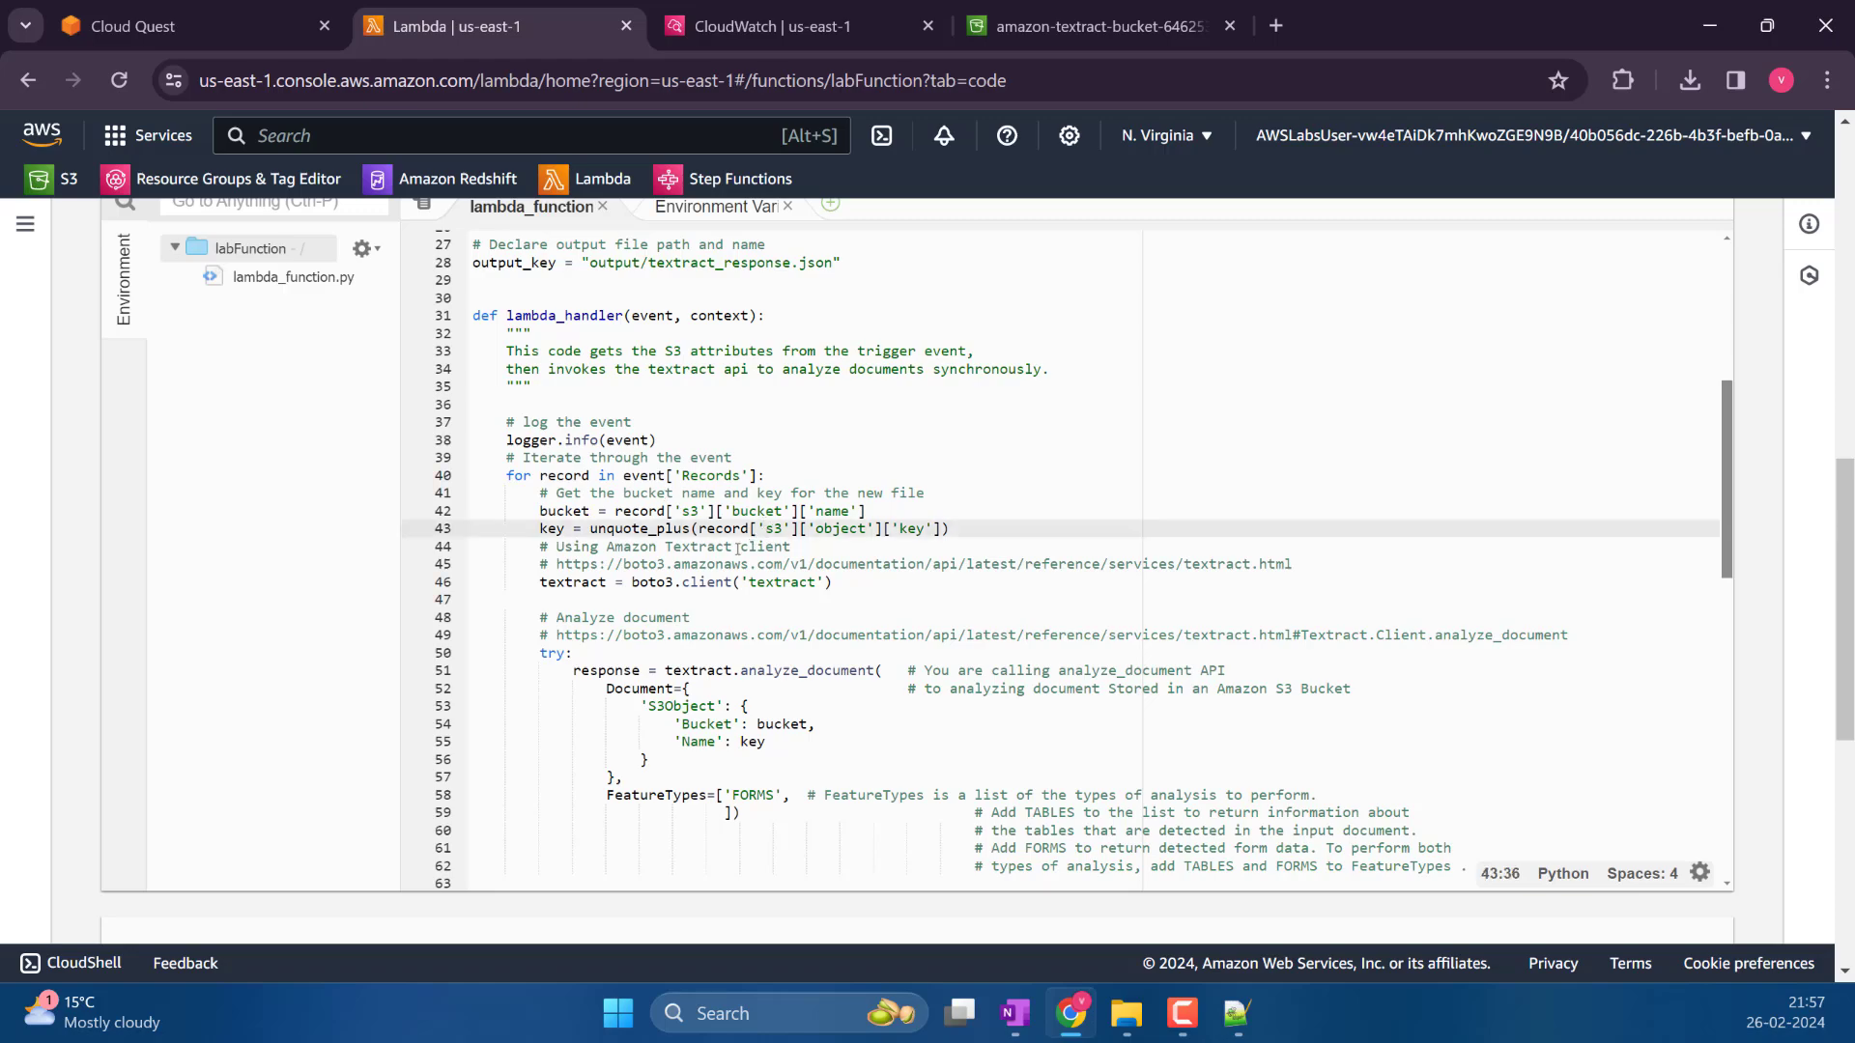
{"action": "scroll", "coordinate": [682, 593], "scroll_direction": "up", "scroll_amount": 10}
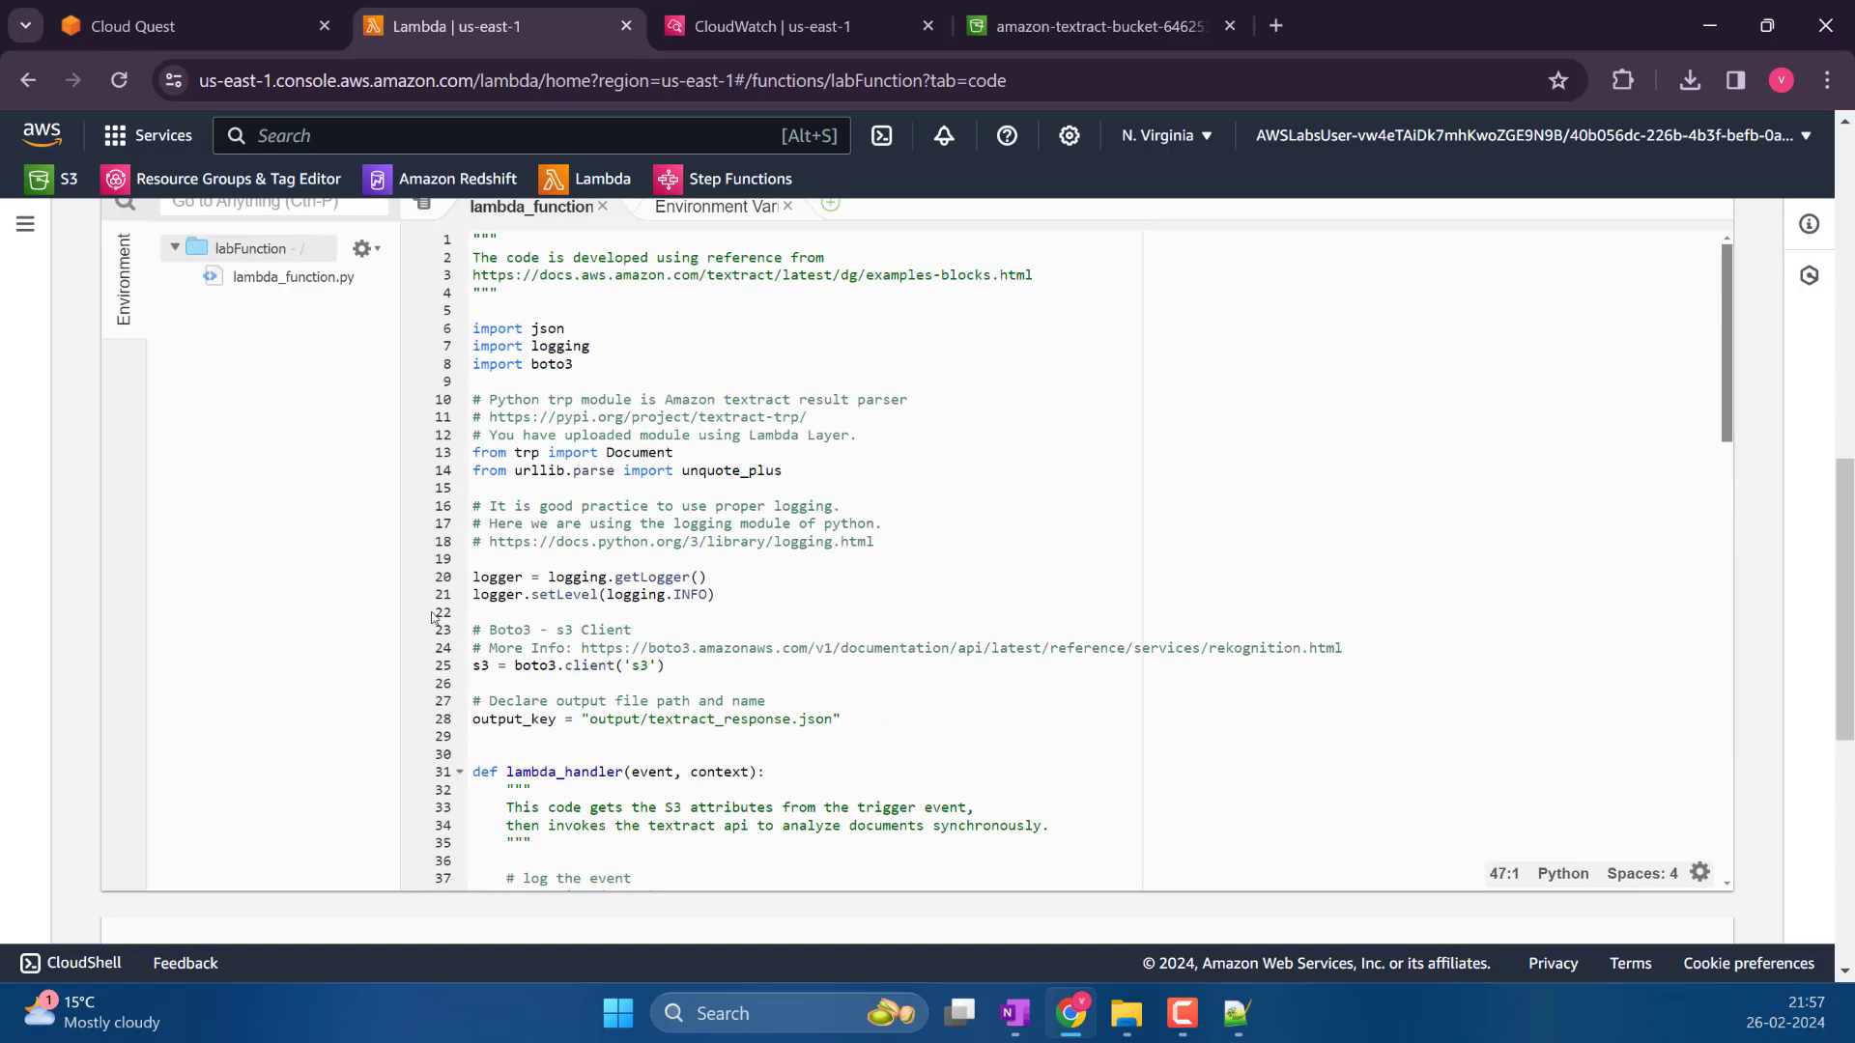
{"action": "scroll", "coordinate": [432, 618], "scroll_direction": "down", "scroll_amount": 8}
{"action": "scroll", "coordinate": [432, 618], "scroll_direction": "up", "scroll_amount": 5}
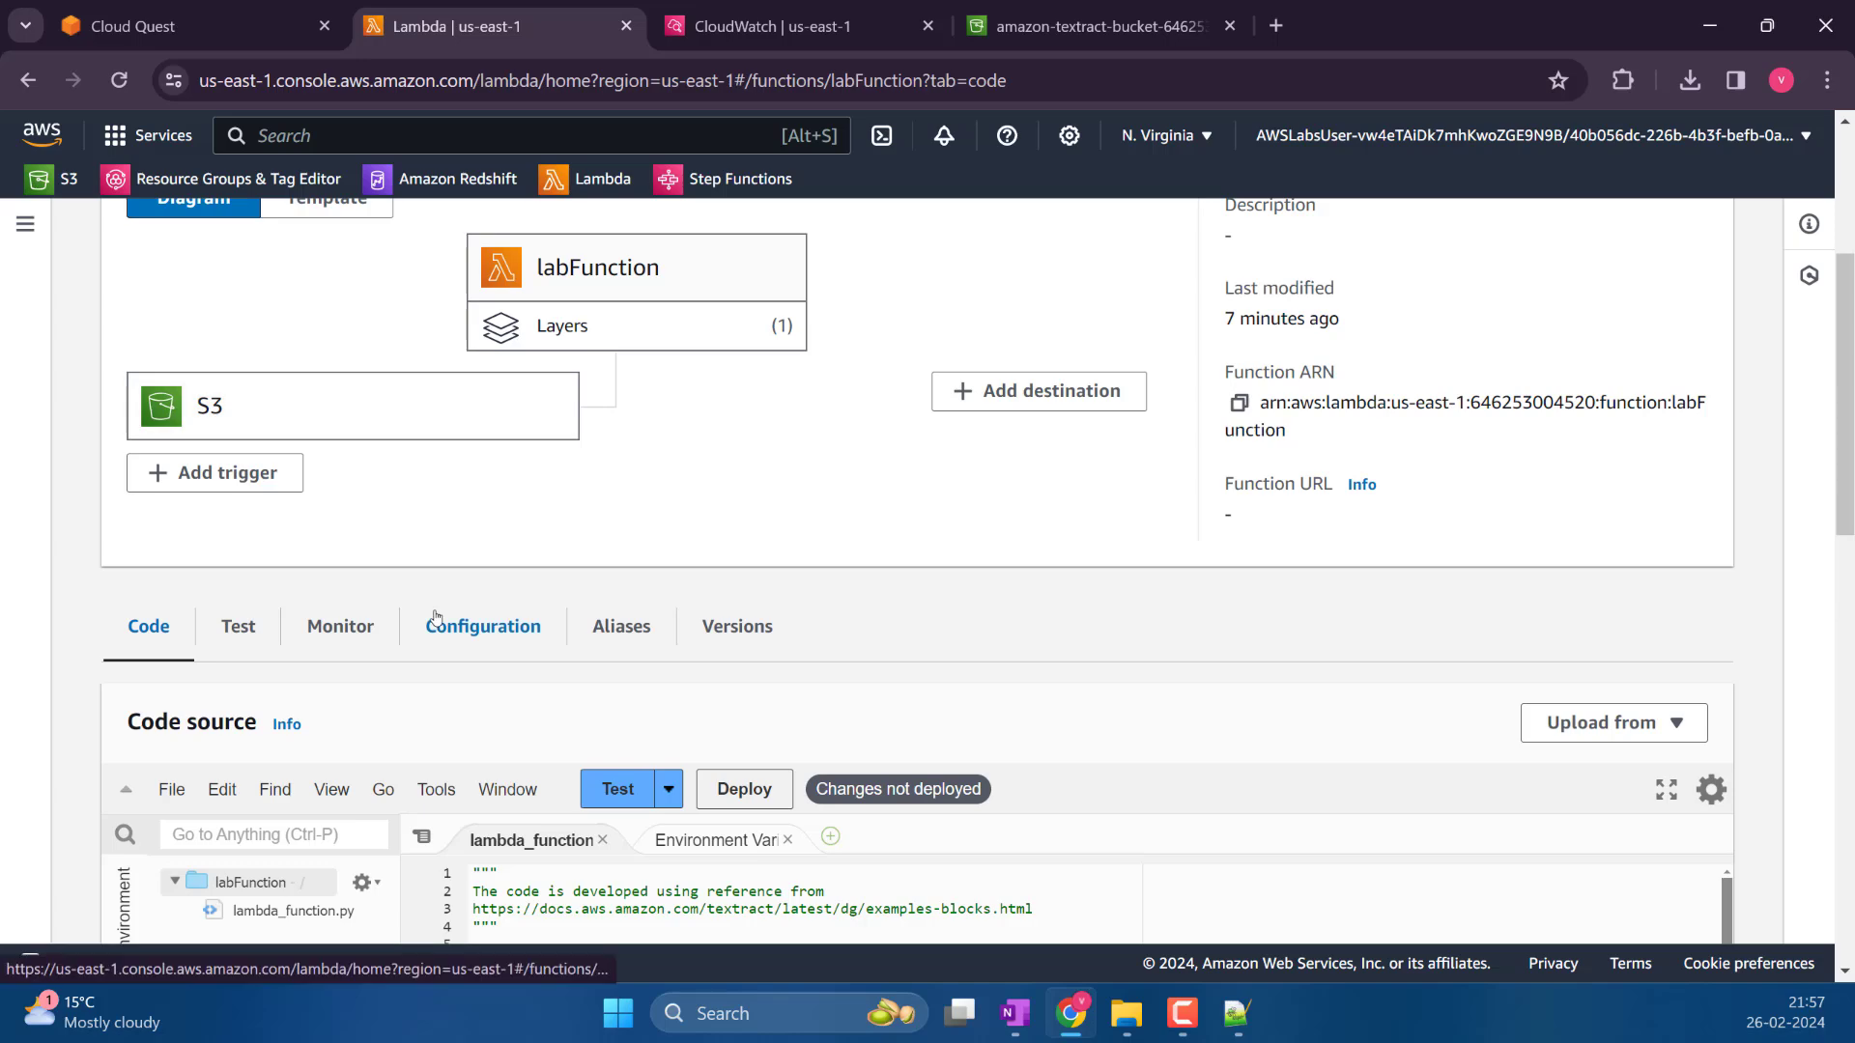
{"action": "scroll", "coordinate": [435, 611], "scroll_direction": "down", "scroll_amount": 10}
{"action": "scroll", "coordinate": [340, 564], "scroll_direction": "up", "scroll_amount": 5}
Return to the CloudWatch log events and recheck the expanded event record and the entries below it
{"action": "left_click", "coordinate": [792, 26]}
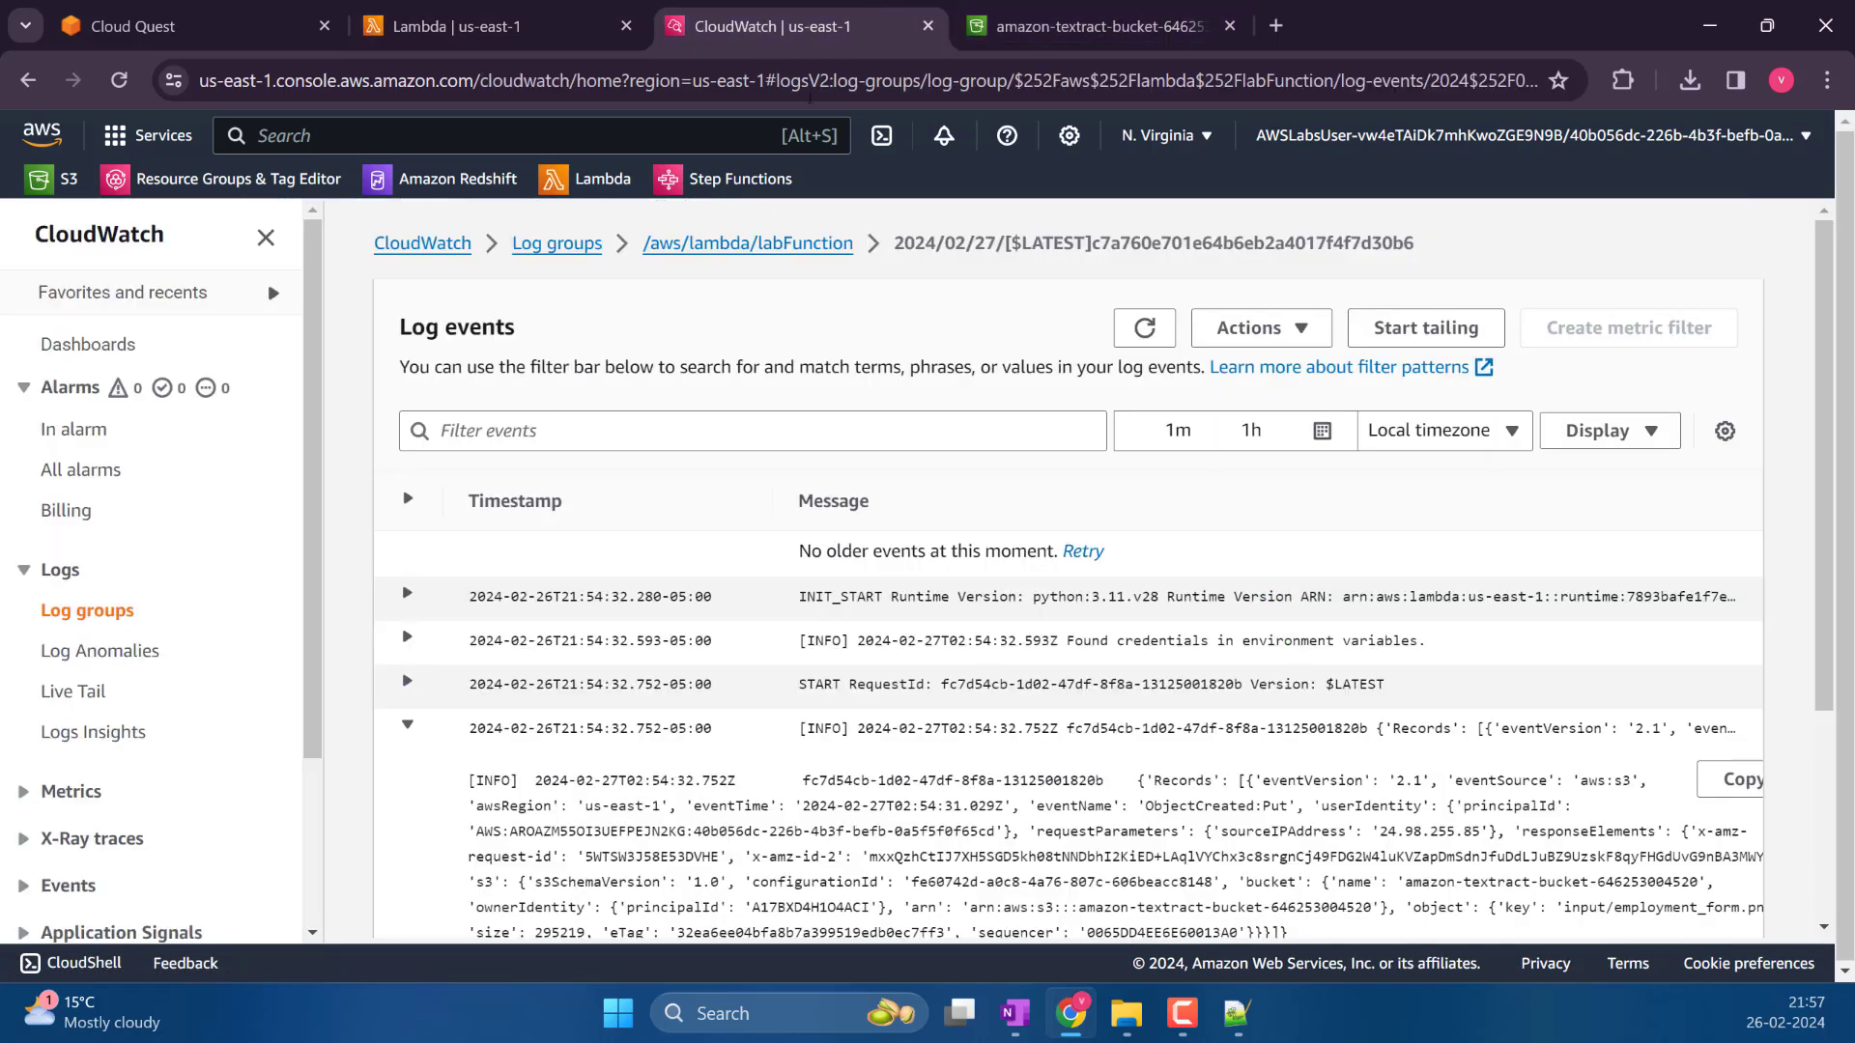
{"action": "scroll", "coordinate": [784, 649], "scroll_direction": "down", "scroll_amount": 2}
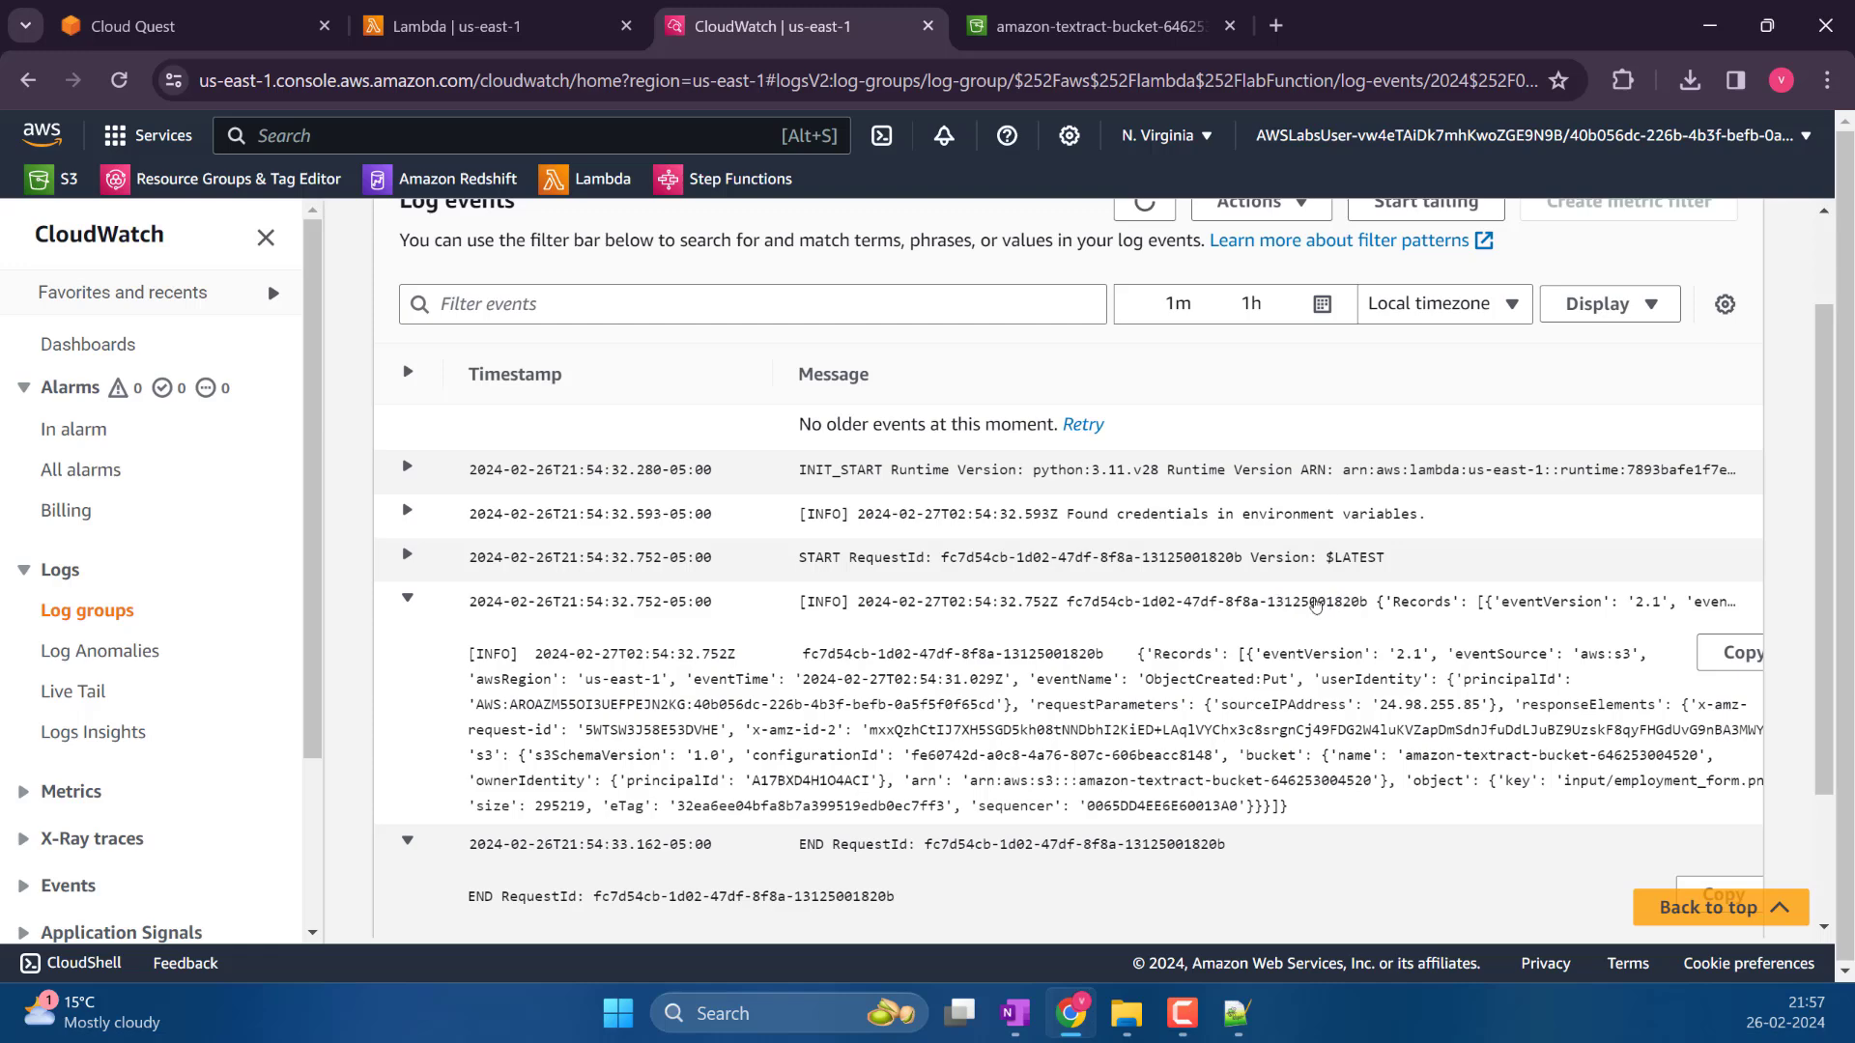
{"action": "left_click_drag", "start_coordinate": [1372, 604], "coordinate": [1400, 755]}
{"action": "scroll", "coordinate": [1310, 625], "scroll_direction": "down", "scroll_amount": 1}
{"action": "left_click", "coordinate": [1196, 607]}
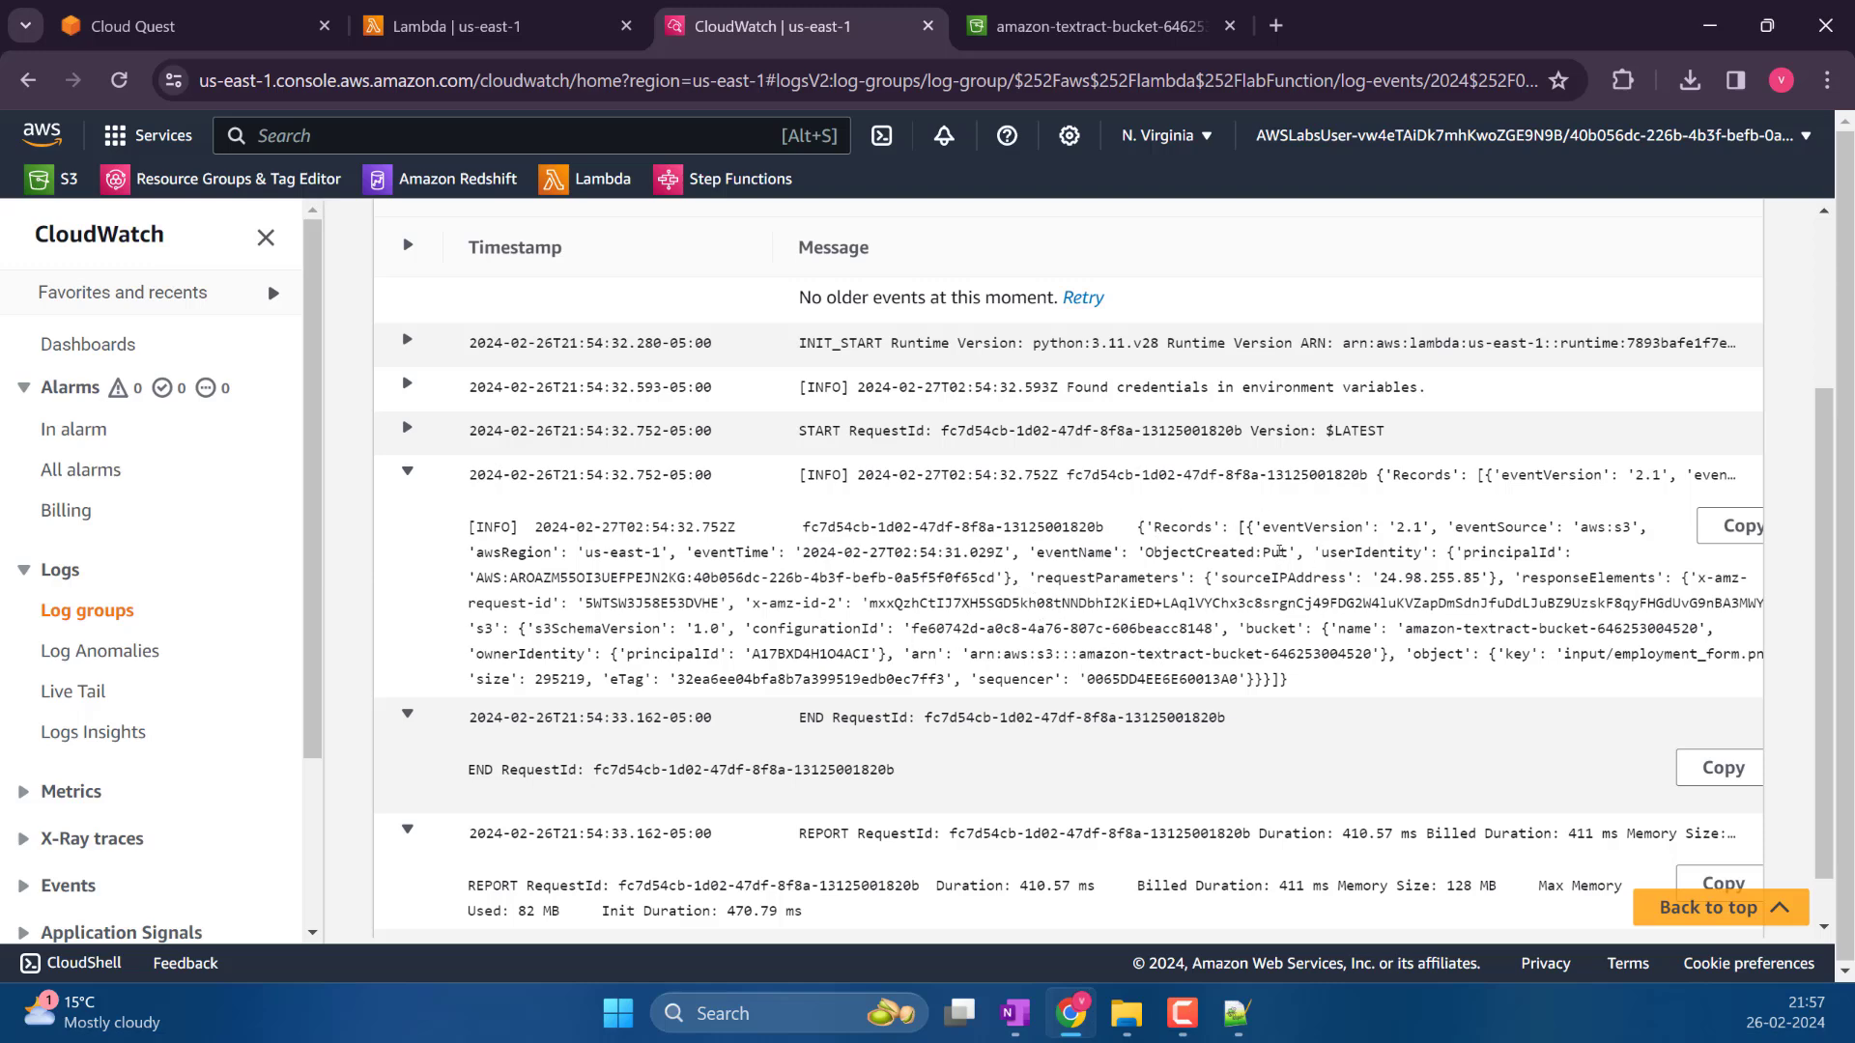
{"action": "scroll", "coordinate": [1280, 552], "scroll_direction": "down", "scroll_amount": 1}
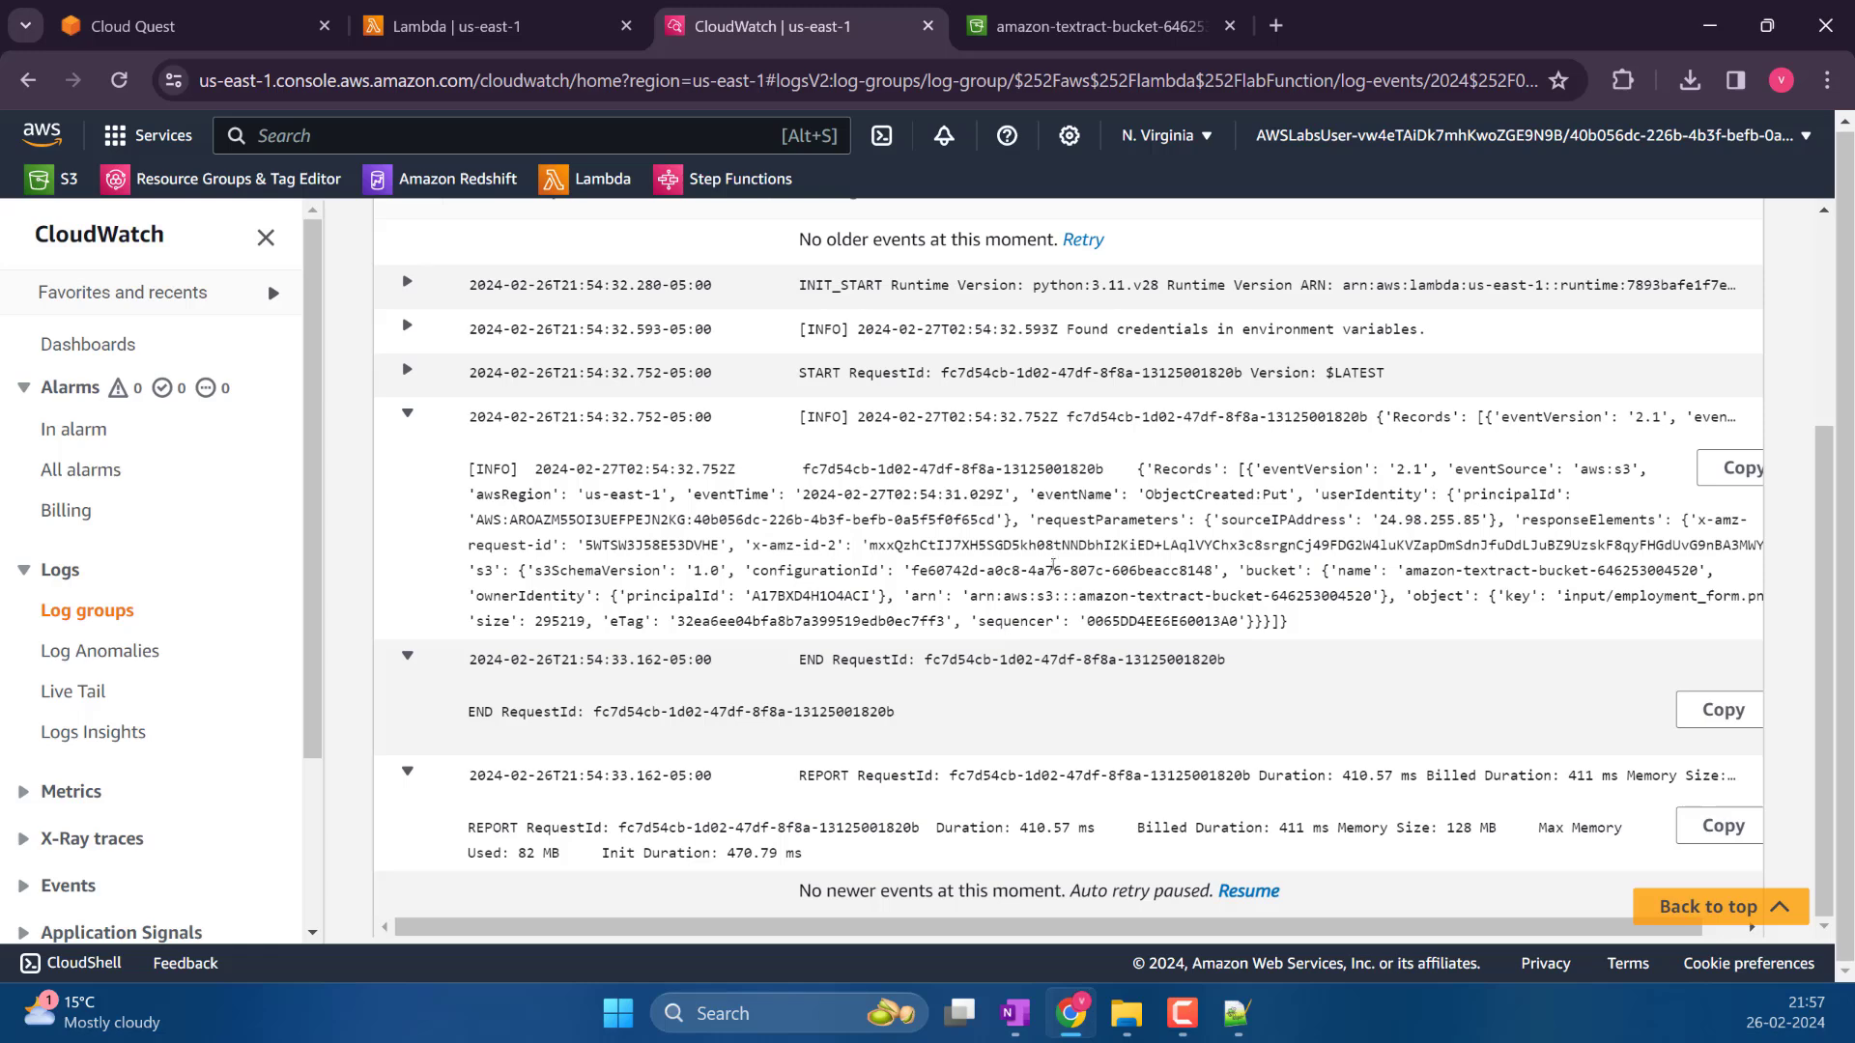
Compare the logs with the Lambda code, examining the logger.info(event) line, the analyze_document call and the field printing
{"action": "left_click", "coordinate": [464, 26]}
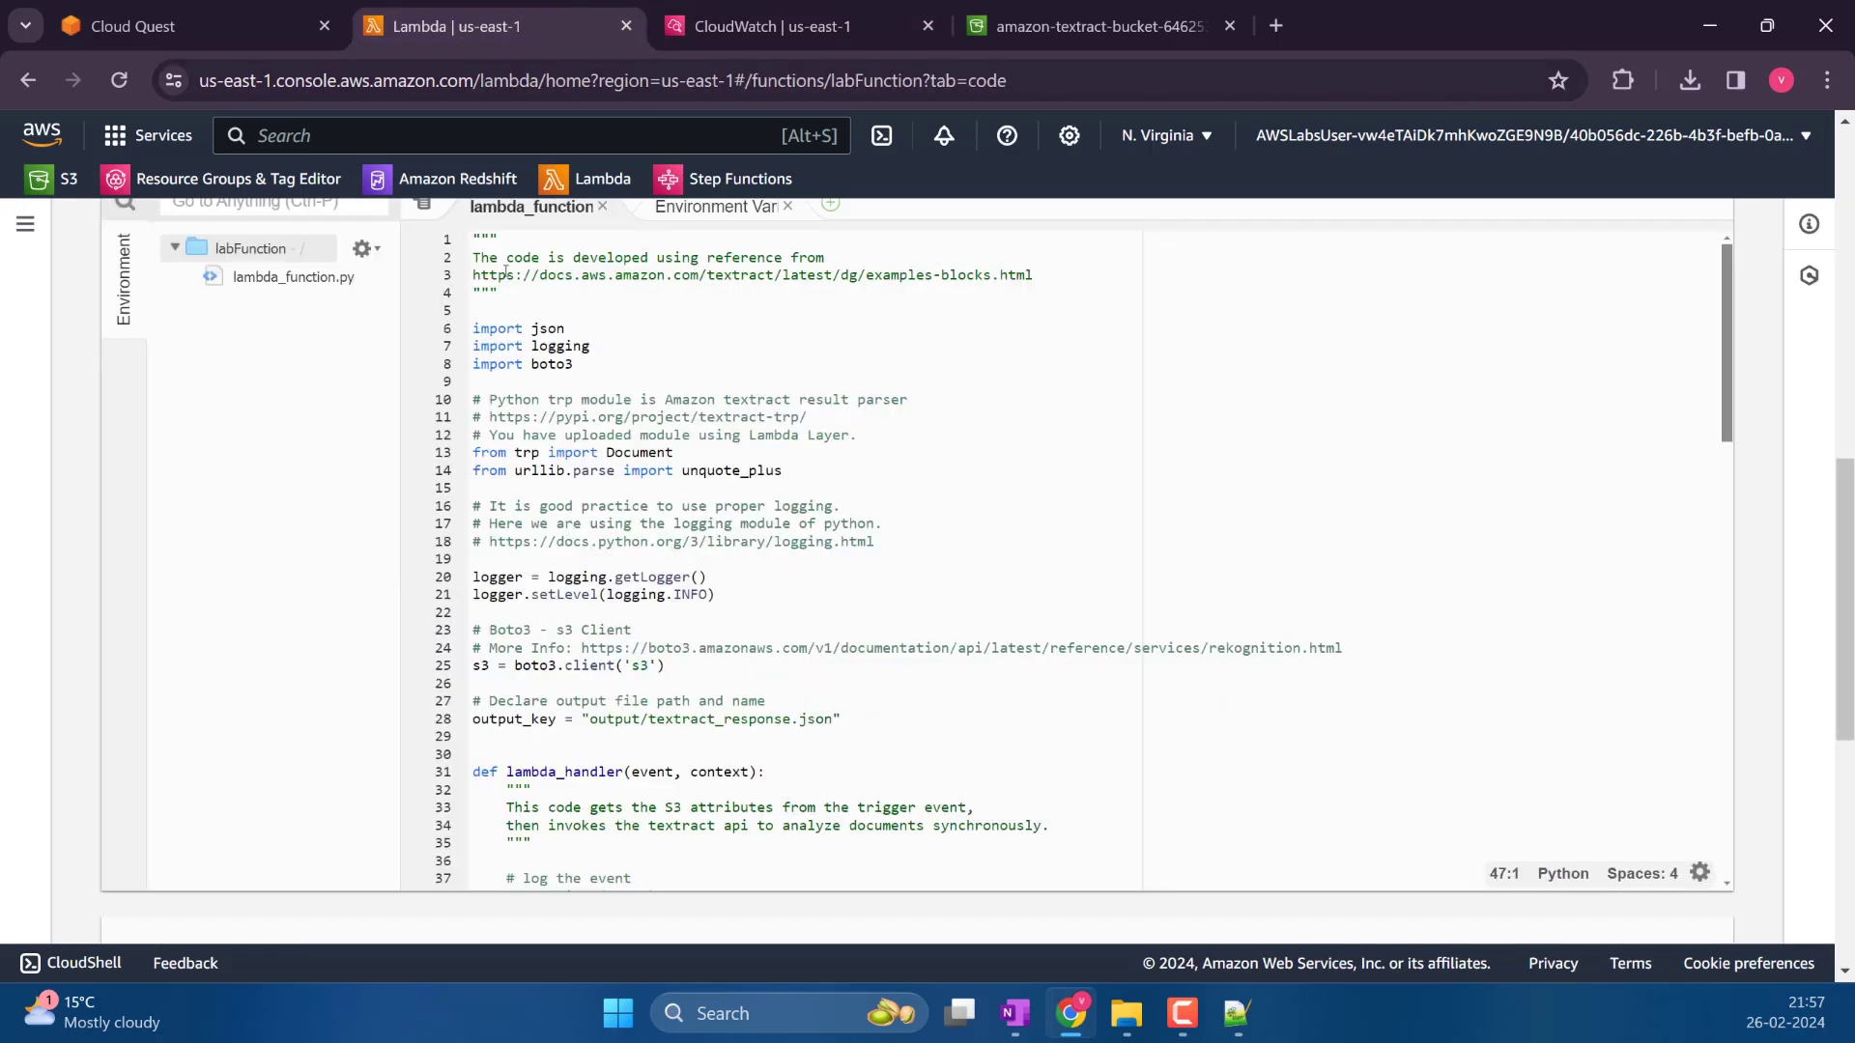
{"action": "scroll", "coordinate": [811, 531], "scroll_direction": "down", "scroll_amount": 3}
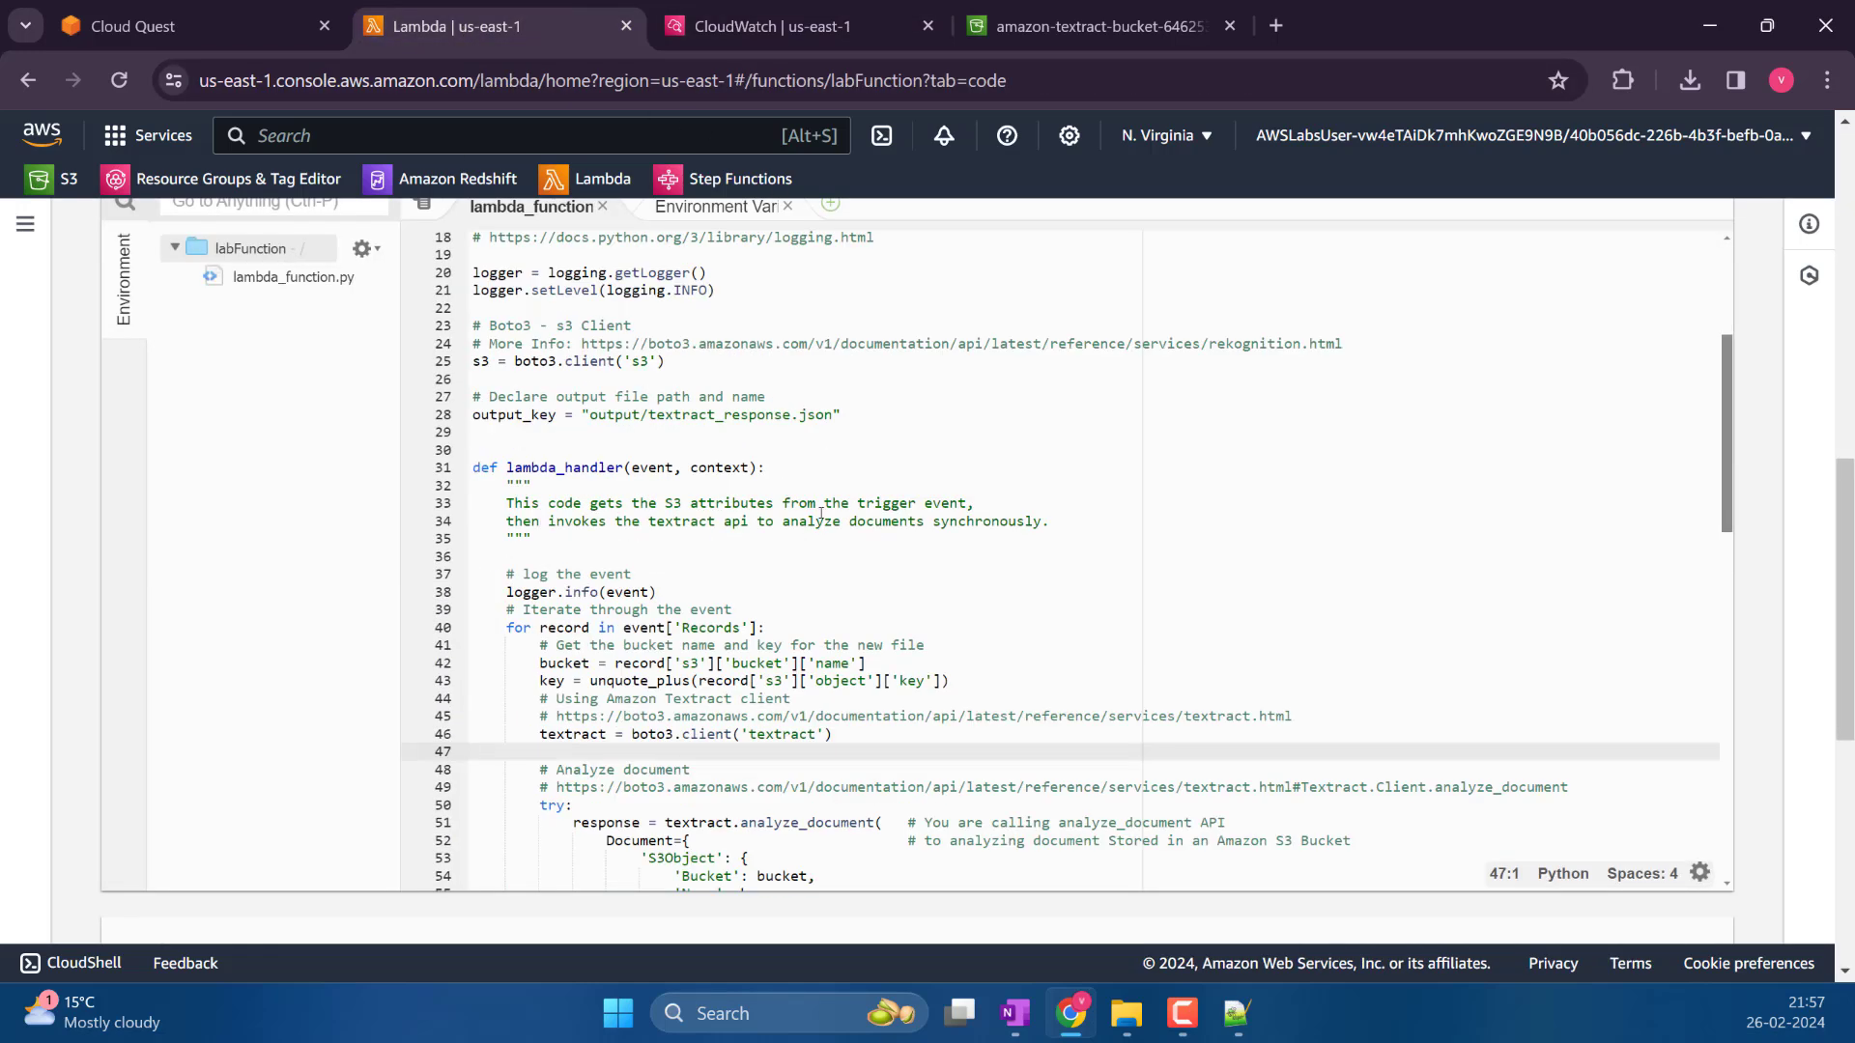
{"action": "scroll", "coordinate": [856, 517], "scroll_direction": "down", "scroll_amount": 1}
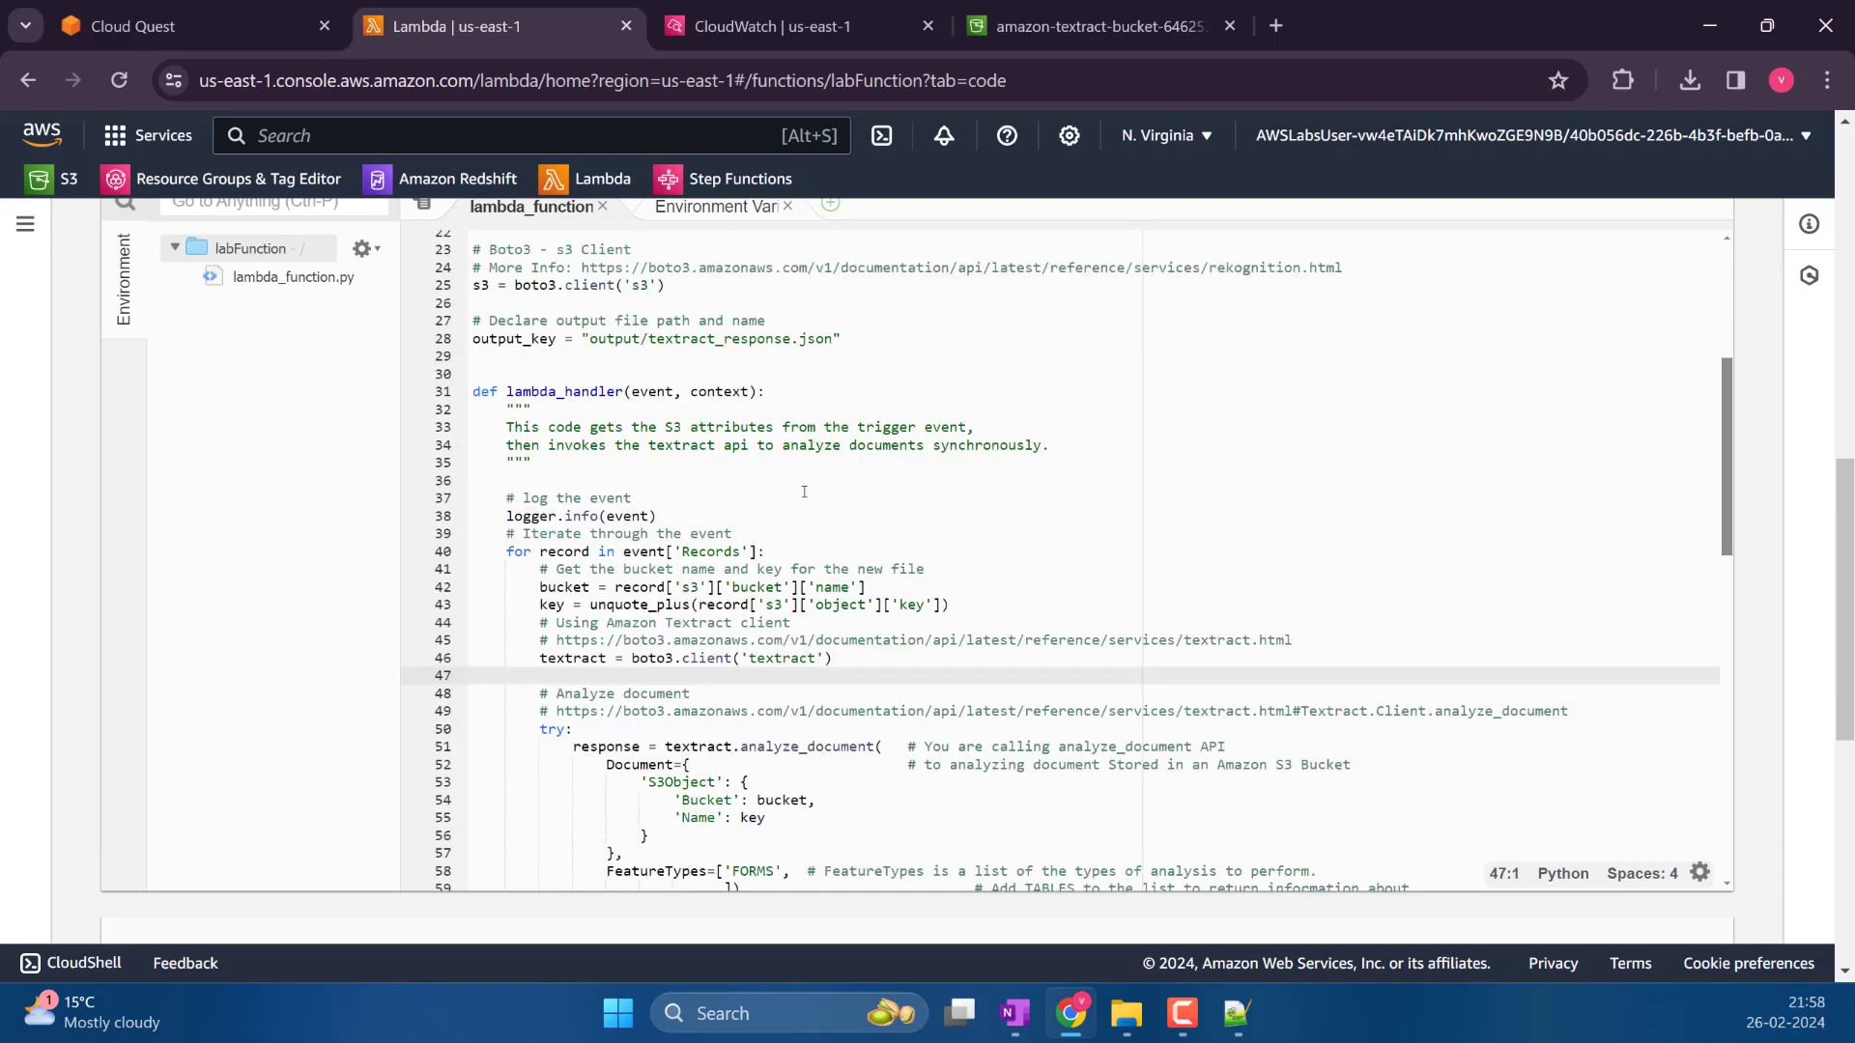
{"action": "scroll", "coordinate": [879, 551], "scroll_direction": "down", "scroll_amount": 1}
{"action": "left_click_drag", "start_coordinate": [679, 440], "coordinate": [470, 440]}
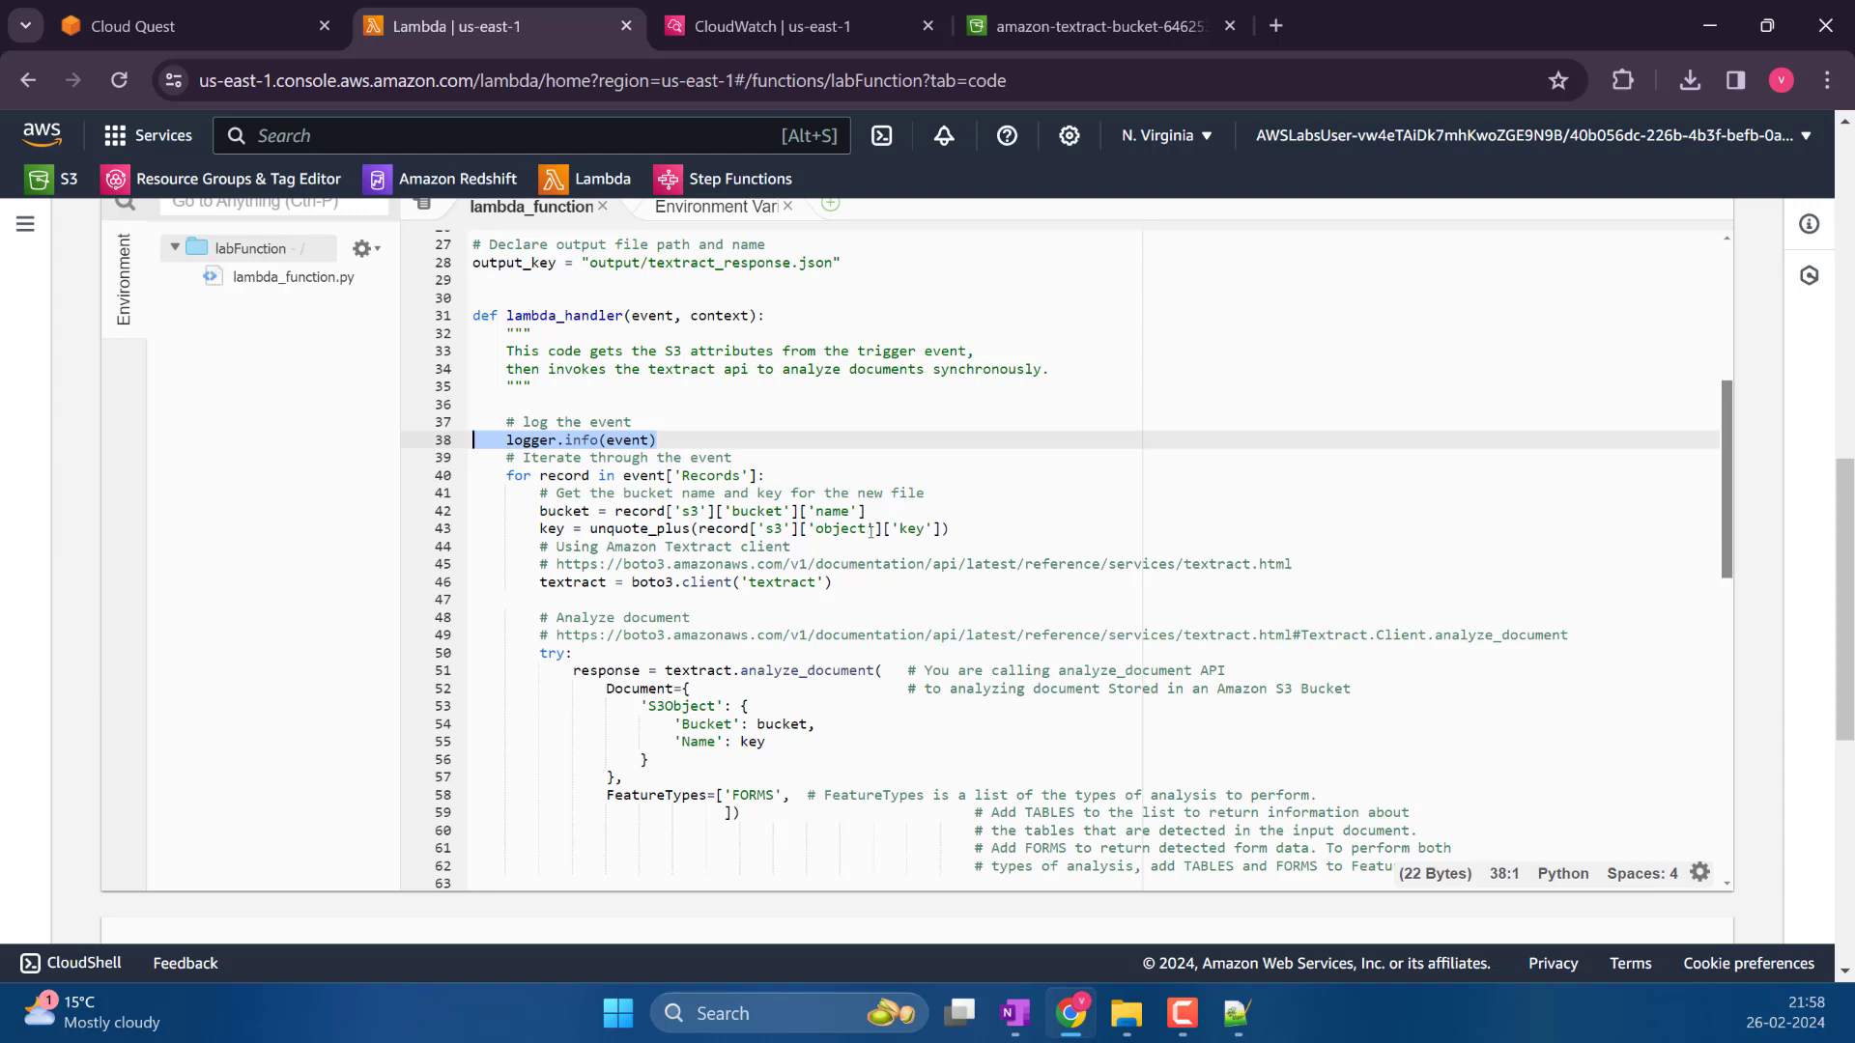
{"action": "scroll", "coordinate": [870, 529], "scroll_direction": "down", "scroll_amount": 2}
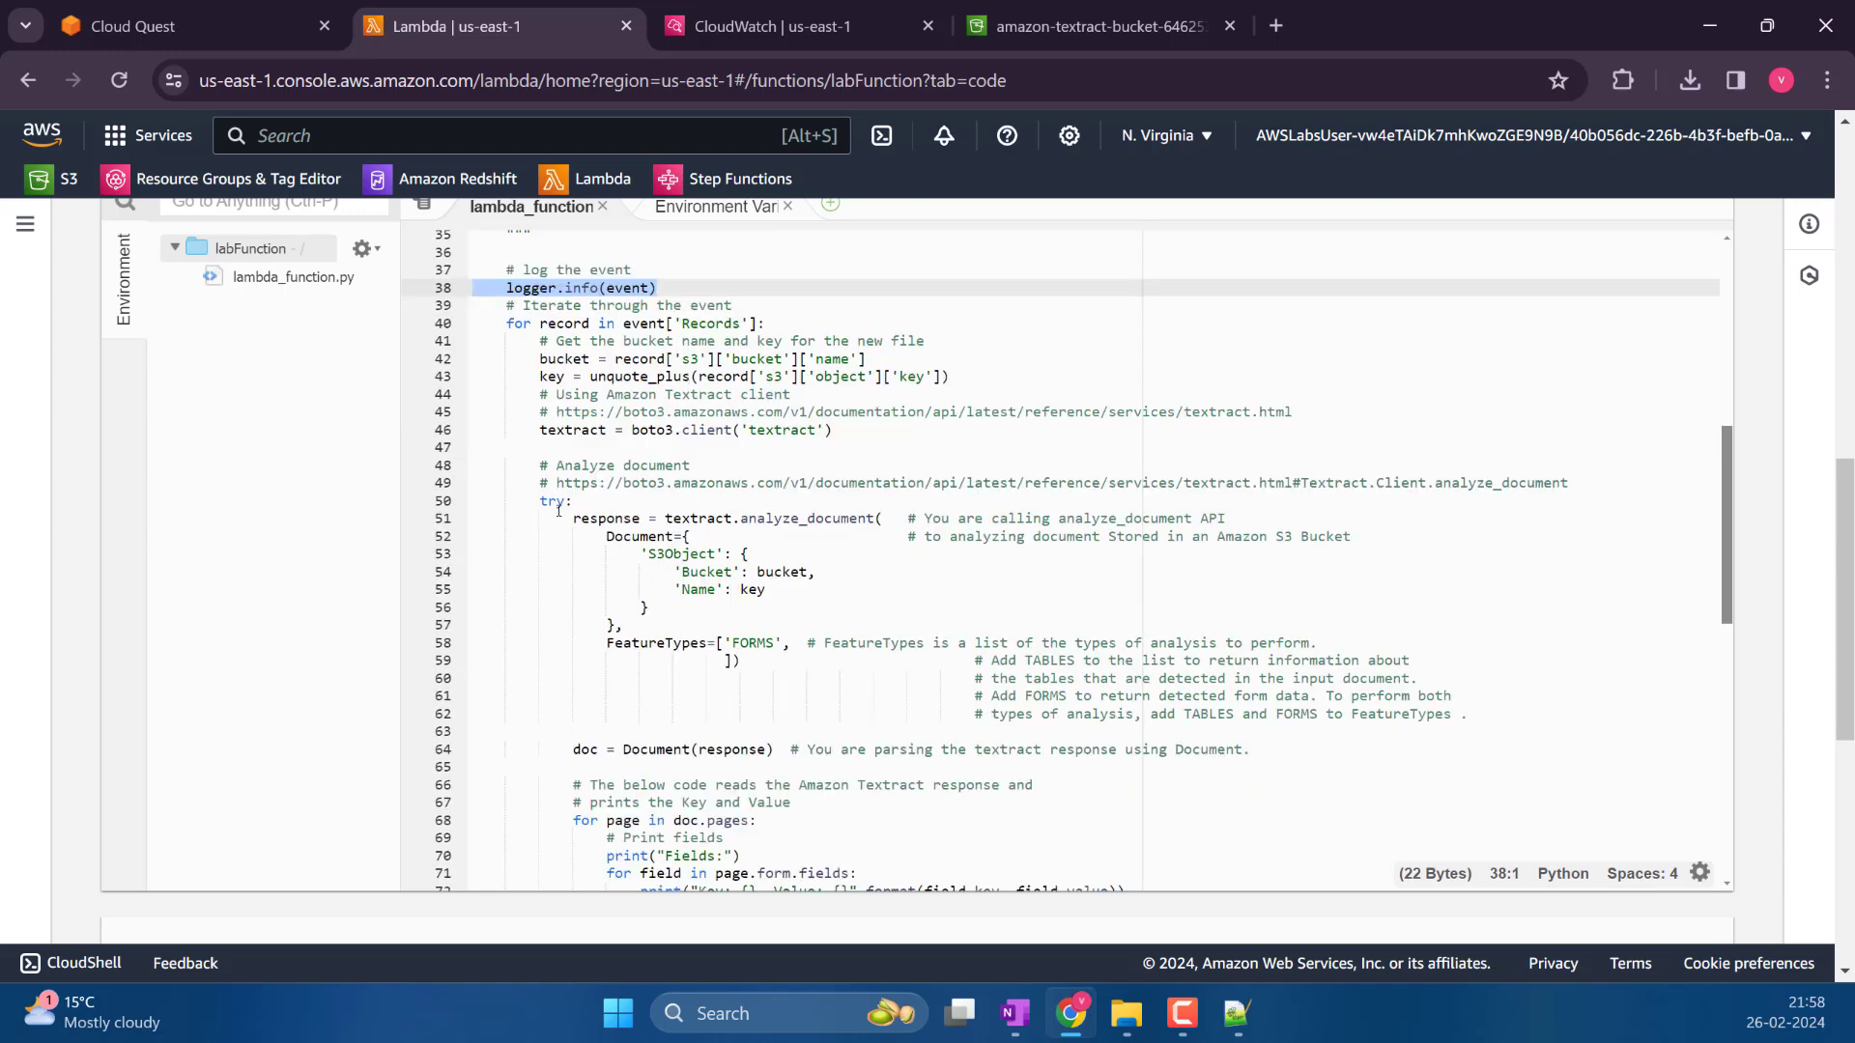
{"action": "left_click", "coordinate": [820, 615]}
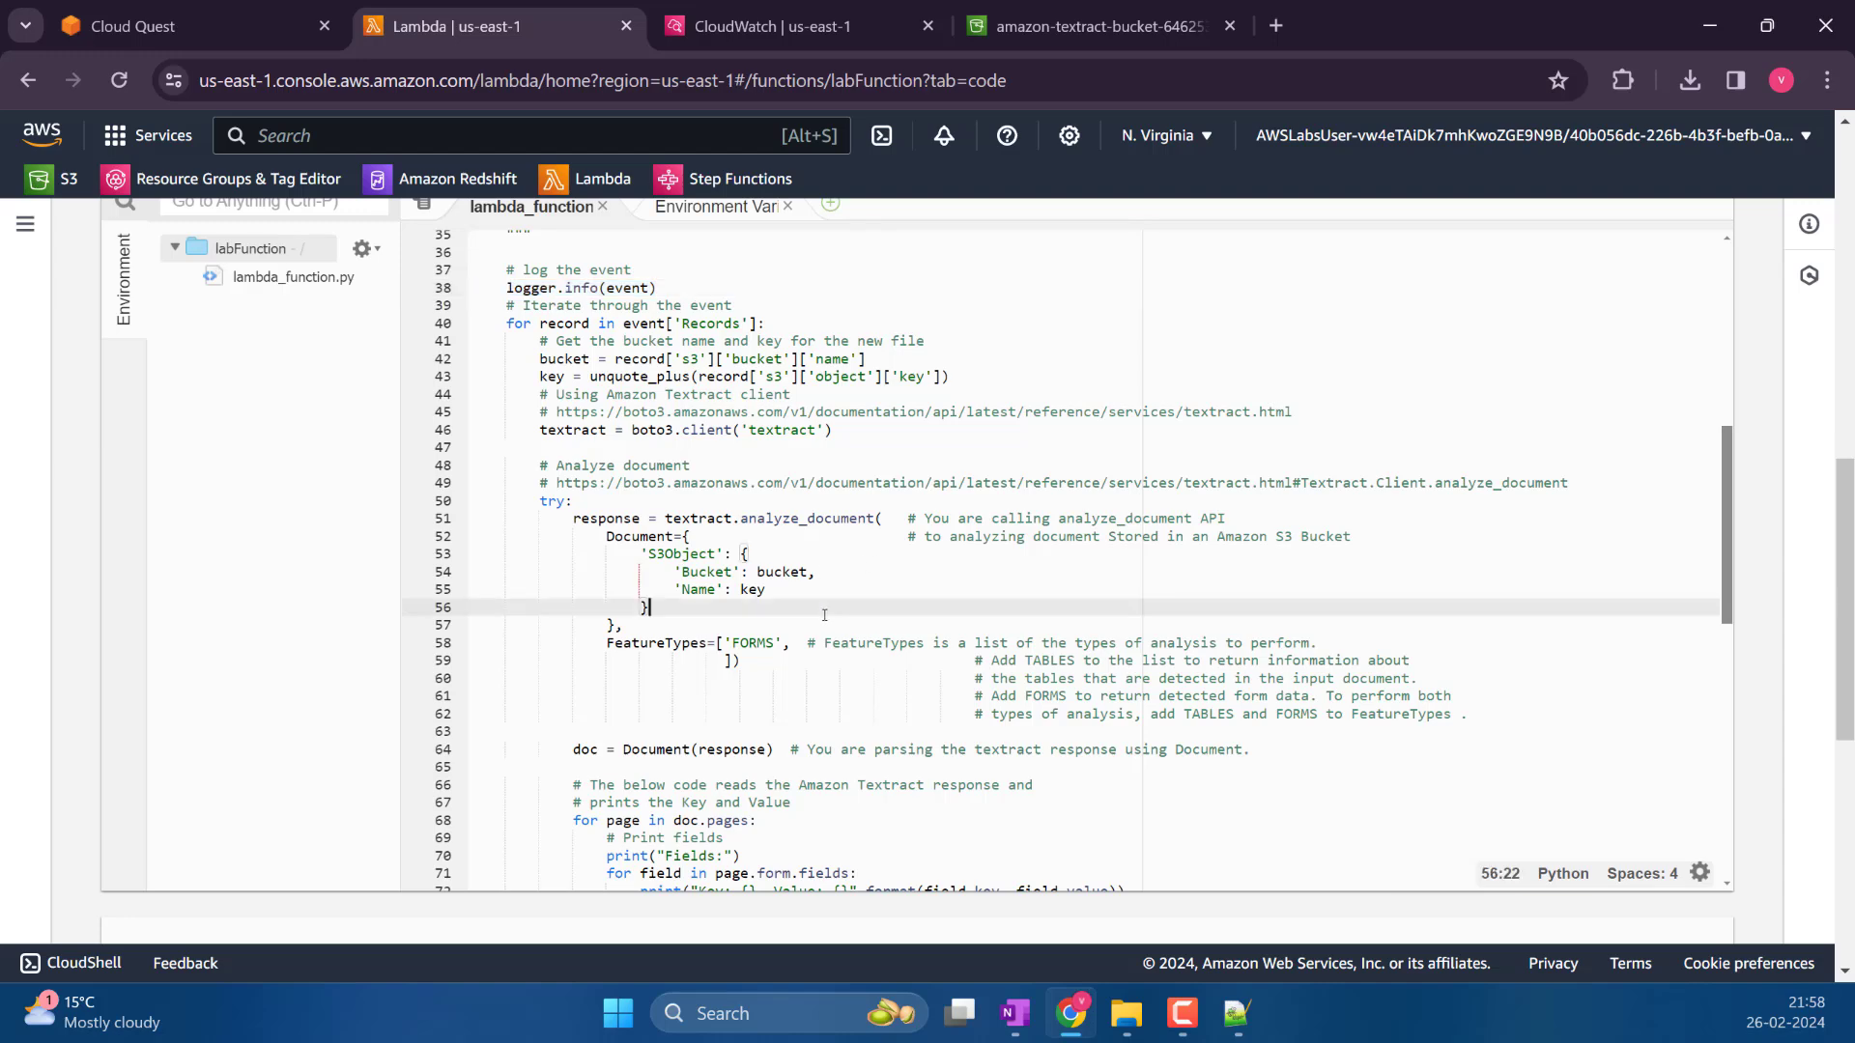
{"action": "scroll", "coordinate": [826, 615], "scroll_direction": "down", "scroll_amount": 4}
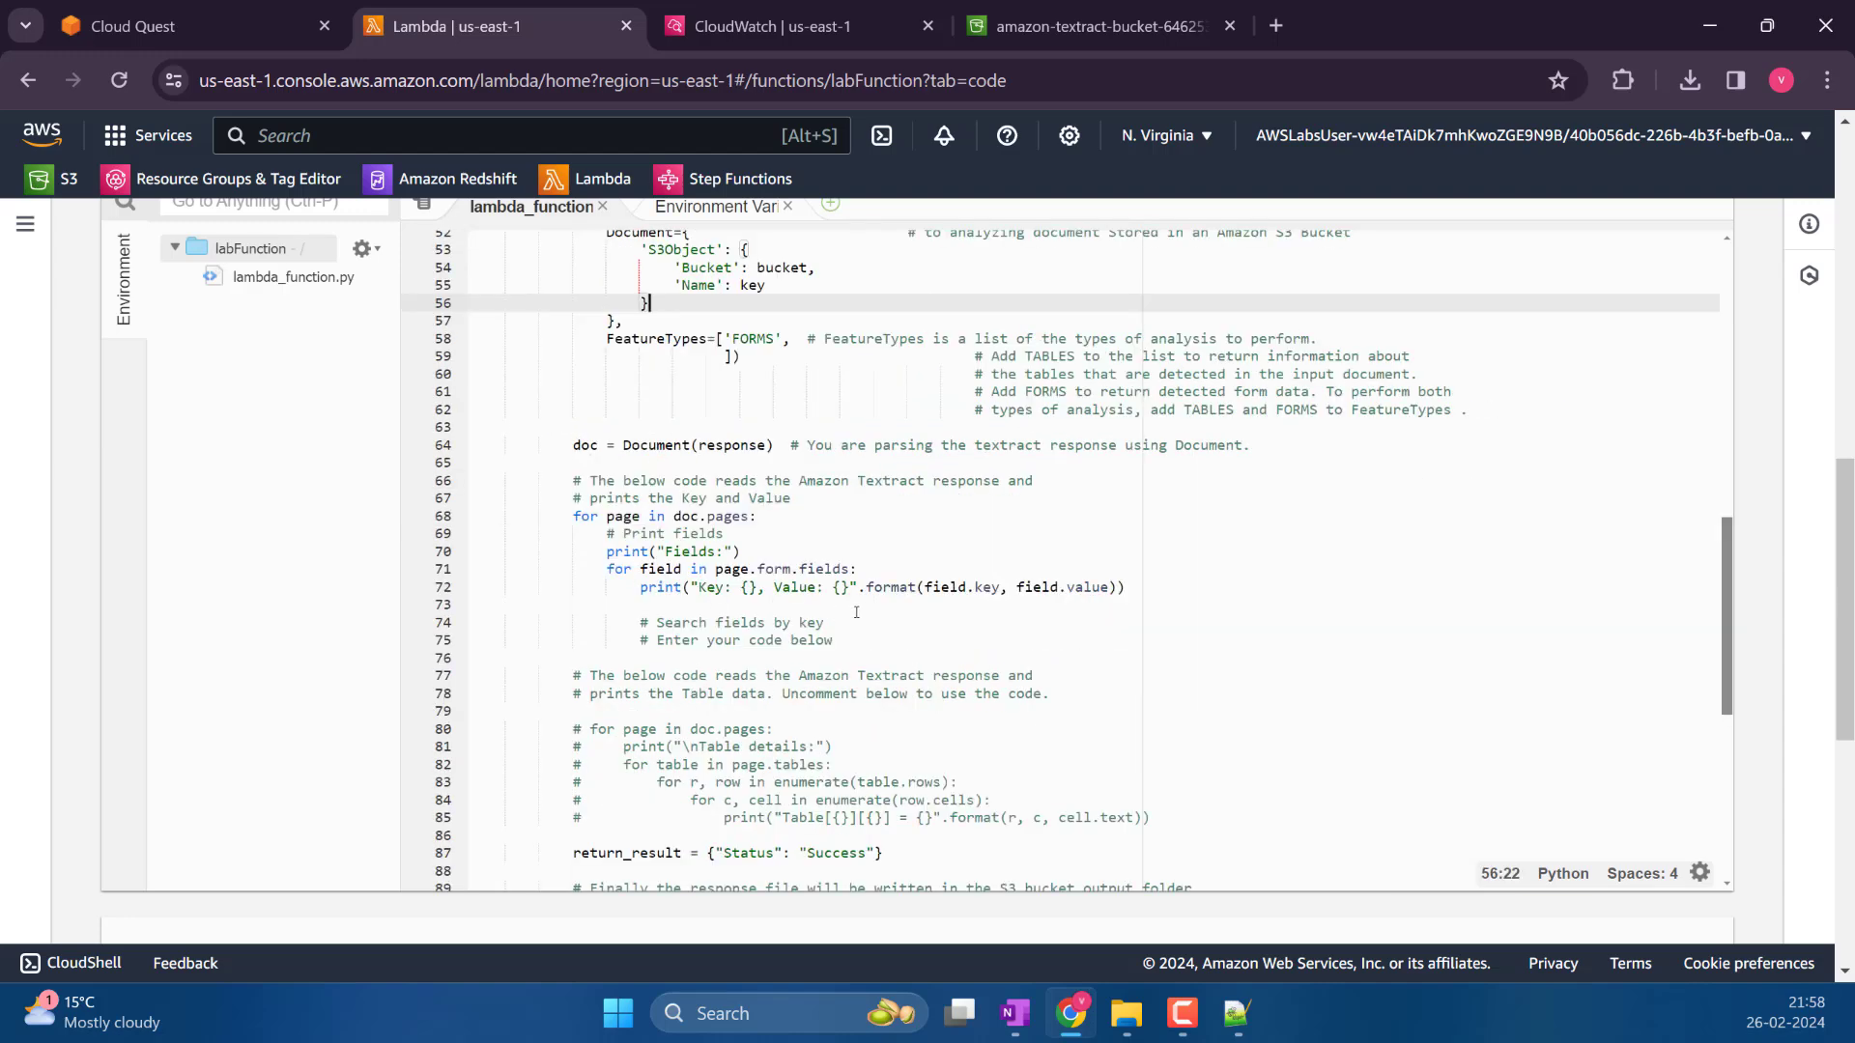
{"action": "scroll", "coordinate": [719, 551], "scroll_direction": "down", "scroll_amount": 2}
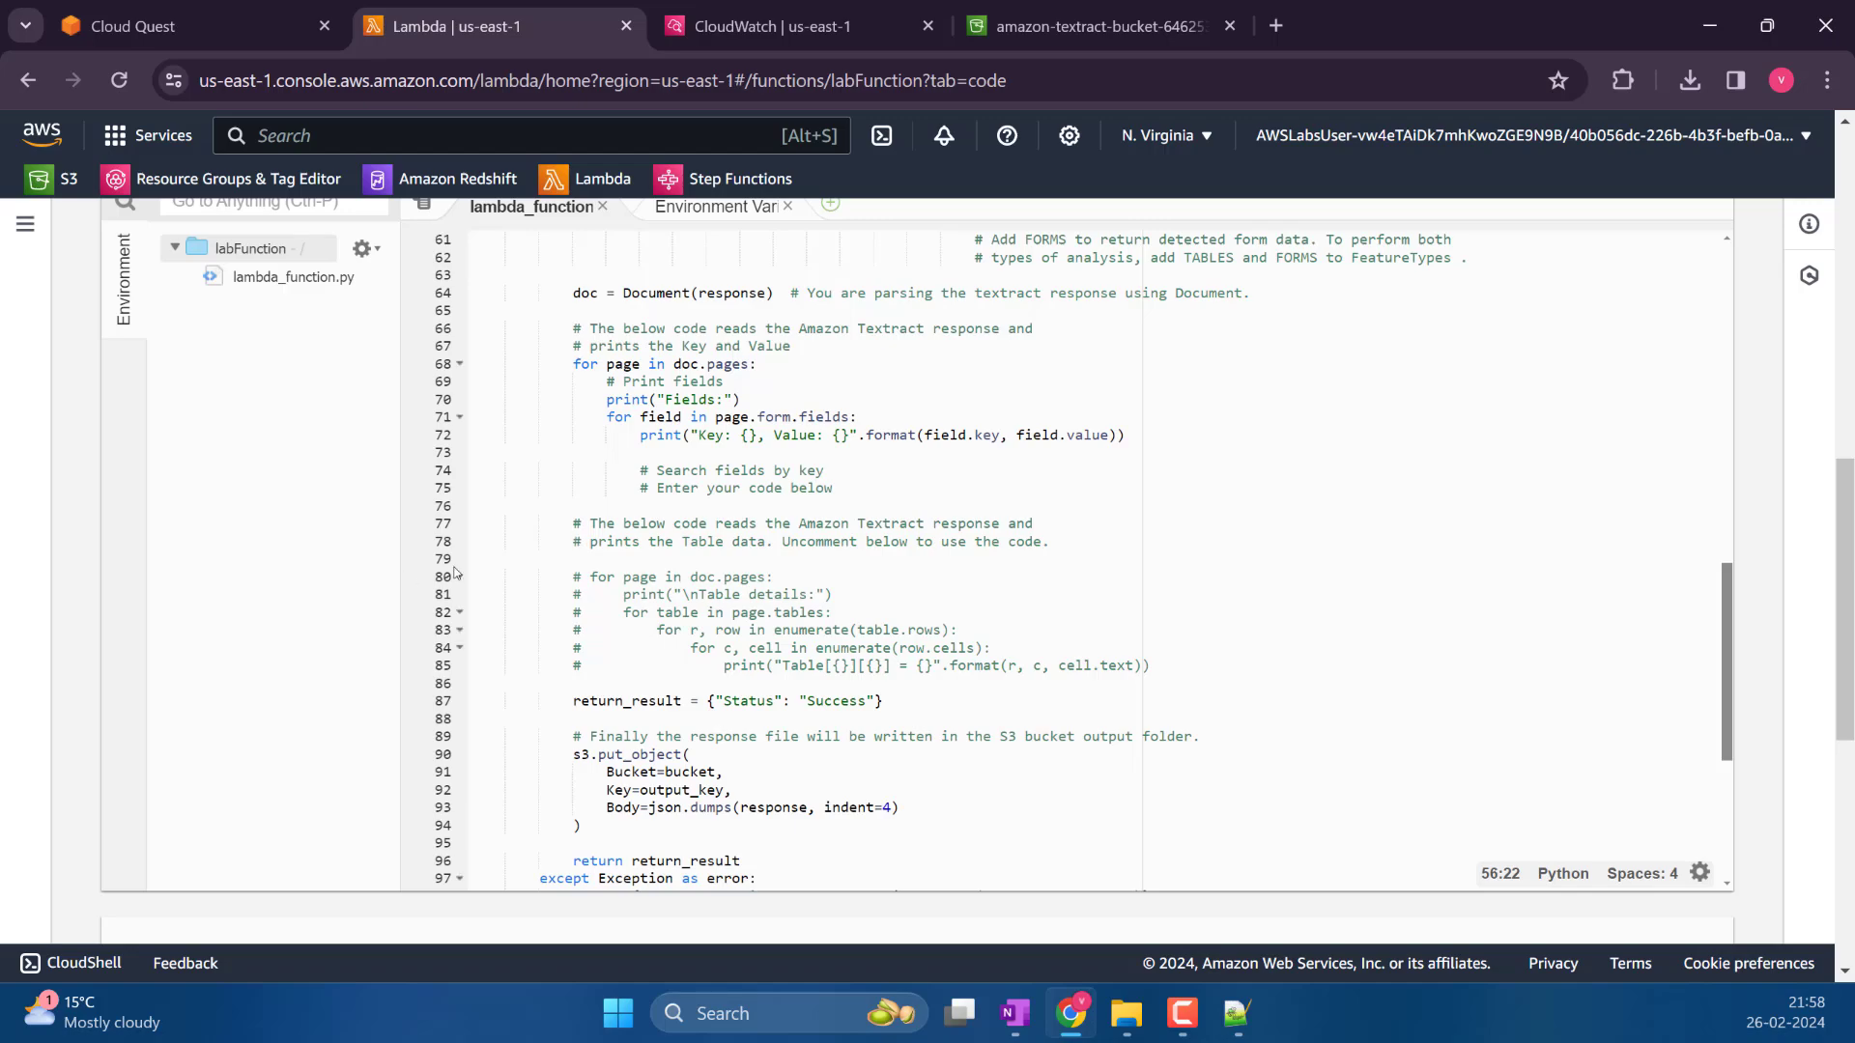
Copy the sample test event JSON from the end of lambda_function.py and open the function's test event configuration
{"action": "scroll", "coordinate": [582, 534], "scroll_direction": "up", "scroll_amount": 9}
{"action": "scroll", "coordinate": [583, 534], "scroll_direction": "up", "scroll_amount": 5}
{"action": "scroll", "coordinate": [748, 524], "scroll_direction": "down", "scroll_amount": 20}
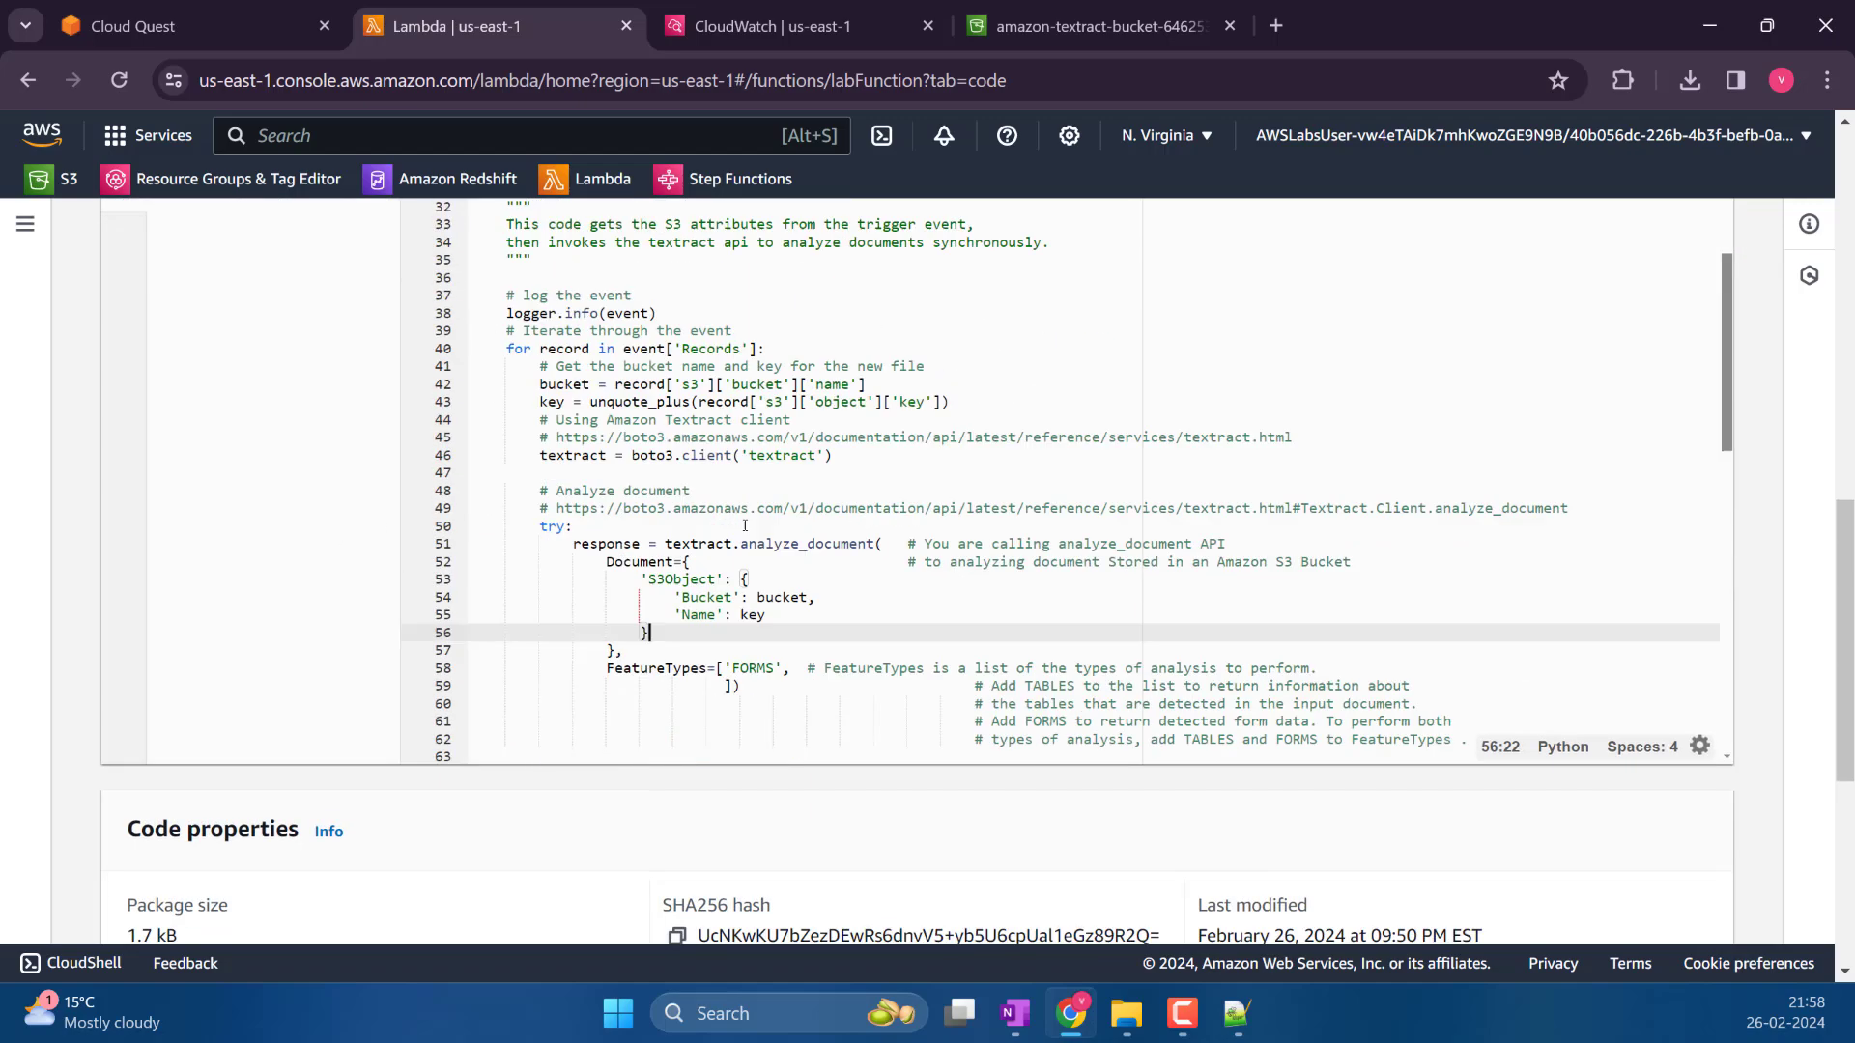
{"action": "left_click_drag", "start_coordinate": [502, 646], "coordinate": [468, 425]}
{"action": "key", "text": "ctrl+c"}
{"action": "scroll", "coordinate": [731, 471], "scroll_direction": "up", "scroll_amount": 9}
{"action": "scroll", "coordinate": [731, 470], "scroll_direction": "up", "scroll_amount": 18}
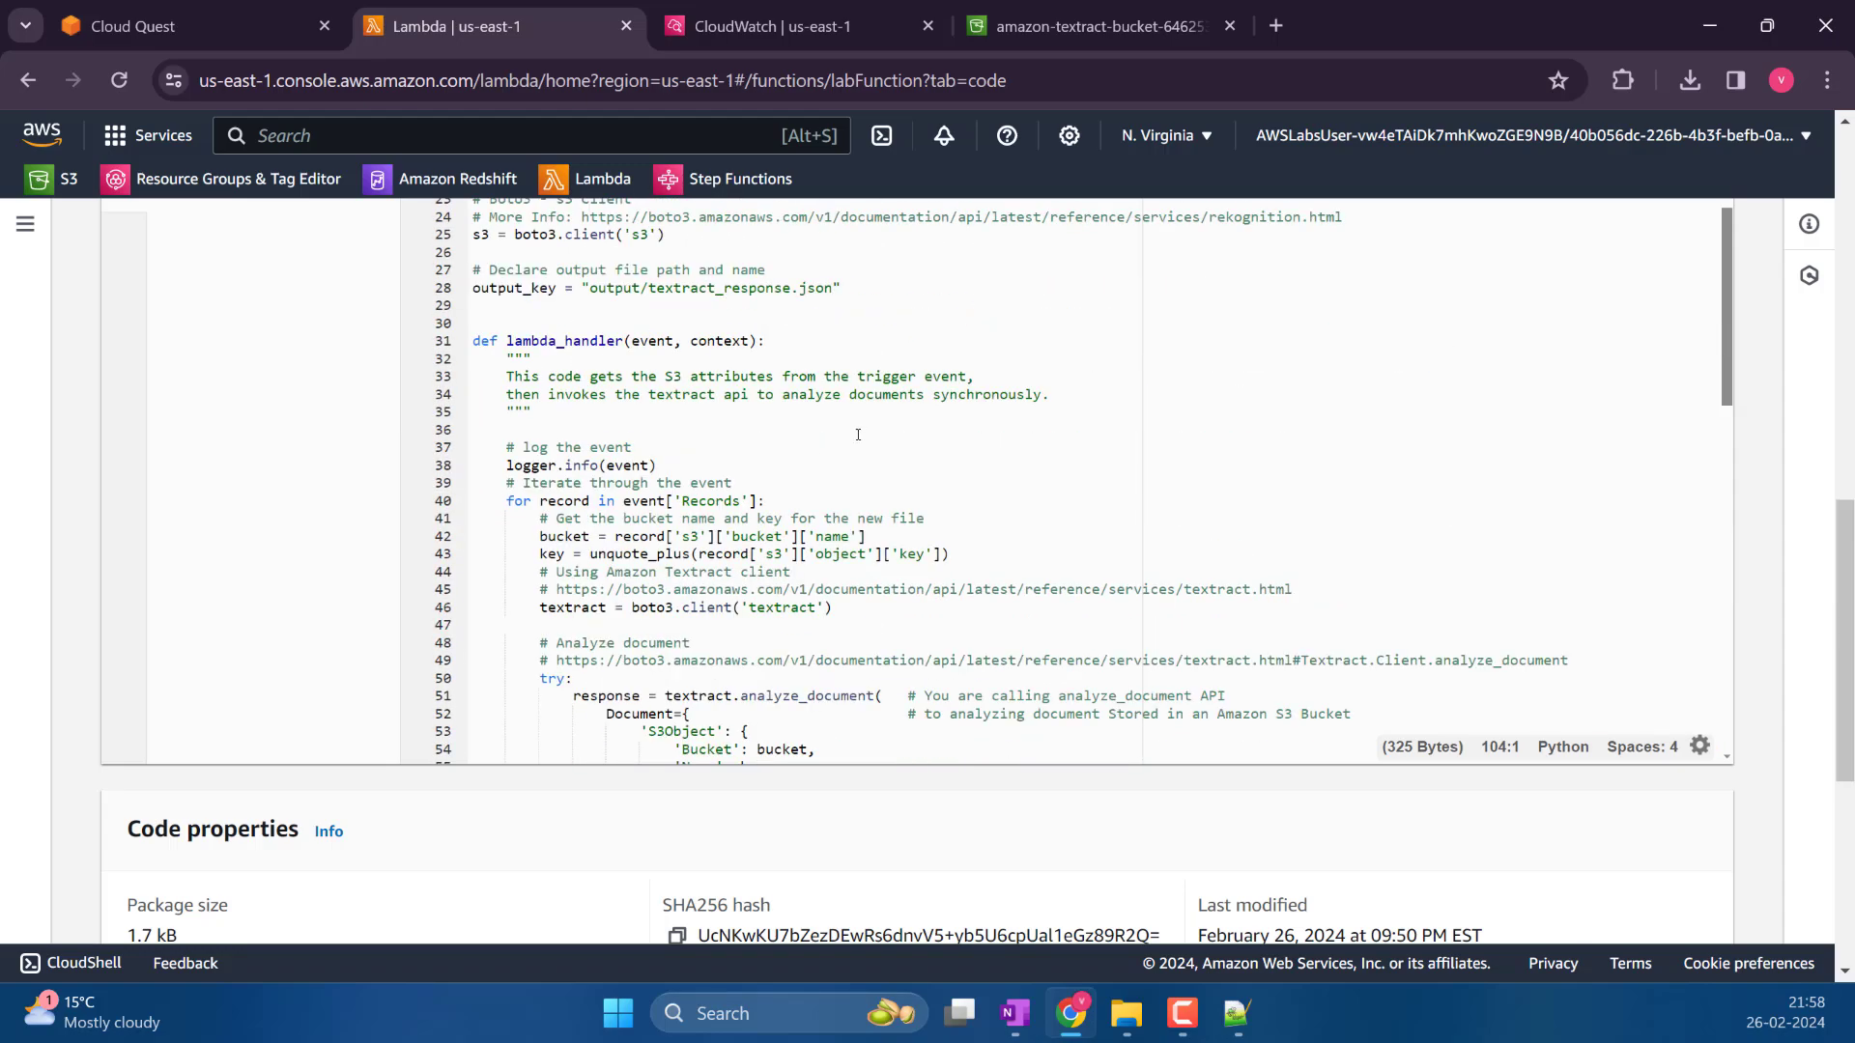
{"action": "left_click", "coordinate": [635, 539]}
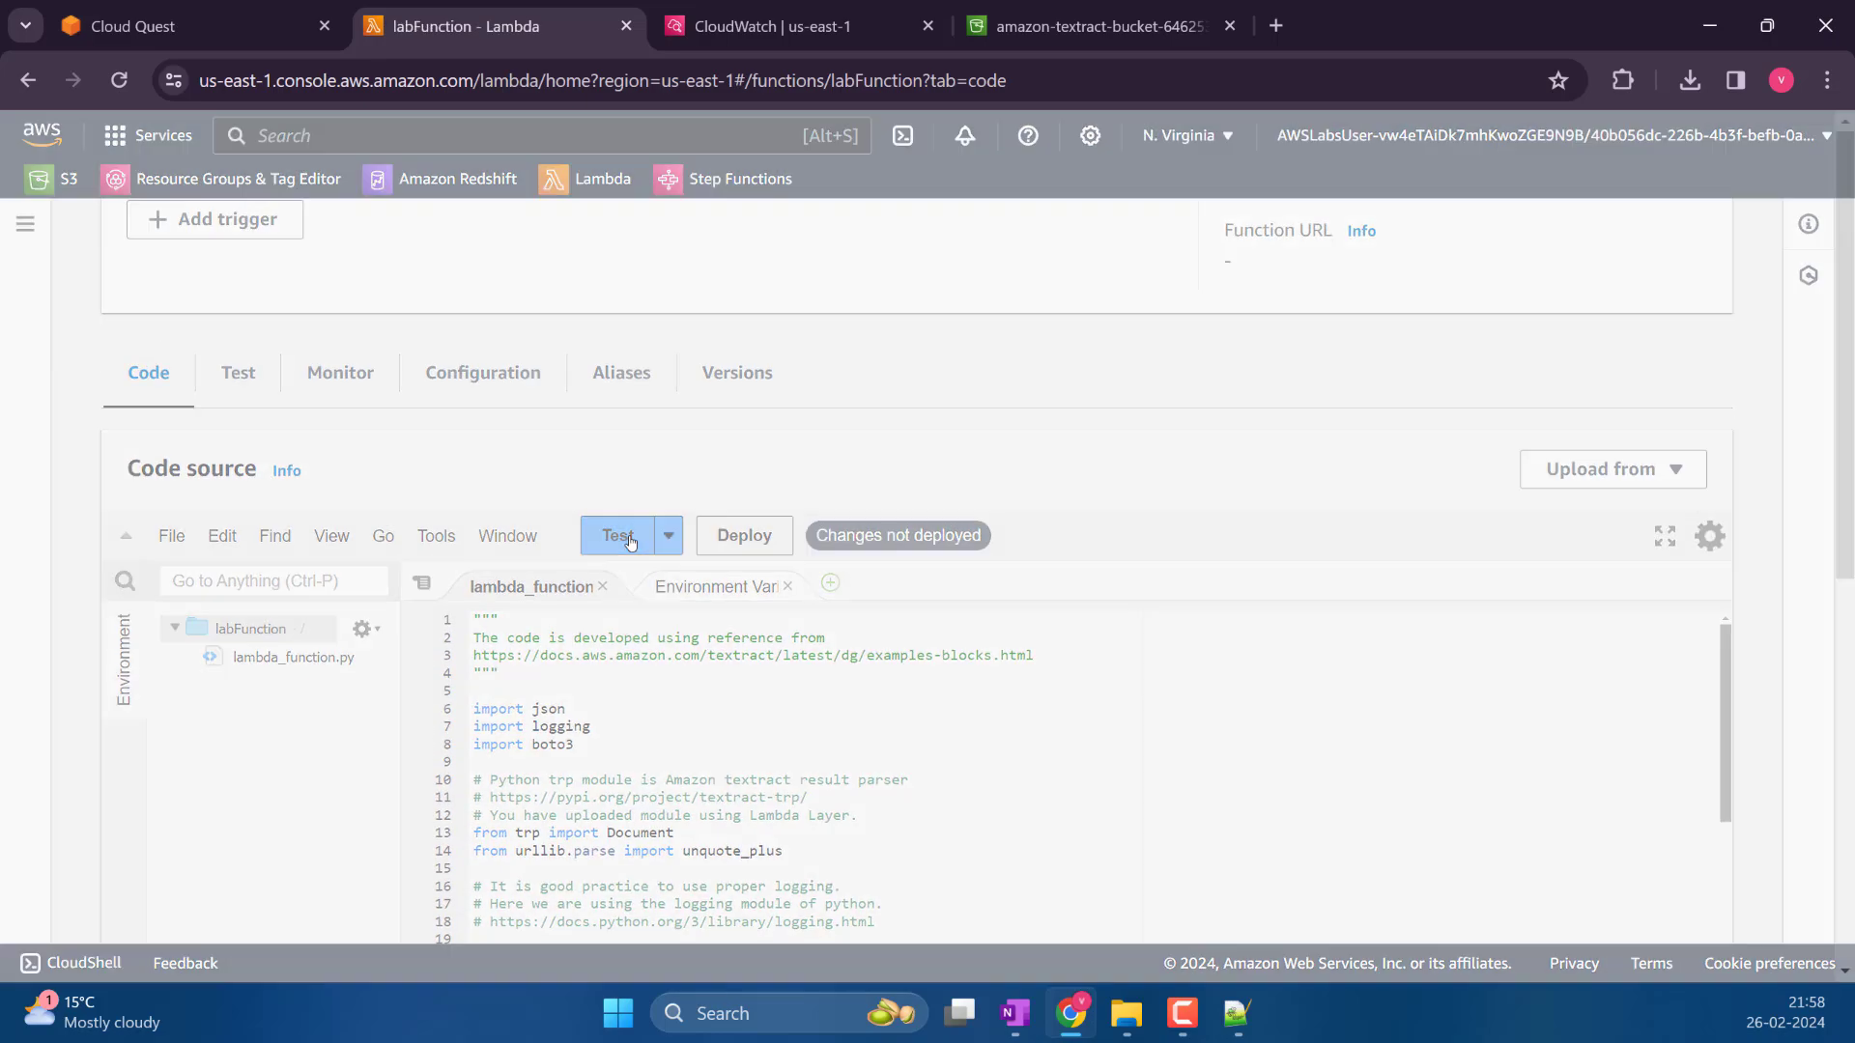
Create and save a test event named dummy, replacing the template JSON with the copied sample S3 record for input/employment_form.png
{"action": "left_click", "coordinate": [599, 523]}
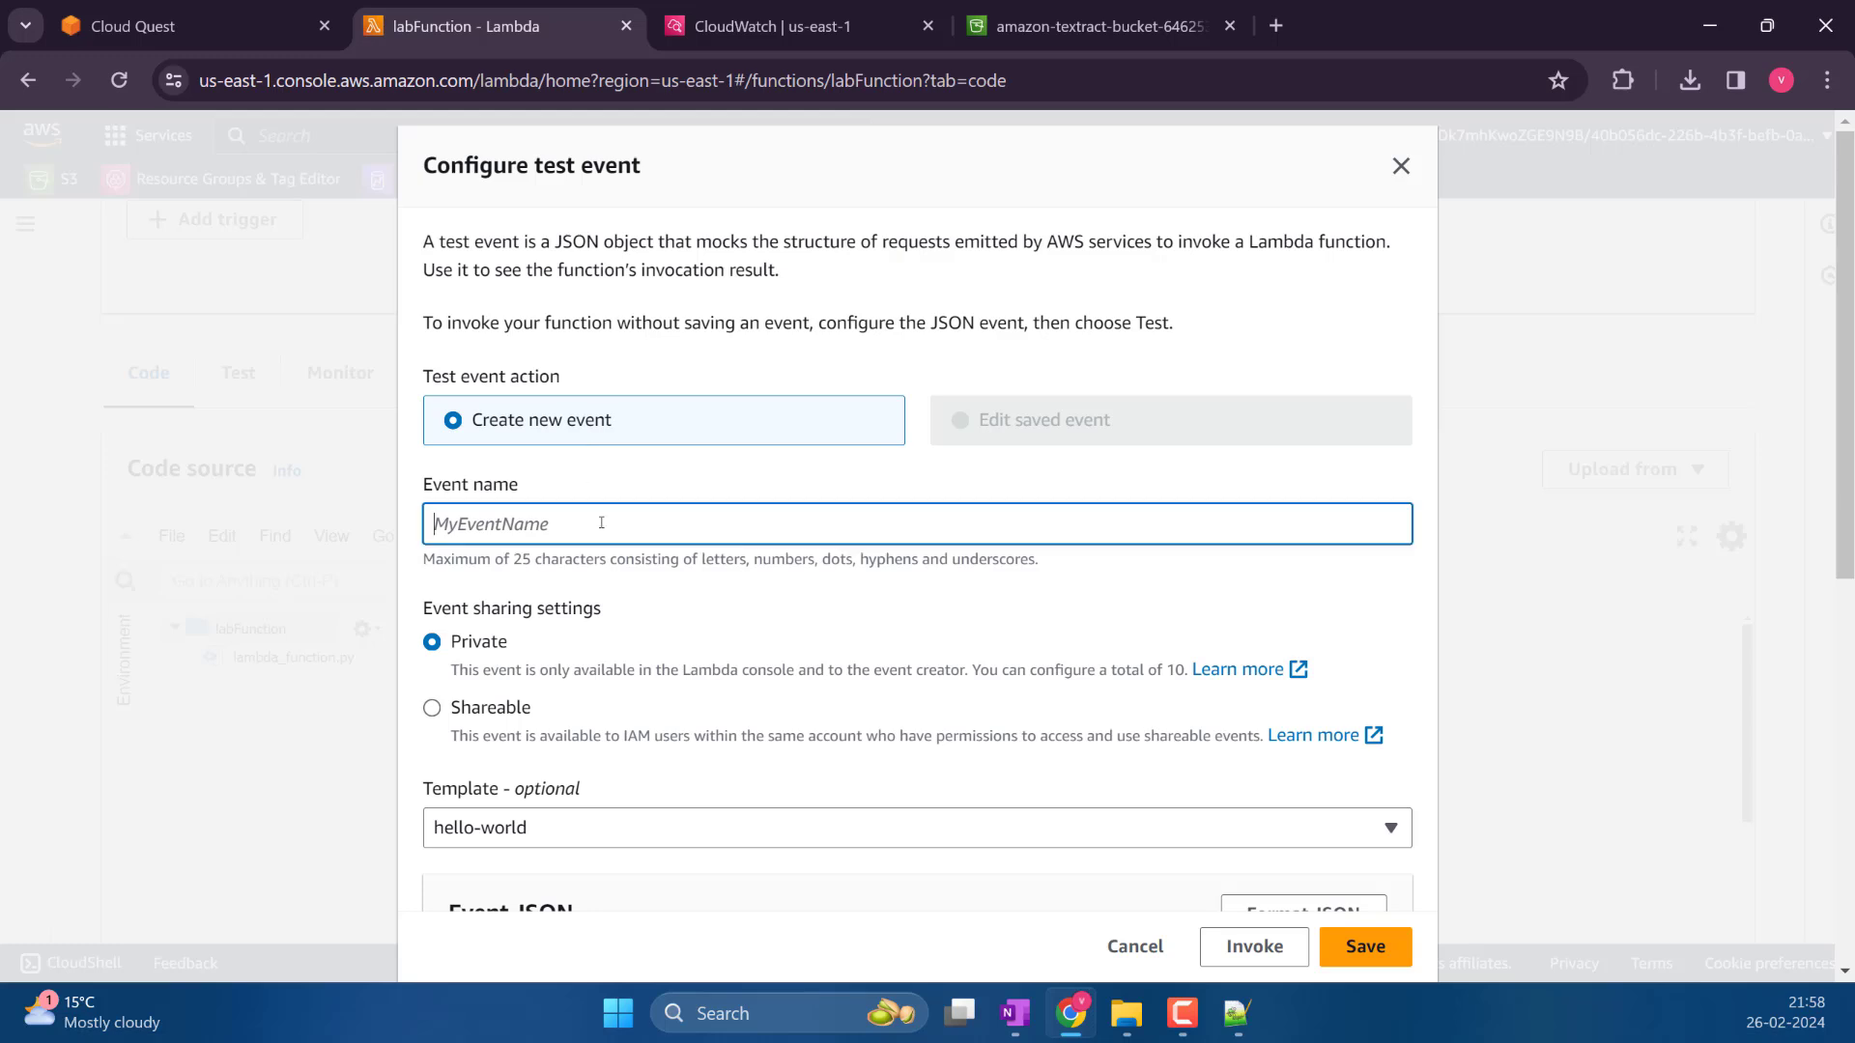
{"action": "type", "text": "dummy"}
{"action": "scroll", "coordinate": [633, 628], "scroll_direction": "down", "scroll_amount": 5}
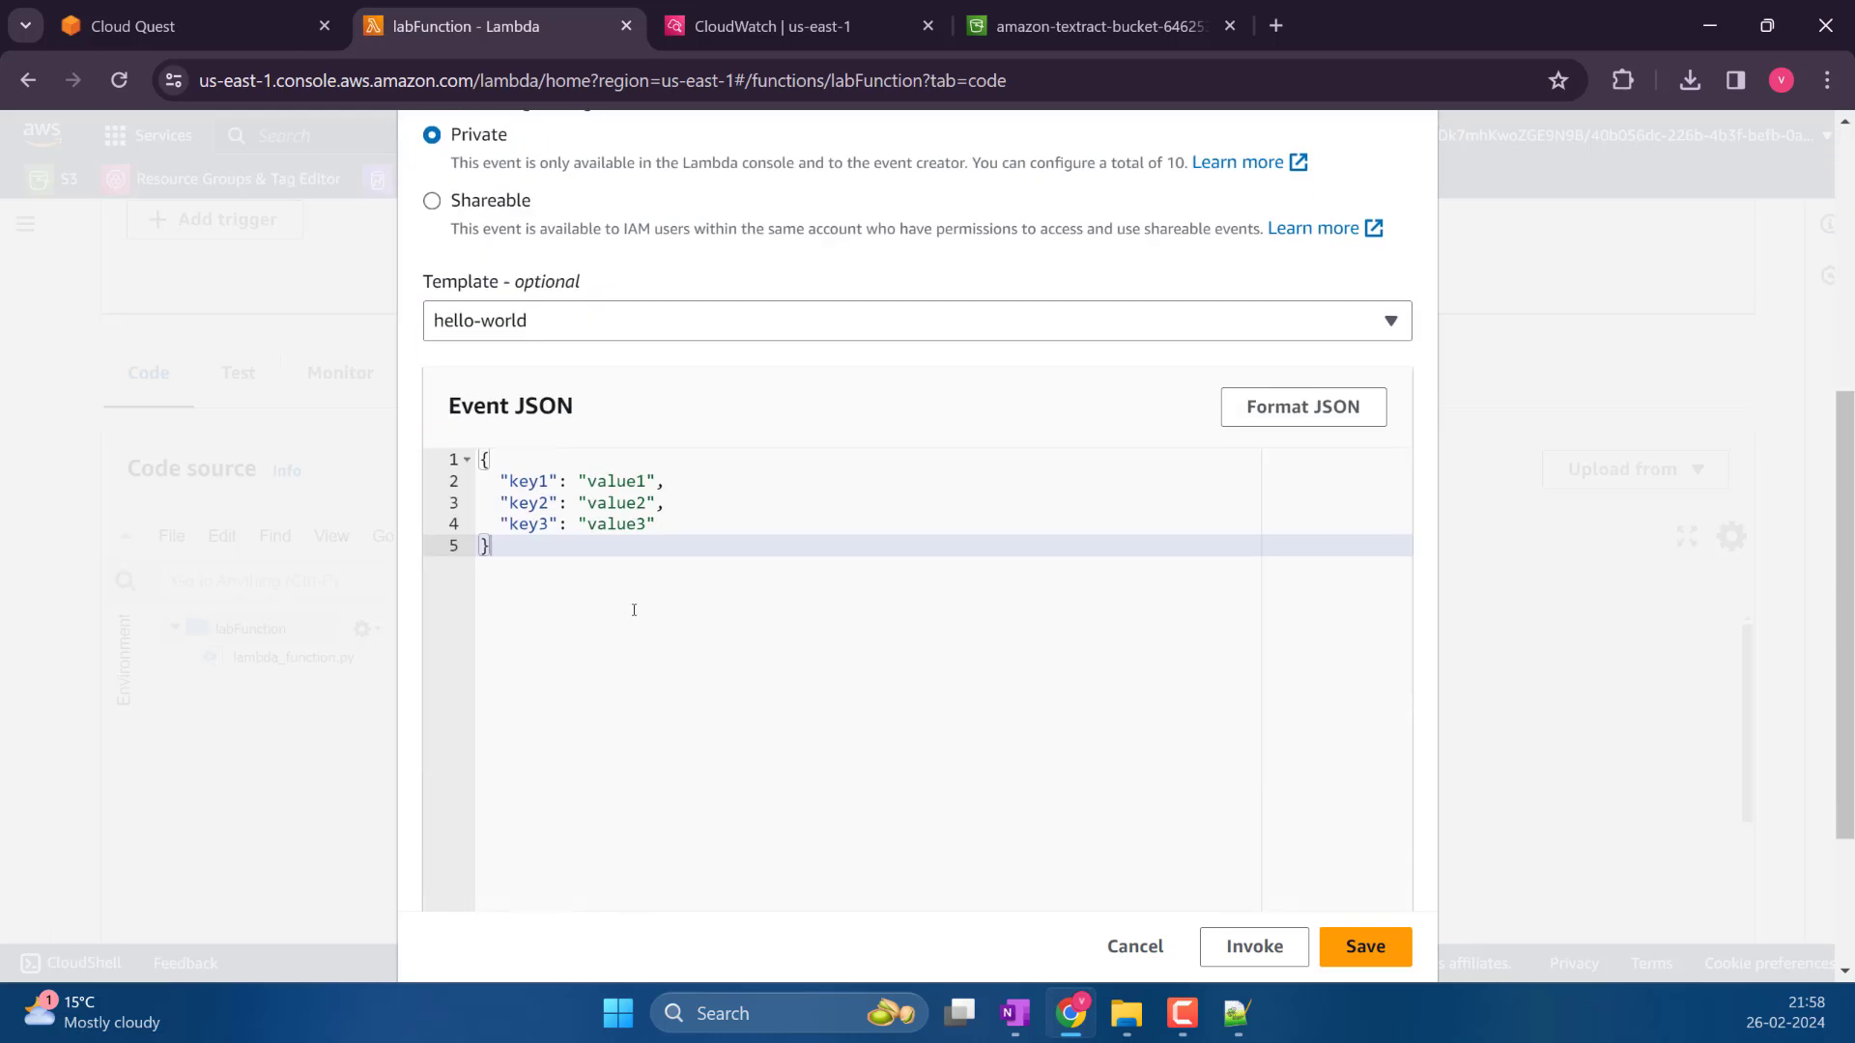
{"action": "key", "text": "ctrl+a"}
{"action": "key", "text": "ctrl+v"}
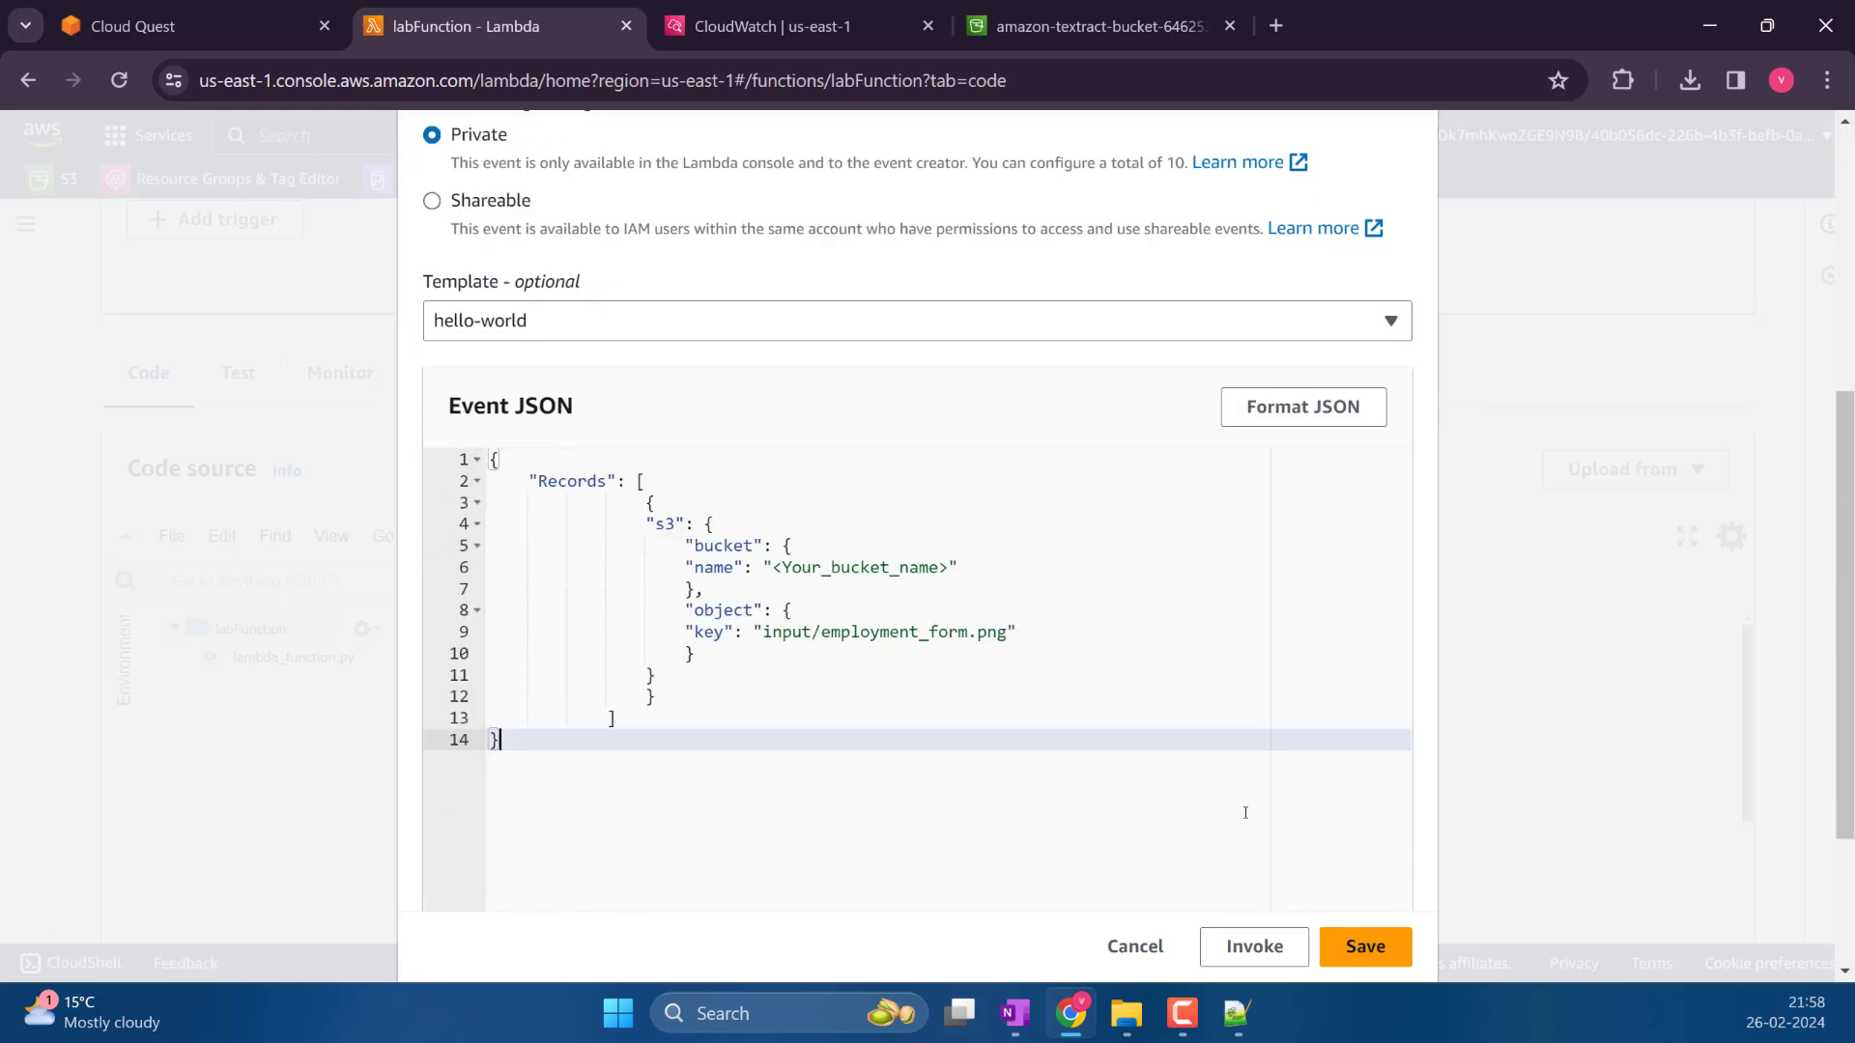
{"action": "left_click", "coordinate": [1339, 956]}
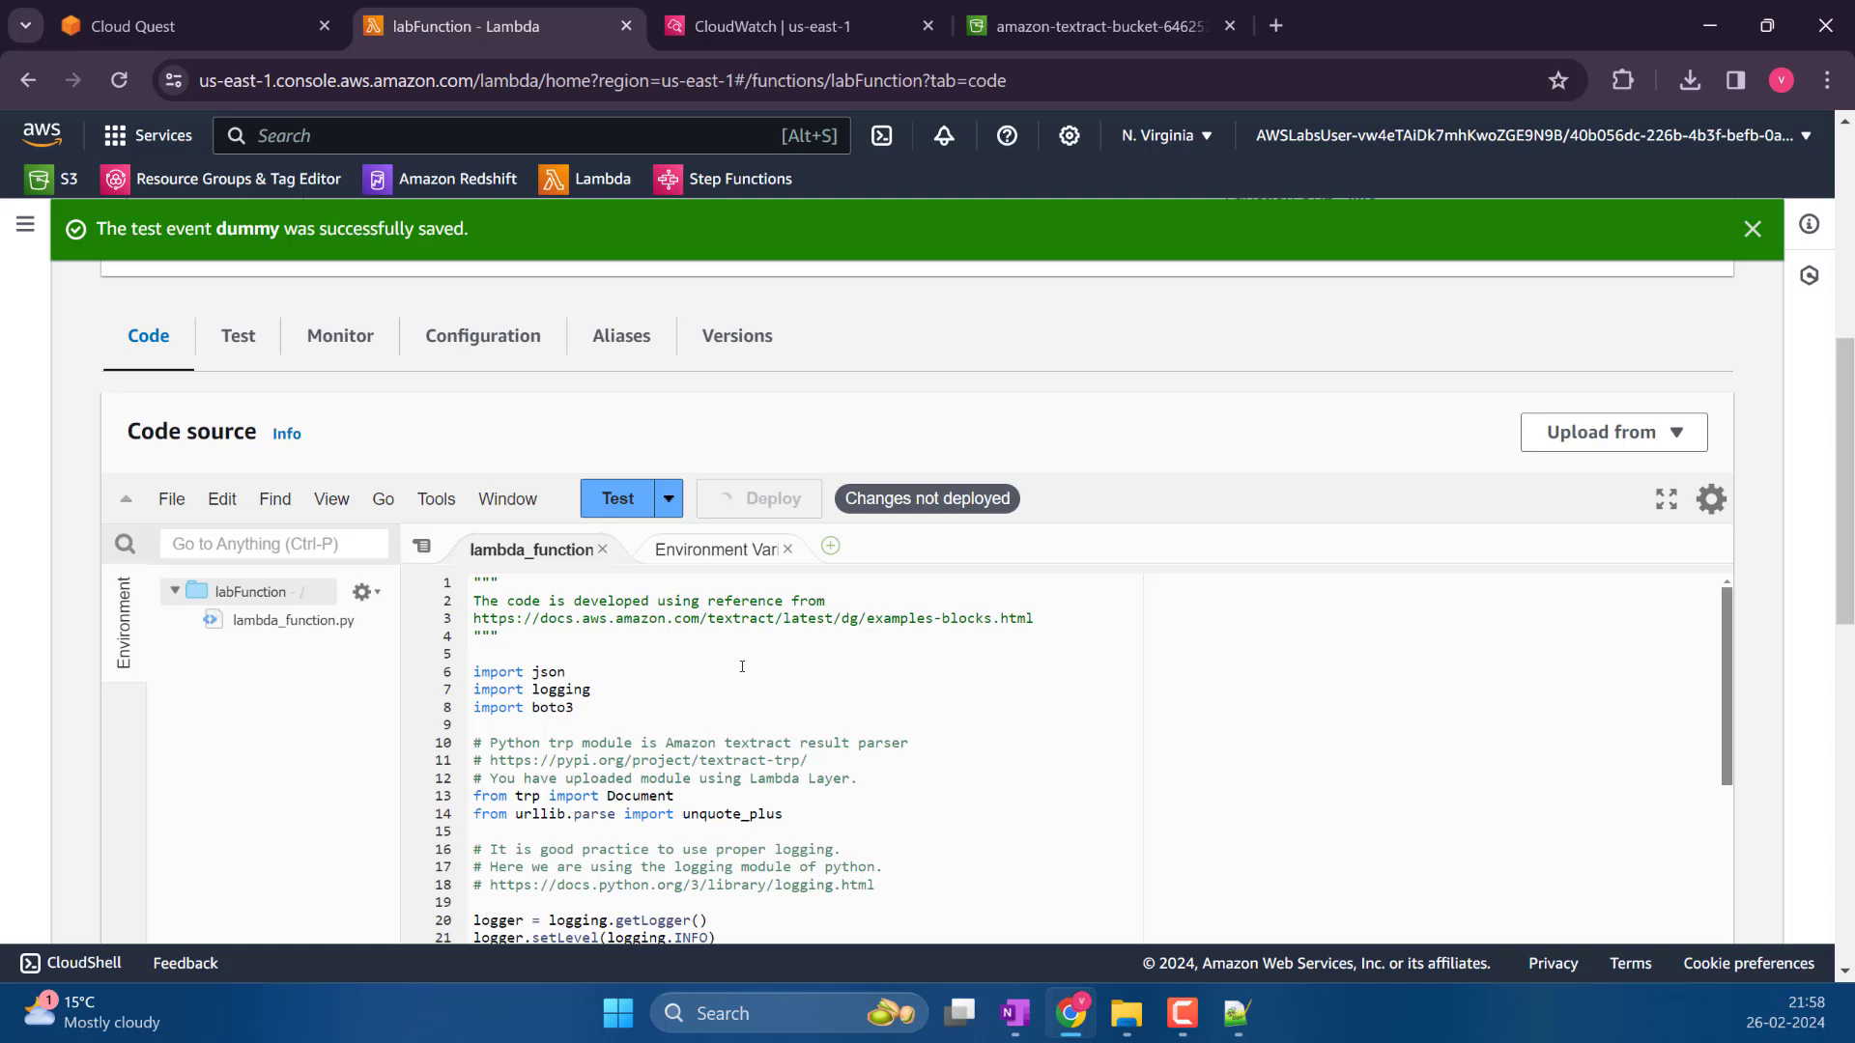
Deploy the pending changes to labFunction and run the dummy test event
{"action": "left_click", "coordinate": [1755, 229]}
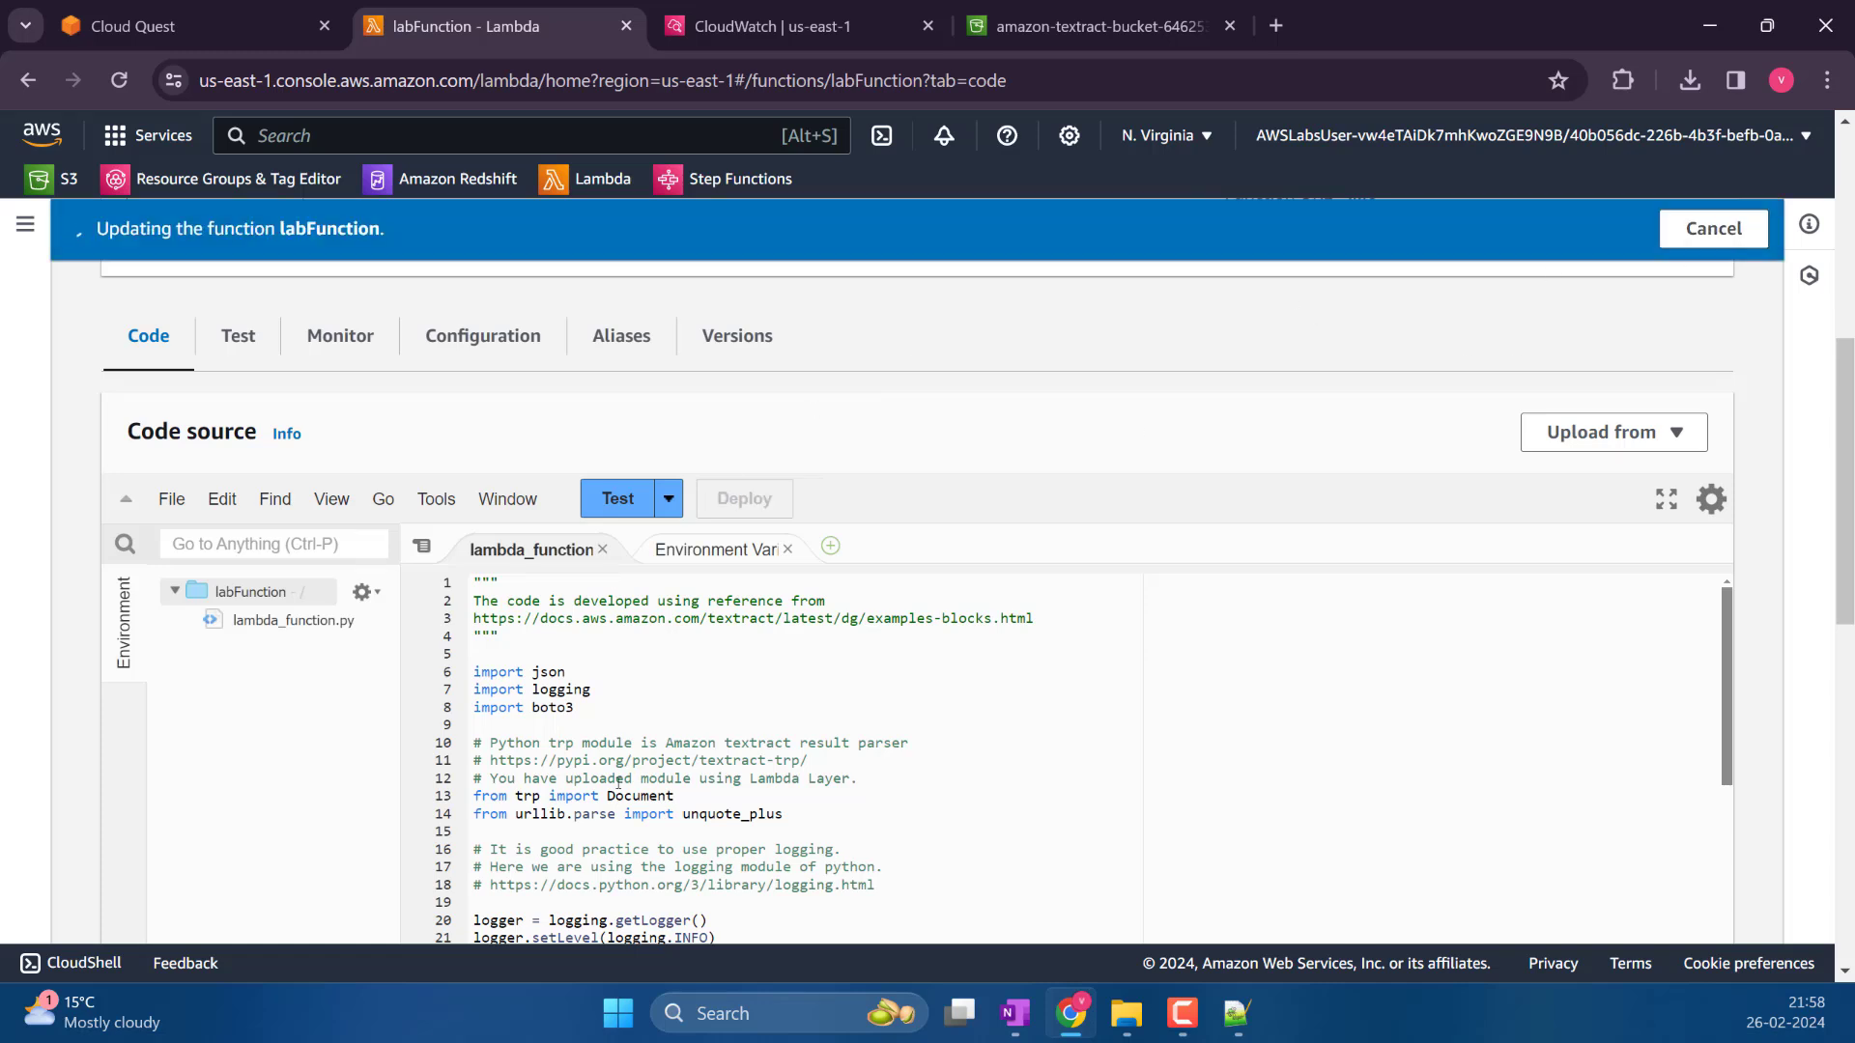
{"action": "scroll", "coordinate": [666, 749], "scroll_direction": "down", "scroll_amount": 5}
{"action": "scroll", "coordinate": [702, 778], "scroll_direction": "down", "scroll_amount": 5}
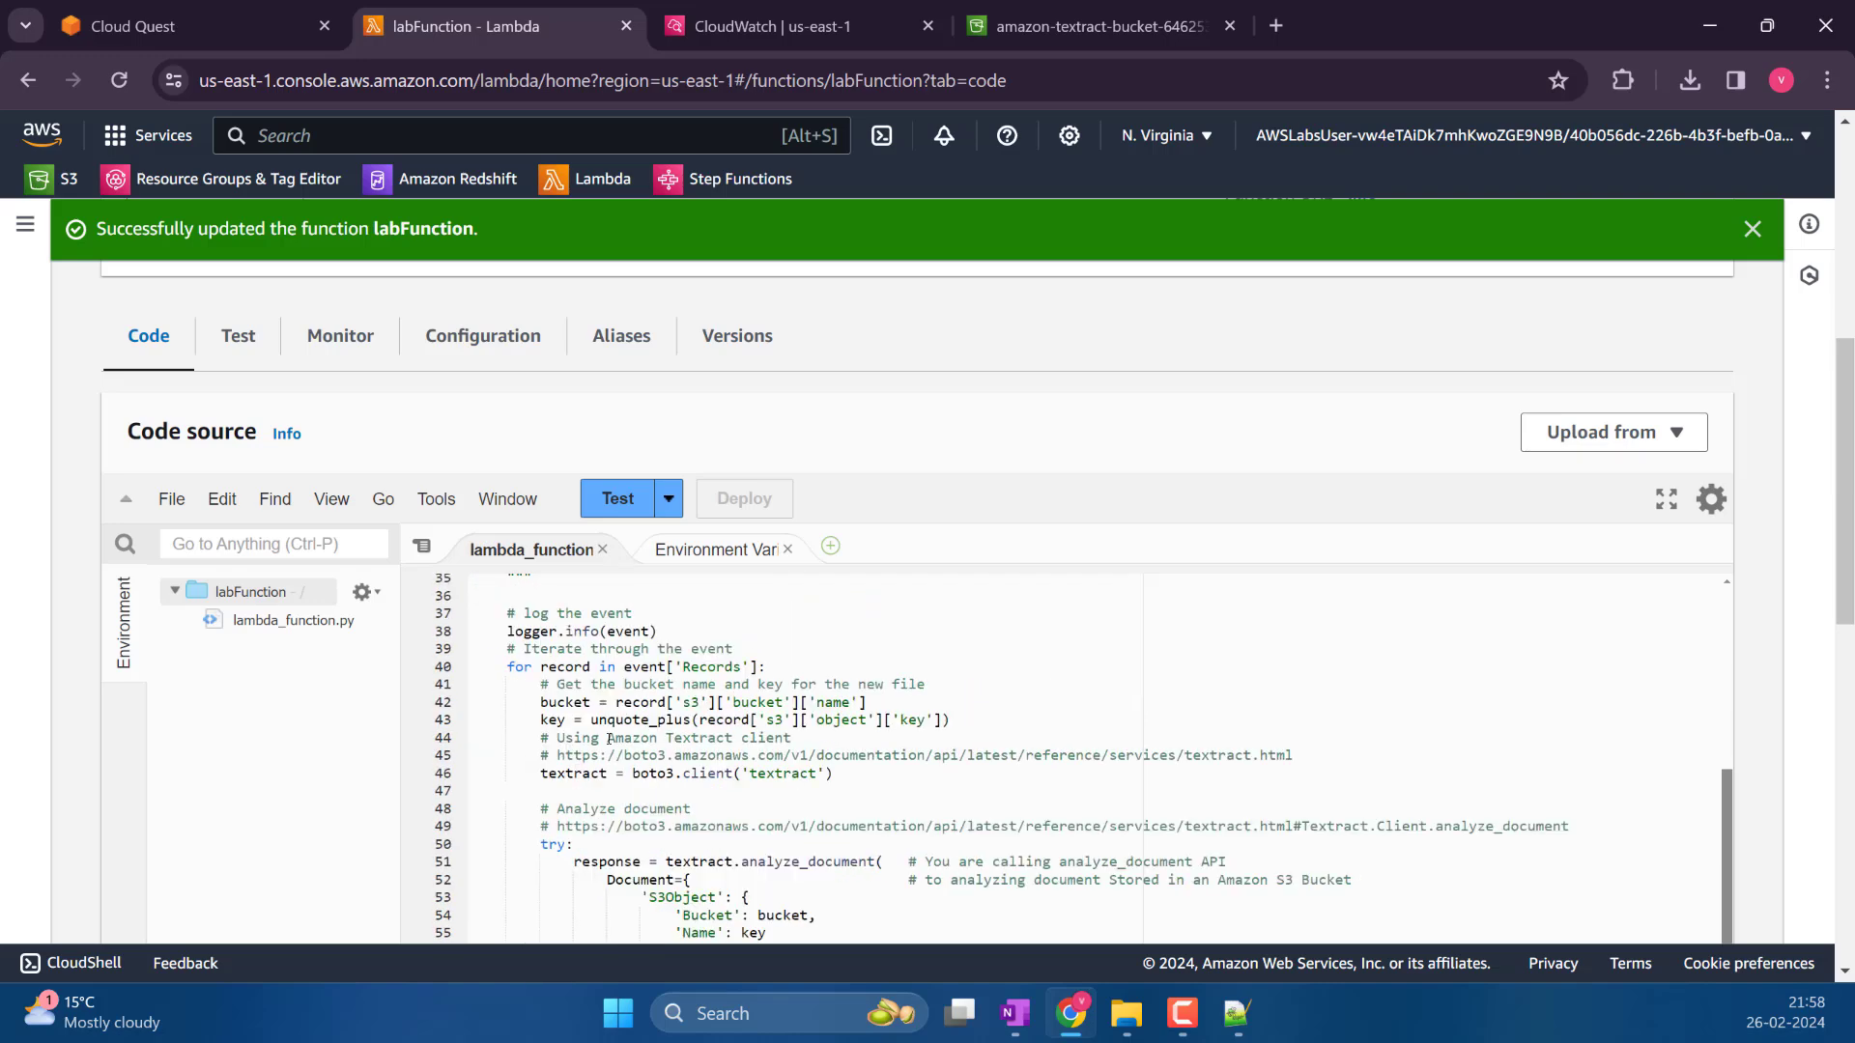
{"action": "left_click", "coordinate": [1748, 228]}
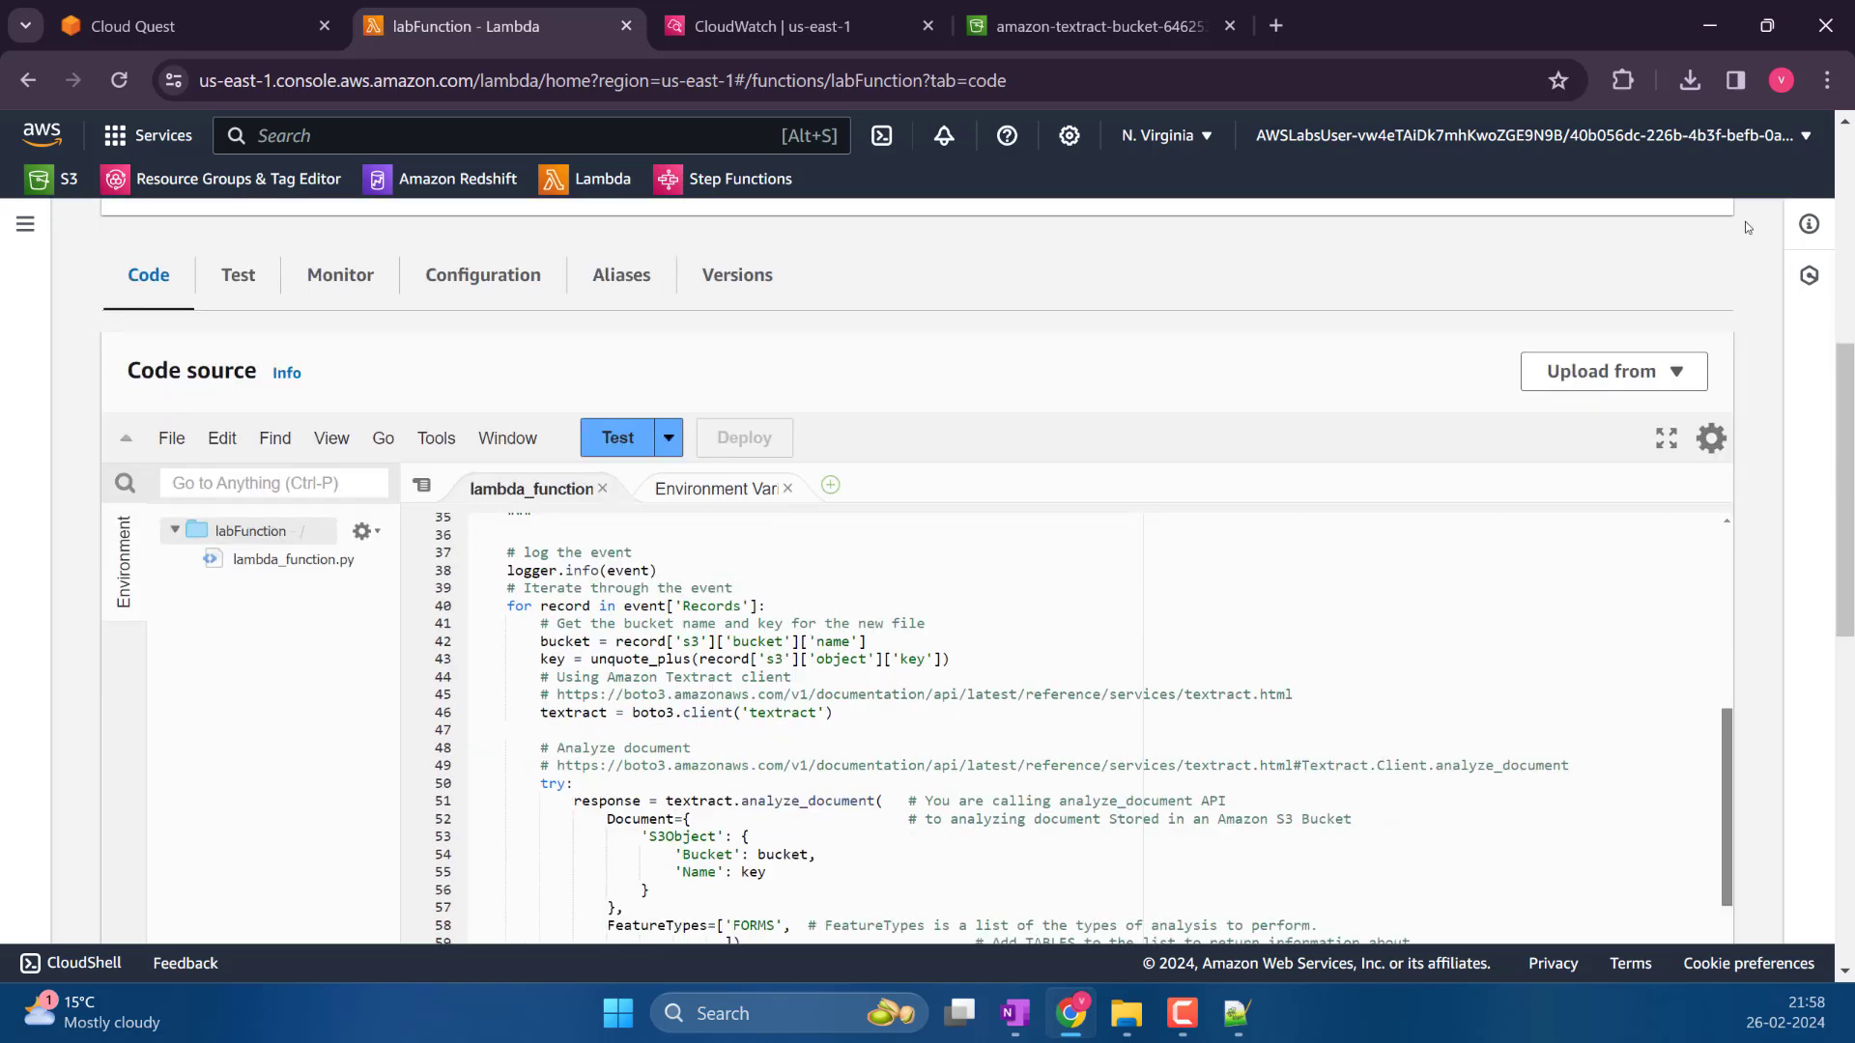
{"action": "left_click", "coordinate": [618, 438]}
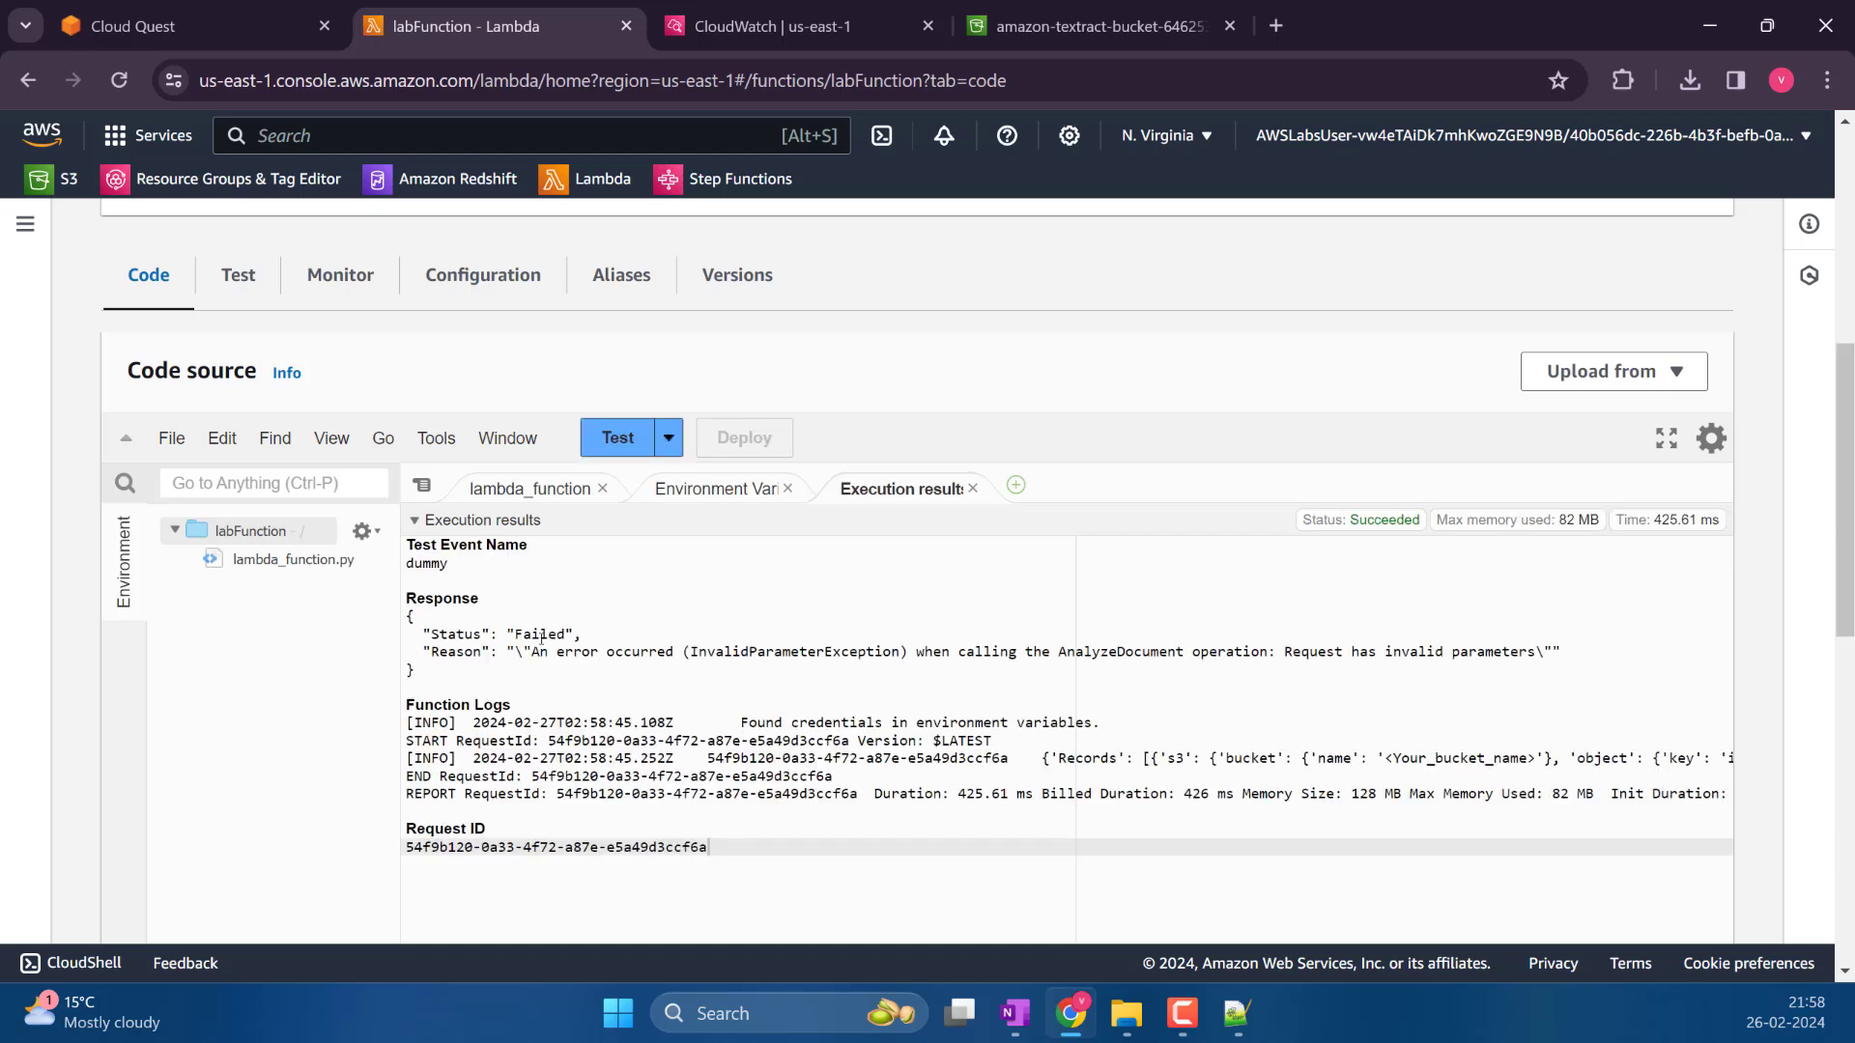
Examine the Status and Reason values in the dummy test's execution response
{"action": "double_click", "coordinate": [542, 635]}
{"action": "scroll", "coordinate": [744, 649], "scroll_direction": "down", "scroll_amount": 1}
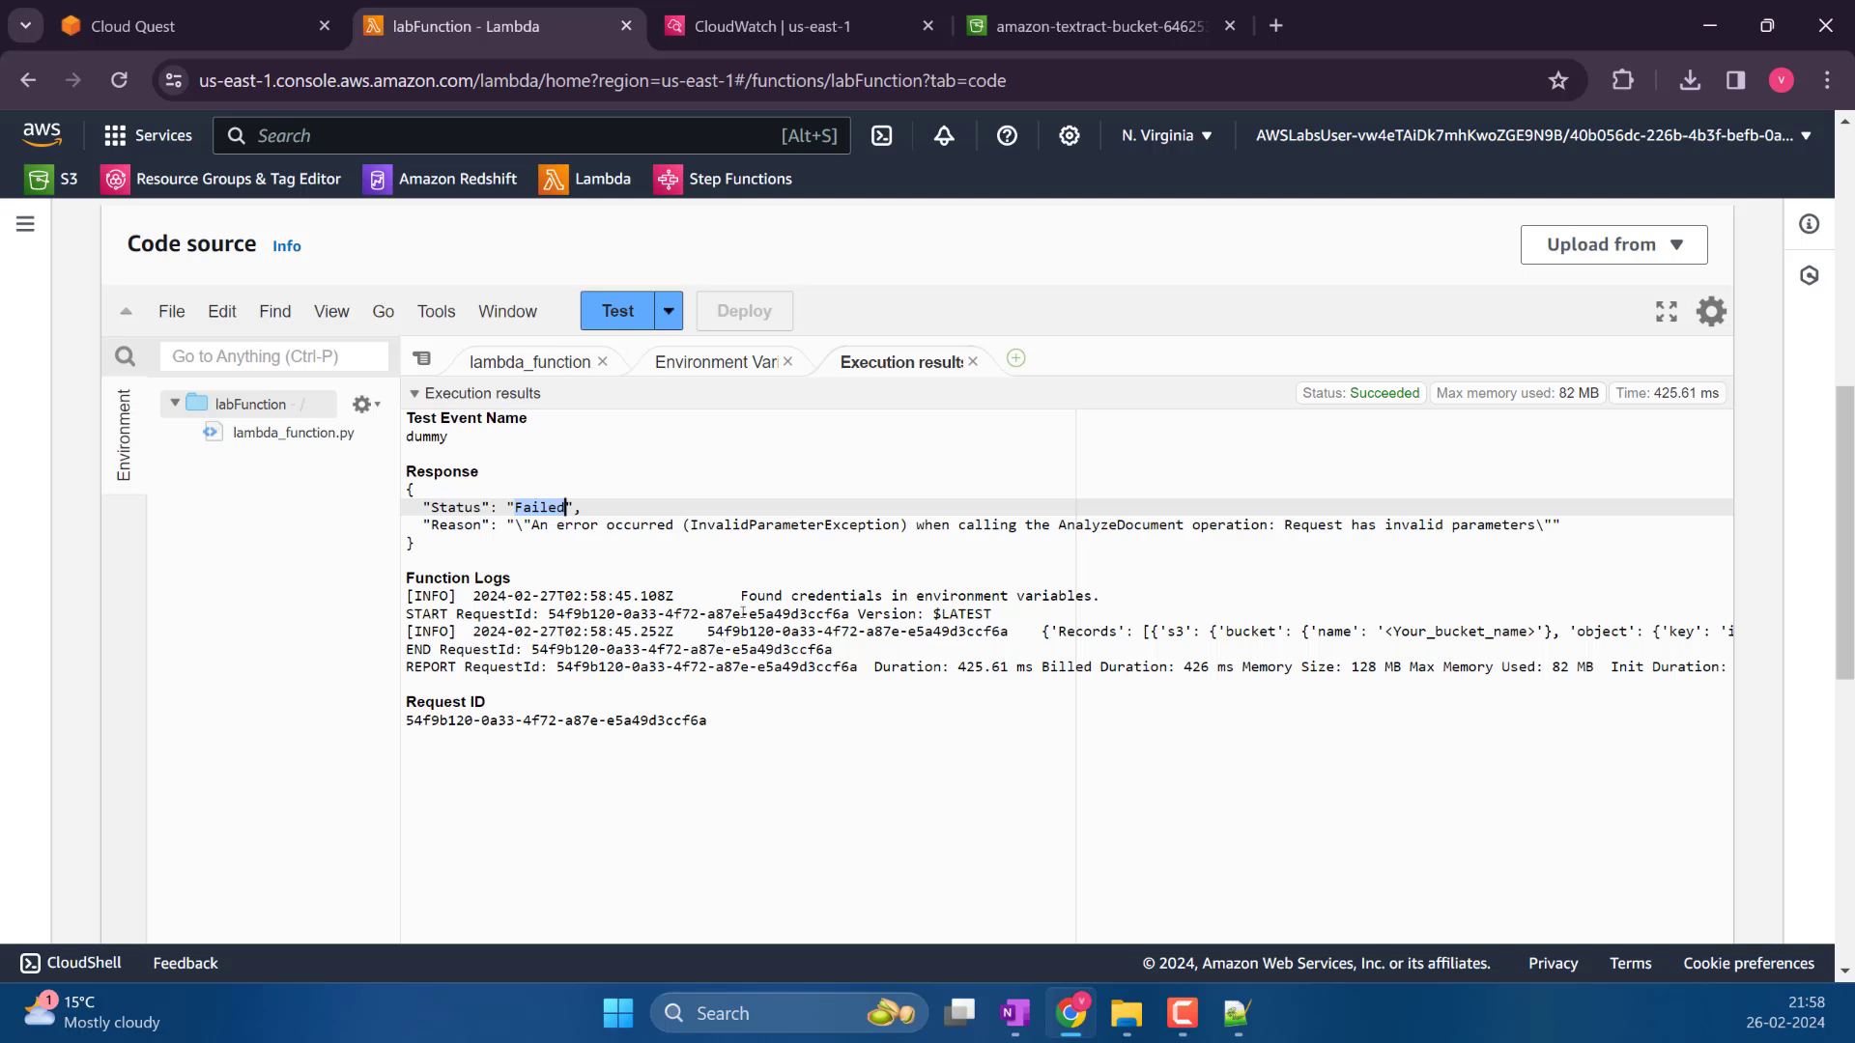
{"action": "left_click_drag", "start_coordinate": [522, 524], "coordinate": [1350, 545]}
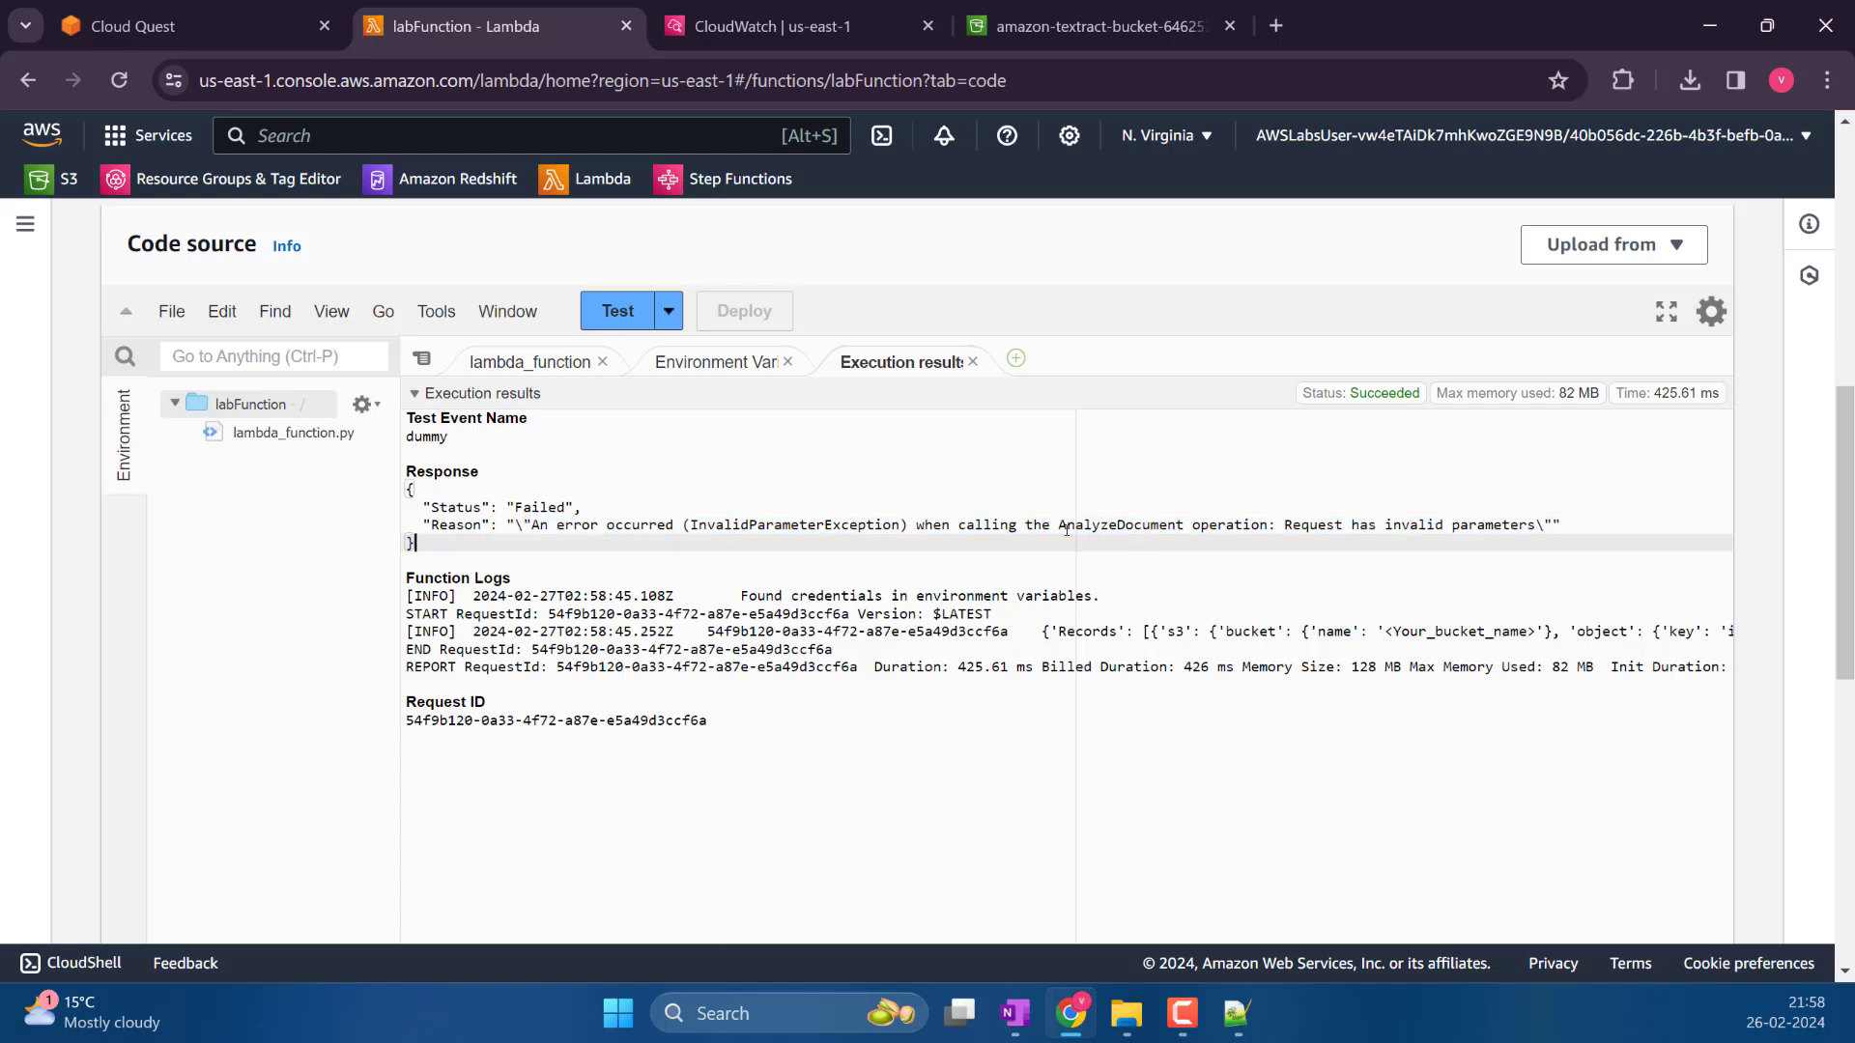
{"action": "left_click_drag", "start_coordinate": [1056, 525], "coordinate": [1271, 528]}
{"action": "left_click", "coordinate": [1520, 527]}
Try FORM as the FeatureTypes value on line 58 of lambda_function.py, deploy it, rerun the dummy test and check the returned reason
{"action": "left_click", "coordinate": [584, 365]}
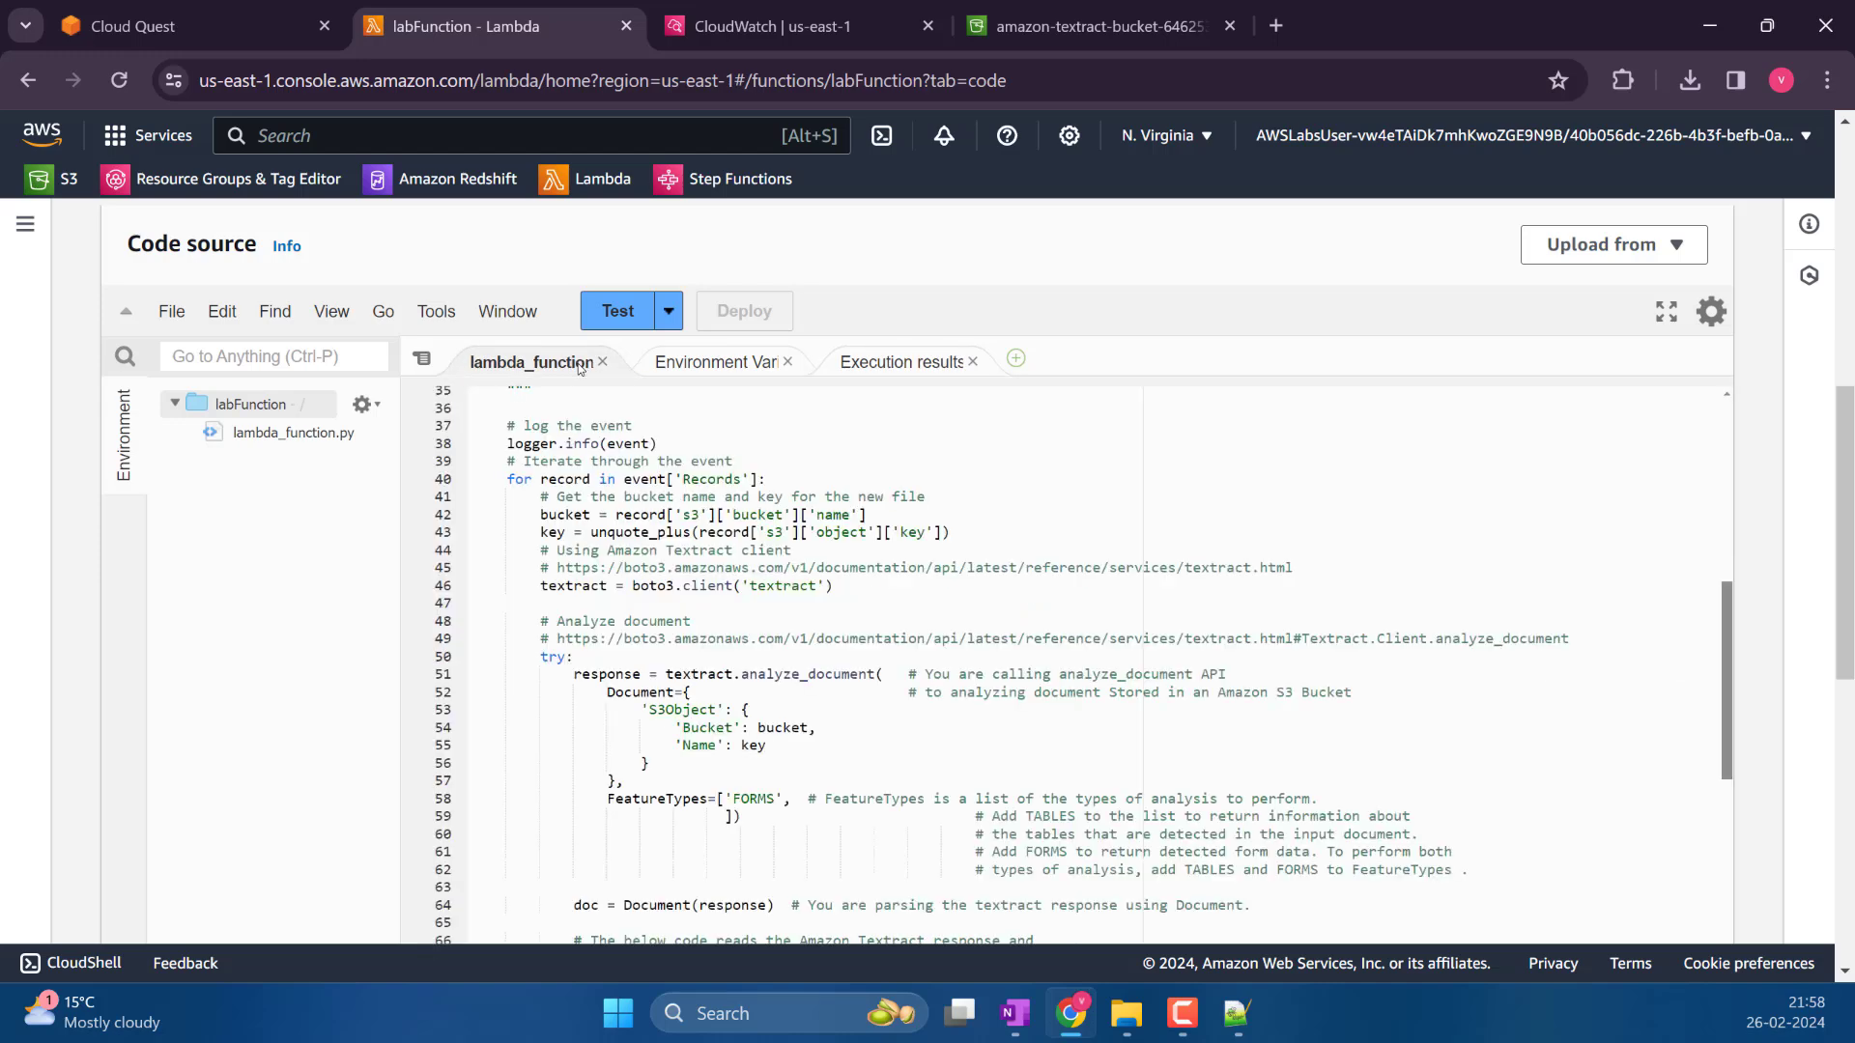
{"action": "scroll", "coordinate": [609, 555], "scroll_direction": "down", "scroll_amount": 5}
{"action": "left_click", "coordinate": [754, 486]}
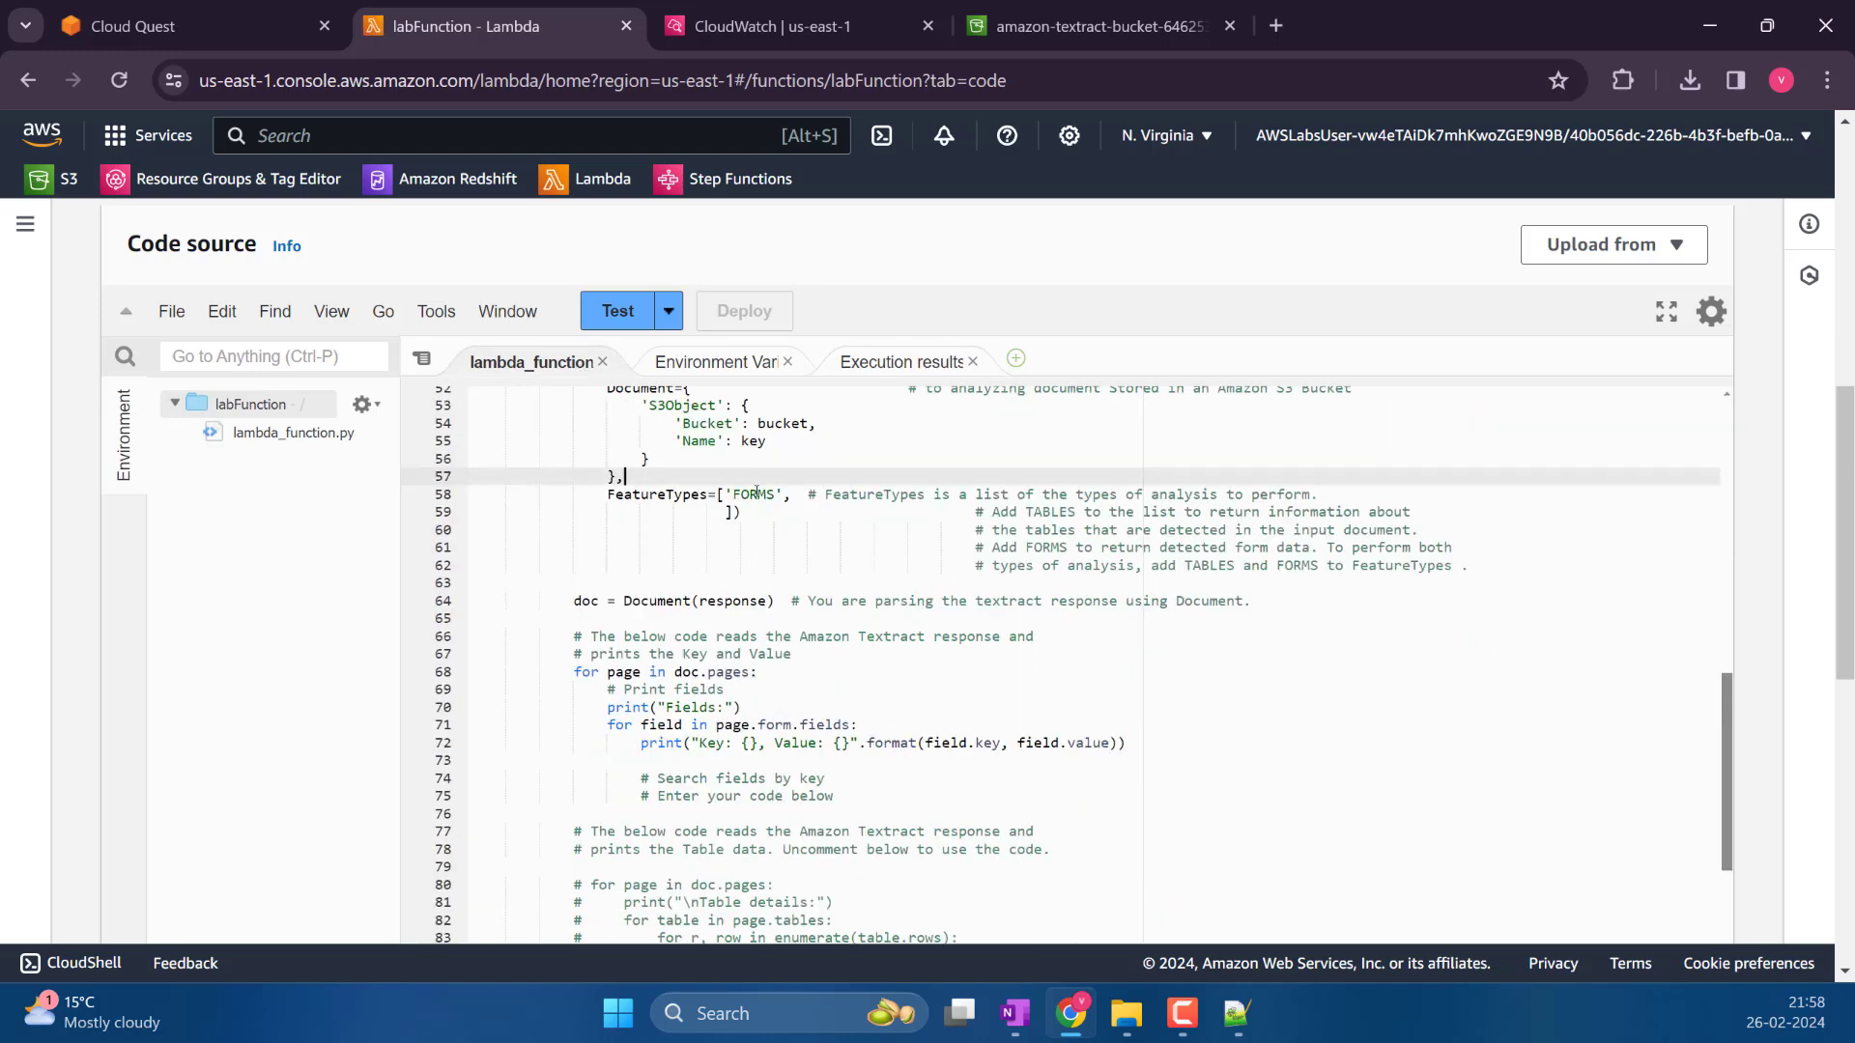
{"action": "scroll", "coordinate": [835, 521], "scroll_direction": "up", "scroll_amount": 3}
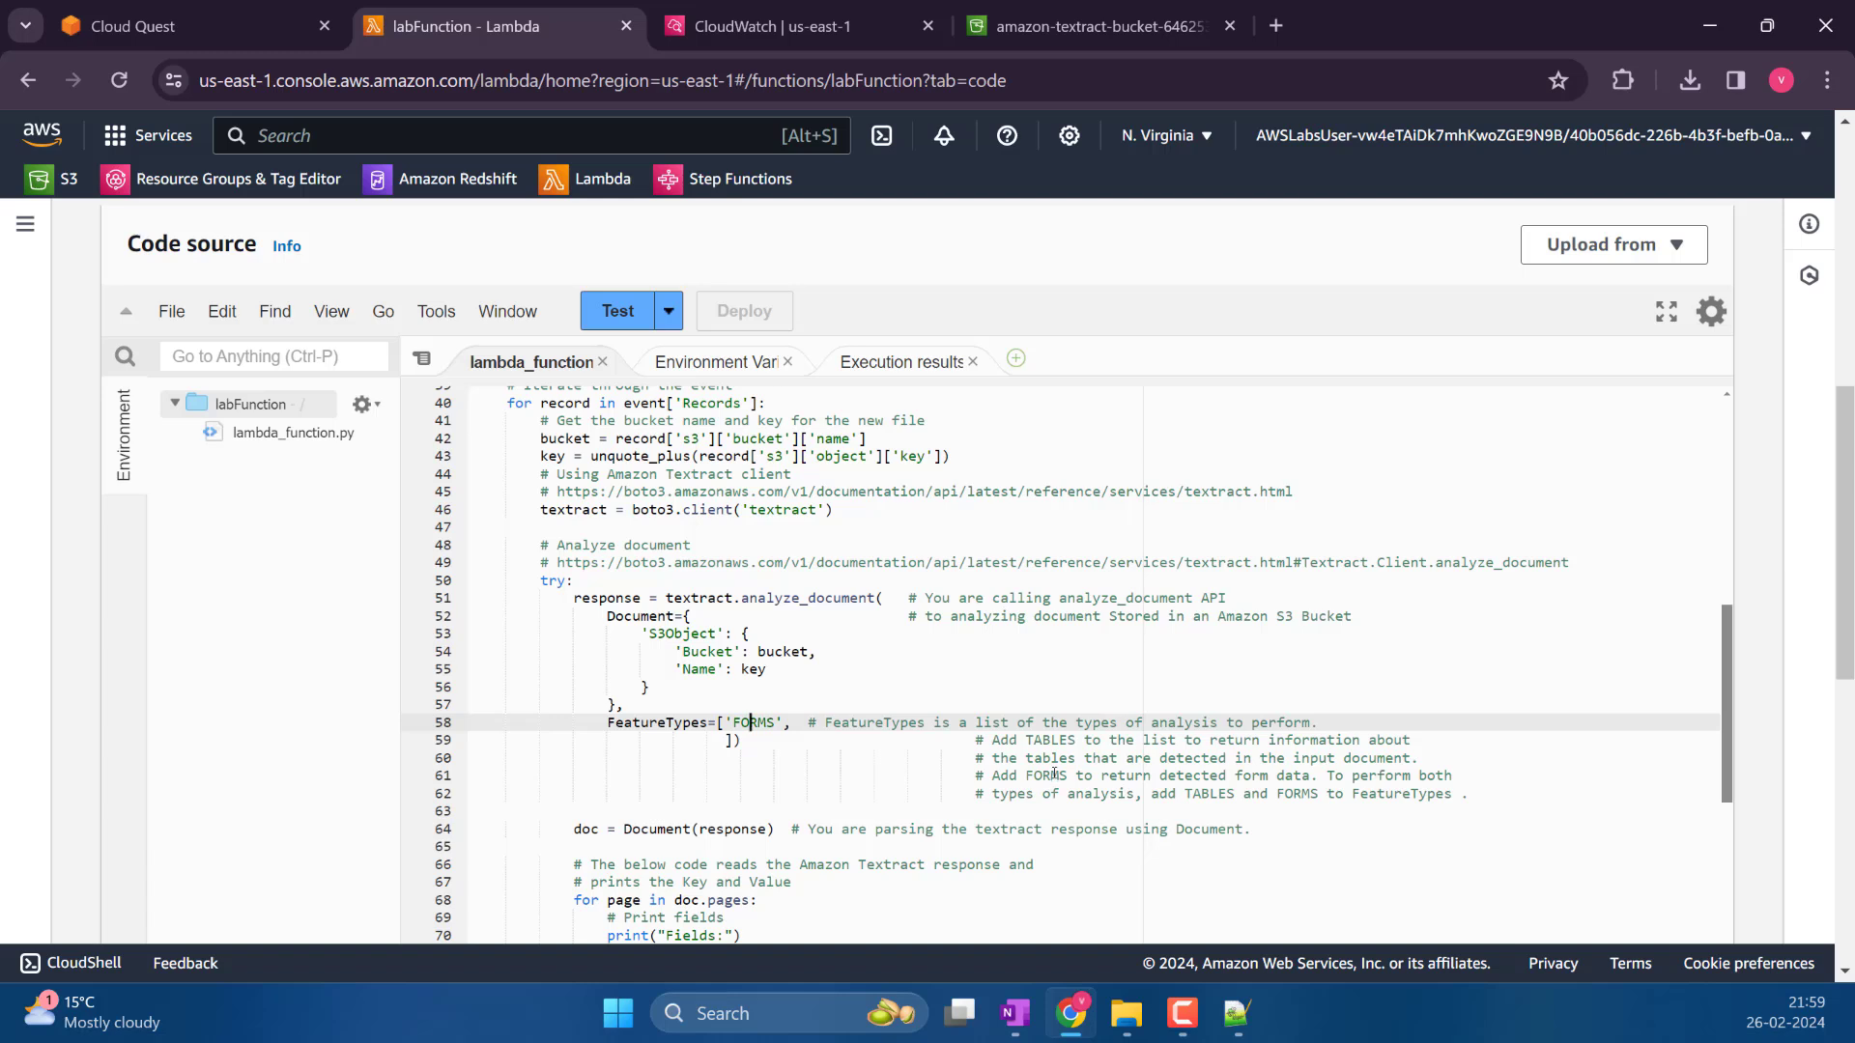
{"action": "left_click", "coordinate": [774, 723]}
{"action": "key", "text": "BackSpace"}
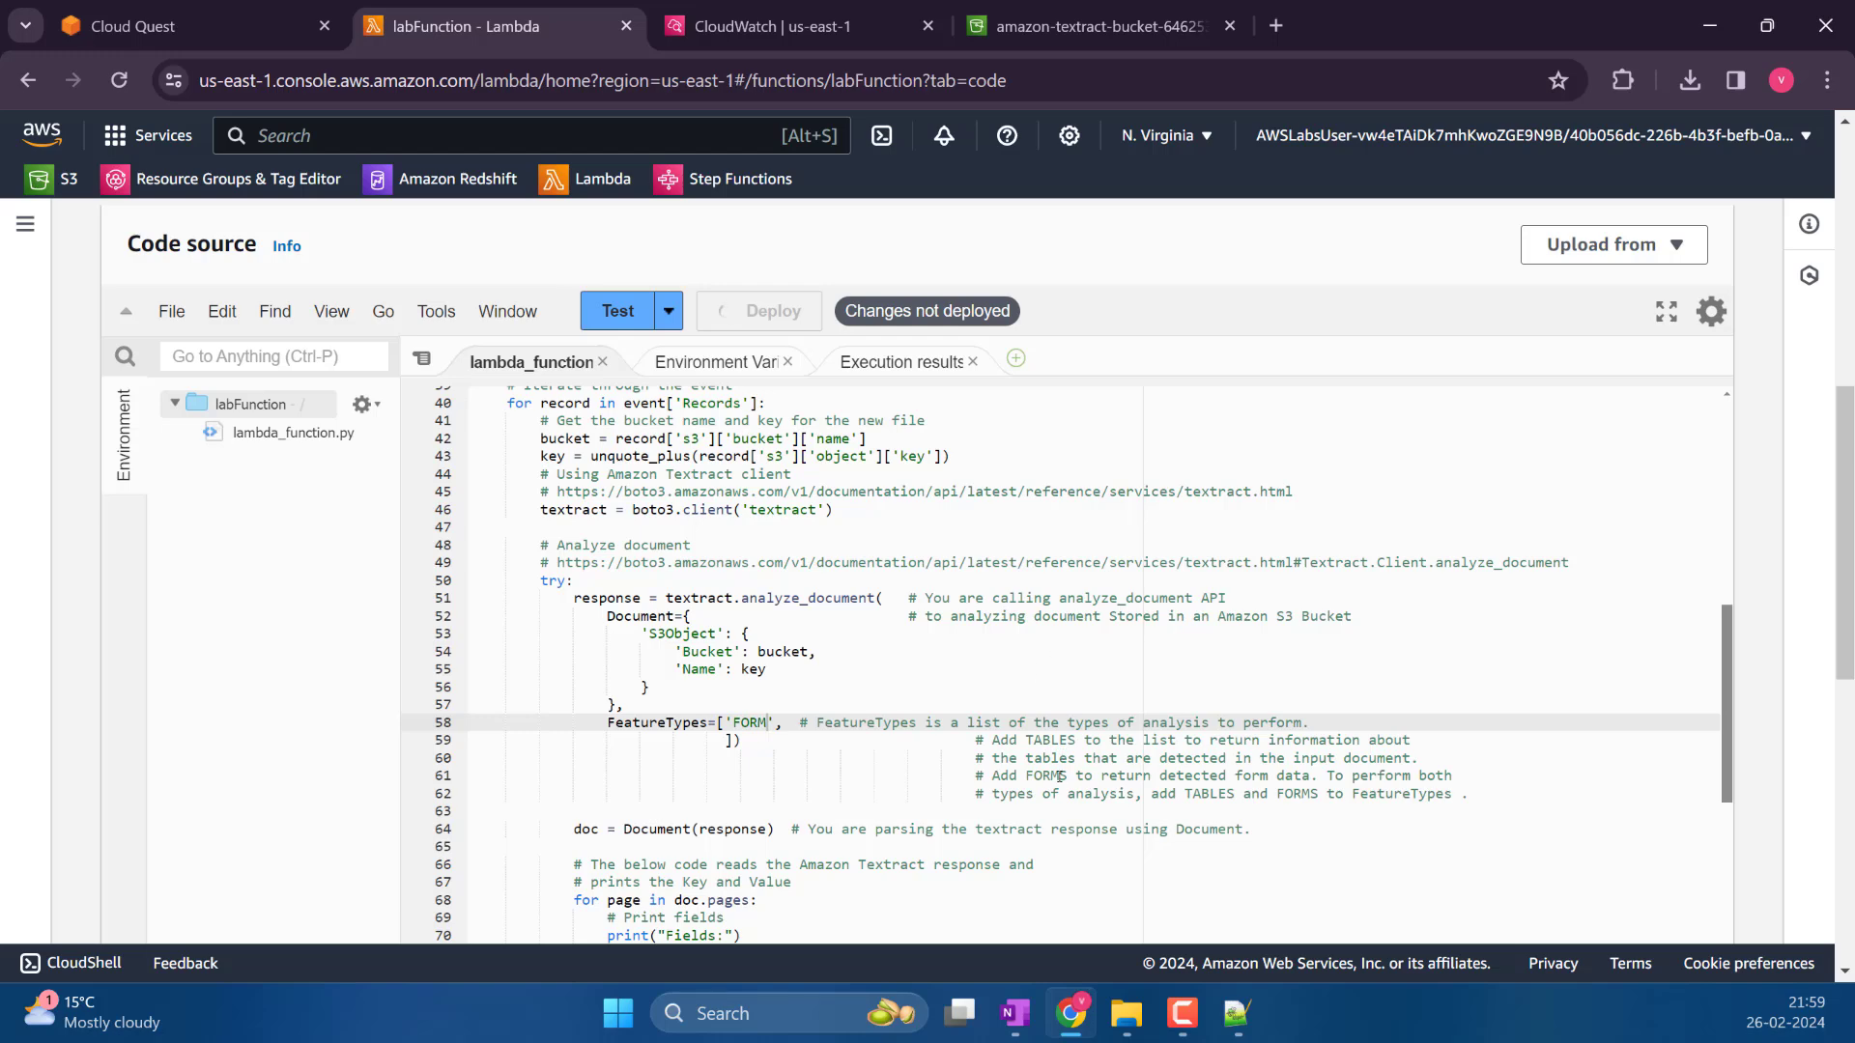
{"action": "double_click", "coordinate": [1038, 775]}
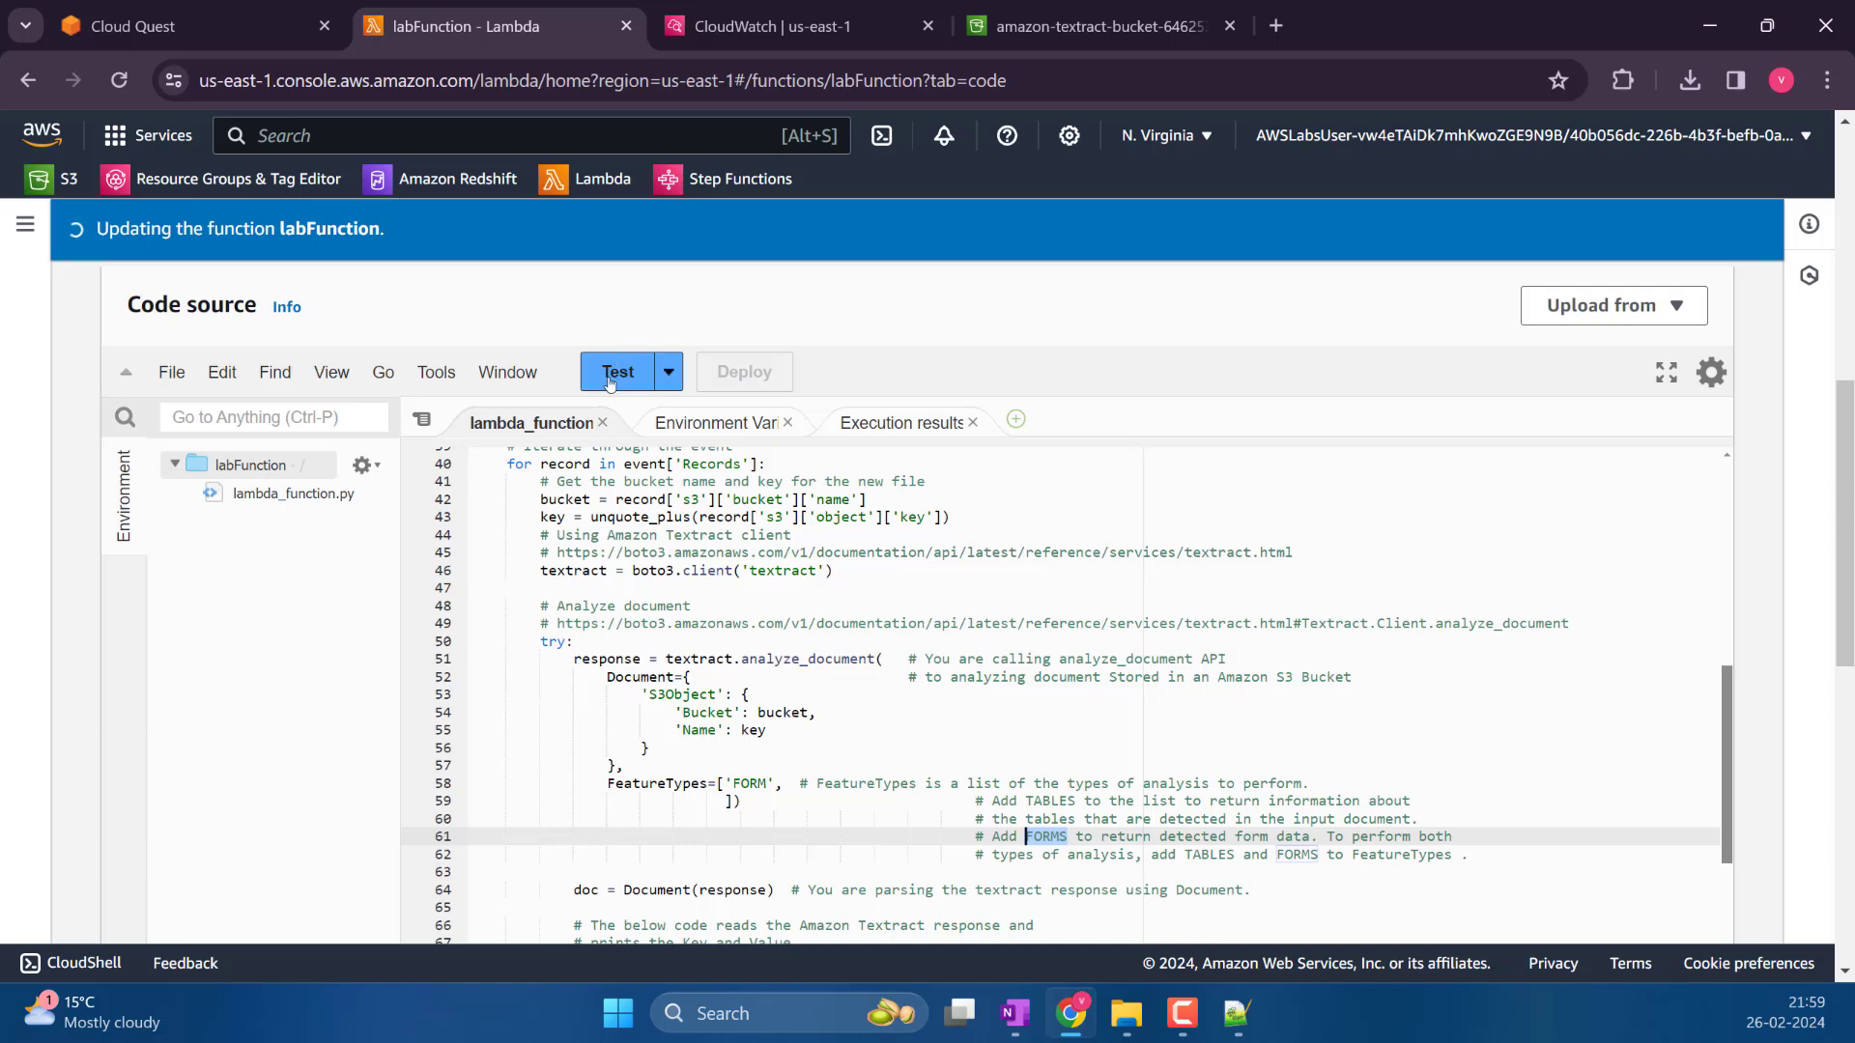
{"action": "left_click", "coordinate": [619, 373]}
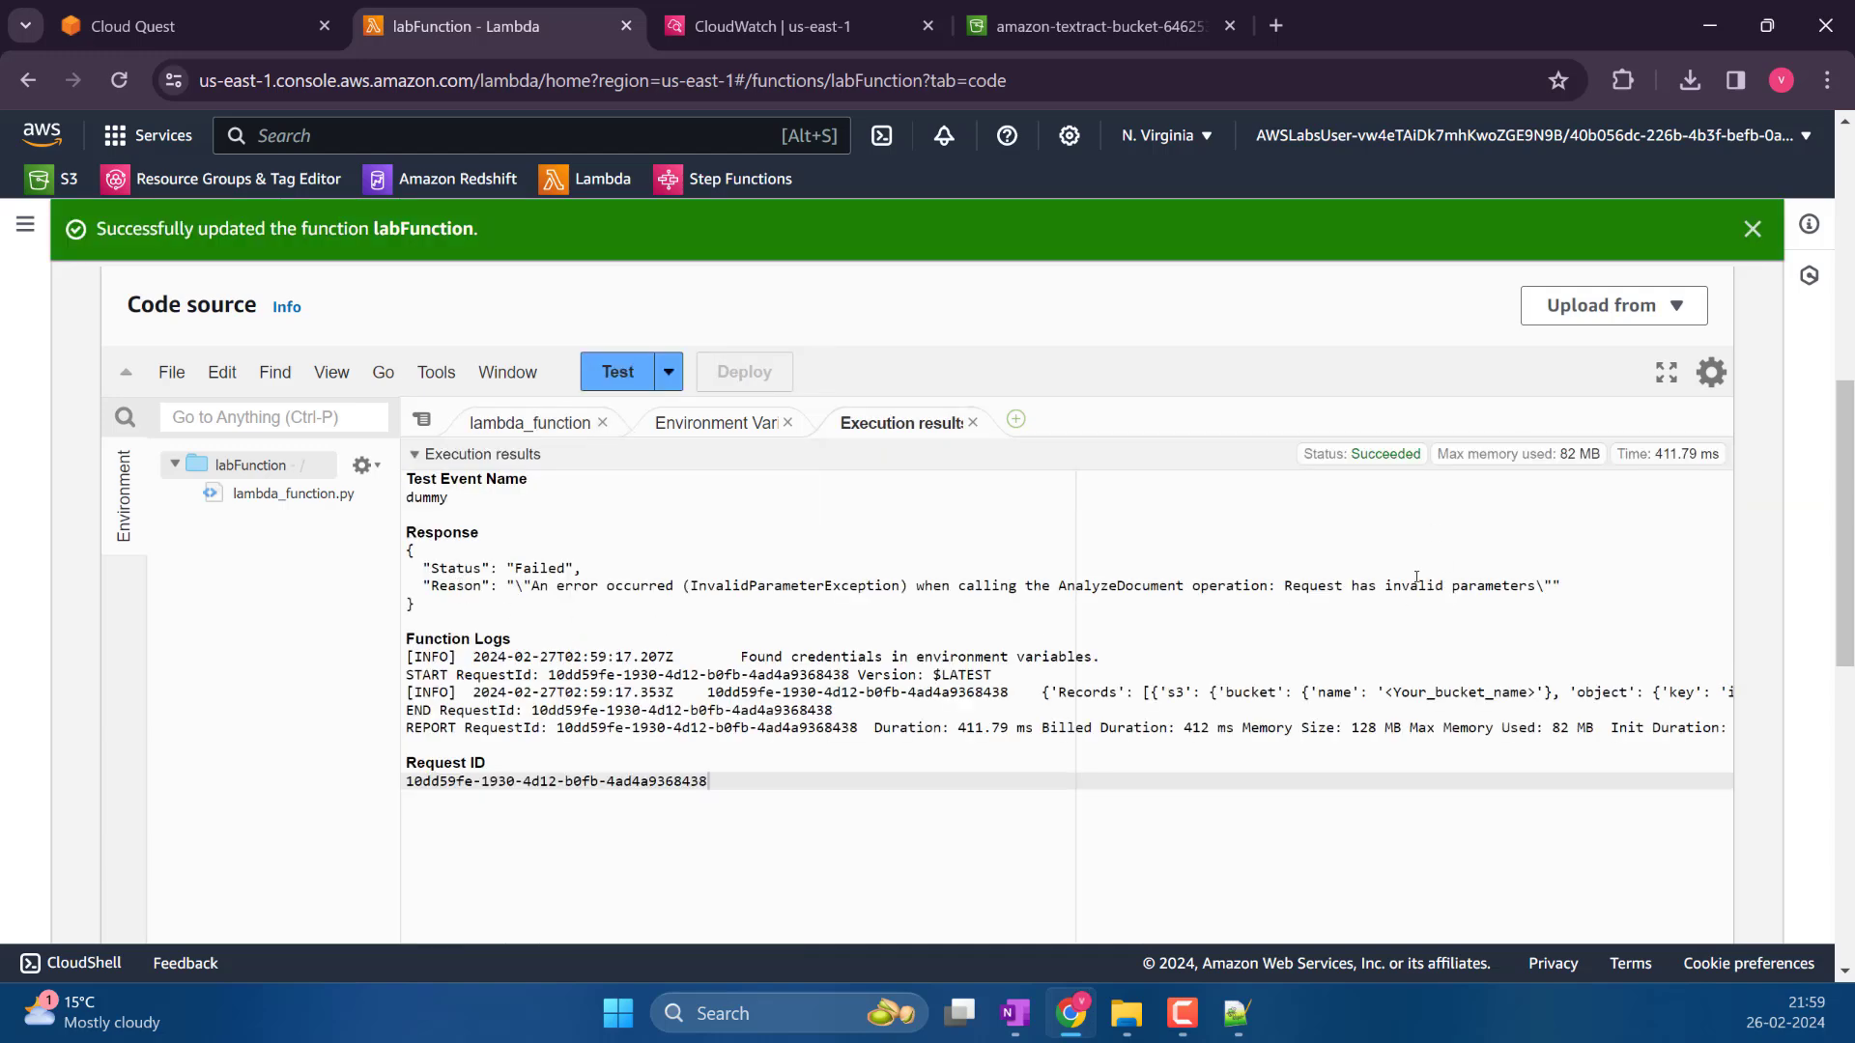
{"action": "triple_click", "coordinate": [1294, 584]}
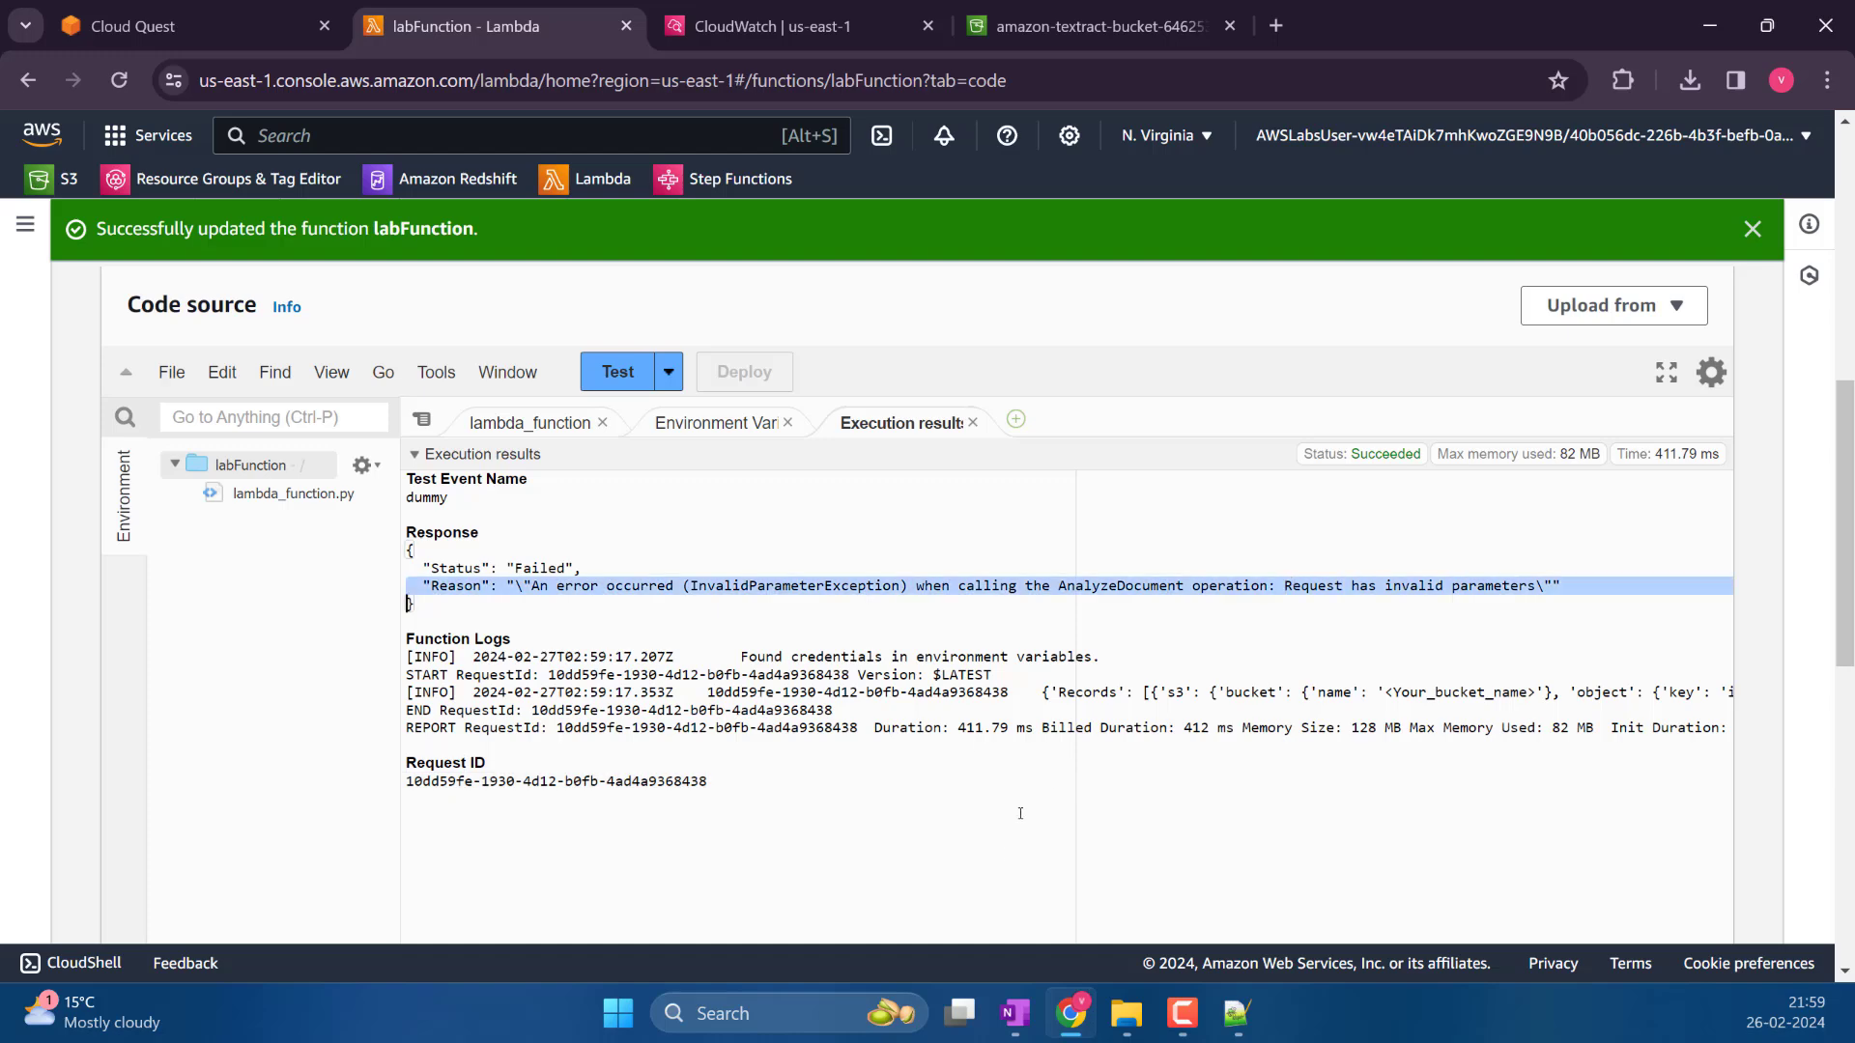
Restore the FeatureTypes value on line 58 of lambda_function.py to FORMS
{"action": "left_click", "coordinate": [529, 423]}
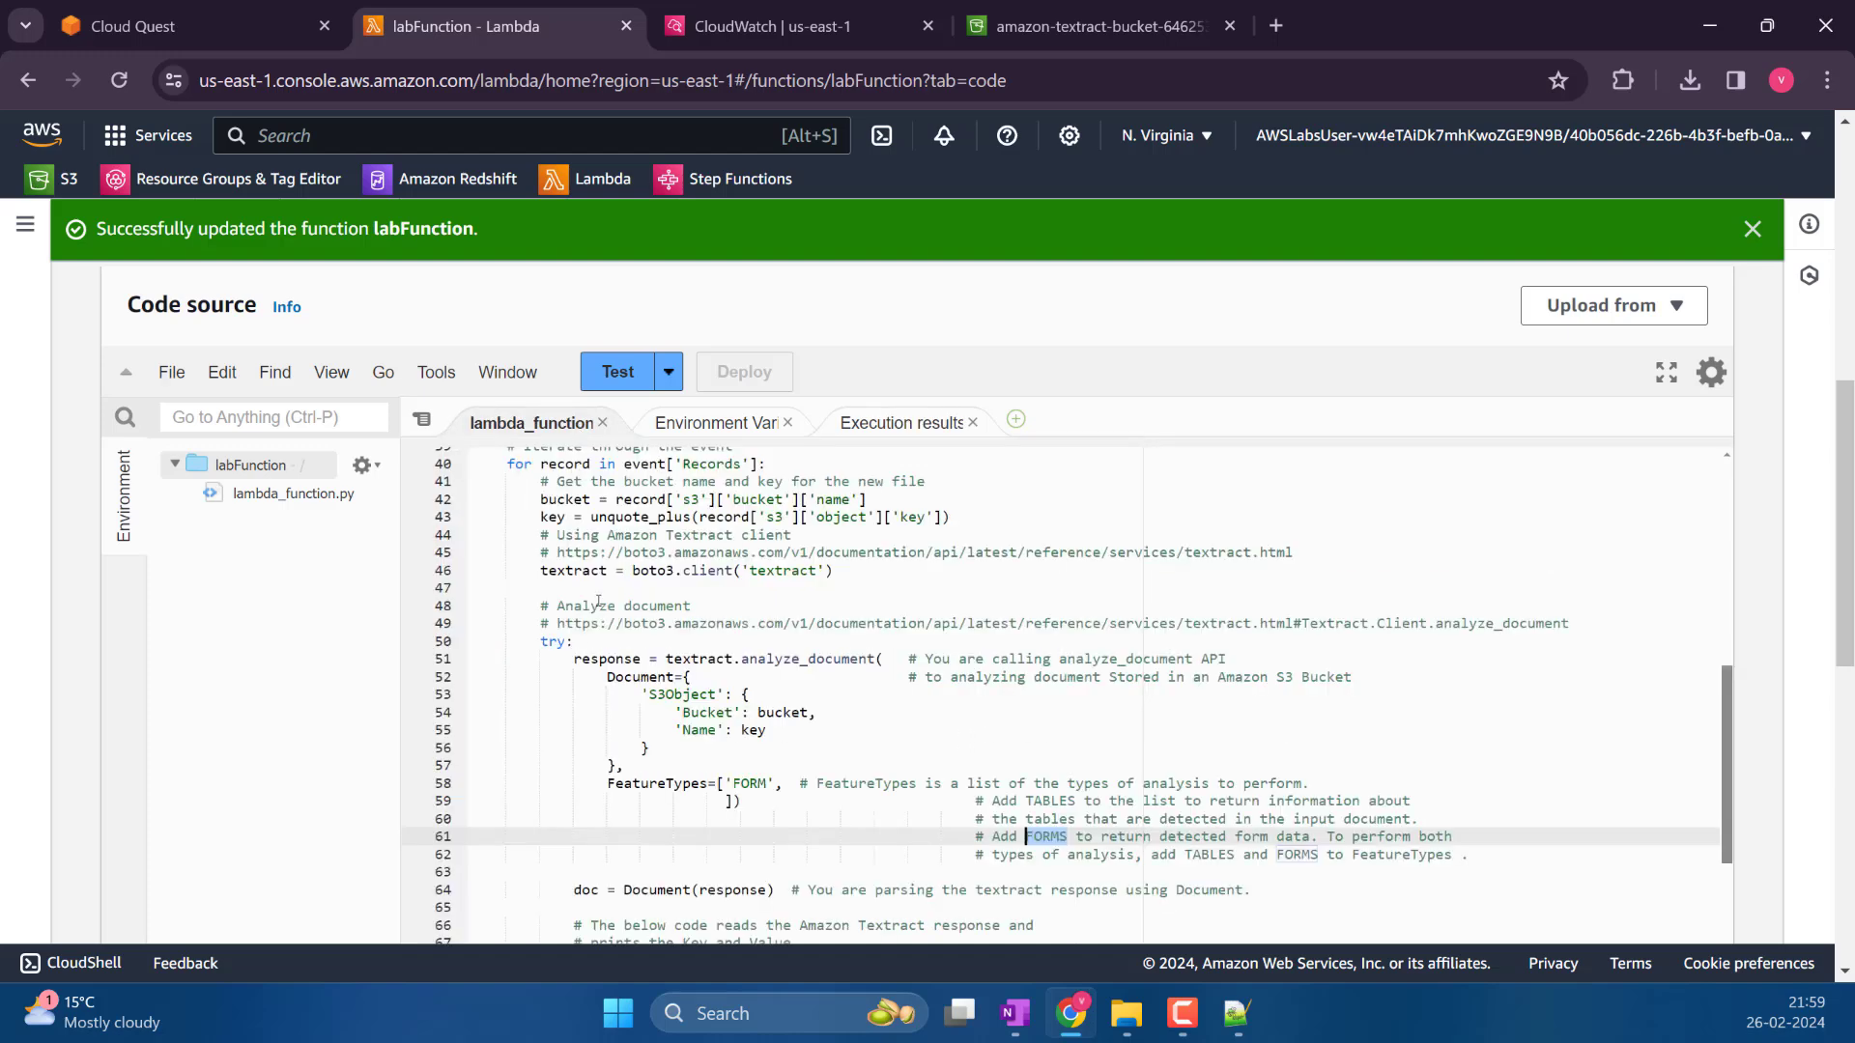
{"action": "scroll", "coordinate": [770, 629], "scroll_direction": "down", "scroll_amount": 3}
{"action": "left_click", "coordinate": [770, 629]}
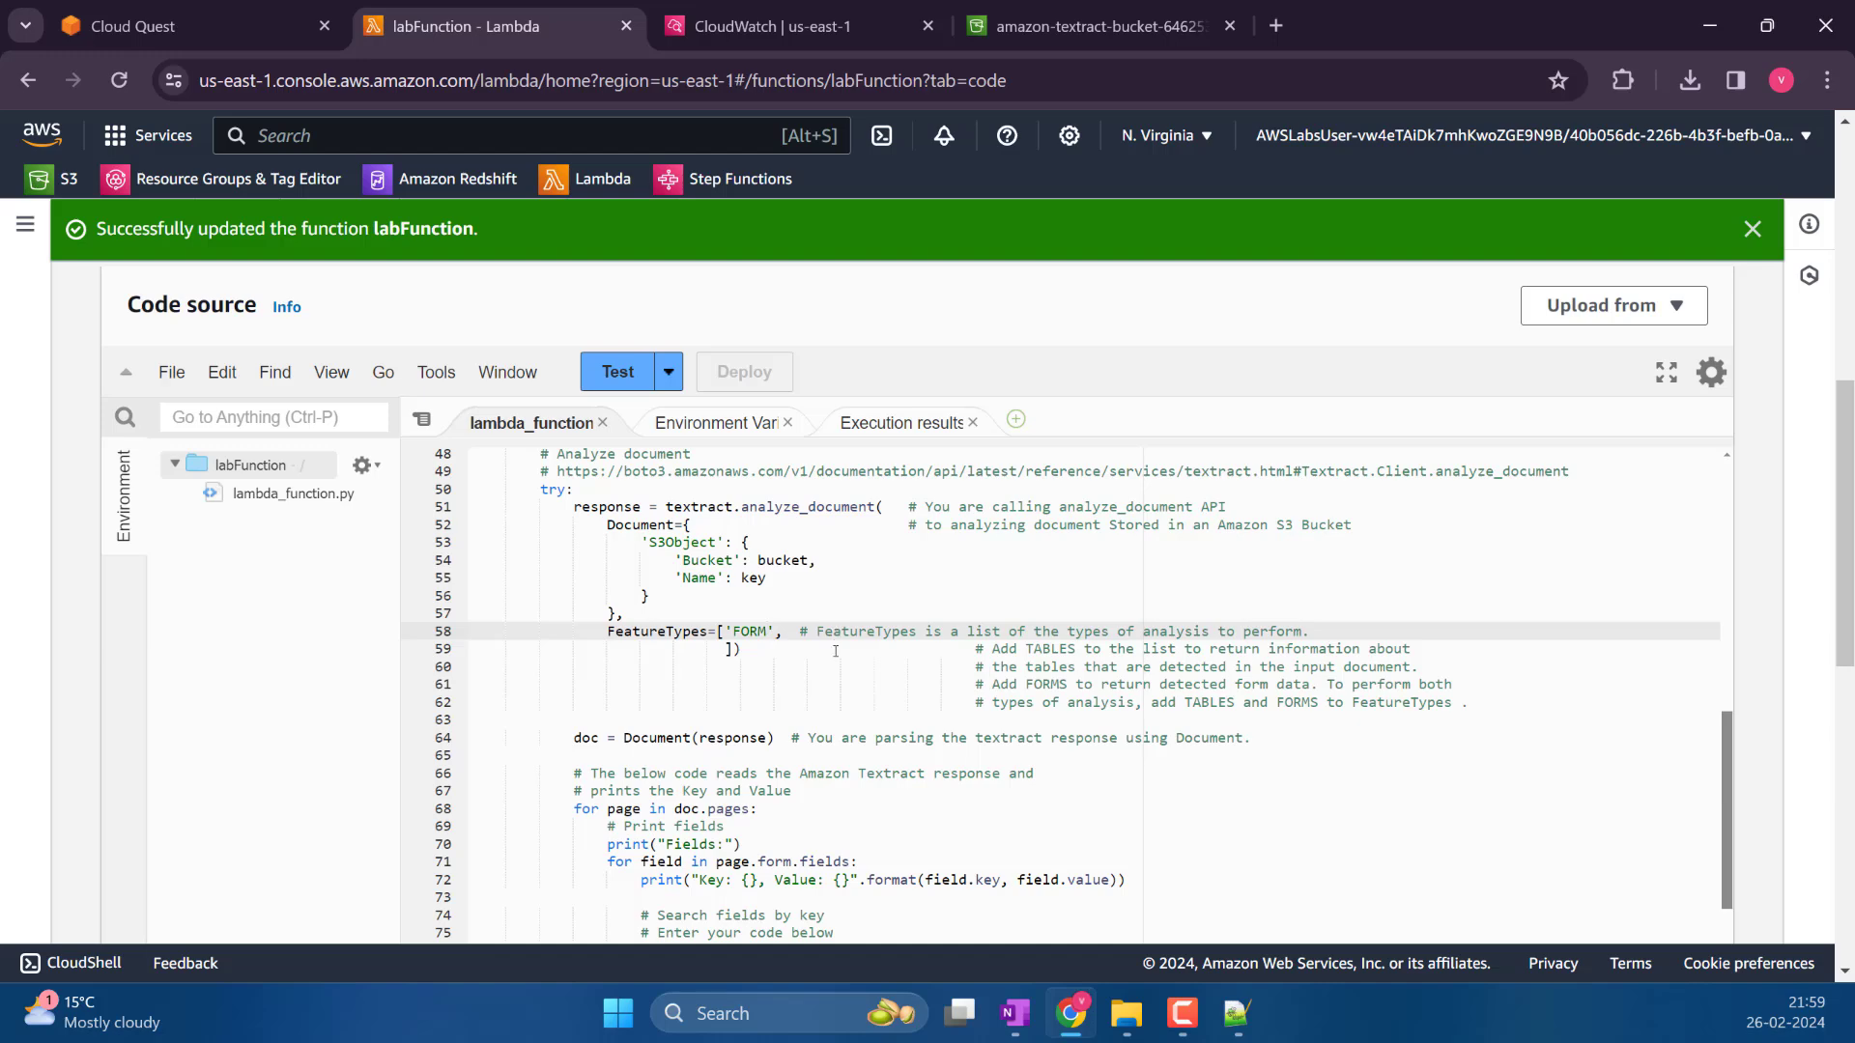
{"action": "type", "text": "S"}
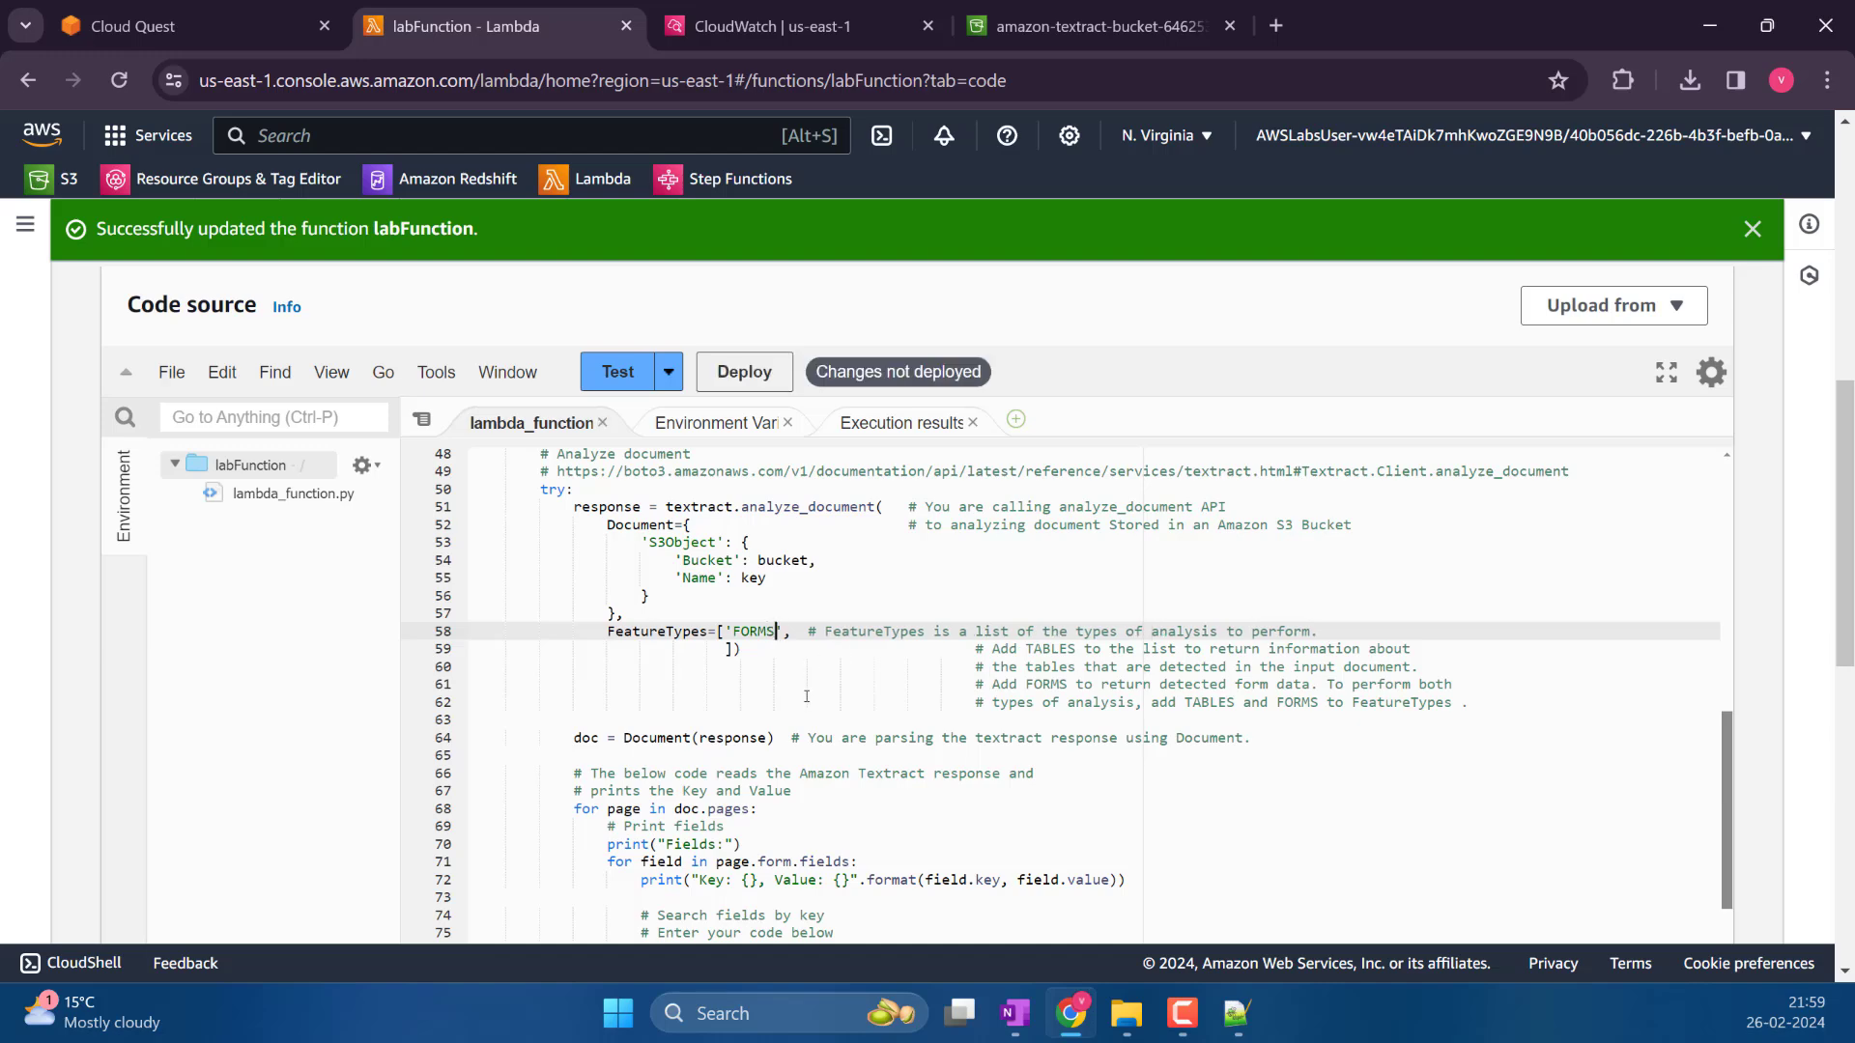
Review the function code again, checking the output key, the event record loop, the analyze_document call and the field printing
{"action": "scroll", "coordinate": [806, 680], "scroll_direction": "down", "scroll_amount": 3}
{"action": "scroll", "coordinate": [807, 680], "scroll_direction": "up", "scroll_amount": 5}
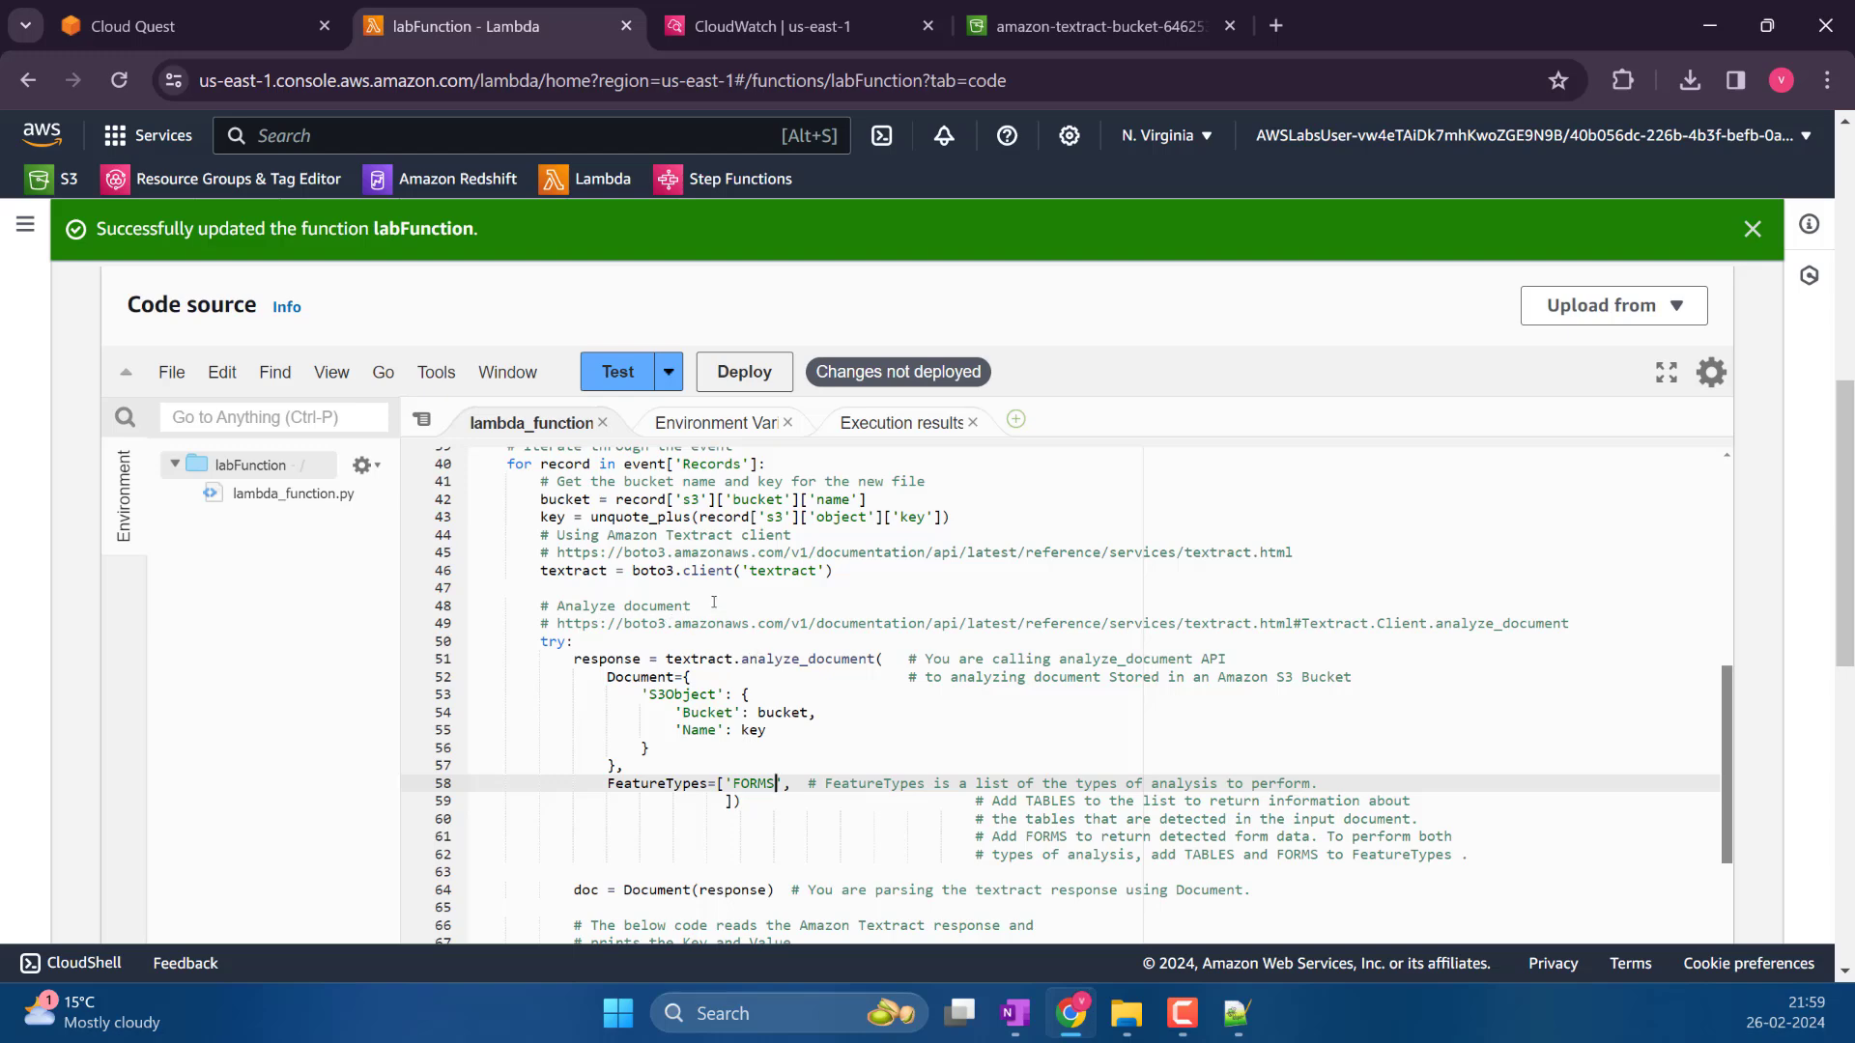
{"action": "scroll", "coordinate": [715, 618], "scroll_direction": "up", "scroll_amount": 3}
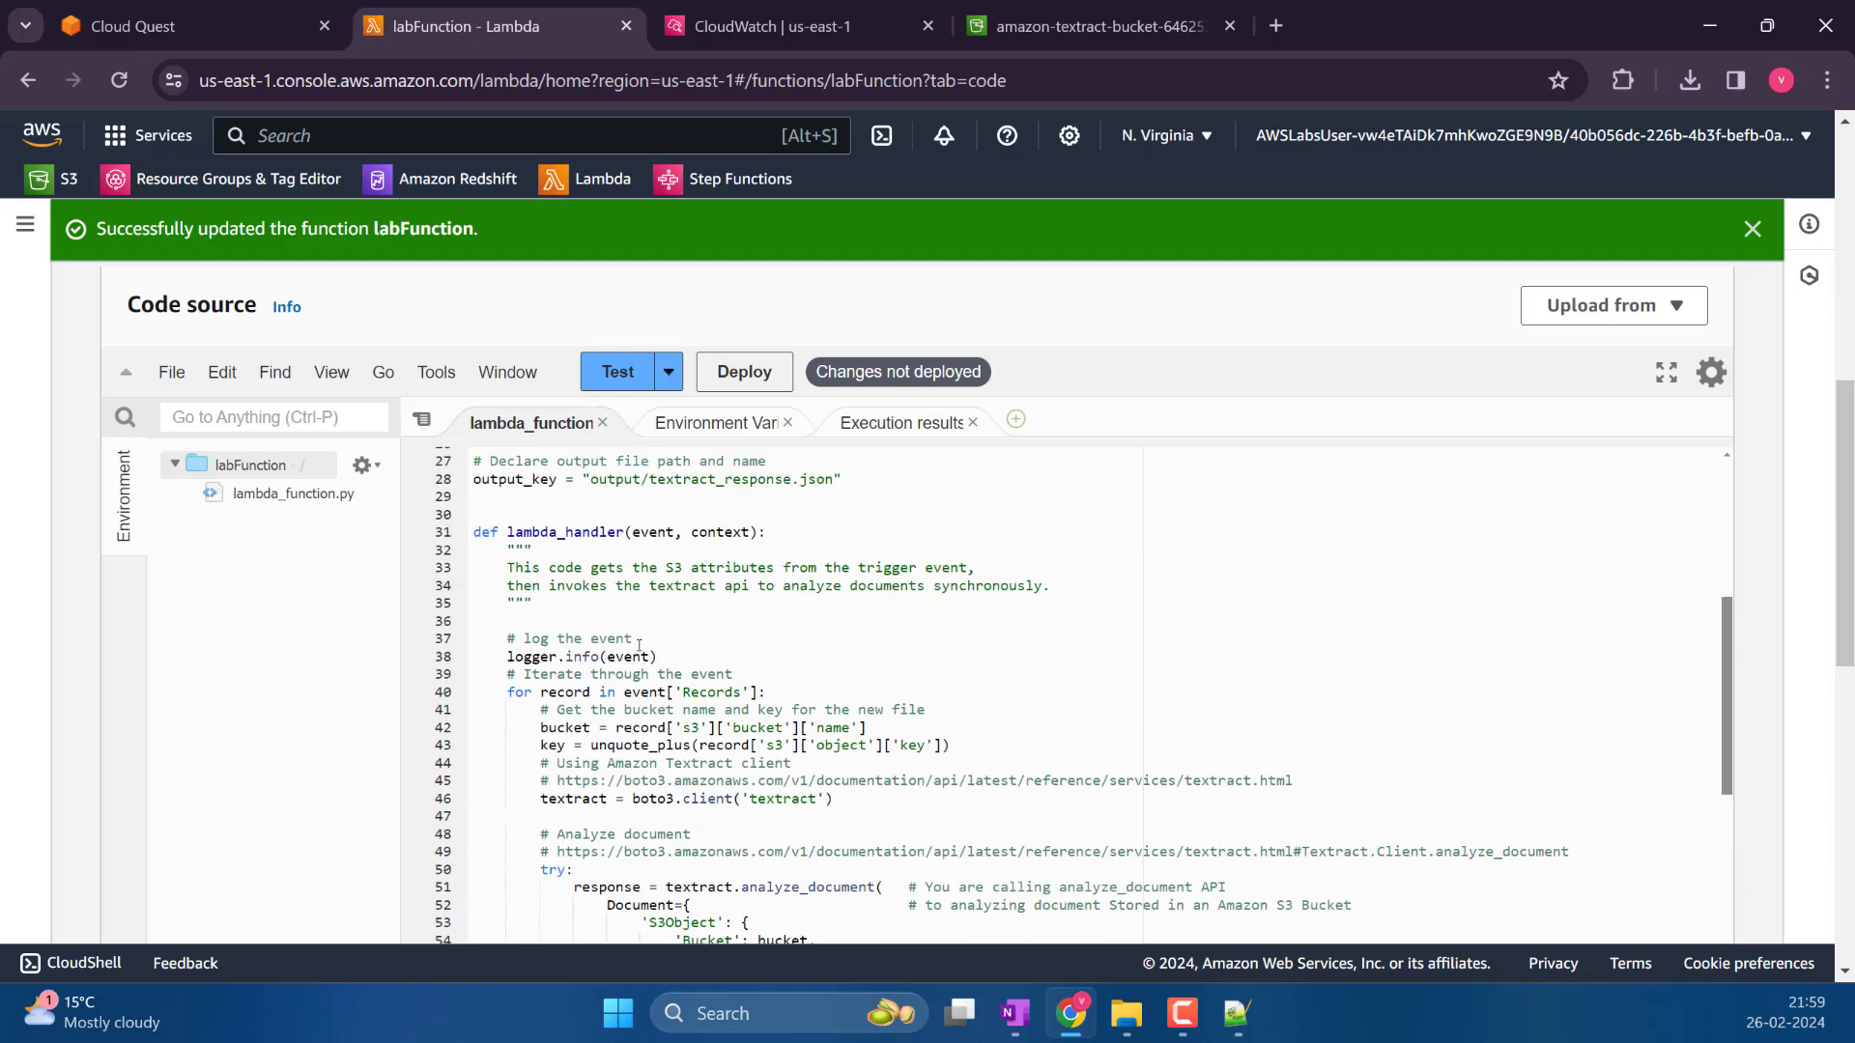
{"action": "scroll", "coordinate": [638, 646], "scroll_direction": "up", "scroll_amount": 3}
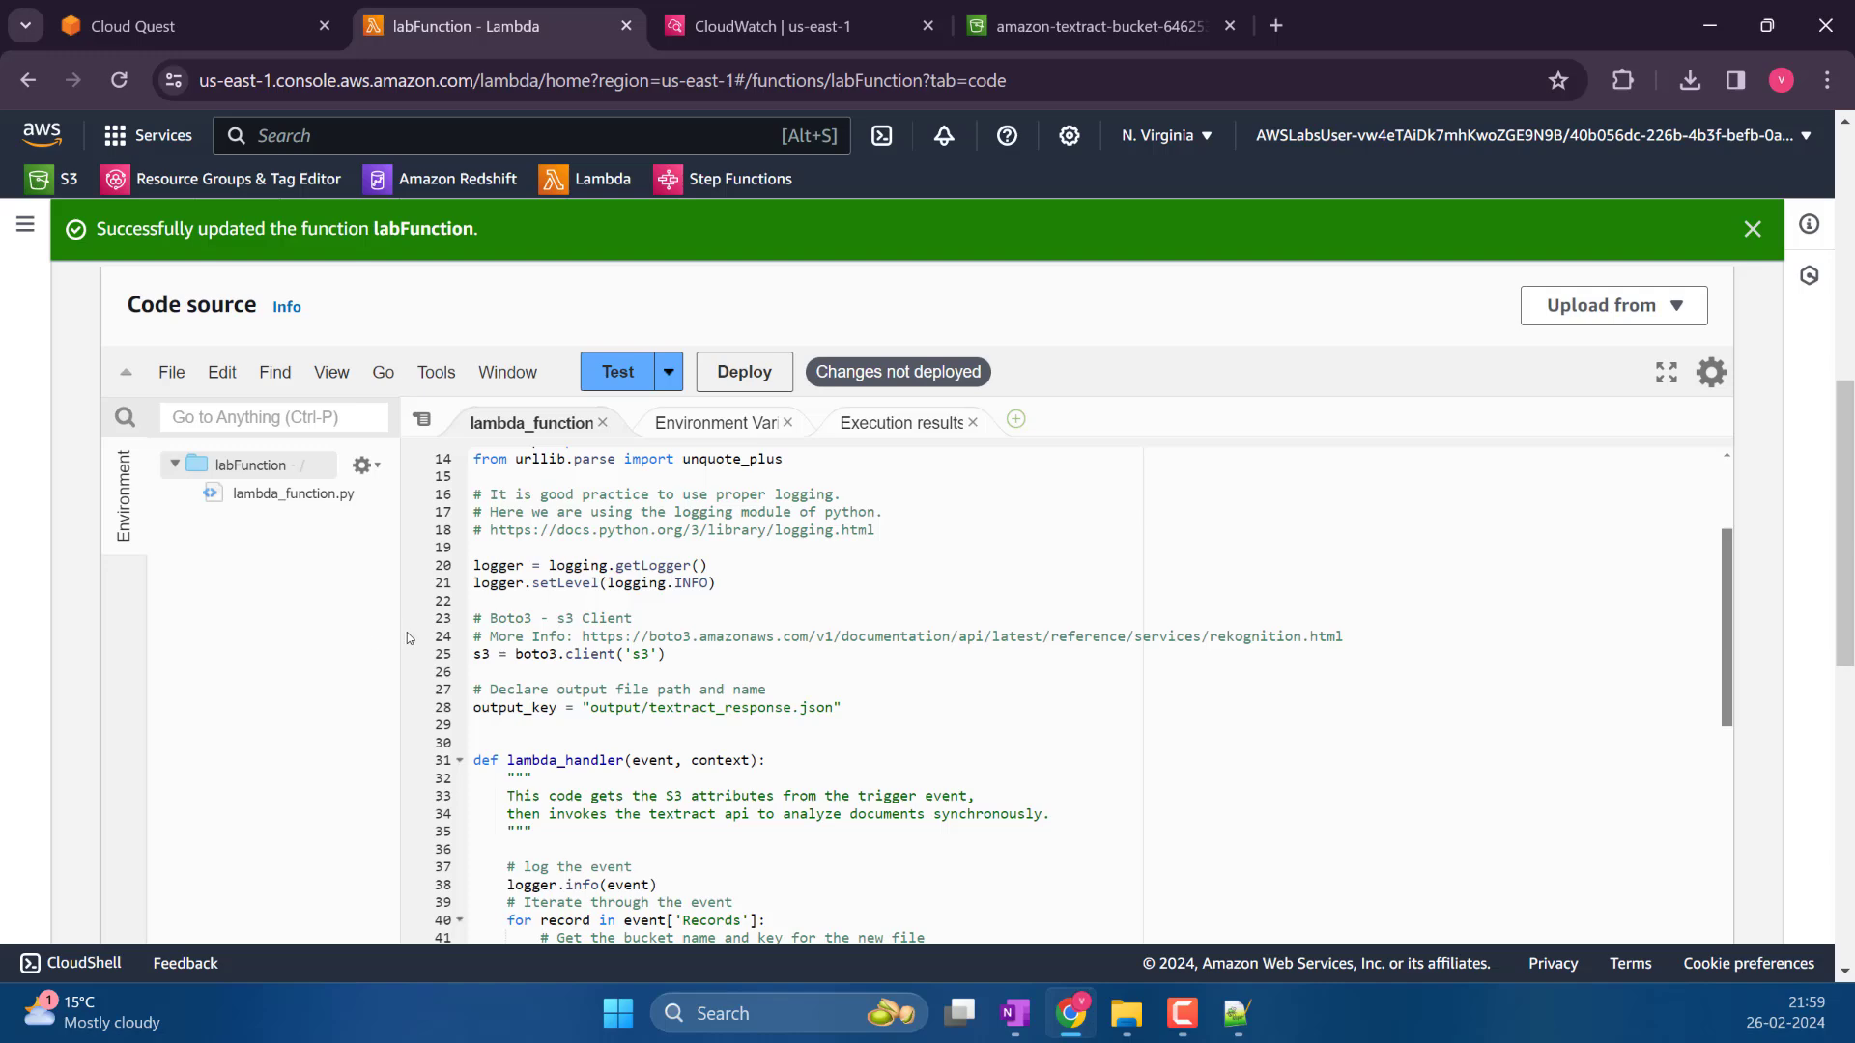
{"action": "scroll", "coordinate": [610, 599], "scroll_direction": "down", "scroll_amount": 5}
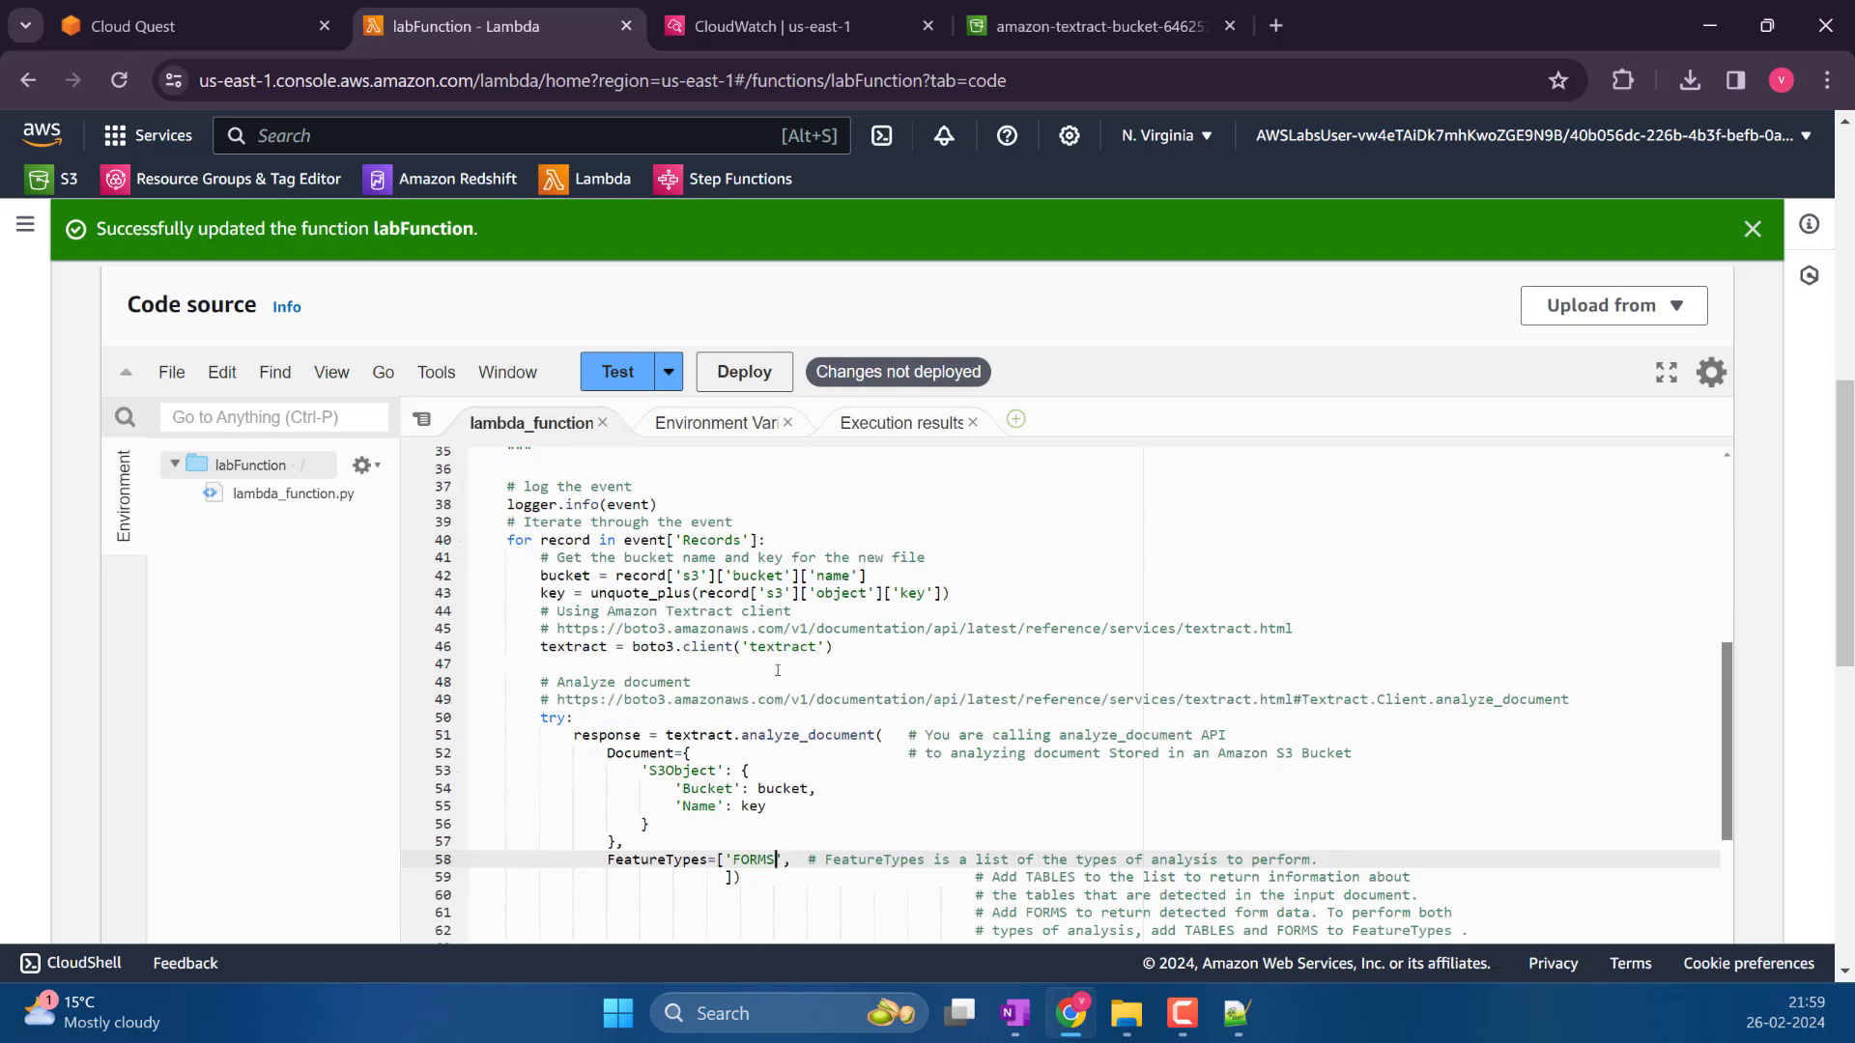
{"action": "scroll", "coordinate": [670, 678], "scroll_direction": "down", "scroll_amount": 4}
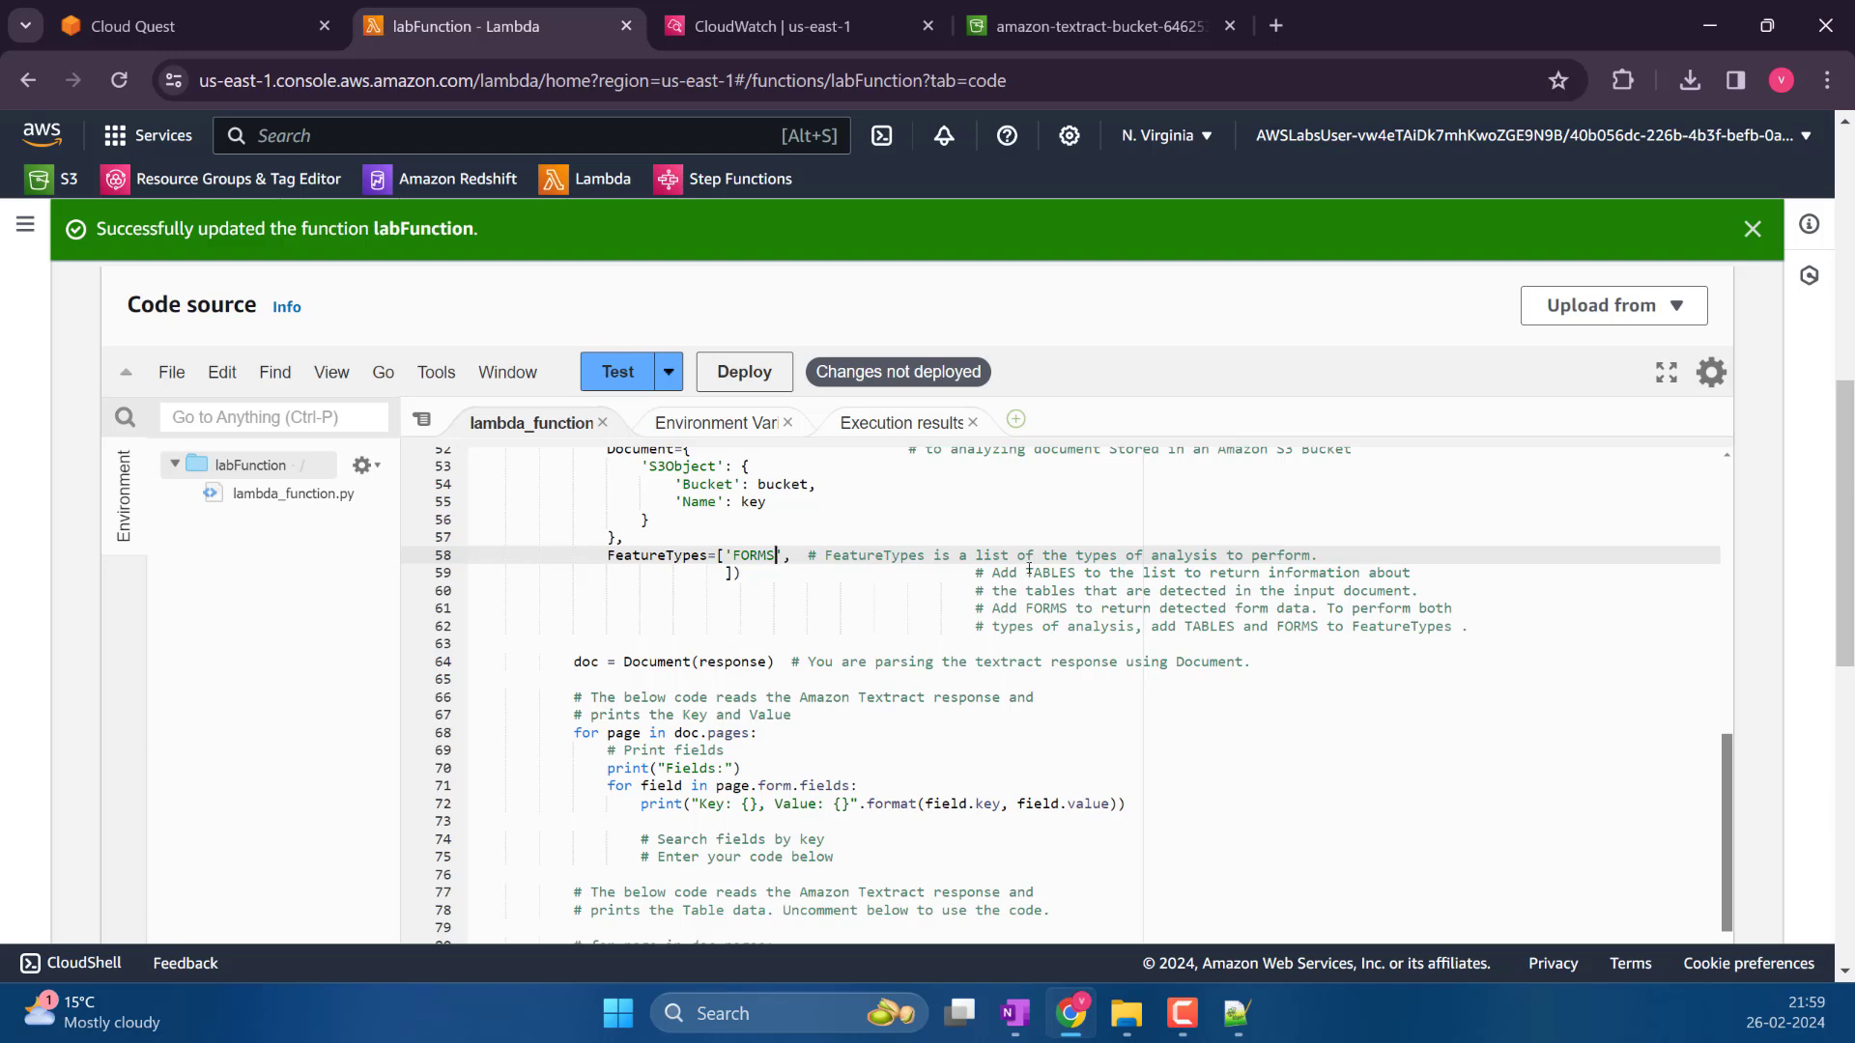
{"action": "scroll", "coordinate": [794, 599], "scroll_direction": "up", "scroll_amount": 3}
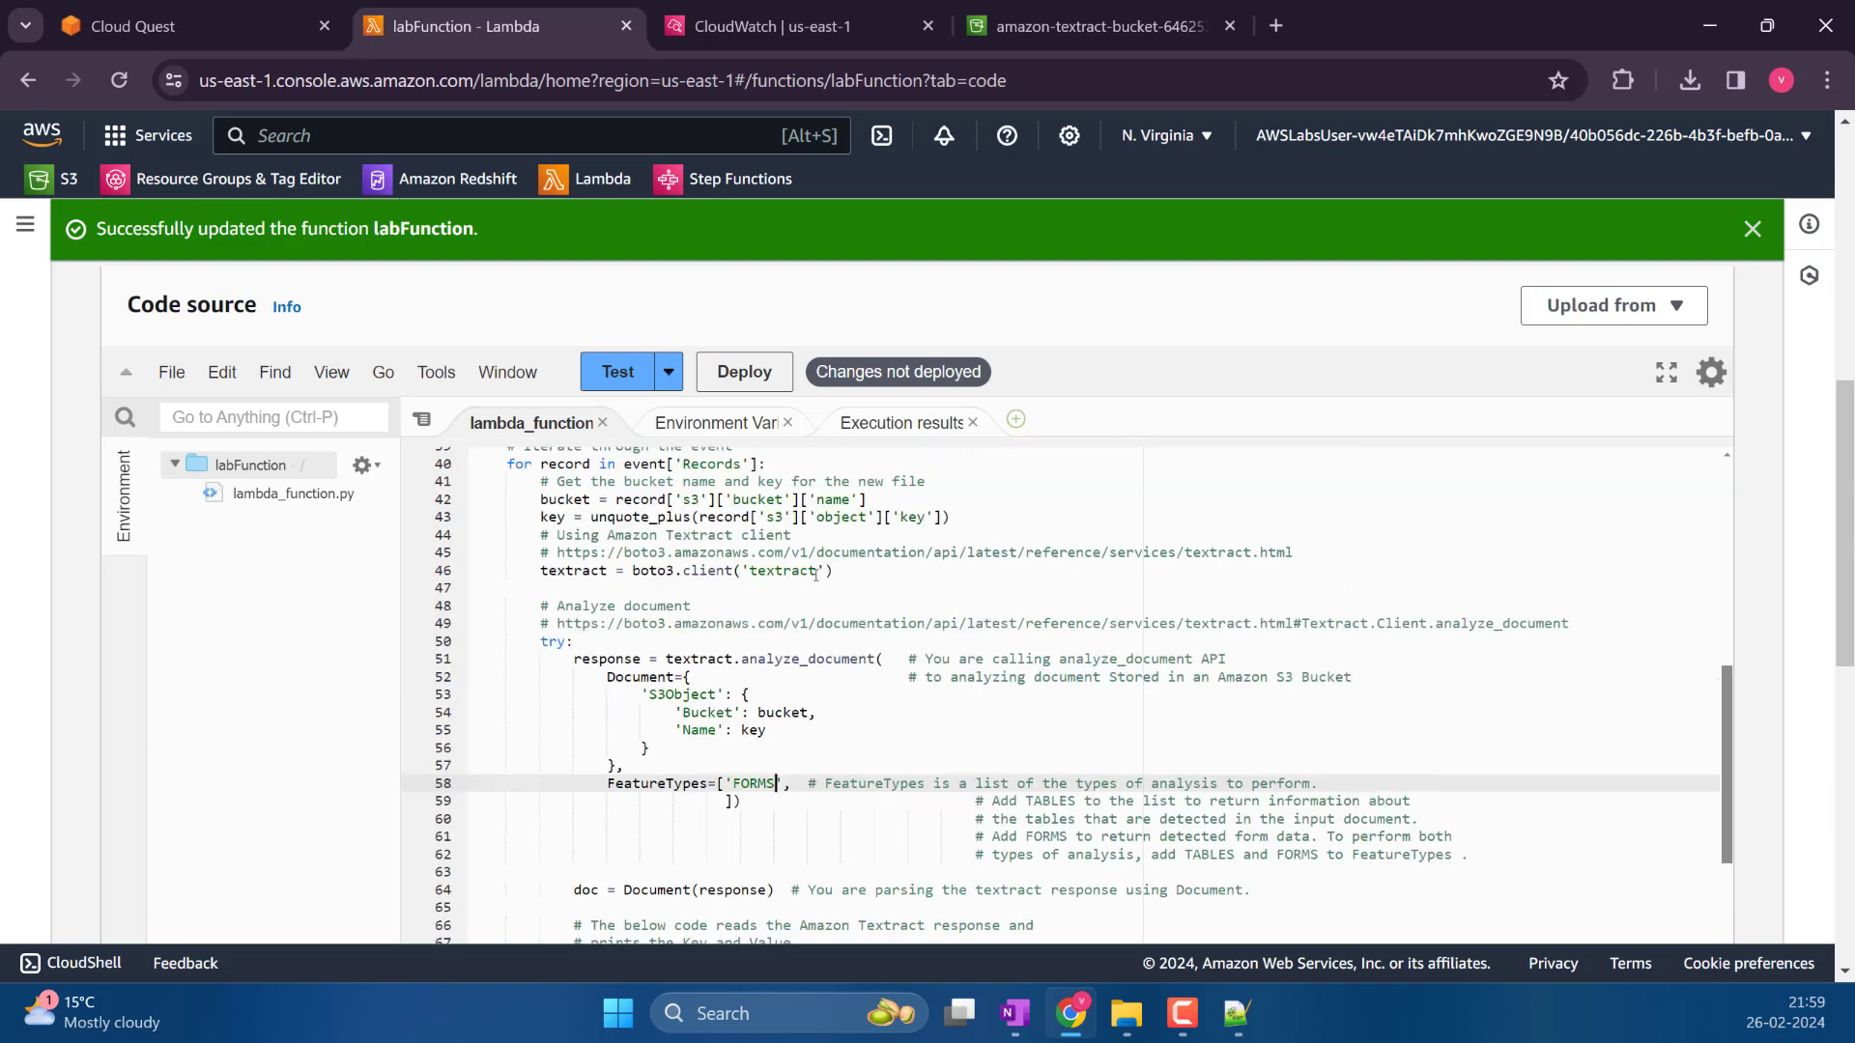
{"action": "scroll", "coordinate": [803, 586], "scroll_direction": "up", "scroll_amount": 1}
Switch to the Cloud Quest practice lab and go back through its instructions to step 20, covering the FeatureTypes edit on line 58
{"action": "left_click", "coordinate": [212, 26]}
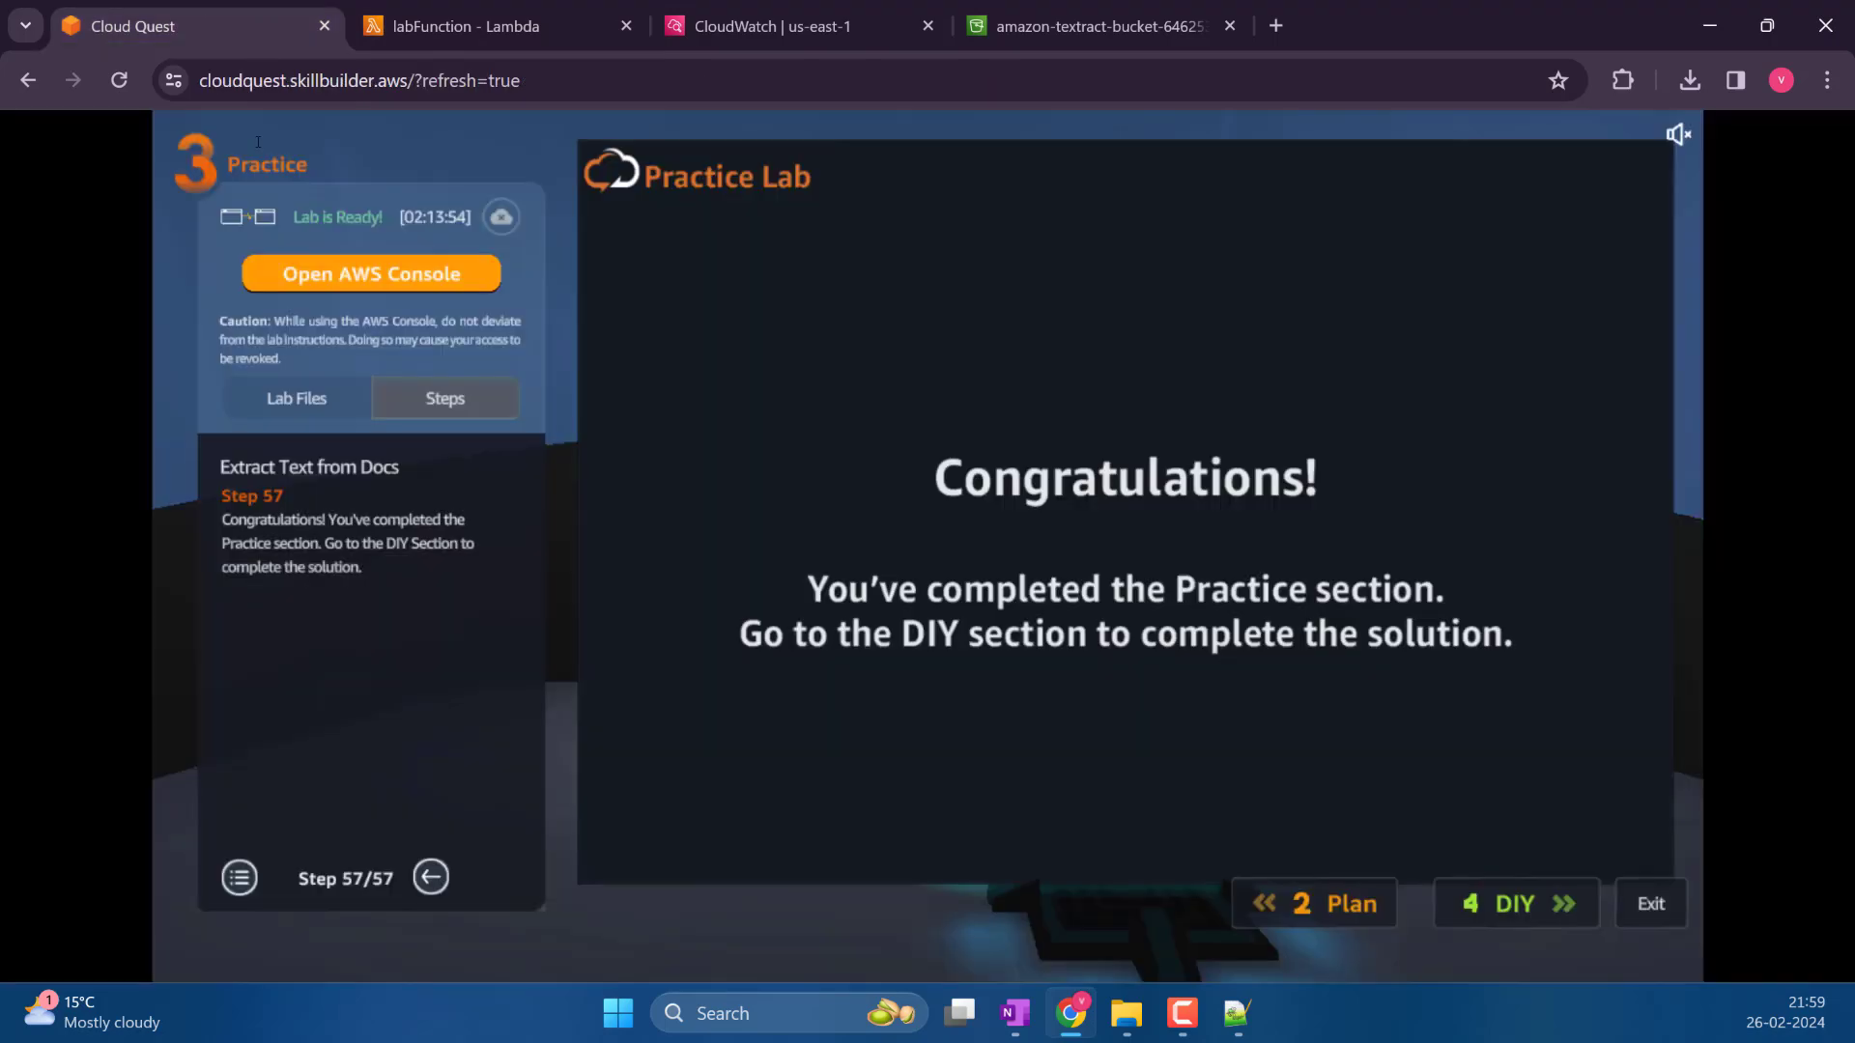
{"action": "left_click", "coordinate": [431, 877]}
{"action": "left_click", "coordinate": [431, 877]}
{"action": "left_click", "coordinate": [430, 877]}
{"action": "left_click", "coordinate": [431, 878]}
{"action": "left_click", "coordinate": [430, 877]}
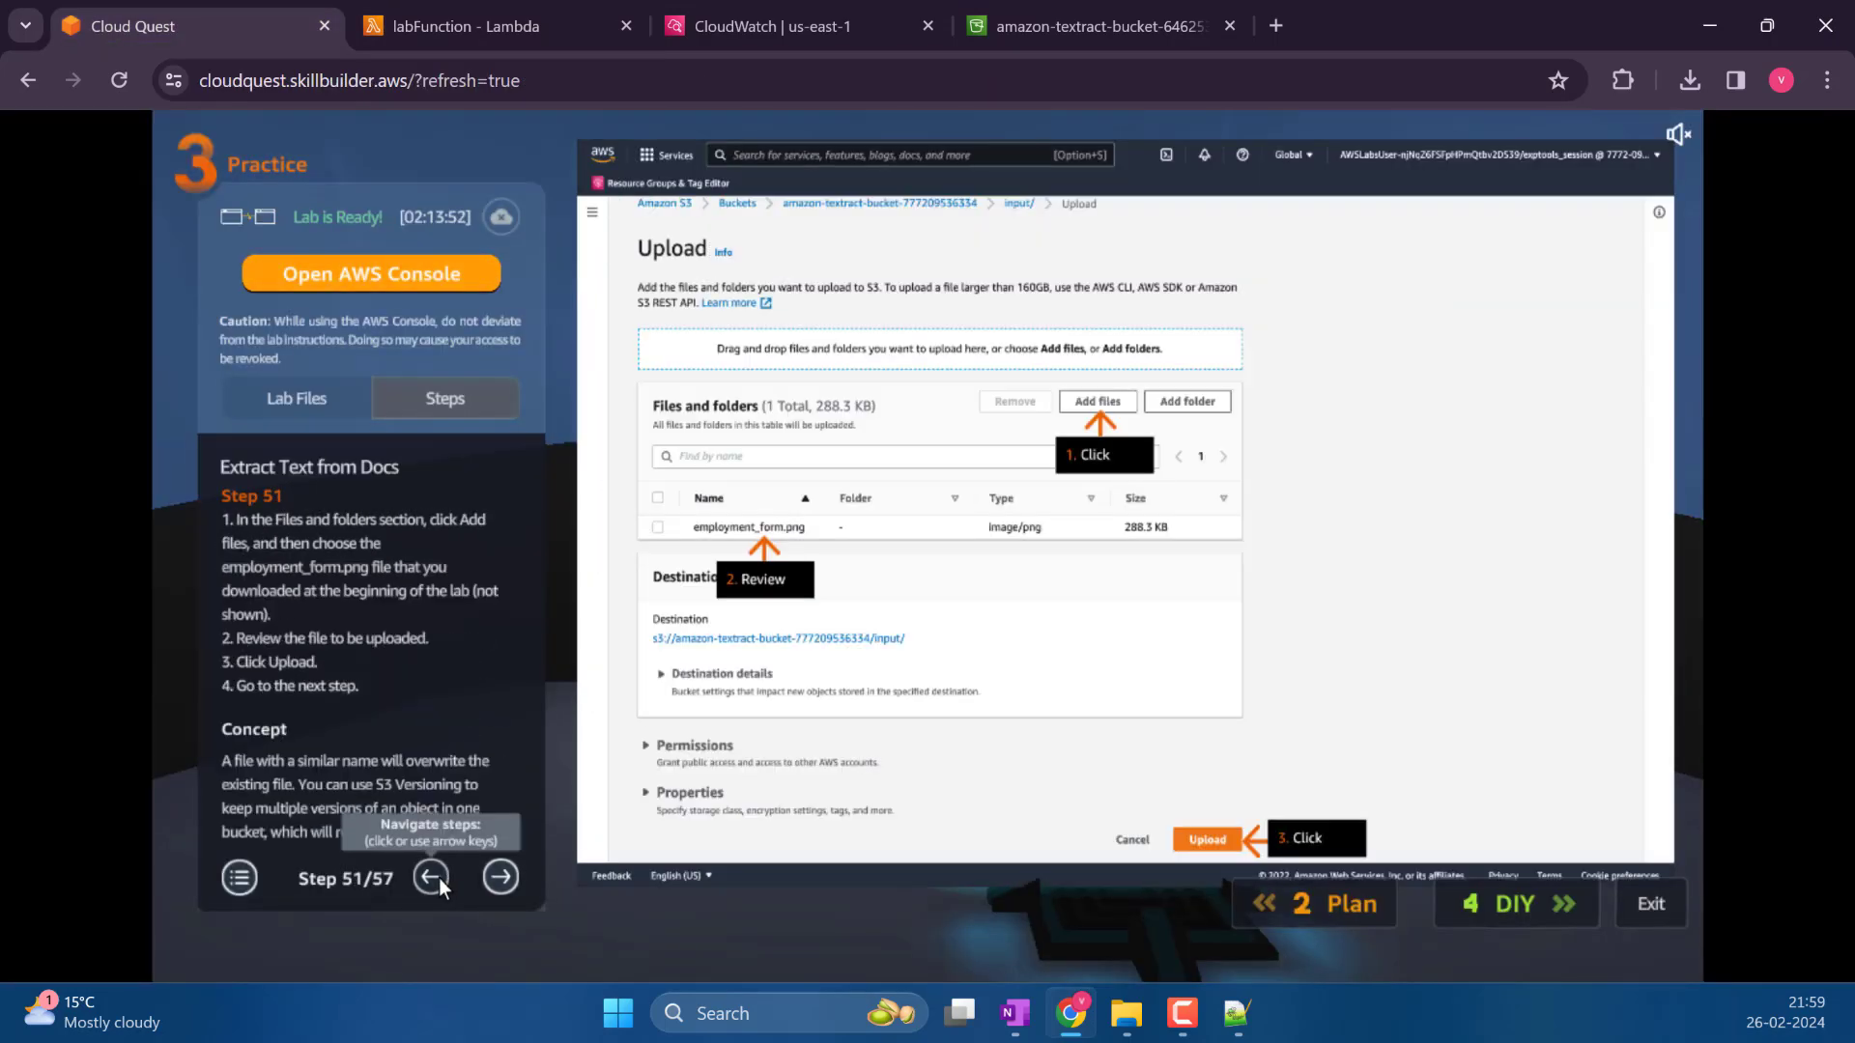
{"action": "left_click", "coordinate": [431, 877]}
{"action": "left_click", "coordinate": [431, 877]}
{"action": "left_click", "coordinate": [430, 877]}
{"action": "left_click", "coordinate": [439, 877]}
{"action": "left_click", "coordinate": [439, 877]}
{"action": "left_click", "coordinate": [439, 878]}
{"action": "left_click", "coordinate": [438, 877]}
{"action": "left_click", "coordinate": [439, 877]}
{"action": "left_click", "coordinate": [438, 878]}
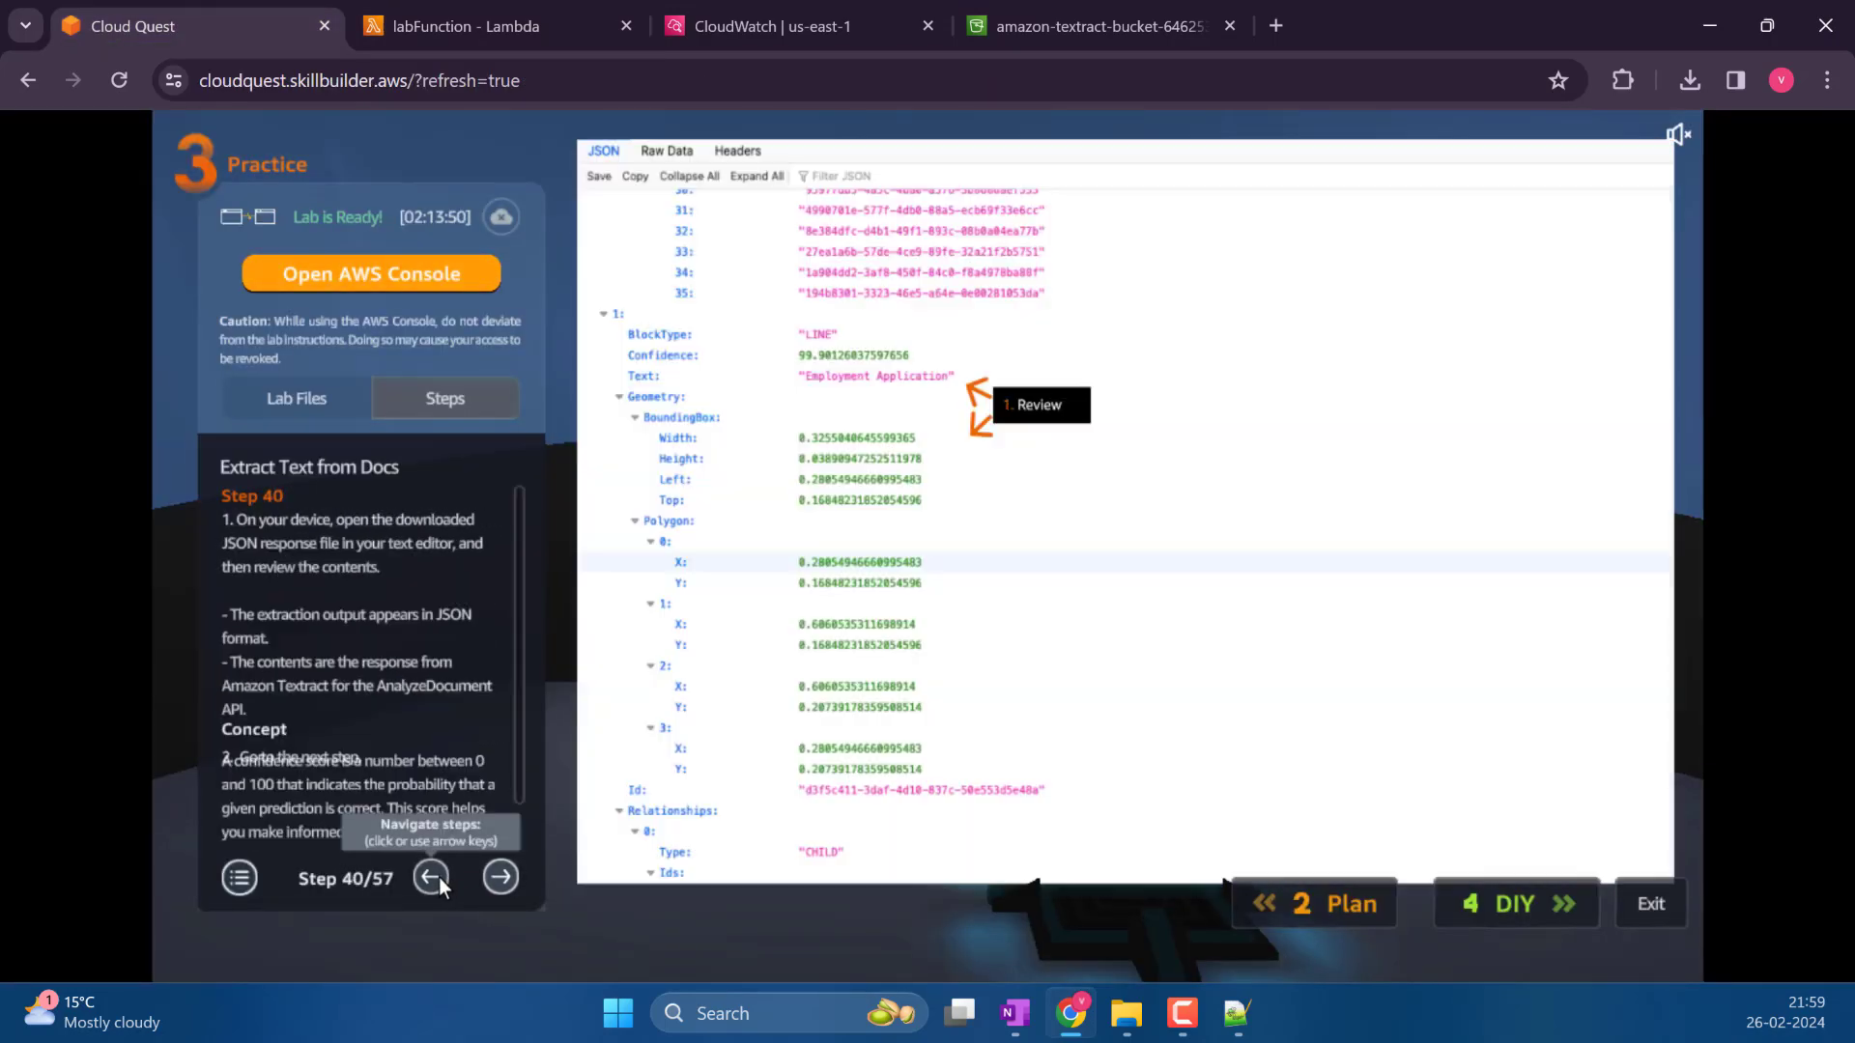
{"action": "left_click", "coordinate": [439, 877]}
{"action": "left_click", "coordinate": [439, 877]}
{"action": "left_click", "coordinate": [438, 877]}
{"action": "left_click", "coordinate": [439, 877]}
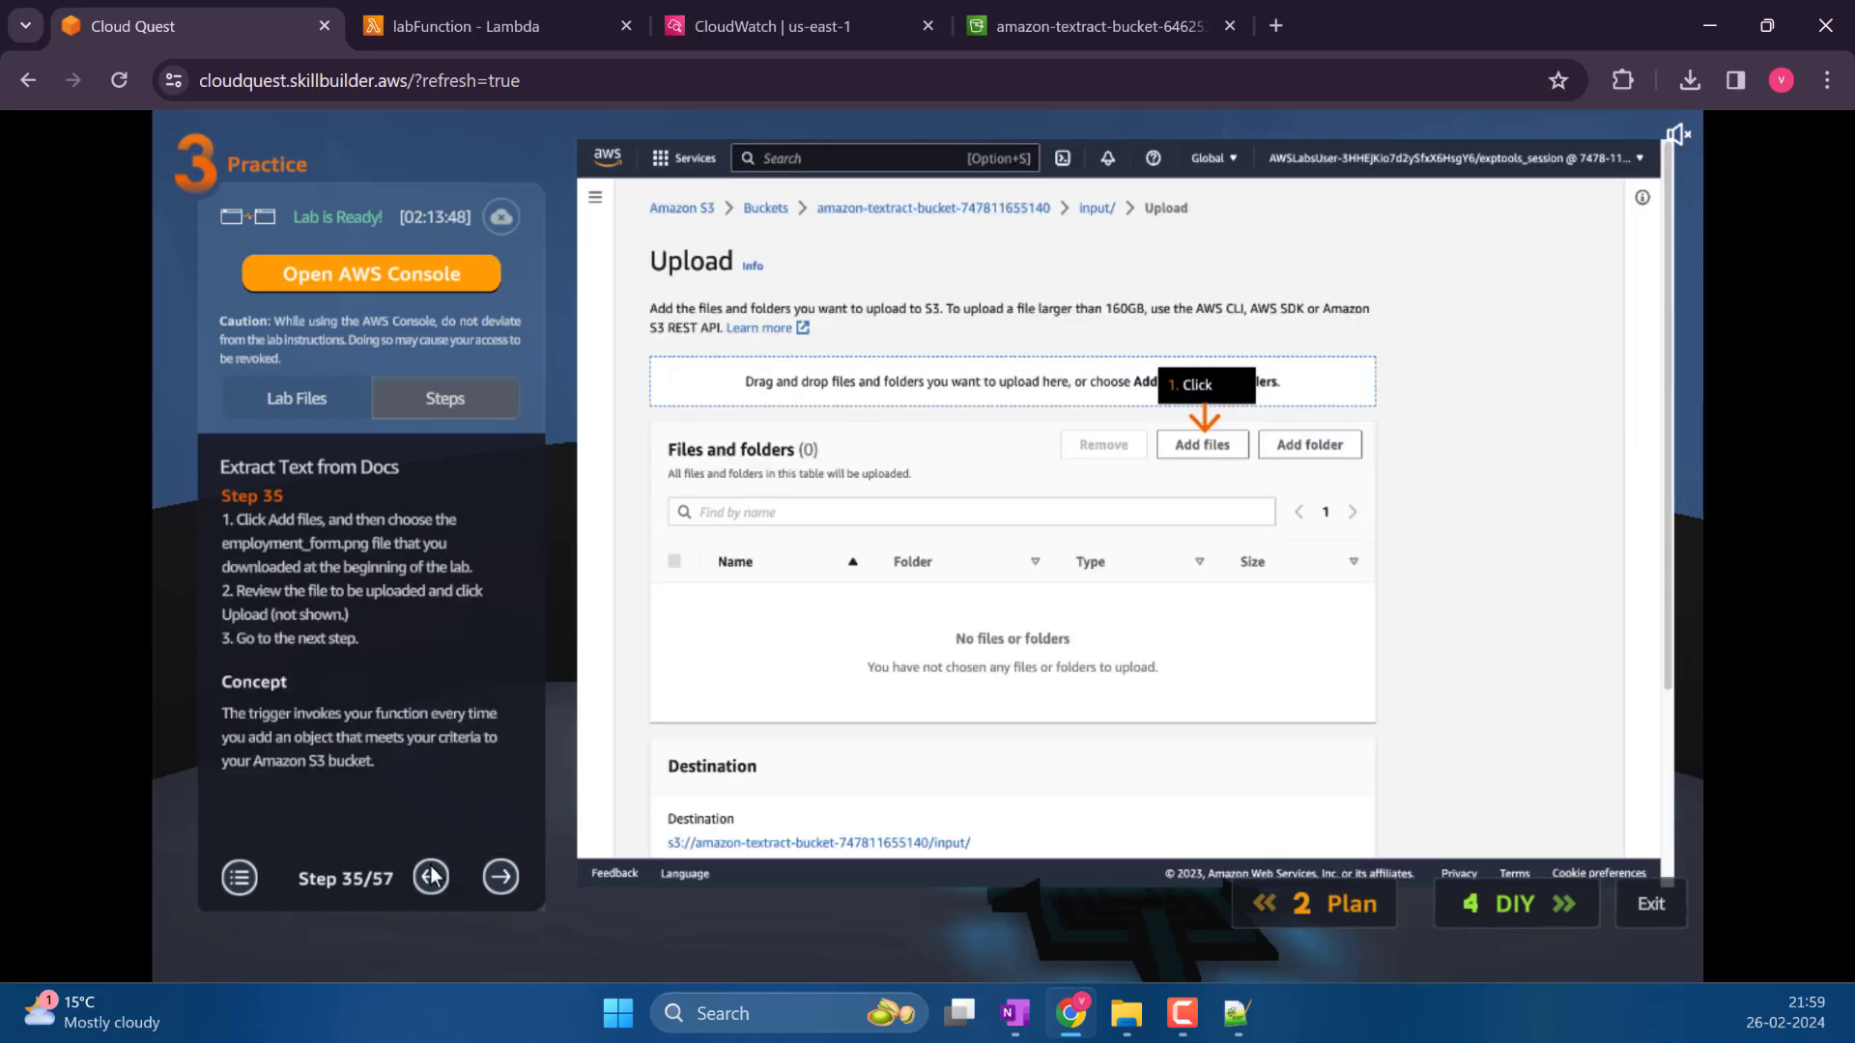
{"action": "left_click", "coordinate": [430, 877]}
{"action": "left_click", "coordinate": [431, 877]}
{"action": "left_click", "coordinate": [431, 877]}
{"action": "left_click", "coordinate": [431, 877]}
{"action": "left_click", "coordinate": [431, 877]}
{"action": "left_click", "coordinate": [431, 878]}
{"action": "left_click", "coordinate": [431, 877]}
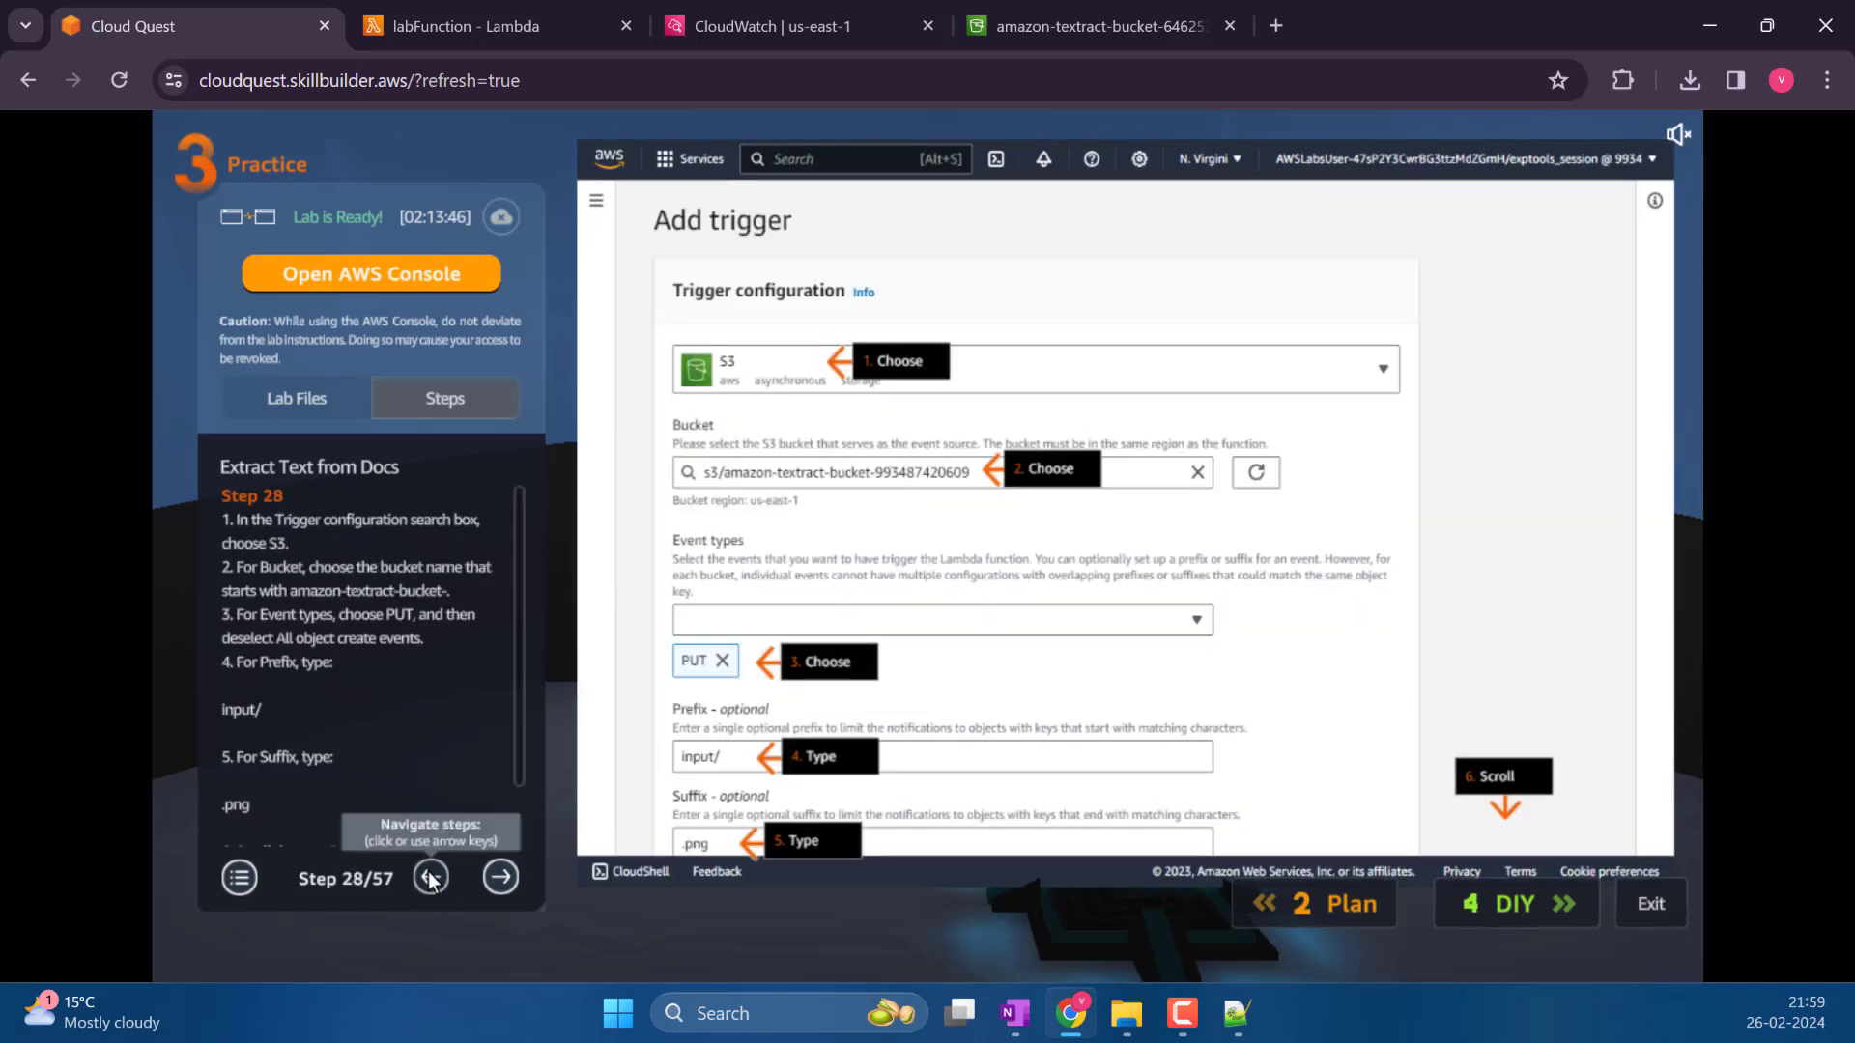
{"action": "left_click", "coordinate": [431, 877]}
{"action": "left_click", "coordinate": [431, 877]}
{"action": "left_click", "coordinate": [431, 877]}
{"action": "left_click", "coordinate": [431, 878]}
{"action": "left_click", "coordinate": [430, 878]}
{"action": "left_click", "coordinate": [431, 878]}
{"action": "left_click", "coordinate": [431, 877]}
{"action": "left_click", "coordinate": [430, 877]}
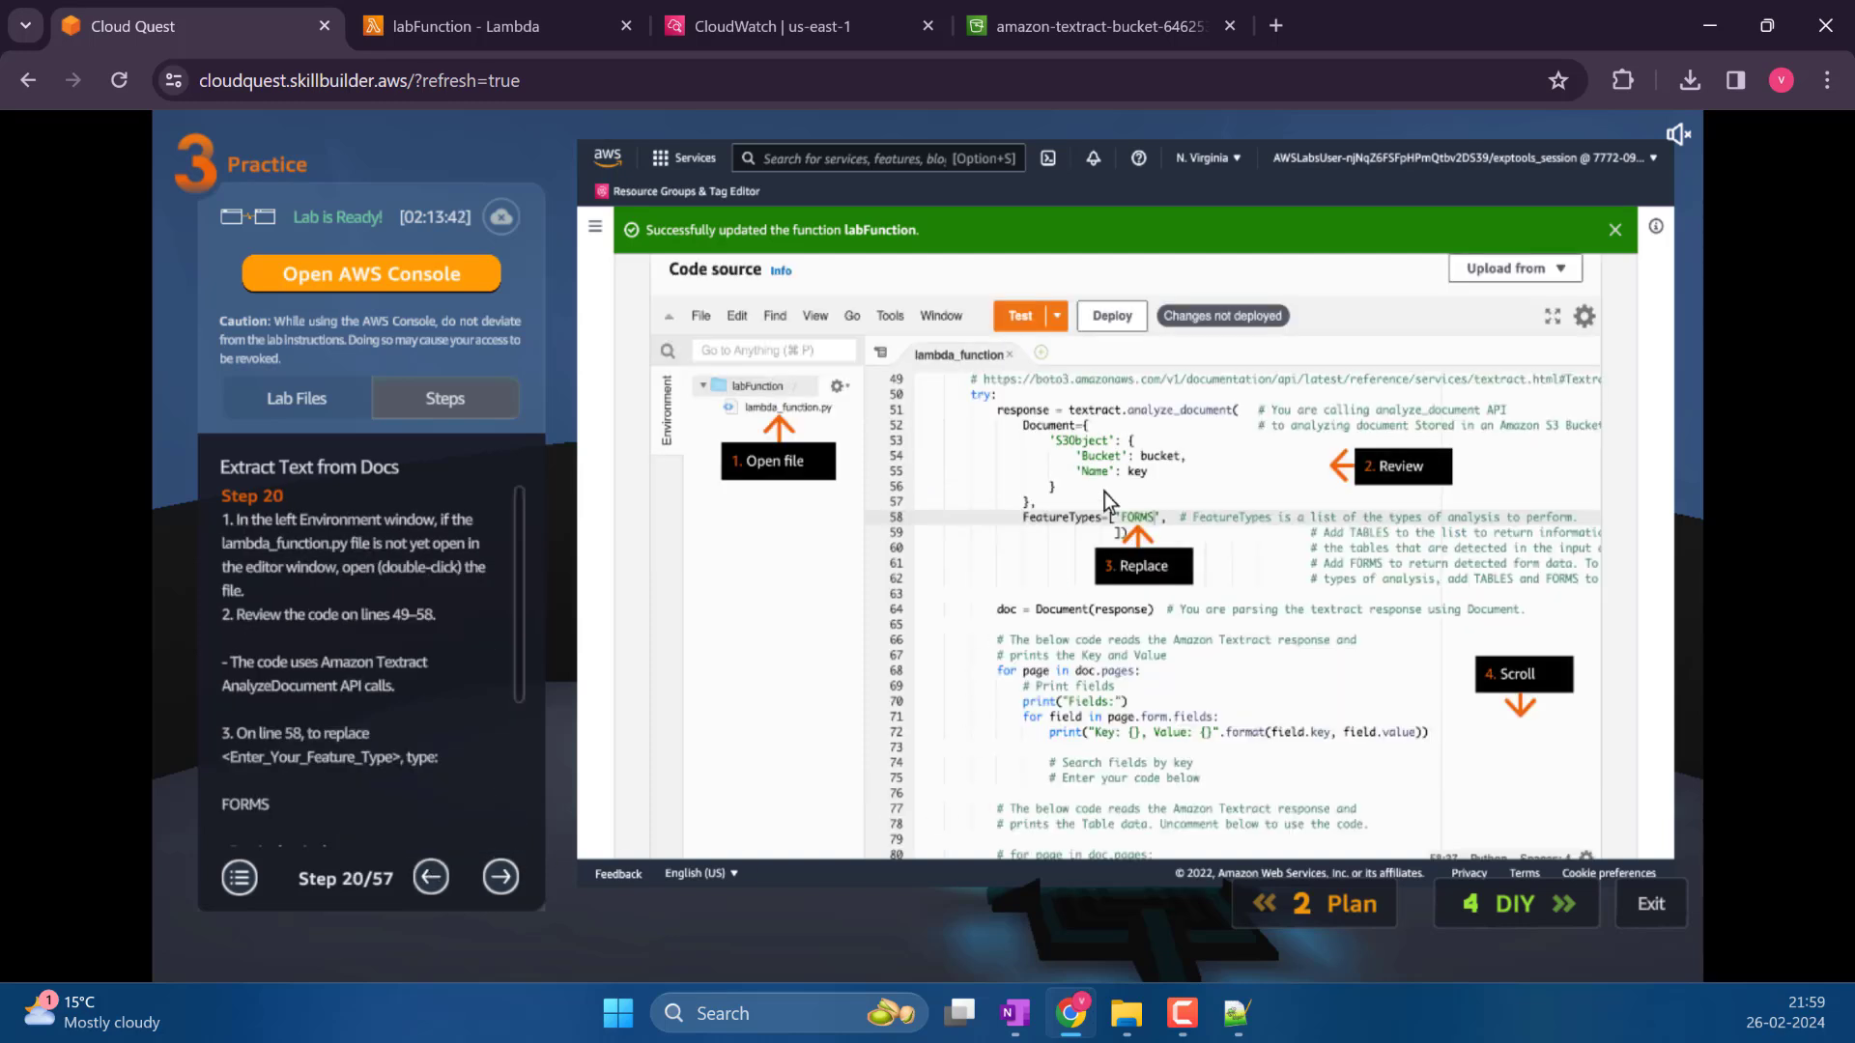
Go back through the earlier lab instructions to step 15, reviewing the zip upload, execution role and function creation steps
{"action": "left_click", "coordinate": [421, 887]}
{"action": "left_click", "coordinate": [430, 885]}
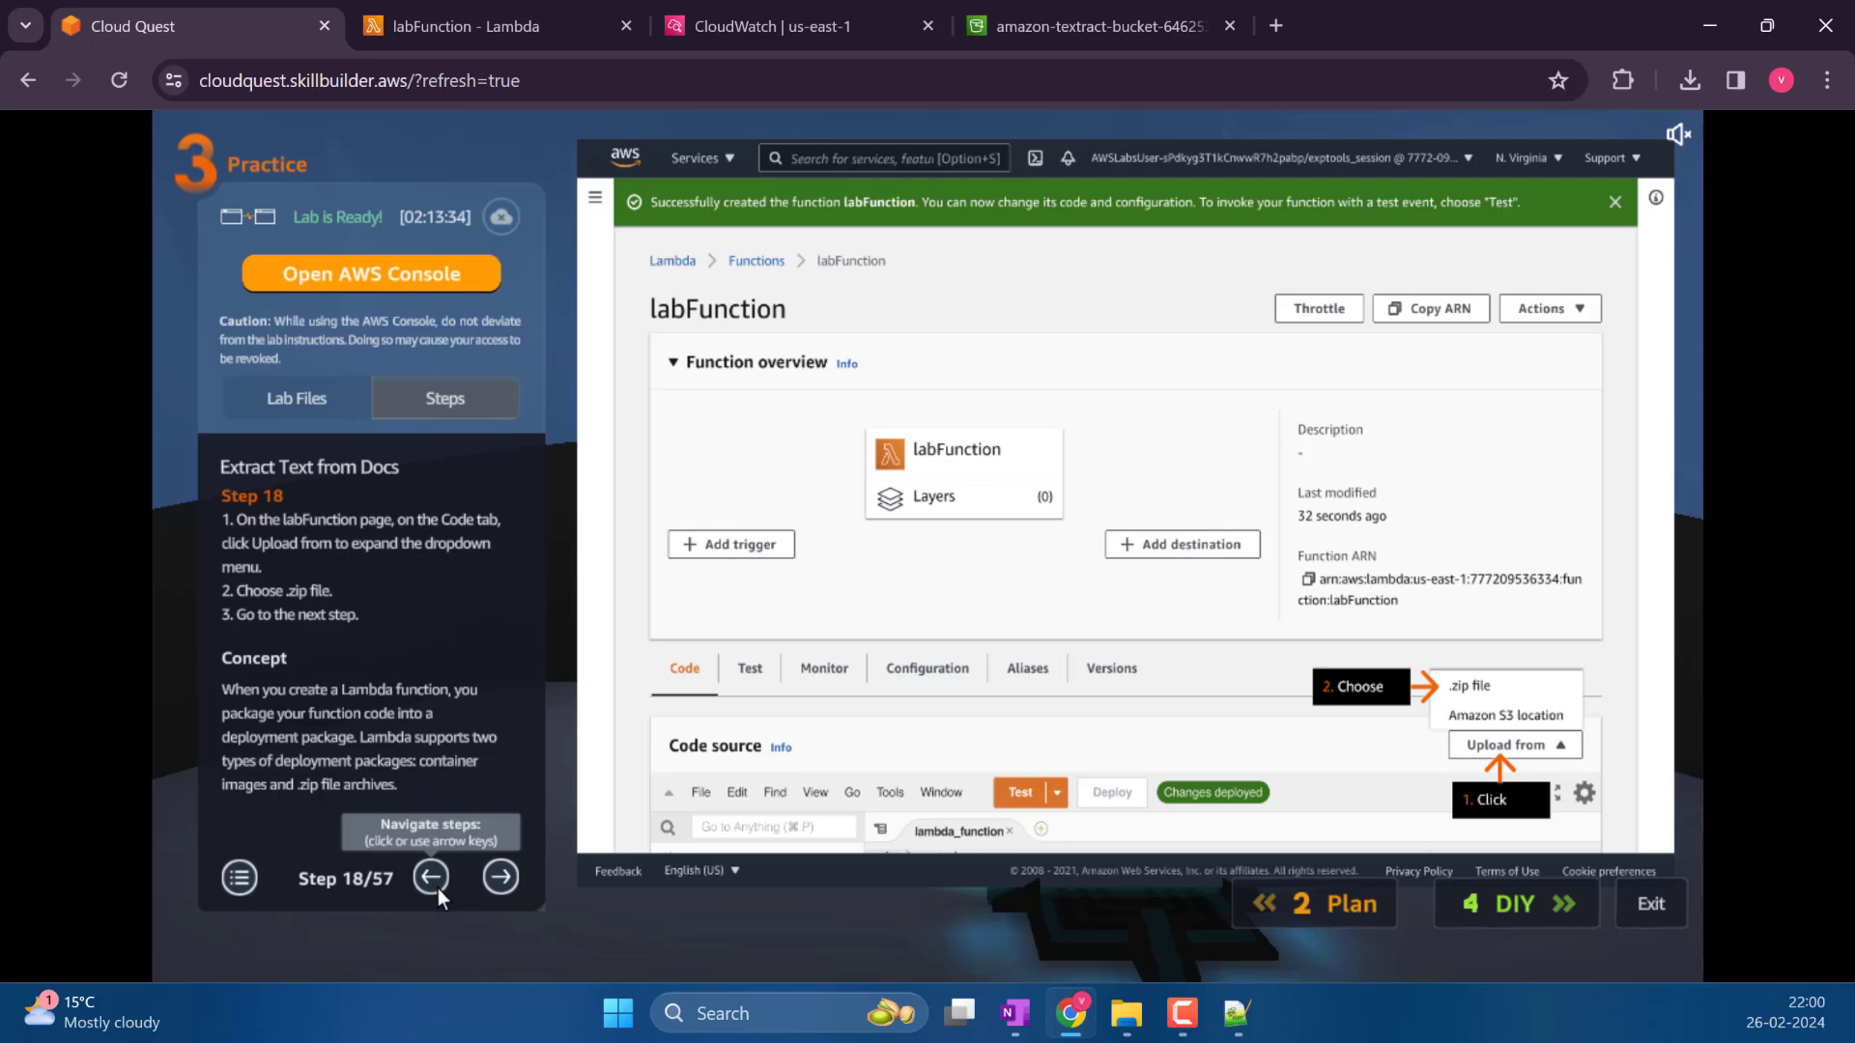
{"action": "left_click", "coordinate": [431, 879]}
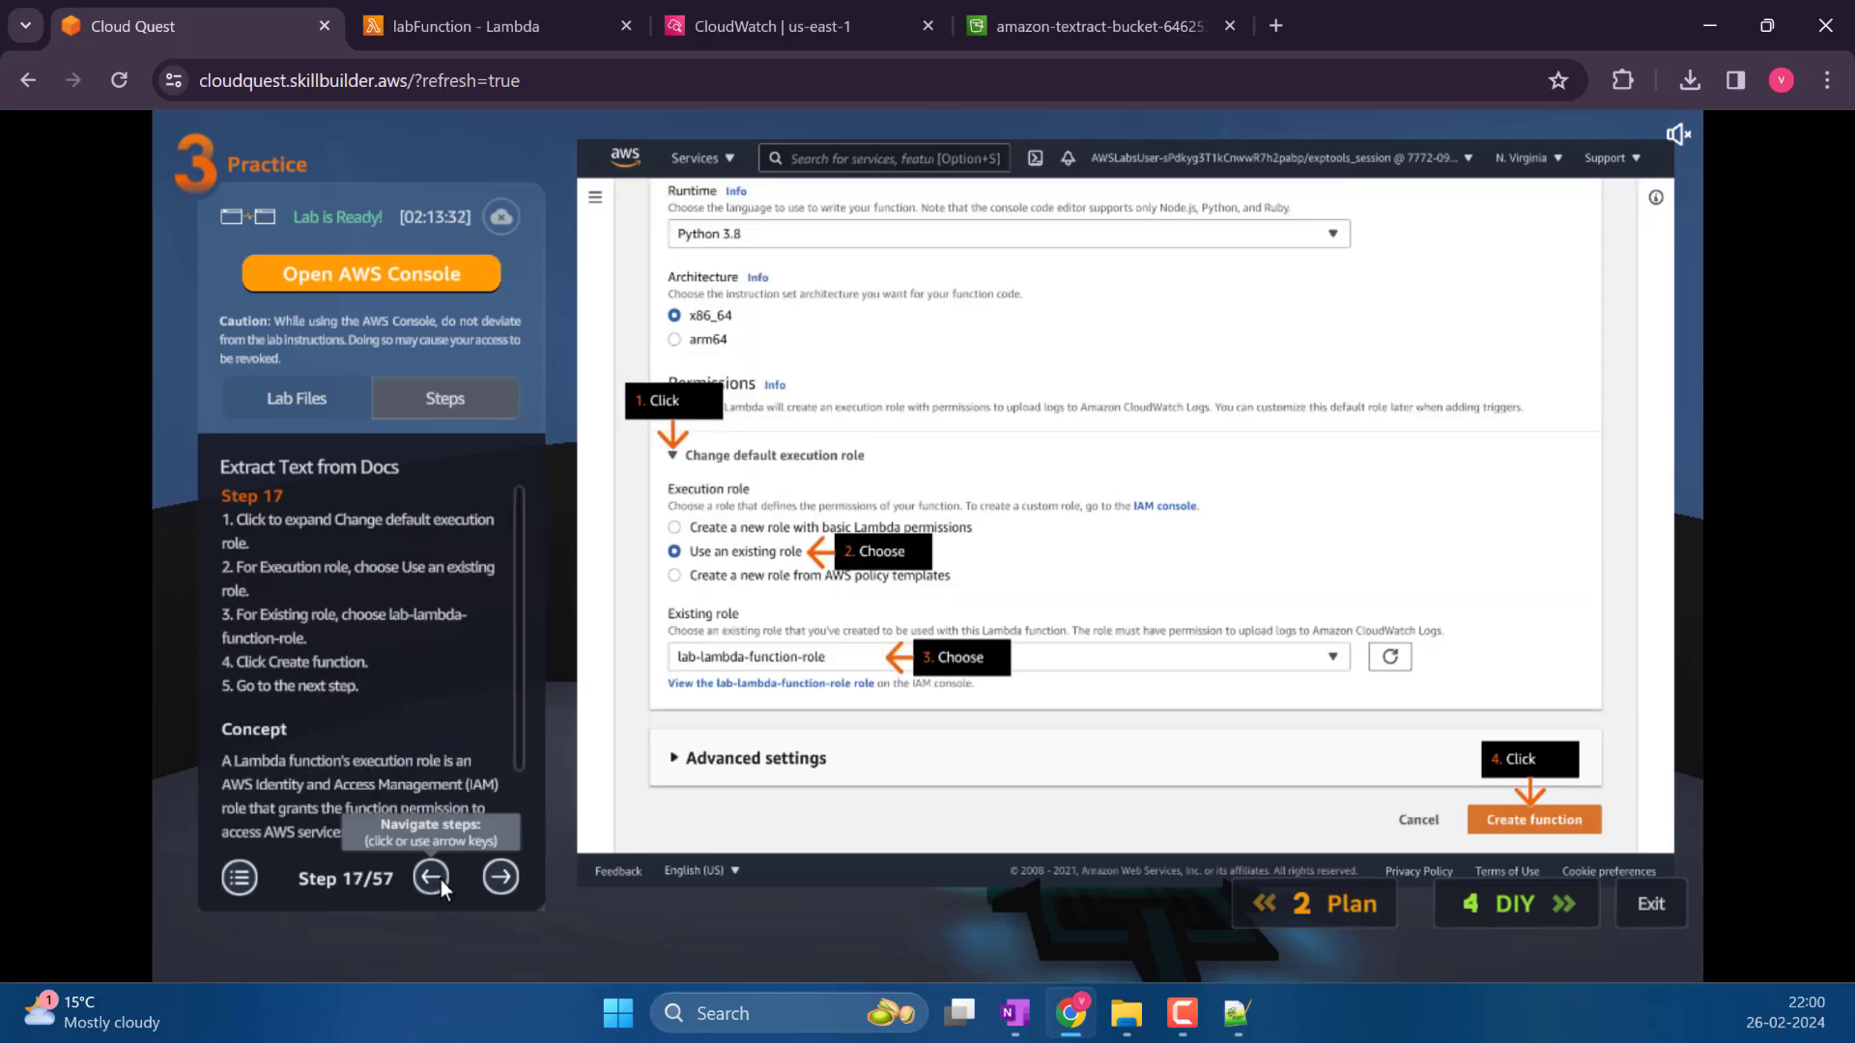
{"action": "left_click", "coordinate": [440, 879]}
{"action": "left_click", "coordinate": [438, 879]}
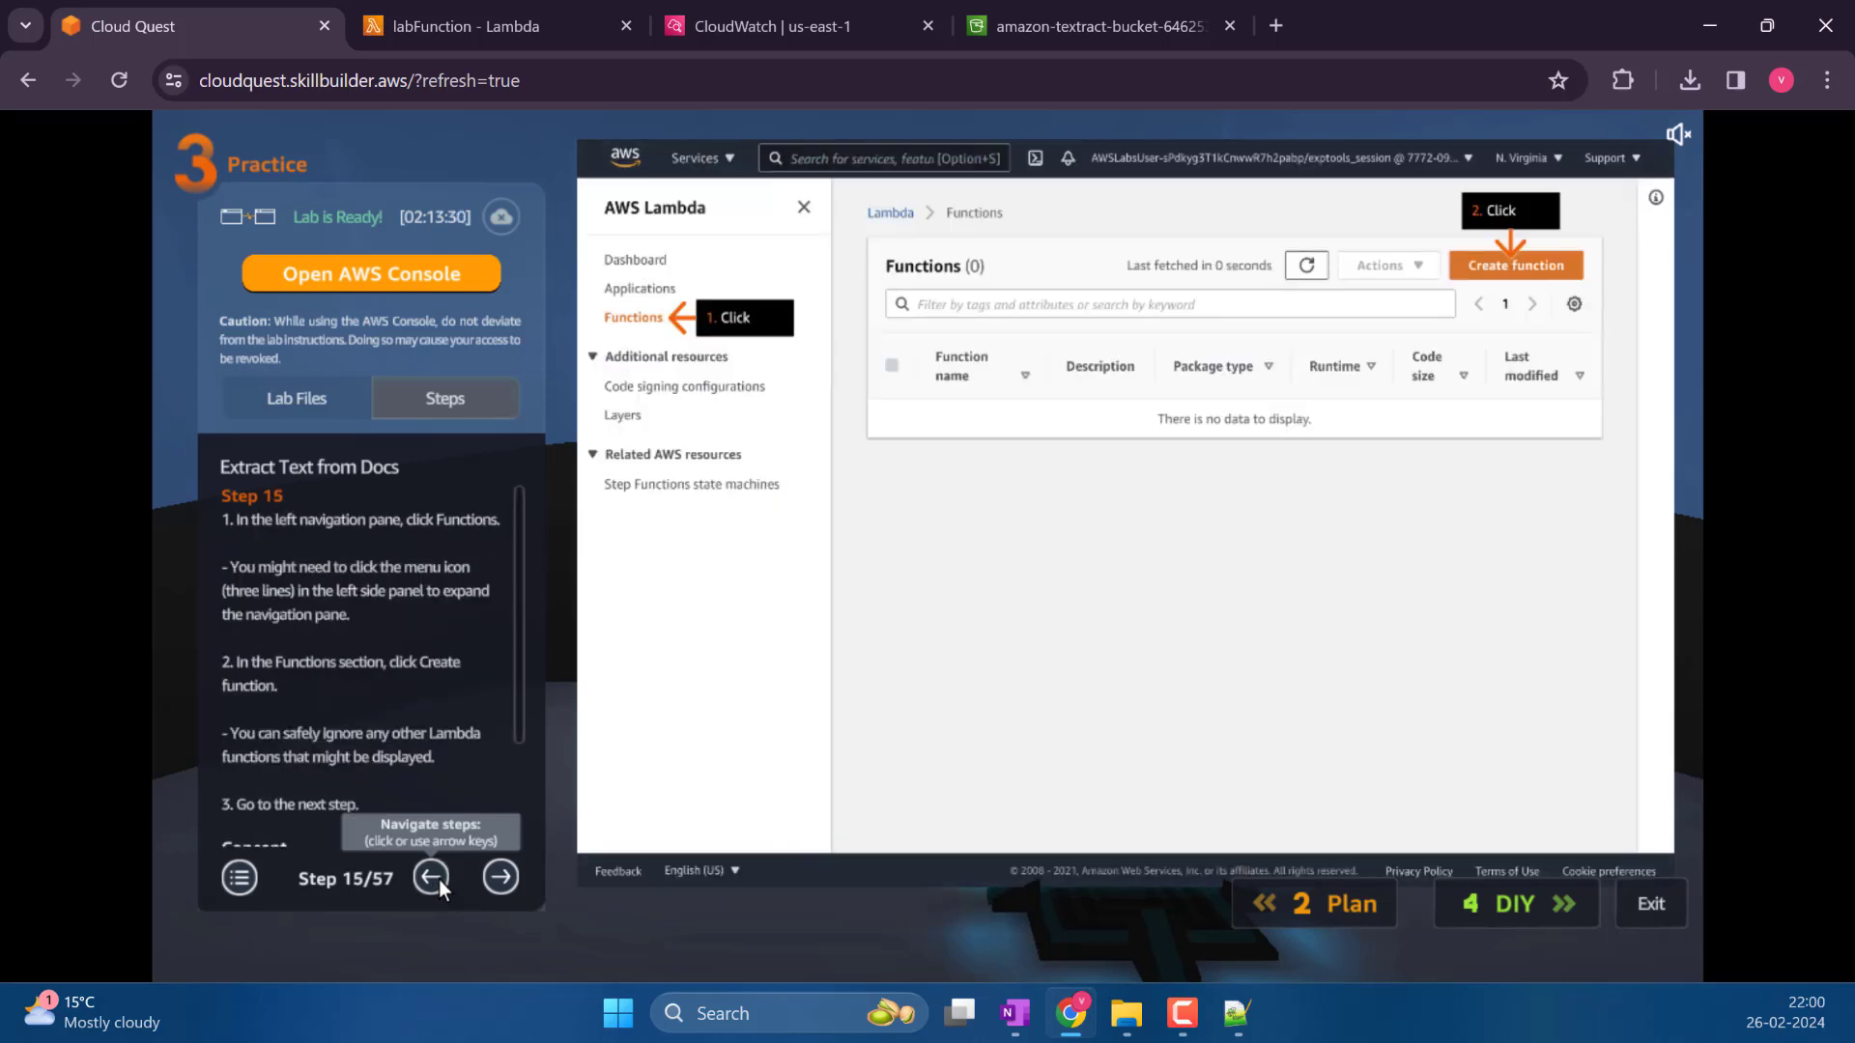
Go forward through the lab instructions to step 22, covering the zip upload, test event code, deployment and general configuration
{"action": "left_click", "coordinate": [501, 877]}
{"action": "left_click", "coordinate": [502, 877]}
{"action": "left_click", "coordinate": [502, 877]}
{"action": "left_click", "coordinate": [501, 877]}
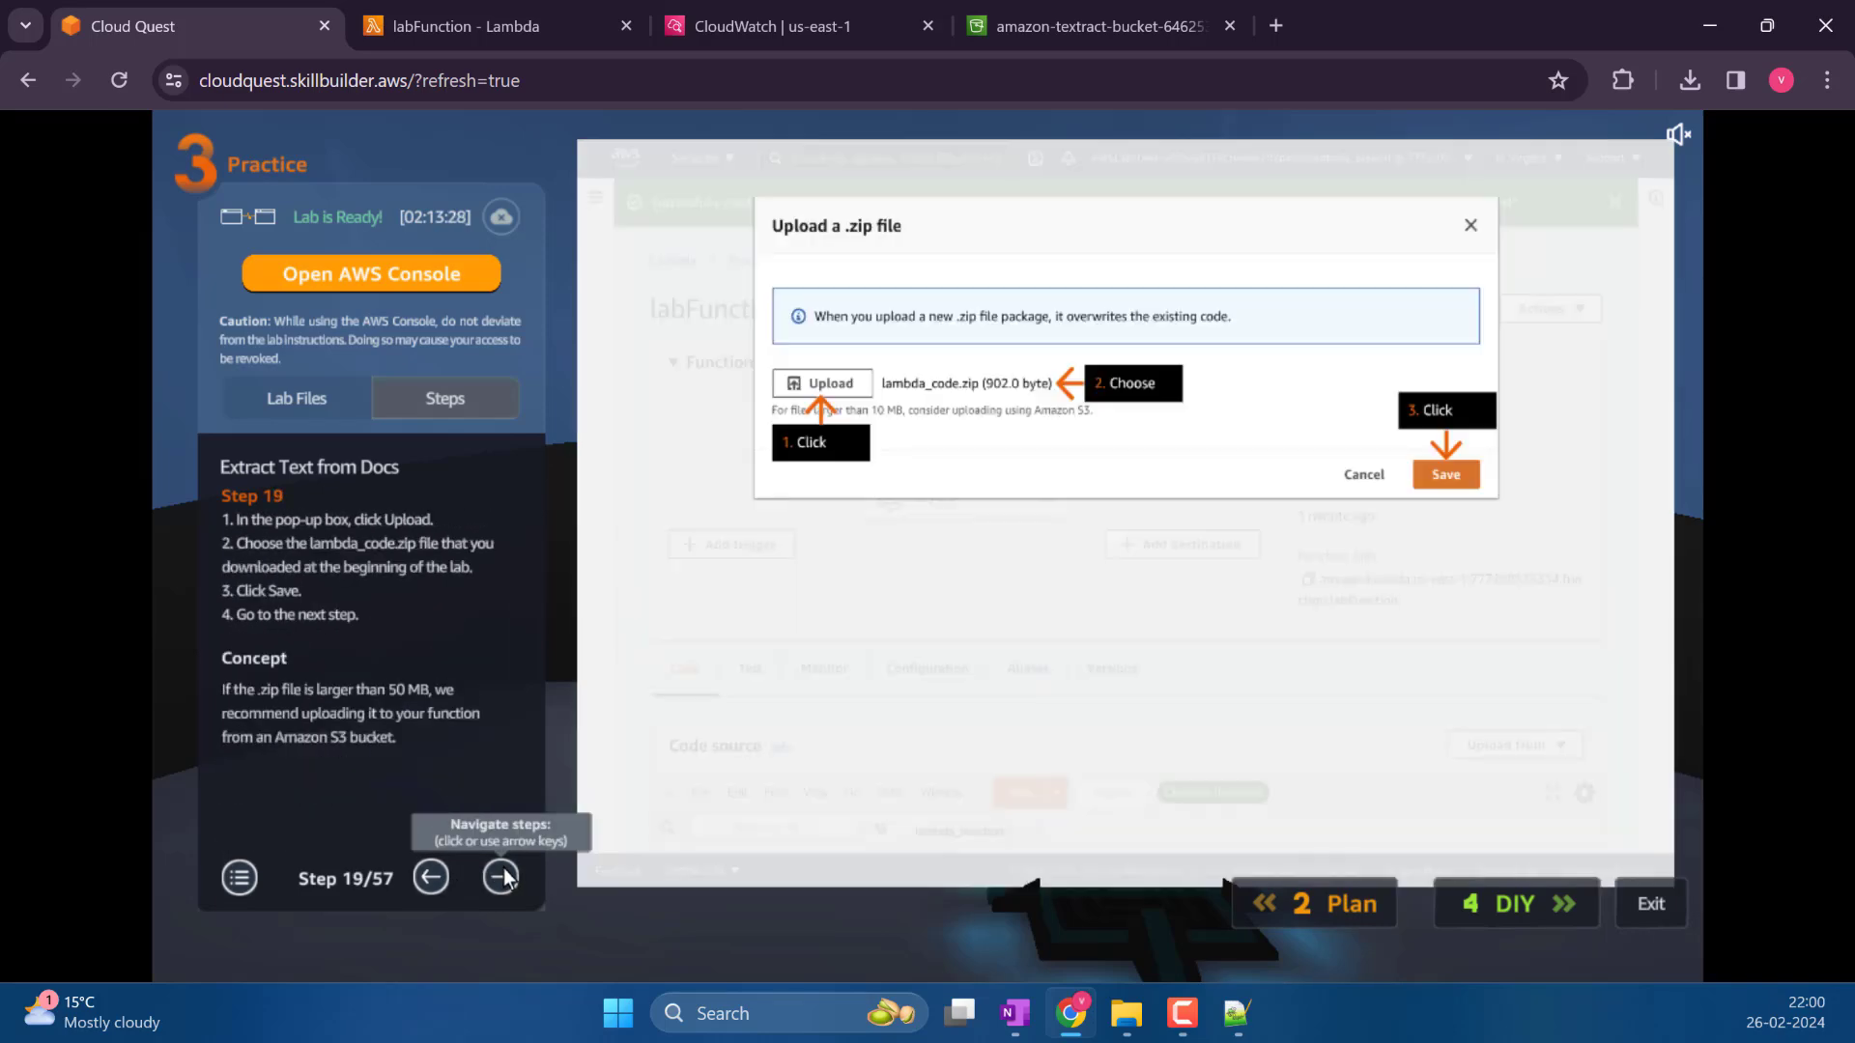
{"action": "left_click", "coordinate": [501, 877]}
{"action": "left_click", "coordinate": [501, 877]}
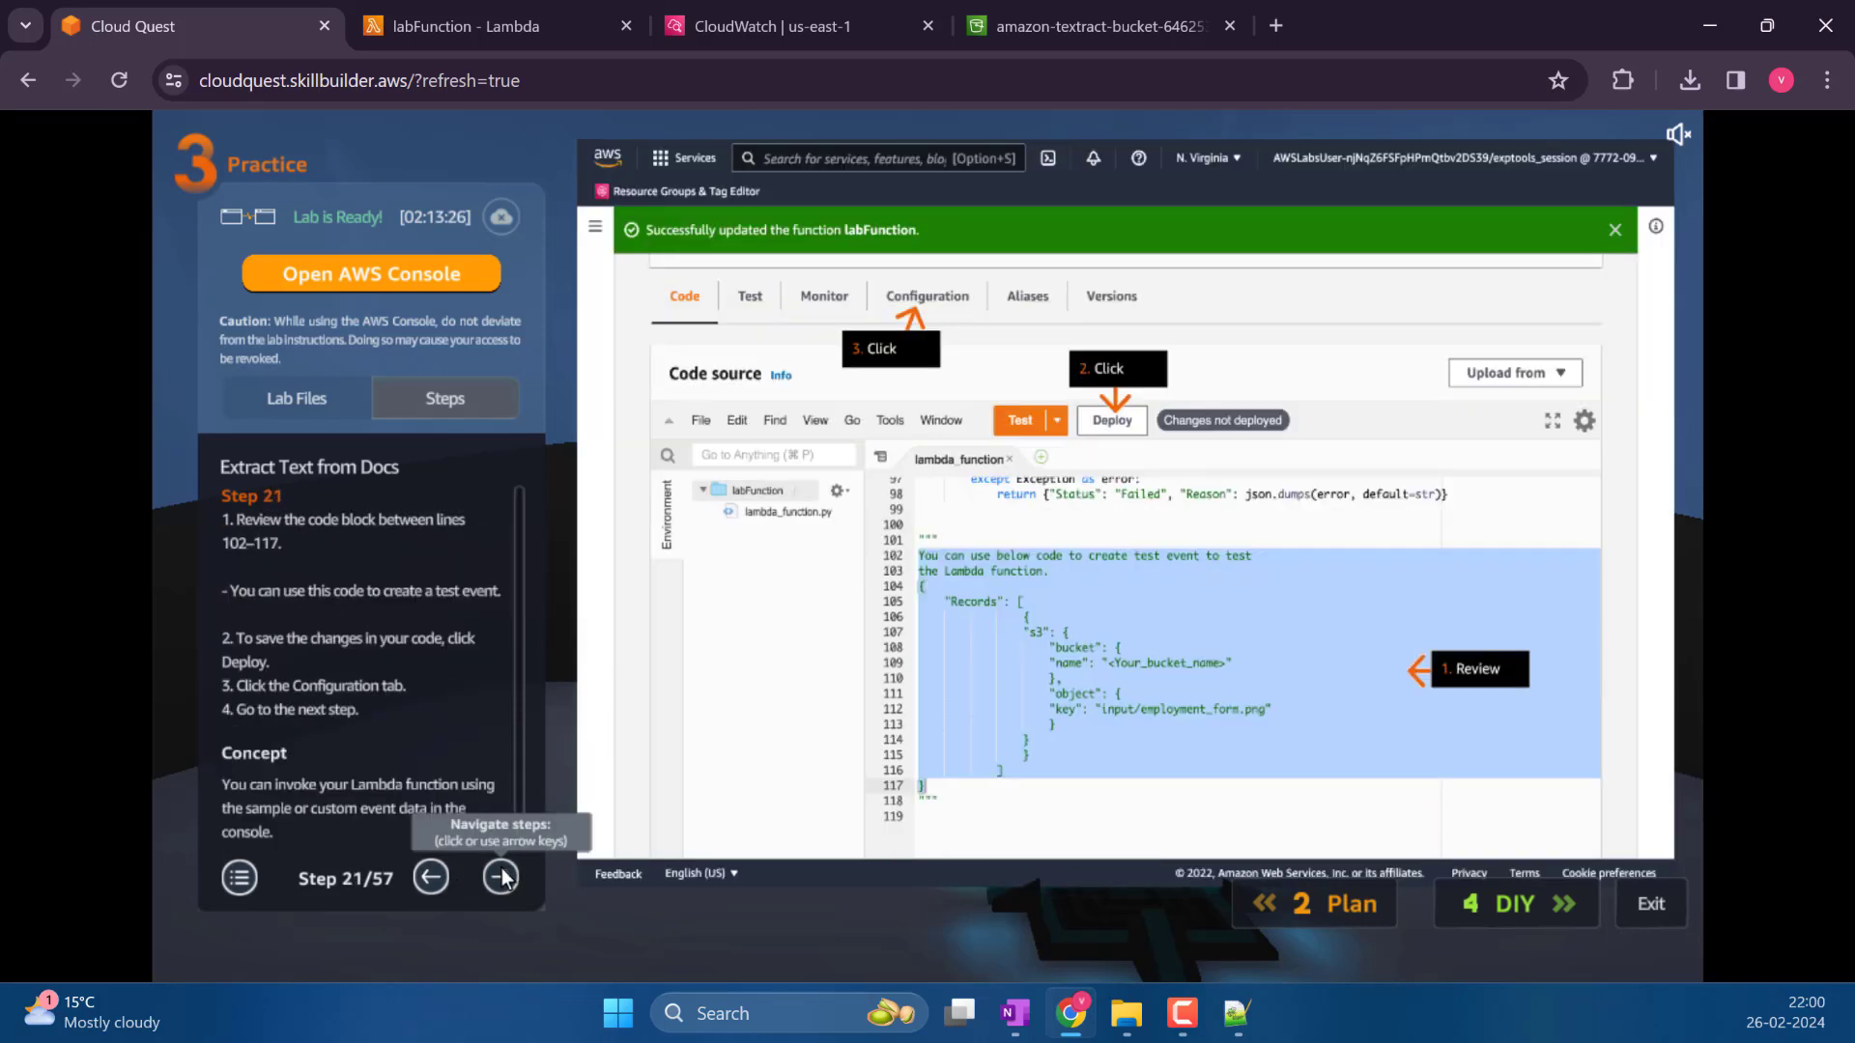
{"action": "left_click", "coordinate": [501, 877]}
Switch back to the labFunction Lambda page and deploy the pending code changes
{"action": "left_click", "coordinate": [773, 26]}
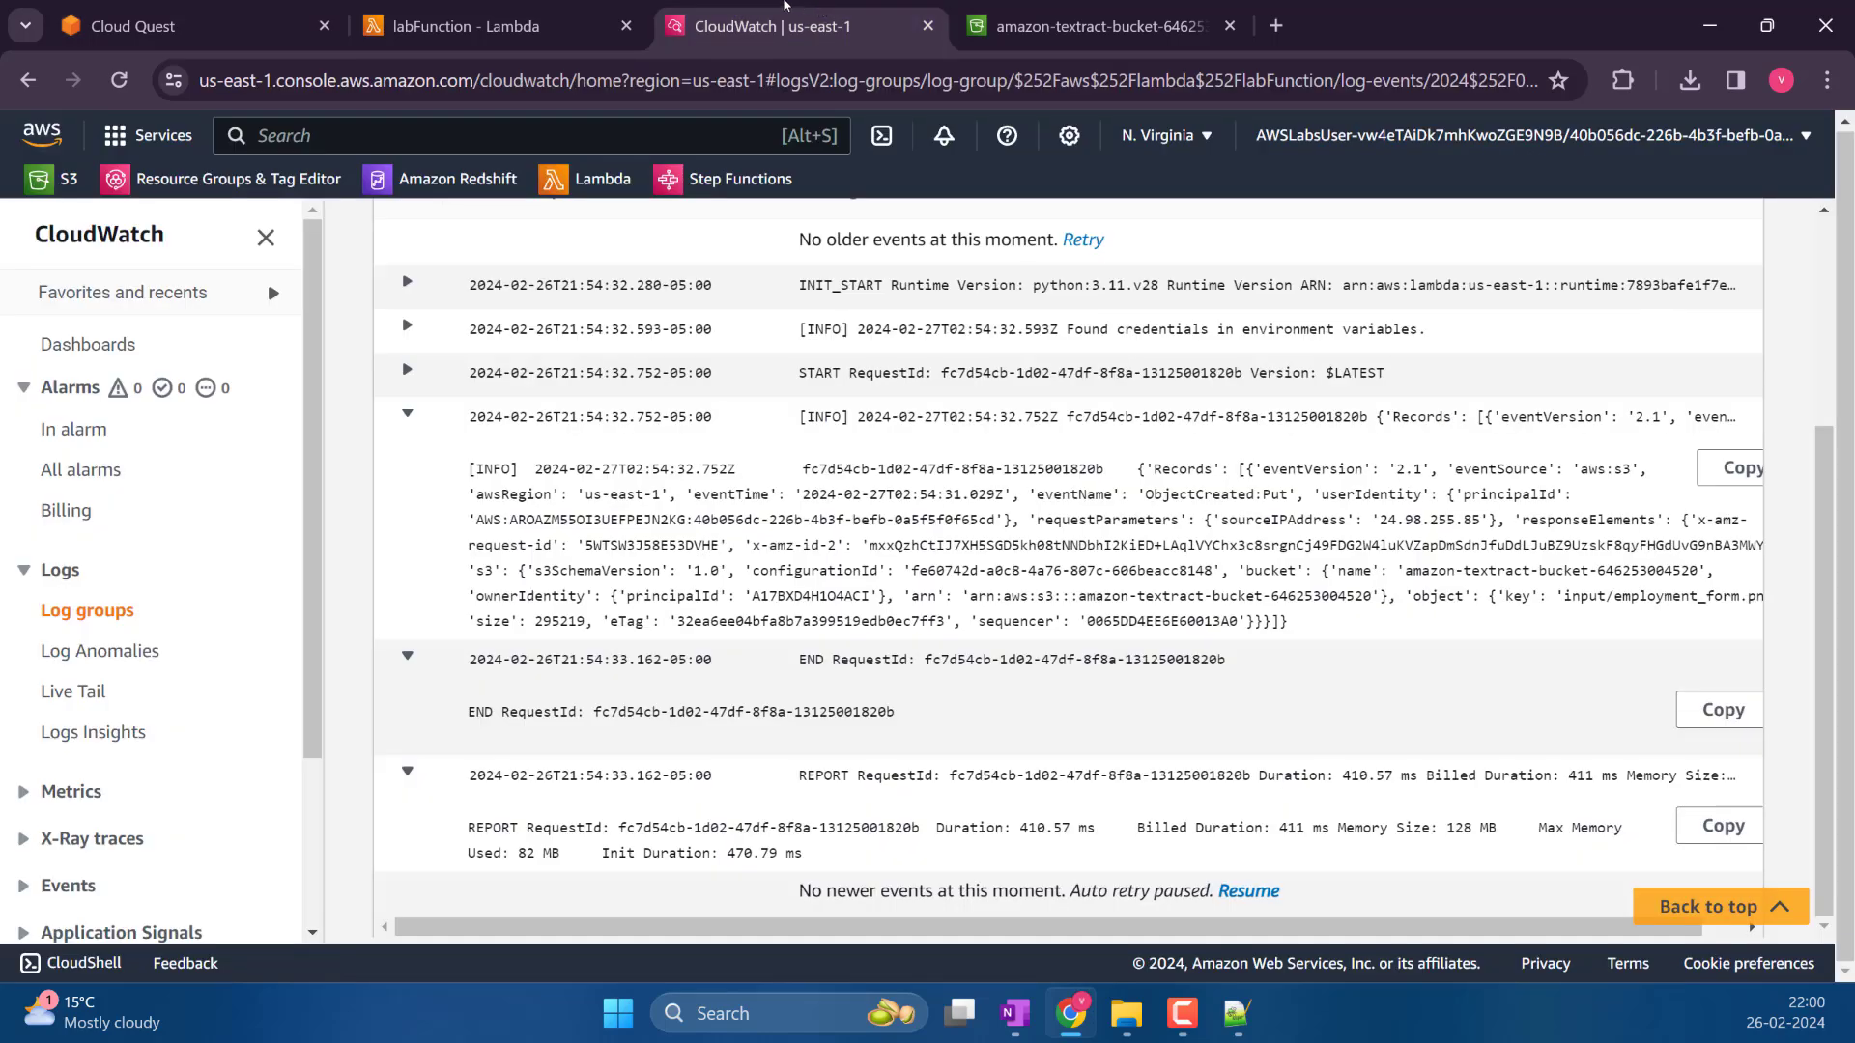
{"action": "left_click", "coordinate": [464, 26]}
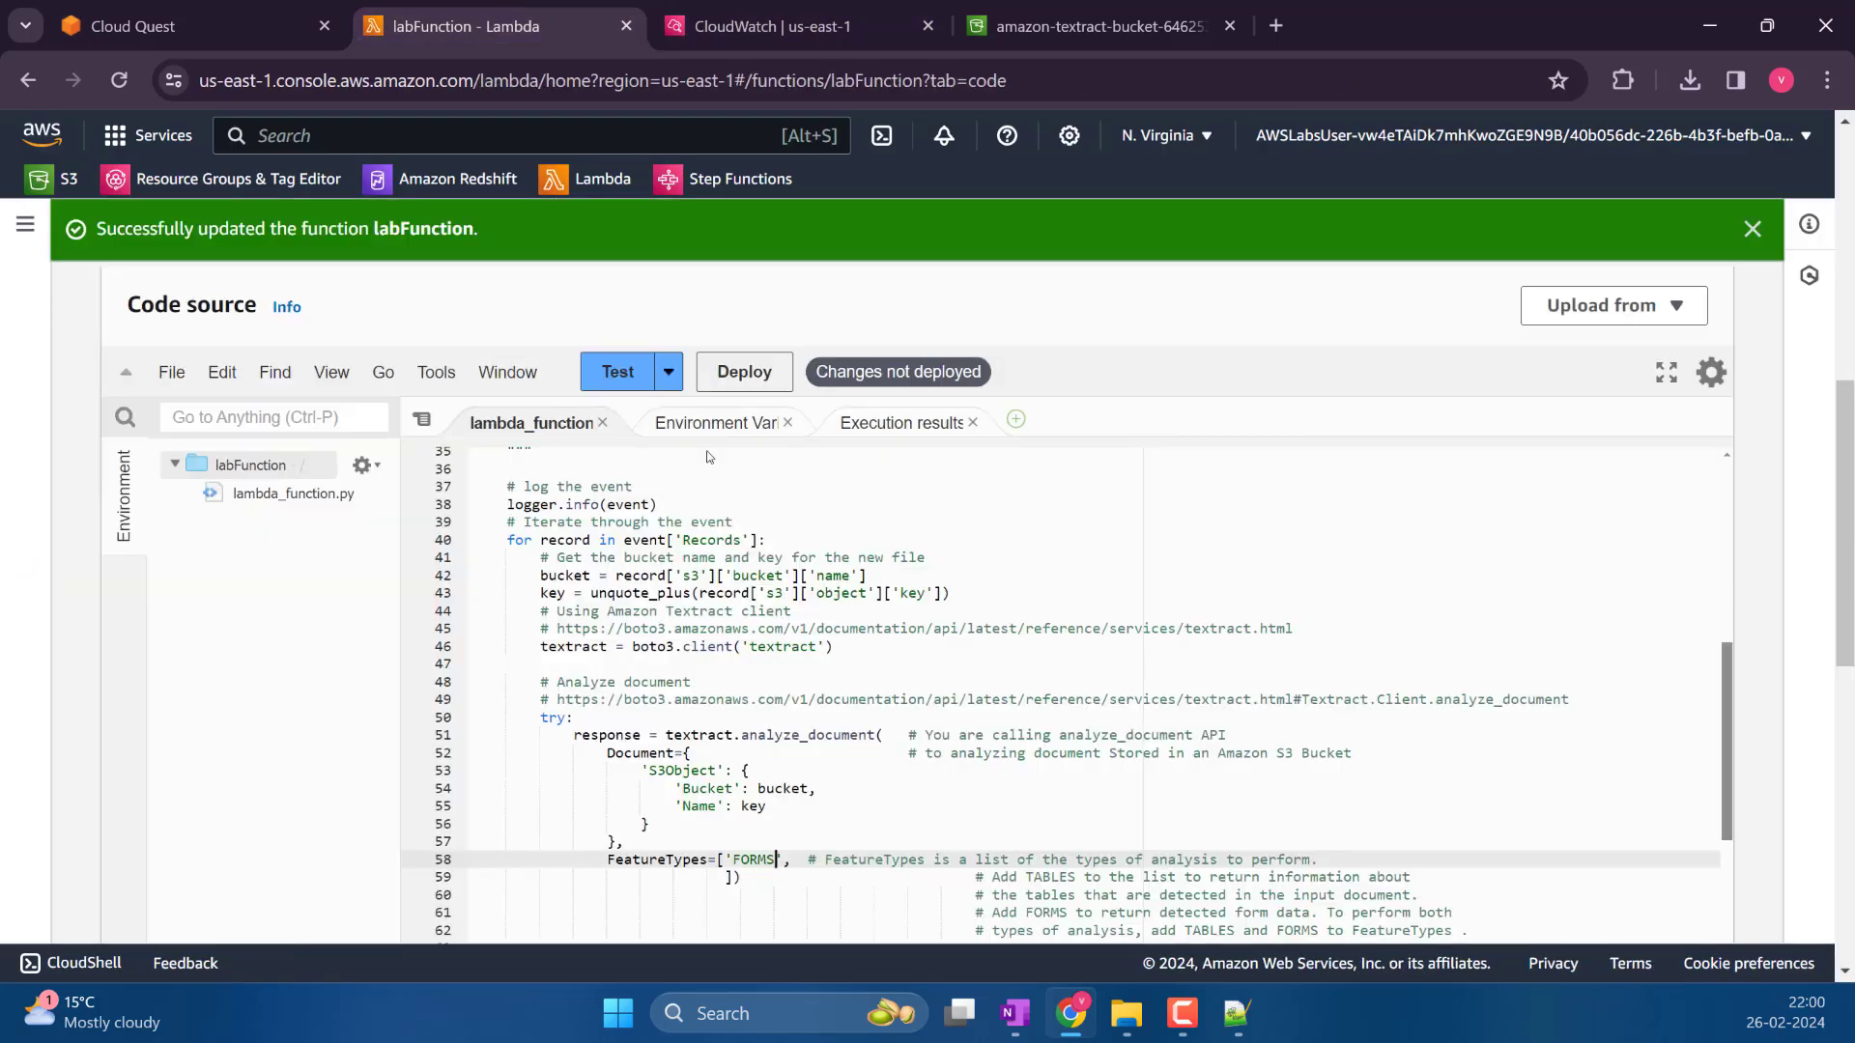
{"action": "left_click", "coordinate": [744, 372]}
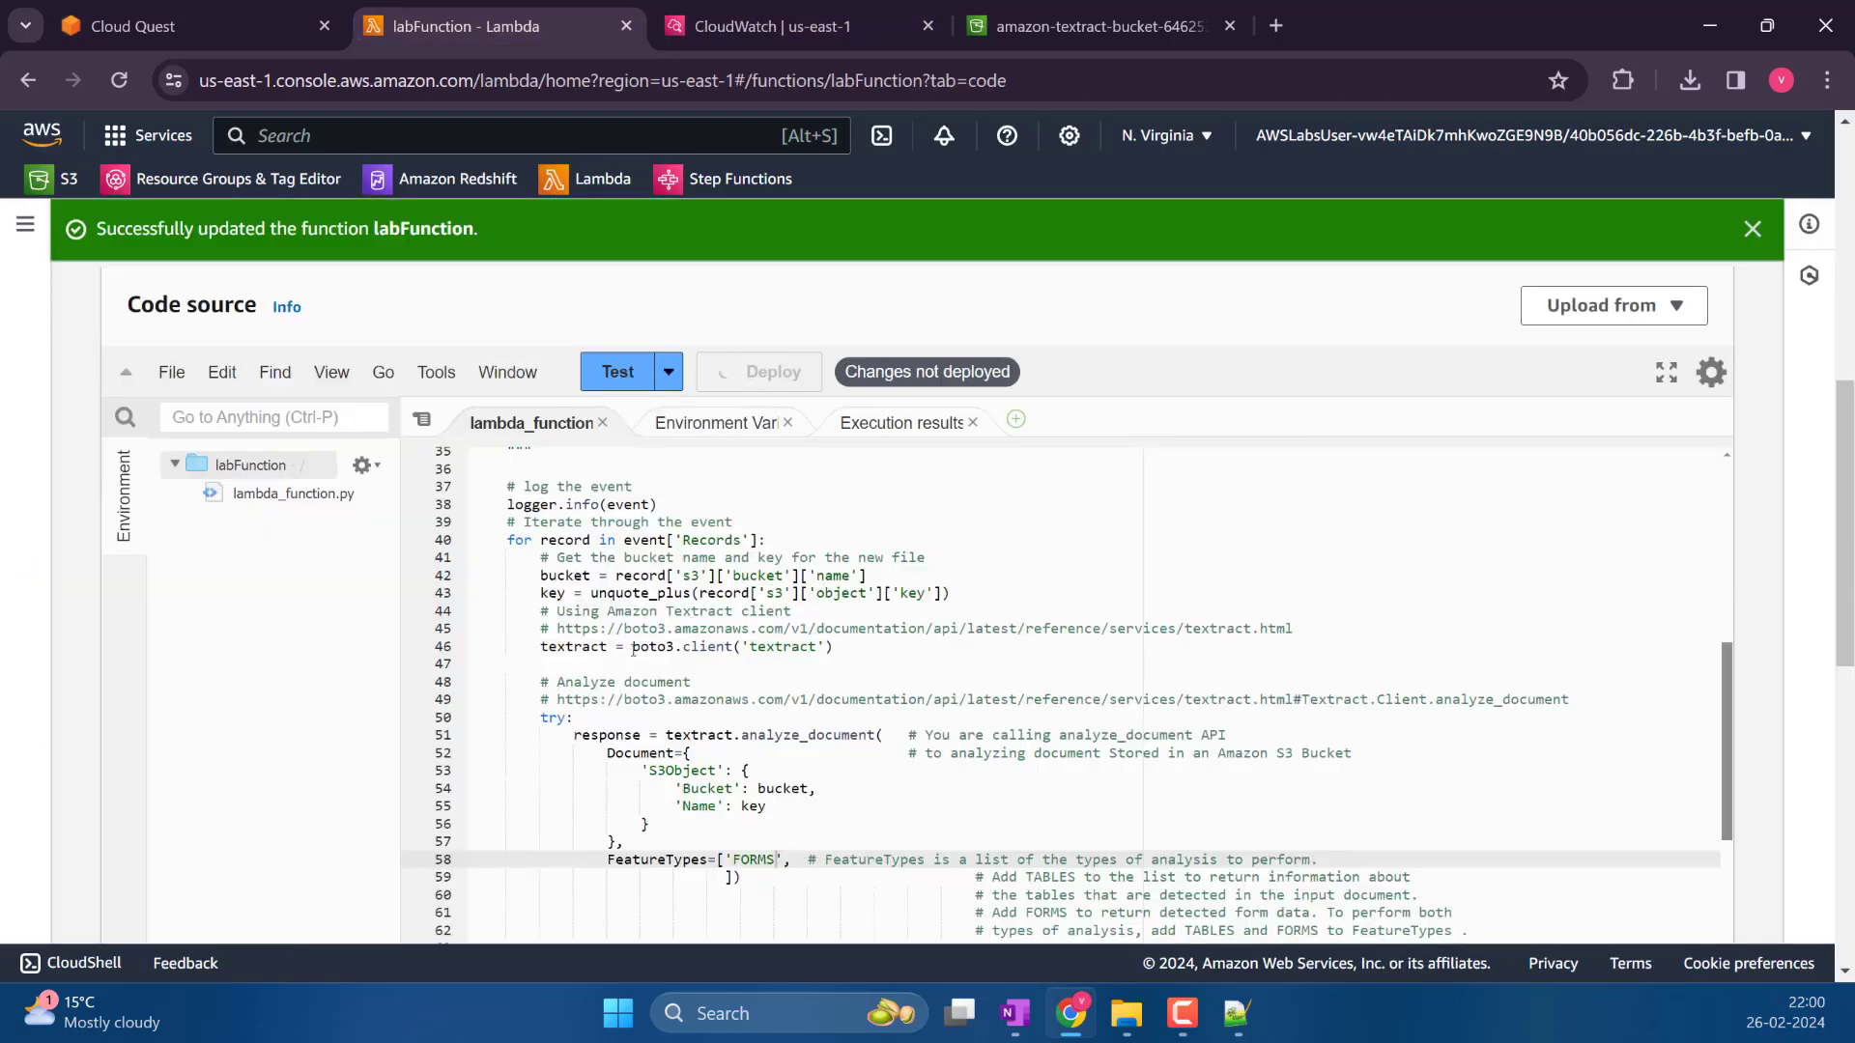
Examine the deployed lambda_function.py from the imports and output key to the S3 write and the sample test event
{"action": "scroll", "coordinate": [628, 684], "scroll_direction": "up", "scroll_amount": 5}
{"action": "scroll", "coordinate": [636, 686], "scroll_direction": "up", "scroll_amount": 3}
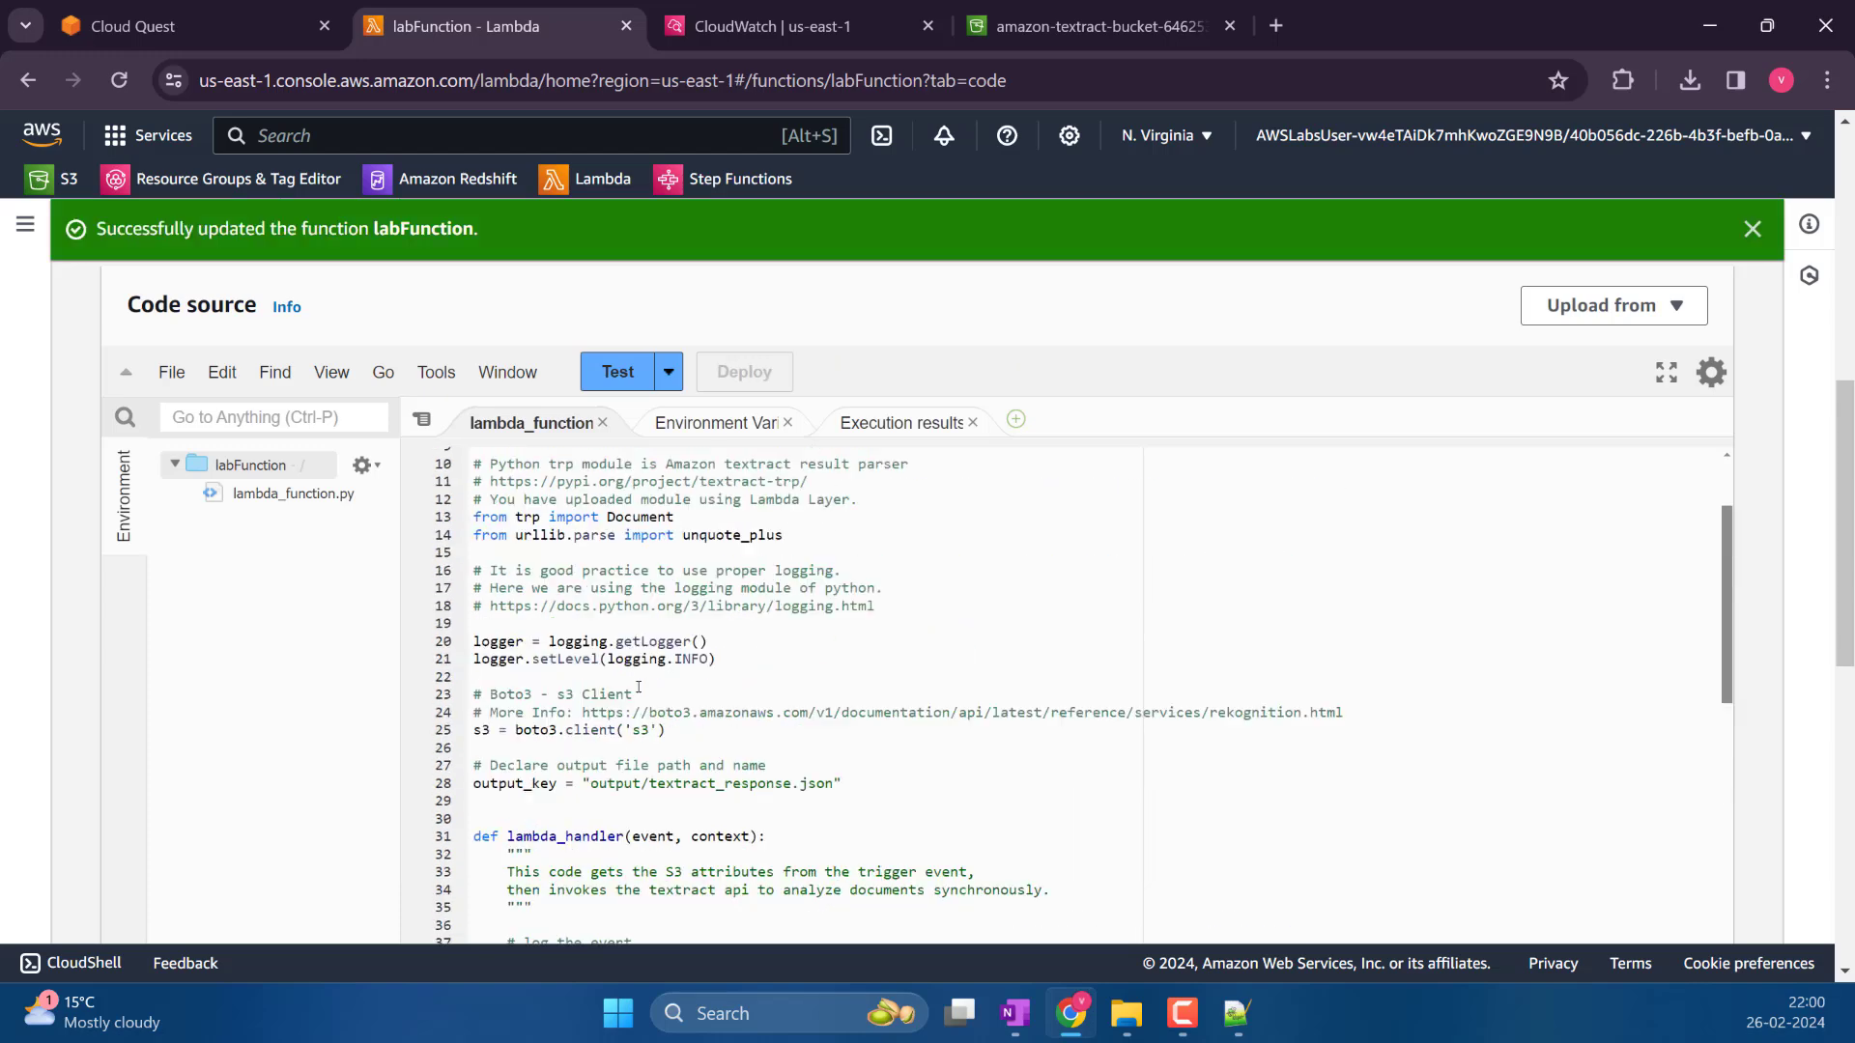
{"action": "scroll", "coordinate": [850, 587], "scroll_direction": "down", "scroll_amount": 15}
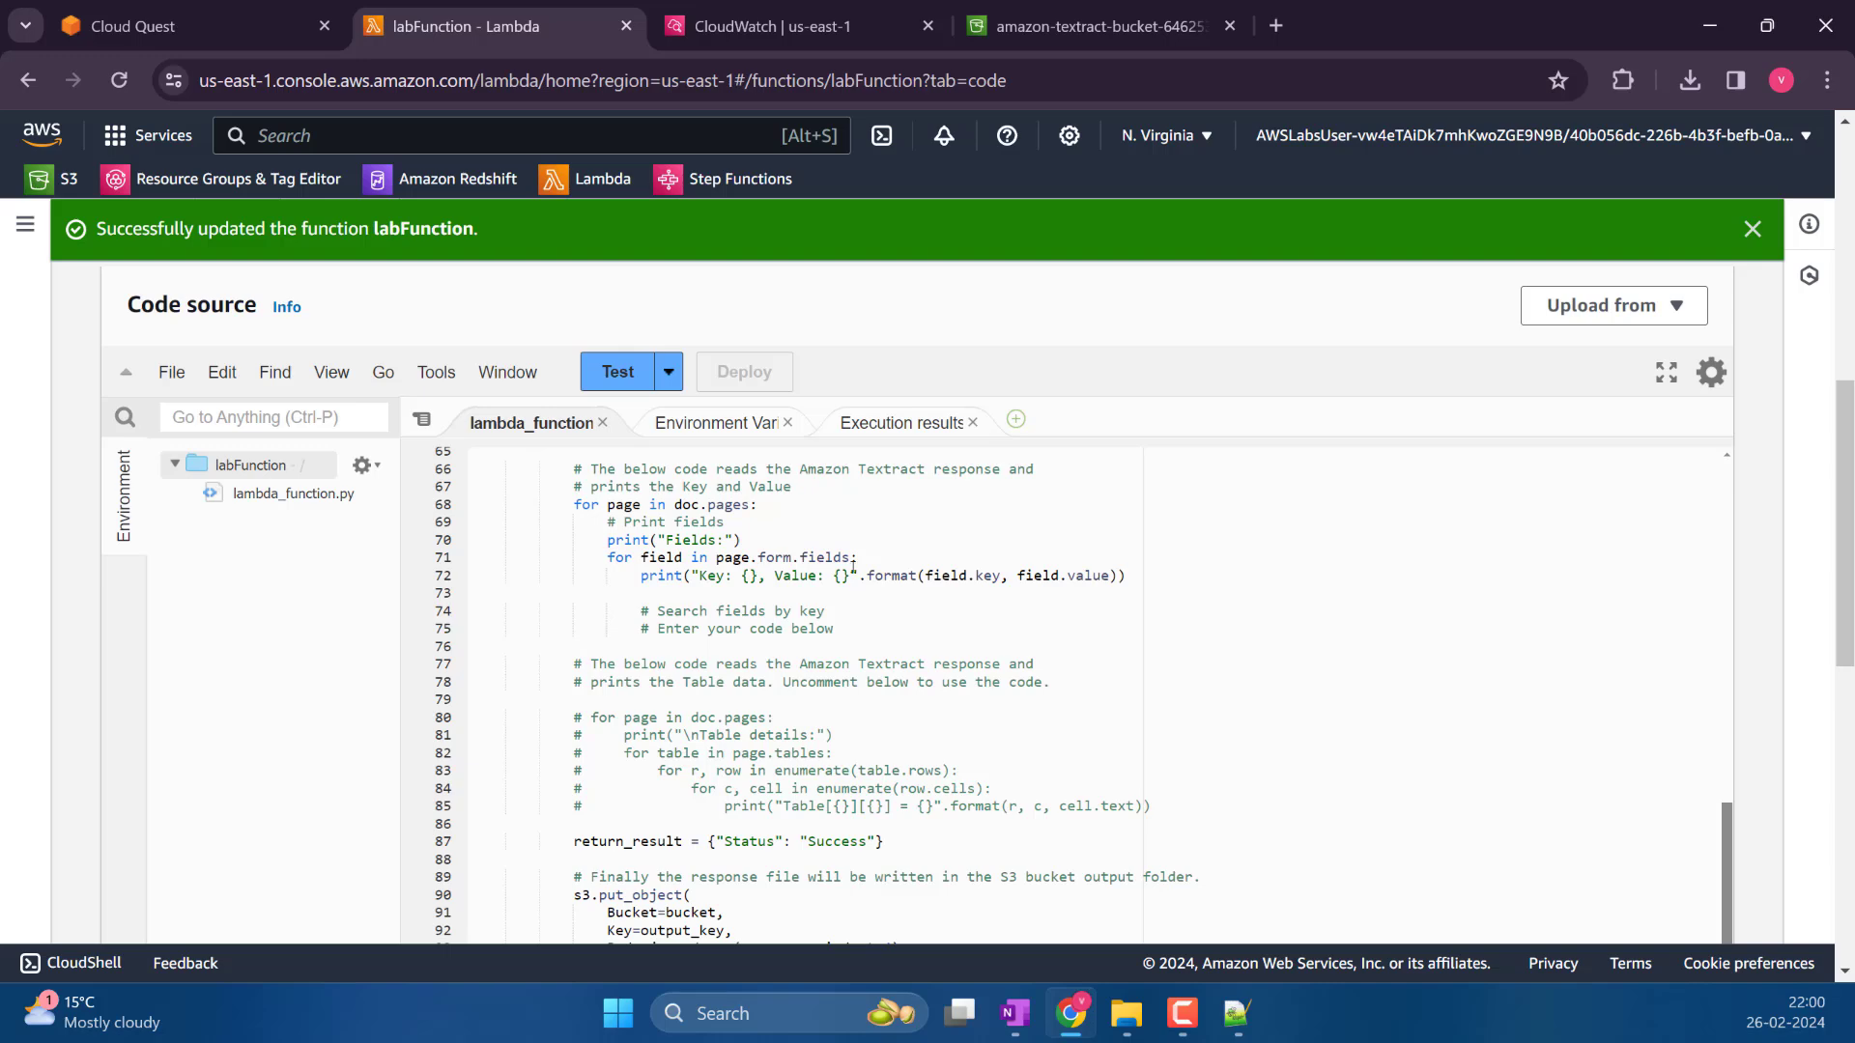
{"action": "scroll", "coordinate": [852, 567], "scroll_direction": "down", "scroll_amount": 7}
{"action": "scroll", "coordinate": [757, 730], "scroll_direction": "up", "scroll_amount": 1}
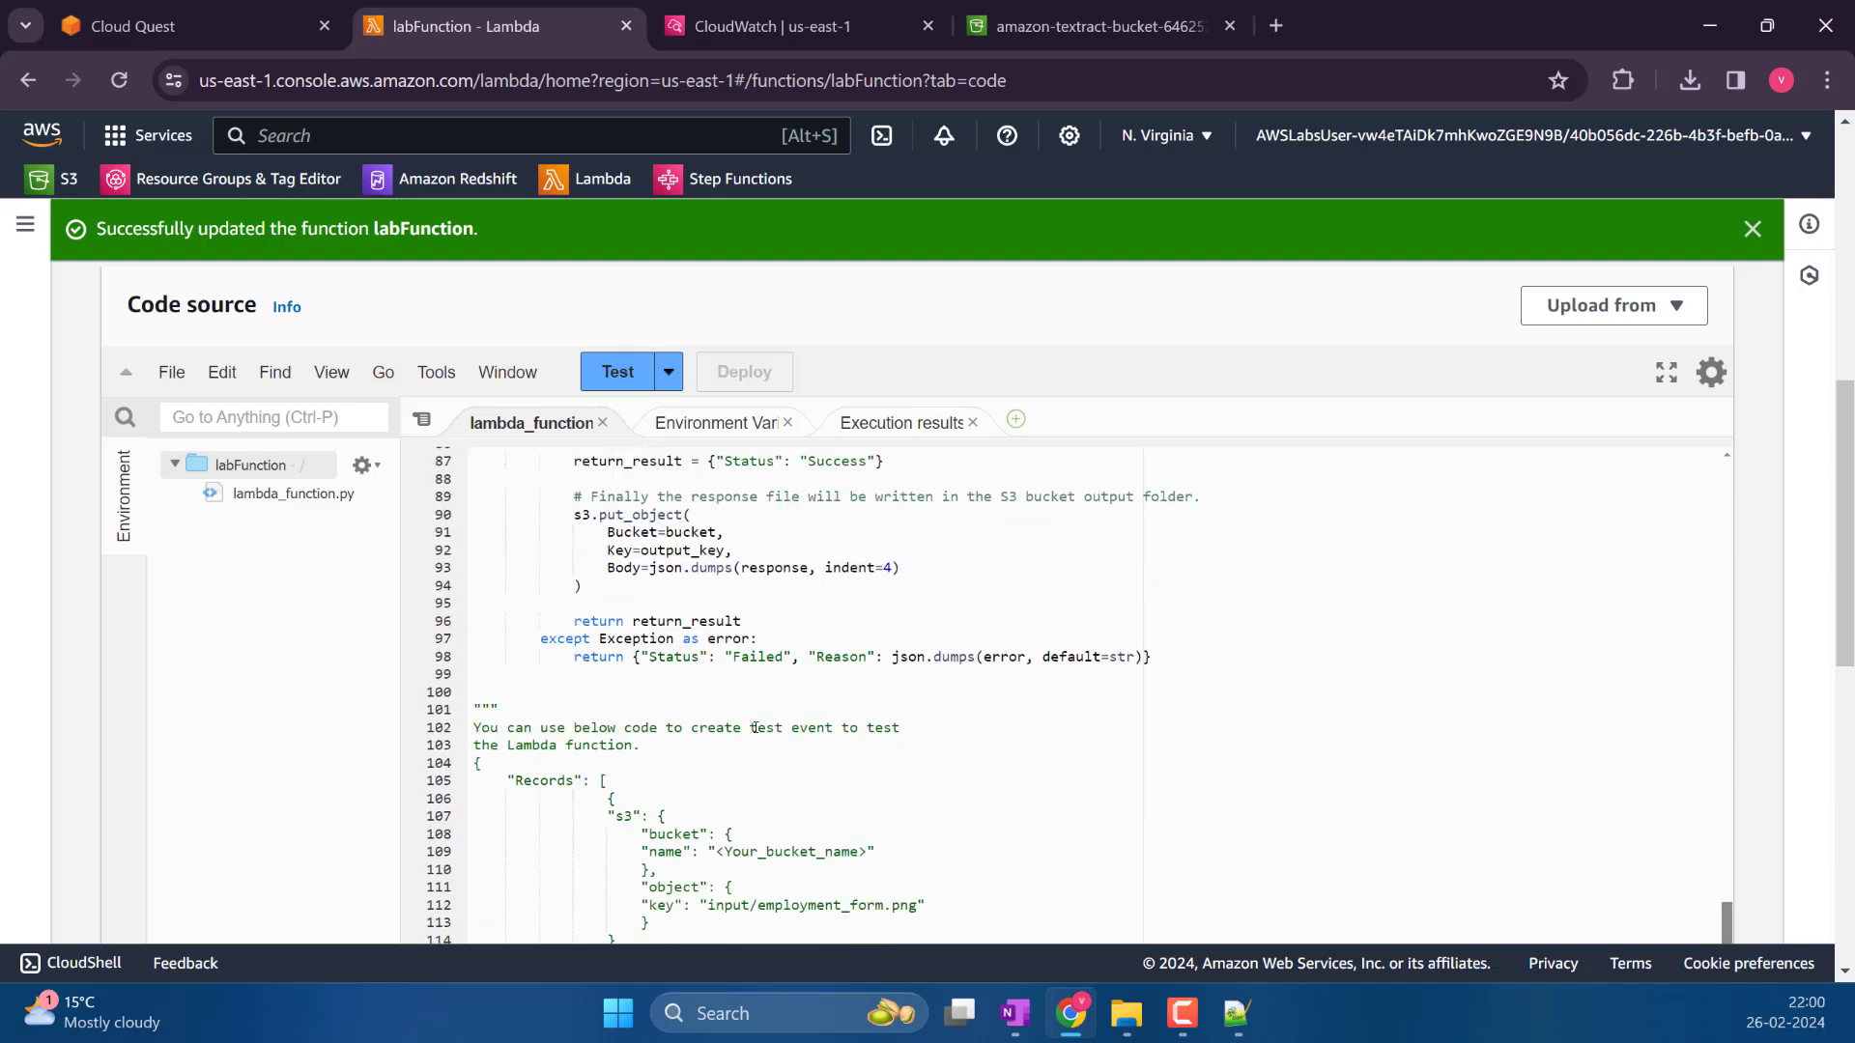
{"action": "scroll", "coordinate": [763, 726], "scroll_direction": "up", "scroll_amount": 2}
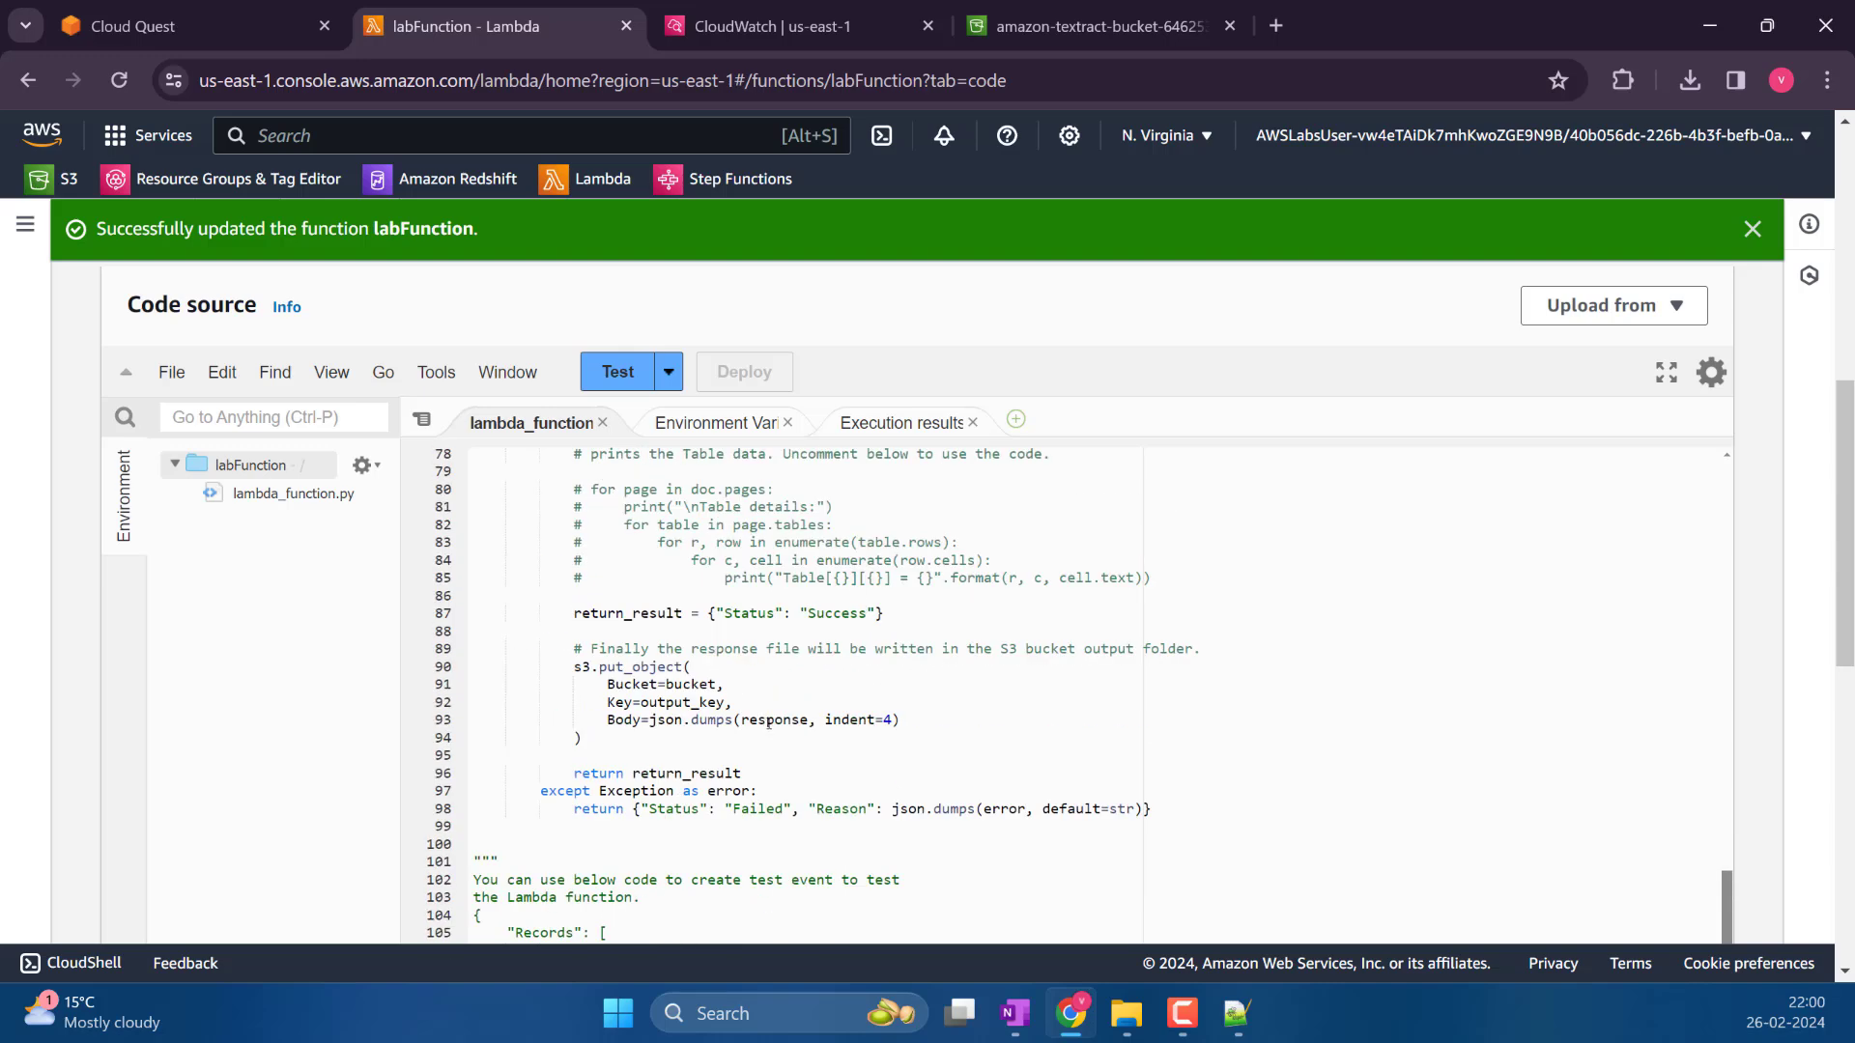
{"action": "scroll", "coordinate": [744, 783], "scroll_direction": "up", "scroll_amount": 3}
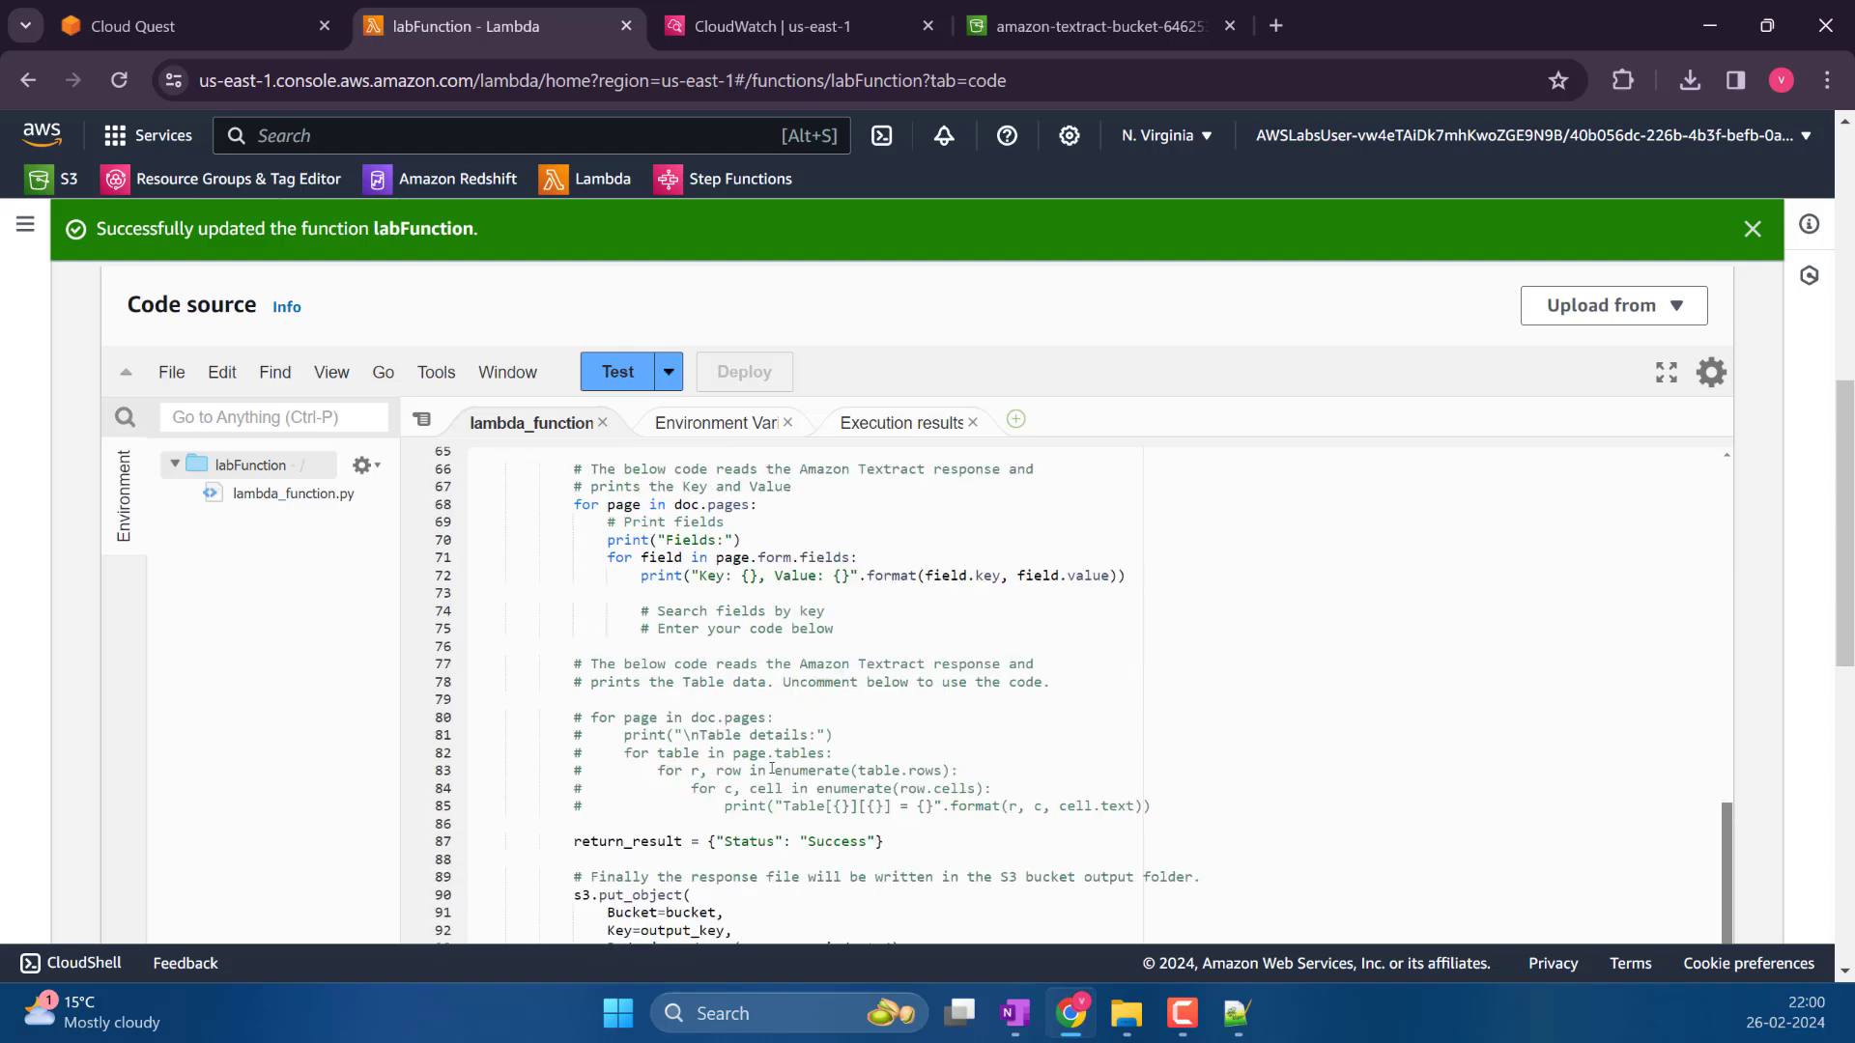
{"action": "scroll", "coordinate": [772, 770], "scroll_direction": "up", "scroll_amount": 5}
Run labFunction with the saved test event dummy and look at its environment variables
{"action": "left_click", "coordinate": [615, 372]}
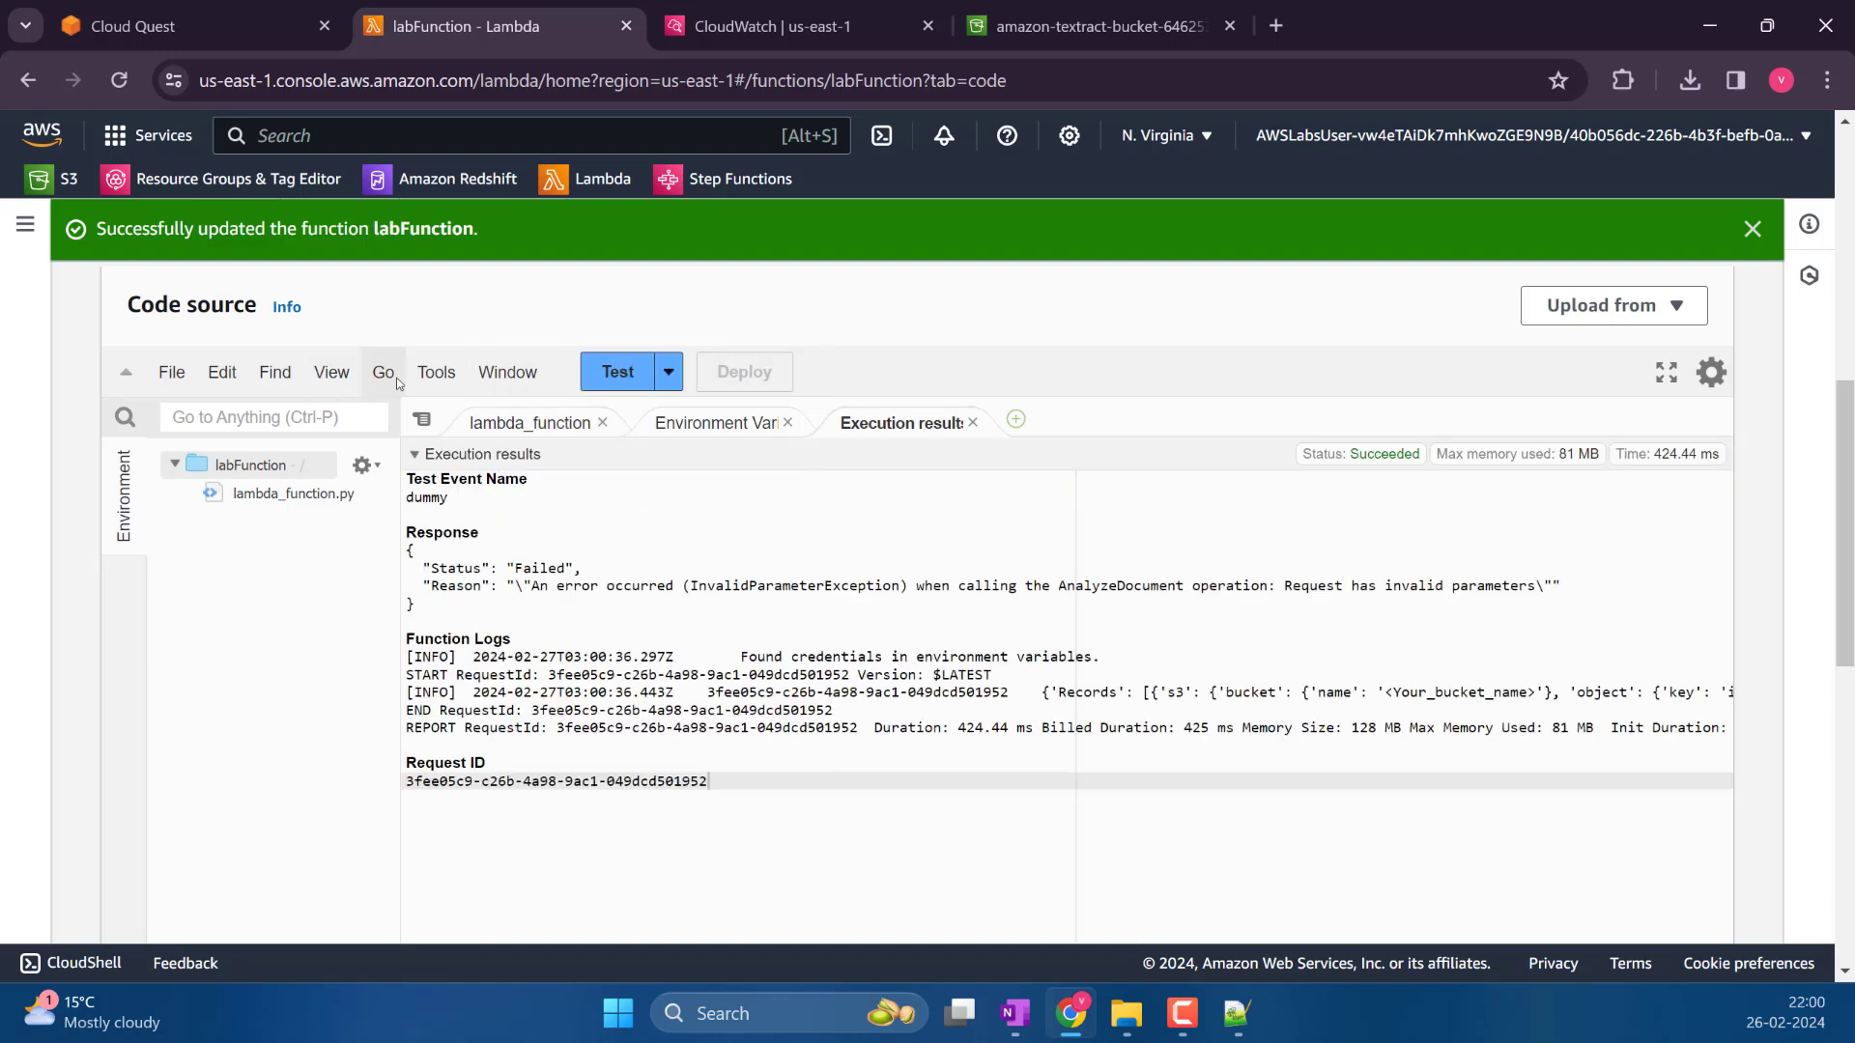
{"action": "left_click", "coordinate": [715, 423]}
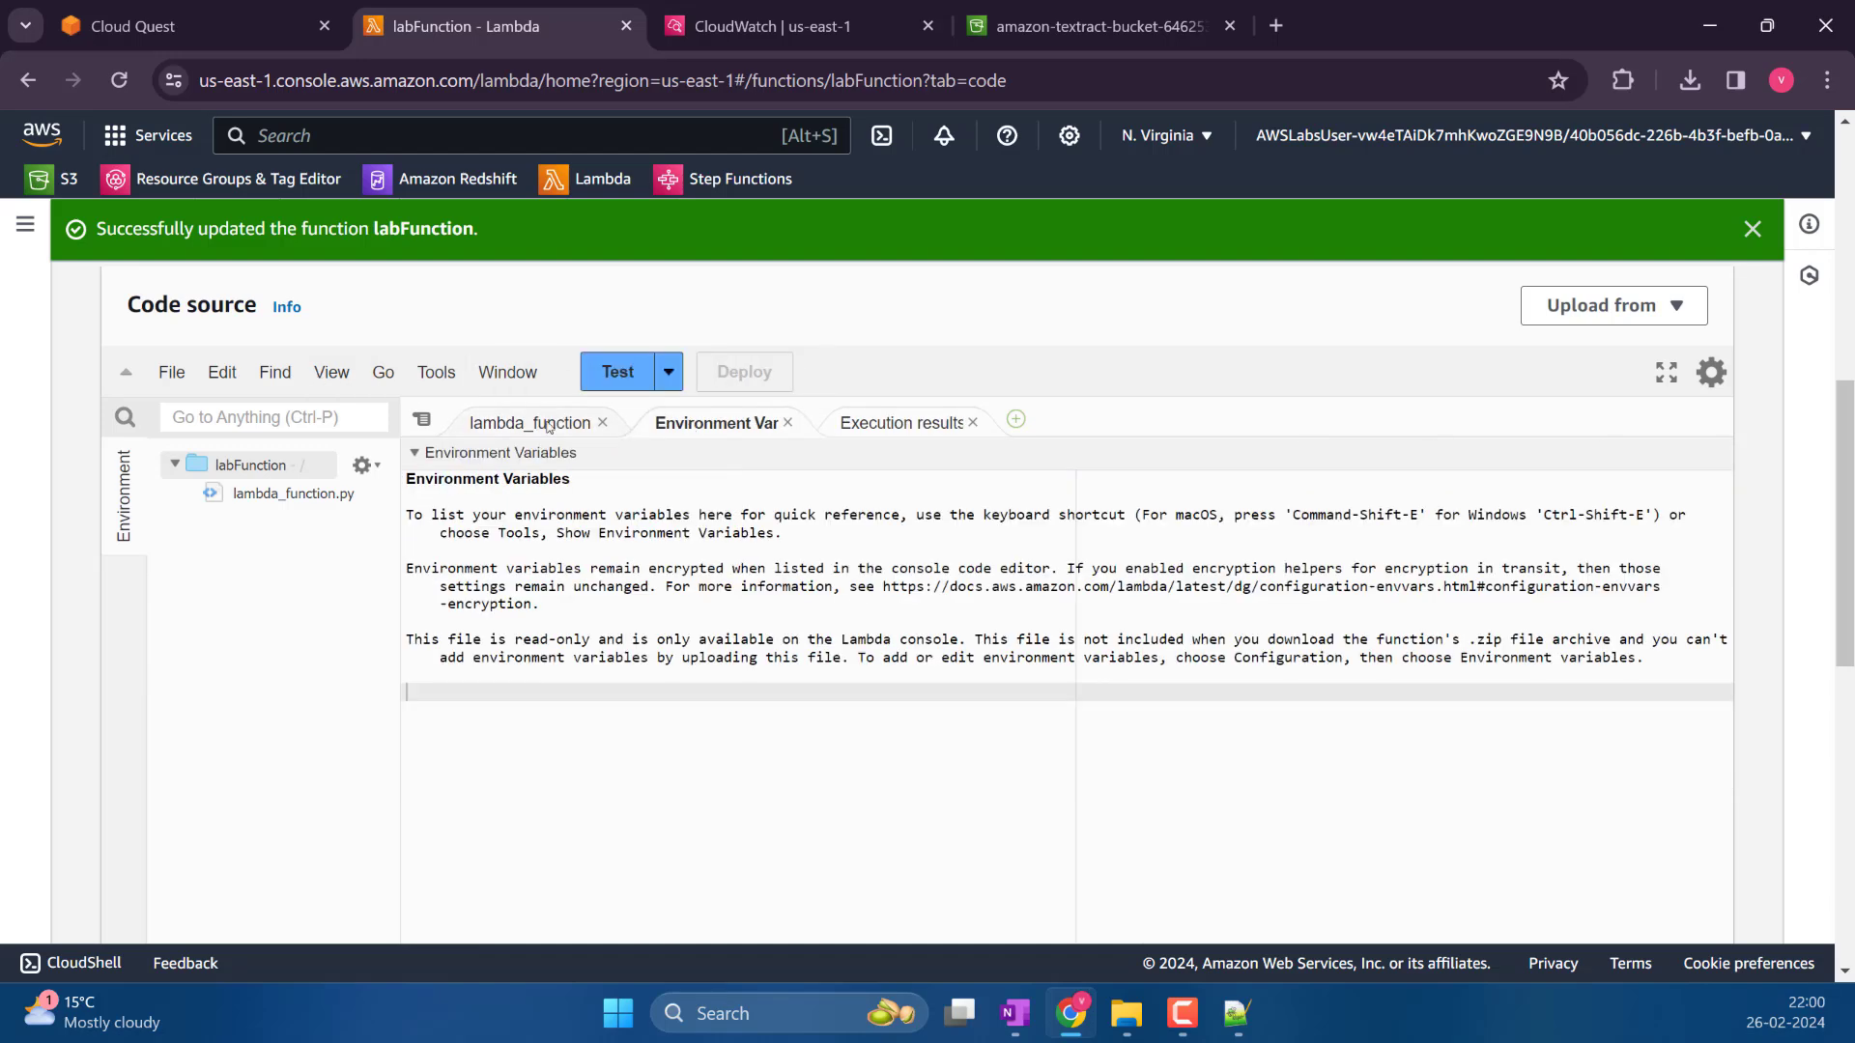
Open the saved test event dummy for editing and select the bucket name placeholder in its JSON
{"action": "left_click", "coordinate": [667, 372]}
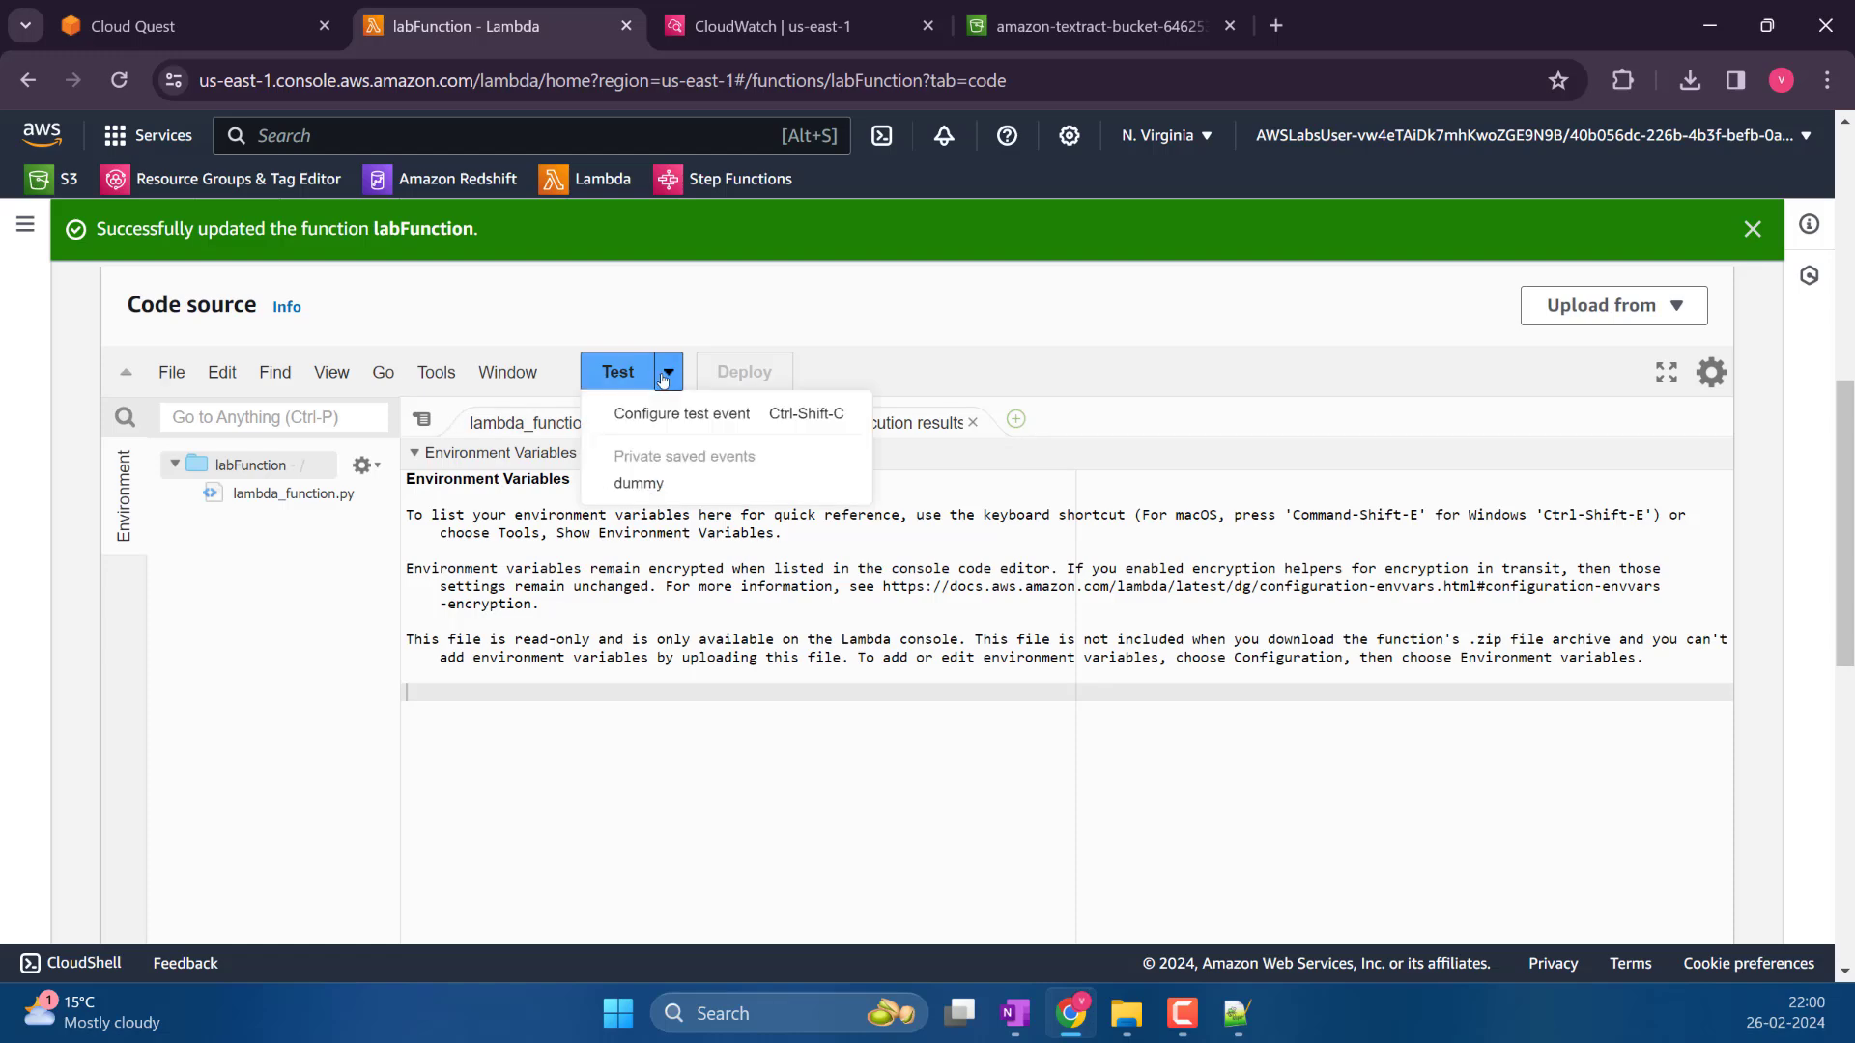
{"action": "left_click", "coordinate": [663, 488]}
{"action": "left_click", "coordinate": [673, 379]}
{"action": "left_click", "coordinate": [681, 414]}
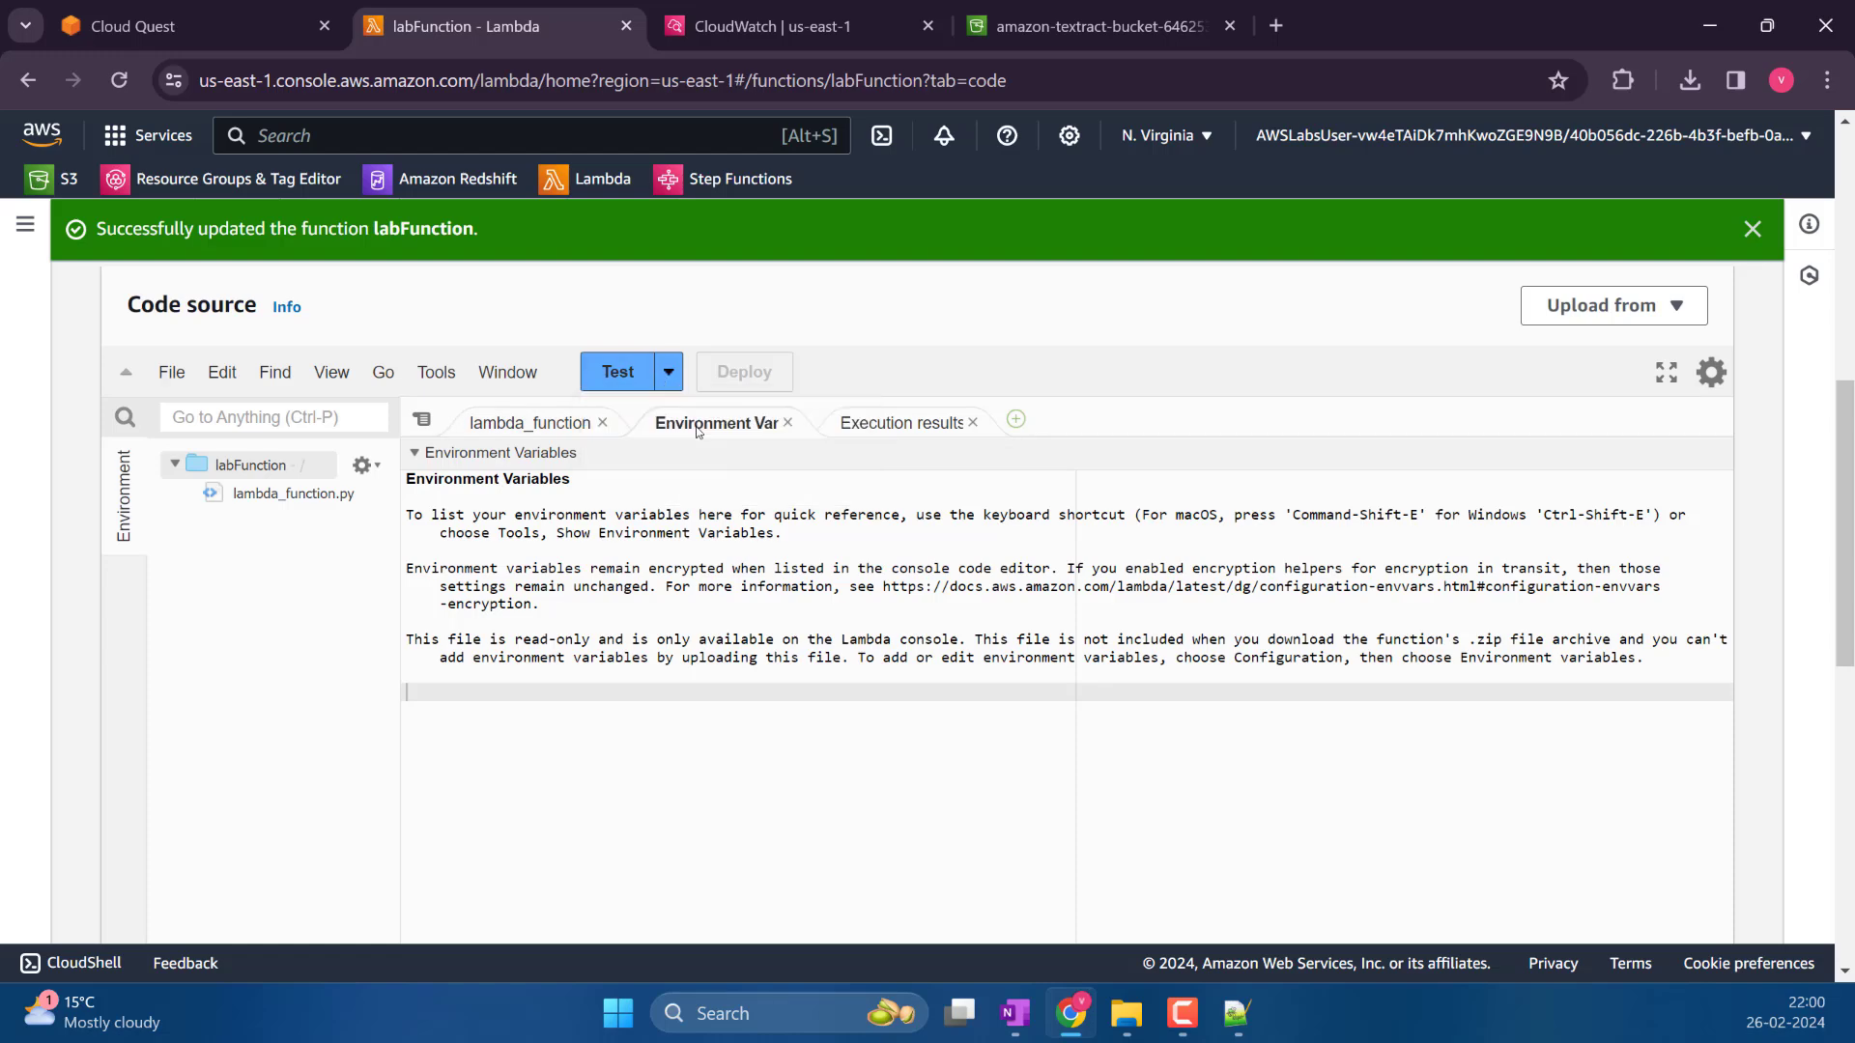
{"action": "scroll", "coordinate": [356, 673], "scroll_direction": "down", "scroll_amount": 3}
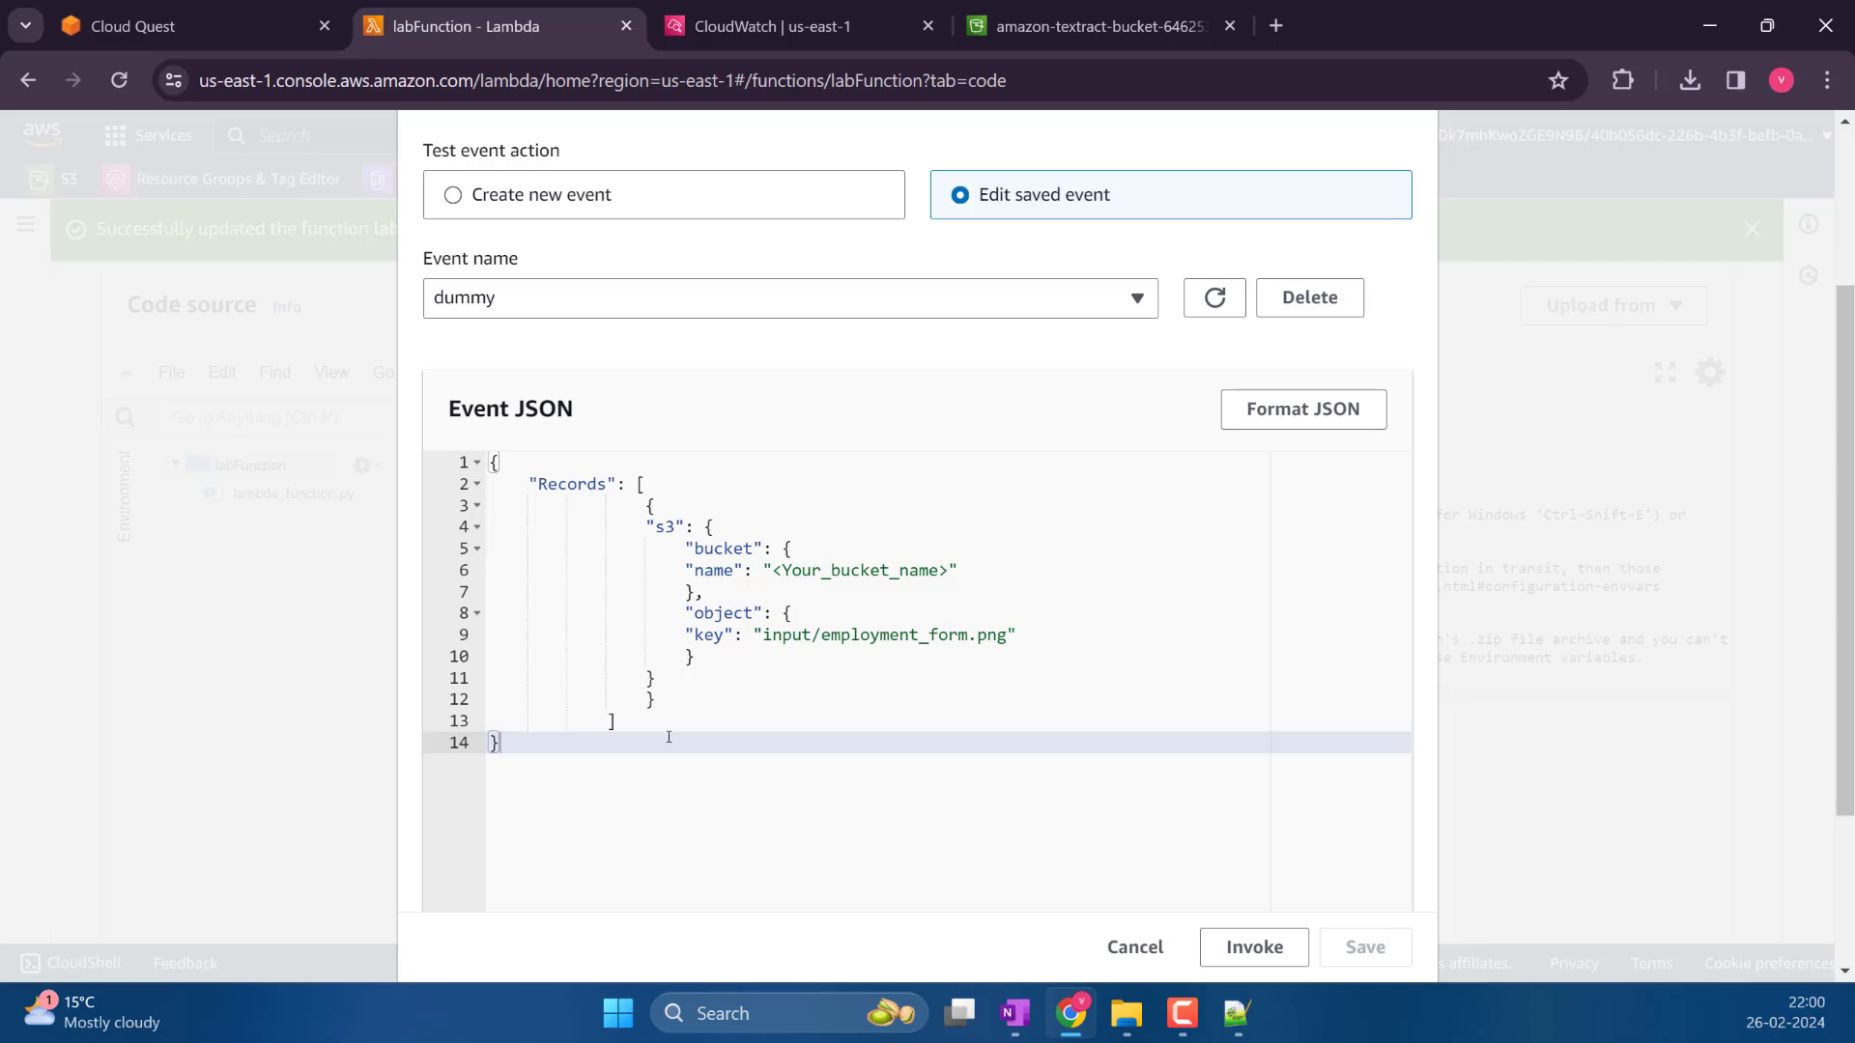
{"action": "double_click", "coordinate": [829, 571]}
Switch to the S3 page of the Textract bucket and copy the full bucket name
{"action": "left_click", "coordinate": [179, 12]}
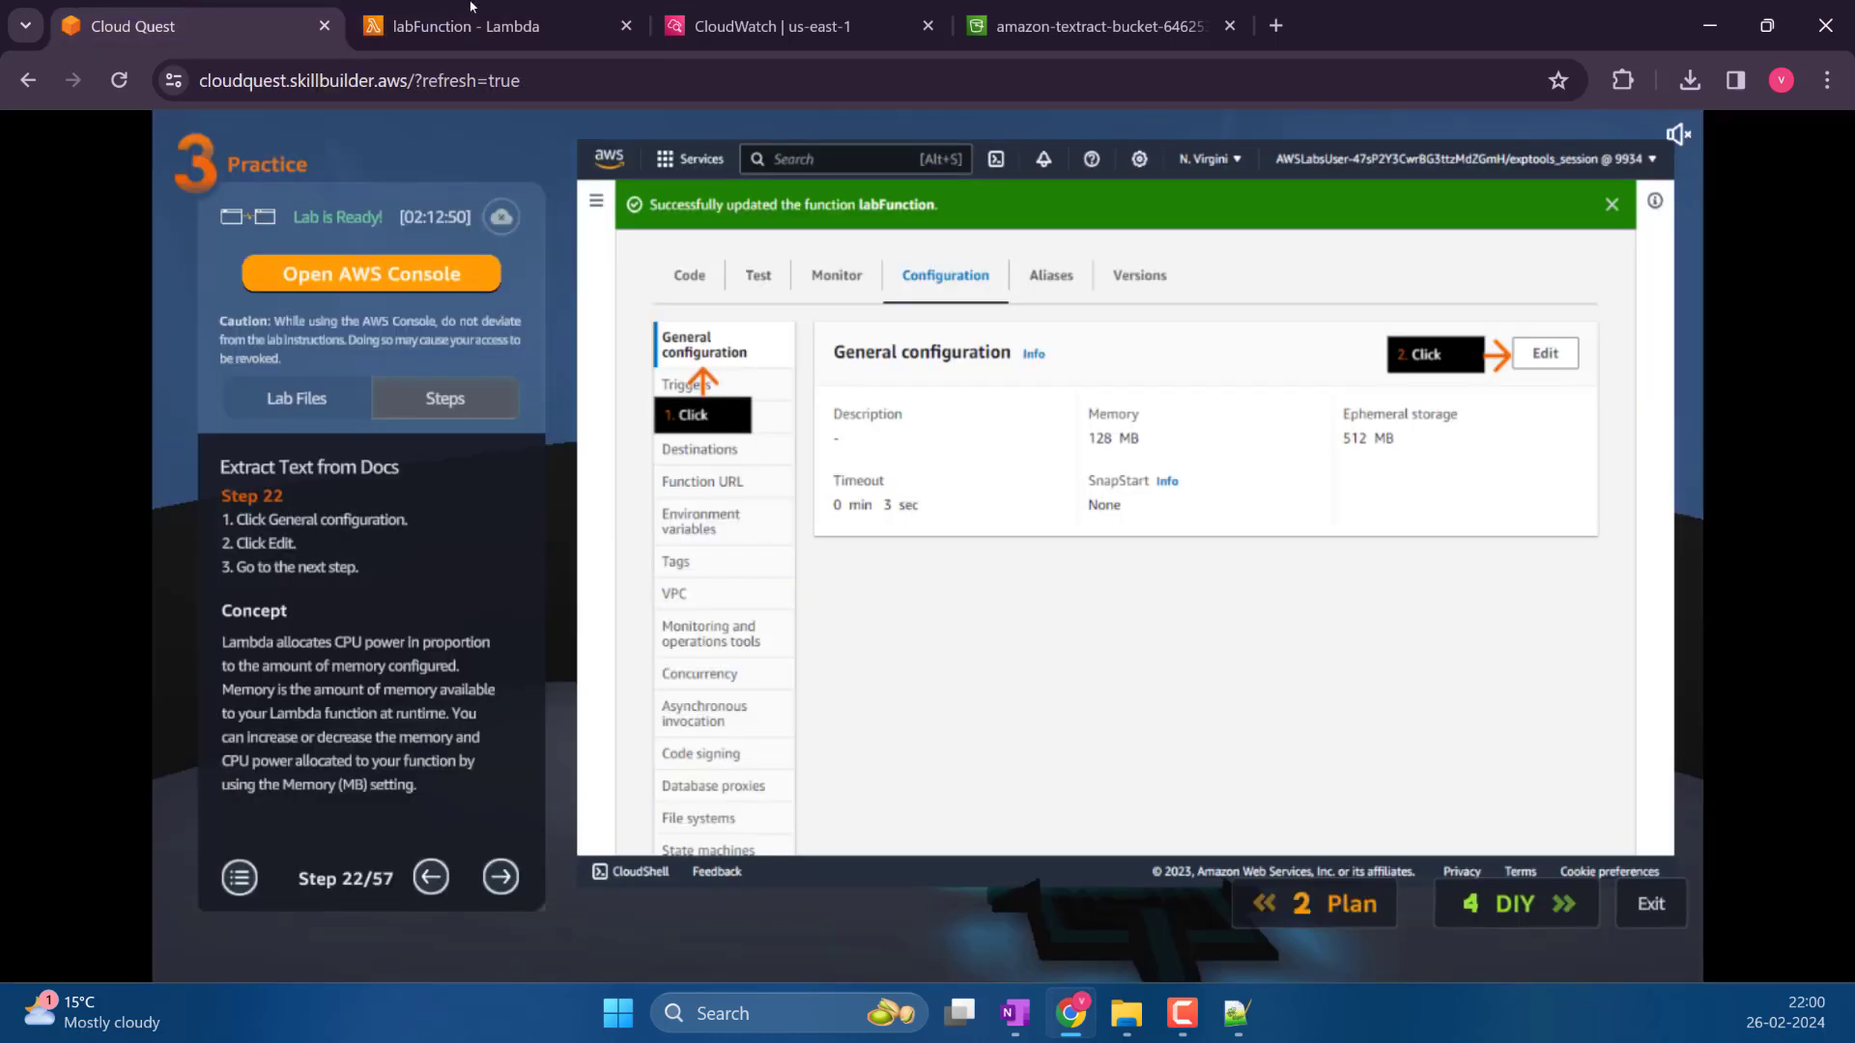
{"action": "left_click", "coordinate": [473, 21]}
{"action": "left_click", "coordinate": [782, 21]}
{"action": "left_click", "coordinate": [1153, 7]}
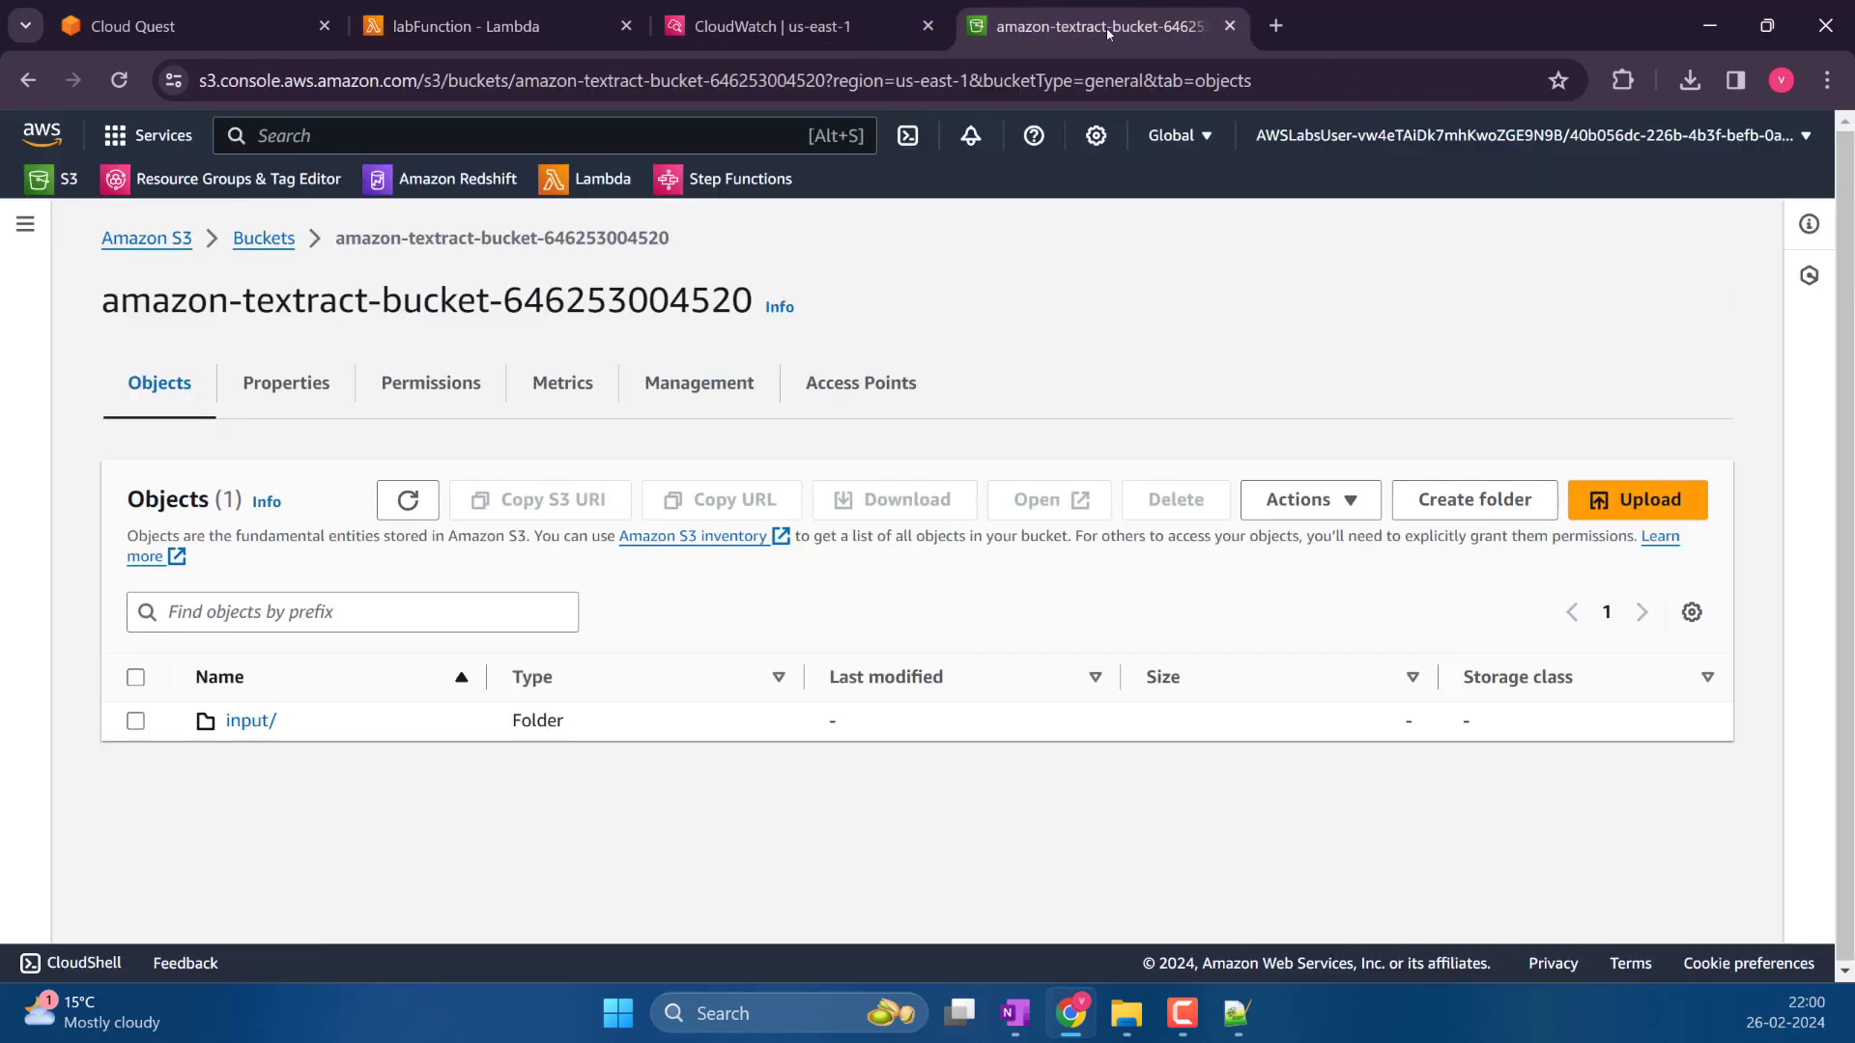
{"action": "left_click_drag", "start_coordinate": [763, 304], "coordinate": [94, 299]}
{"action": "key", "text": "ctrl+c"}
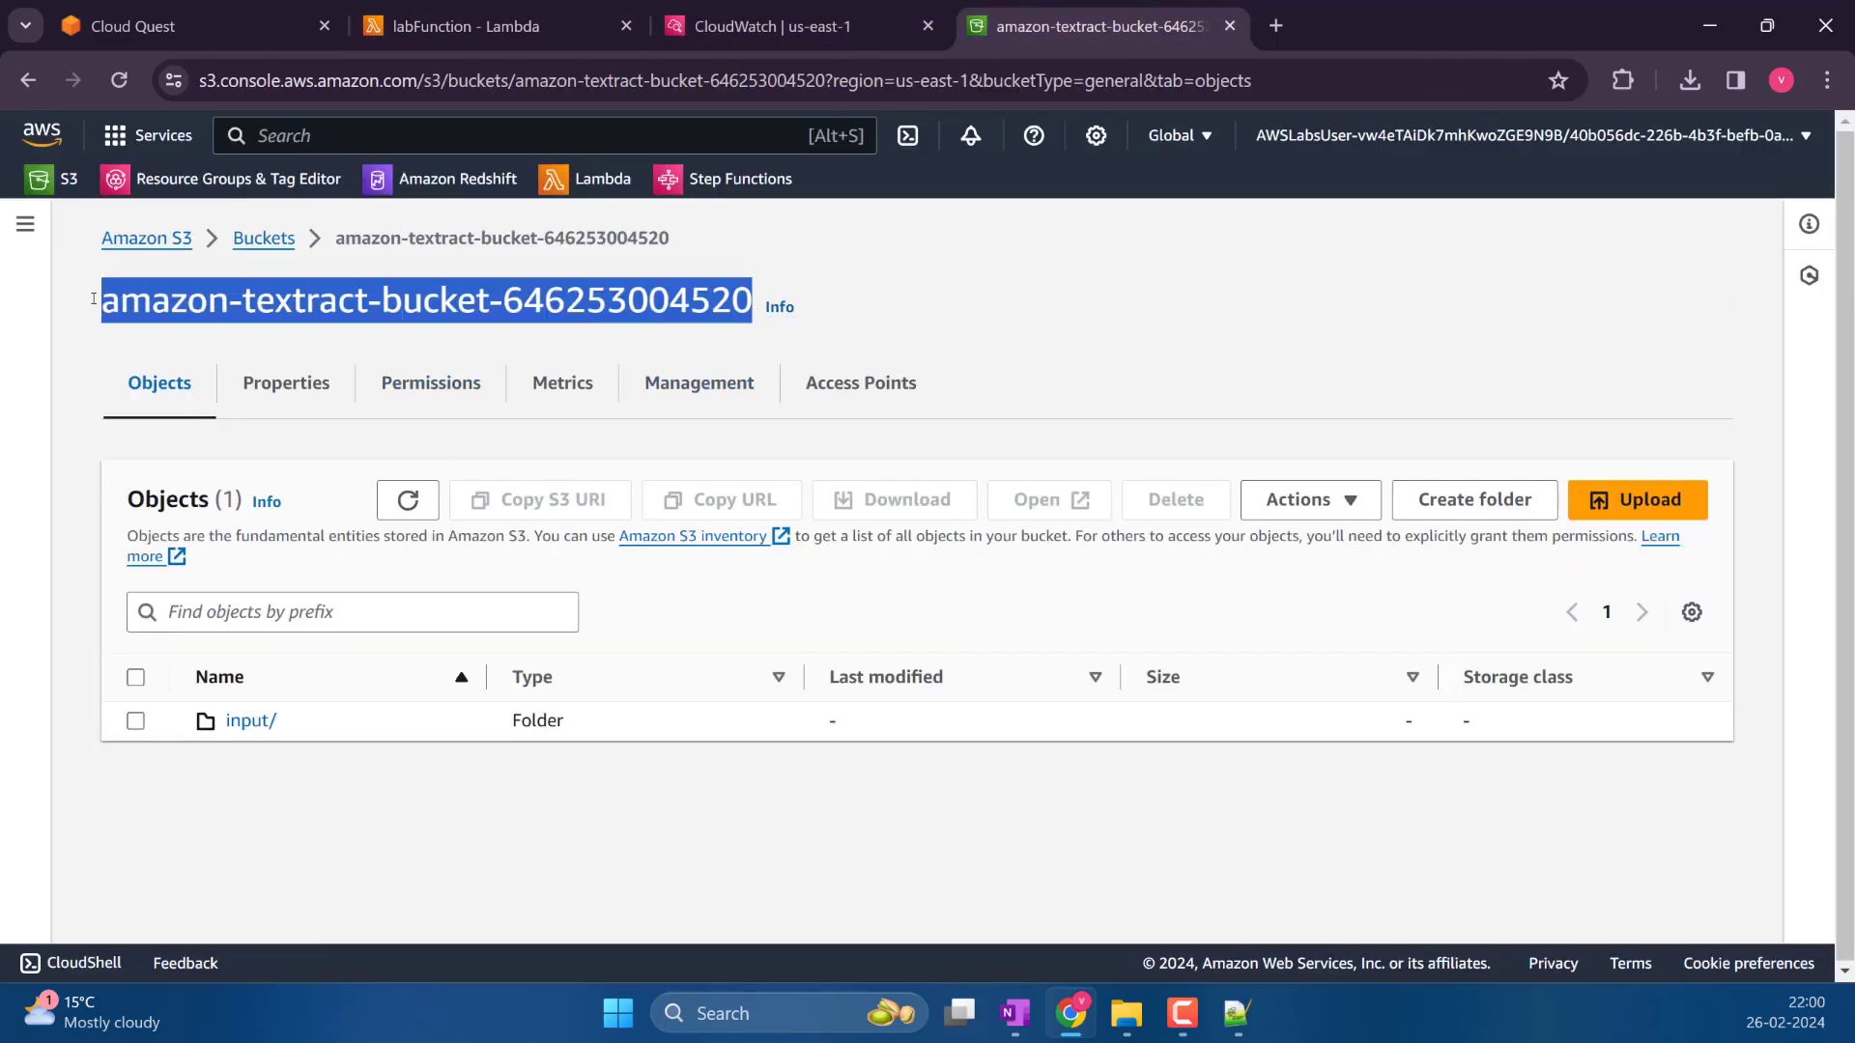
Replace the <Your_bucket_name> placeholder on line 6 of the dummy event with the copied bucket name and save the event
{"action": "left_click", "coordinate": [607, 29]}
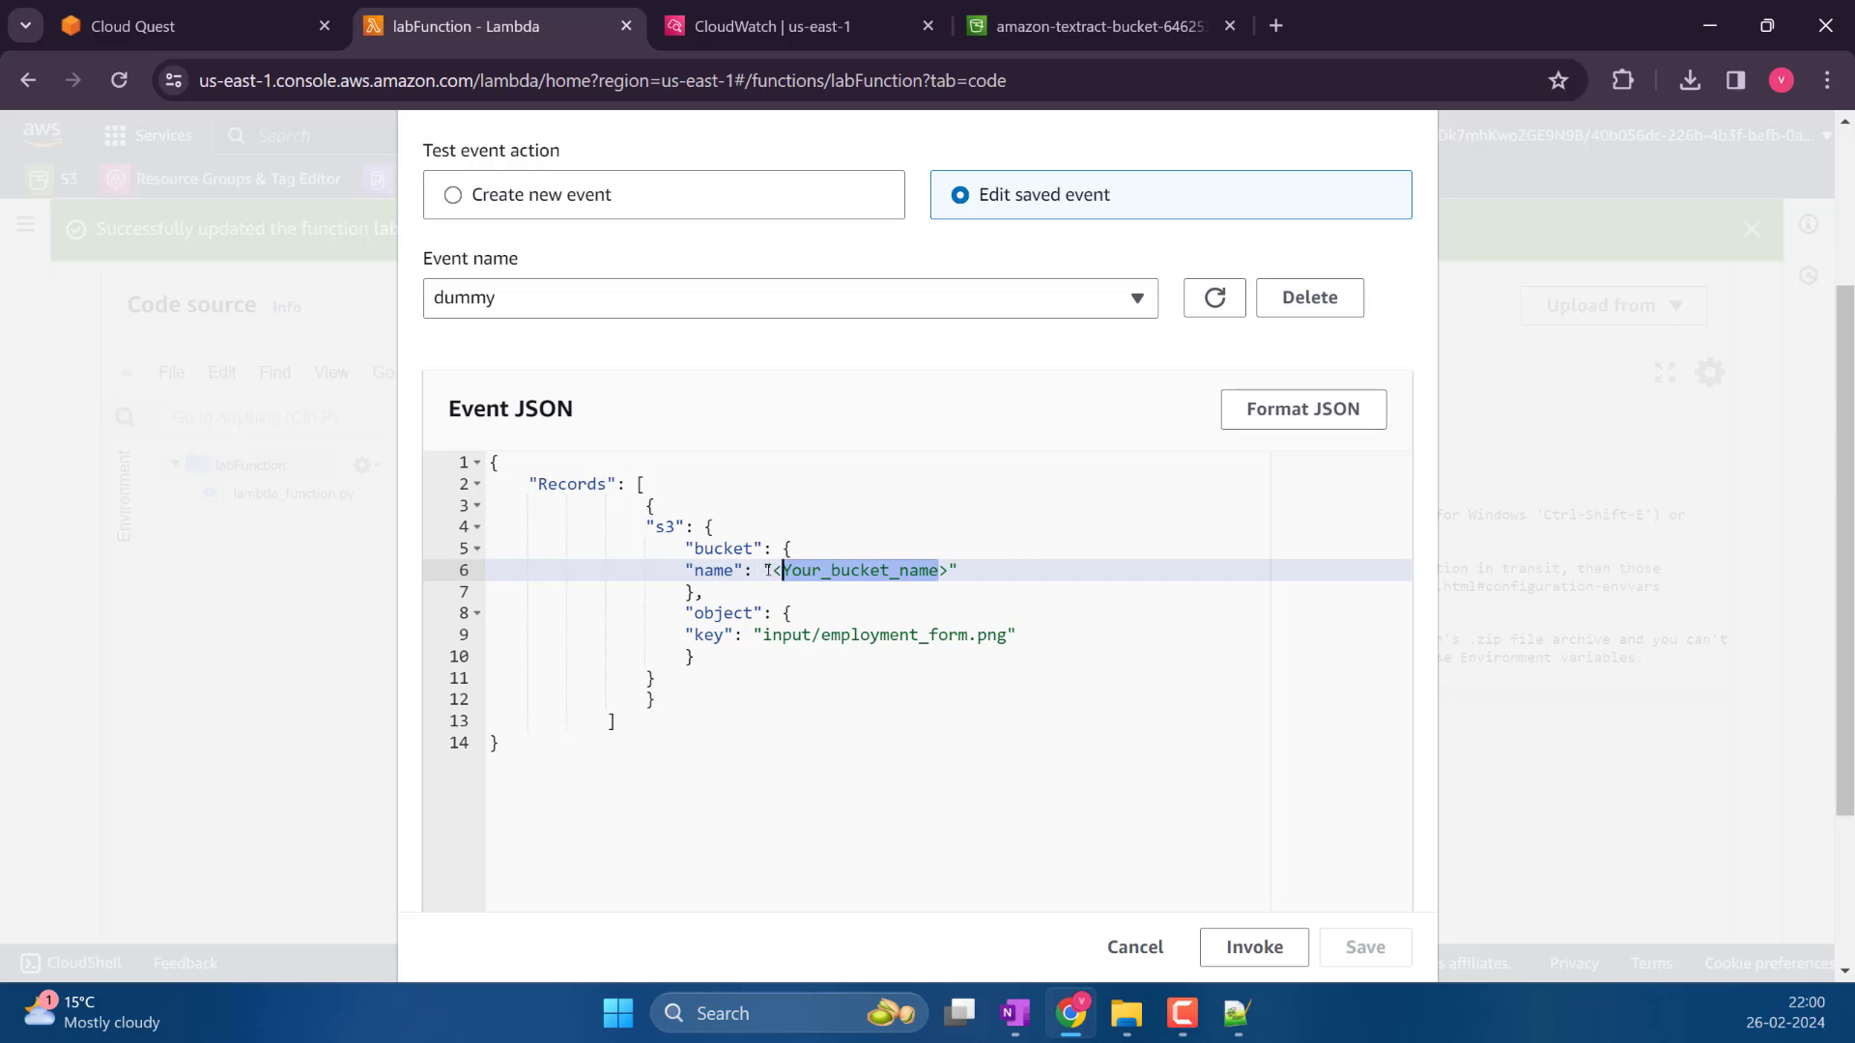
{"action": "left_click_drag", "start_coordinate": [763, 570], "coordinate": [770, 570]}
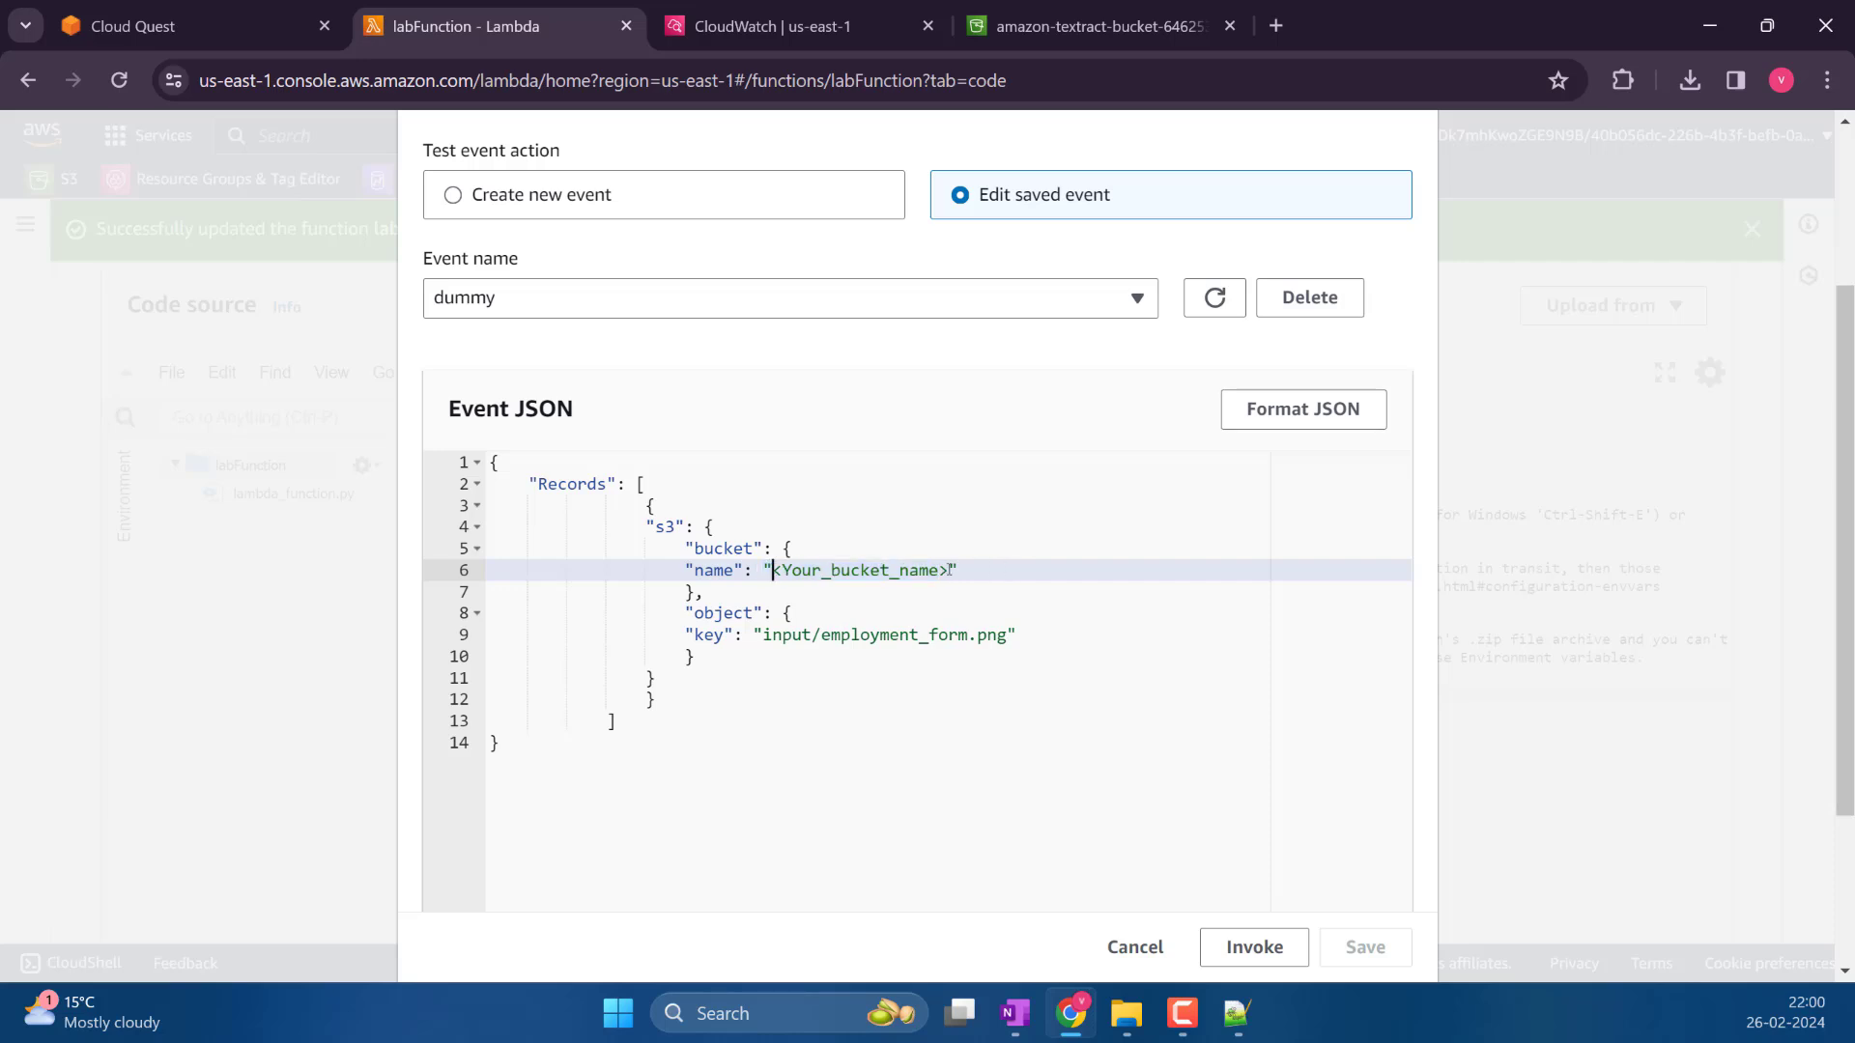
{"action": "left_click_drag", "start_coordinate": [950, 570], "coordinate": [769, 578]}
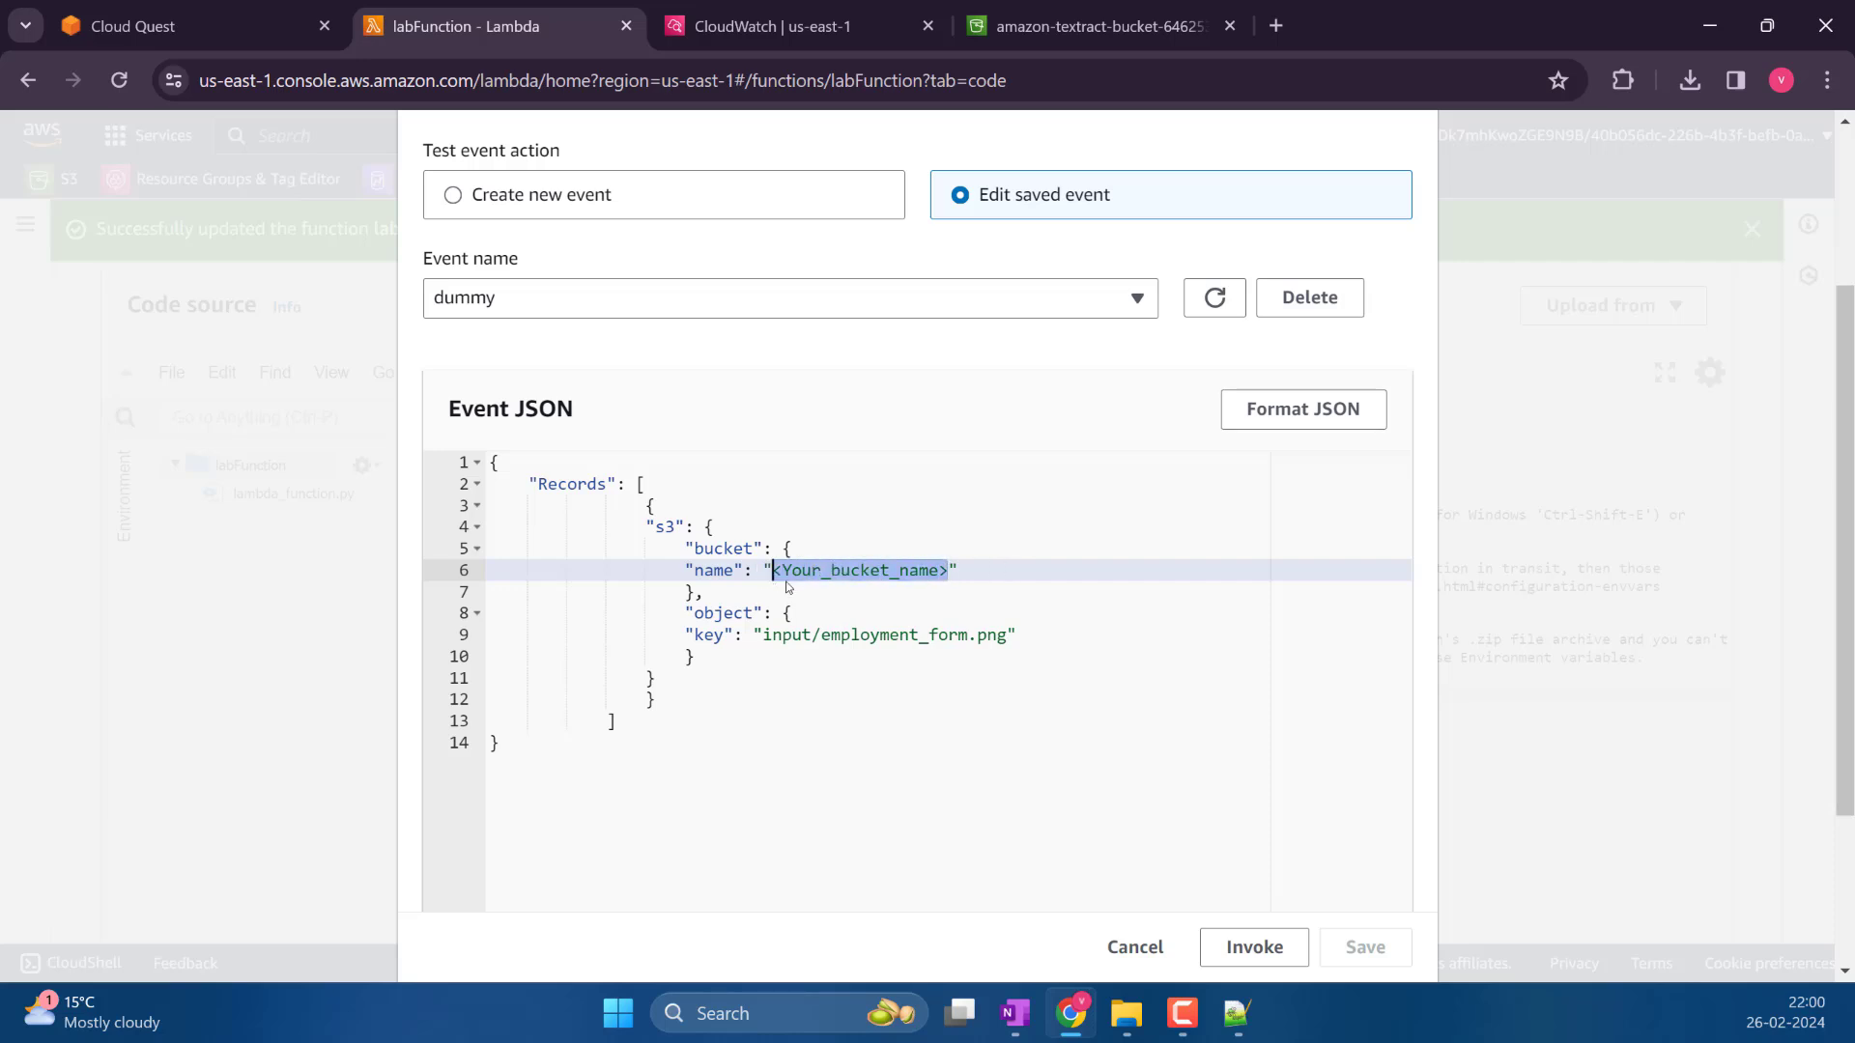
{"action": "key", "text": "ctrl+v"}
{"action": "left_click", "coordinate": [1391, 957]}
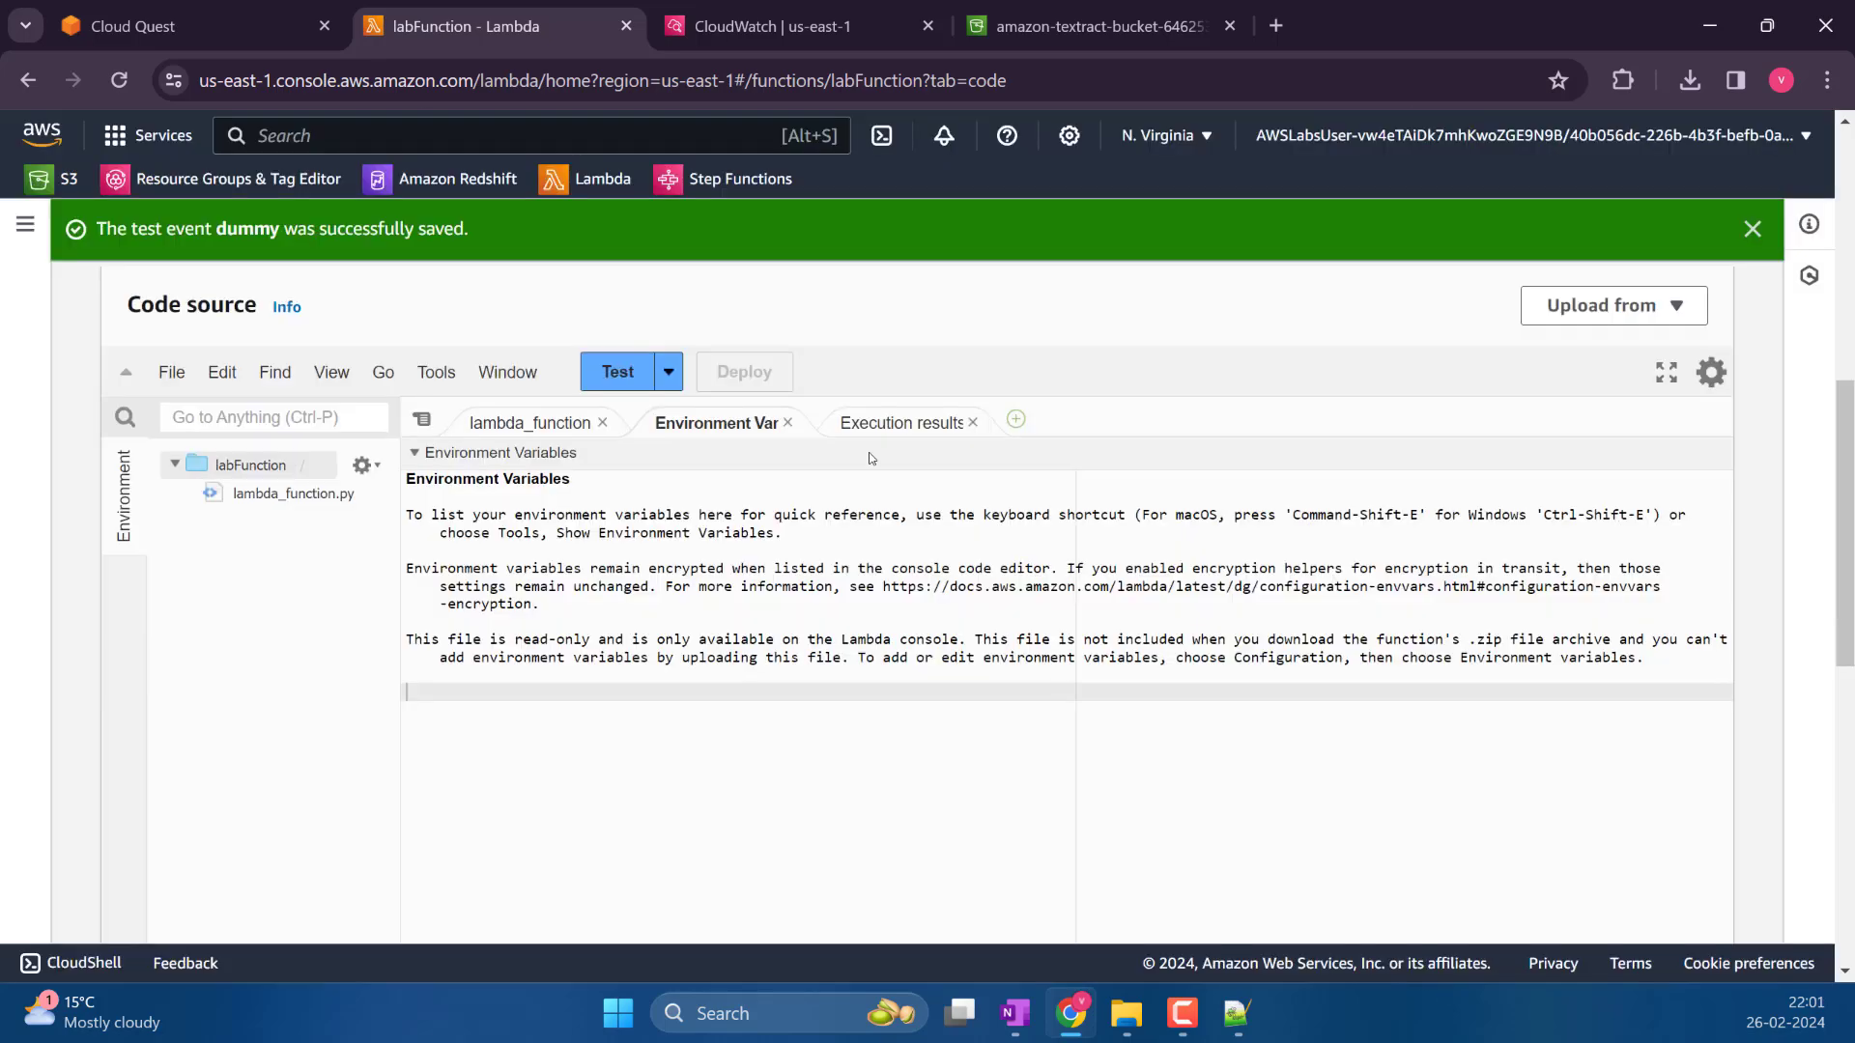
Run labFunction again with the dummy test event and examine the extracted form fields in the function logs
{"action": "left_click", "coordinate": [899, 425]}
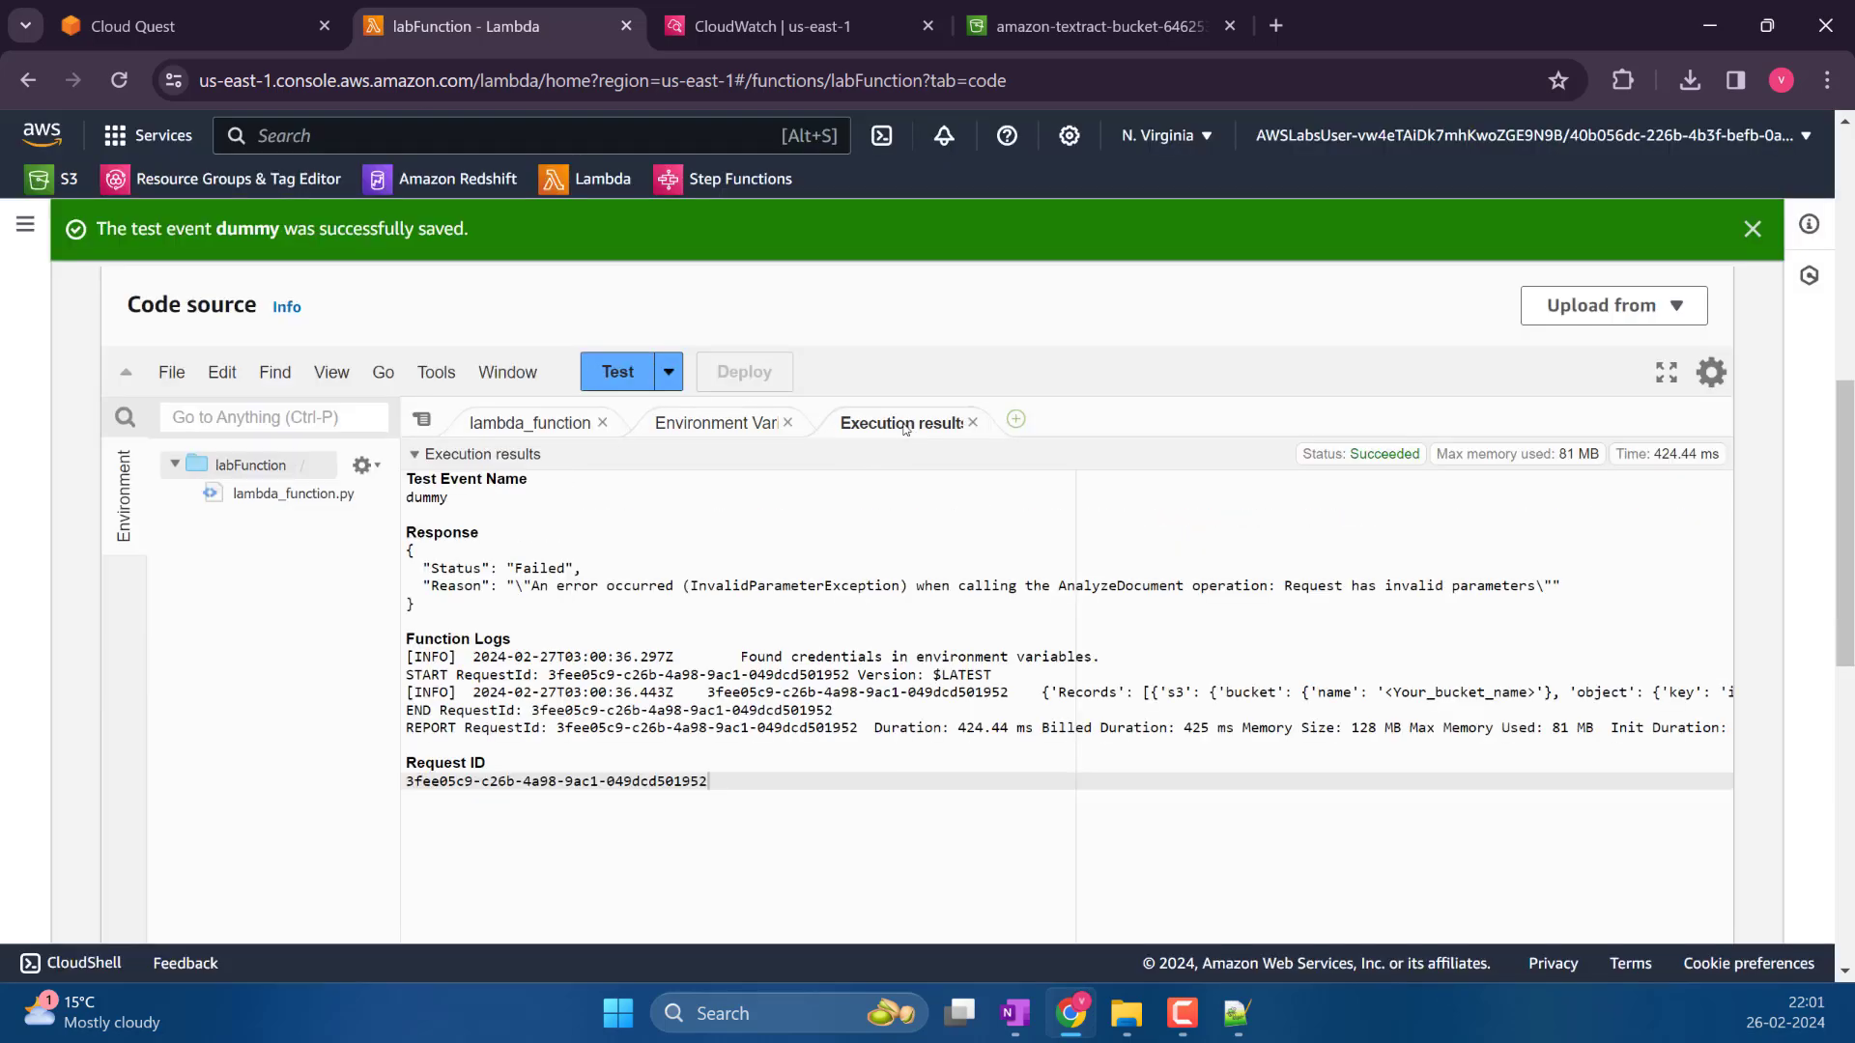
{"action": "left_click", "coordinate": [618, 372]}
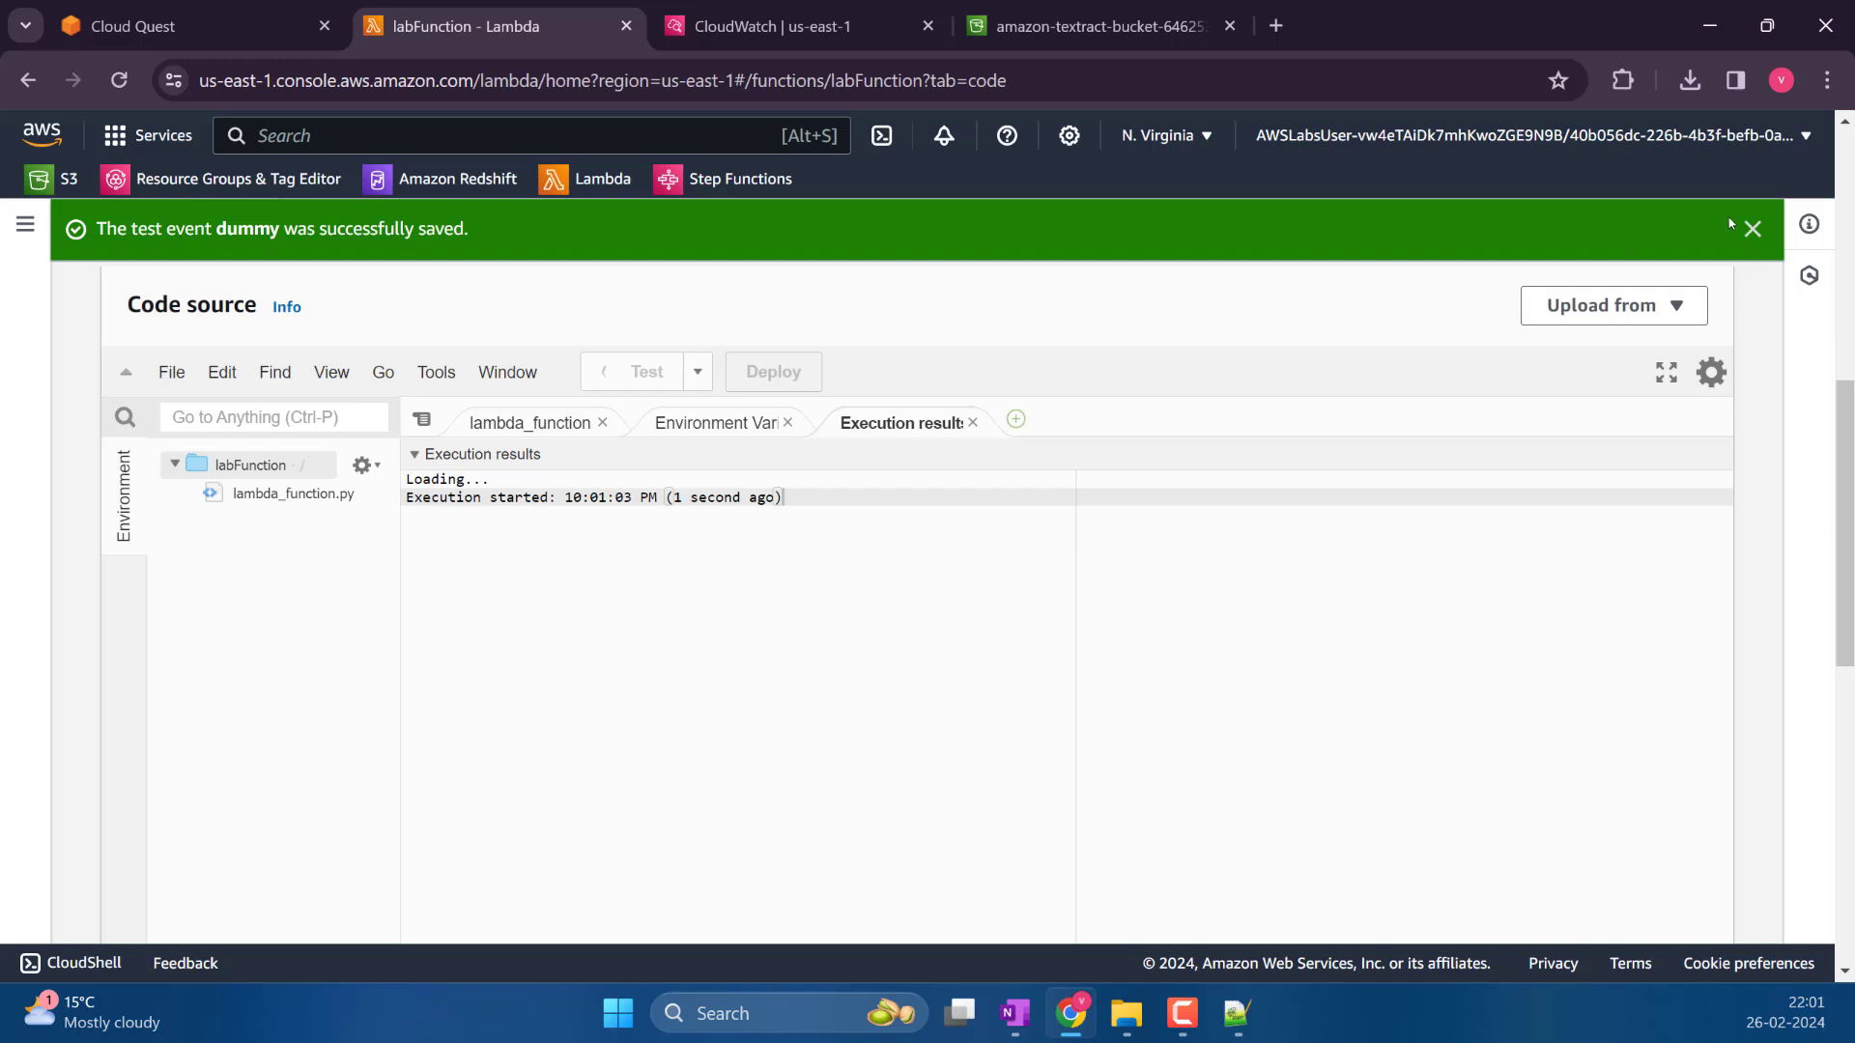
{"action": "left_click", "coordinate": [1751, 228]}
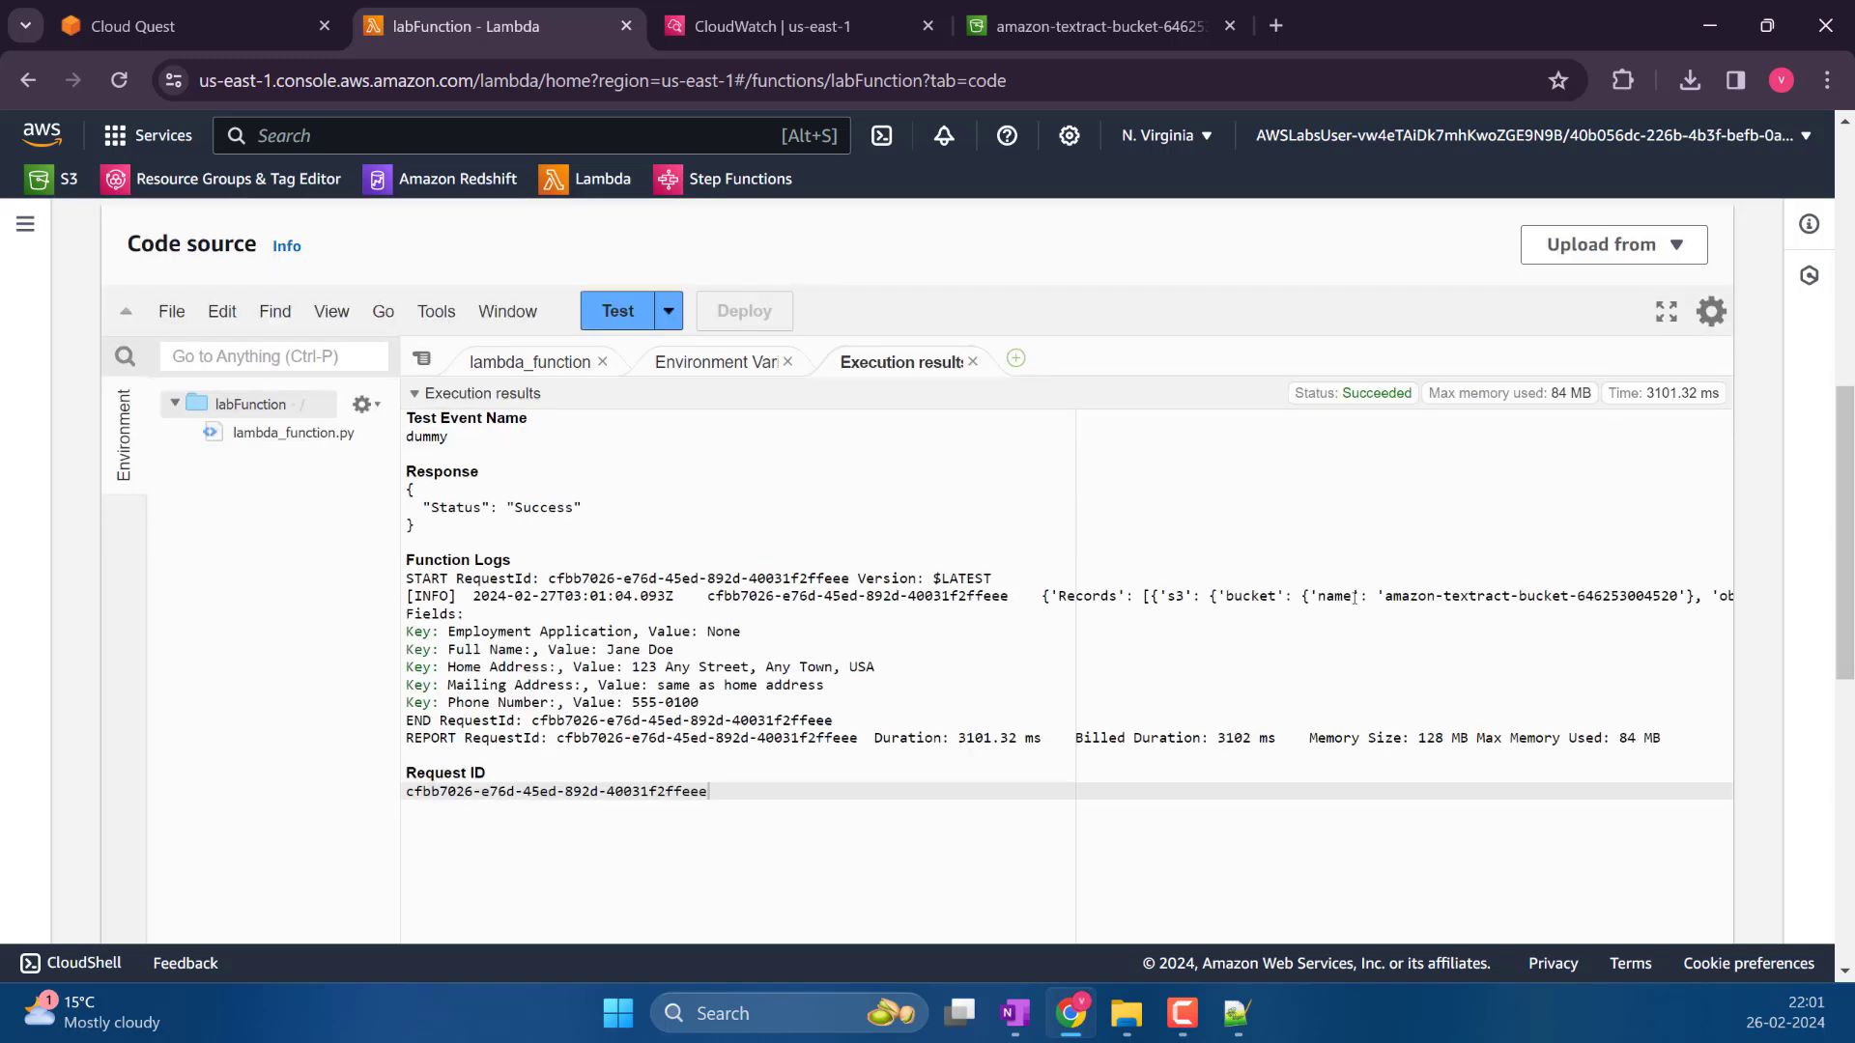
{"action": "left_click_drag", "start_coordinate": [450, 633], "coordinate": [809, 720]}
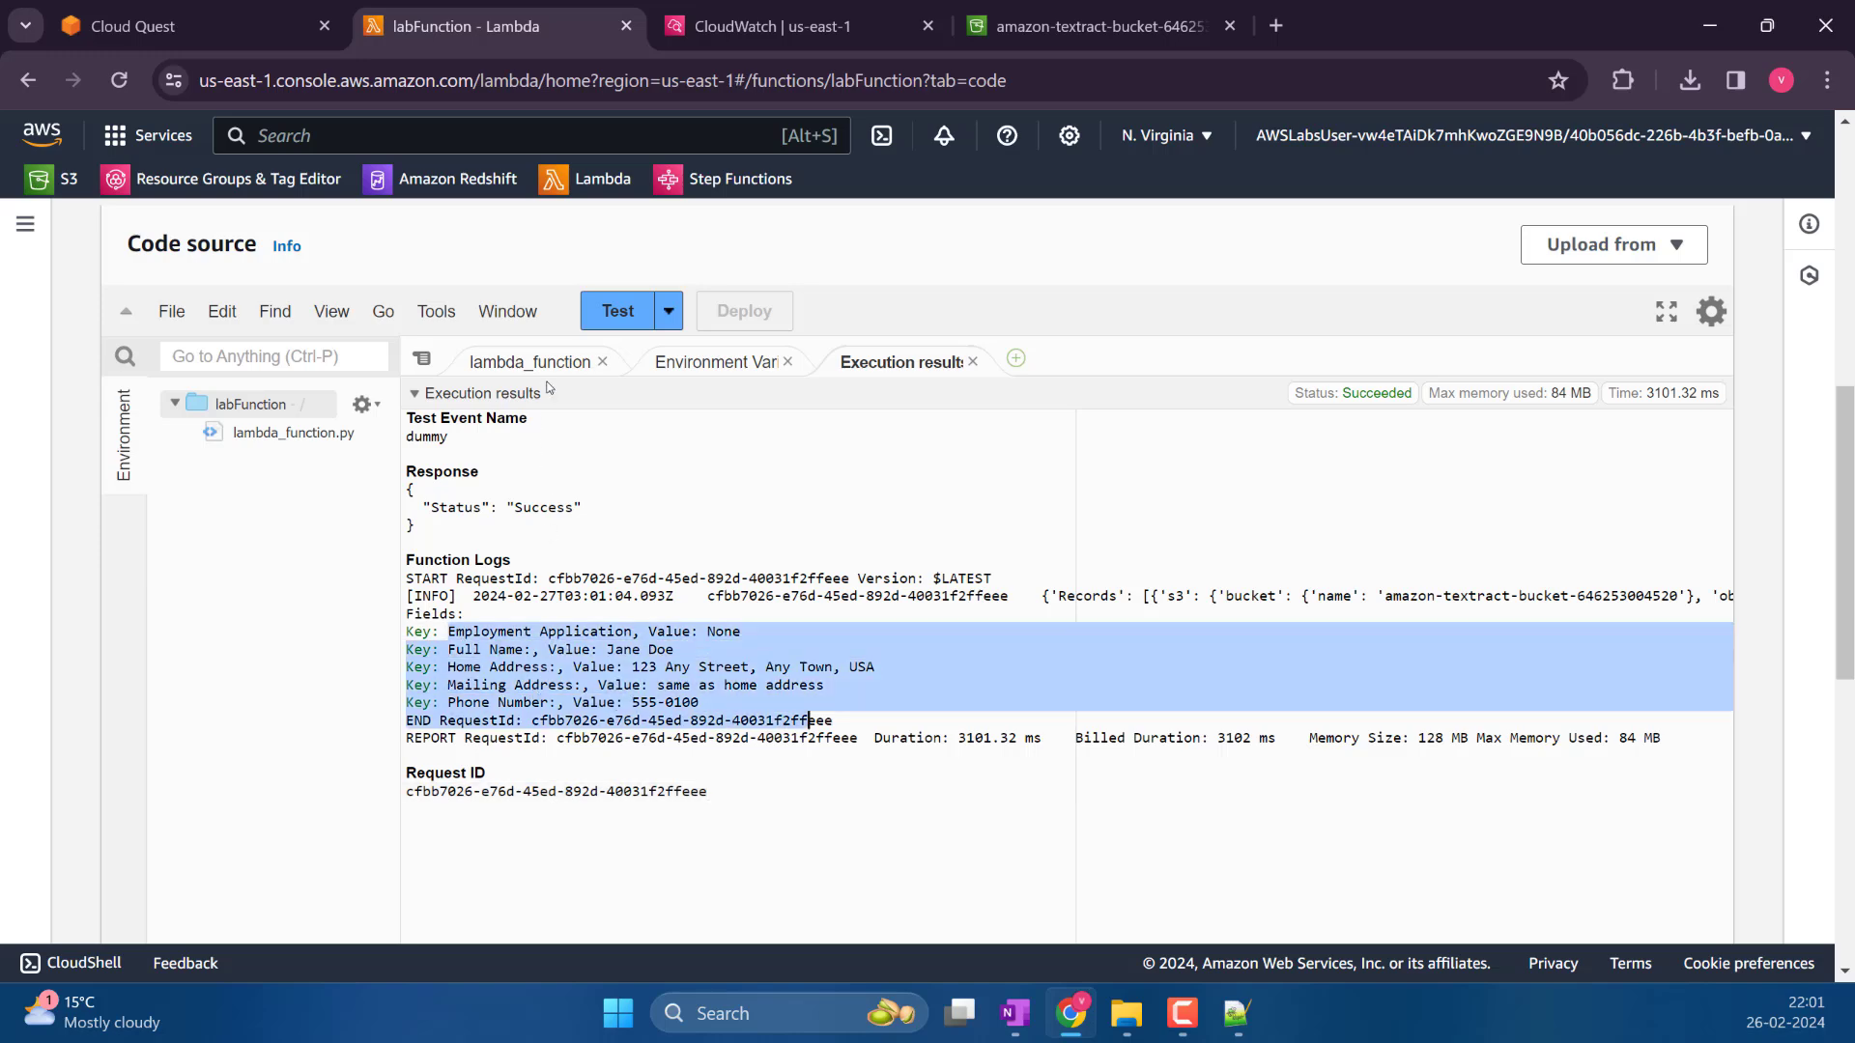
Uncomment the table-printing loop on lines 80–85 of lambda_function.py and deploy the function
{"action": "left_click", "coordinate": [503, 362]}
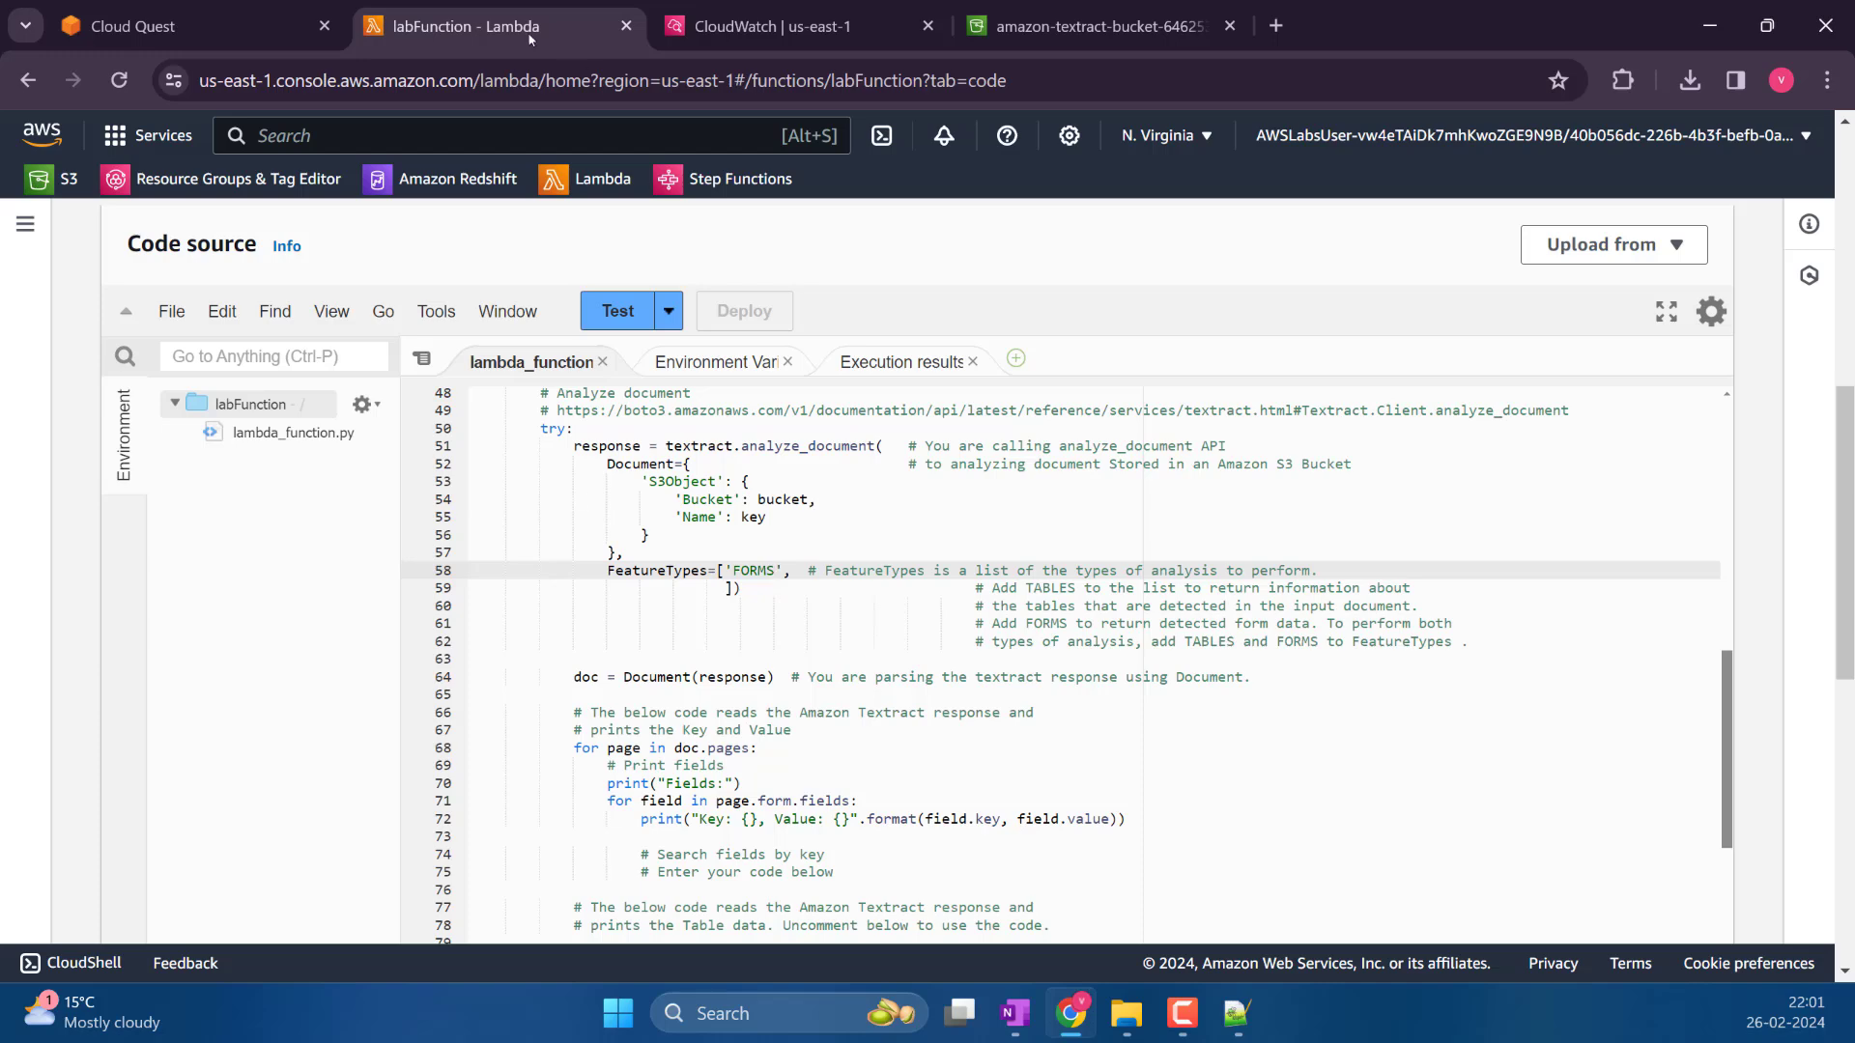
{"action": "scroll", "coordinate": [930, 744], "scroll_direction": "down", "scroll_amount": 3}
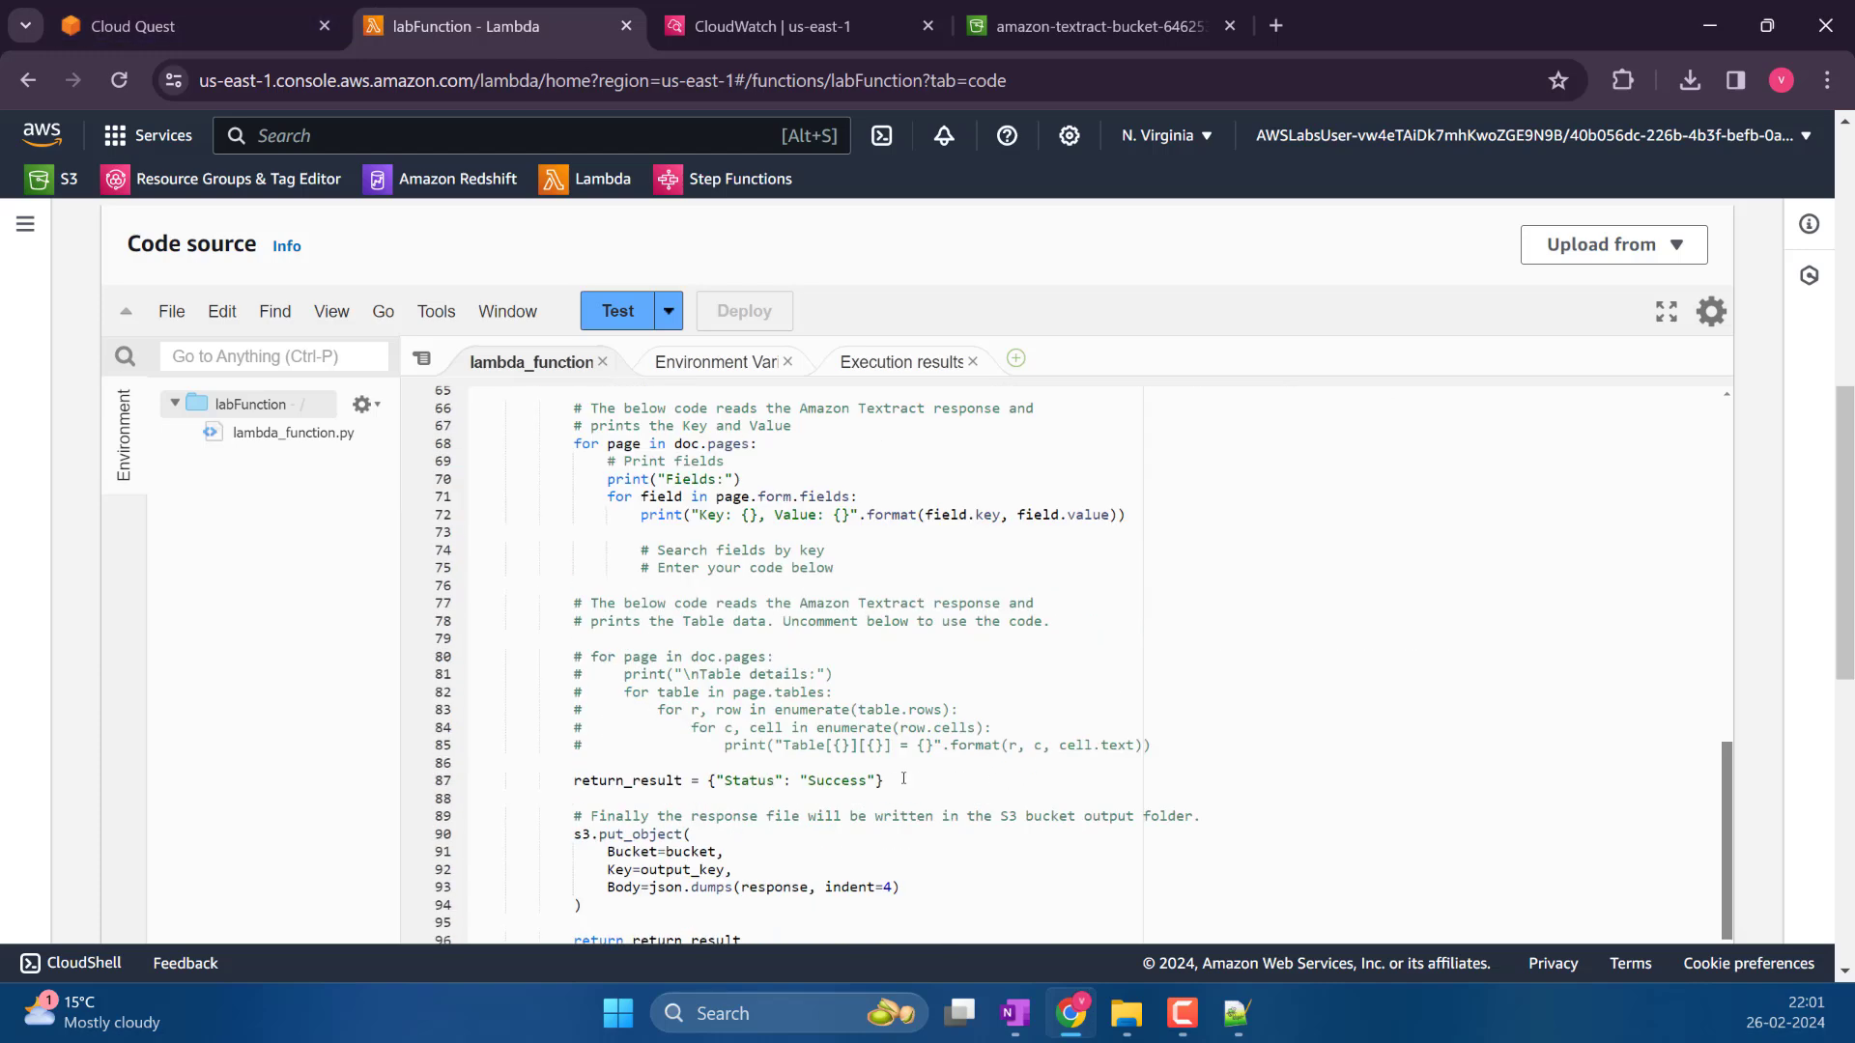
{"action": "left_click_drag", "start_coordinate": [1175, 744], "coordinate": [379, 671]}
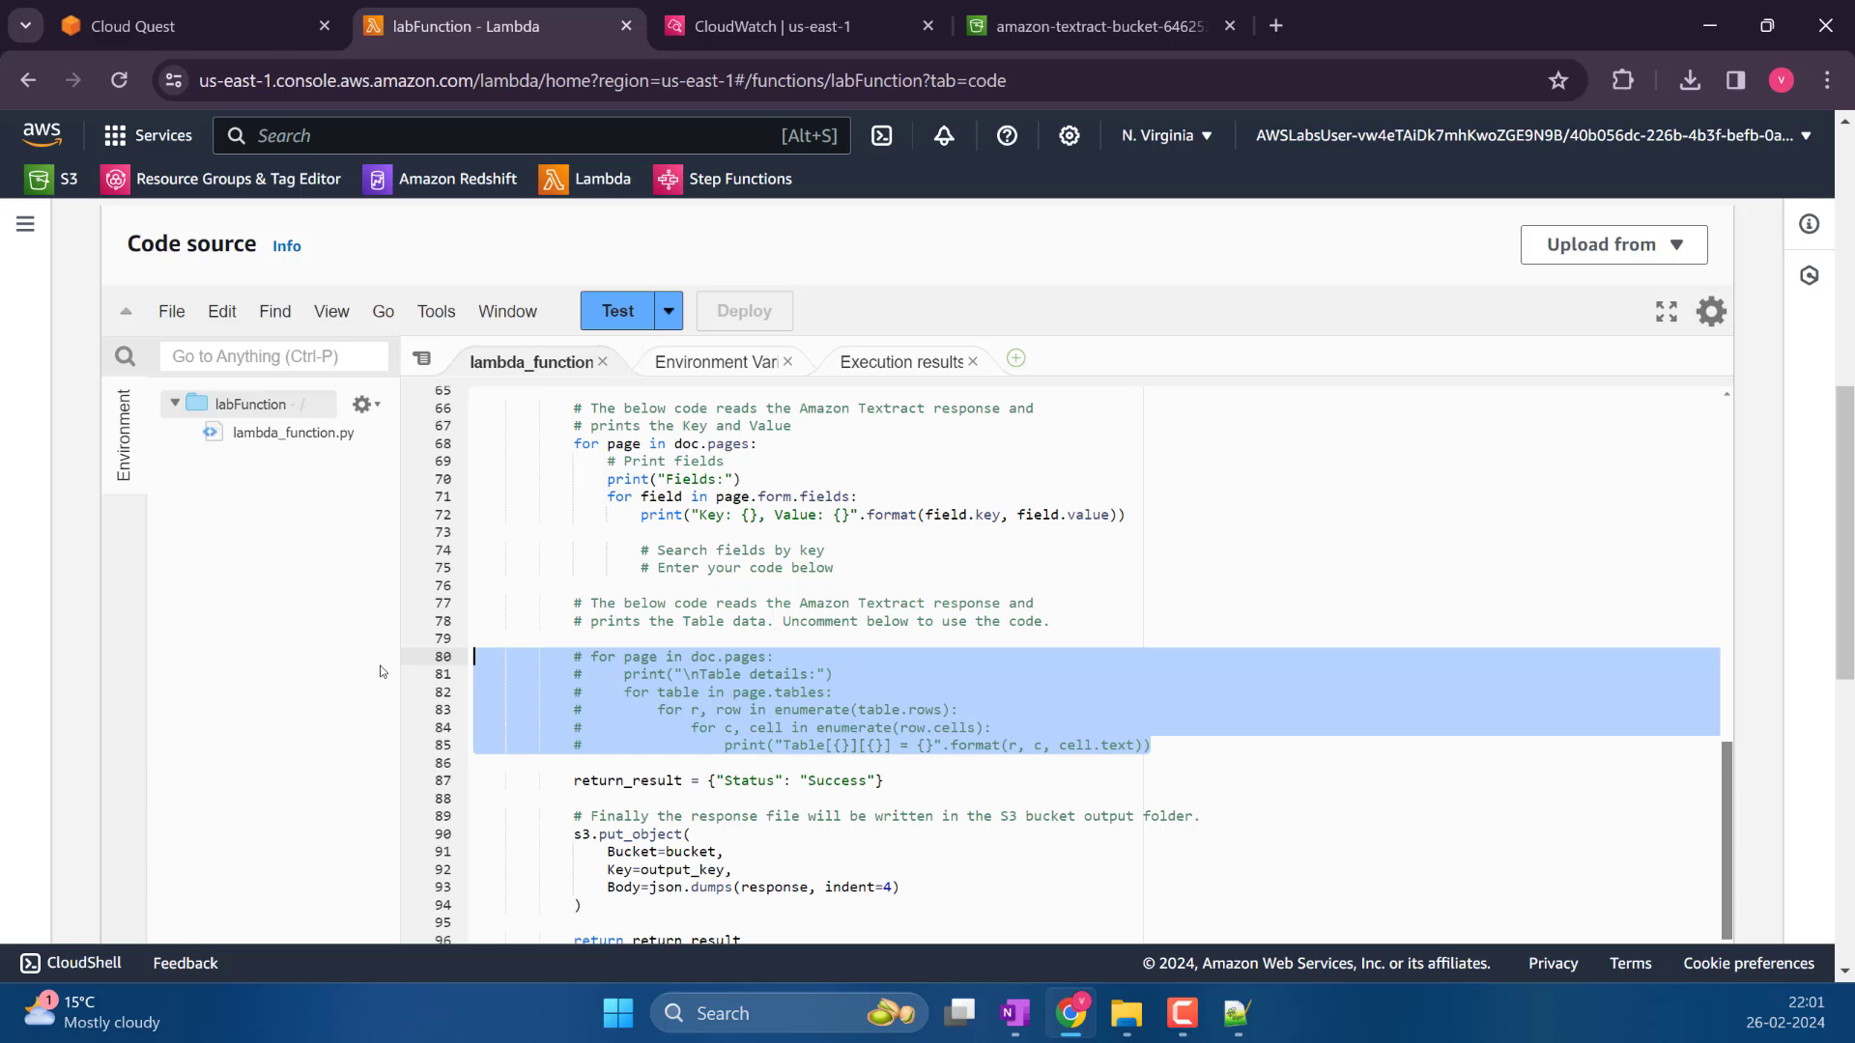
{"action": "left_click_drag", "start_coordinate": [379, 671], "coordinate": [380, 665]}
{"action": "key", "text": "ctrl+slash"}
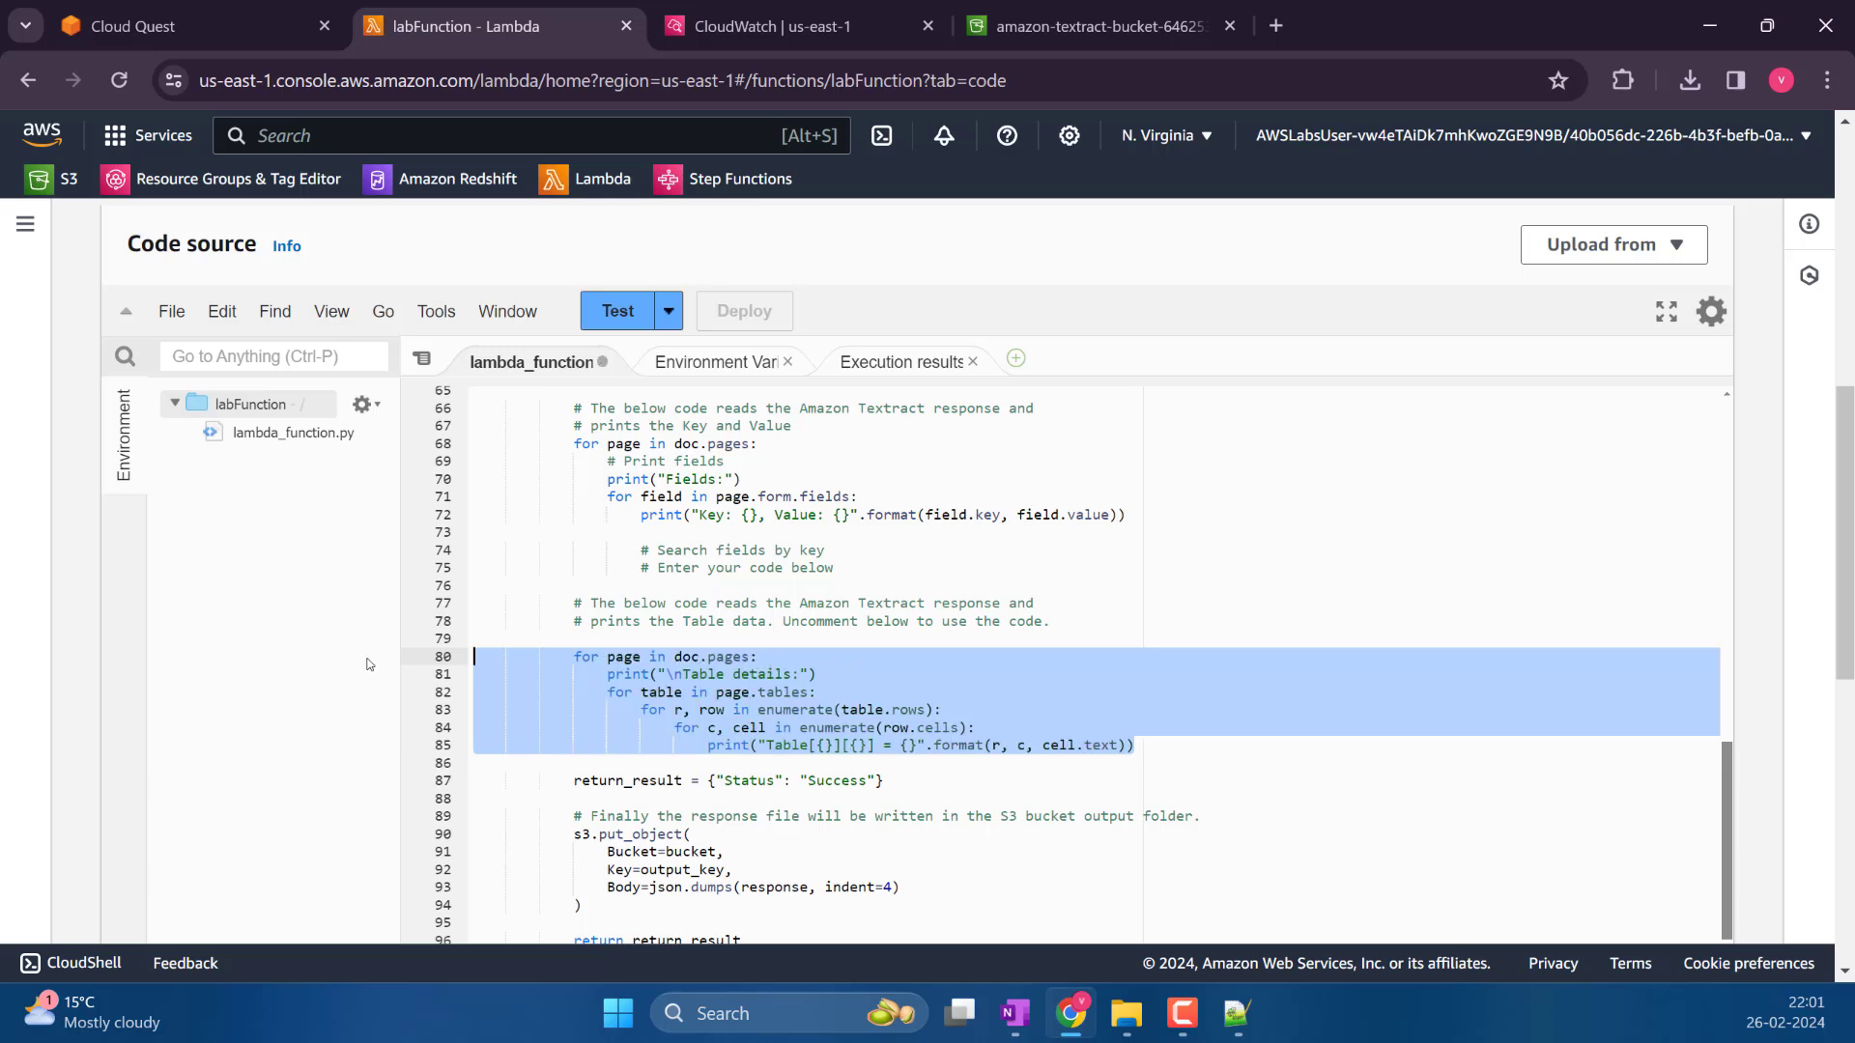
{"action": "left_click", "coordinate": [807, 623]}
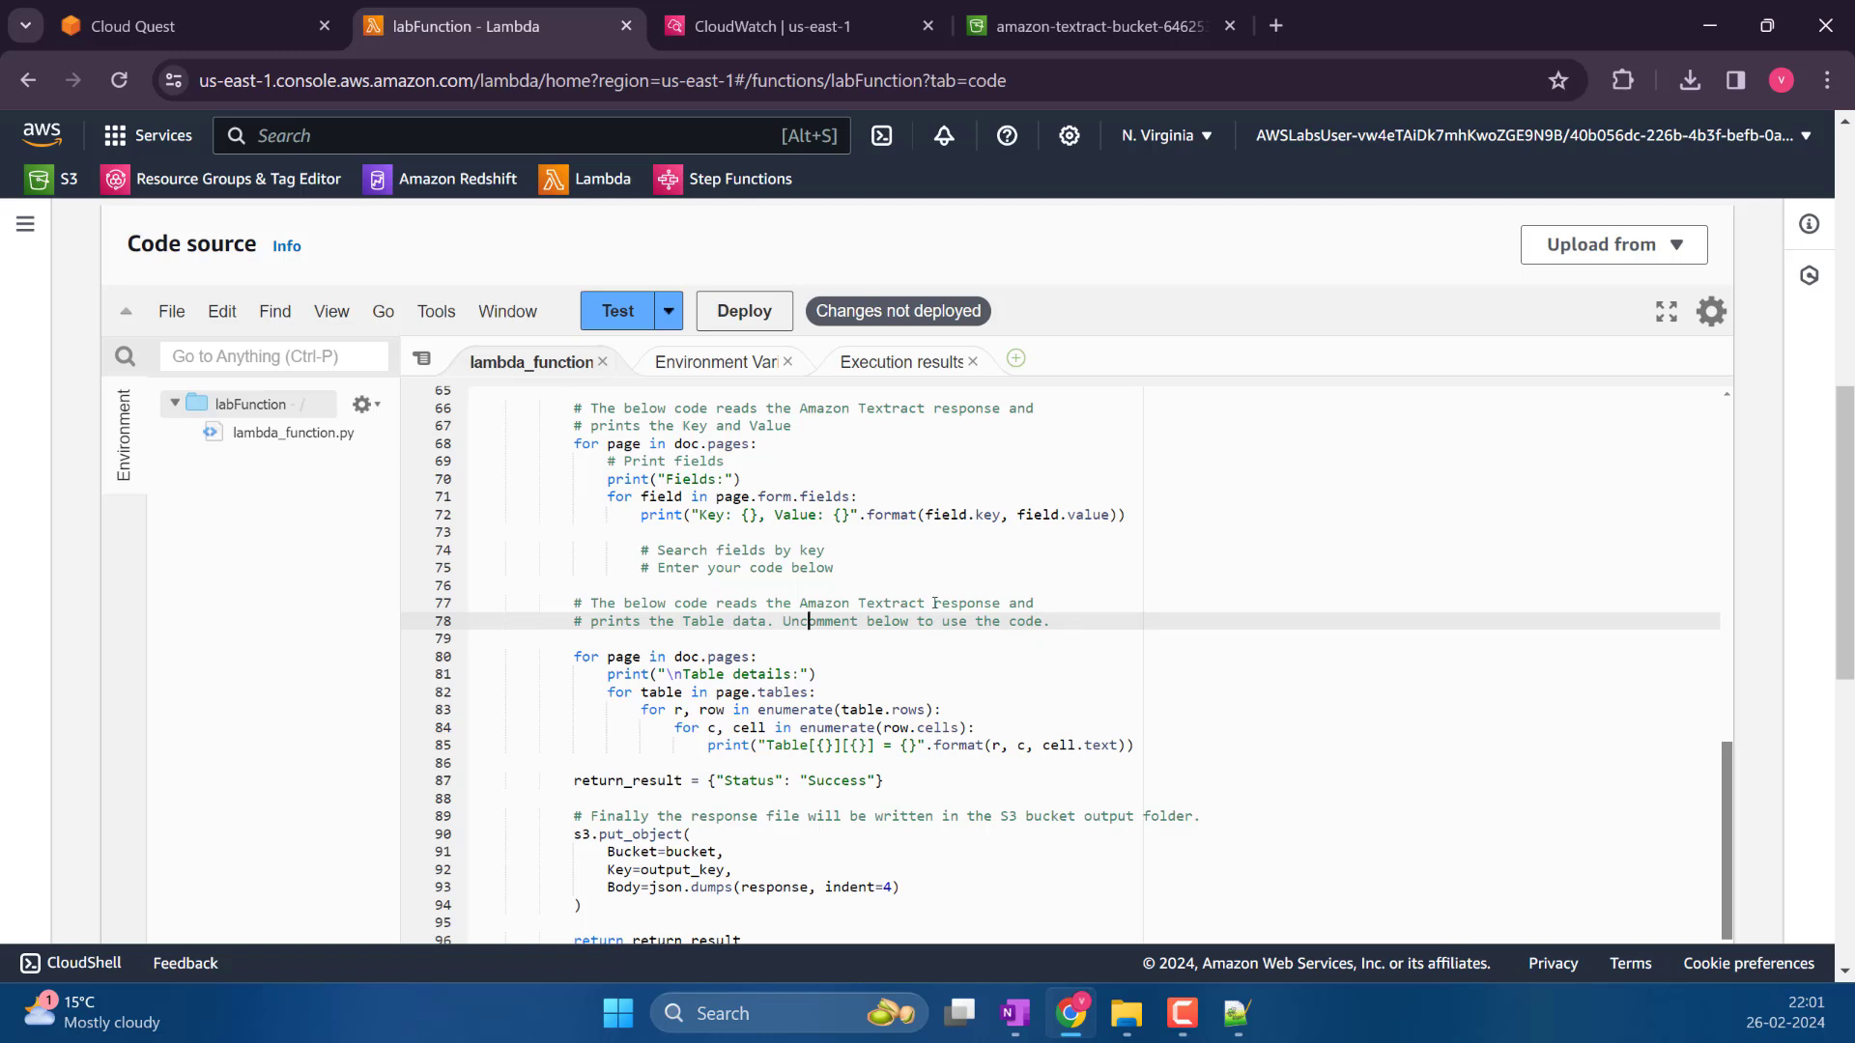
{"action": "left_click", "coordinate": [745, 311]}
Permanently delete employment_form.png from the input/ folder of the Textract S3 bucket and close the deletion status
{"action": "left_click", "coordinate": [1092, 26]}
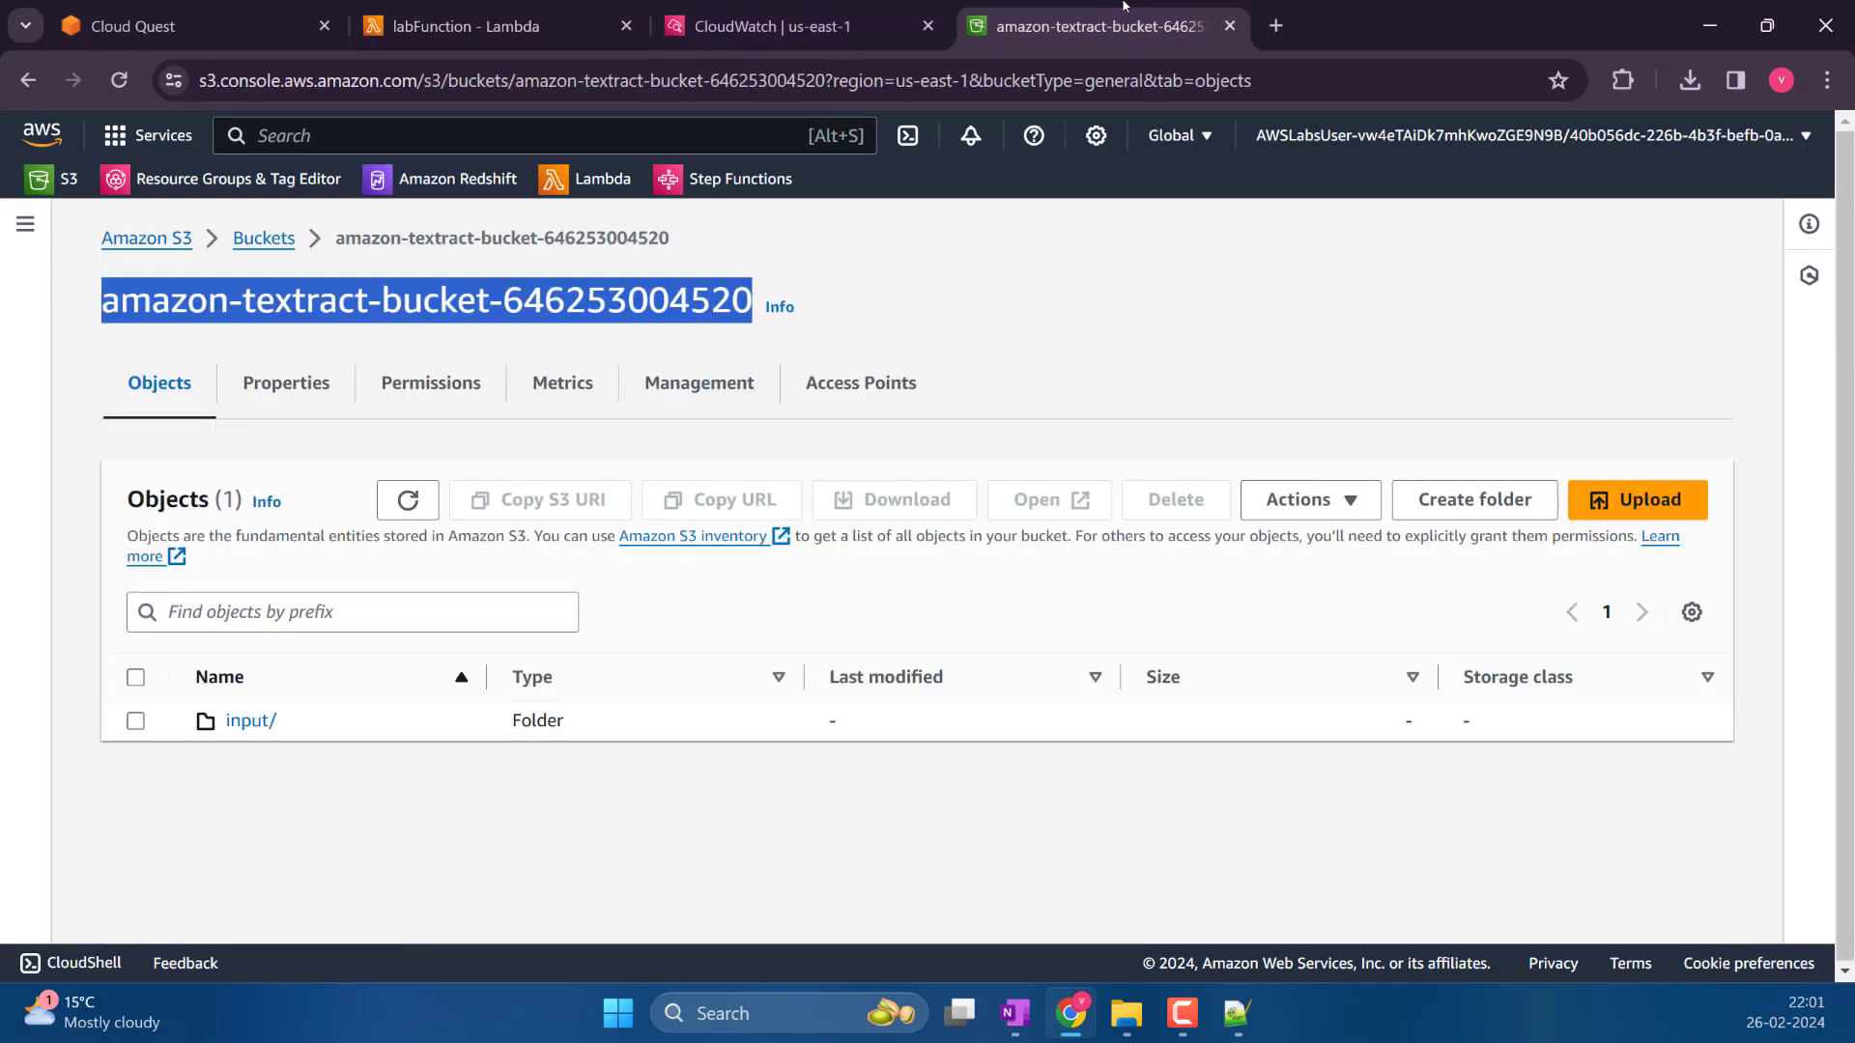
{"action": "left_click", "coordinate": [253, 722]}
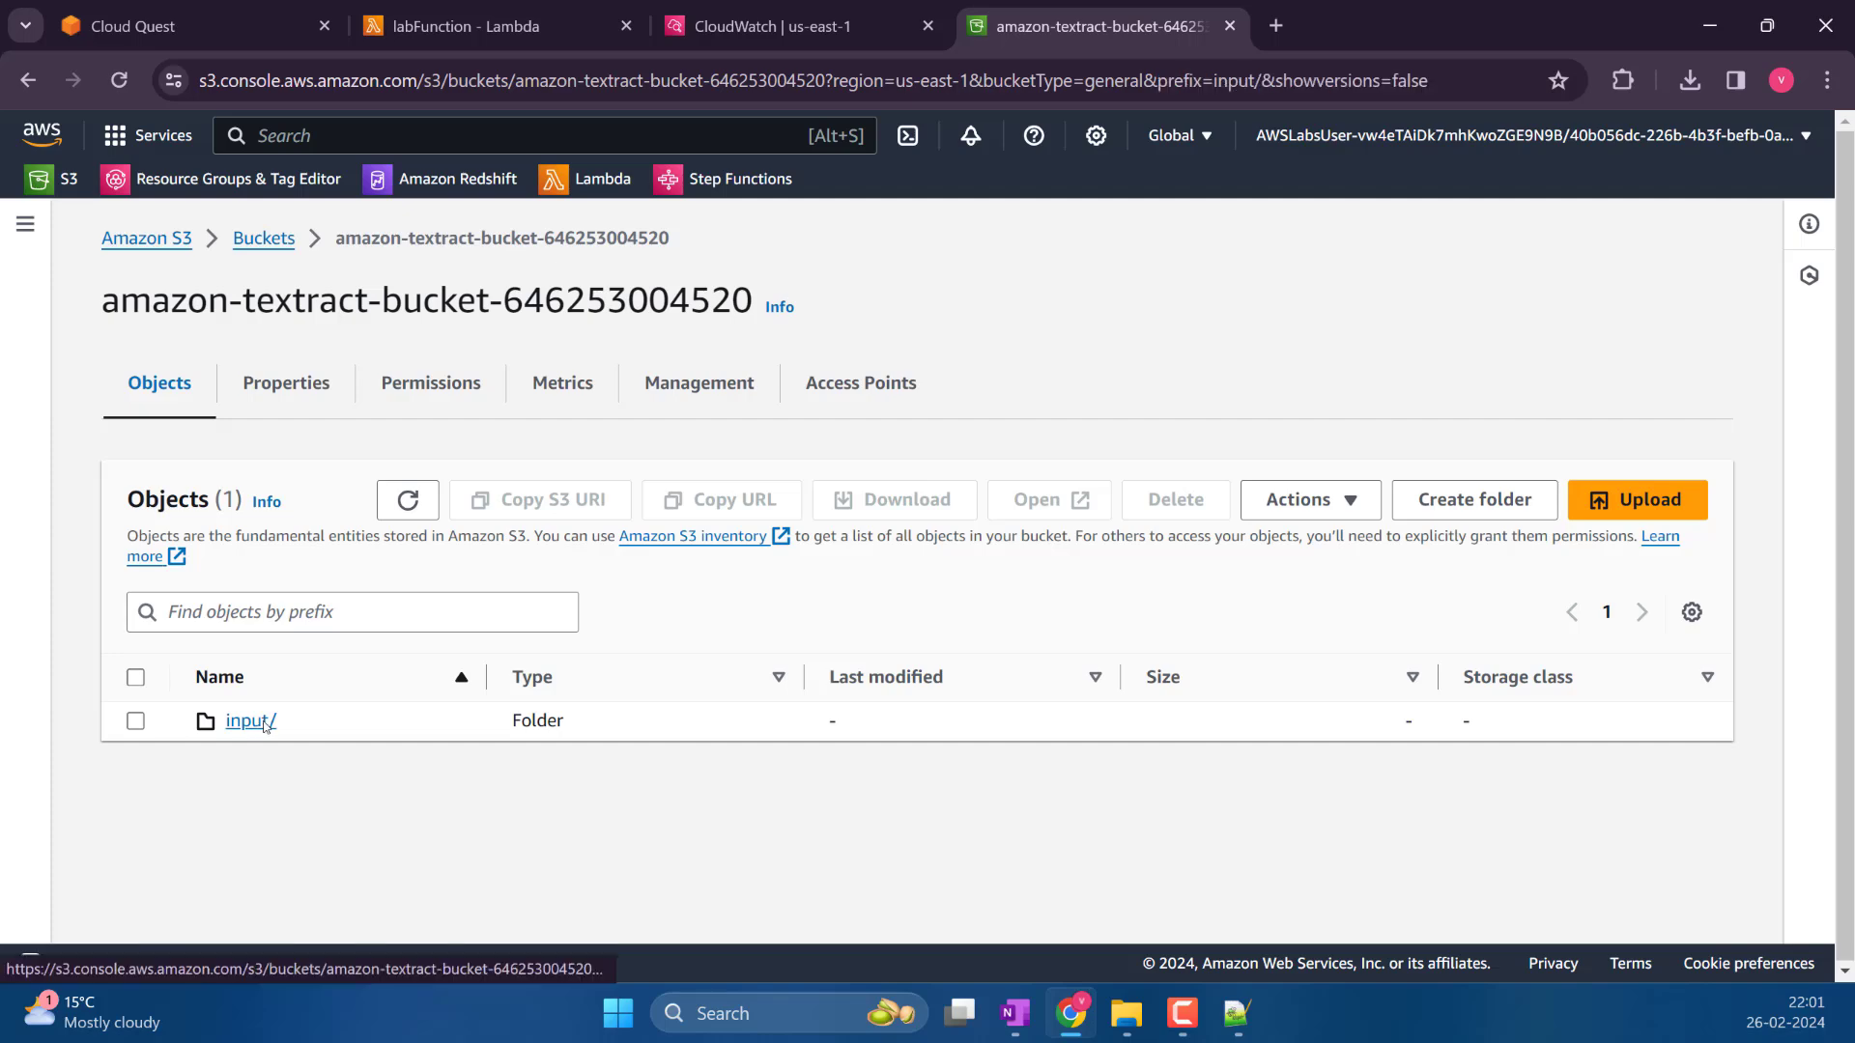
{"action": "left_click", "coordinate": [135, 748]}
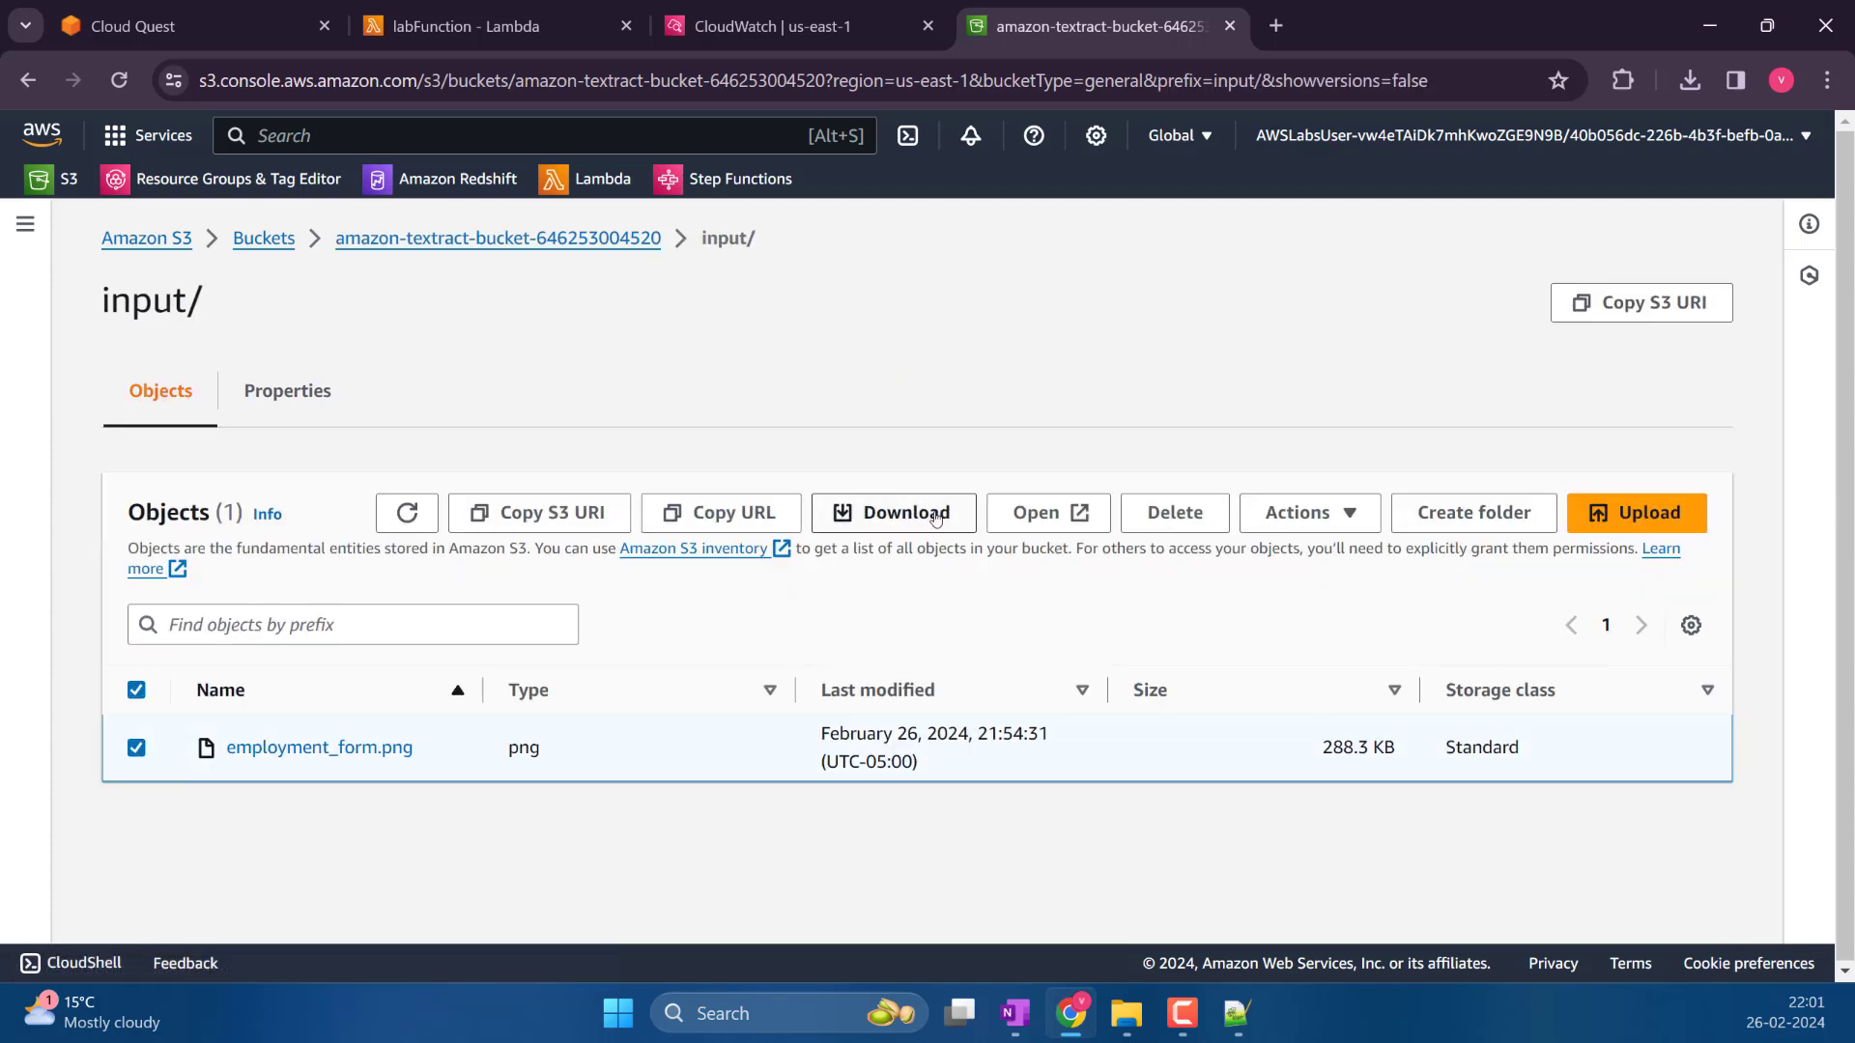
{"action": "left_click", "coordinate": [1151, 517]}
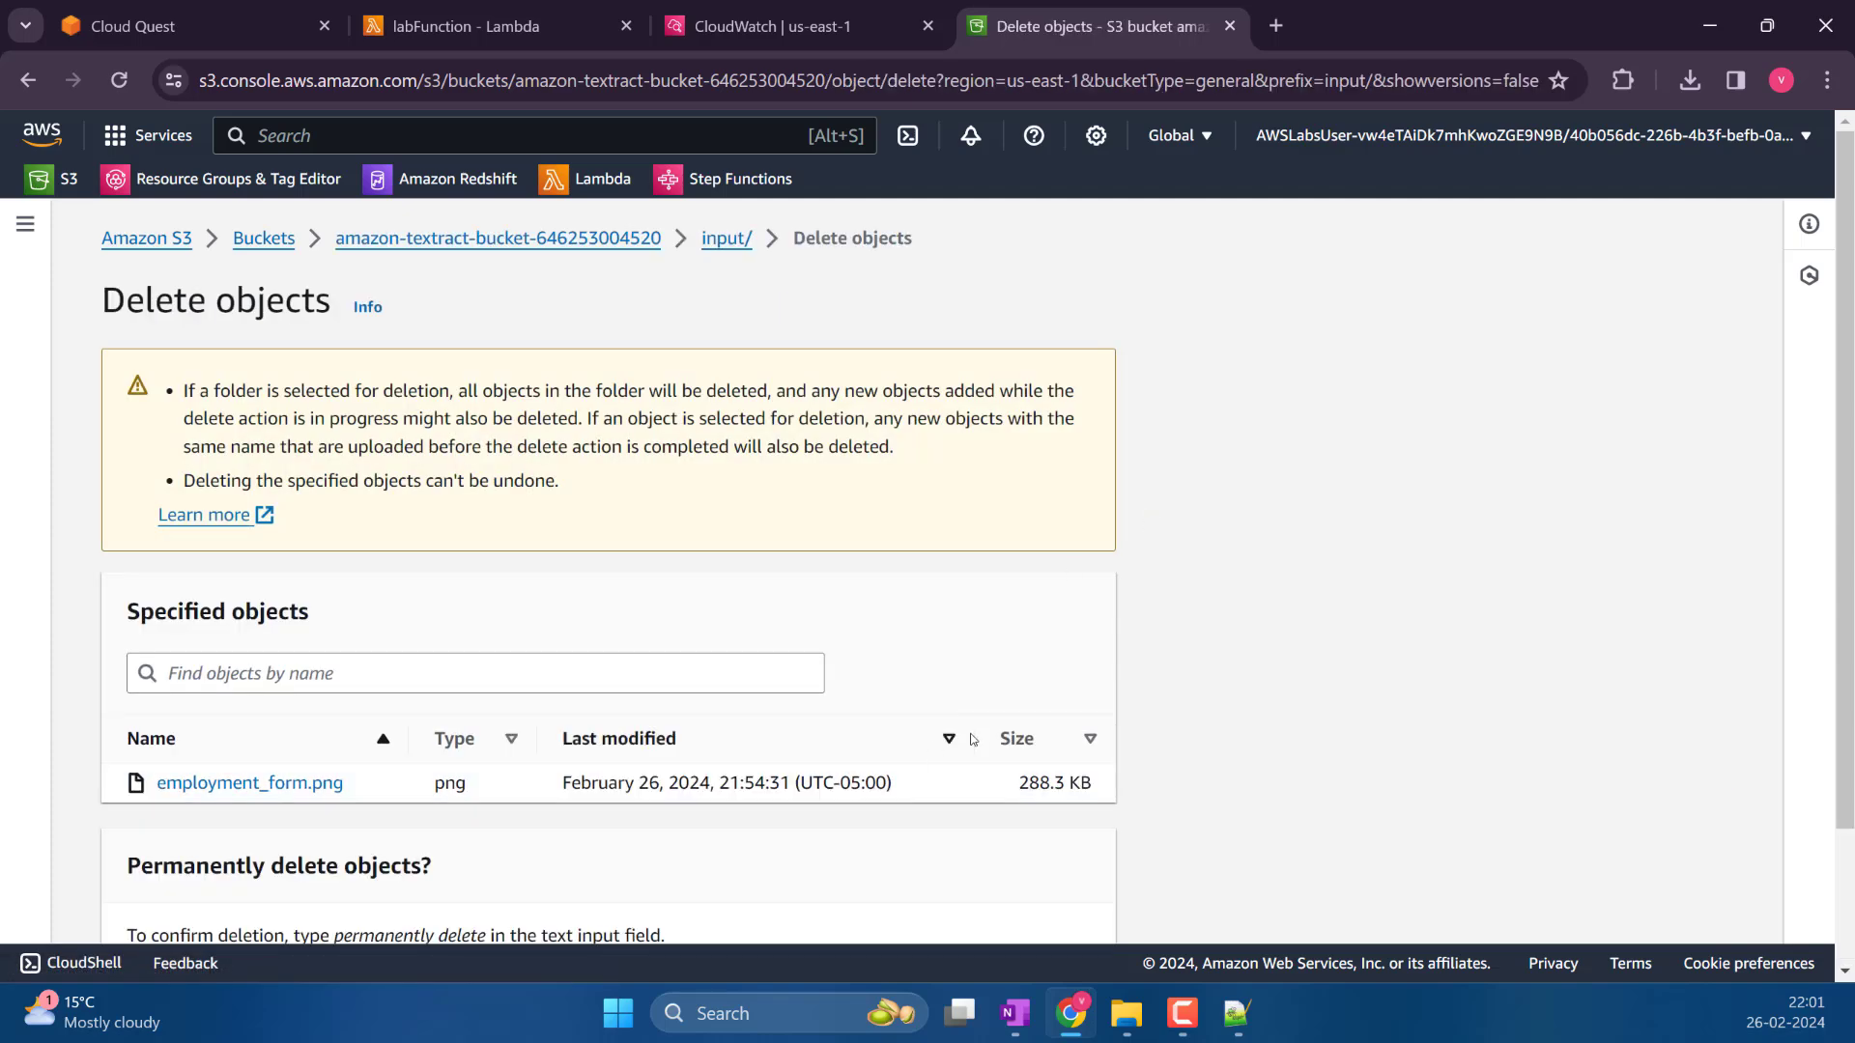
{"action": "scroll", "coordinate": [375, 860], "scroll_direction": "down", "scroll_amount": 2}
{"action": "left_click_drag", "start_coordinate": [337, 774], "coordinate": [487, 781]}
{"action": "key", "text": "ctrl+c"}
{"action": "left_click", "coordinate": [466, 811]}
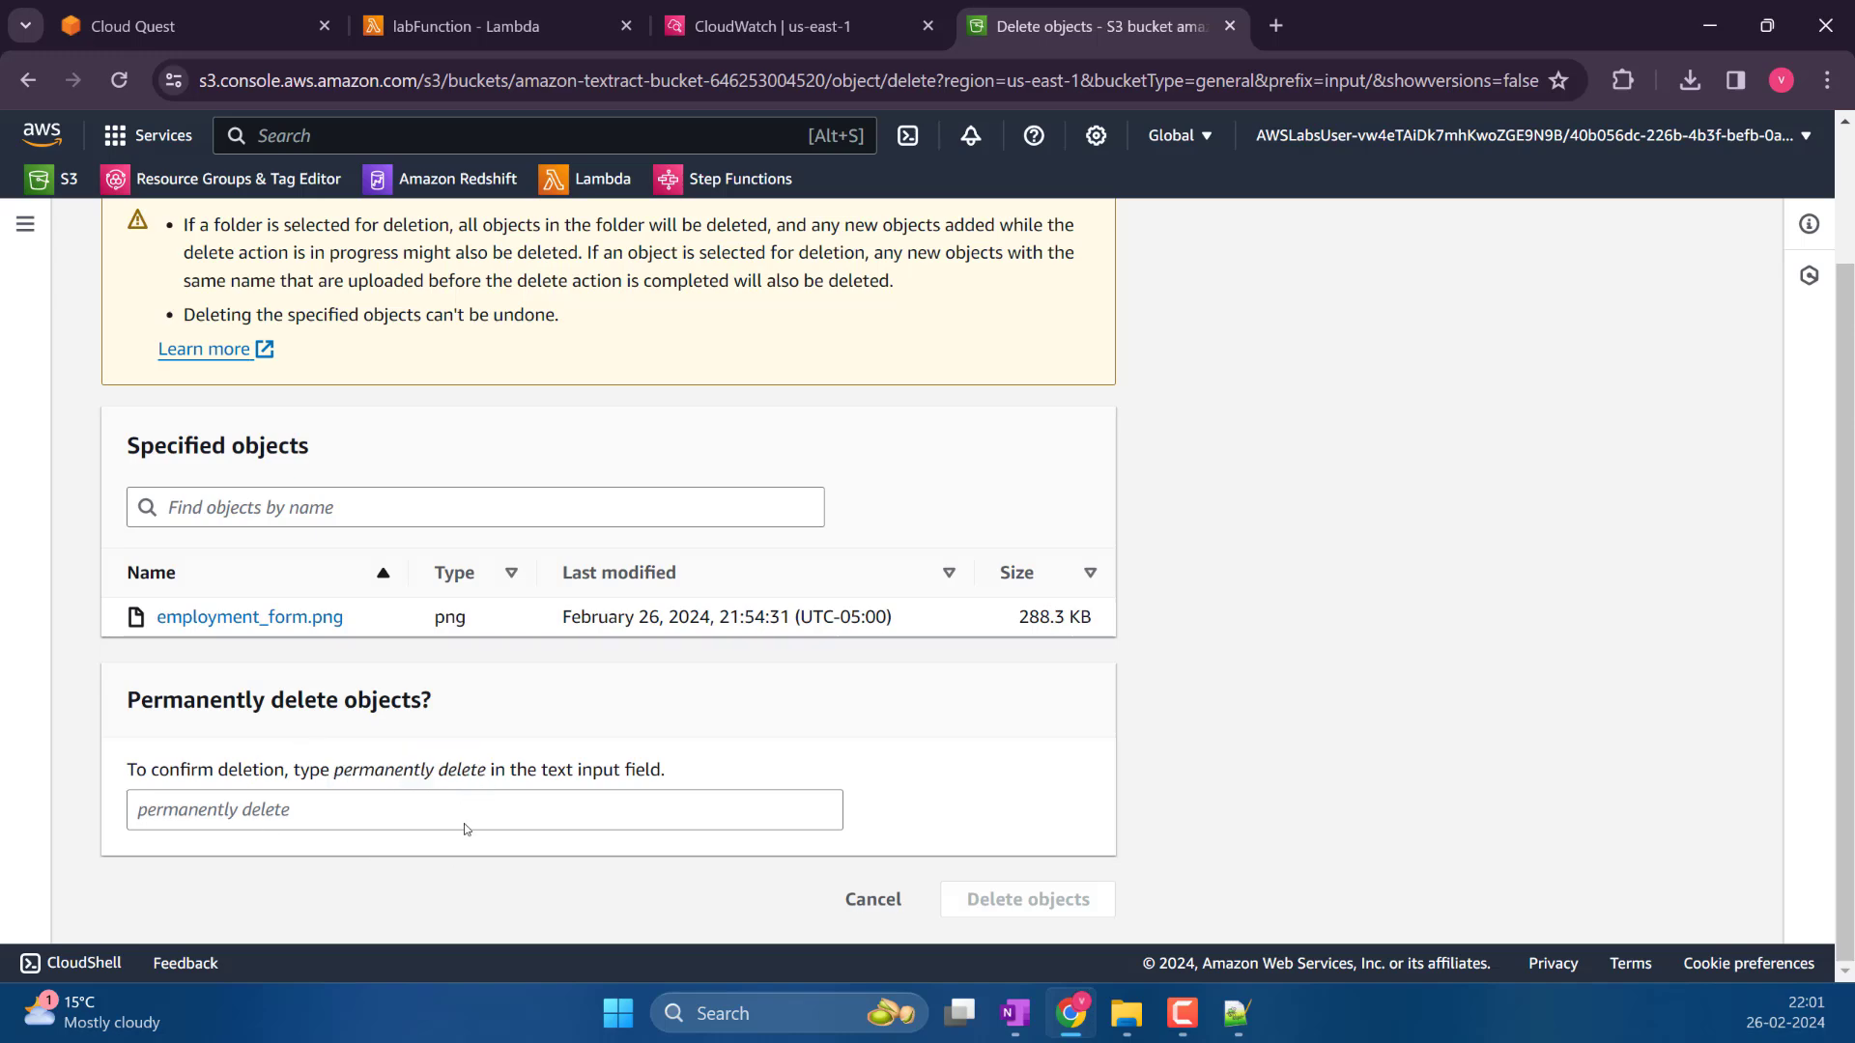
{"action": "key", "text": "ctrl+v"}
{"action": "left_click", "coordinate": [985, 900]}
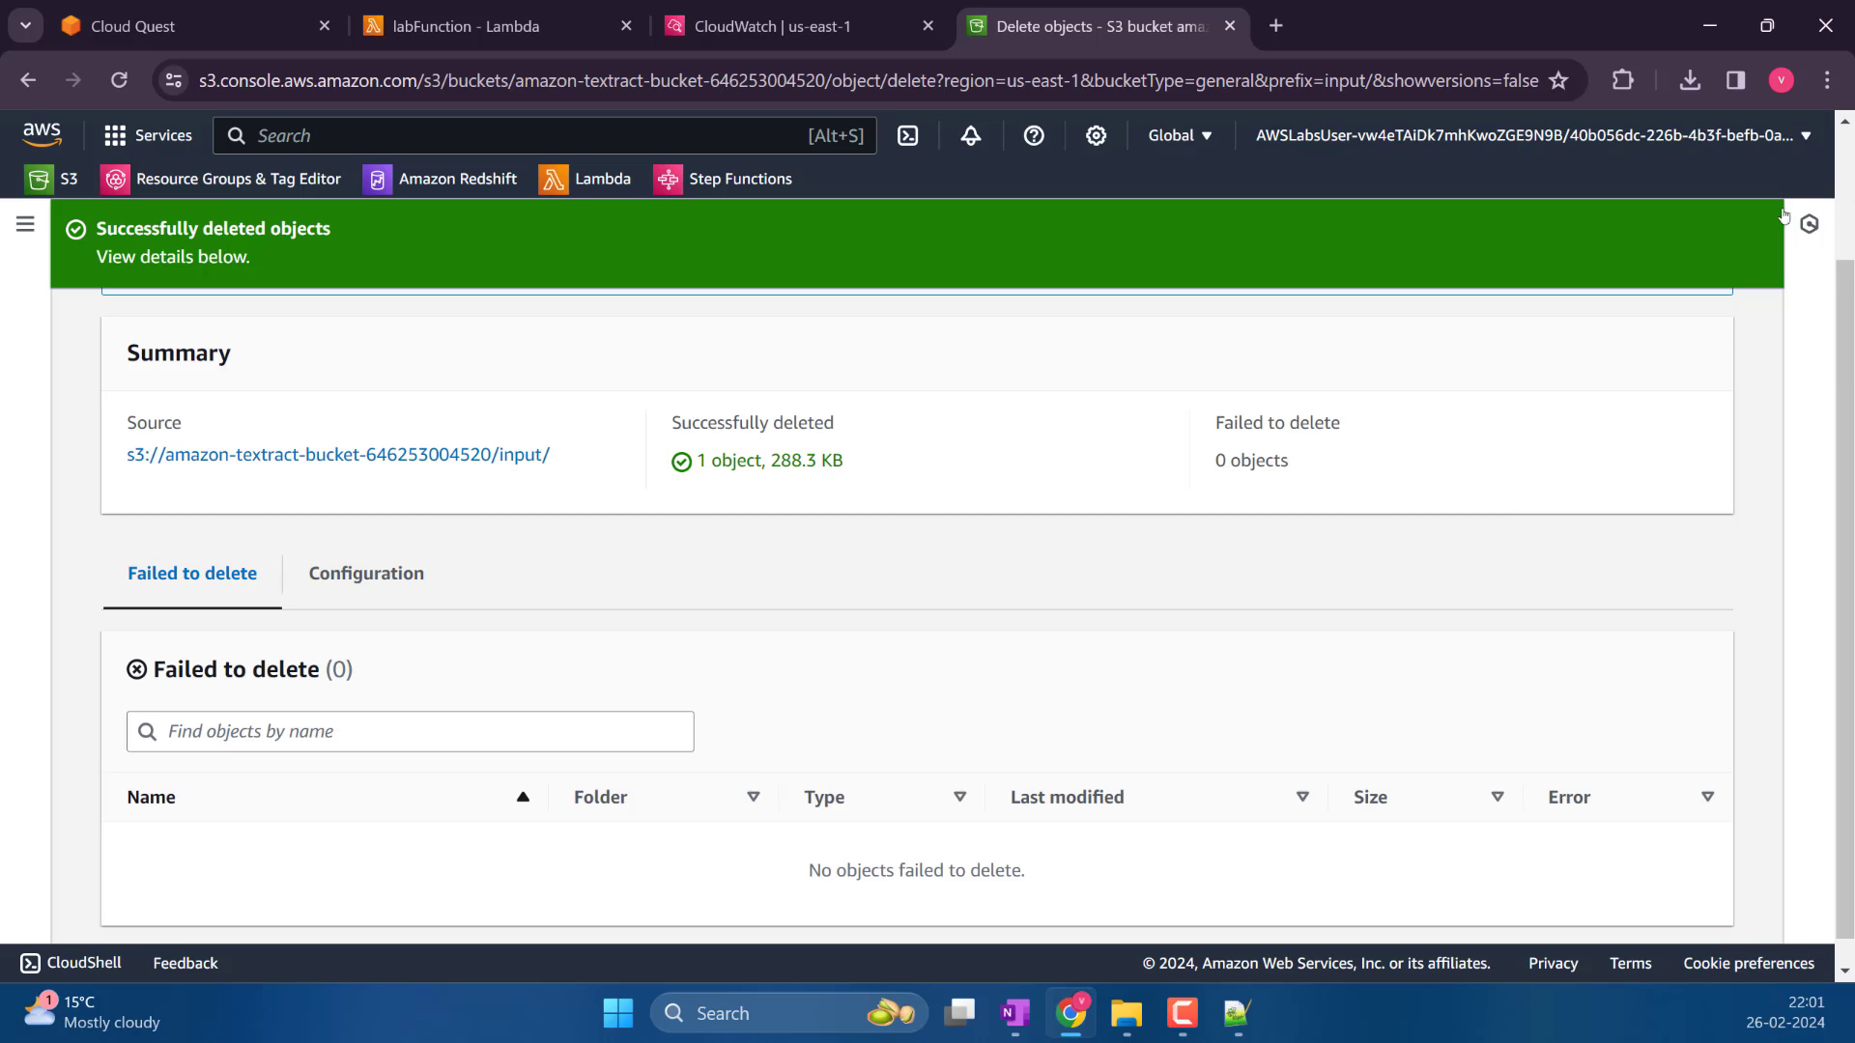
{"action": "left_click", "coordinate": [1745, 345]}
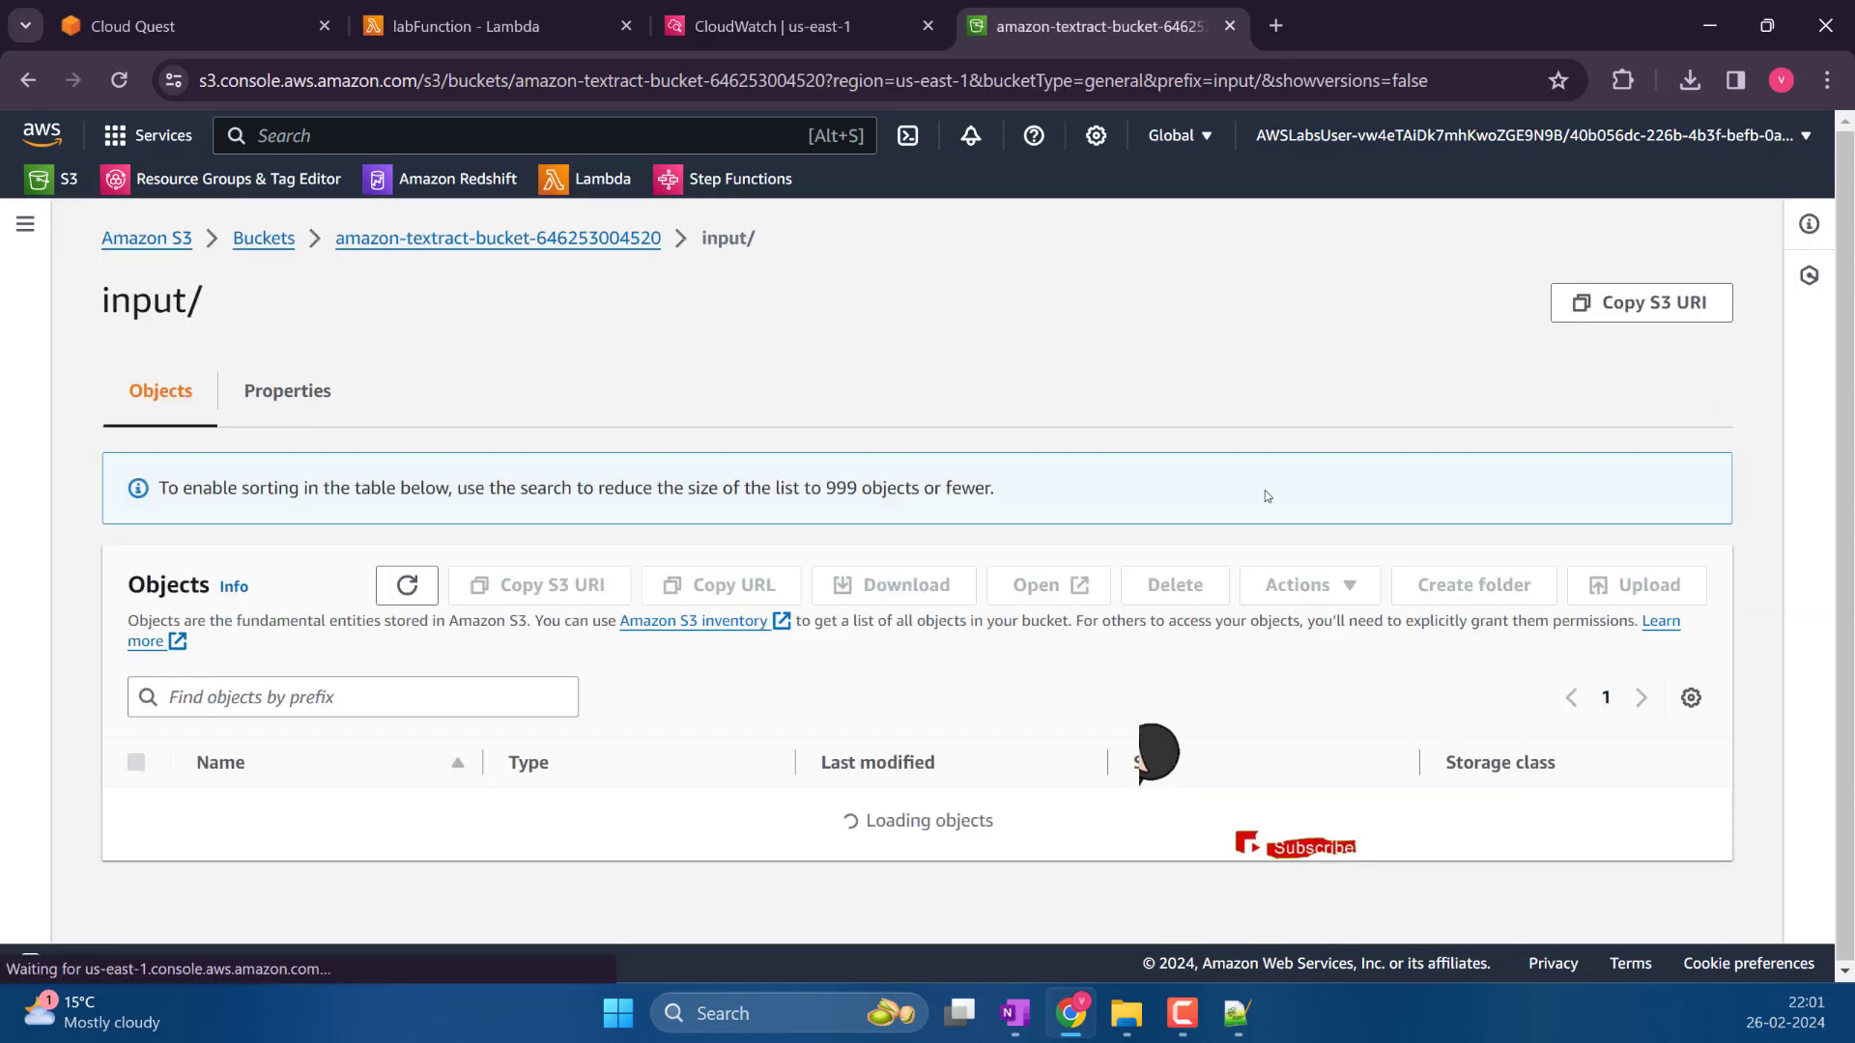
Upload employment_form (1).png to the bucket's input/ folder
{"action": "left_click", "coordinate": [1638, 518]}
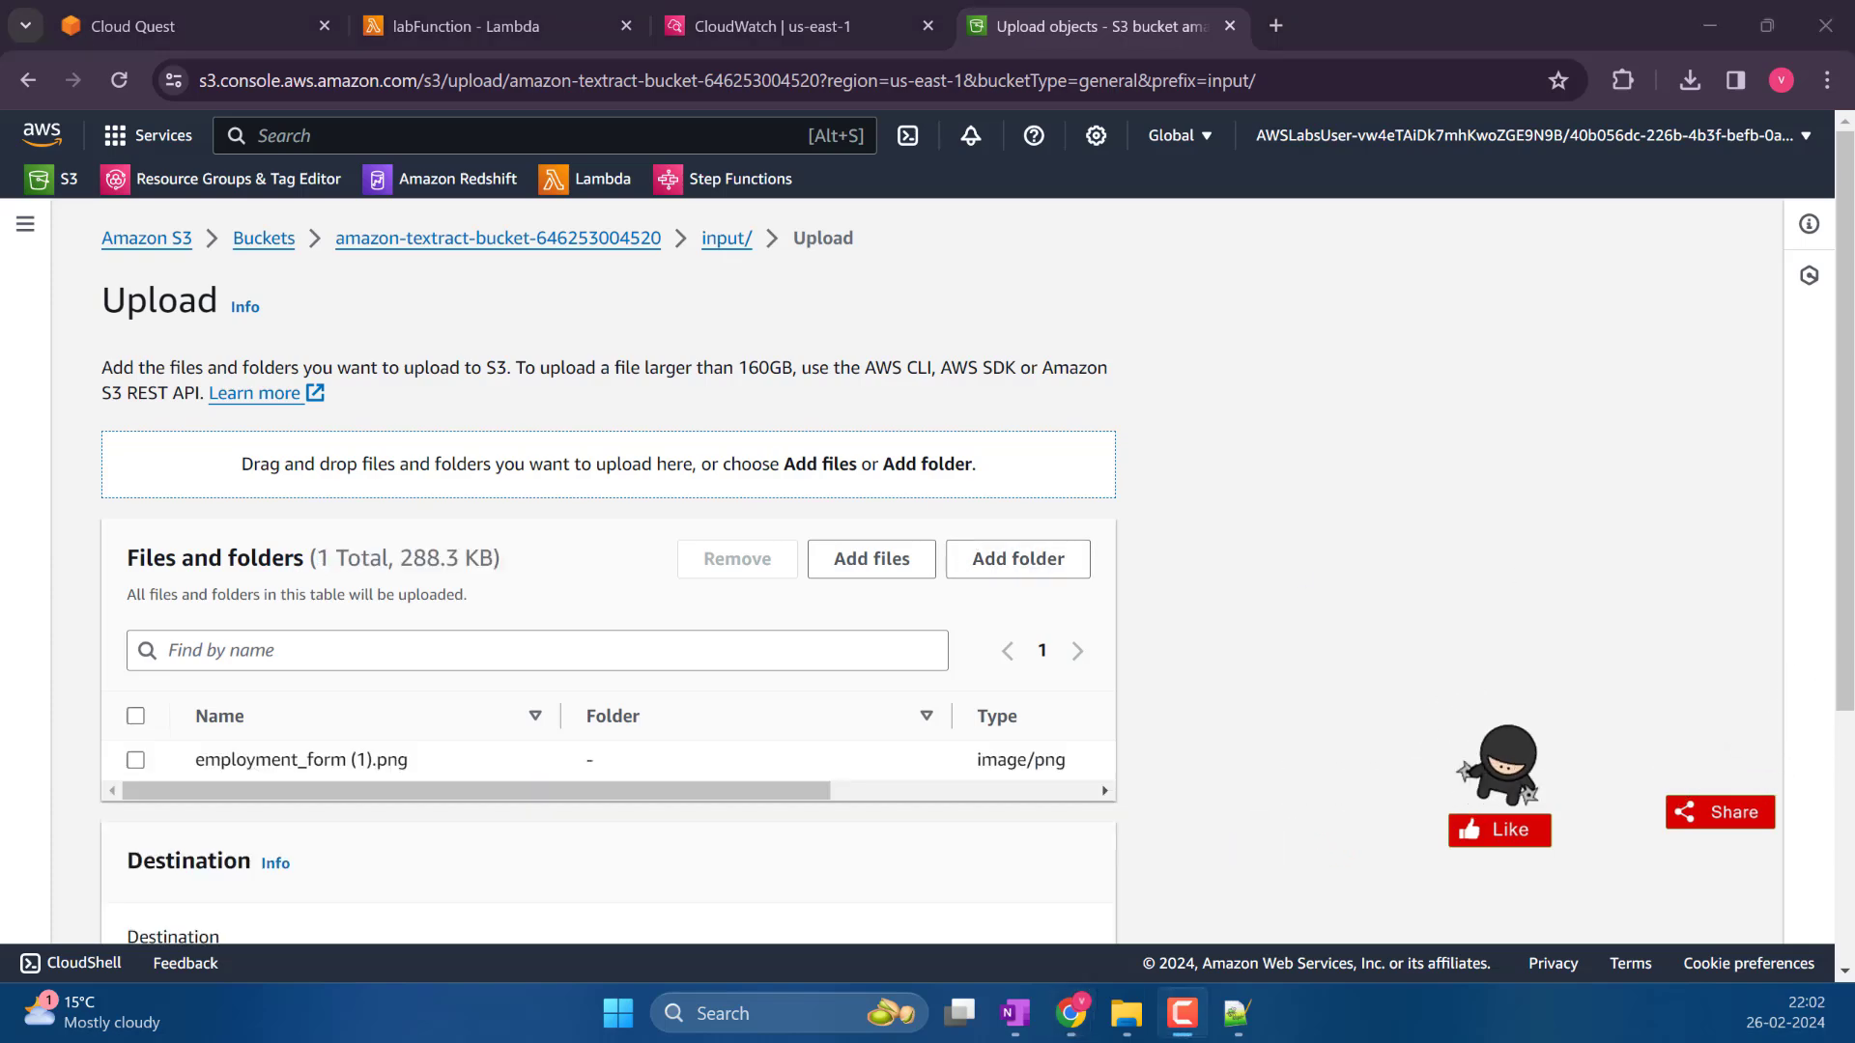
{"action": "scroll", "coordinate": [1203, 894], "scroll_direction": "down", "scroll_amount": 3}
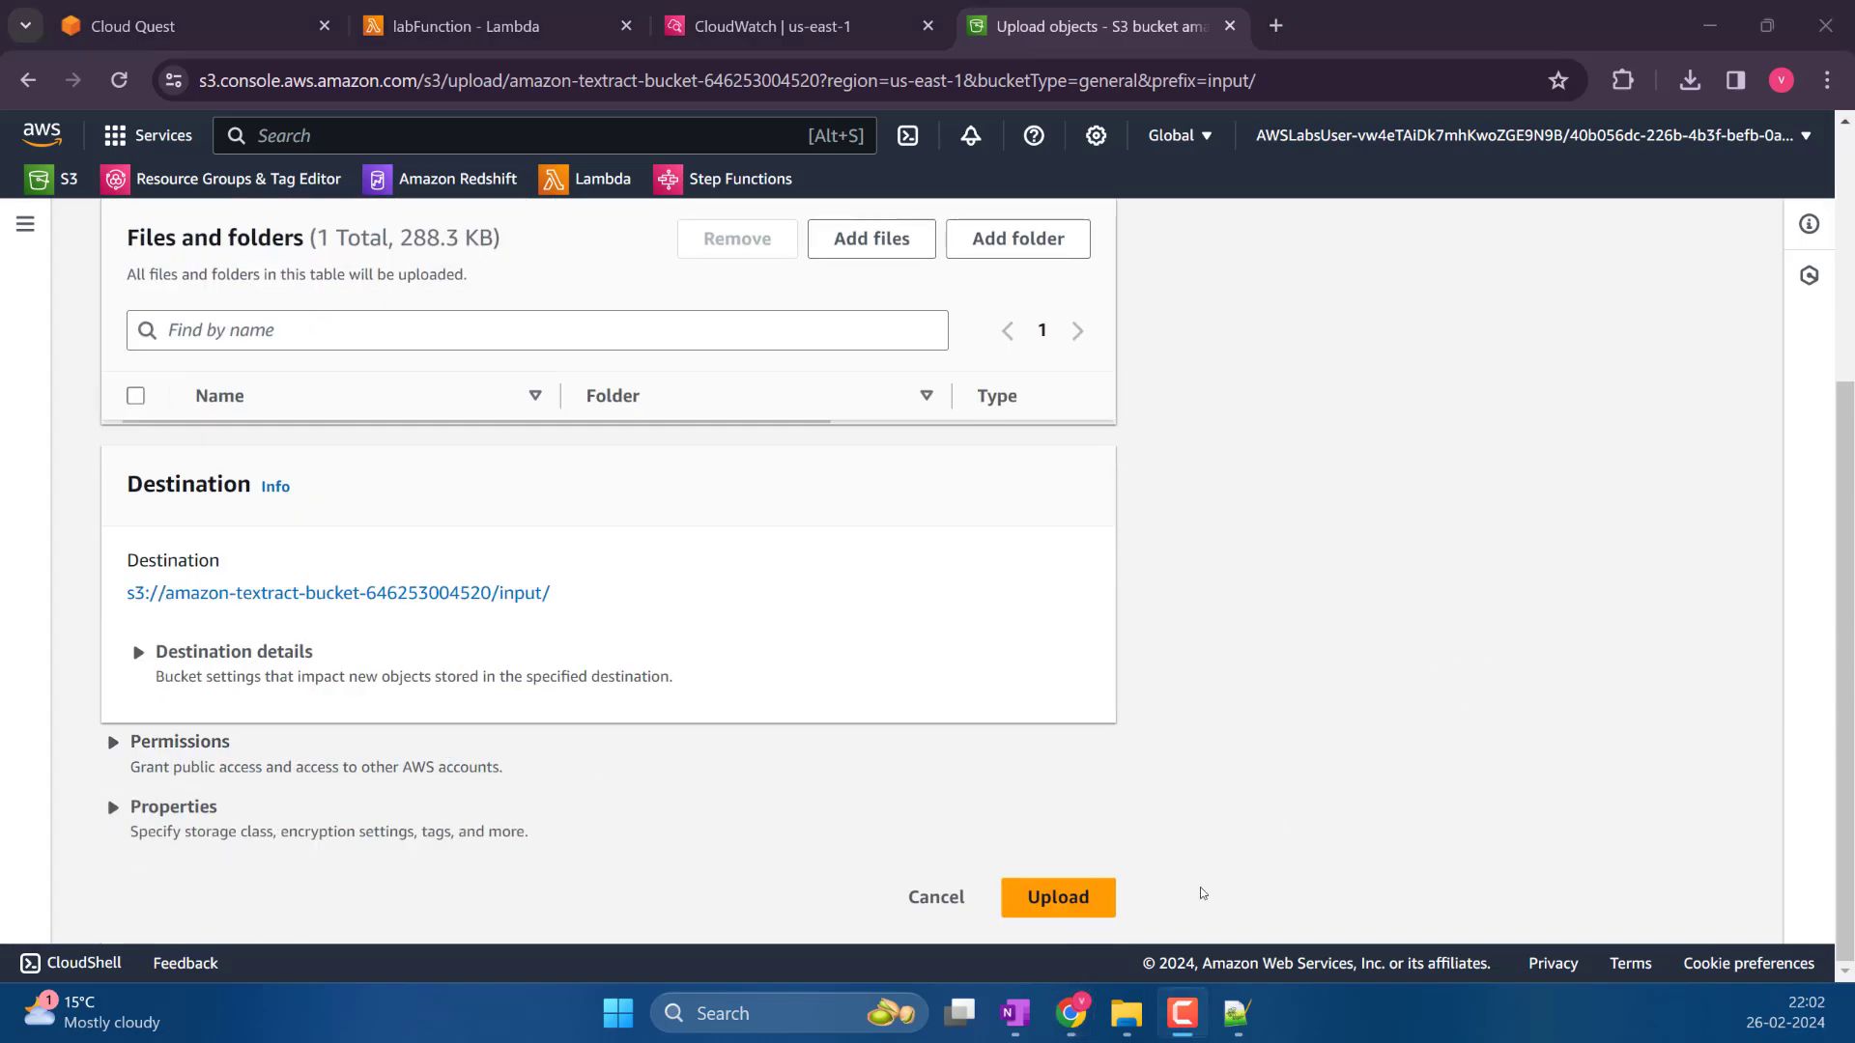
{"action": "left_click", "coordinate": [483, 27]}
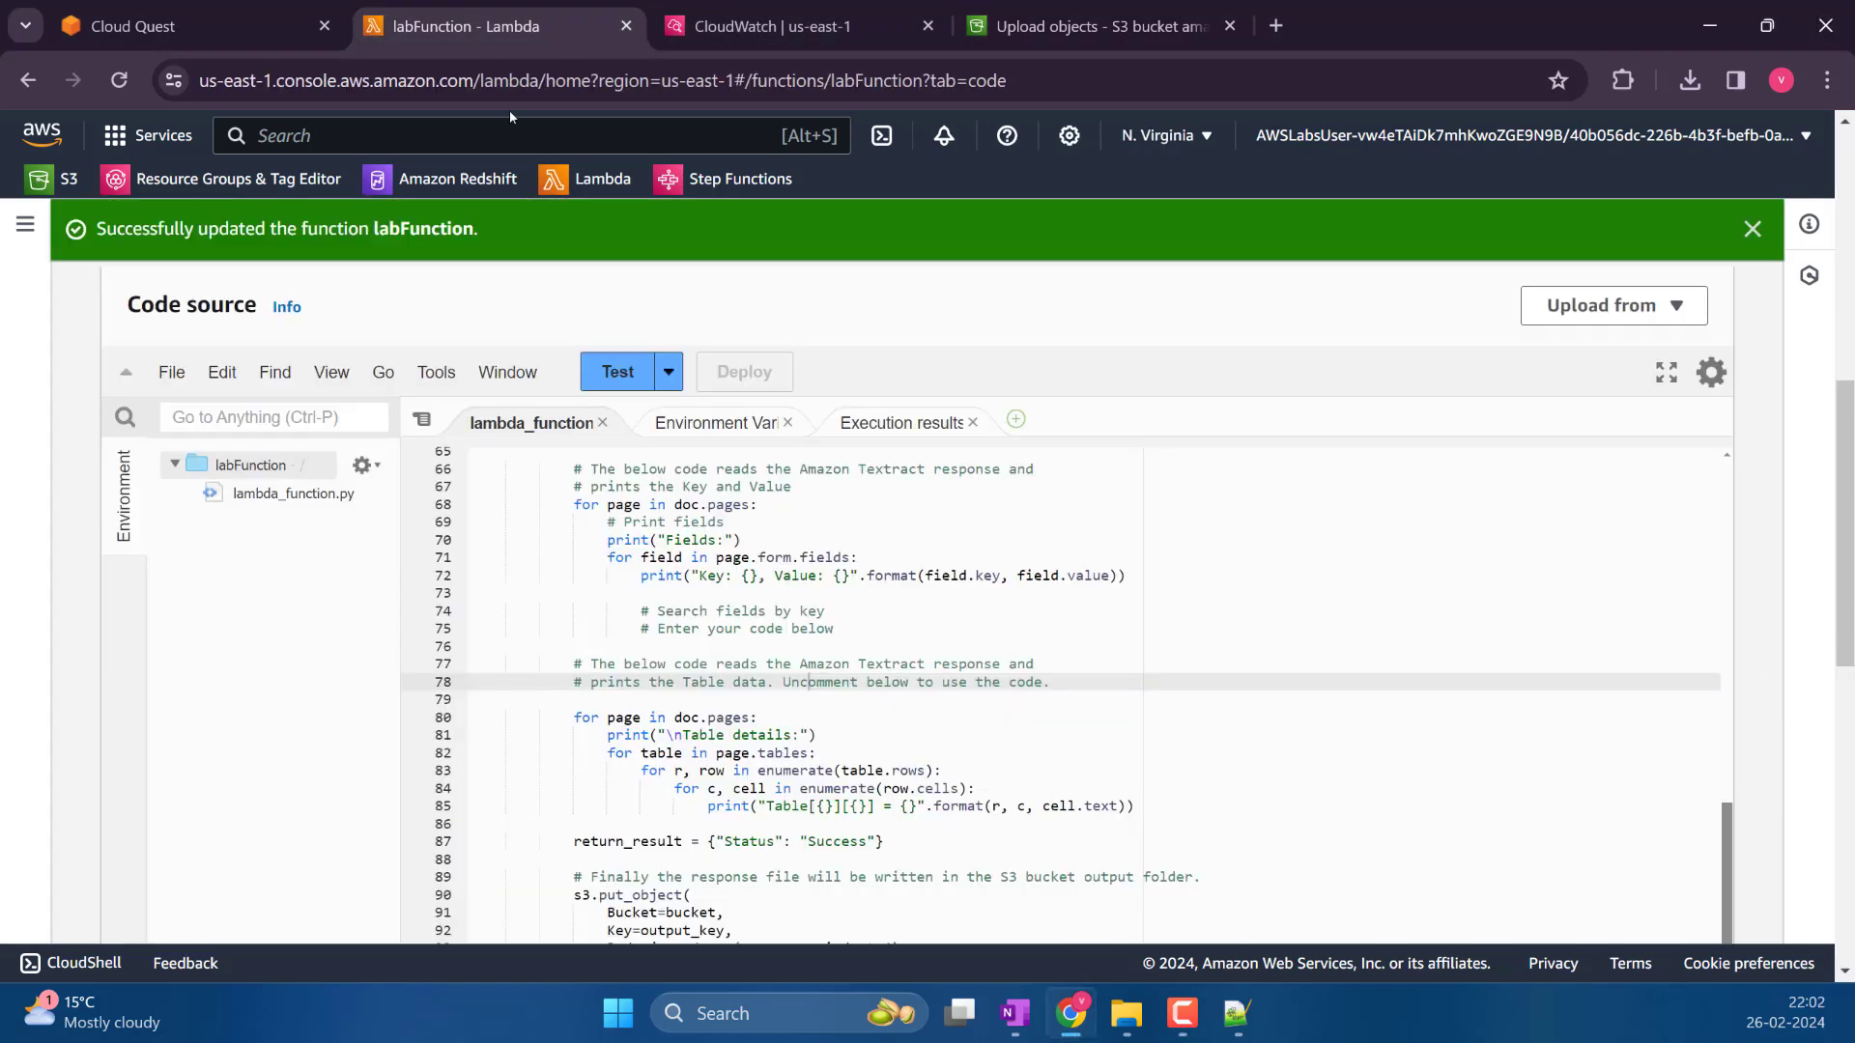
{"action": "left_click", "coordinate": [1751, 229]}
{"action": "left_click", "coordinate": [1092, 26]}
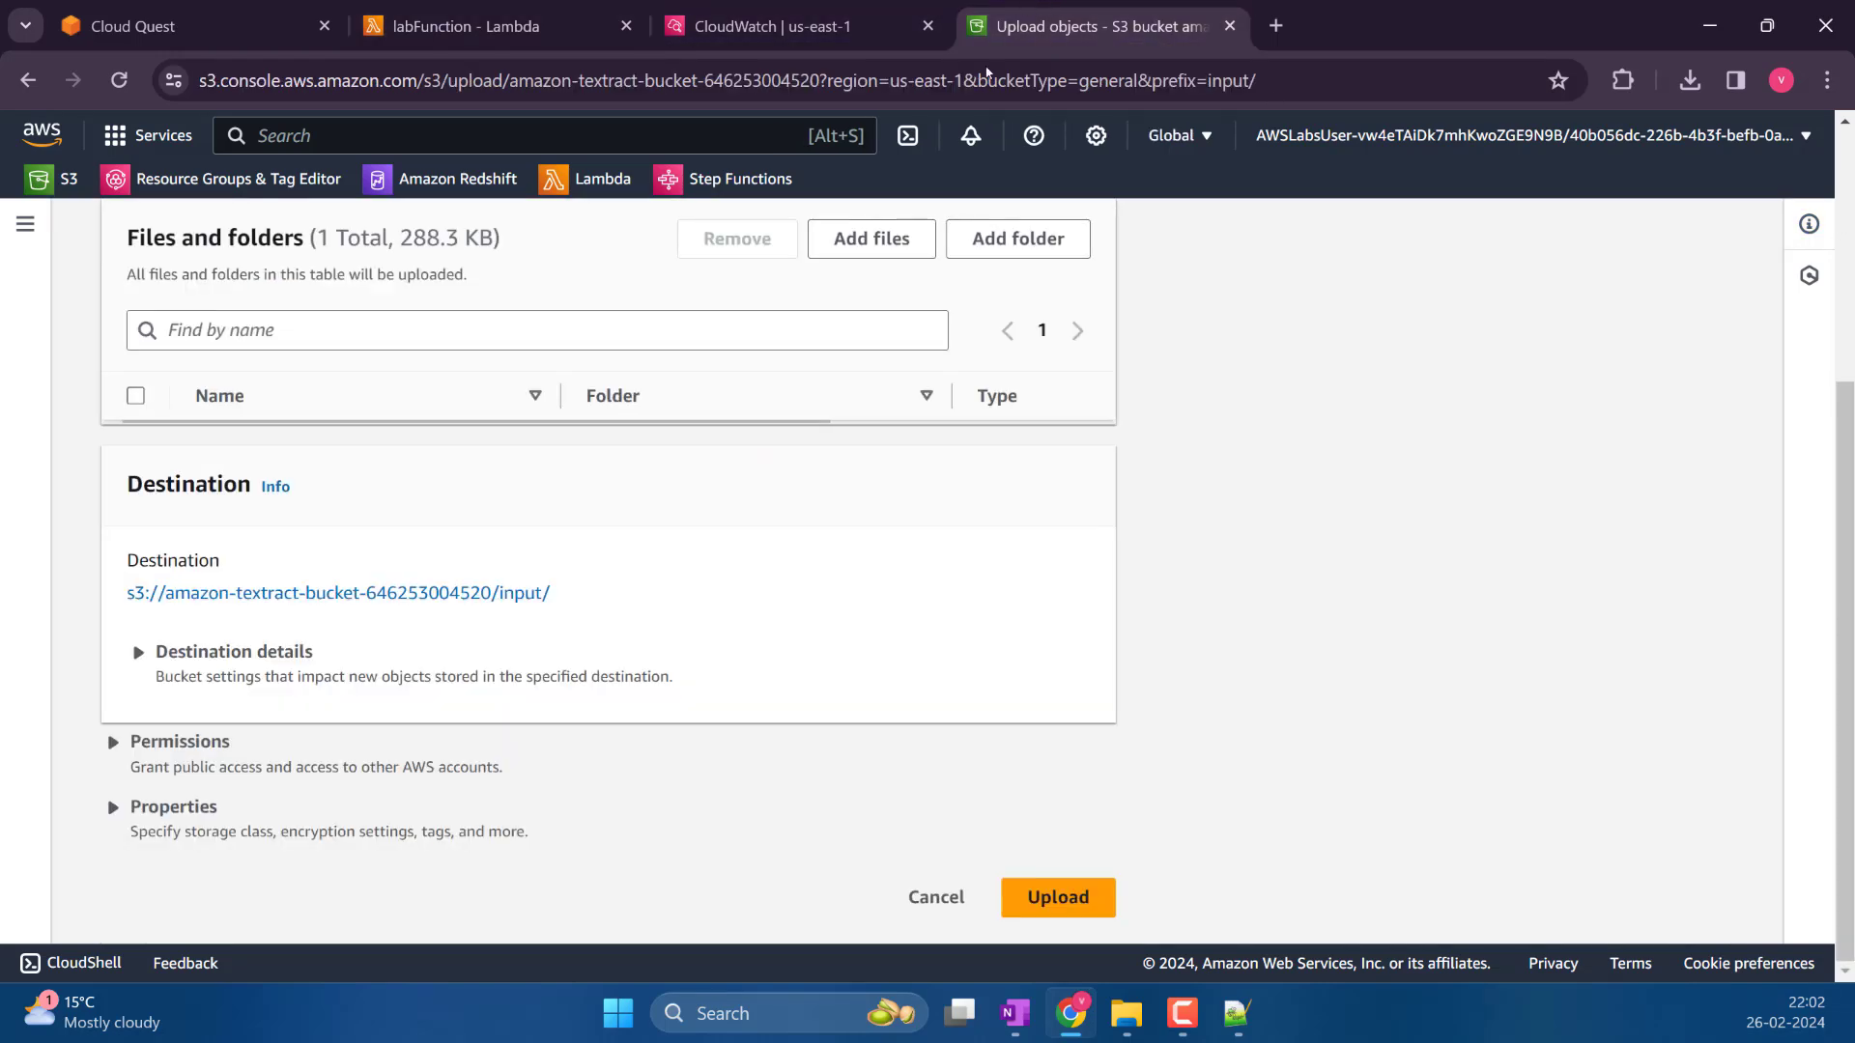
{"action": "left_click", "coordinate": [1075, 900]}
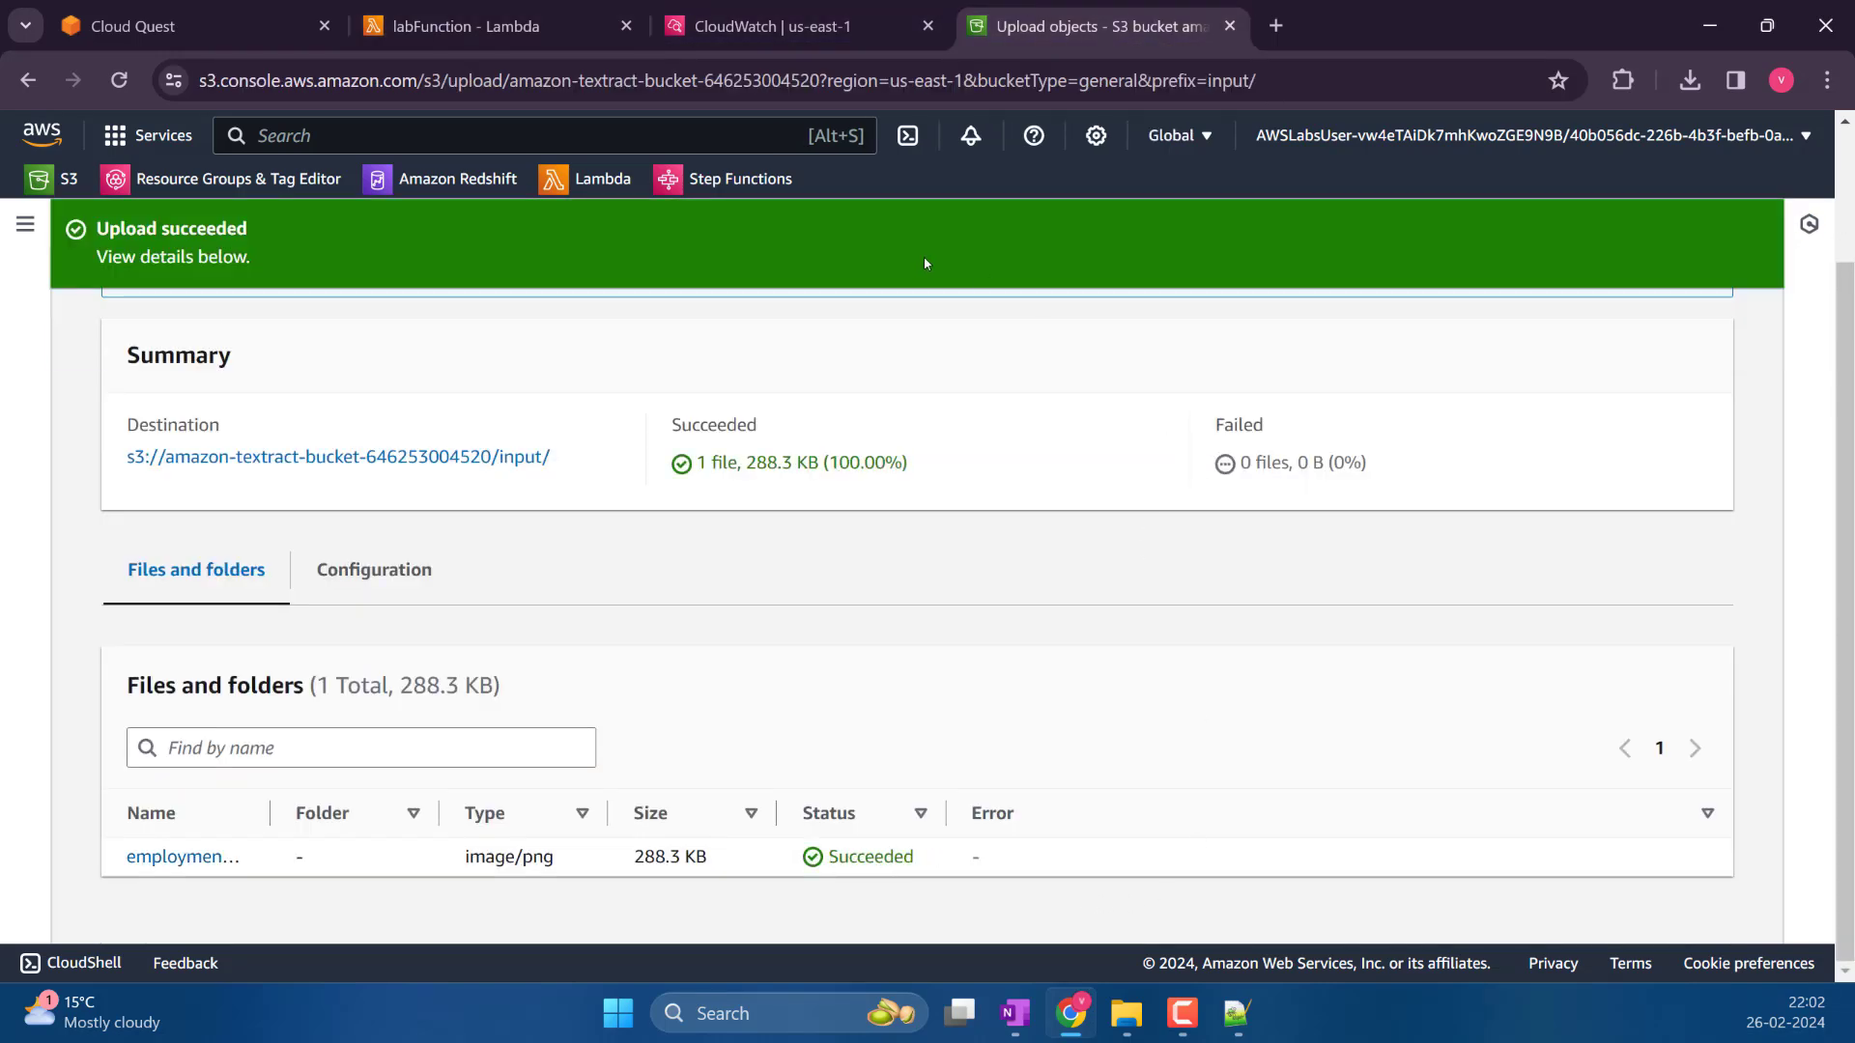
Close the upload status, go back to the bucket root, and open and refresh its output/ folder
{"action": "left_click", "coordinate": [474, 26]}
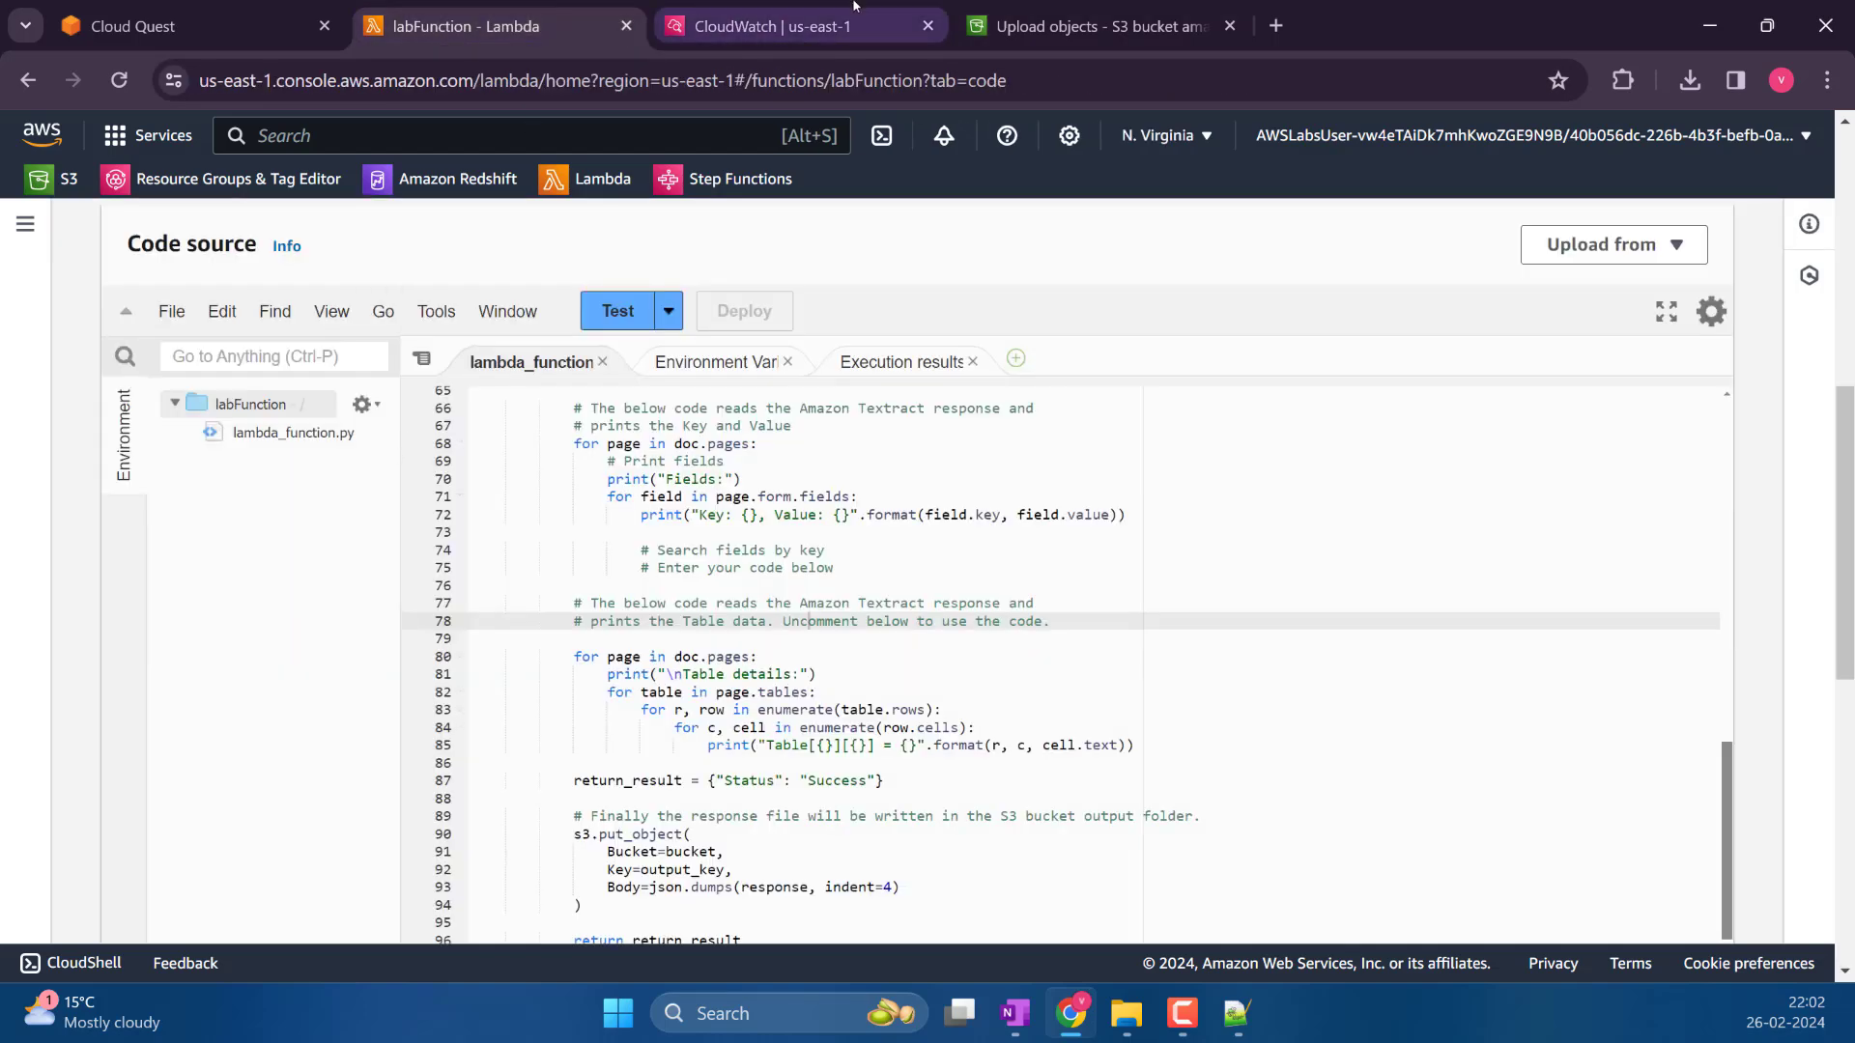
{"action": "left_click", "coordinate": [1092, 26]}
{"action": "scroll", "coordinate": [447, 542], "scroll_direction": "up", "scroll_amount": 2}
{"action": "scroll", "coordinate": [445, 598], "scroll_direction": "down", "scroll_amount": 2}
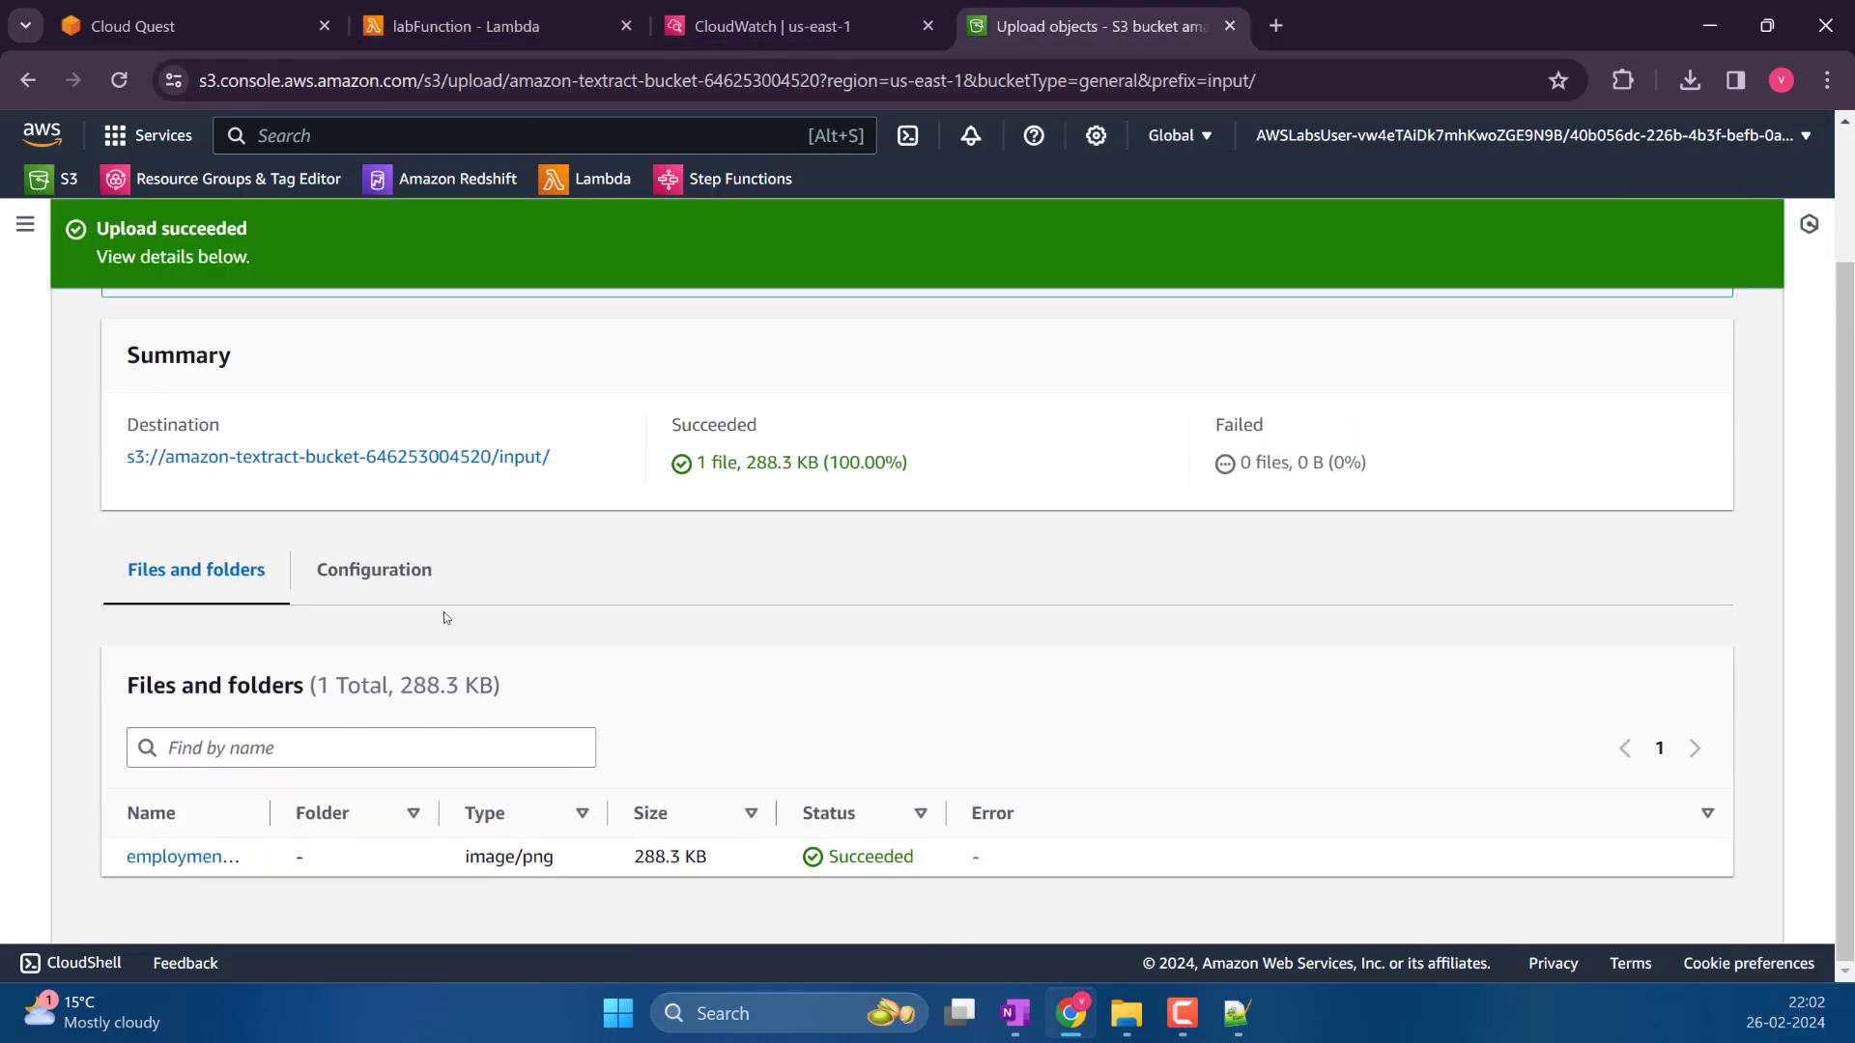
{"action": "scroll", "coordinate": [447, 618], "scroll_direction": "up", "scroll_amount": 2}
{"action": "left_click", "coordinate": [1683, 338]}
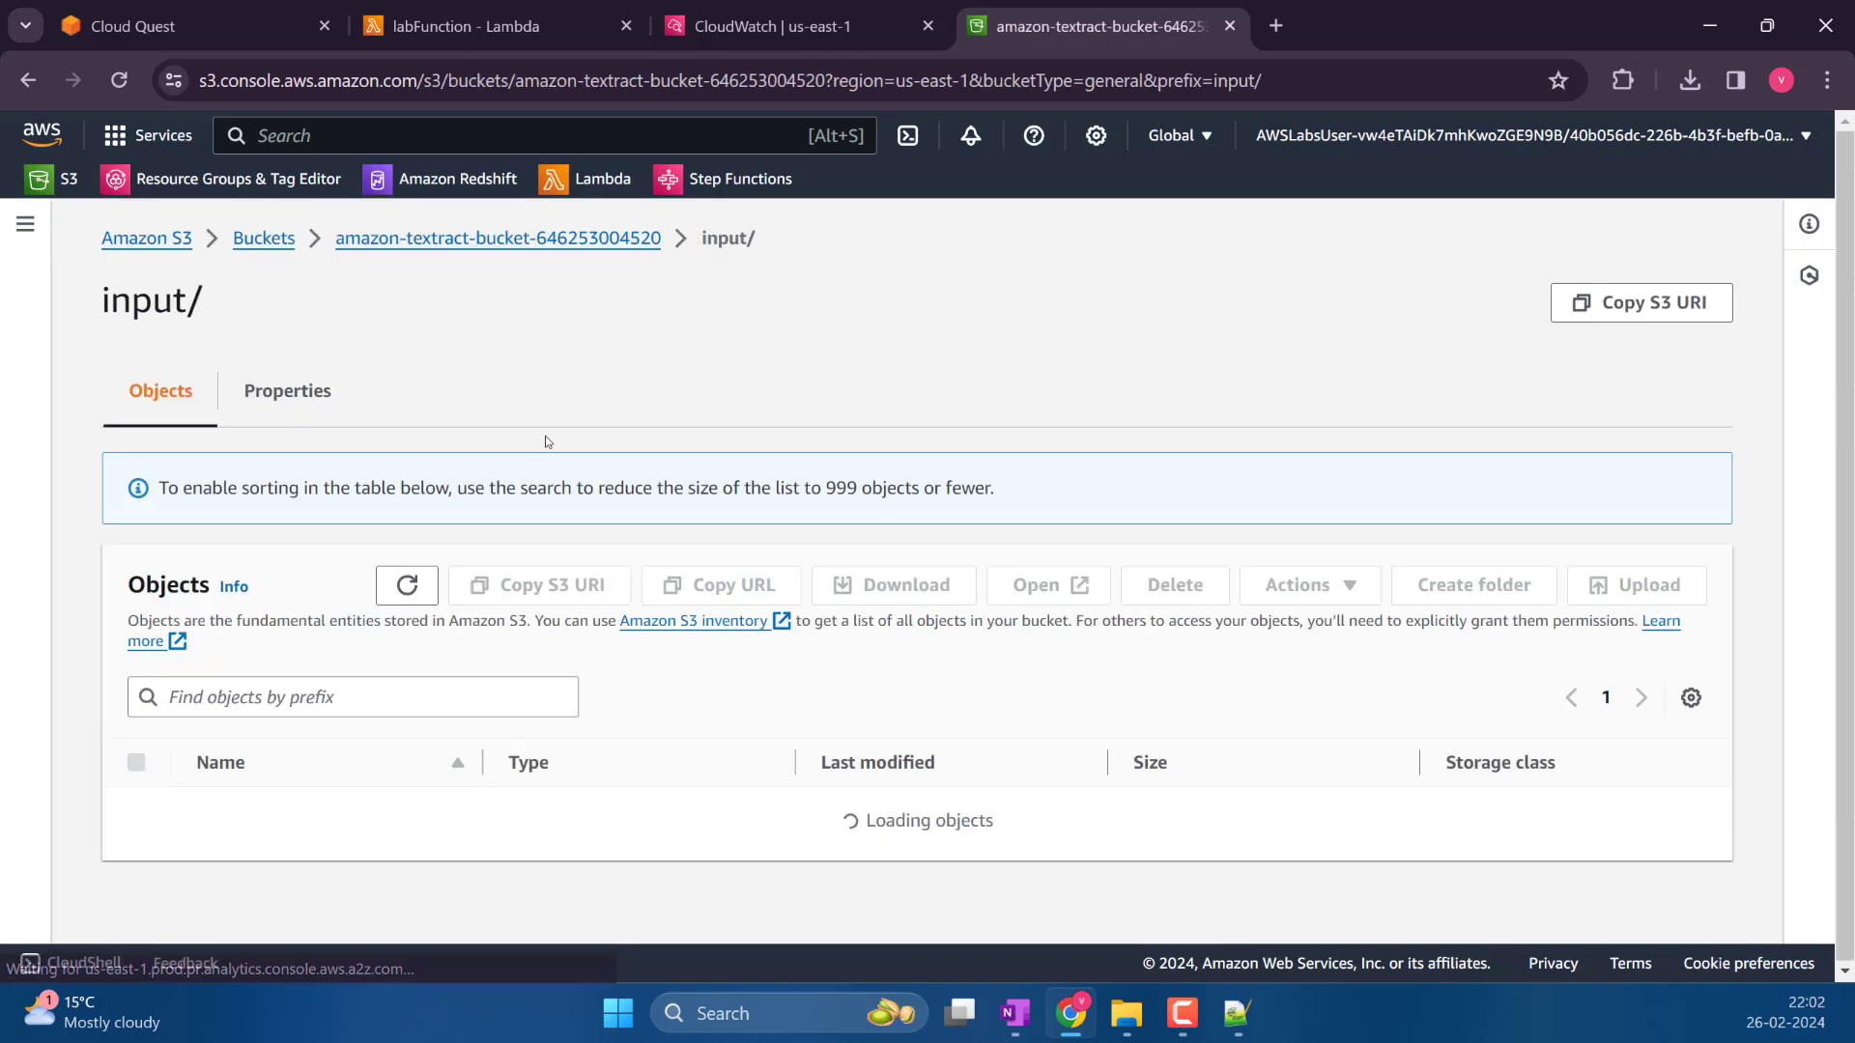
{"action": "left_click", "coordinate": [558, 242]}
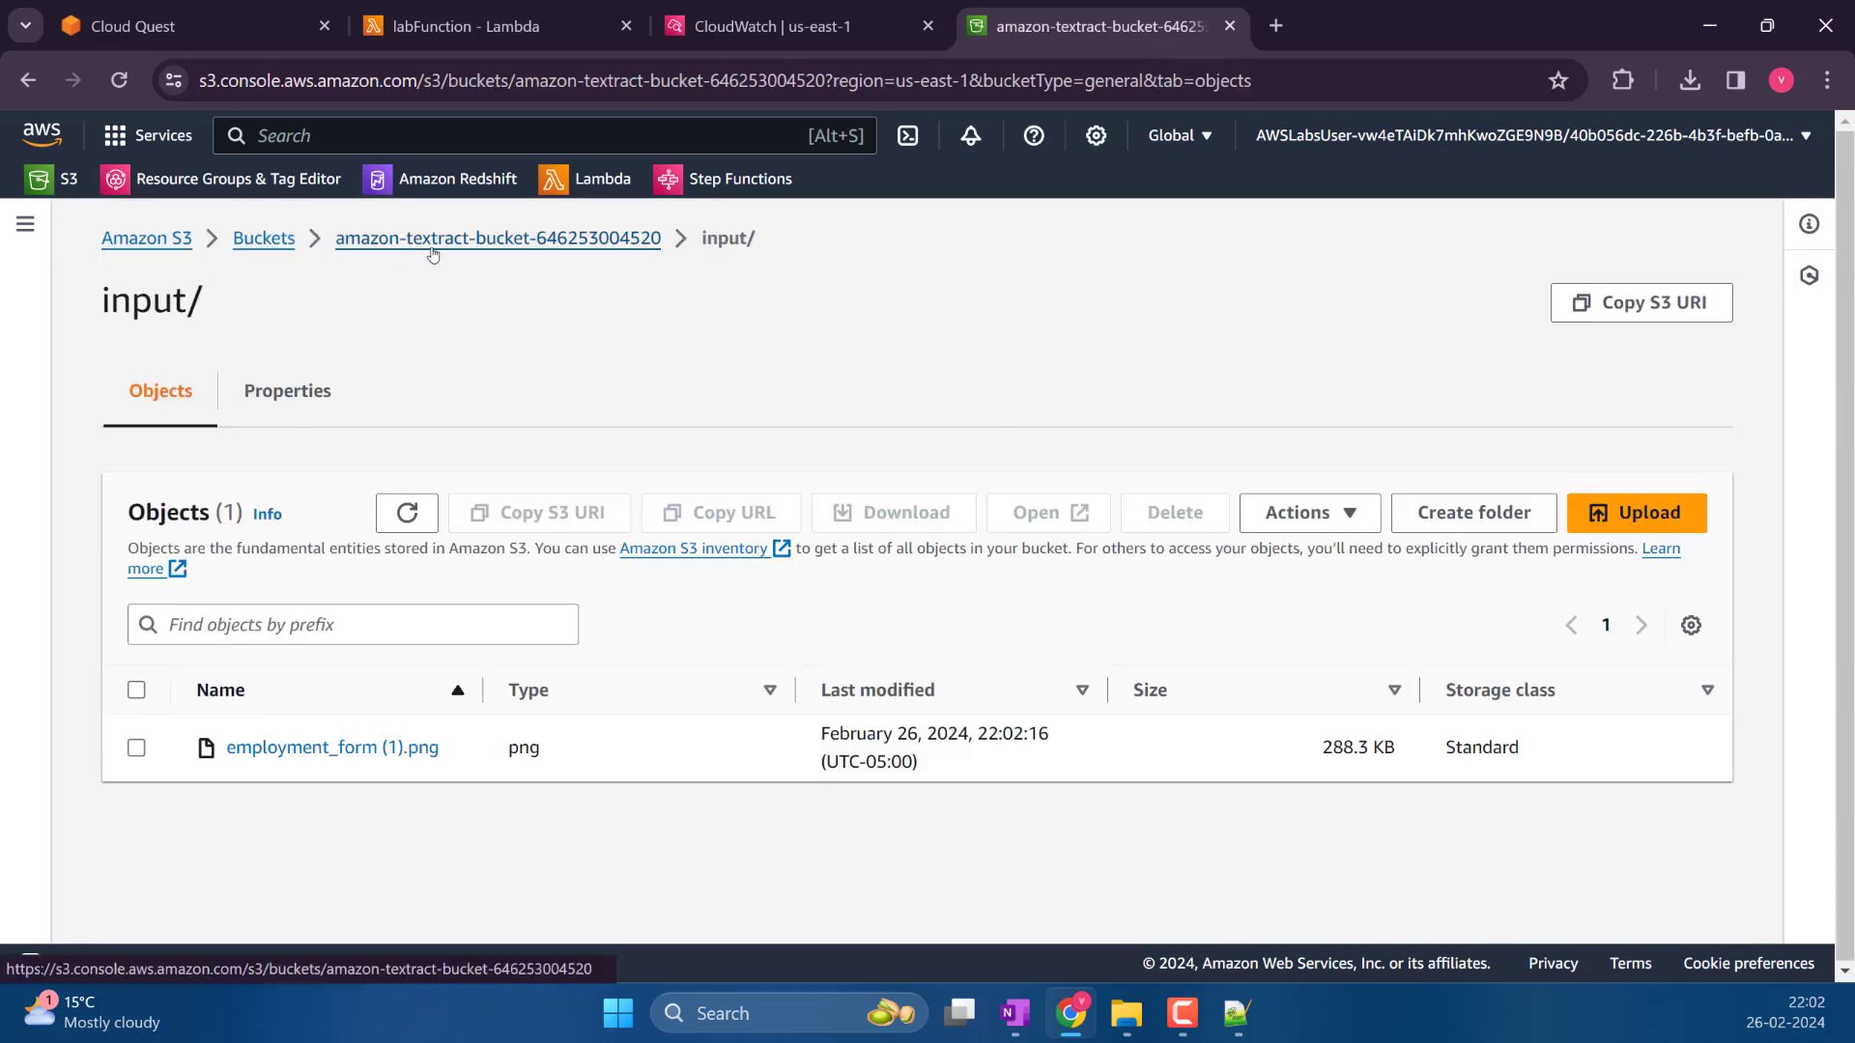
{"action": "left_click", "coordinate": [273, 763]}
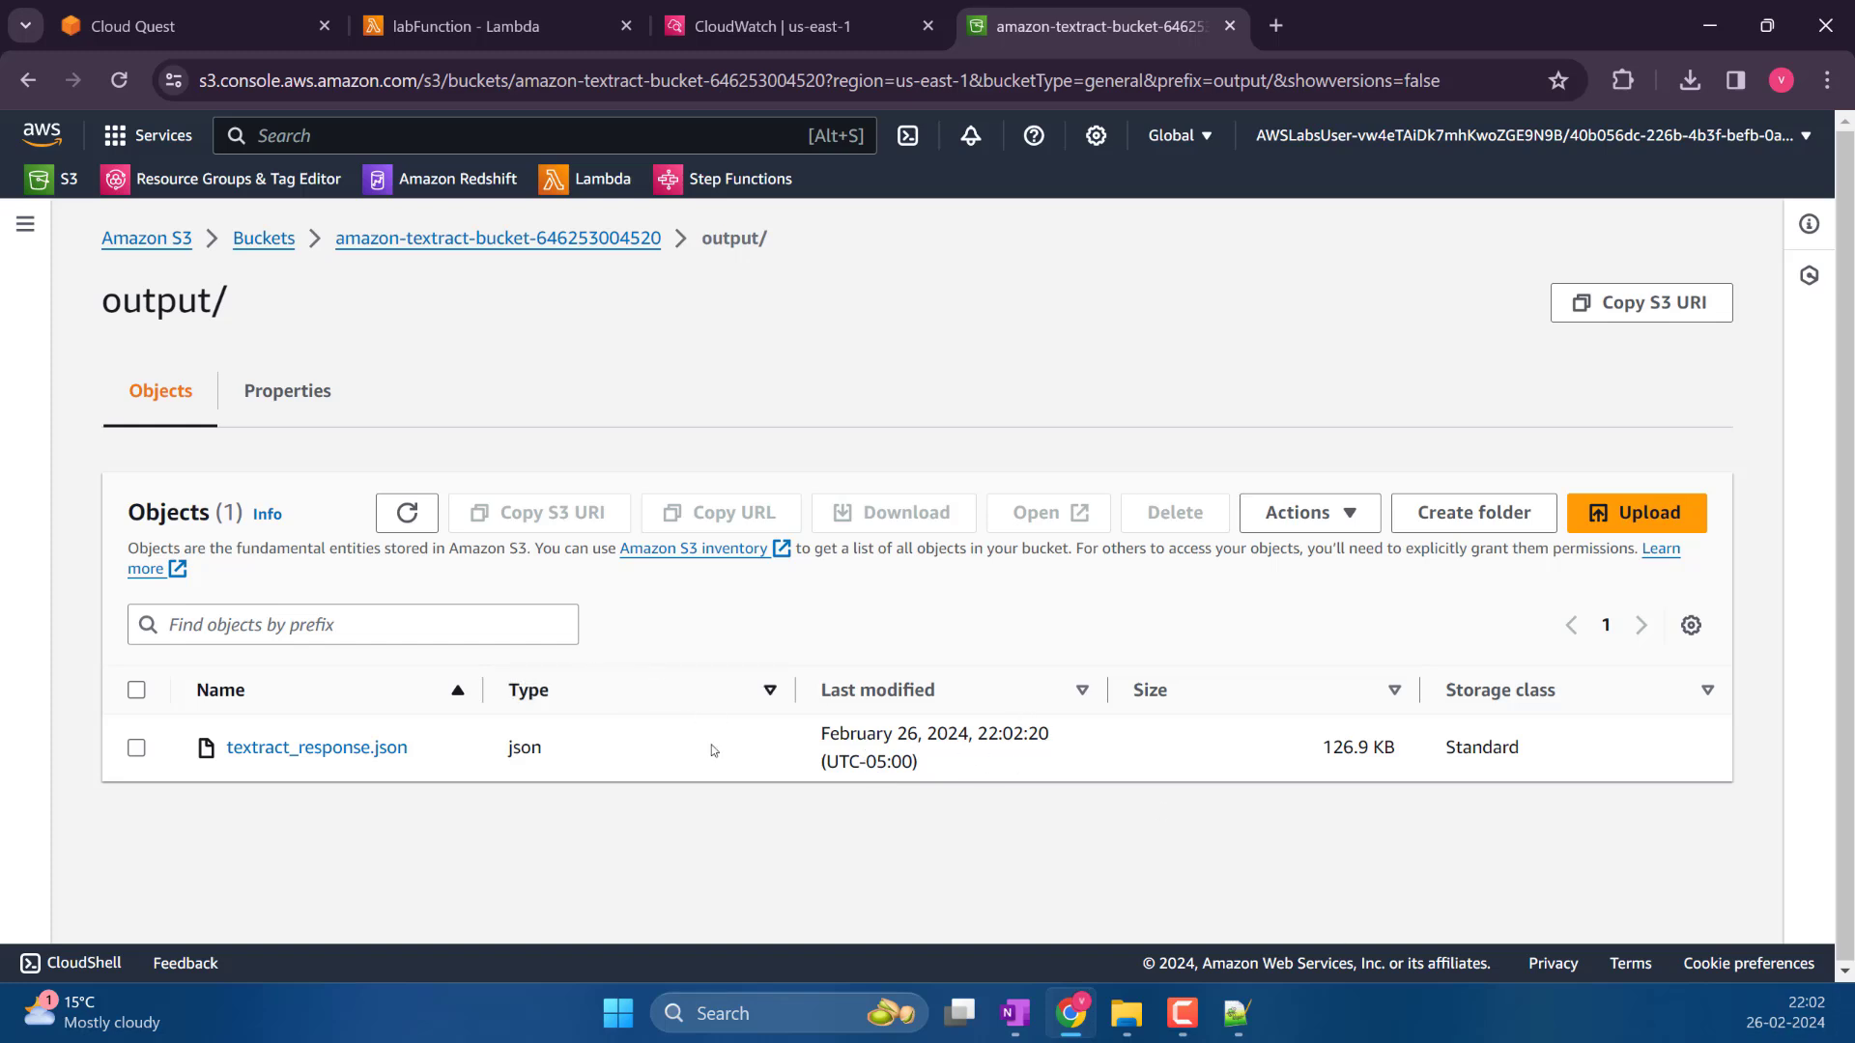
{"action": "left_click", "coordinate": [406, 513]}
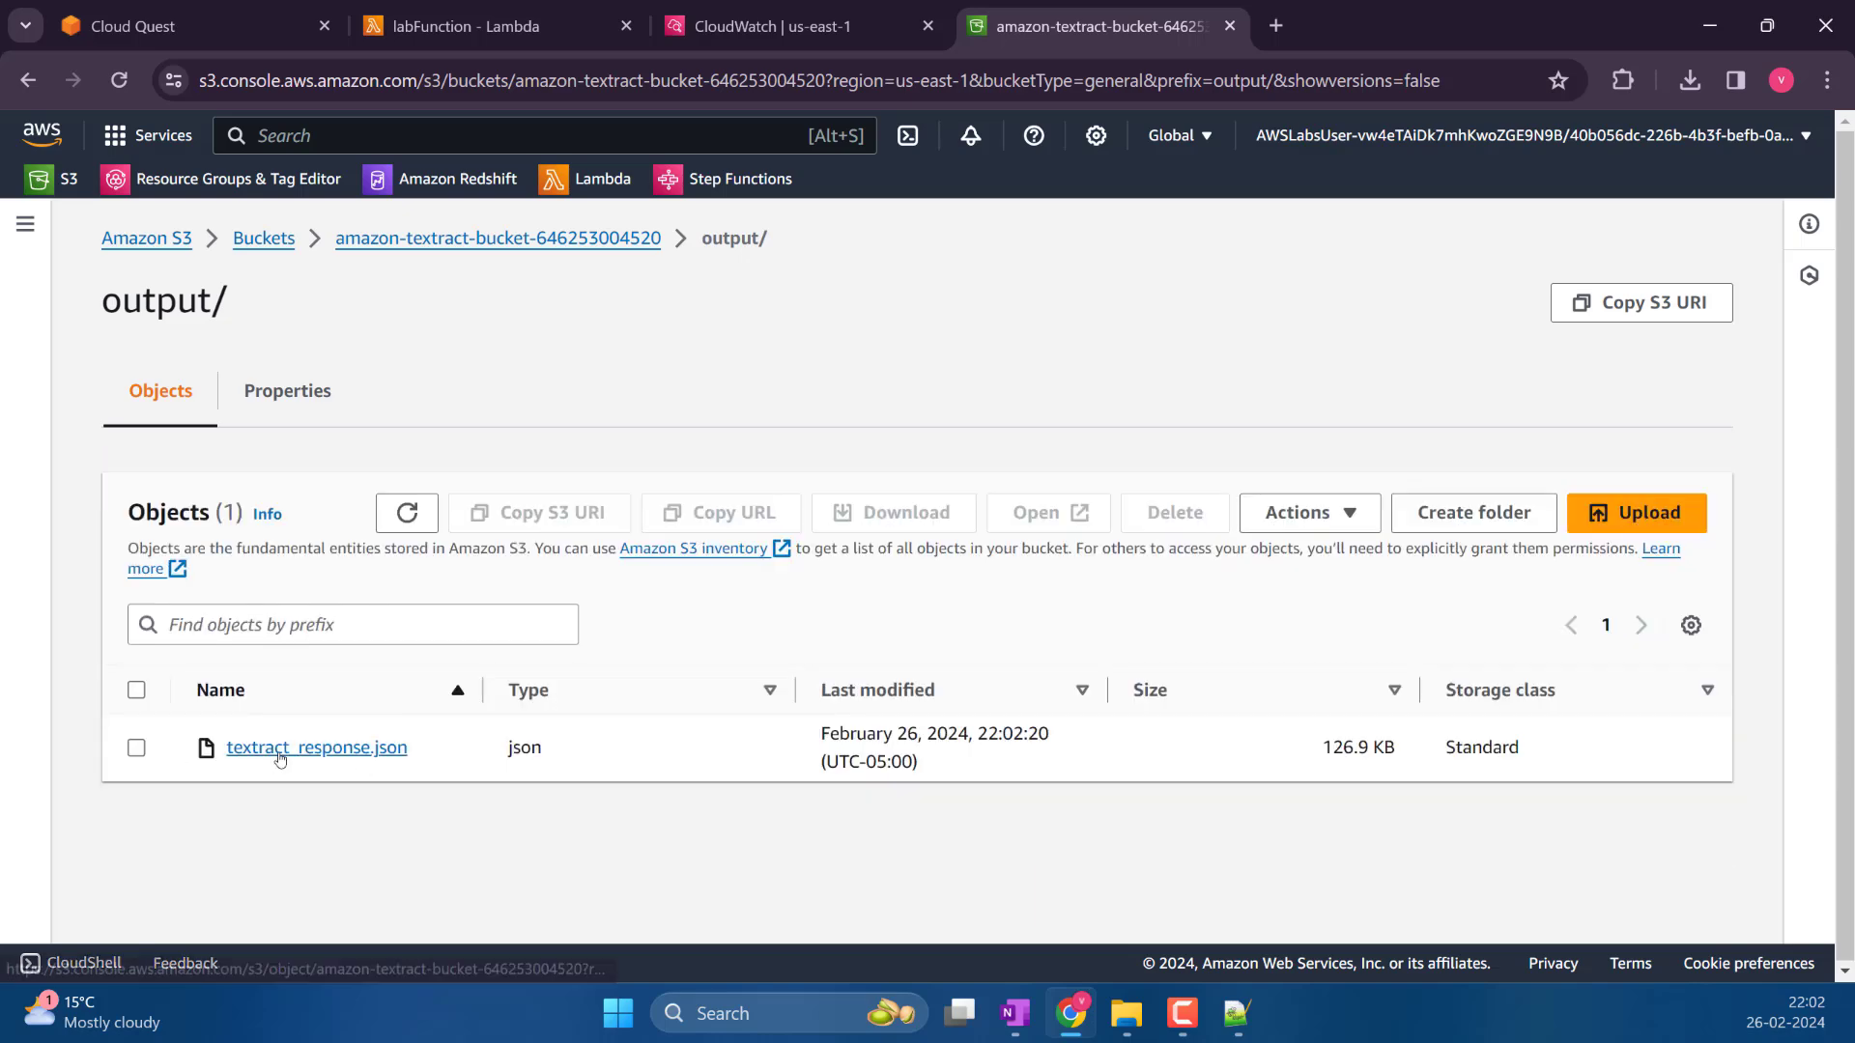
Download textract_response.json from the output/ folder and open the file in Notepad++
{"action": "left_click", "coordinate": [261, 760]}
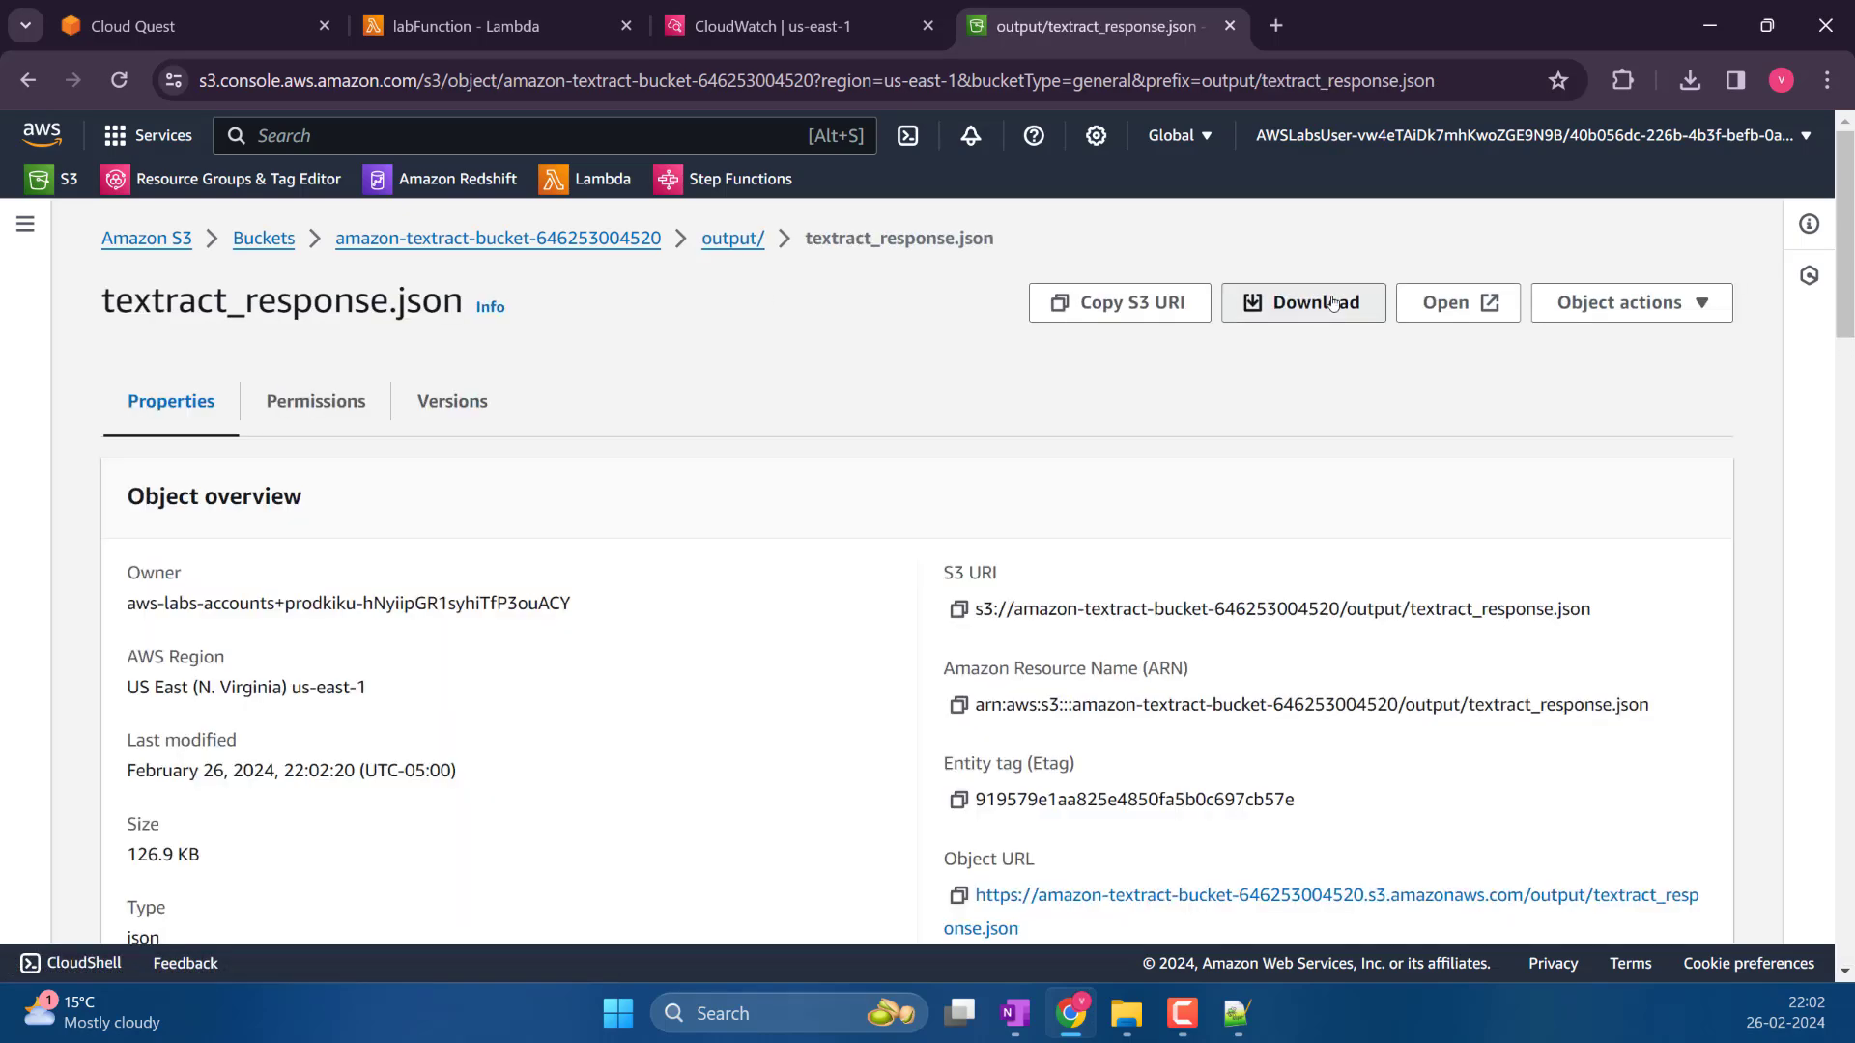
{"action": "left_click", "coordinate": [1303, 303]}
{"action": "left_click", "coordinate": [1690, 80]}
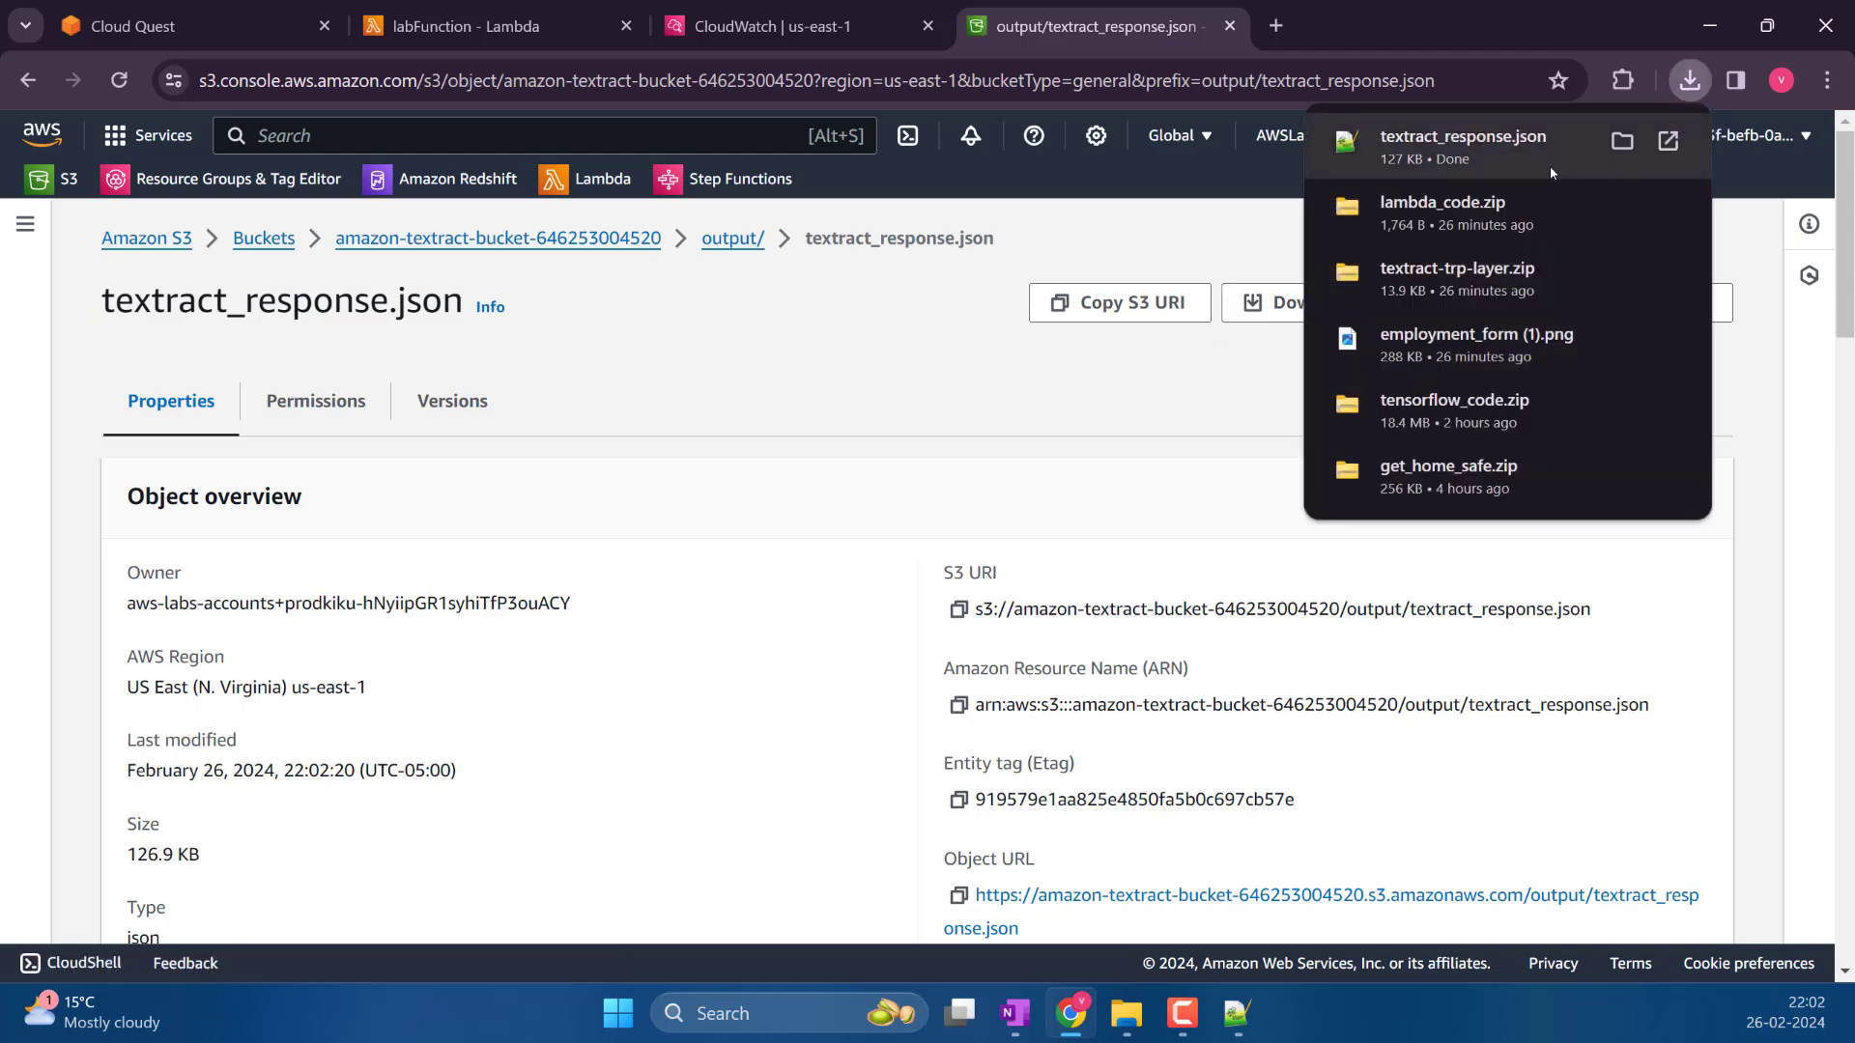
{"action": "left_click", "coordinate": [1496, 145]}
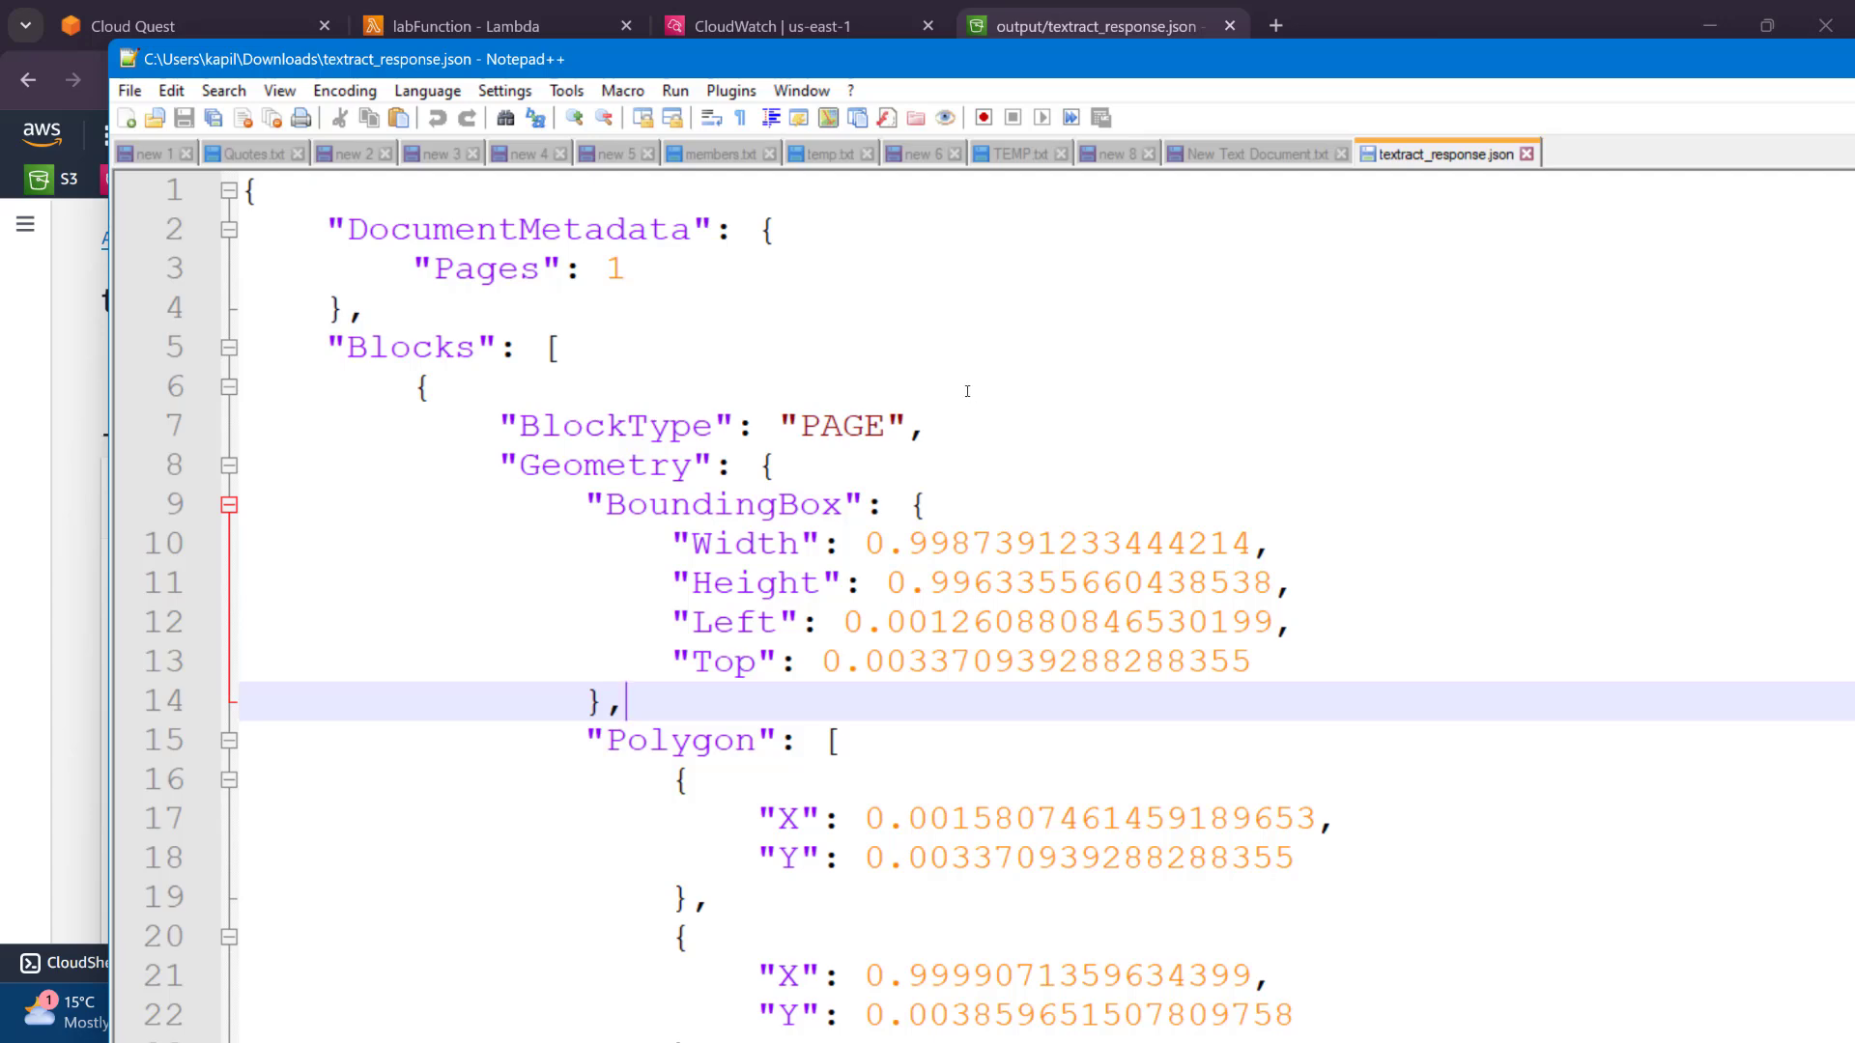
Examine the PAGE and LINE blocks, with their text, confidence and geometry, in textract_response.json
{"action": "double_click", "coordinate": [878, 416]}
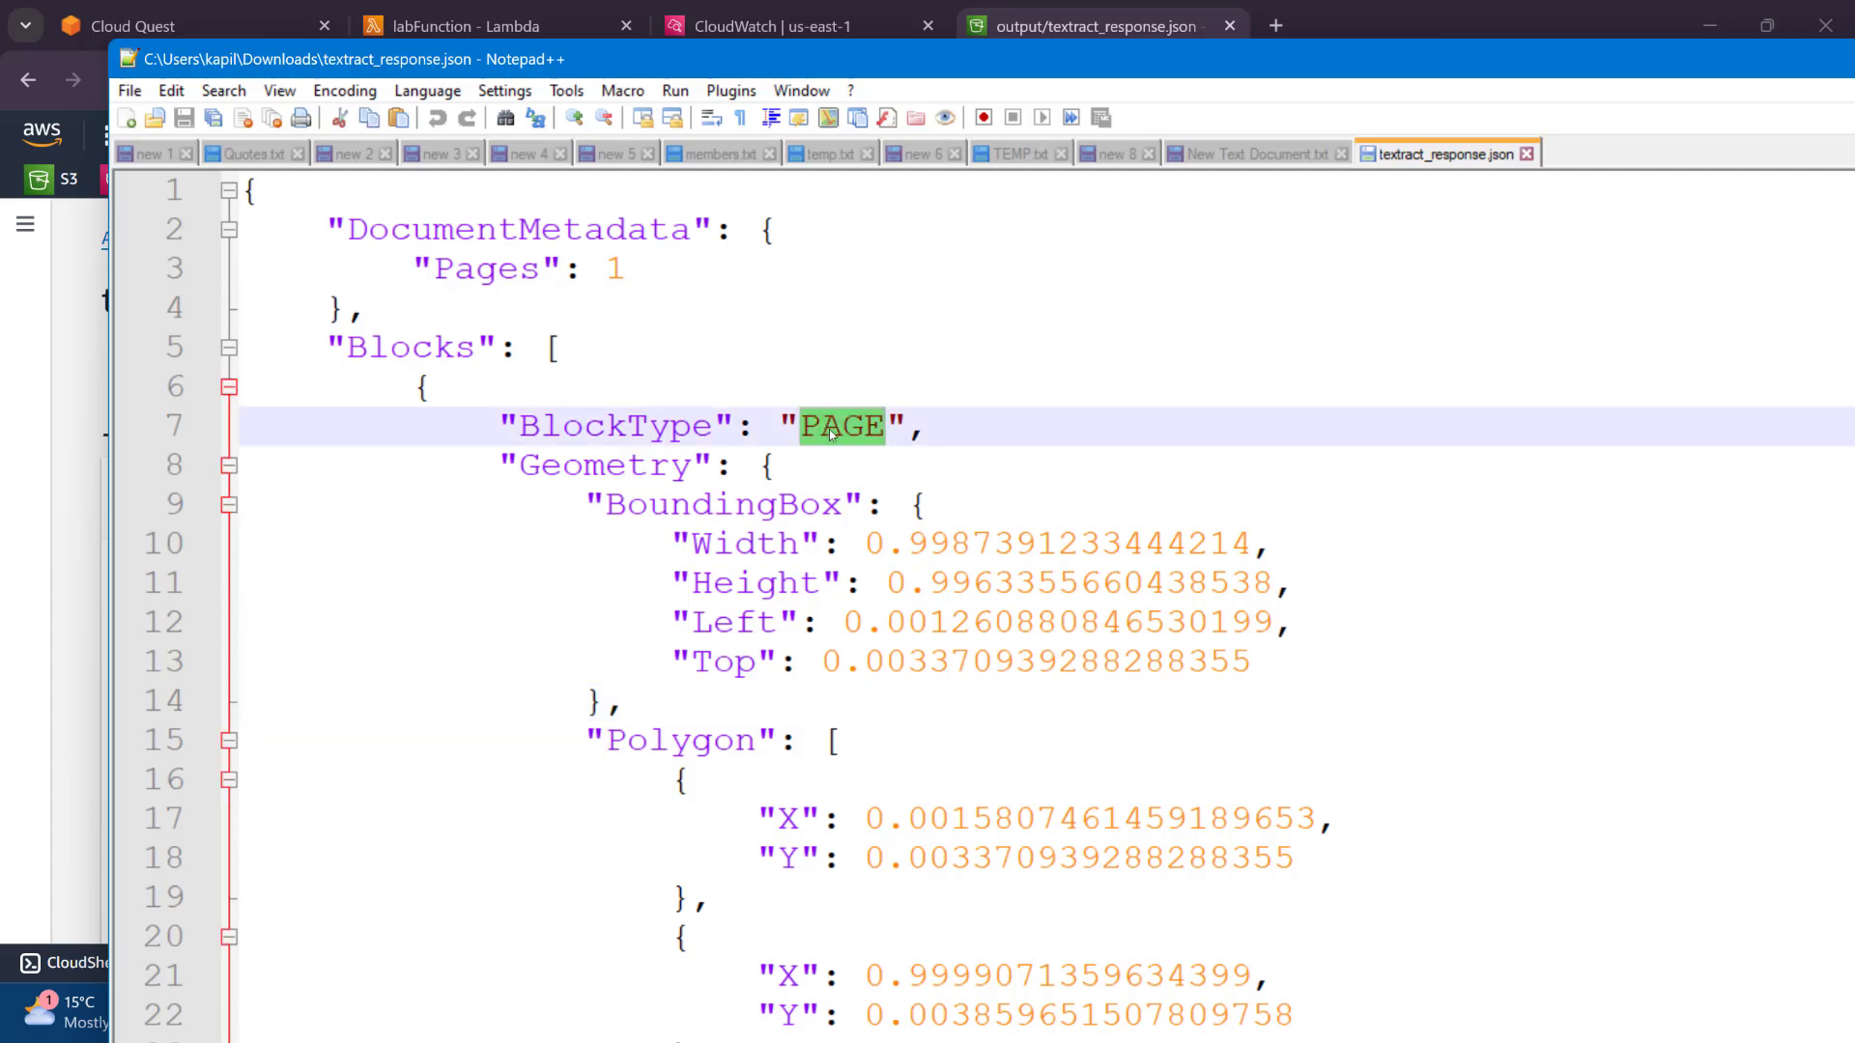
{"action": "scroll", "coordinate": [999, 388], "scroll_direction": "down", "scroll_amount": 13}
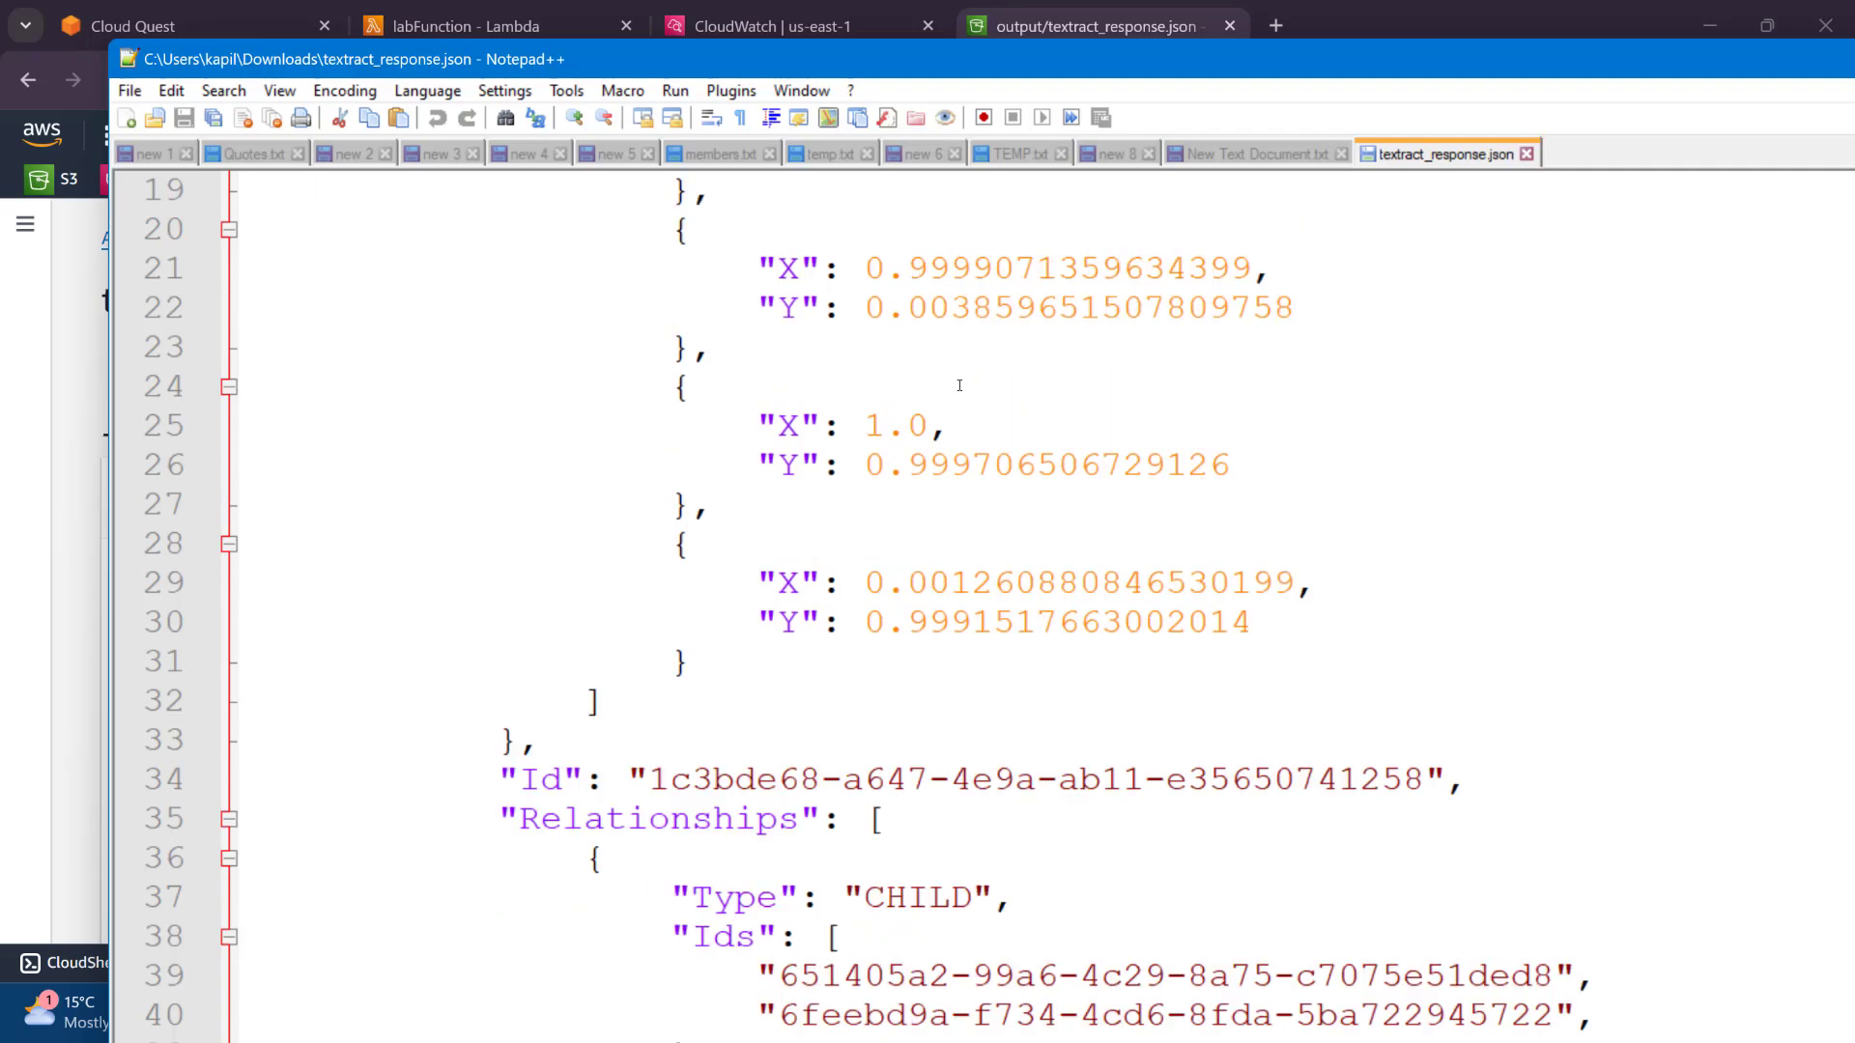
{"action": "scroll", "coordinate": [950, 378], "scroll_direction": "down", "scroll_amount": 10}
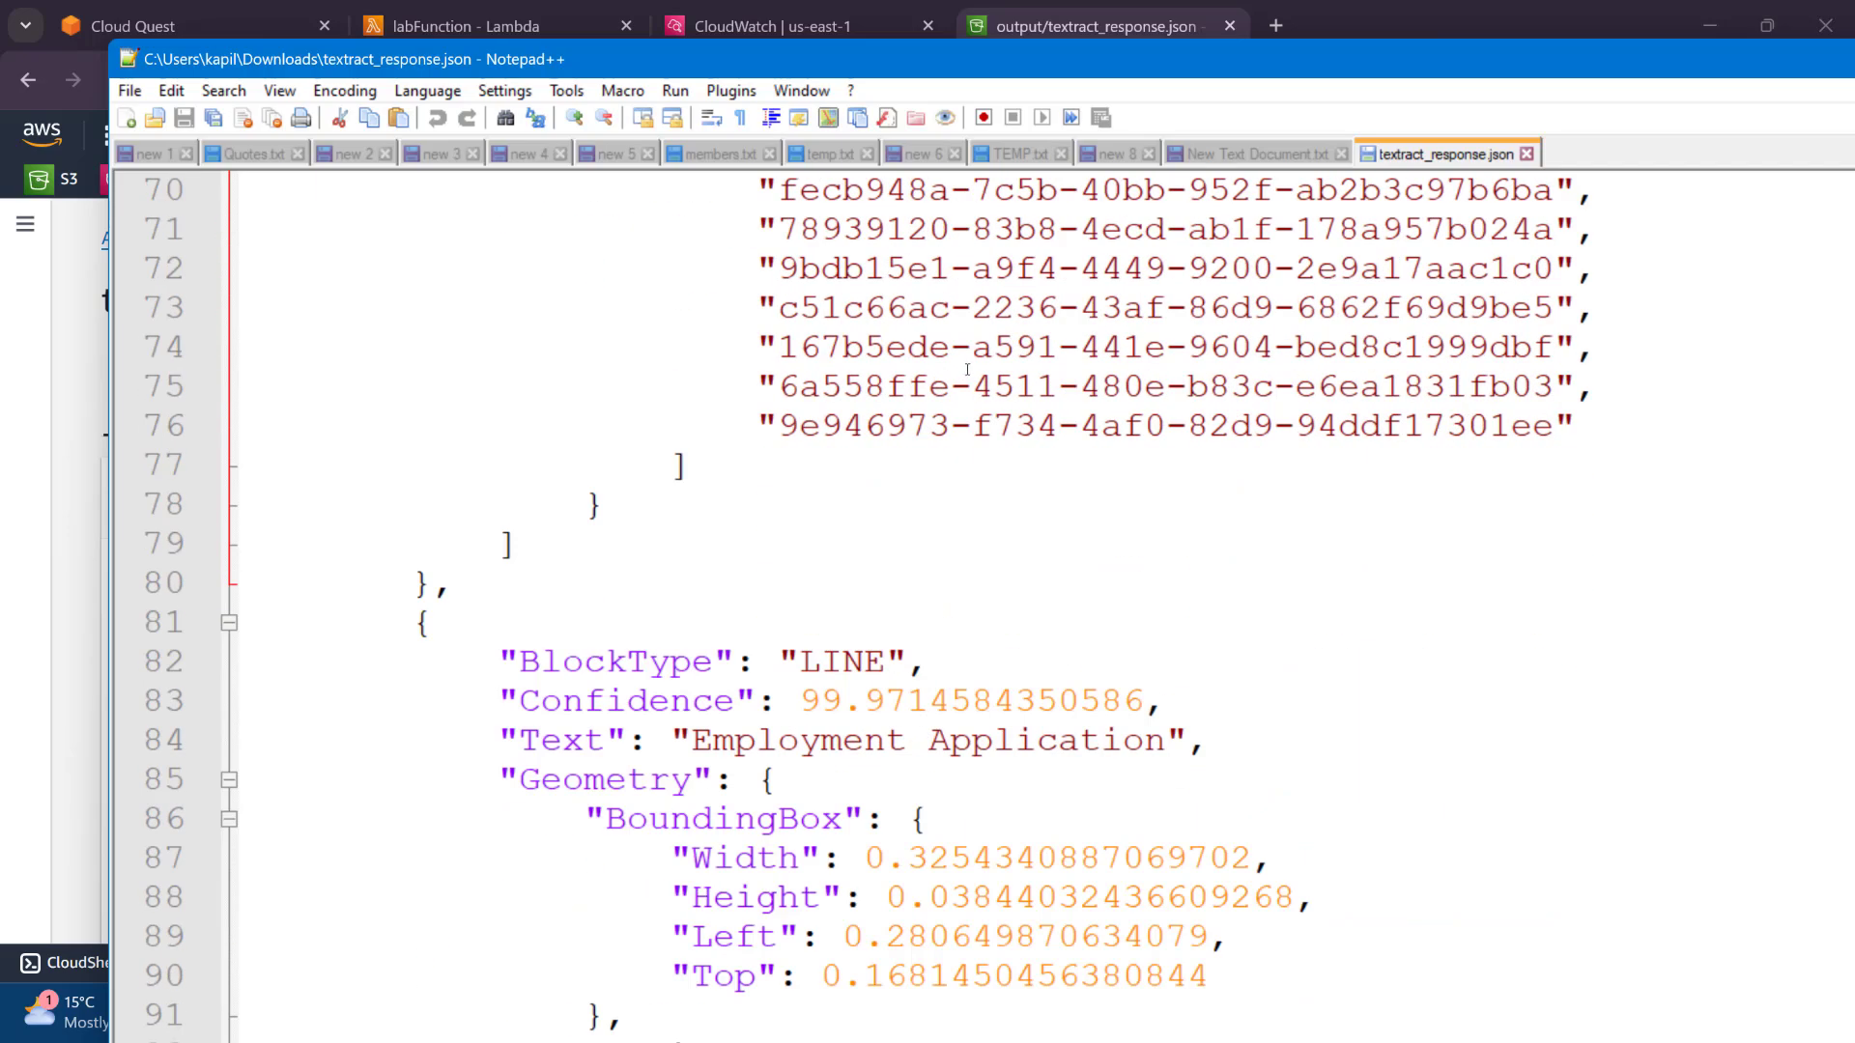
{"action": "scroll", "coordinate": [974, 365], "scroll_direction": "down", "scroll_amount": 7}
{"action": "scroll", "coordinate": [986, 364], "scroll_direction": "up", "scroll_amount": 4}
{"action": "scroll", "coordinate": [1005, 365], "scroll_direction": "down", "scroll_amount": 17}
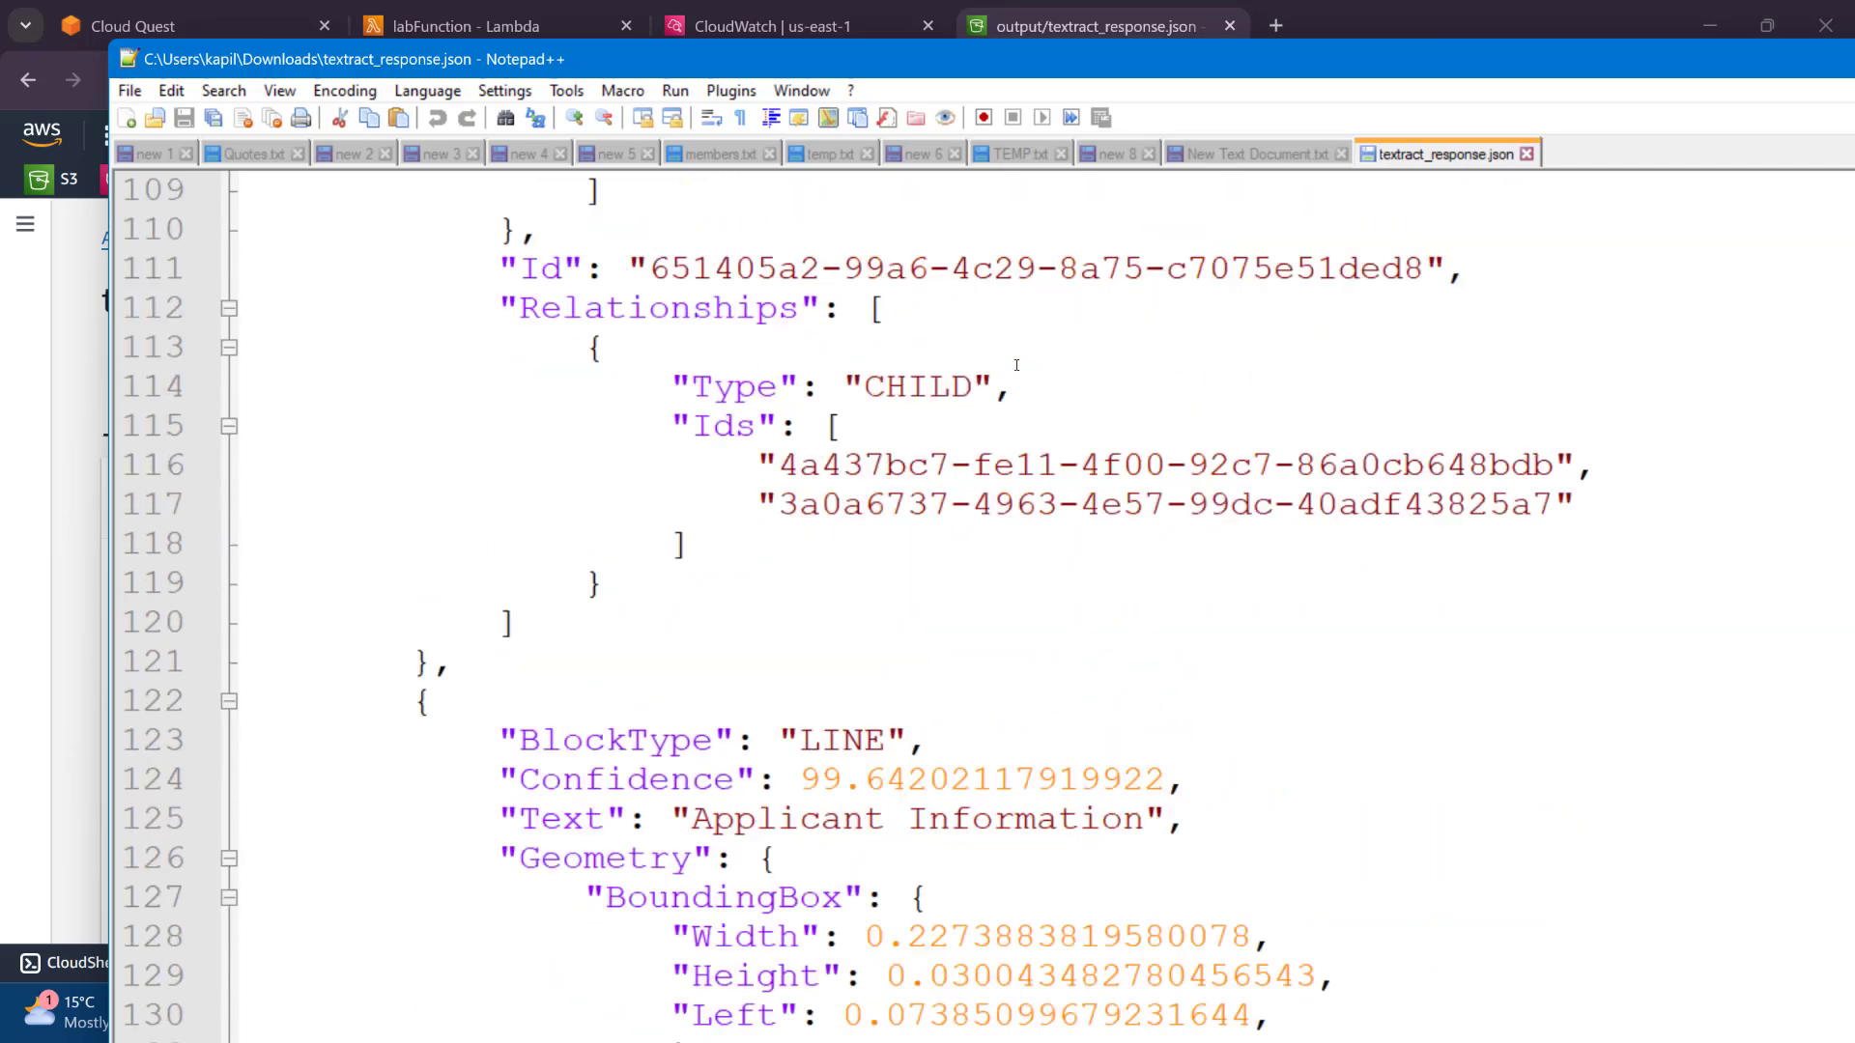
{"action": "scroll", "coordinate": [1019, 365], "scroll_direction": "down", "scroll_amount": 10}
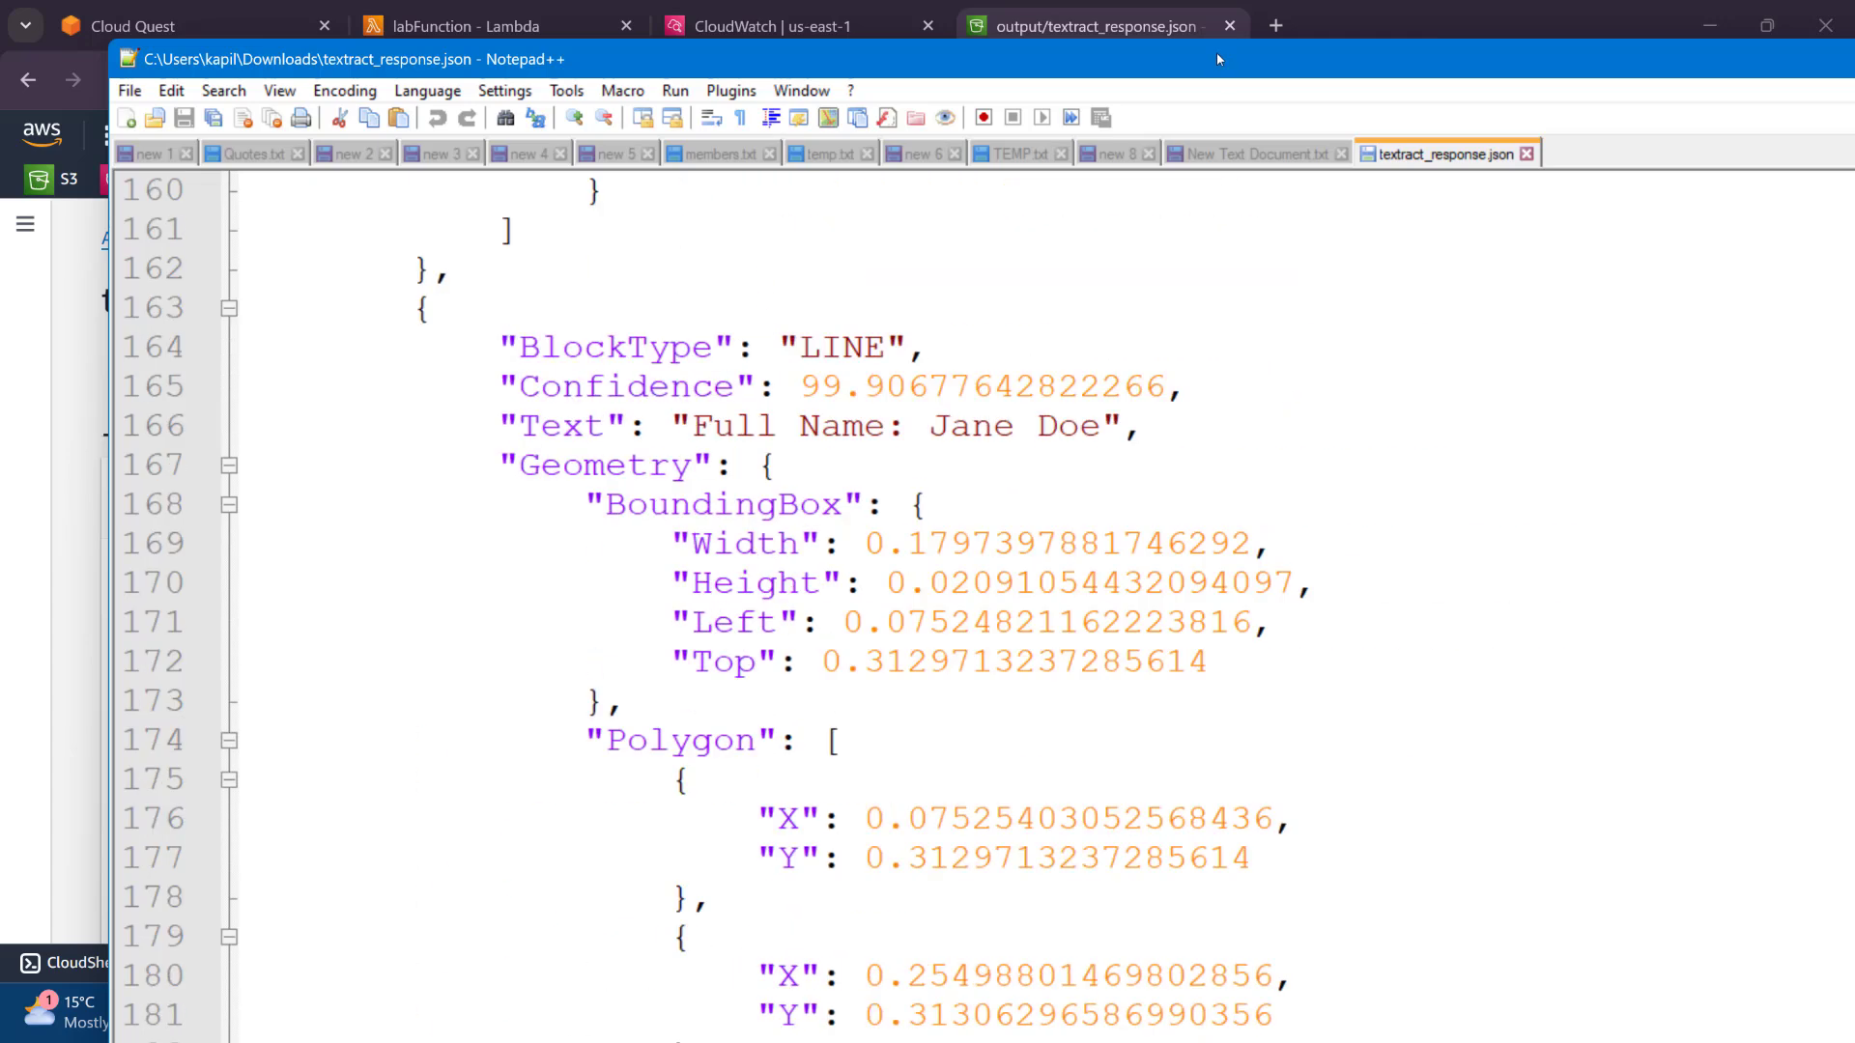
Switch to CloudWatch, open the newest log stream of /aws/lambda/labFunction and expand its "Table details:" event
{"action": "key", "text": "alt+Tab"}
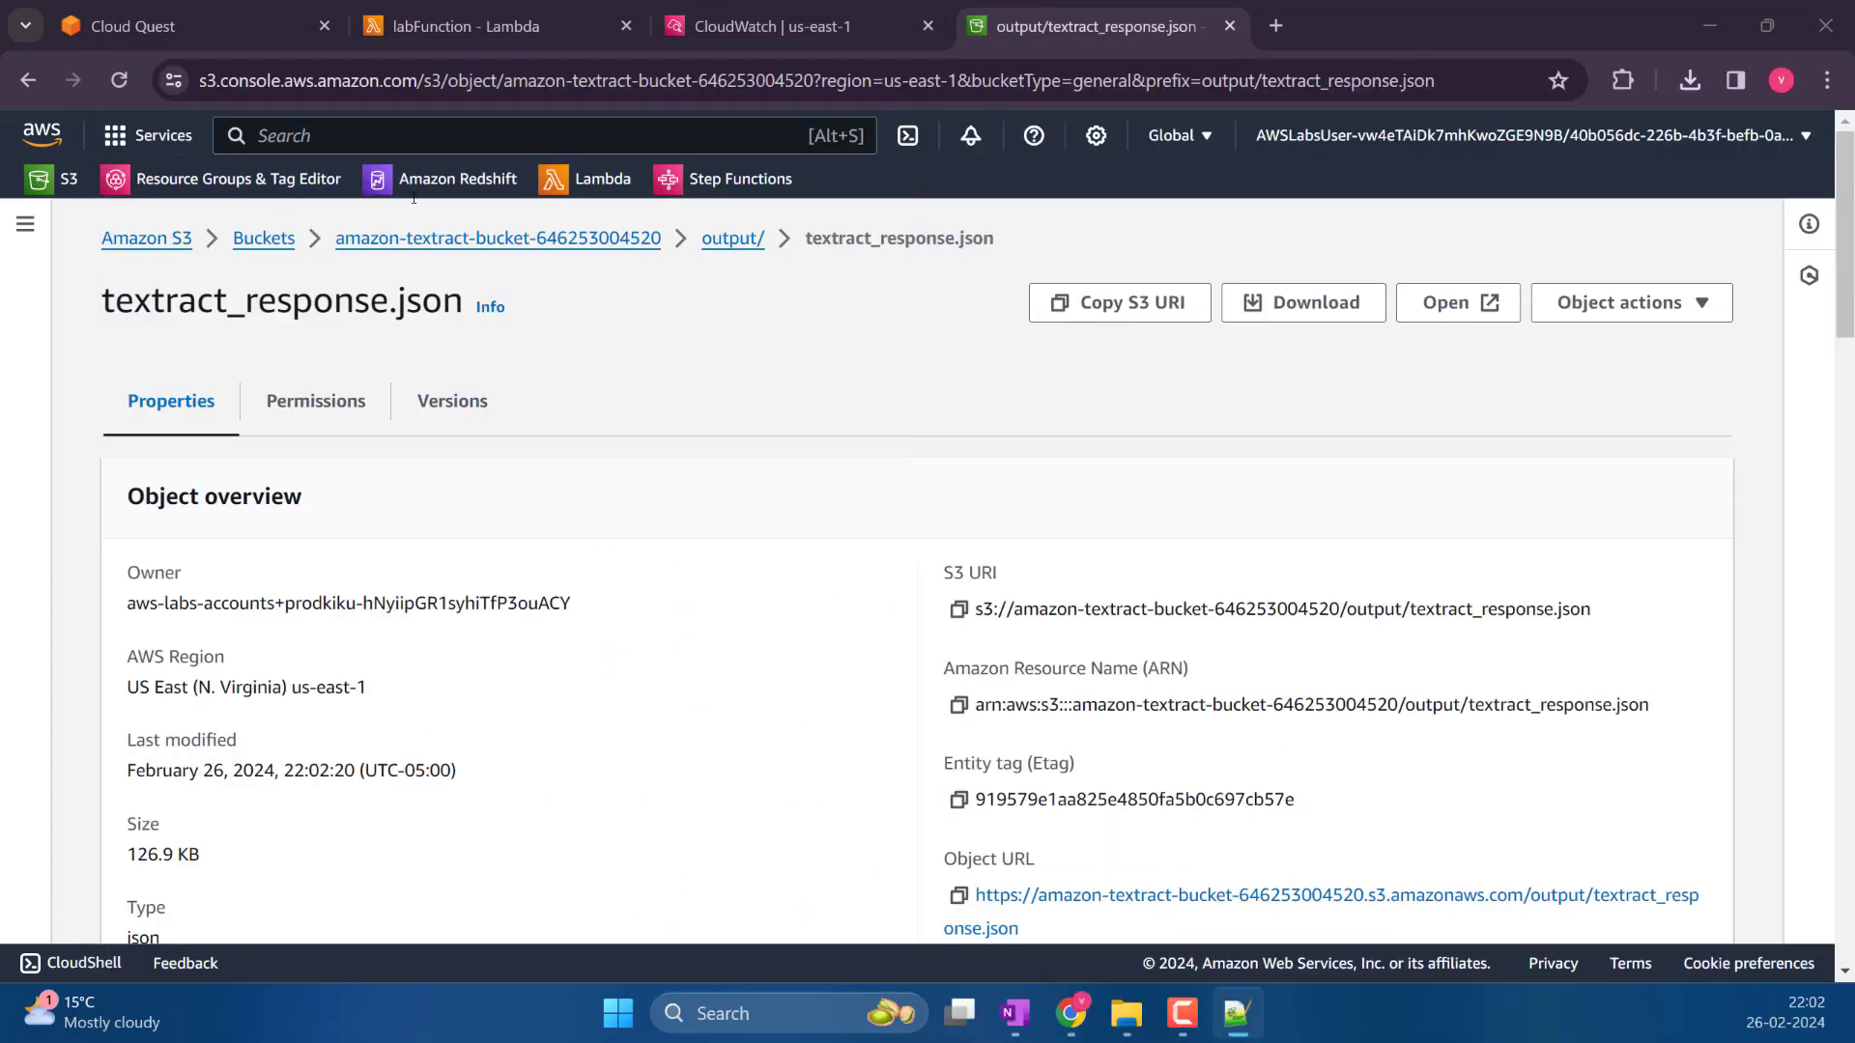
{"action": "left_click", "coordinate": [773, 27]}
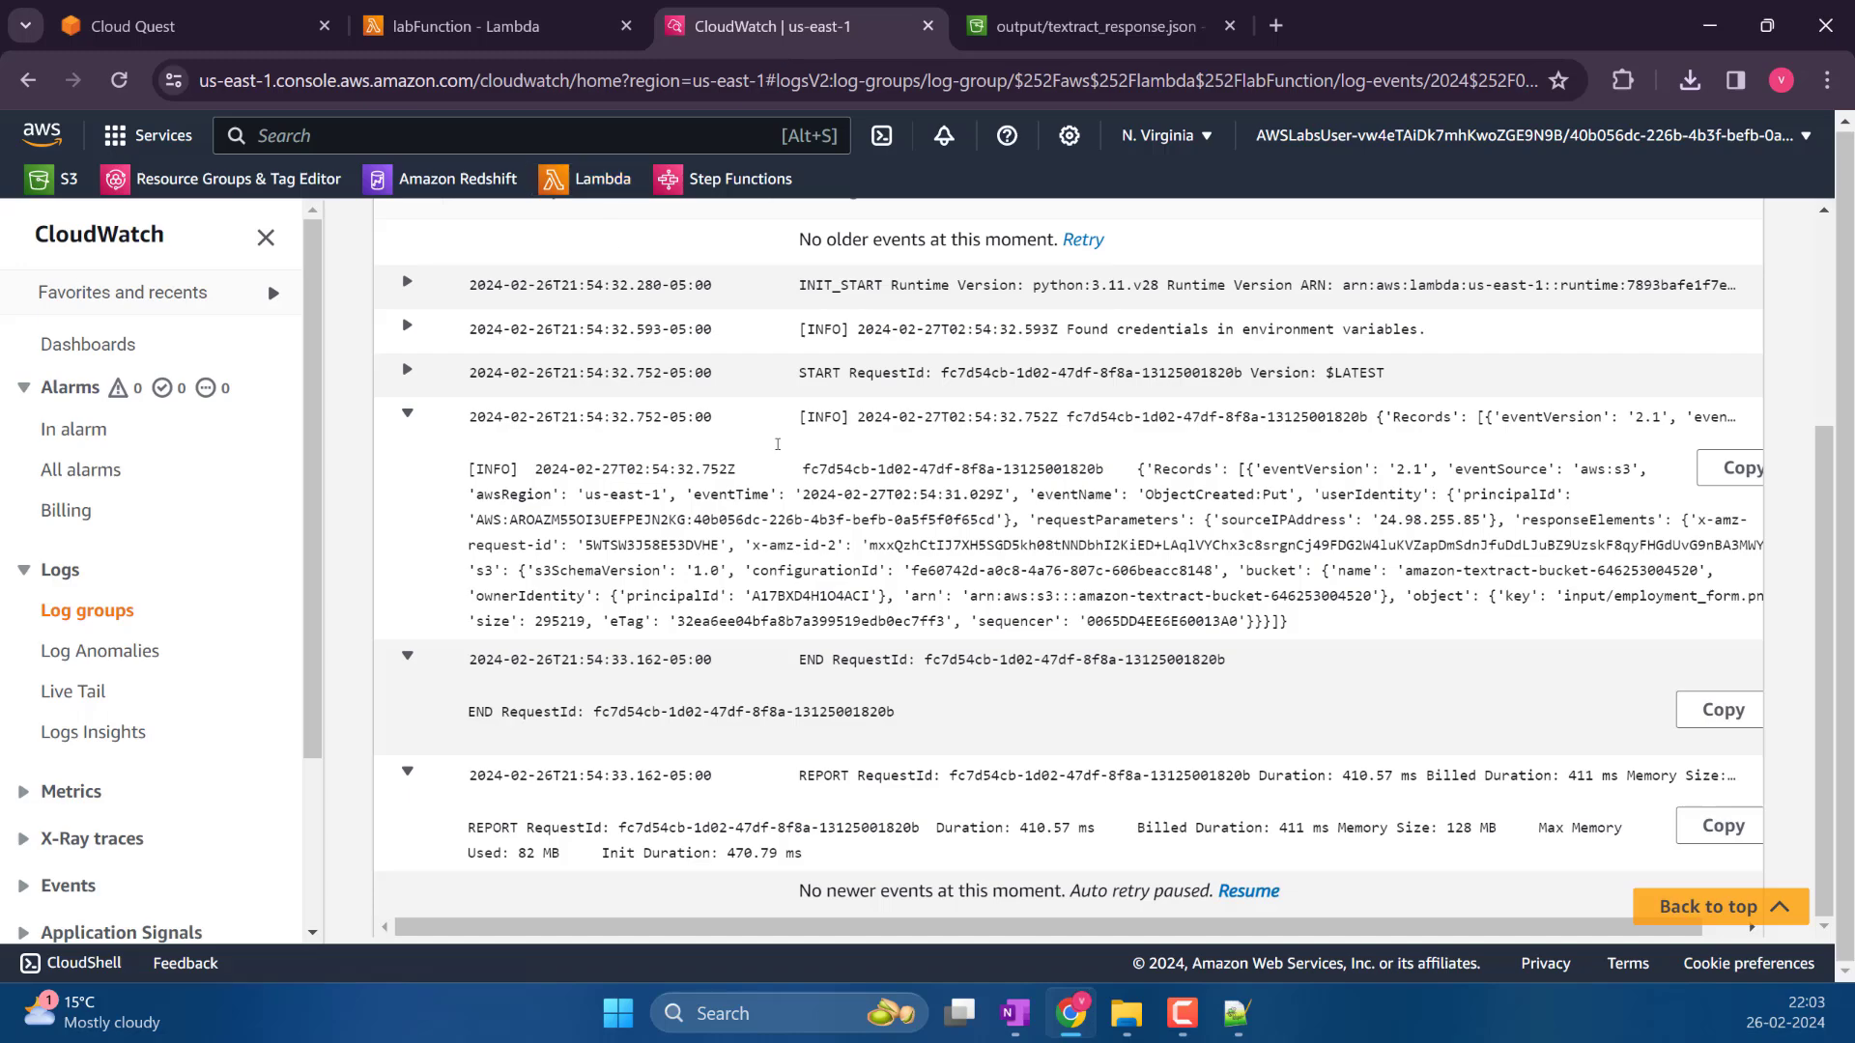
{"action": "scroll", "coordinate": [1063, 531], "scroll_direction": "up", "scroll_amount": 3}
{"action": "scroll", "coordinate": [1473, 642], "scroll_direction": "down", "scroll_amount": 3}
{"action": "scroll", "coordinate": [1473, 643], "scroll_direction": "up", "scroll_amount": 5}
{"action": "left_click", "coordinate": [695, 242]}
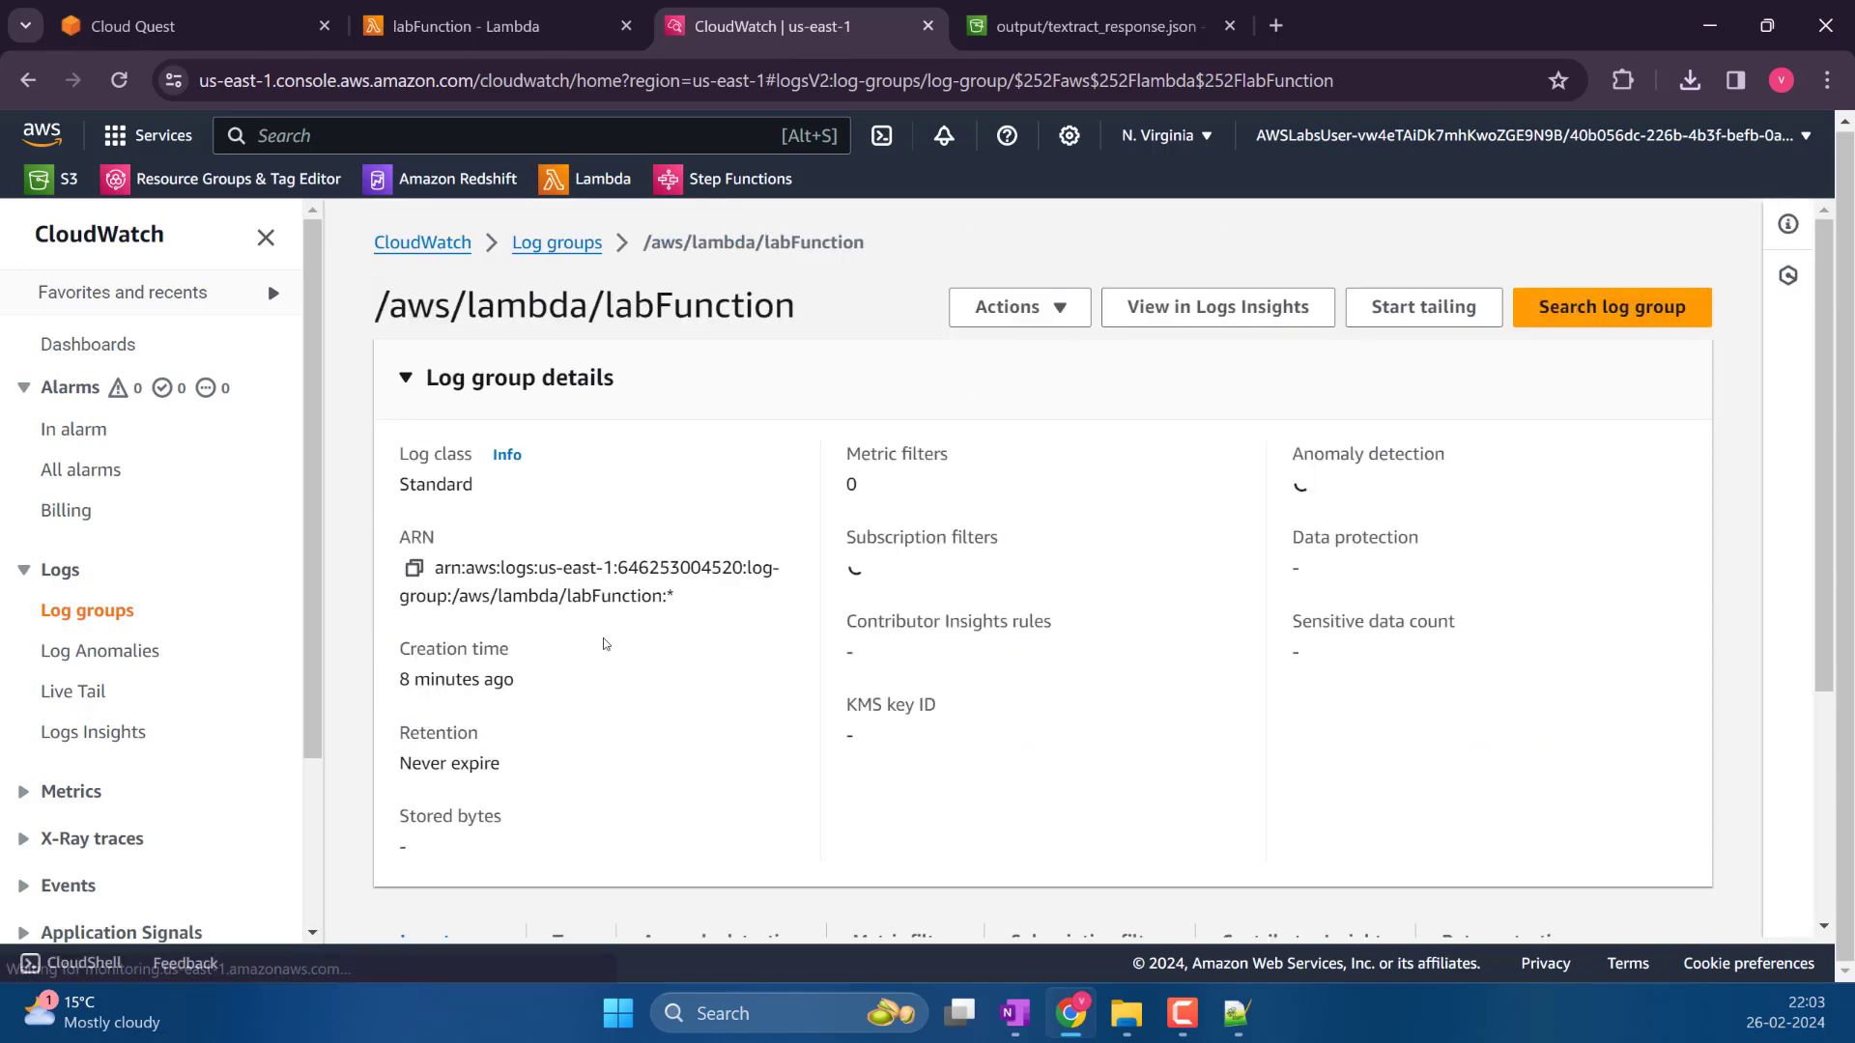
{"action": "scroll", "coordinate": [603, 644], "scroll_direction": "down", "scroll_amount": 5}
{"action": "left_click", "coordinate": [580, 688]}
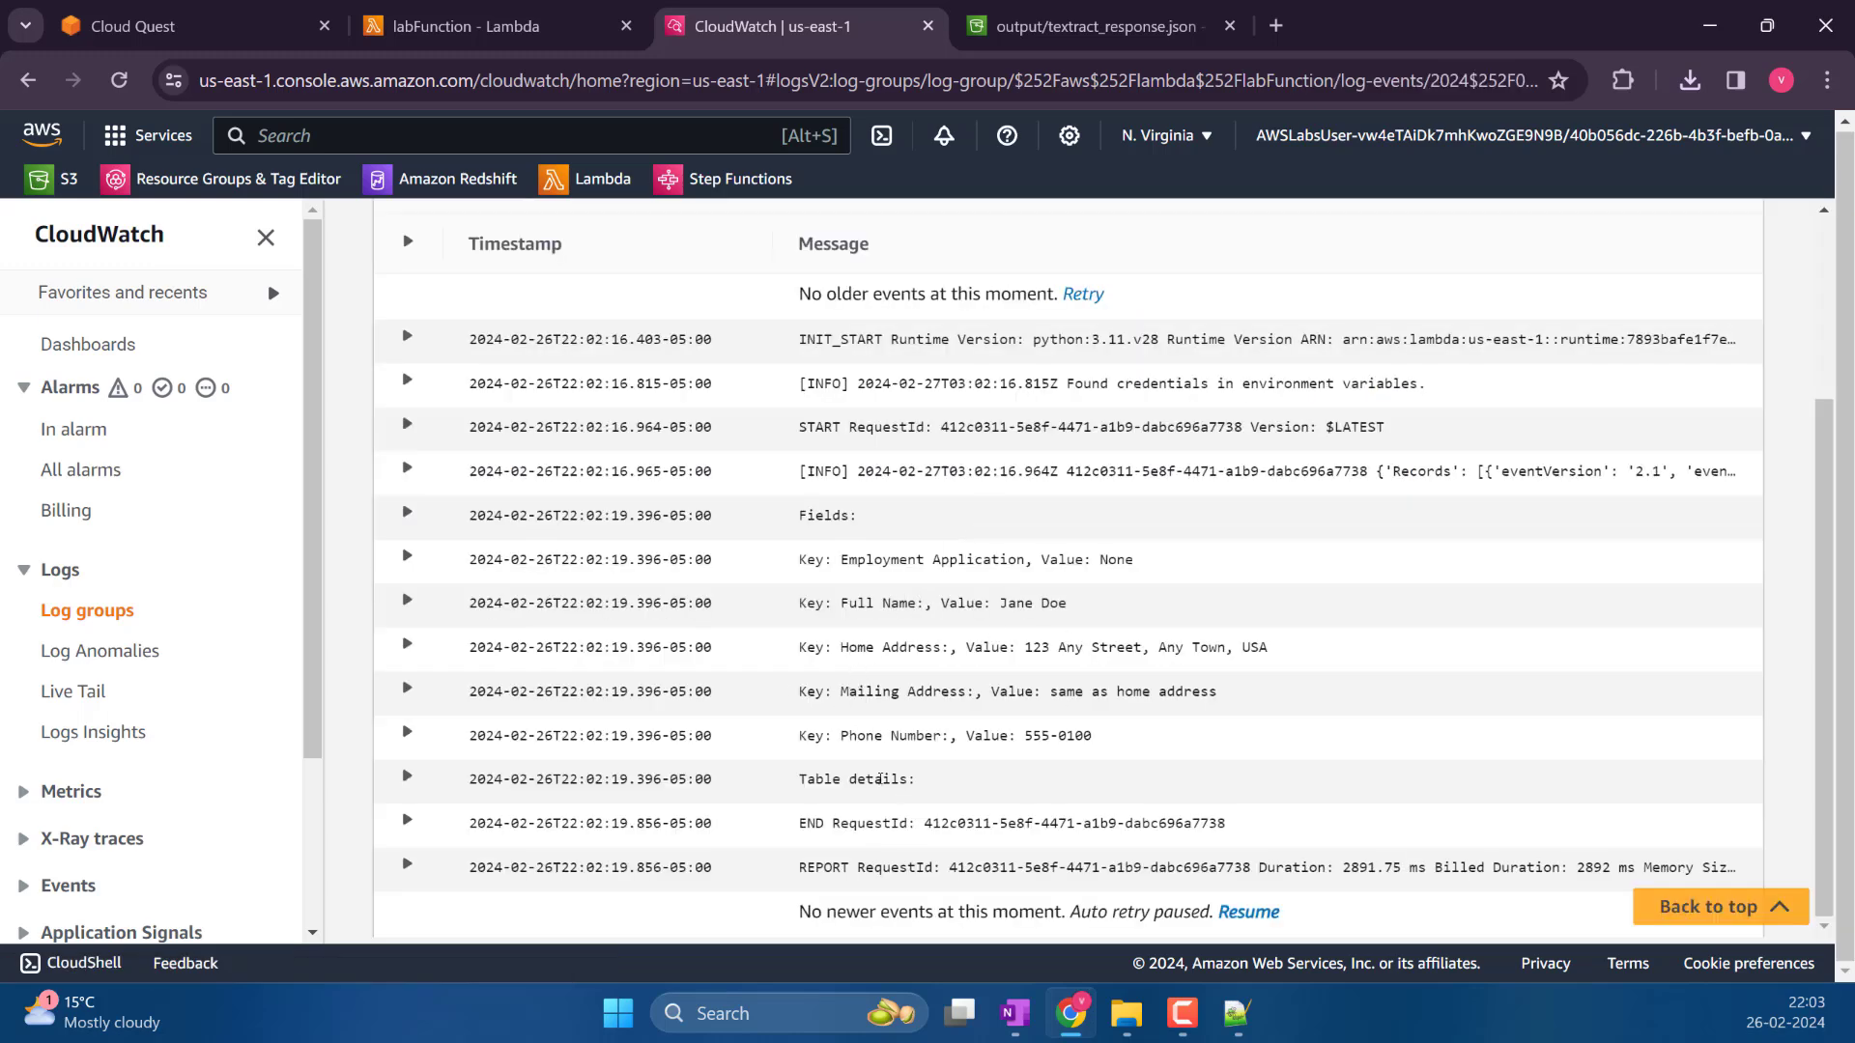
{"action": "left_click", "coordinate": [788, 781]}
{"action": "scroll", "coordinate": [677, 778], "scroll_direction": "down", "scroll_amount": 1}
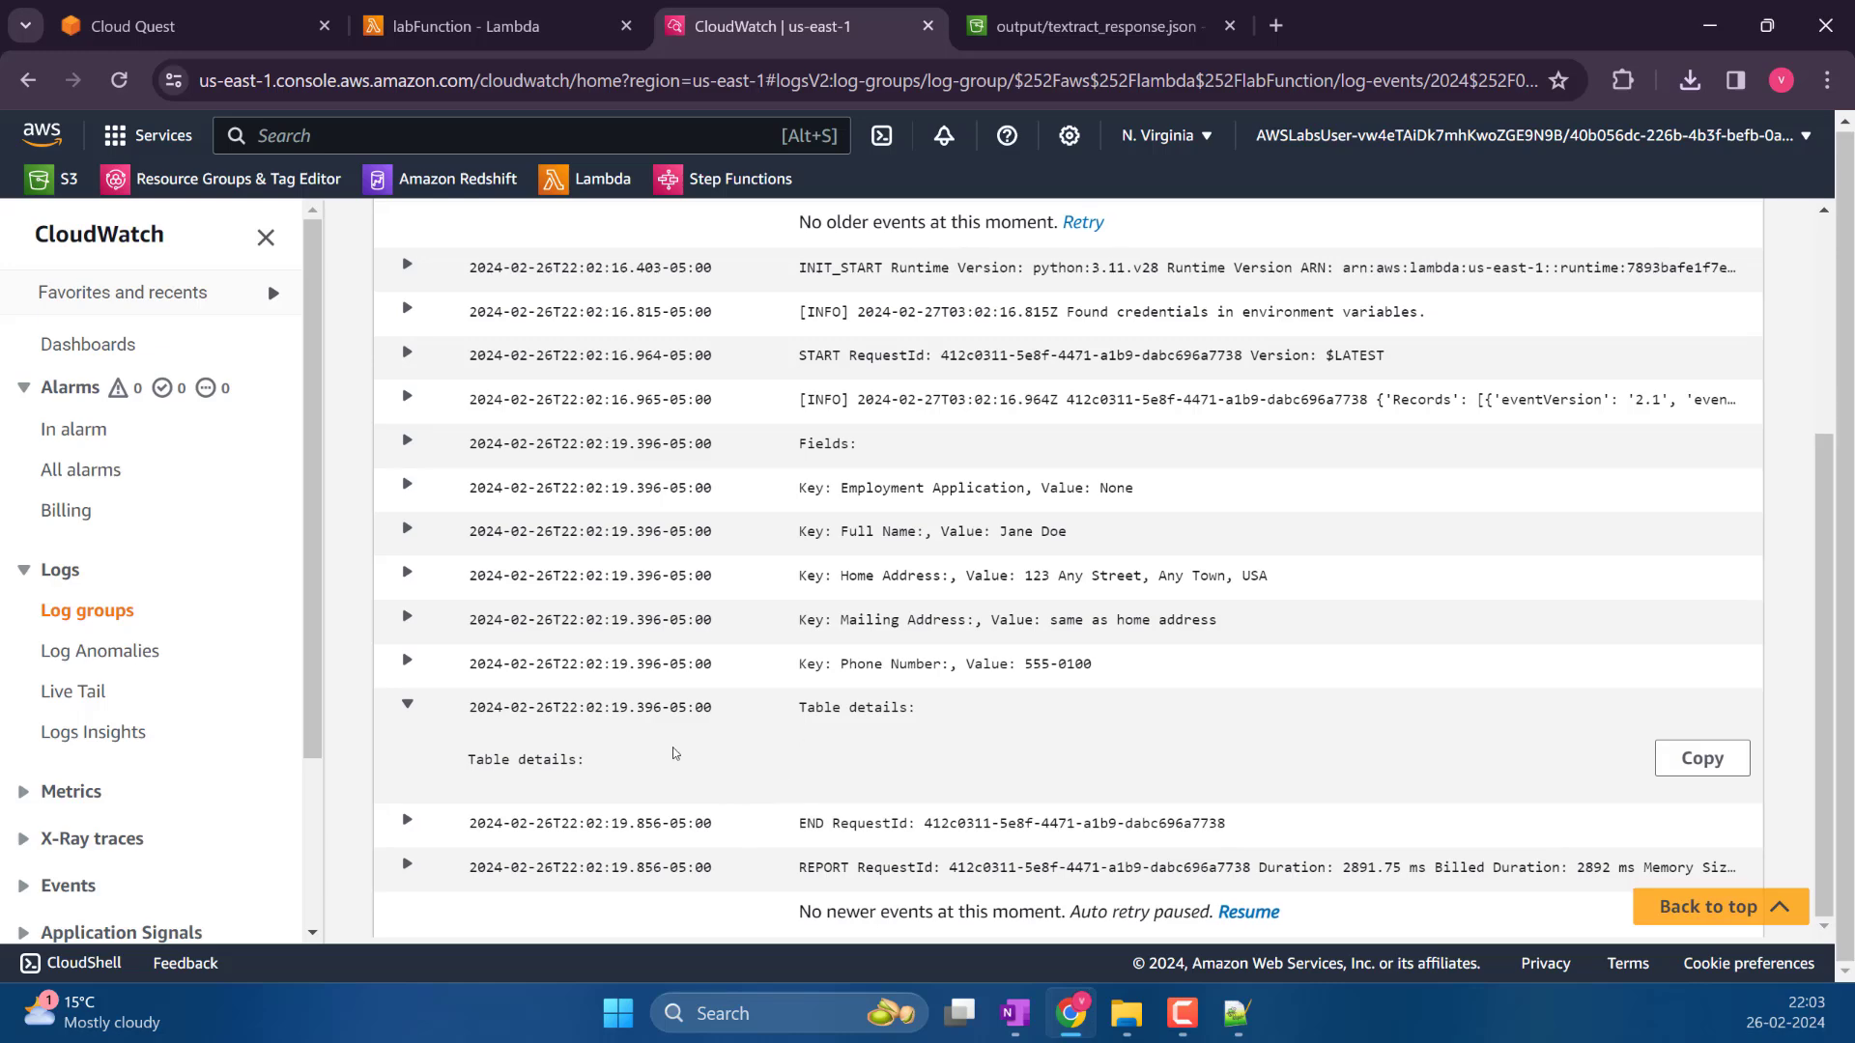
Switch to the labFunction code and examine the FeatureTypes list and the loops that print fields and table details
{"action": "left_click", "coordinate": [550, 13]}
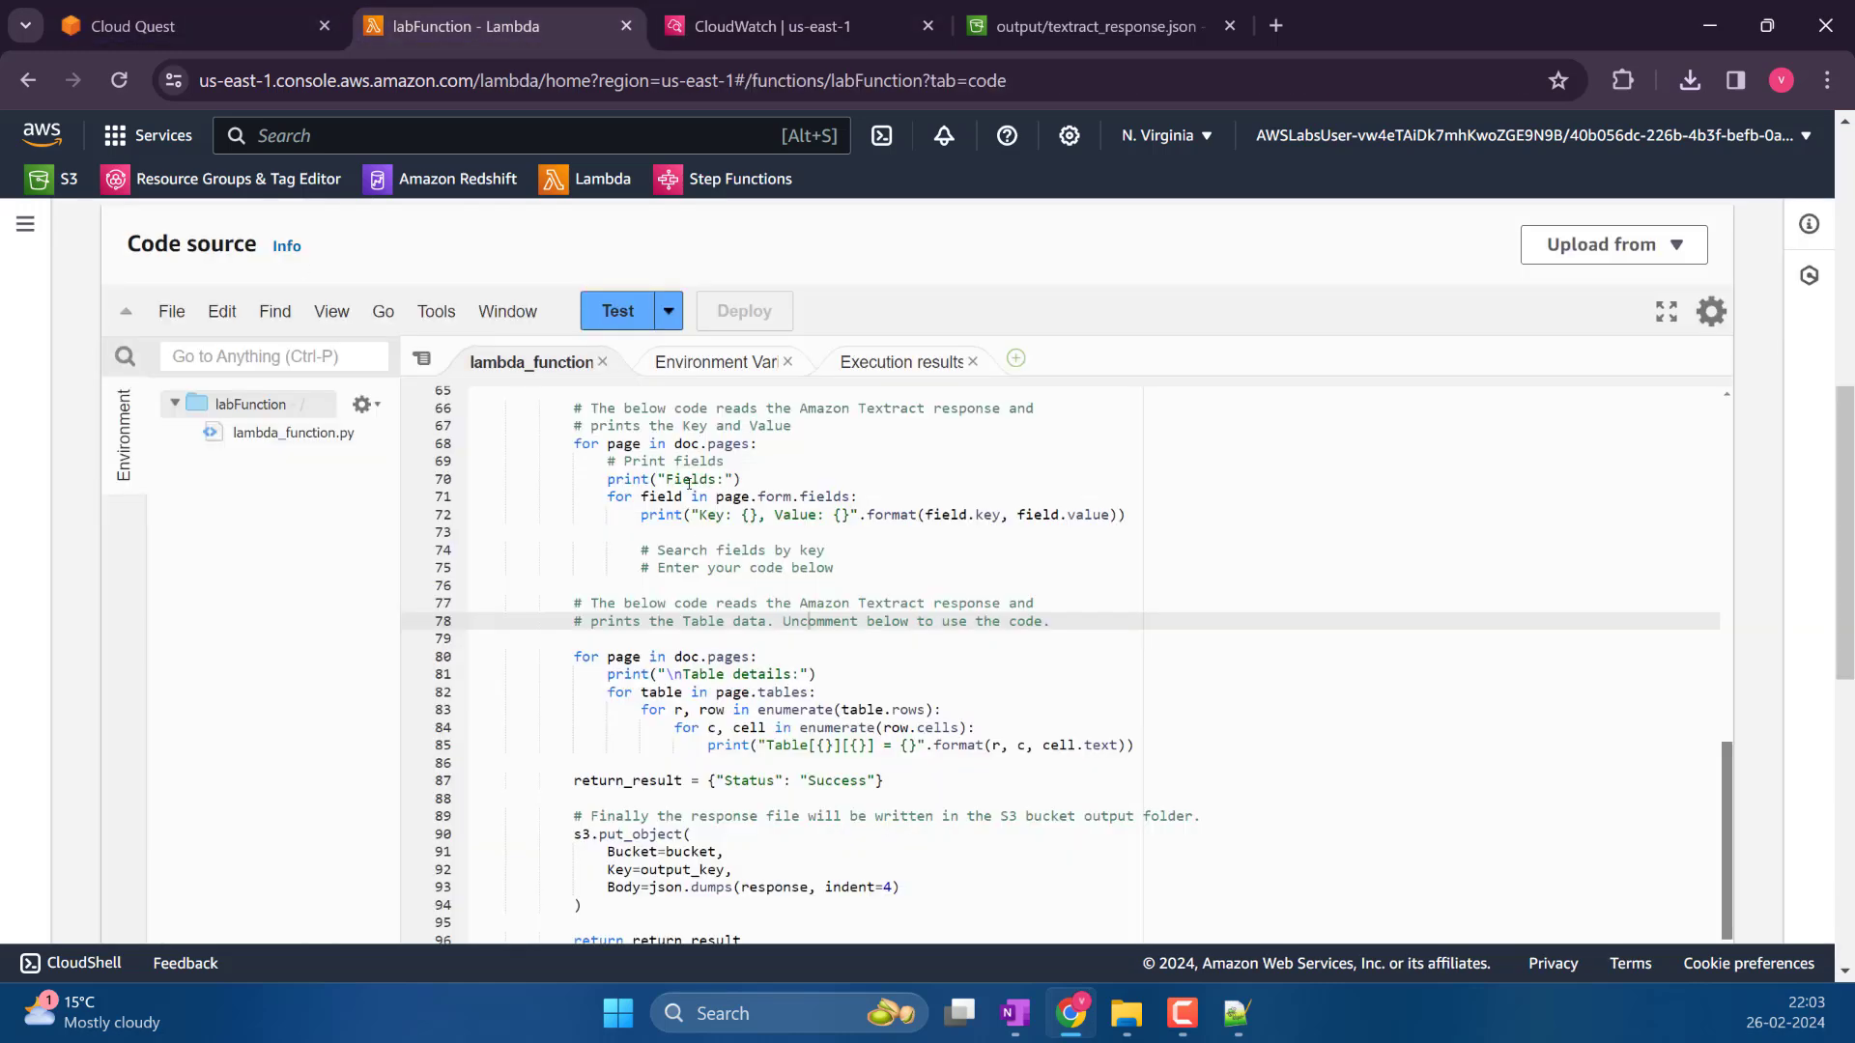
{"action": "scroll", "coordinate": [783, 650], "scroll_direction": "up", "scroll_amount": 3}
{"action": "double_click", "coordinate": [772, 574]}
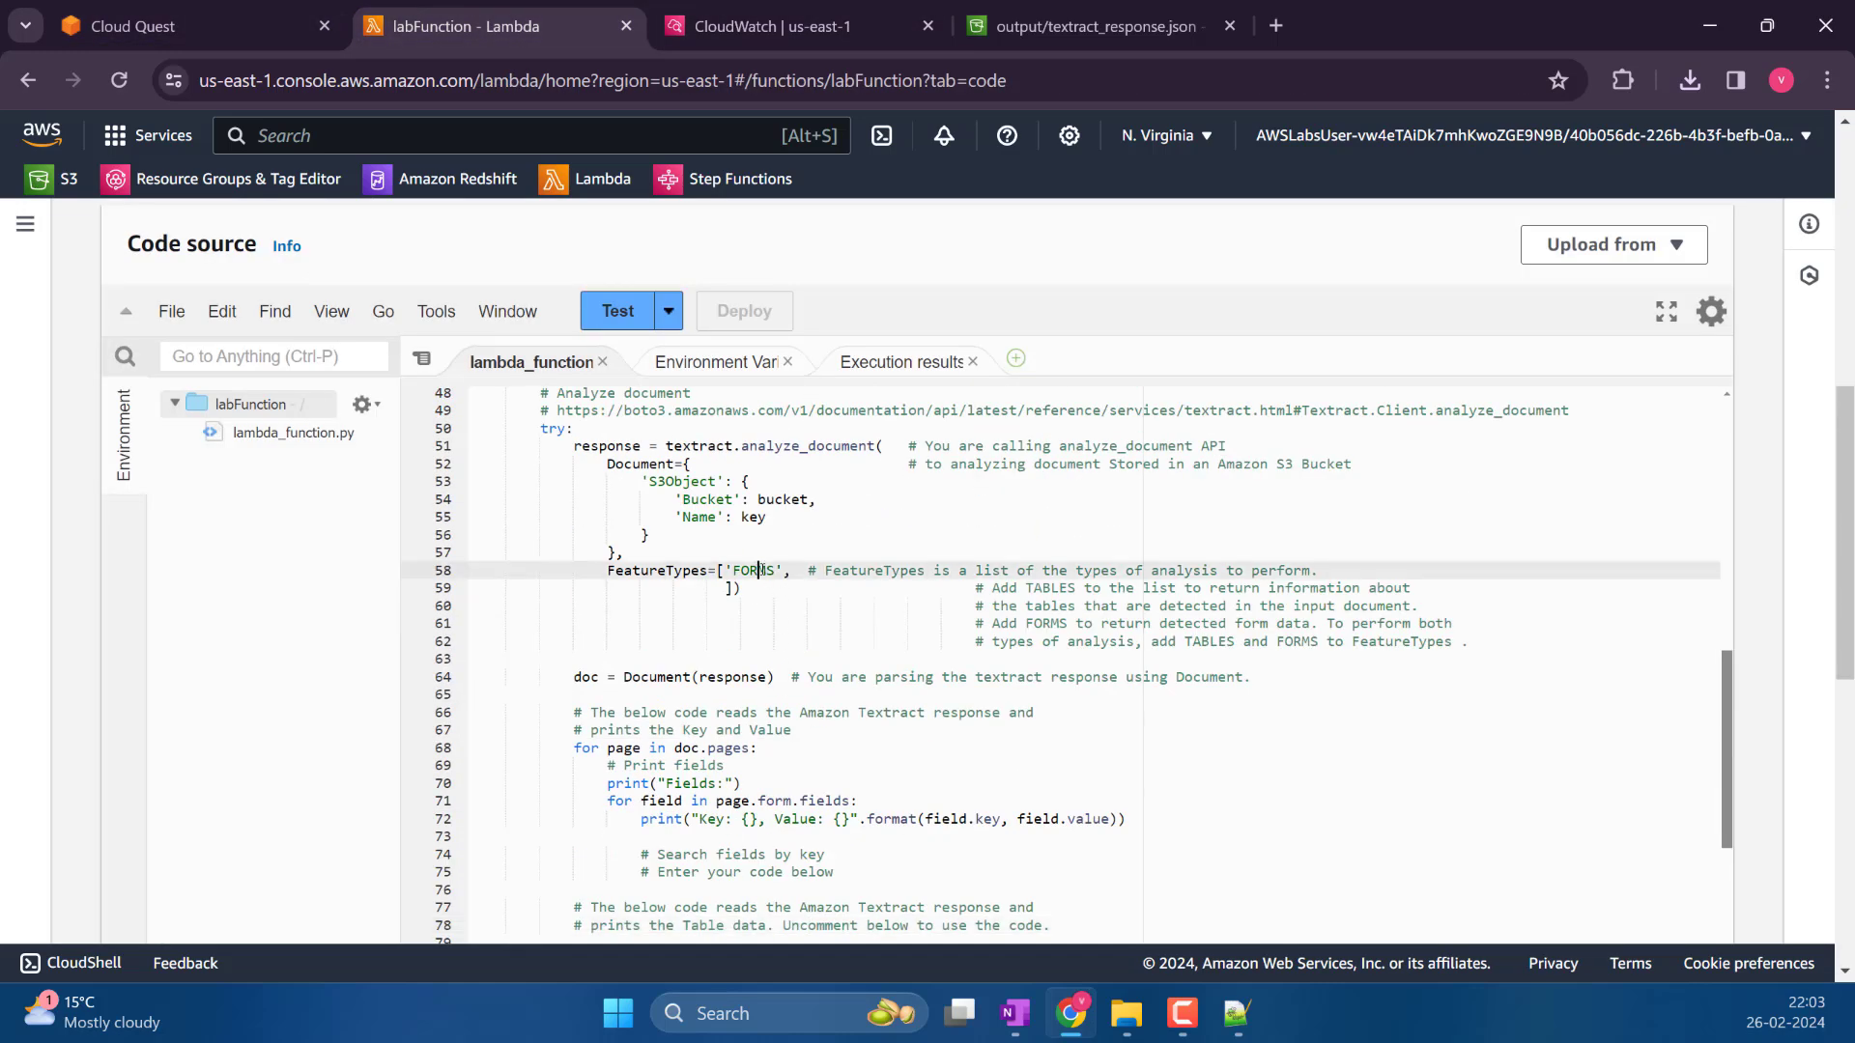
{"action": "scroll", "coordinate": [883, 772], "scroll_direction": "down", "scroll_amount": 5}
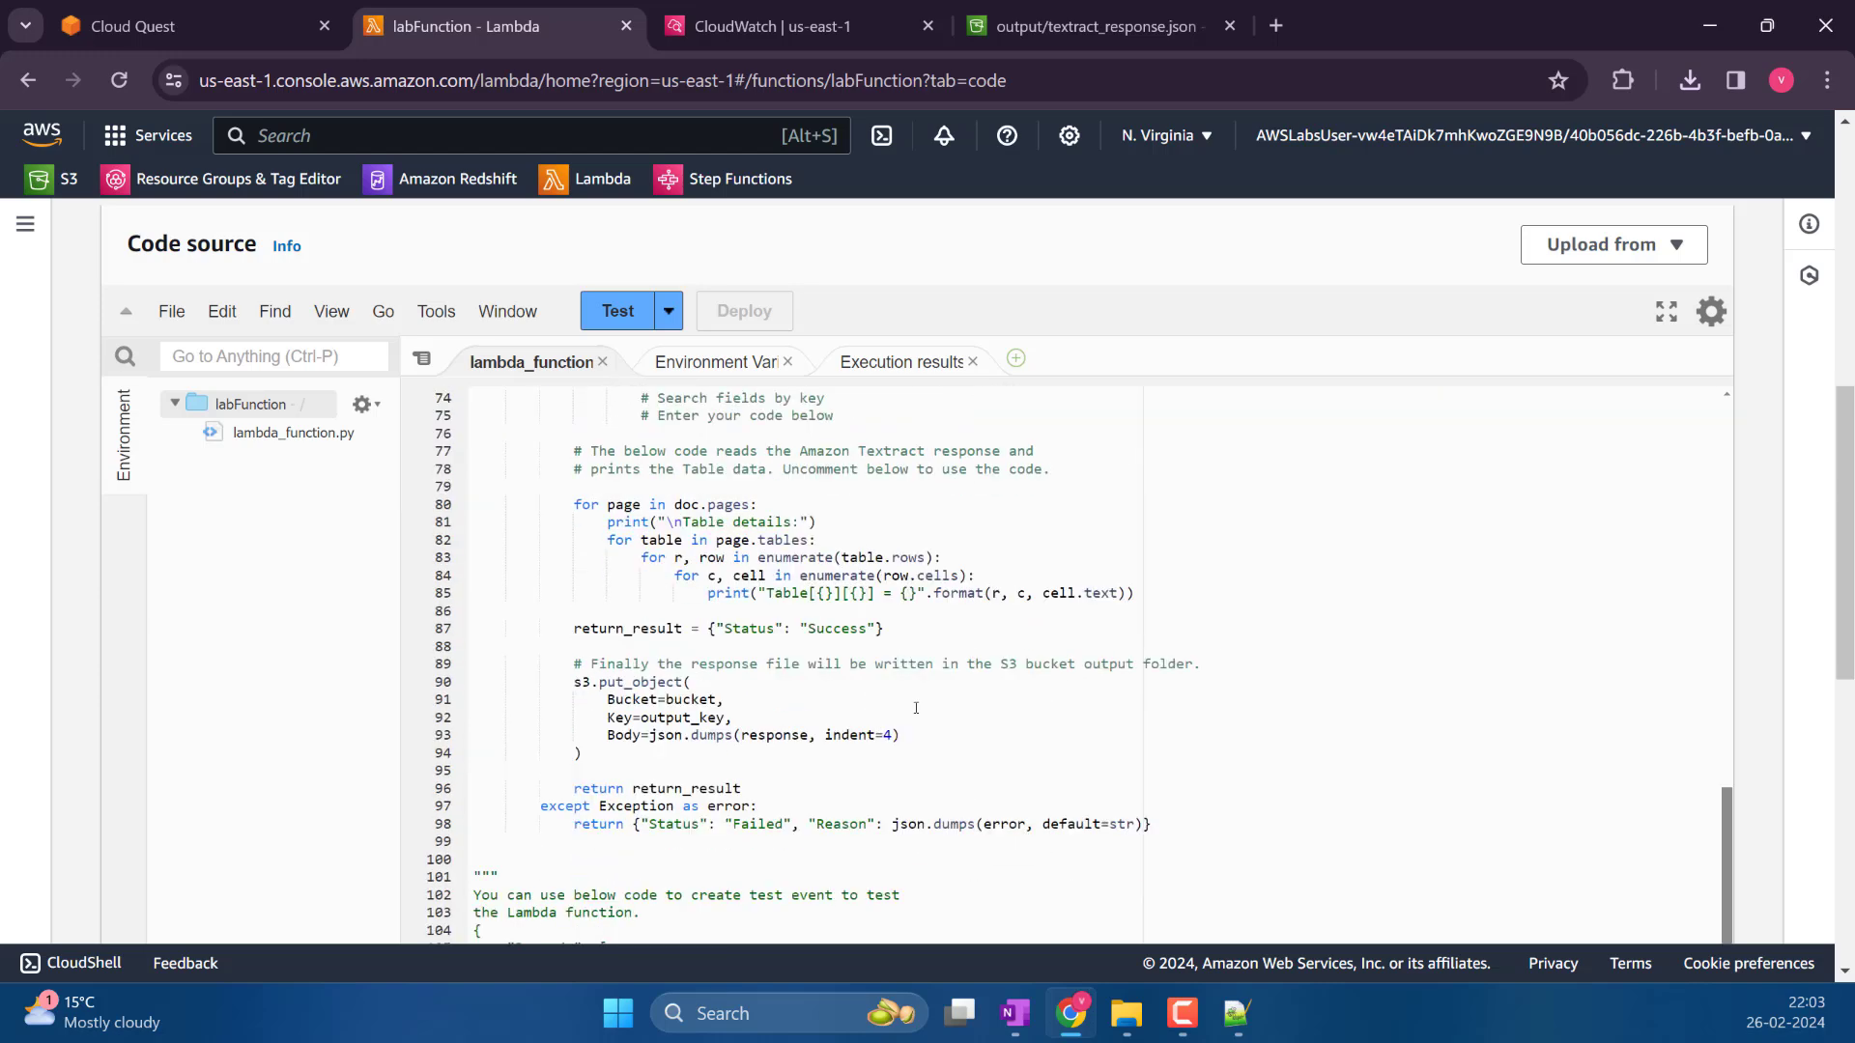
{"action": "scroll", "coordinate": [830, 473], "scroll_direction": "up", "scroll_amount": 3}
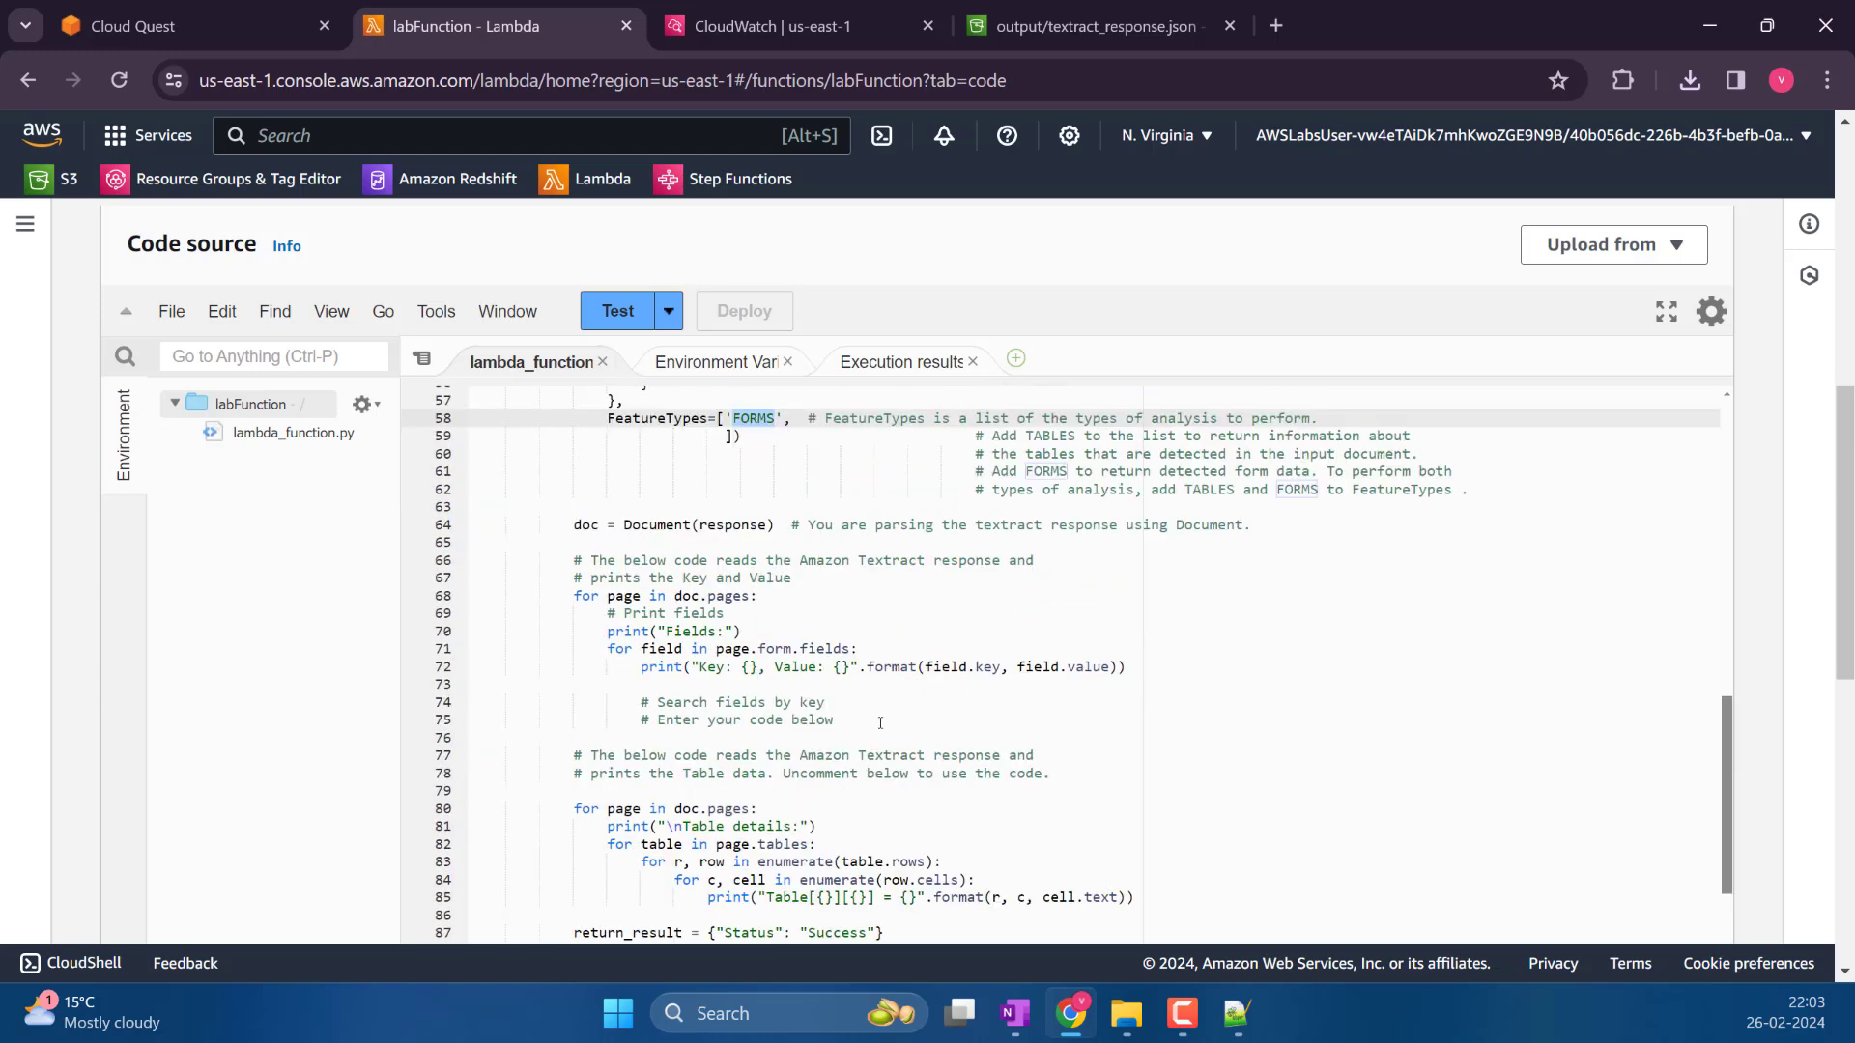
{"action": "left_click_drag", "start_coordinate": [880, 722], "coordinate": [583, 687]}
Switch to Cloud Quest, advance through the practice steps and open the DIY stage of the lab
{"action": "left_click", "coordinate": [215, 26]}
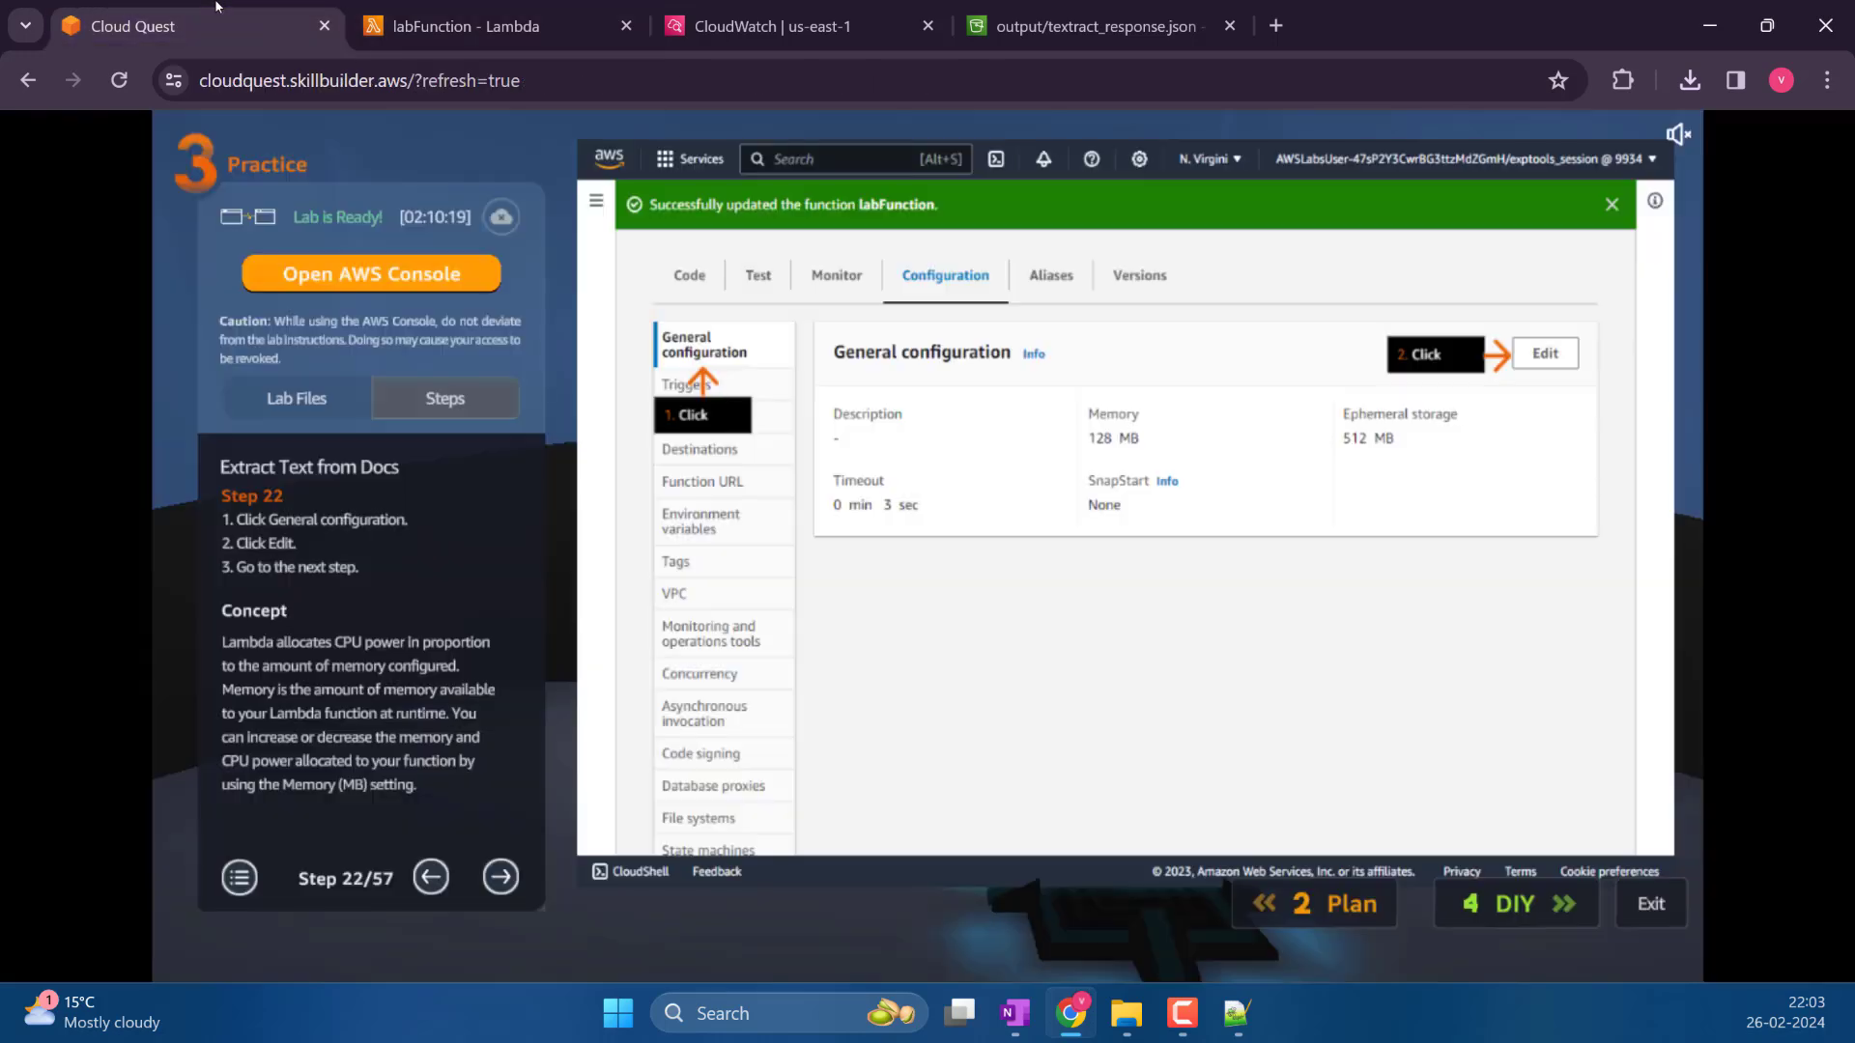
{"action": "left_click", "coordinate": [500, 877]}
{"action": "left_click", "coordinate": [500, 876]}
{"action": "left_click", "coordinate": [501, 877]}
{"action": "left_click", "coordinate": [500, 876]}
{"action": "left_click", "coordinate": [1551, 913]}
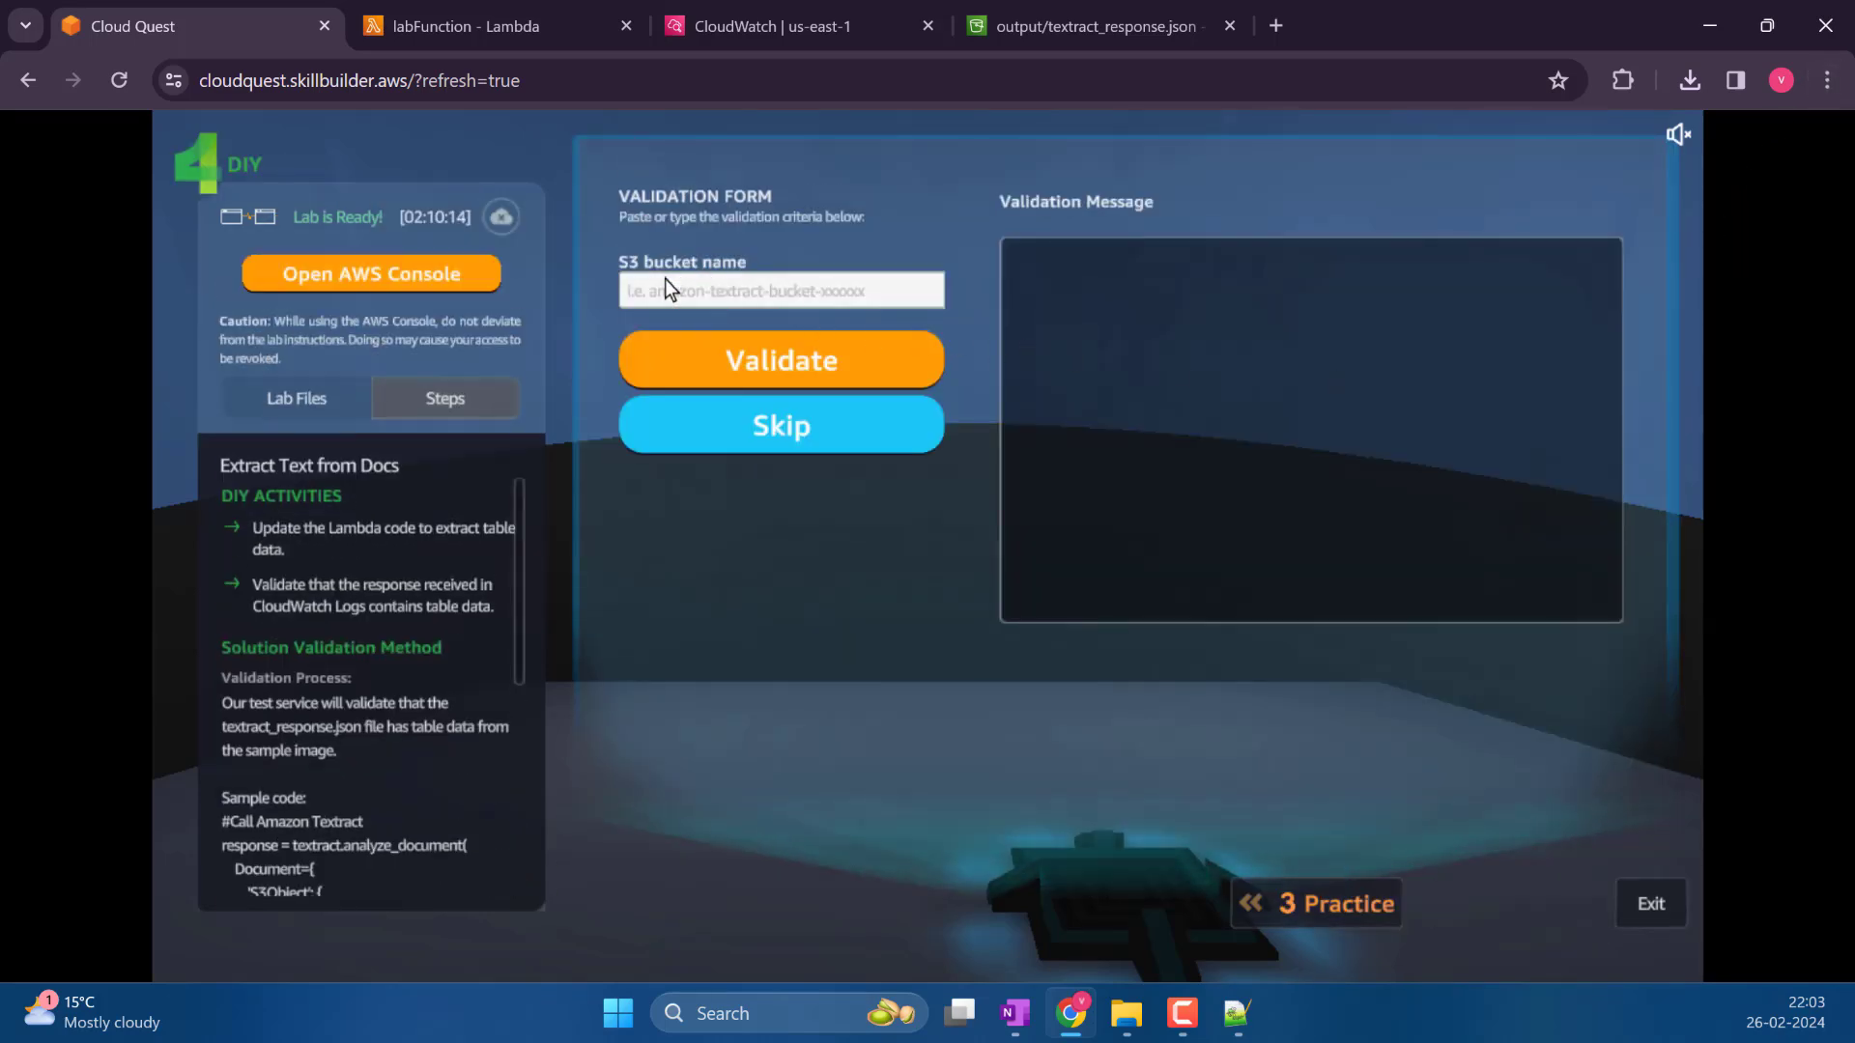
Copy the Textract bucket's name from its S3 page and paste it as the S3 bucket name in the Cloud Quest validation form
{"action": "left_click", "coordinate": [464, 26]}
{"action": "left_click", "coordinate": [1095, 26]}
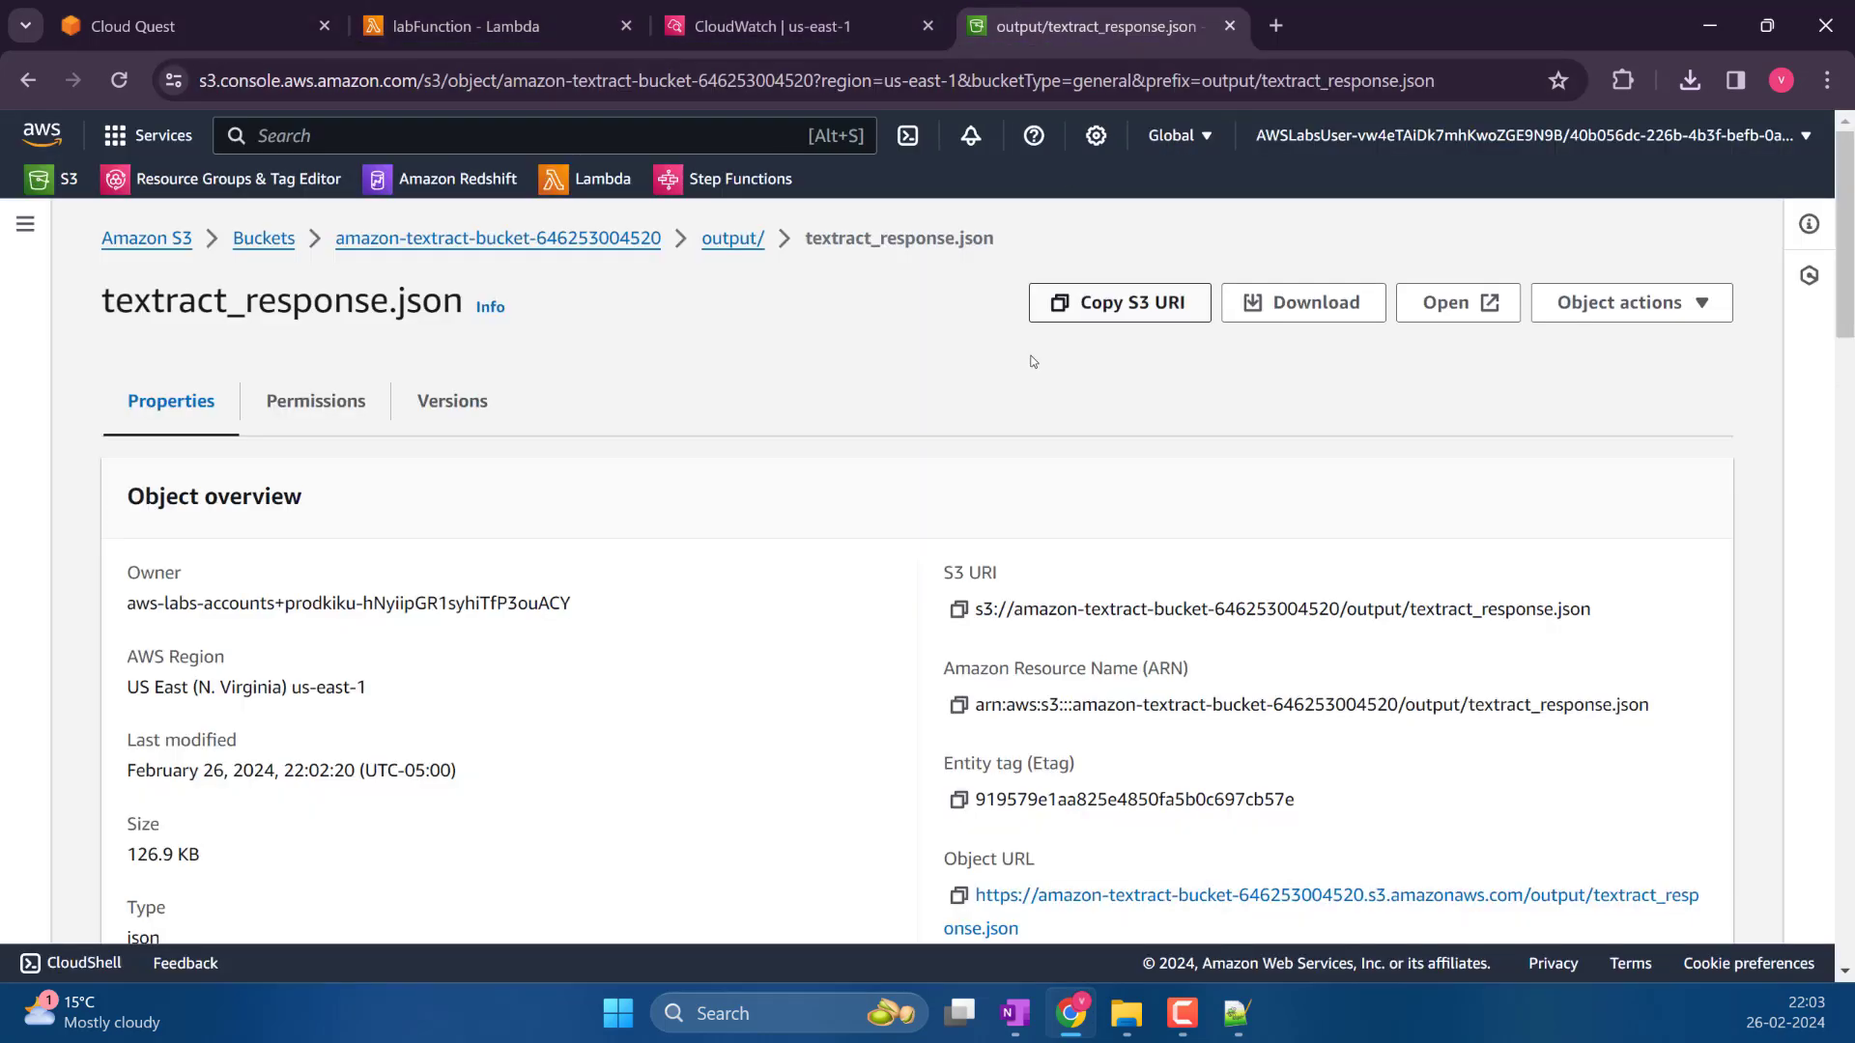
{"action": "left_click_drag", "start_coordinate": [661, 239], "coordinate": [326, 259]}
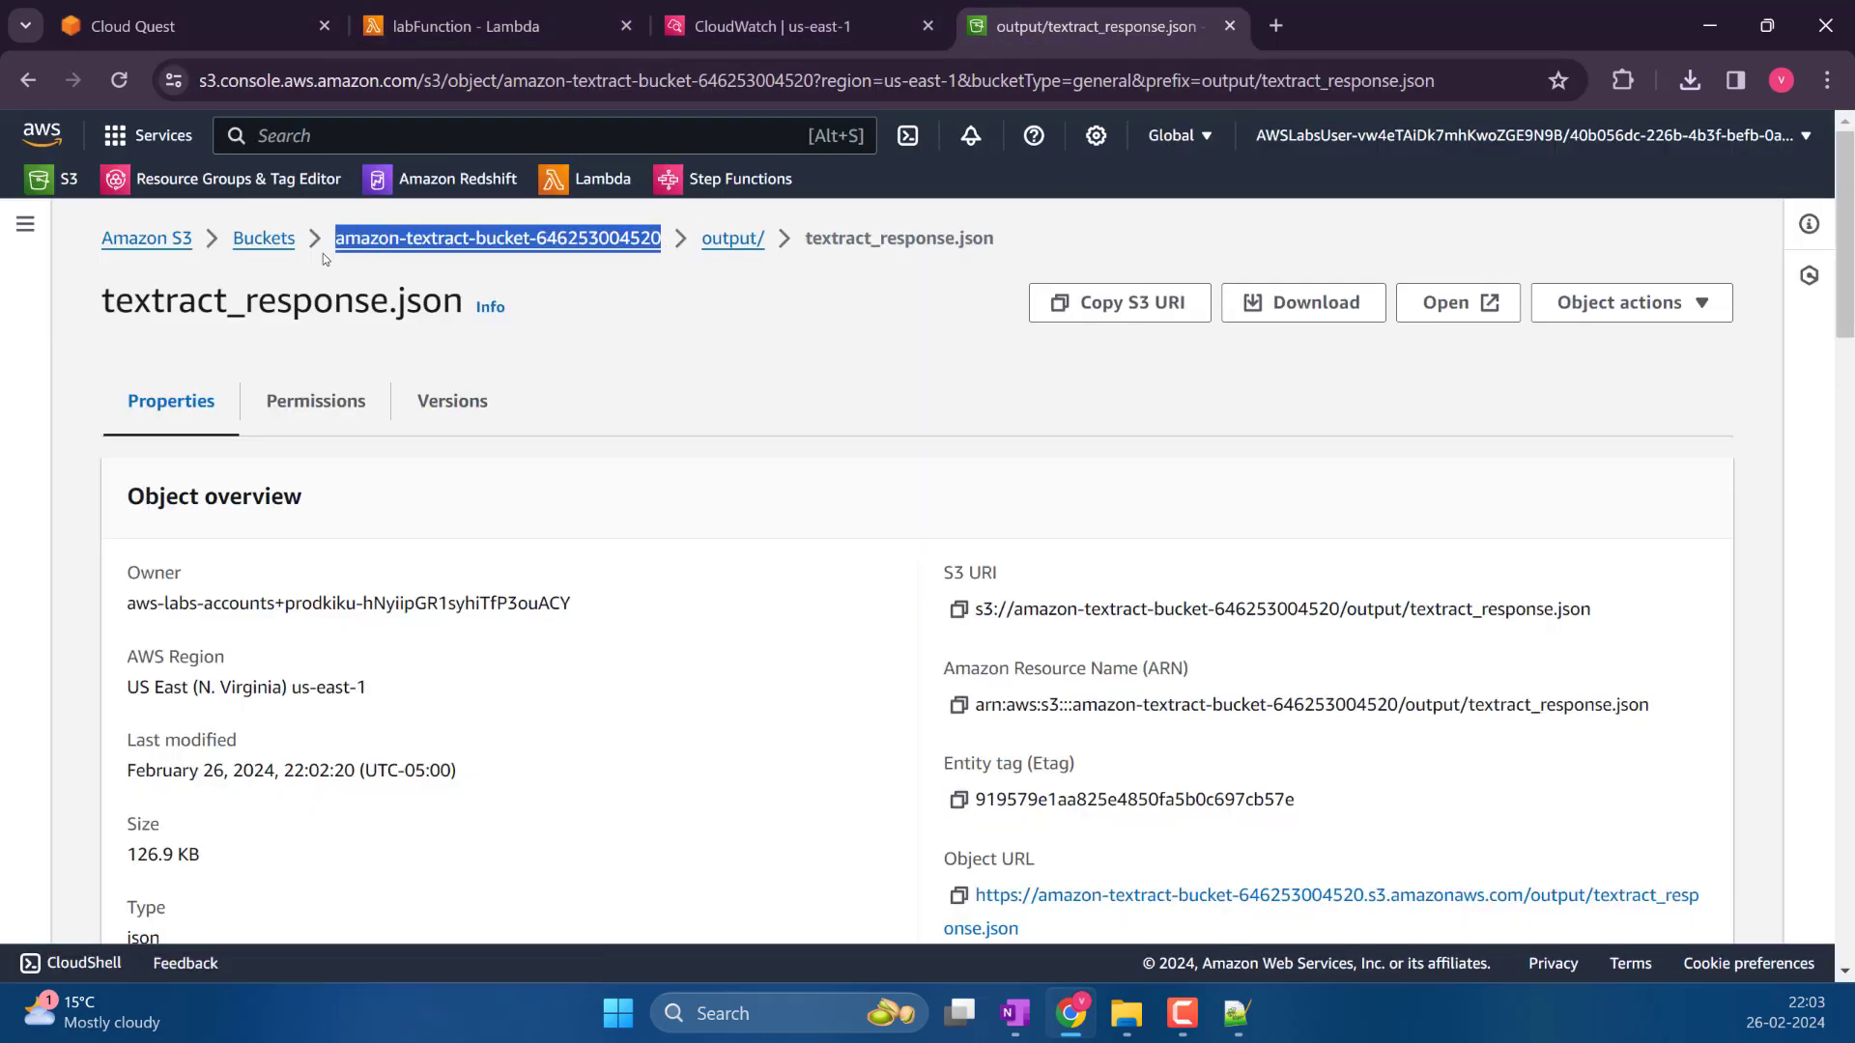
{"action": "key", "text": "ctrl+c"}
{"action": "left_click", "coordinate": [464, 26]}
{"action": "left_click", "coordinate": [193, 26]}
{"action": "key", "text": "ctrl+v"}
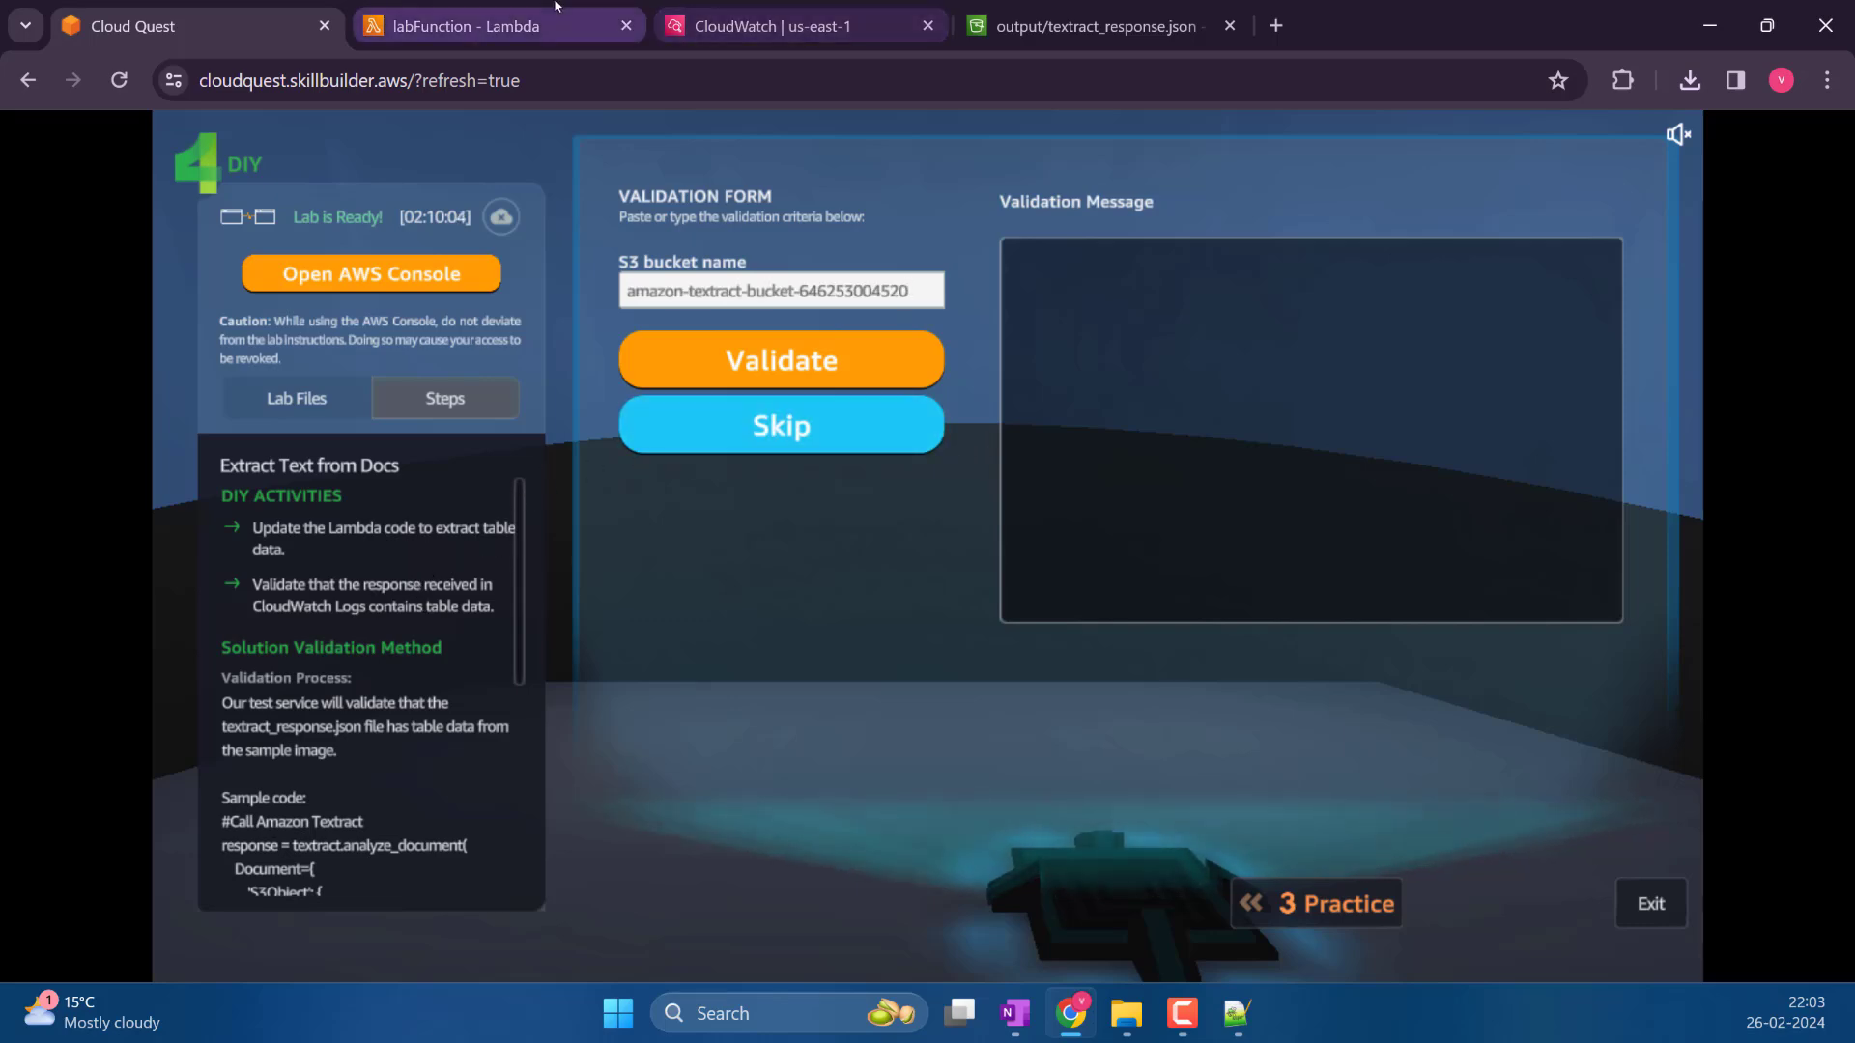
In the labFunction code, replace FORMS with TABLES in FeatureTypes, deploy the function and run the dummy test event
{"action": "left_click", "coordinate": [464, 26]}
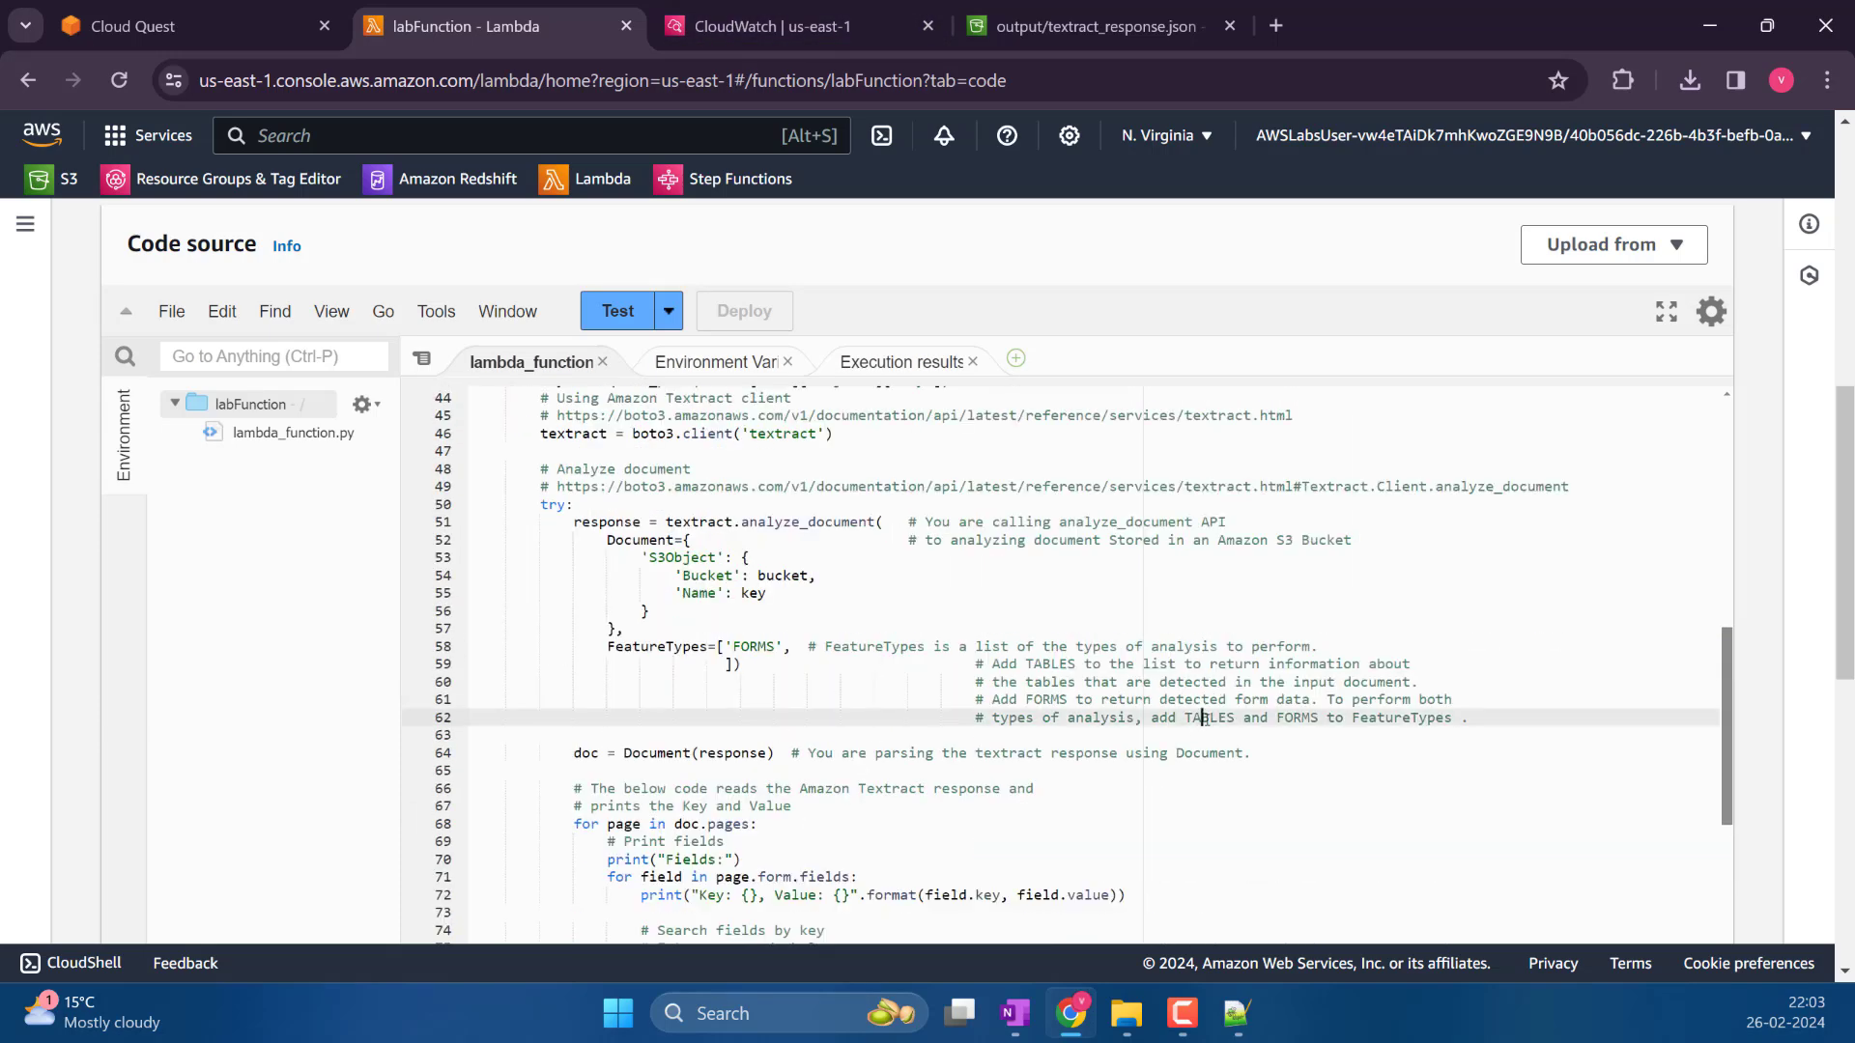
{"action": "double_click", "coordinate": [1207, 719]}
{"action": "key", "text": "ctrl+c"}
{"action": "double_click", "coordinate": [757, 647]}
{"action": "key", "text": "ctrl+v"}
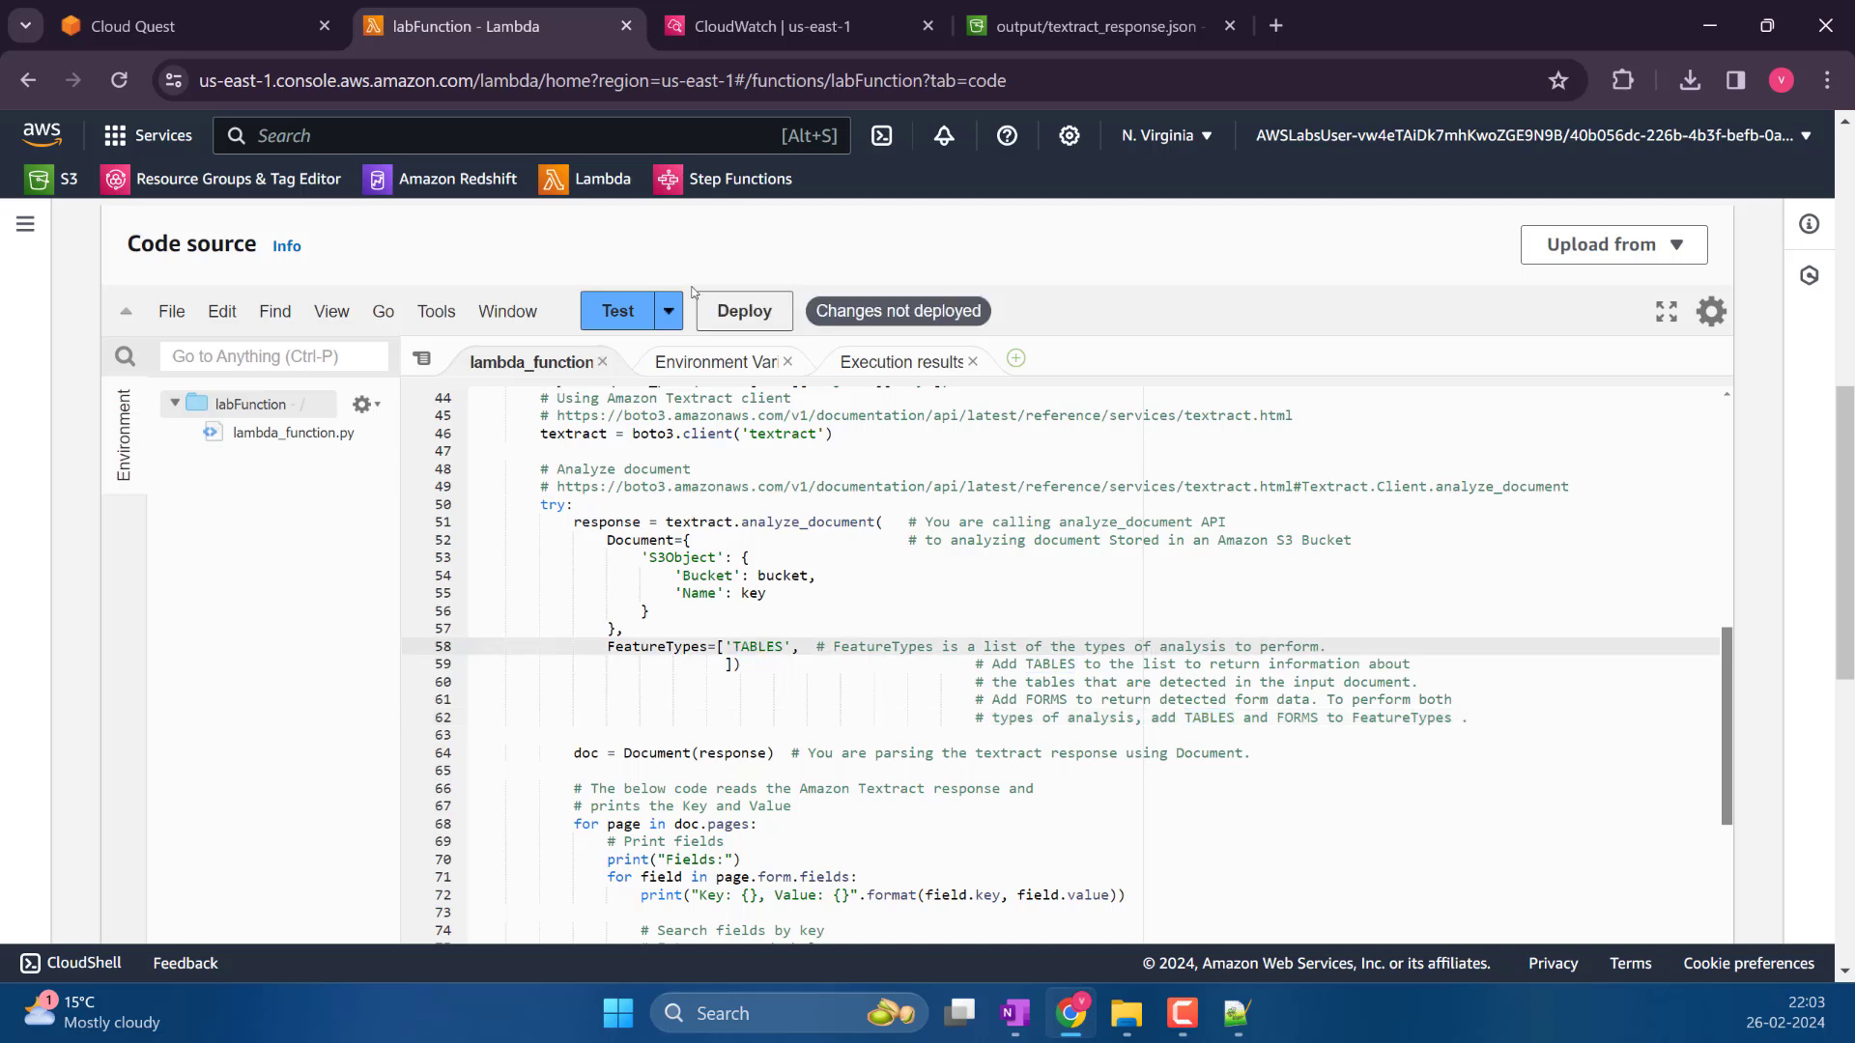
{"action": "left_click", "coordinate": [731, 312]}
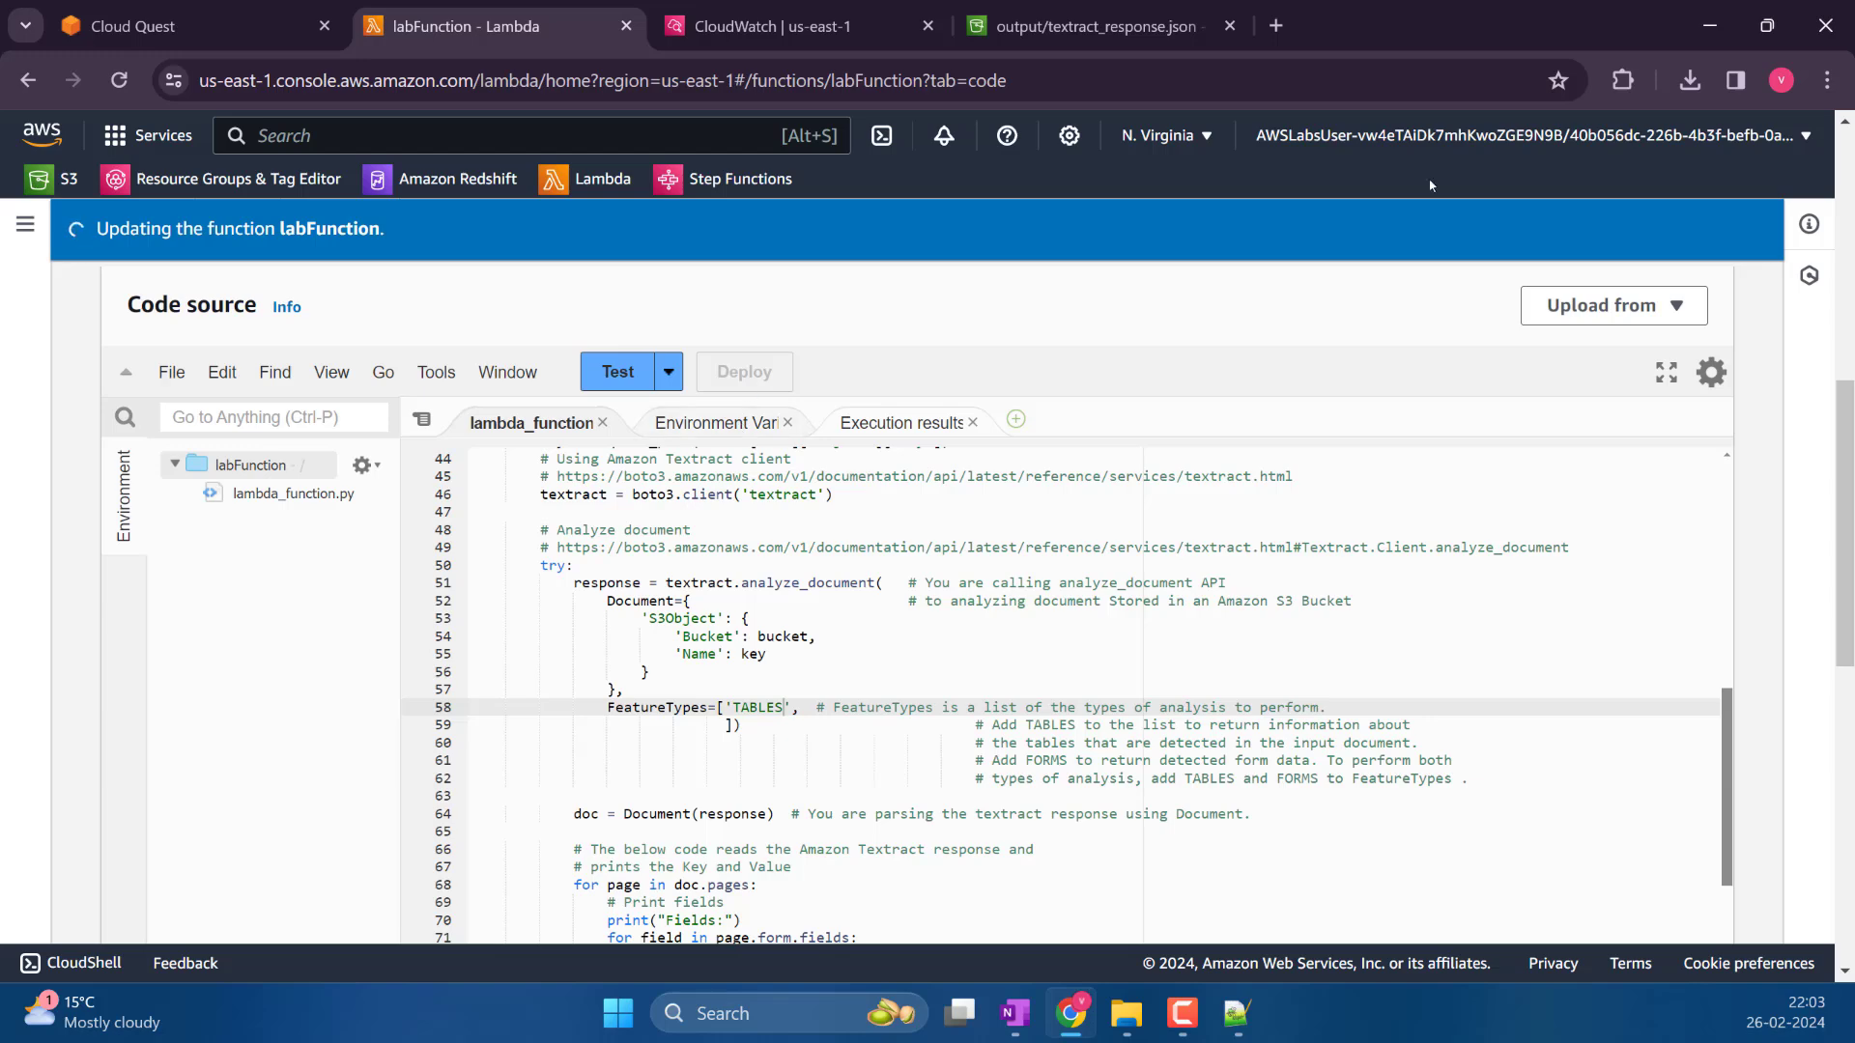
{"action": "left_click", "coordinate": [1752, 228]}
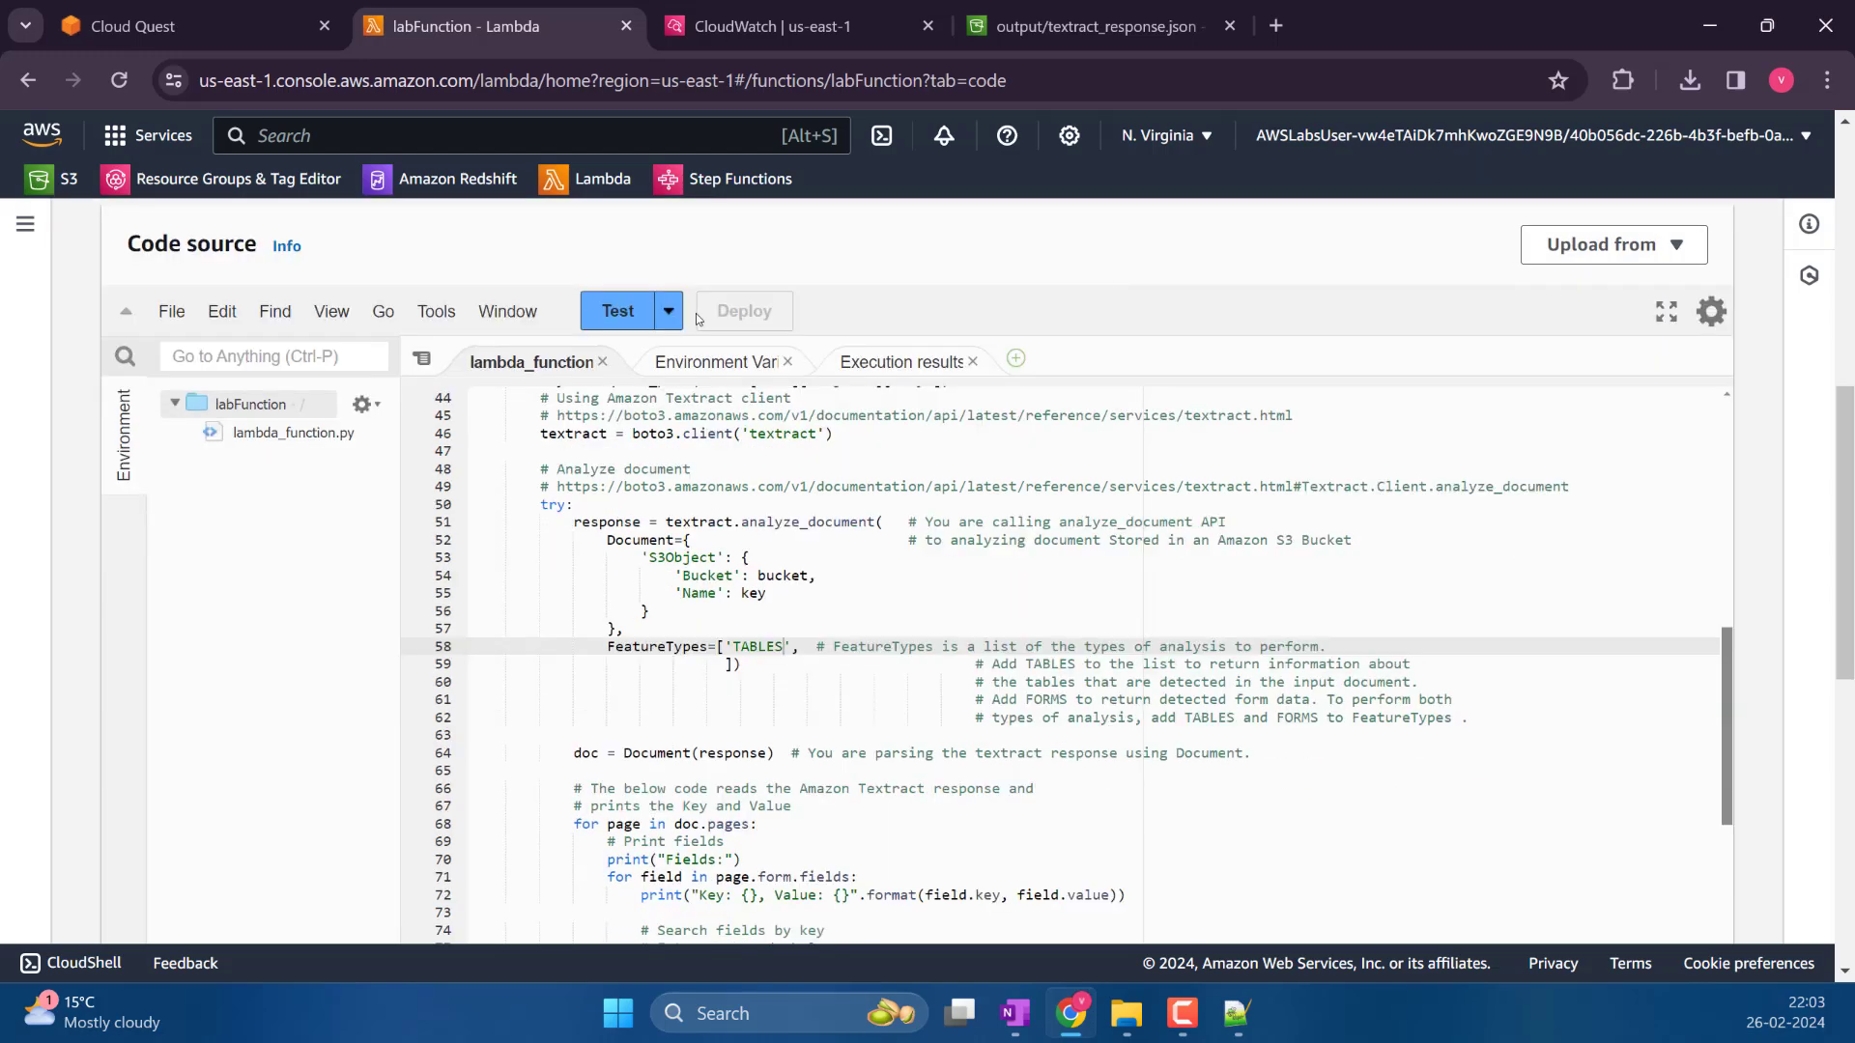
{"action": "left_click", "coordinate": [638, 303]}
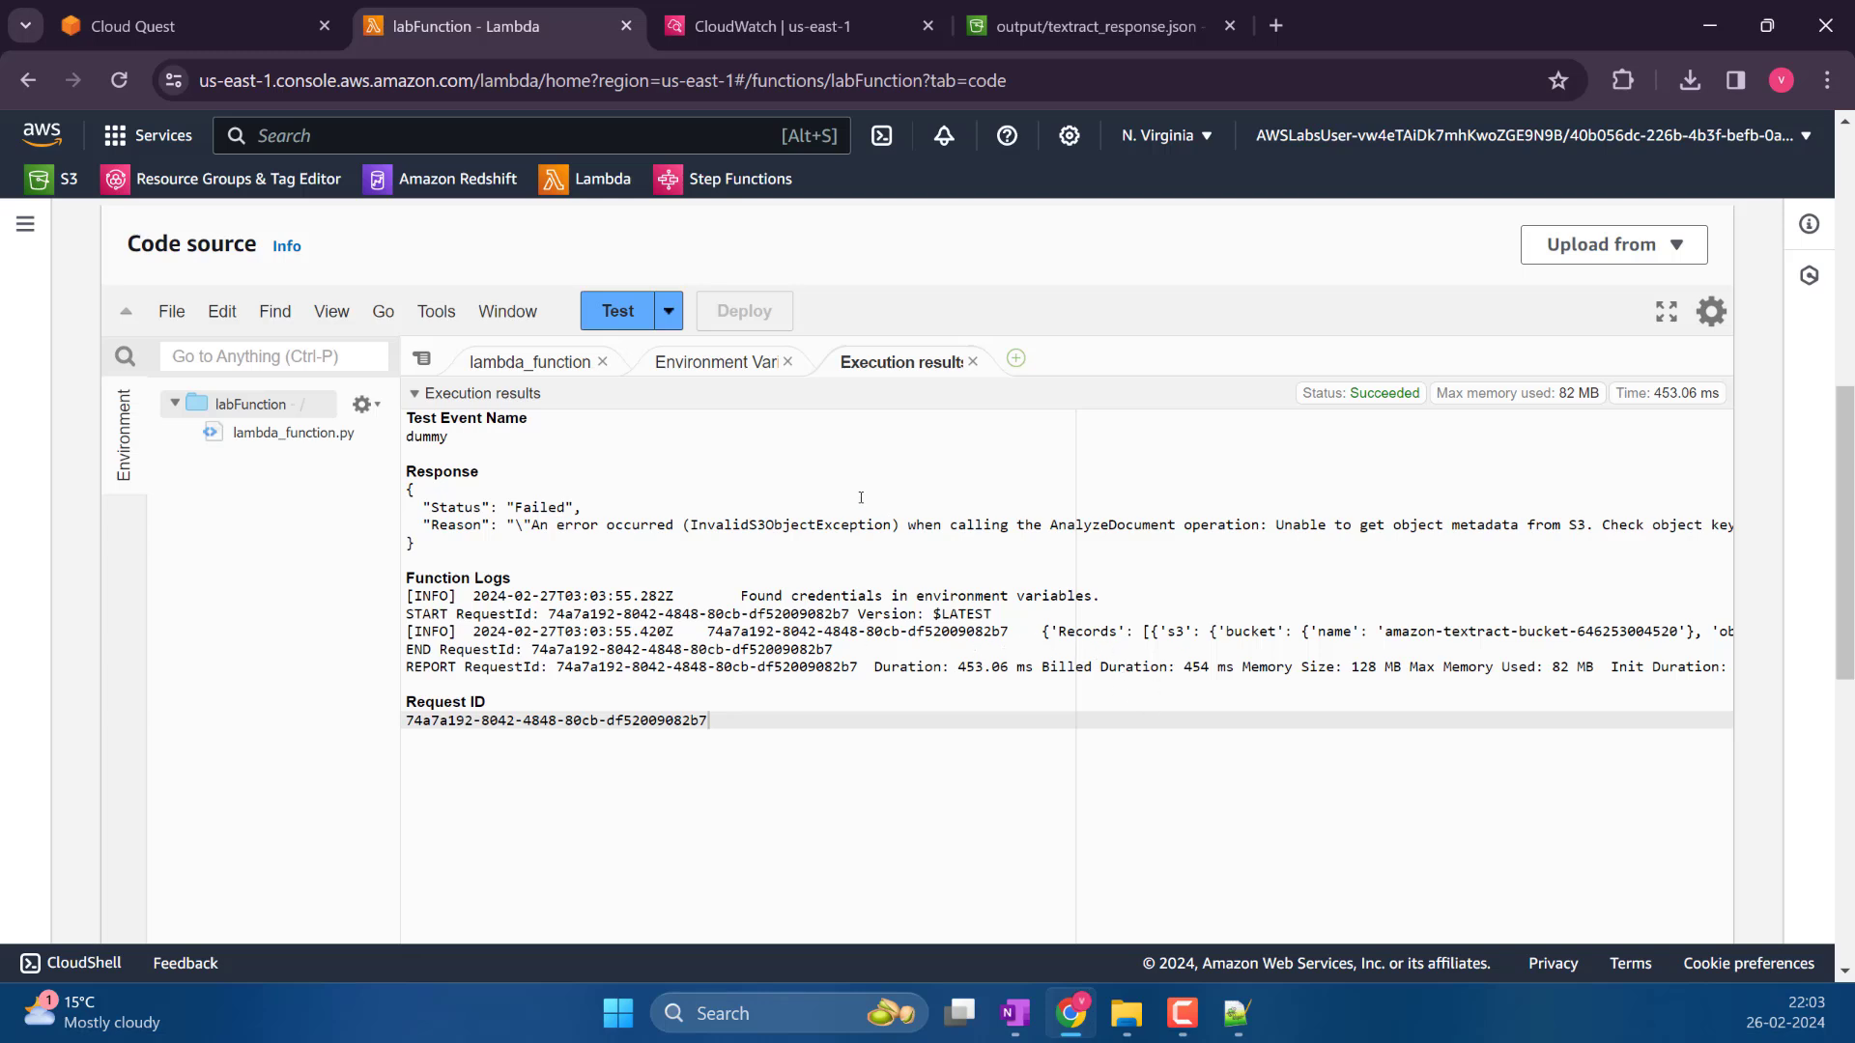
Open the dummy test event for editing and set its object key to input/employment_form1.png
{"action": "left_click", "coordinate": [669, 312]}
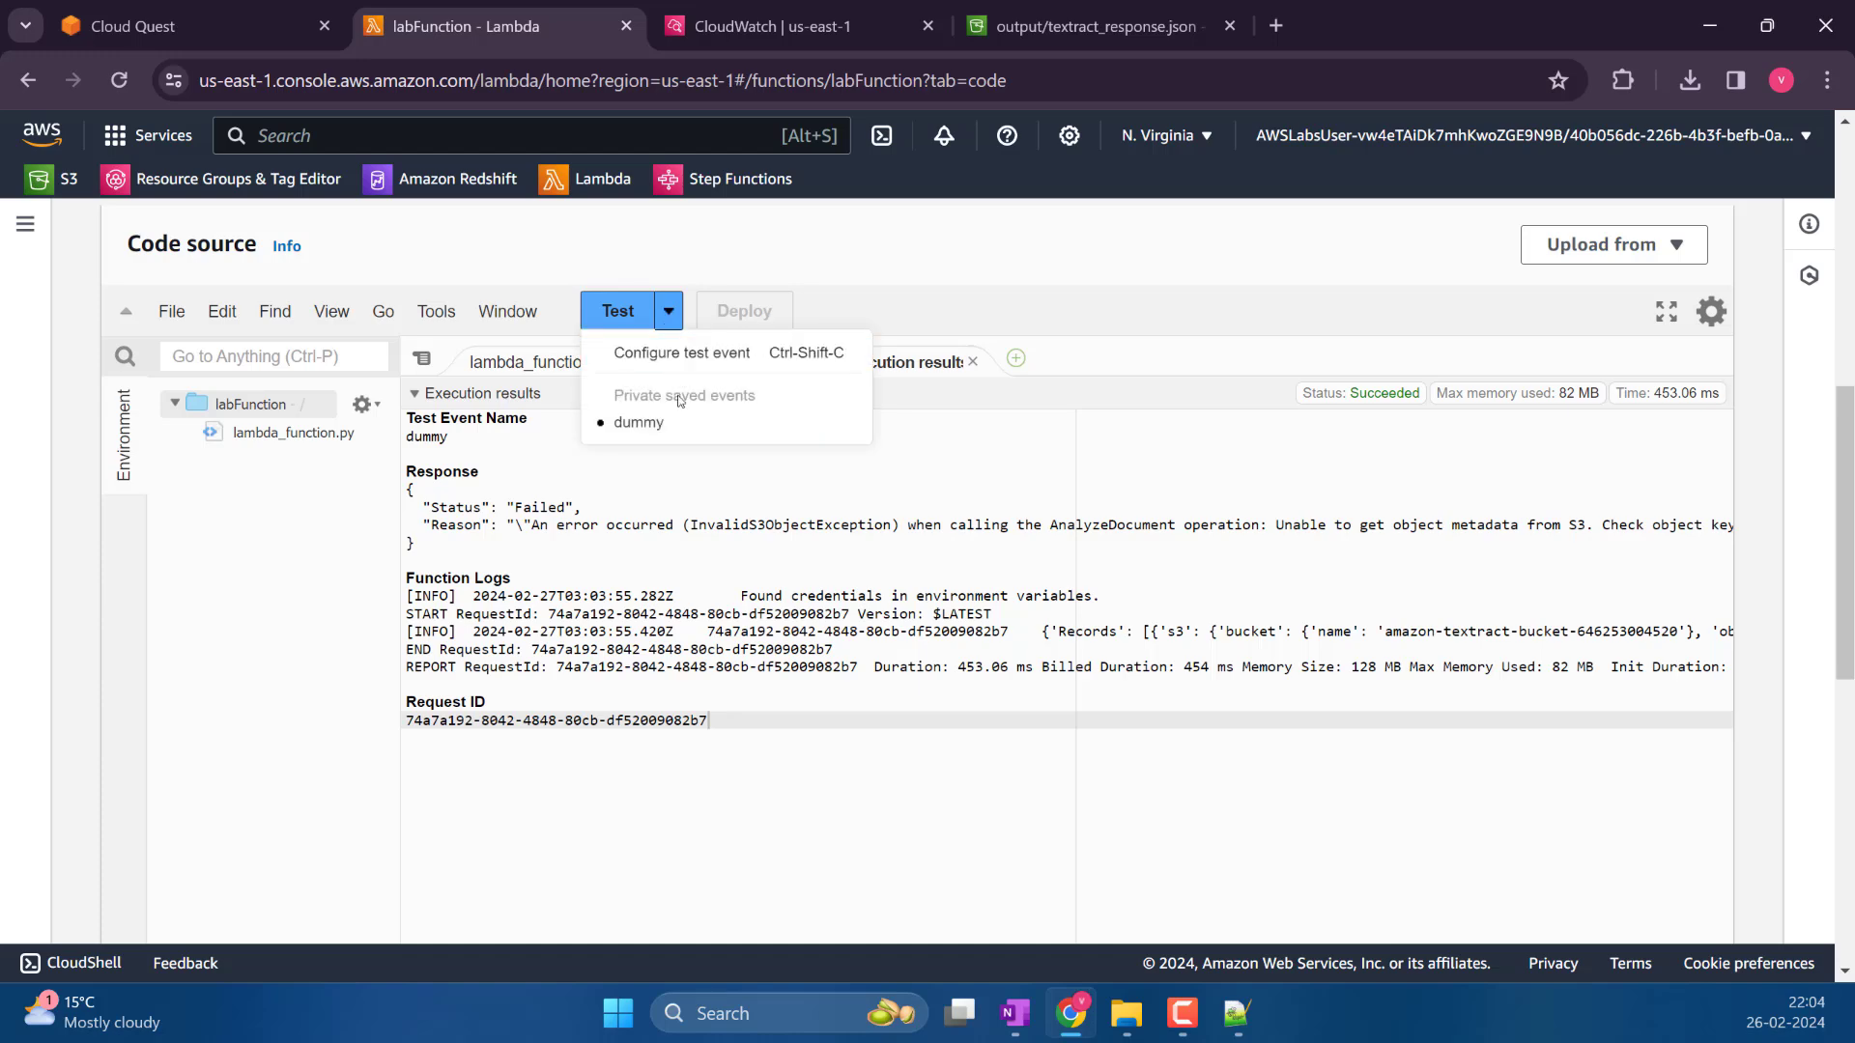
{"action": "left_click", "coordinate": [696, 351]}
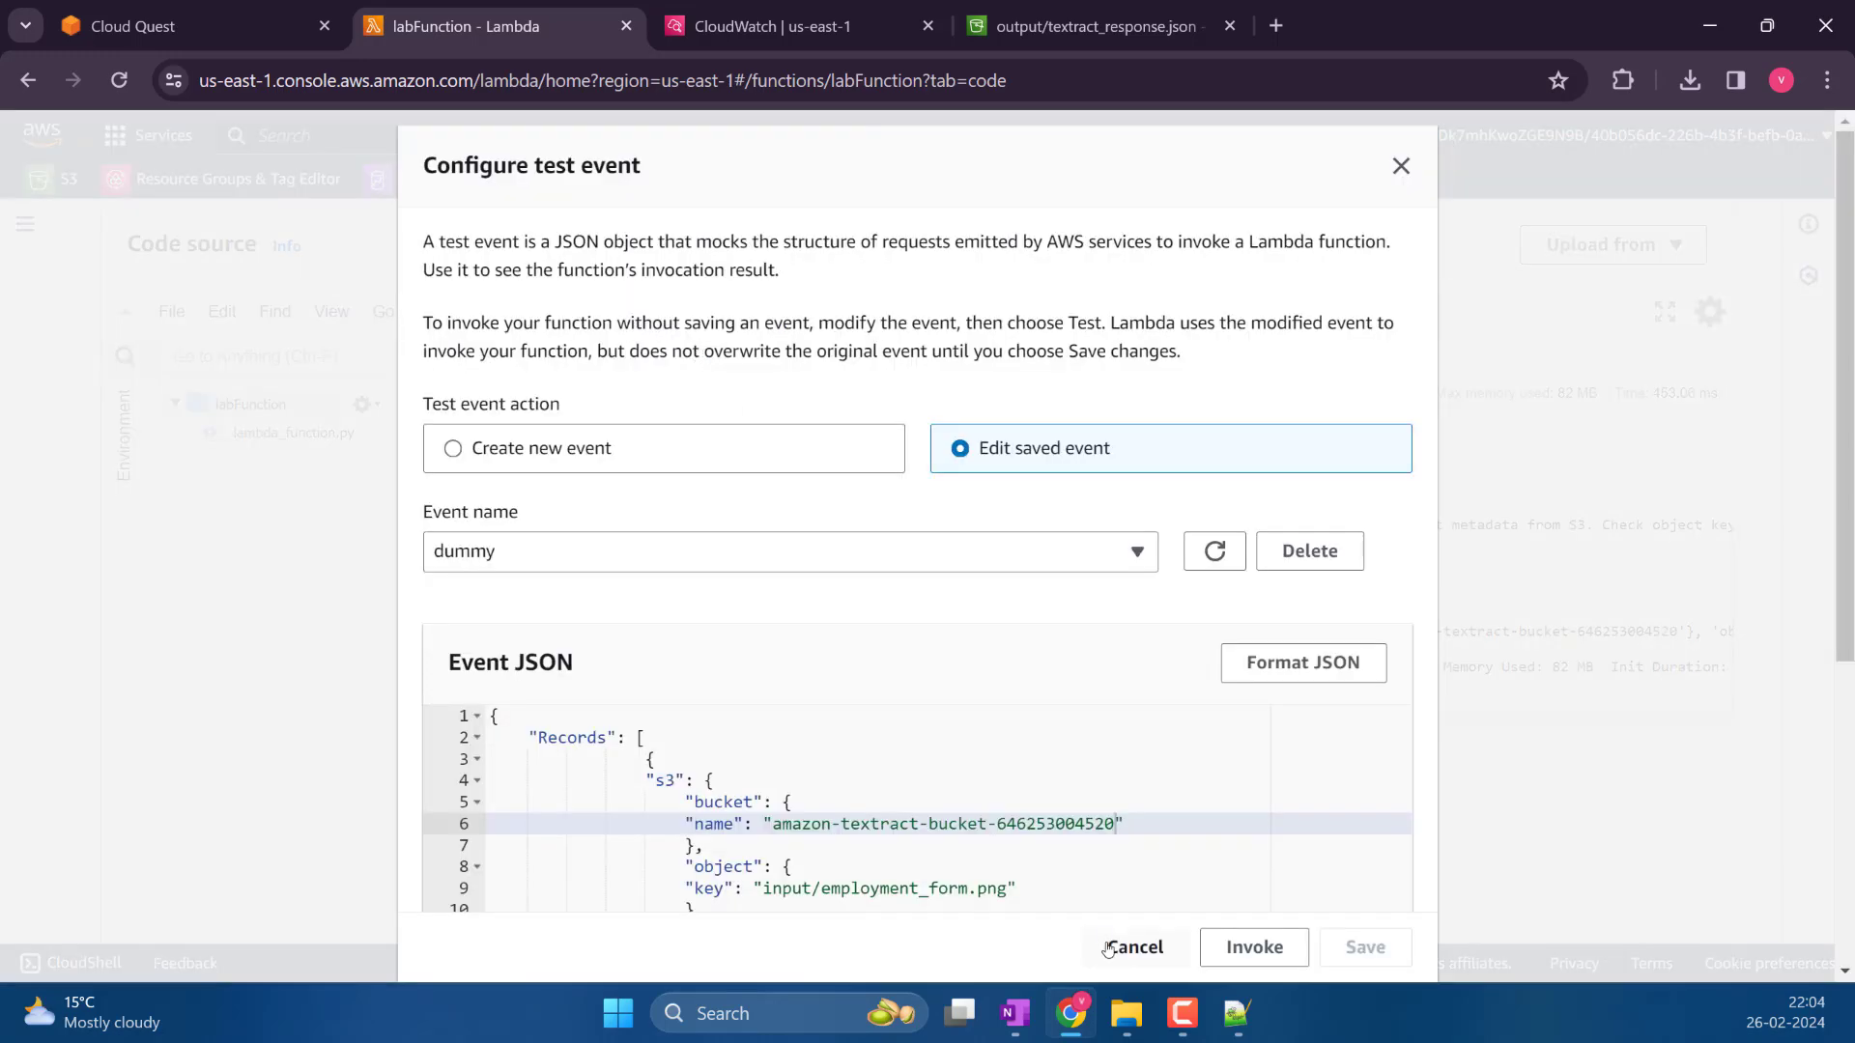
{"action": "scroll", "coordinate": [1085, 816], "scroll_direction": "down", "scroll_amount": 5}
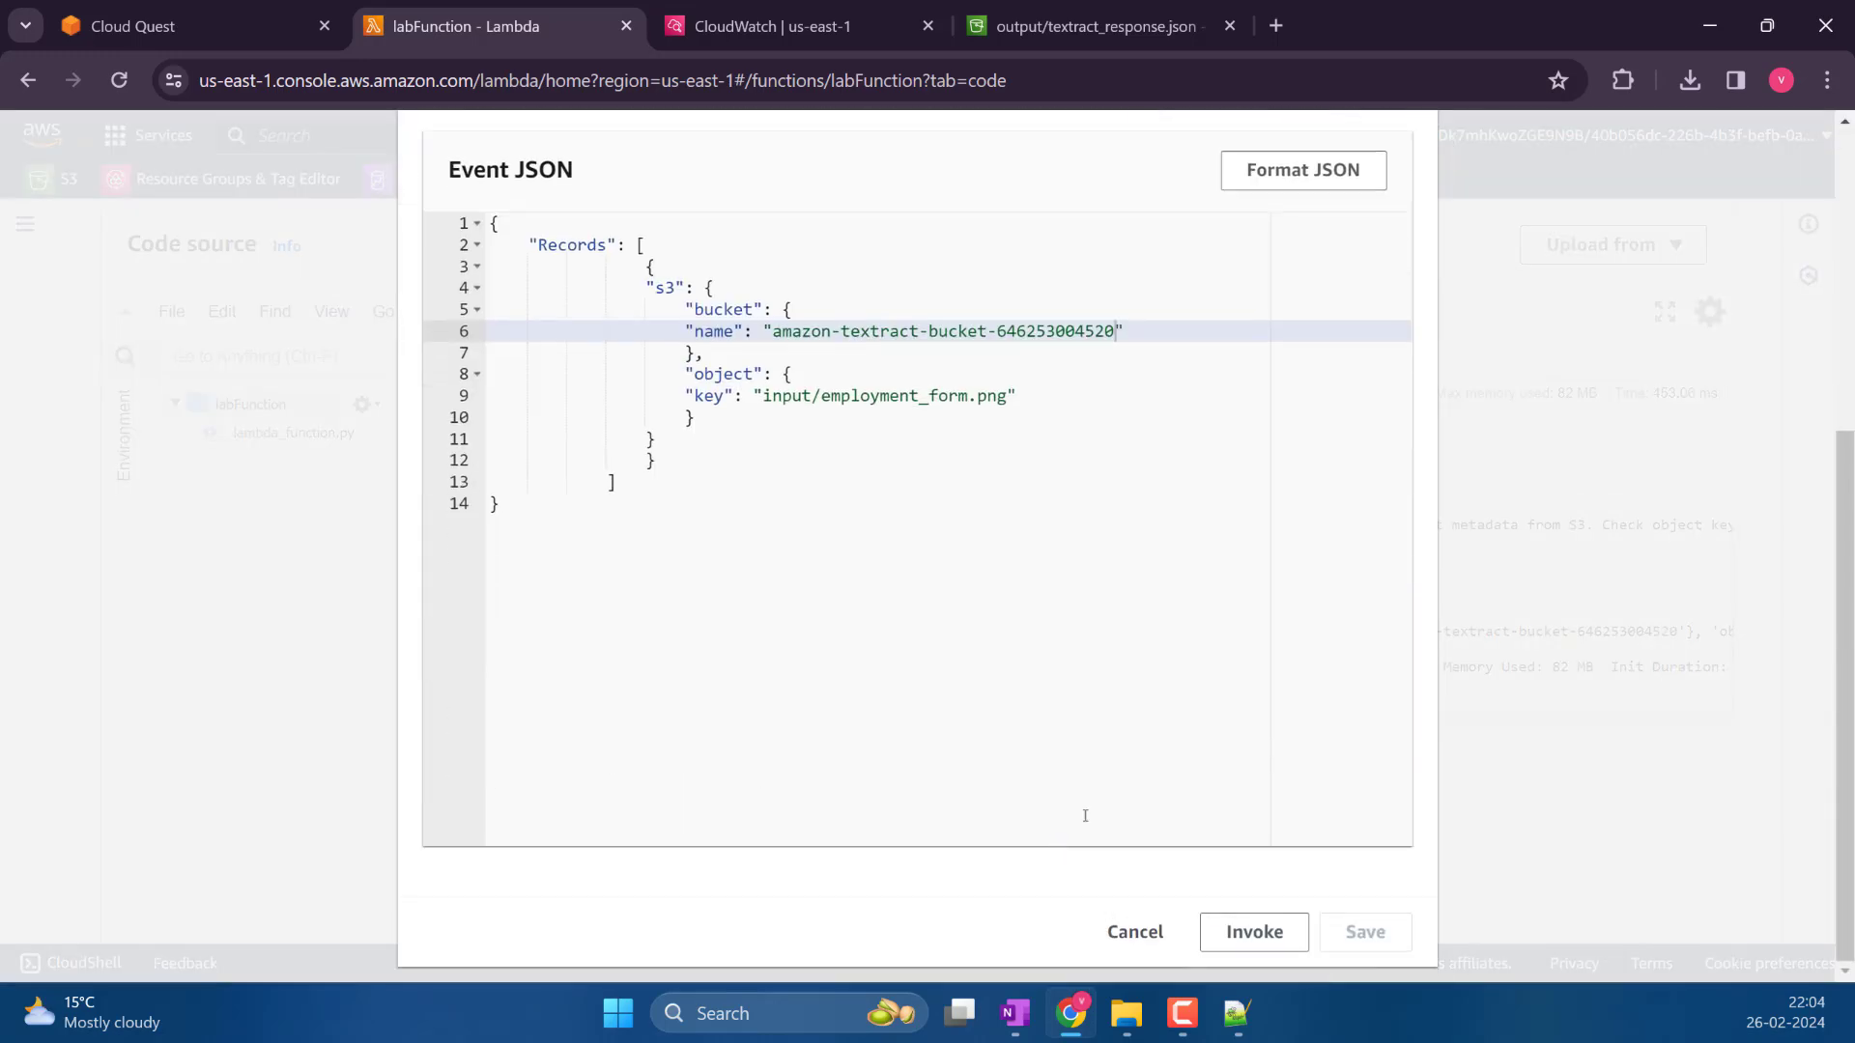
{"action": "left_click", "coordinate": [971, 396]}
{"action": "type", "text": "1"}
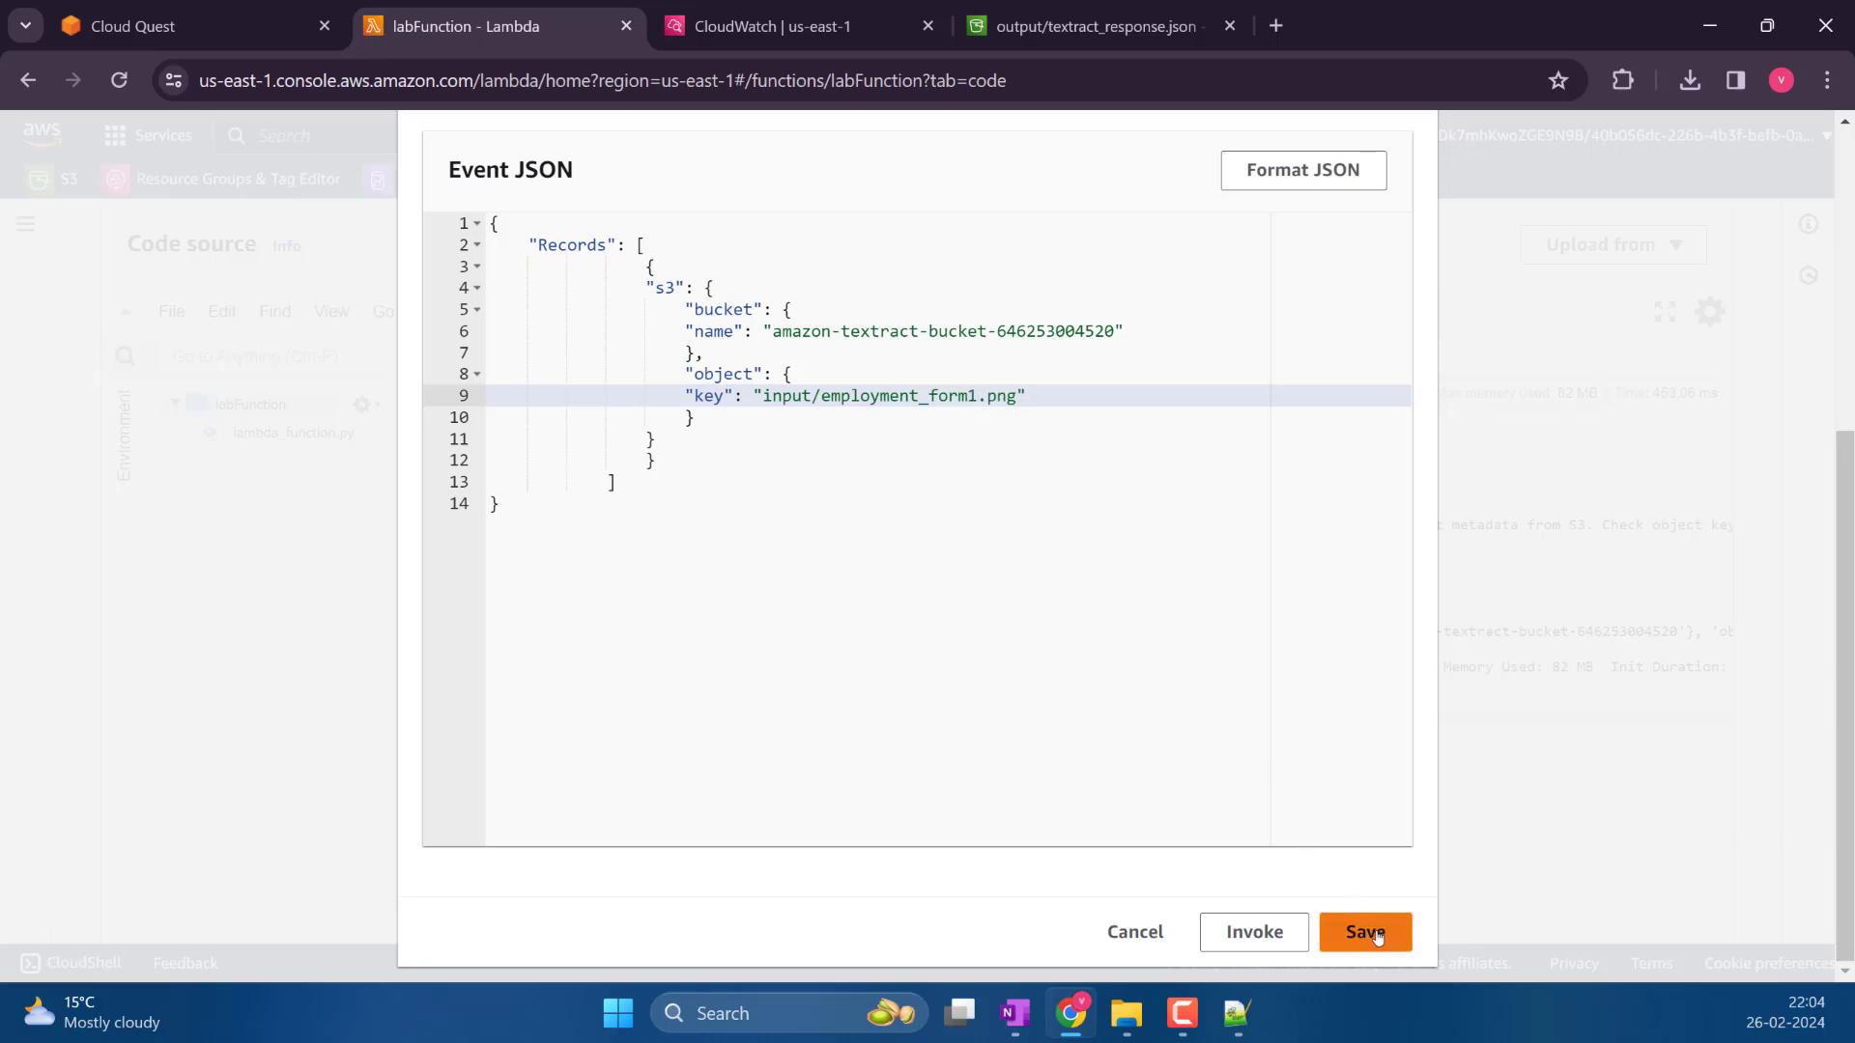
Copy the image's file name from the bucket's input/ folder, set the test event's key to input/employment_form (1).png and save it
{"action": "left_click", "coordinate": [1097, 26]}
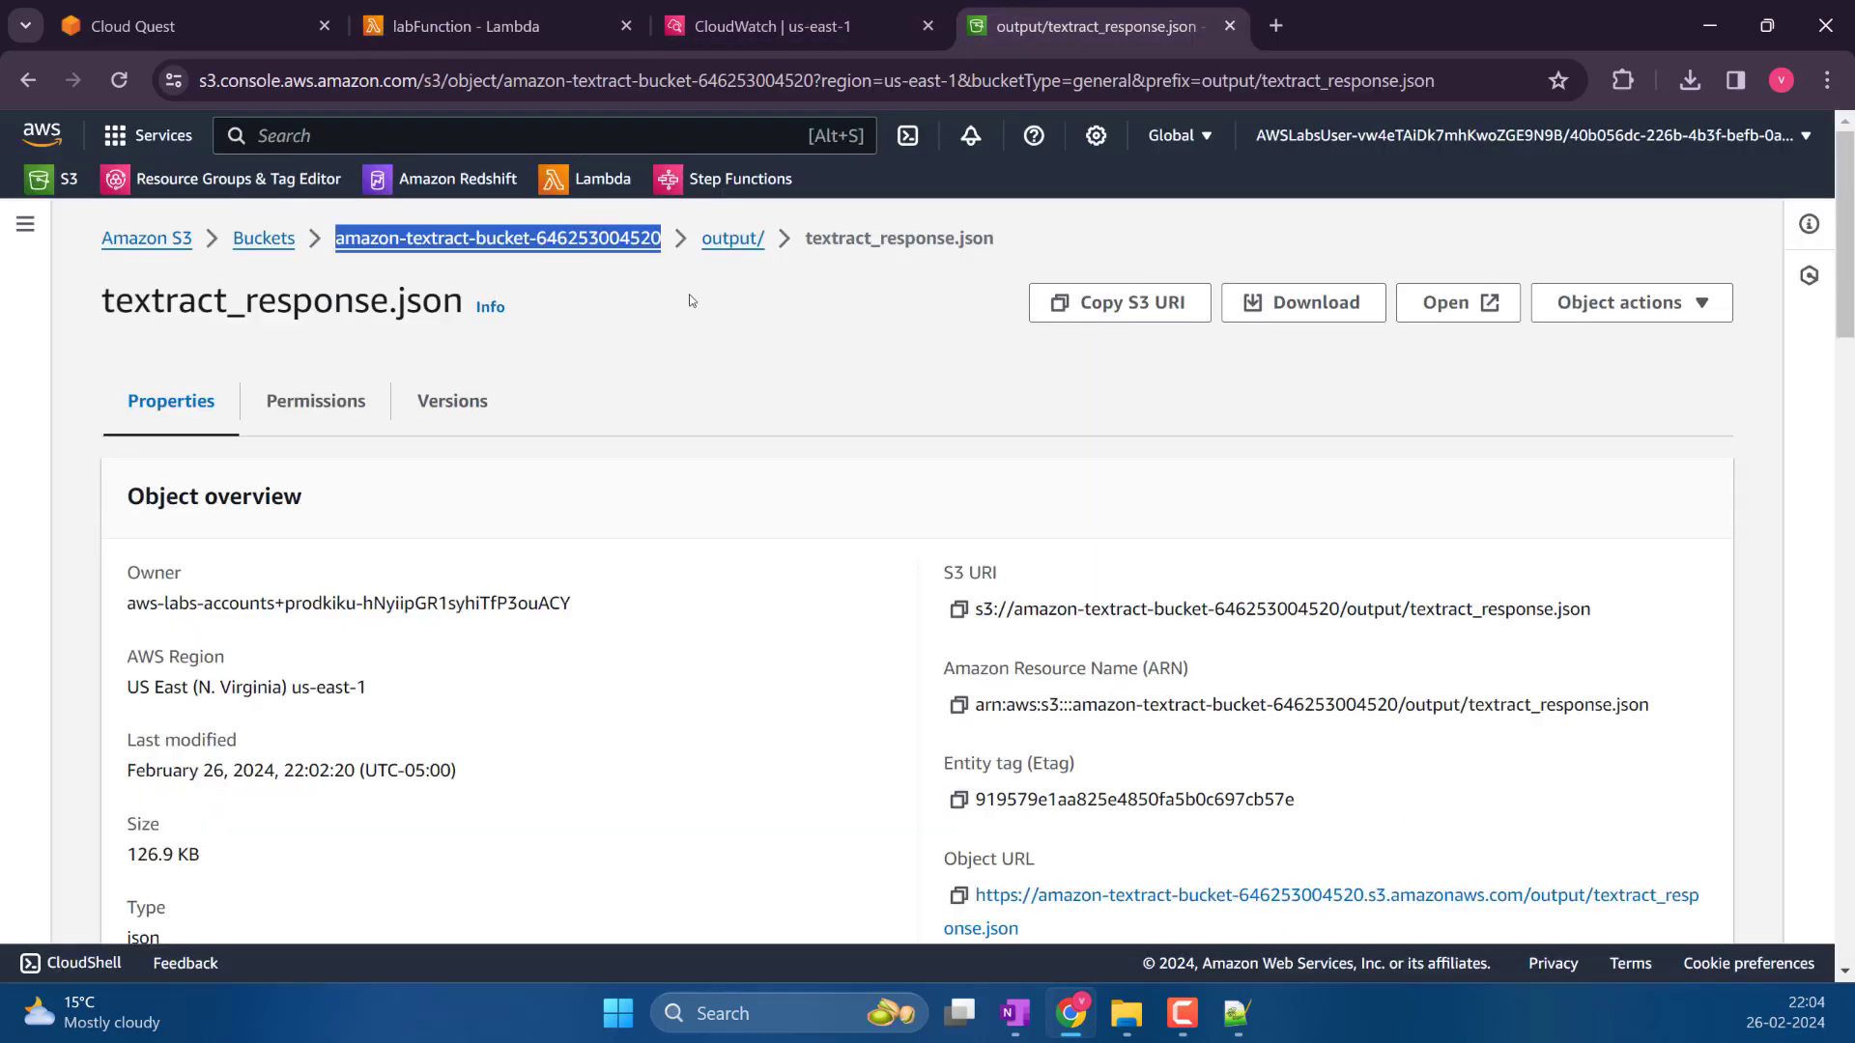
{"action": "left_click", "coordinate": [555, 239]}
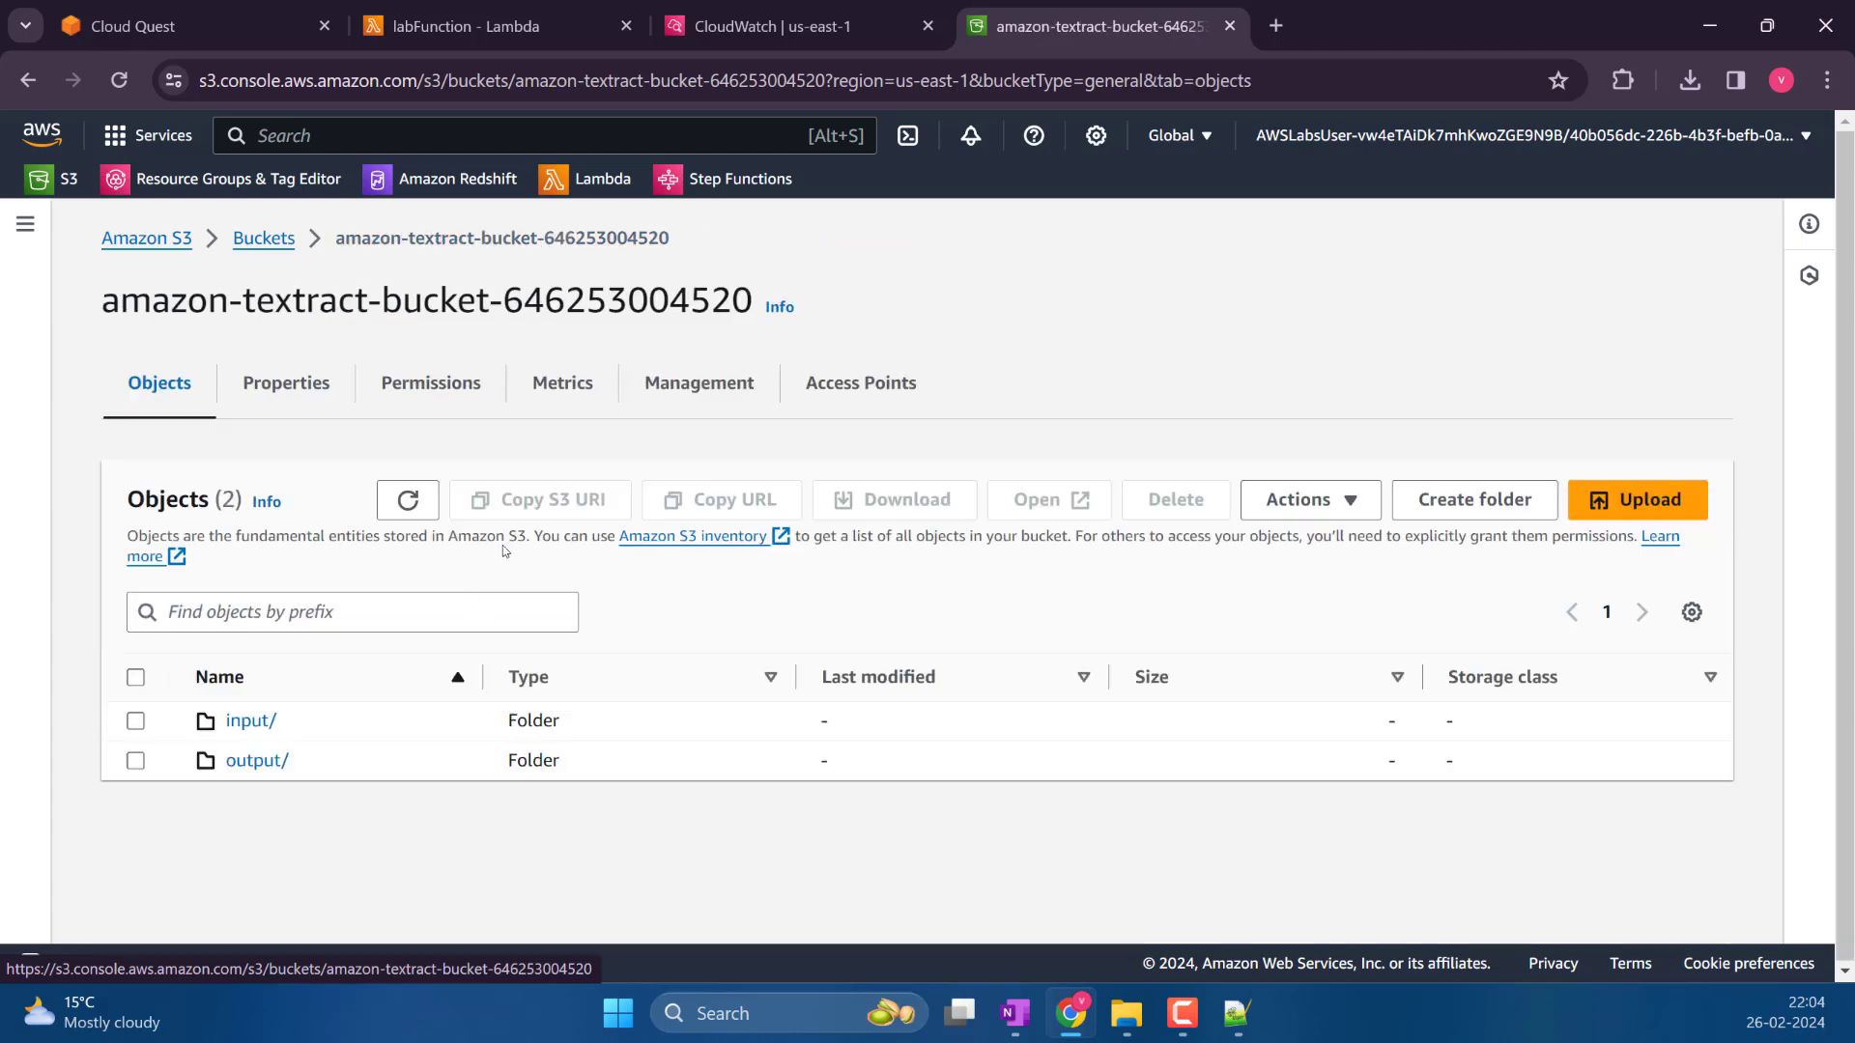
{"action": "left_click", "coordinate": [251, 723]}
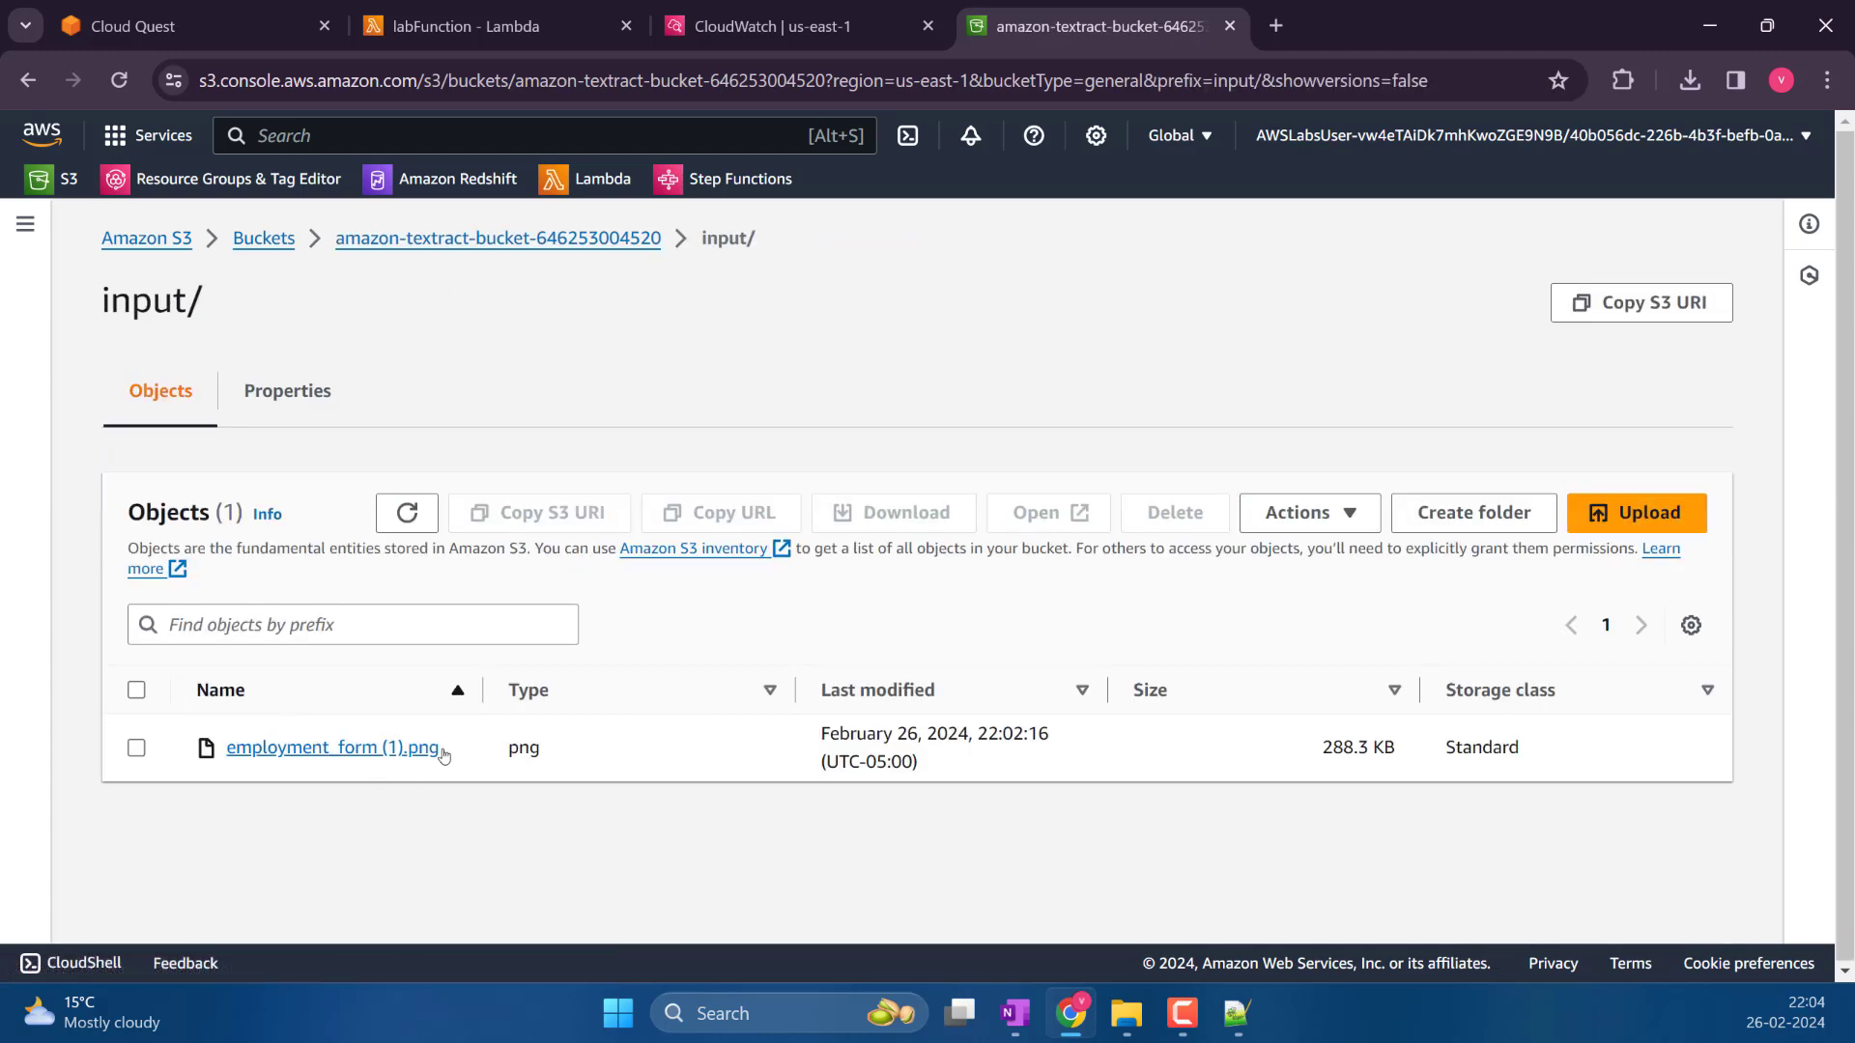
{"action": "left_click_drag", "start_coordinate": [444, 755], "coordinate": [224, 749]}
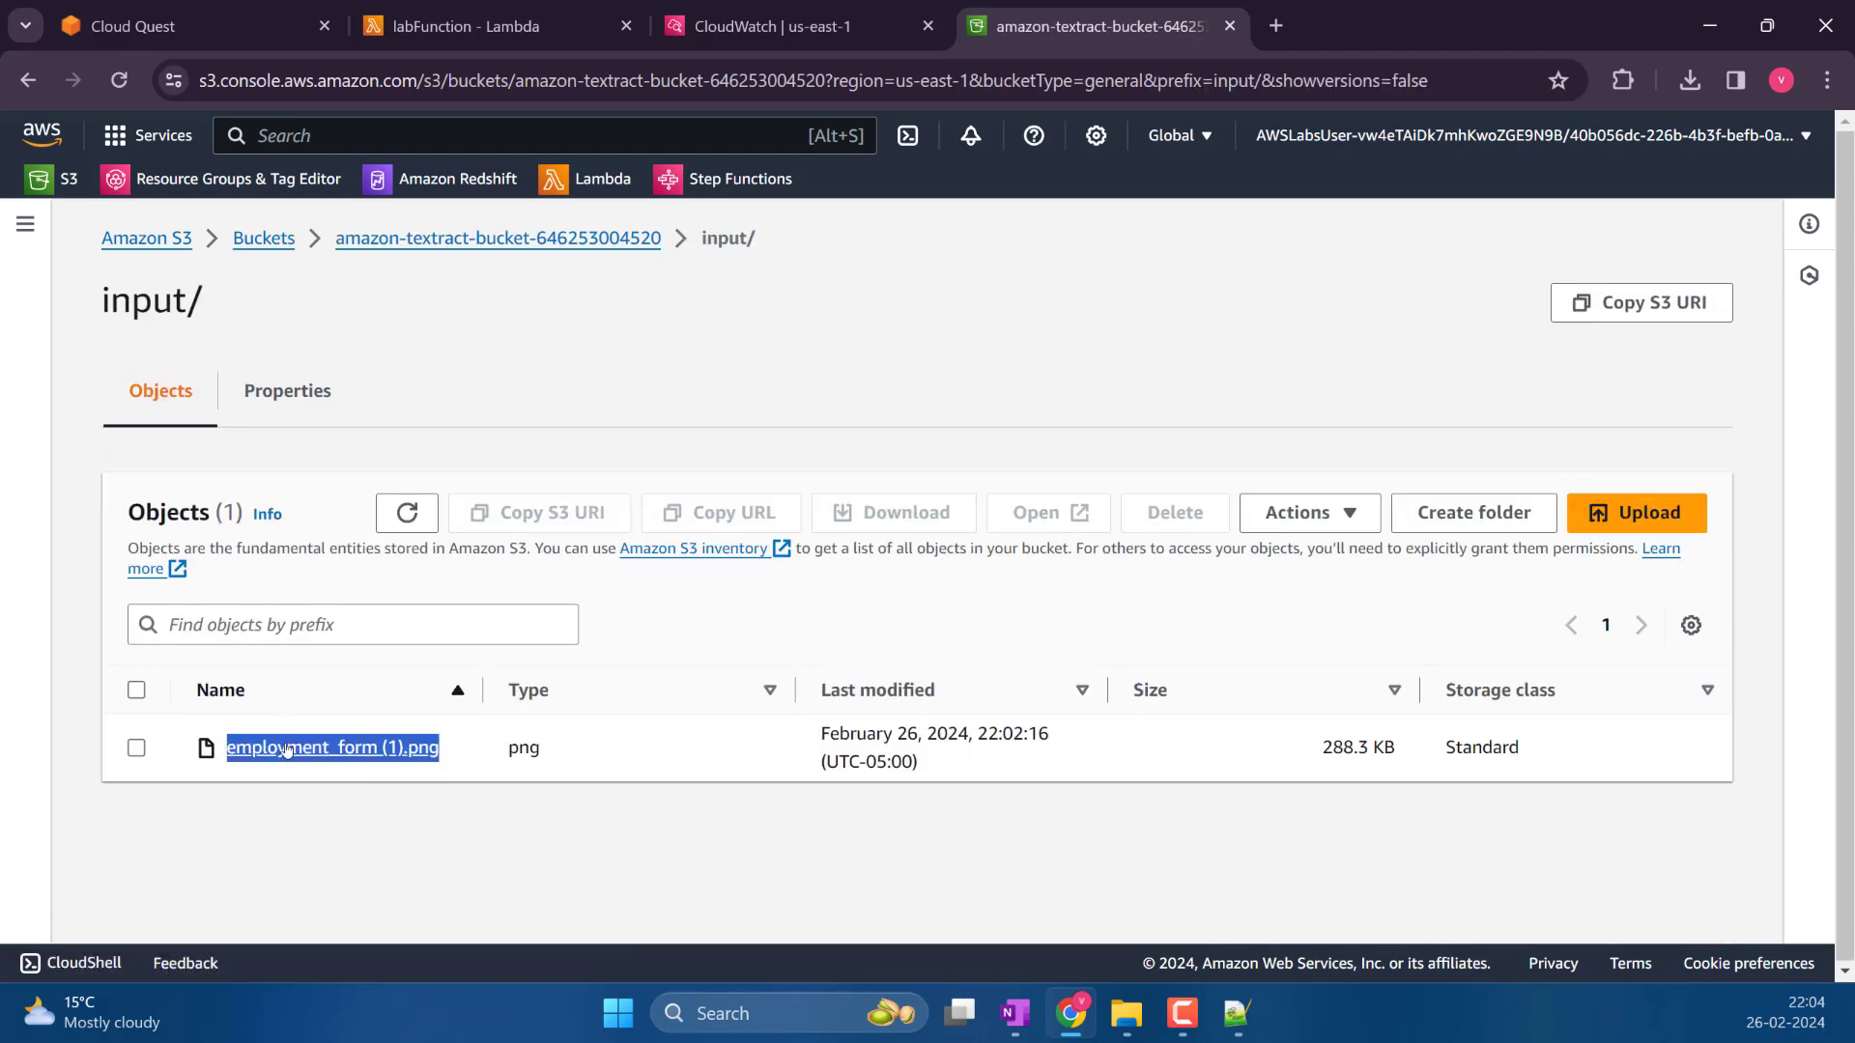
{"action": "left_click", "coordinate": [881, 6]}
{"action": "left_click", "coordinate": [514, 5]}
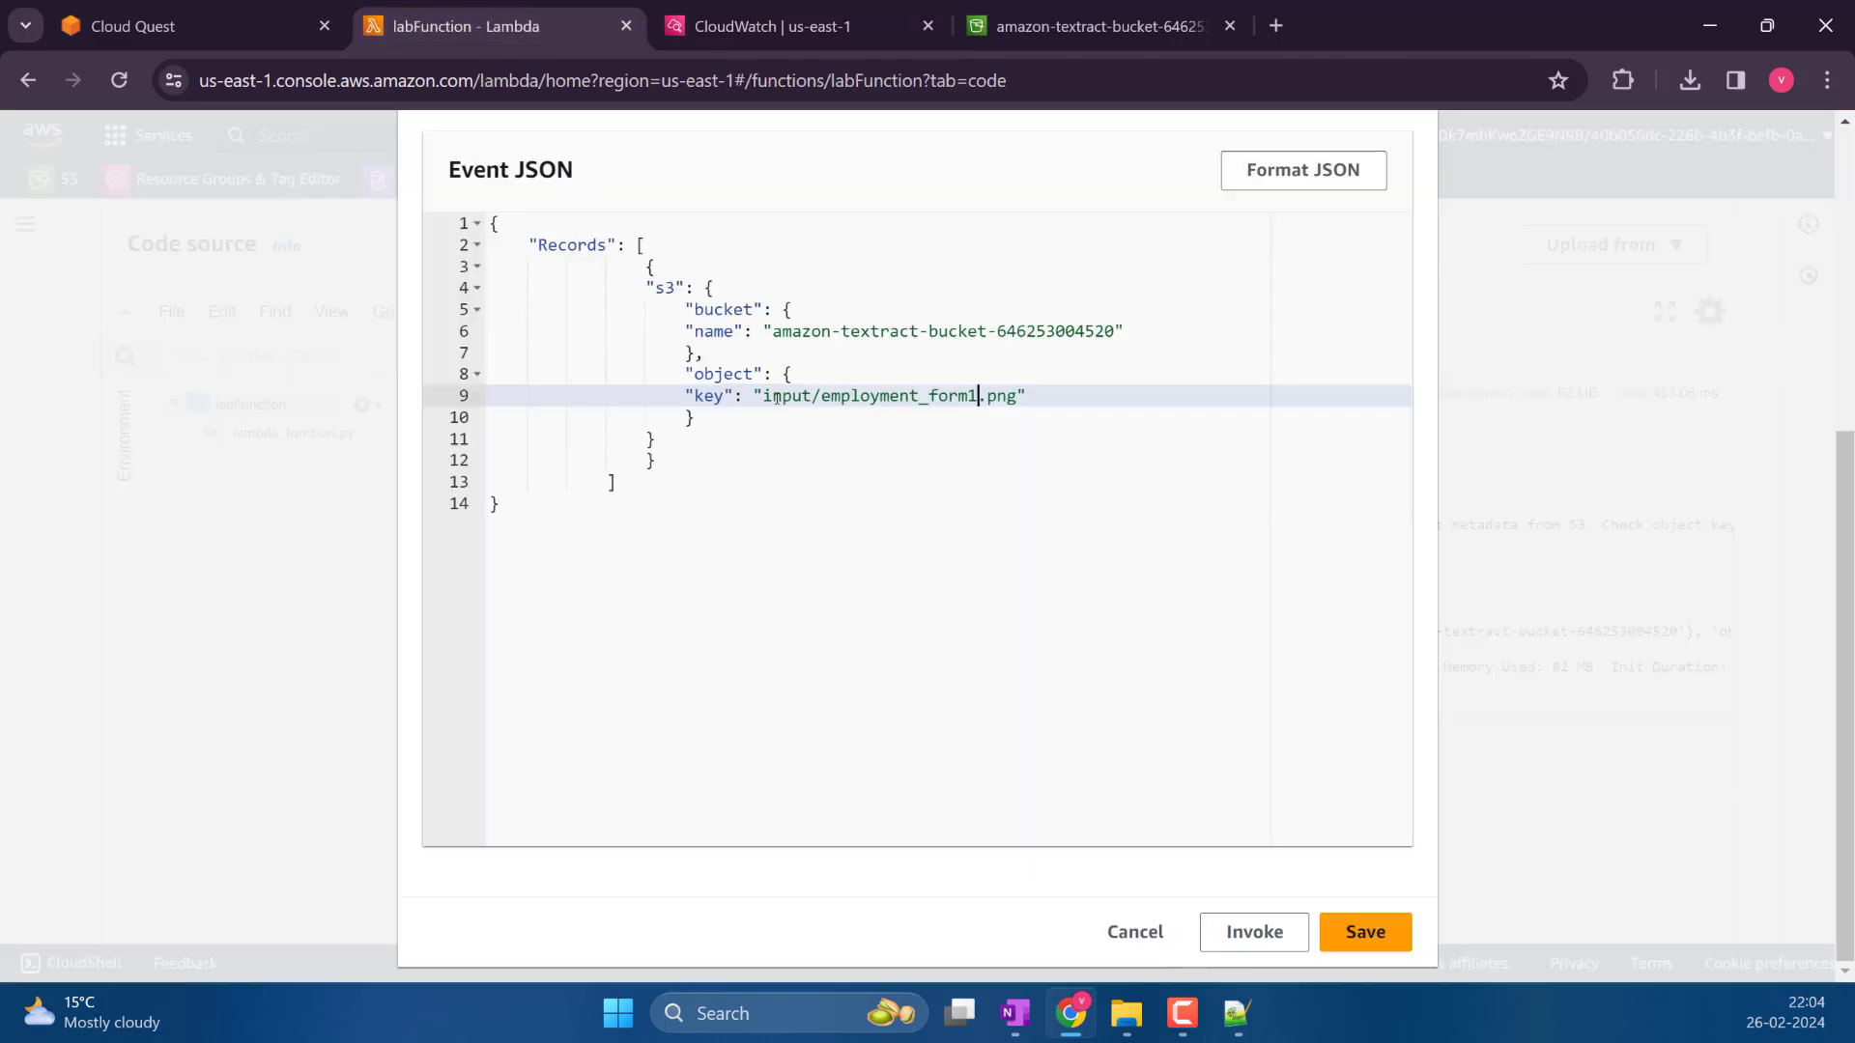
{"action": "left_click_drag", "start_coordinate": [824, 396], "coordinate": [1017, 396]}
{"action": "key", "text": "ctrl+v"}
{"action": "left_click", "coordinate": [1372, 927]}
Run the dummy test event again and review the table details in the function logs
{"action": "left_click", "coordinate": [617, 371]}
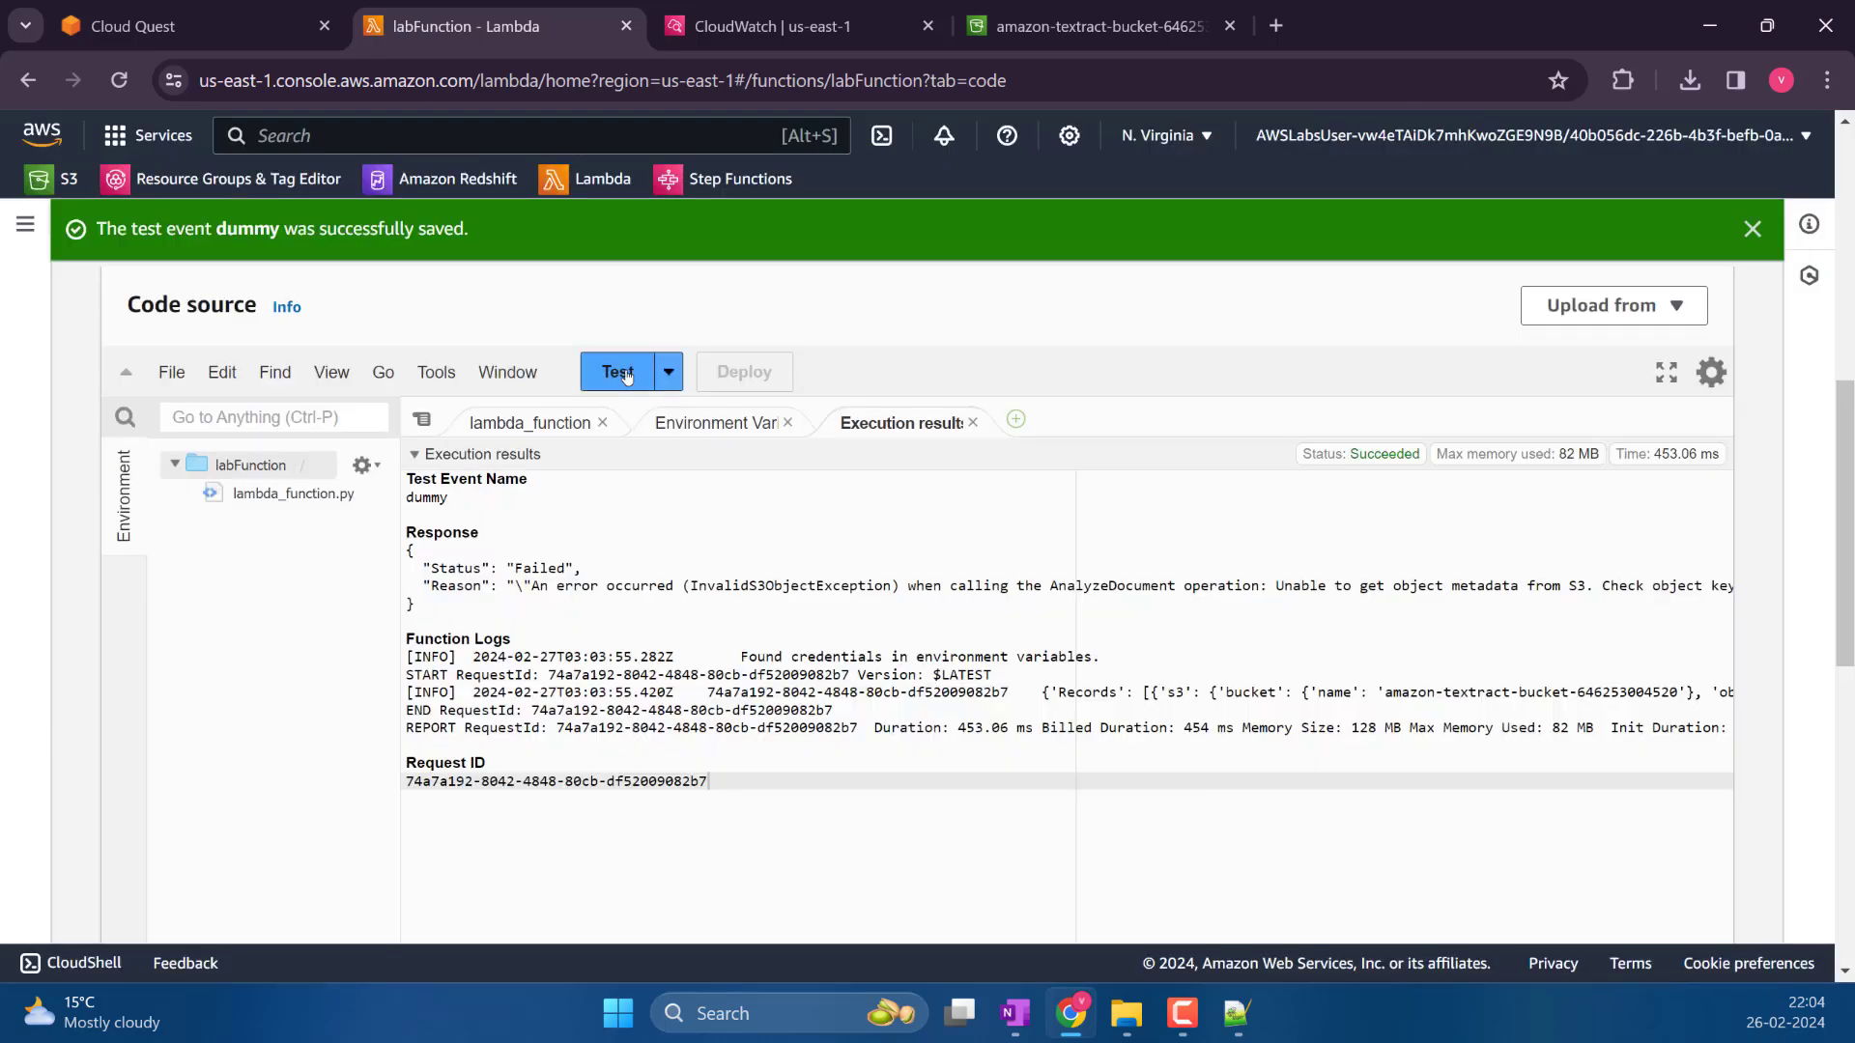
{"action": "left_click", "coordinate": [1752, 229]}
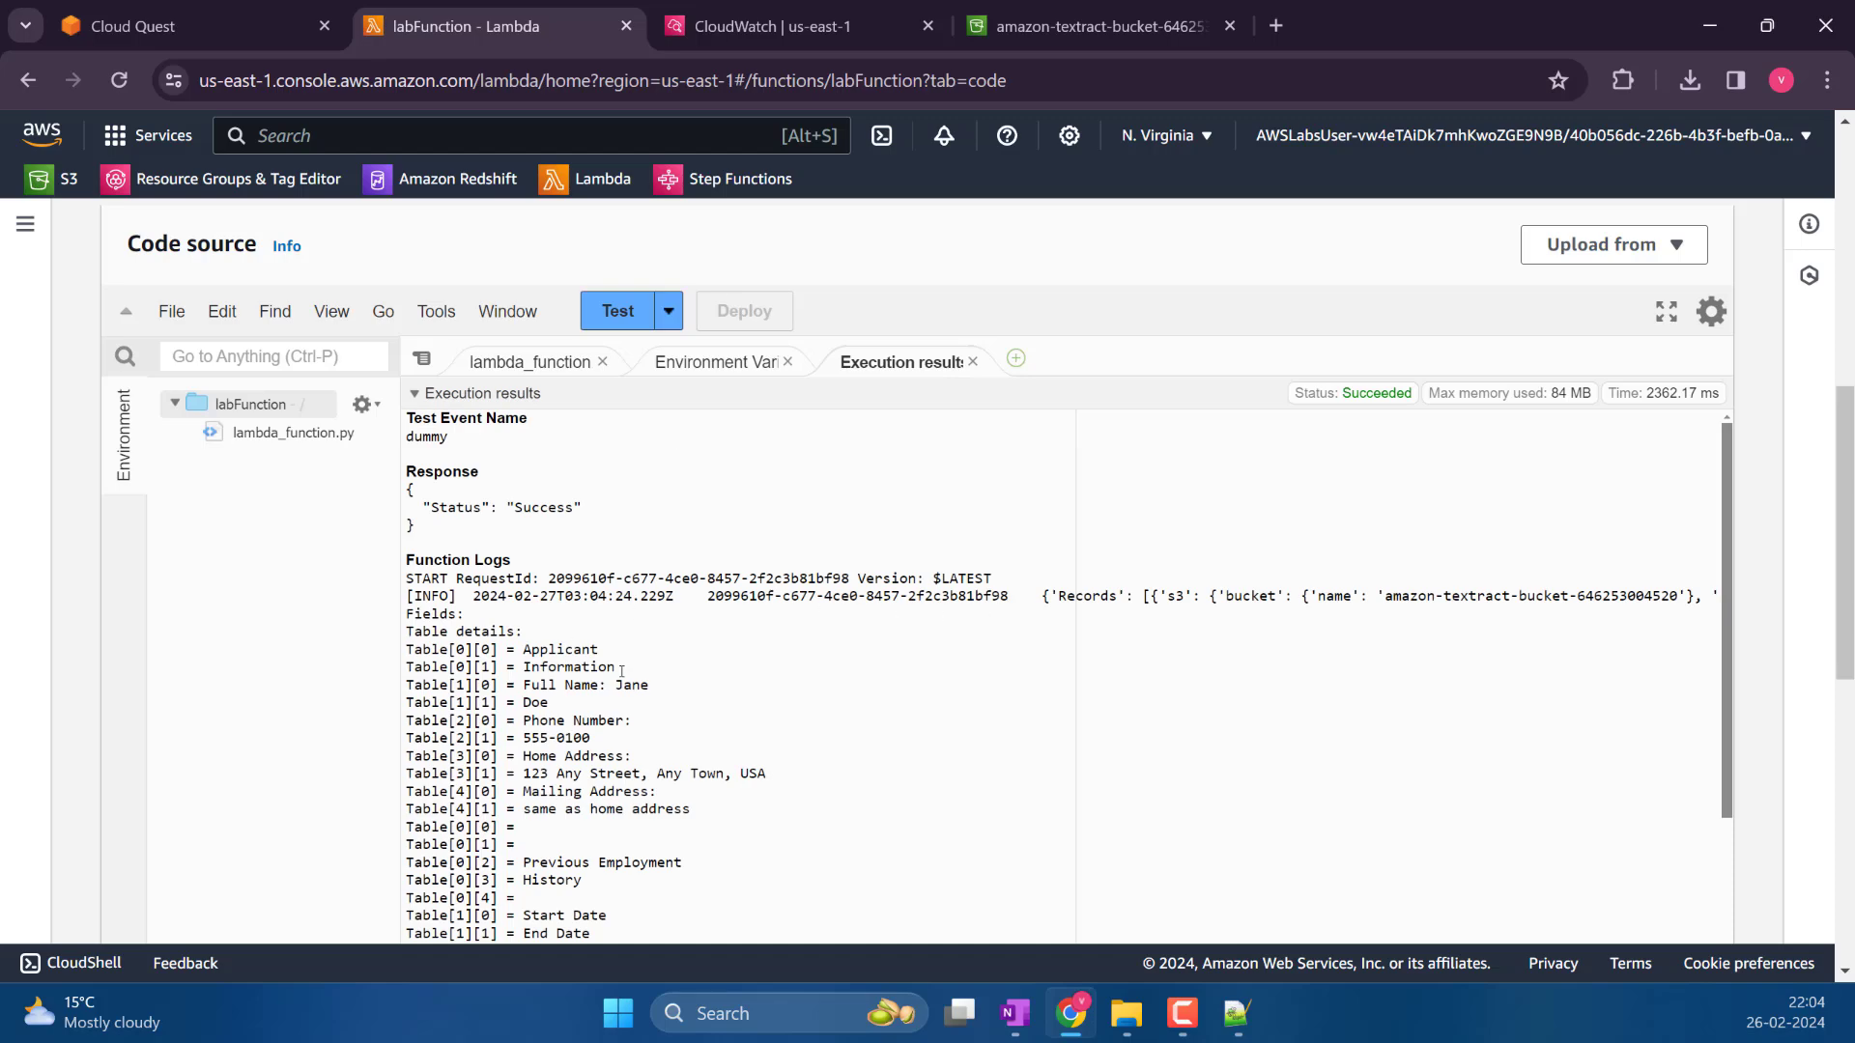
{"action": "scroll", "coordinate": [621, 671], "scroll_direction": "down", "scroll_amount": 10}
{"action": "scroll", "coordinate": [638, 656], "scroll_direction": "up", "scroll_amount": 10}
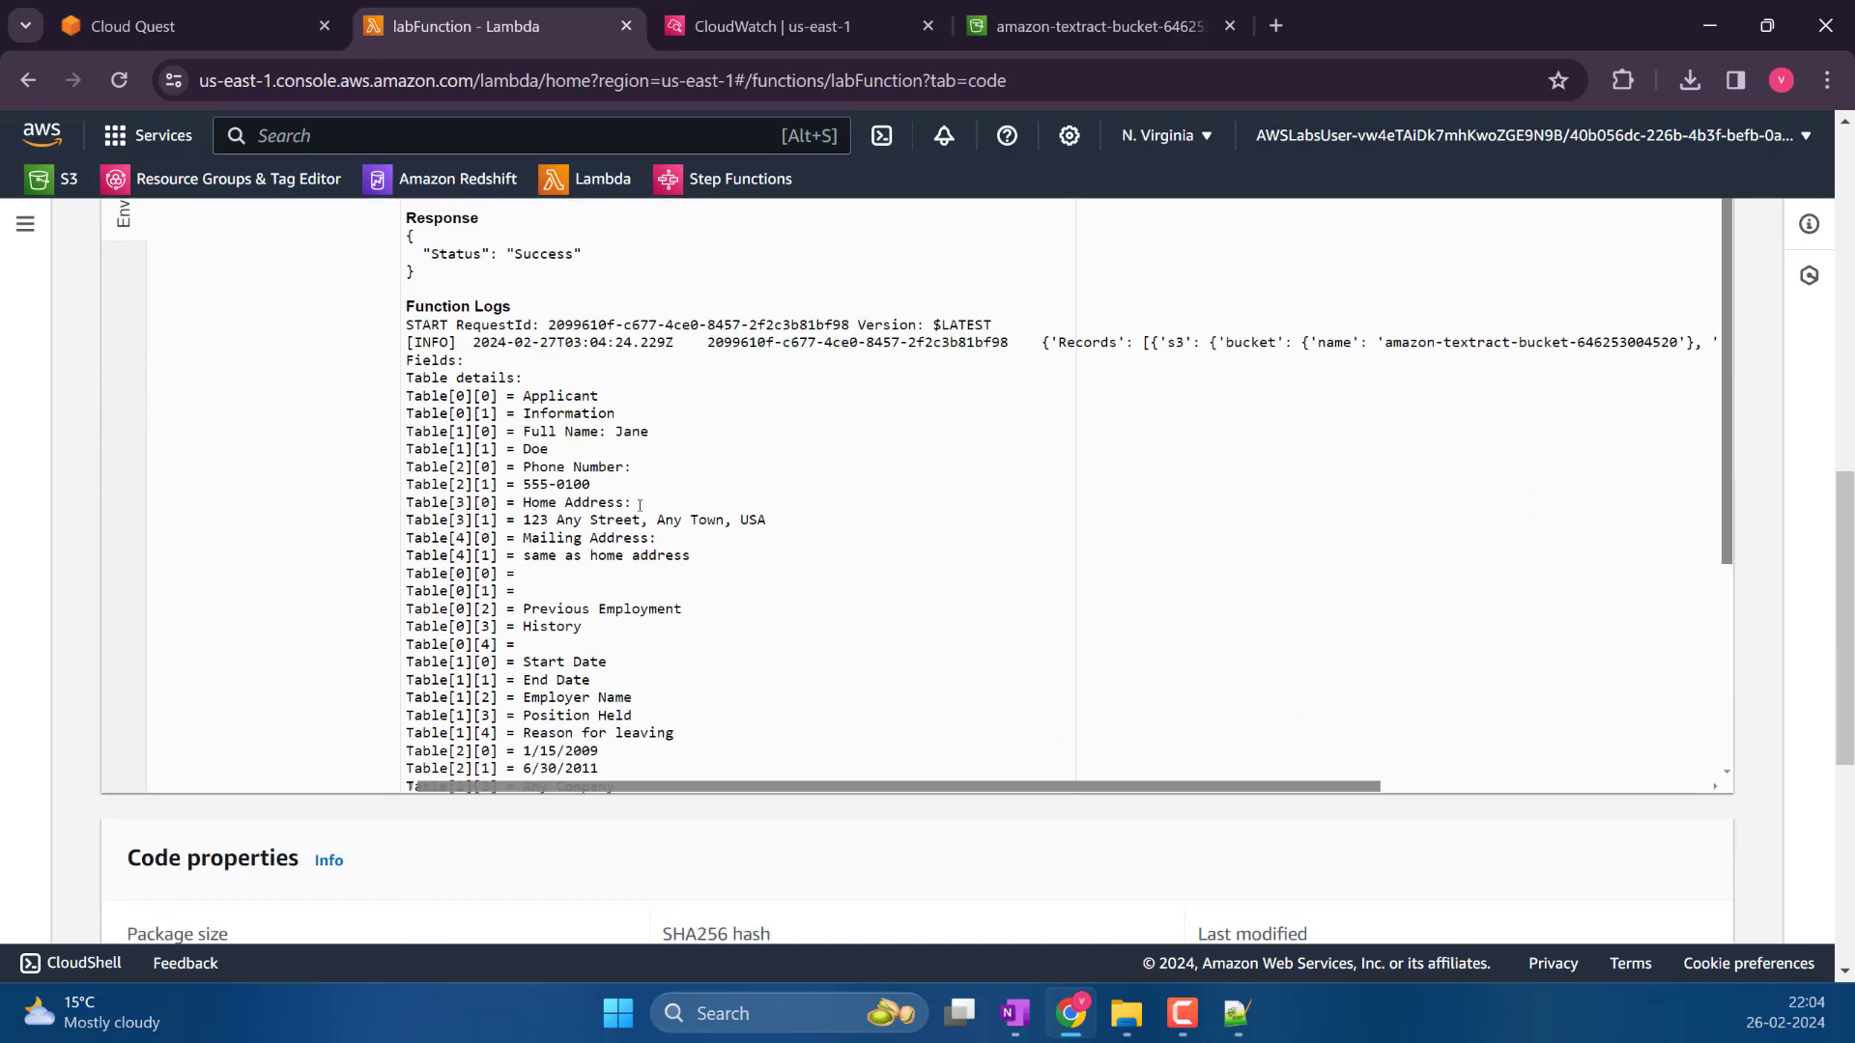
Switch to Cloud Quest, validate the DIY solution with the entered bucket name and exit the lab
{"action": "left_click", "coordinate": [228, 25]}
{"action": "left_click", "coordinate": [748, 371]}
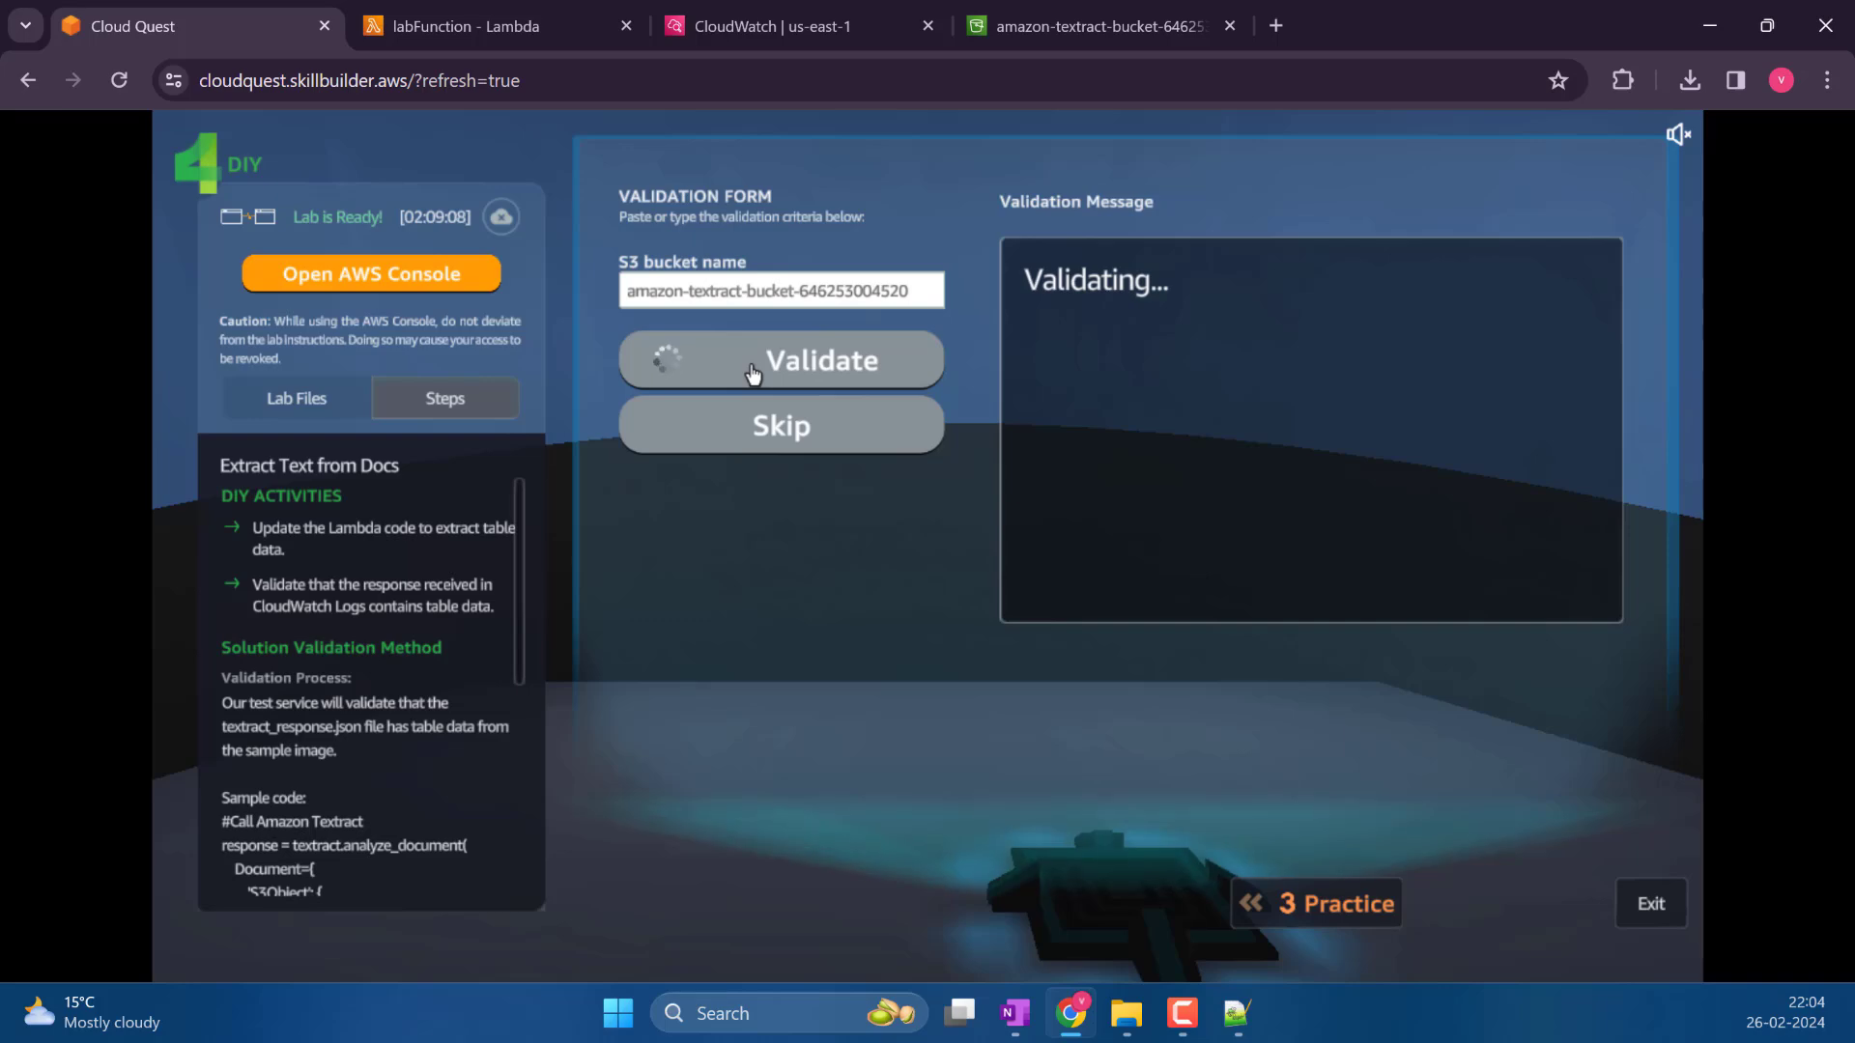
{"action": "left_click", "coordinate": [1825, 80]}
{"action": "left_click", "coordinate": [1822, 572]}
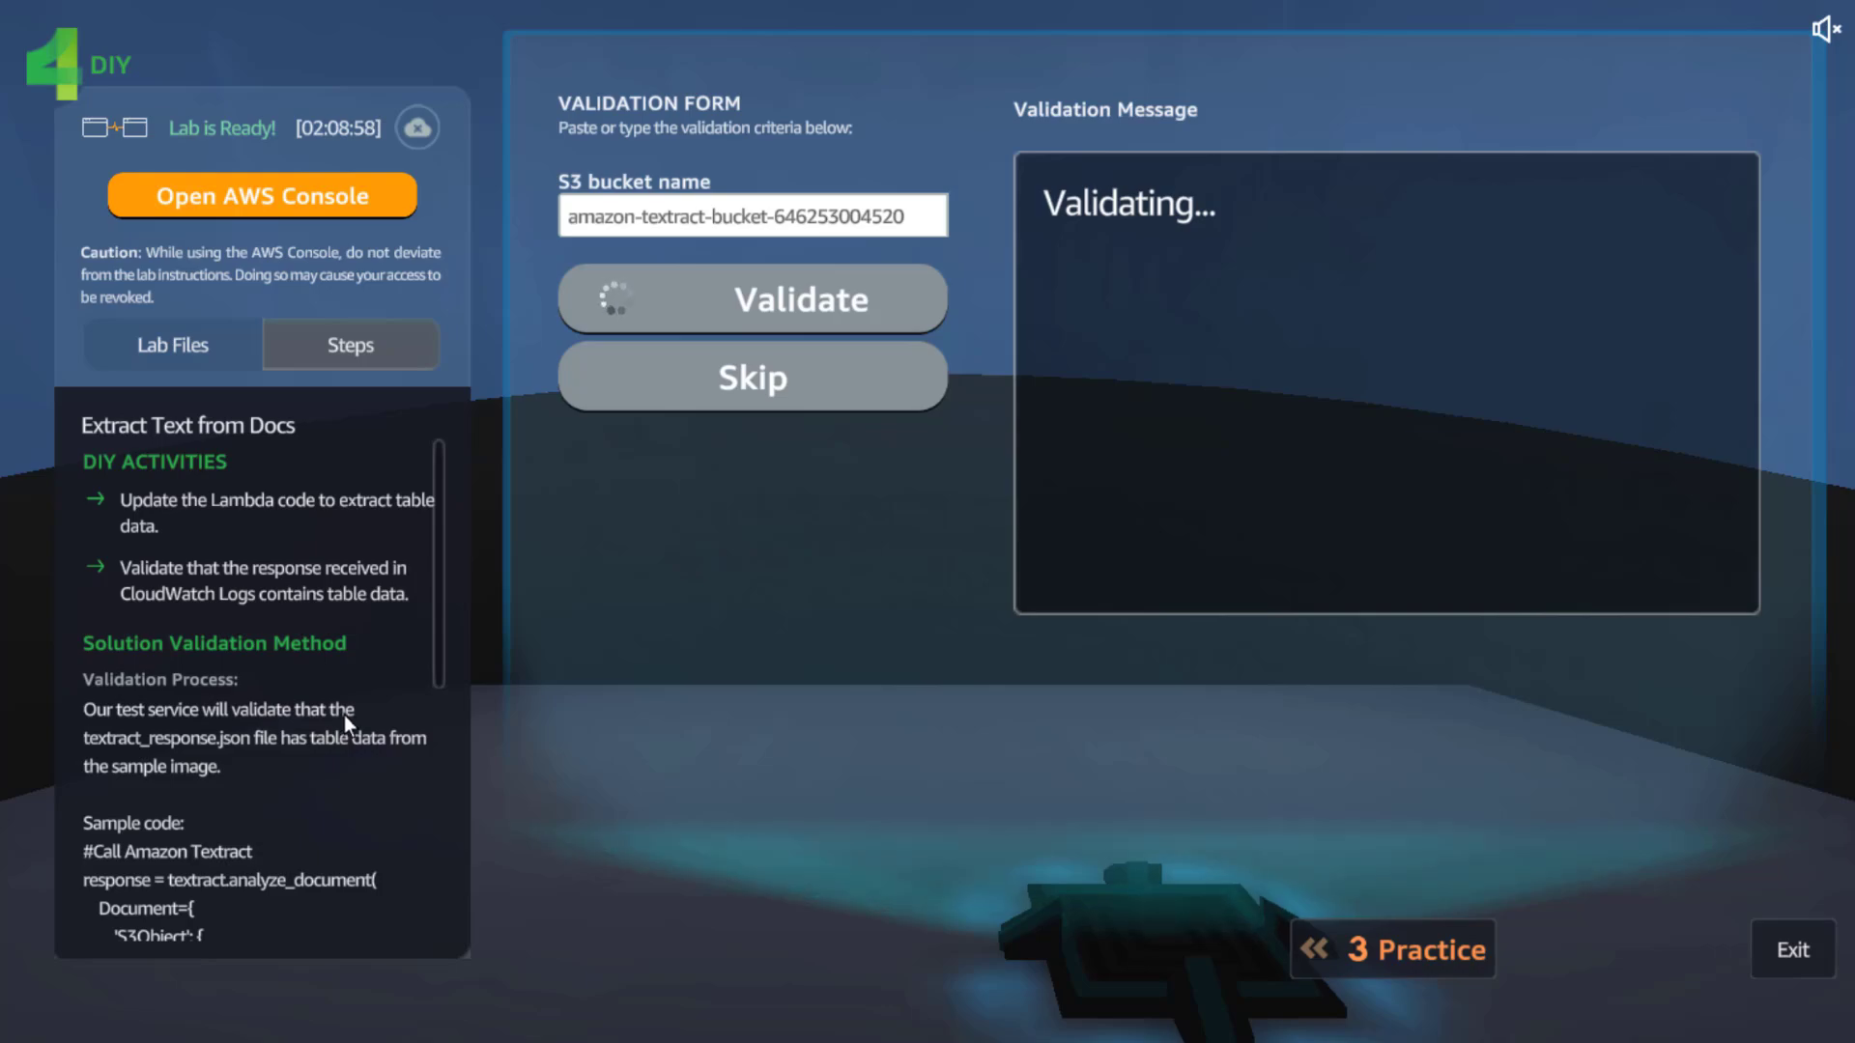
{"action": "scroll", "coordinate": [354, 715], "scroll_direction": "down", "scroll_amount": 1}
{"action": "left_click", "coordinate": [1787, 969]}
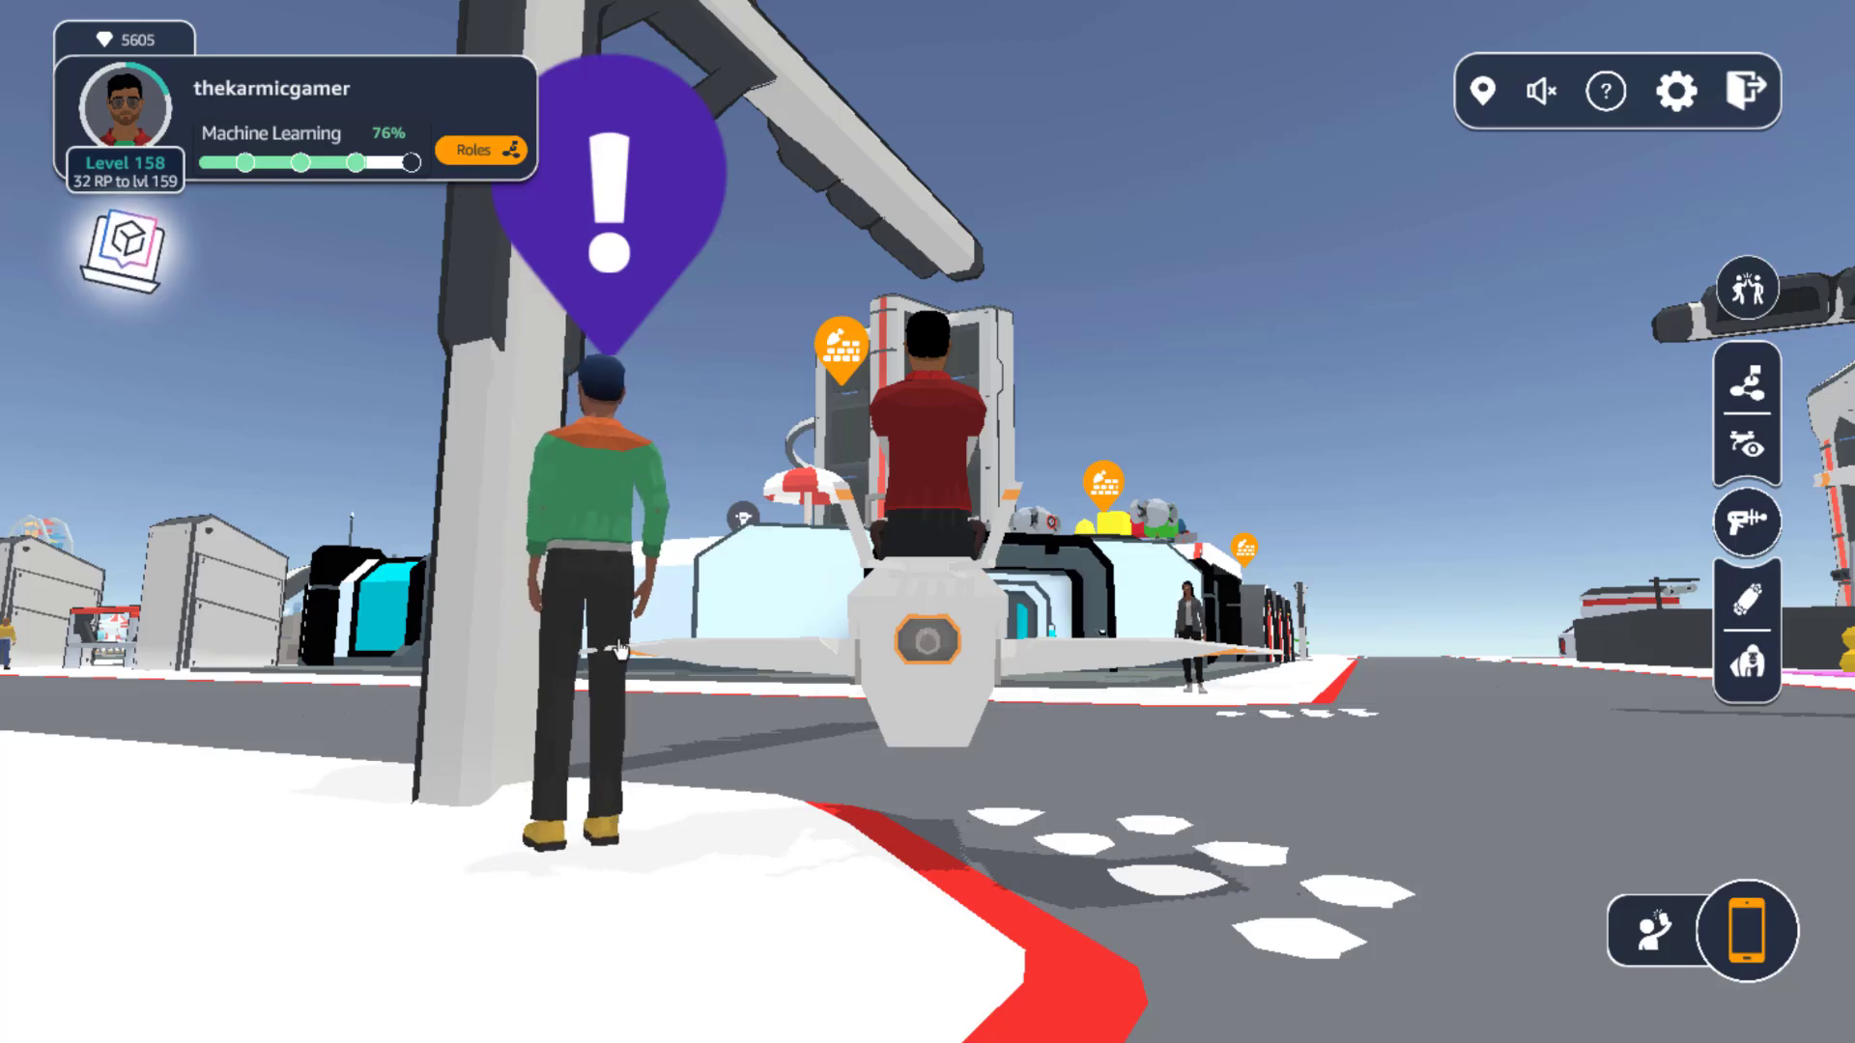
Talk to the quest character, go through the Extract Text from Docs dialogue and collect the middle reward option
{"action": "left_click", "coordinate": [625, 249]}
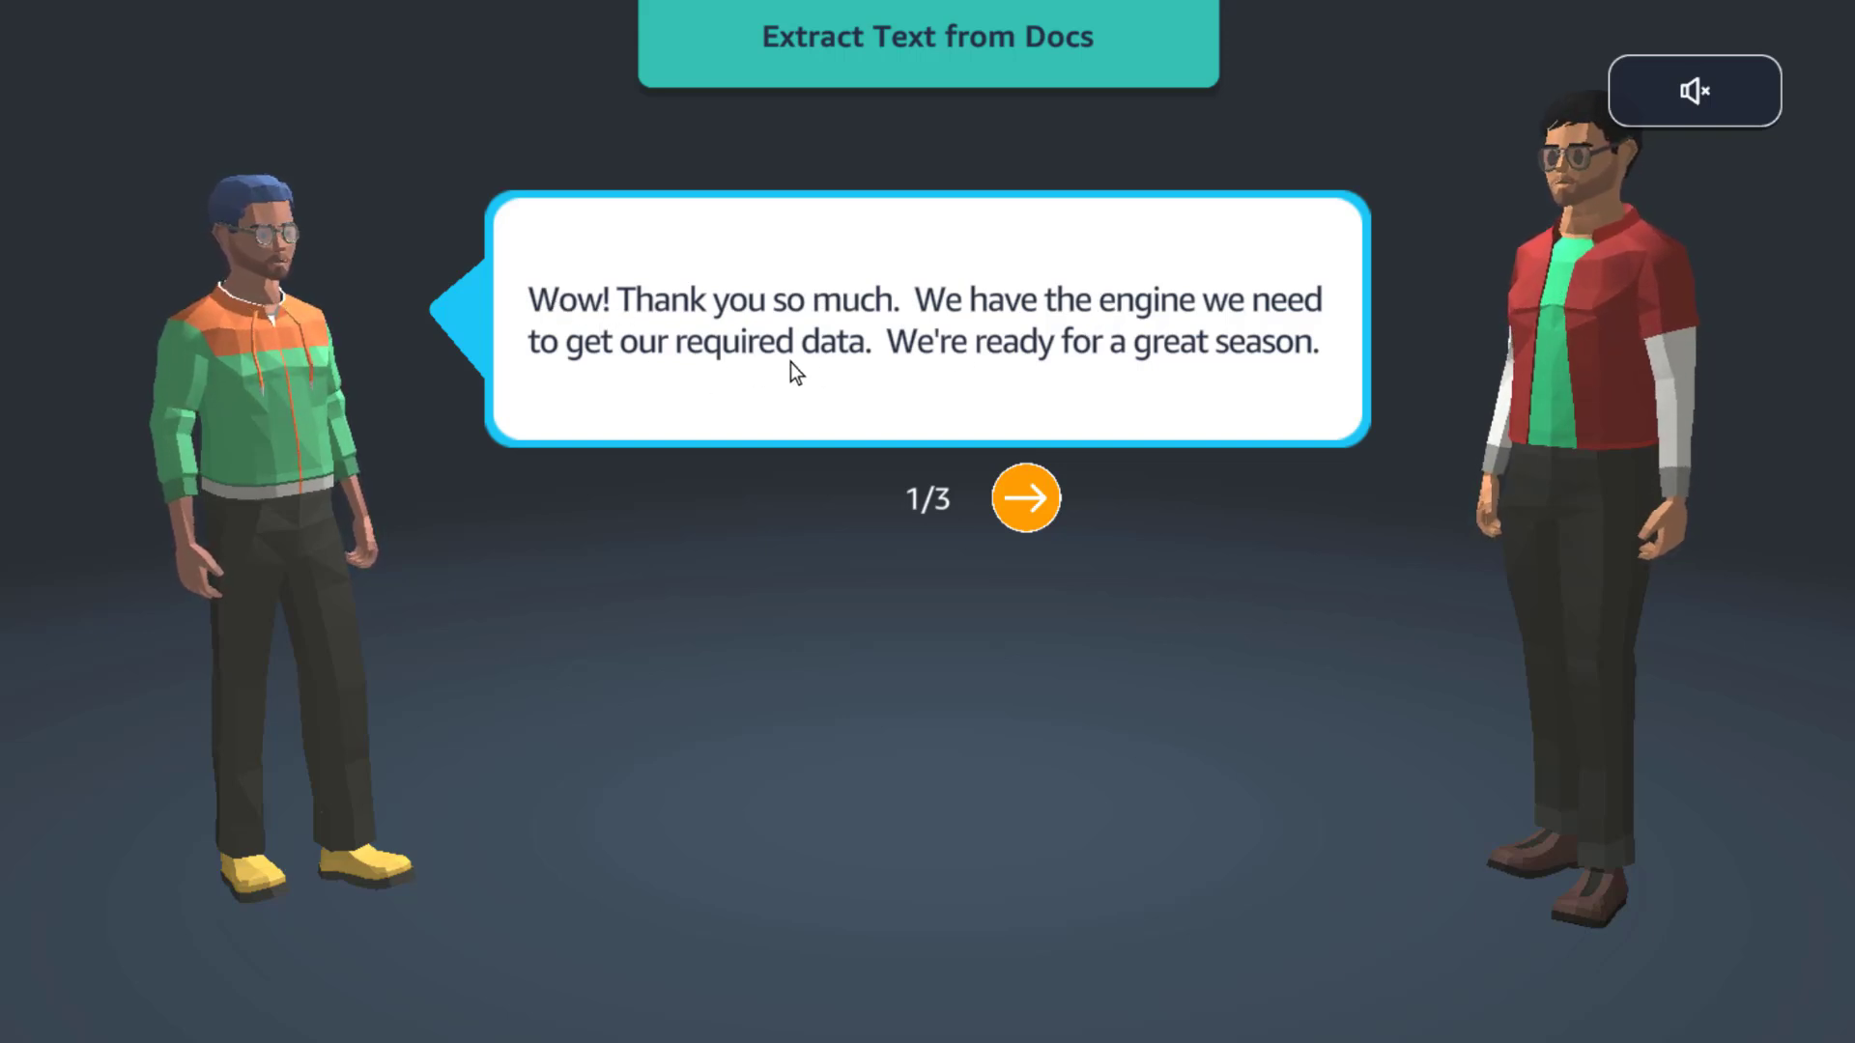
{"action": "left_click", "coordinate": [1026, 494]}
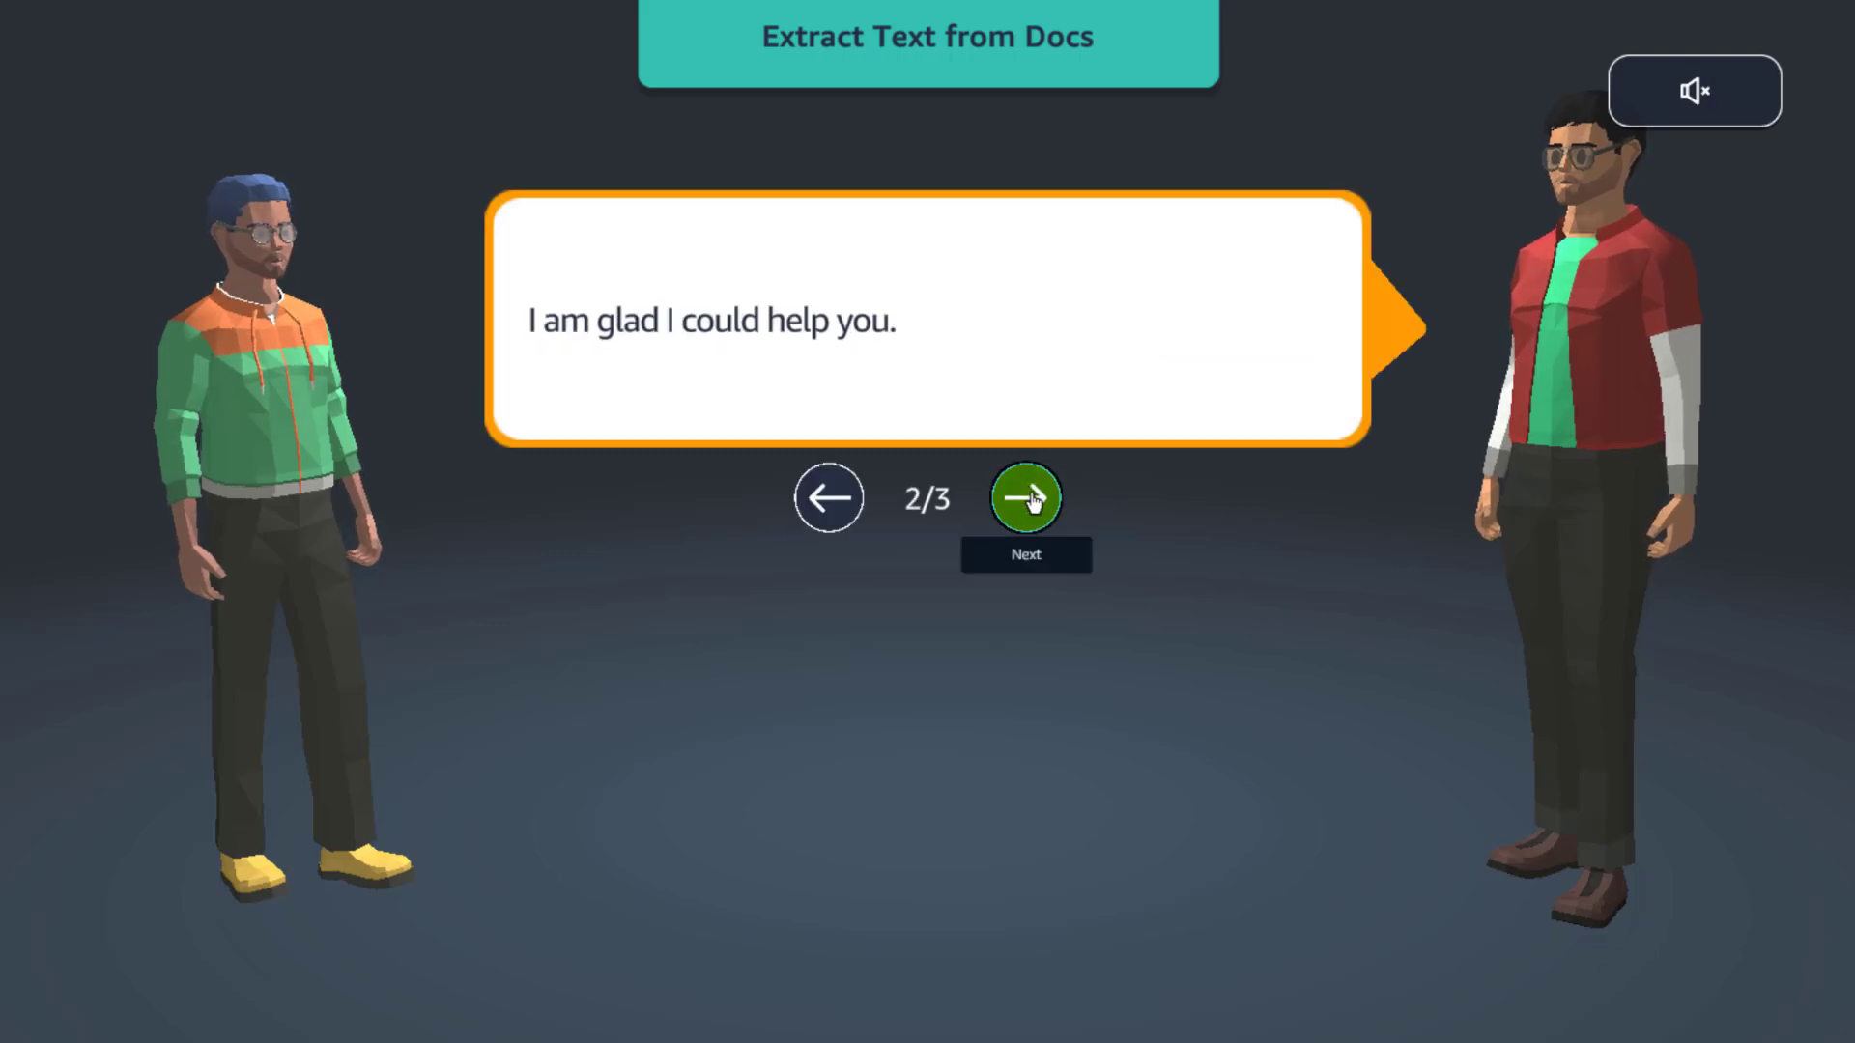
{"action": "left_click", "coordinate": [1016, 517]}
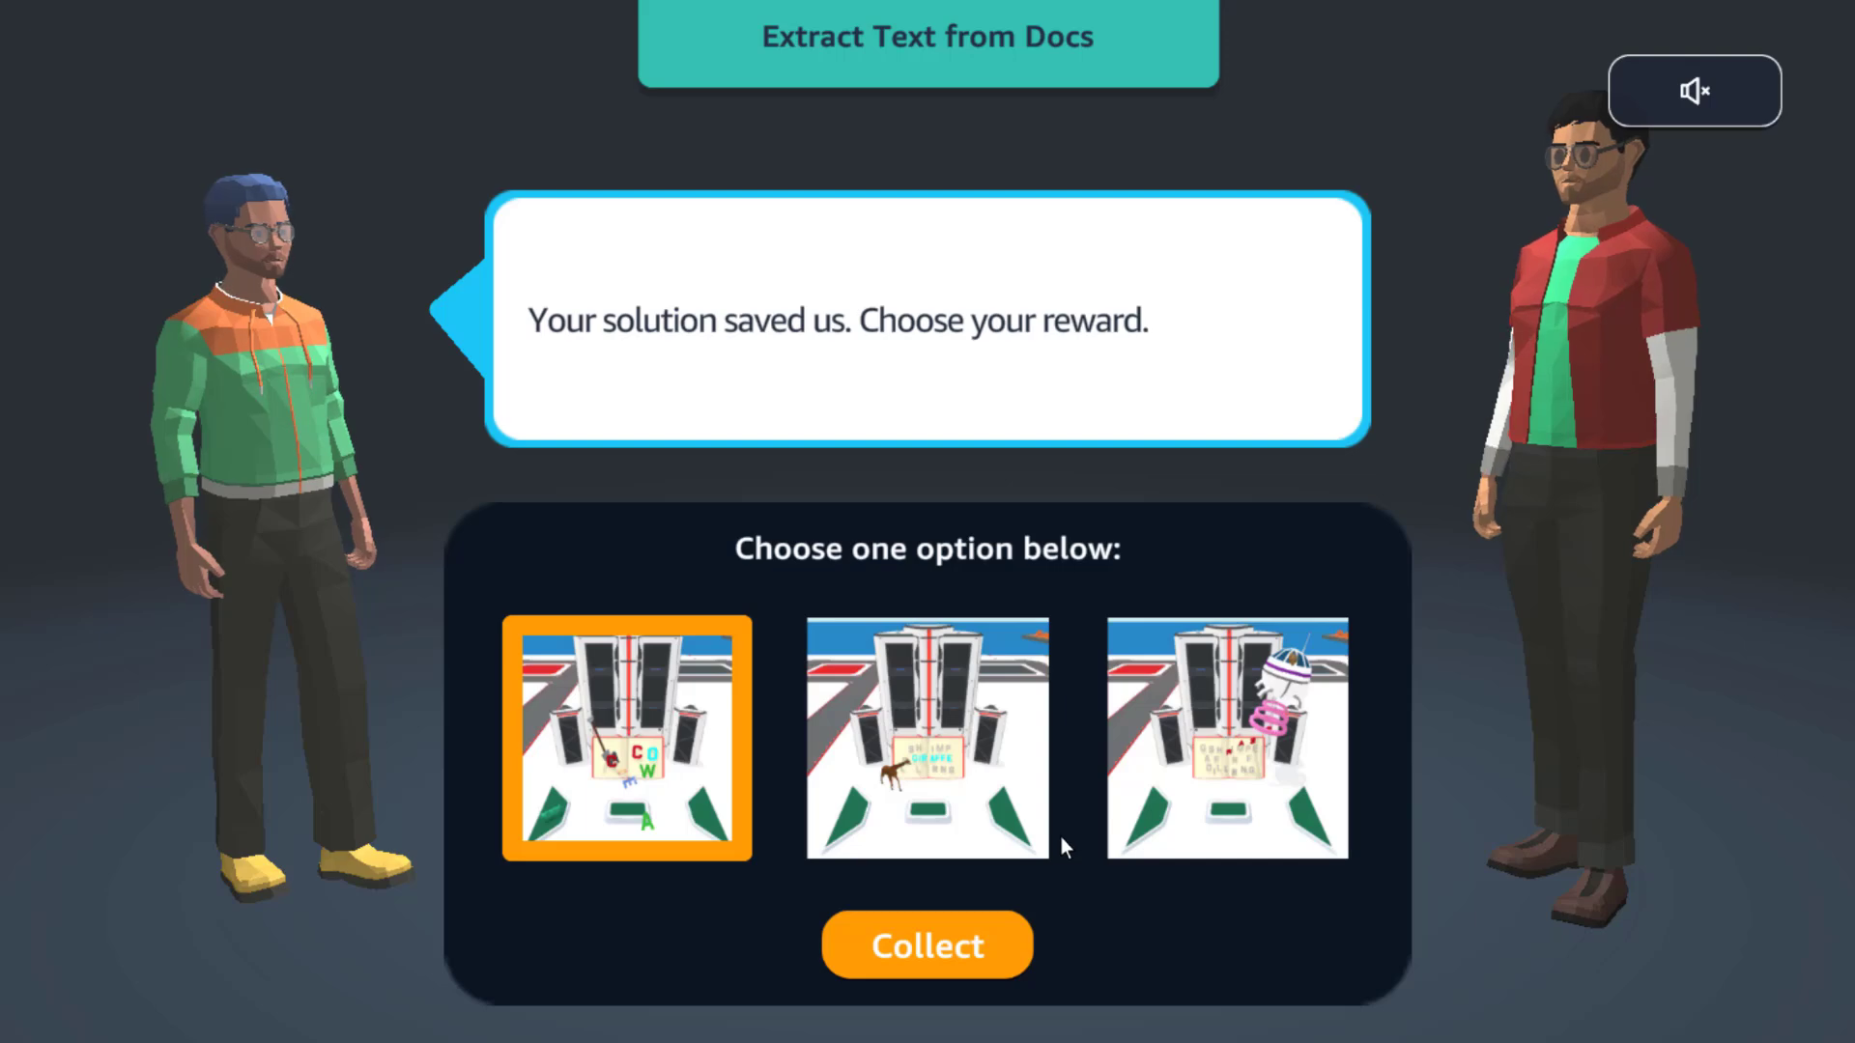
{"action": "left_click", "coordinate": [953, 832]}
{"action": "left_click", "coordinate": [954, 947]}
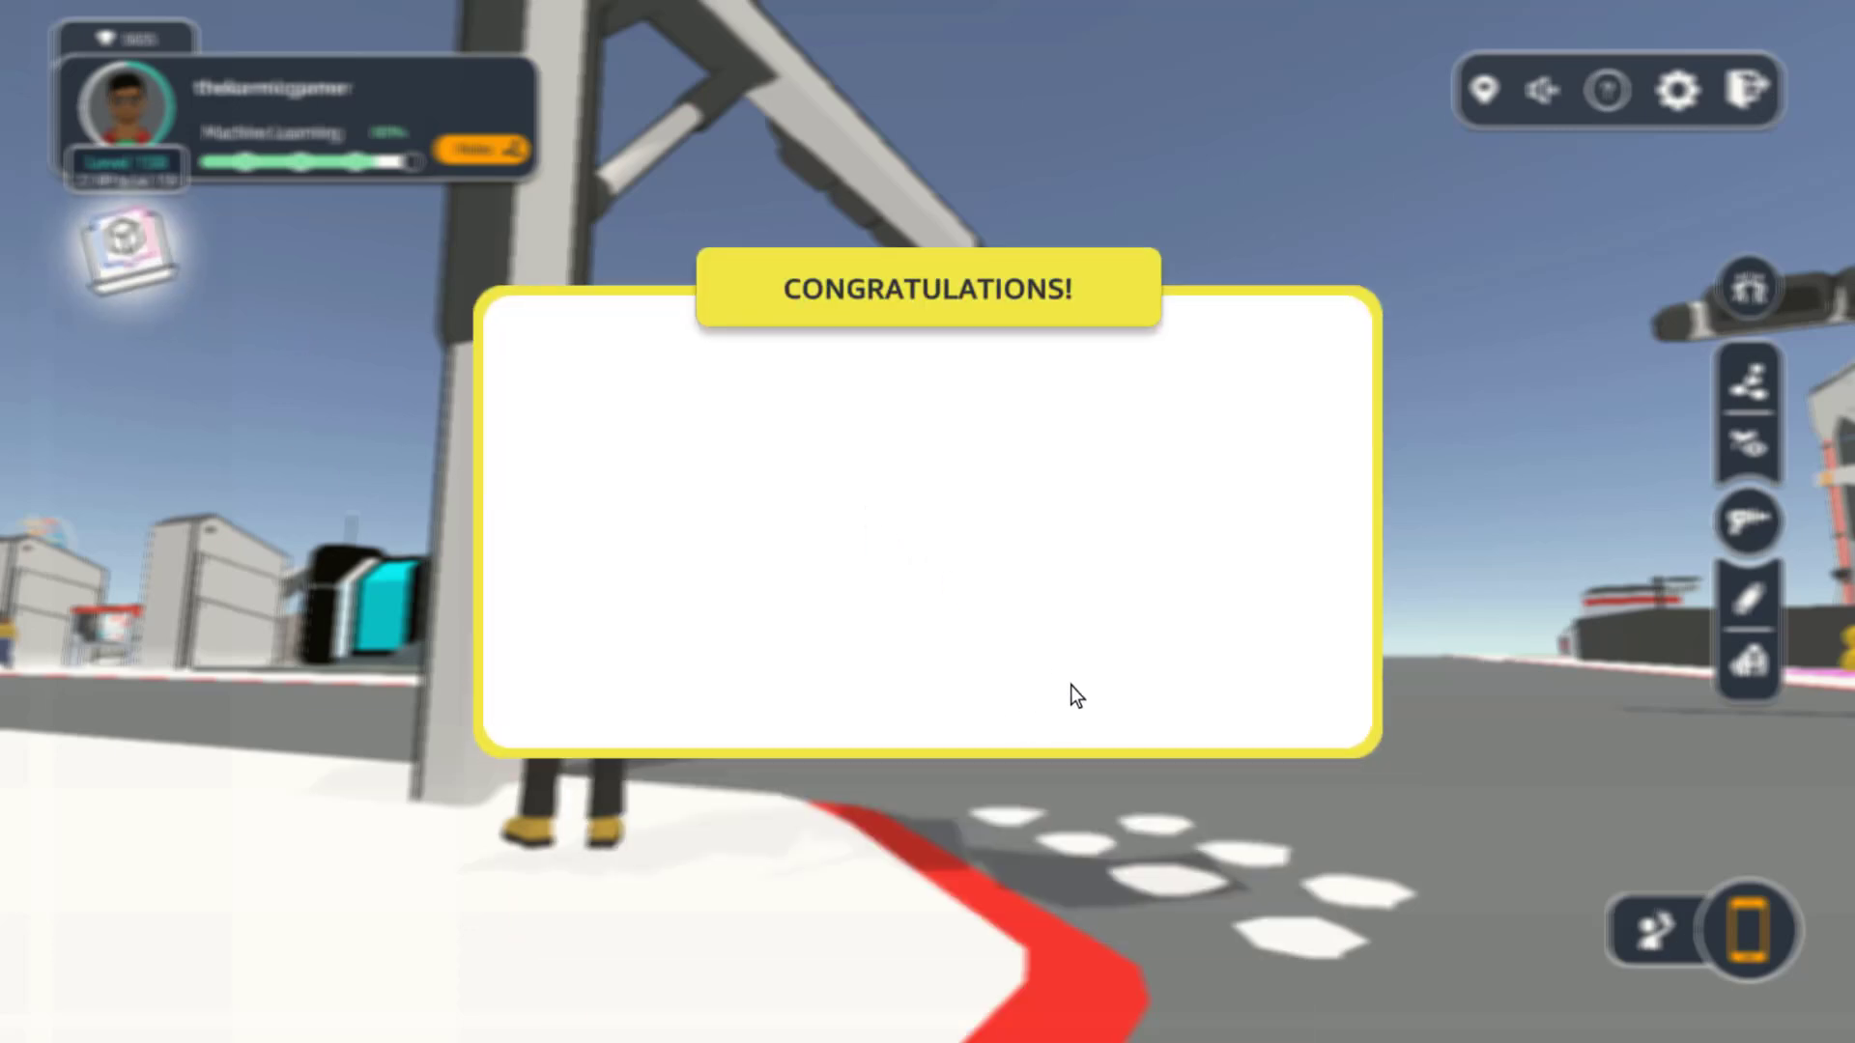
Rate the Extract Text from Docs quest five stars and close the congratulations message
{"action": "left_click", "coordinate": [1030, 753]}
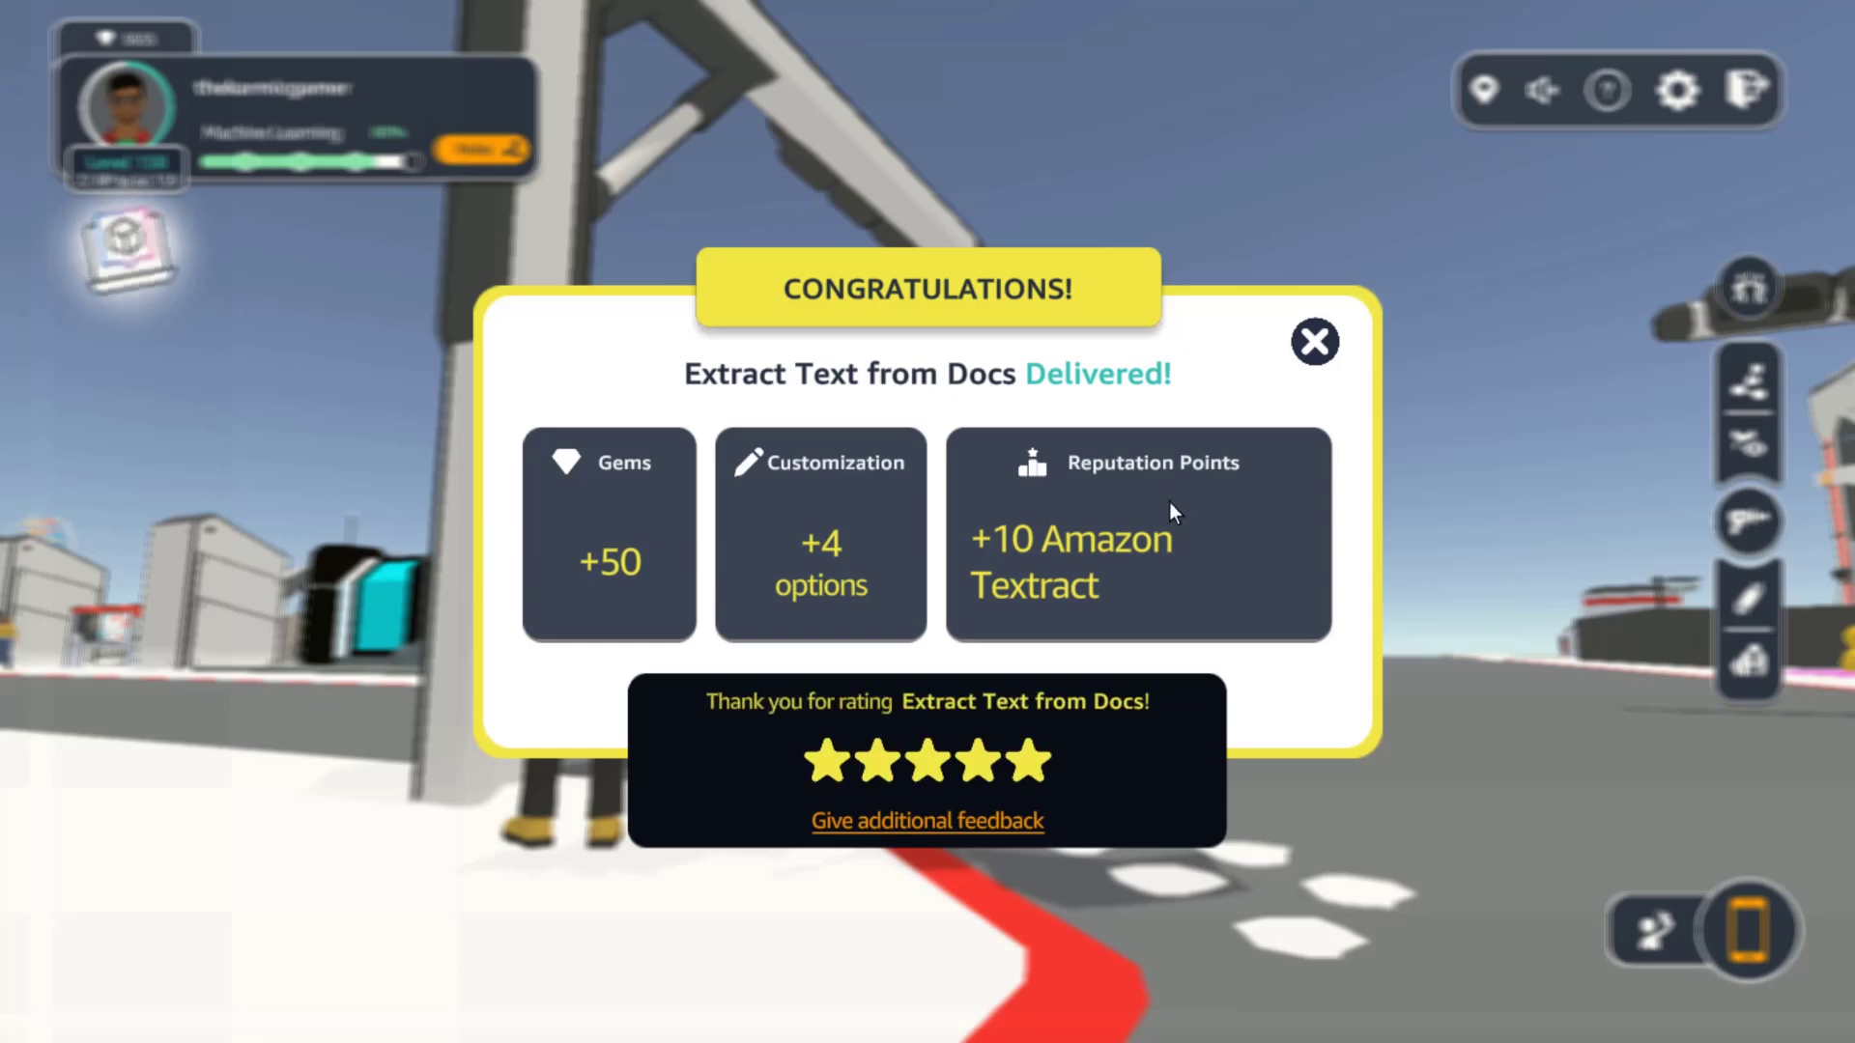
{"action": "left_click", "coordinate": [1314, 344]}
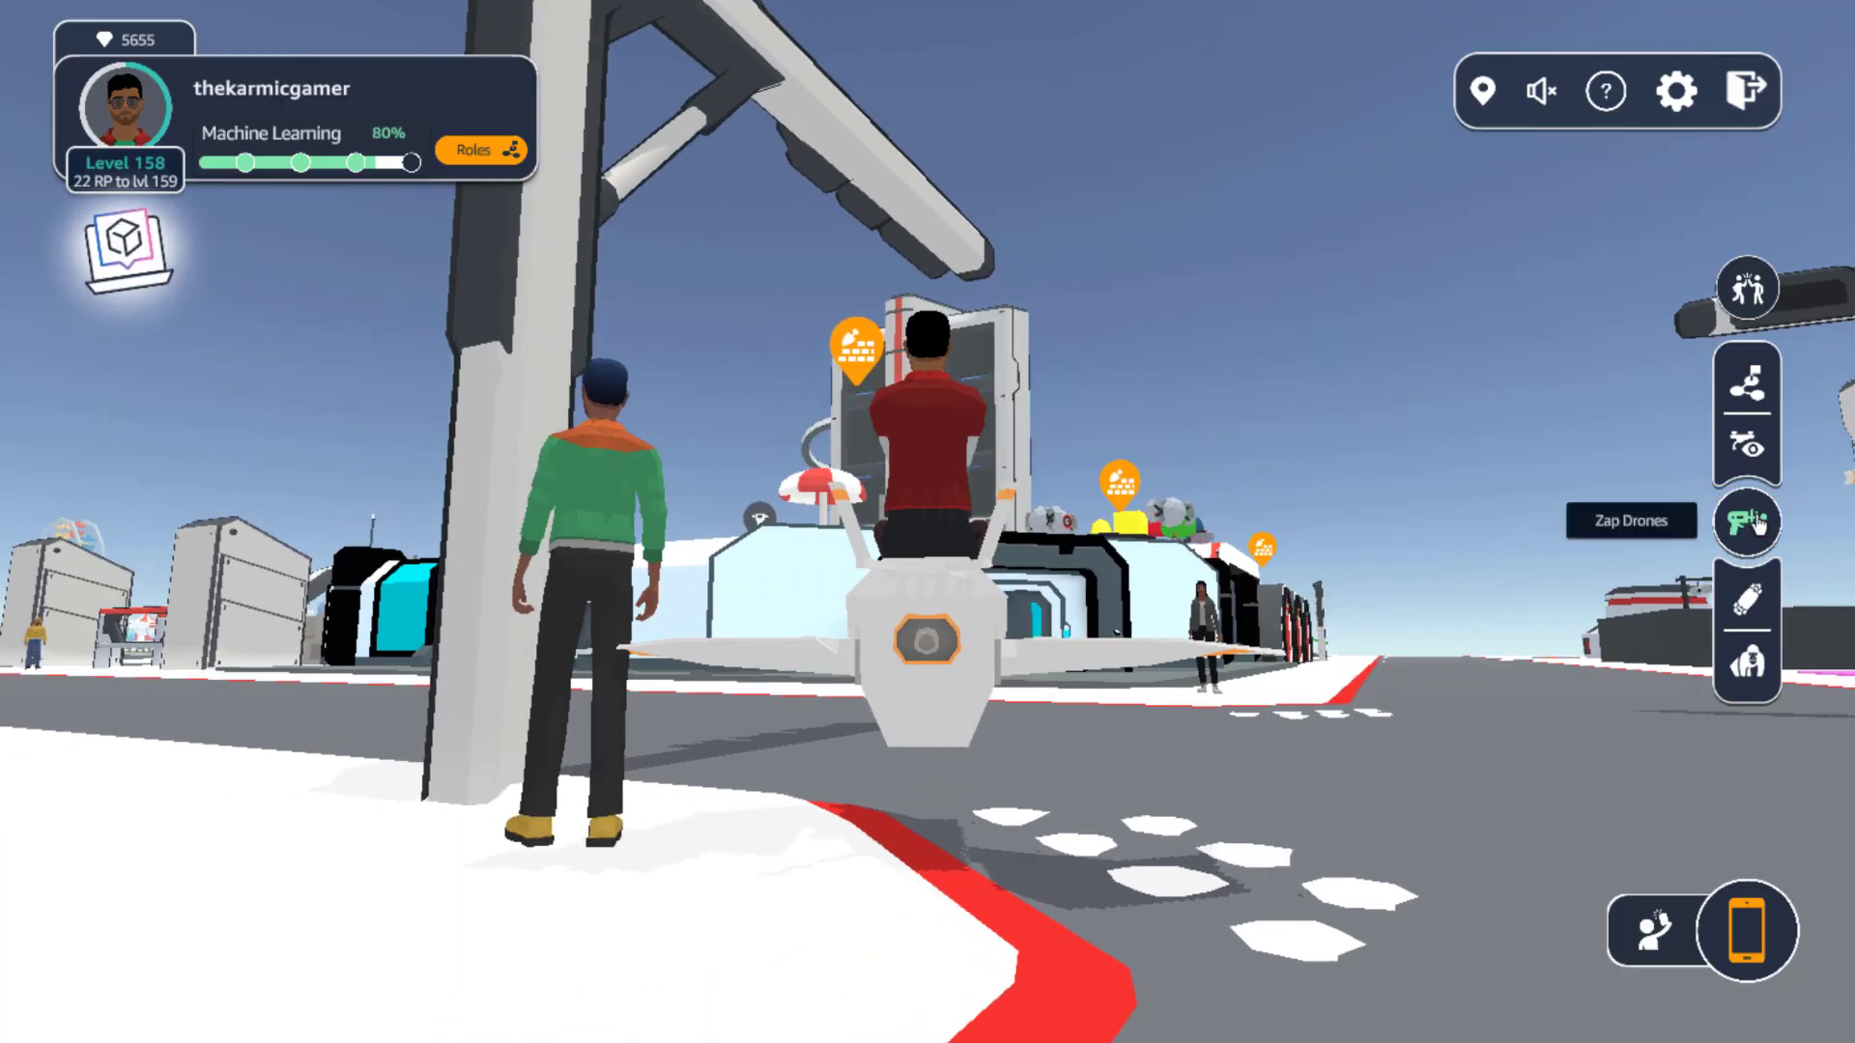
Enter the drone zapping mode, shoot down a flying drone and route directly to it
{"action": "left_click", "coordinate": [1747, 523]}
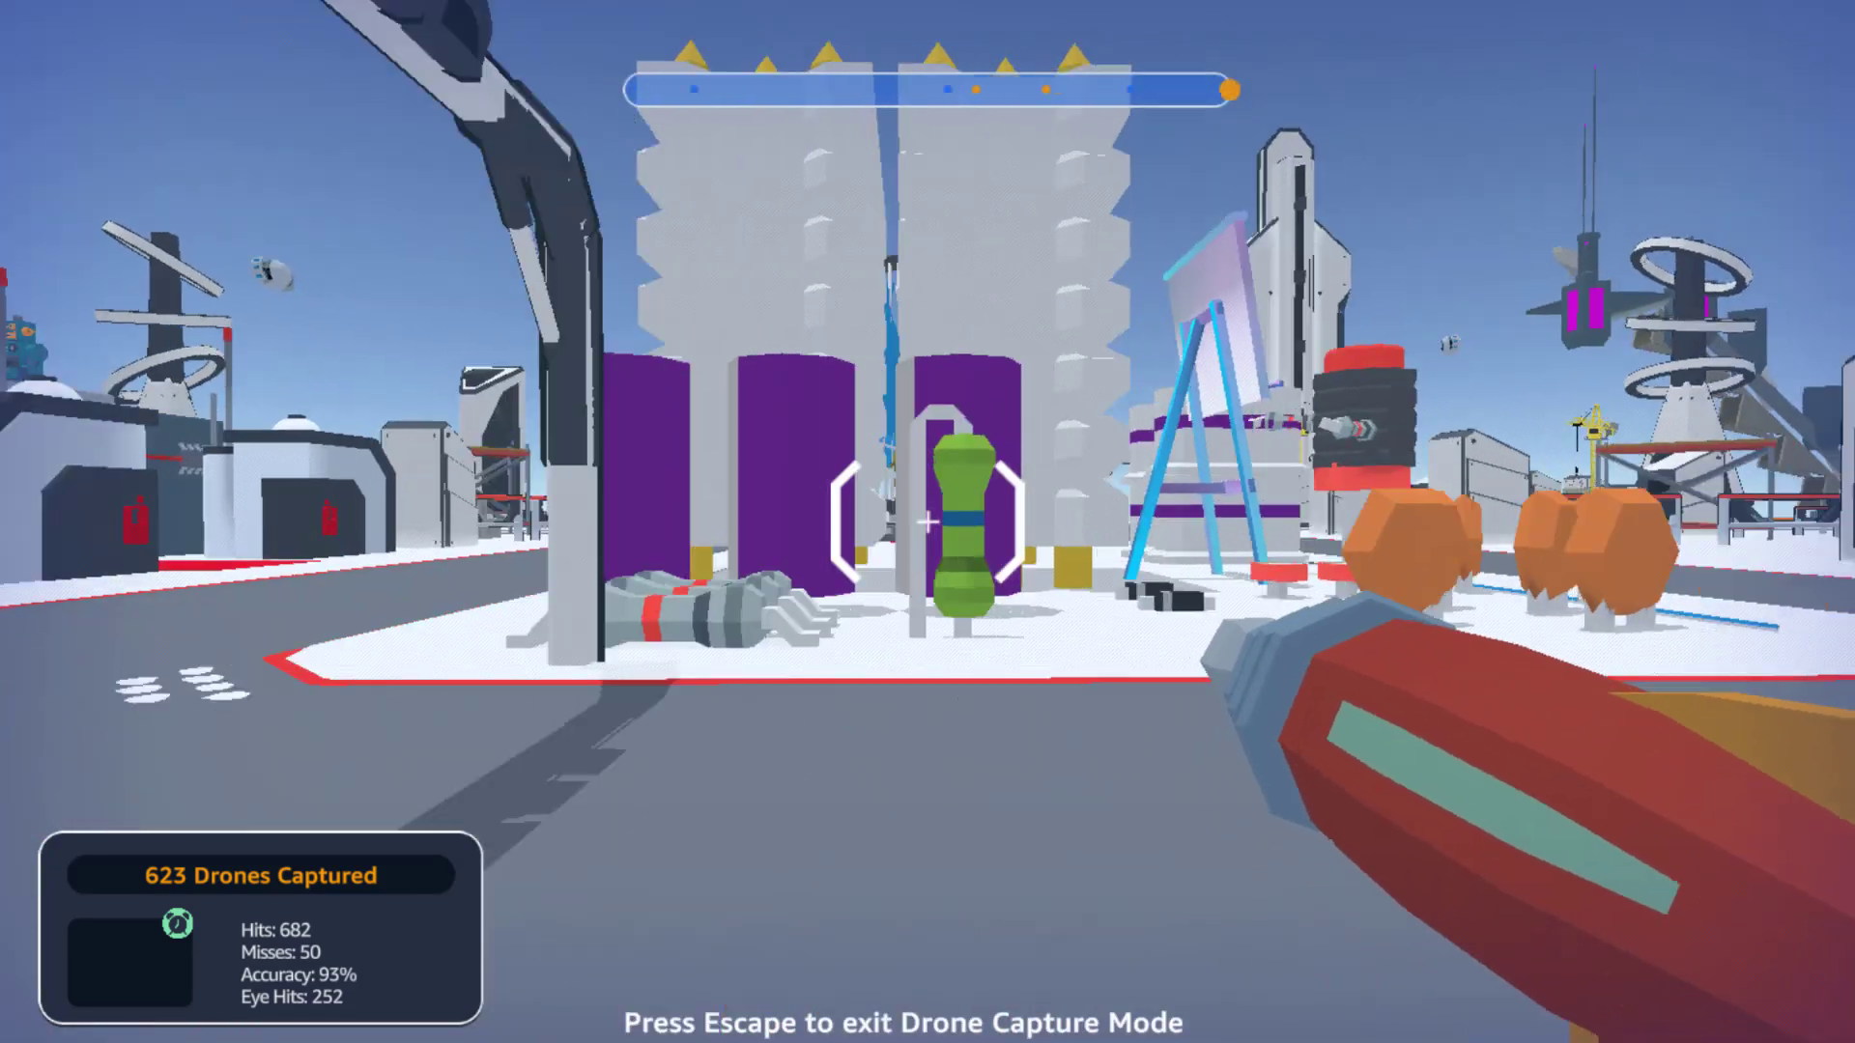
{"action": "key", "text": "w"}
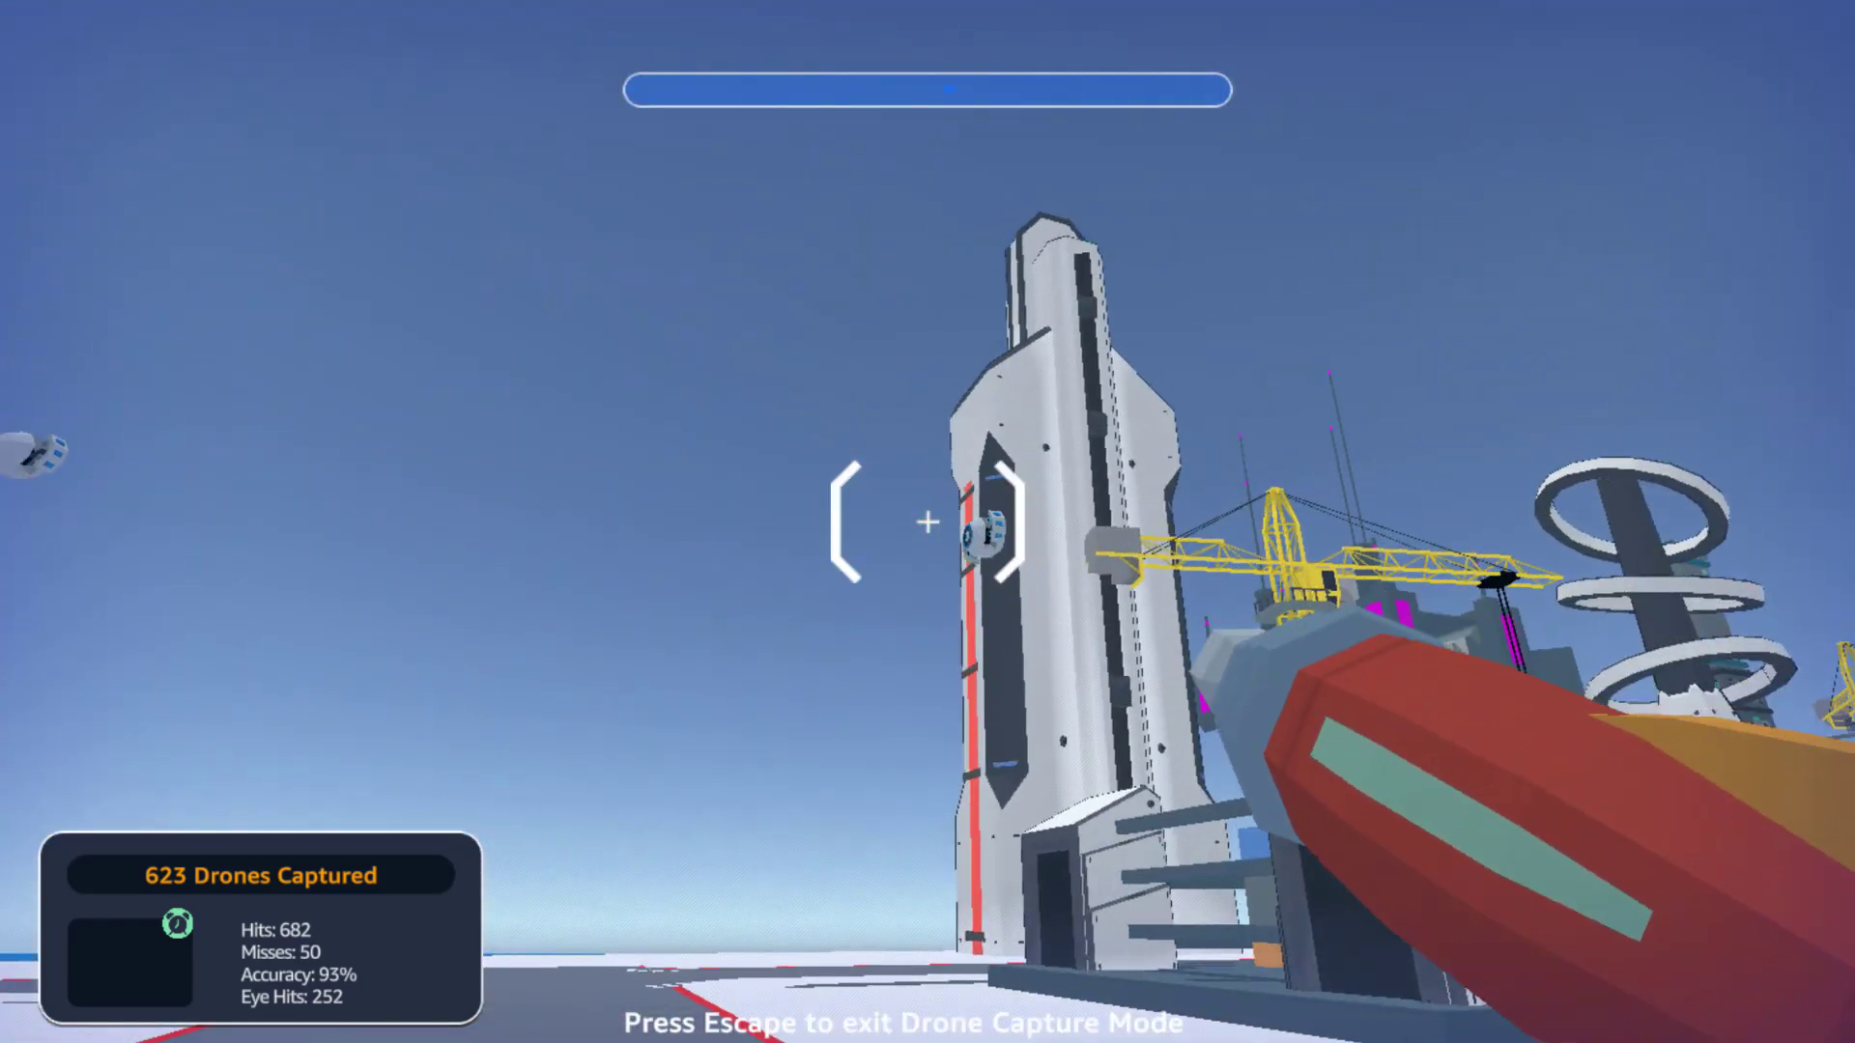
{"action": "left_click", "coordinate": [927, 522]}
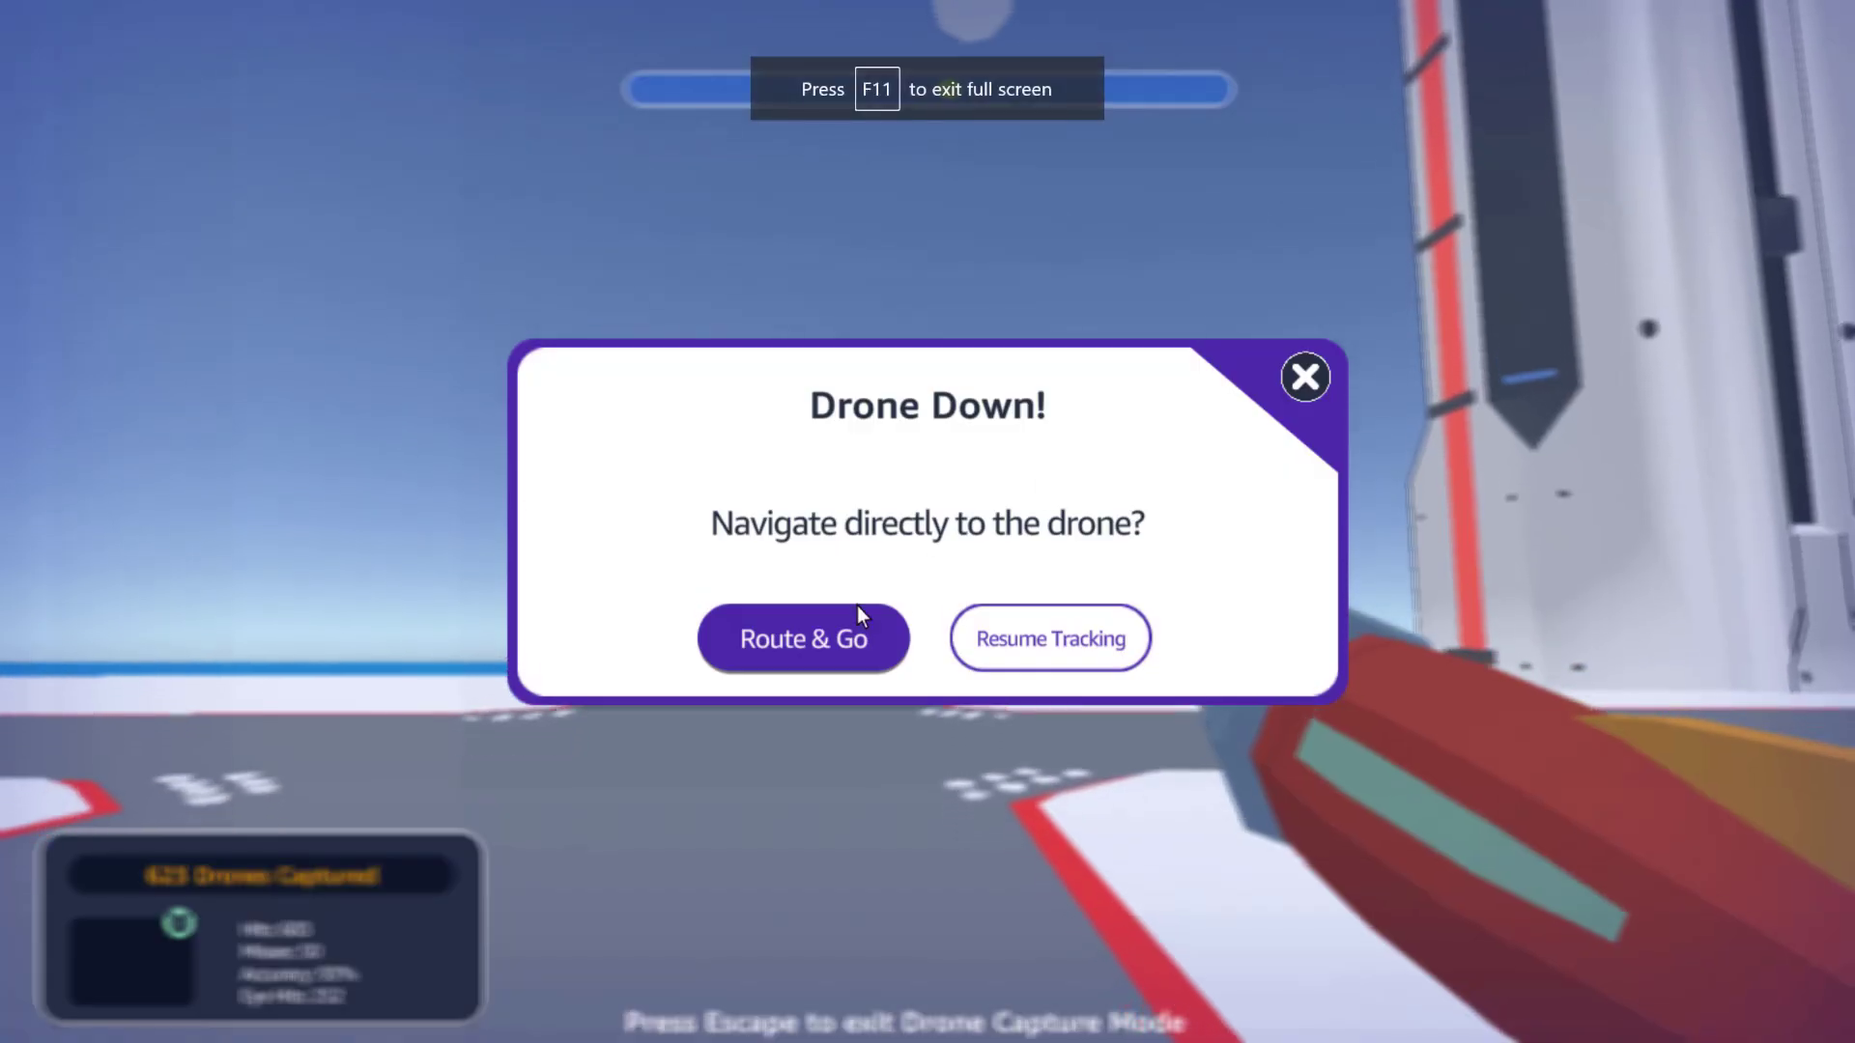
{"action": "left_click", "coordinate": [842, 628]}
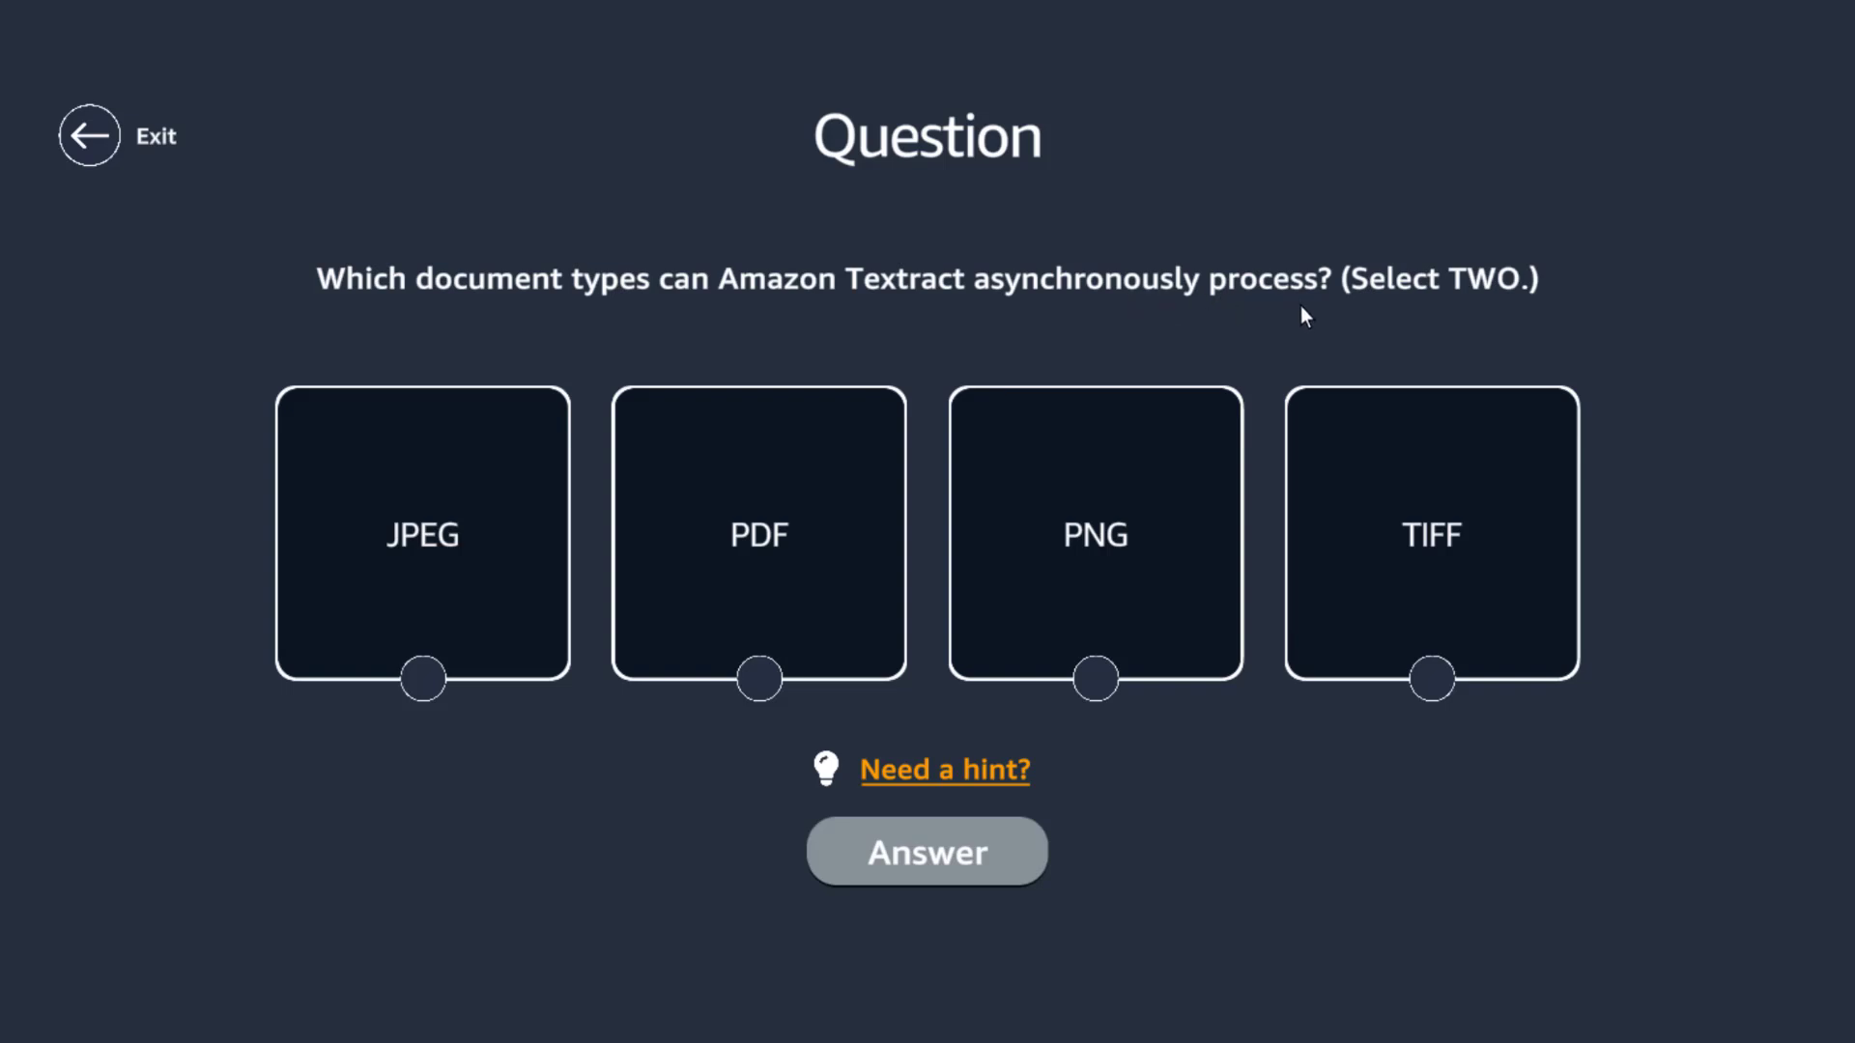
Try answering the question about document types Textract processes asynchronously with PNG and JPEG
{"action": "left_click", "coordinate": [1151, 584]}
{"action": "left_click", "coordinate": [482, 600]}
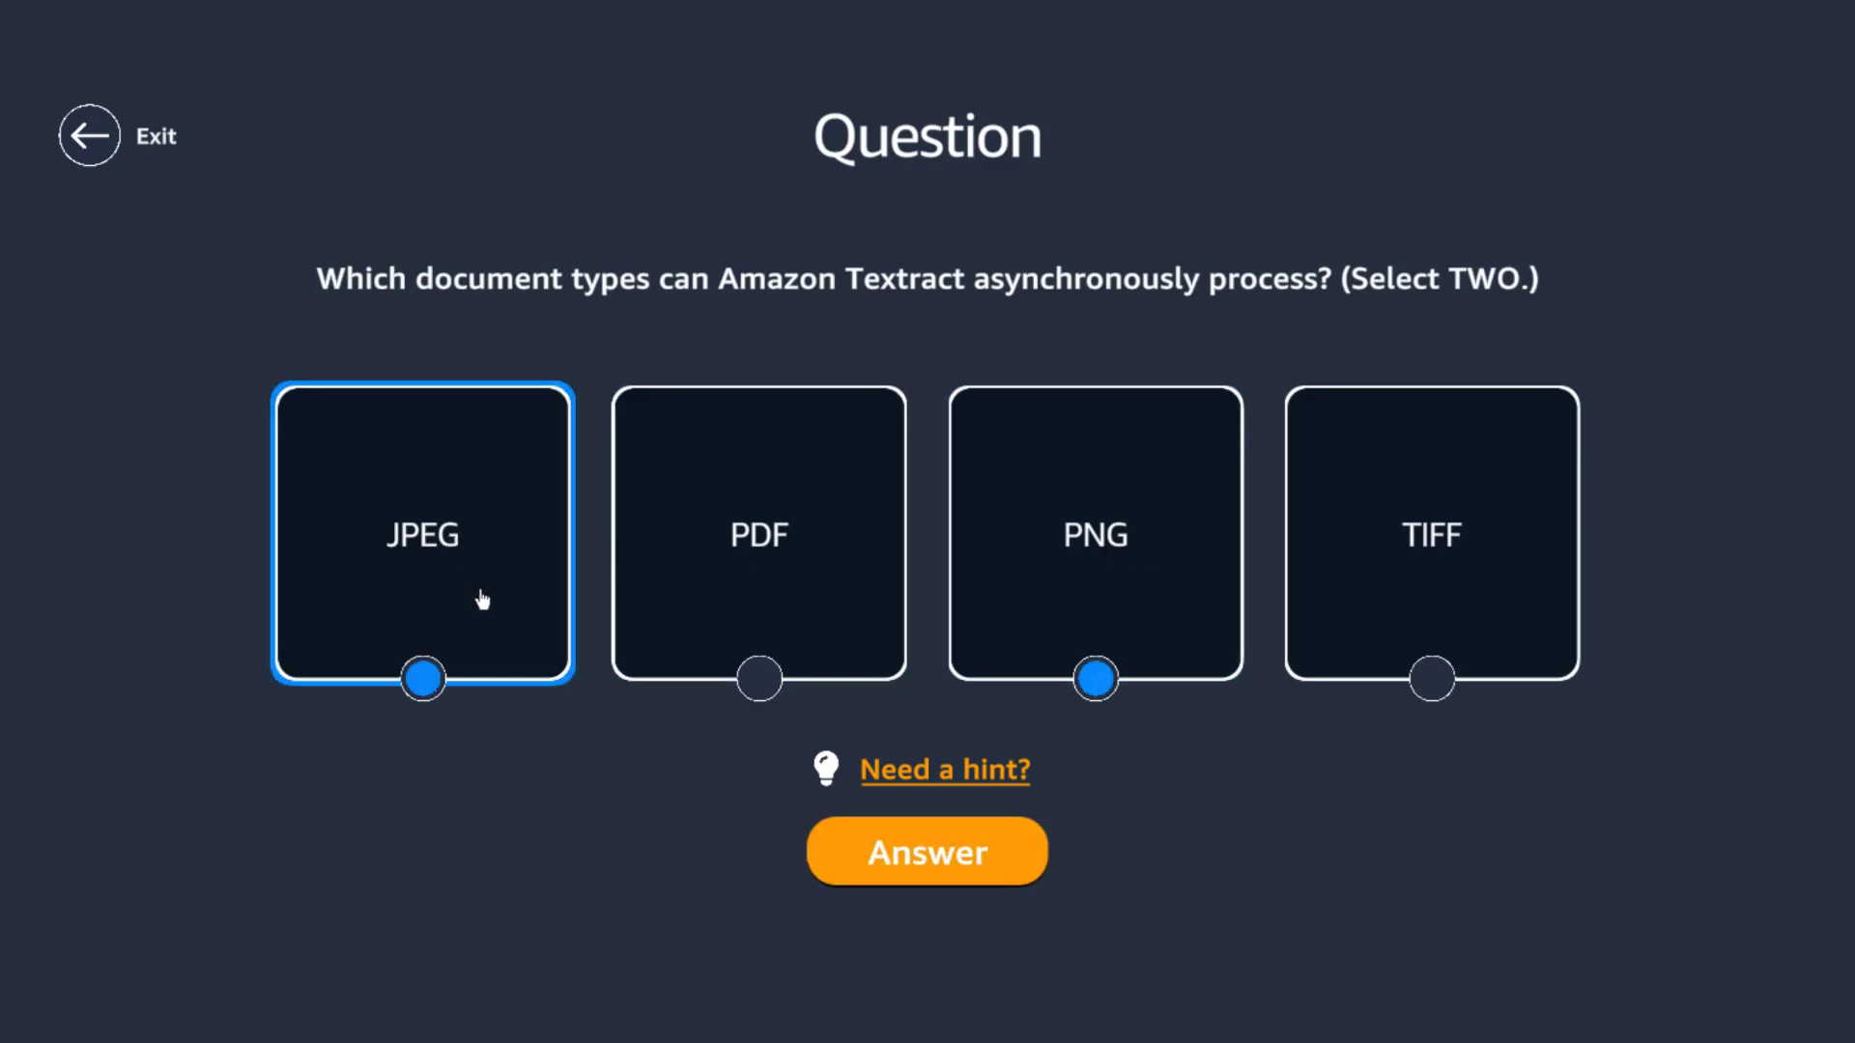
{"action": "left_click", "coordinate": [977, 855]}
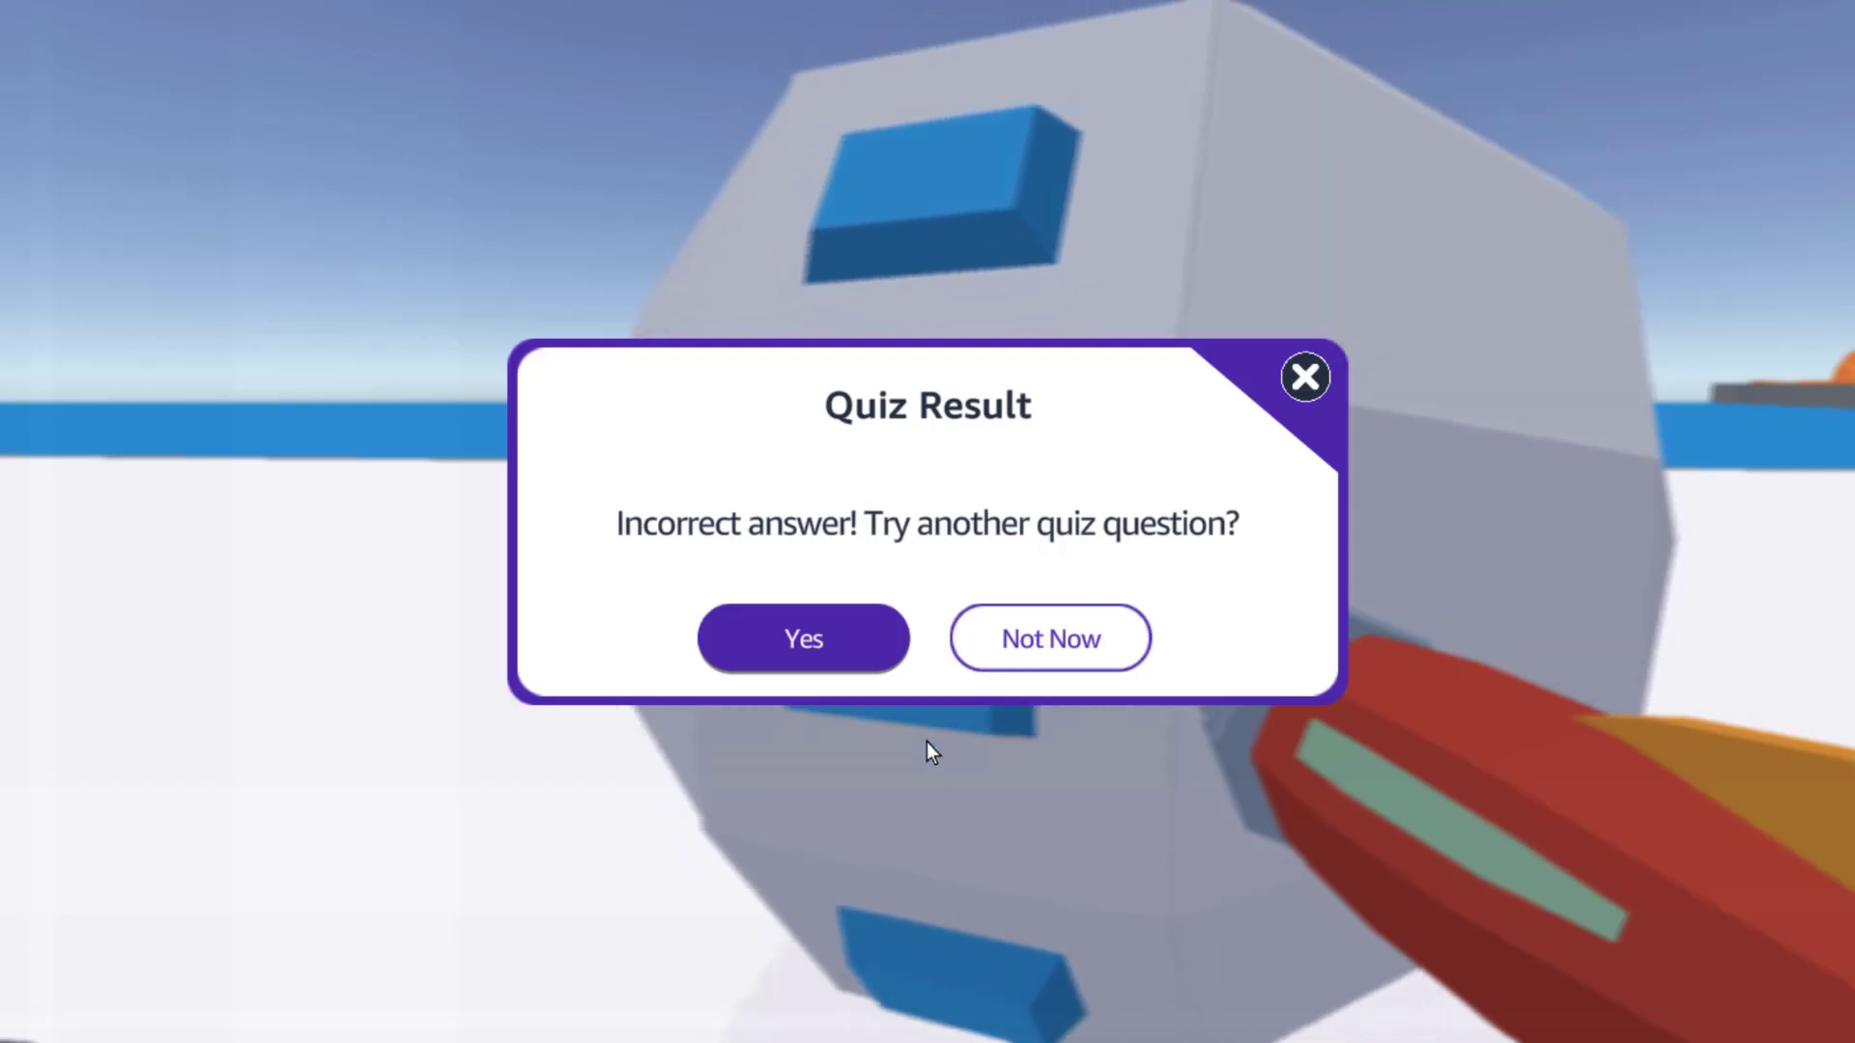
Request another quiz question and select the Config parameter retry and equivalent asynchronous API call answers
{"action": "left_click", "coordinate": [792, 636]}
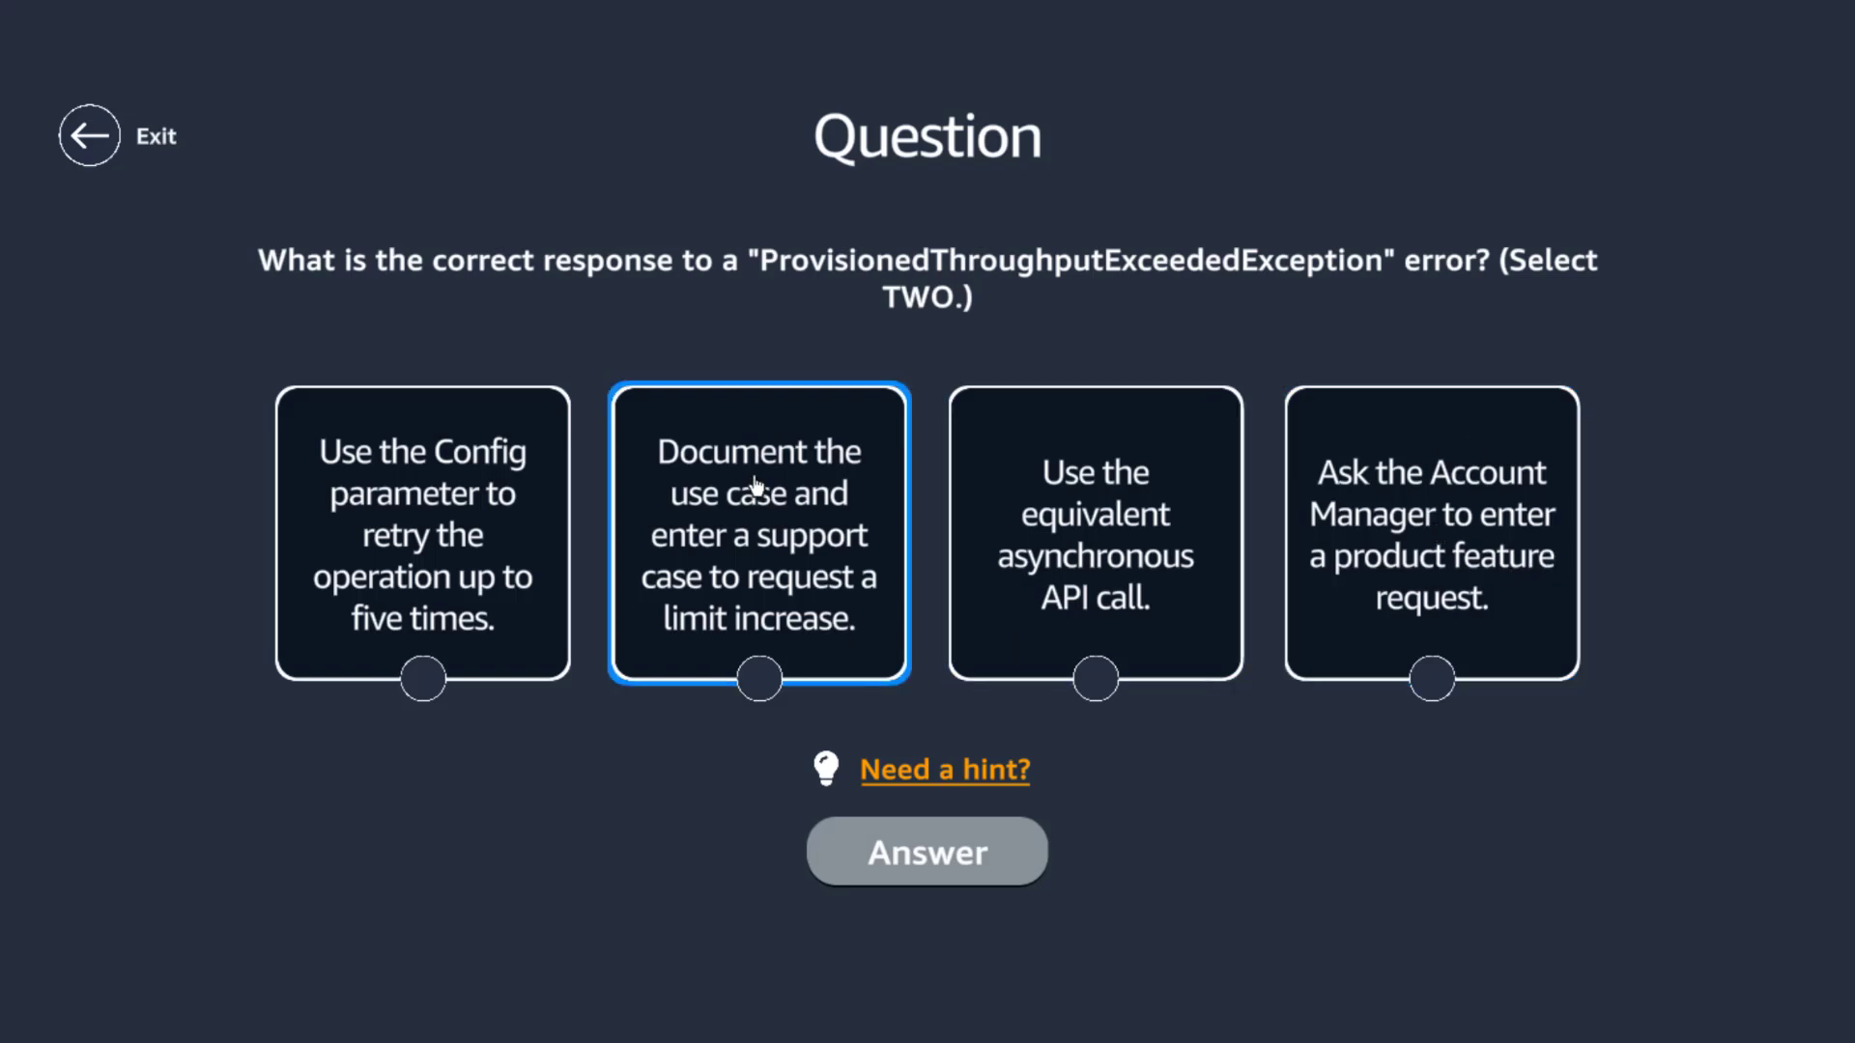
{"action": "left_click", "coordinate": [368, 522]}
{"action": "left_click", "coordinate": [1072, 592]}
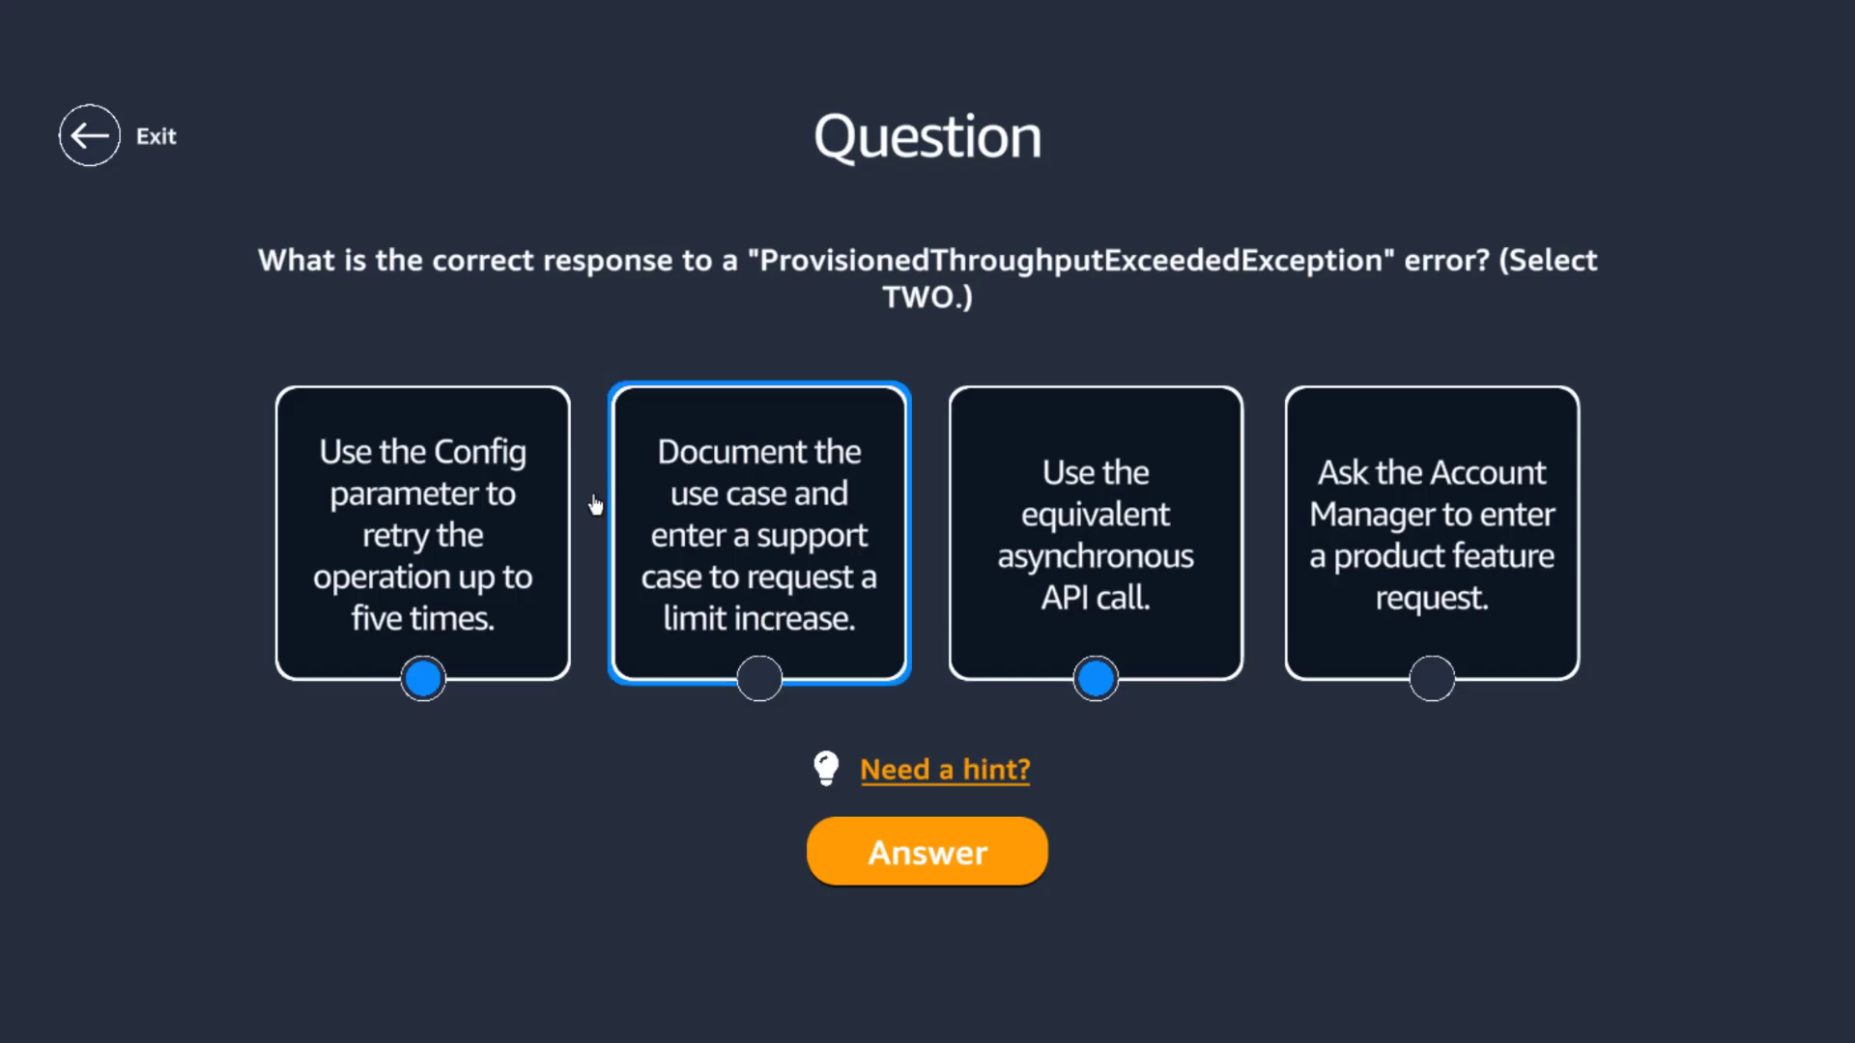
Open the question's hint and read the Amazon Textract guidance on throttled calls and changing limits
{"action": "left_click", "coordinate": [906, 773]}
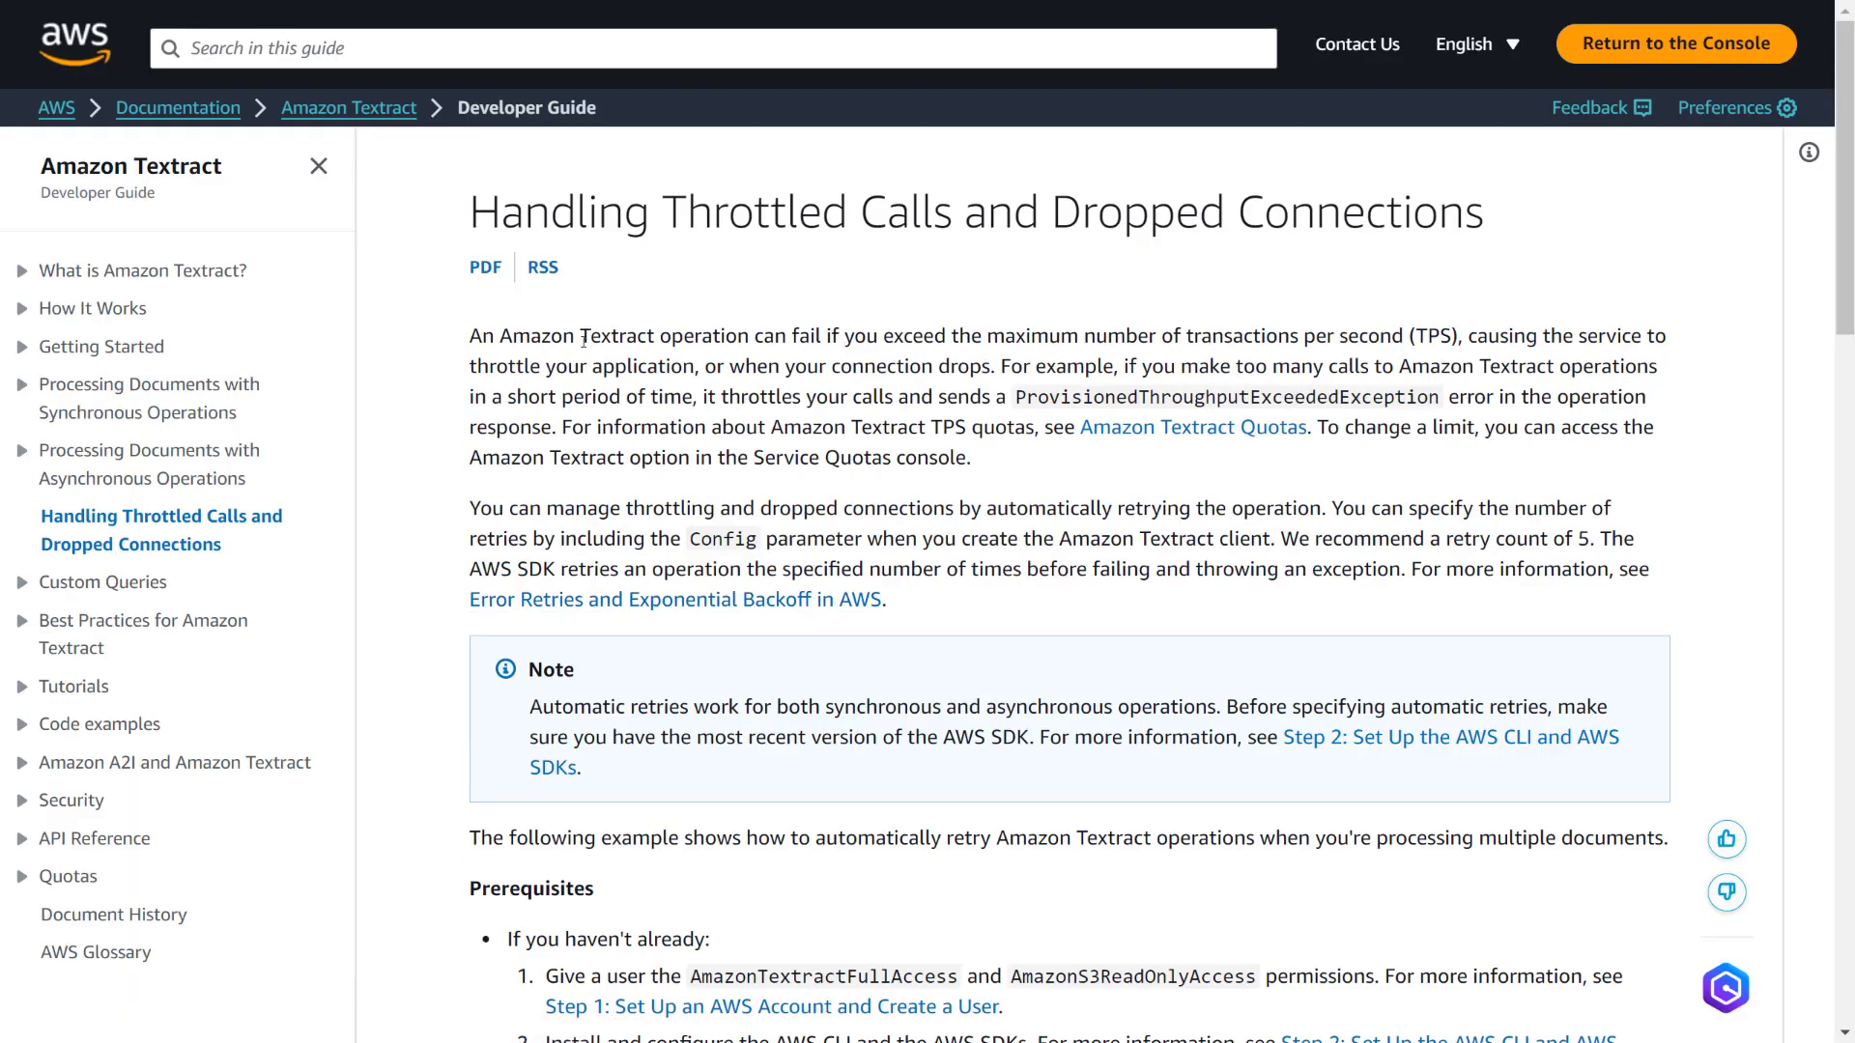
{"action": "left_click_drag", "start_coordinate": [584, 340], "coordinate": [637, 342]}
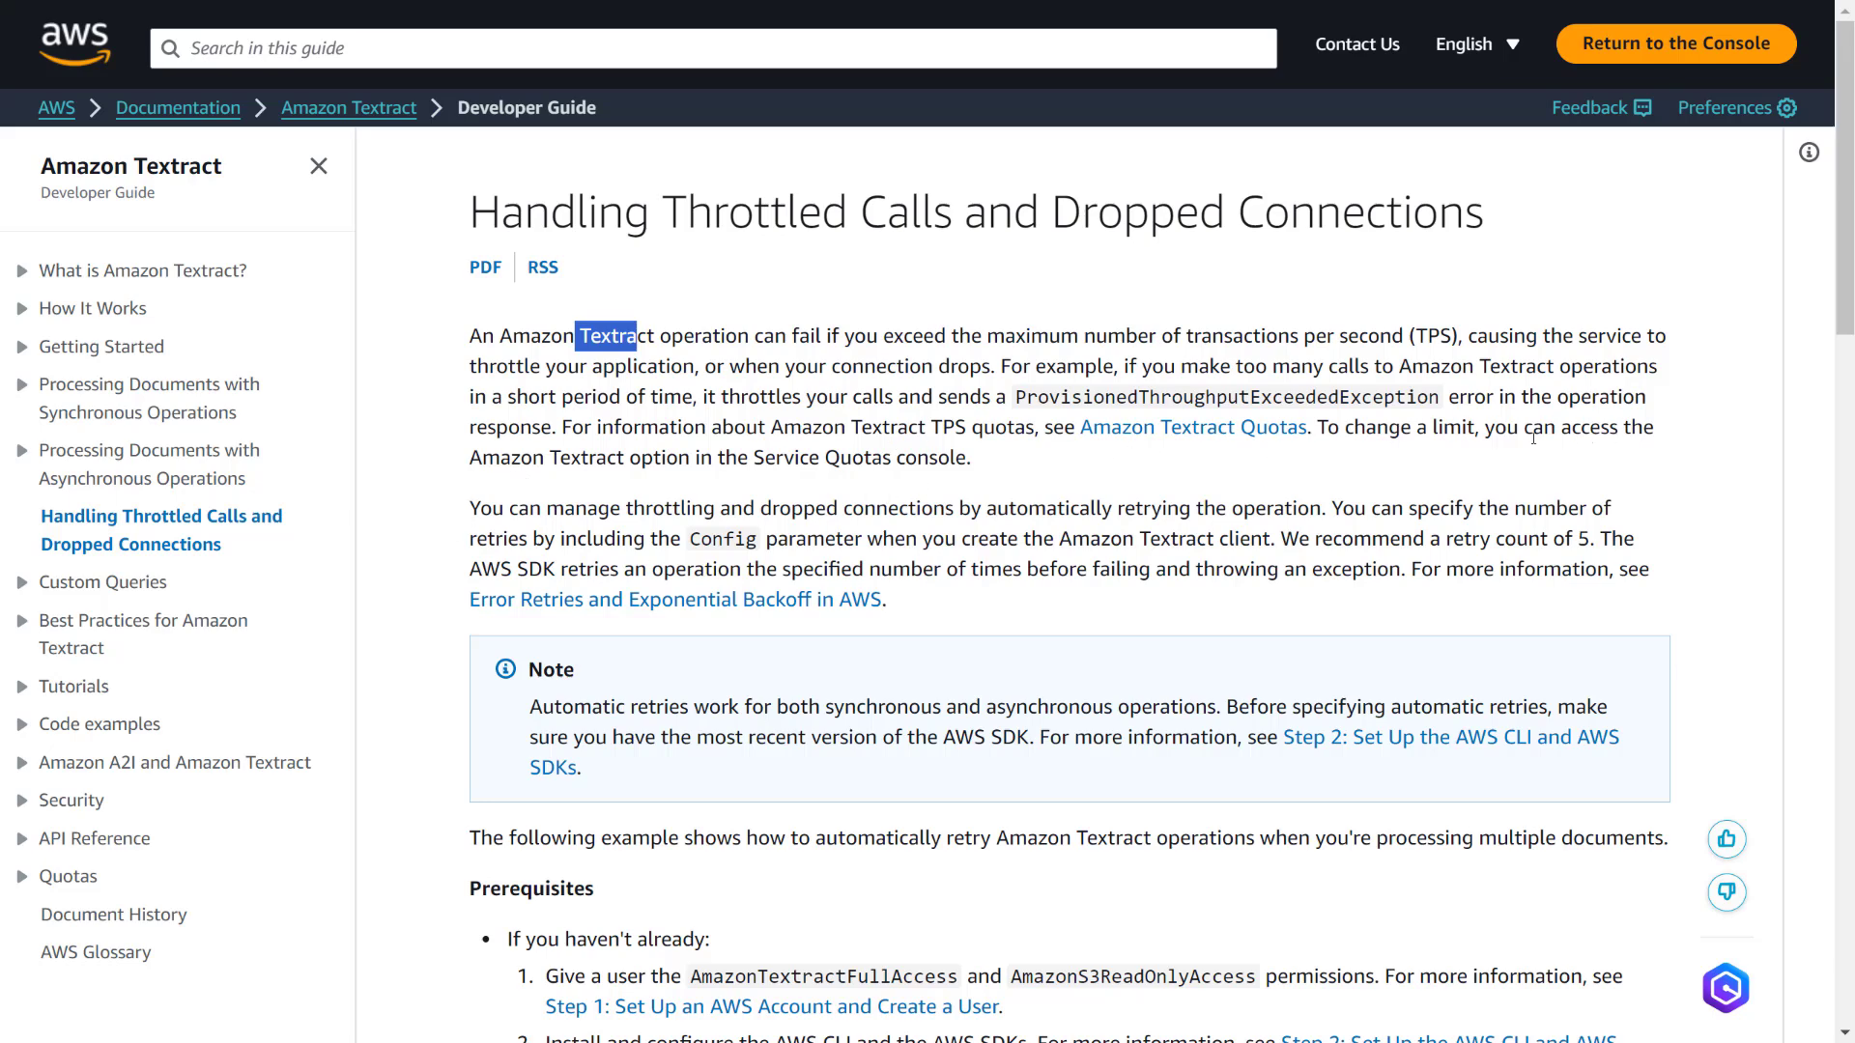
{"action": "left_click_drag", "start_coordinate": [551, 457], "coordinate": [1010, 468]}
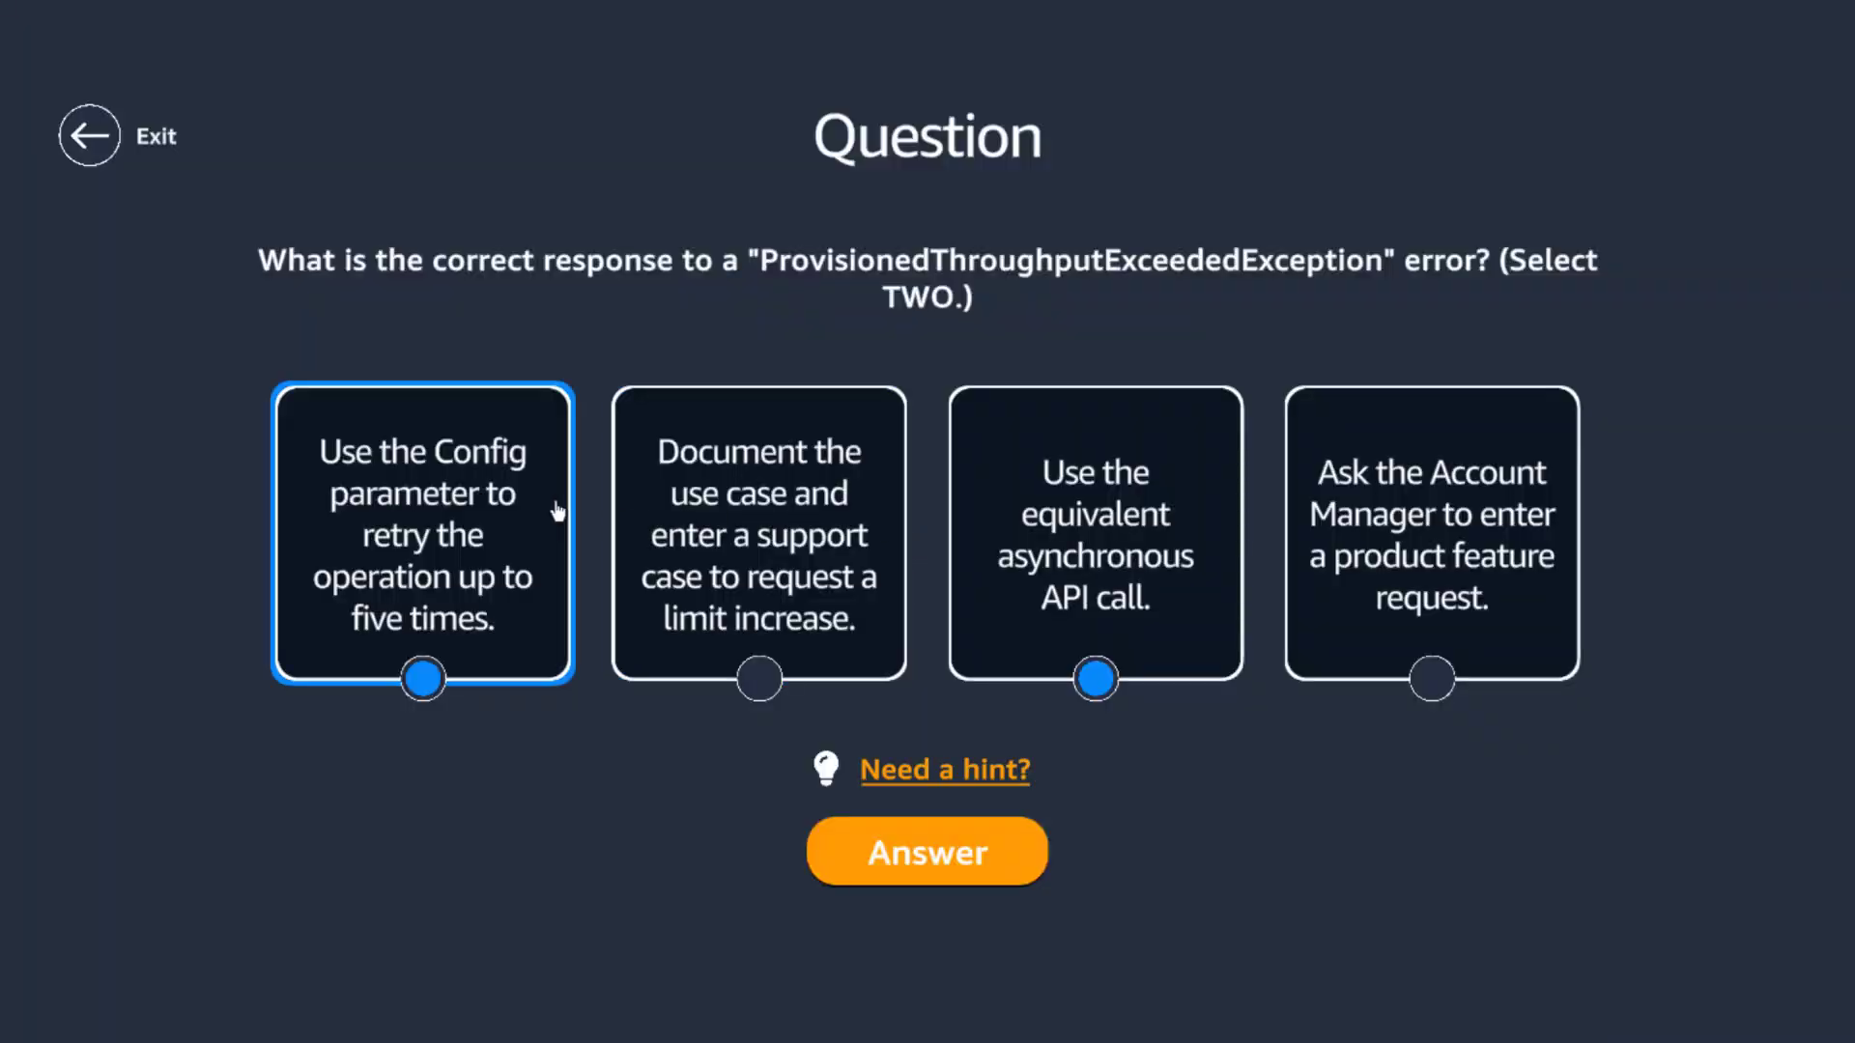
Replace the asynchronous API call choice with the support case limit increase, submit the answer and collect the reward
{"action": "left_click", "coordinate": [756, 545]}
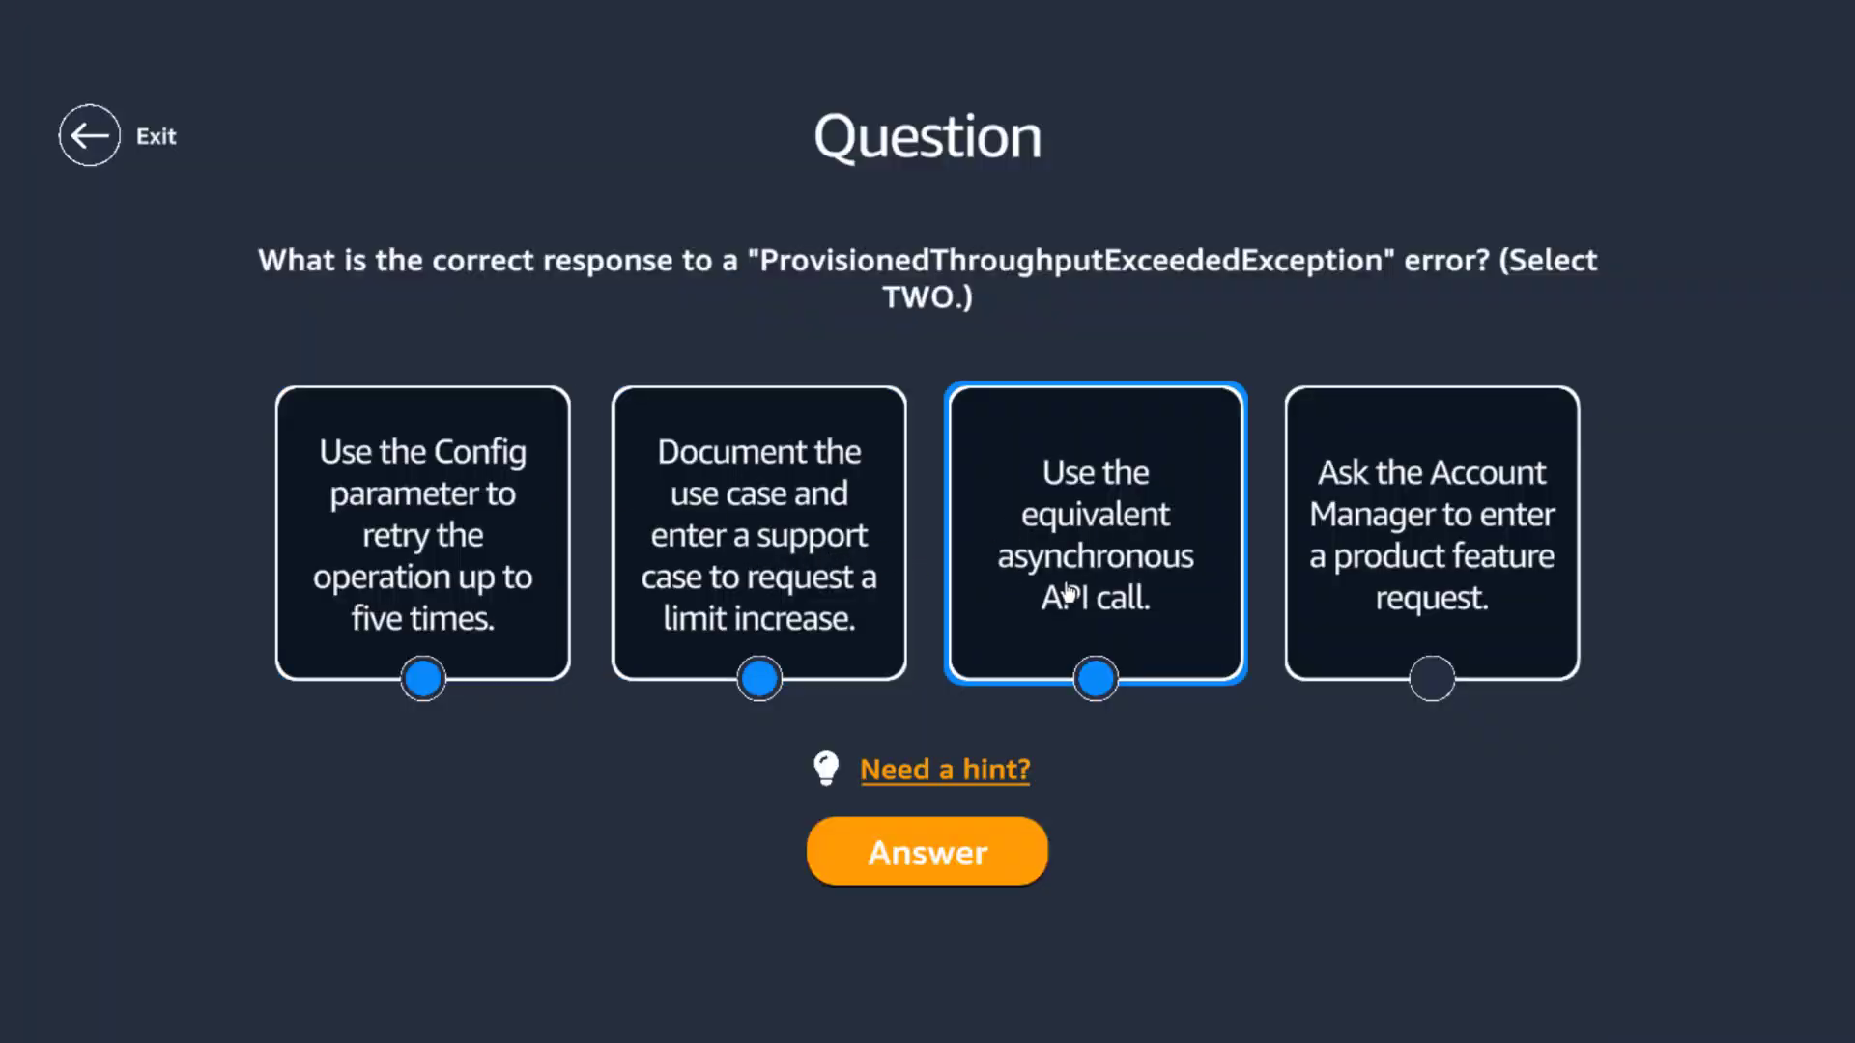
{"action": "left_click", "coordinate": [1068, 591]}
{"action": "left_click", "coordinate": [906, 879]}
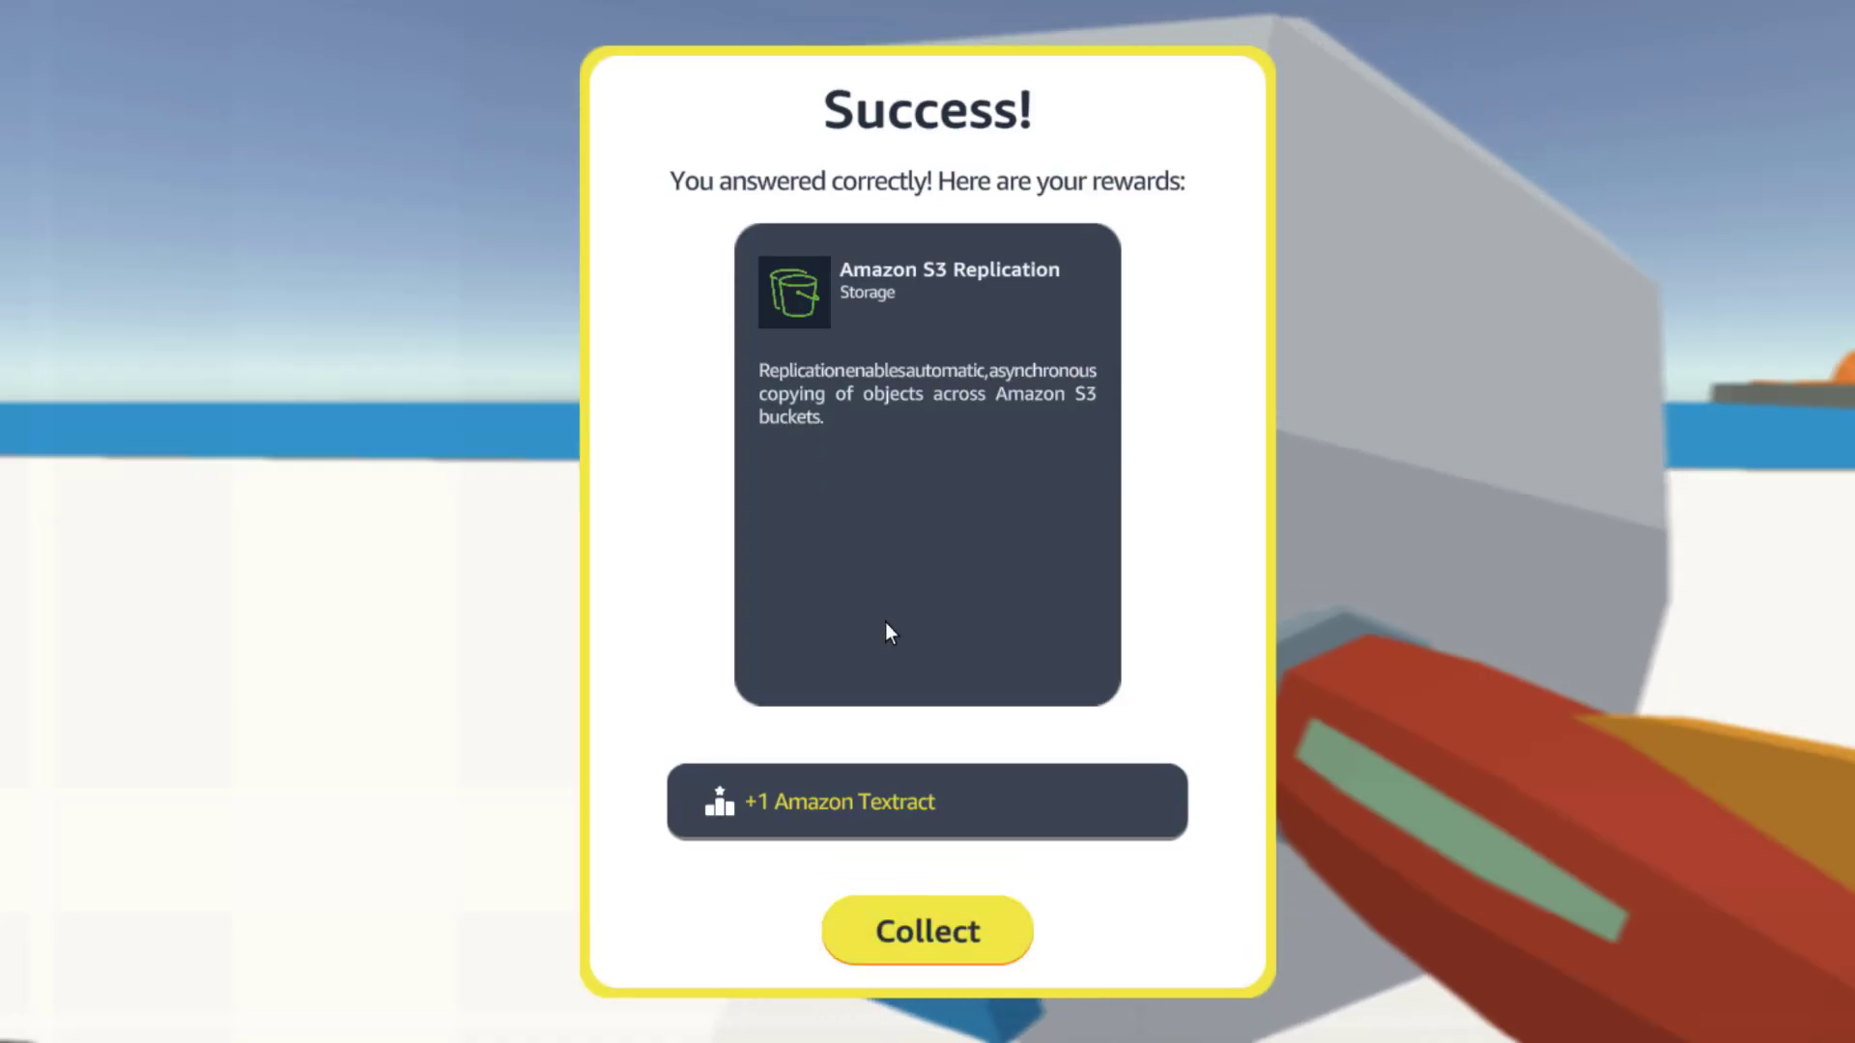
{"action": "left_click", "coordinate": [919, 933]}
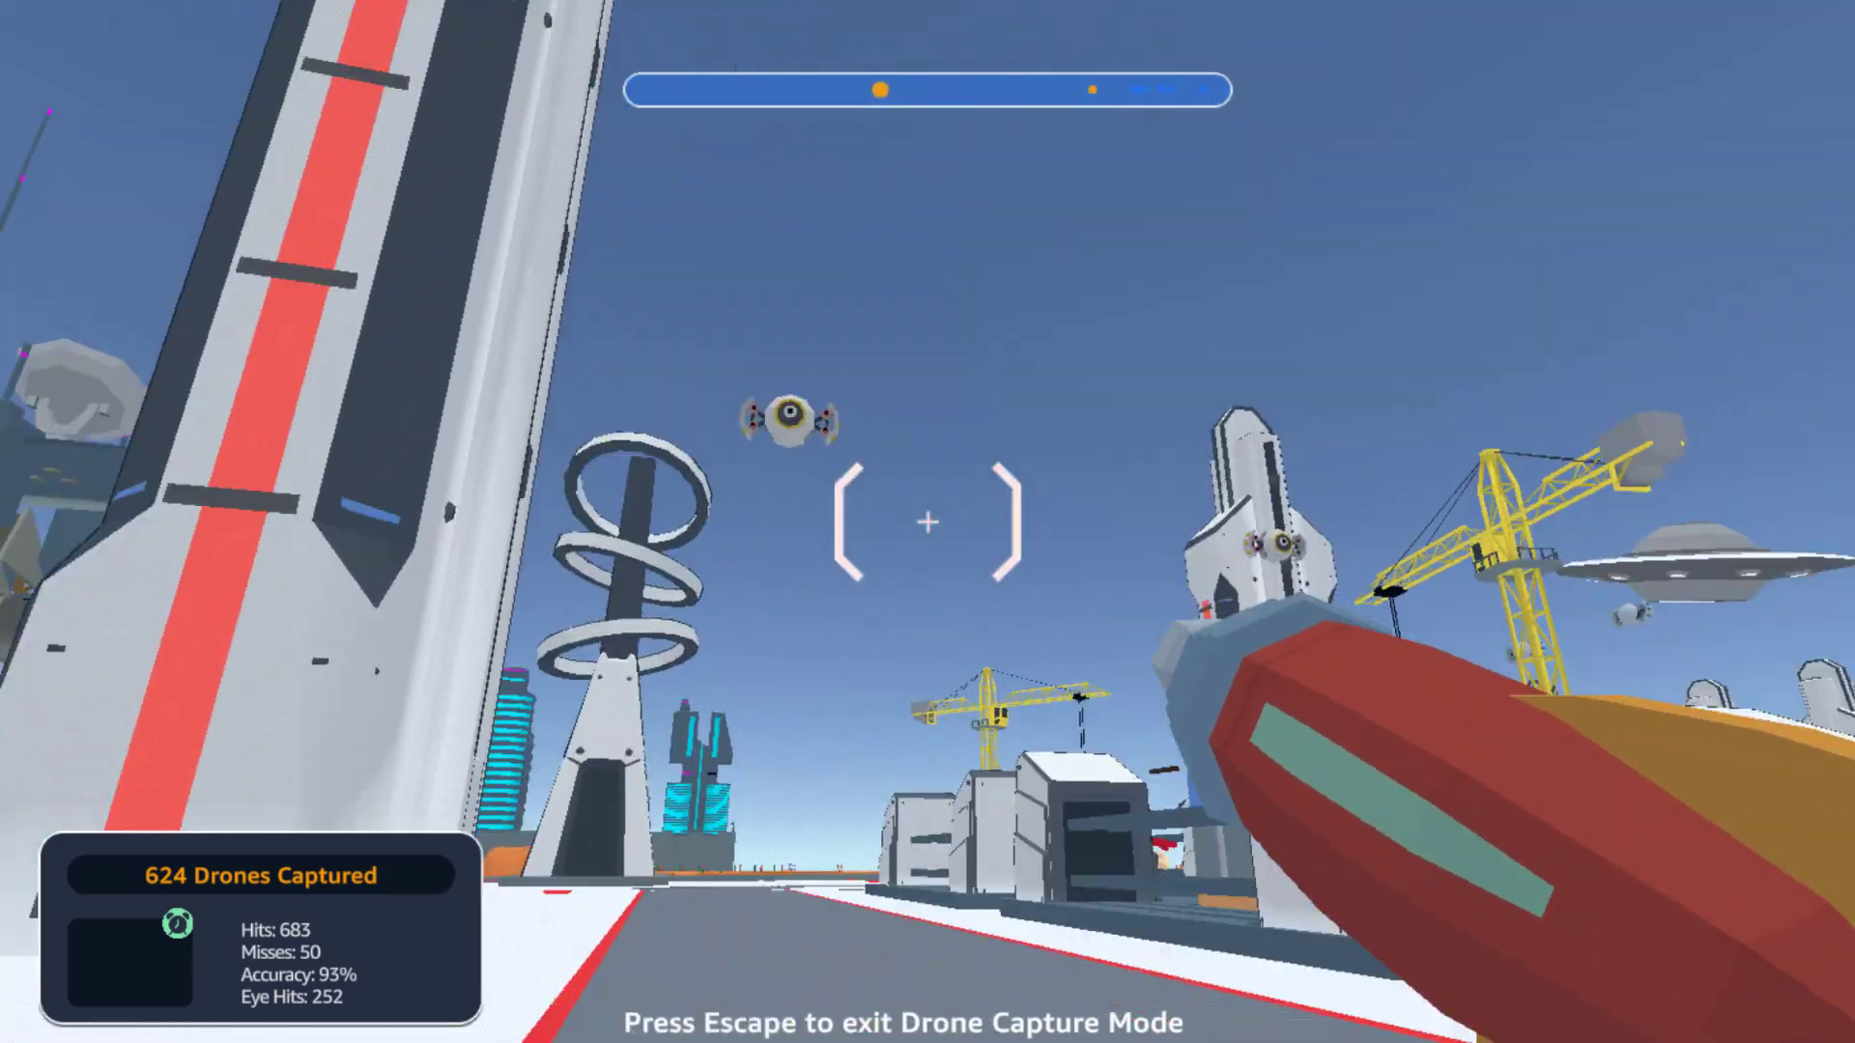
Capture another drone by zapping it, routing to it and answering its document analysis question with Amazon Textract, collecting the reward
{"action": "key", "text": "w"}
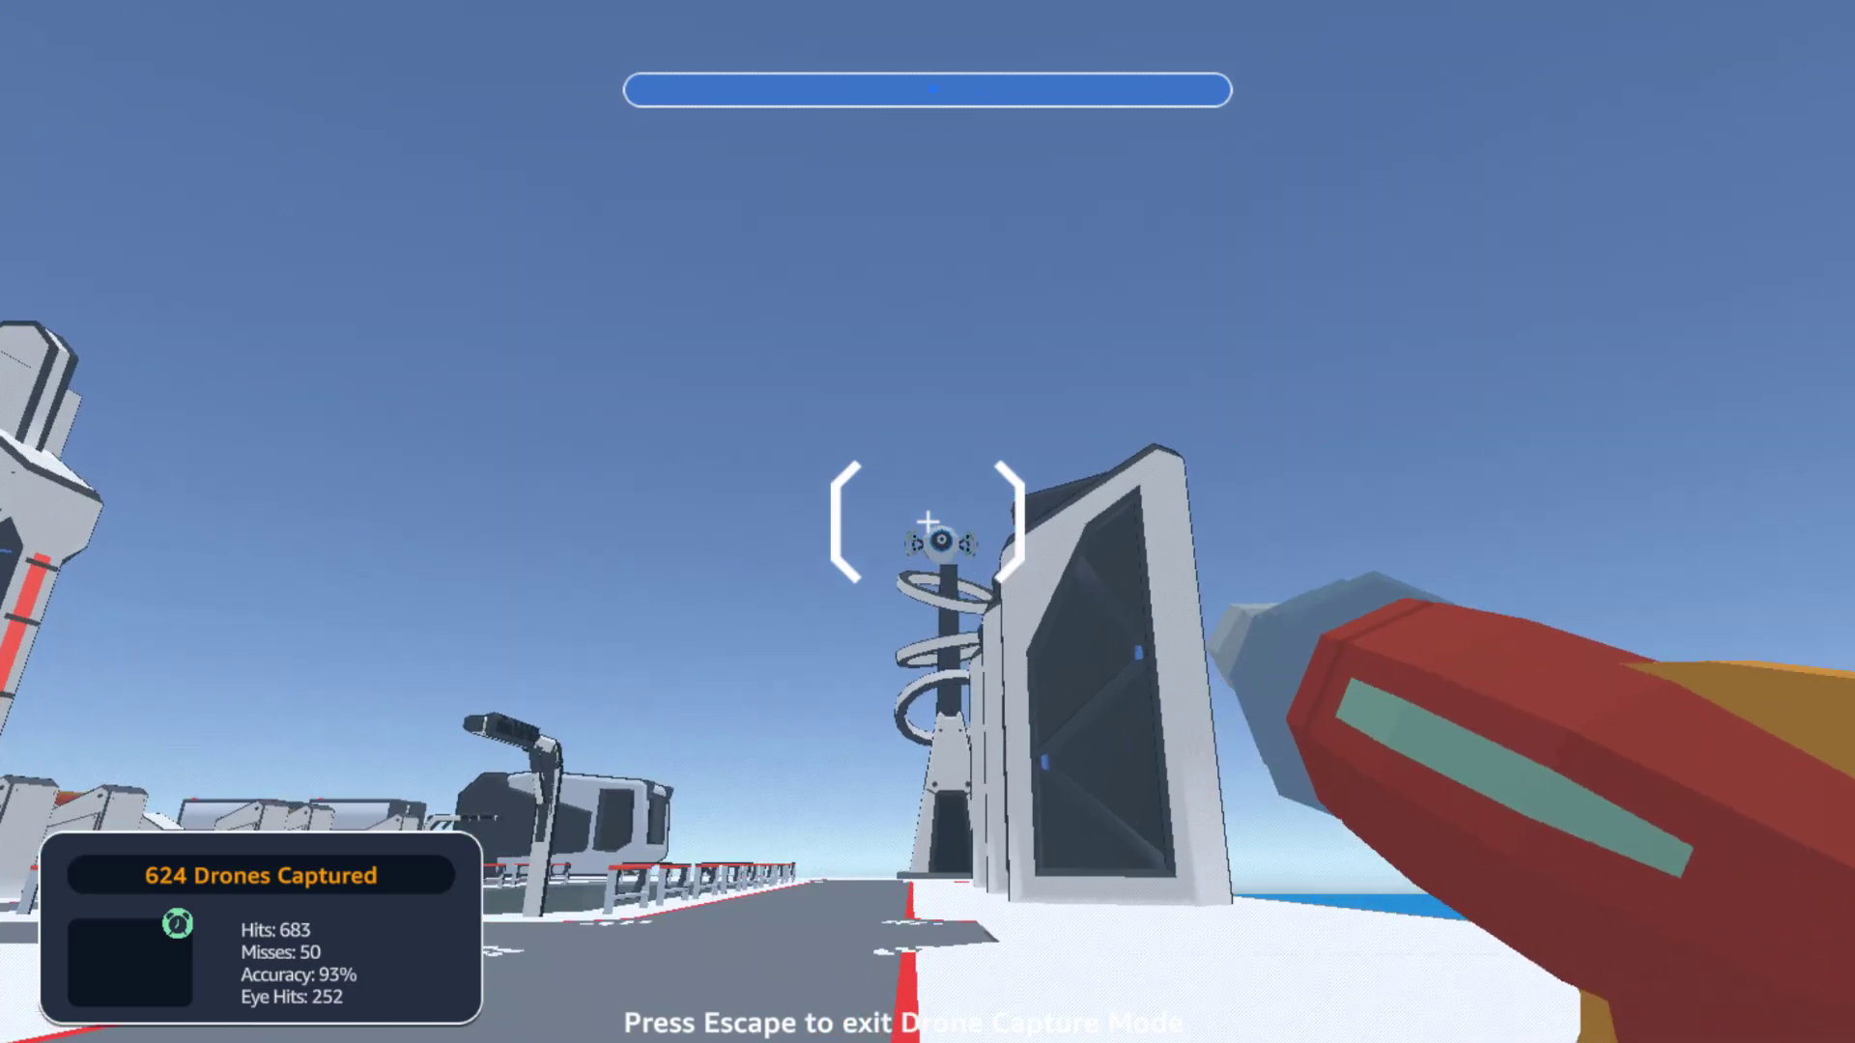
{"action": "left_click", "coordinate": [928, 522]}
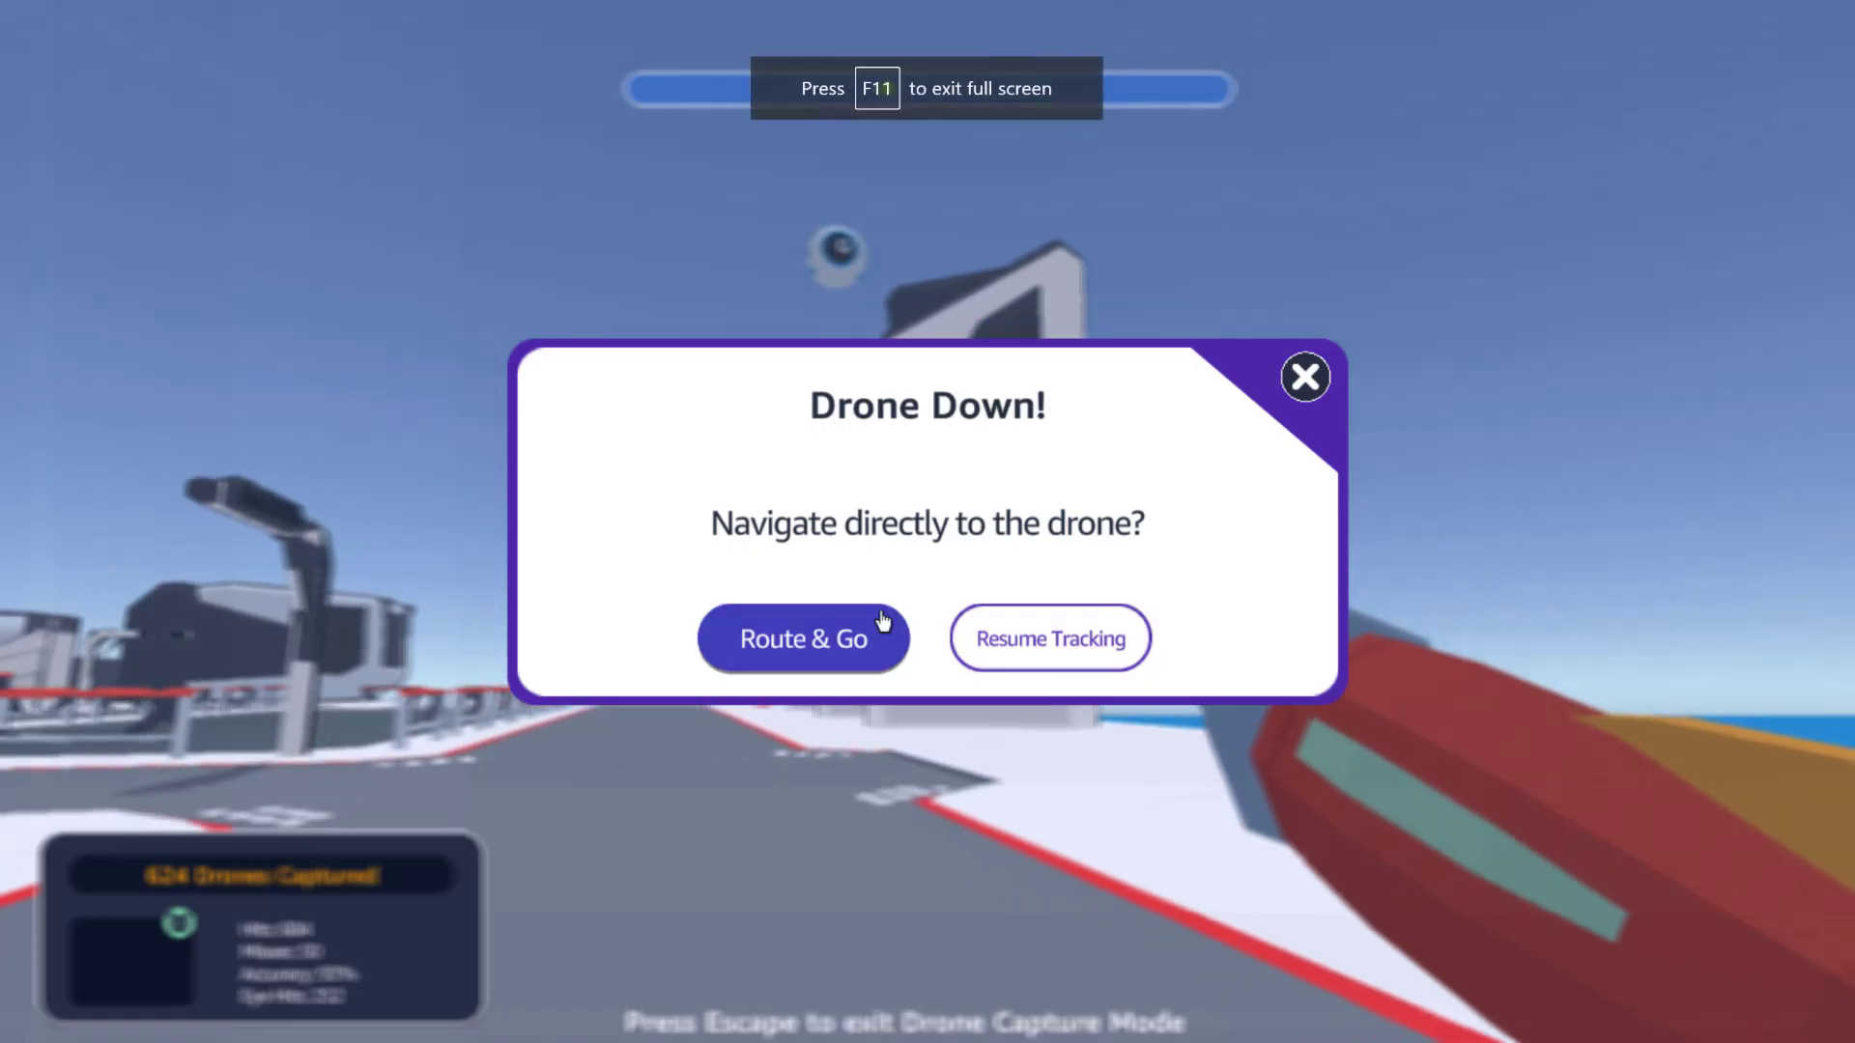
{"action": "left_click", "coordinate": [860, 630]}
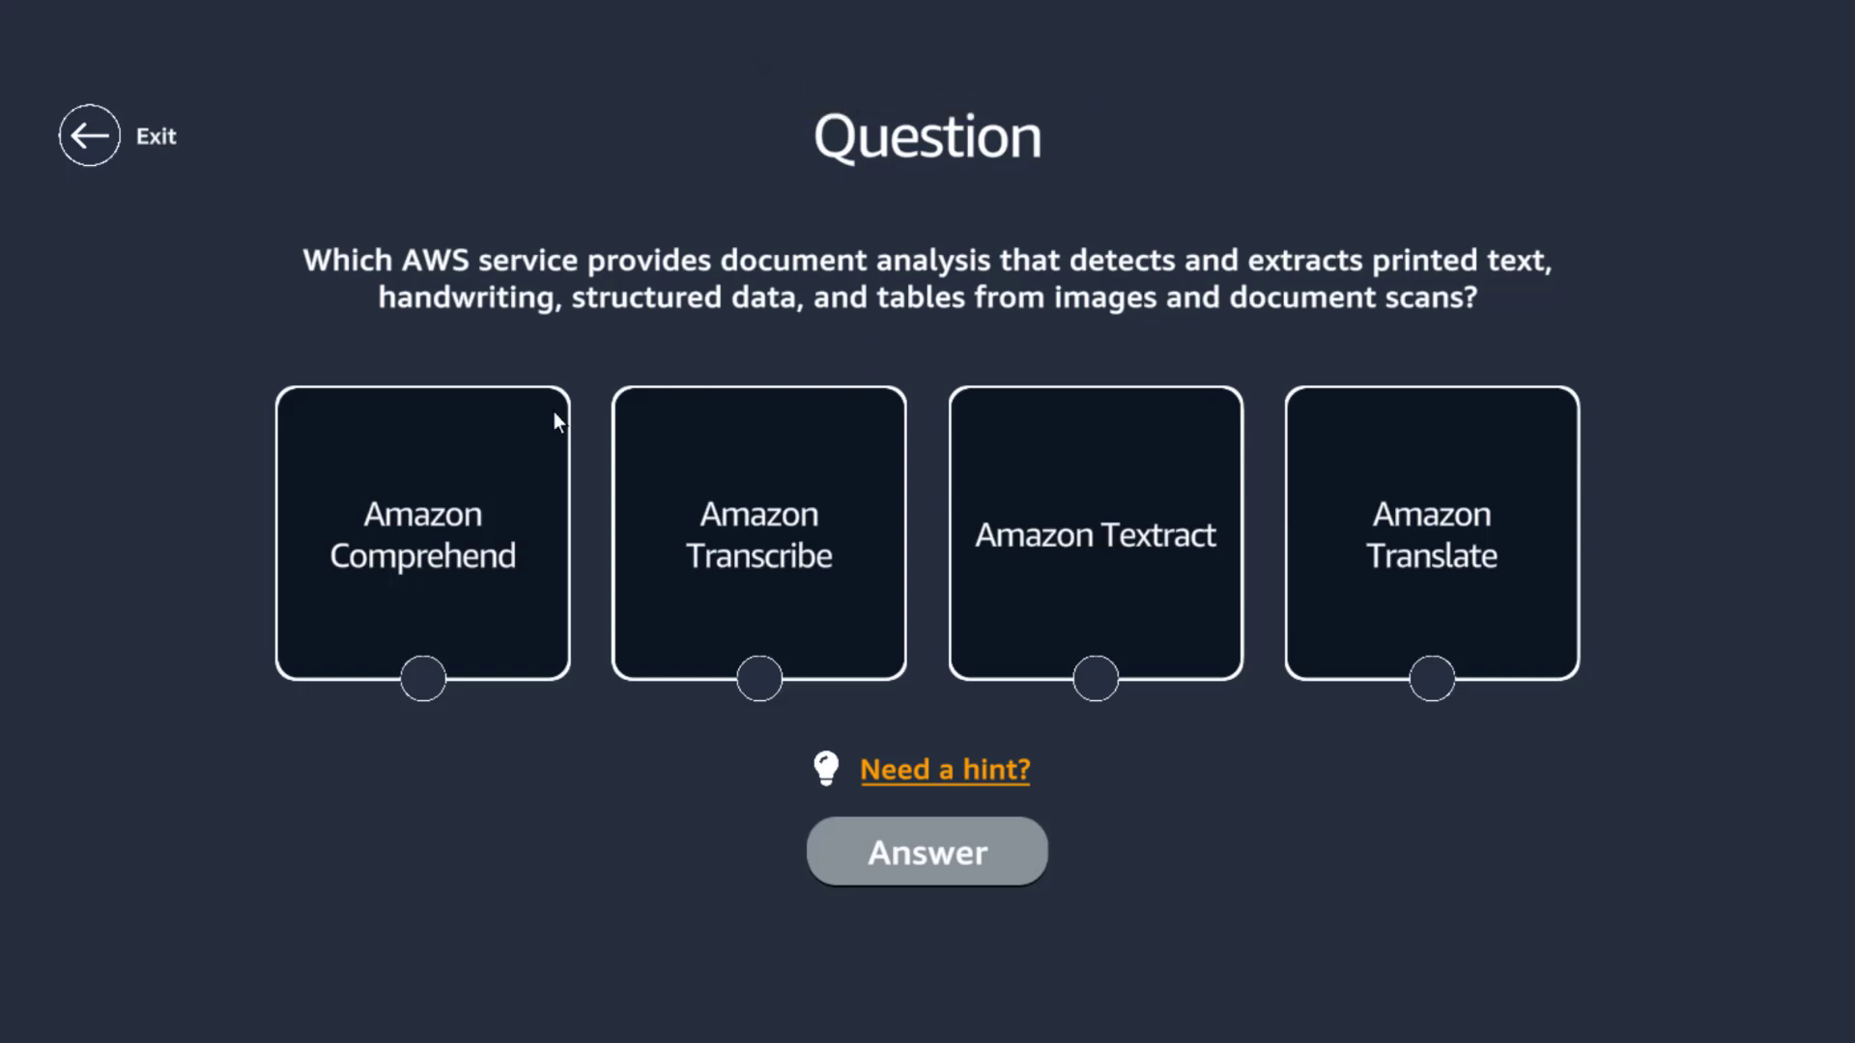
{"action": "left_click", "coordinate": [908, 864]}
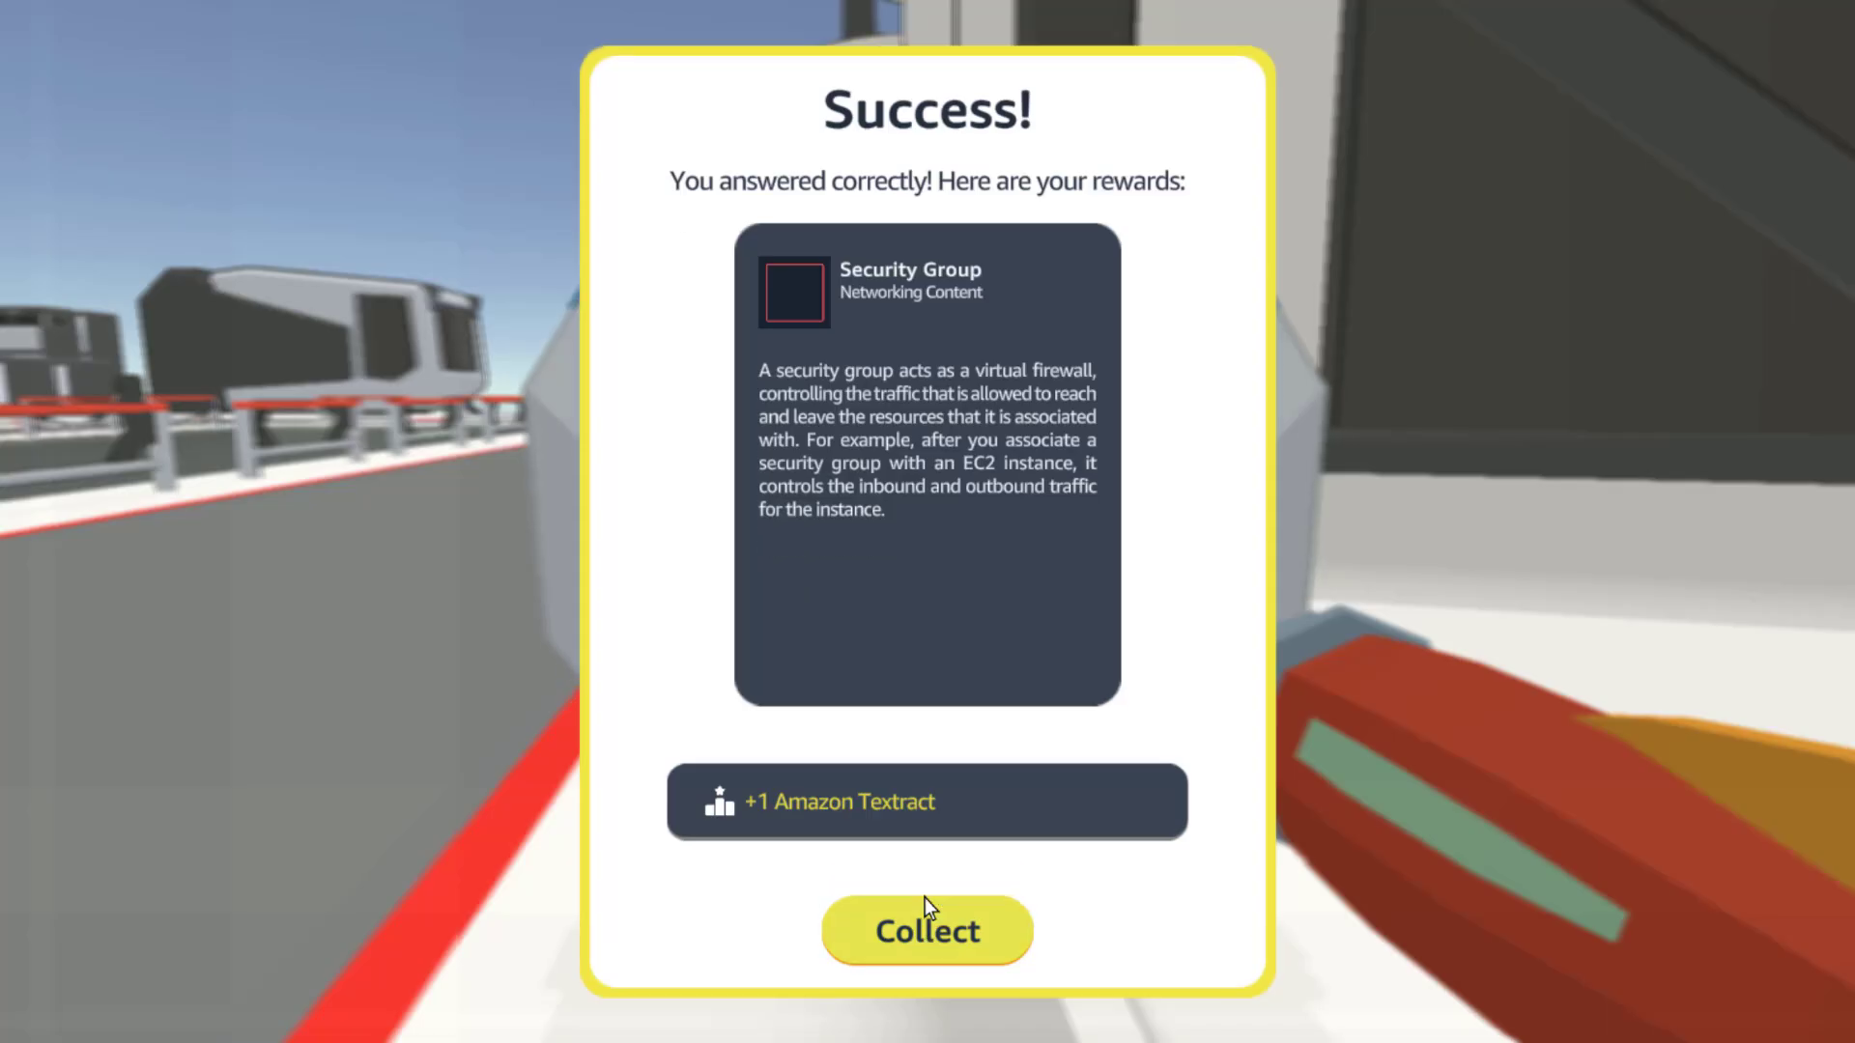
{"action": "left_click", "coordinate": [924, 933]}
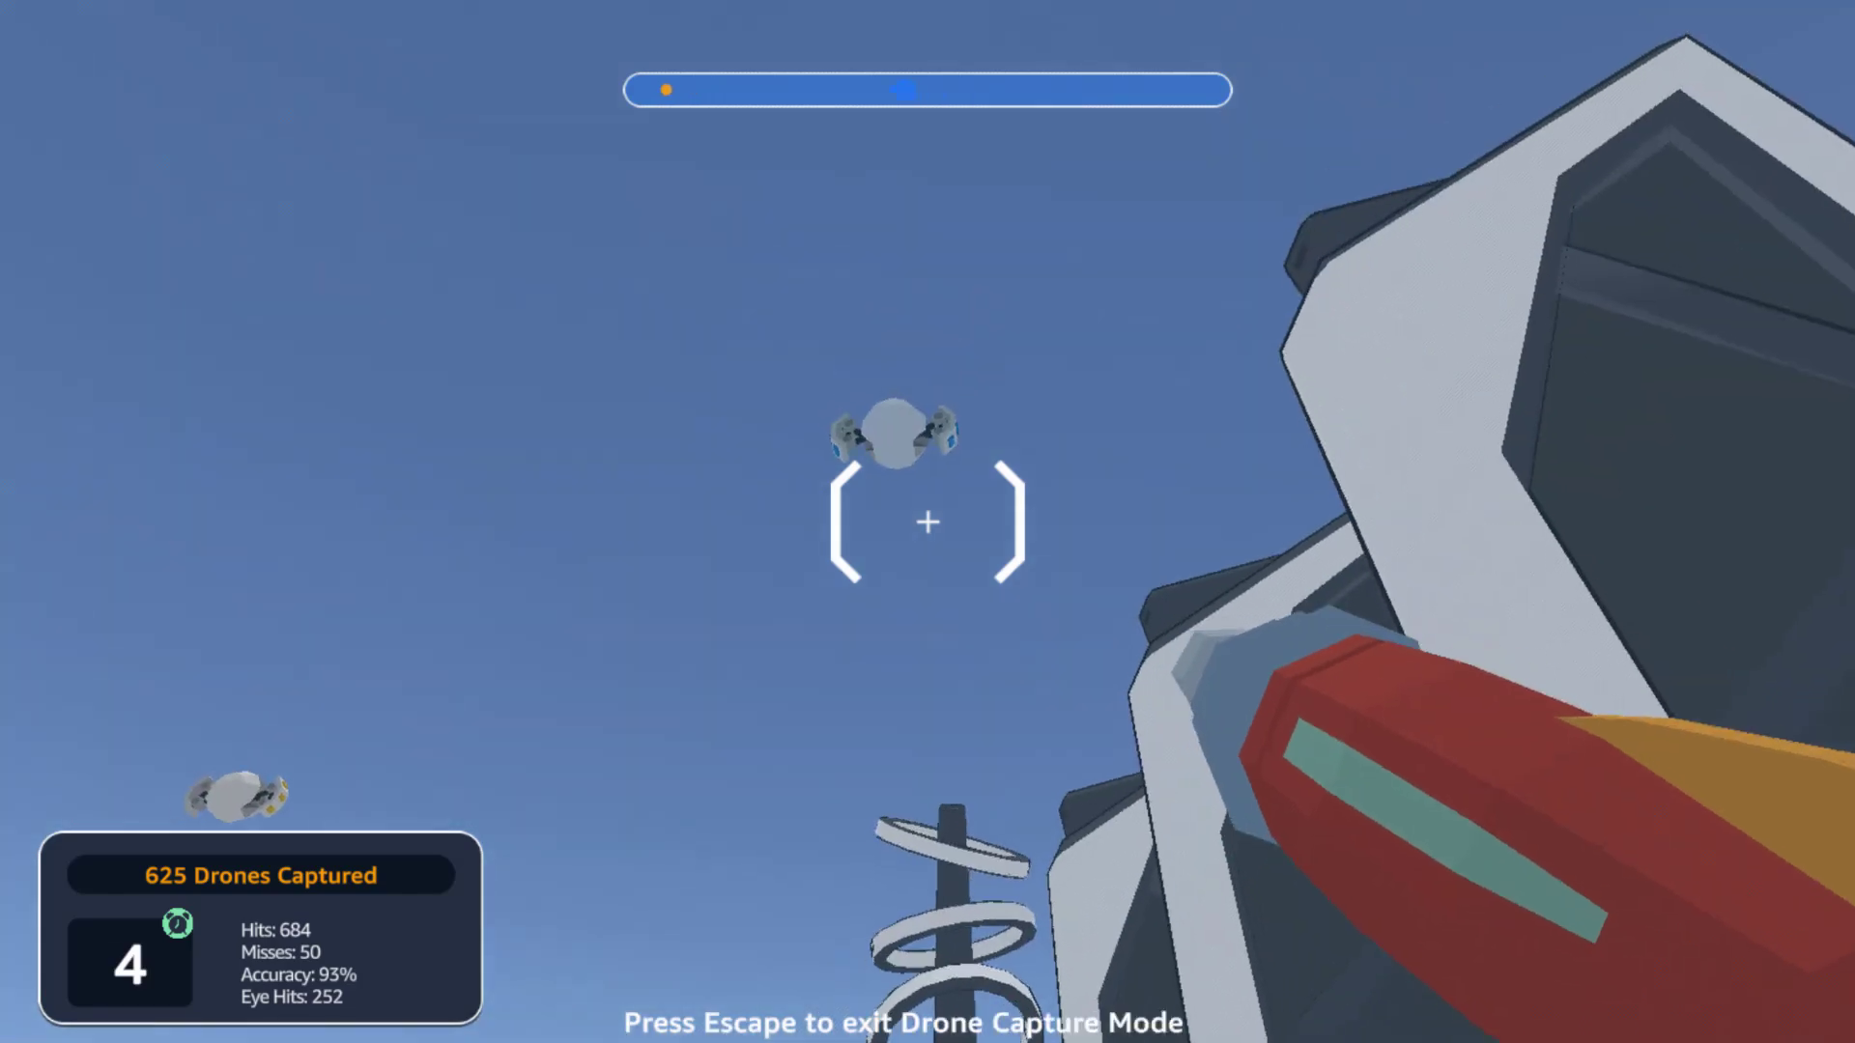
Zap the next drone, route to it and try answering the travel passport question with AnalyzeDocument
{"action": "left_click", "coordinate": [927, 522]}
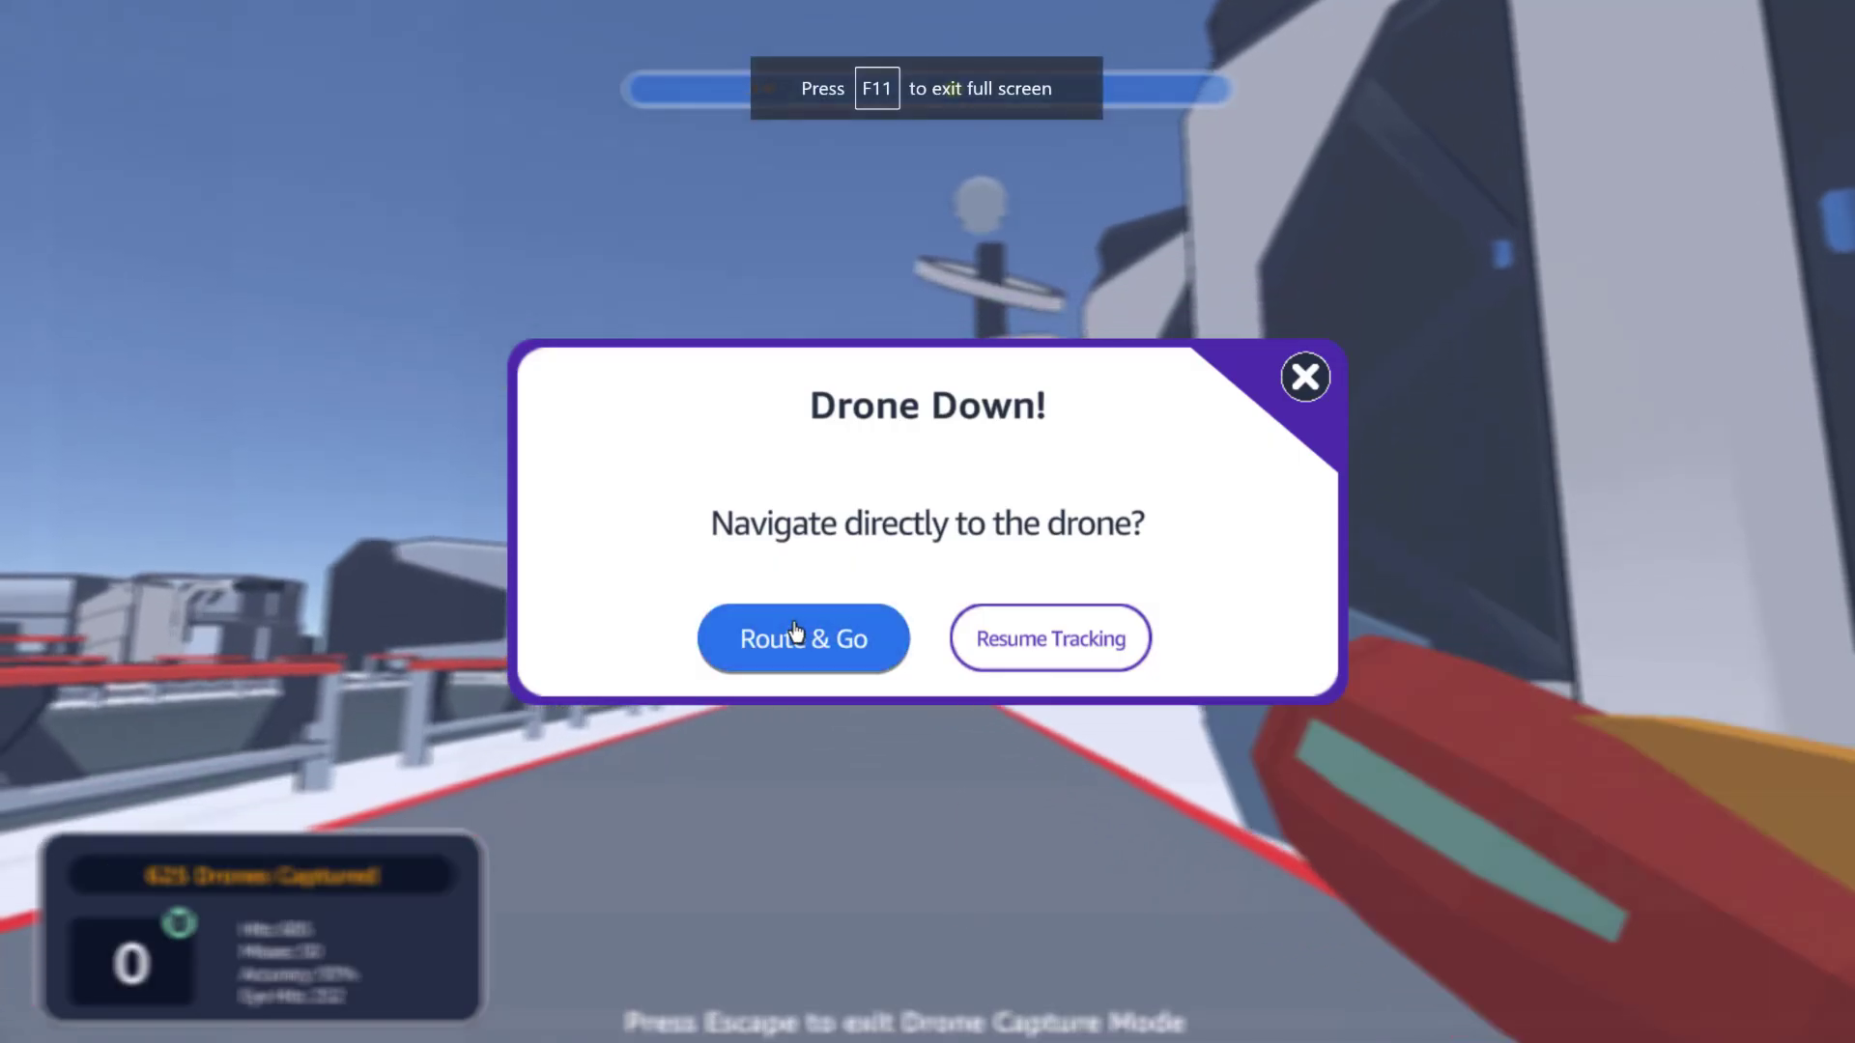
{"action": "left_click", "coordinate": [768, 638]}
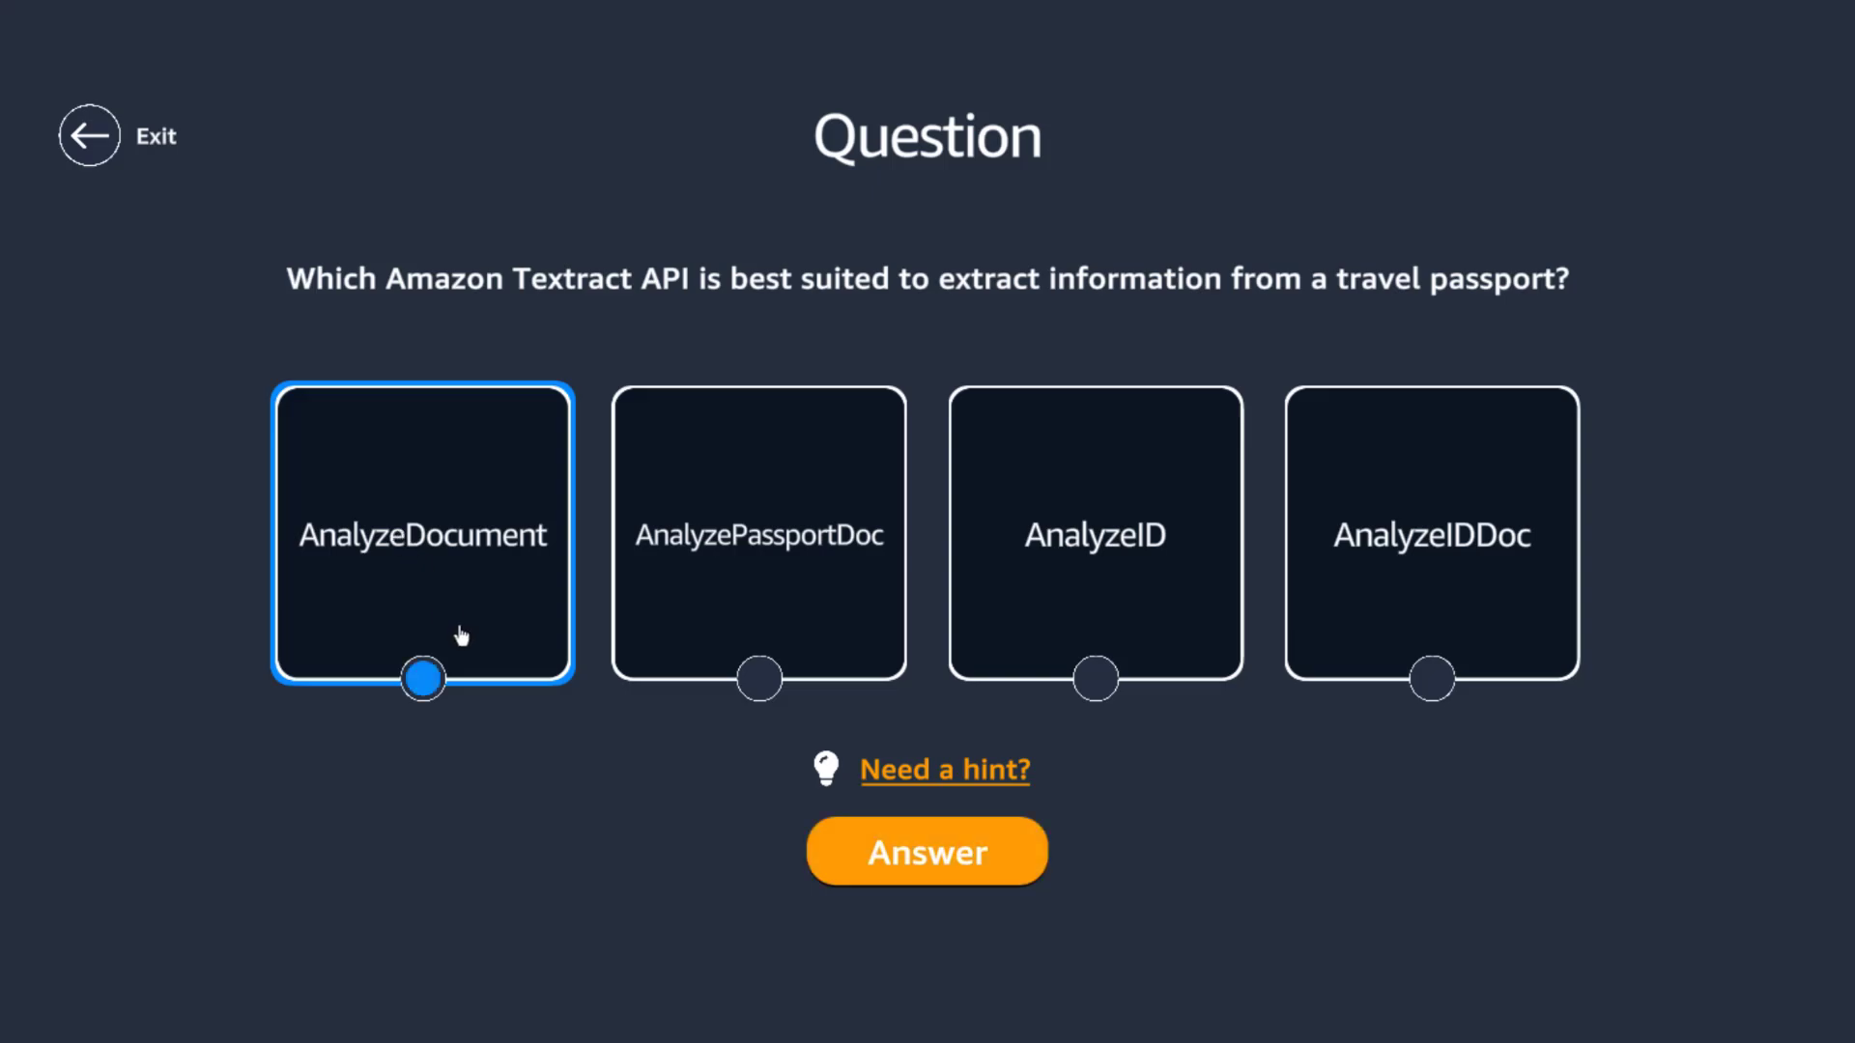
{"action": "left_click", "coordinate": [894, 869]}
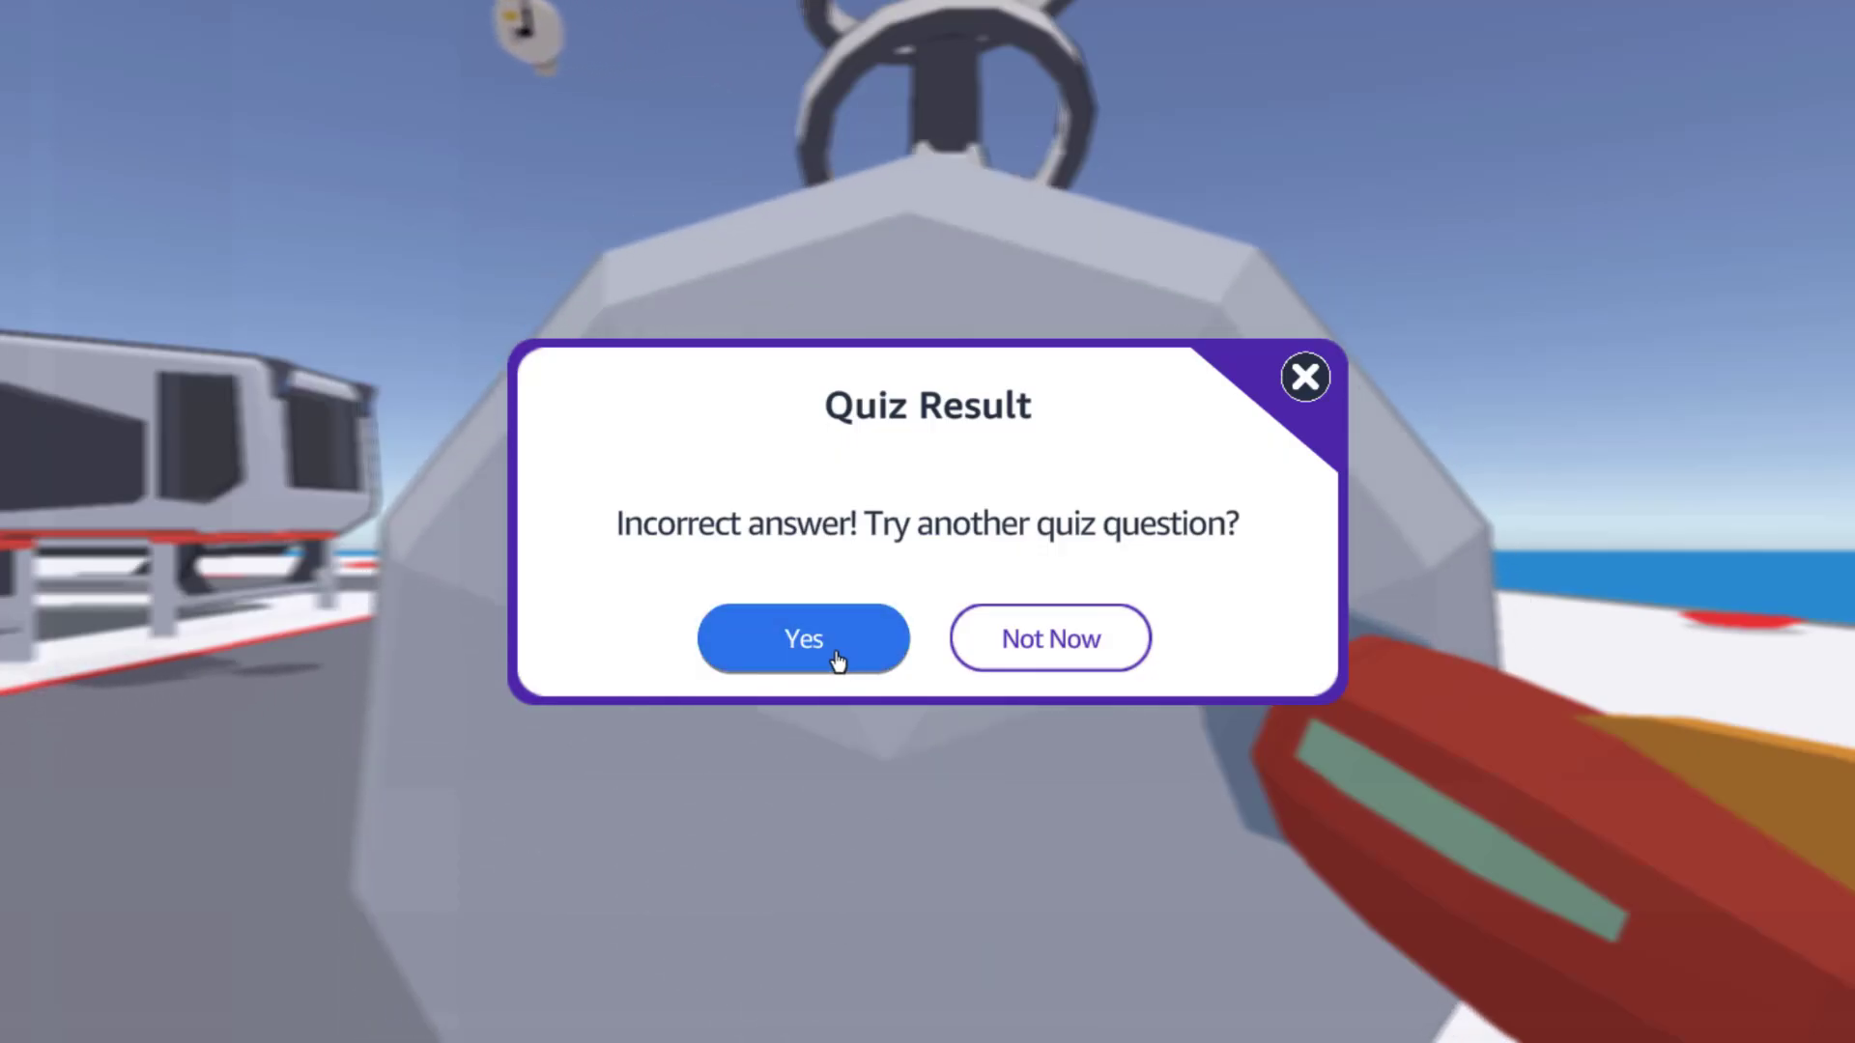
Request another quiz question, answer True to the statement about Textract going beyond simple OCR and collect the reward
{"action": "left_click", "coordinate": [836, 655]}
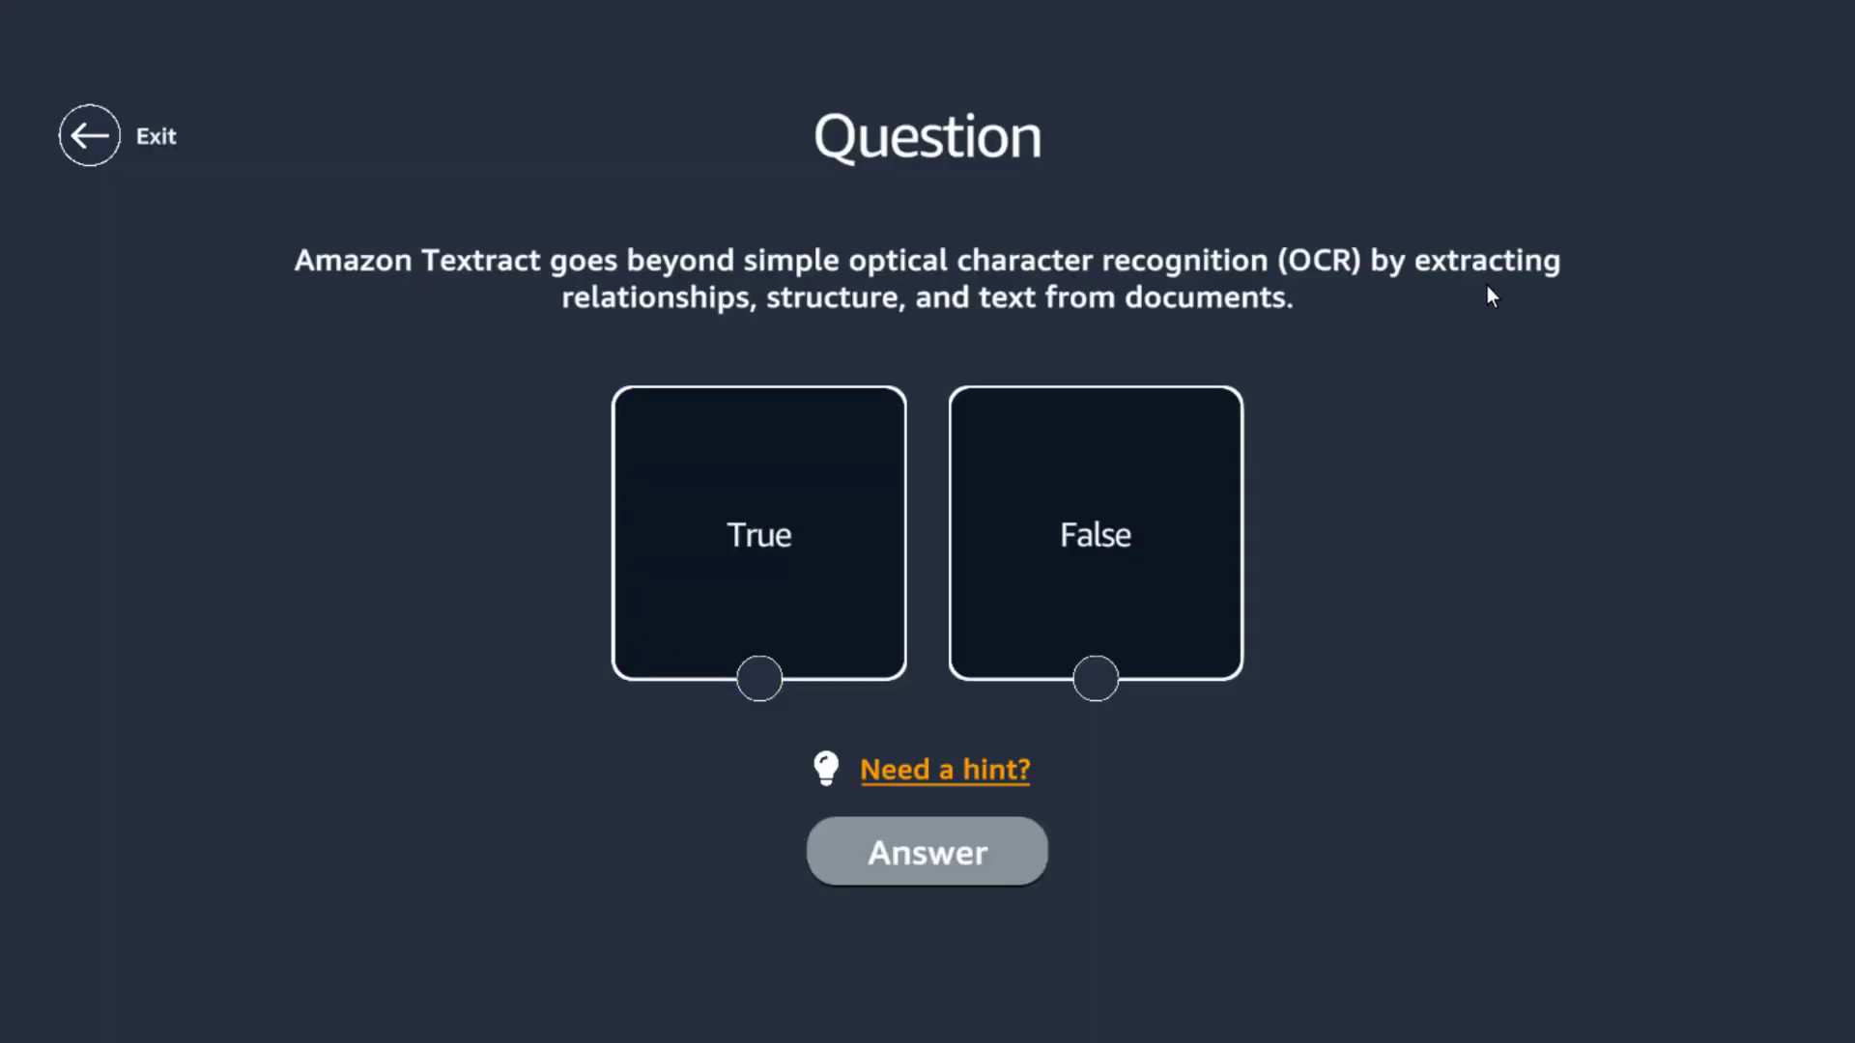
{"action": "left_click", "coordinate": [851, 618]}
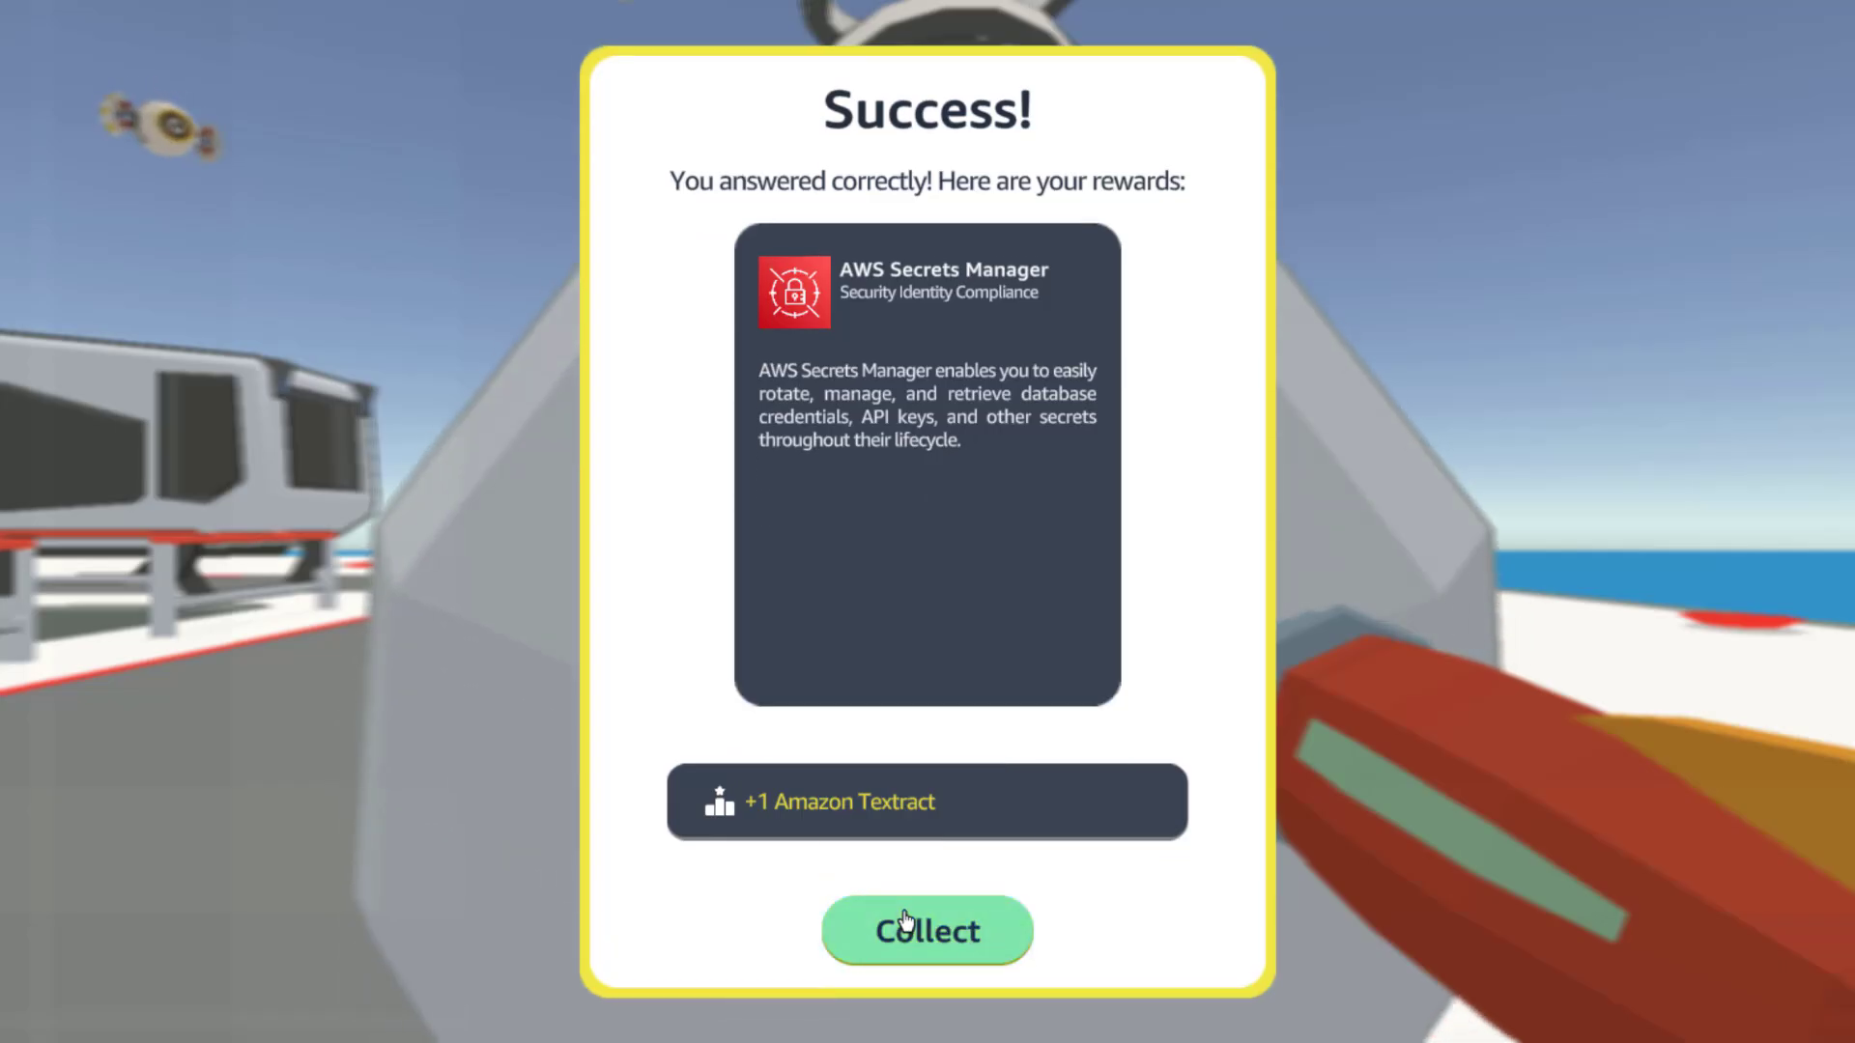
{"action": "left_click", "coordinate": [896, 913]}
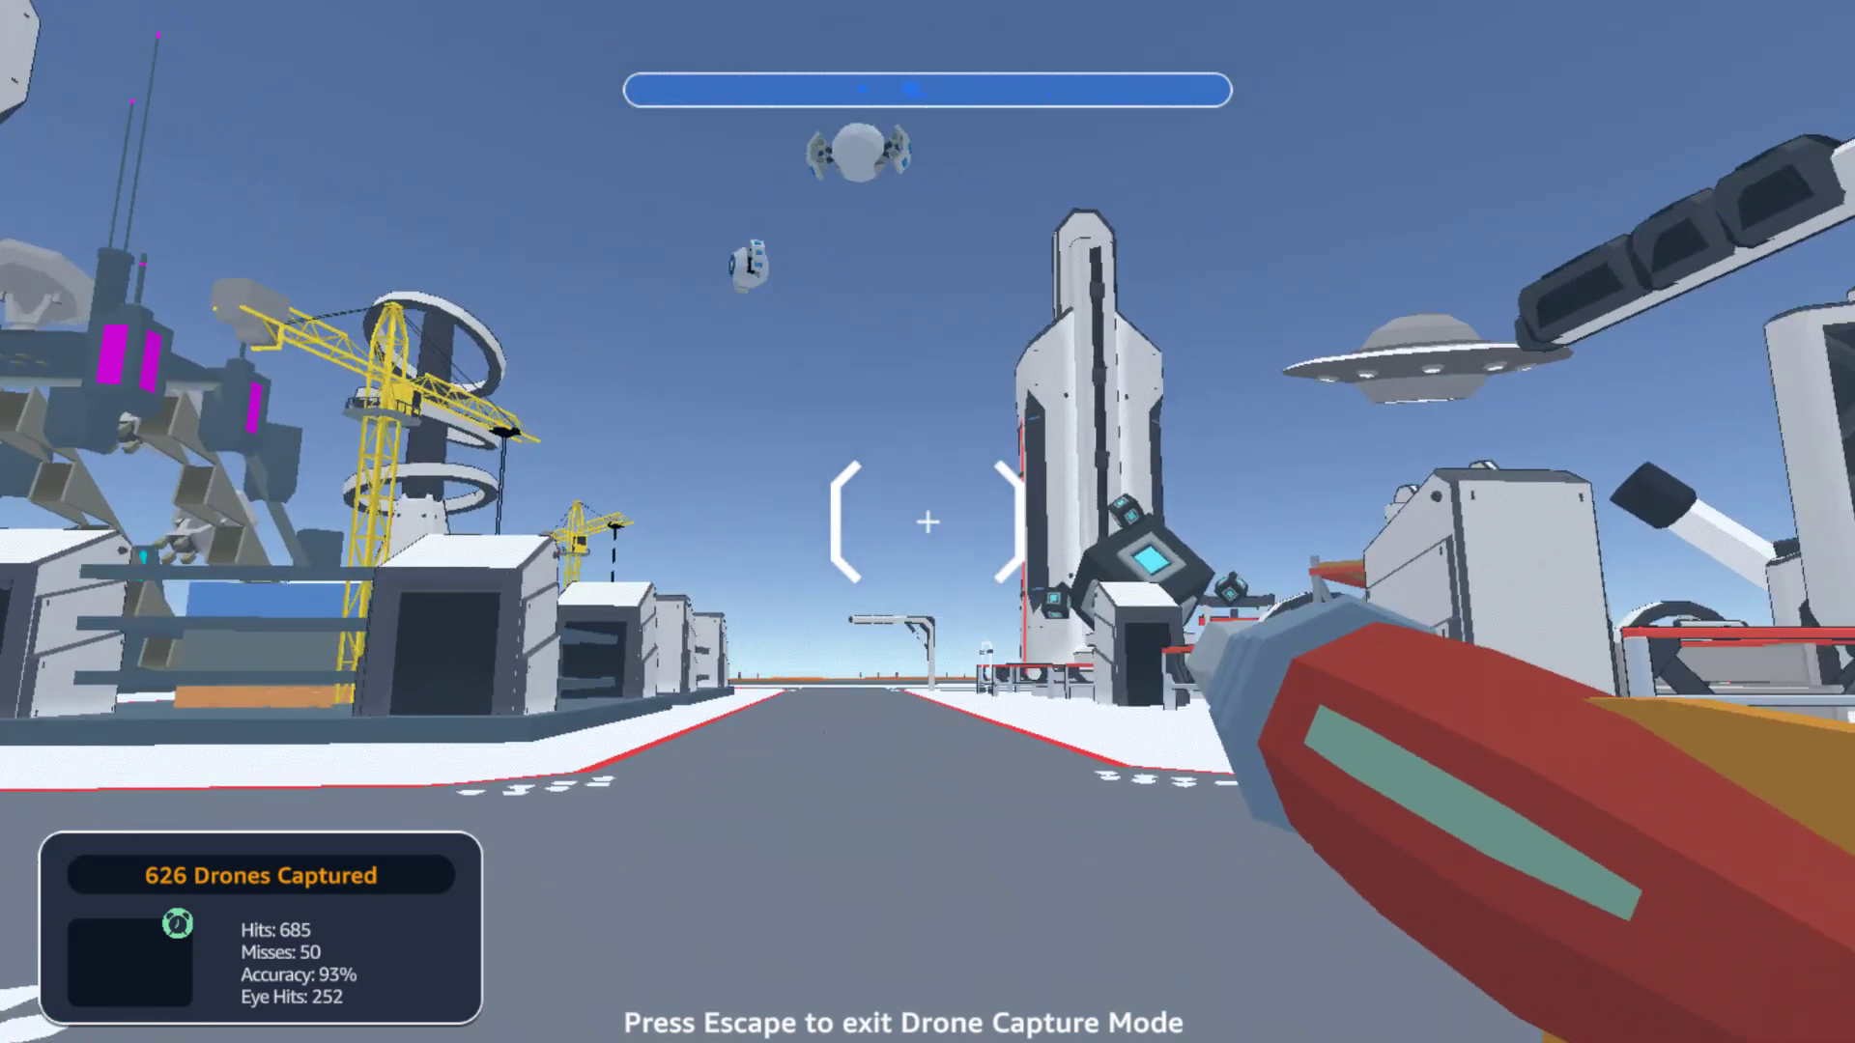
{"action": "key", "text": "a"}
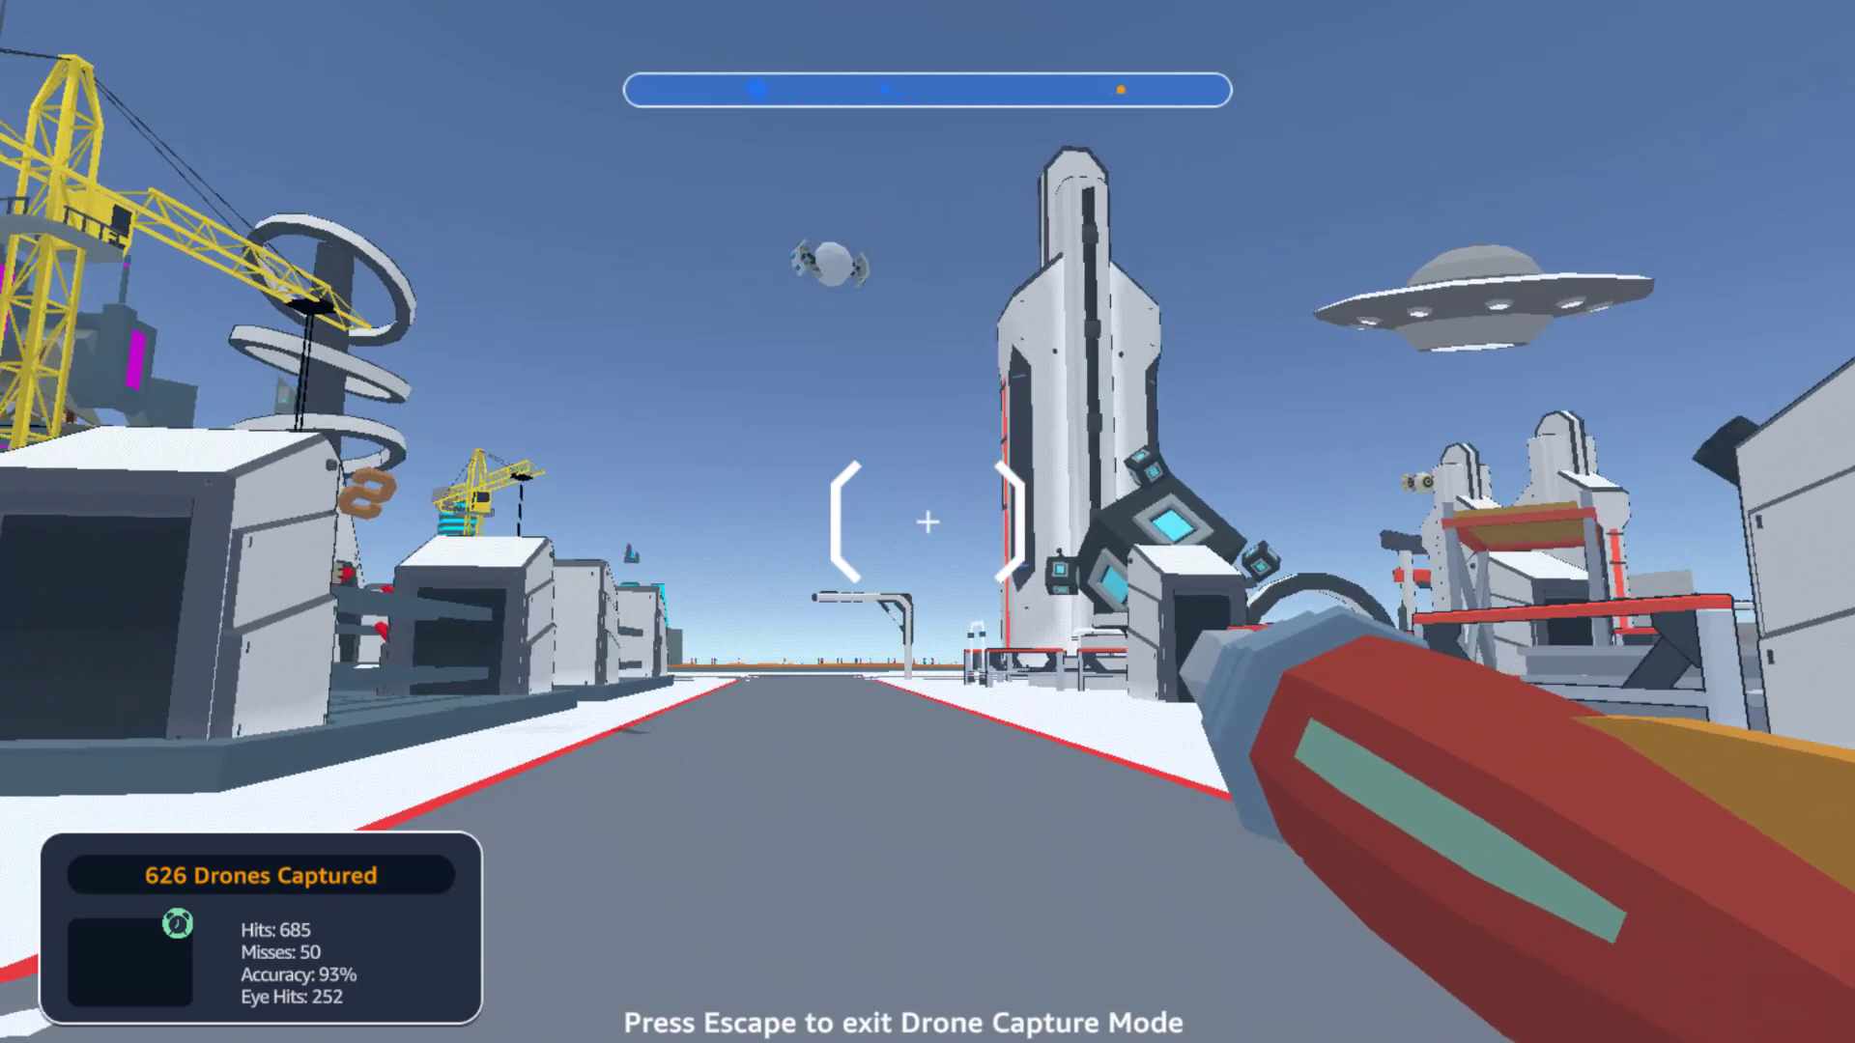
{"action": "key", "text": "F11"}
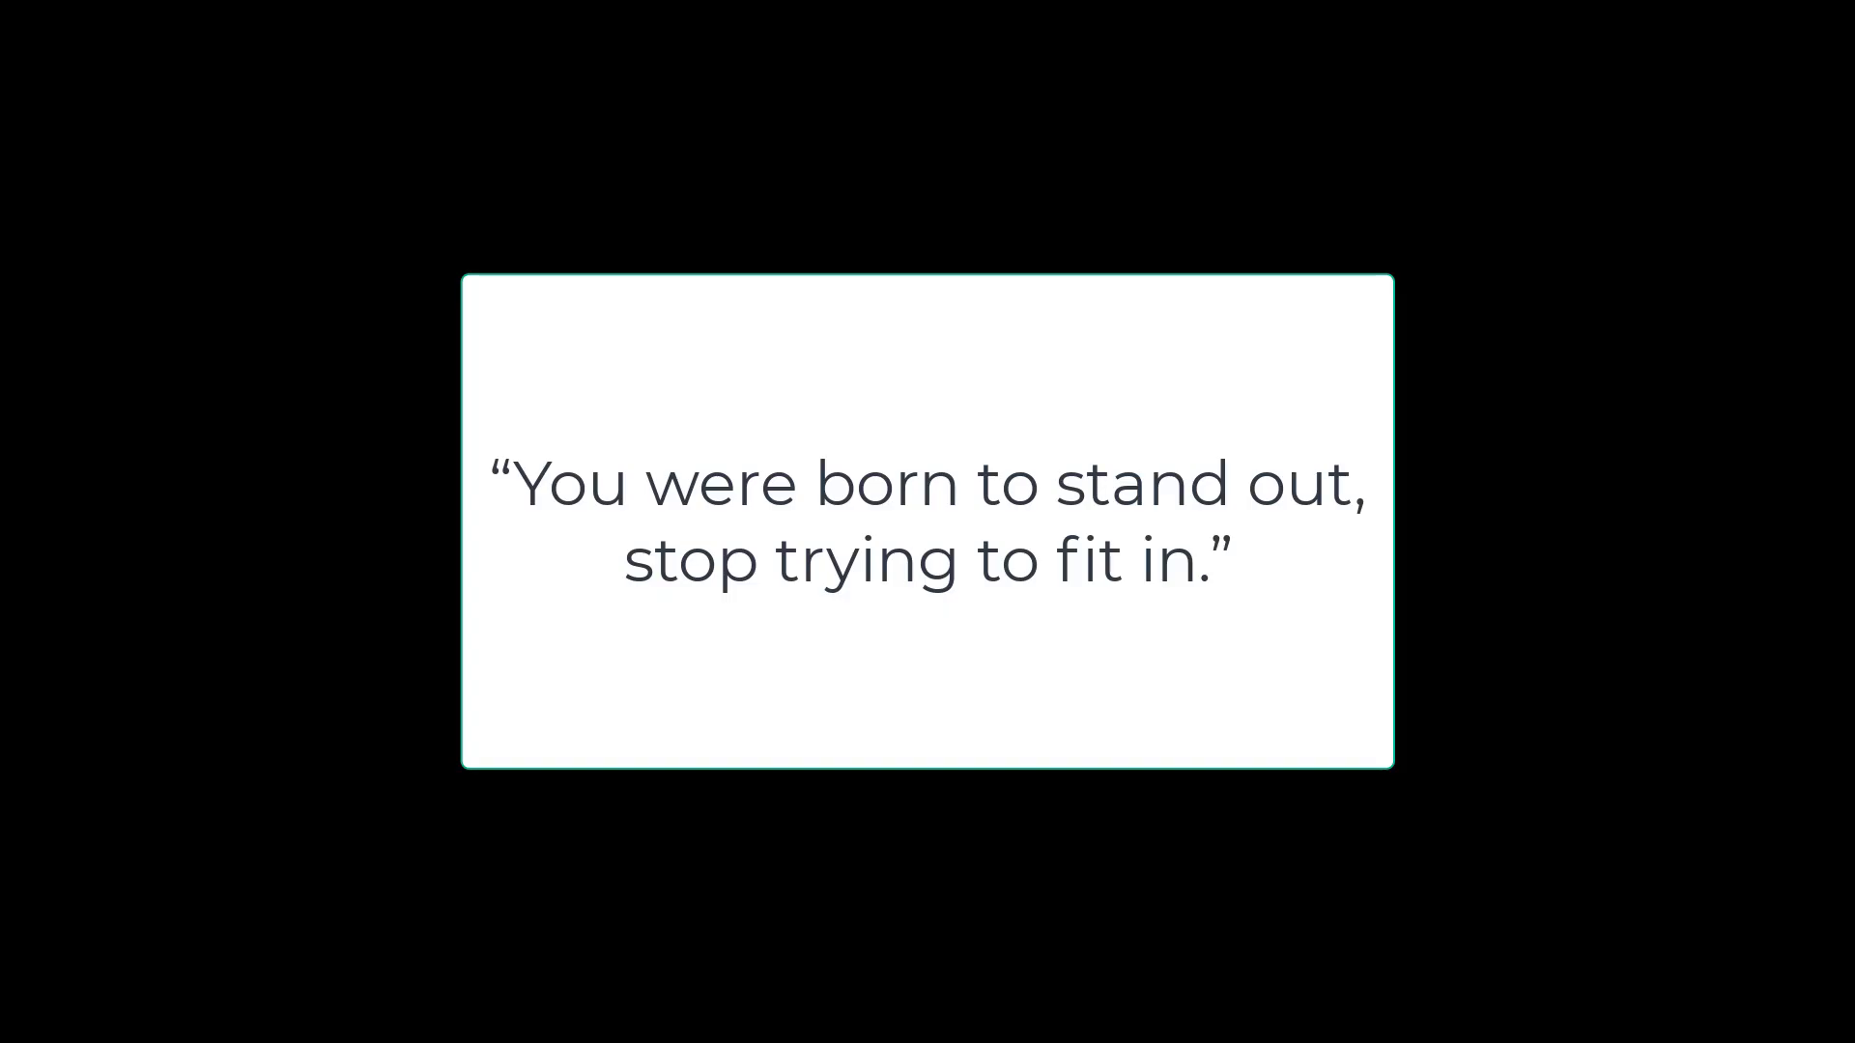